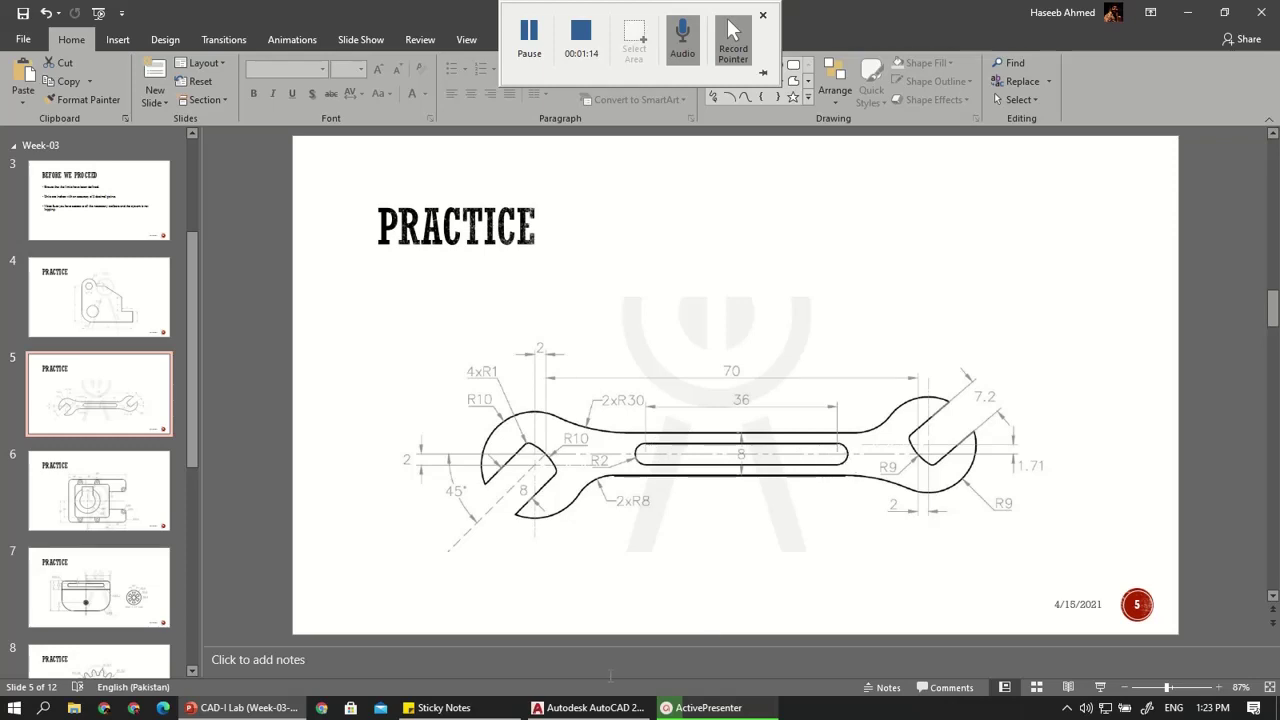
# Switch to AutoCAD and load the CENTER linetype from acad.lin into the drawing
pyautogui.click(588, 707)
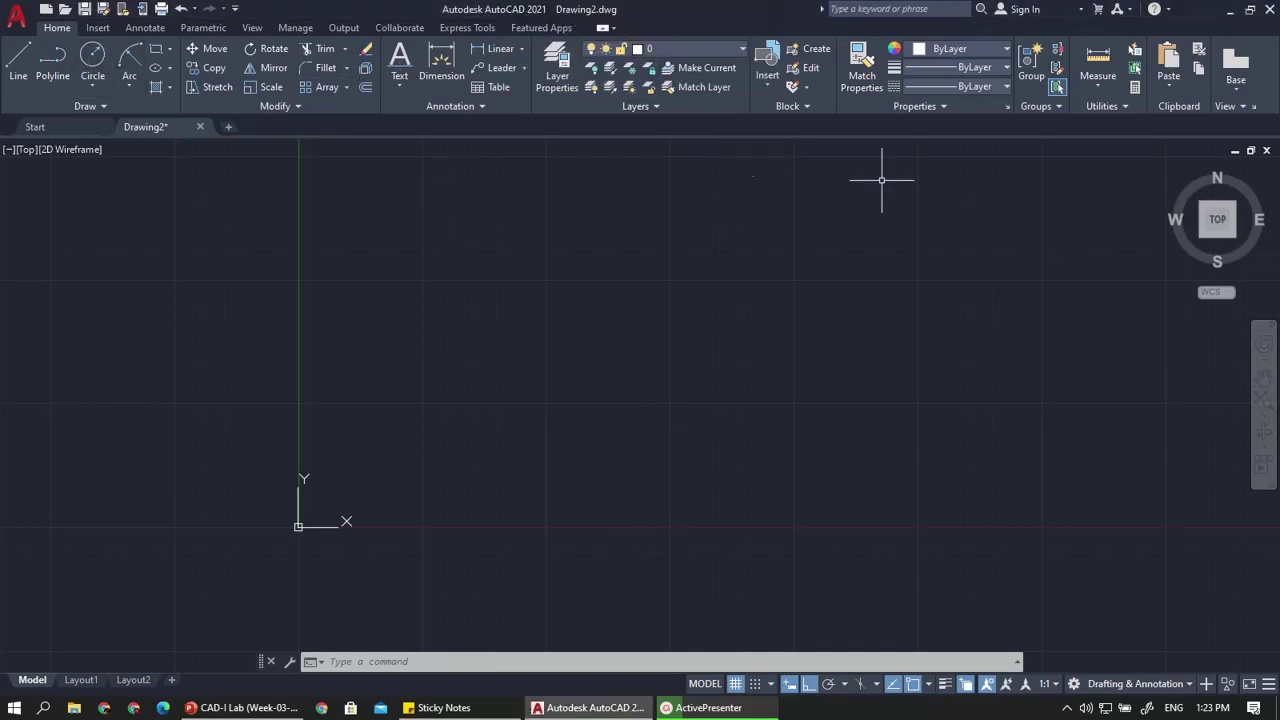
pyautogui.click(920, 107)
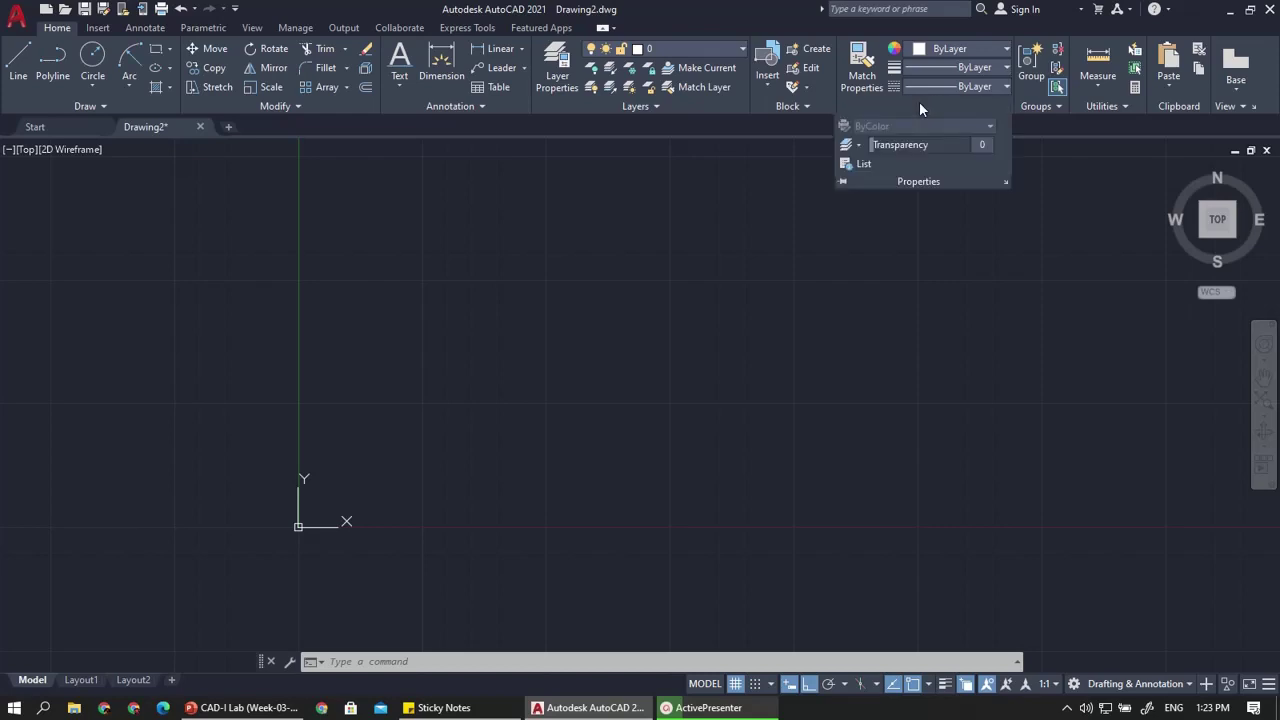
pyautogui.click(1003, 86)
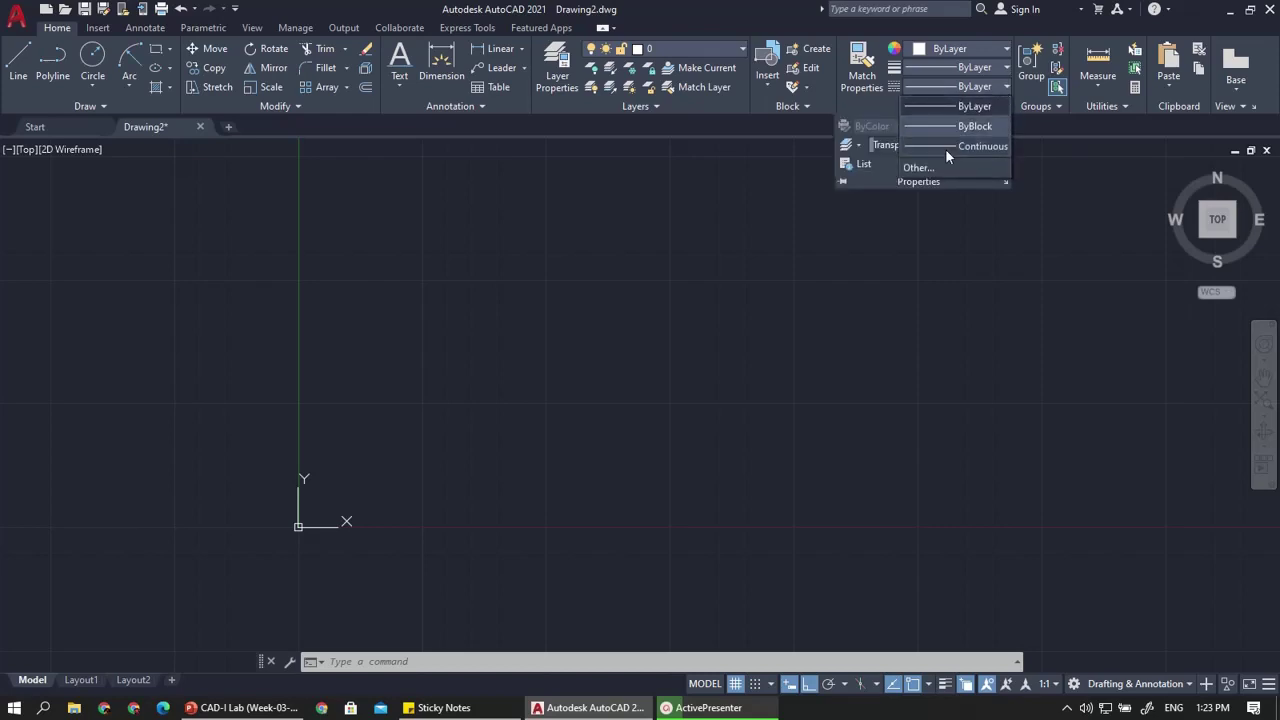
pyautogui.click(944, 167)
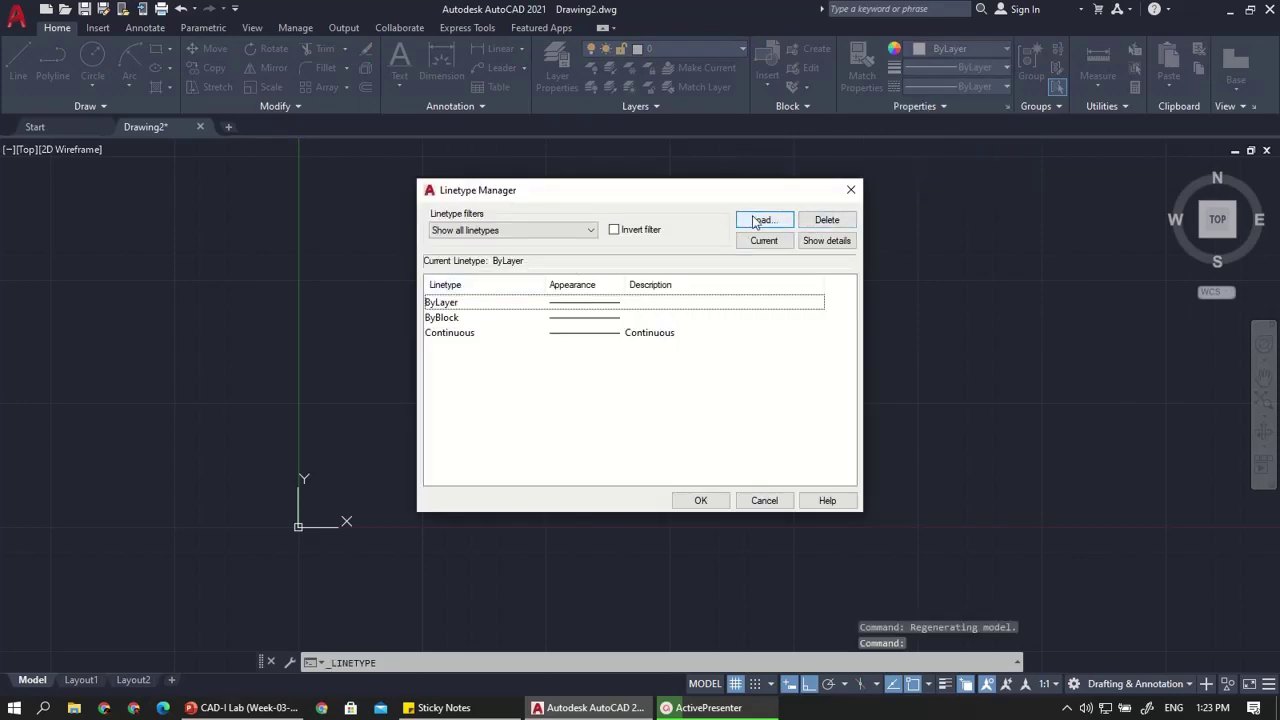
pyautogui.click(760, 220)
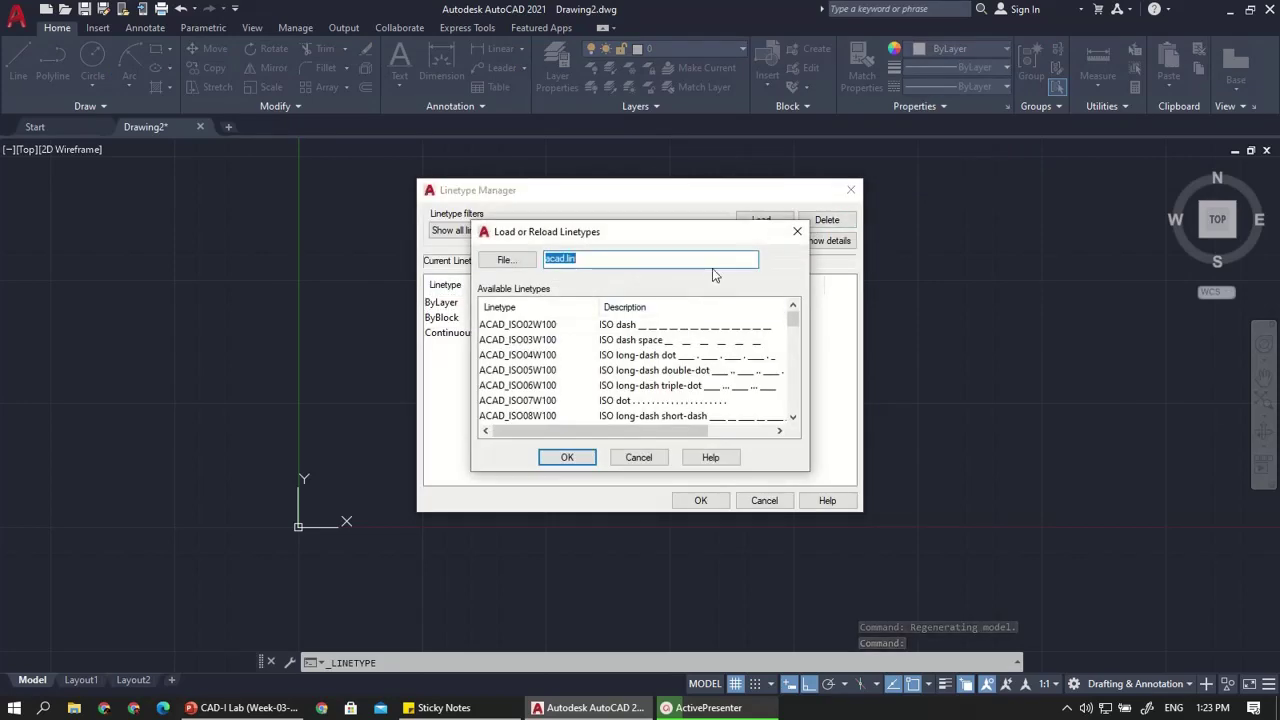
pyautogui.scroll(-10, 548, 390)
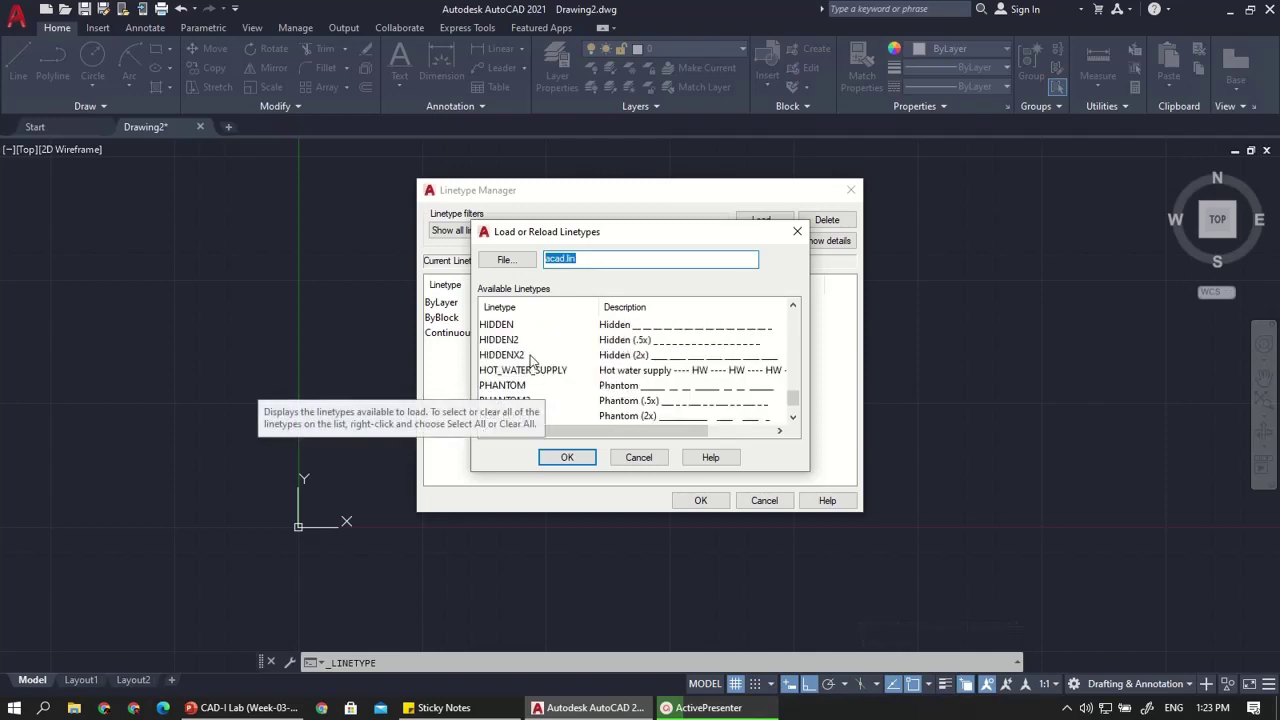
pyautogui.scroll(1, 533, 362)
pyautogui.scroll(4, 533, 362)
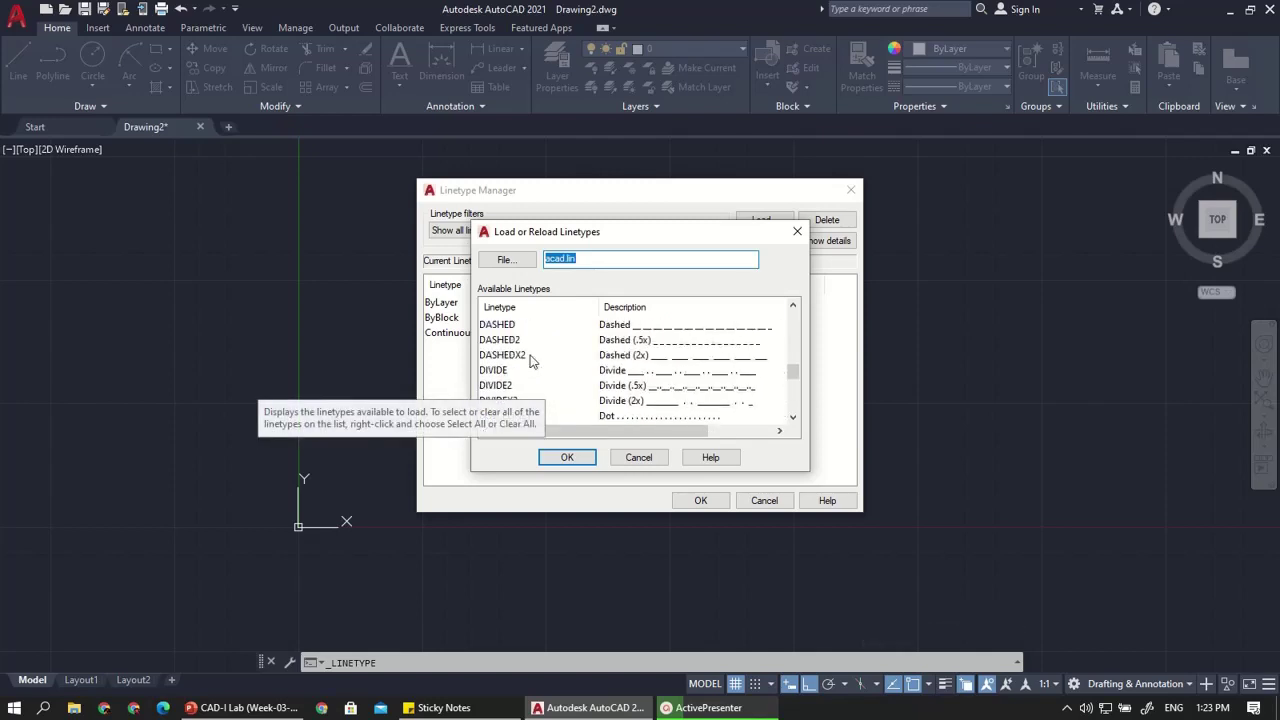
pyautogui.scroll(1, 533, 362)
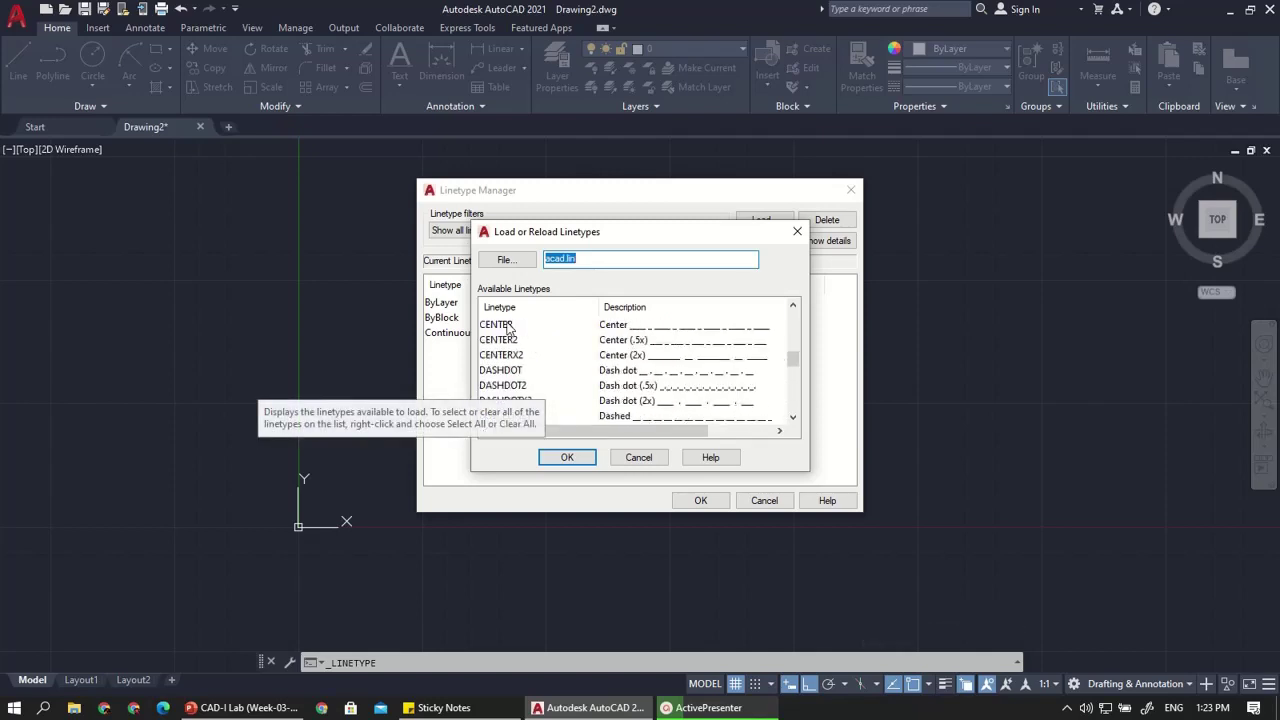
pyautogui.click(508, 326)
pyautogui.click(566, 457)
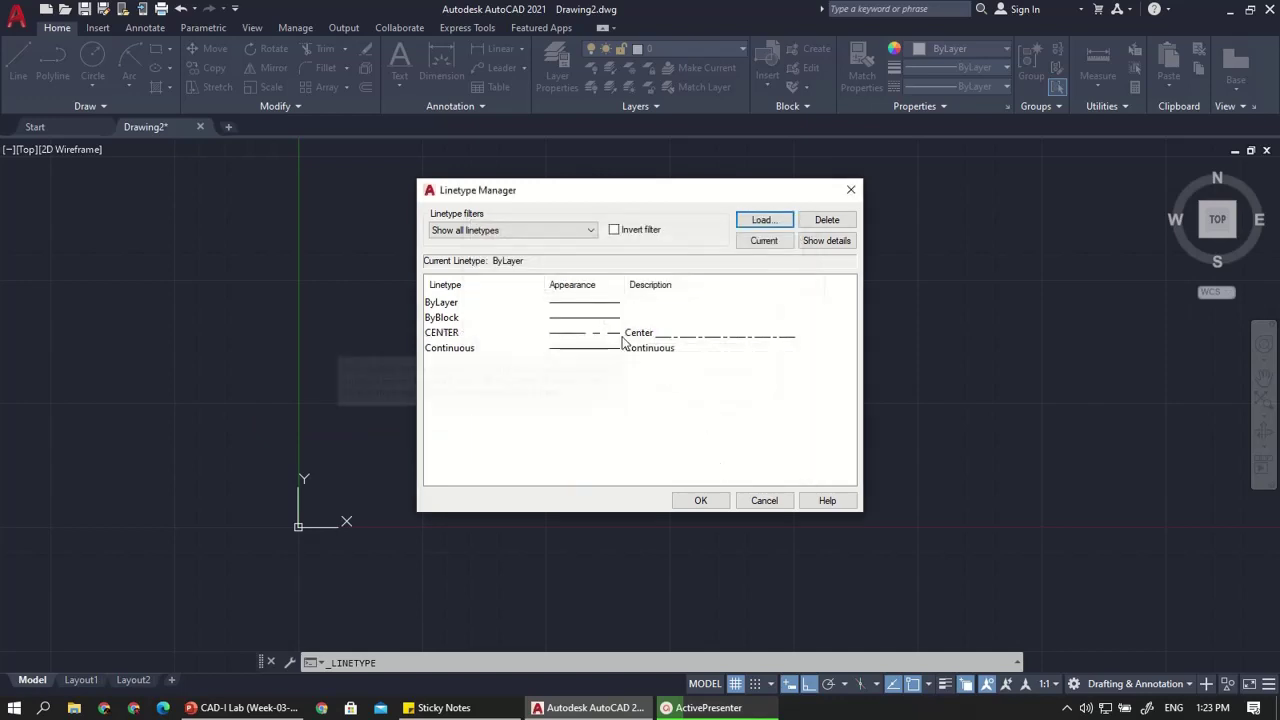
pyautogui.click(698, 502)
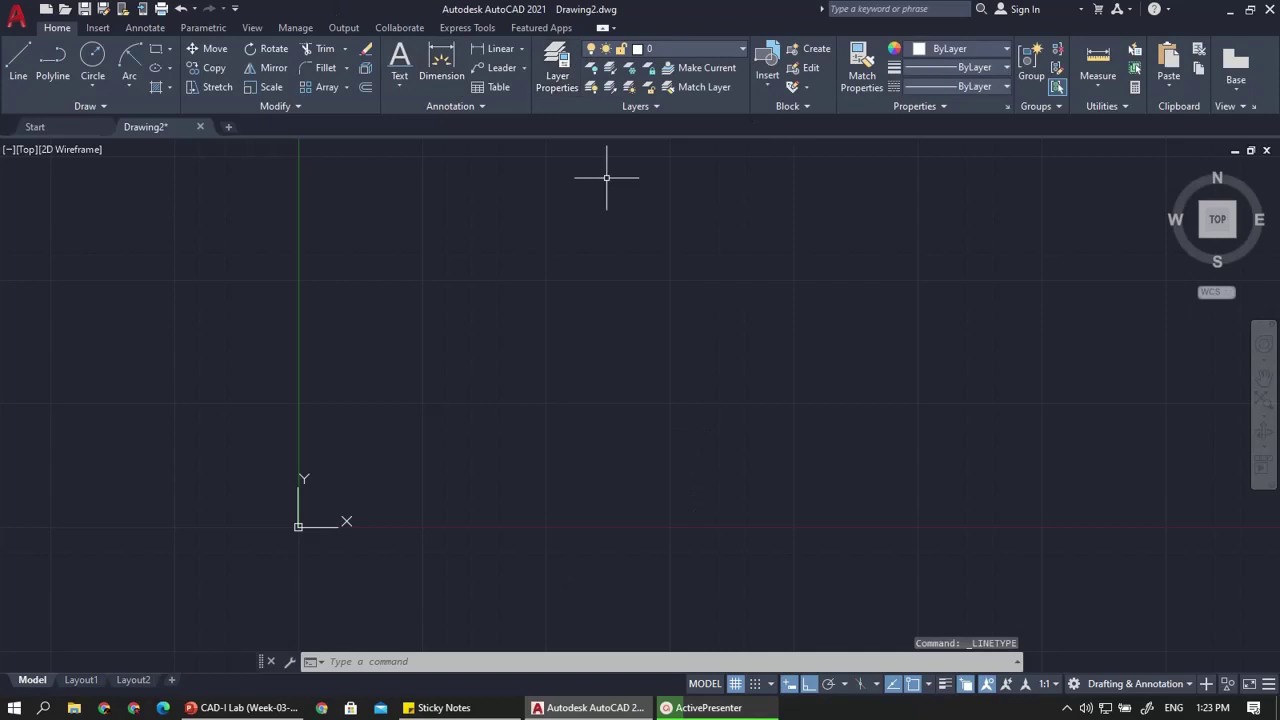
# Create a new layer named CL and set its color to red
pyautogui.write('LA')
pyautogui.press('Return')
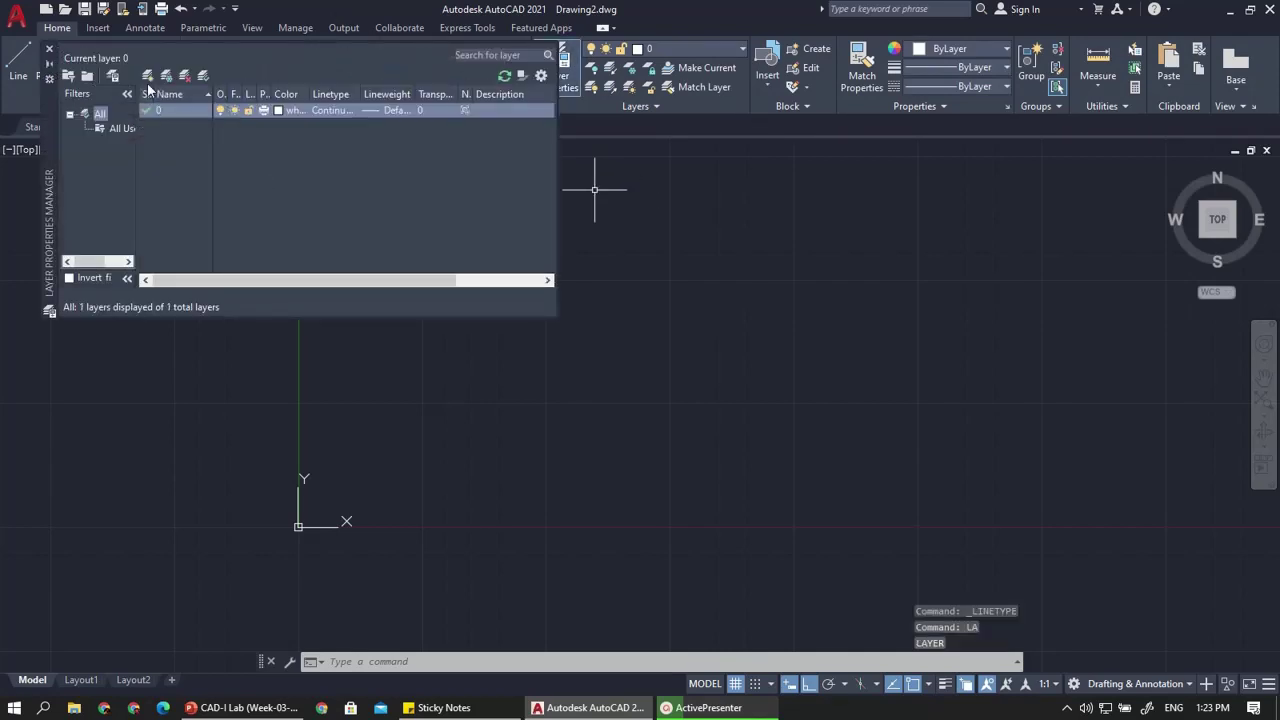
pyautogui.click(150, 76)
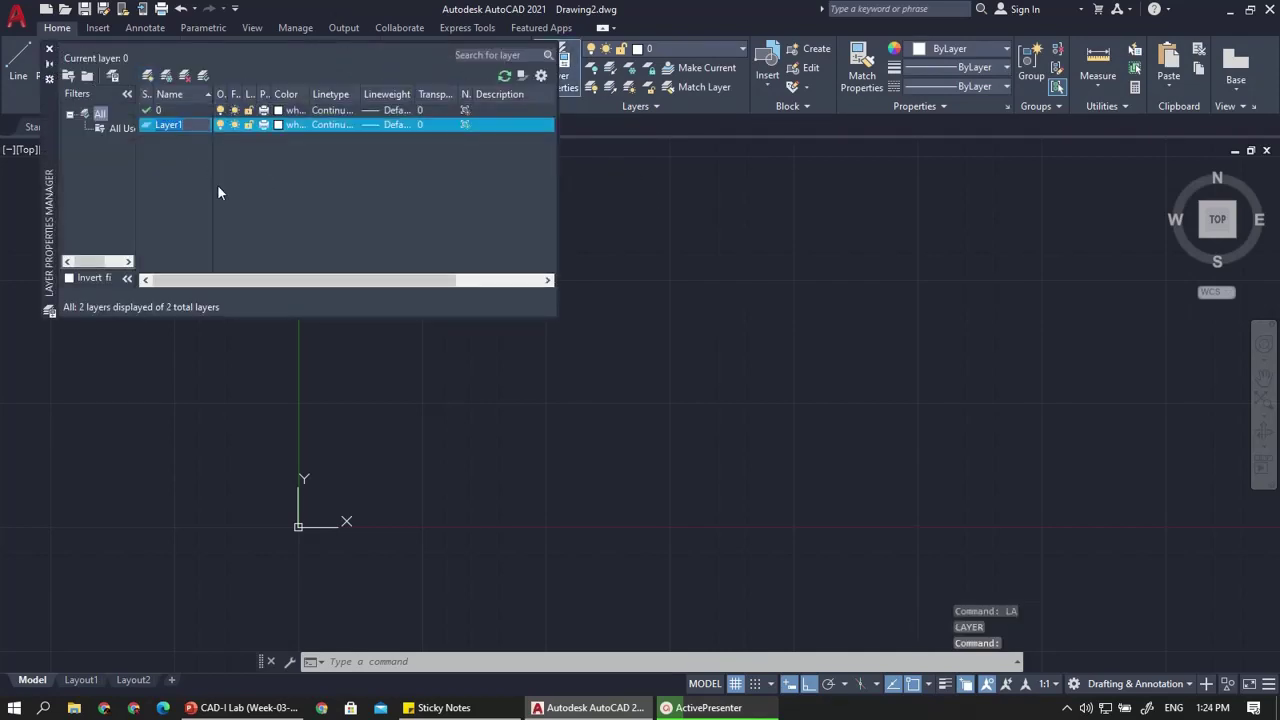
pyautogui.write('CL')
pyautogui.click(289, 124)
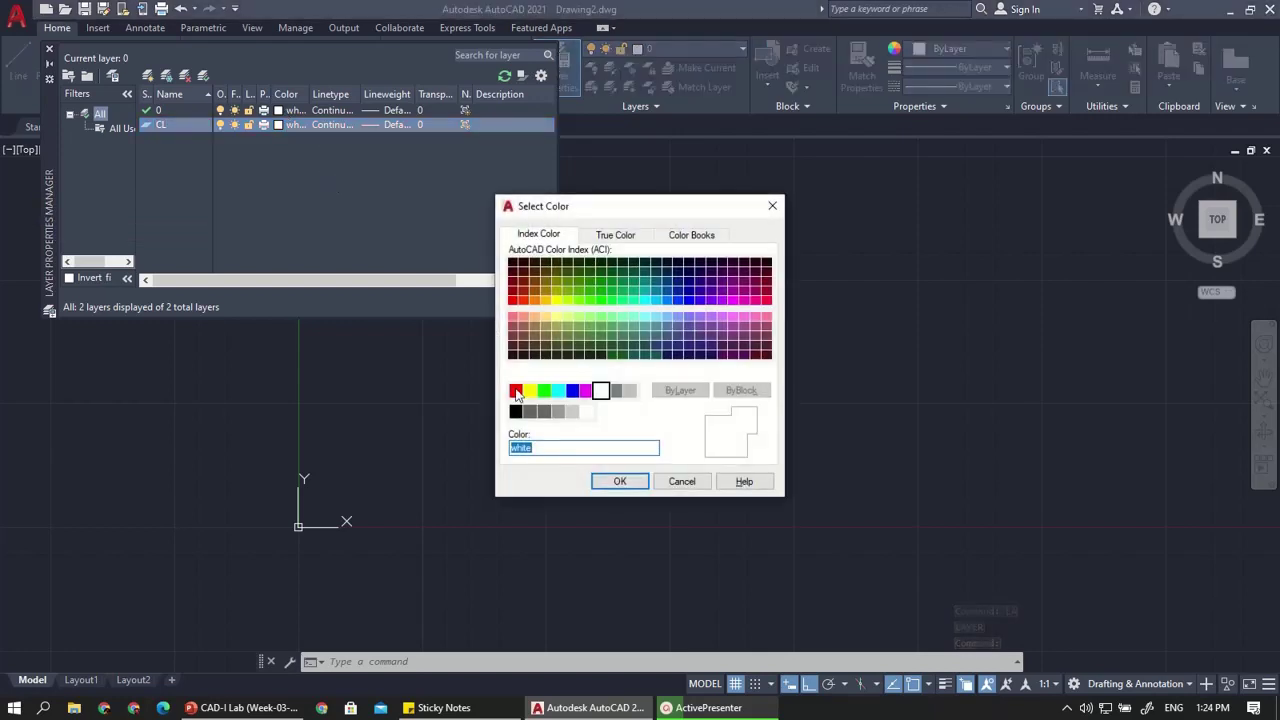
pyautogui.click(516, 391)
pyautogui.click(620, 481)
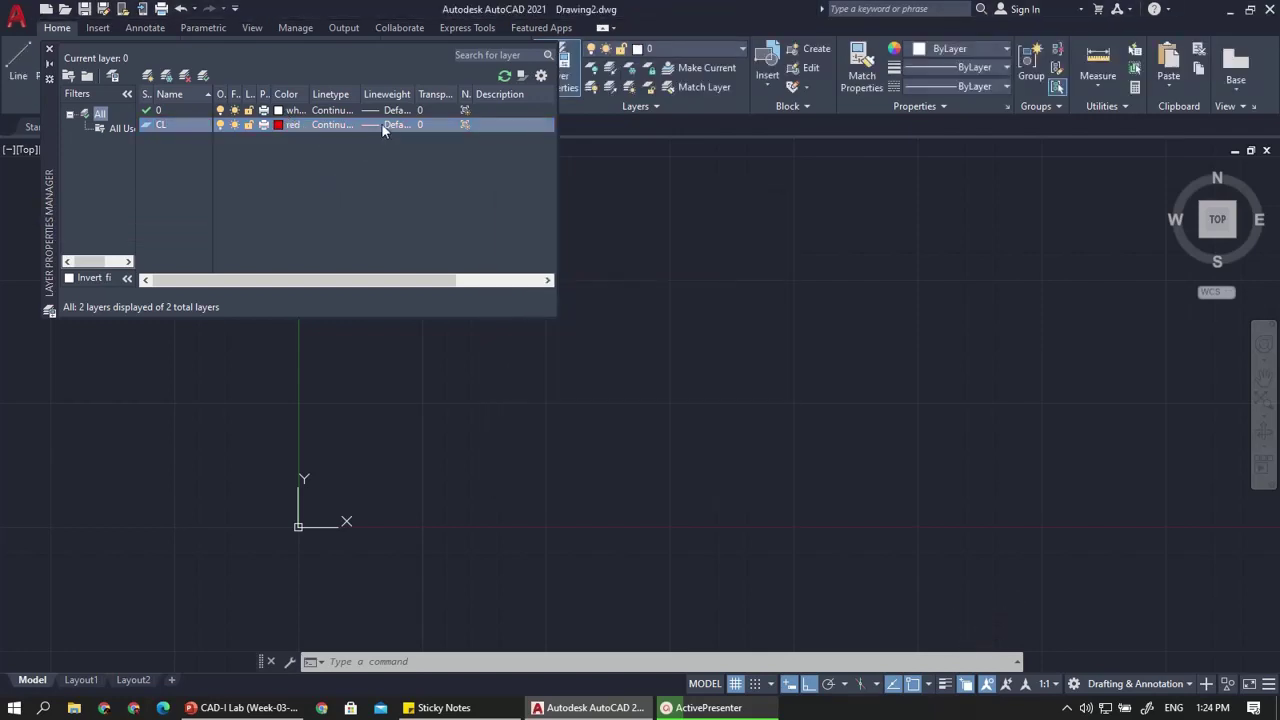
# Assign the CENTER linetype to layer CL, make it the current layer, and close the layer manager
pyautogui.click(322, 125)
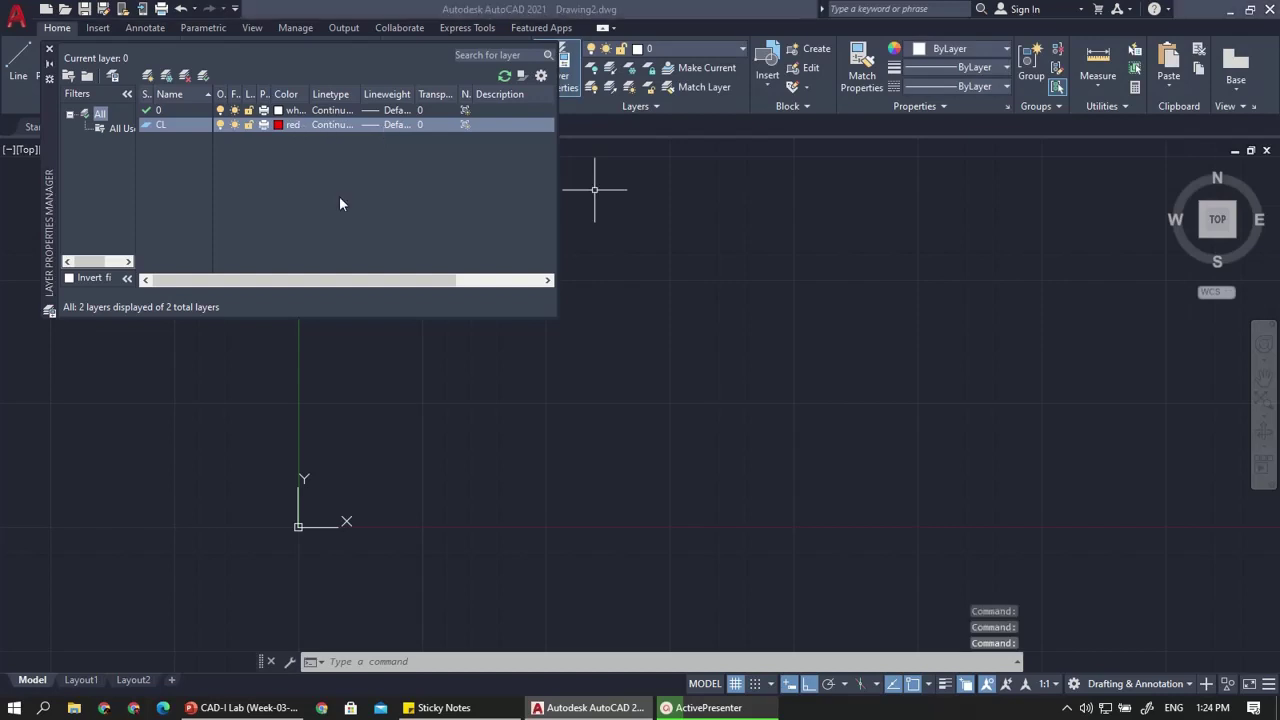
pyautogui.click(519, 312)
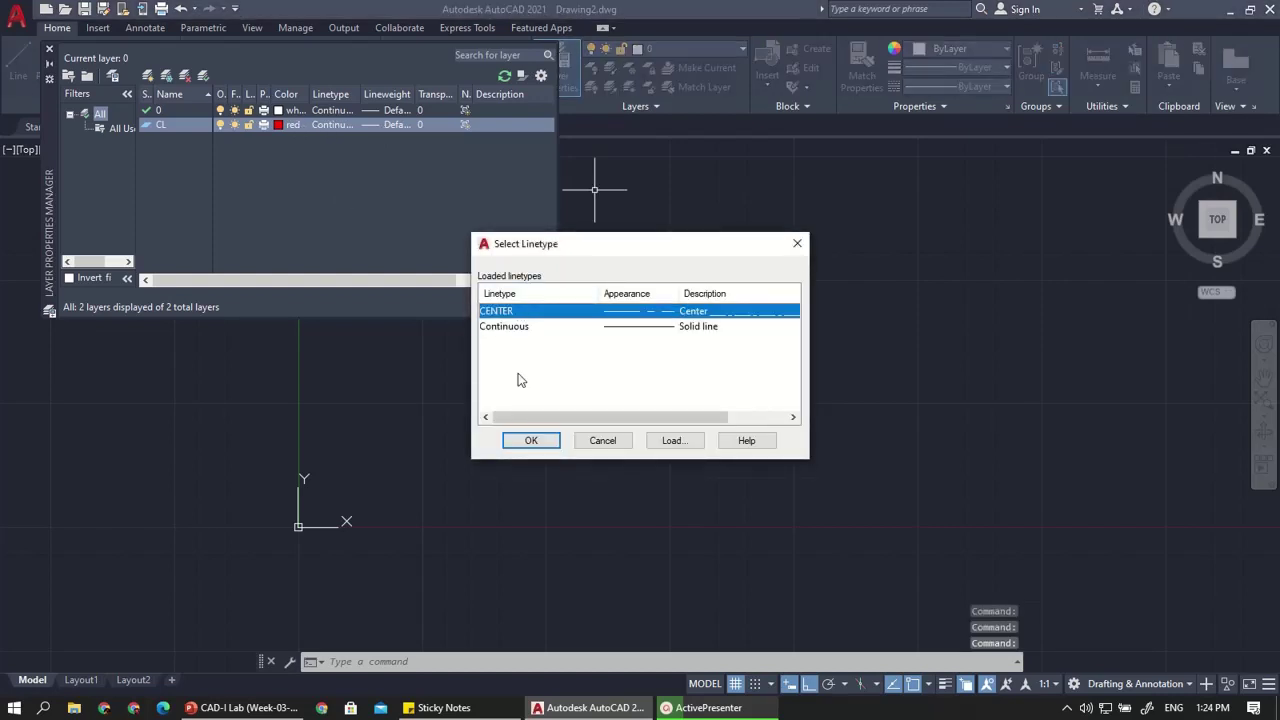
pyautogui.click(527, 441)
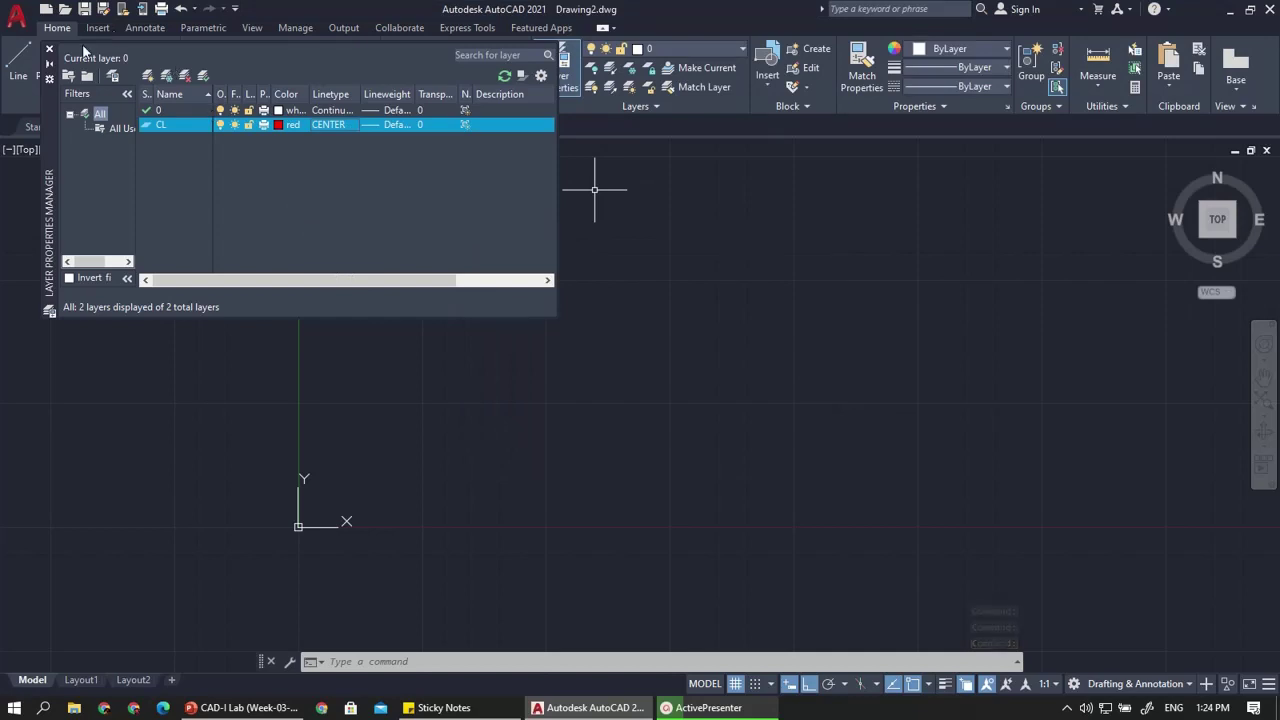
pyautogui.doubleClick(143, 124)
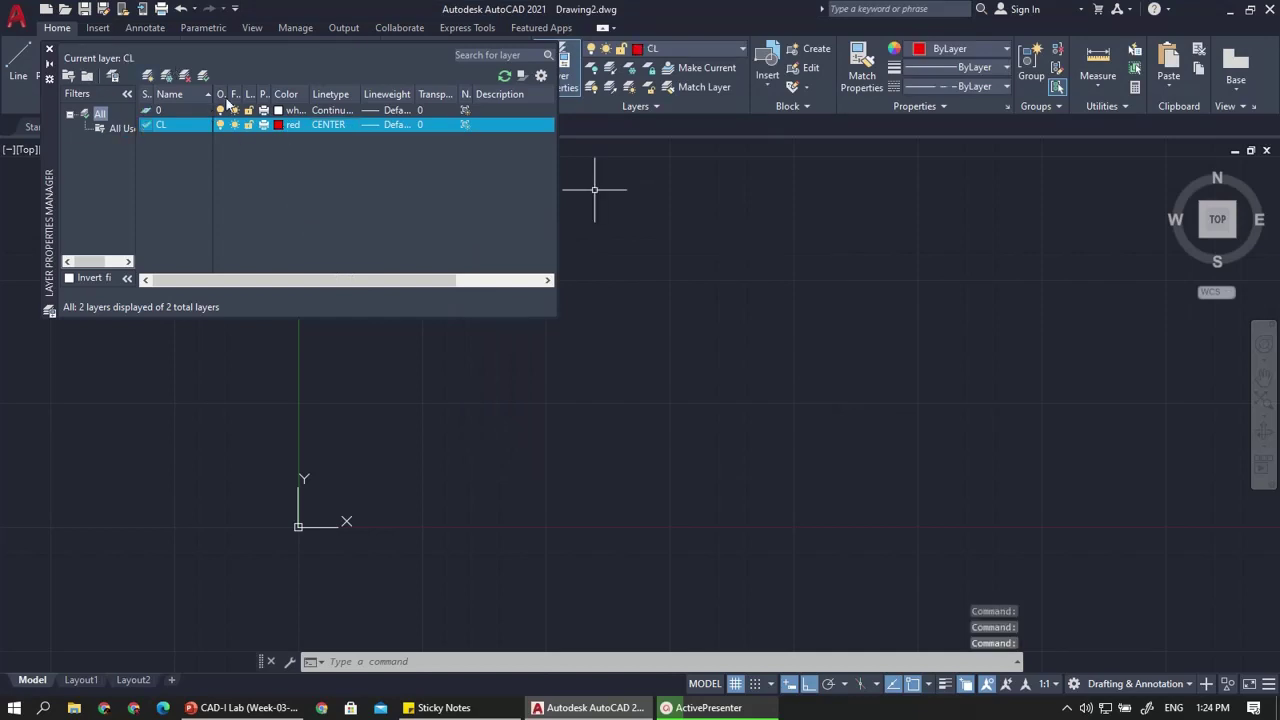
pyautogui.click(50, 52)
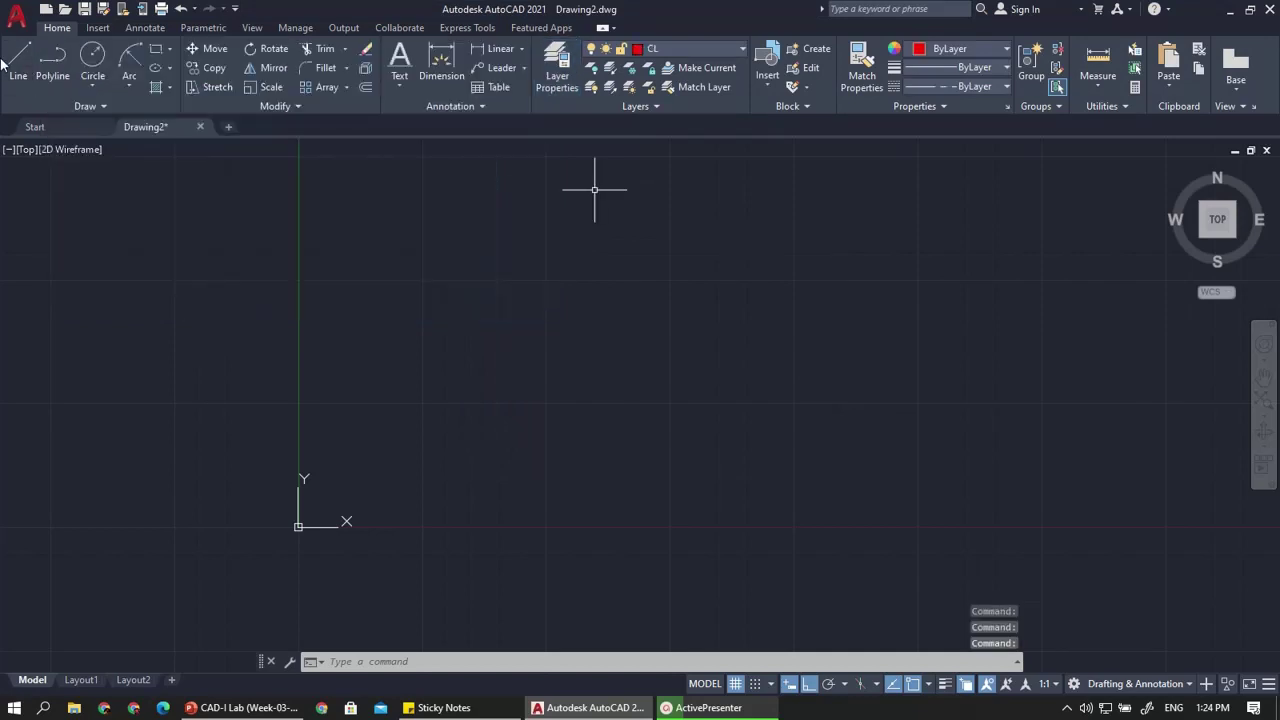
pyautogui.write('l')
pyautogui.press('Return')
pyautogui.click(454, 388)
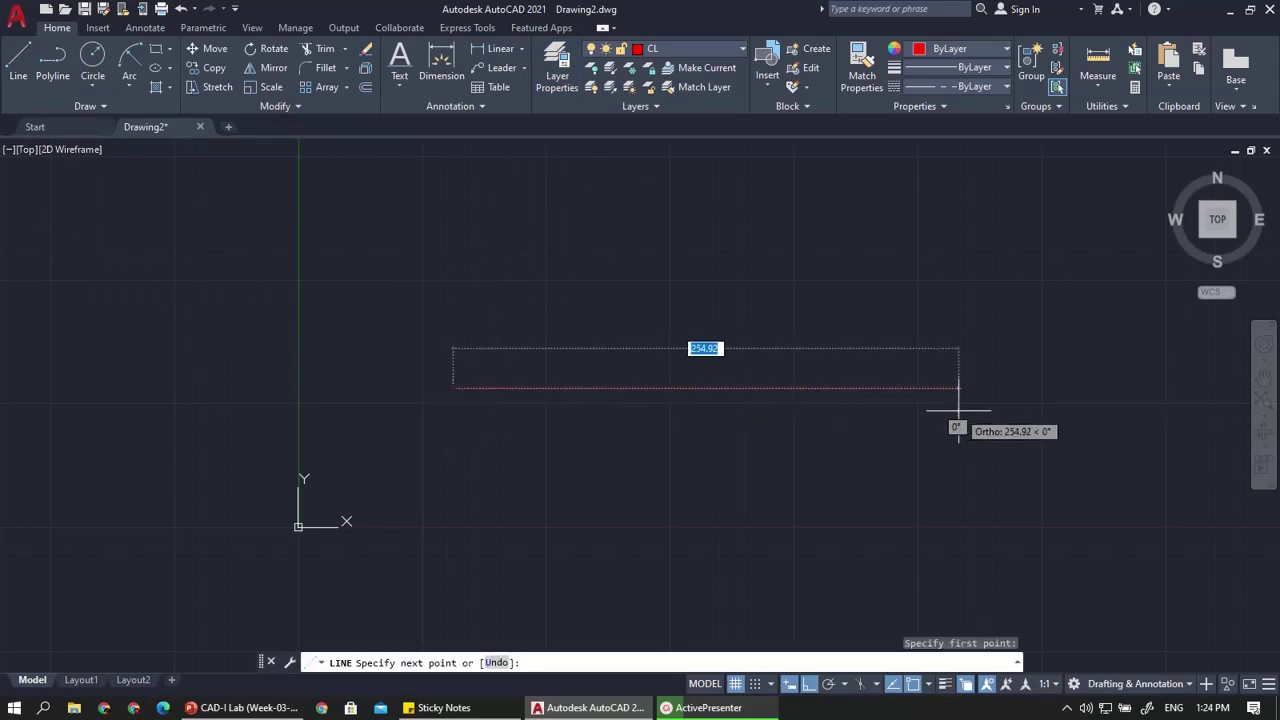
pyautogui.press('Escape')
# Draw a horizontal construction line (XLINE) above the origin as the wrench's main centerline
pyautogui.press('Return')
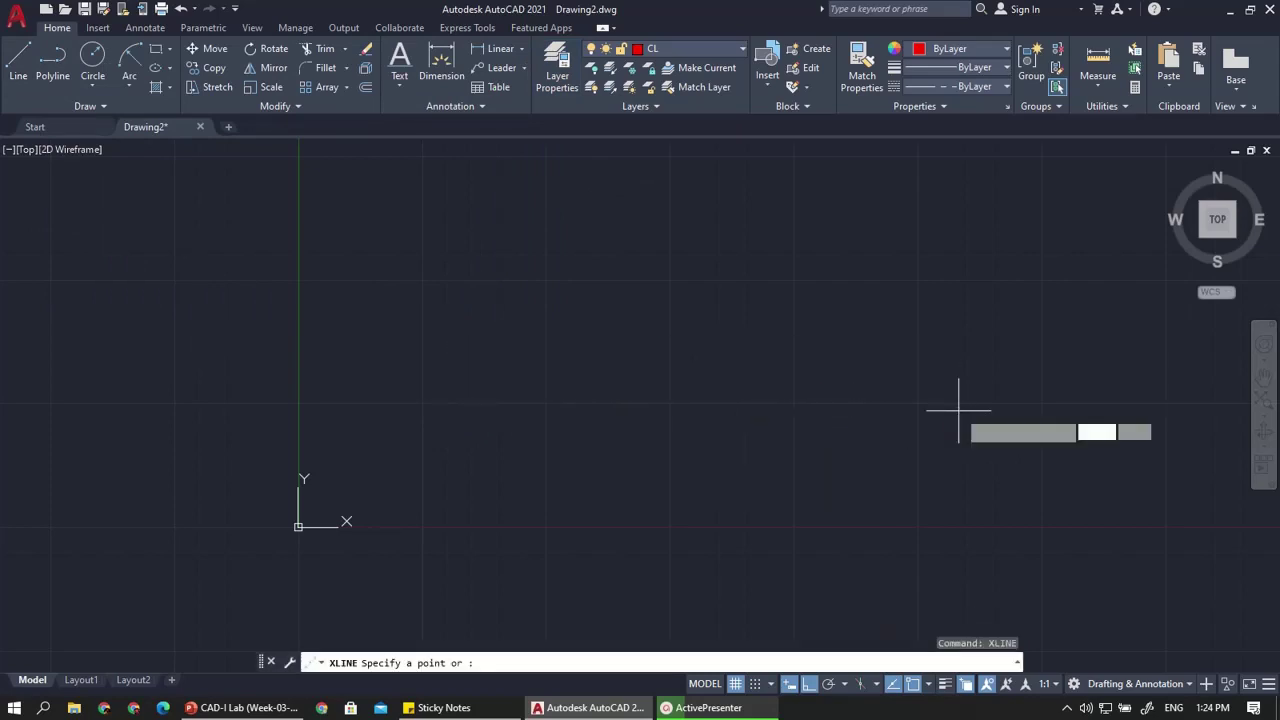
pyautogui.click(357, 399)
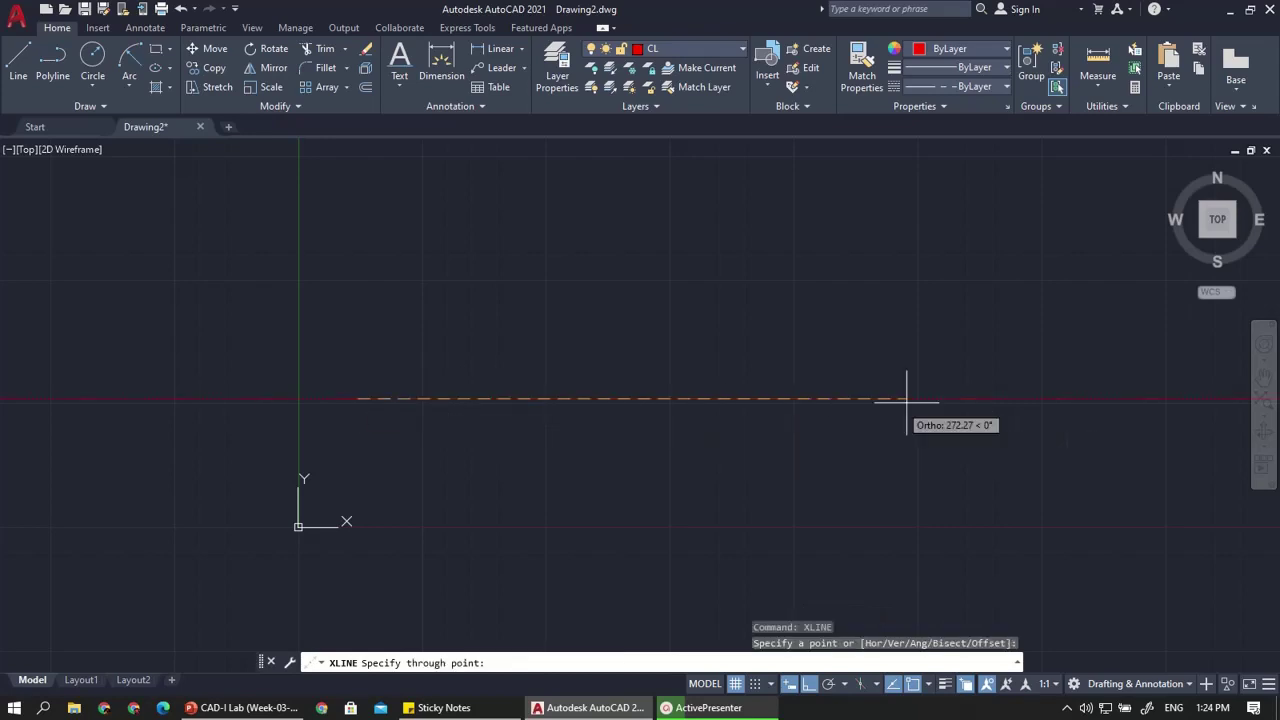
pyautogui.click(1014, 400)
pyautogui.press('Escape')
# Check the wrench drawing in PowerPoint, return to AutoCAD, and draw a 4-unit vertical line upward from the horizontal centerline
pyautogui.scroll(4, 614, 443)
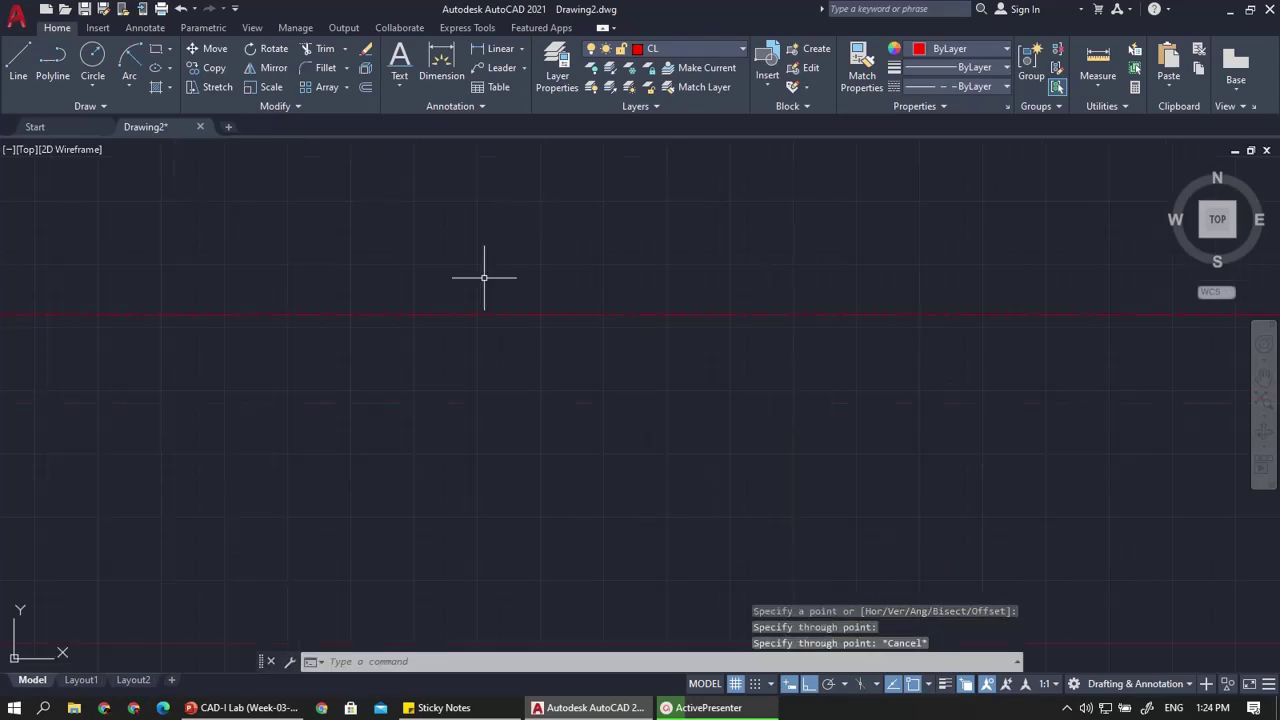
pyautogui.moveTo(486, 277); pyautogui.dragTo(540, 466, button='middle')
pyautogui.scroll(1, 407, 515)
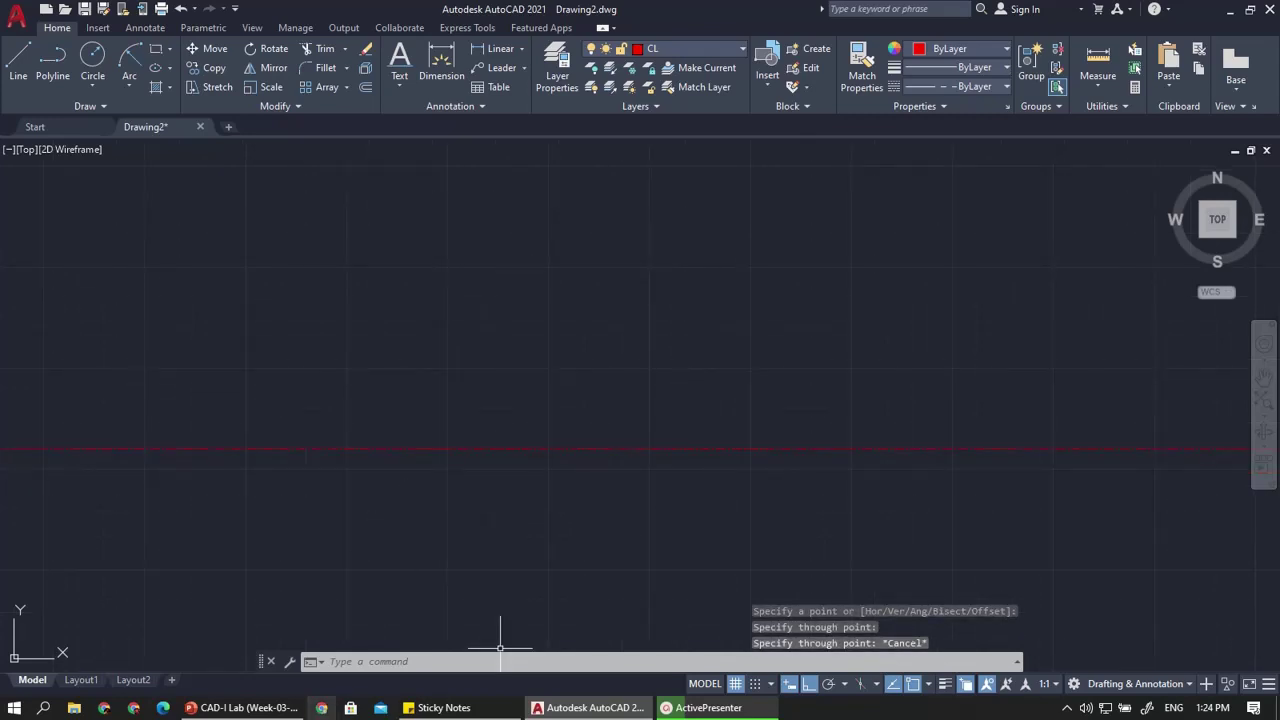
pyautogui.click(245, 707)
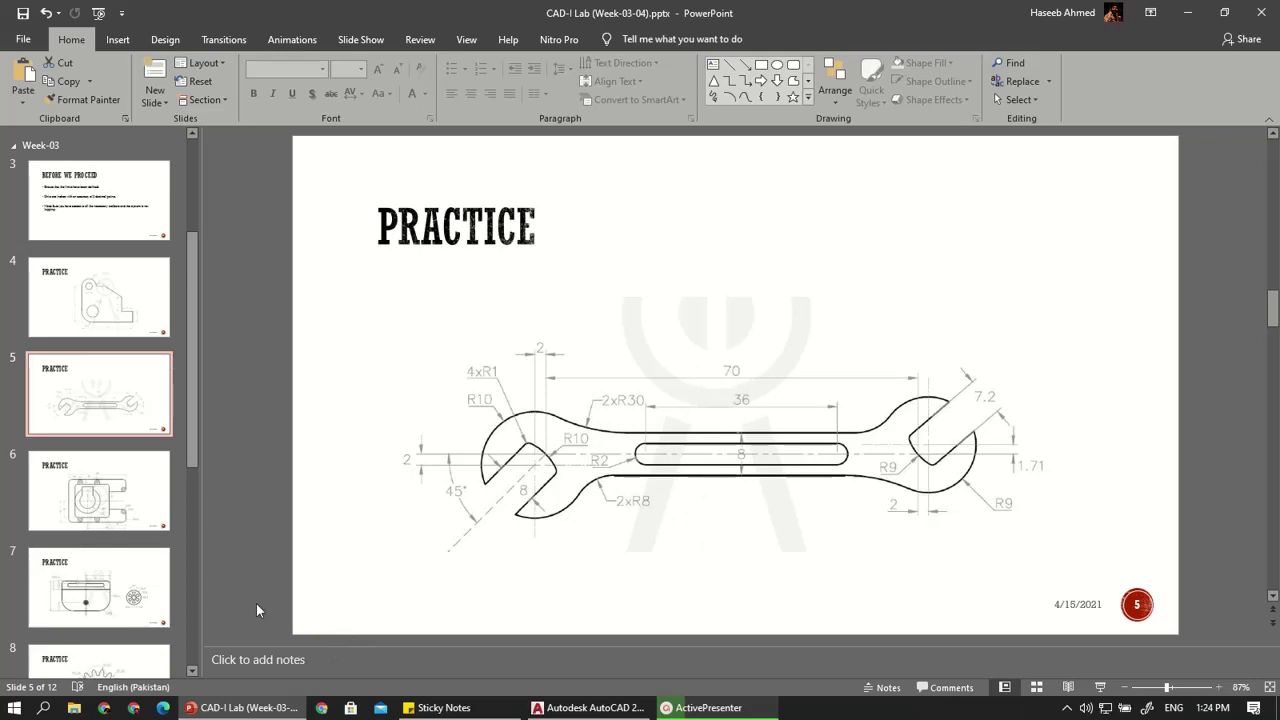
pyautogui.click(229, 709)
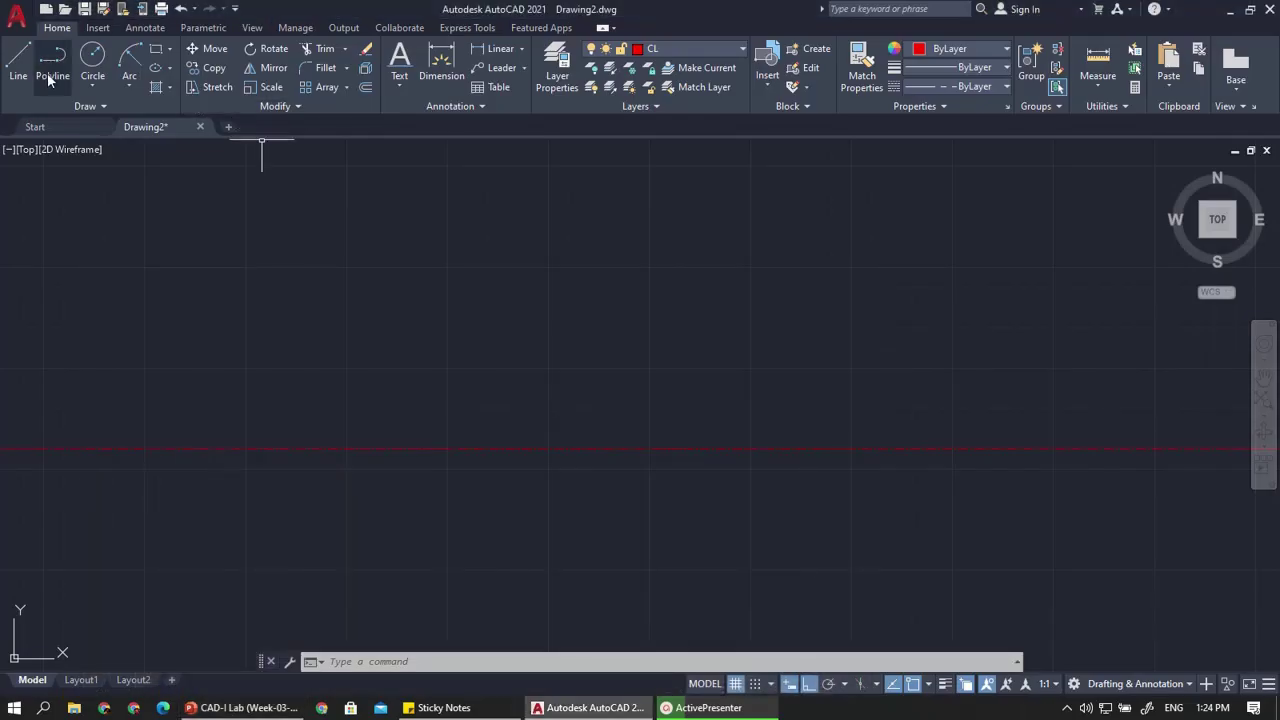
pyautogui.click(18, 62)
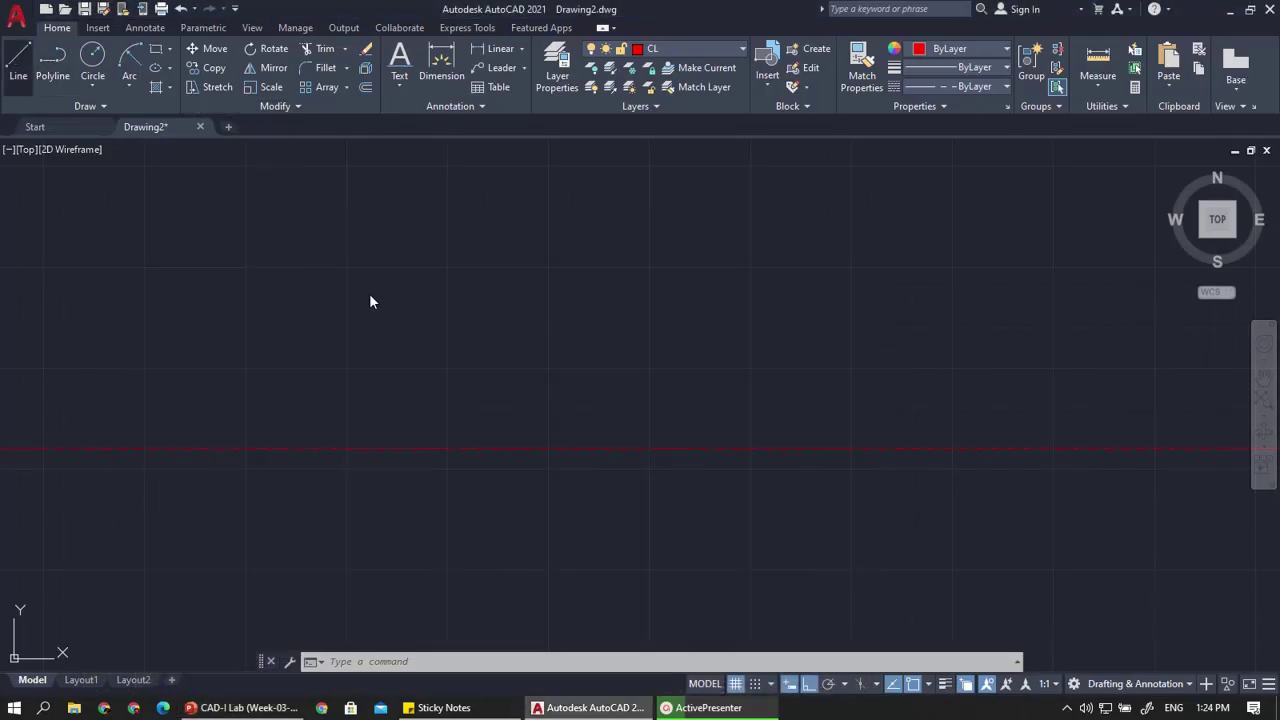
pyautogui.click(647, 449)
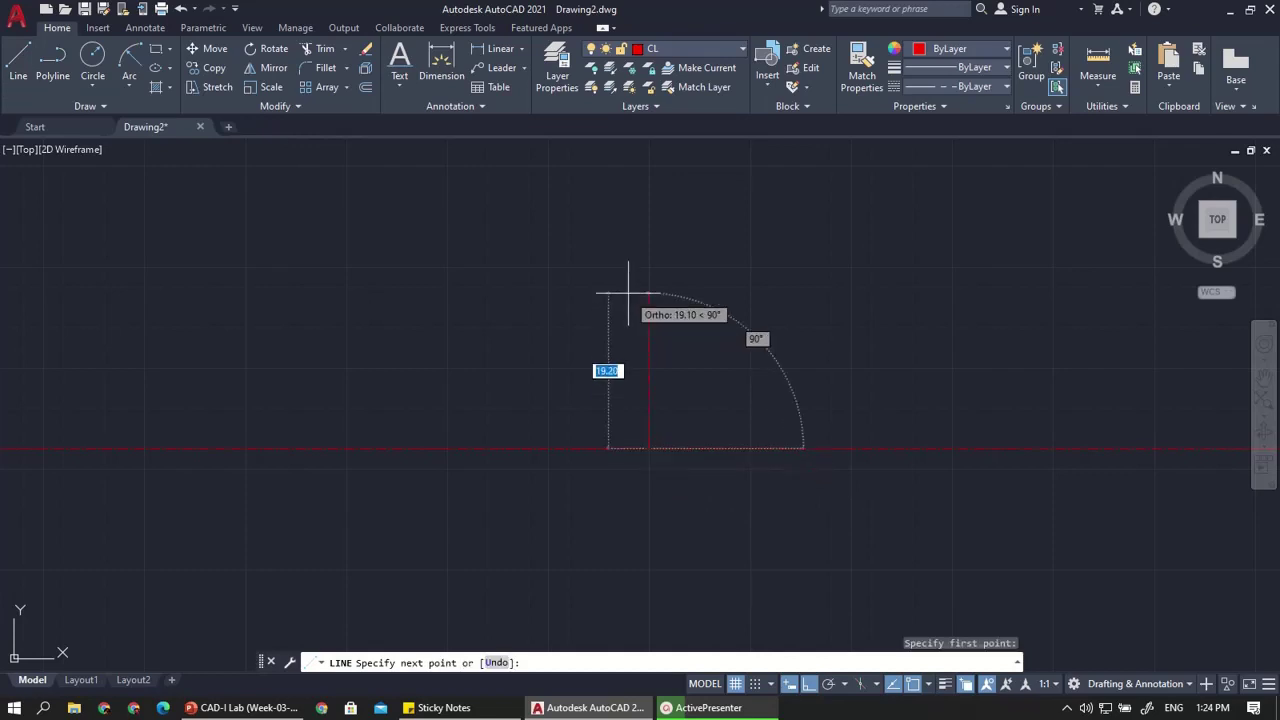
pyautogui.write('4')
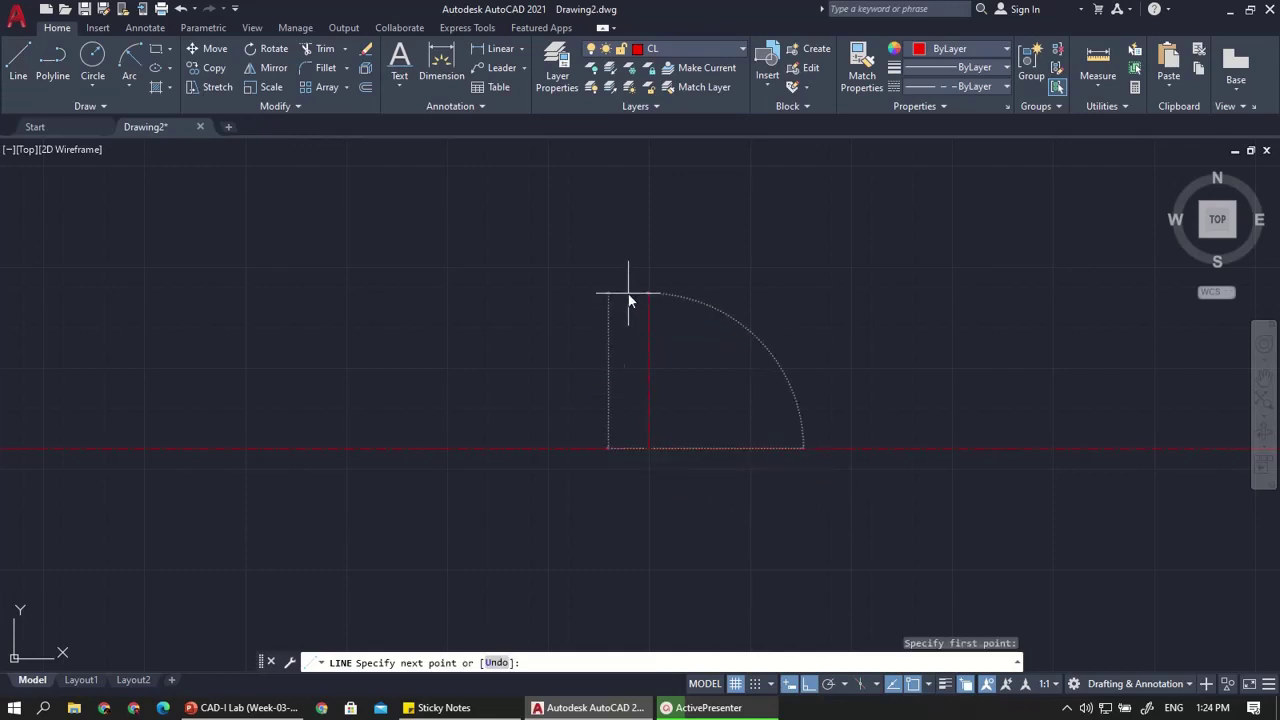
pyautogui.press('Return')
pyautogui.press('Escape')
pyautogui.scroll(2, 649, 423)
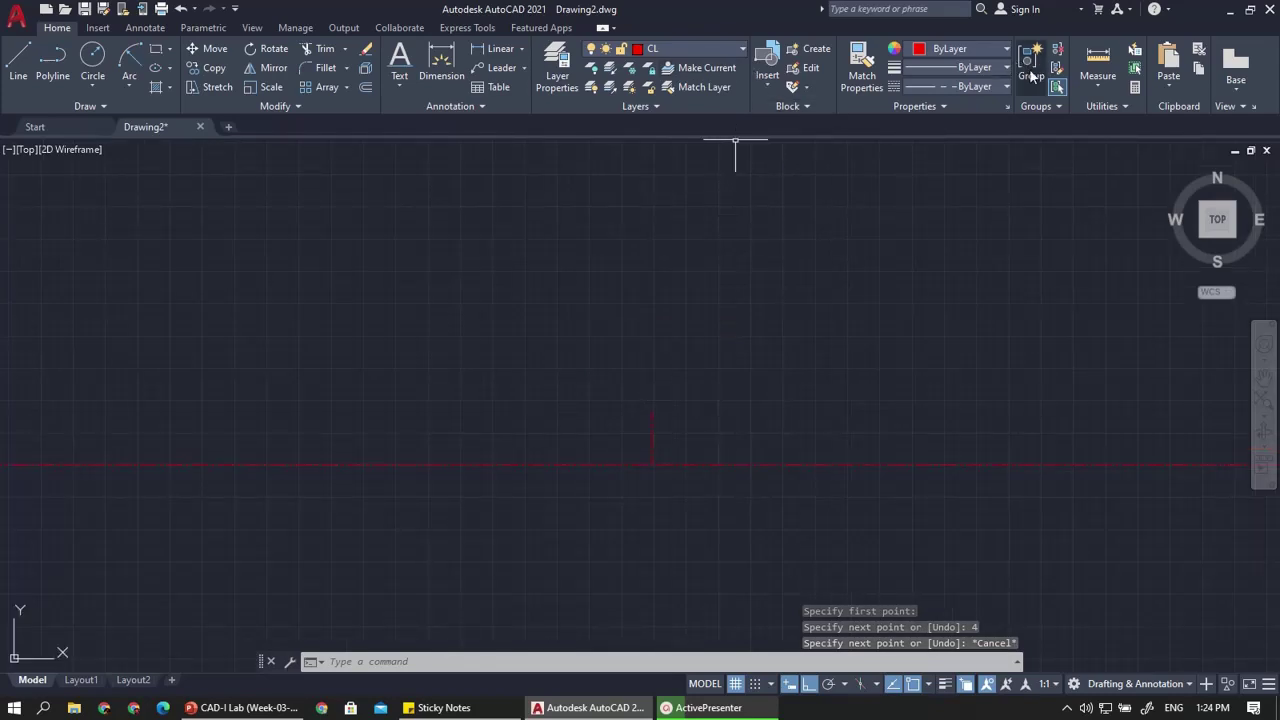
# Make layer 0 current and draw a 35-unit horizontal line to the left from the upper end of the short vertical line
pyautogui.click(719, 47)
pyautogui.click(683, 68)
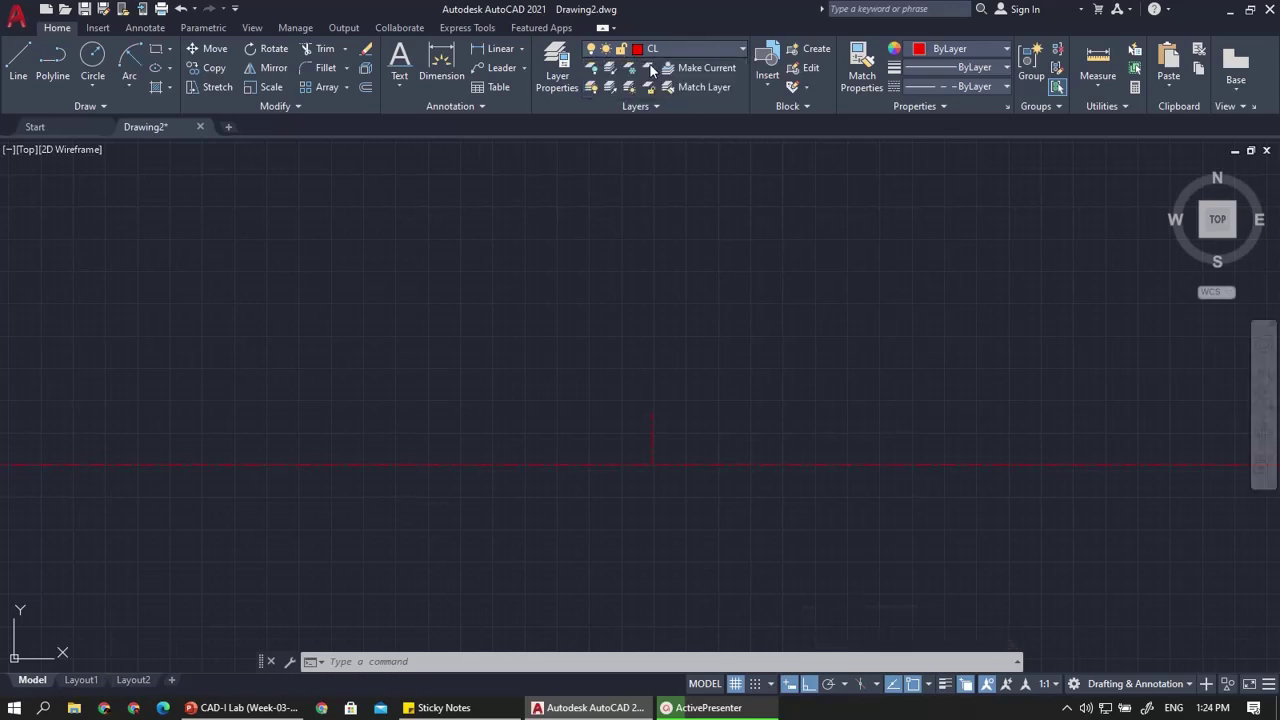
pyautogui.click(18, 62)
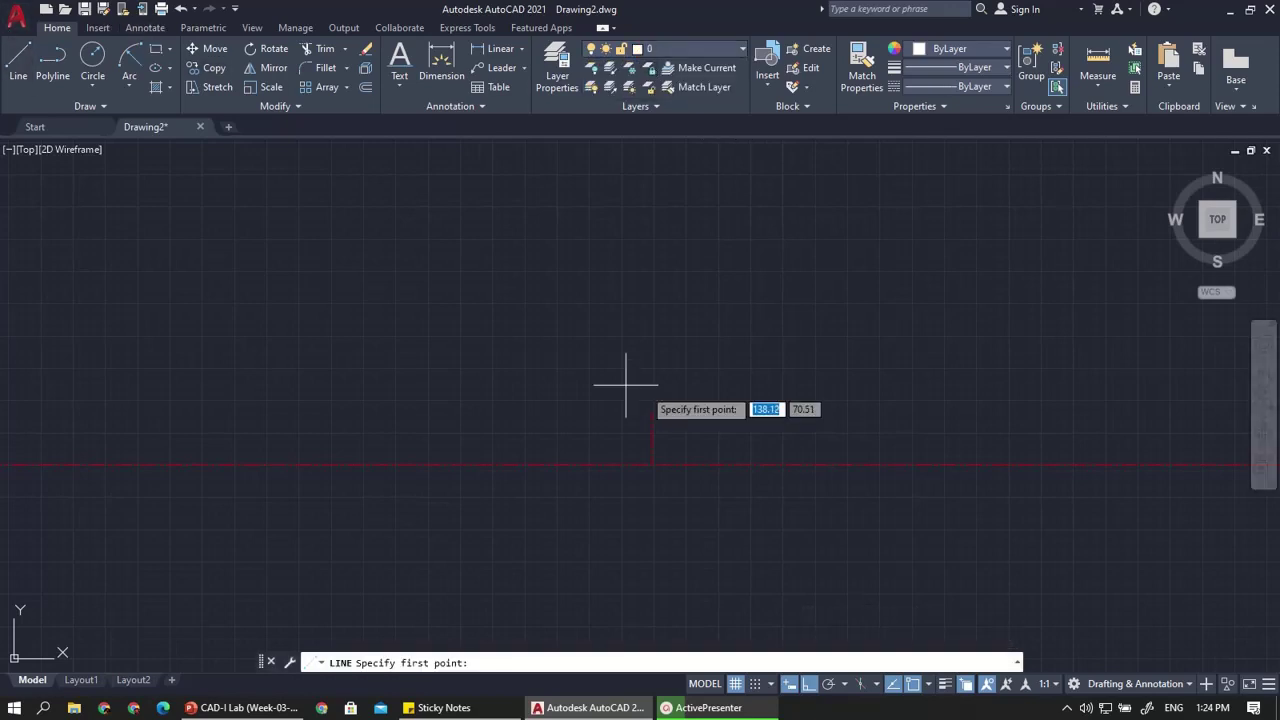
pyautogui.click(651, 411)
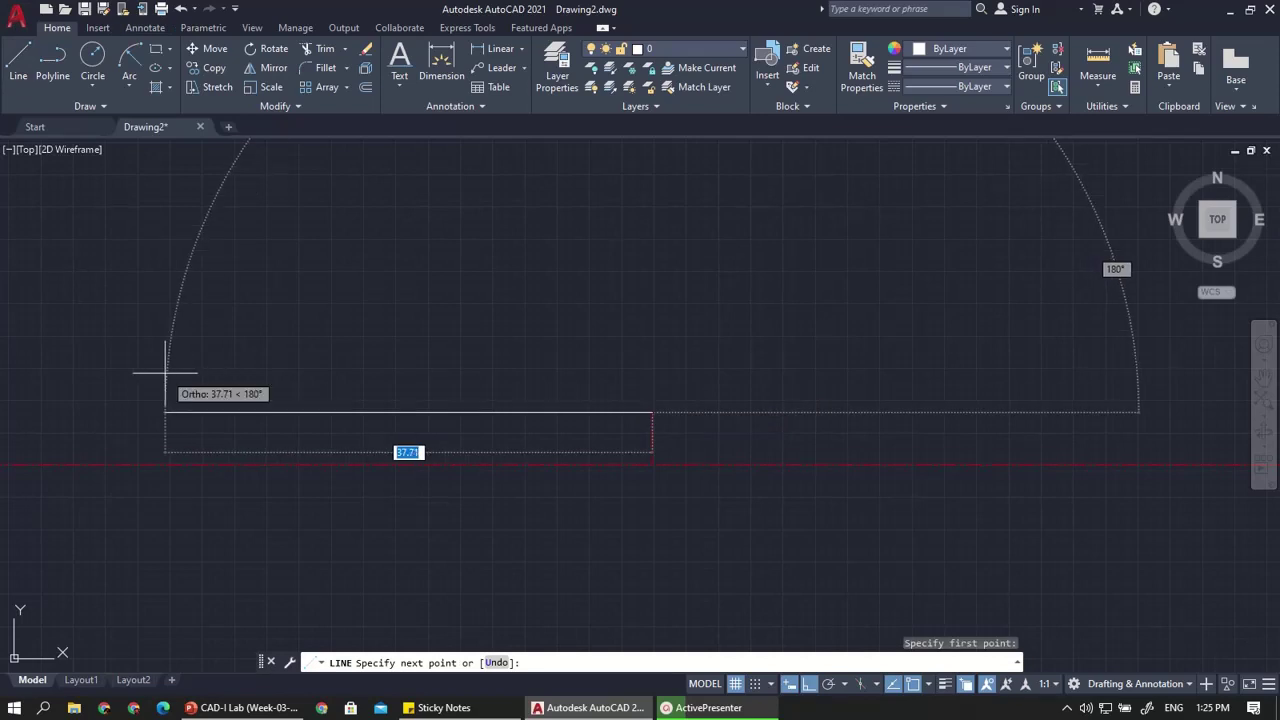
pyautogui.write('35')
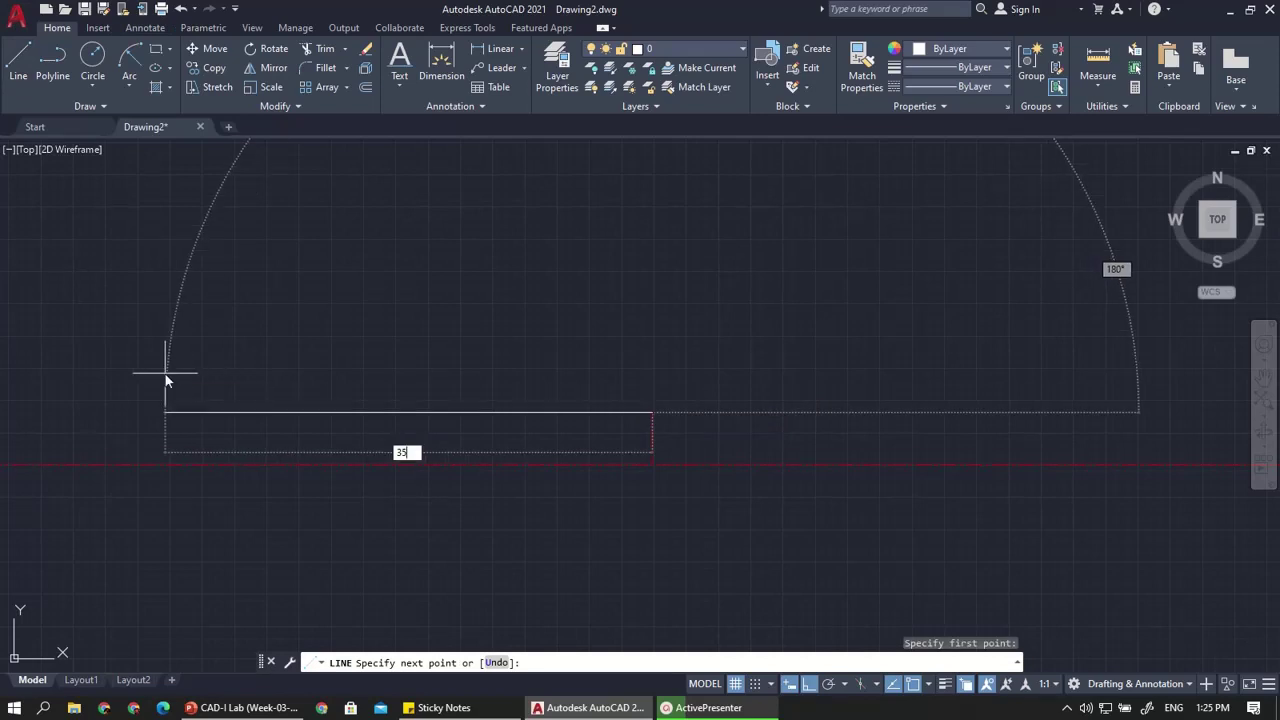
pyautogui.press('Return')
pyautogui.press('Escape')
# Offset the 35-unit horizontal line 8 units downward to create the lower handle edge
pyautogui.write('oFFSE')
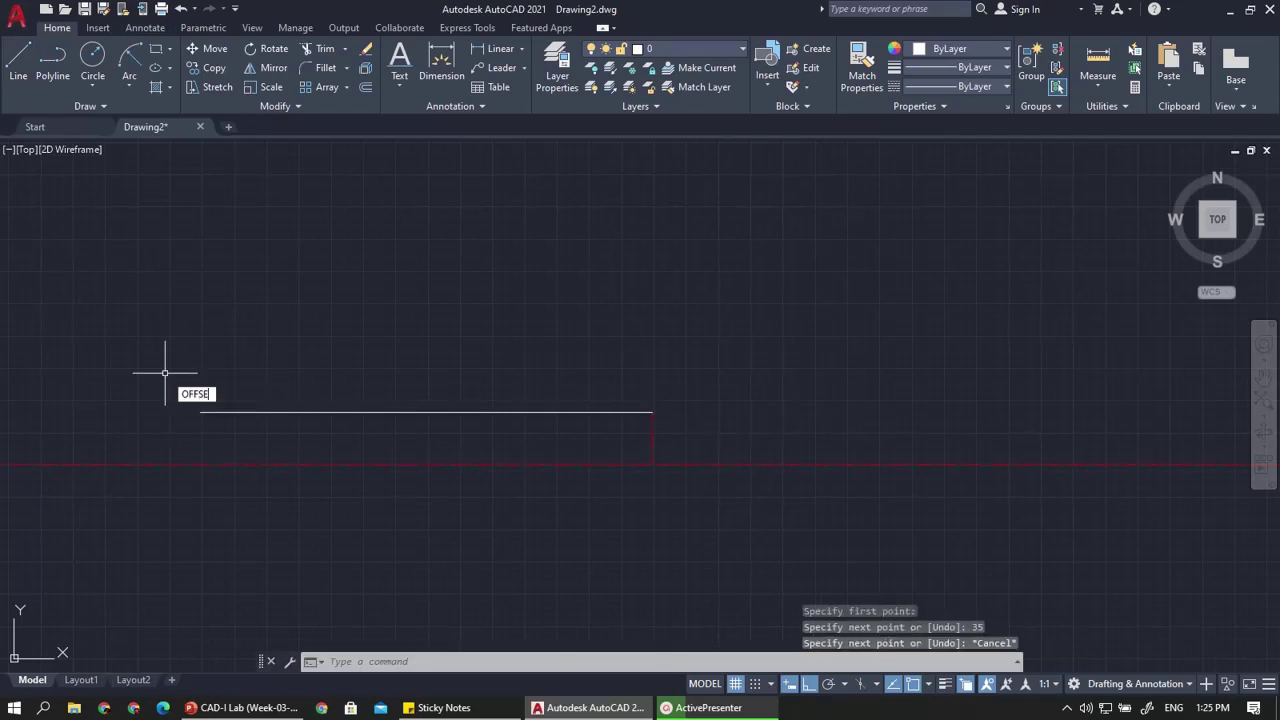
pyautogui.write('T')
pyautogui.press('Return')
pyautogui.write('OFFSE')
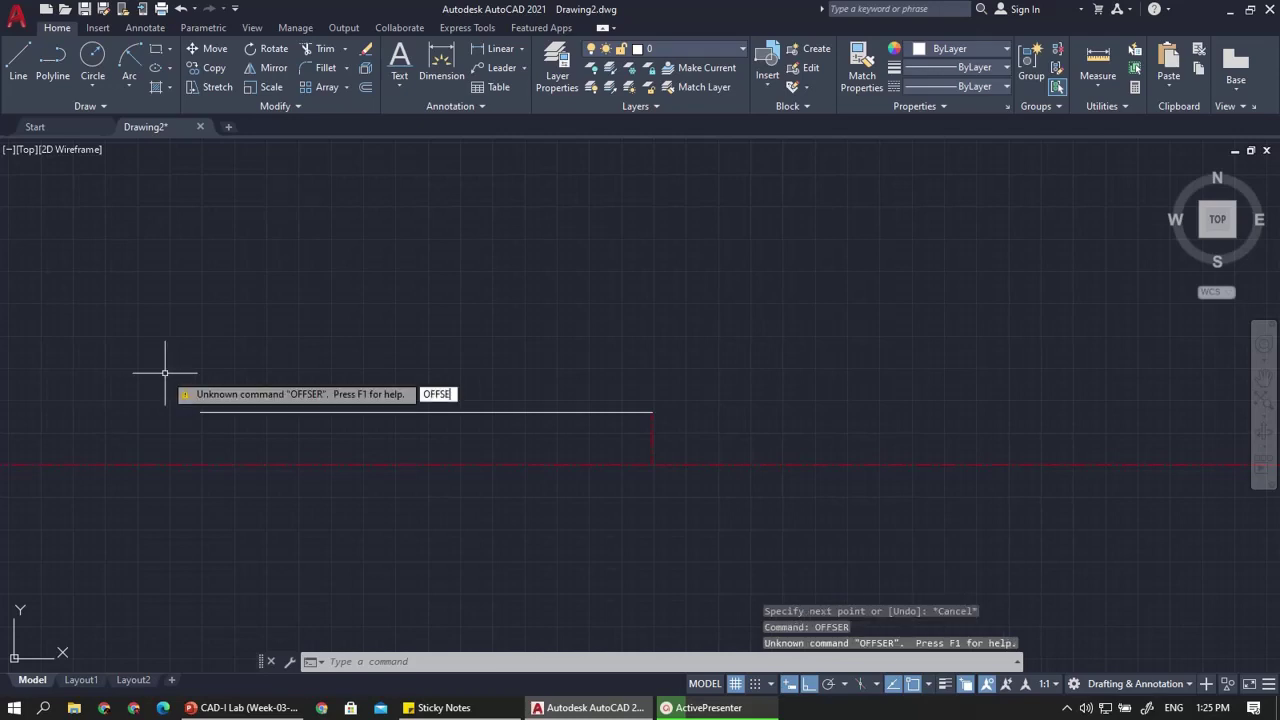
pyautogui.write('T')
pyautogui.press('Return')
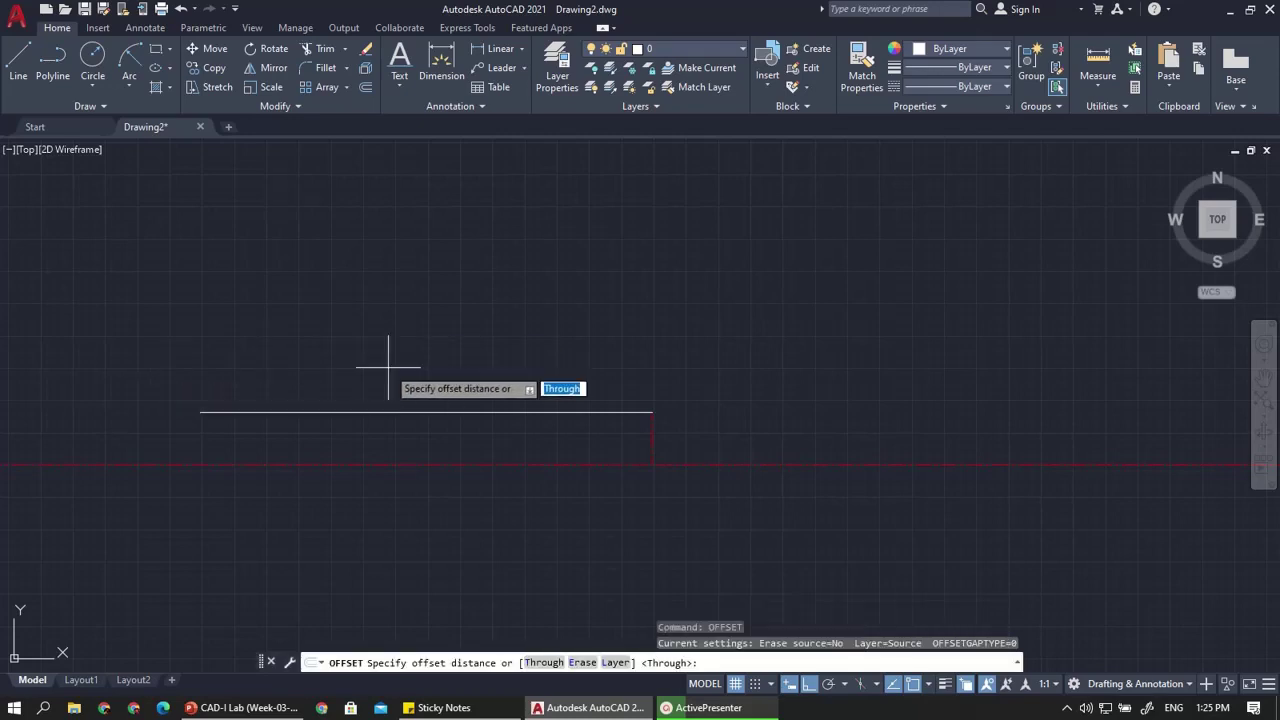
pyautogui.write('8')
pyautogui.press('Return')
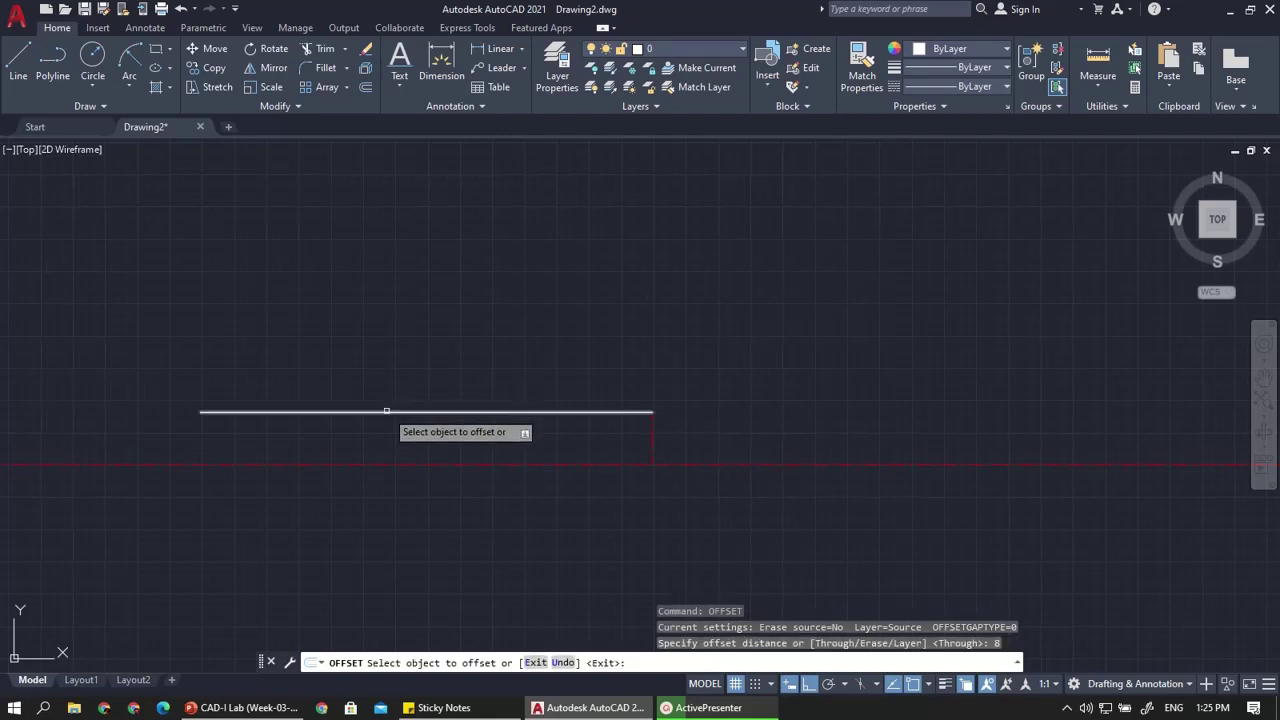
pyautogui.click(386, 412)
pyautogui.click(386, 565)
pyautogui.press('Escape')
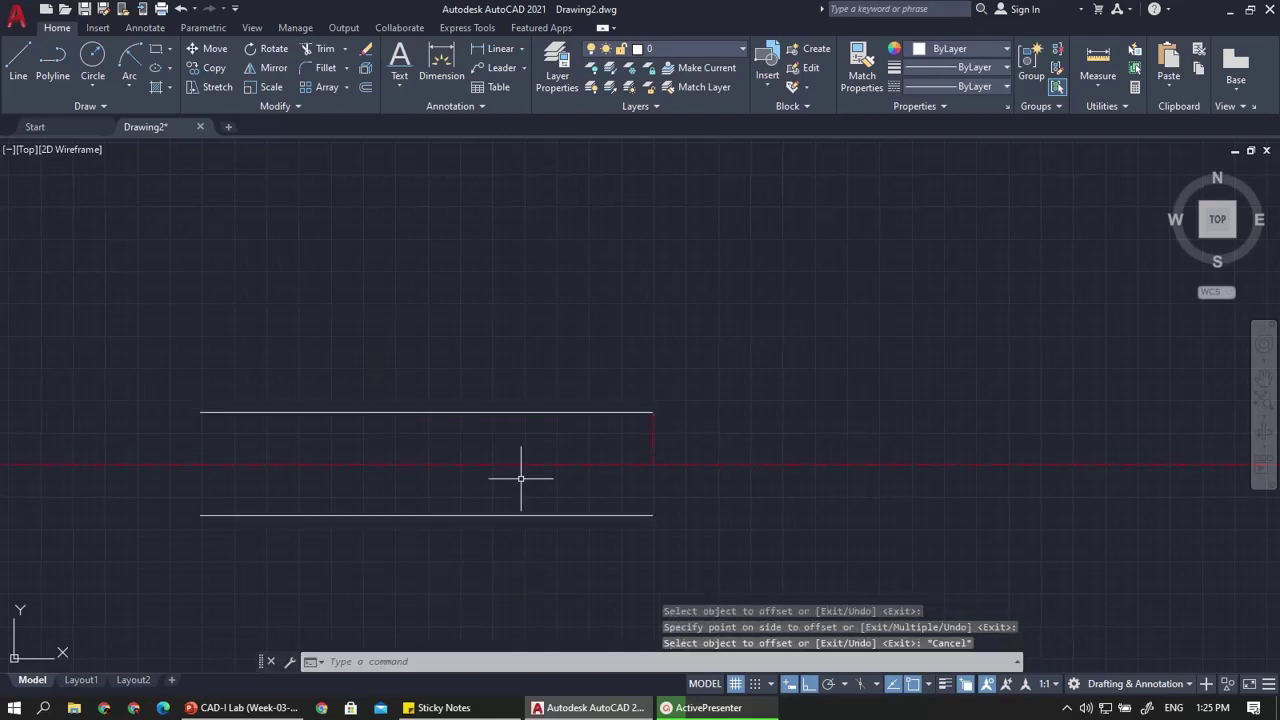
# Erase the short vertical centerline-layer line at the right end of the upper handle edge
pyautogui.scroll(4, 671, 464)
pyautogui.scroll(-2, 657, 408)
pyautogui.click(637, 400)
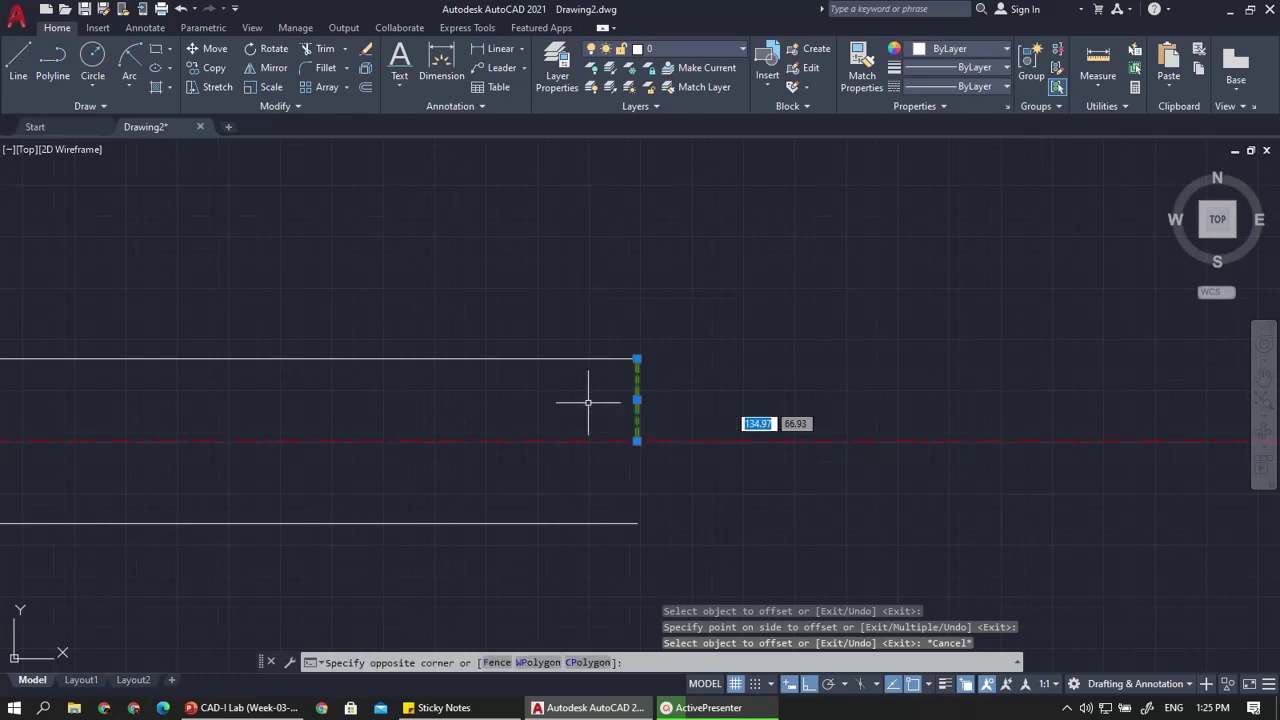
pyautogui.press('Delete')
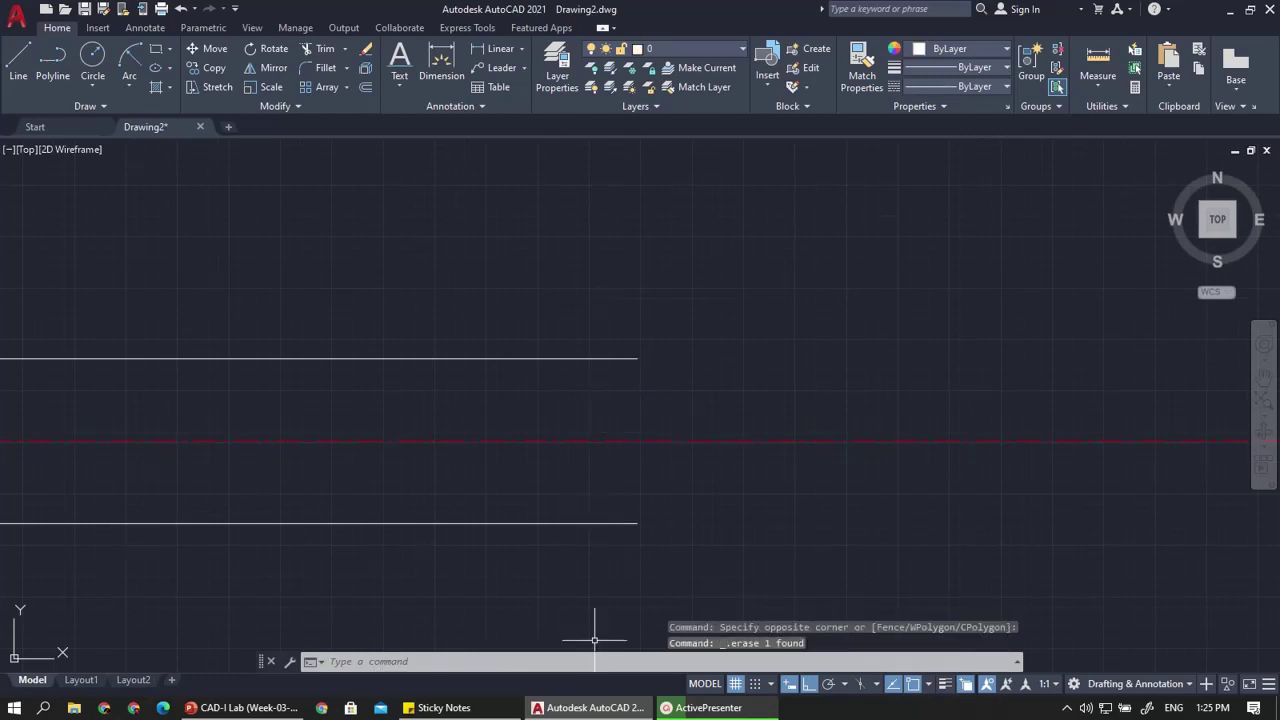
# Check the wrench drawing in PowerPoint, return to AutoCAD, and draw a vertical line joining the right ends of the two handle edges
pyautogui.click(269, 711)
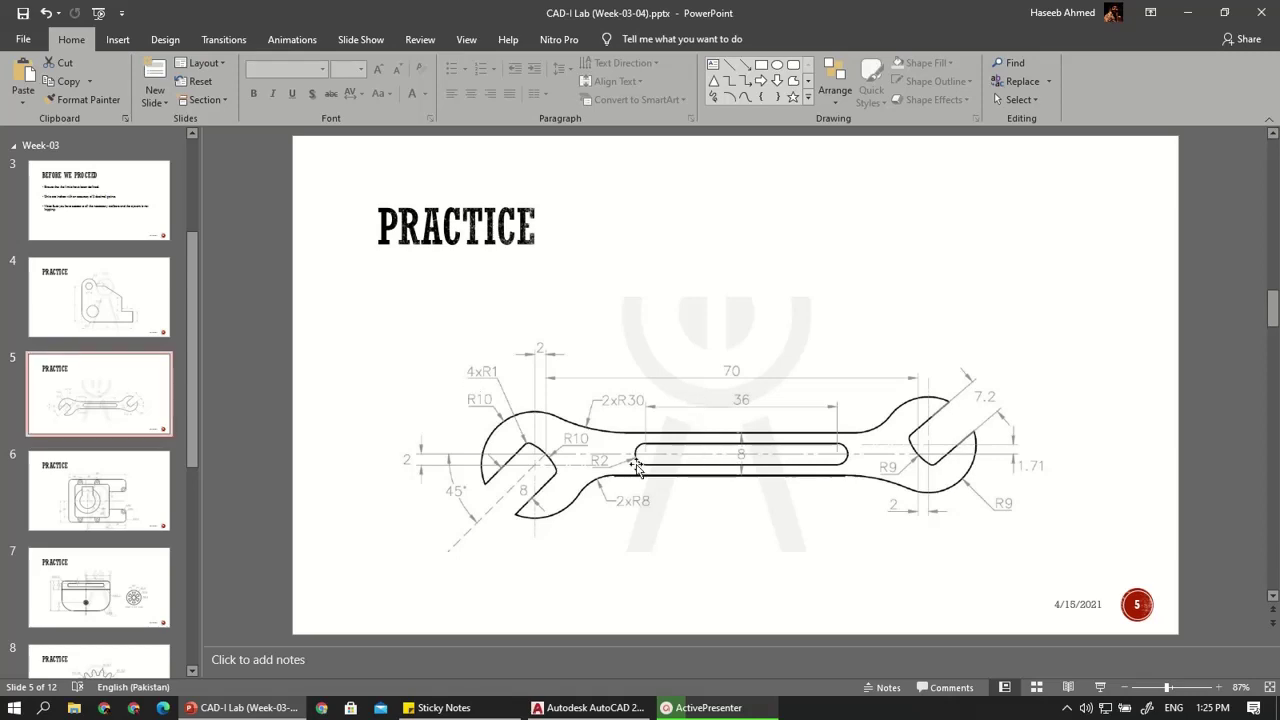
pyautogui.click(248, 706)
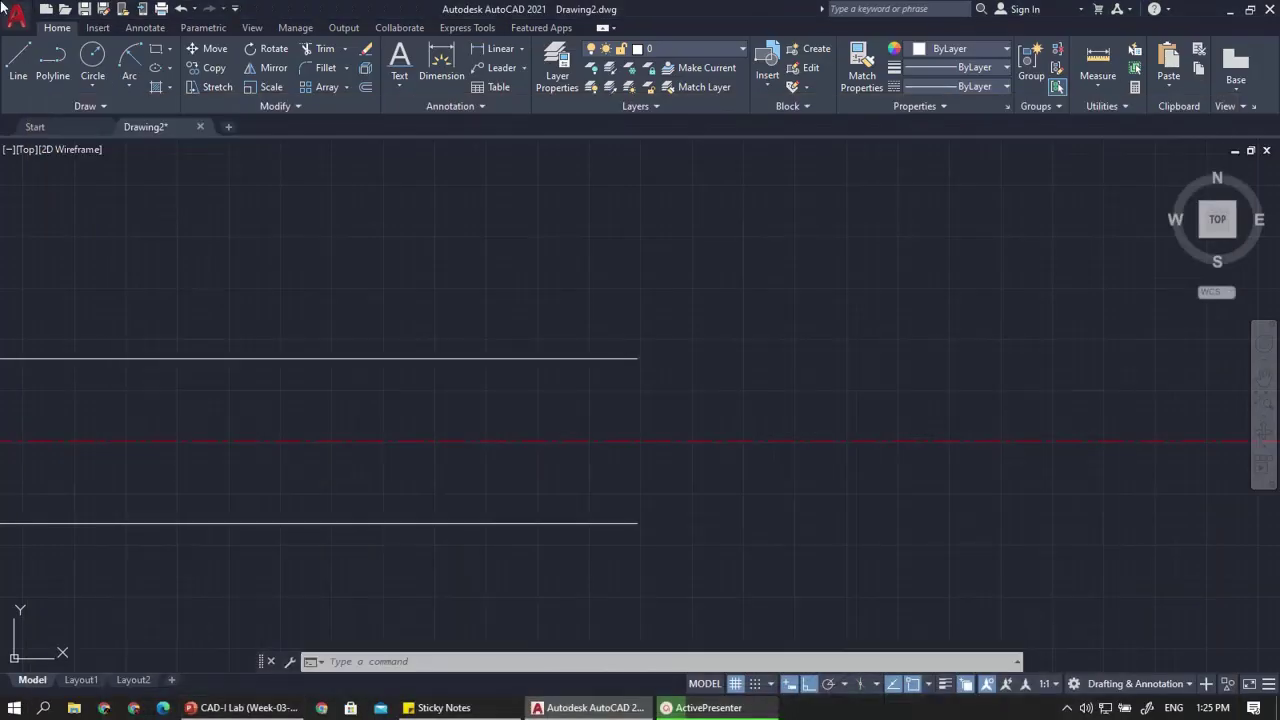
pyautogui.click(20, 60)
pyautogui.scroll(2, 577, 294)
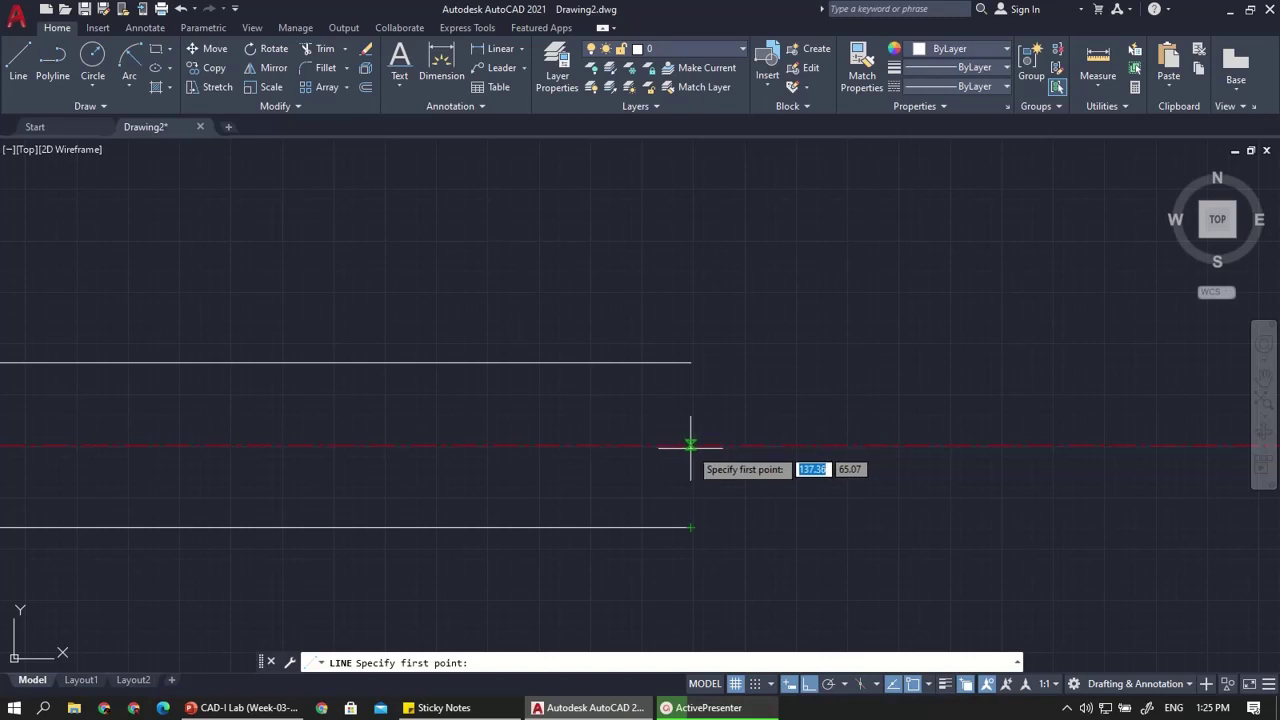
pyautogui.click(690, 527)
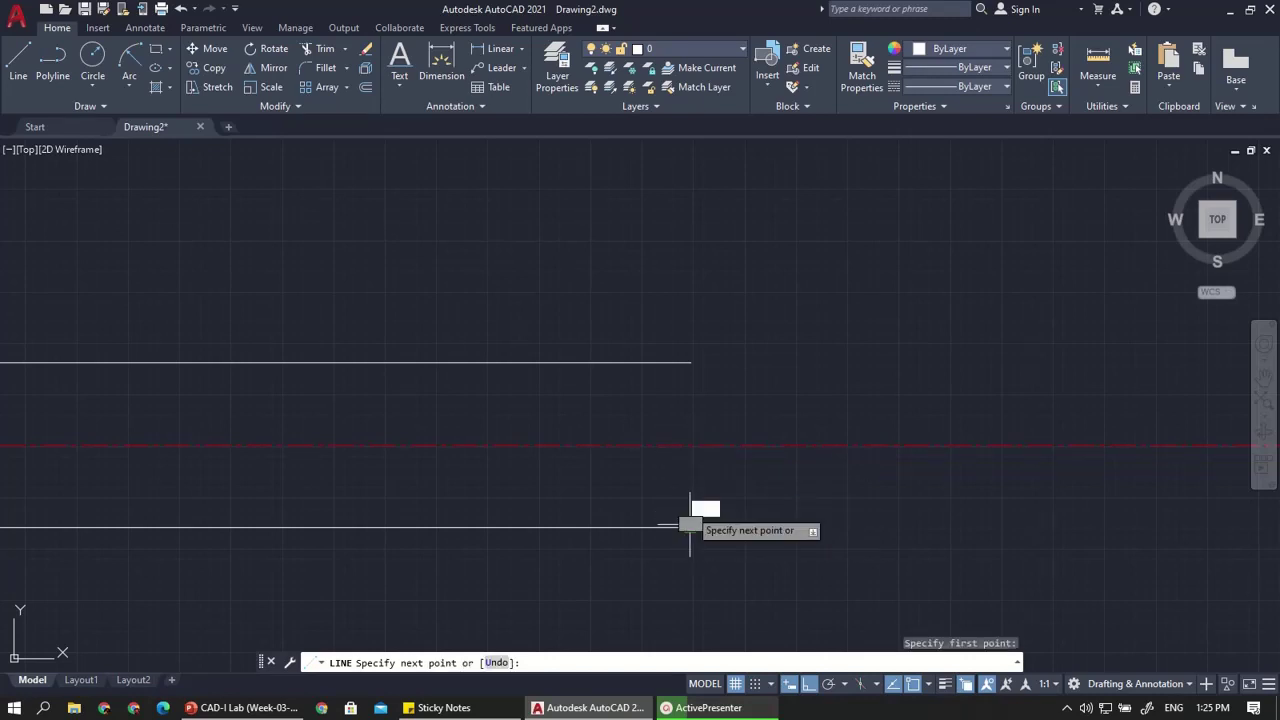
pyautogui.click(689, 362)
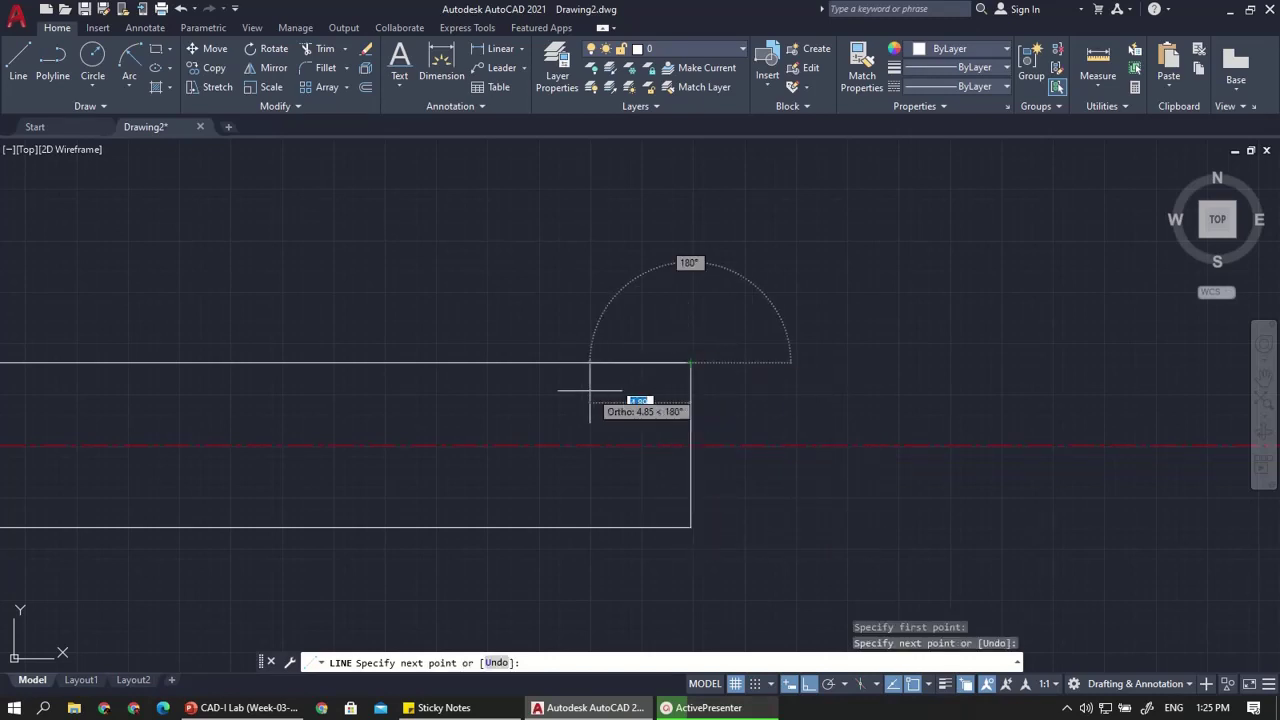
pyautogui.press('Escape')
# Draw a 2-unit line upward from where the centerline crosses the vertical line closing the handle
pyautogui.click(22, 62)
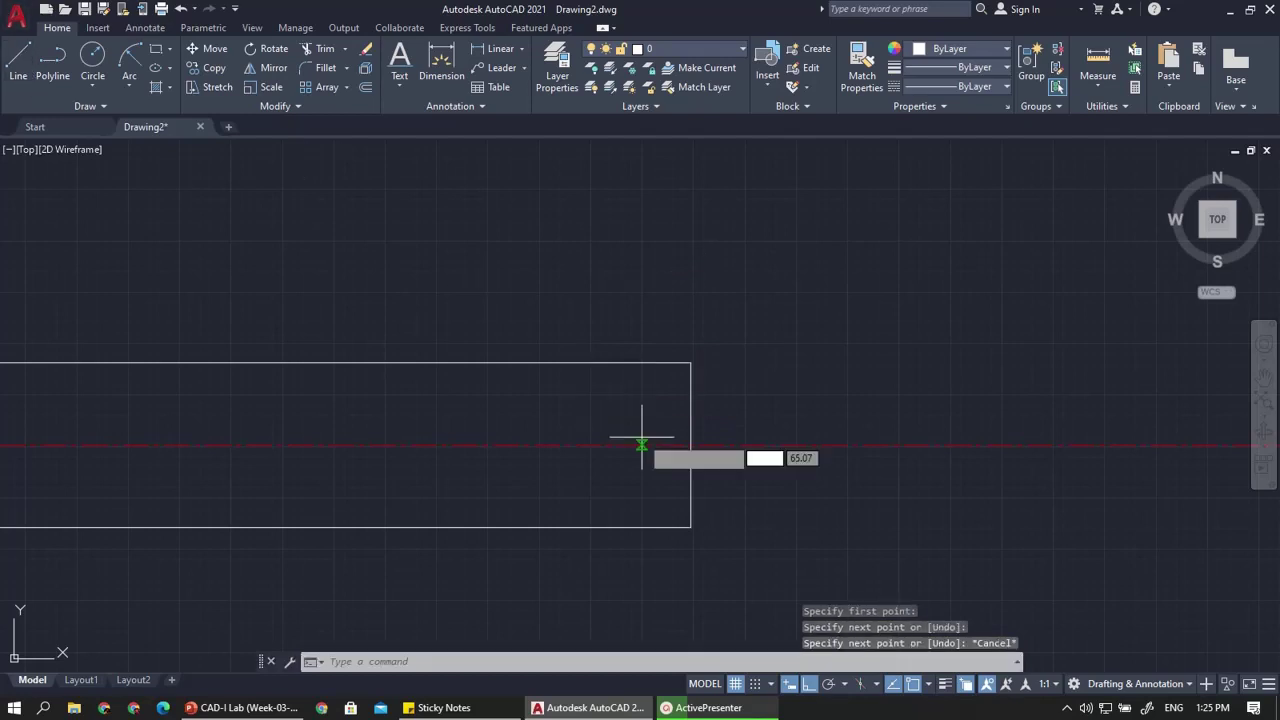
pyautogui.click(690, 445)
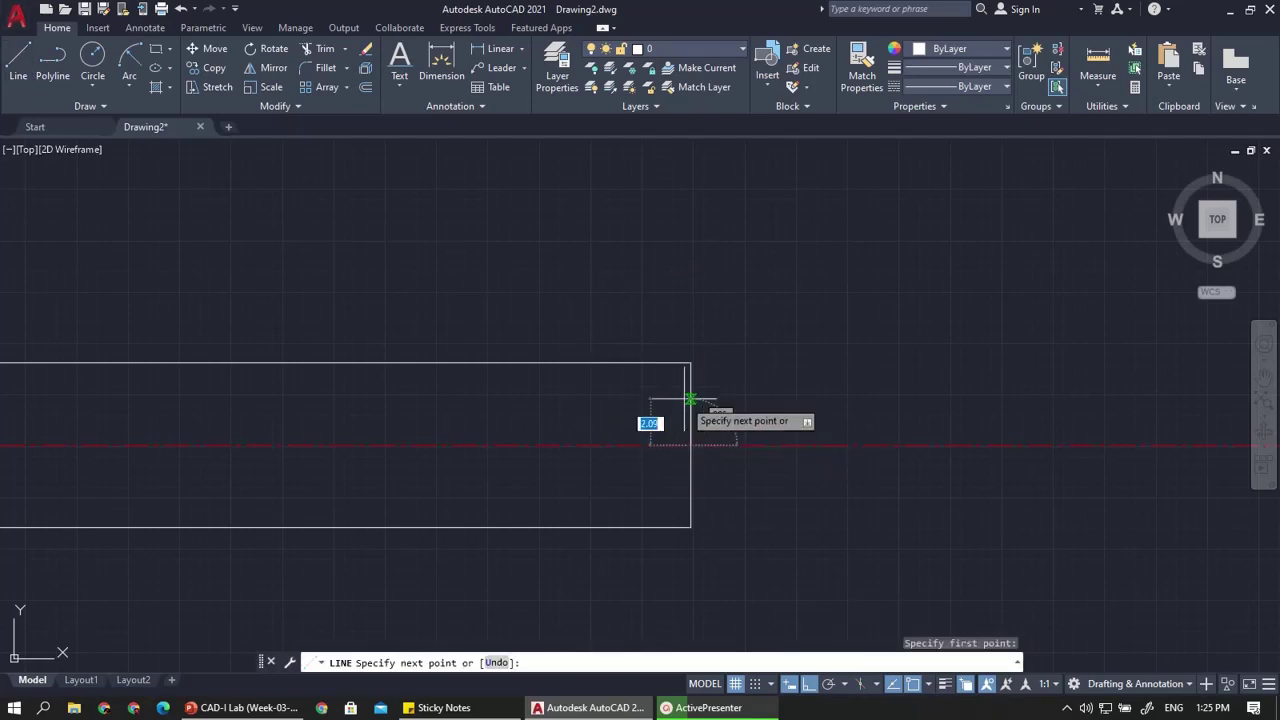
pyautogui.write('2')
pyautogui.press('Return')
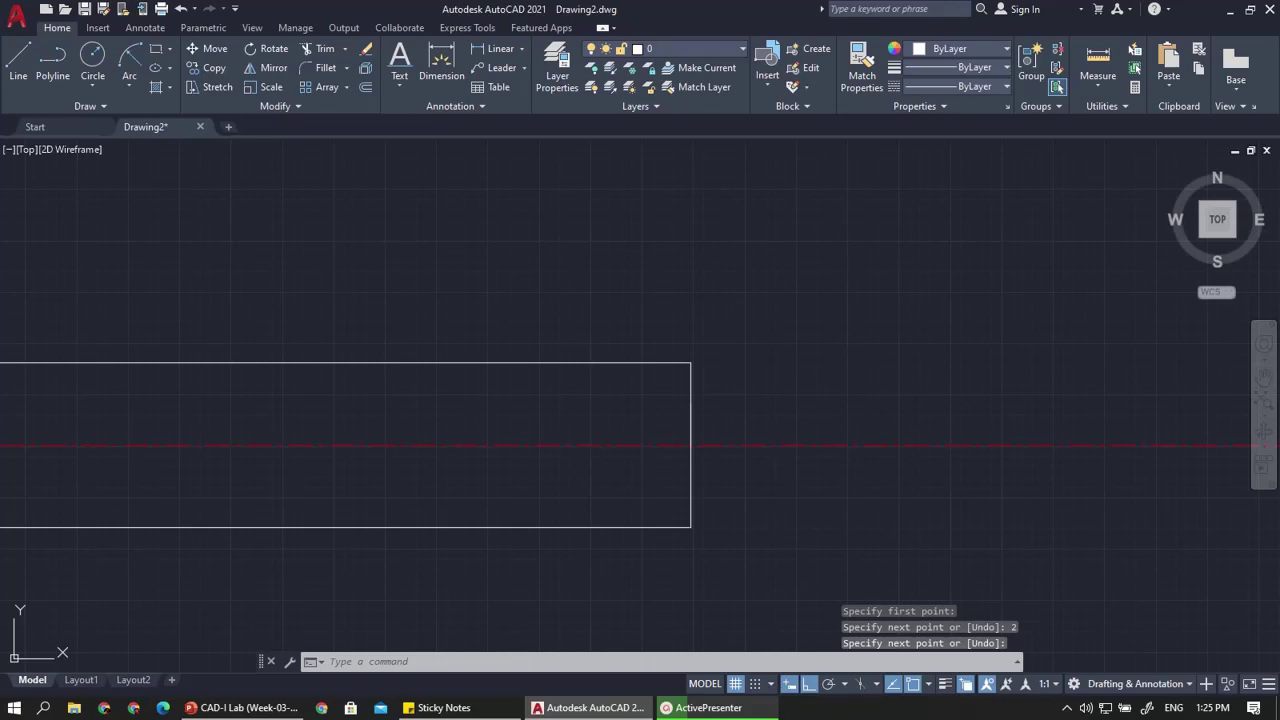
# From the same centerline intersection, draw a line 2 units up and continue it 18 units left as the slot's upper edge
pyautogui.rightClick(440, 390)
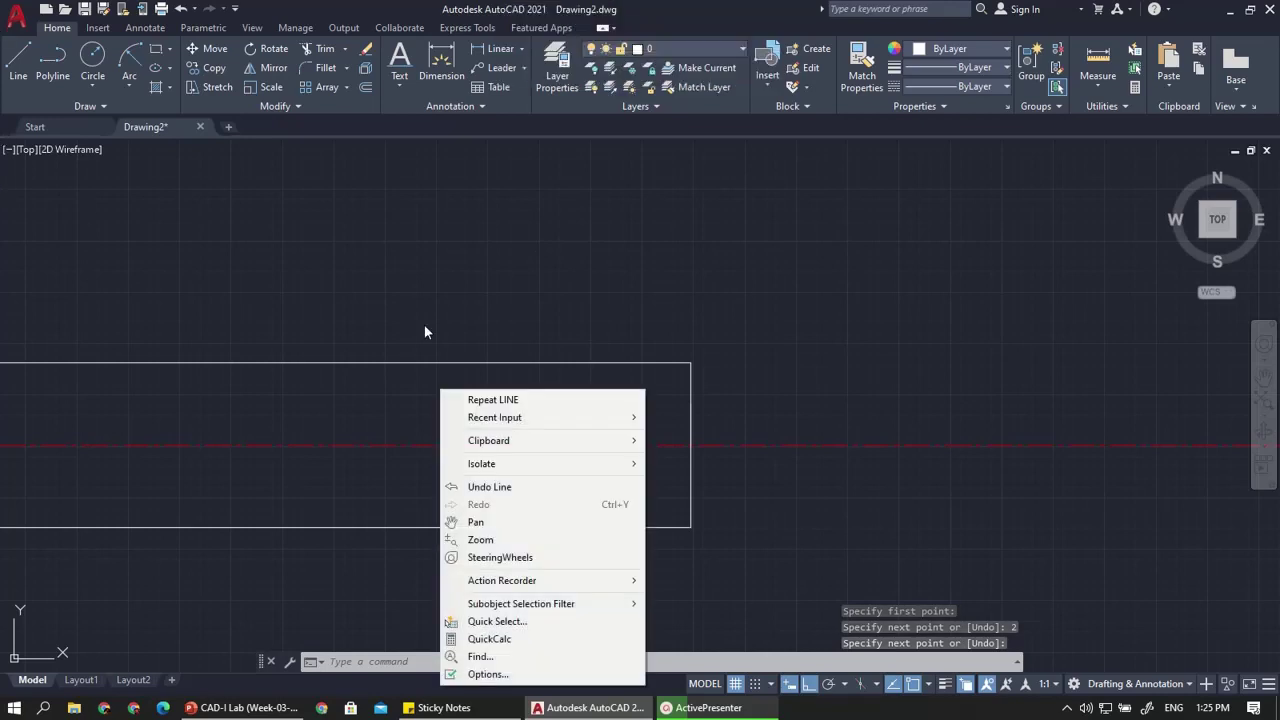
pyautogui.click(470, 399)
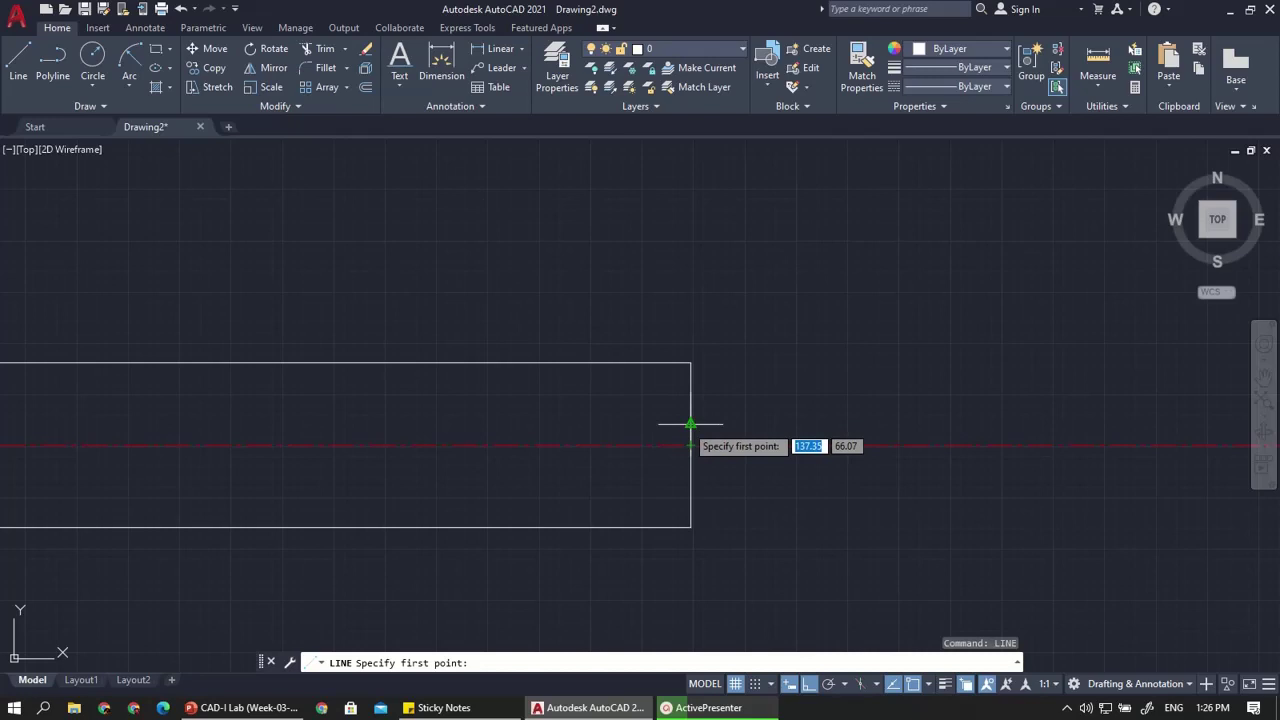
pyautogui.click(690, 445)
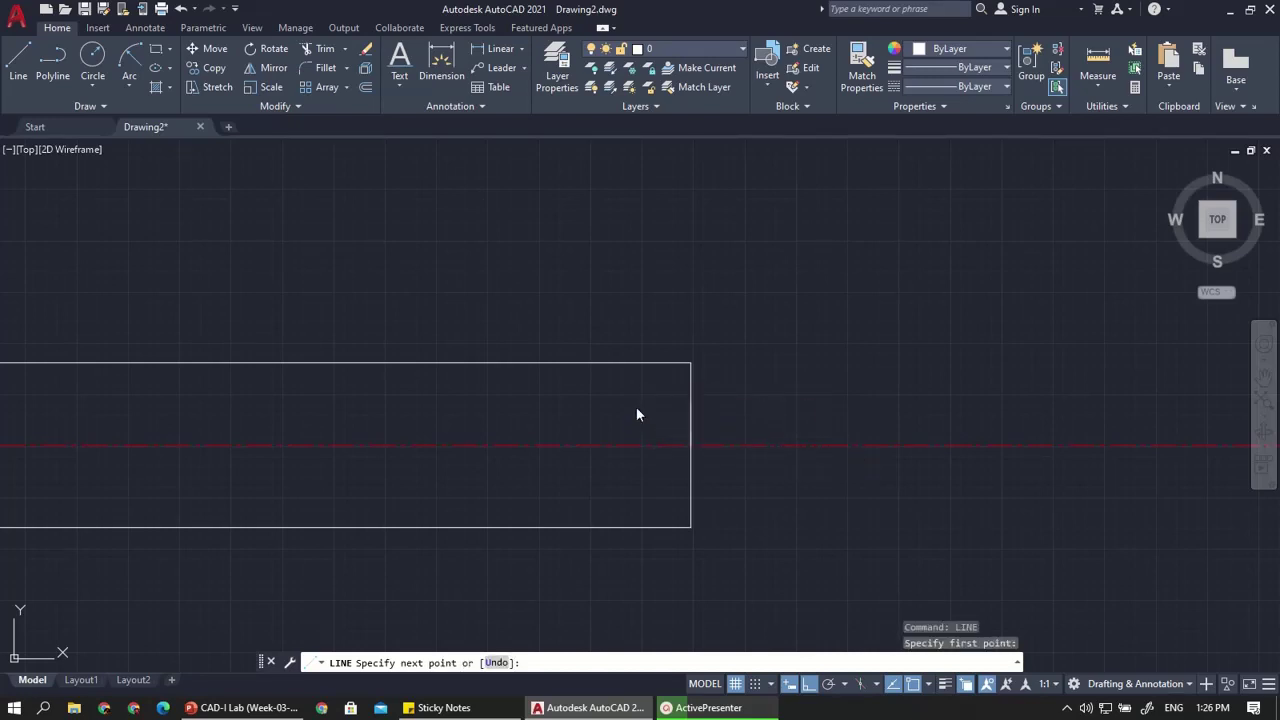
pyautogui.scroll(-2, 880, 428)
pyautogui.scroll(2, 388, 408)
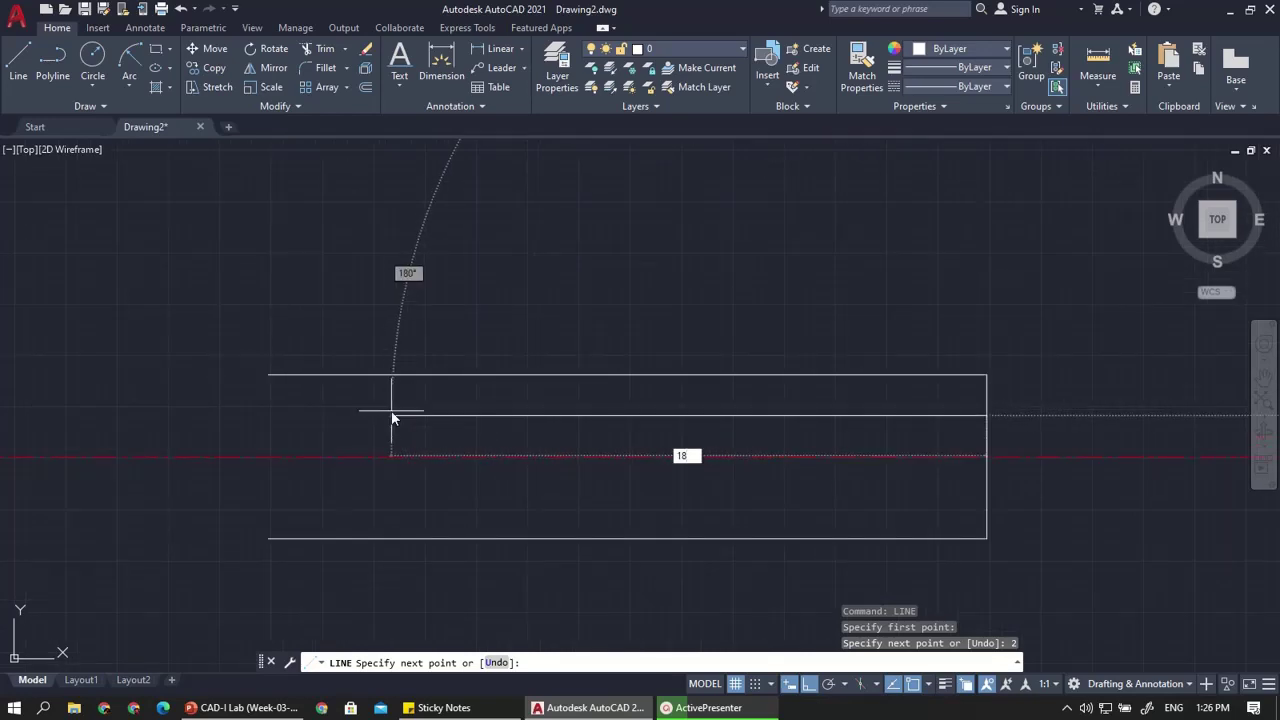
pyautogui.press('Return')
pyautogui.press('Escape')
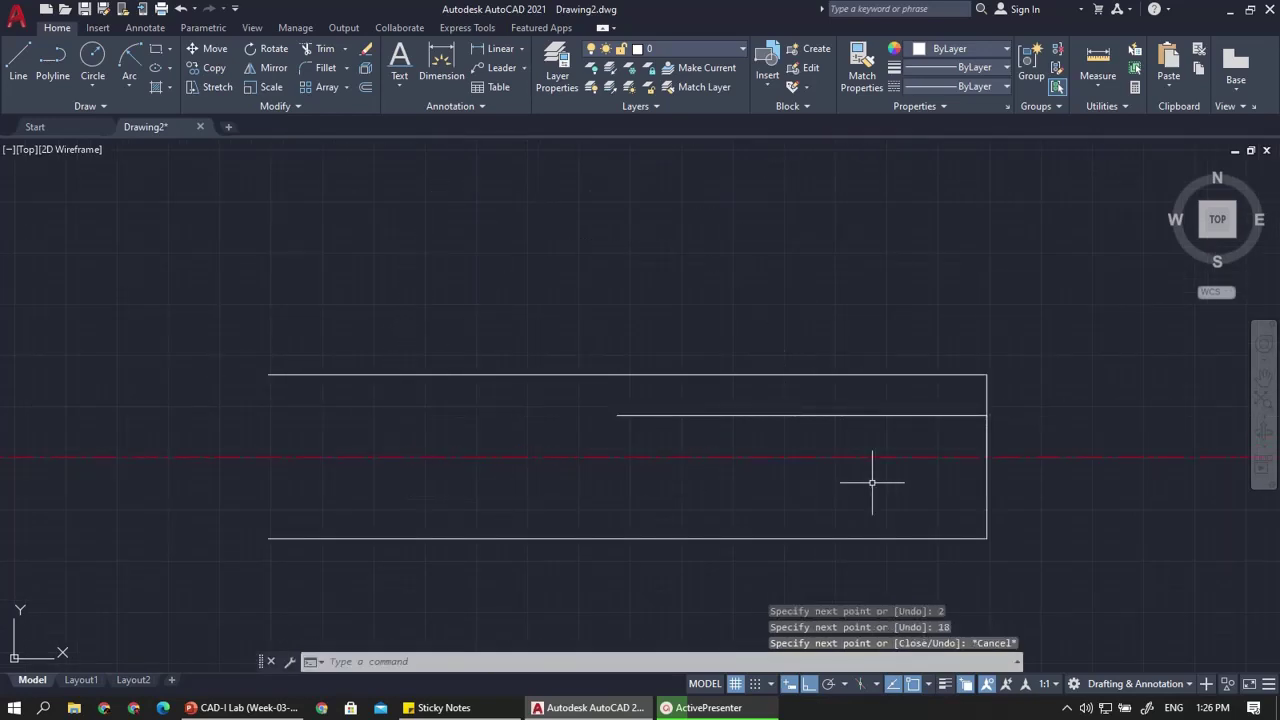
# Offset the 18-unit slot line 4 units downward to create the slot's lower edge
pyautogui.scroll(4, 900, 481)
pyautogui.scroll(-2, 520, 437)
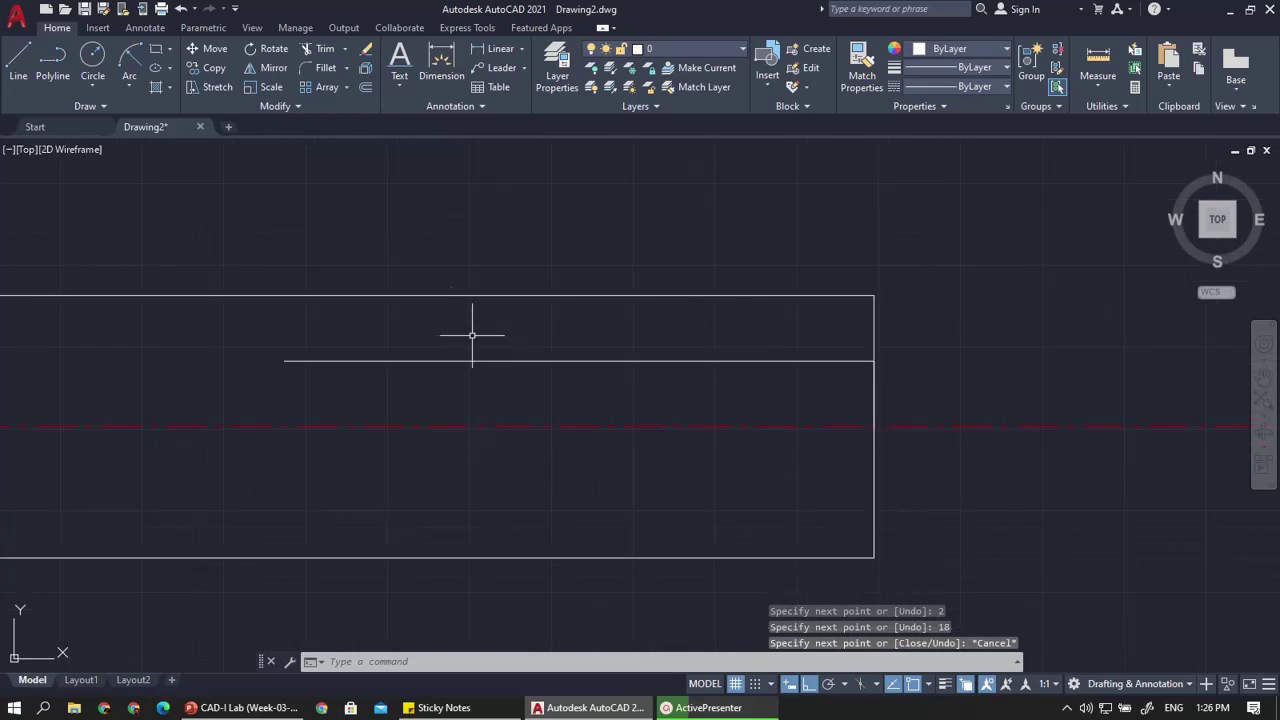
pyautogui.write('oFFSE')
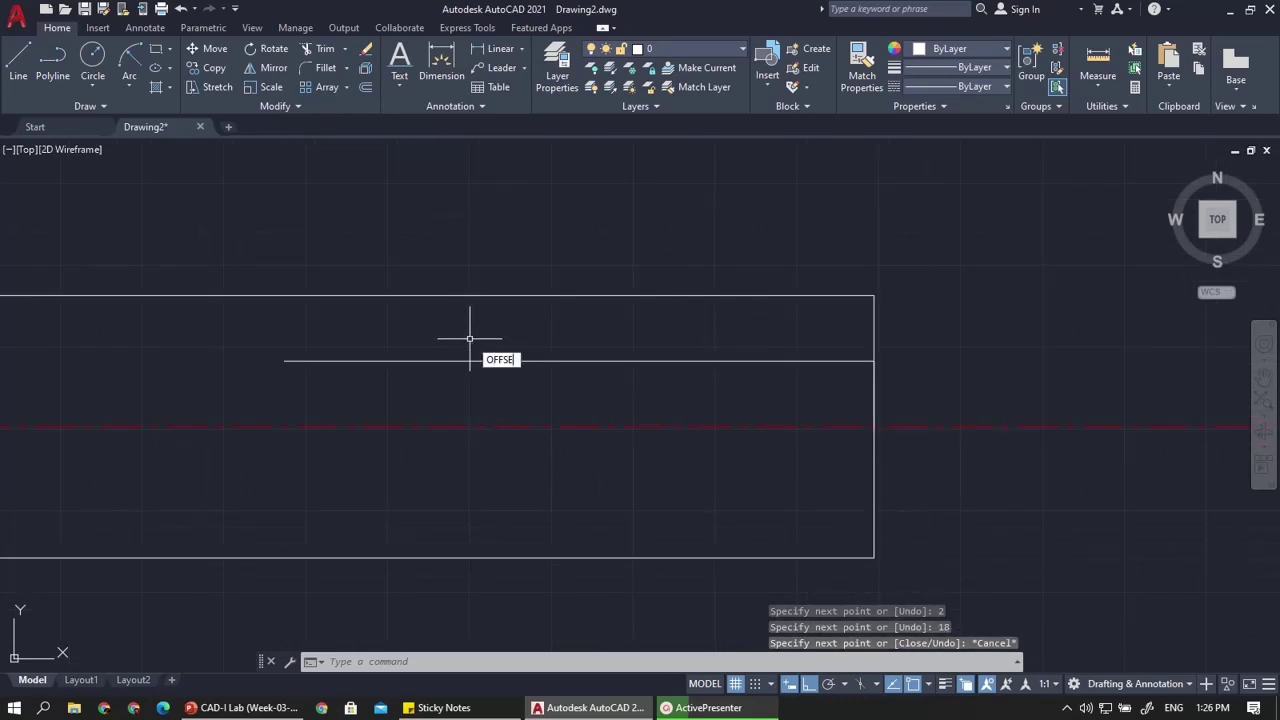
pyautogui.write('T')
pyautogui.press('Return')
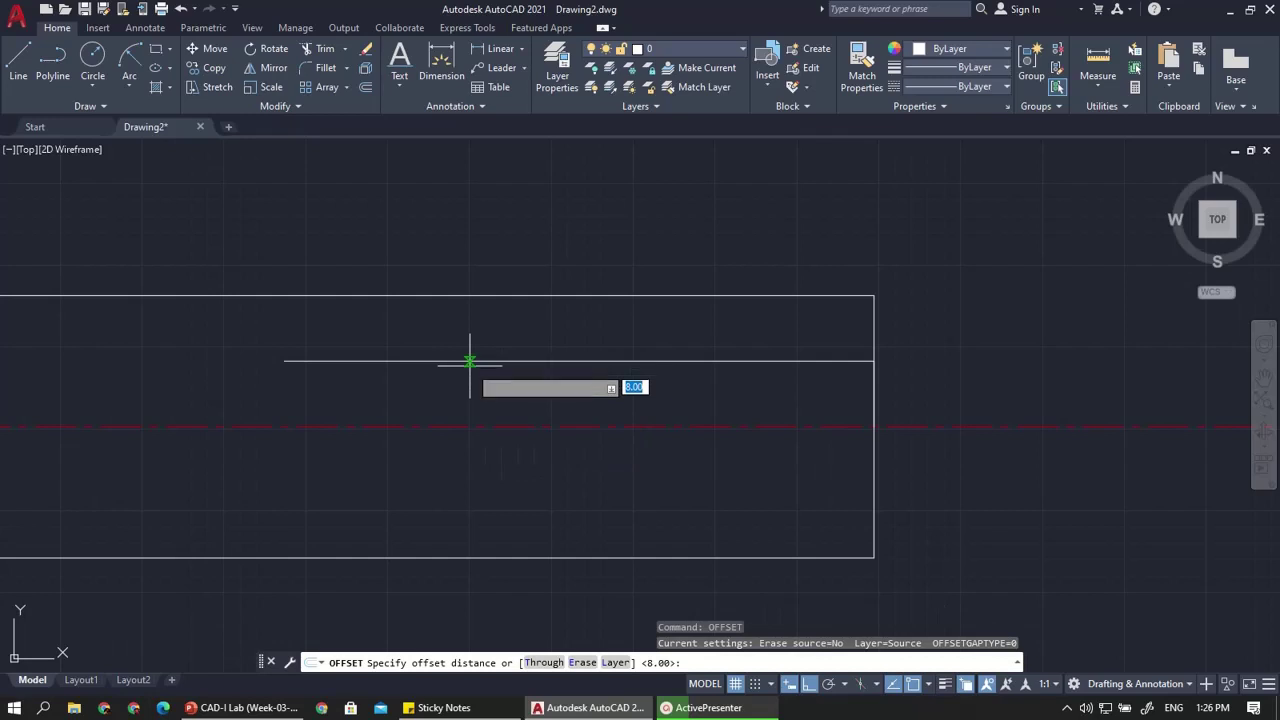
pyautogui.press('Return')
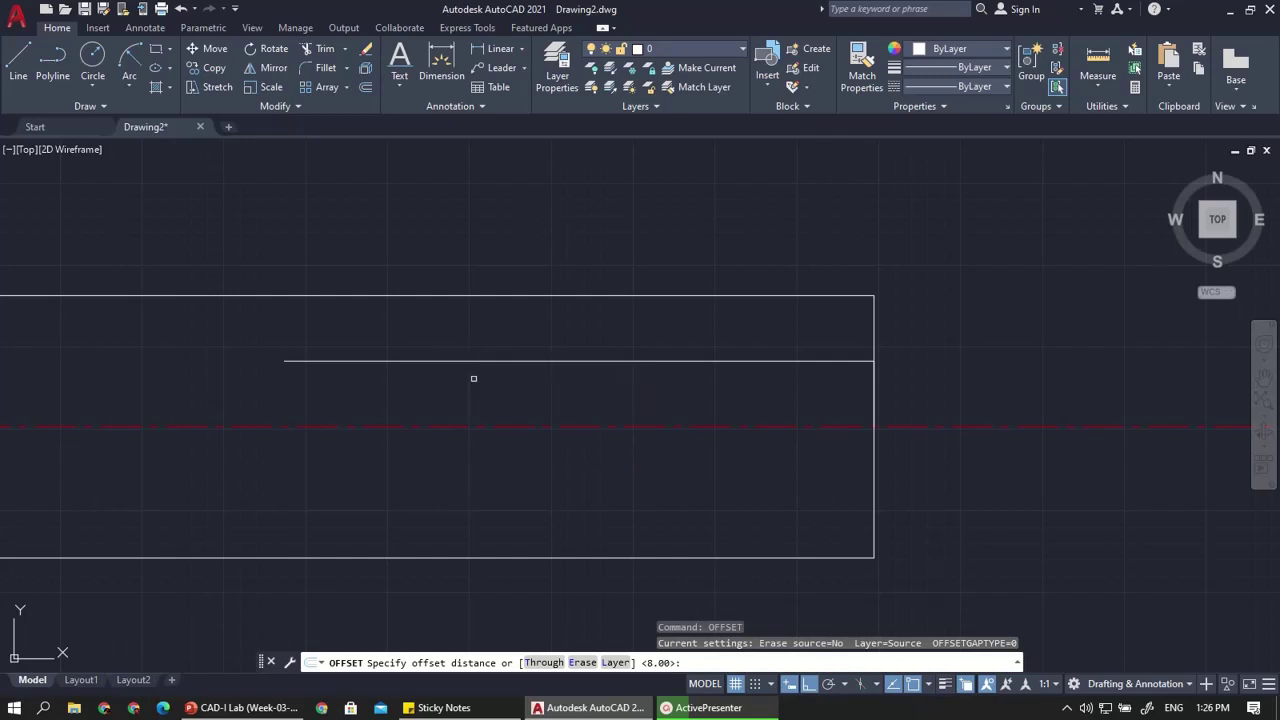
pyautogui.click(458, 361)
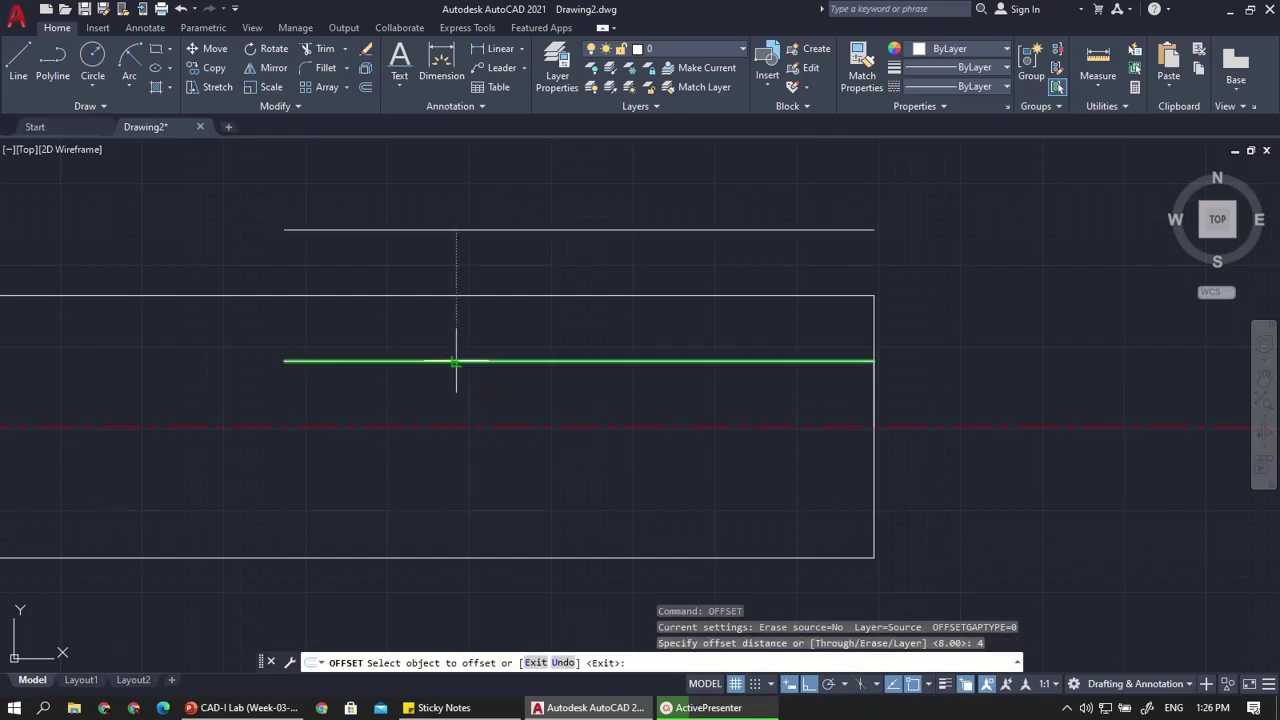
pyautogui.click(458, 448)
pyautogui.press('Escape')
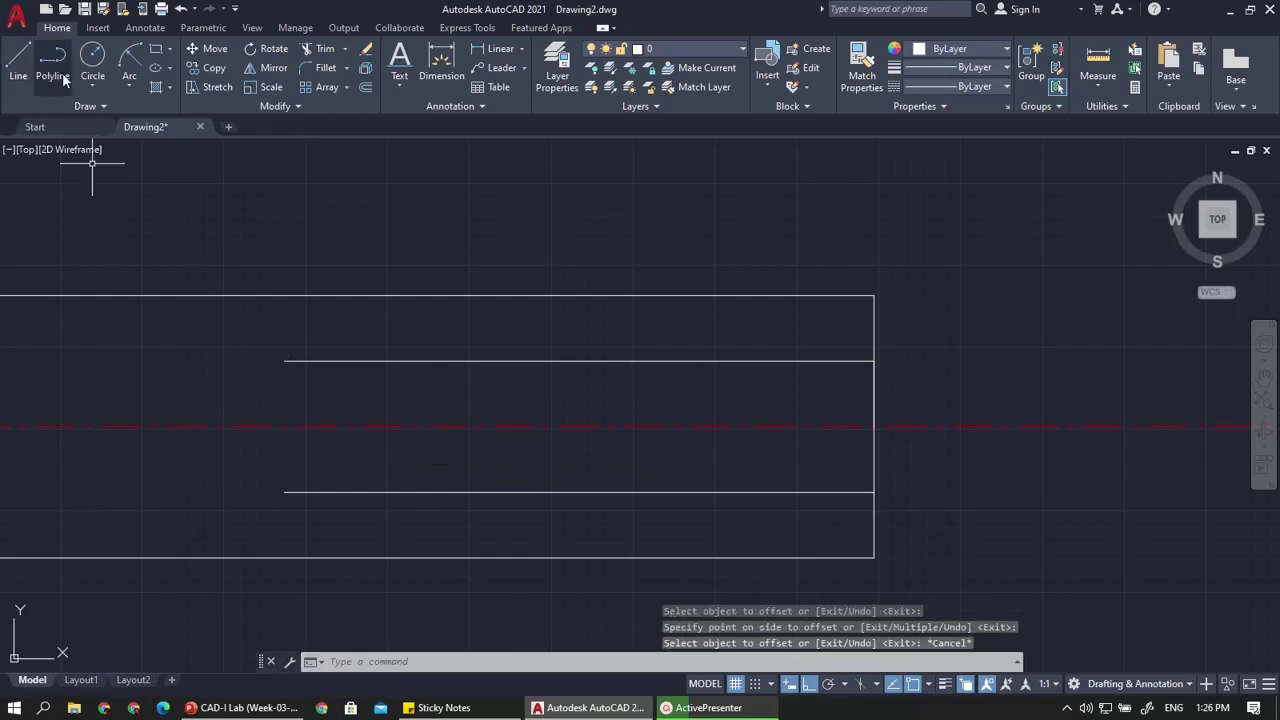
pyautogui.click(132, 77)
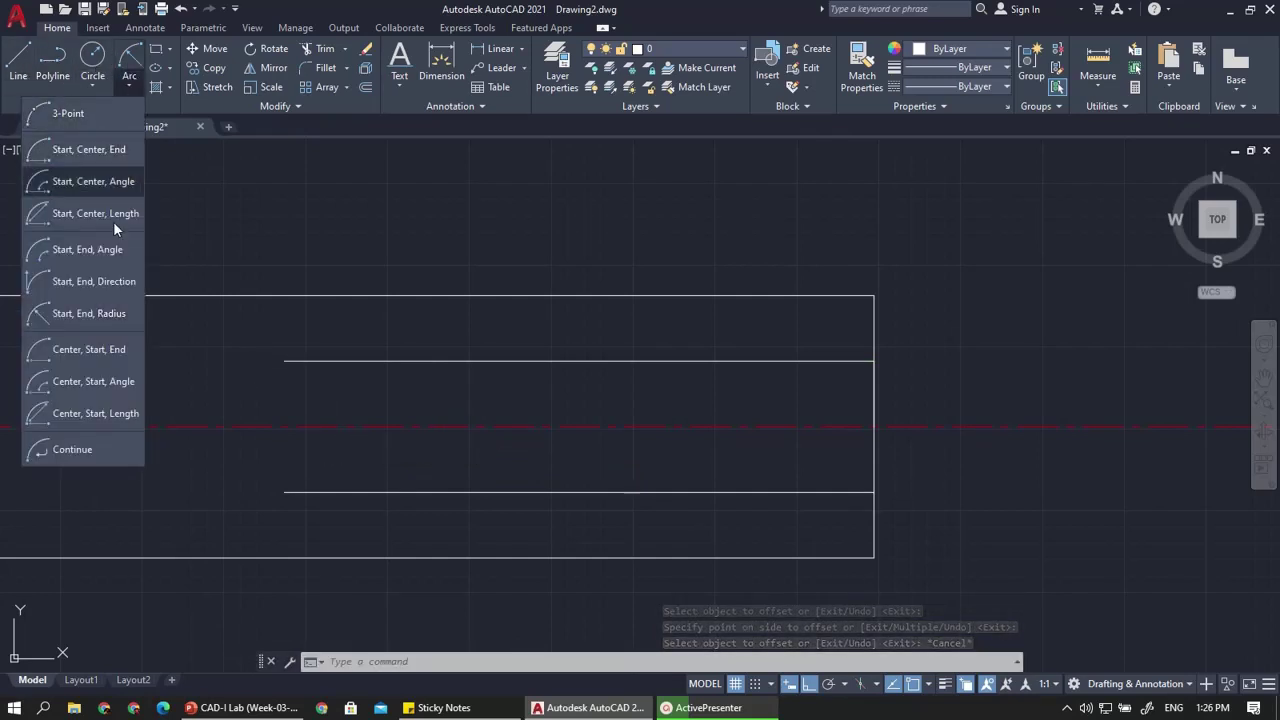
pyautogui.click(115, 316)
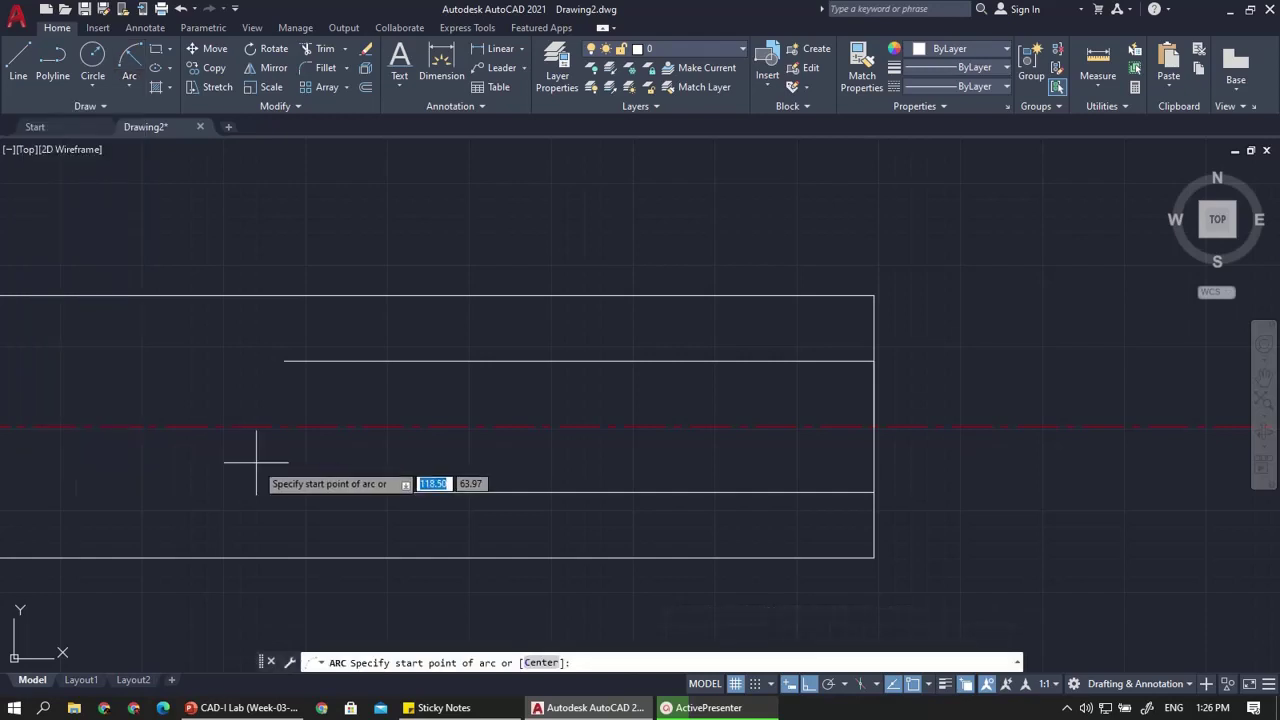
pyautogui.click(285, 492)
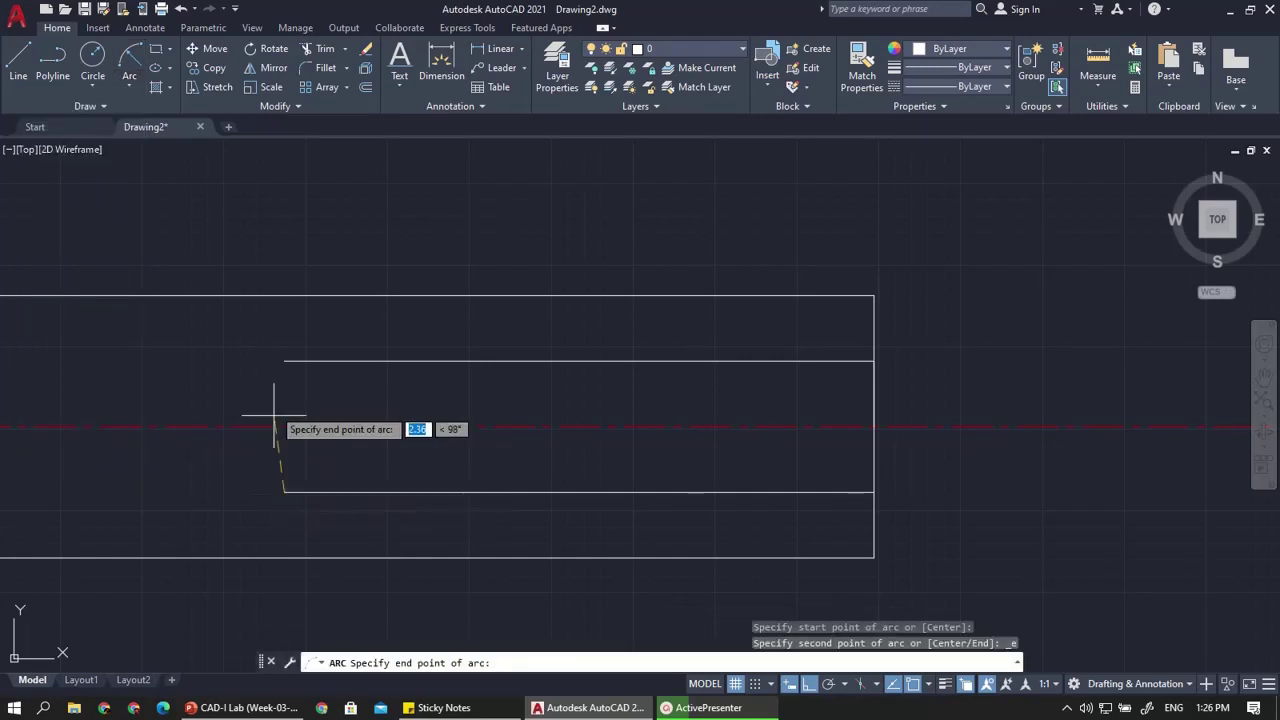
pyautogui.click(285, 361)
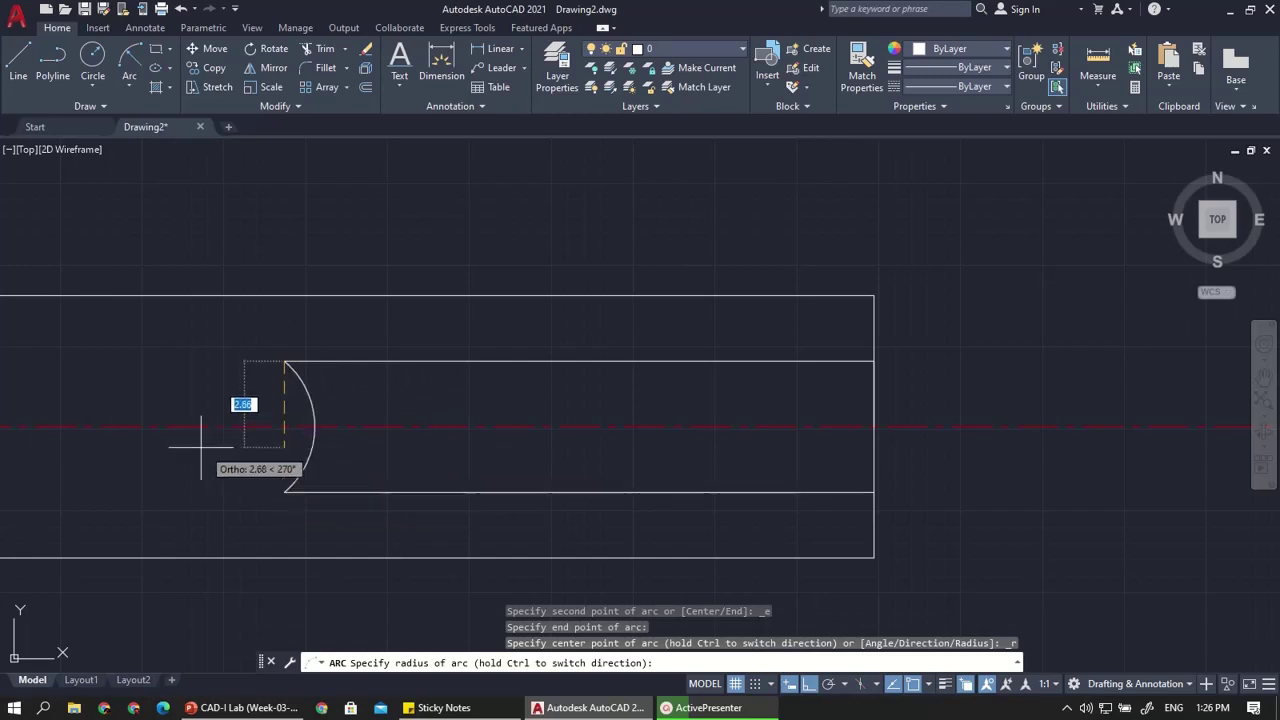
pyautogui.press('Escape')
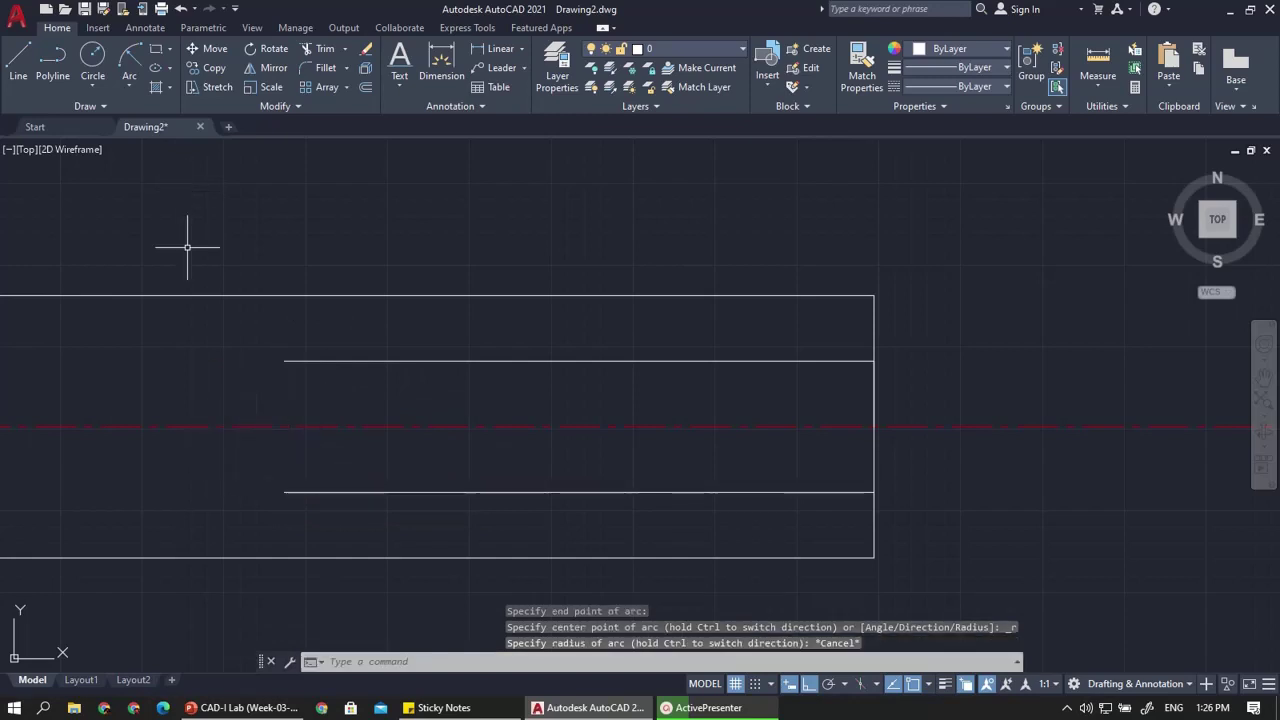
# Draw a start-end-radius arc of radius 2 from the upper to the lower slot edge, closing the slot's left end
pyautogui.click(129, 60)
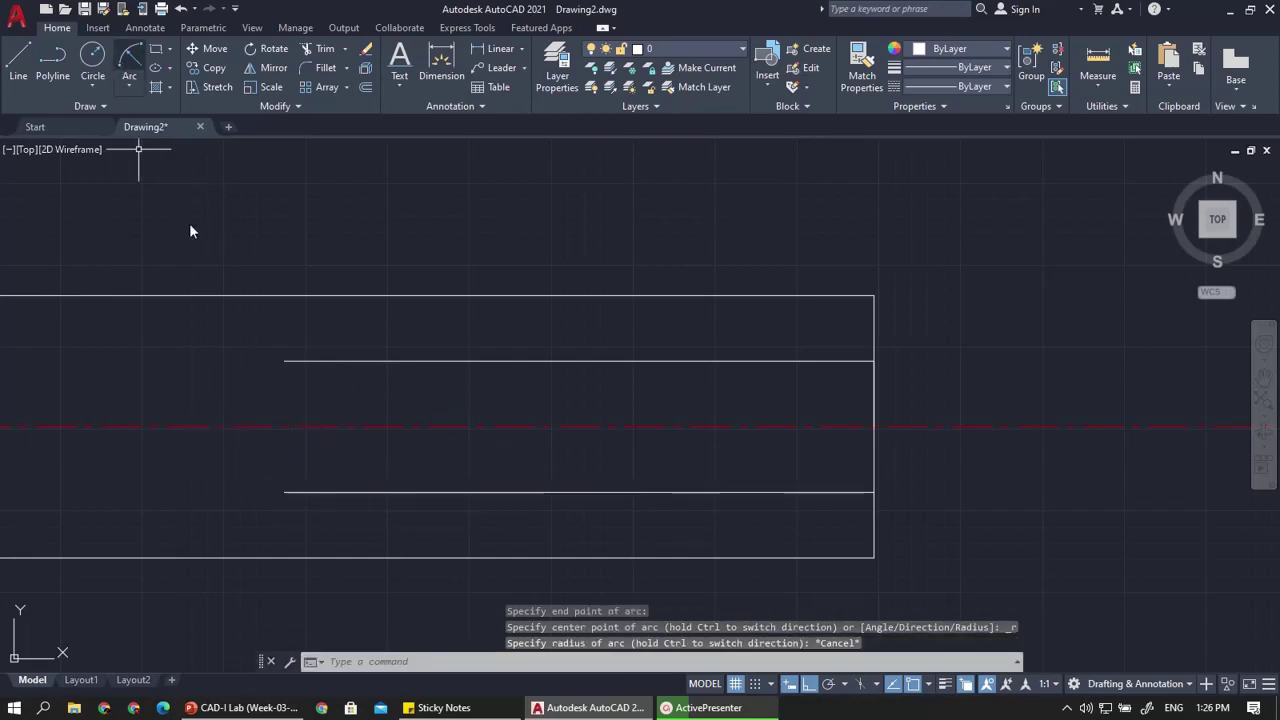
pyautogui.click(285, 361)
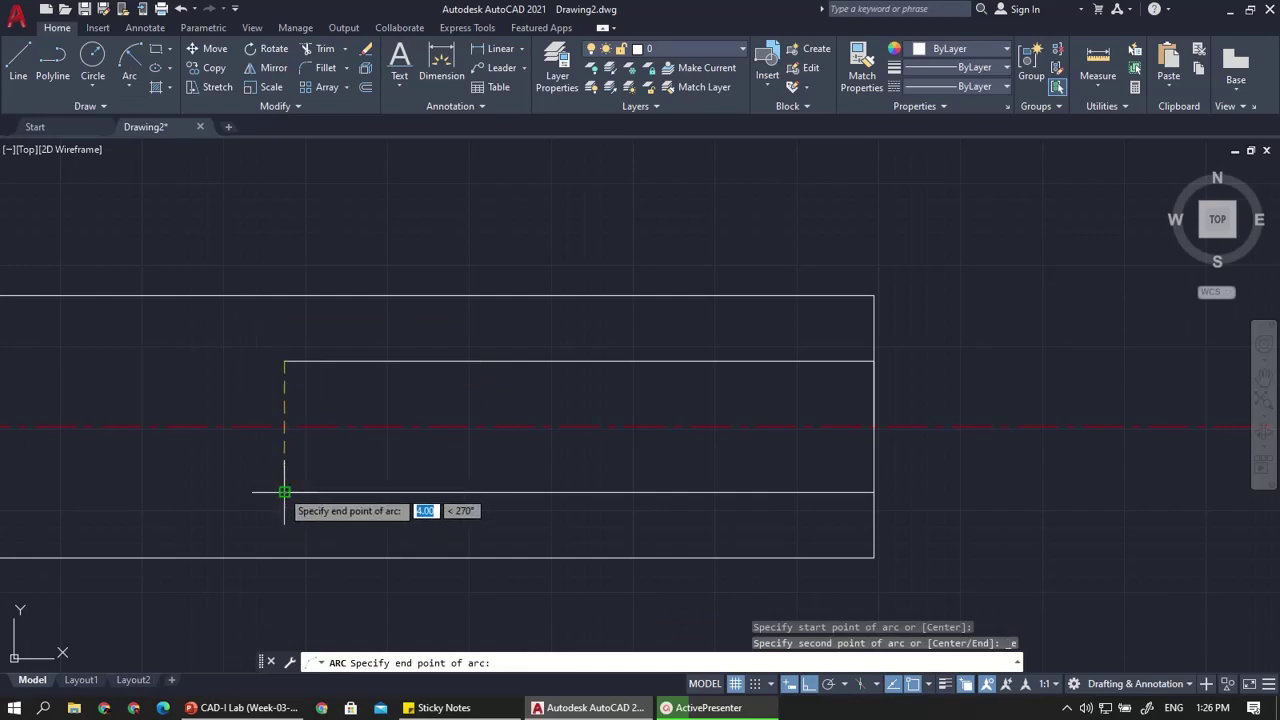
pyautogui.click(285, 492)
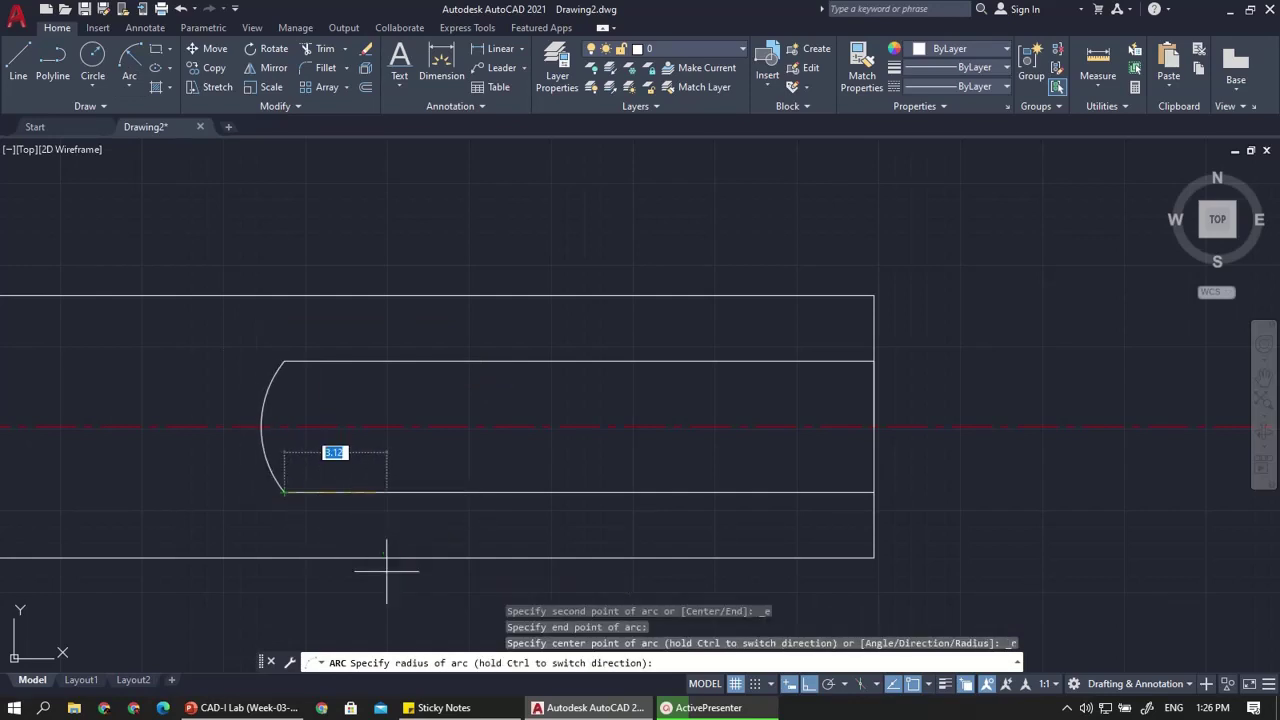
pyautogui.press('BackSpace')
pyautogui.press('Return')
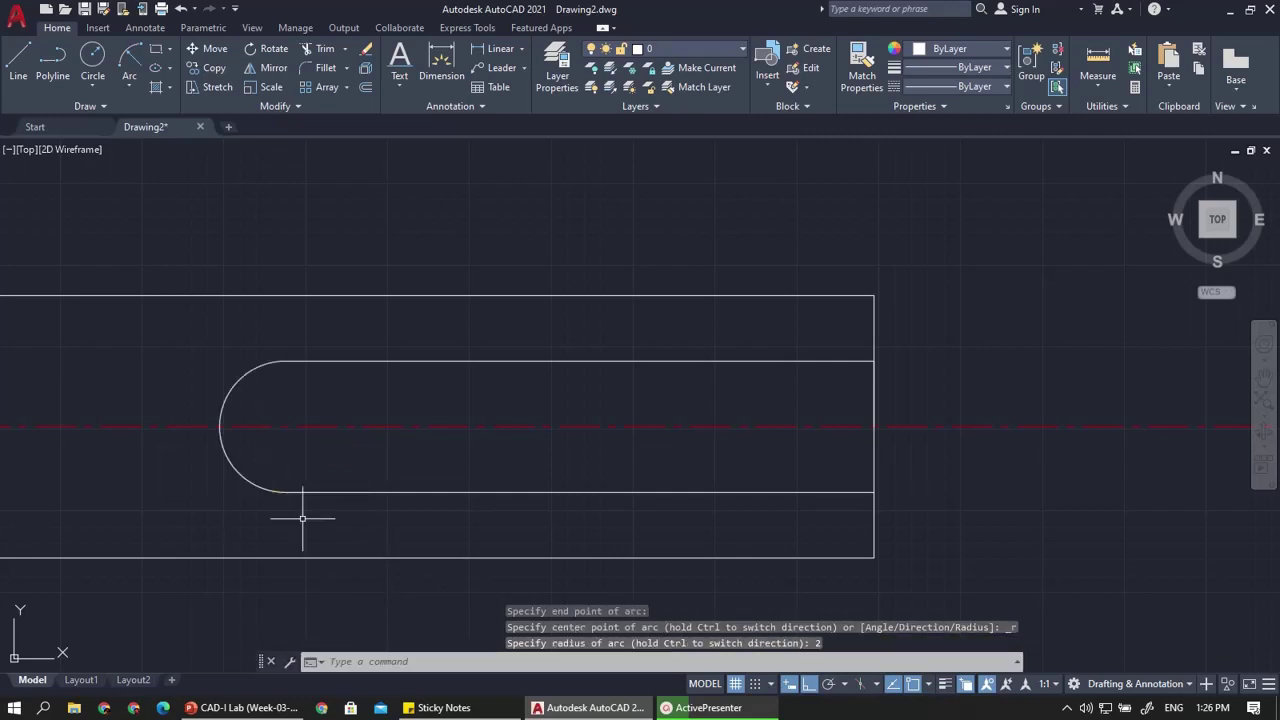
# Delete the overlapping vertical lines that close the handle's right end
pyautogui.scroll(-1, 389, 434)
pyautogui.scroll(-1, 389, 434)
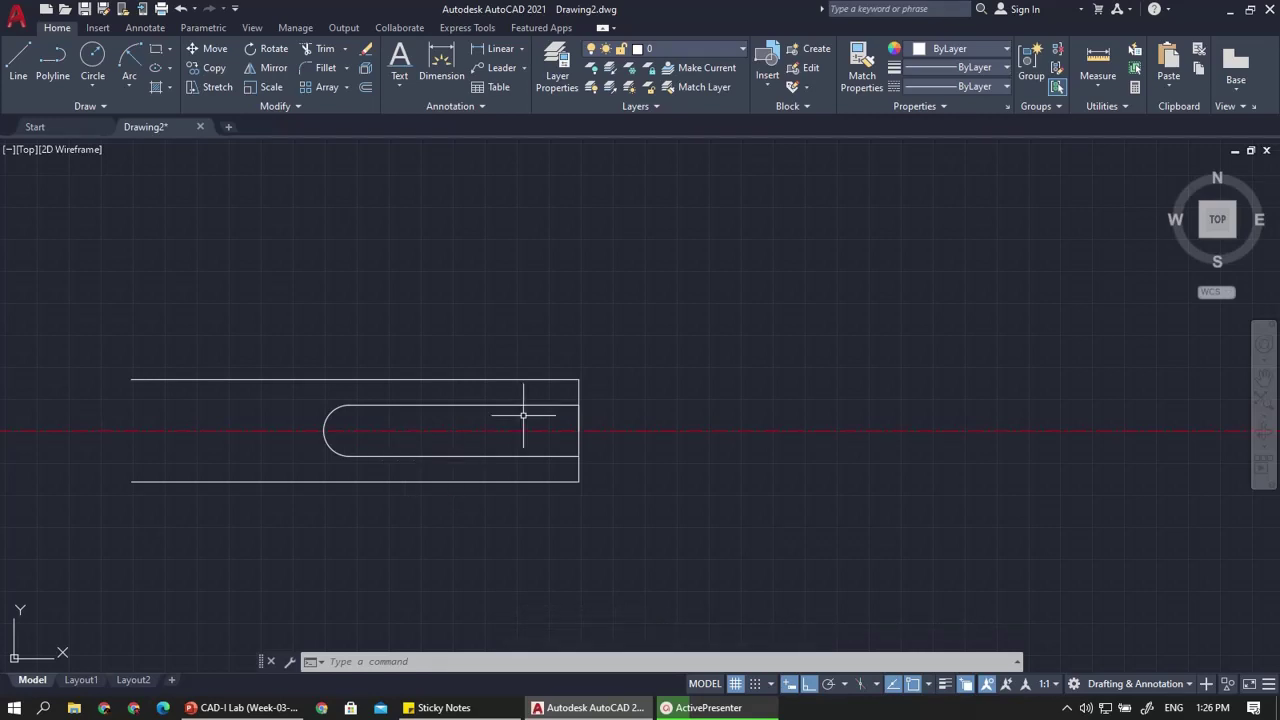
pyautogui.scroll(3, 533, 415)
pyautogui.click(680, 414)
pyautogui.click(604, 420)
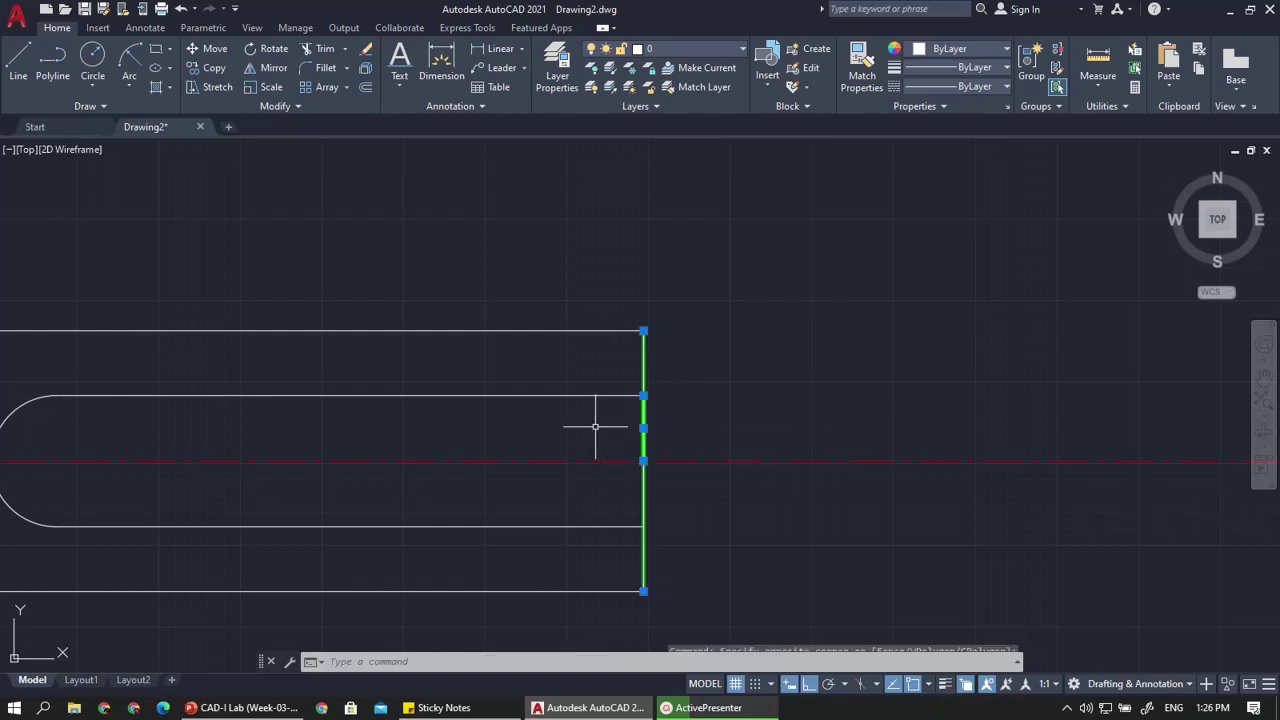
pyautogui.press('Delete')
# Mirror the handle edges, slot and centerline about a vertical line through the handle's open right end, keeping the source objects
pyautogui.write('mi')
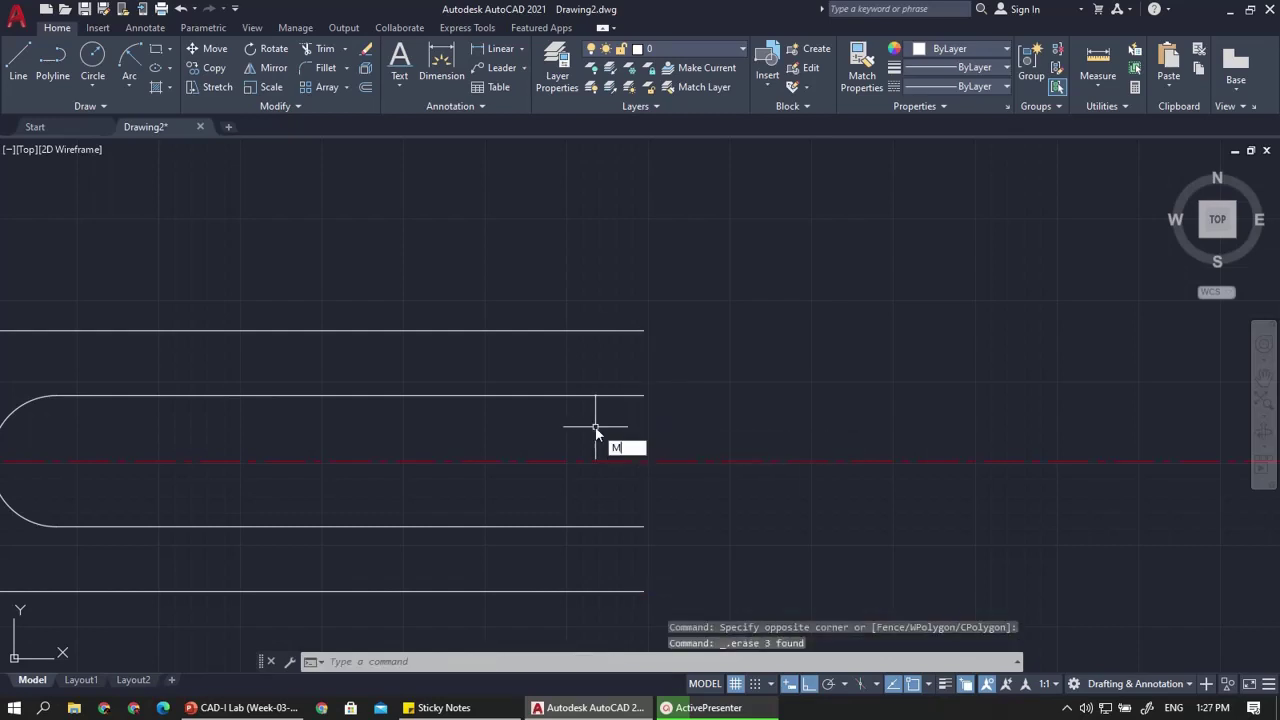
pyautogui.press('Return')
pyautogui.scroll(-2, 650, 400)
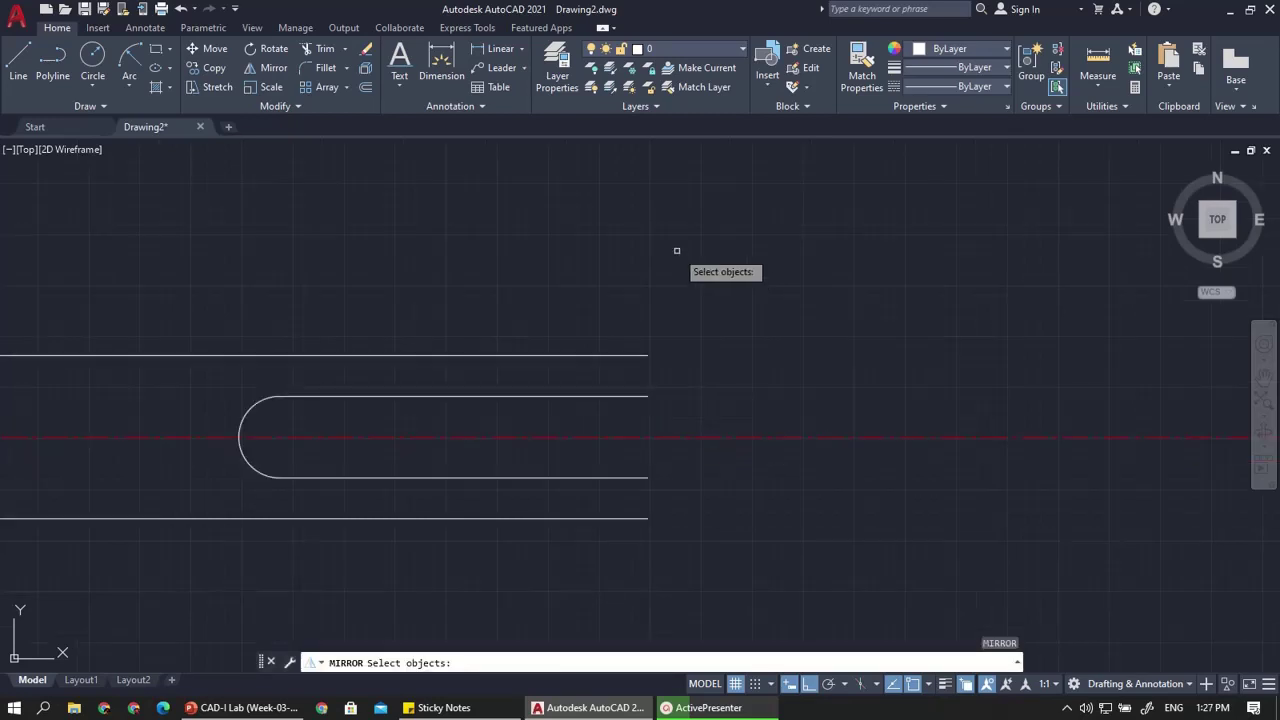
pyautogui.scroll(-2, 676, 253)
pyautogui.click(643, 247)
pyautogui.click(297, 453)
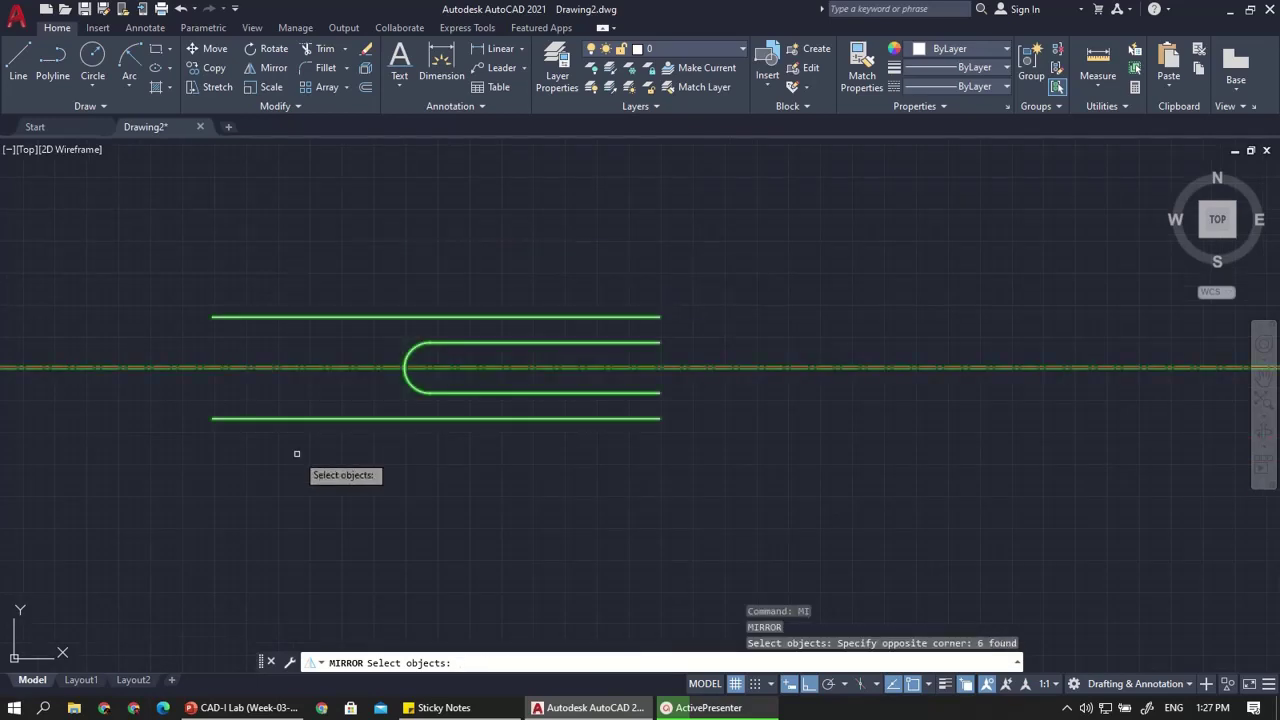
pyautogui.press('Return')
pyautogui.scroll(2, 669, 320)
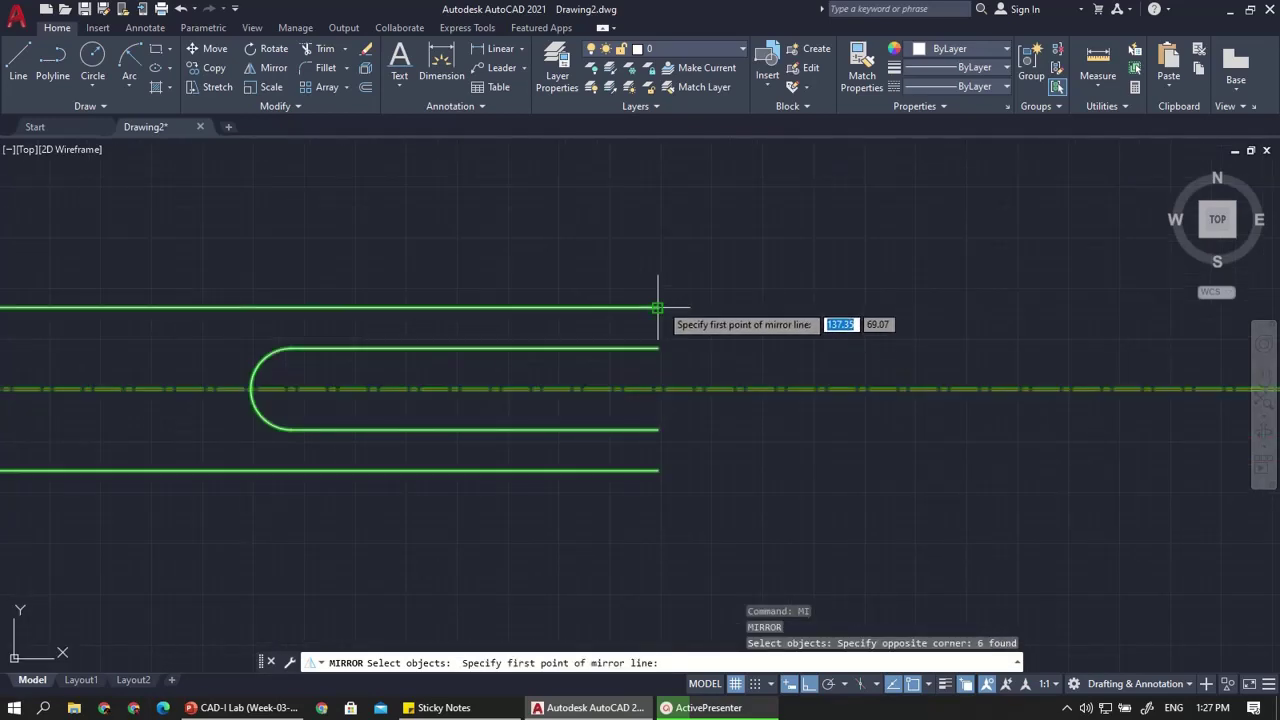
pyautogui.click(664, 307)
pyautogui.click(701, 523)
pyautogui.scroll(-3, 652, 507)
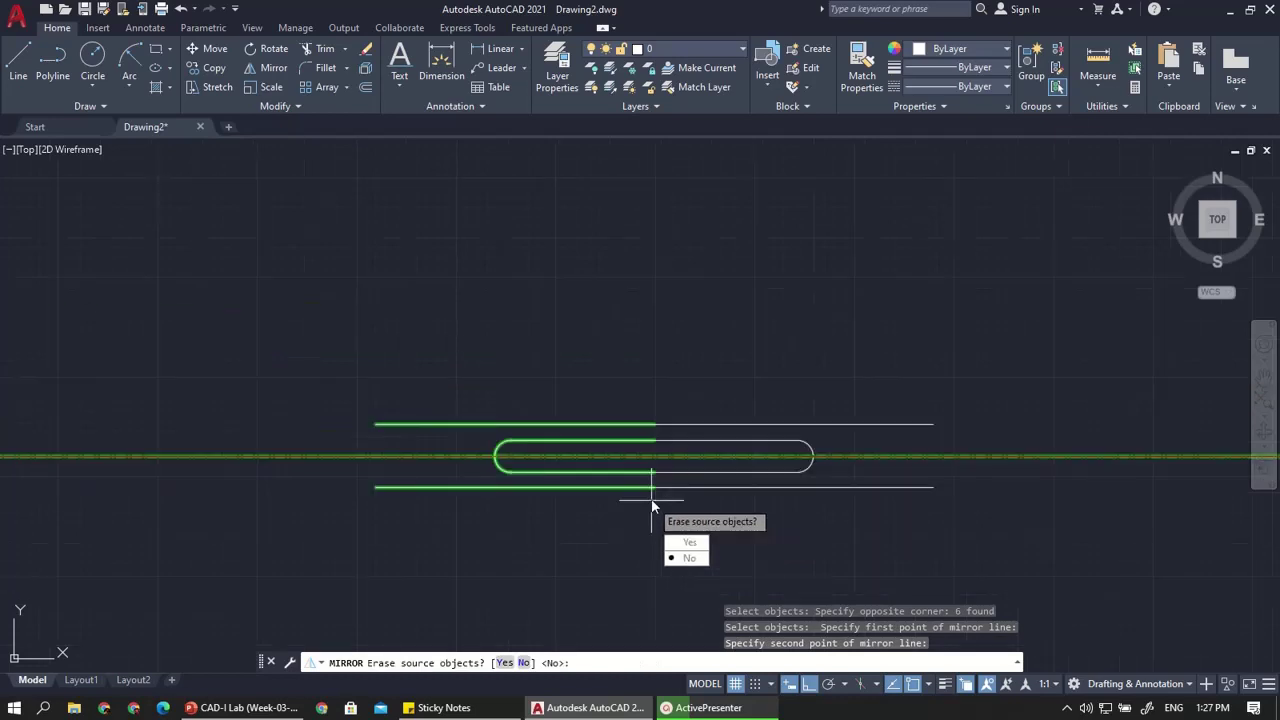
pyautogui.click(688, 557)
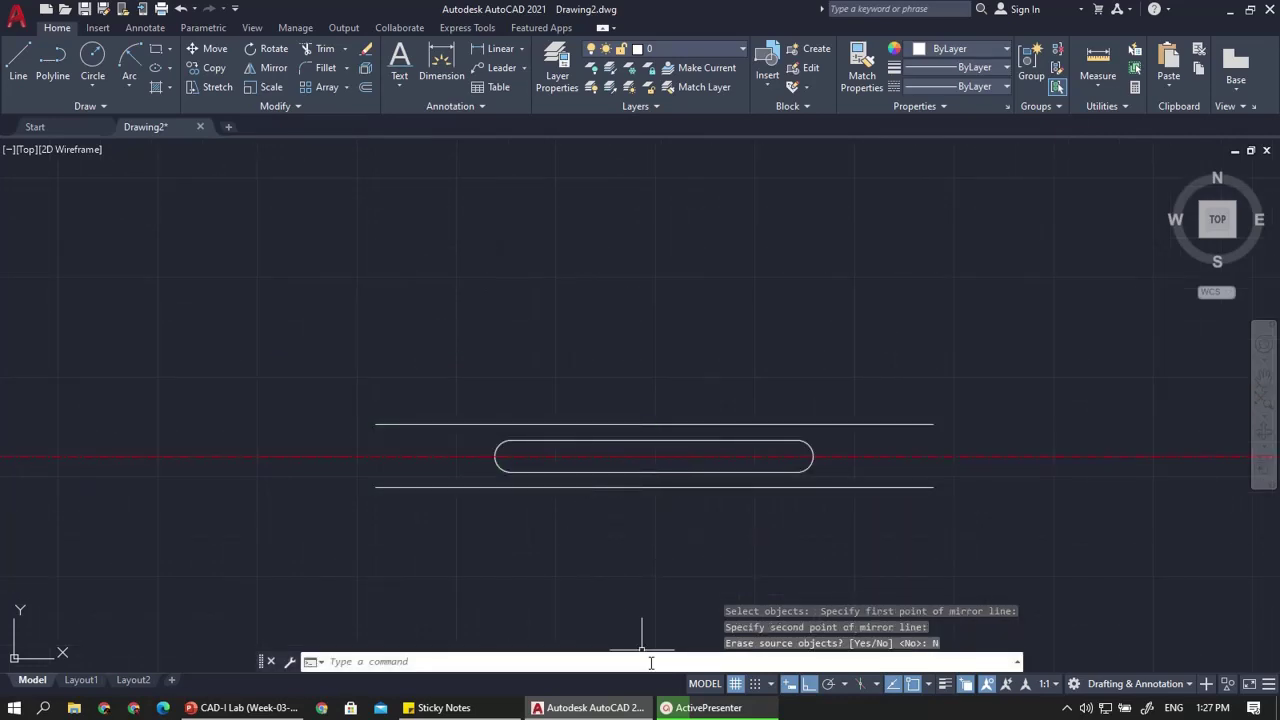
# Switch to PowerPoint, examine the dimensions of the left jaw on the enlarged wrench slide, and return to AutoCAD
pyautogui.click(268, 708)
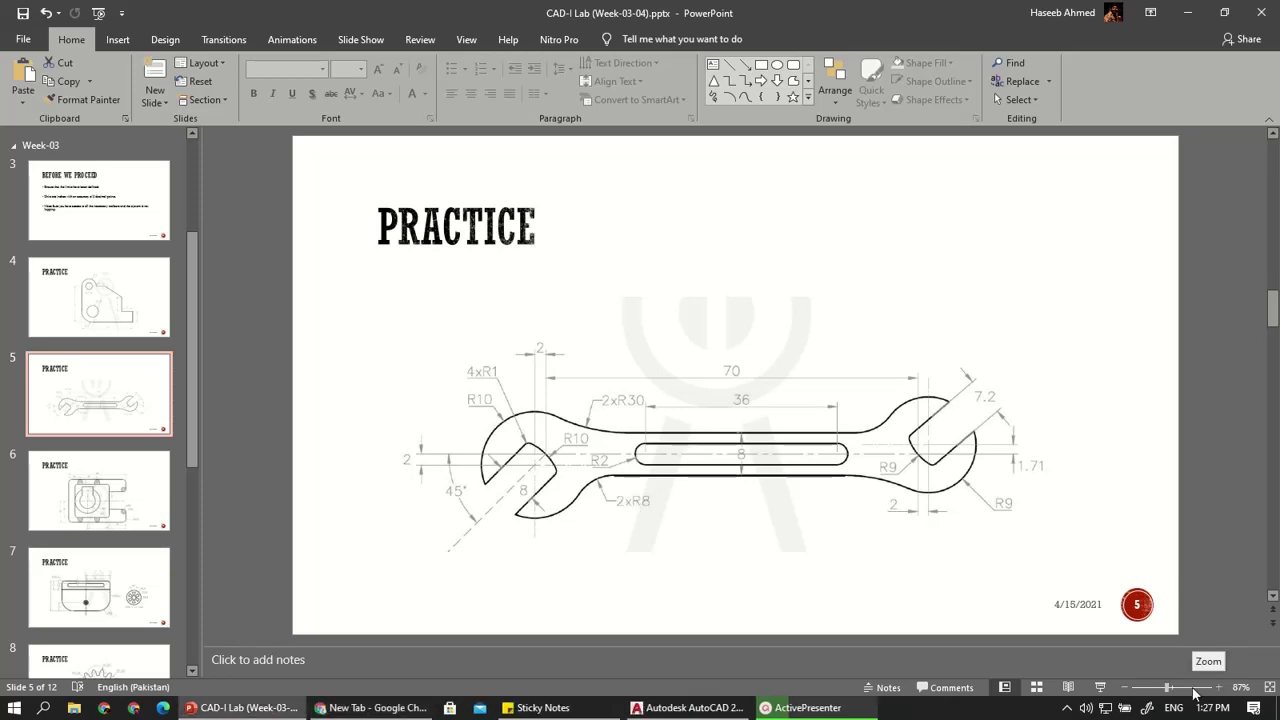
pyautogui.moveTo(1187, 690); pyautogui.dragTo(1182, 689)
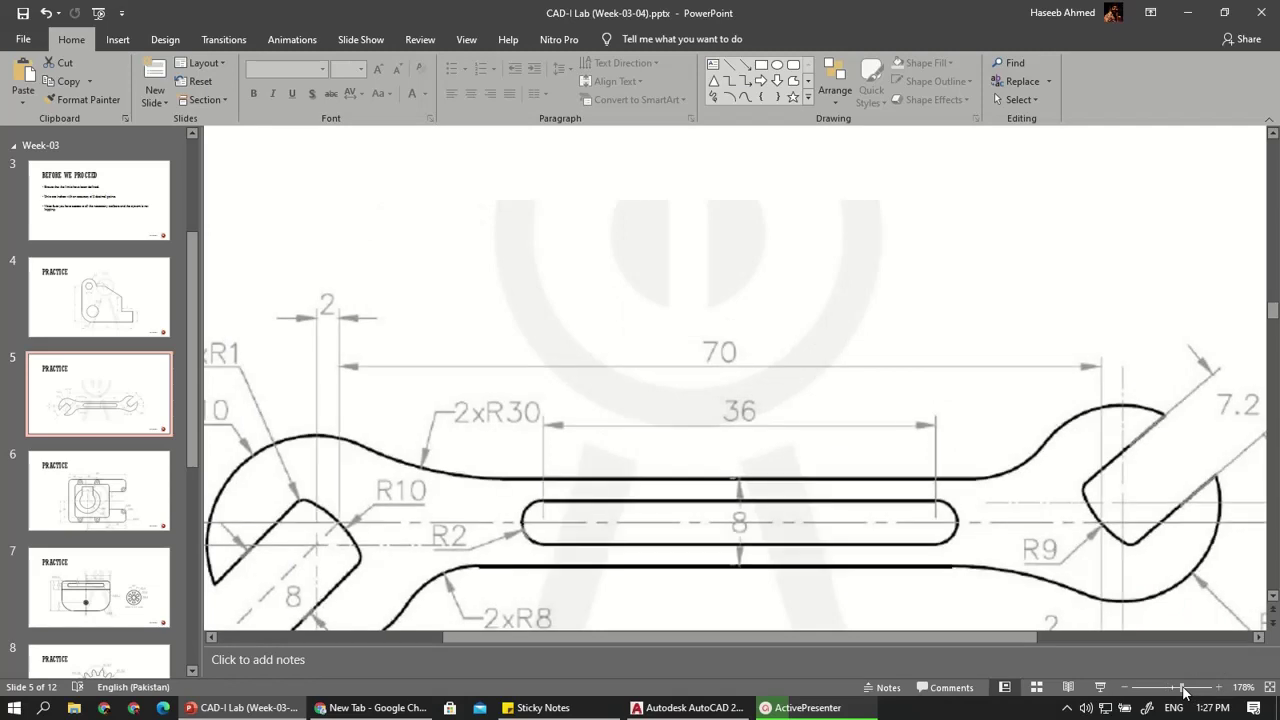
pyautogui.scroll(-1, 600, 634)
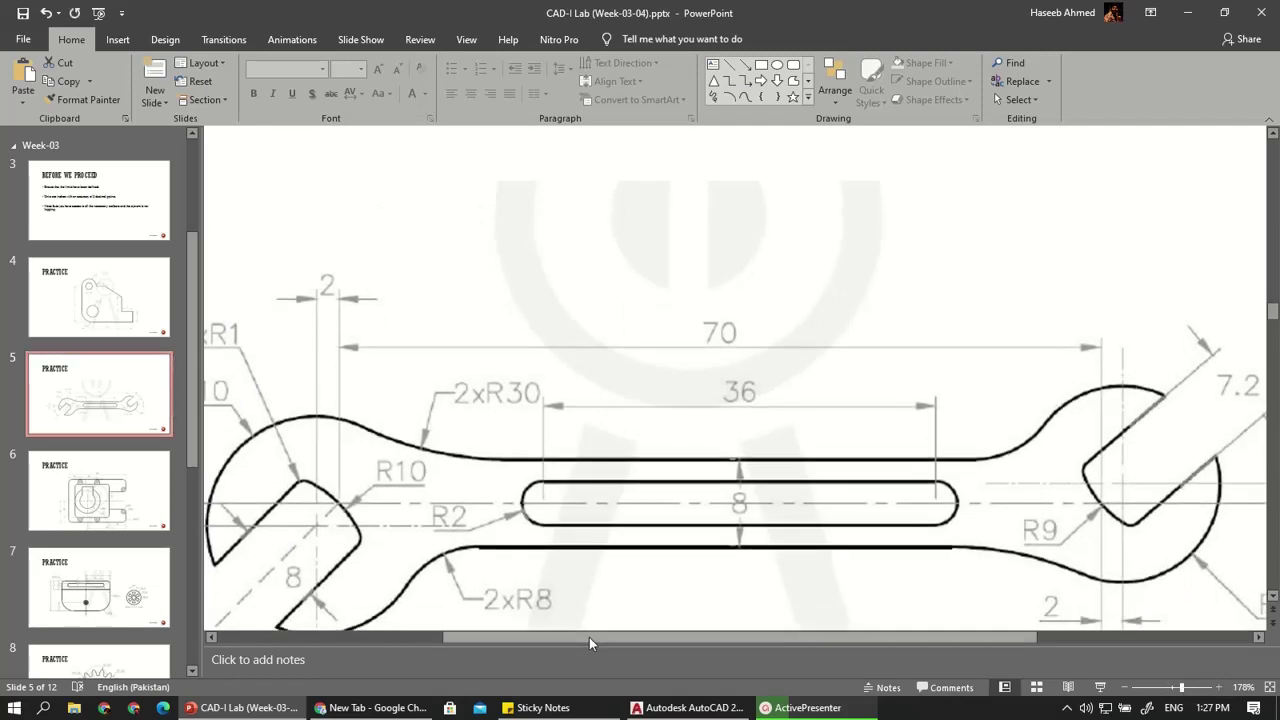
pyautogui.click(473, 630)
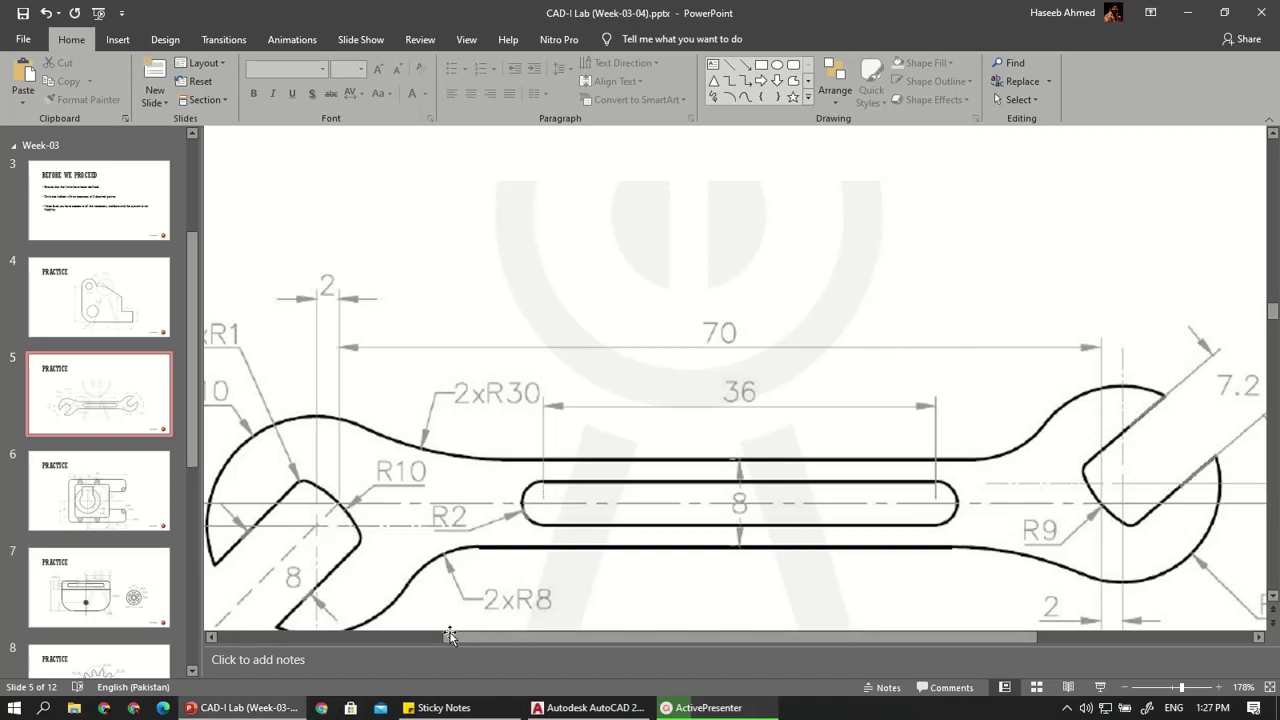
pyautogui.scroll(-1, 414, 640)
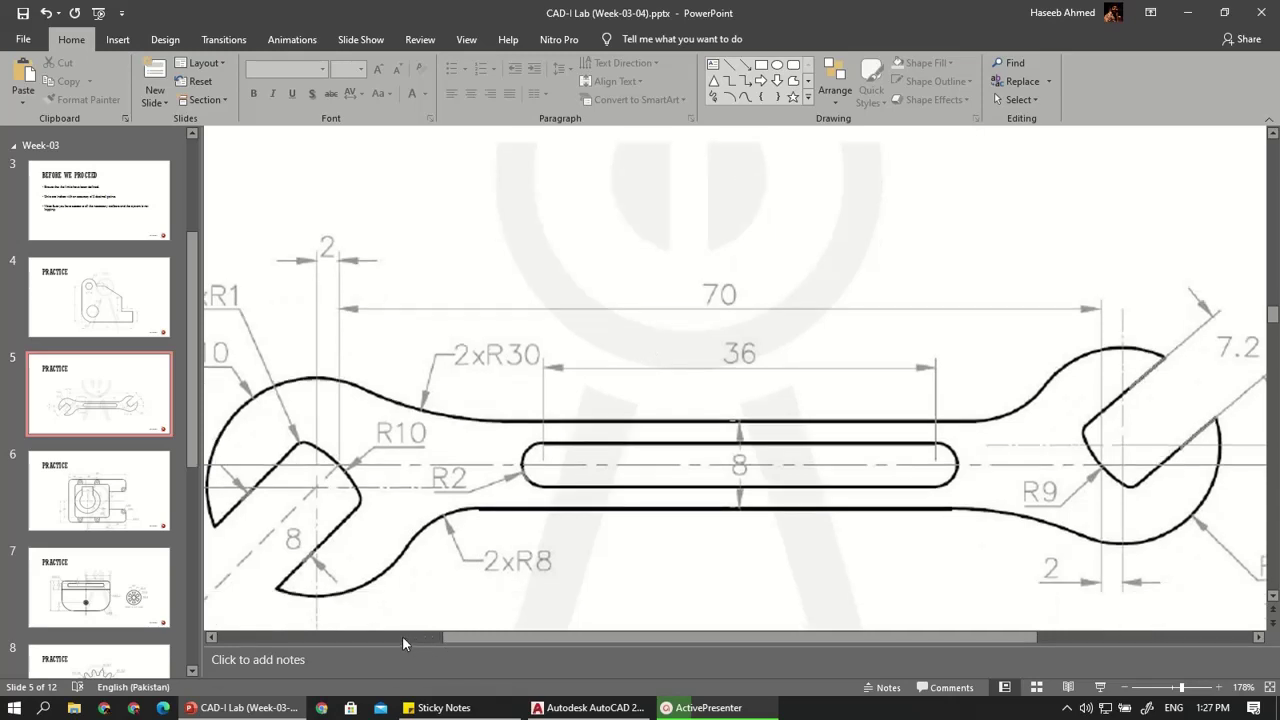
pyautogui.click(402, 636)
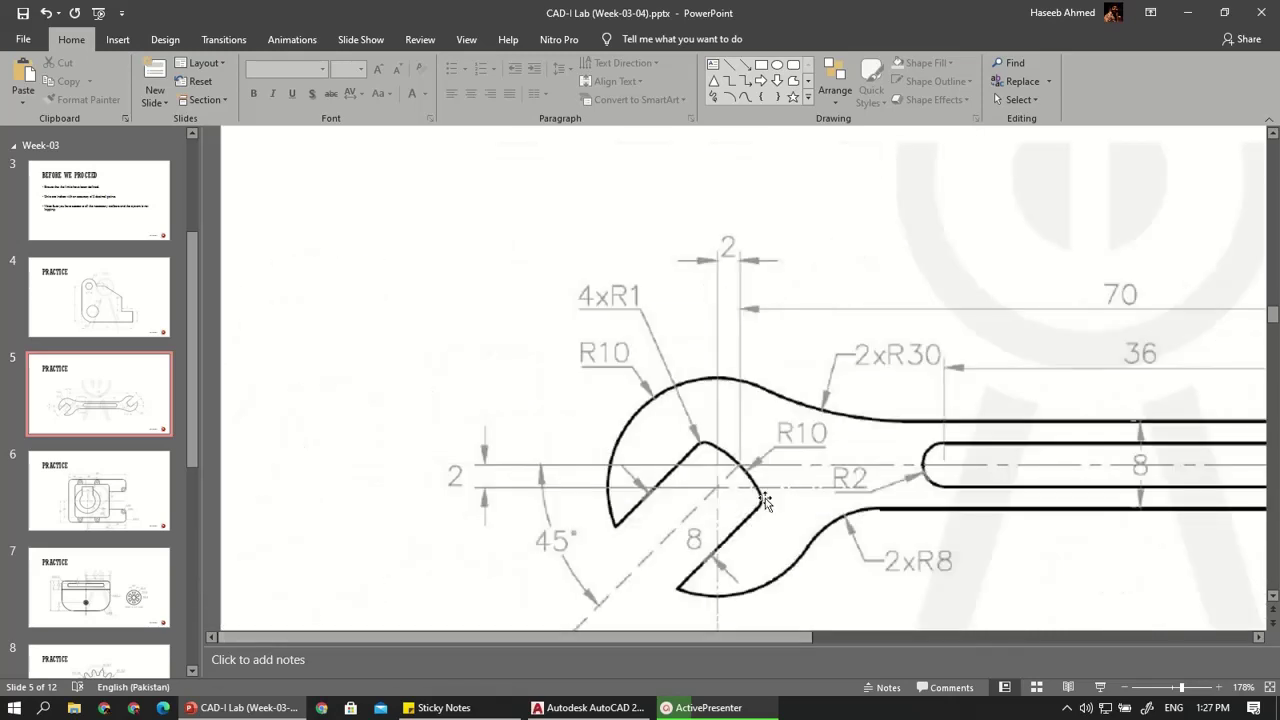
pyautogui.scroll(-1, 789, 495)
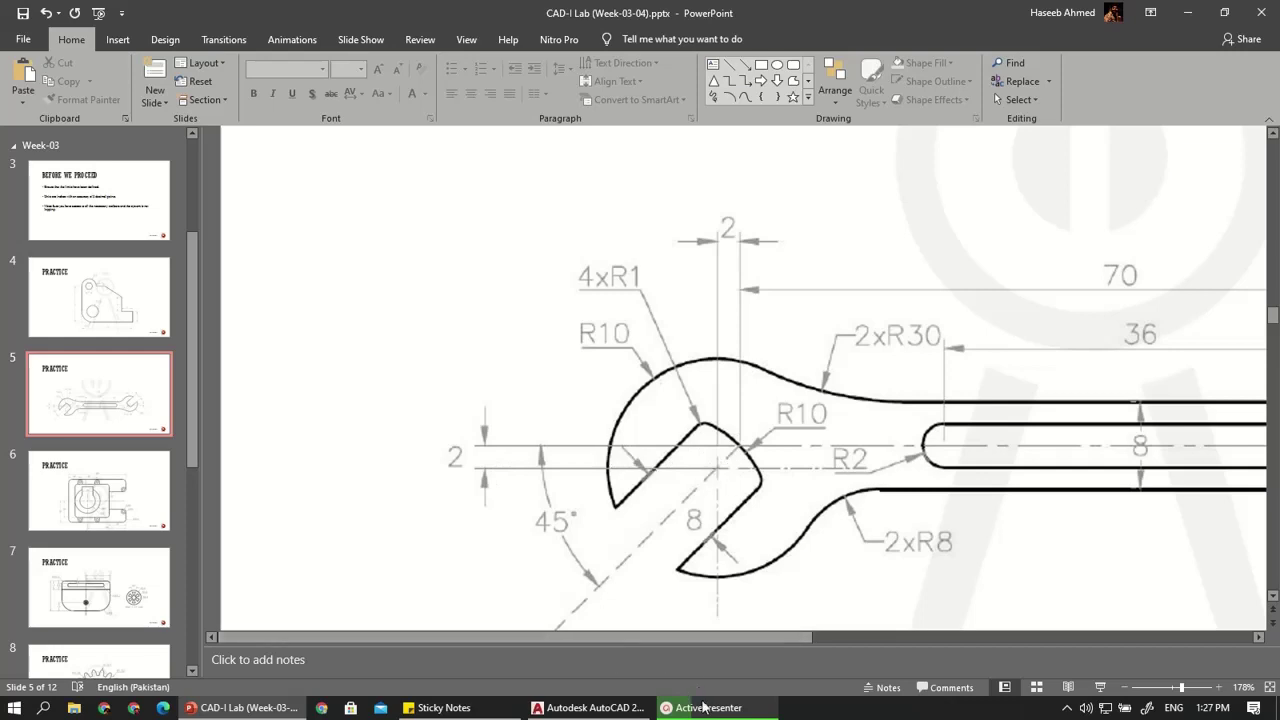
pyautogui.click(590, 707)
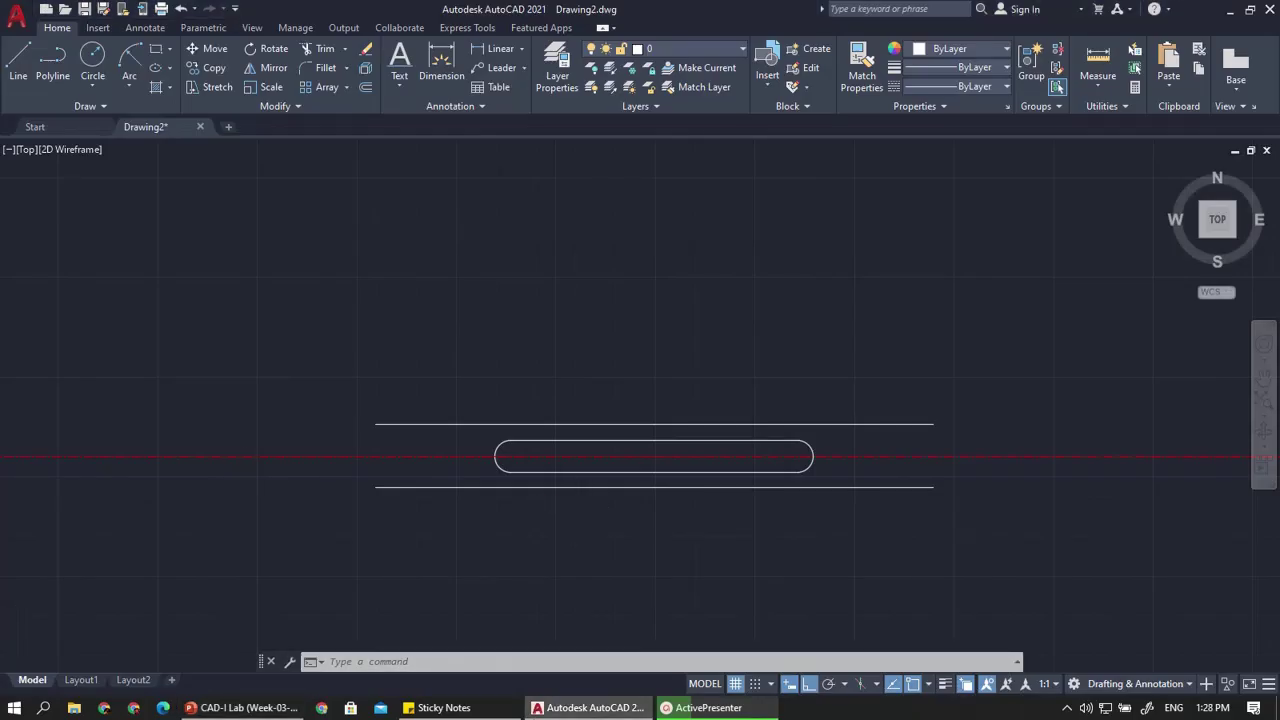
# Draw a line 2 units down from the left end of the handle's upper edge and continue it 2 units left
pyautogui.scroll(6, 443, 480)
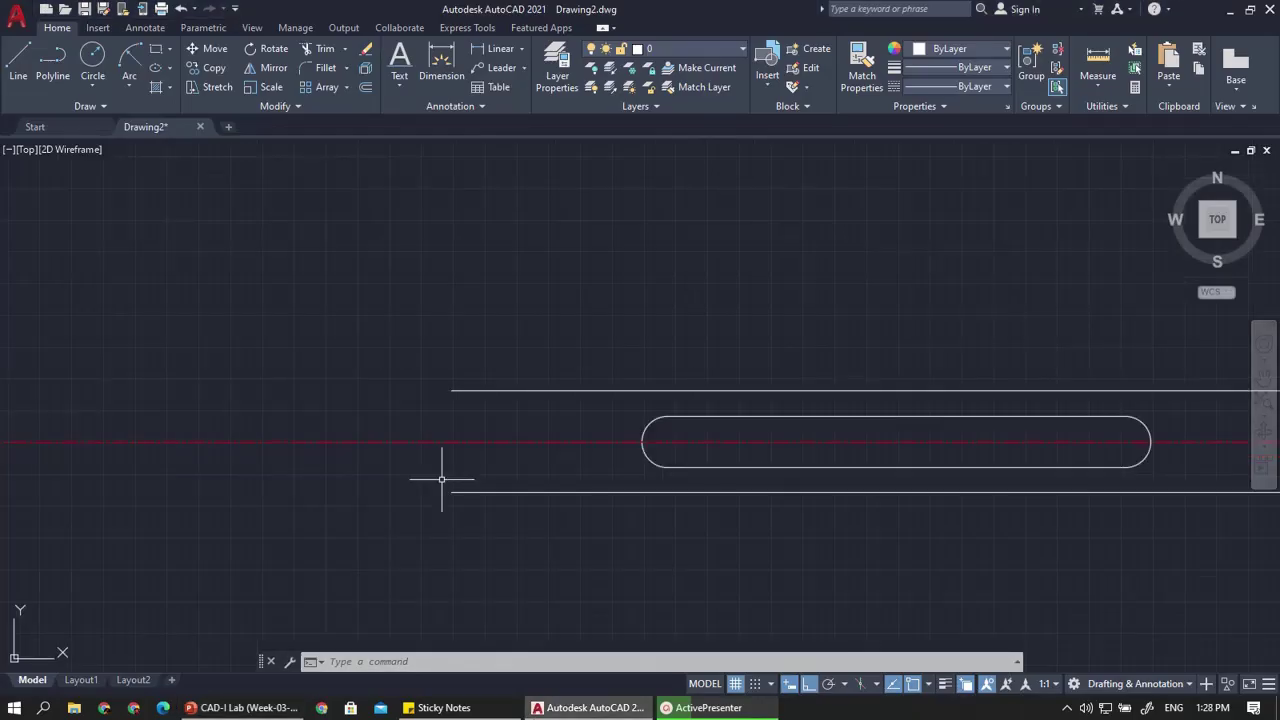
pyautogui.click(18, 62)
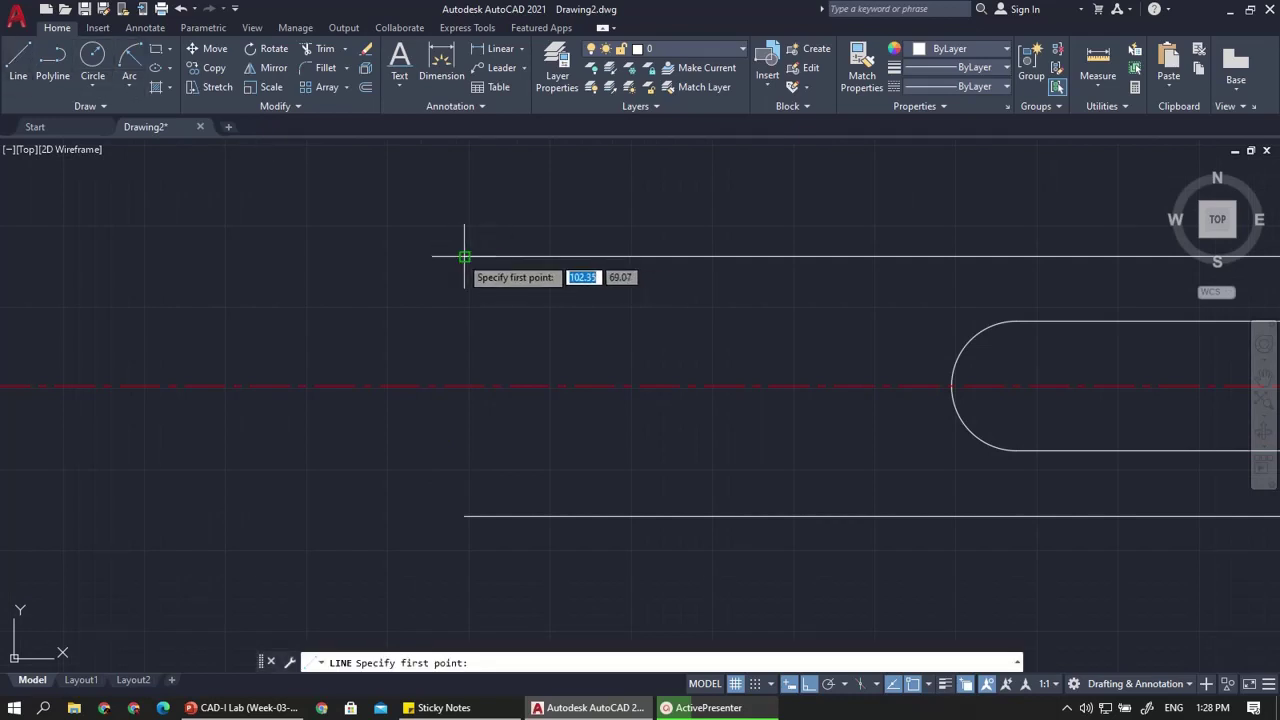
pyautogui.click(464, 256)
pyautogui.write('2')
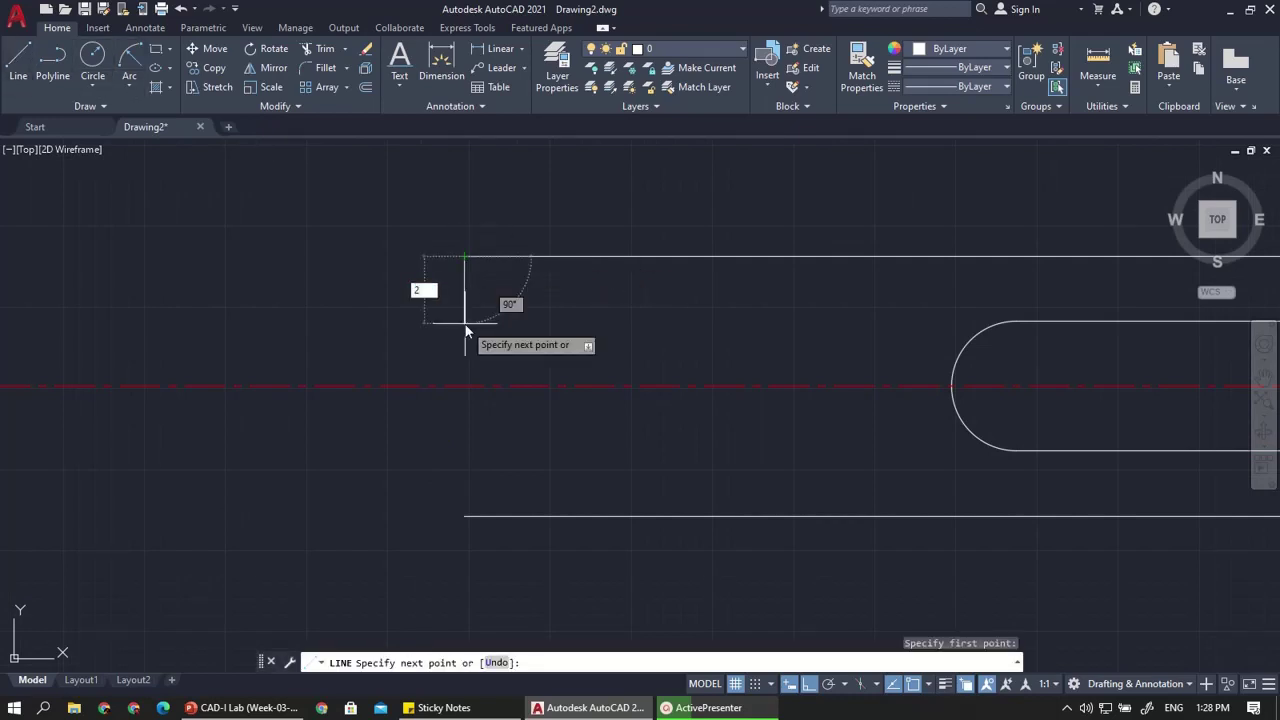
pyautogui.press('Return')
pyautogui.write('2')
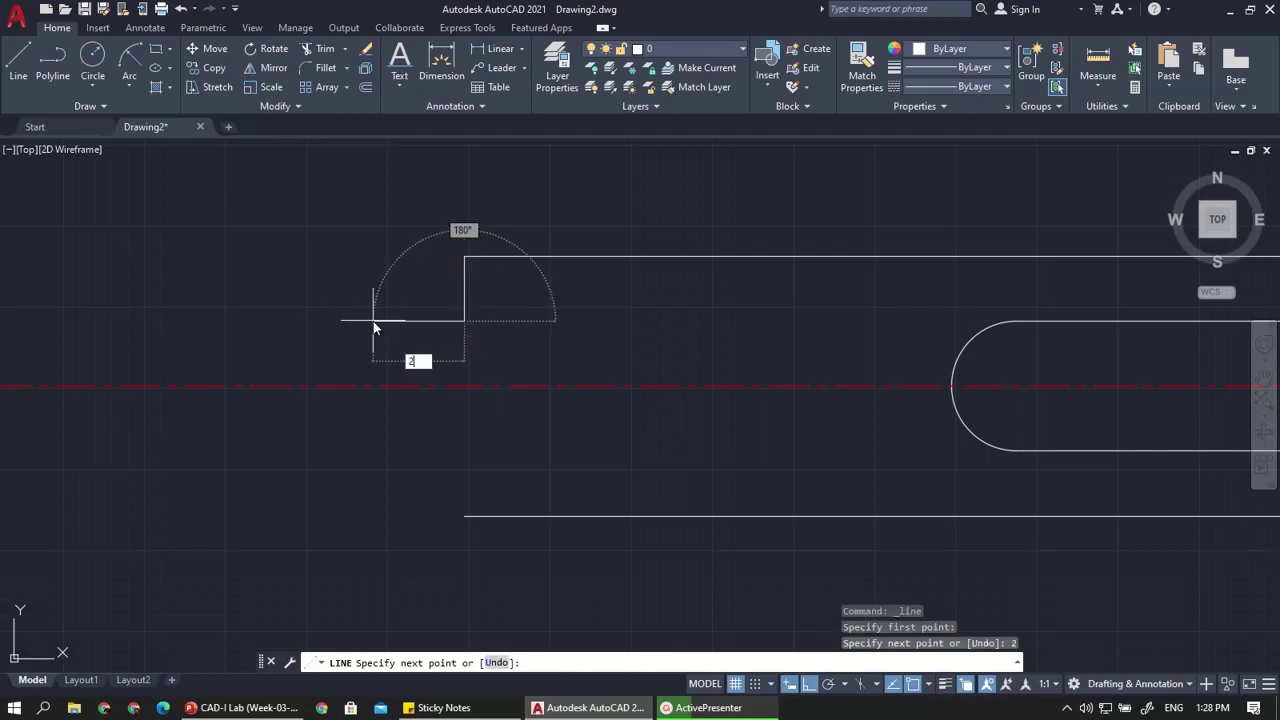
pyautogui.press('Return')
pyautogui.press('Escape')
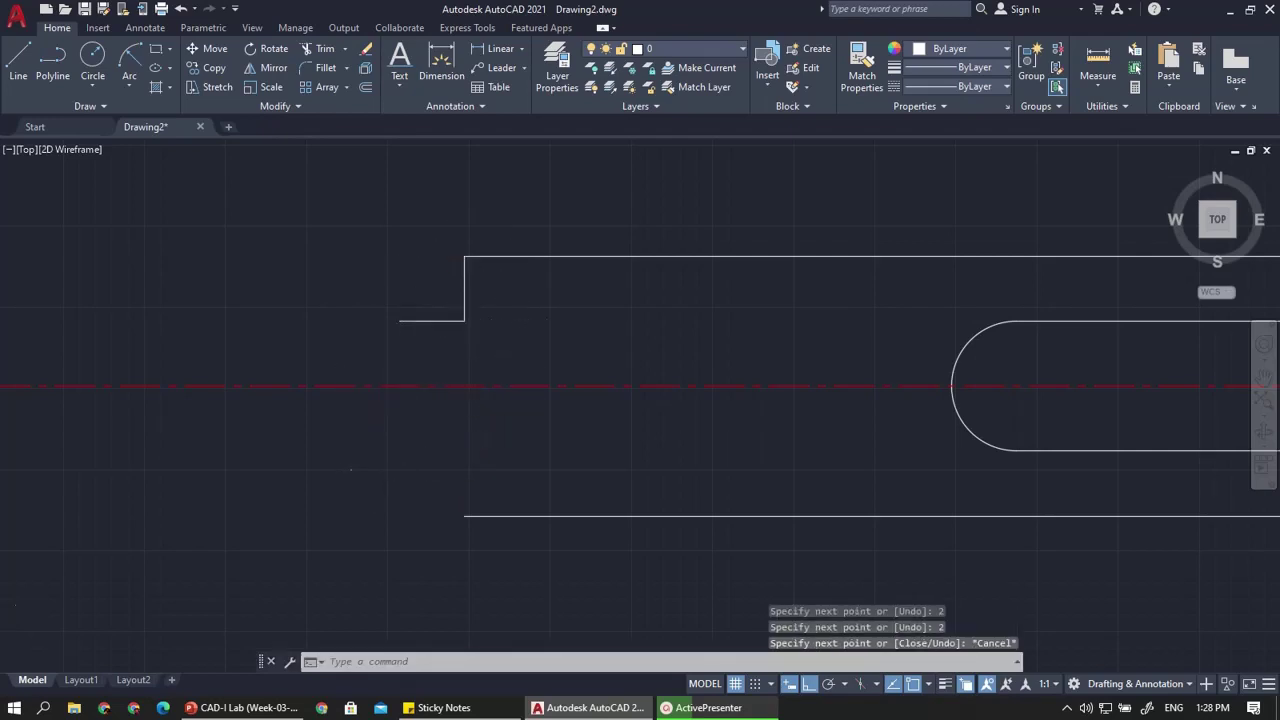
# Recheck the left jaw's offsets on the PowerPoint slide and, back in AutoCAD, delete the 2-unit horizontal line at the handle's left end
pyautogui.scroll(-1, 379, 414)
pyautogui.scroll(-2, 412, 428)
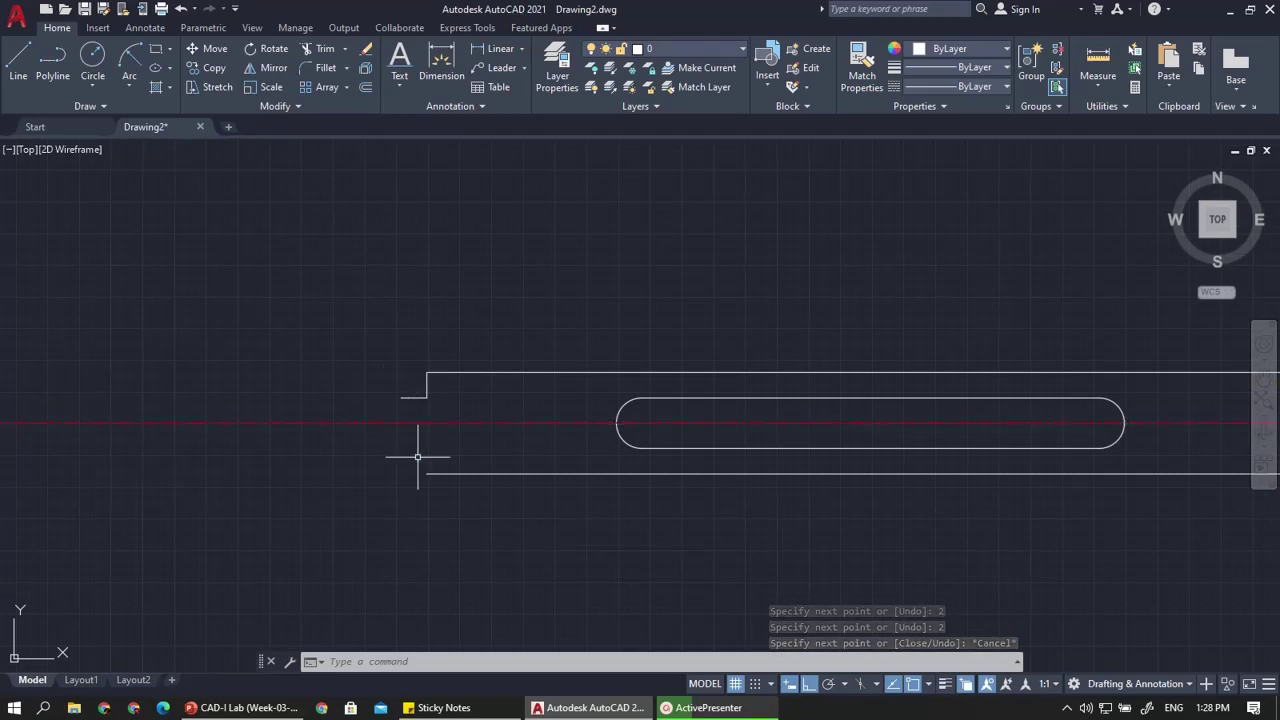
pyautogui.click(250, 708)
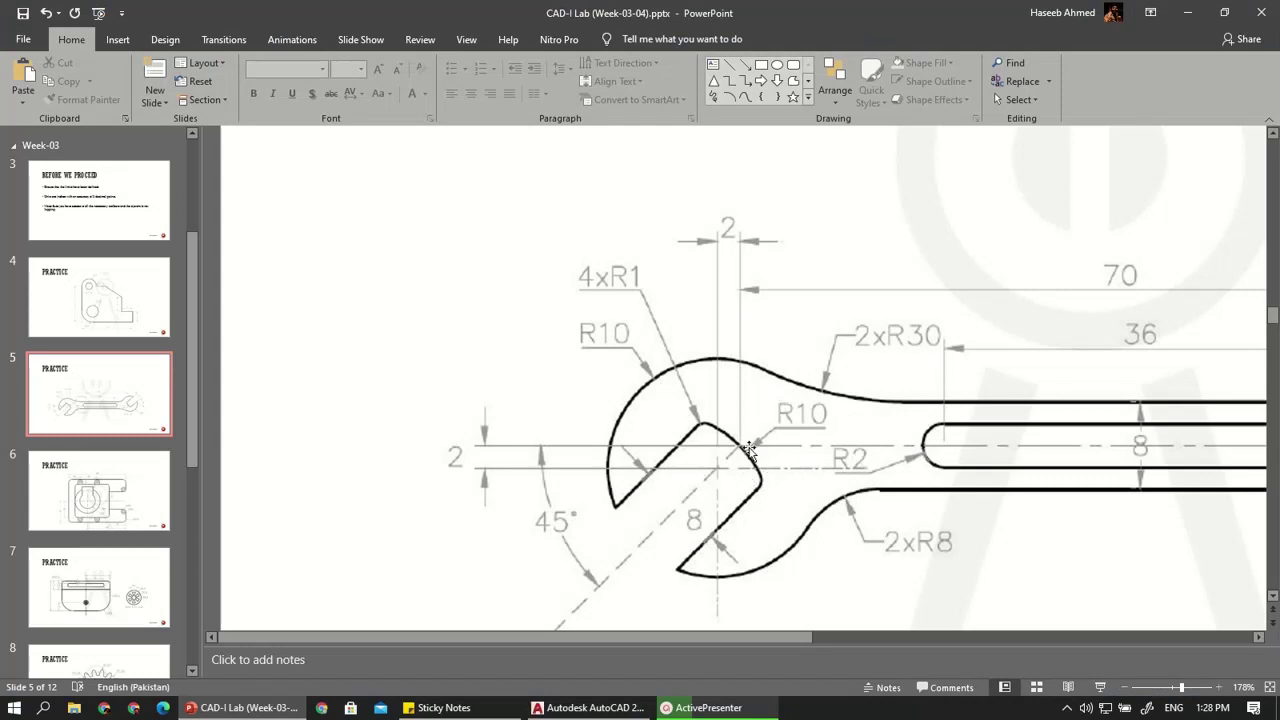
pyautogui.click(557, 703)
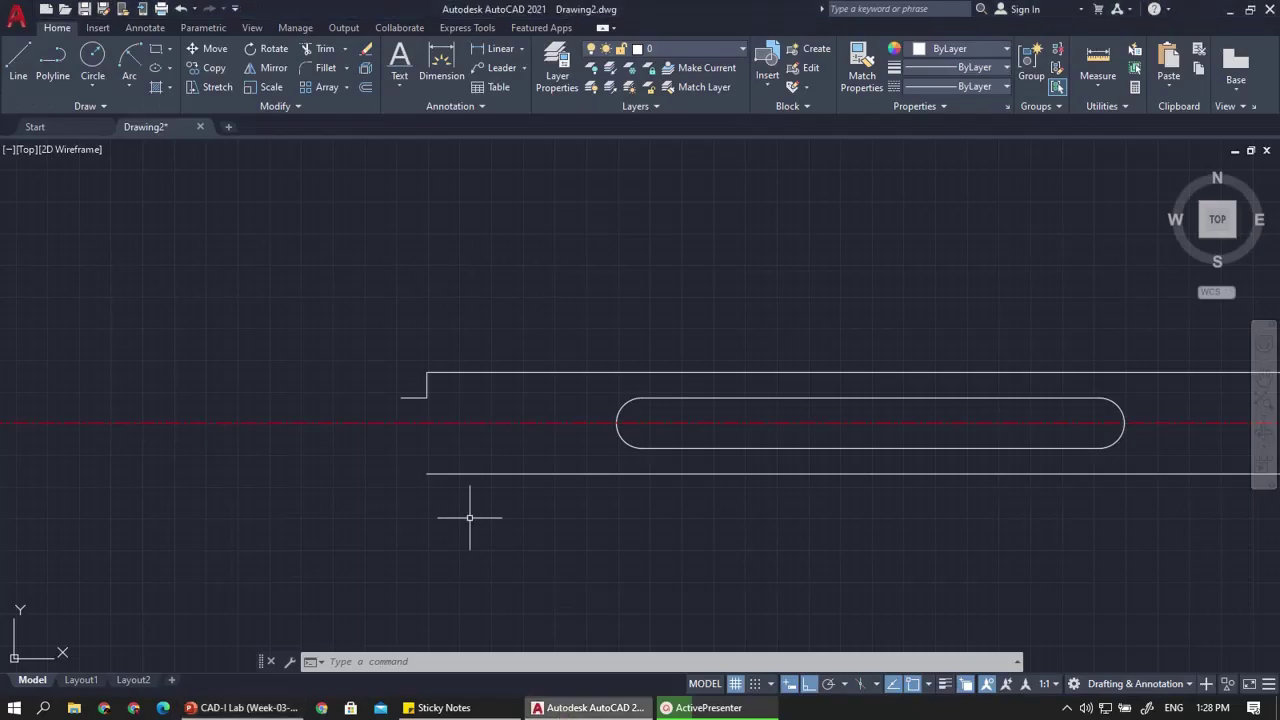
pyautogui.scroll(3, 418, 405)
pyautogui.click(464, 381)
pyautogui.click(378, 385)
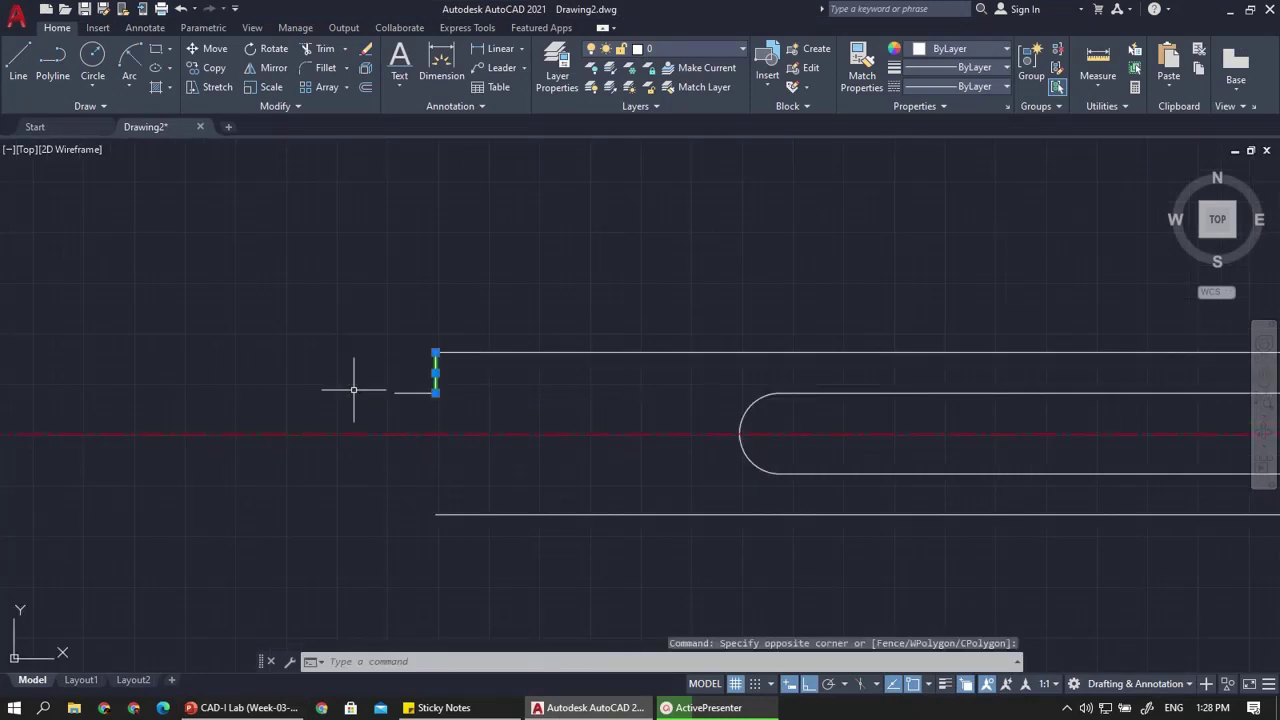
pyautogui.scroll(2, 432, 394)
pyautogui.click(455, 401)
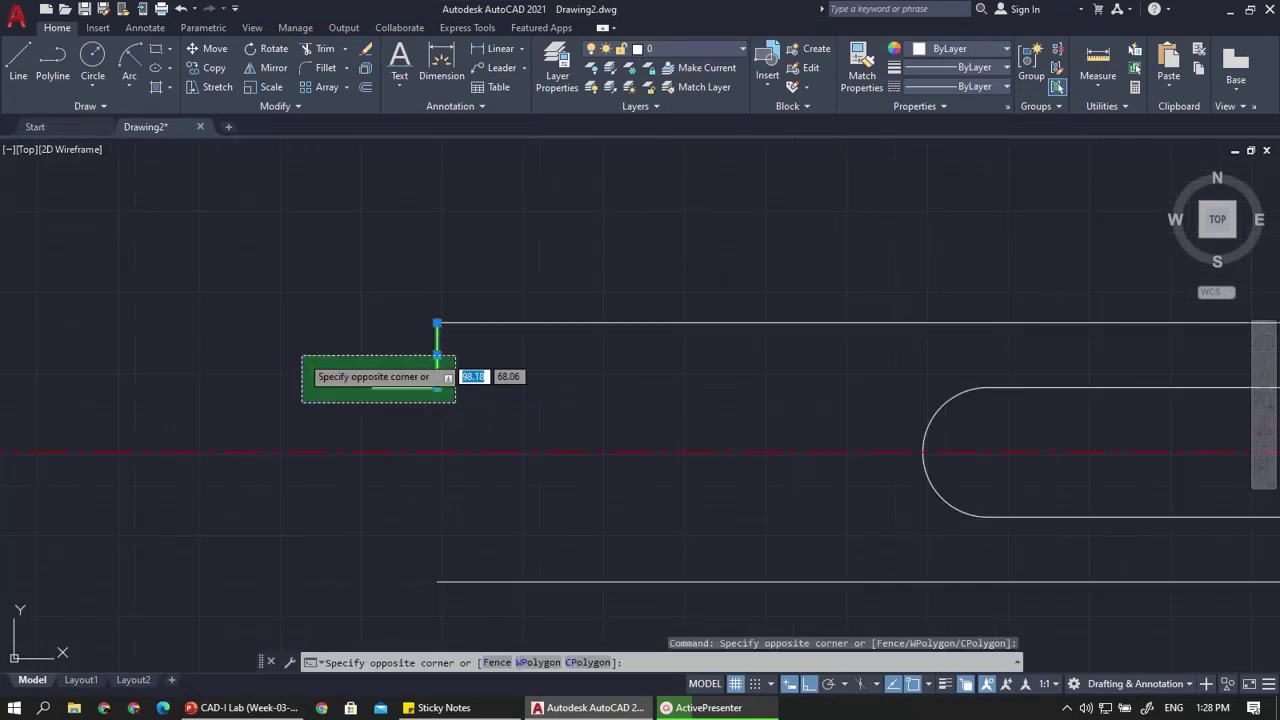
pyautogui.click(300, 357)
pyautogui.press('Escape')
pyautogui.click(400, 400)
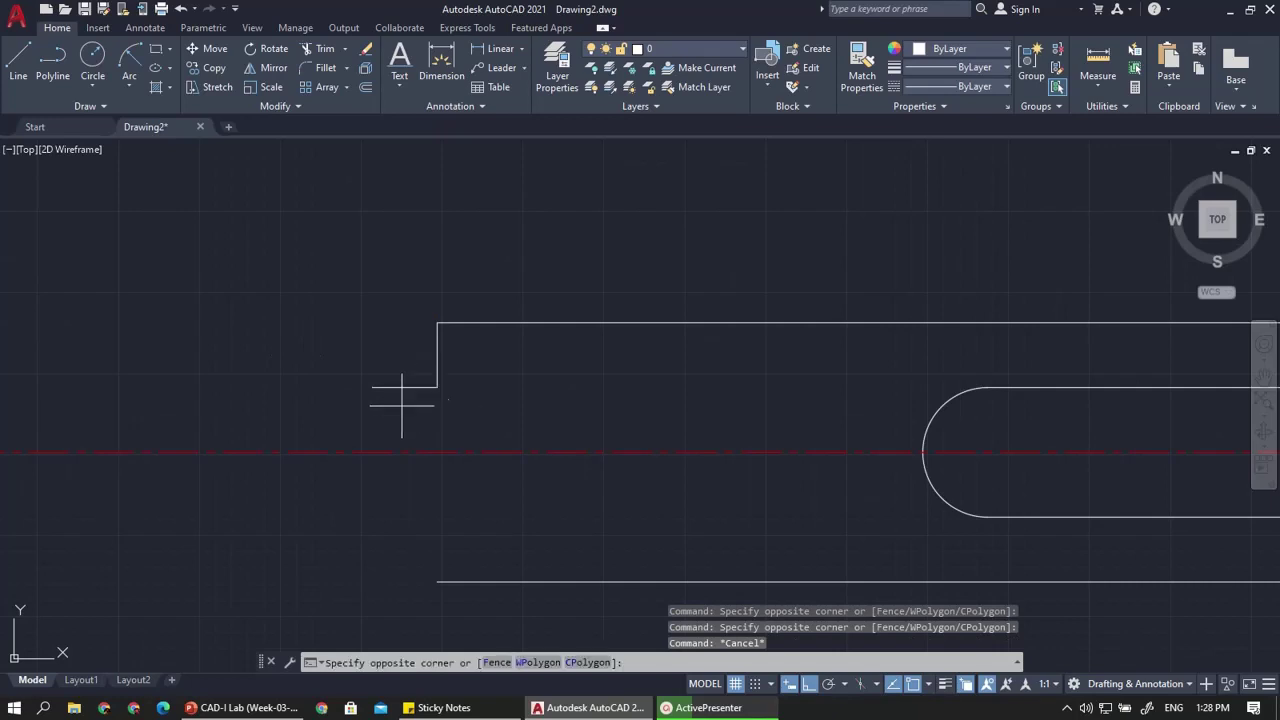
pyautogui.click(363, 376)
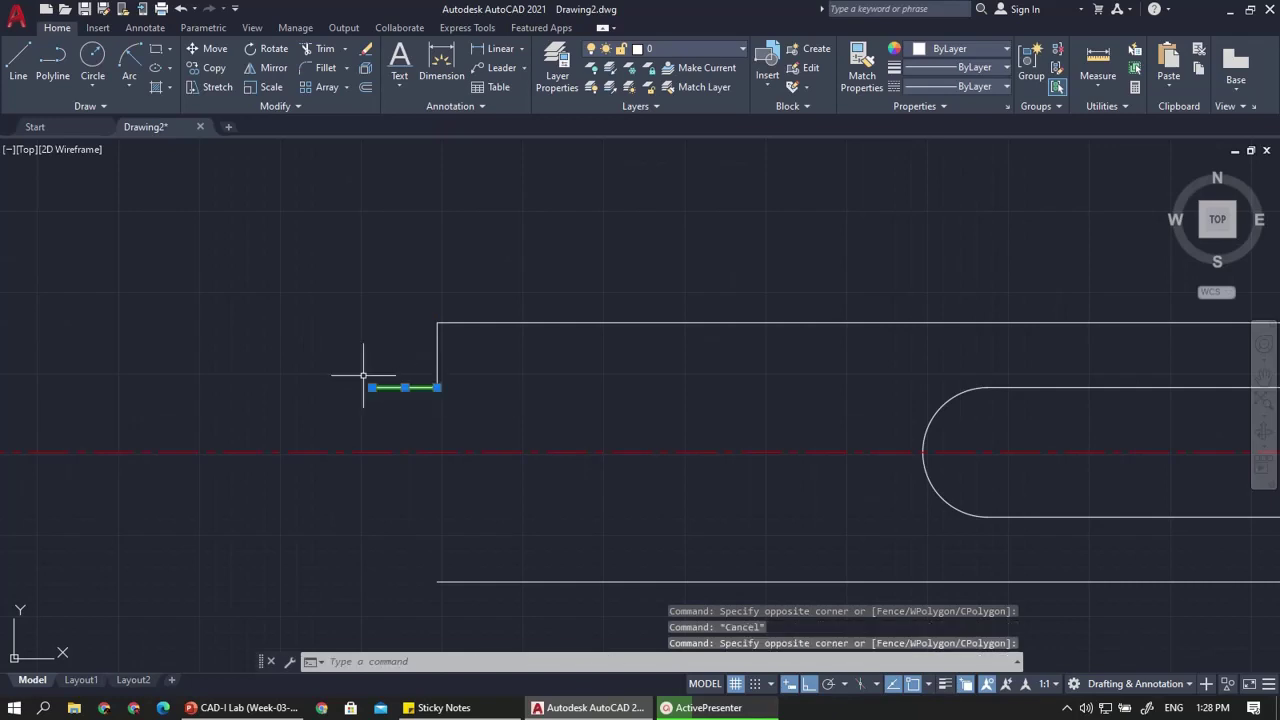
pyautogui.press('Delete')
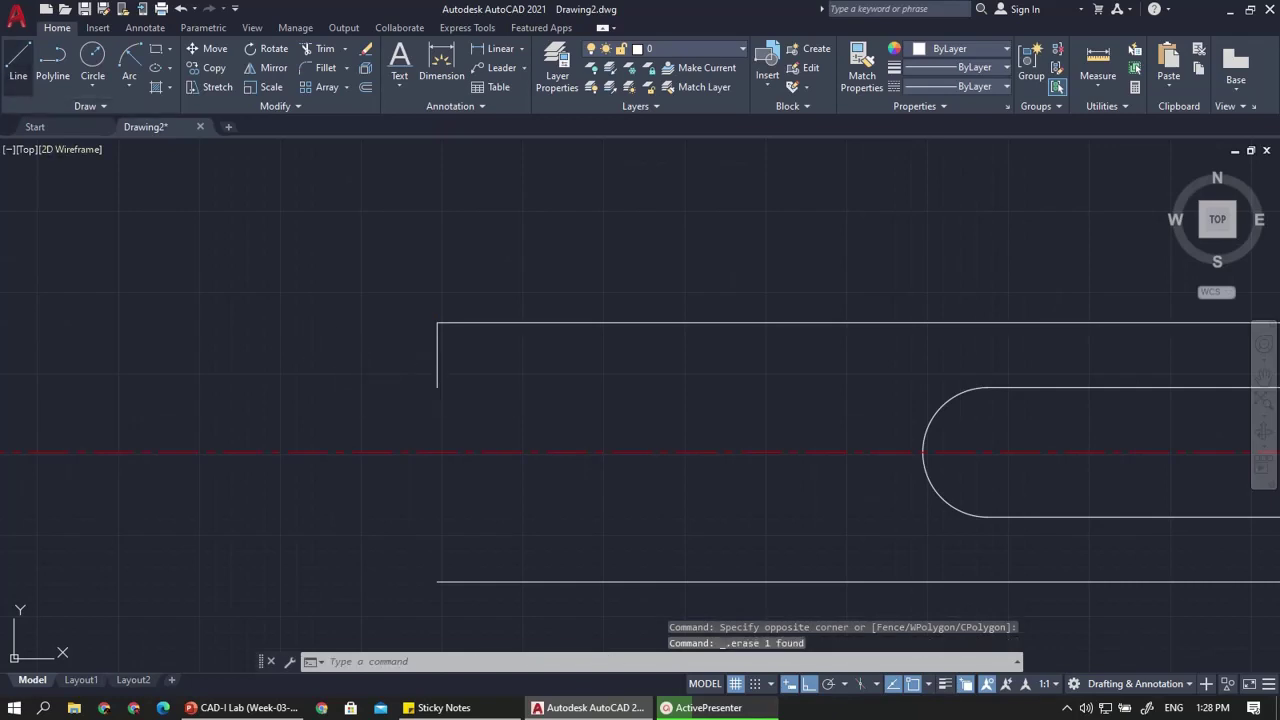
# Stretch the short vertical line down to the left end of the handle's lower edge, closing the handle's left end
pyautogui.click(18, 65)
pyautogui.press('Escape')
pyautogui.click(445, 365)
pyautogui.click(405, 376)
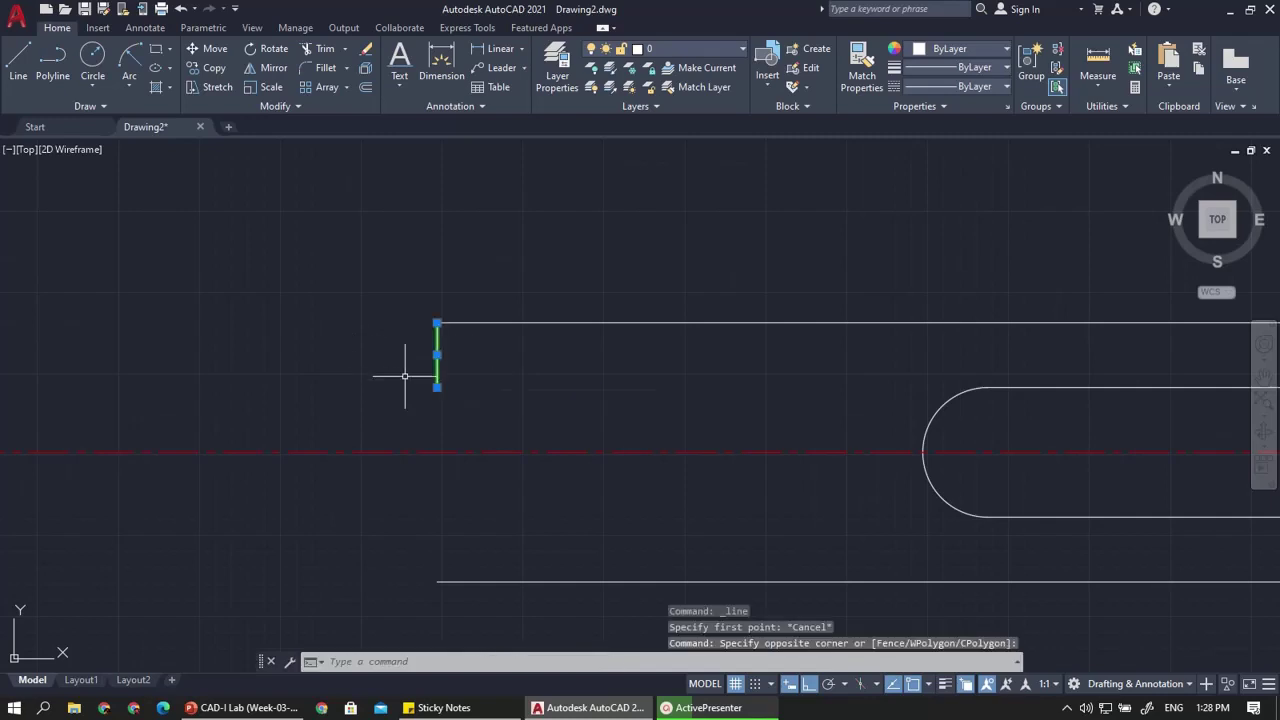
pyautogui.click(437, 387)
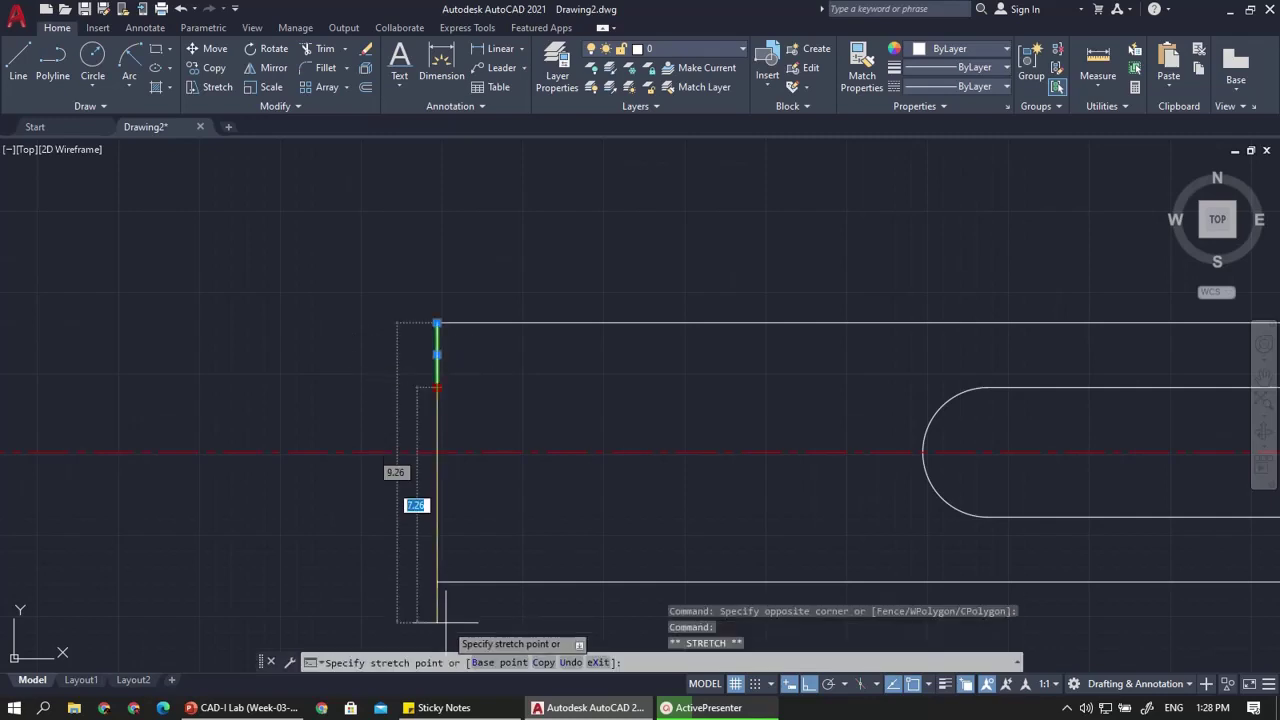
pyautogui.click(437, 582)
pyautogui.press('Escape')
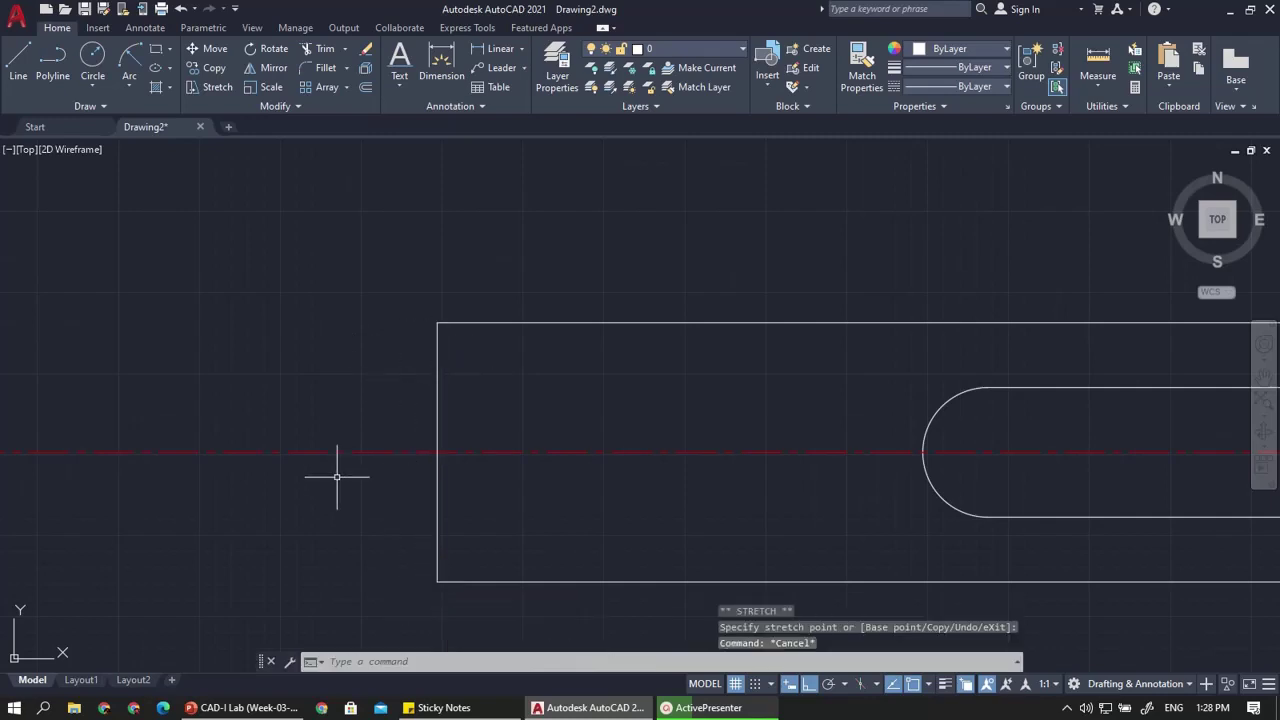
# Draw a line from the midpoint of the handle's left end, 2 units left and then 2 units down
pyautogui.click(18, 65)
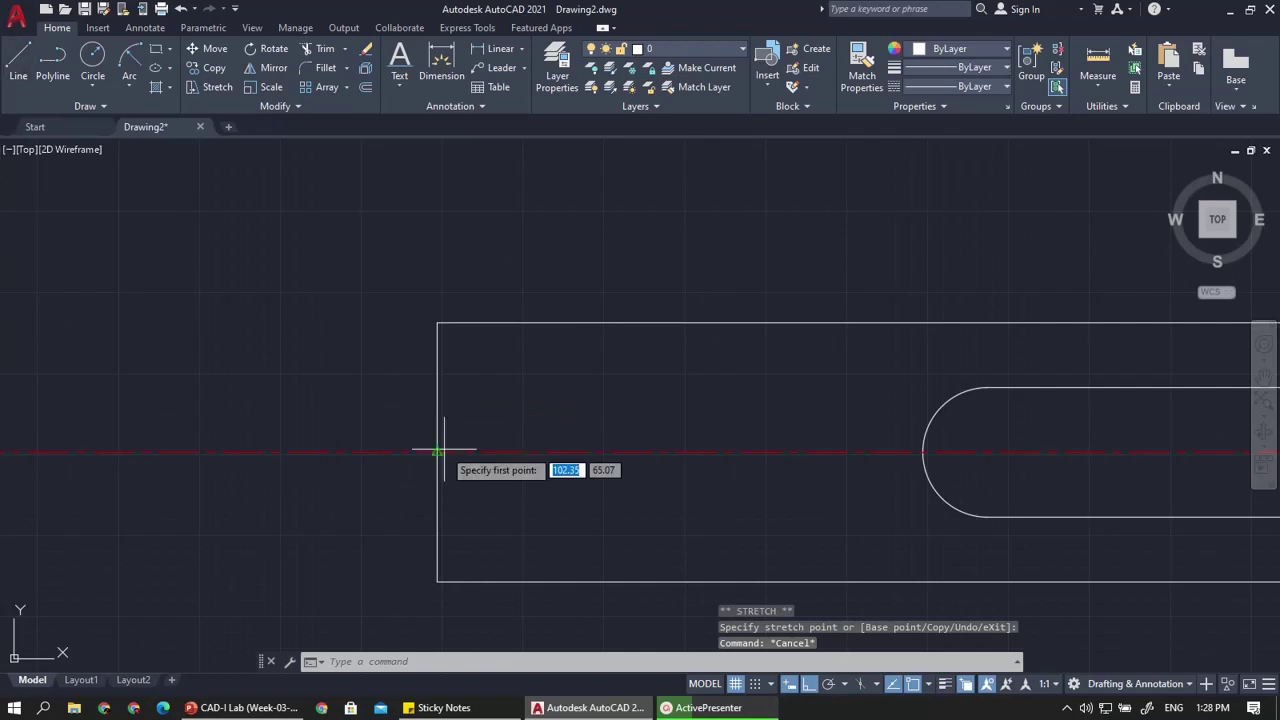
pyautogui.click(437, 452)
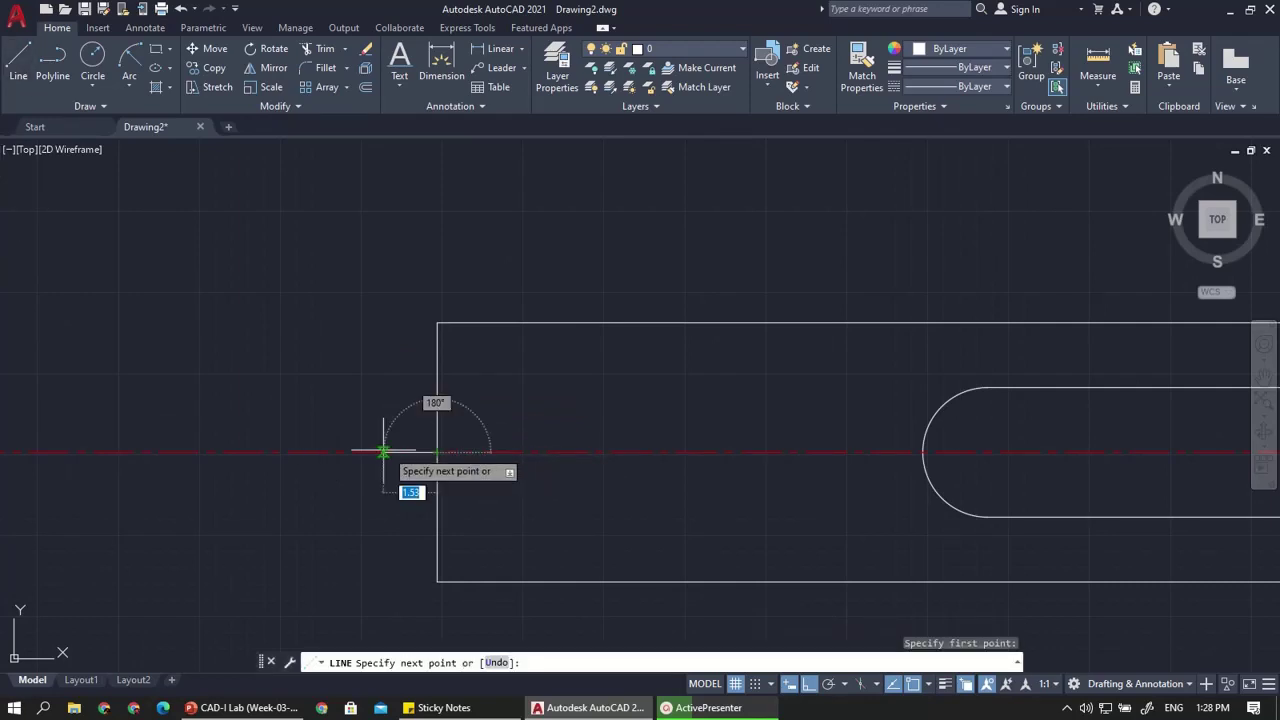
pyautogui.write('2')
pyautogui.press('Return')
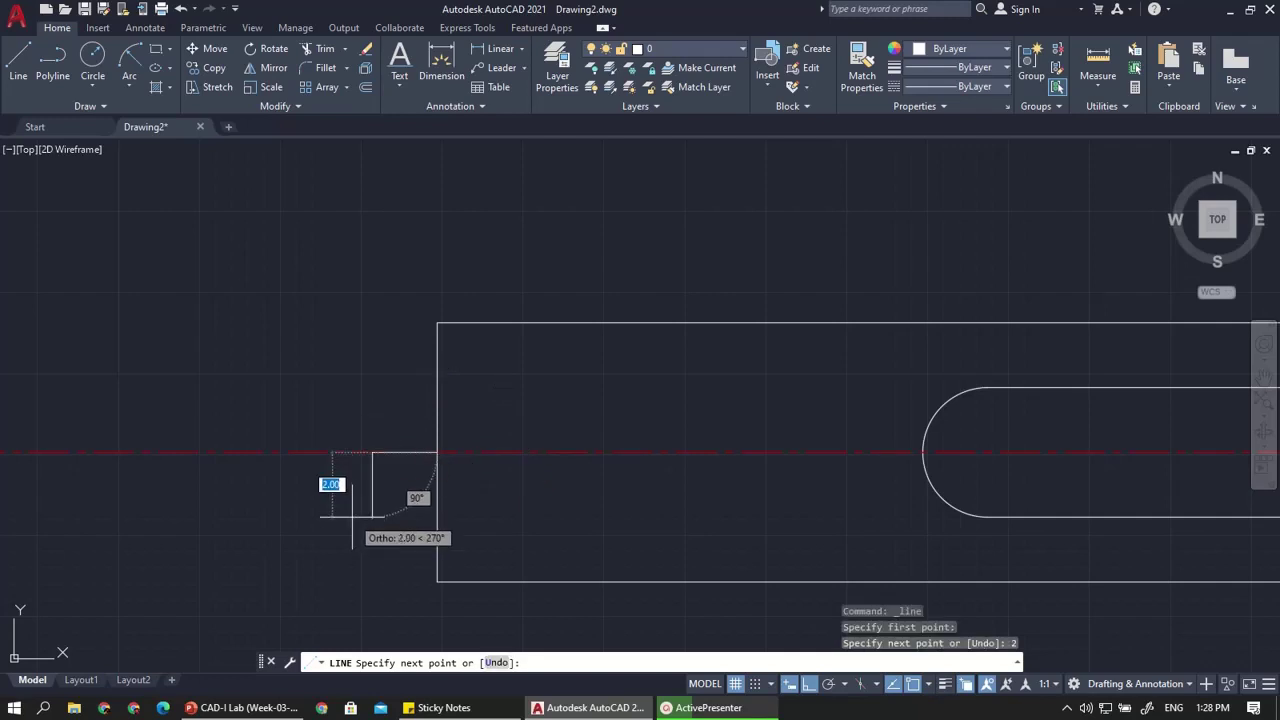
pyautogui.write('2')
pyautogui.press('Return')
pyautogui.press('Escape')
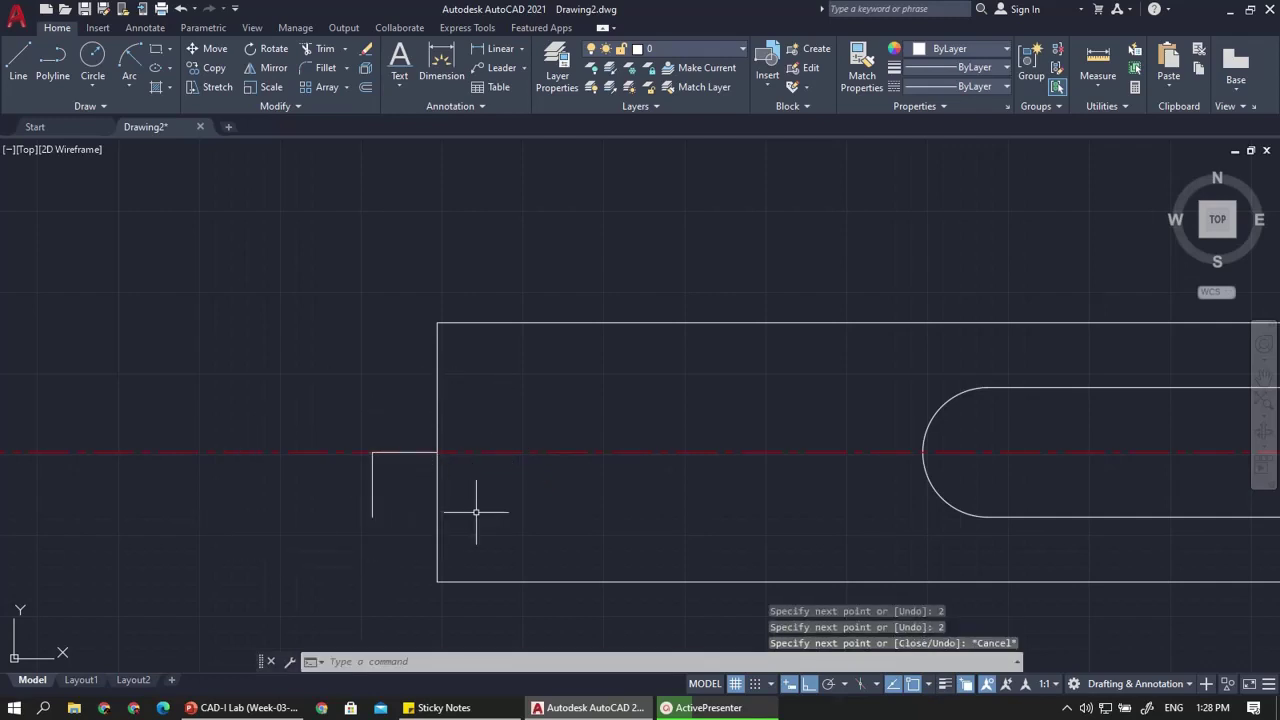
# Check the left jaw's outer radius on the PowerPoint slide and, back in AutoCAD, draw a circle of radius 10 centred on the 2-unit vertical line's lower end
pyautogui.scroll(-2, 475, 512)
pyautogui.scroll(-2, 427, 520)
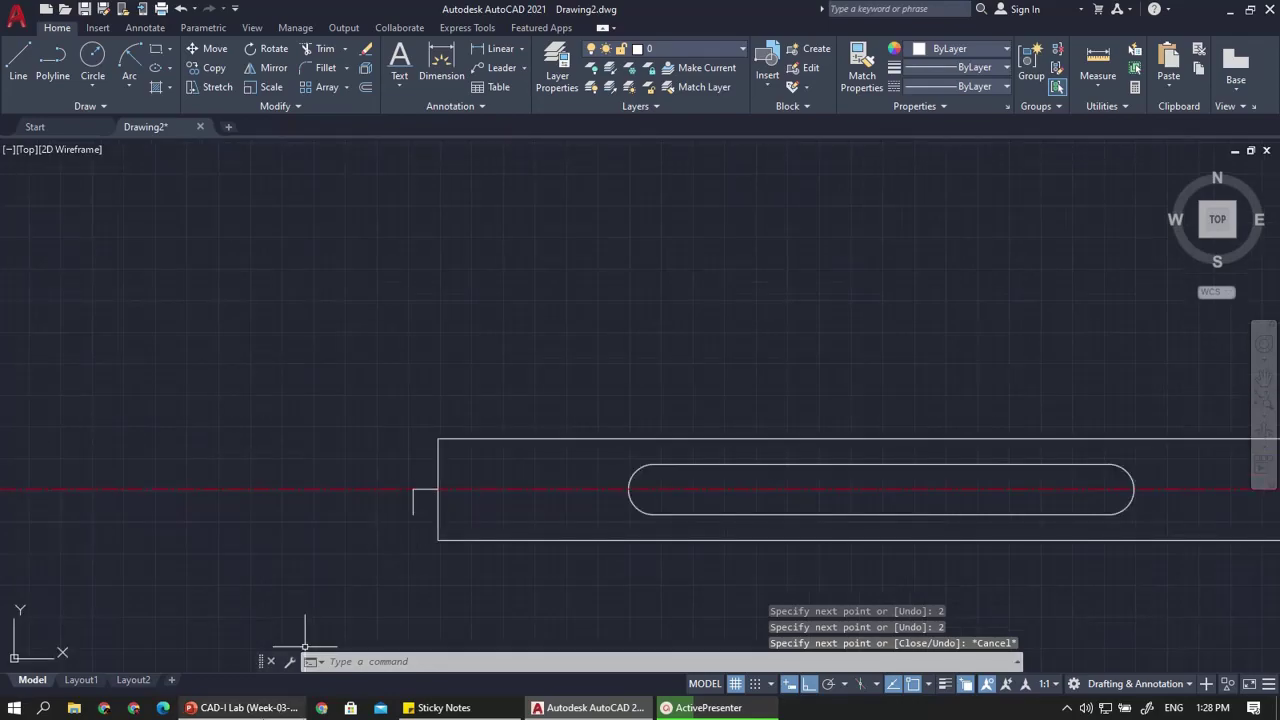
pyautogui.hotkey('alt', 'Tab')
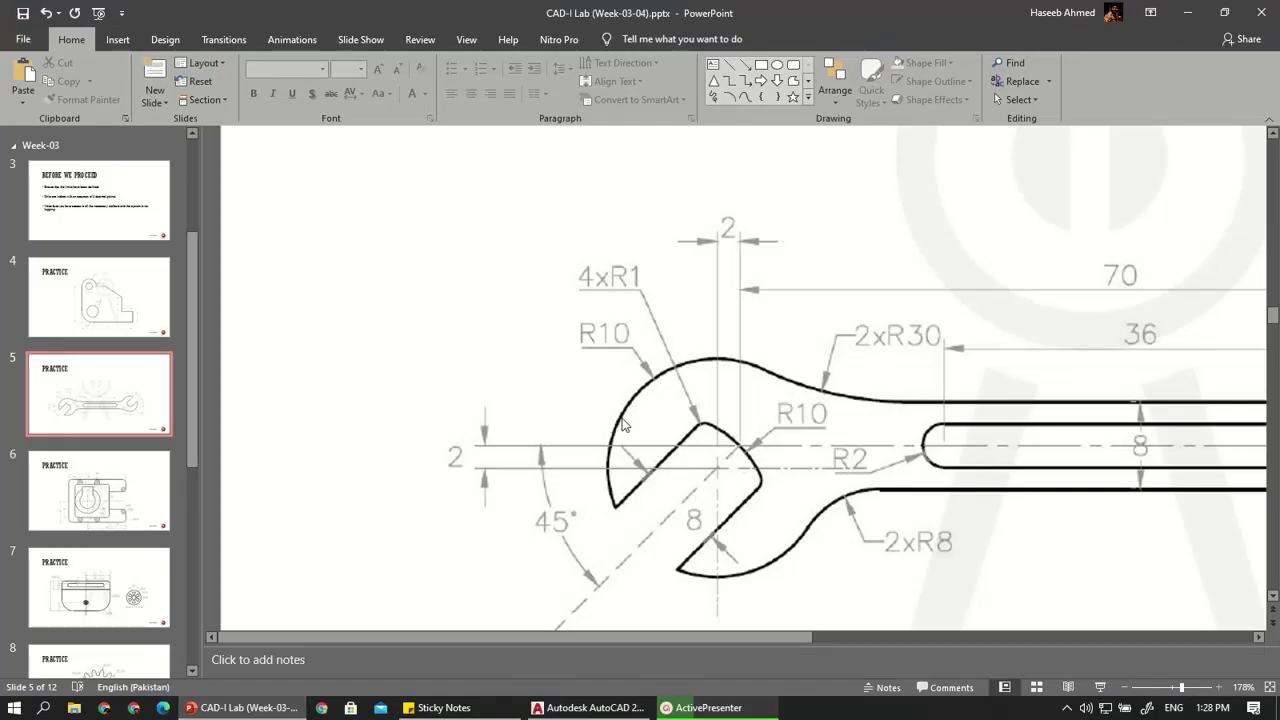
pyautogui.hotkey('alt', 'Tab')
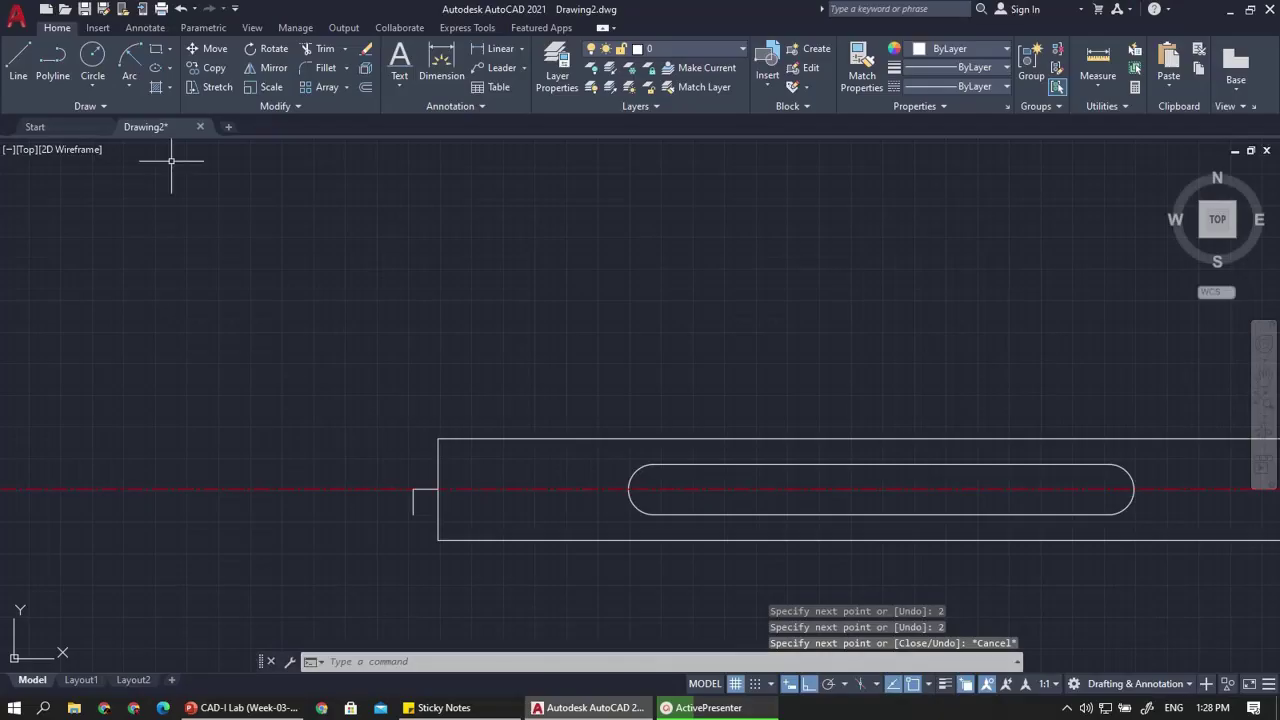
pyautogui.click(89, 64)
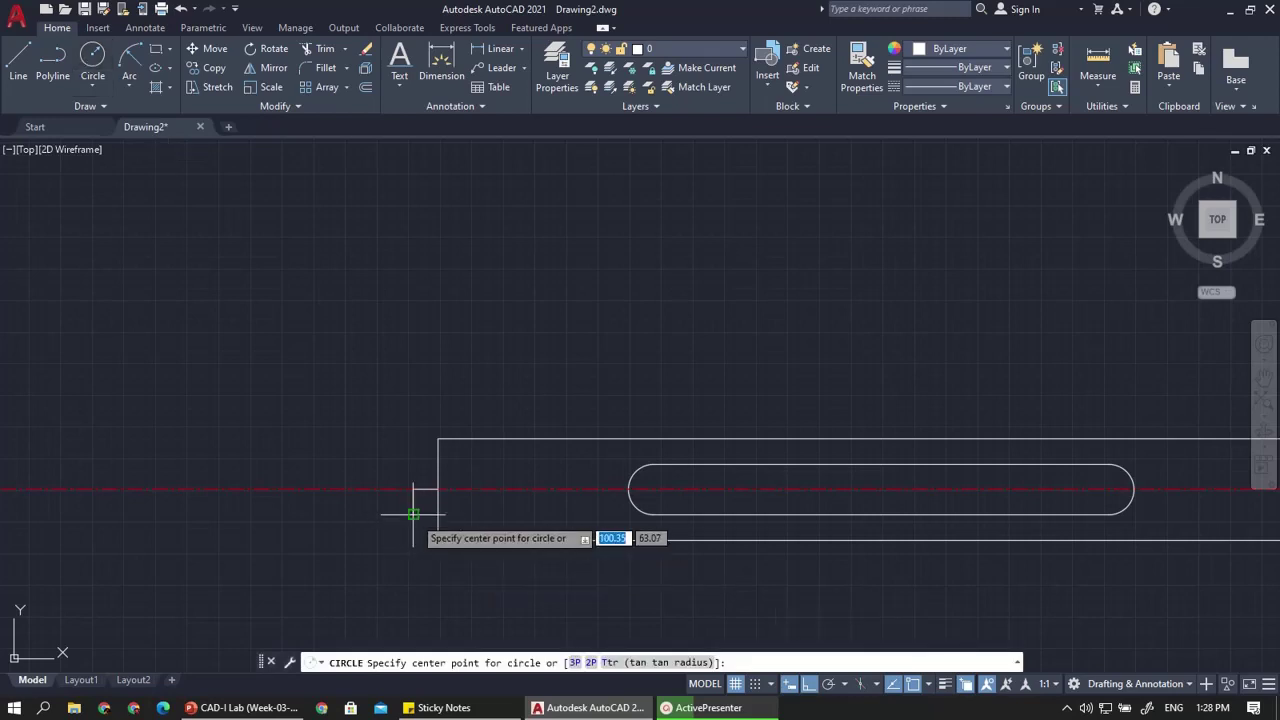
pyautogui.click(413, 514)
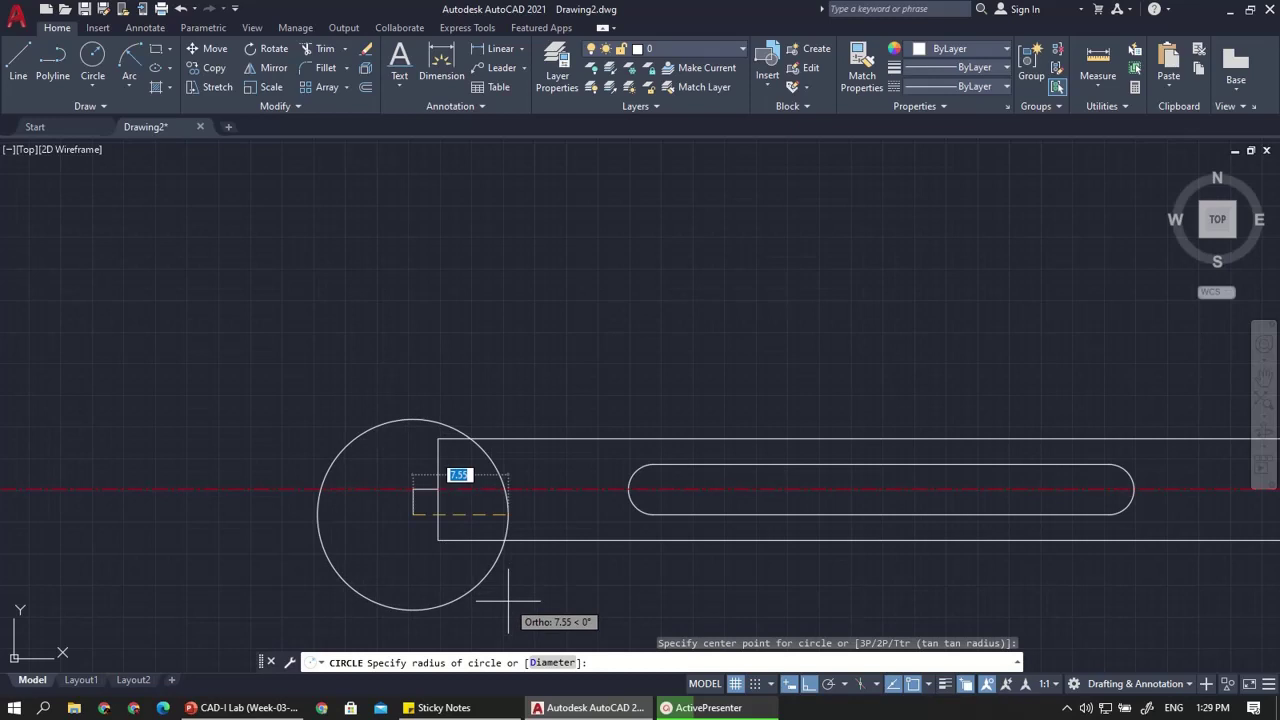
pyautogui.write('10')
pyautogui.press('Return')
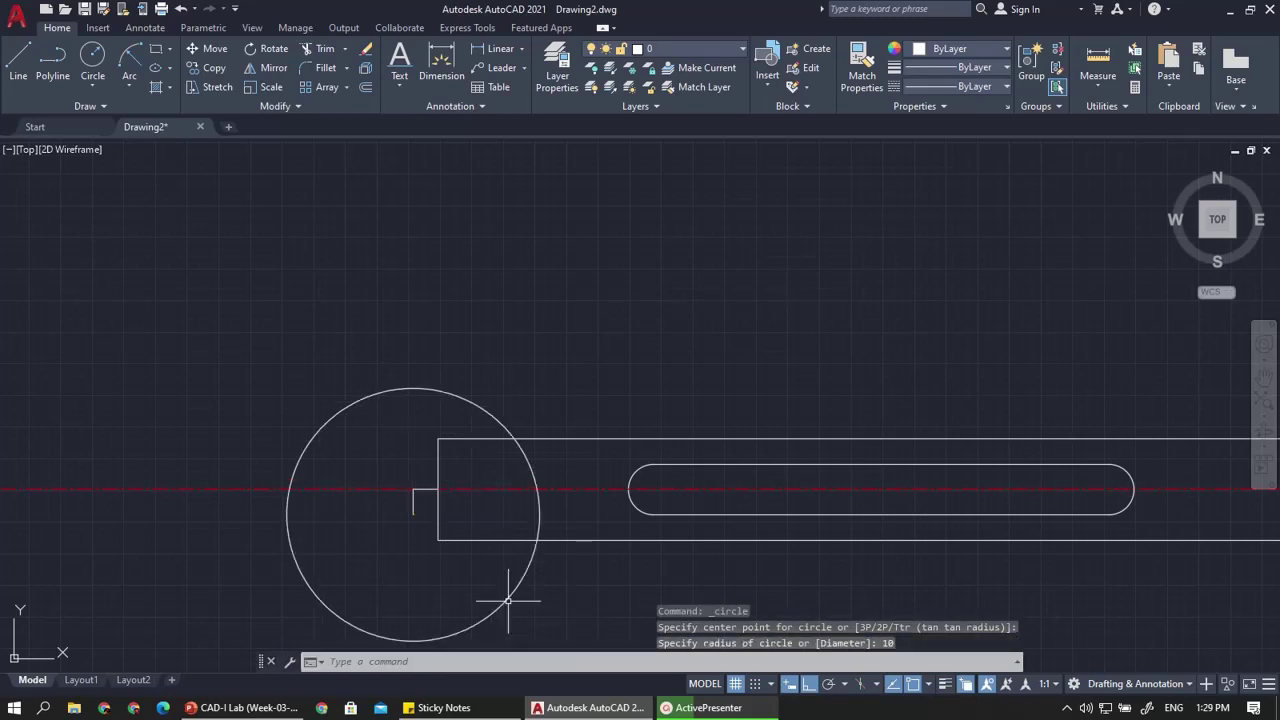
pyautogui.press('Escape')
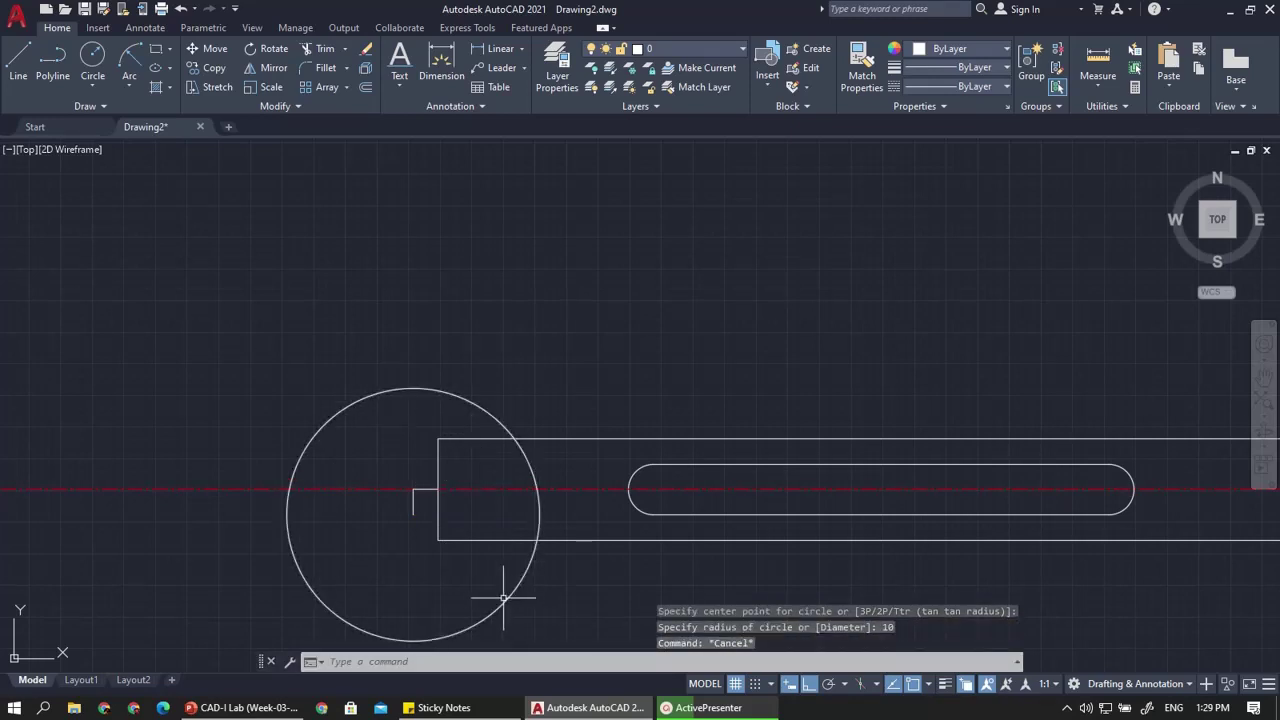
# Switch to PowerPoint, examine the left jaw opening's angled centreline and centre point on the wrench slide, and return to AutoCAD
pyautogui.click(272, 709)
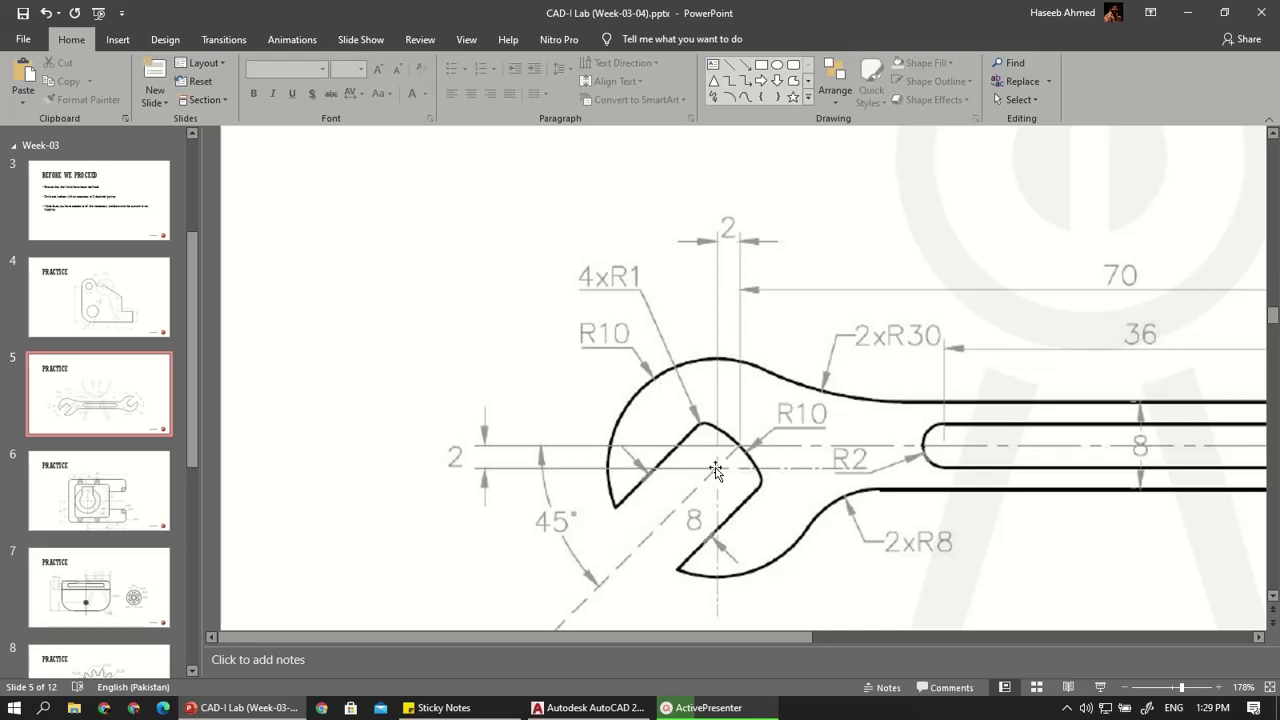
pyautogui.click(556, 705)
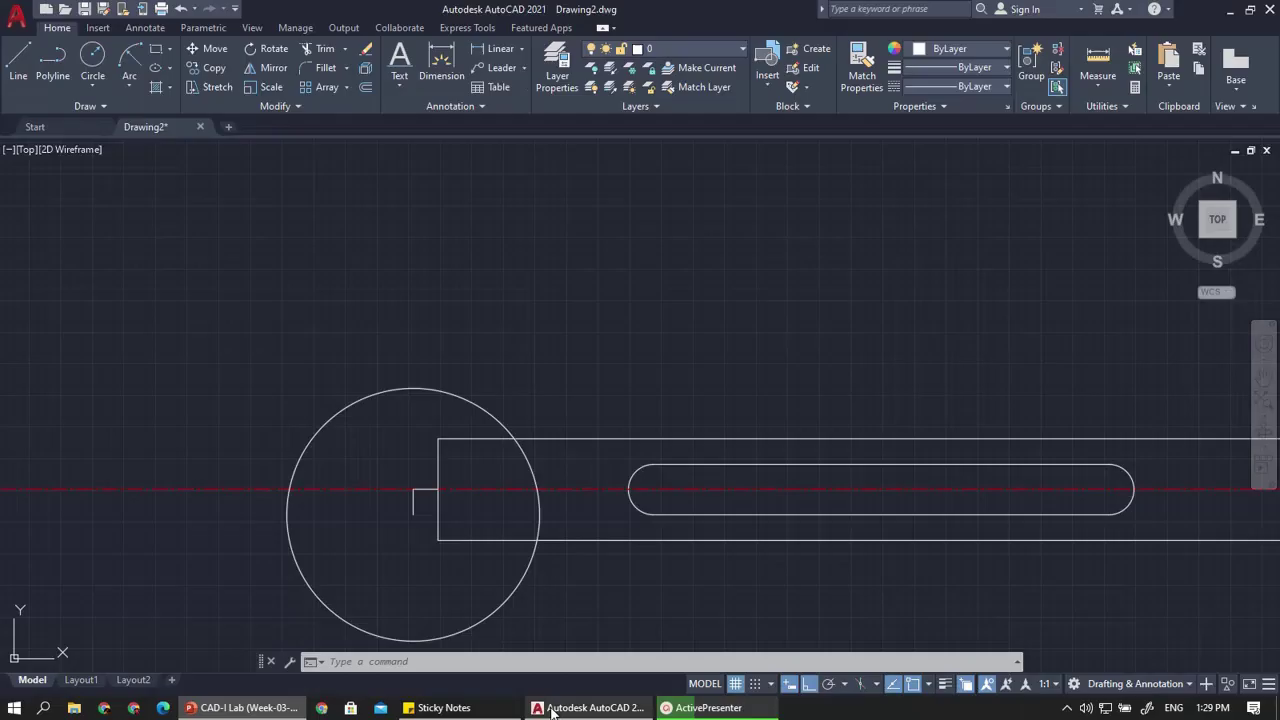
pyautogui.scroll(-2, 471, 442)
pyautogui.scroll(2, 470, 445)
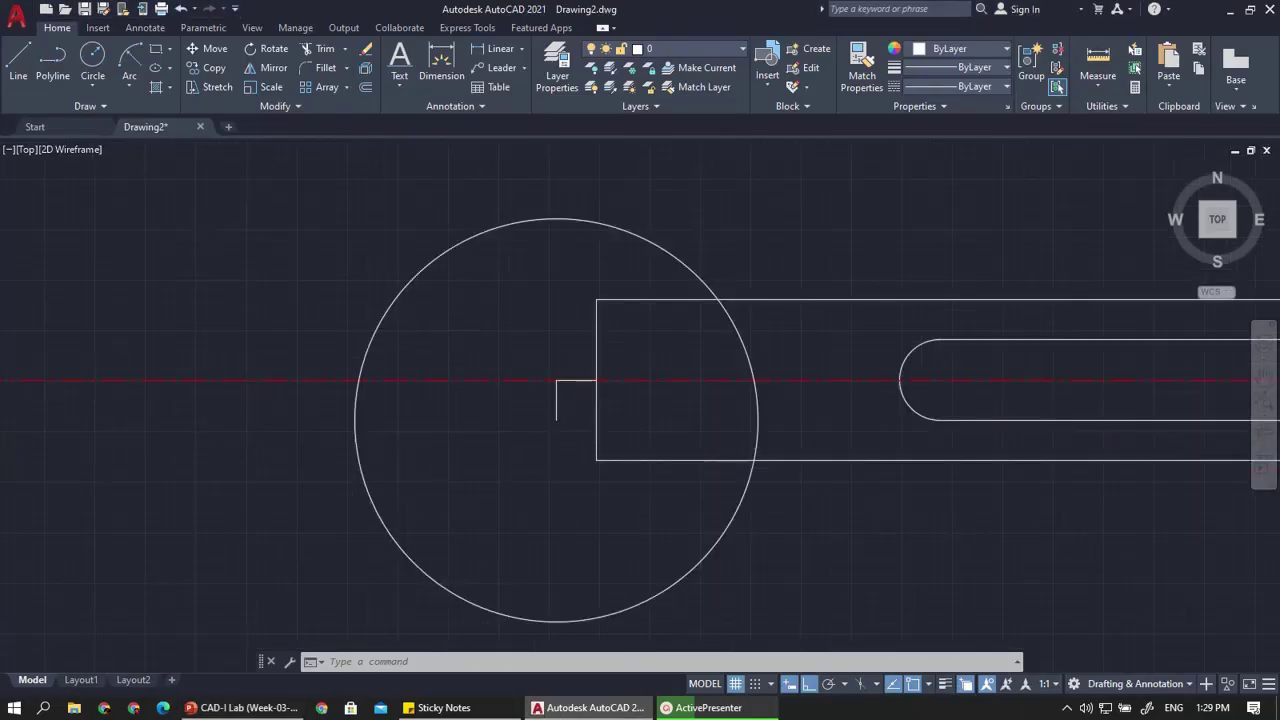
pyautogui.scroll(-1, 480, 414)
pyautogui.click(20, 55)
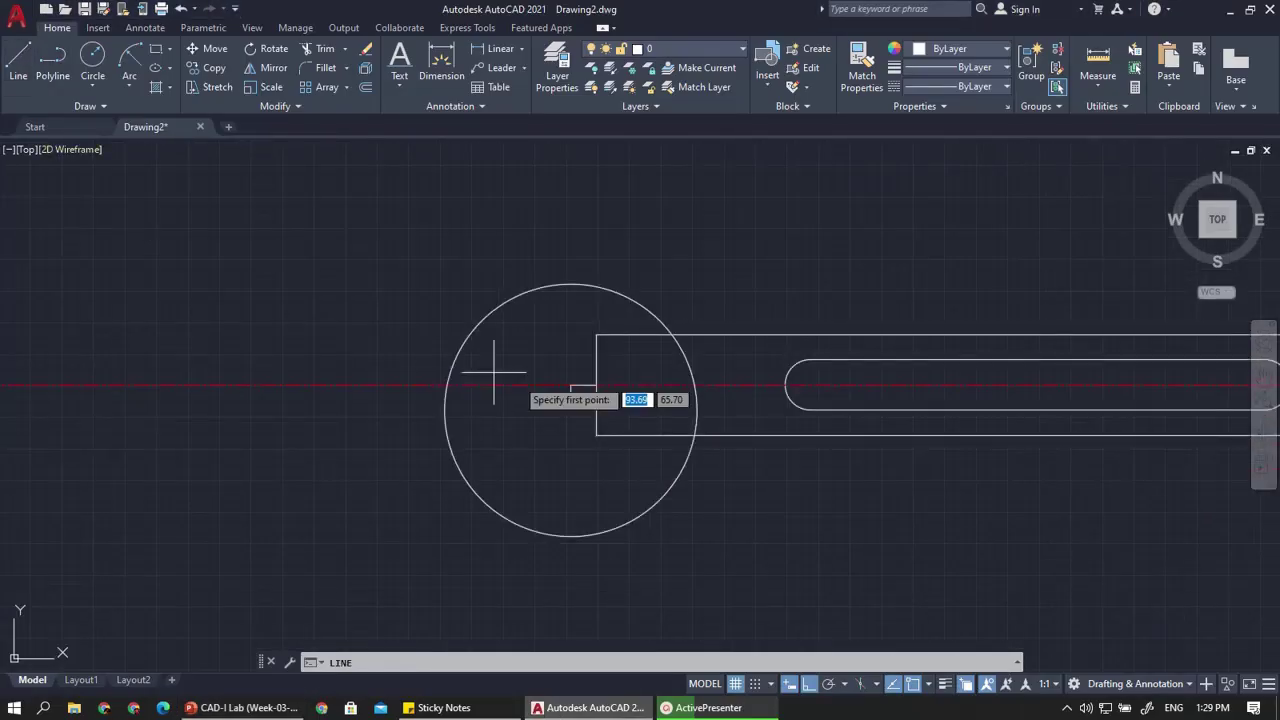
pyautogui.click(809, 684)
pyautogui.click(570, 408)
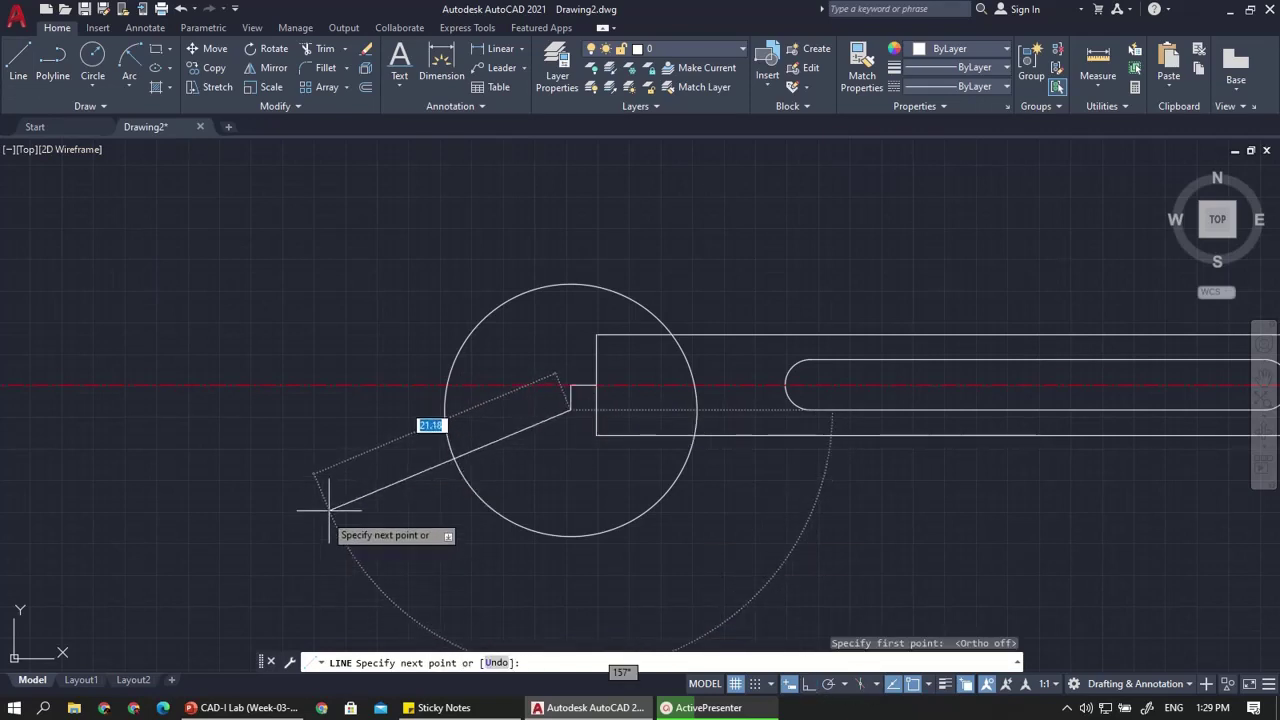
pyautogui.scroll(-2, 371, 495)
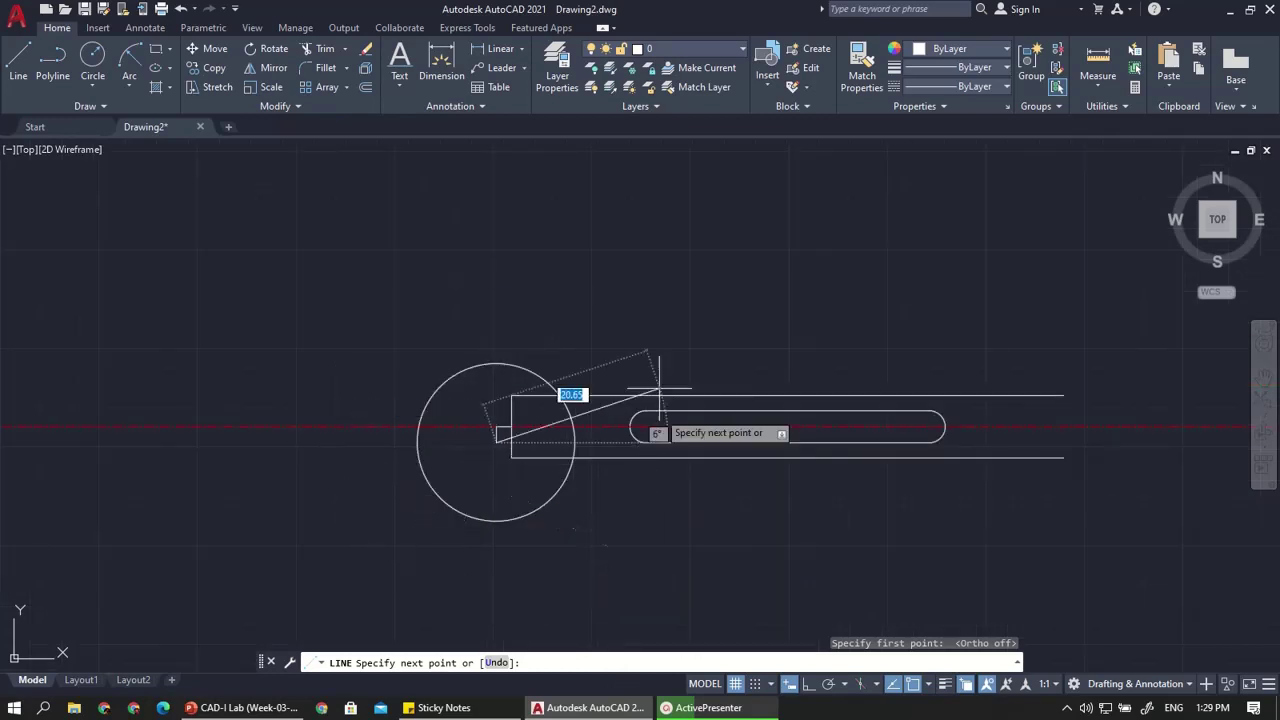
pyautogui.click(581, 264)
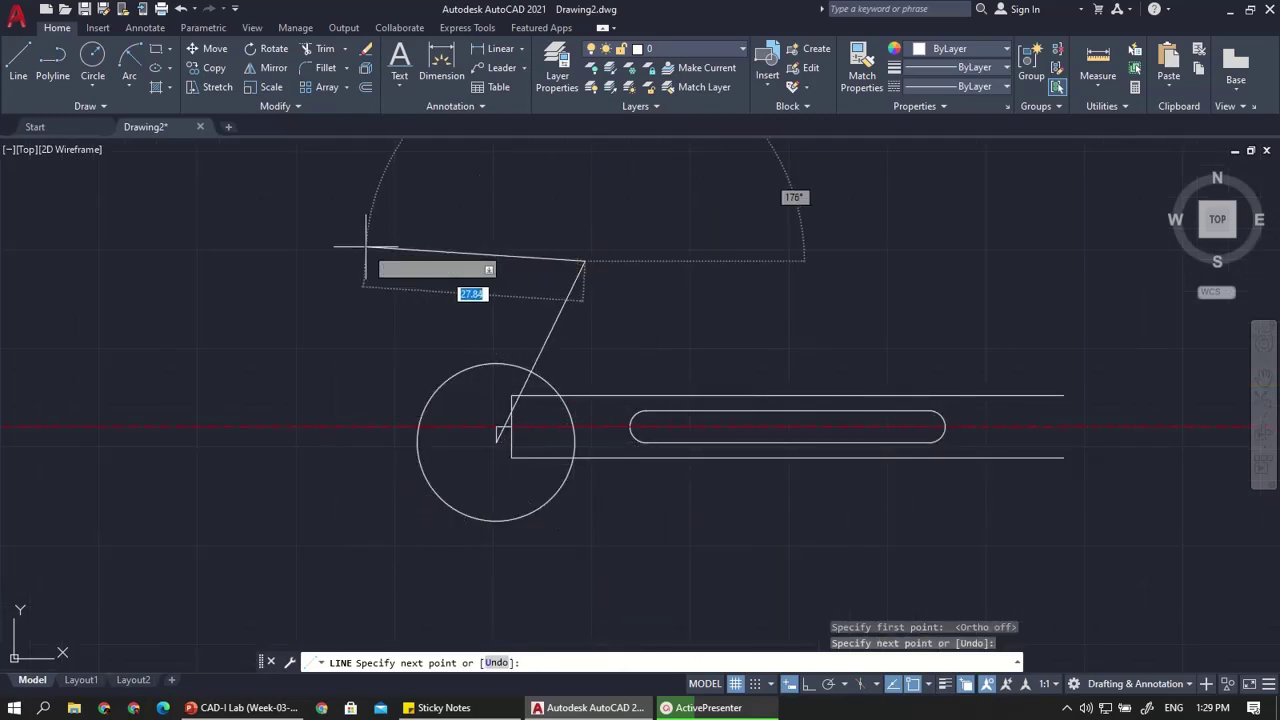
pyautogui.press('Escape')
pyautogui.hotkey('ctrl', 'z')
pyautogui.hotkey('ctrl', 'z')
pyautogui.hotkey('ctrl', 'z')
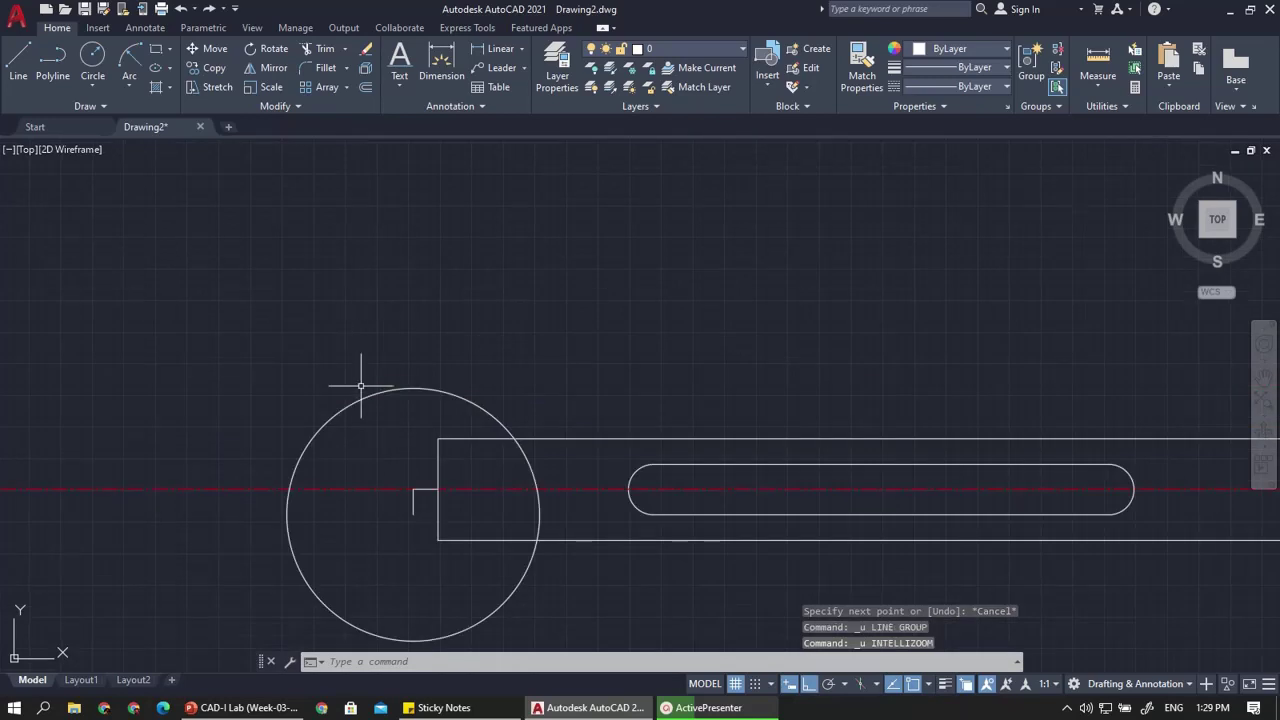
# With Ortho off, draw a line about 25.49 units long from the circle's centre down and to the left at an angle of 135°
pyautogui.click(18, 60)
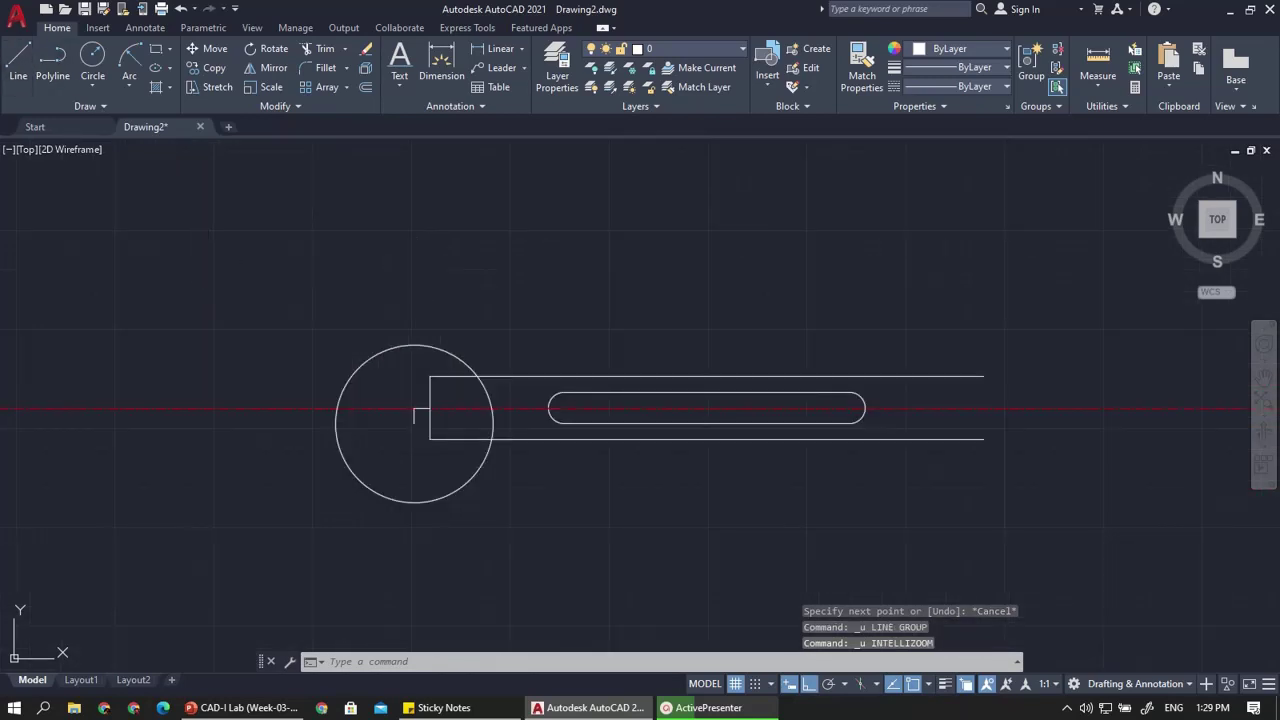
pyautogui.scroll(2, 280, 475)
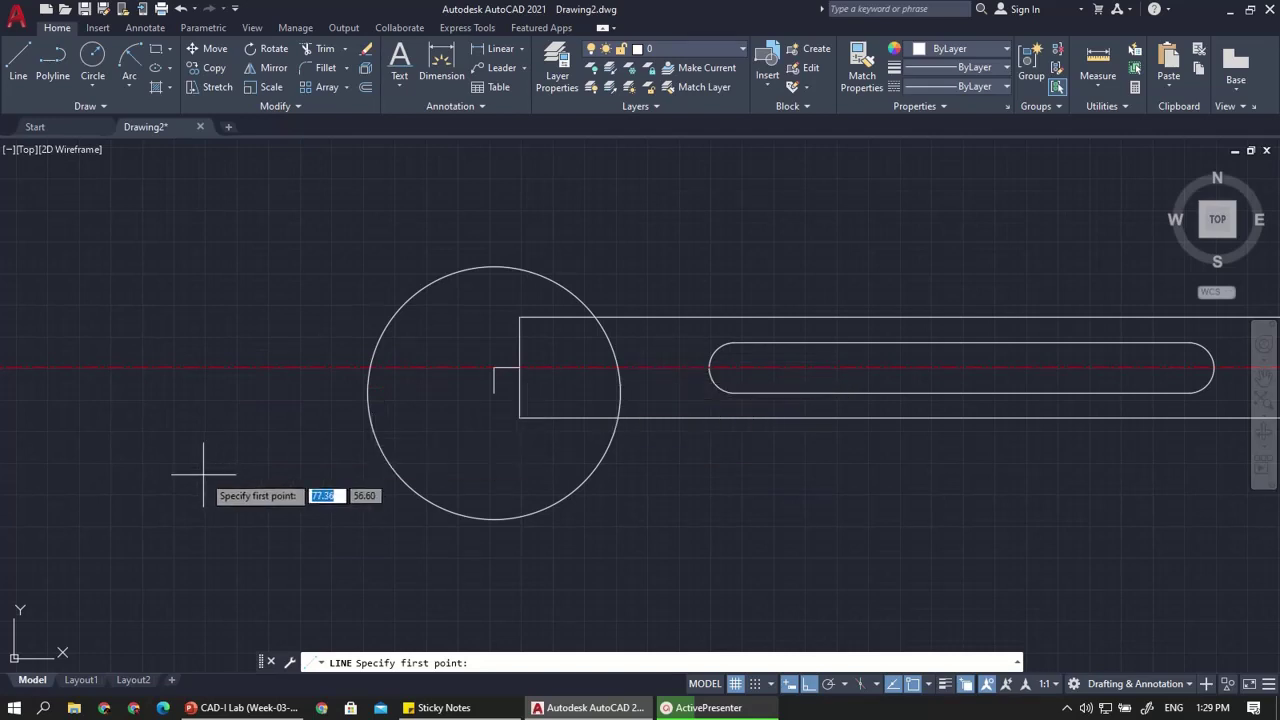
pyautogui.click(494, 393)
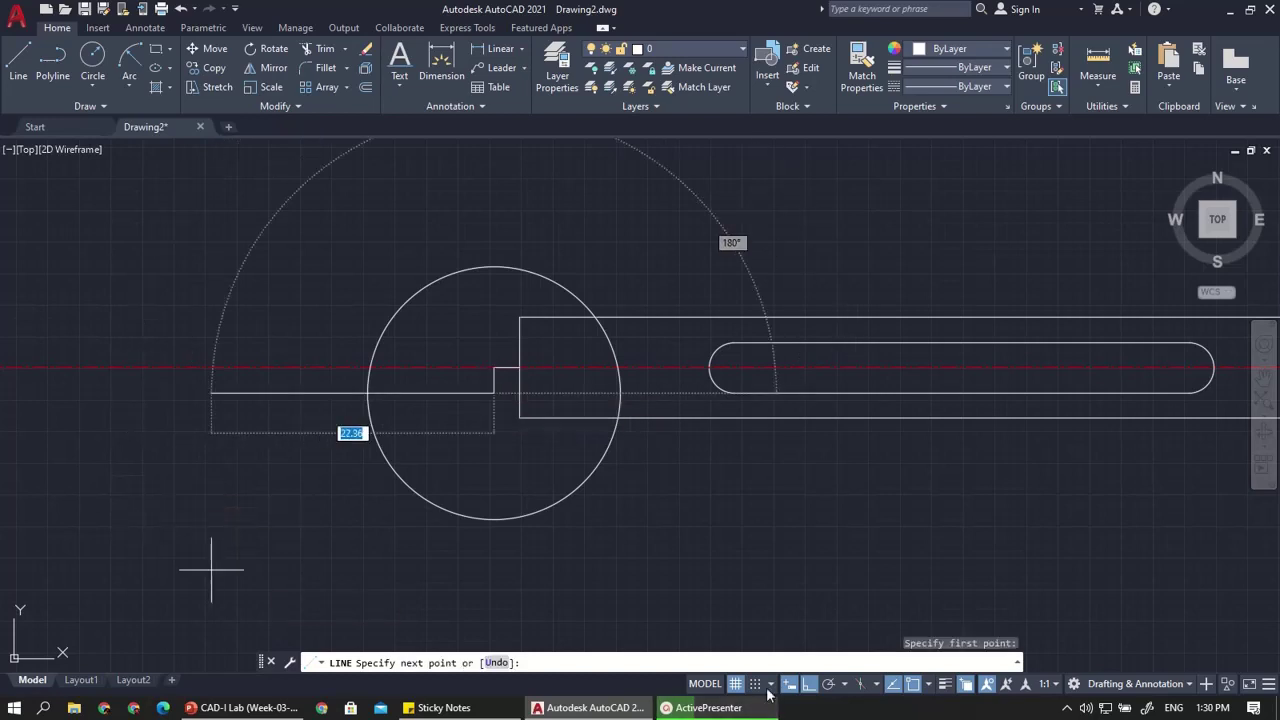
pyautogui.click(808, 685)
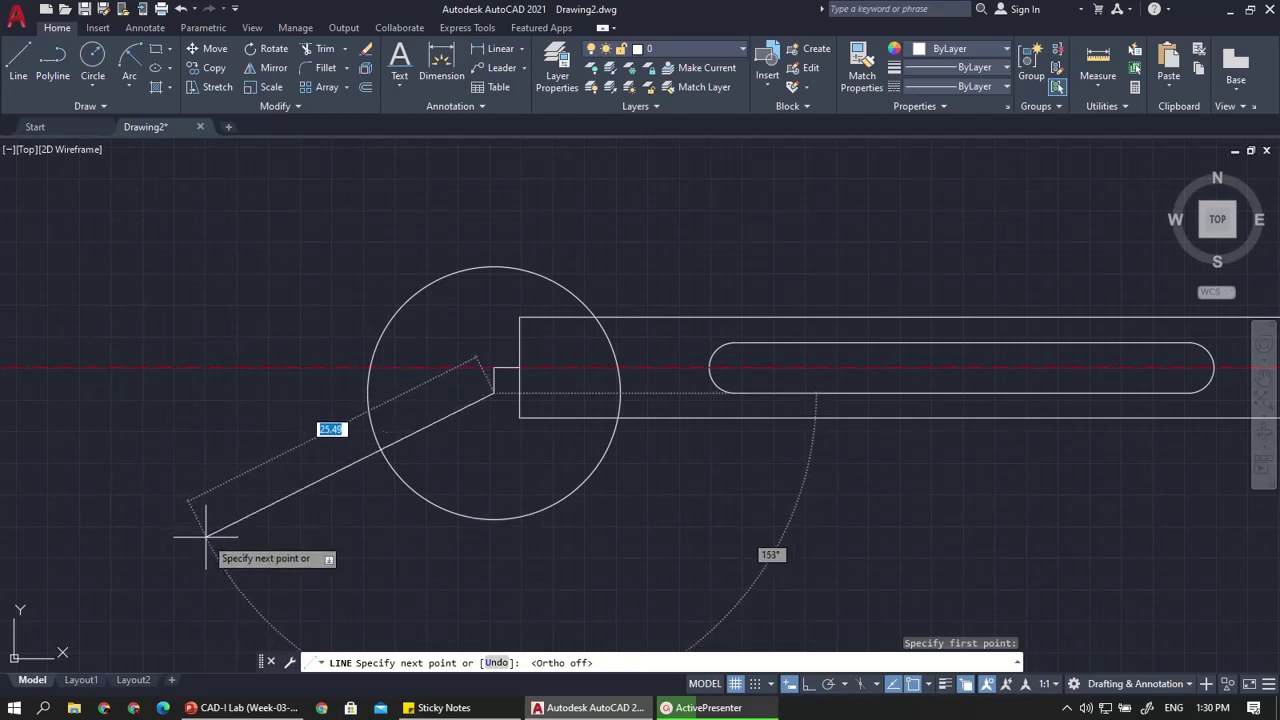
pyautogui.press('Tab')
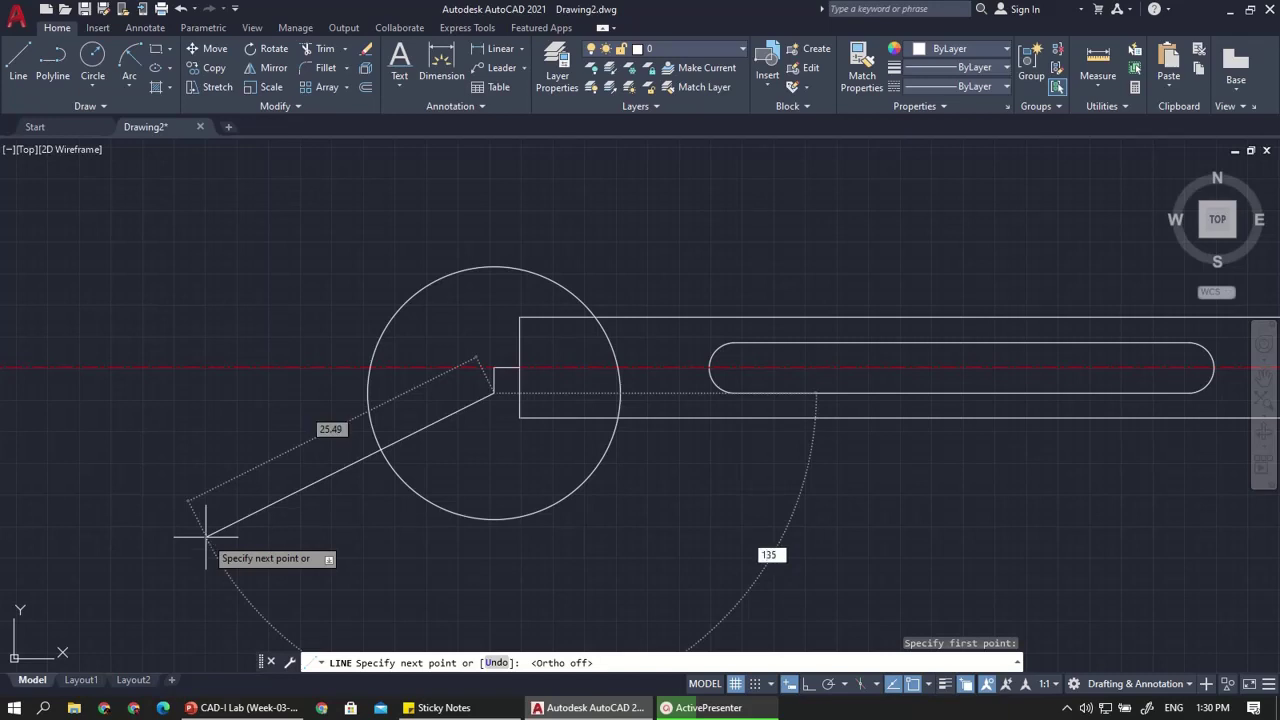
pyautogui.write('135')
pyautogui.press('Tab')
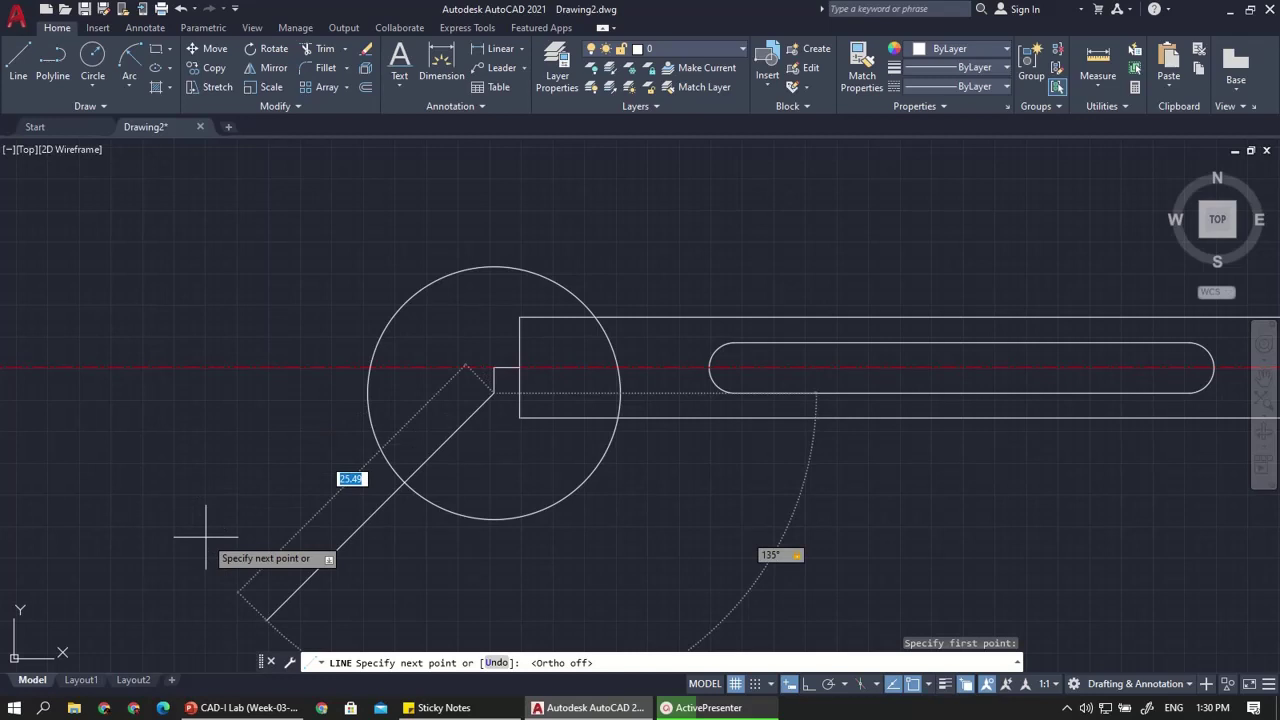
pyautogui.press('Return')
pyautogui.press('Escape')
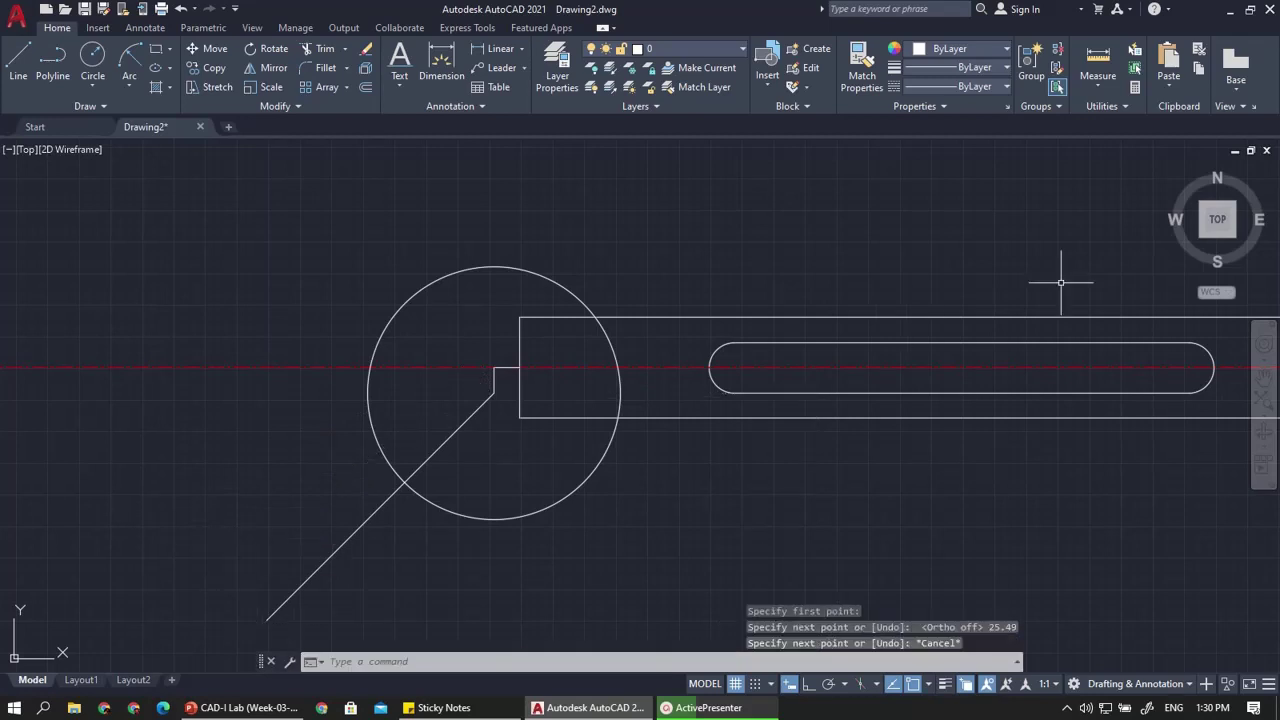
# Try to measure the angle between the inclined jaw line and the red horizontal centreline
pyautogui.click(1100, 88)
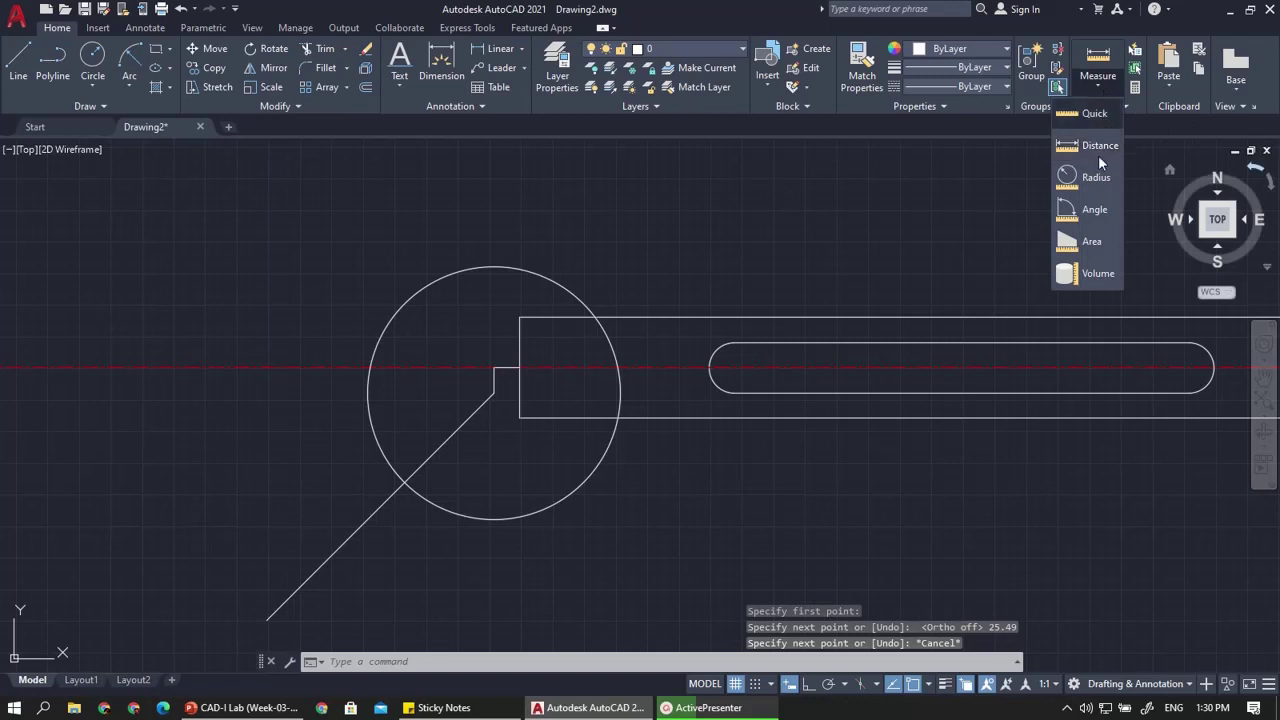
pyautogui.click(1092, 207)
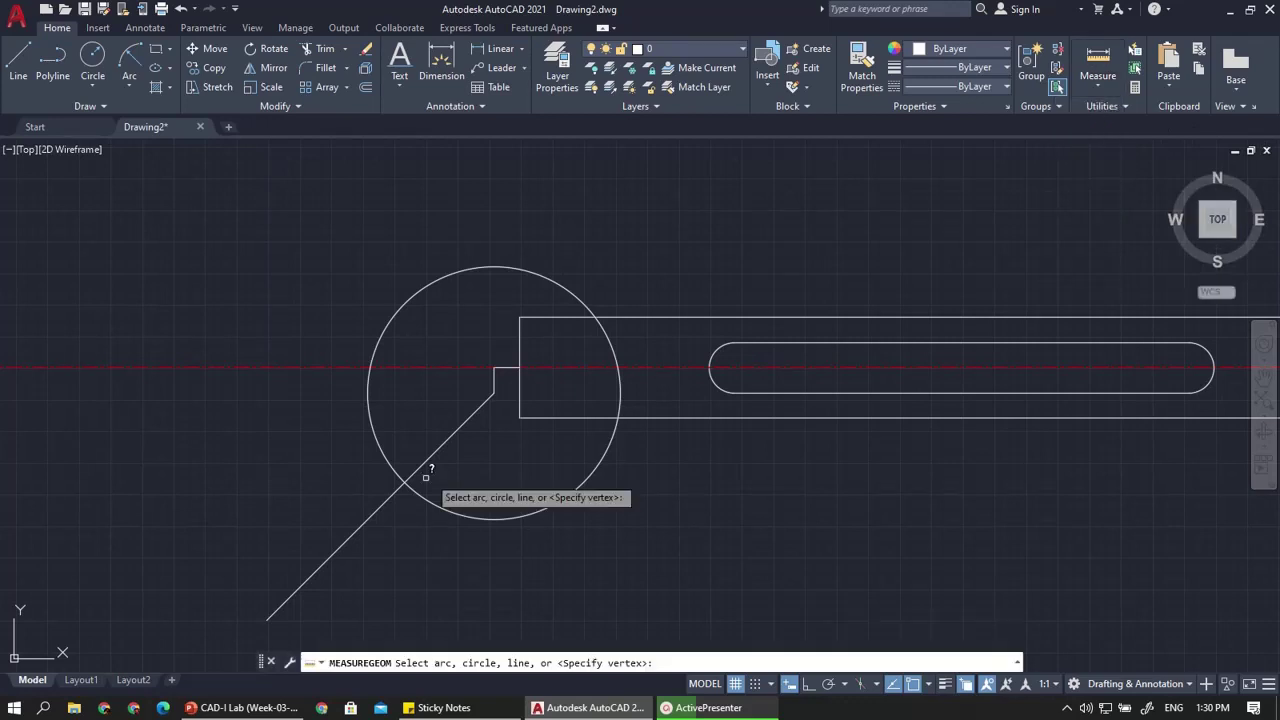
pyautogui.click(346, 543)
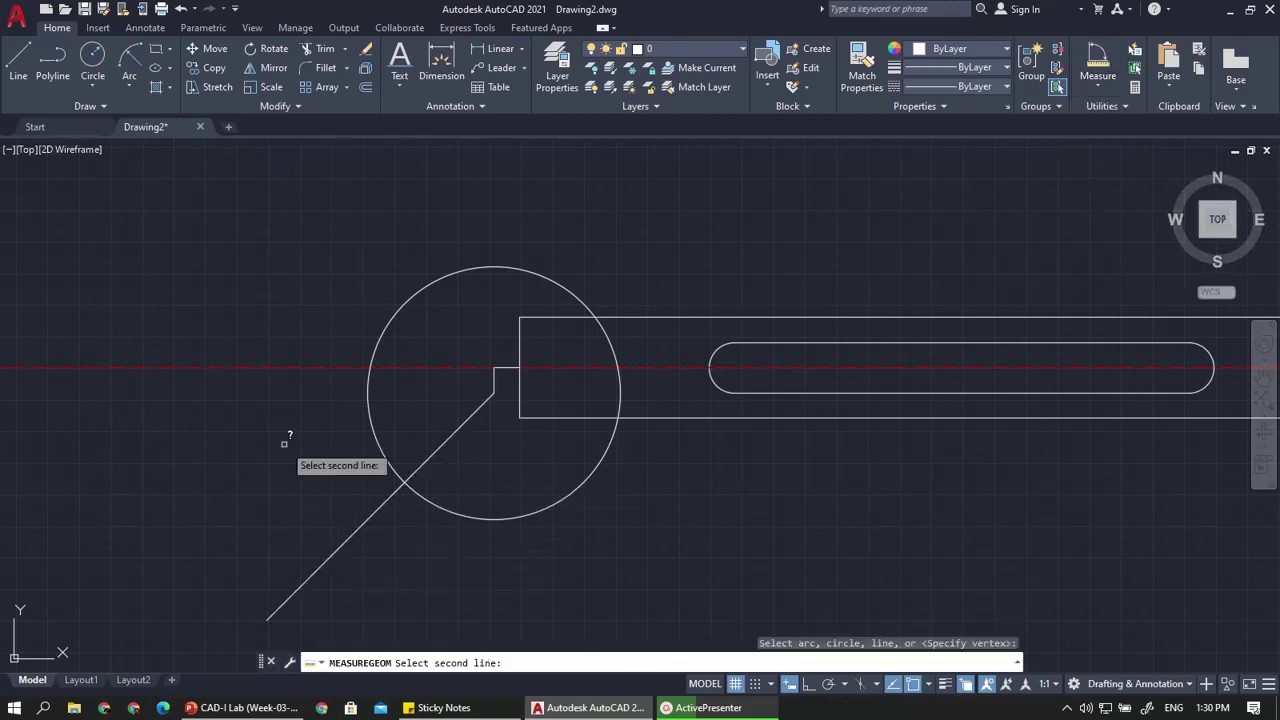
pyautogui.click(249, 366)
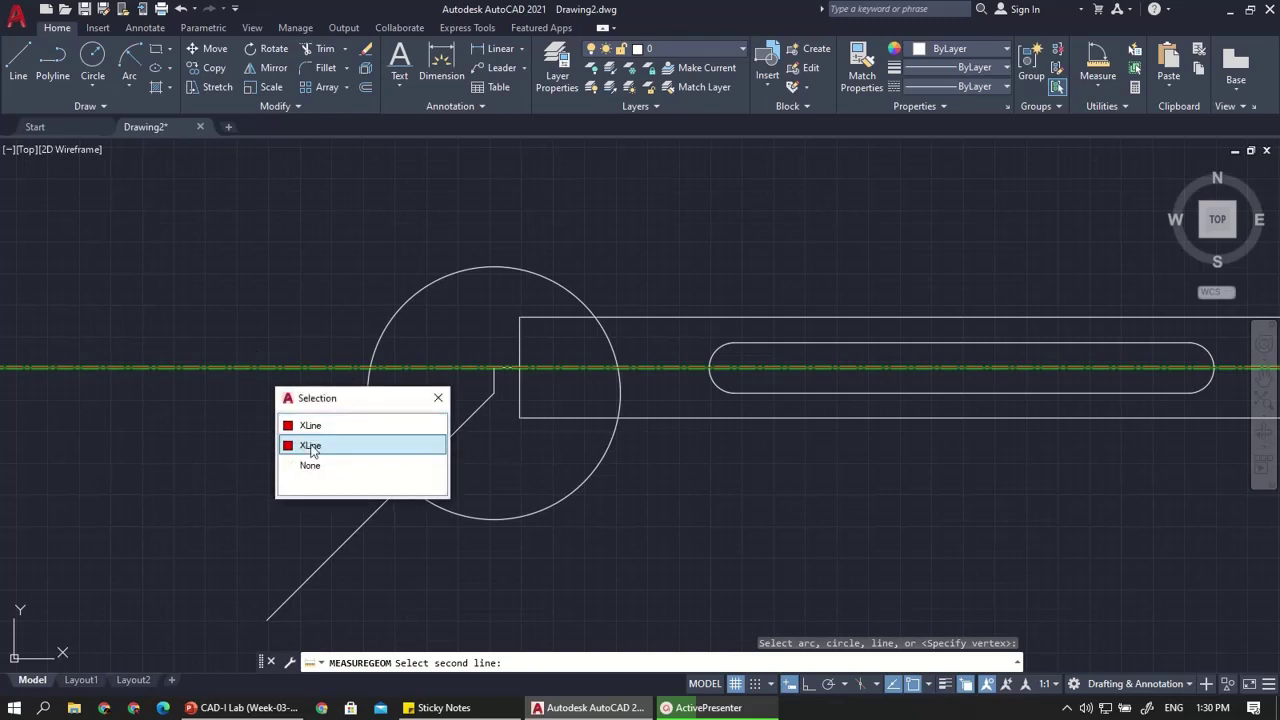
pyautogui.click(296, 467)
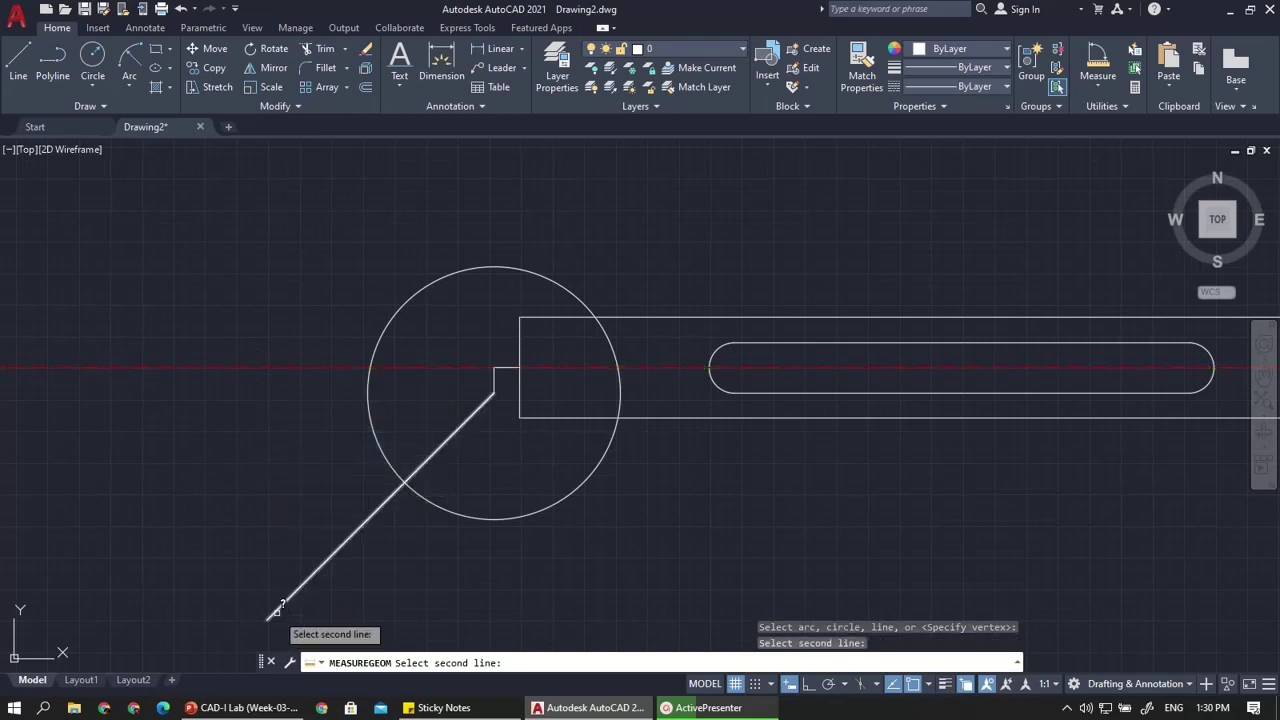
pyautogui.click(191, 365)
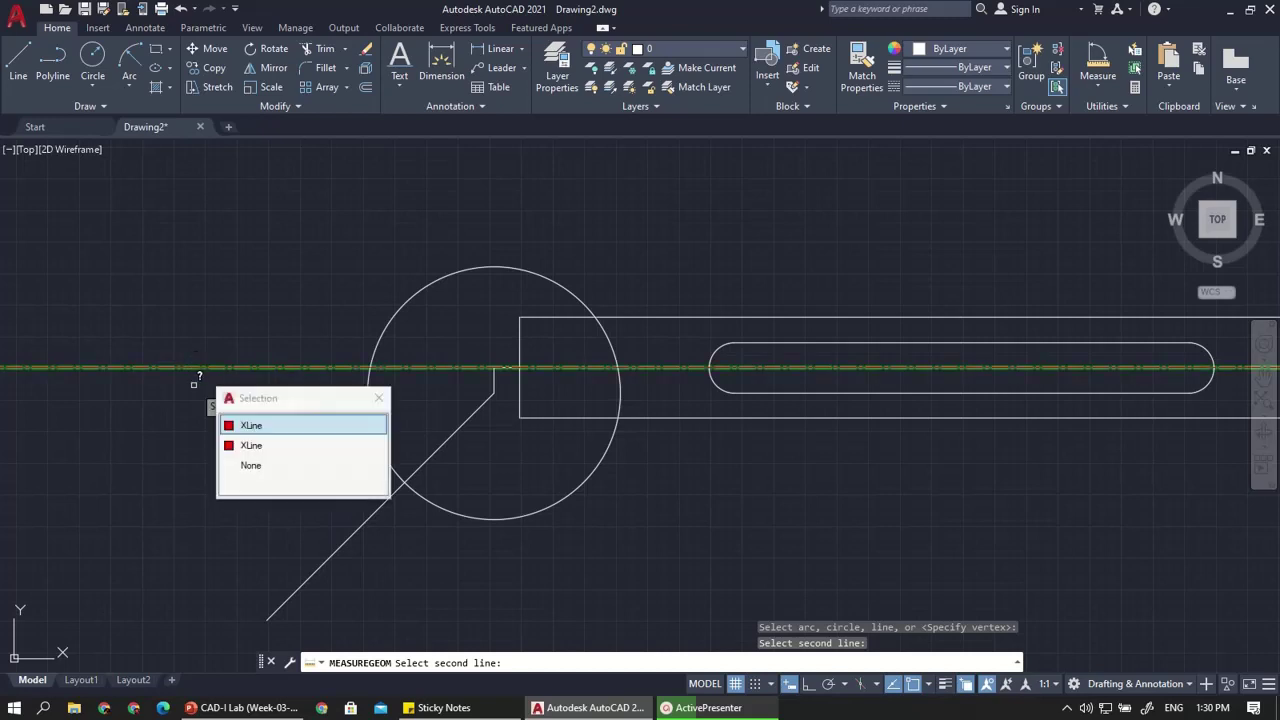
pyautogui.click(261, 442)
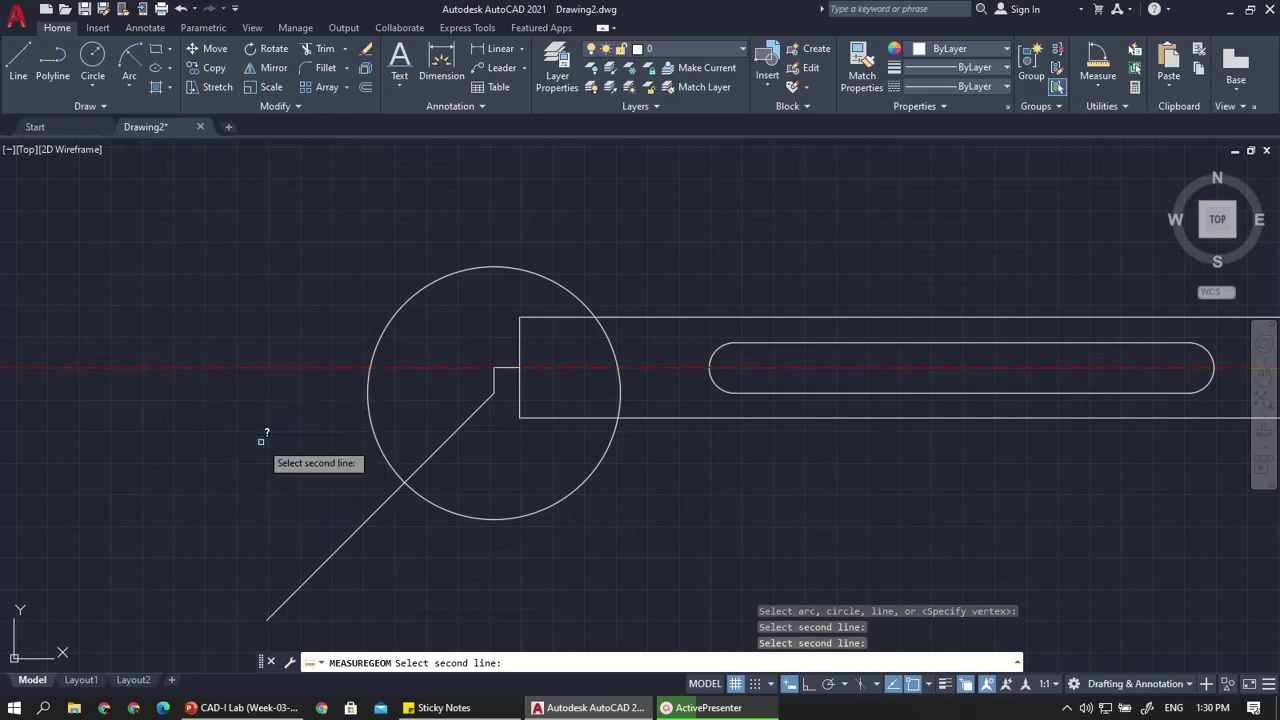
pyautogui.click(455, 428)
pyautogui.press('Escape')
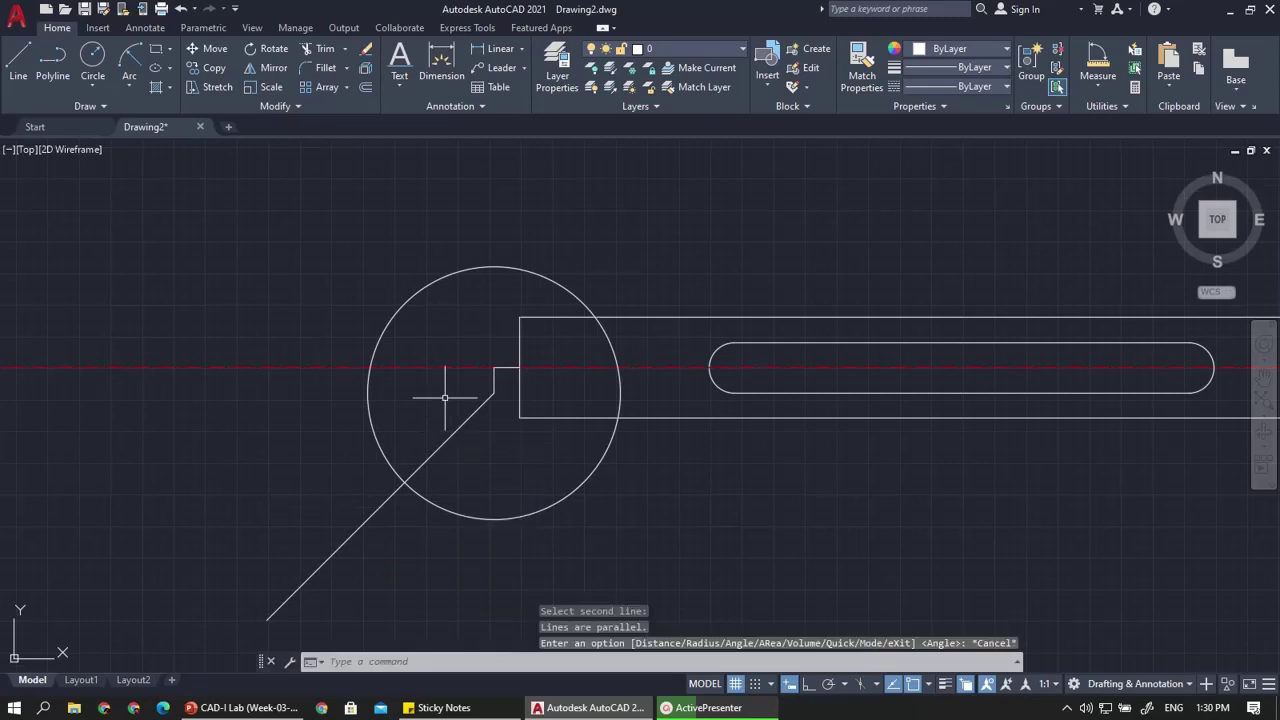
pyautogui.scroll(2, 488, 377)
pyautogui.scroll(2, 490, 380)
pyautogui.scroll(-6, 503, 408)
pyautogui.scroll(14, 504, 411)
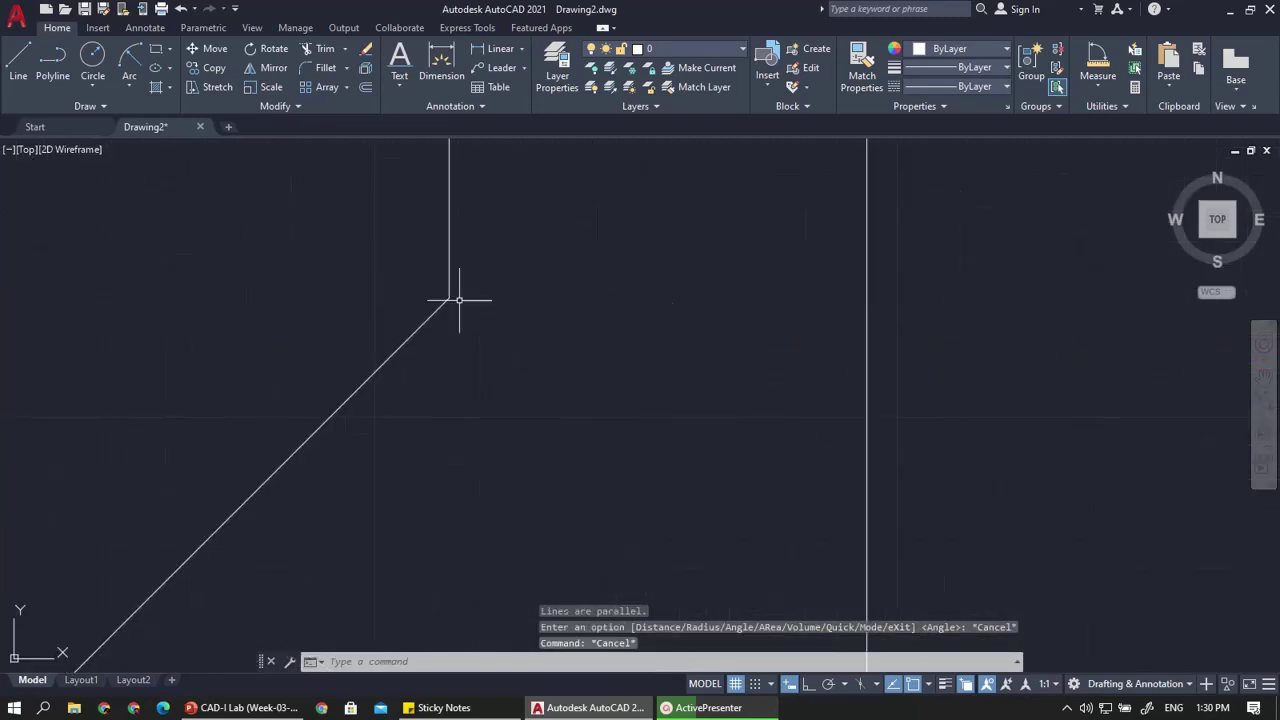
# Check where the left jaw opening's angled centreline starts on the PowerPoint wrench slide, and return to AutoCAD
pyautogui.scroll(-10, 506, 315)
pyautogui.scroll(2, 505, 315)
pyautogui.scroll(-6, 508, 294)
pyautogui.scroll(6, 443, 414)
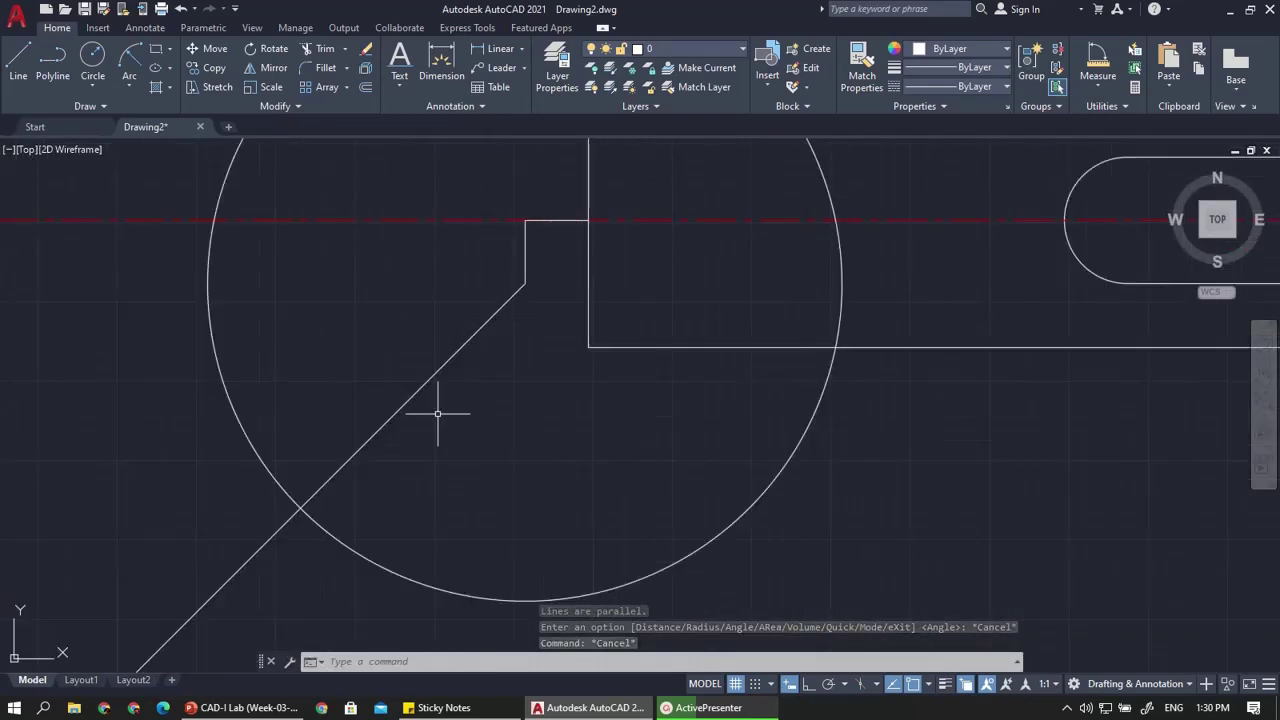
pyautogui.click(191, 706)
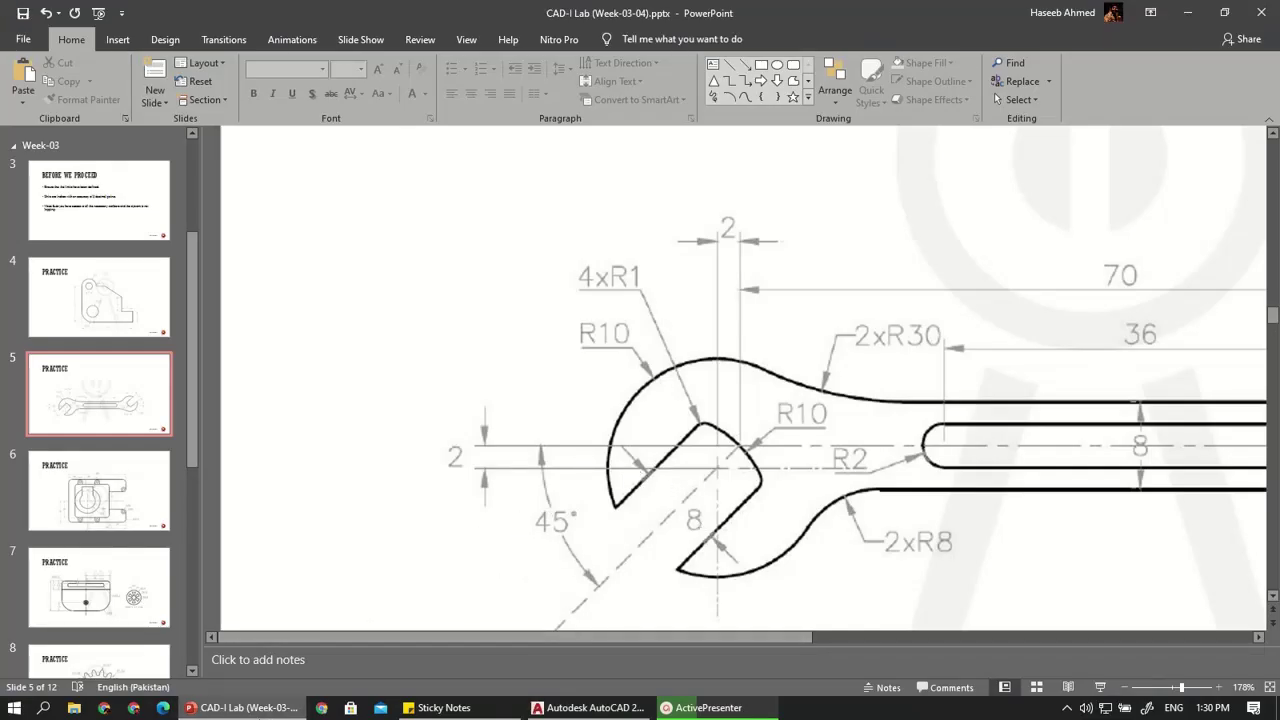
pyautogui.click(242, 707)
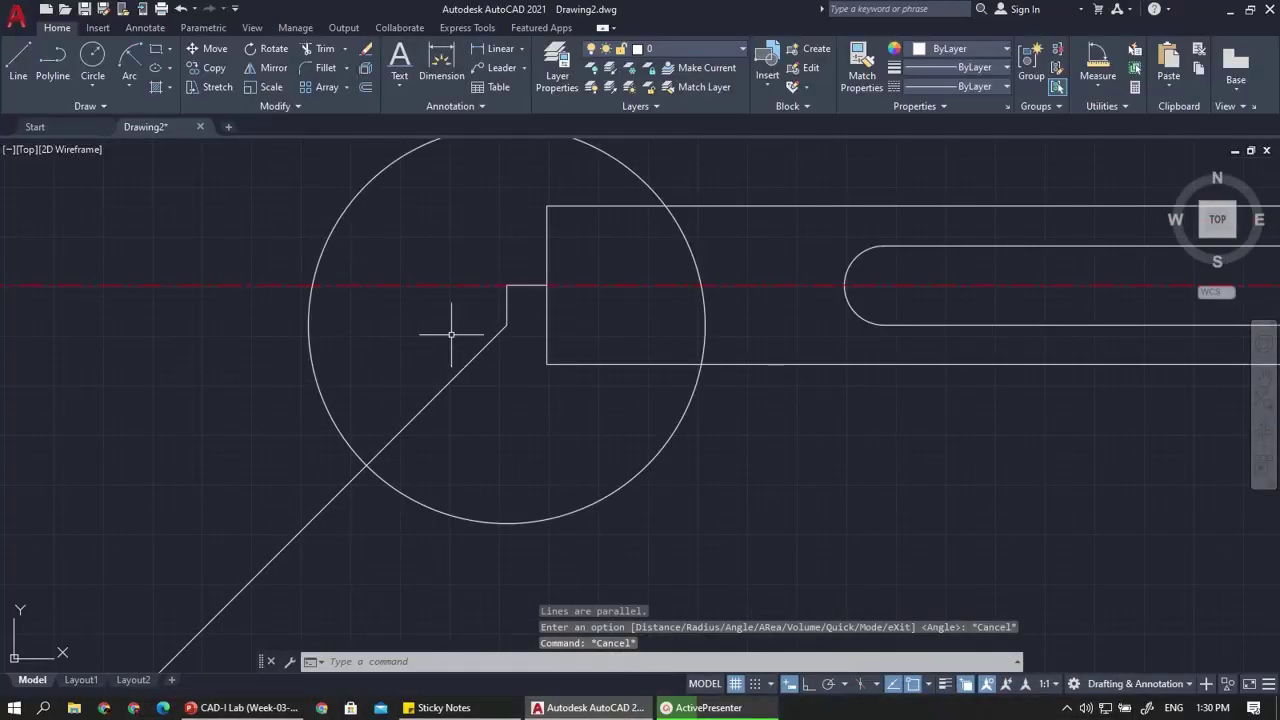
# Stretch the inclined line's upper end to the point where the handle's left edge meets the red horizontal centreline
pyautogui.click(501, 391)
pyautogui.click(427, 352)
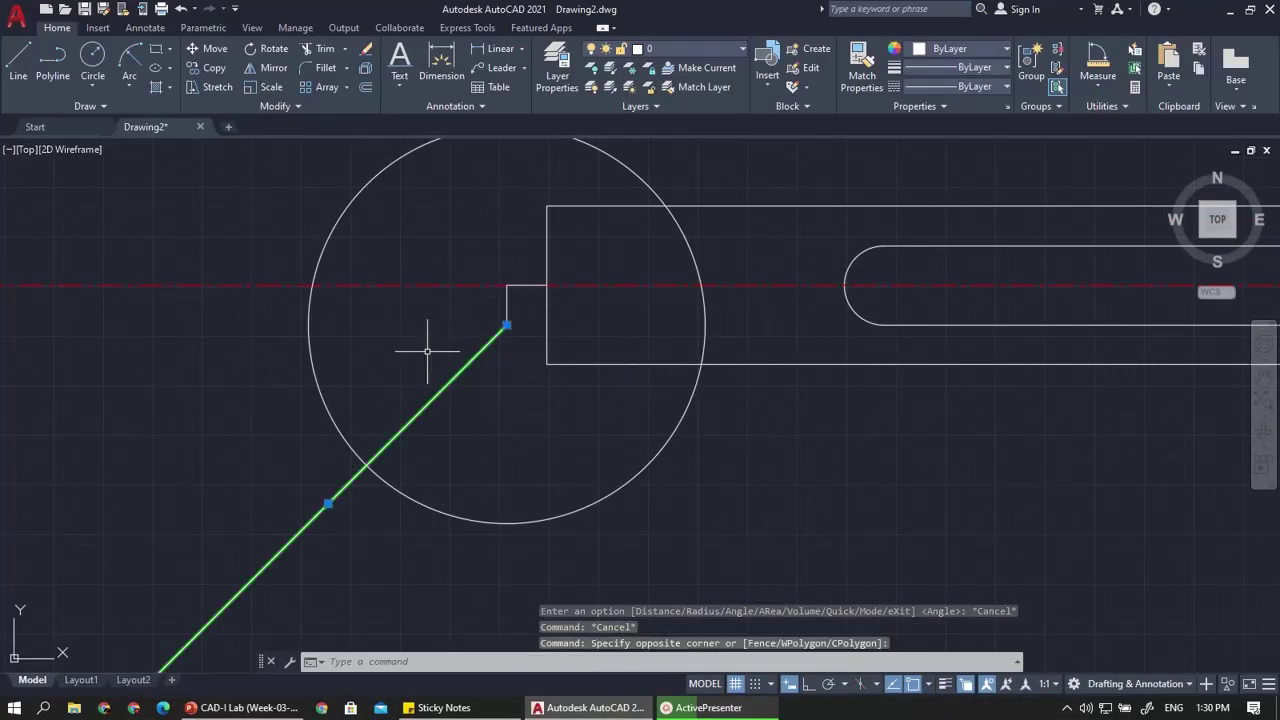
pyautogui.click(507, 325)
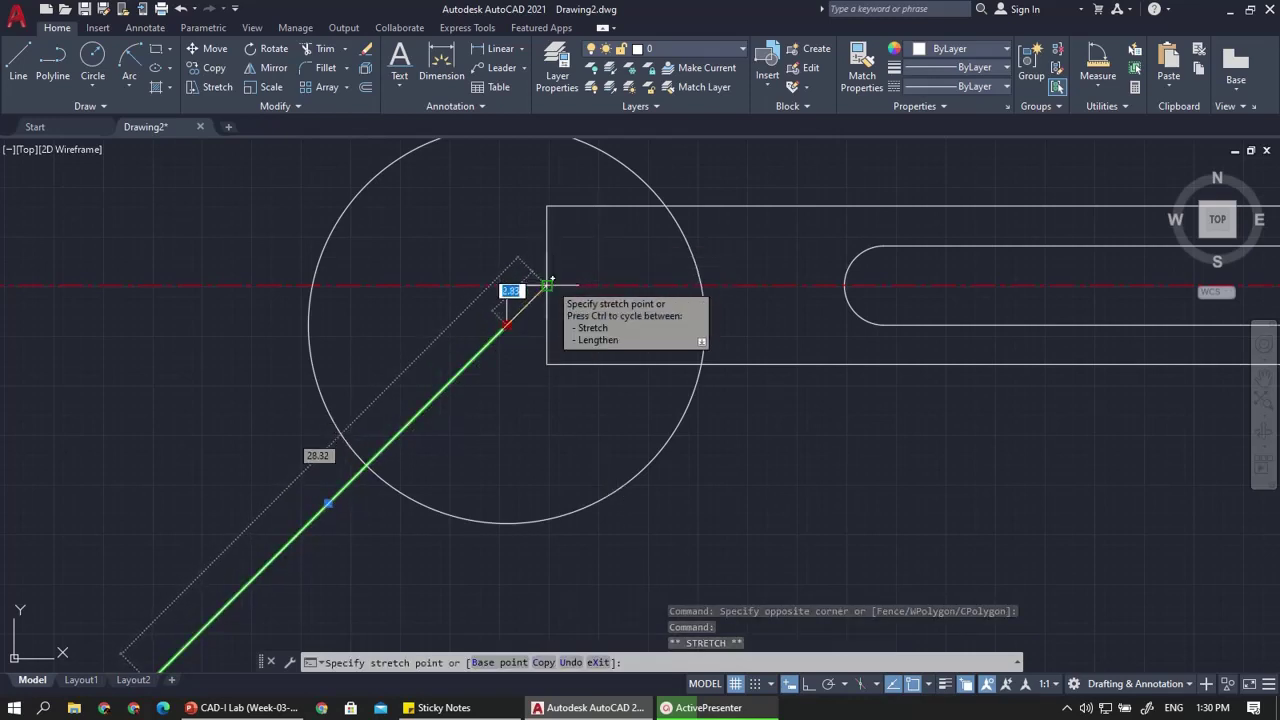
pyautogui.click(547, 286)
pyautogui.press('Escape')
pyautogui.scroll(2, 508, 288)
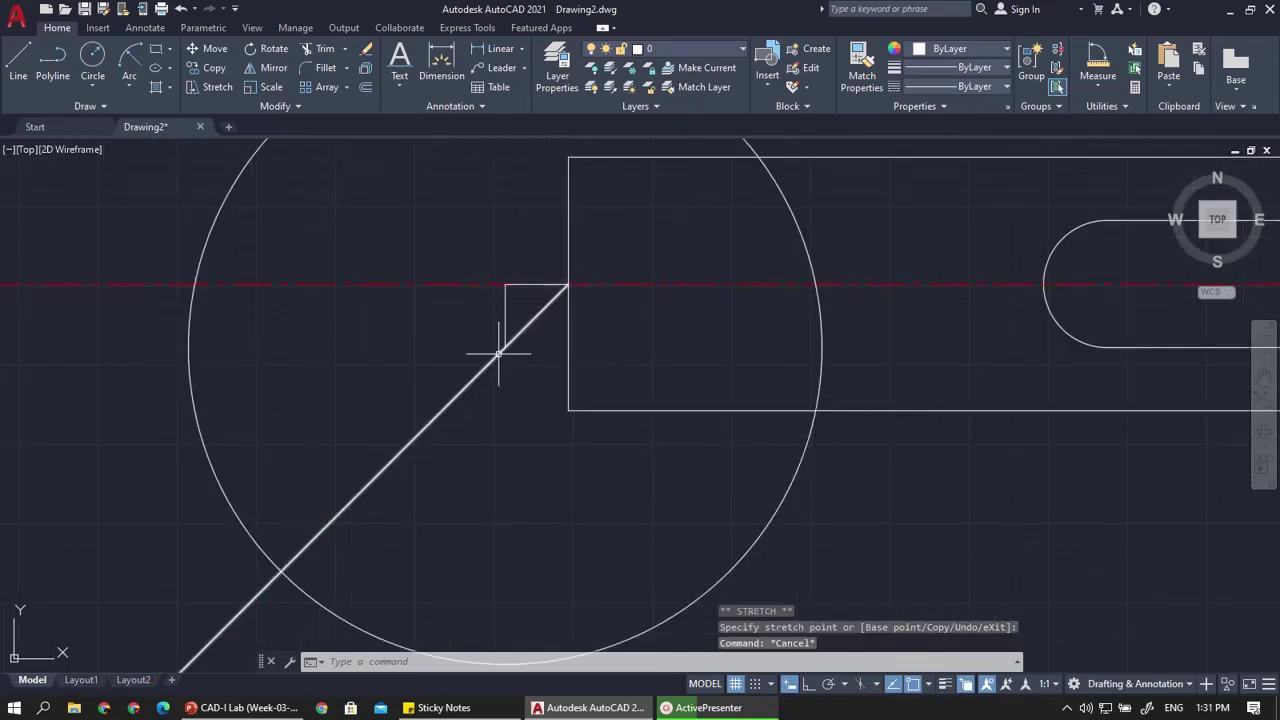
pyautogui.scroll(-2, 498, 353)
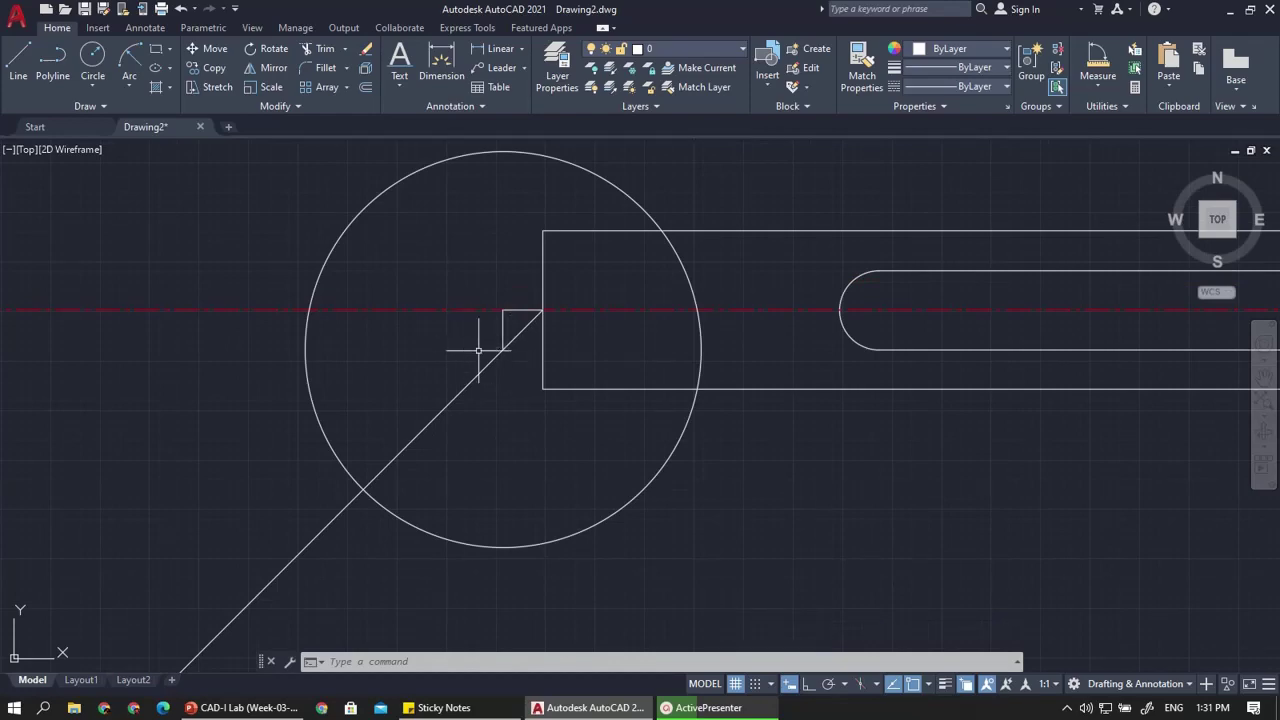
# Check the jaw opening on the PowerPoint slide and, back in AutoCAD, measure the angle between the inclined line and the short horizontal line
pyautogui.click(242, 710)
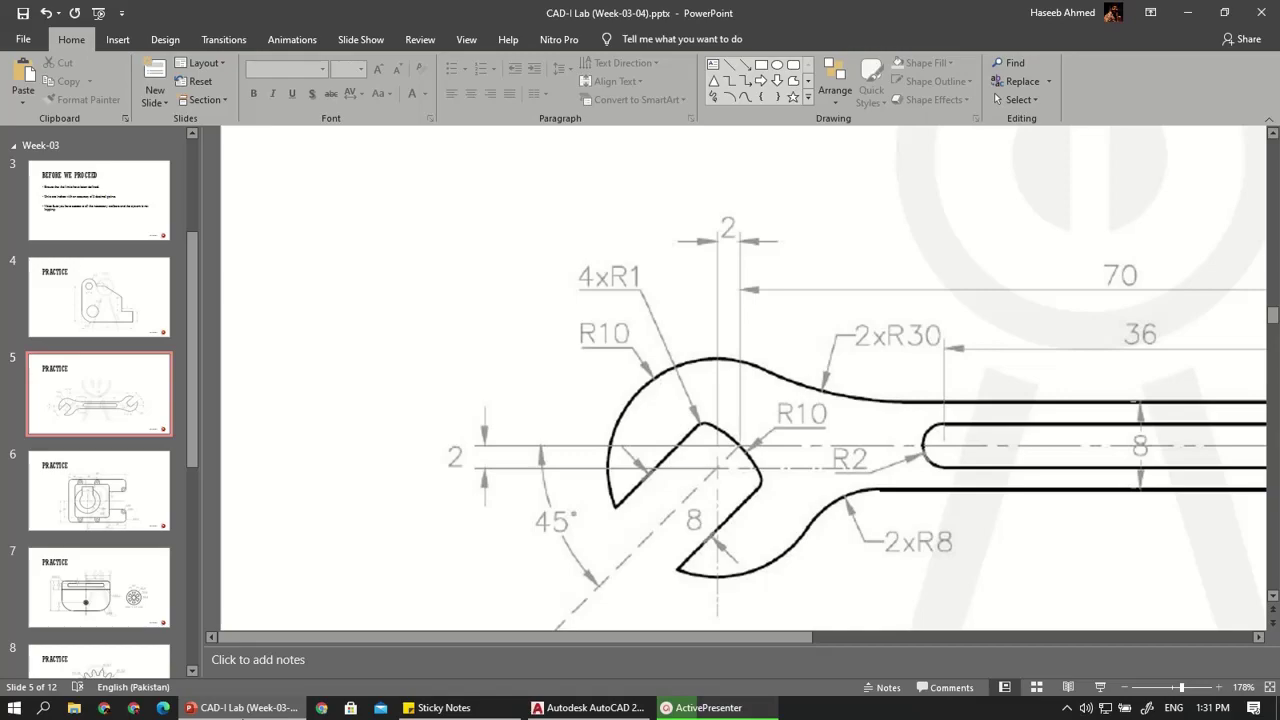
pyautogui.click(242, 710)
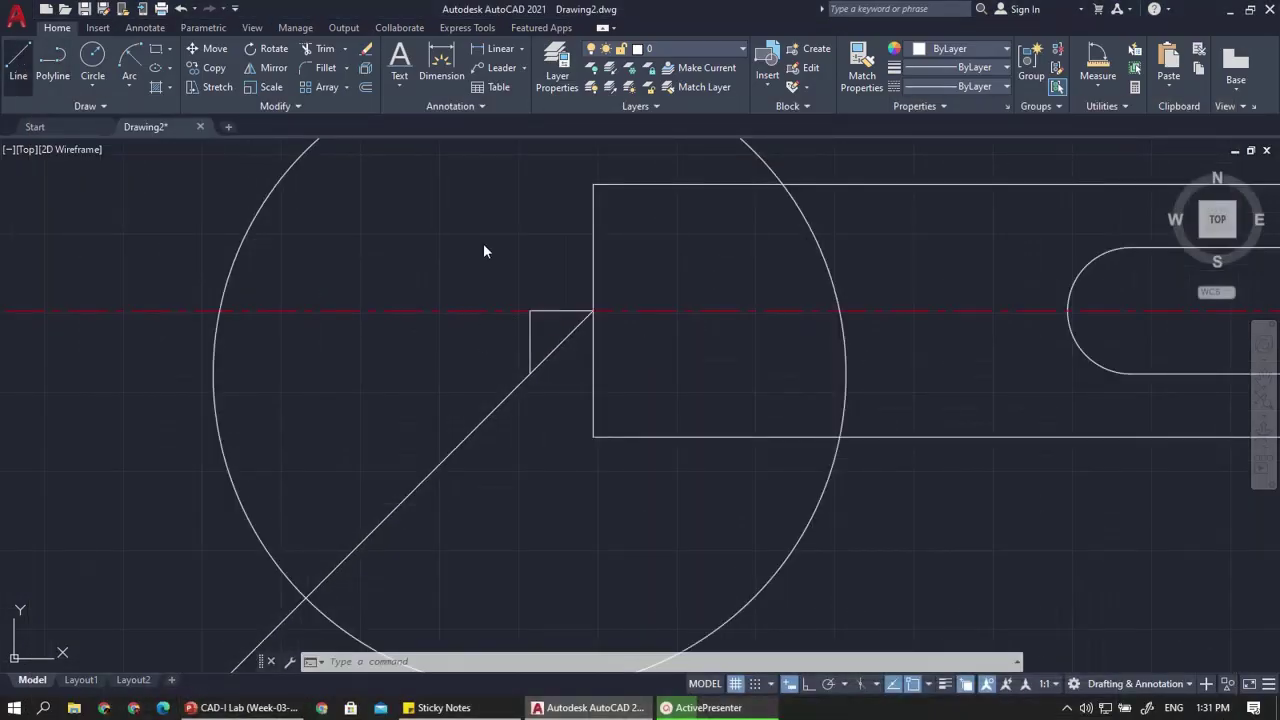
pyautogui.press('Escape')
pyautogui.scroll(4, 600, 317)
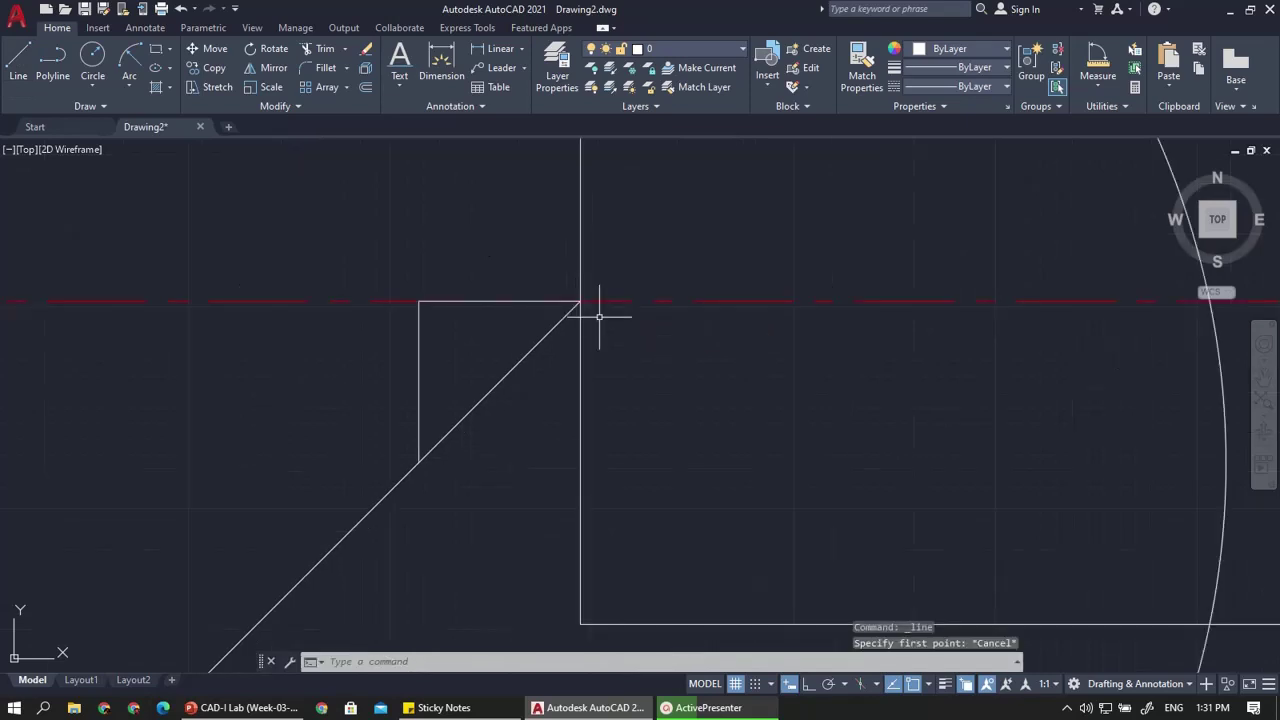
pyautogui.click(1103, 81)
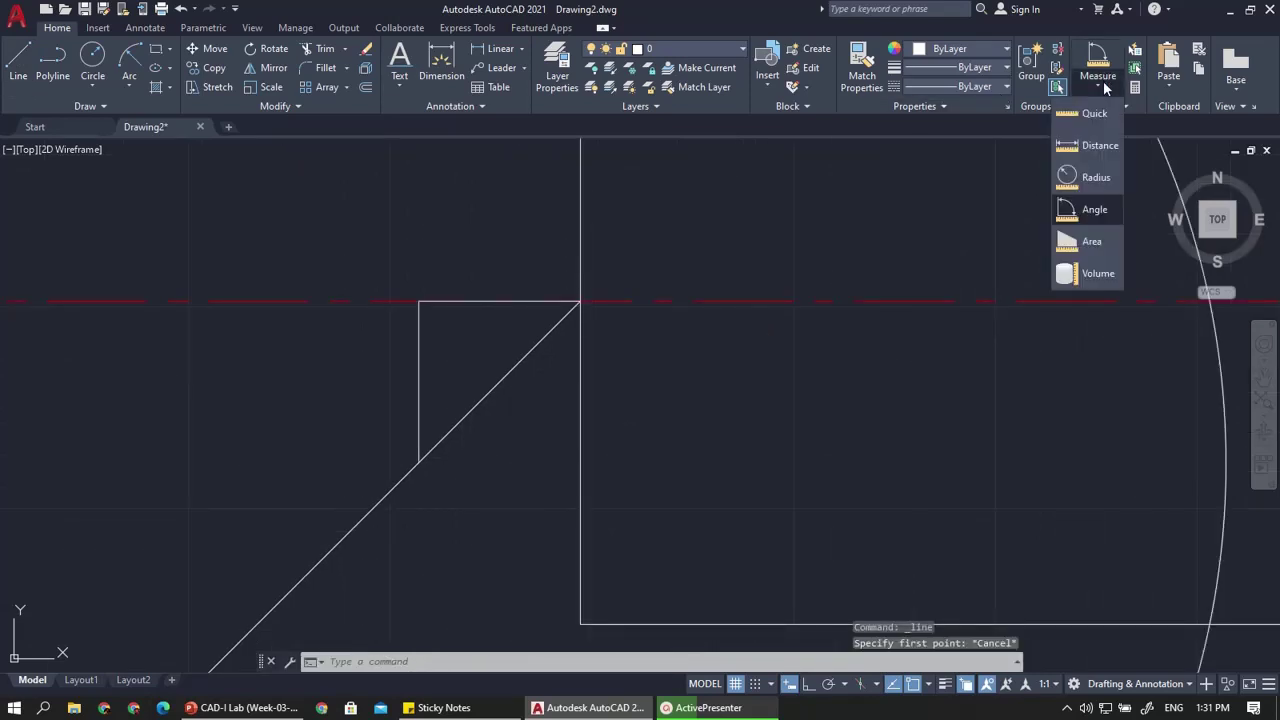
pyautogui.click(1098, 212)
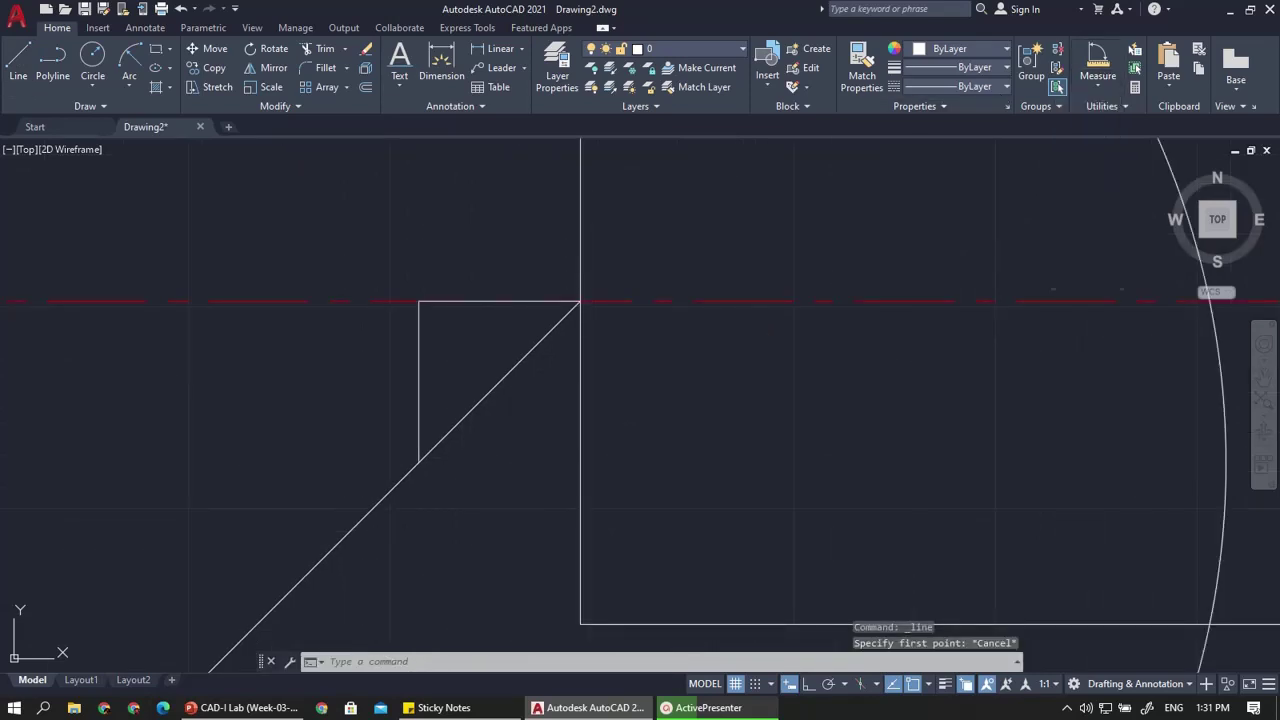
pyautogui.click(523, 356)
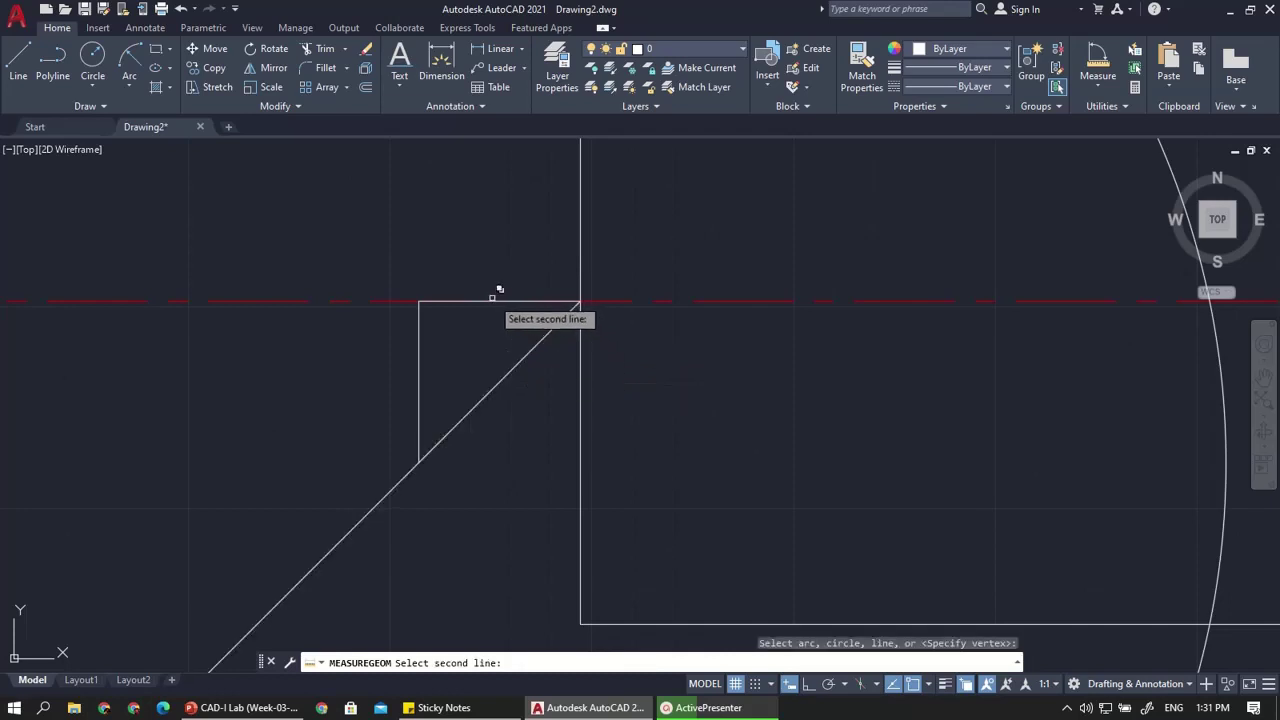
pyautogui.click(498, 300)
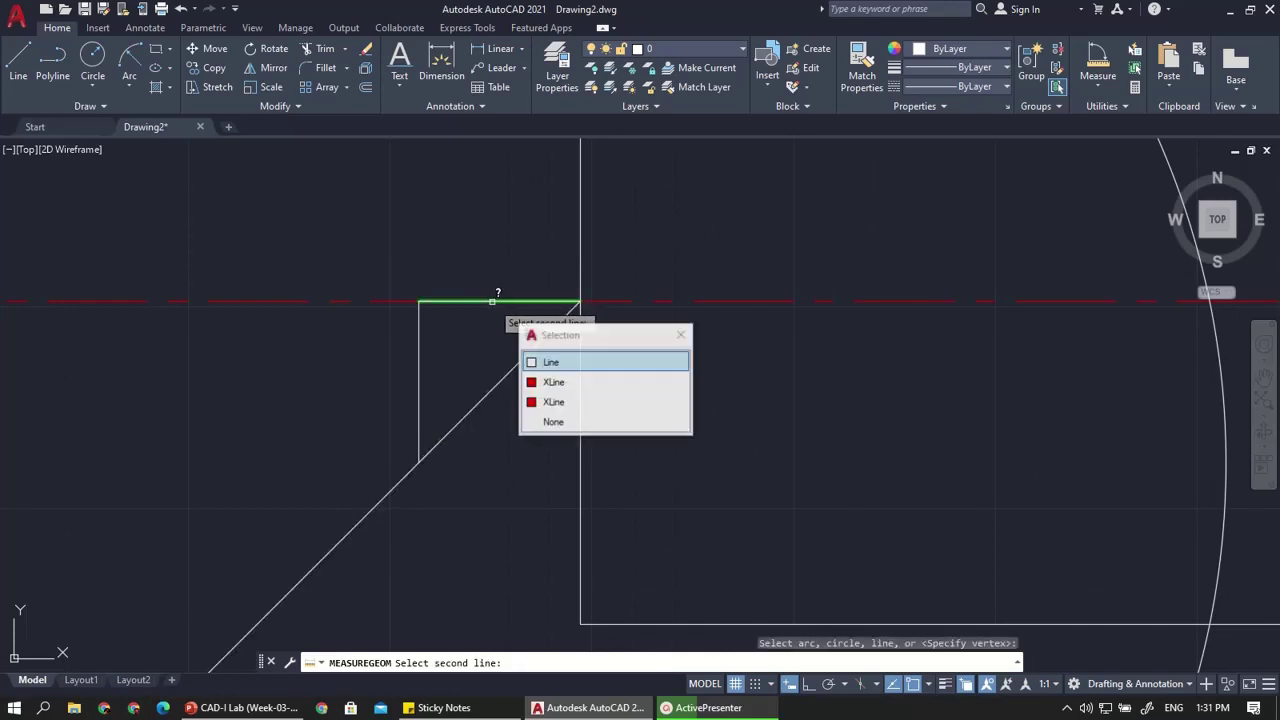
pyautogui.click(550, 364)
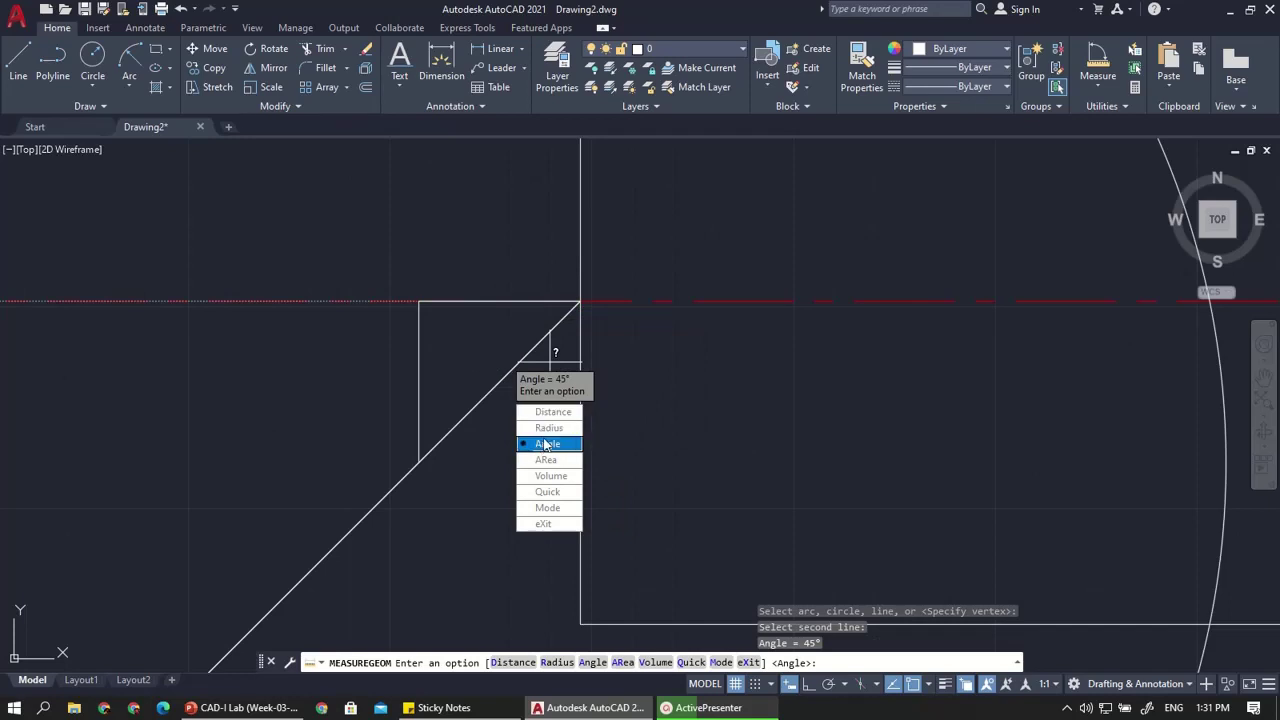
pyautogui.click(546, 448)
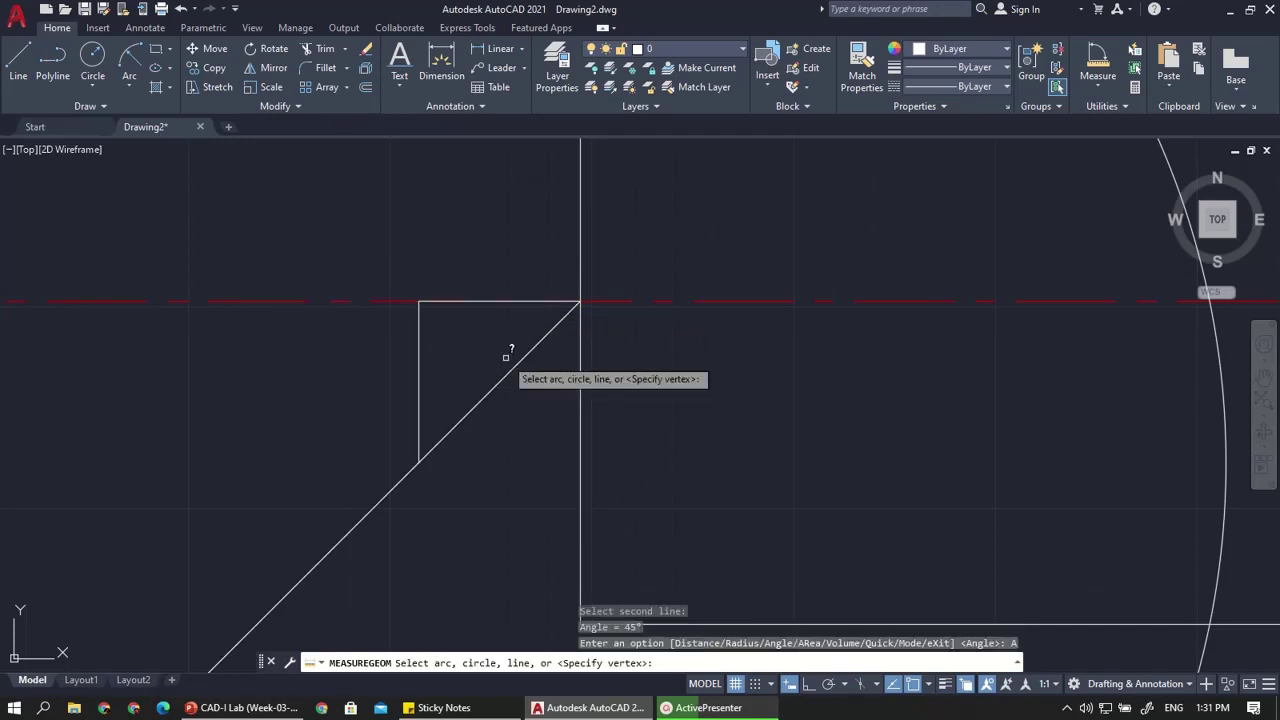
pyautogui.press('Escape')
# Delete the short vertical and horizontal 2-unit construction lines beside the handle's left edge
pyautogui.scroll(-3, 523, 349)
pyautogui.scroll(2, 518, 345)
pyautogui.click(510, 345)
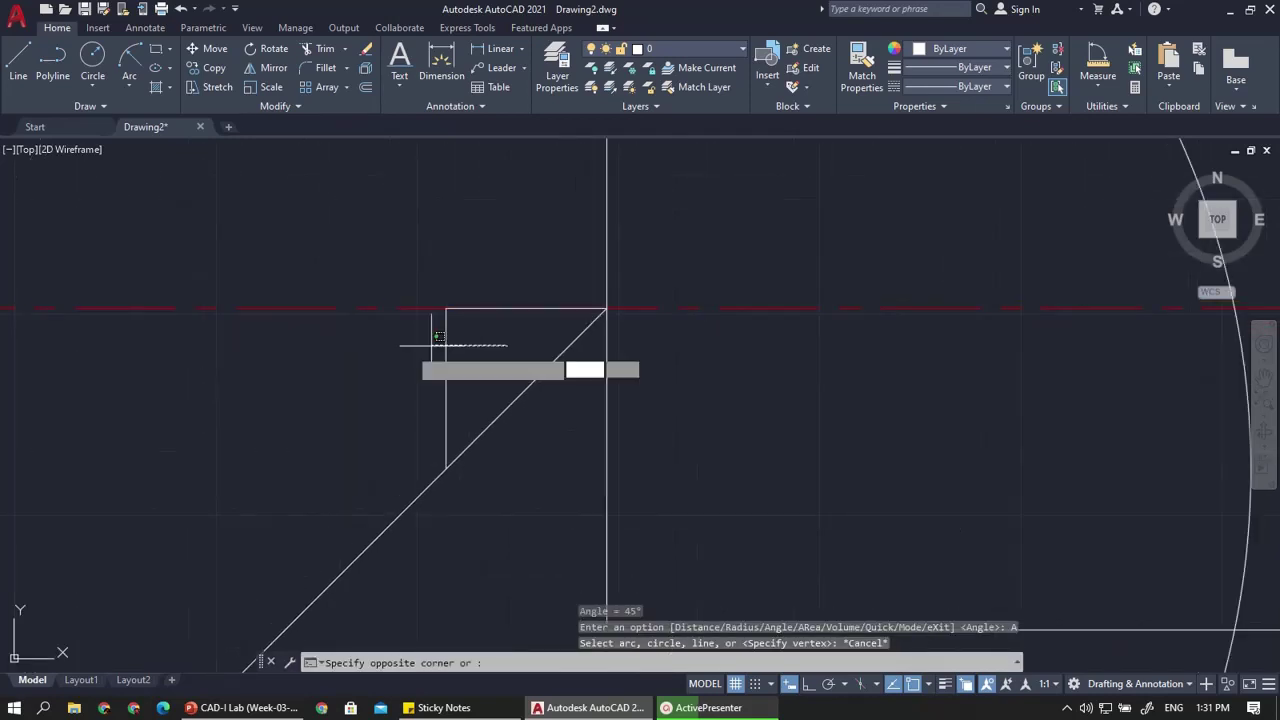
pyautogui.click(395, 351)
pyautogui.press('Delete')
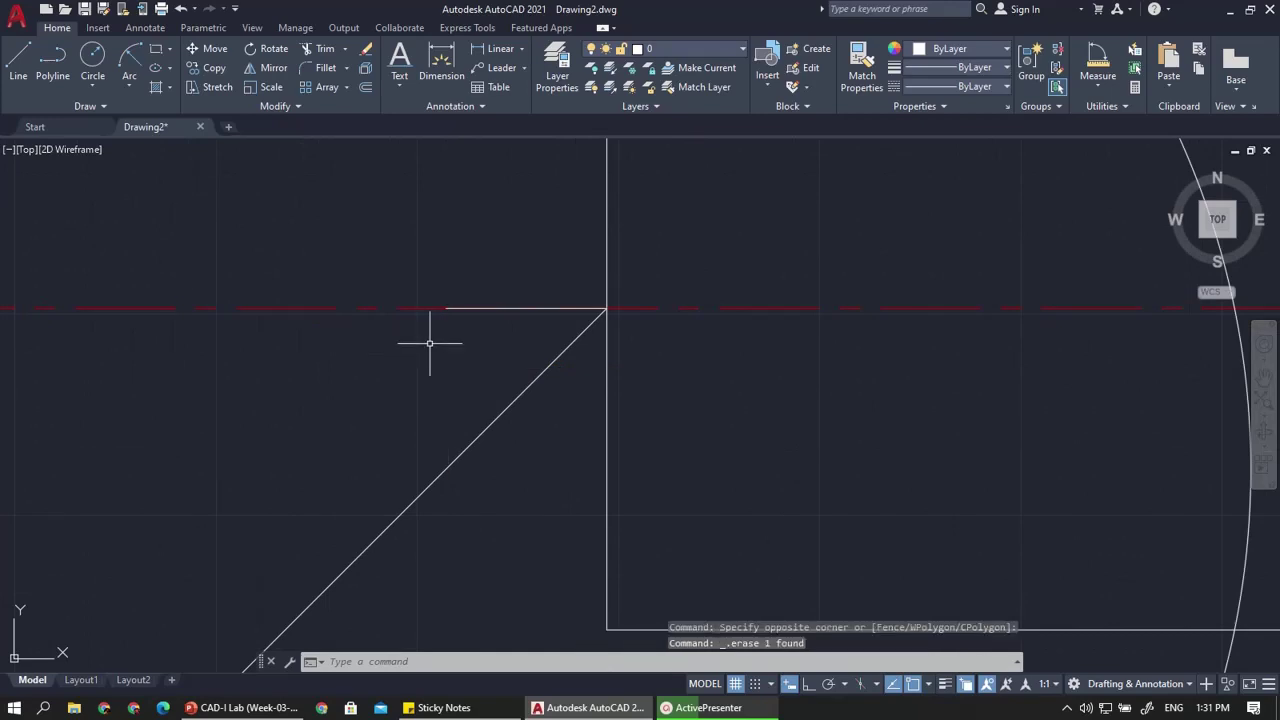
pyautogui.click(452, 309)
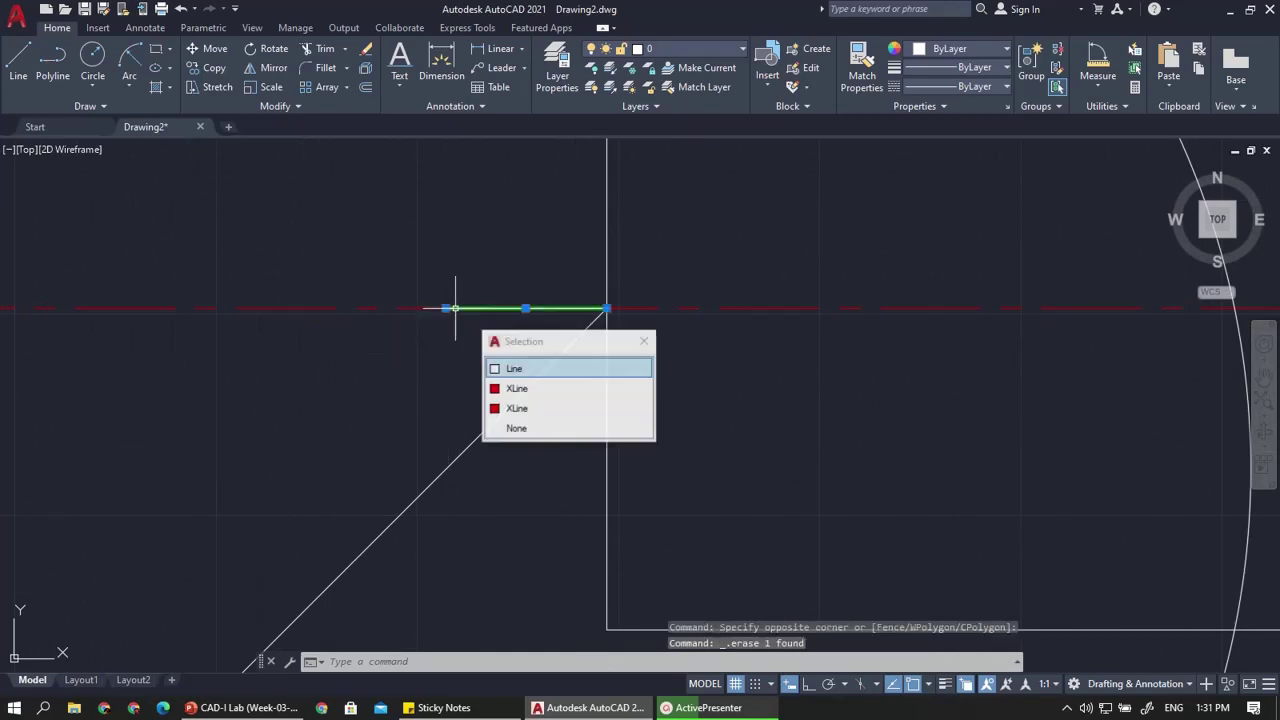
pyautogui.click(494, 372)
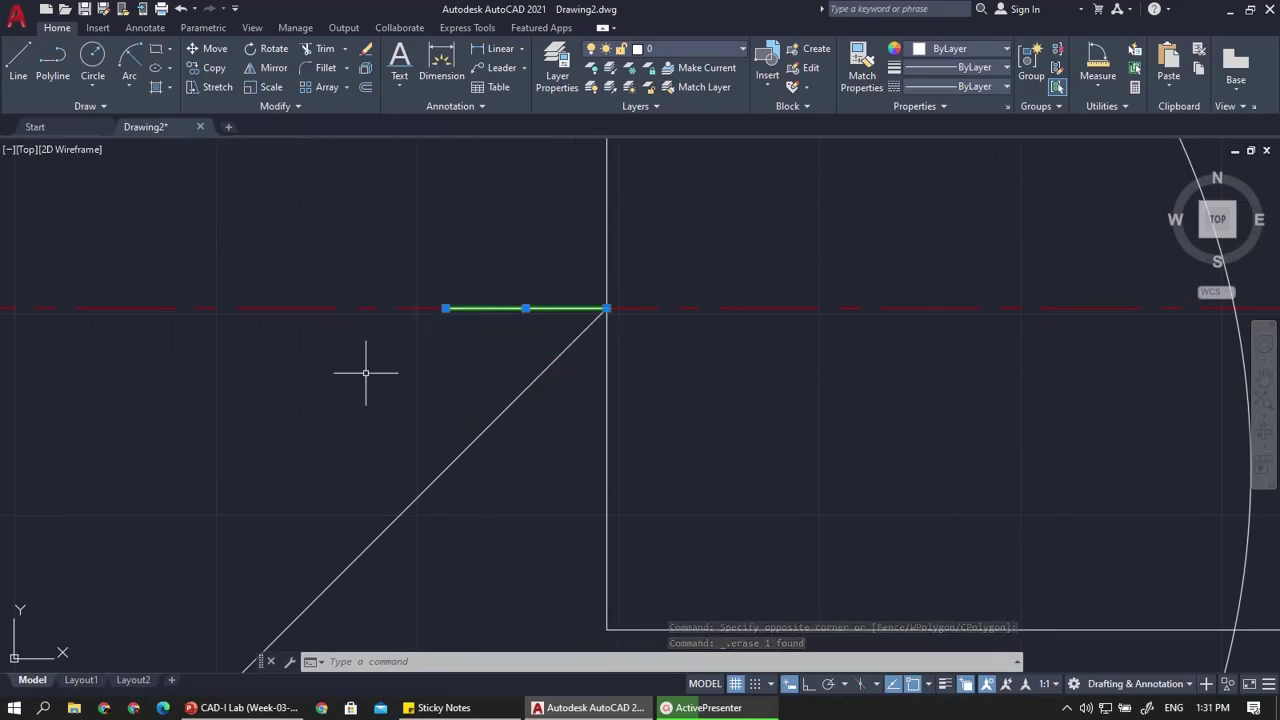
pyautogui.press('Delete')
pyautogui.scroll(-5, 340, 410)
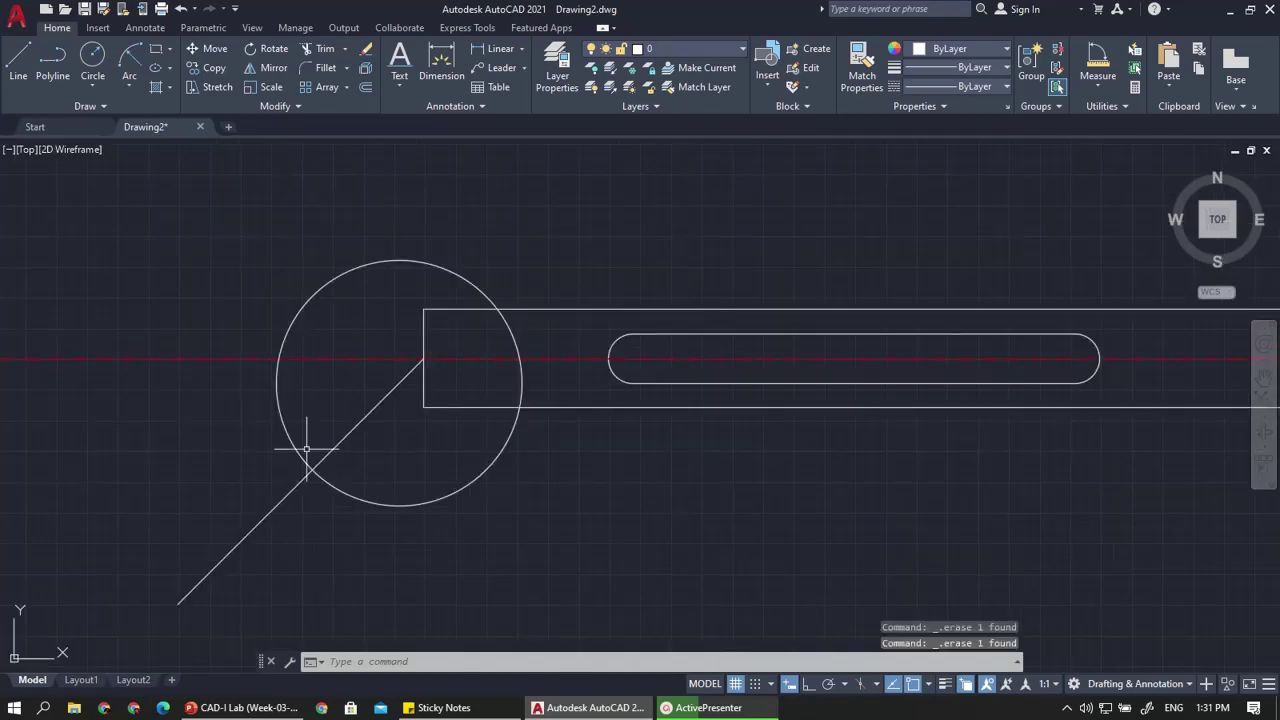
pyautogui.scroll(2, 290, 470)
pyautogui.scroll(-2, 315, 505)
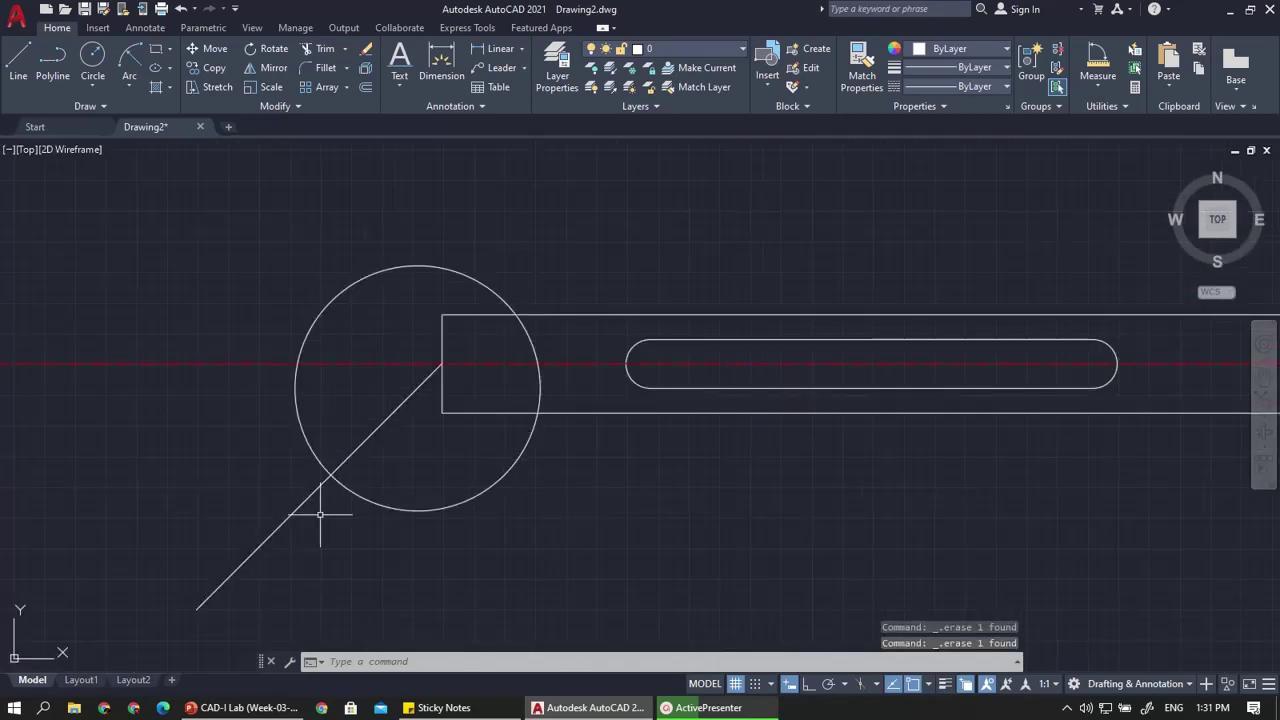
# Offset the inclined centreline by 4 units to both sides to form the jaw opening's parallel edges
pyautogui.scroll(2, 322, 515)
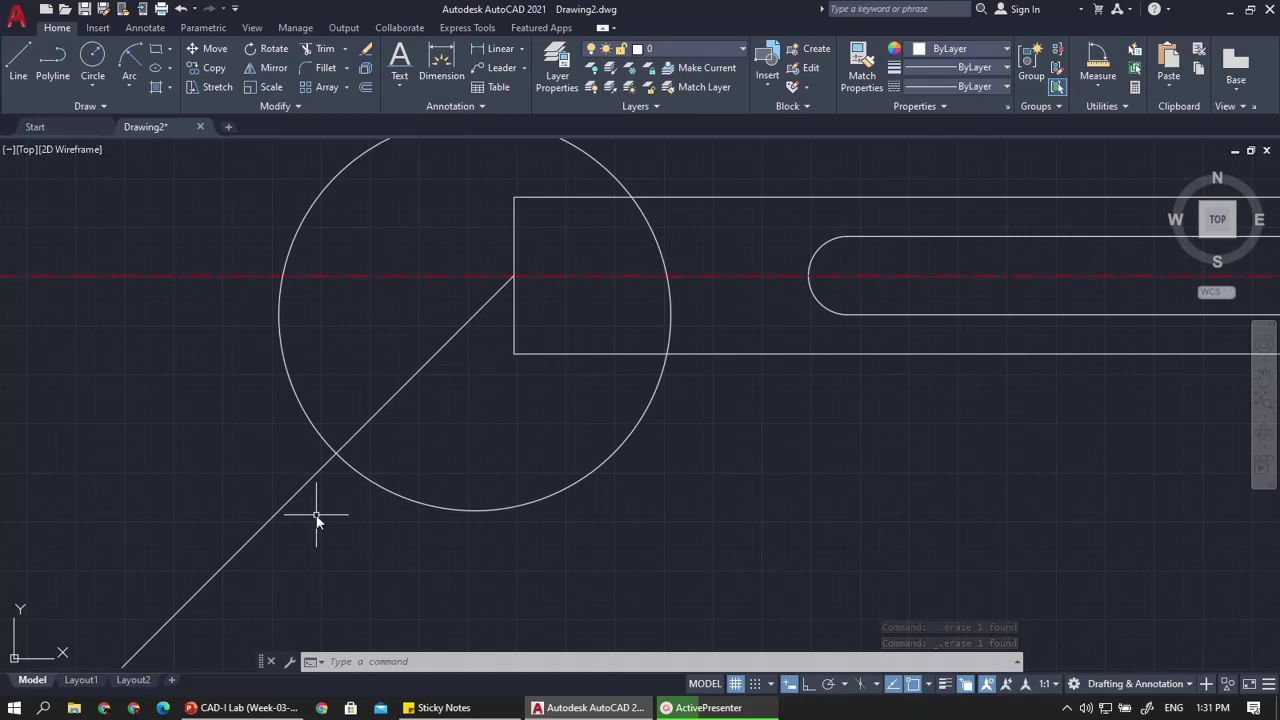
pyautogui.write('offset')
pyautogui.press('Return')
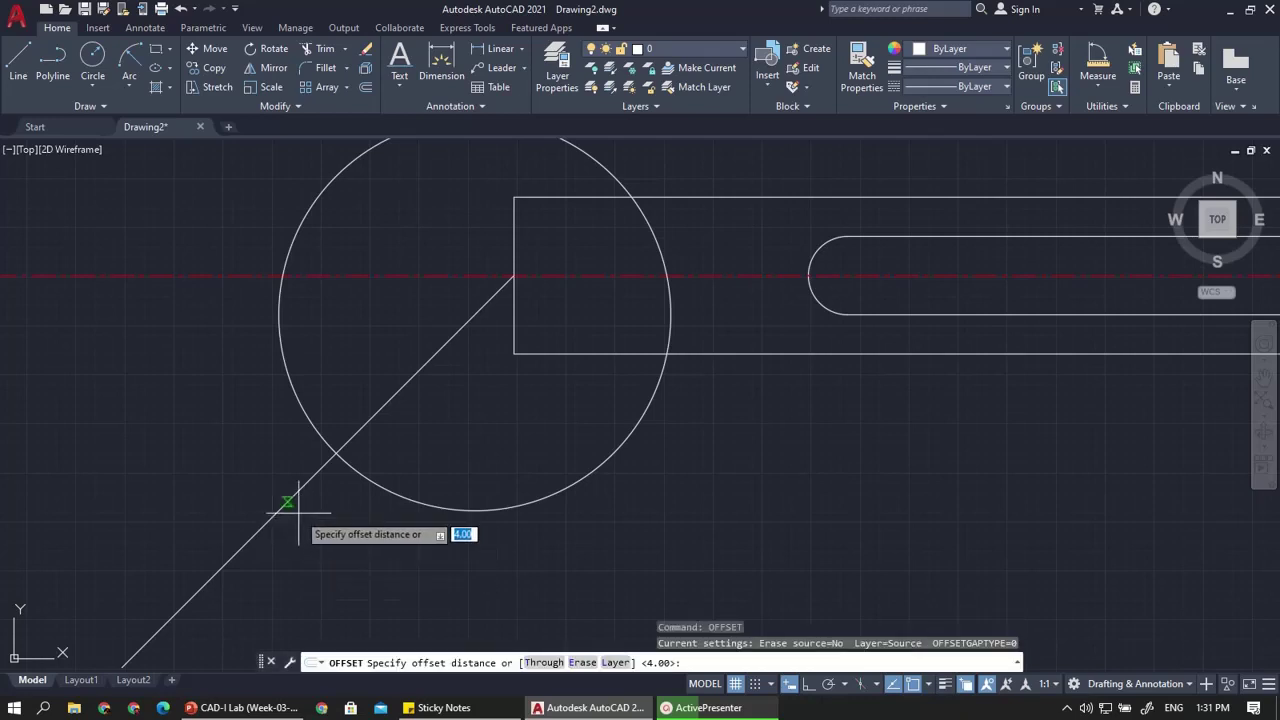
pyautogui.press('Return')
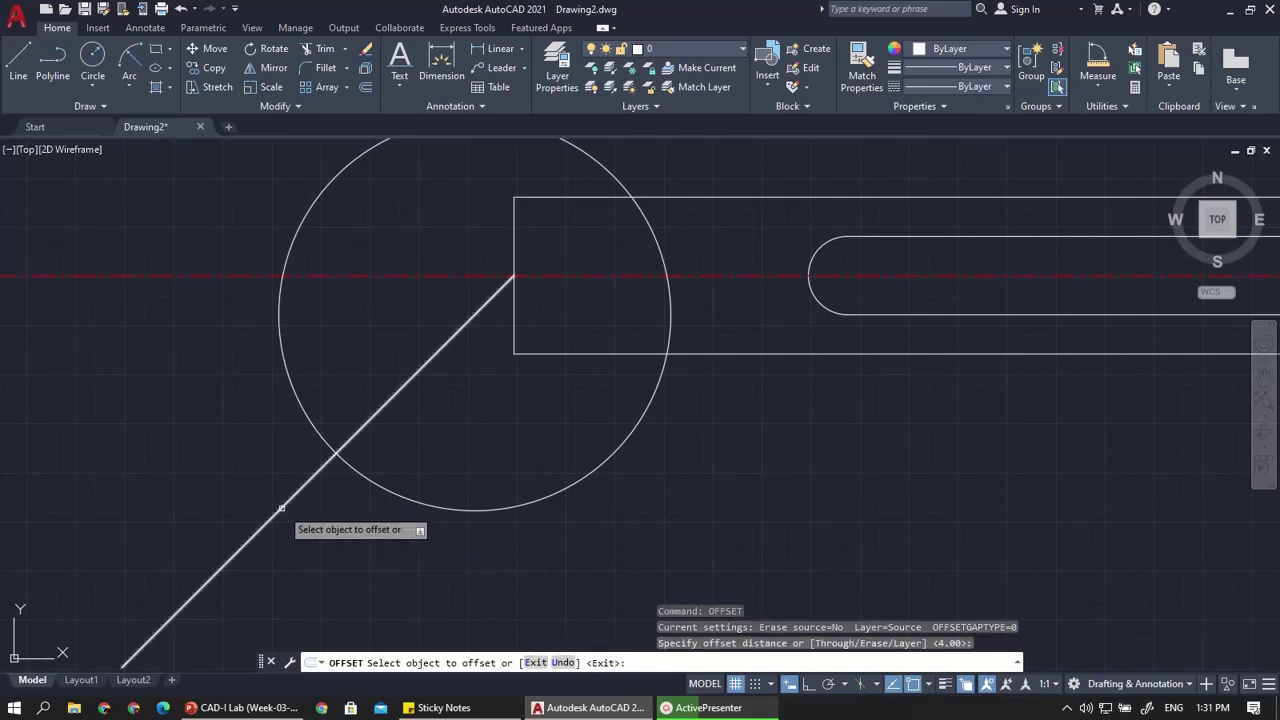
pyautogui.click(281, 508)
pyautogui.click(205, 460)
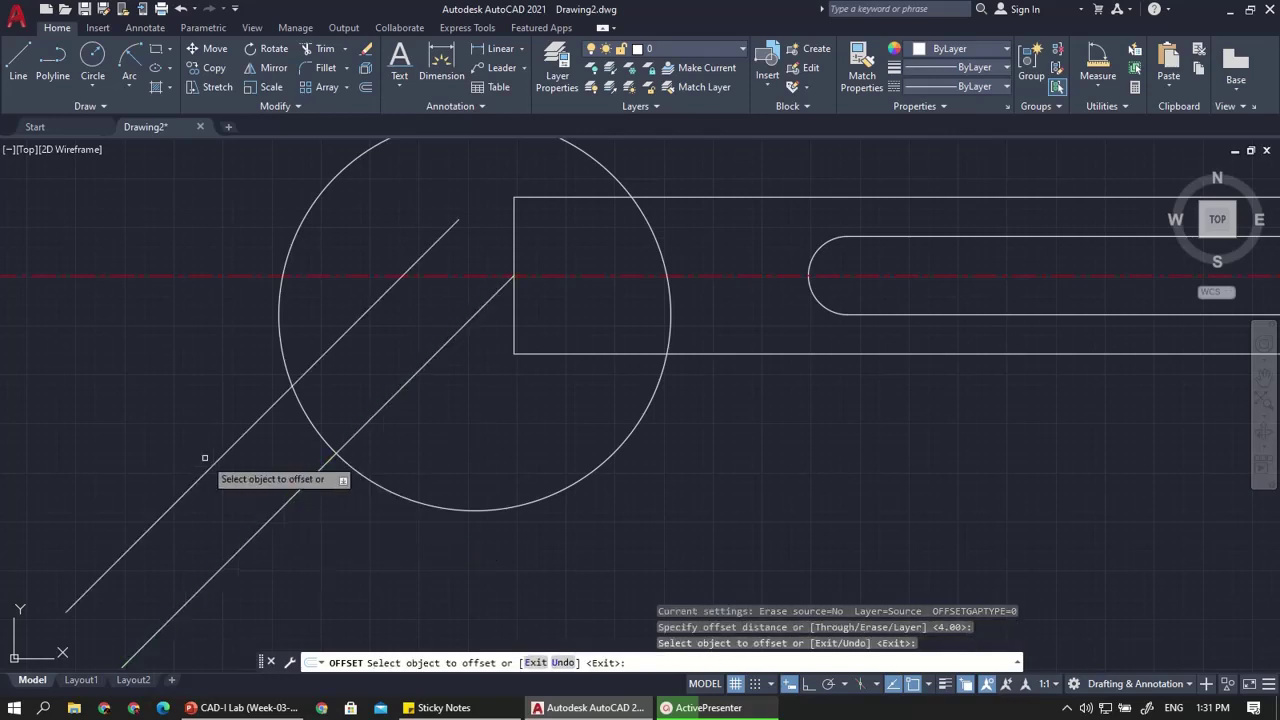
pyautogui.click(288, 522)
pyautogui.click(324, 548)
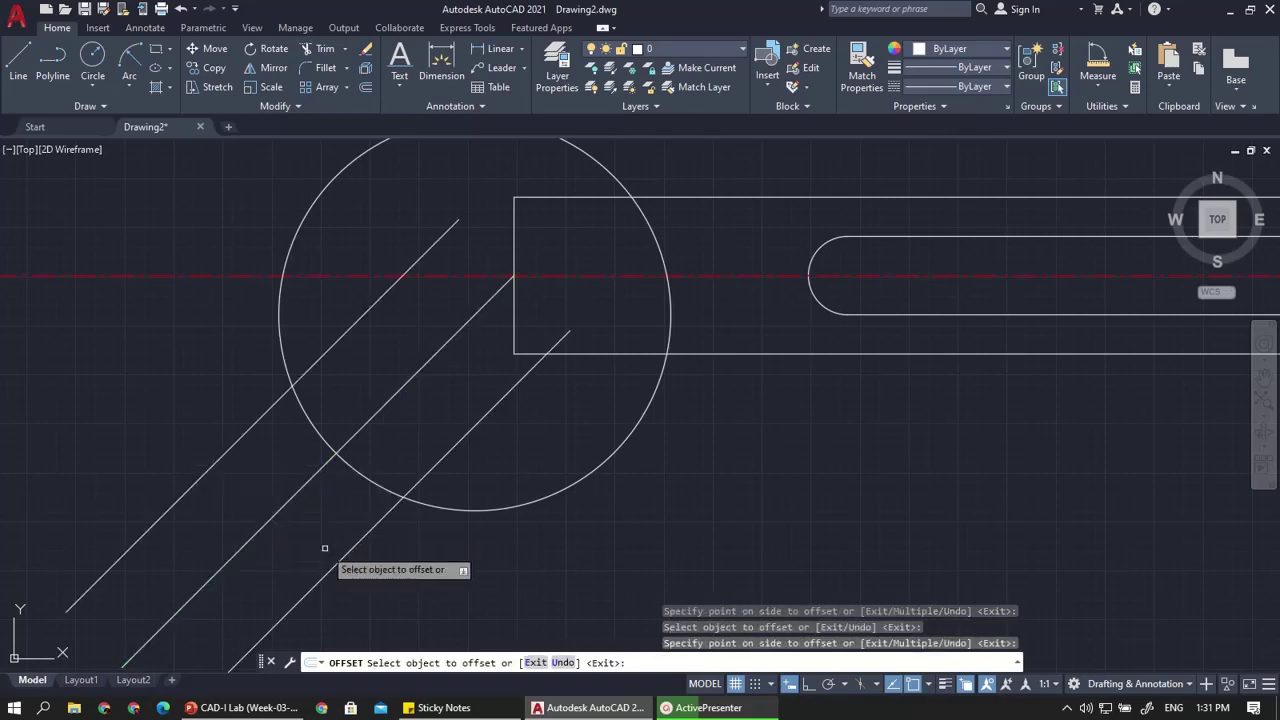
pyautogui.press('Escape')
pyautogui.scroll(-2, 330, 545)
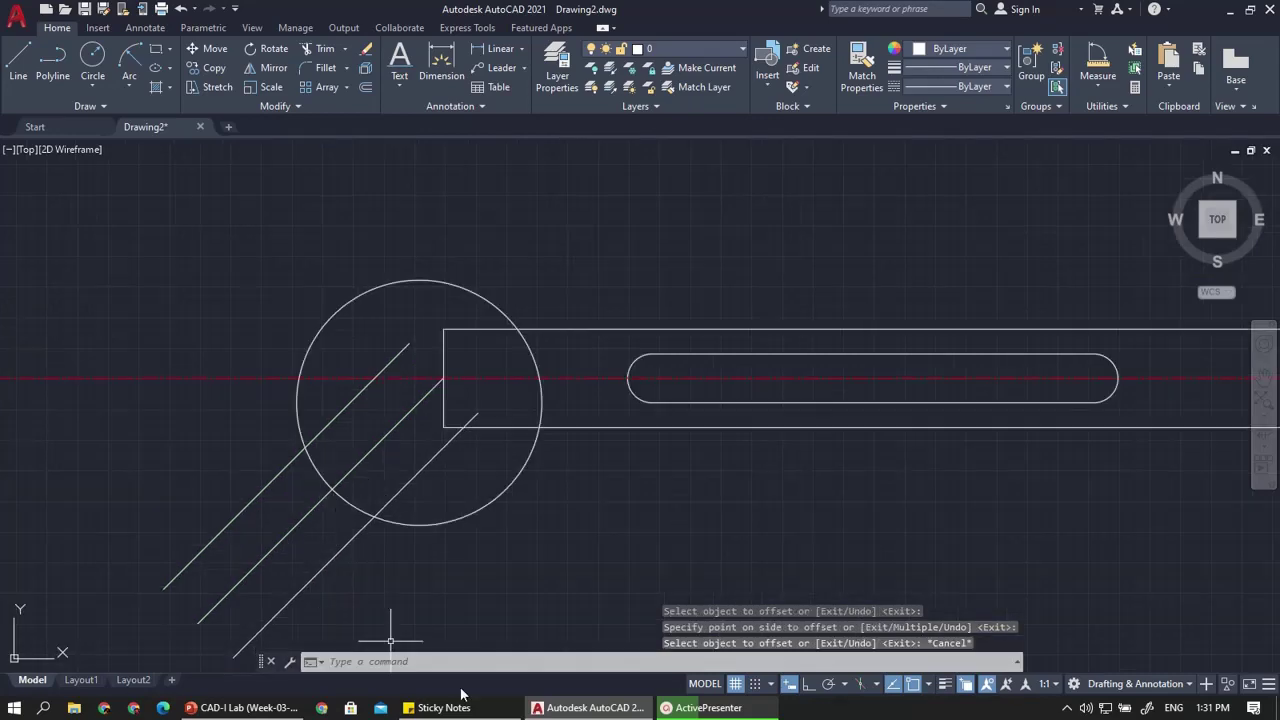
# Switch to PowerPoint, examine the left jaw opening's edges and inner radius on the wrench slide, and return to AutoCAD
pyautogui.click(264, 707)
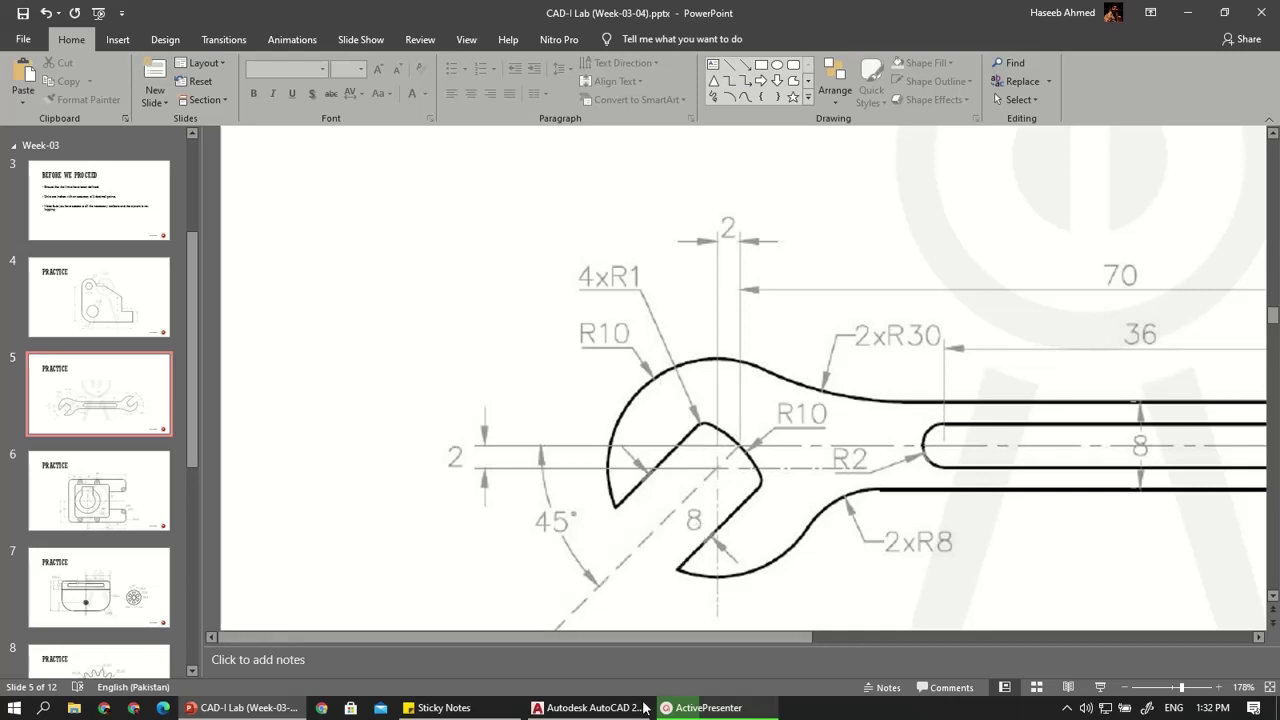
pyautogui.click(563, 712)
pyautogui.scroll(2, 371, 404)
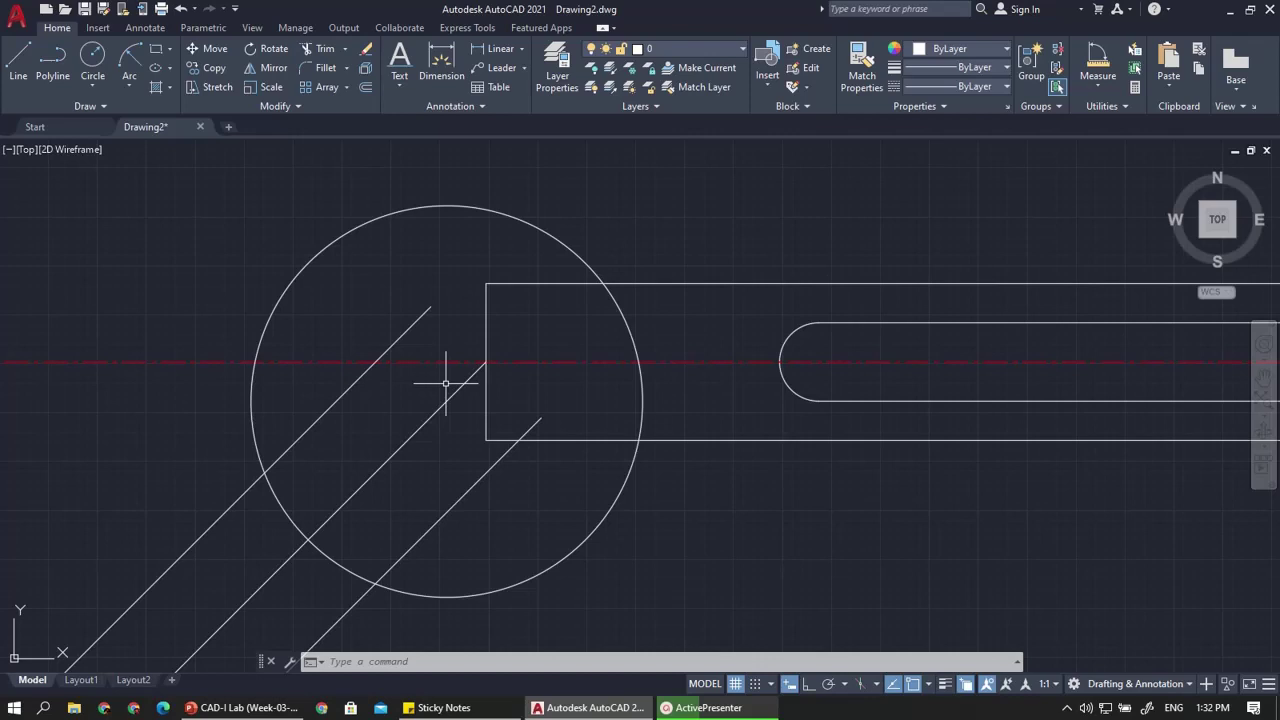
pyautogui.scroll(-2, 297, 461)
# Trim the parts of the three inclined lines that extend outside the R10 circle
pyautogui.write('tr')
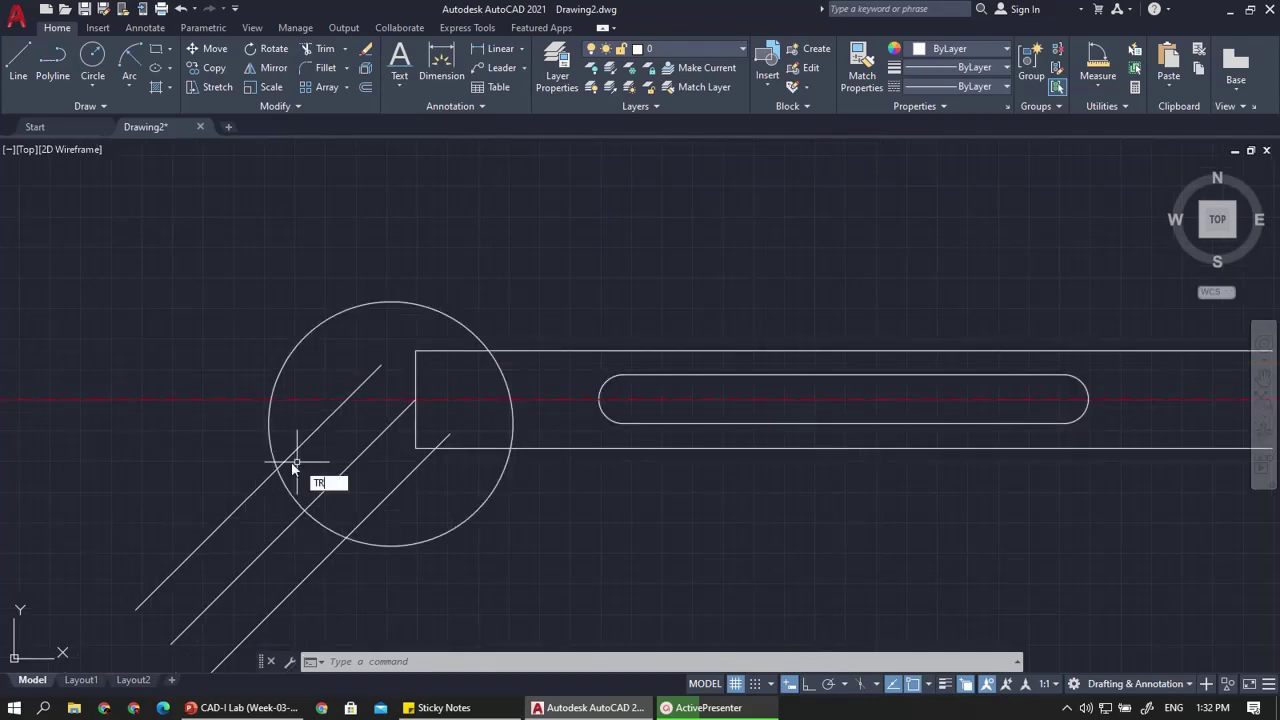
pyautogui.press('Return')
pyautogui.click(321, 596)
pyautogui.click(171, 529)
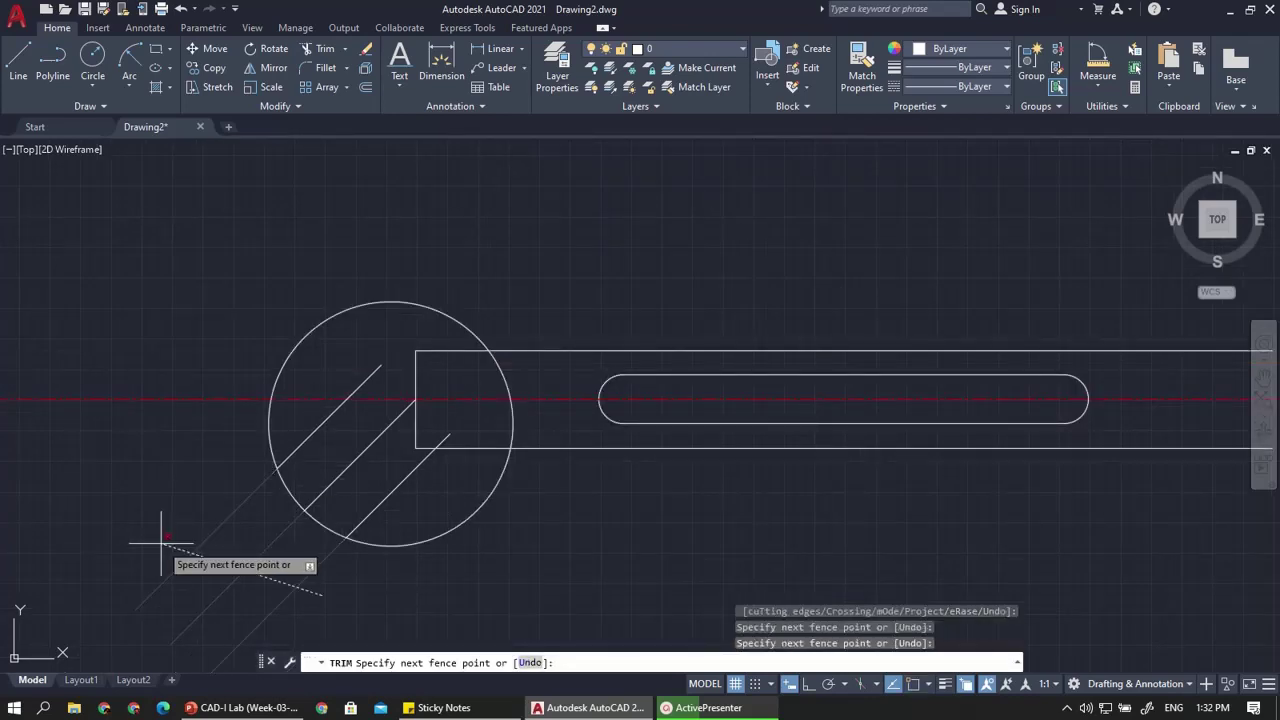
pyautogui.press('Return')
# Trim away the R10 circle's arc between the two jaw edges and remove the middle inclined line
pyautogui.scroll(3, 300, 530)
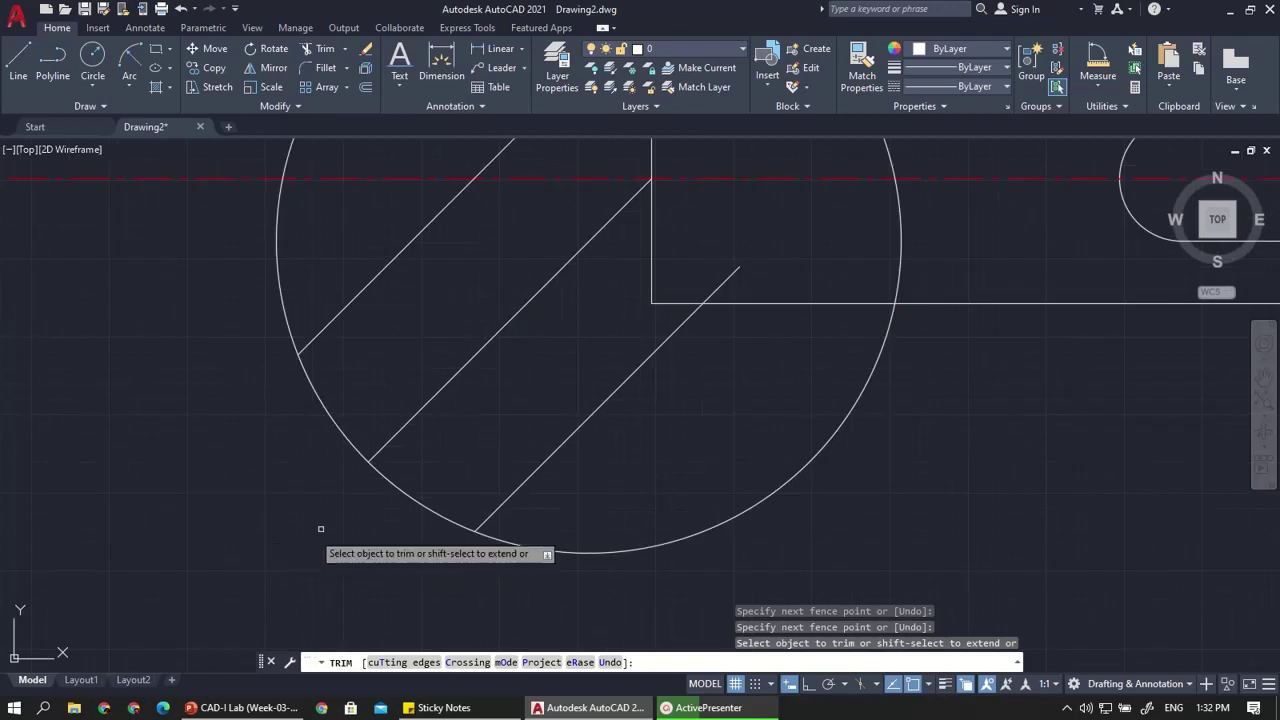
pyautogui.scroll(-2, 406, 522)
pyautogui.click(407, 524)
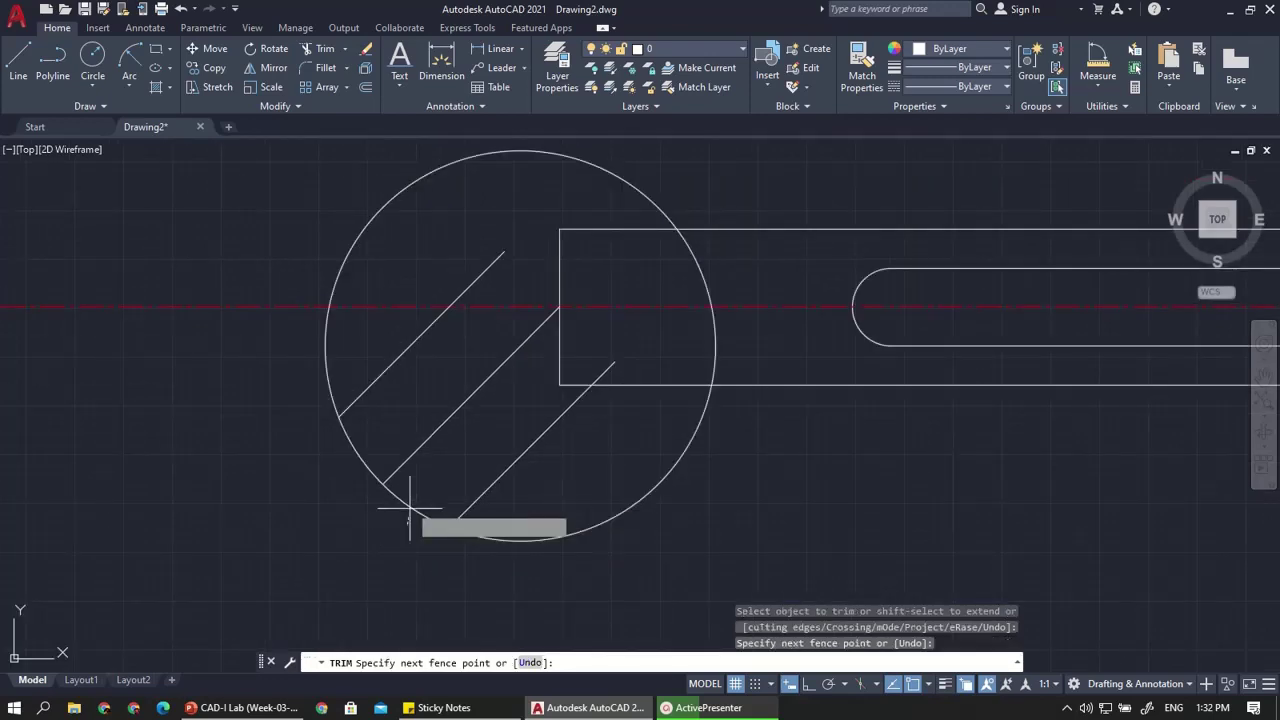
pyautogui.click(412, 492)
pyautogui.click(324, 477)
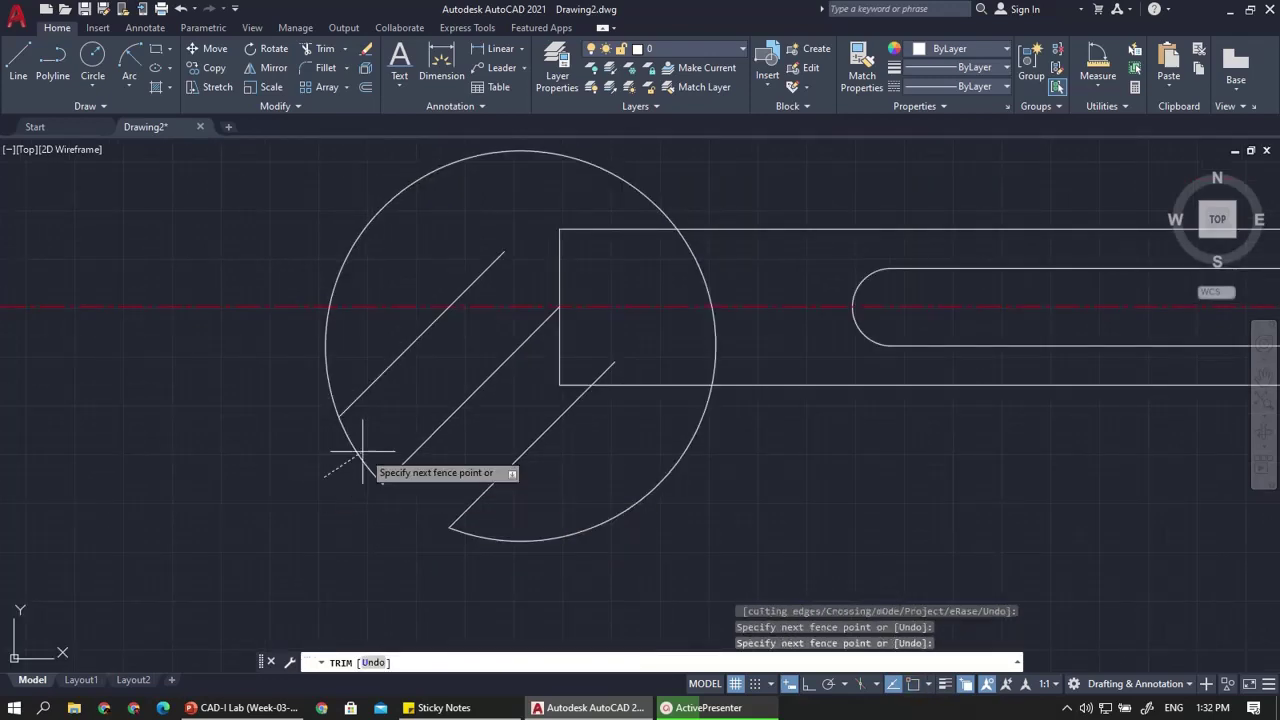
pyautogui.click(385, 450)
pyautogui.click(466, 451)
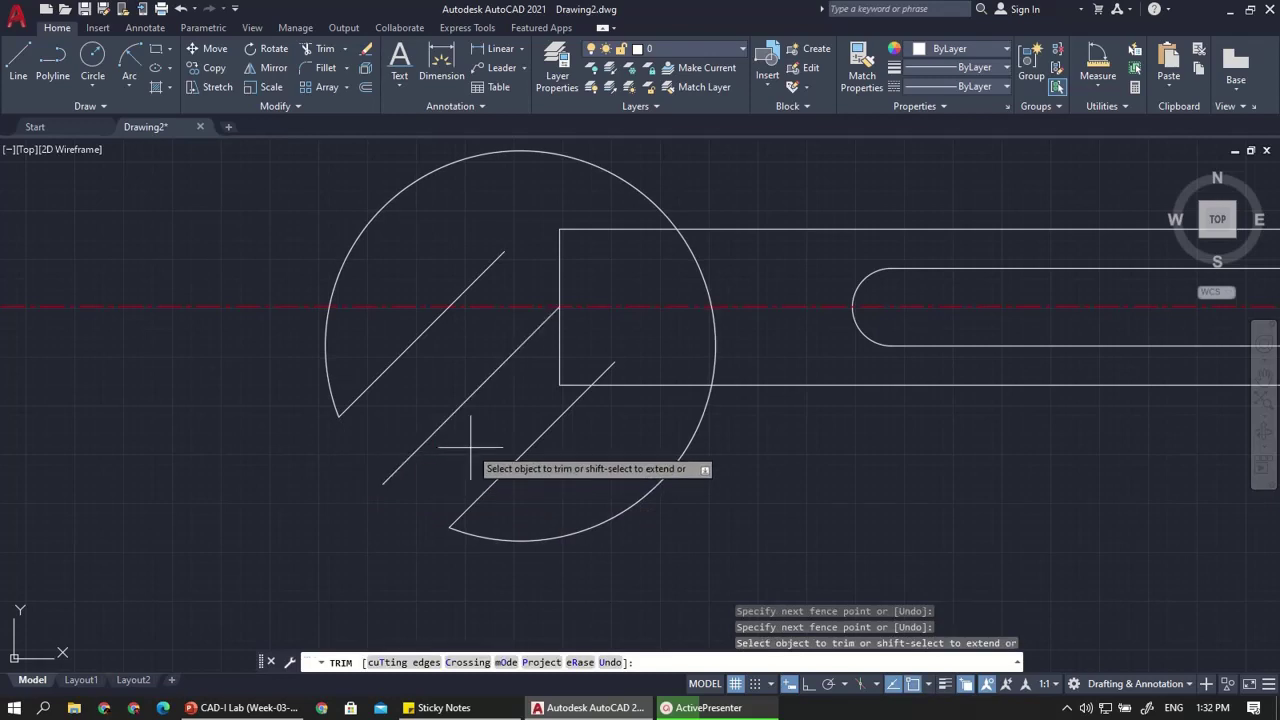
pyautogui.click(409, 412)
pyautogui.press('Escape')
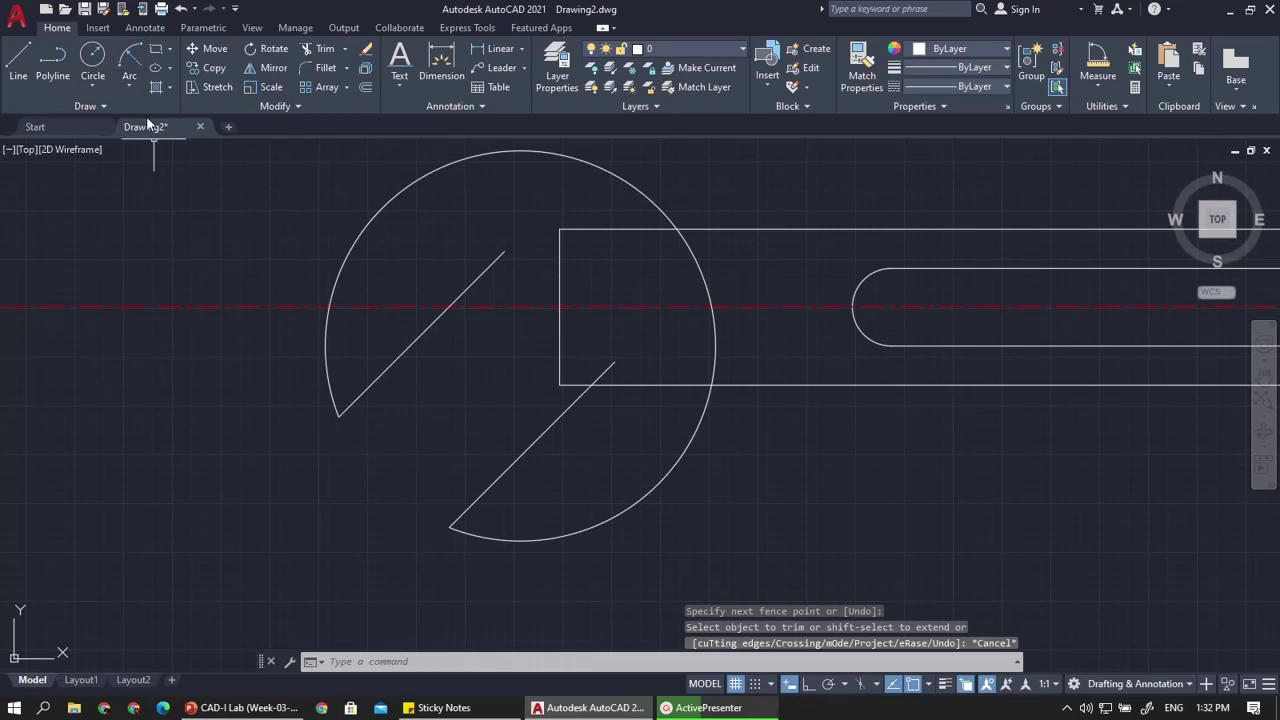
# Draw a start-end-radius arc of radius 10 joining the inner ends of the two inclined jaw edges
pyautogui.click(129, 62)
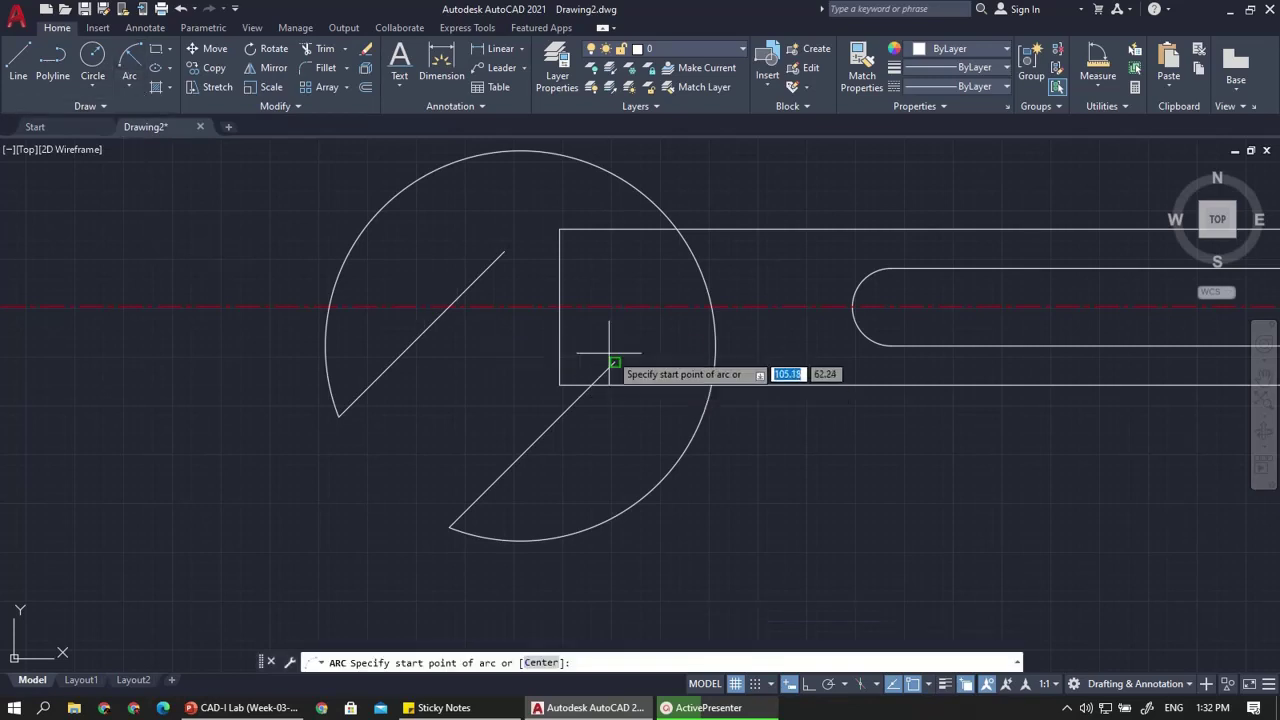
pyautogui.click(604, 368)
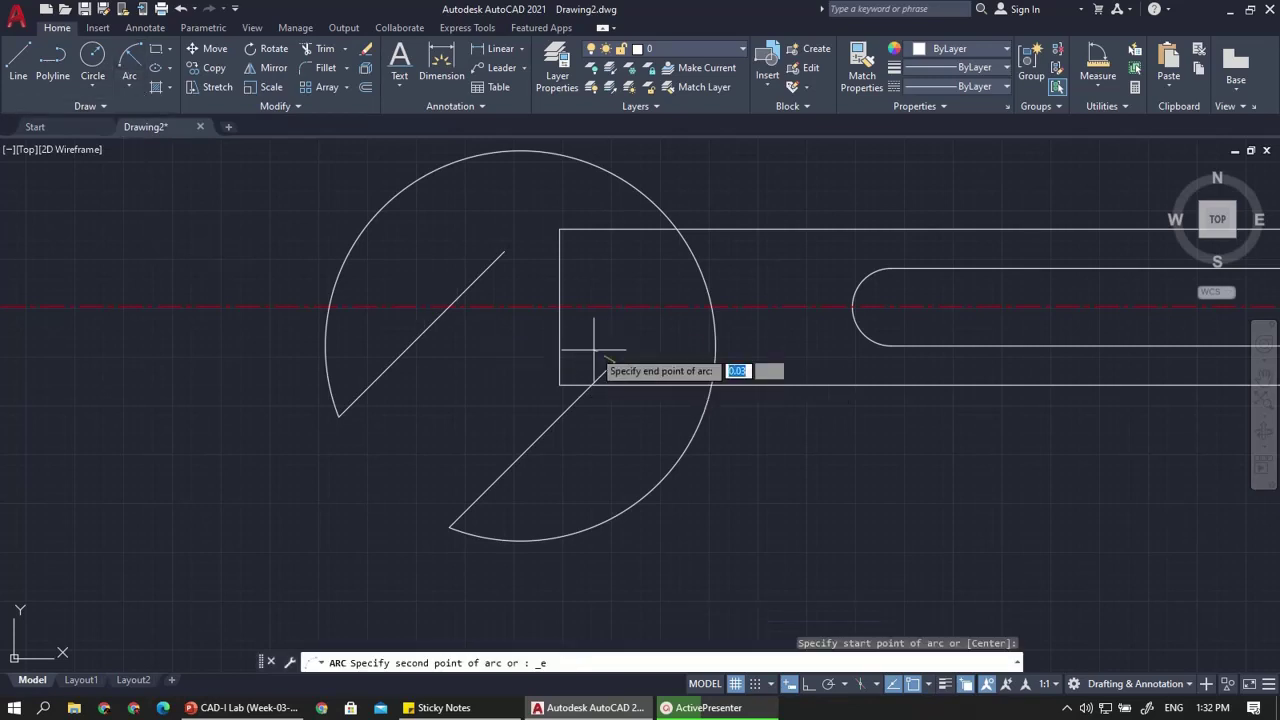
pyautogui.click(504, 252)
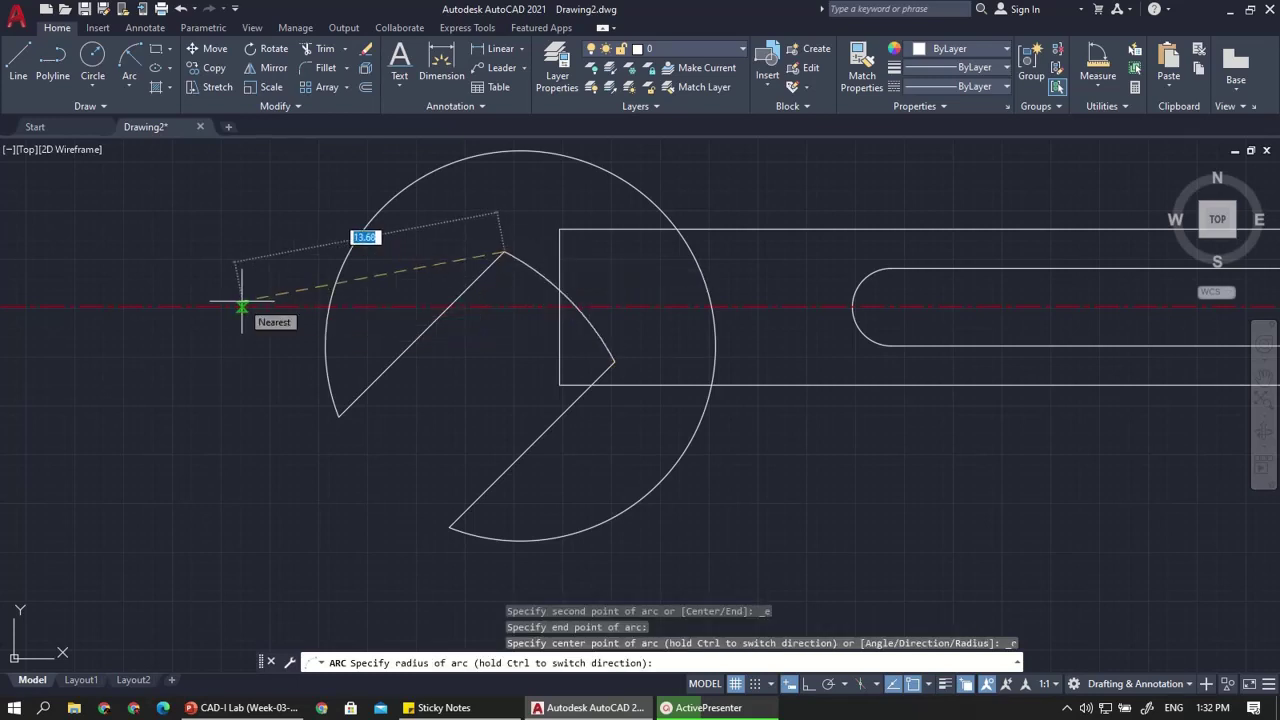
pyautogui.write('10')
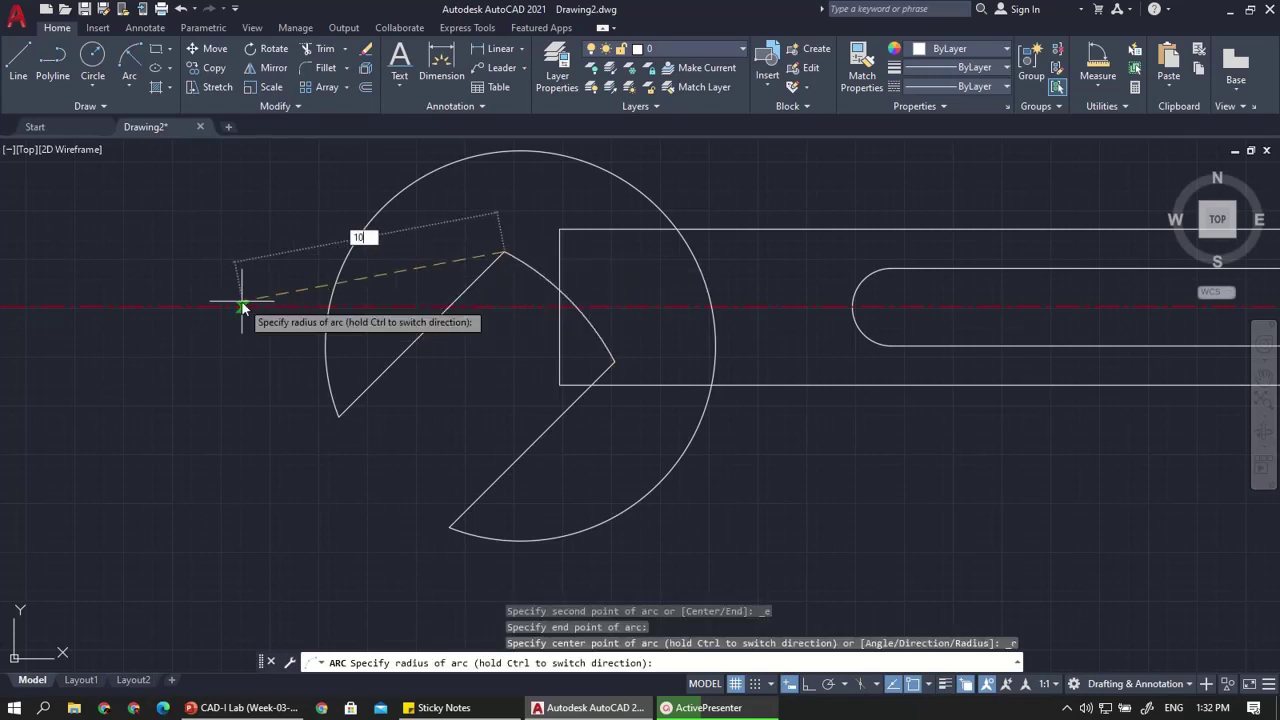
pyautogui.press('Return')
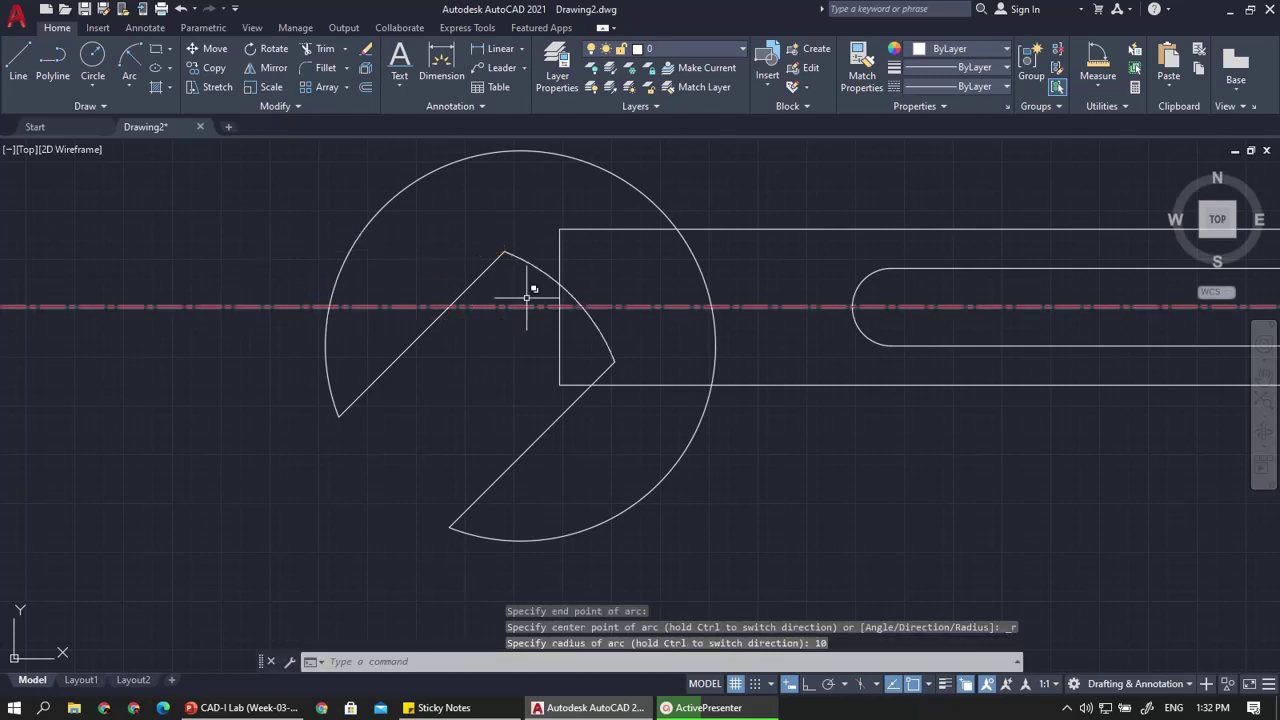
# Switch to PowerPoint, examine the jaw opening's inner corner radii on the wrench slide, and return to AutoCAD
pyautogui.scroll(2, 534, 263)
pyautogui.scroll(2, 474, 315)
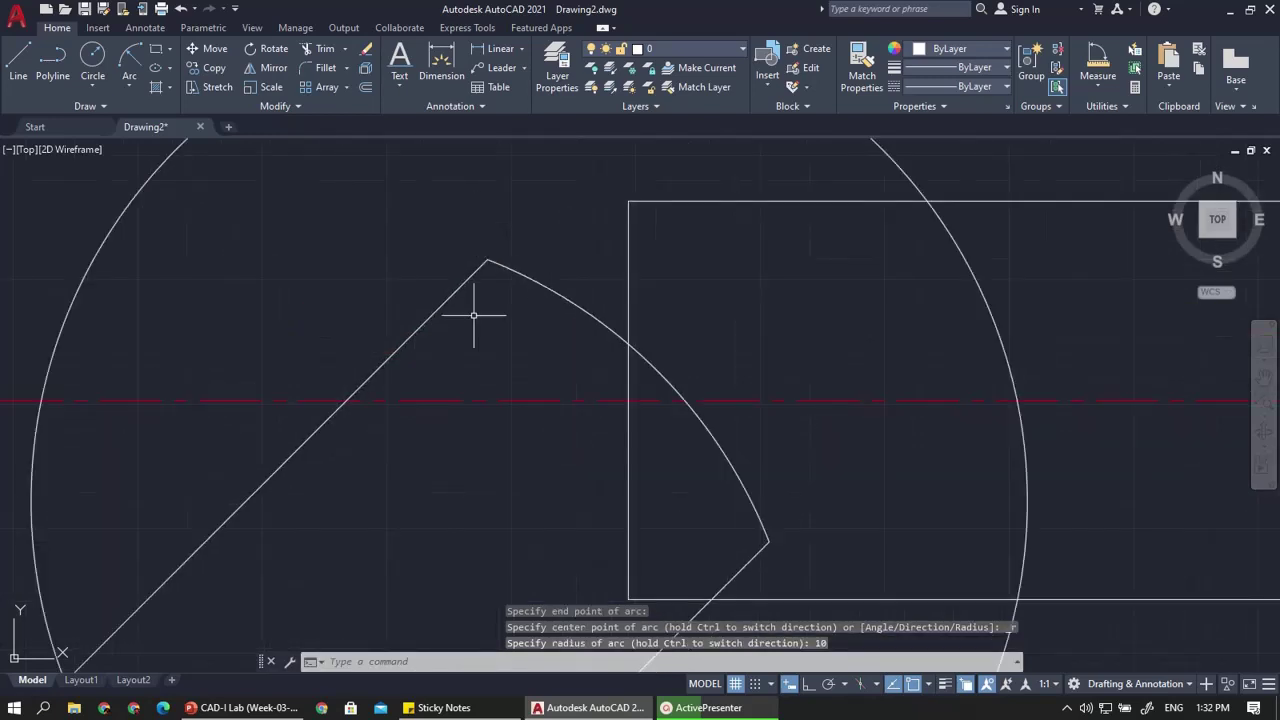
pyautogui.click(272, 708)
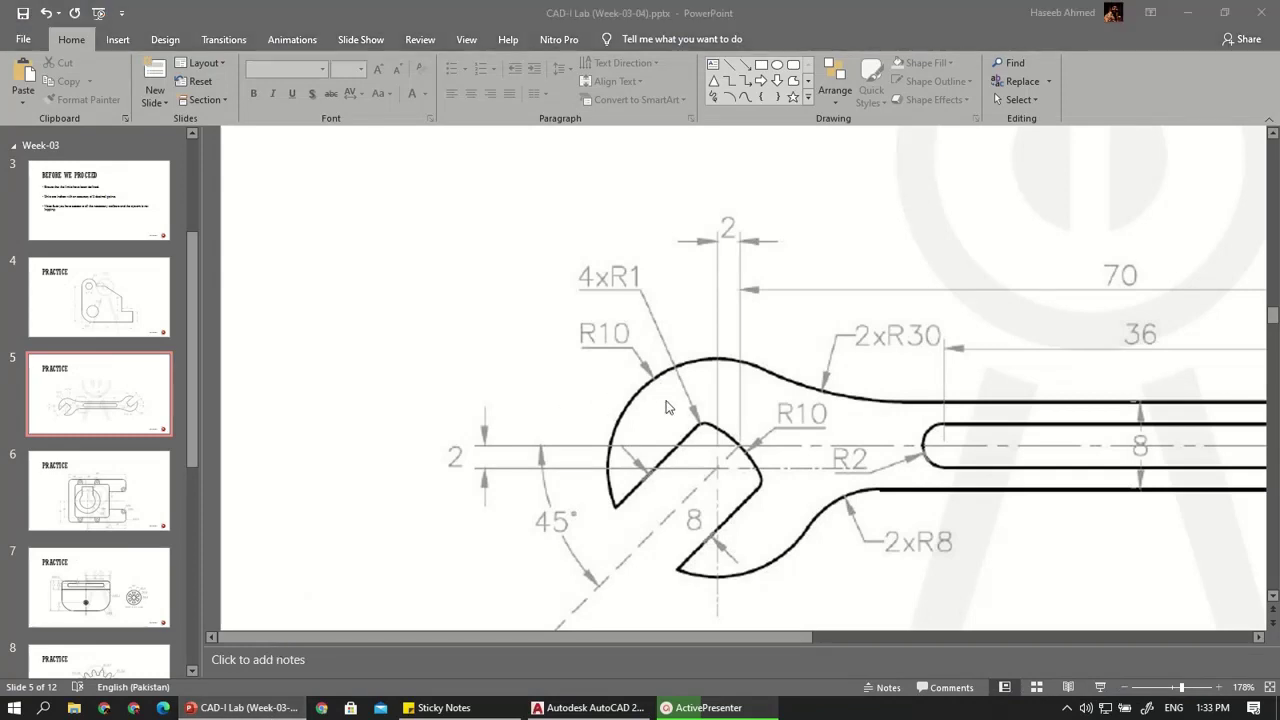
pyautogui.scroll(-1, 508, 432)
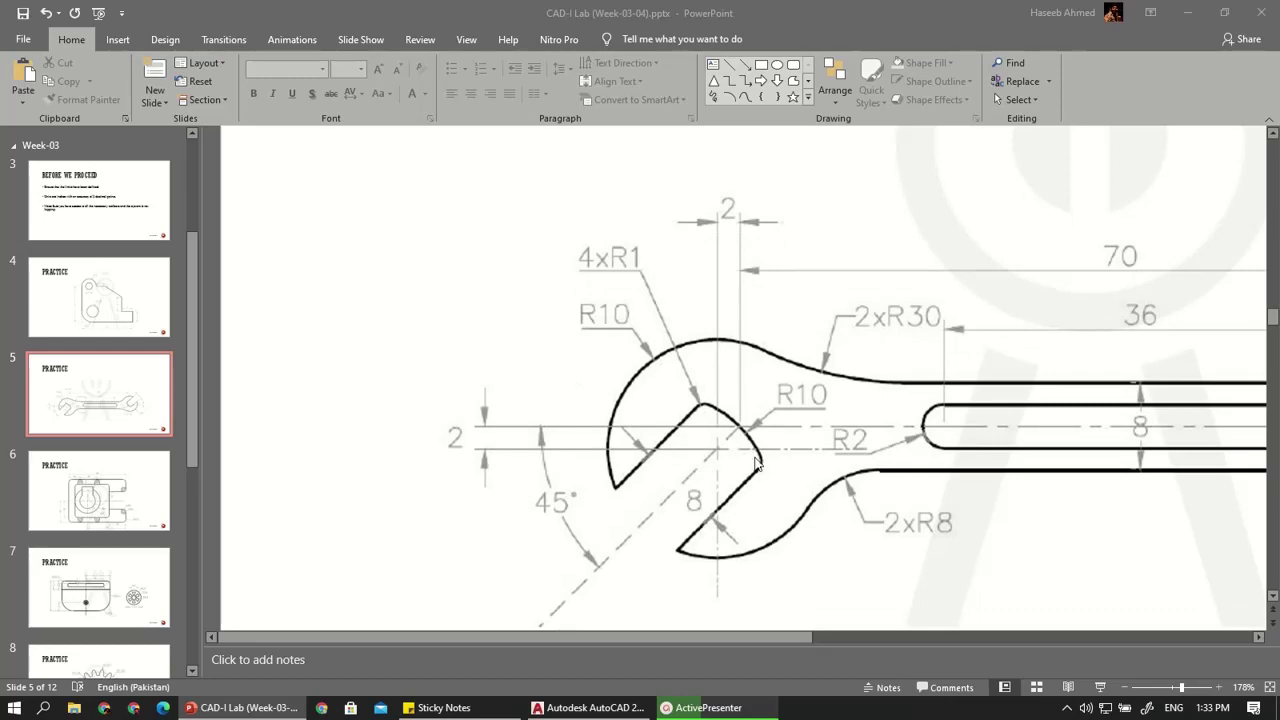
pyautogui.click(268, 708)
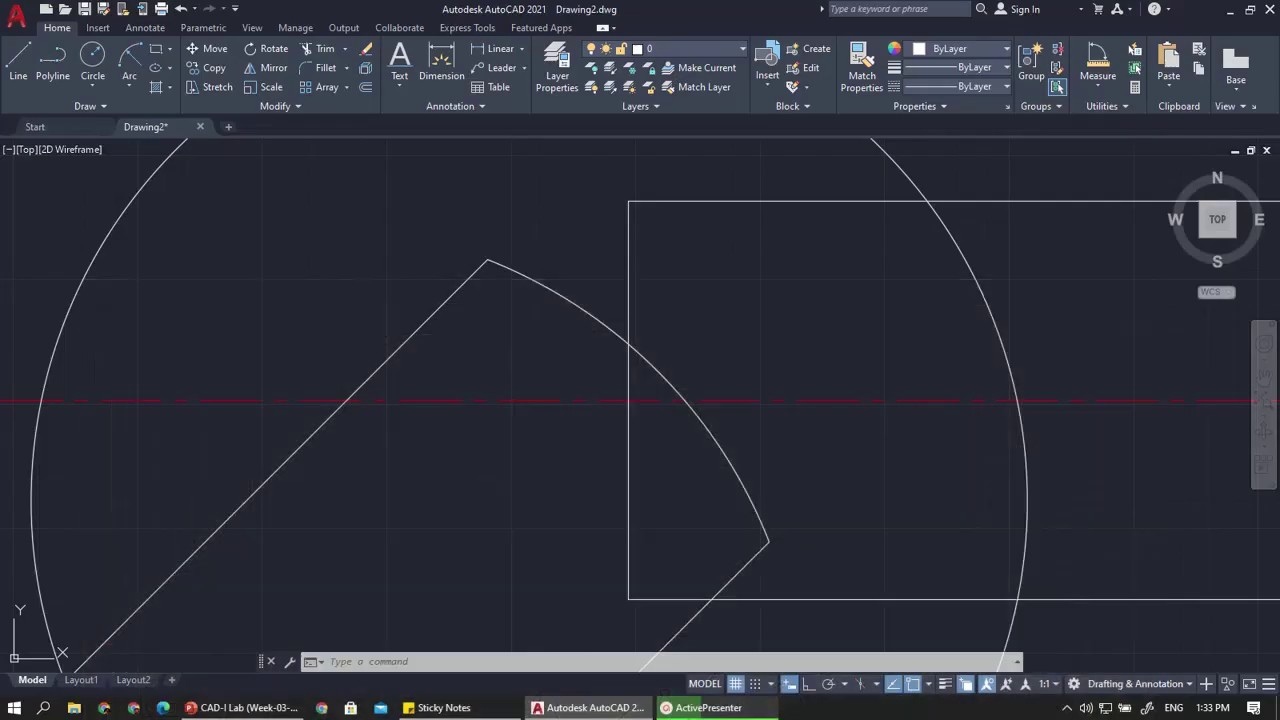
# Fillet the corner between the upper inclined jaw edge and the inner R10 arc with radius 1
pyautogui.write('f')
pyautogui.press('Return')
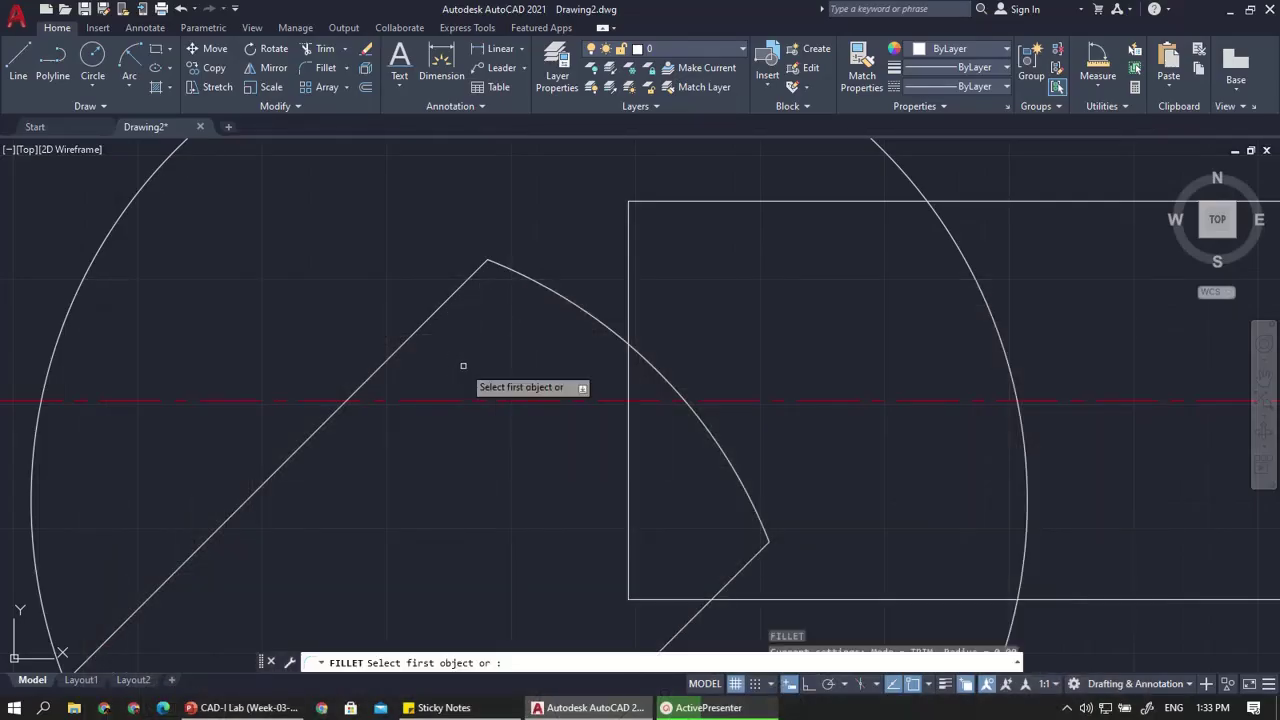
pyautogui.write('r')
pyautogui.press('Return')
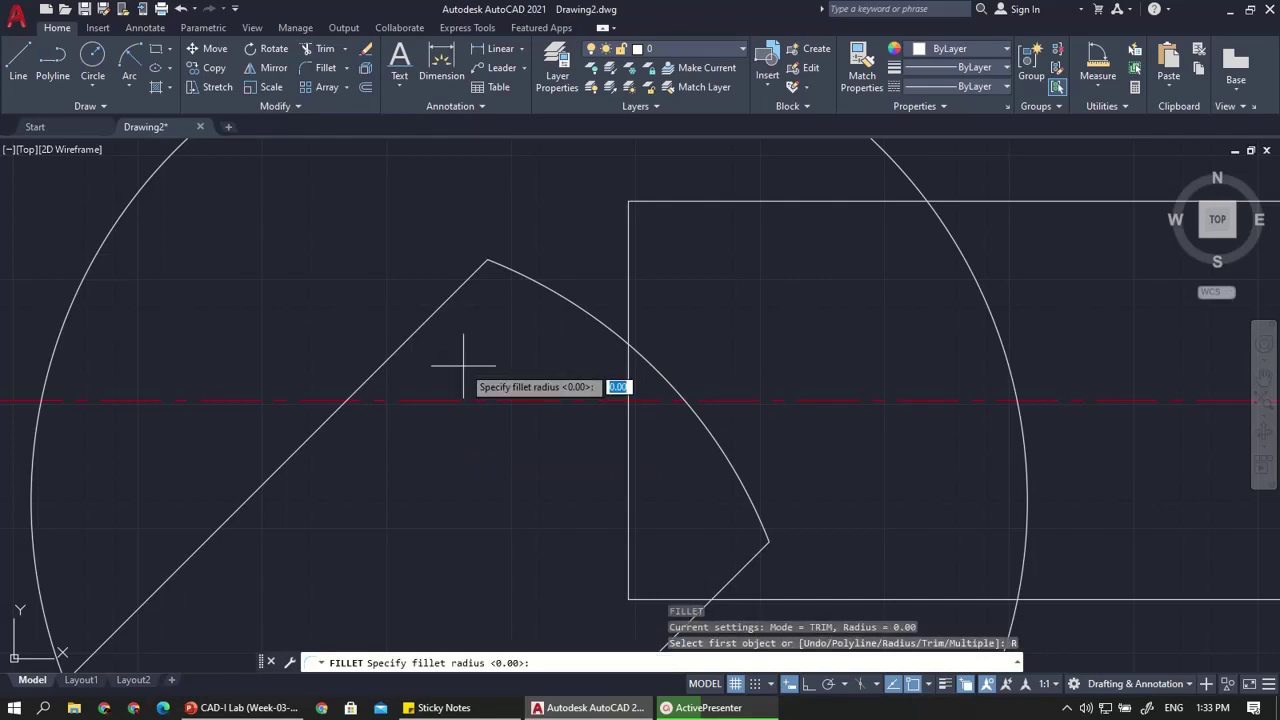
pyautogui.write('1')
pyautogui.press('Return')
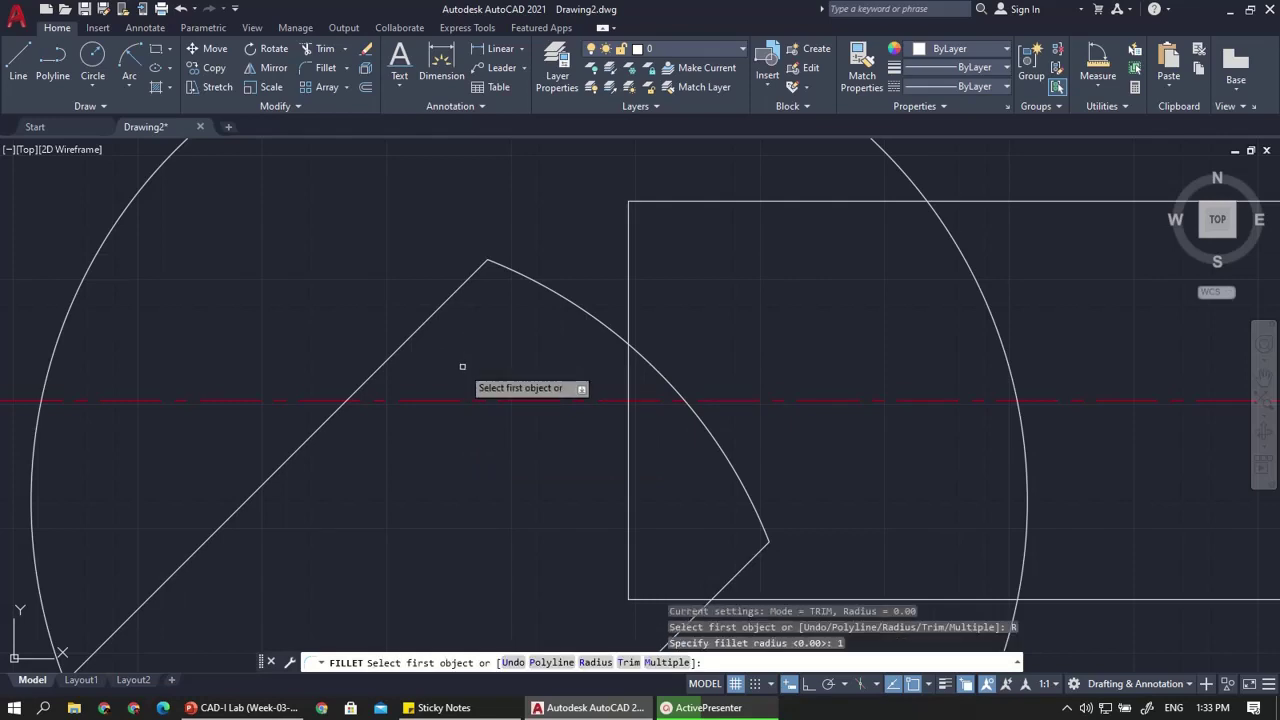
pyautogui.click(449, 302)
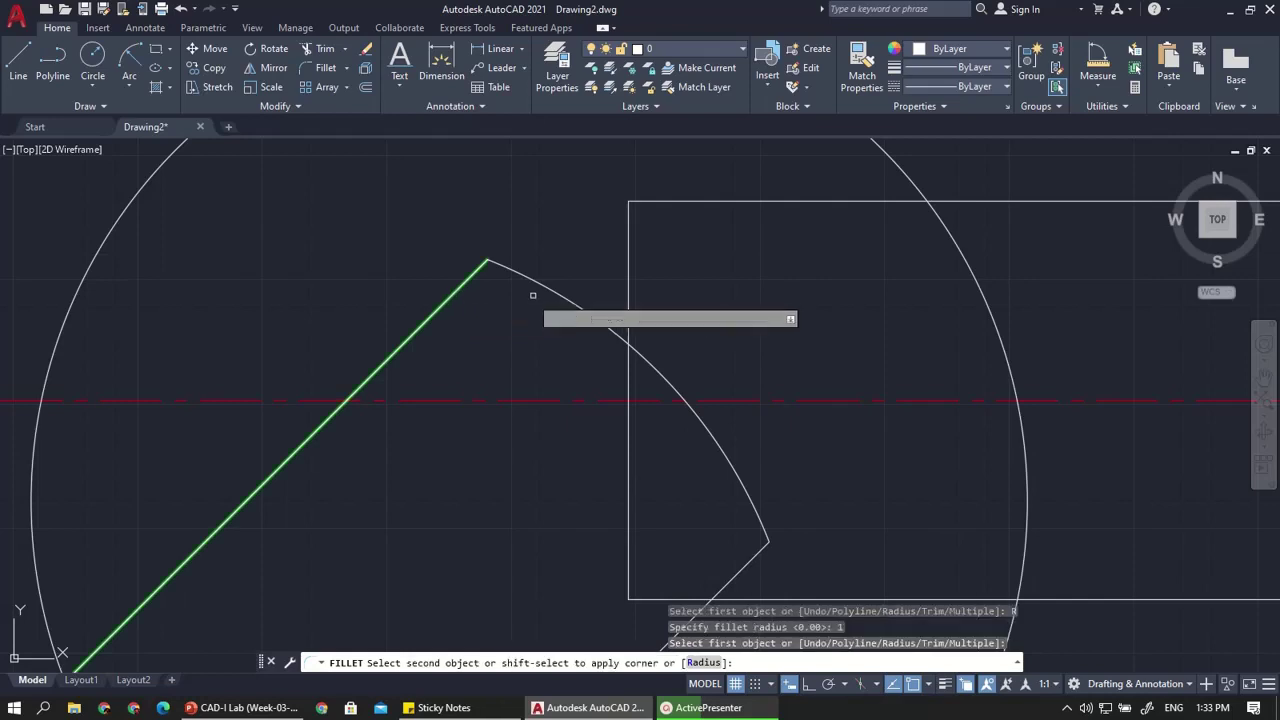
pyautogui.click(543, 285)
pyautogui.scroll(-5, 491, 286)
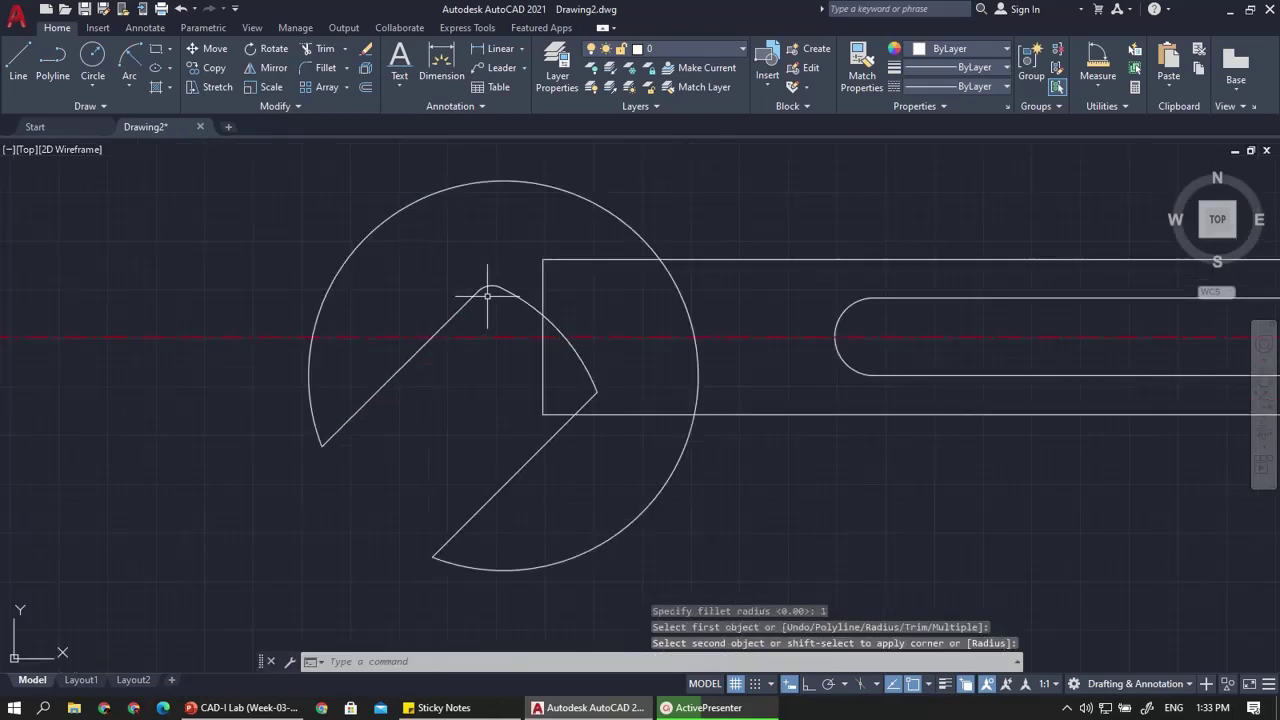
# Fillet the corner between the lower inclined jaw edge and the inner R10 arc with the same radius of 1
pyautogui.scroll(3, 480, 394)
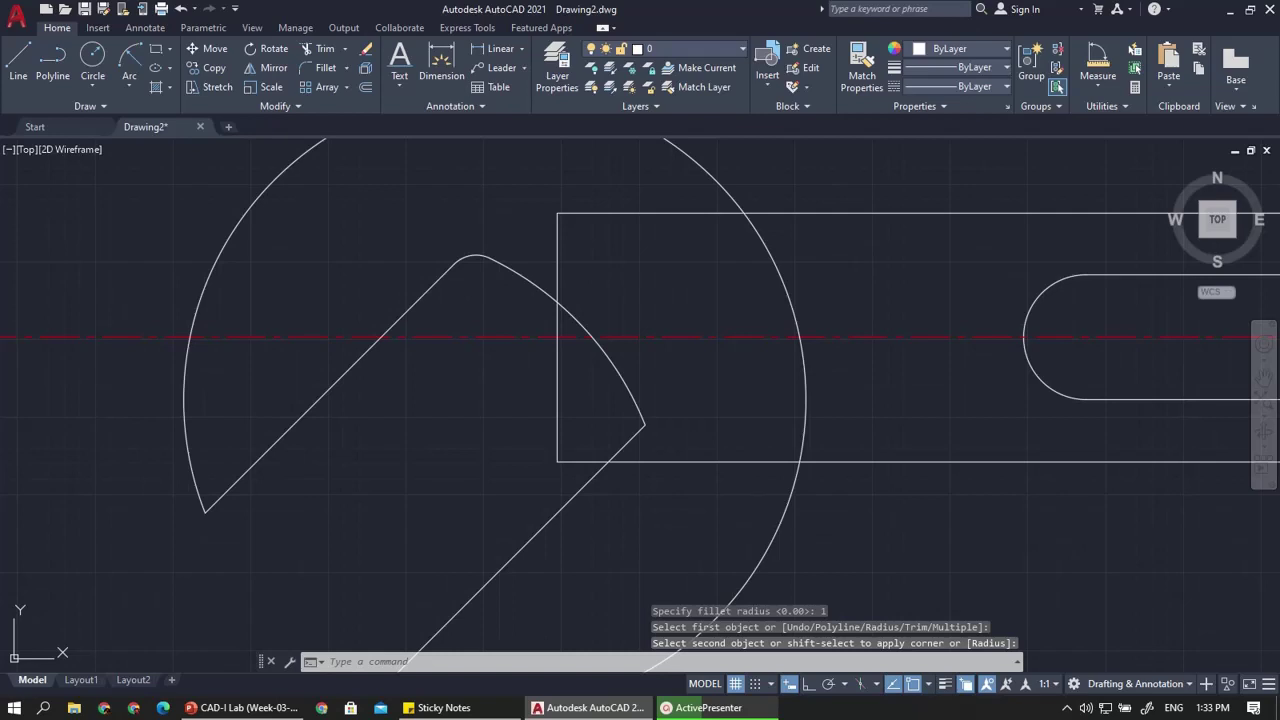
pyautogui.rightClick(476, 397)
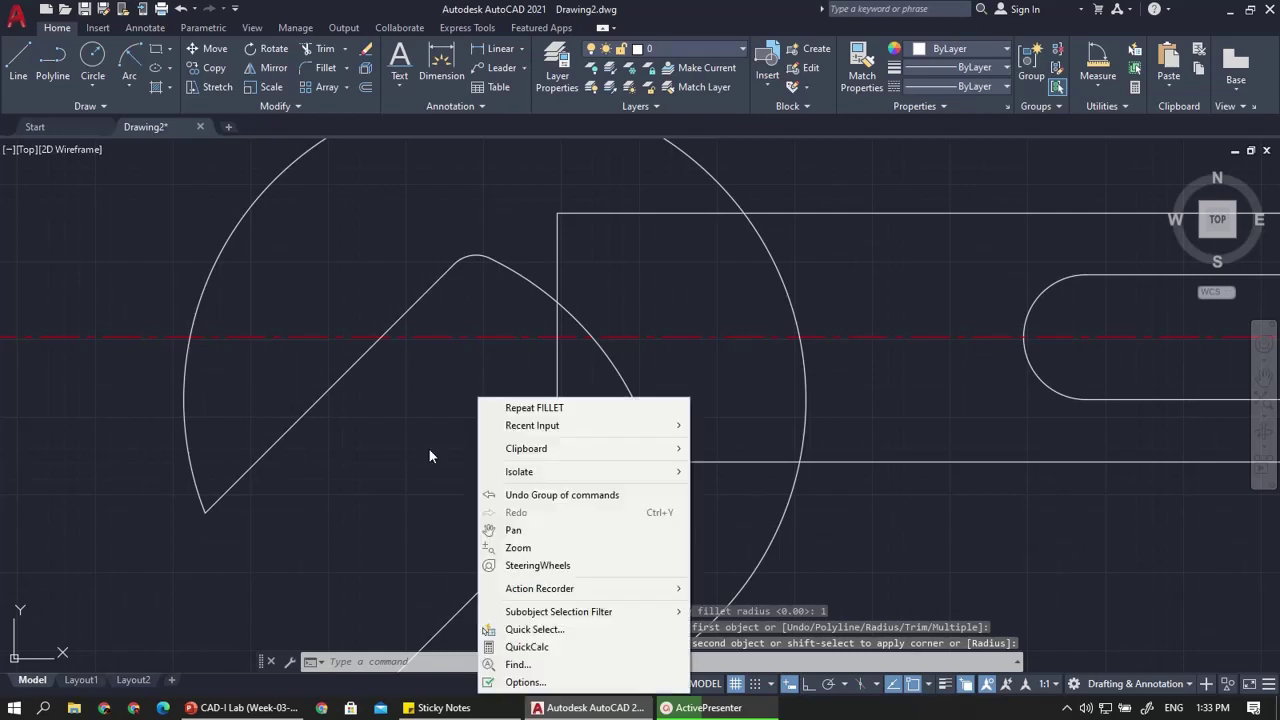
pyautogui.click(505, 406)
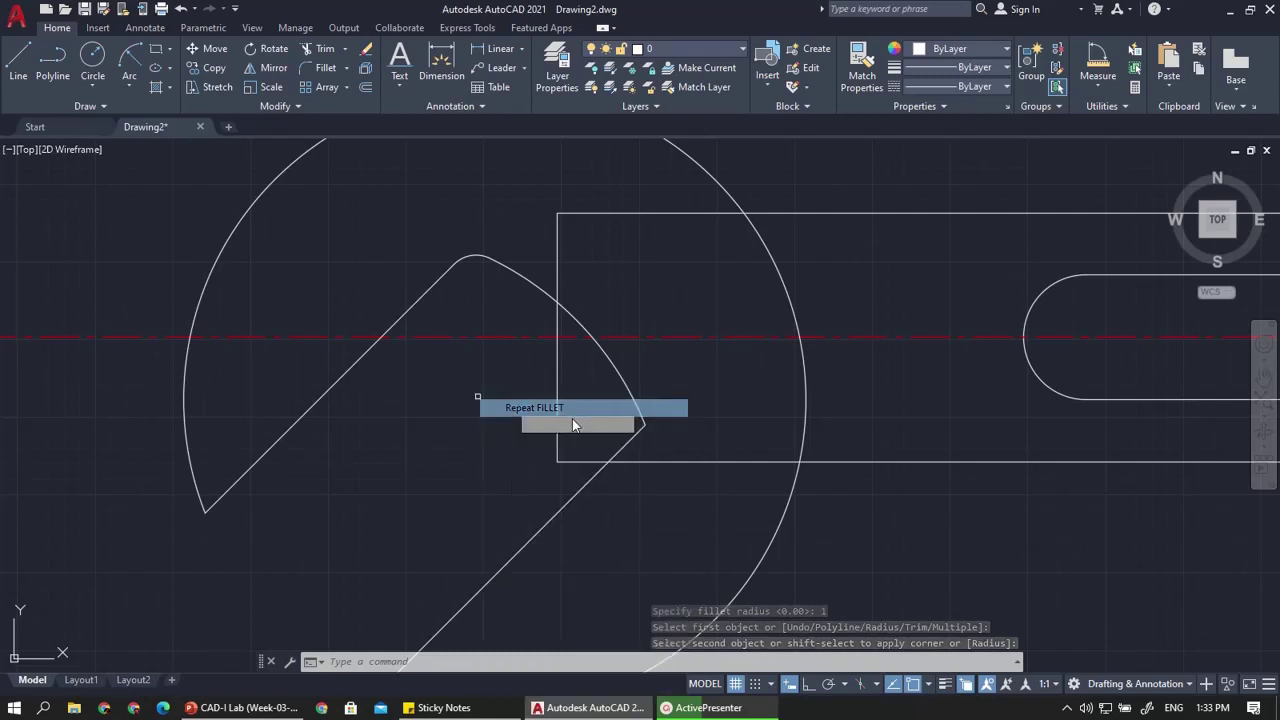
pyautogui.click(622, 440)
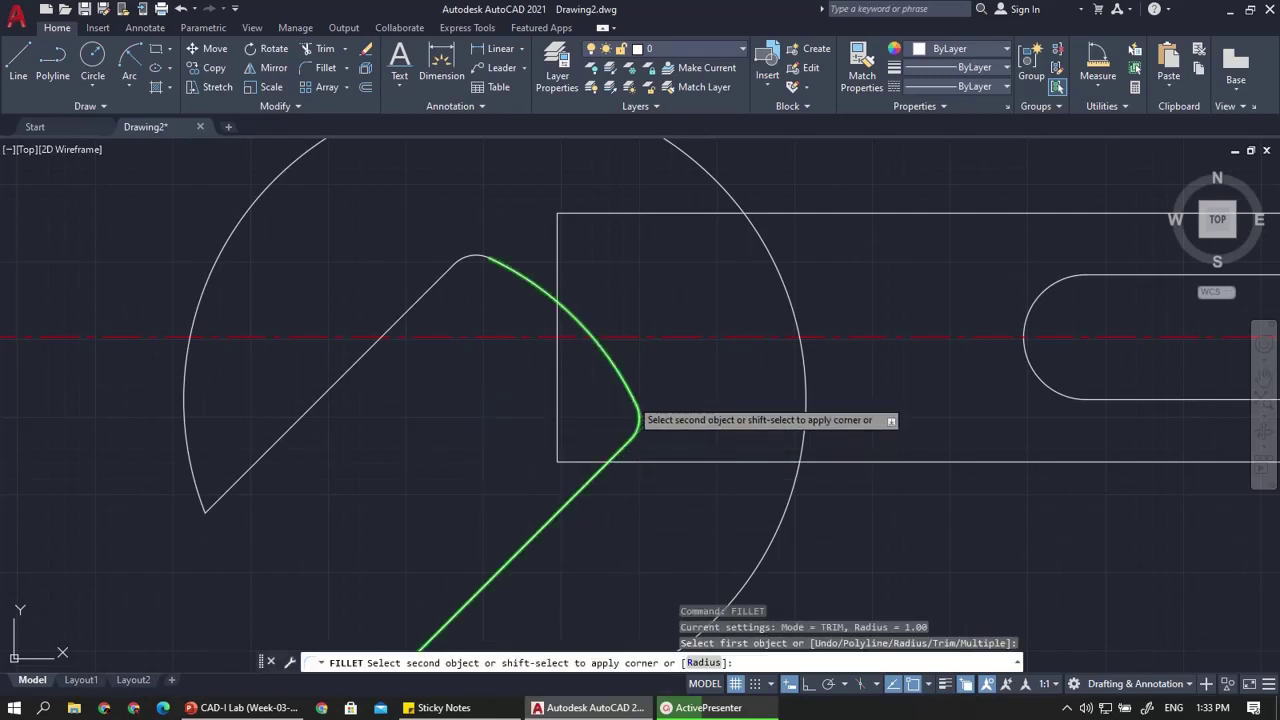
pyautogui.click(631, 399)
pyautogui.scroll(-4, 385, 412)
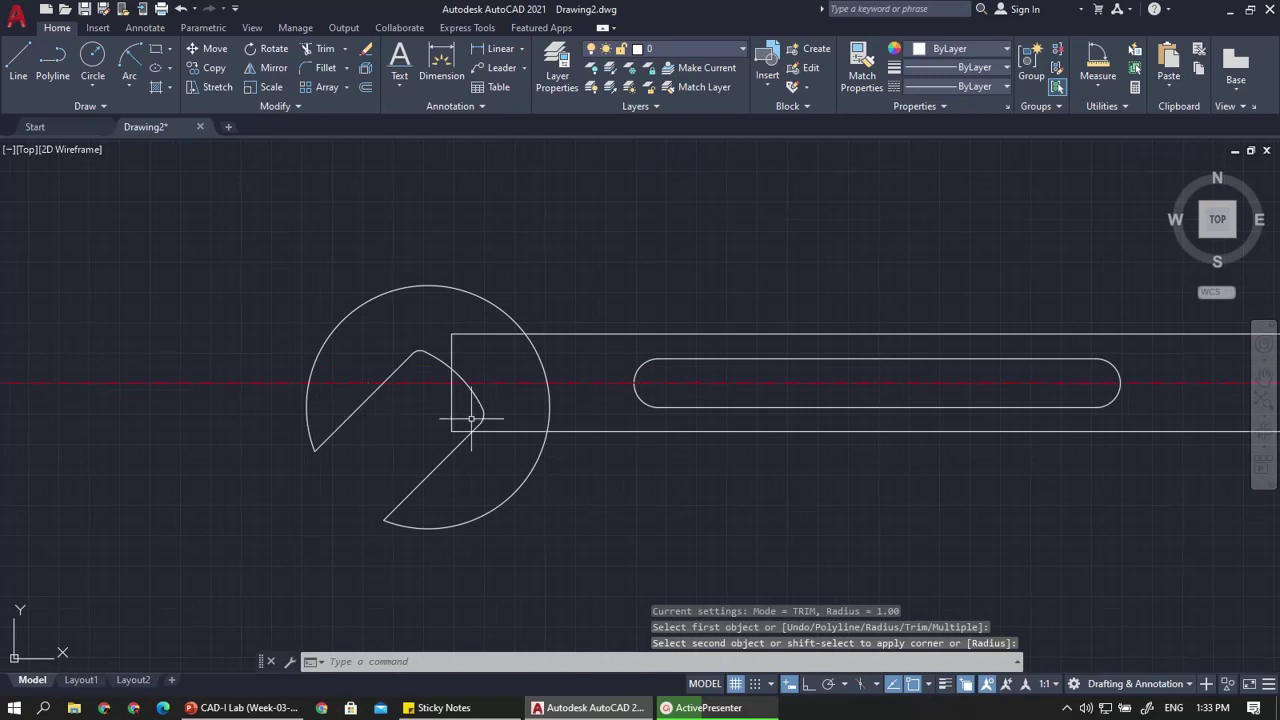
# Delete the vertical line closing the handle's left end inside the jaw
pyautogui.scroll(2, 504, 406)
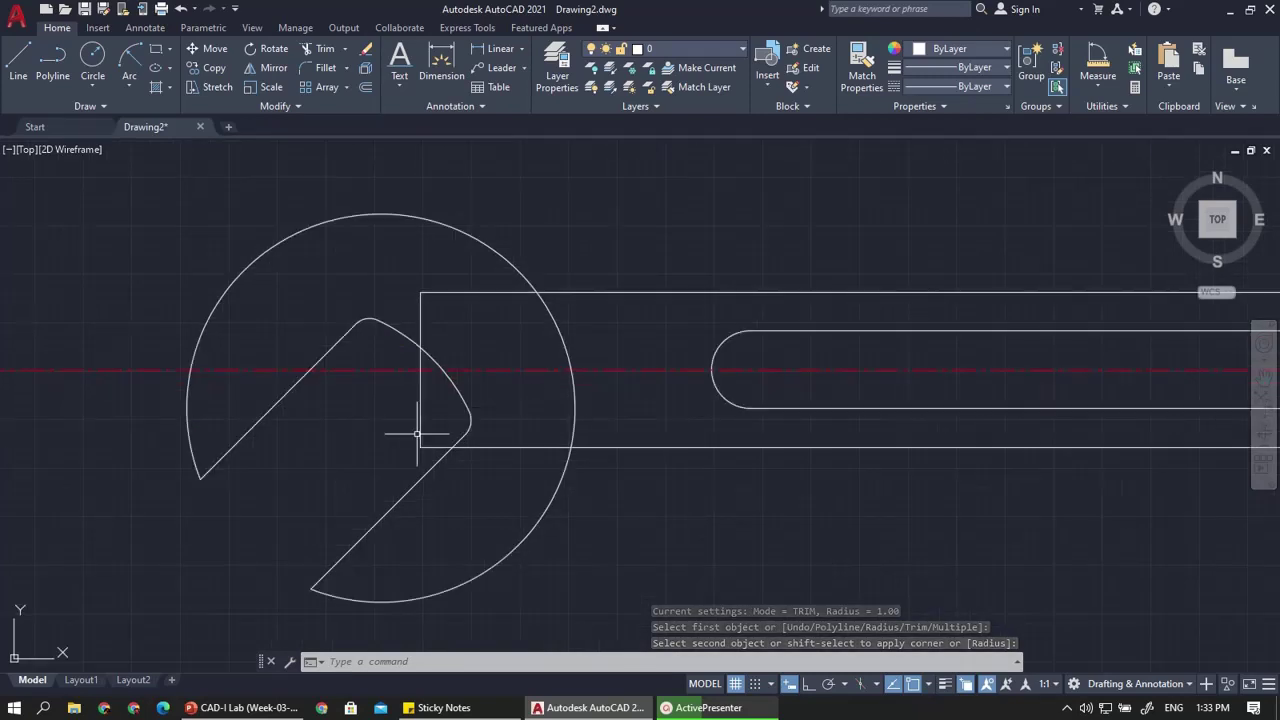
pyautogui.press('Escape')
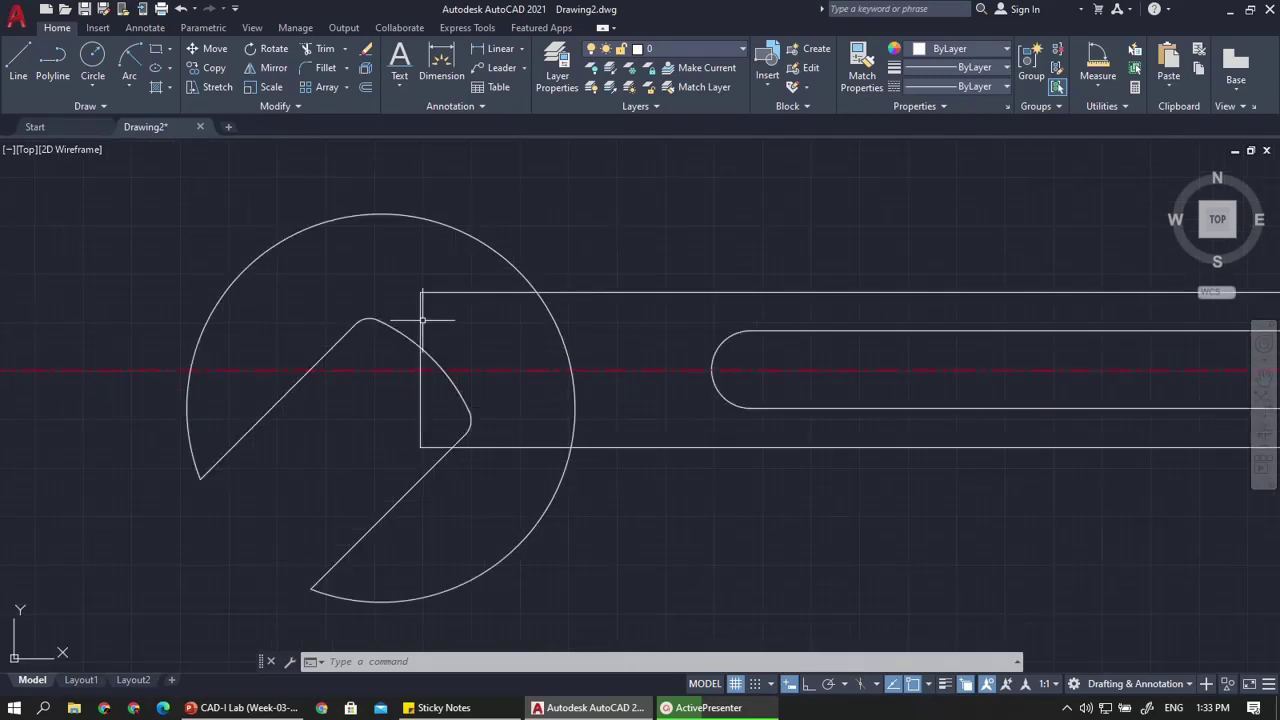
pyautogui.click(432, 320)
pyautogui.click(400, 317)
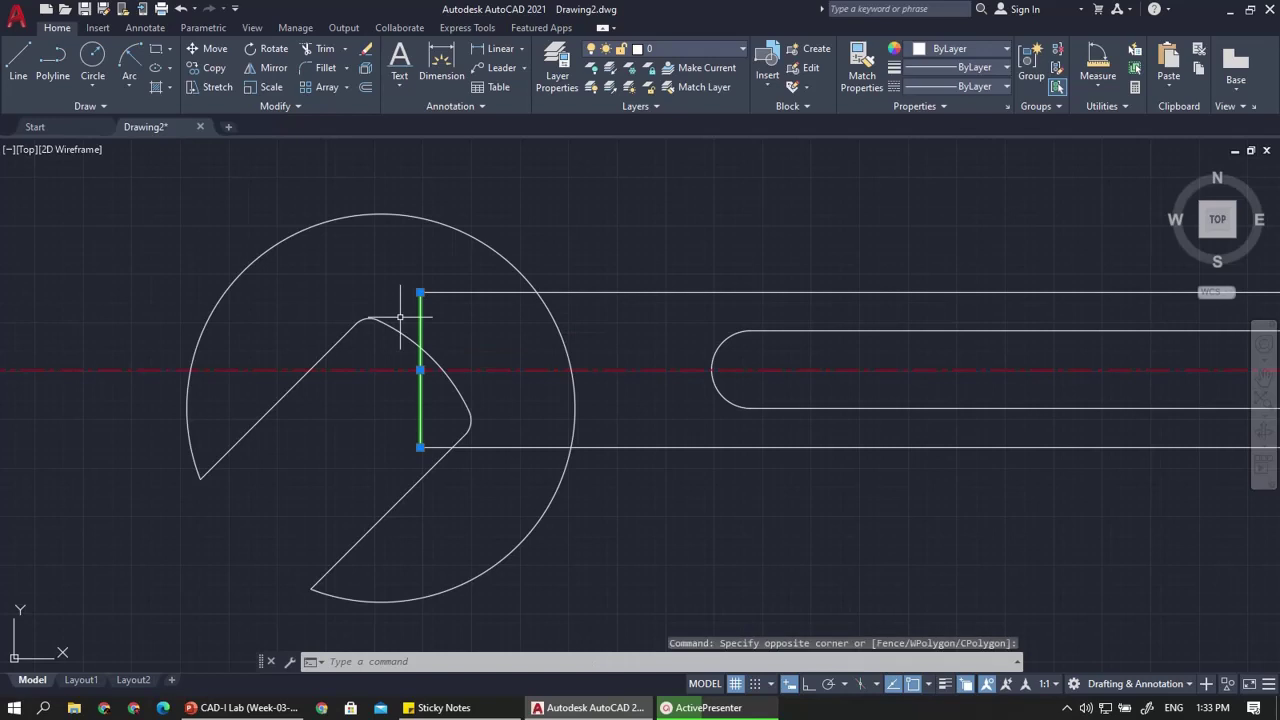
pyautogui.press('Delete')
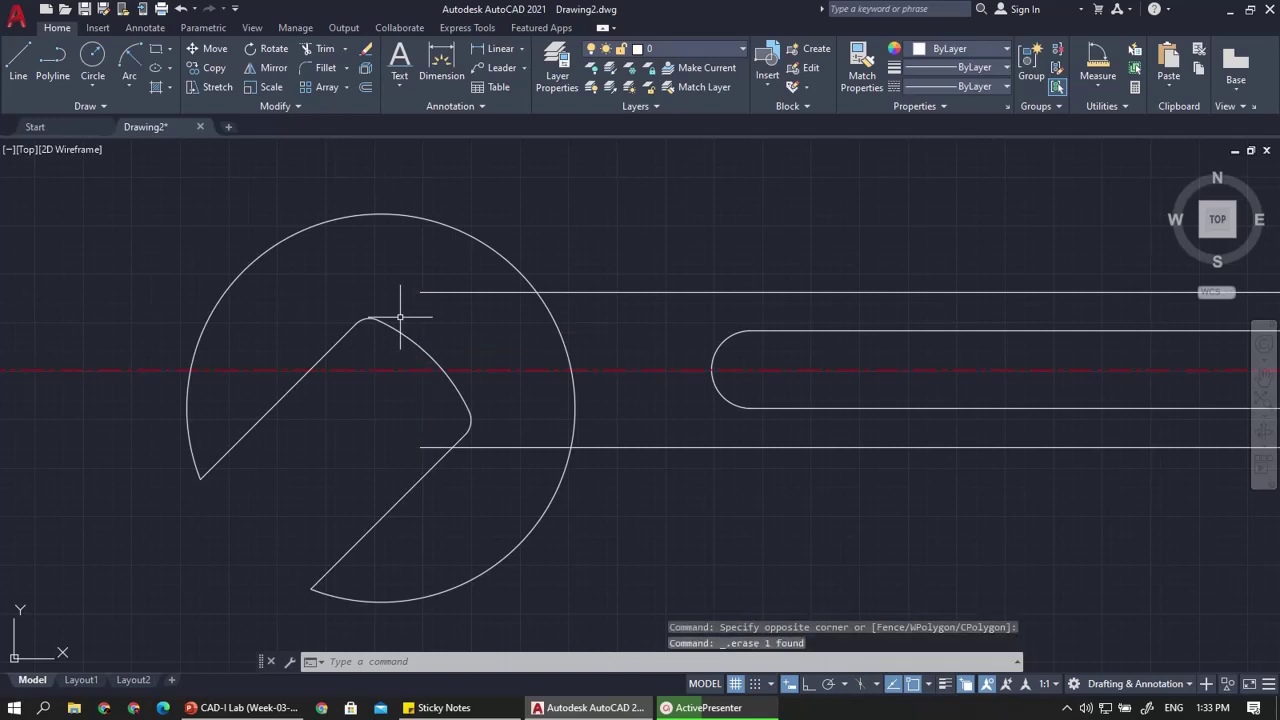
pyautogui.write('f')
pyautogui.press('Return')
pyautogui.press('Escape')
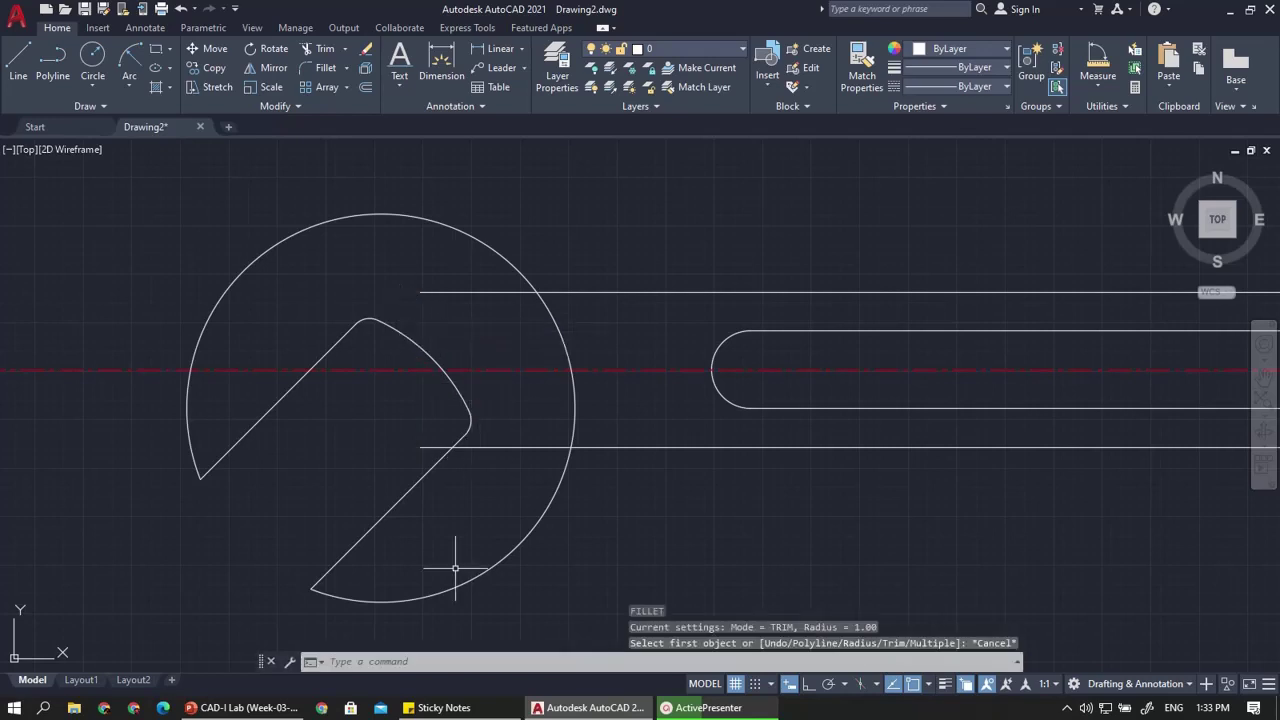
# Check the upper blend radius on the PowerPoint wrench slide and try an R30 fillet between AutoCAD's upper handle line and the jaw's outer arc
pyautogui.click(242, 707)
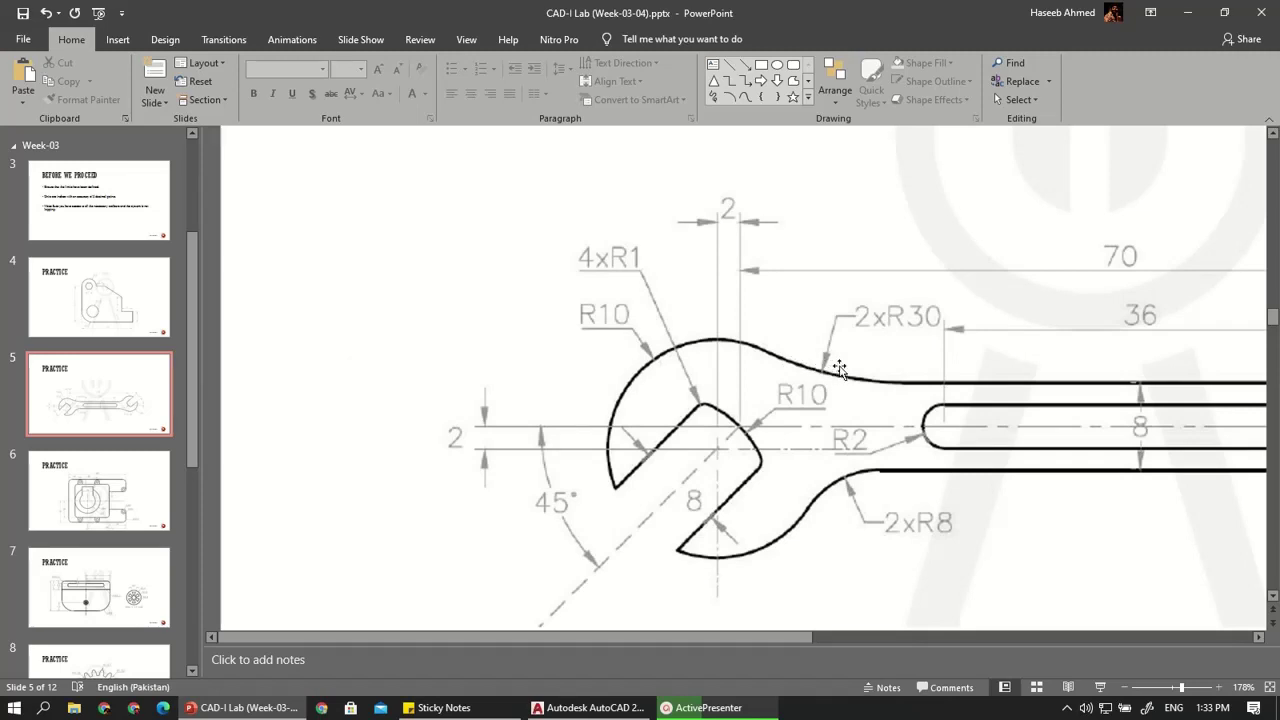
pyautogui.click(590, 707)
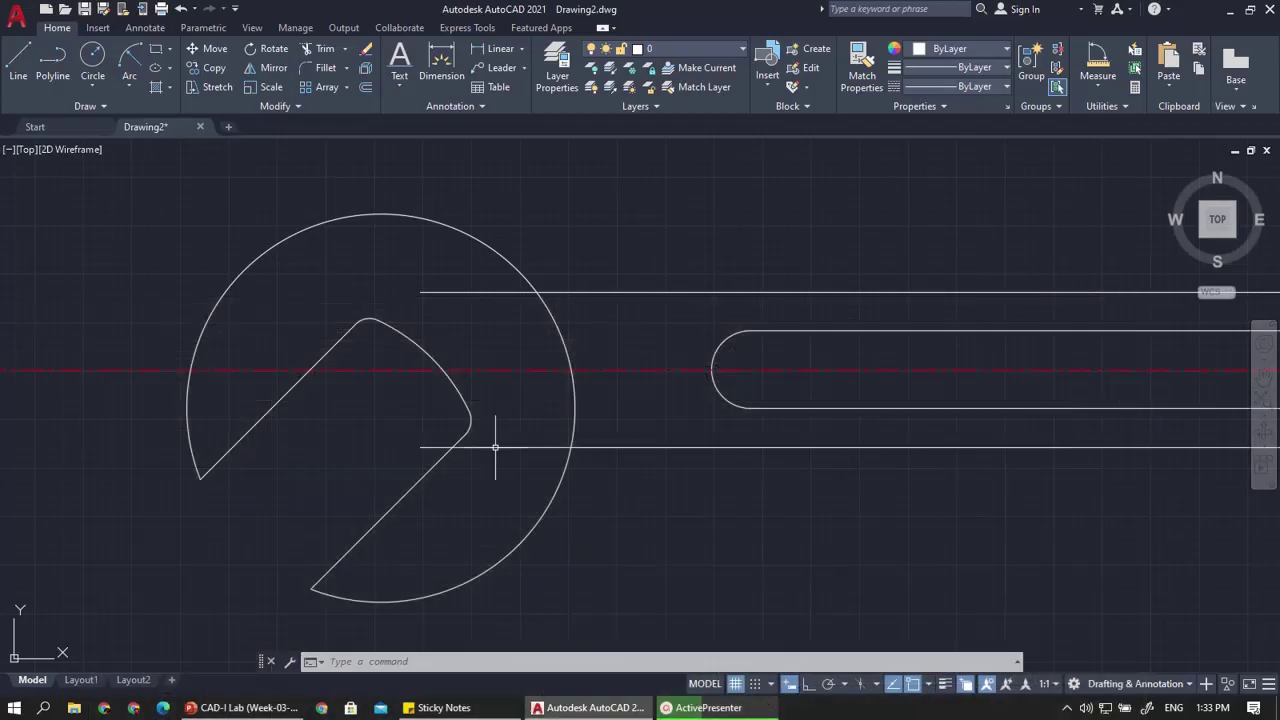
pyautogui.write('f')
pyautogui.press('Return')
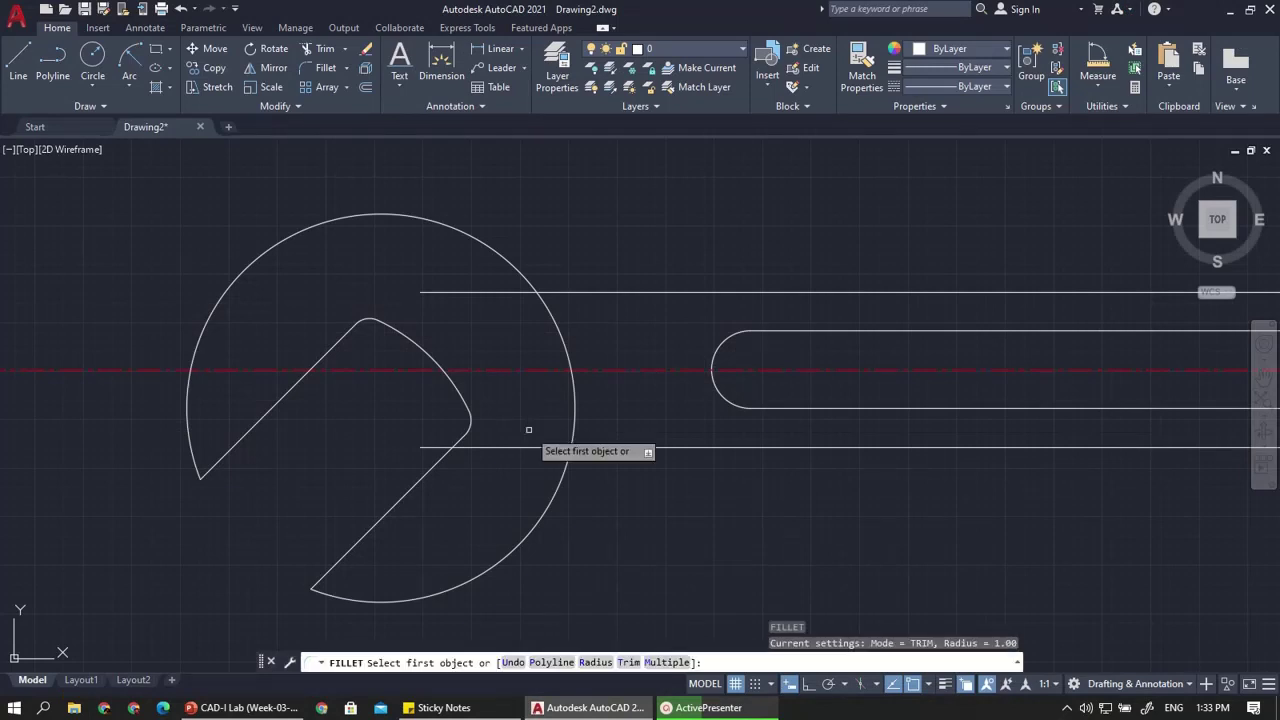
pyautogui.write('R')
pyautogui.press('Return')
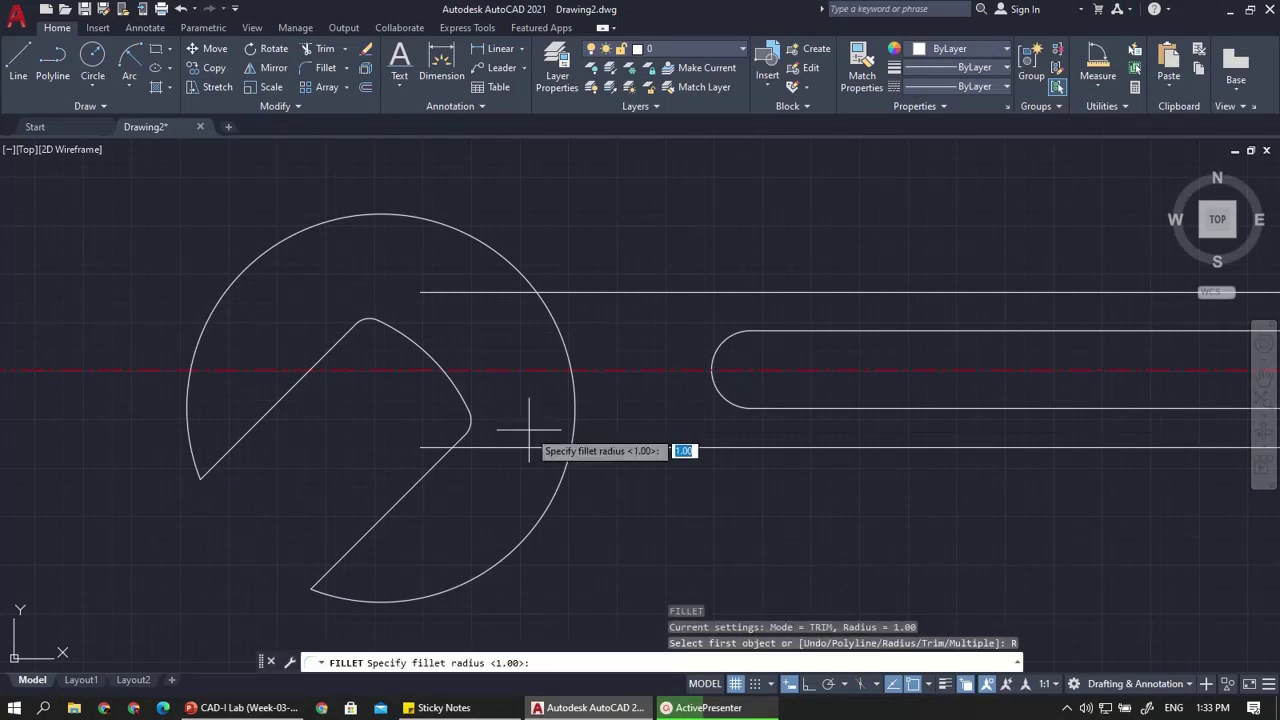
pyautogui.write('30')
pyautogui.press('Return')
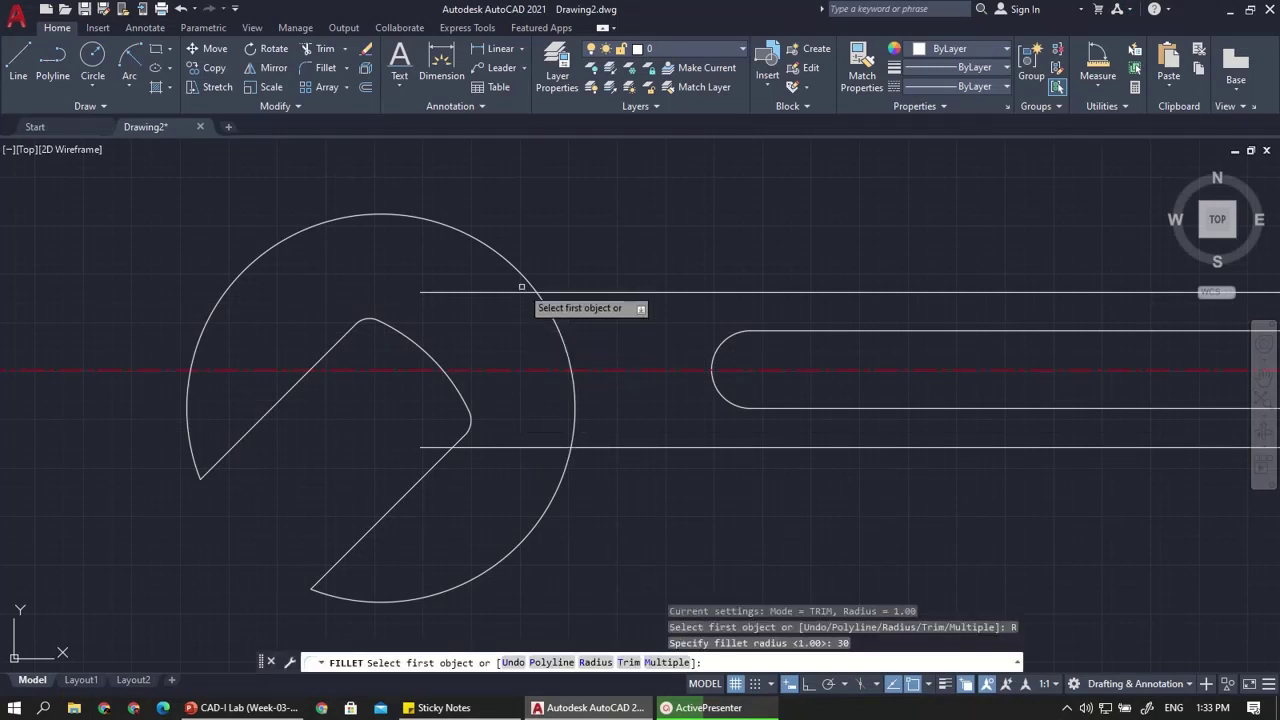
pyautogui.click(628, 292)
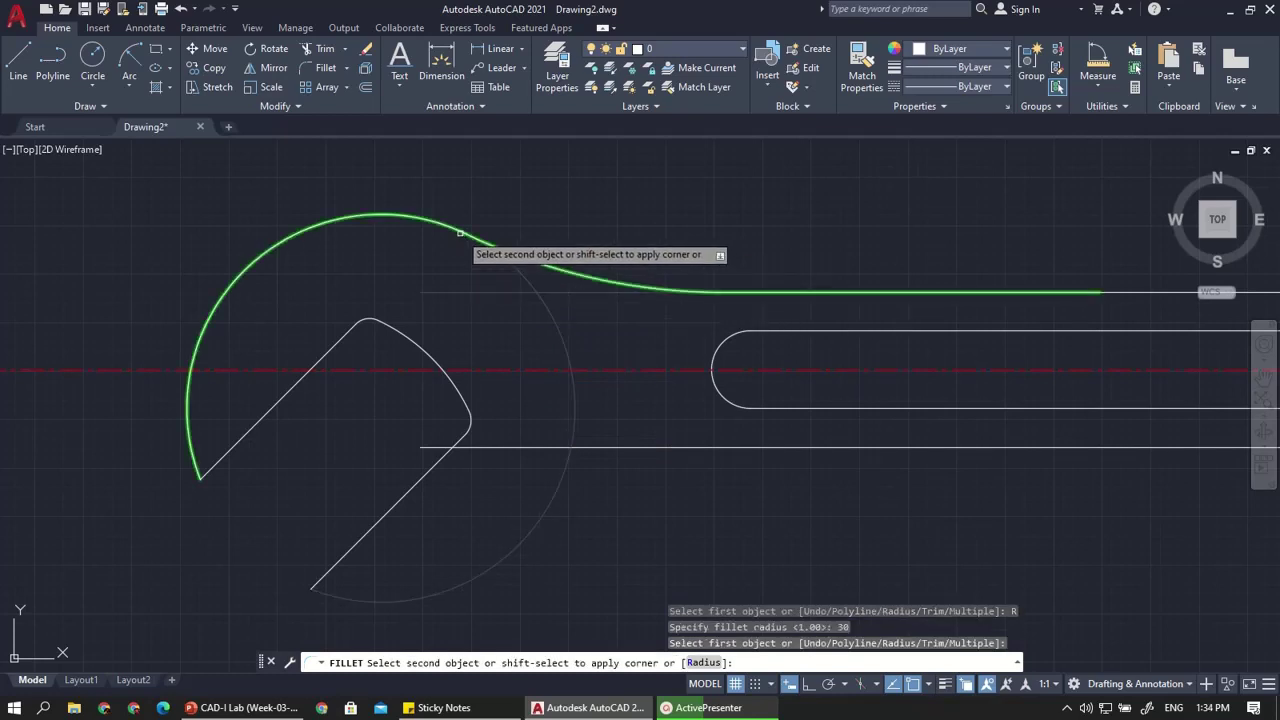
pyautogui.click(460, 233)
pyautogui.scroll(-2, 380, 412)
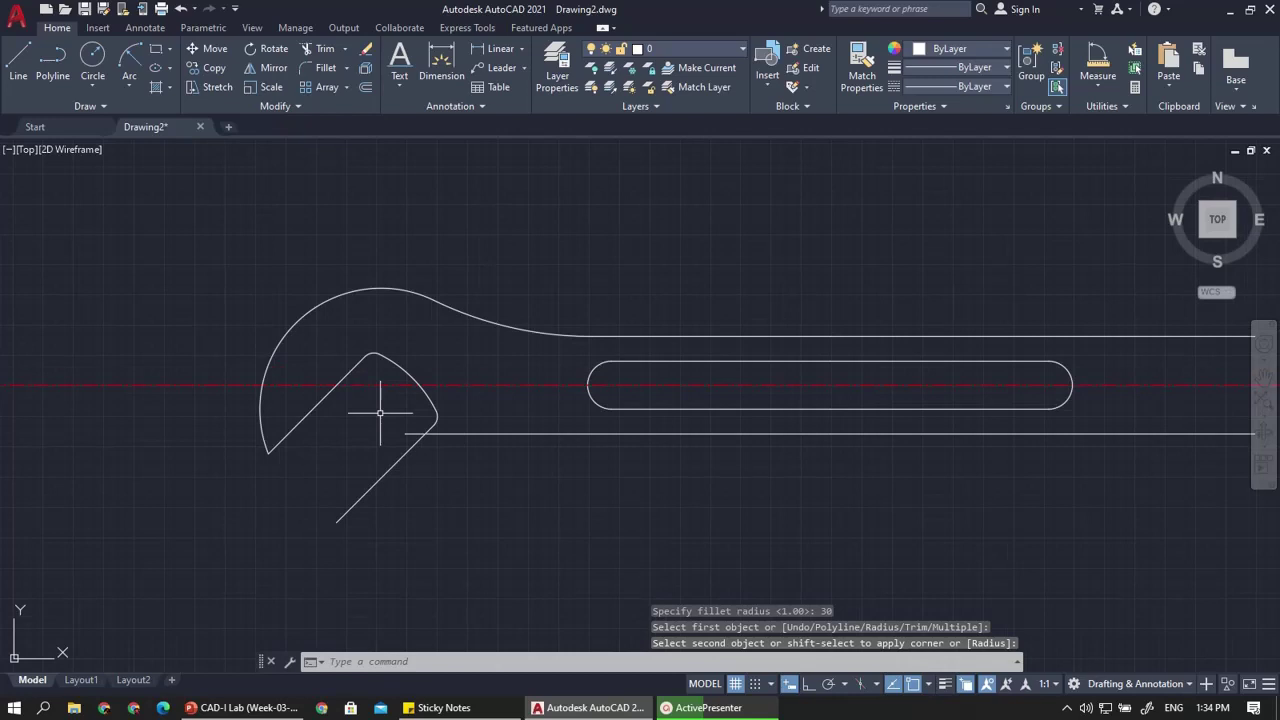
pyautogui.hotkey('ctrl', 'z')
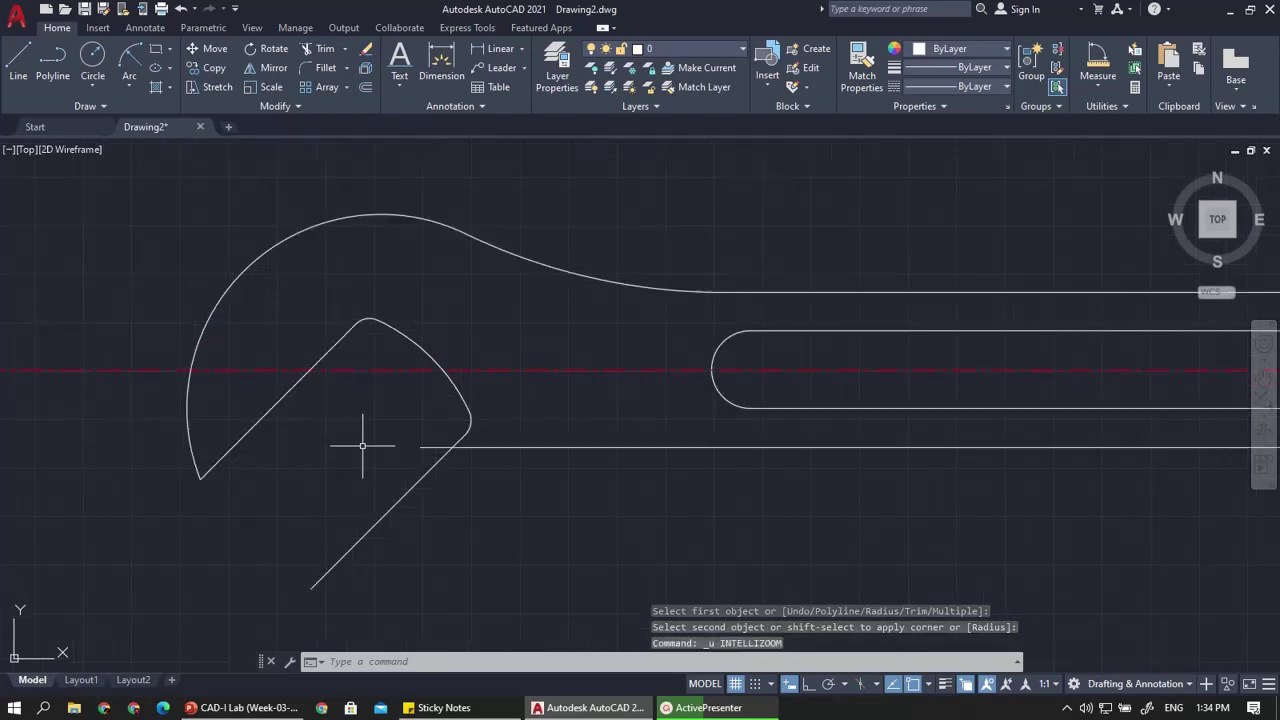
pyautogui.hotkey('ctrl', 'z')
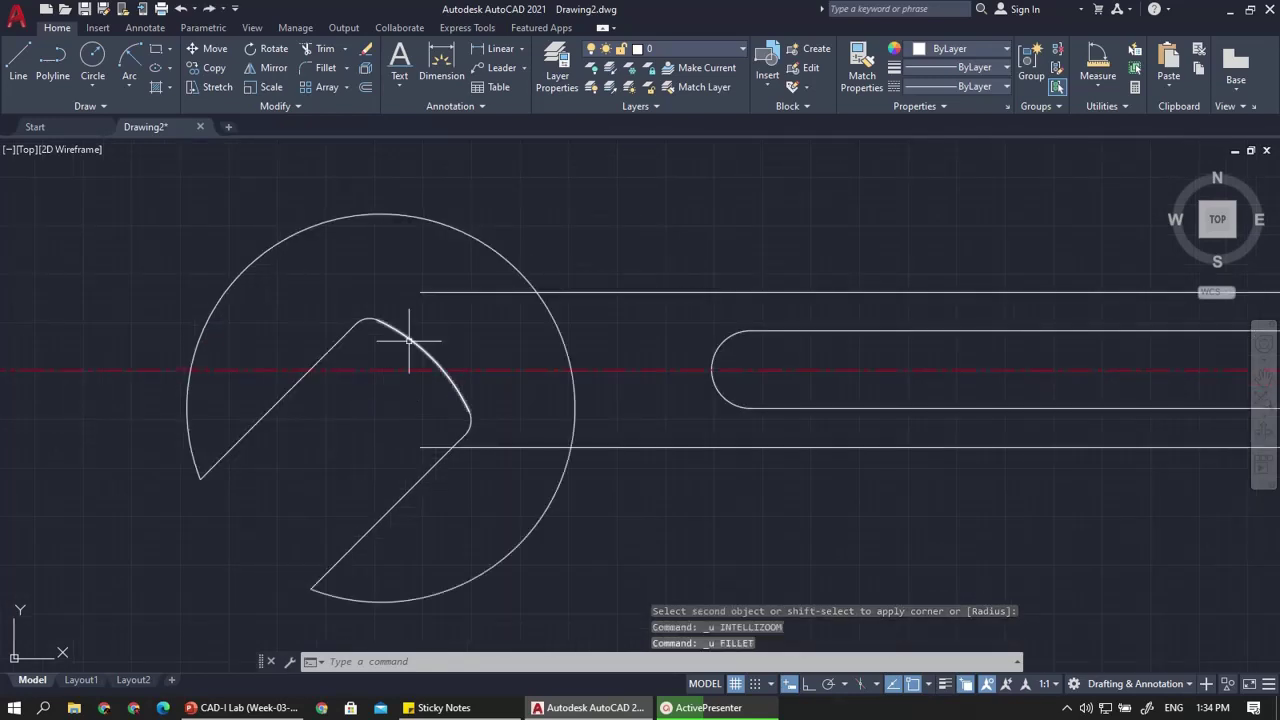
pyautogui.write('f')
pyautogui.press('Return')
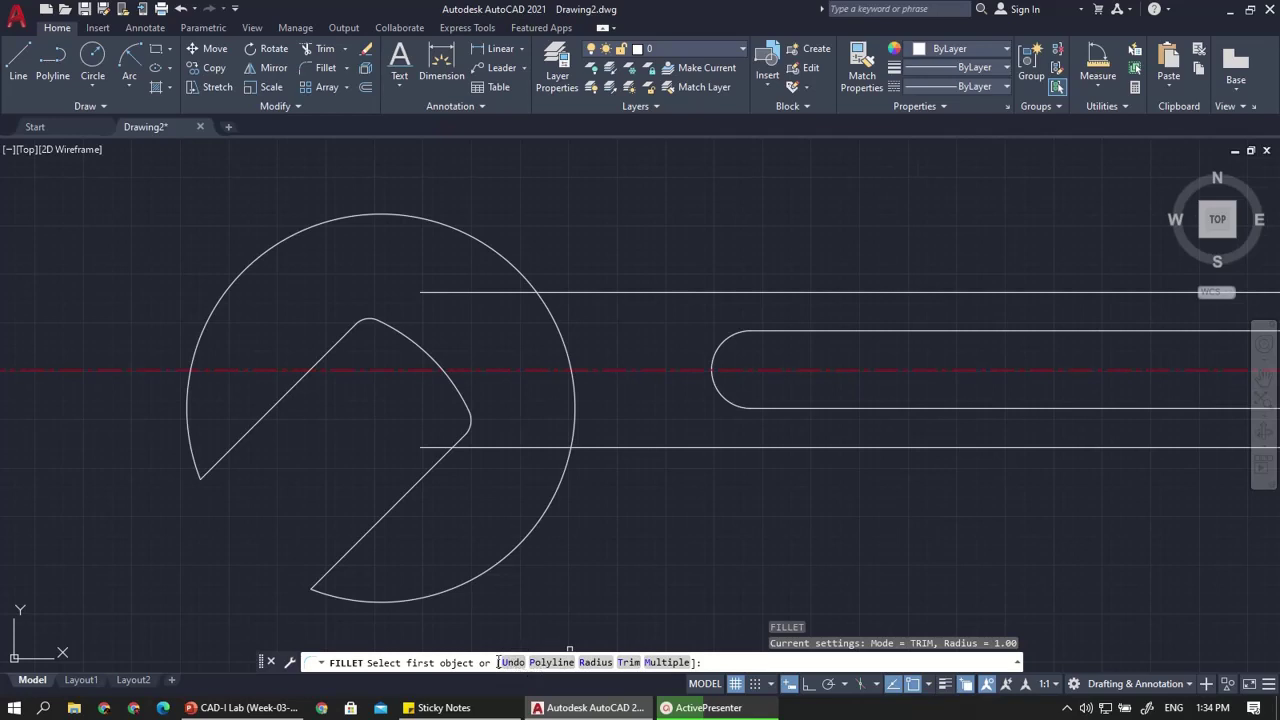
pyautogui.write('R')
pyautogui.press('Return')
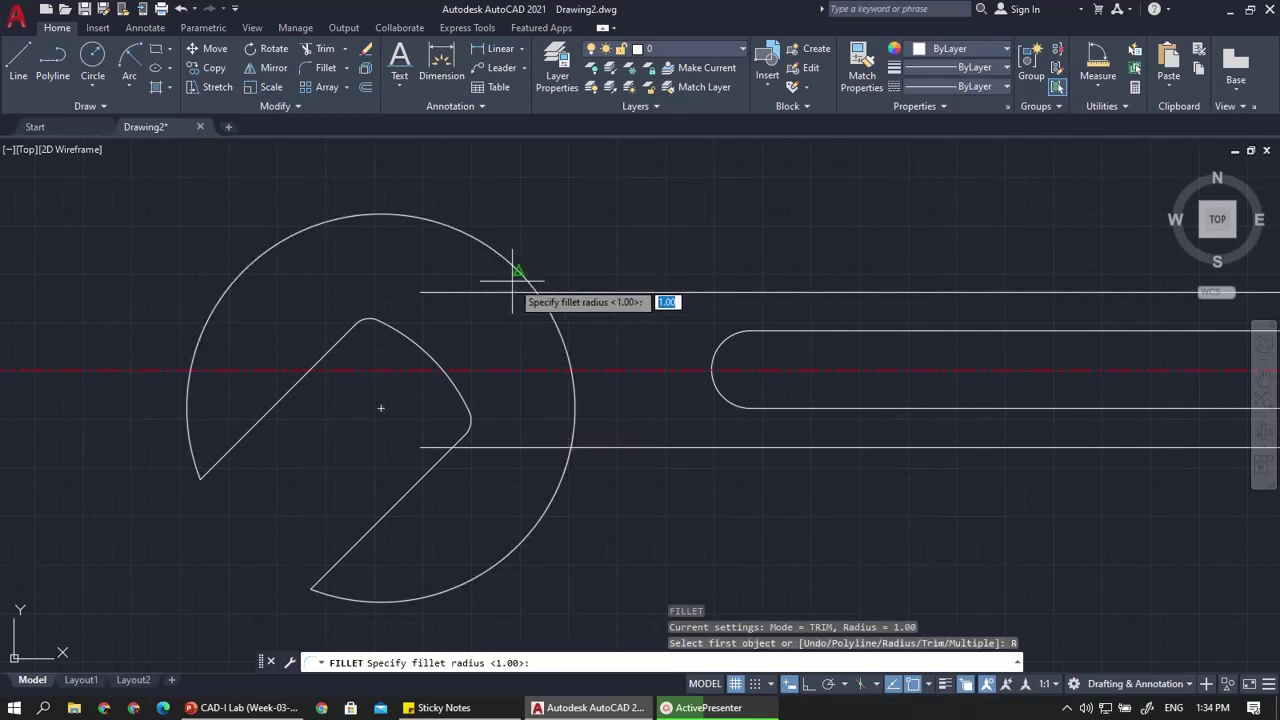
pyautogui.write('30')
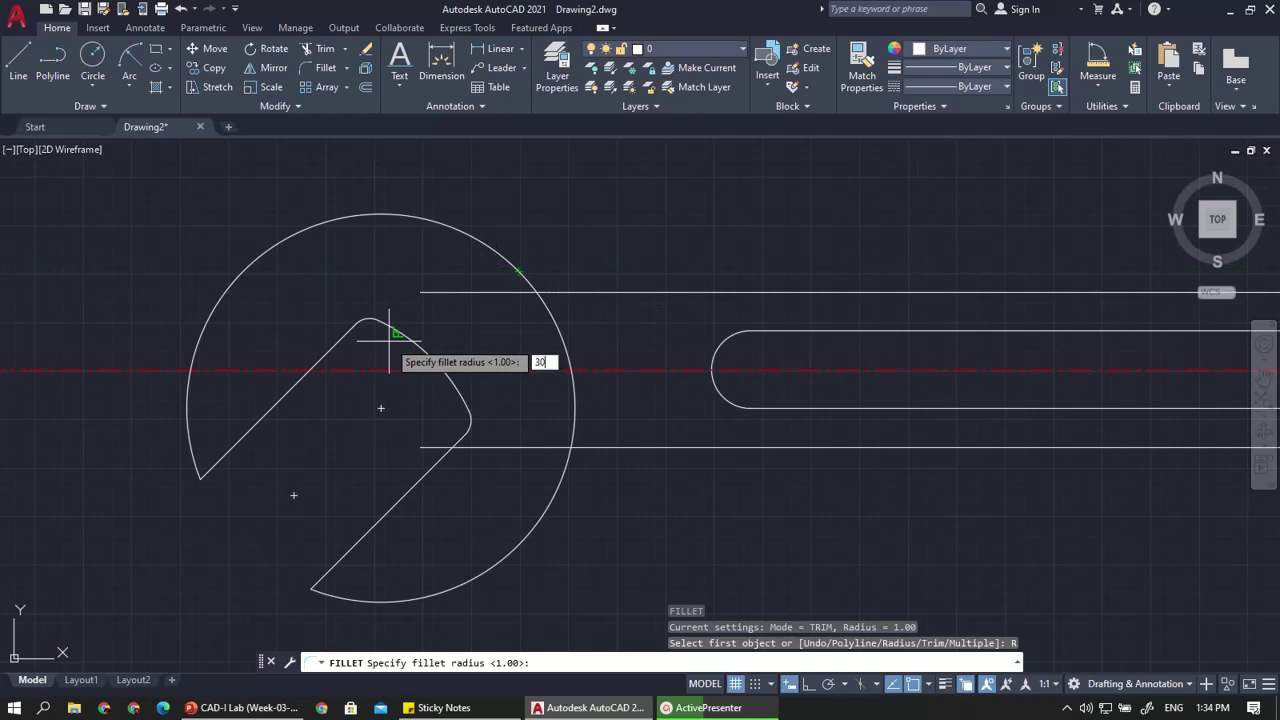
pyautogui.press('Return')
pyautogui.click(426, 214)
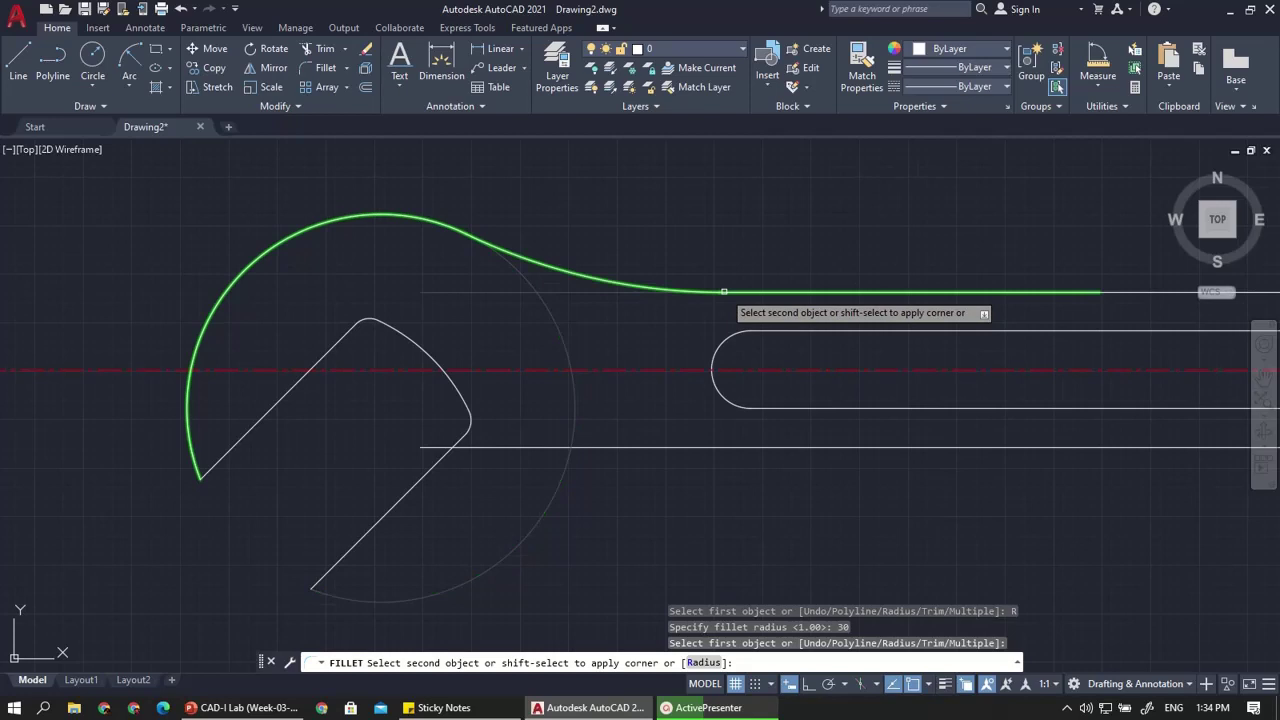
pyautogui.press('Escape')
pyautogui.click(578, 352)
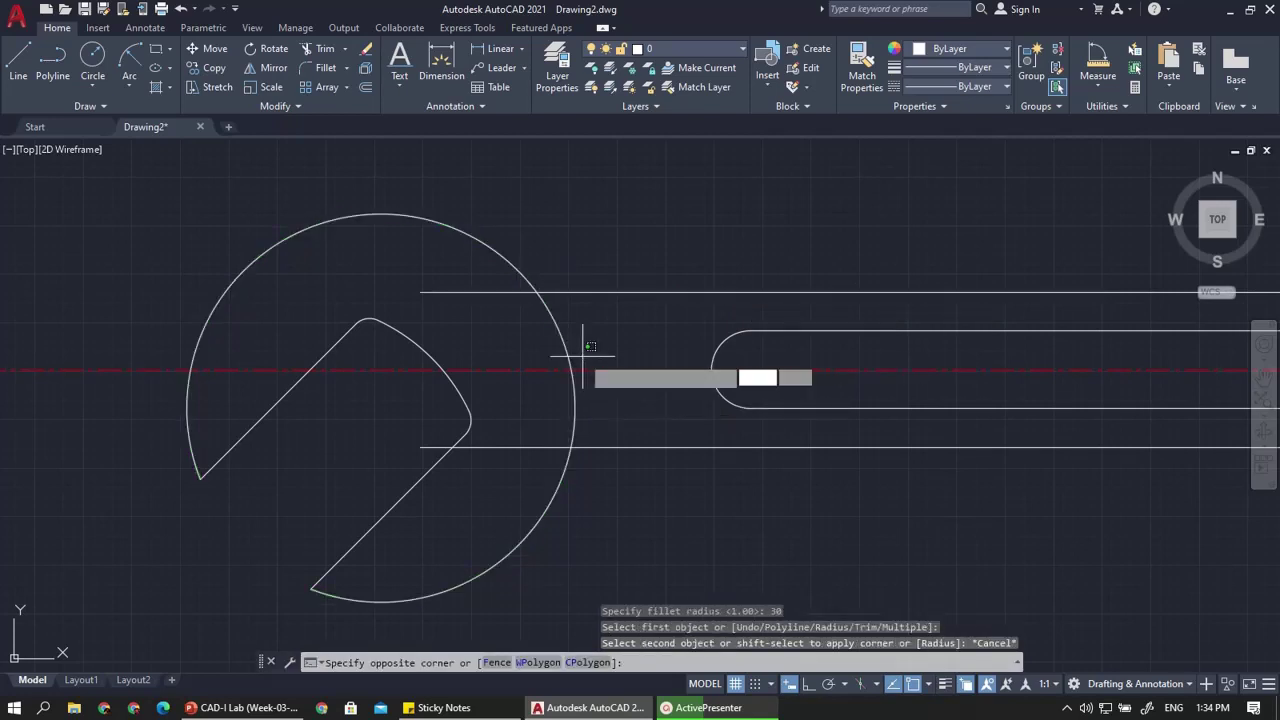
pyautogui.press('Escape')
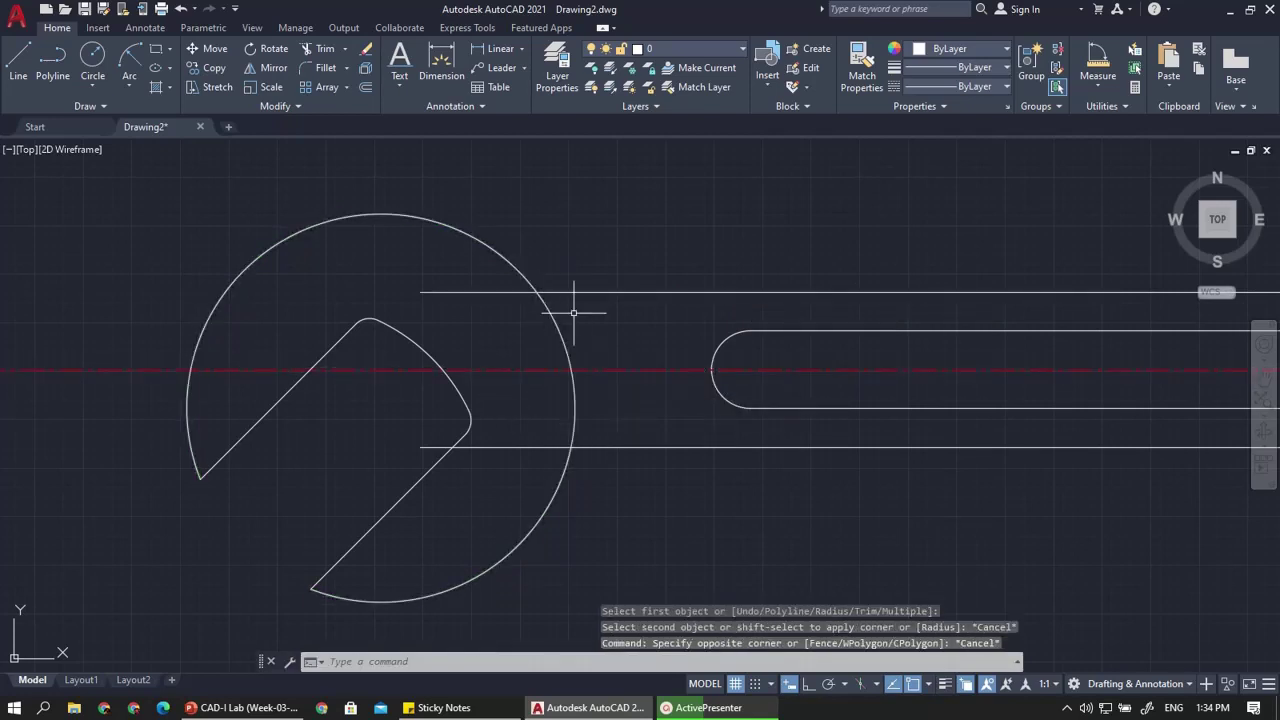
# Trim away the part of the left jaw's outer arc that lies between the upper and lower handle lines
pyautogui.write('tr')
pyautogui.press('Return')
pyautogui.click(580, 324)
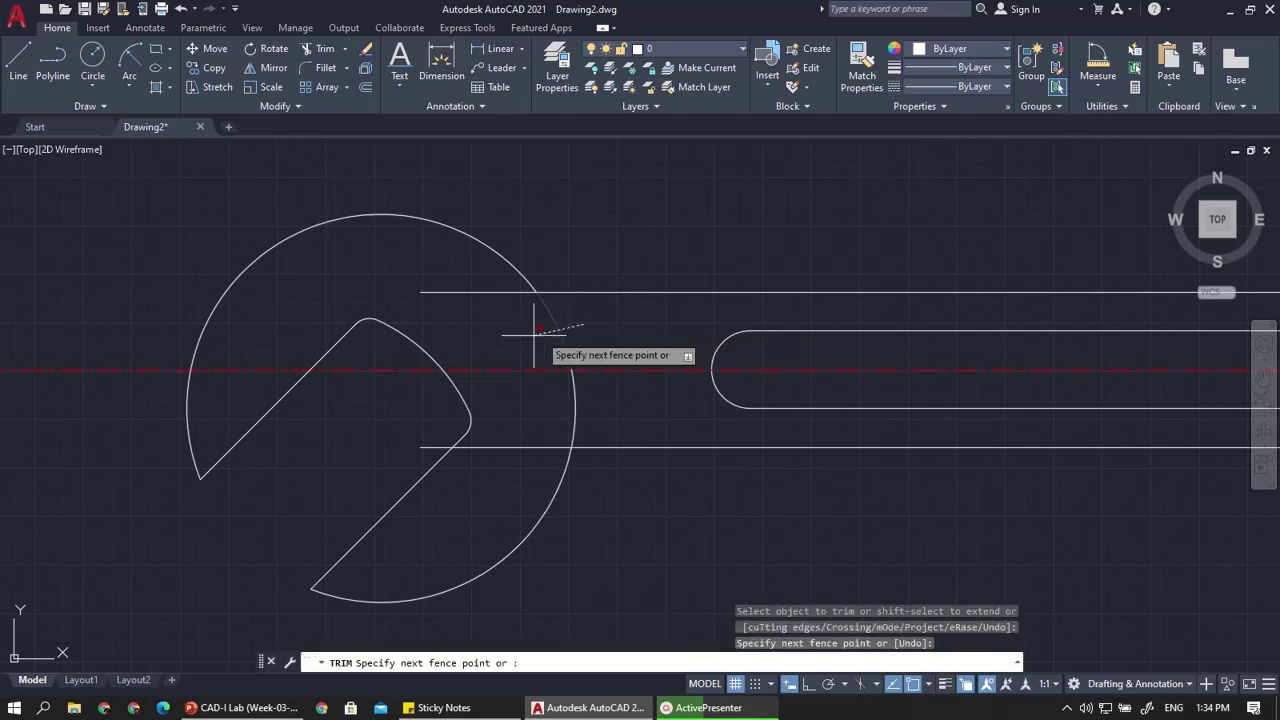
pyautogui.click(534, 336)
pyautogui.click(595, 393)
pyautogui.click(549, 394)
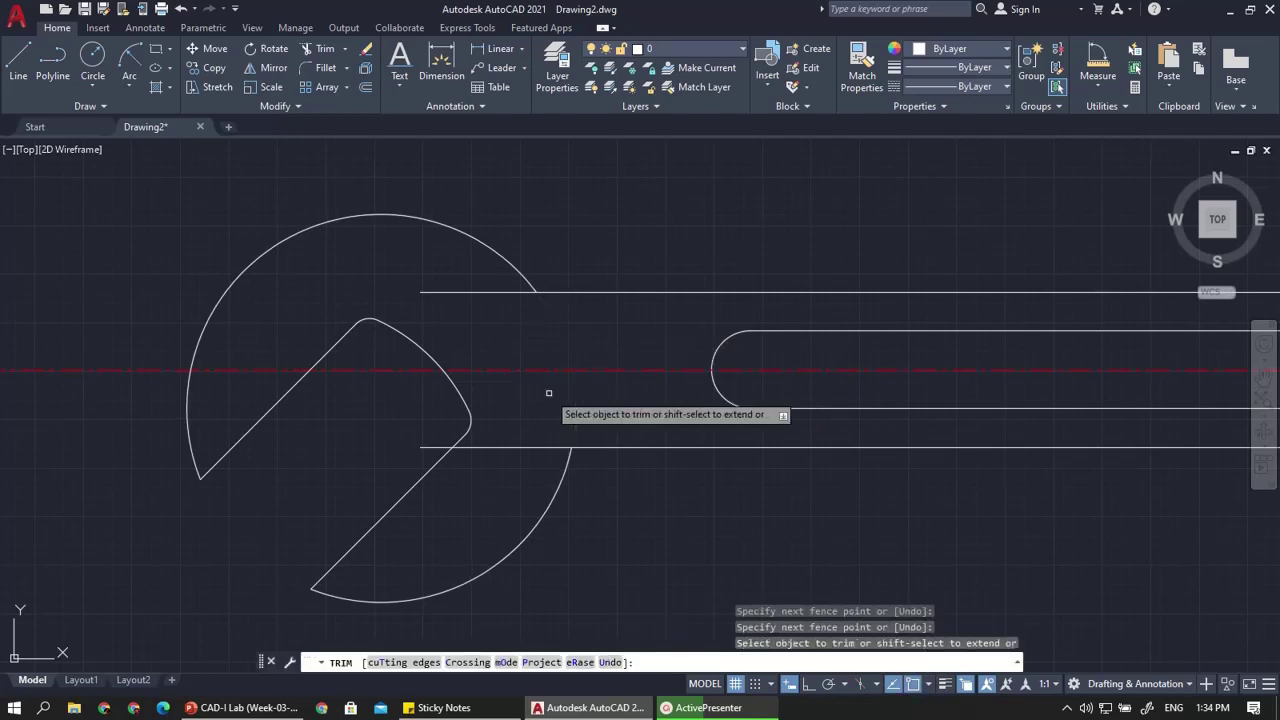
pyautogui.press('Escape')
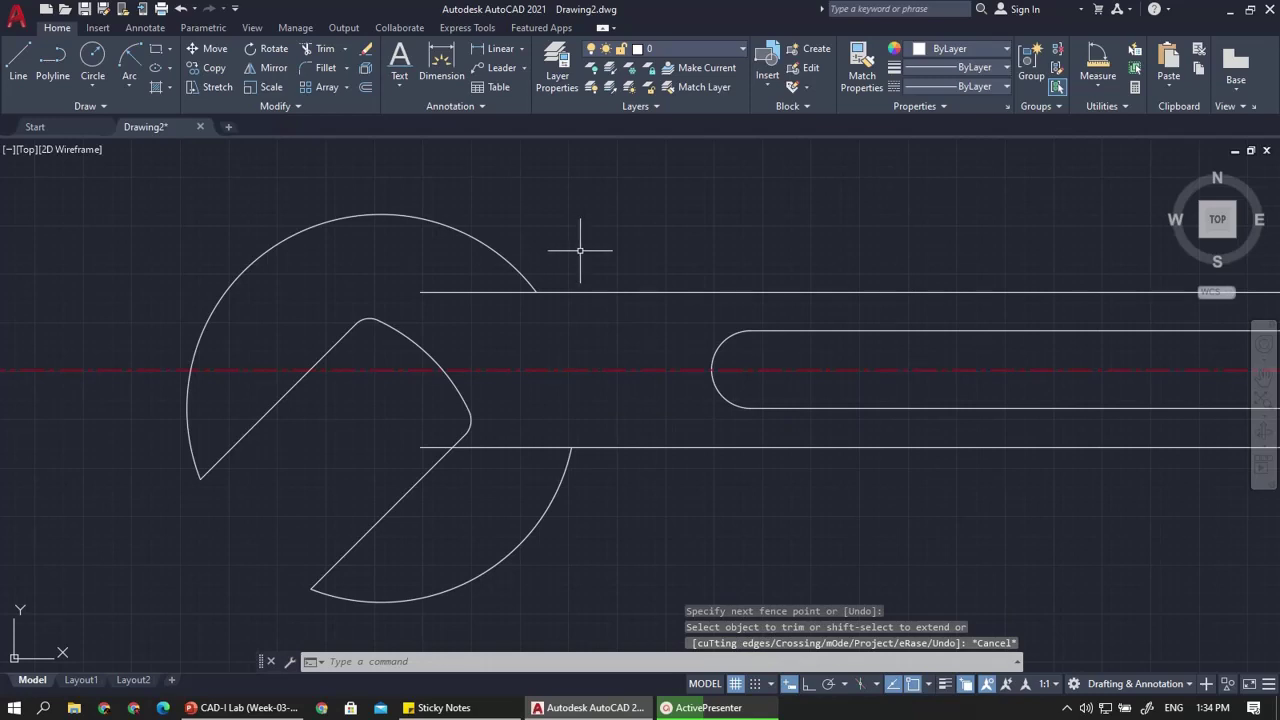
# Fillet the upper part of the left jaw's outer arc to the upper handle line with radius 30
pyautogui.write('f')
pyautogui.press('Return')
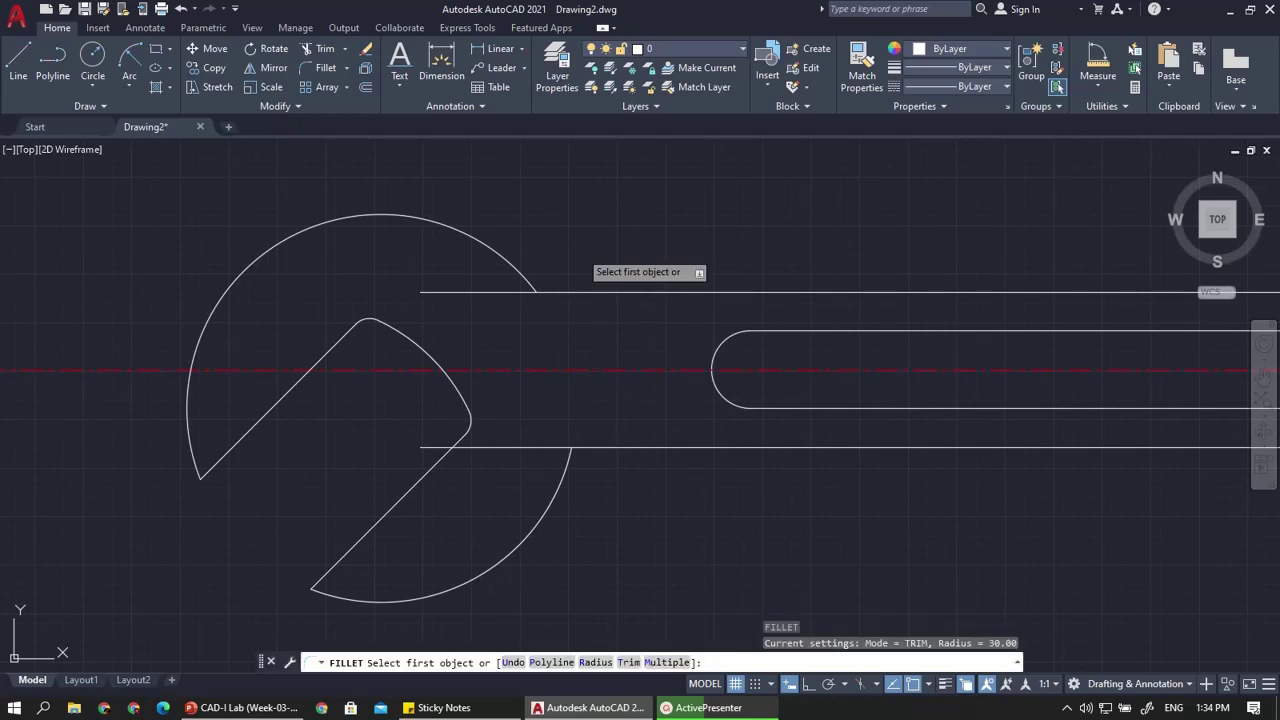
pyautogui.write('r')
pyautogui.press('Return')
pyautogui.write('30')
pyautogui.press('Return')
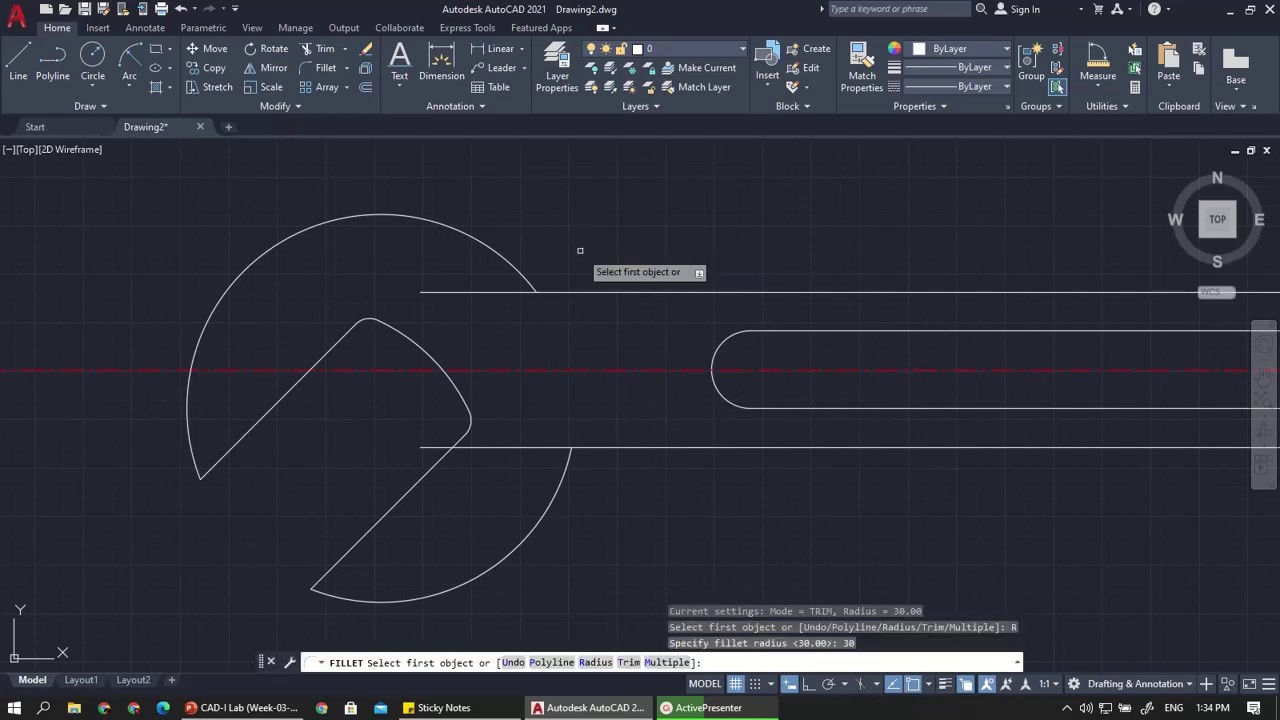
pyautogui.click(518, 263)
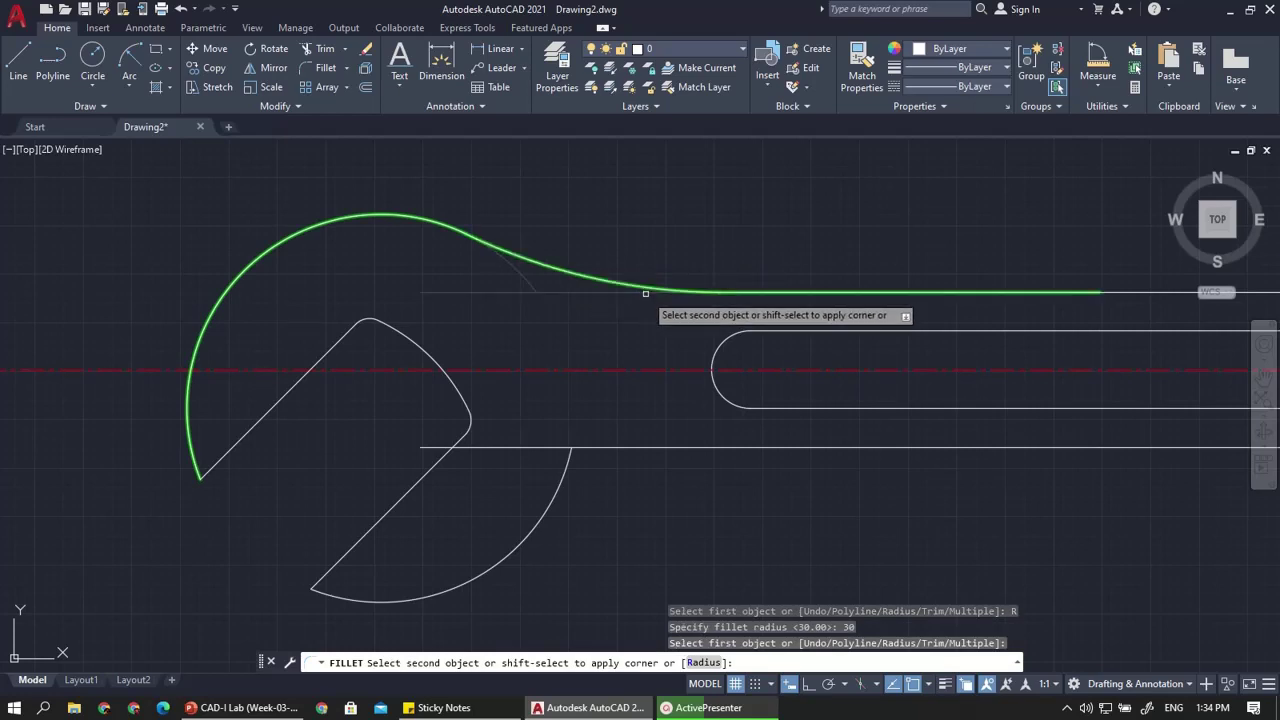
pyautogui.click(646, 292)
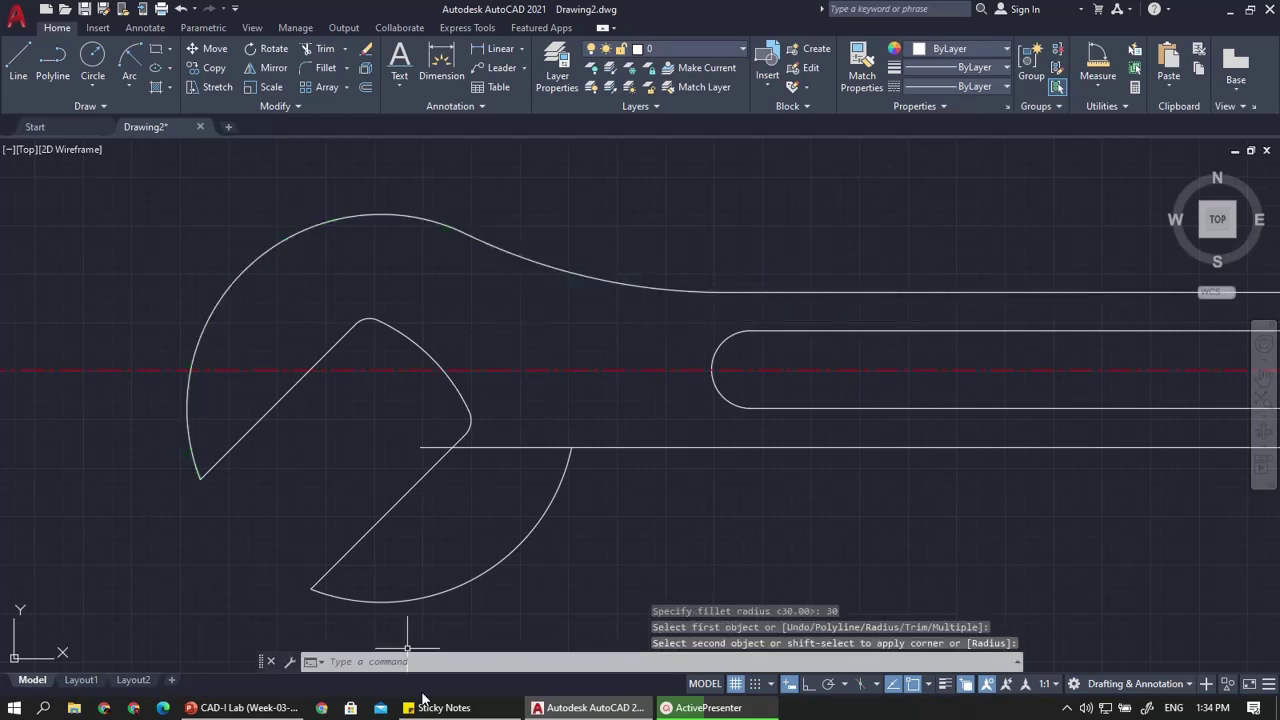
# Check the lower blend radius on the PowerPoint slide and fillet the left jaw's lower outer arc to the lower handle line with radius 8 in AutoCAD
pyautogui.click(245, 707)
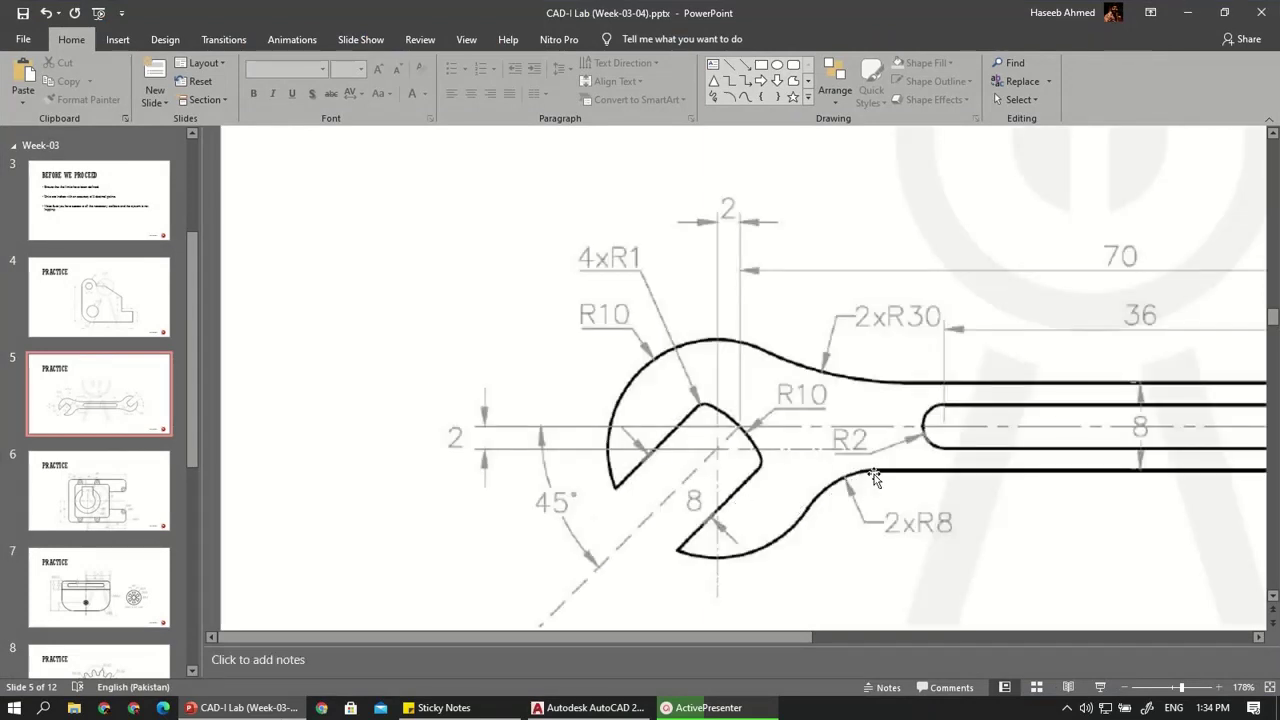
pyautogui.click(594, 707)
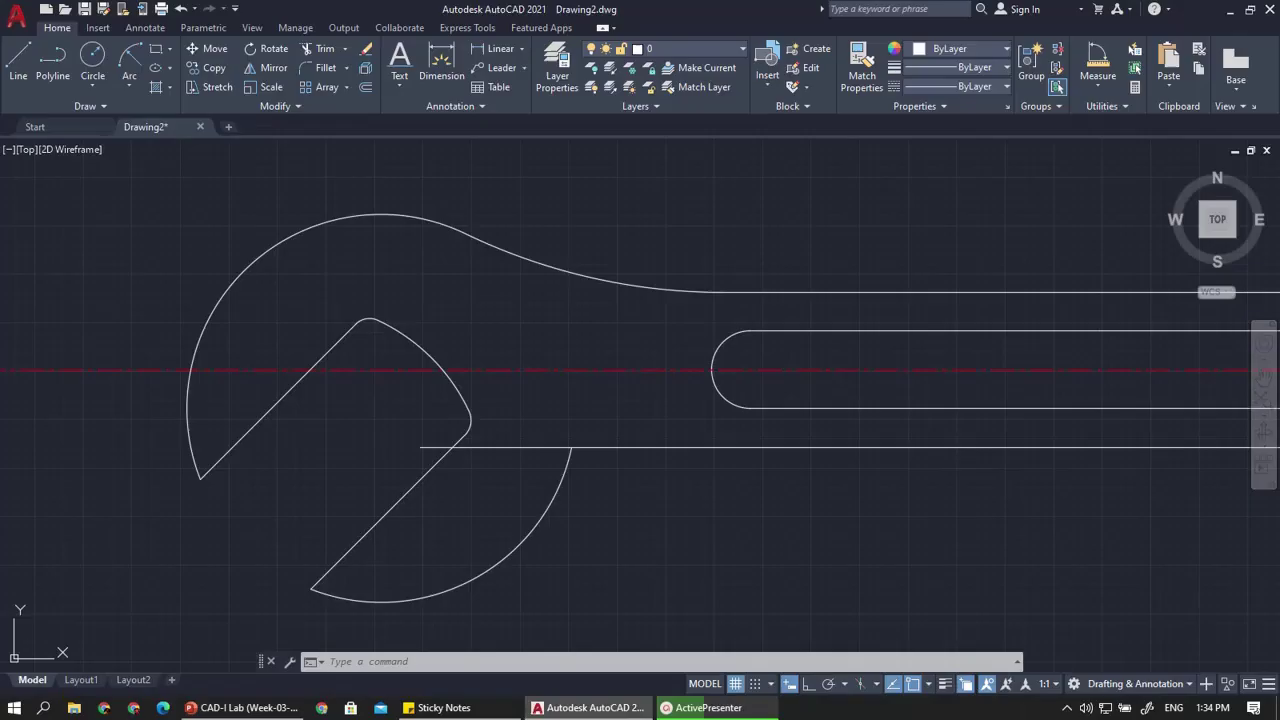
pyautogui.write('f')
pyautogui.press('Return')
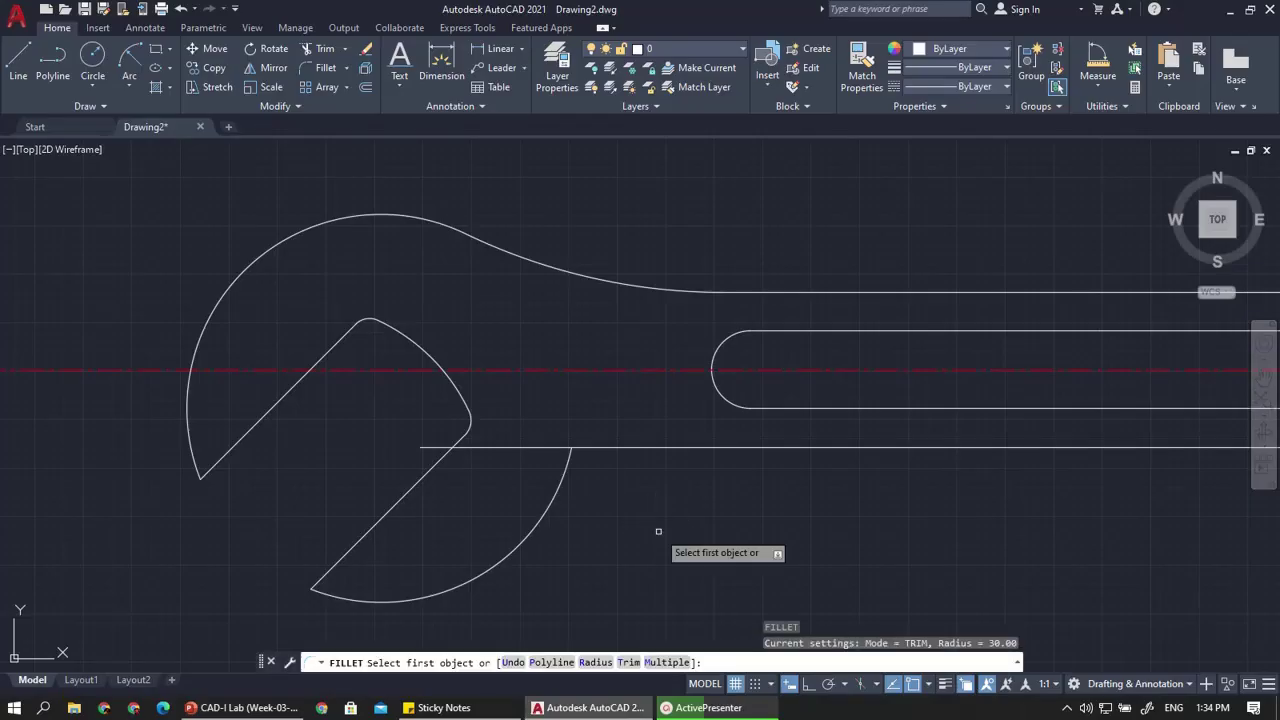
pyautogui.write('r')
pyautogui.press('Return')
pyautogui.write('8')
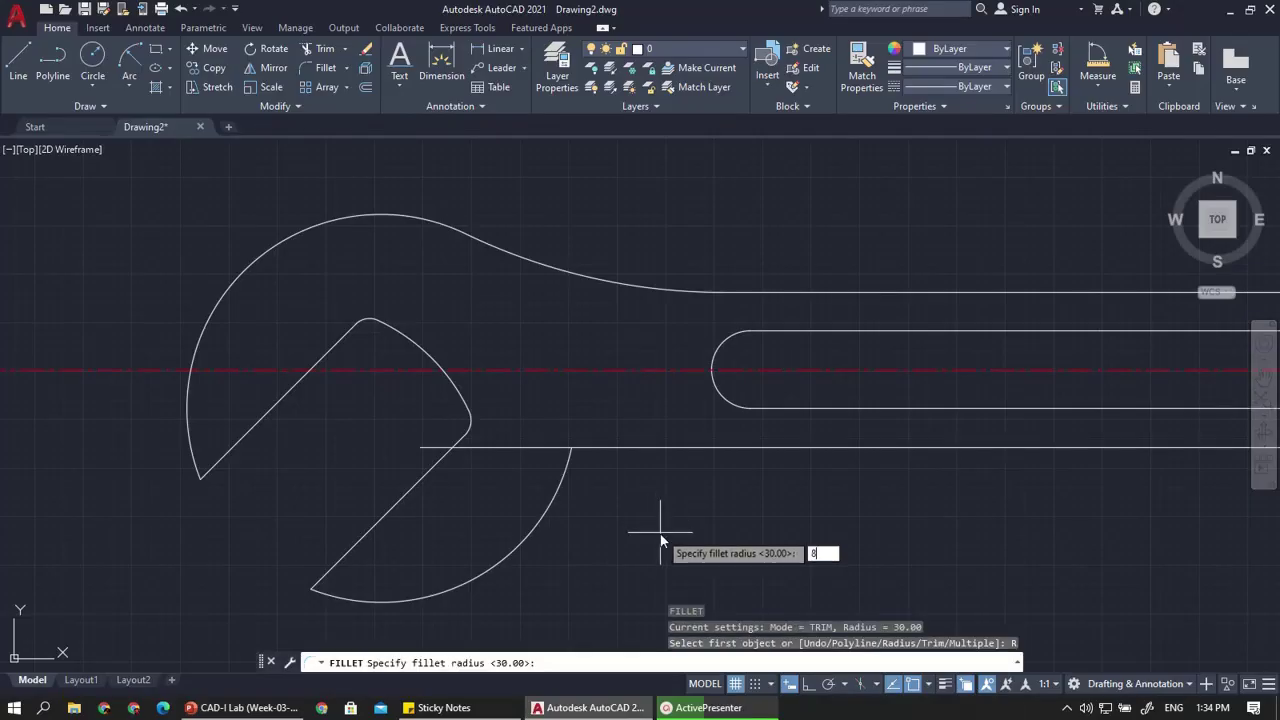
pyautogui.press('Return')
pyautogui.click(550, 518)
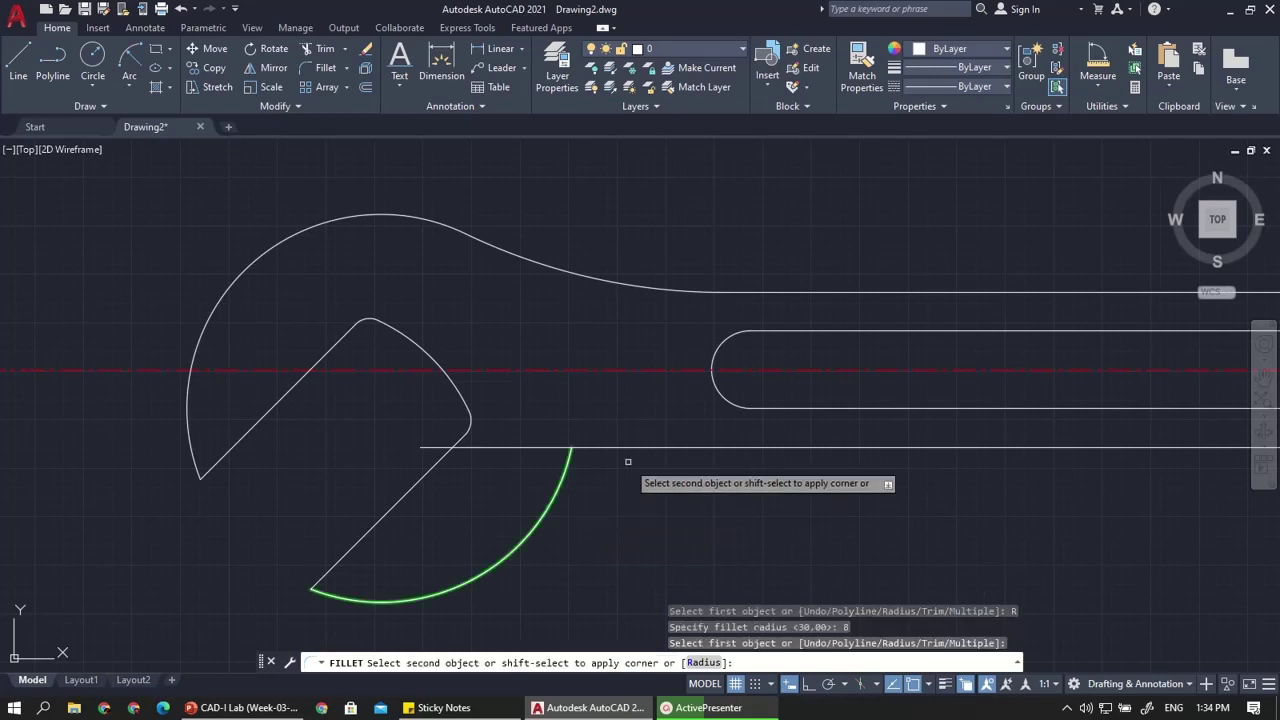
pyautogui.click(642, 449)
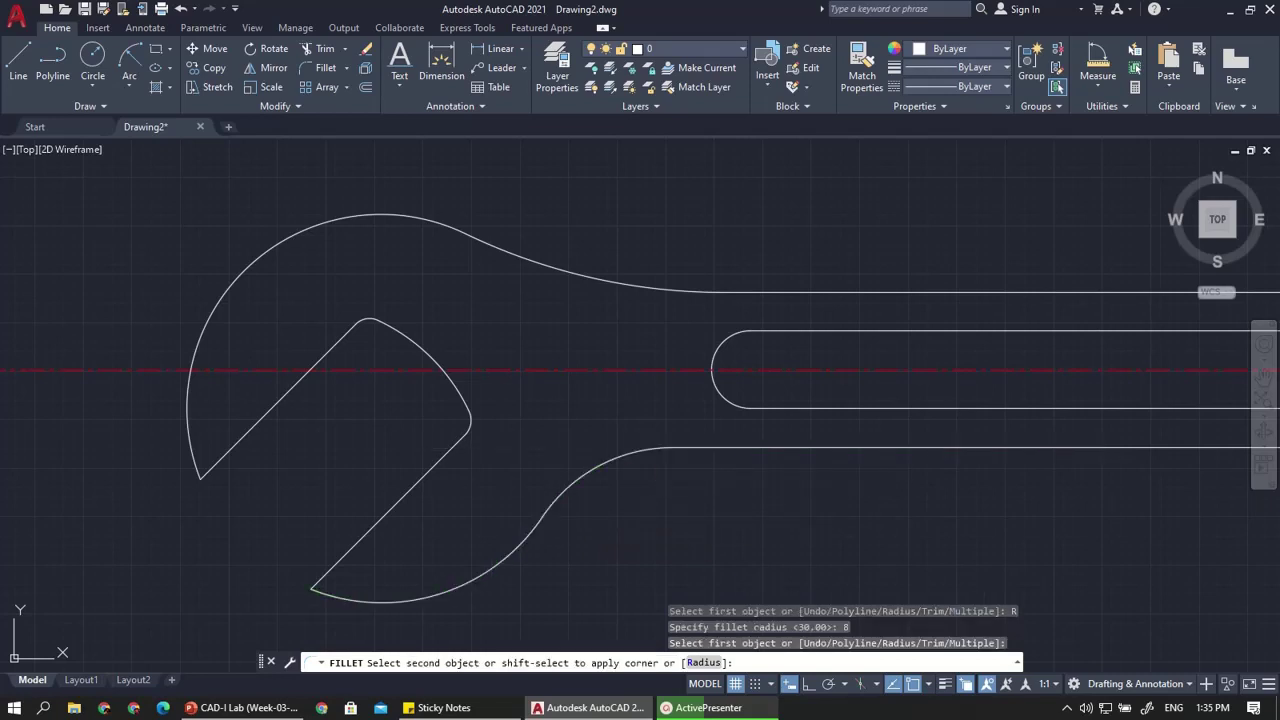
# Switch to PowerPoint, examine the right jaw's dimensions on the wrench slide, and return to the handle's right end in AutoCAD
pyautogui.scroll(-6, 230, 460)
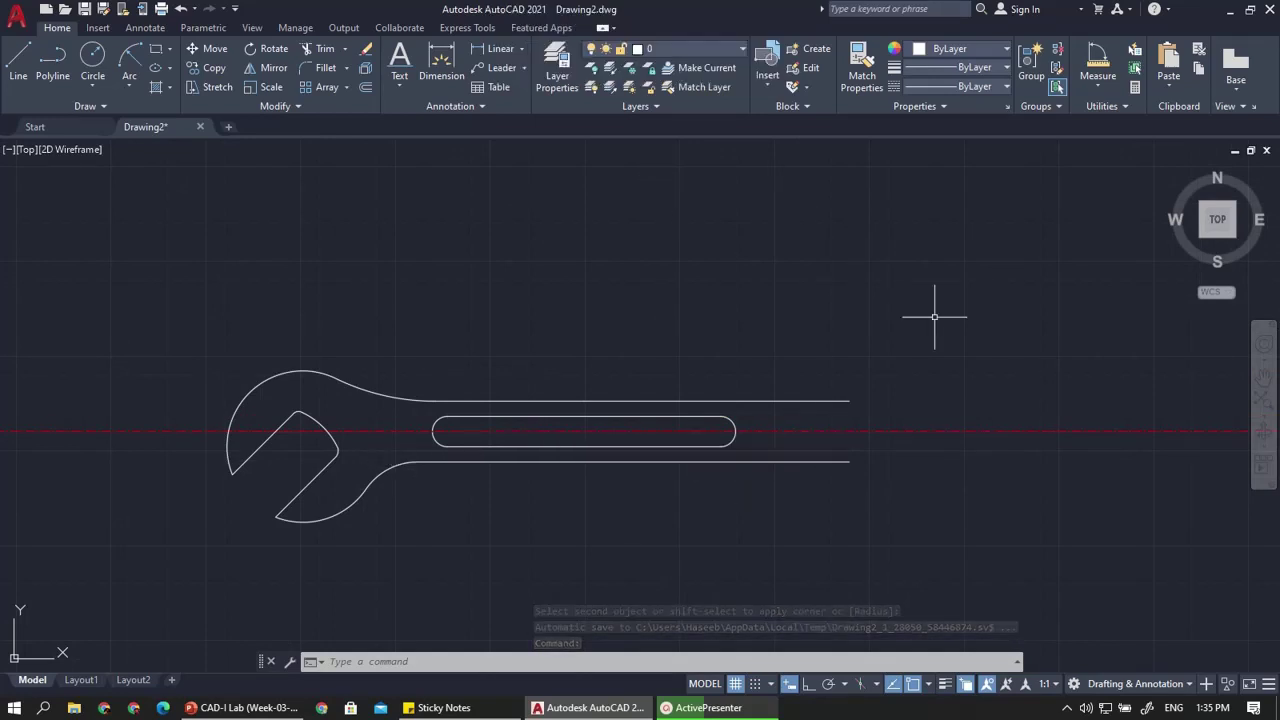
pyautogui.scroll(2, 960, 380)
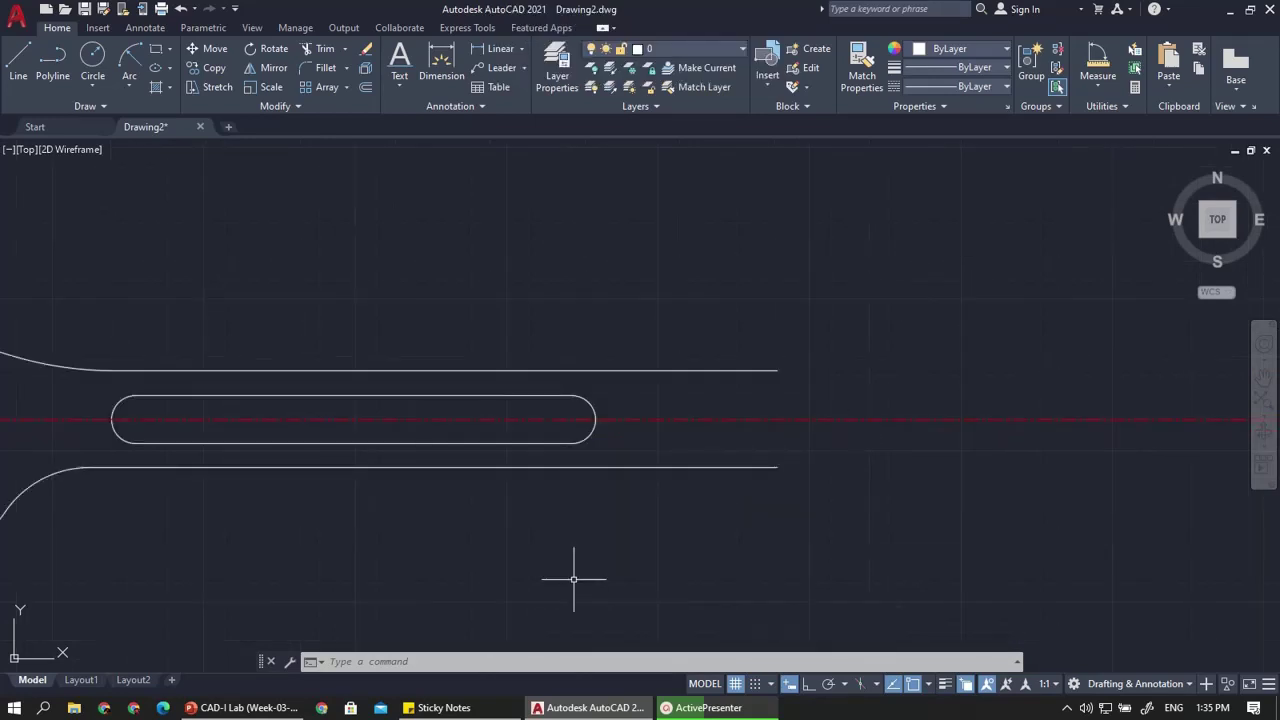
pyautogui.click(252, 706)
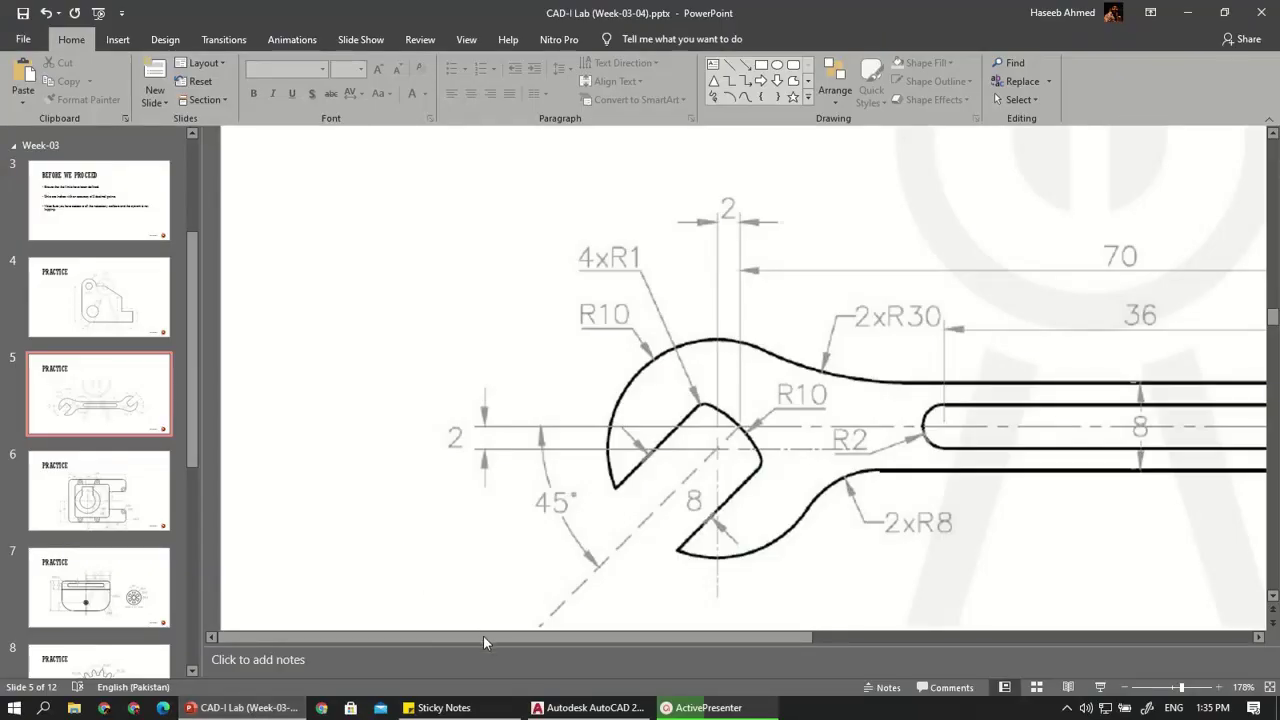
pyautogui.click(898, 636)
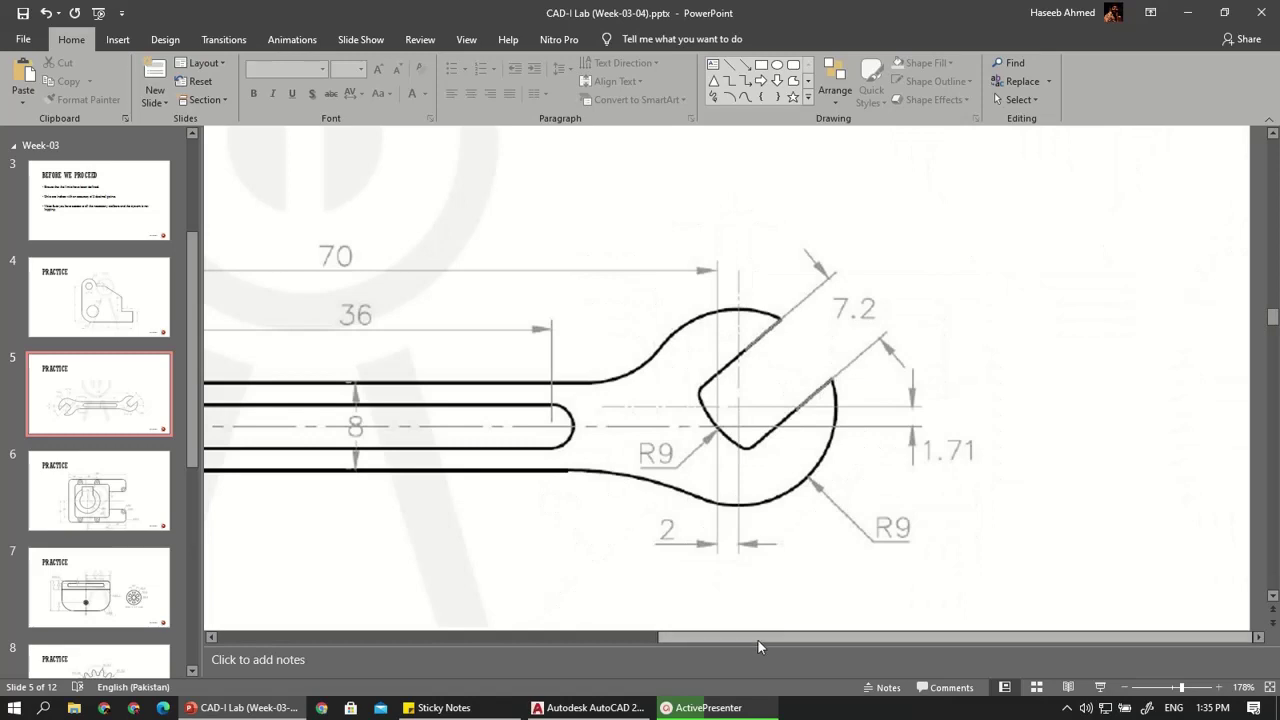
pyautogui.moveTo(757, 639); pyautogui.dragTo(695, 640)
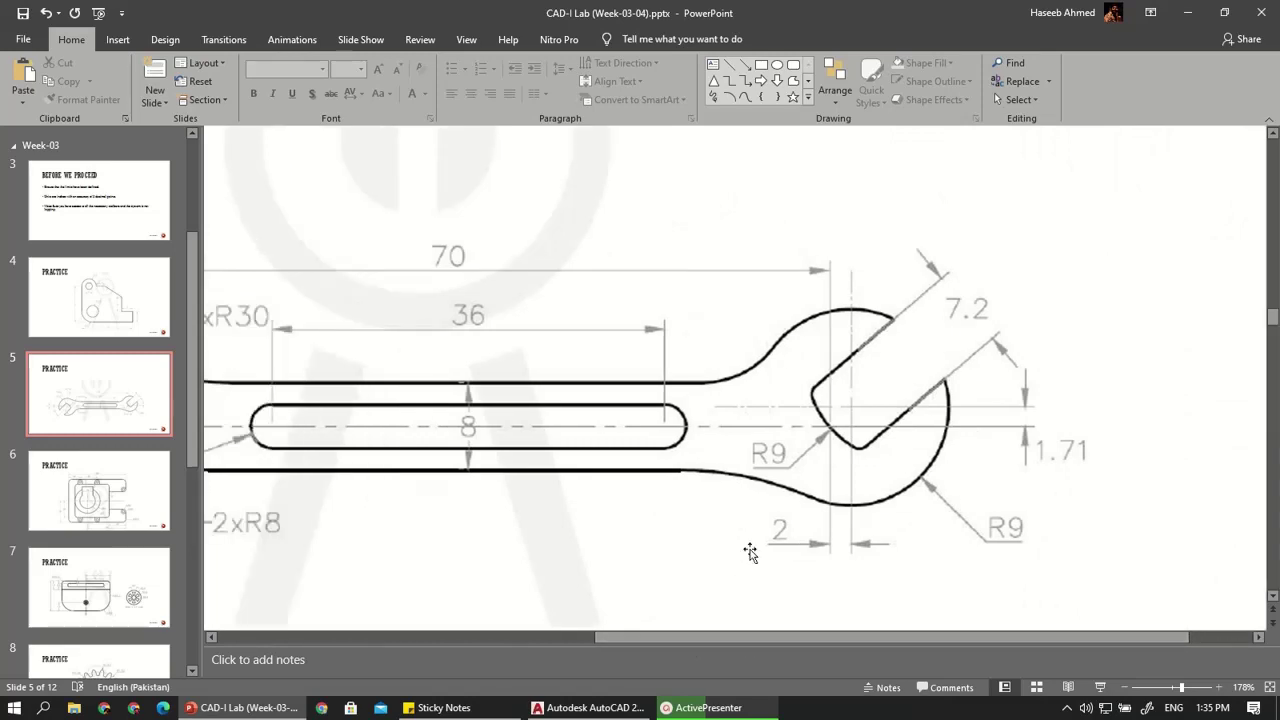
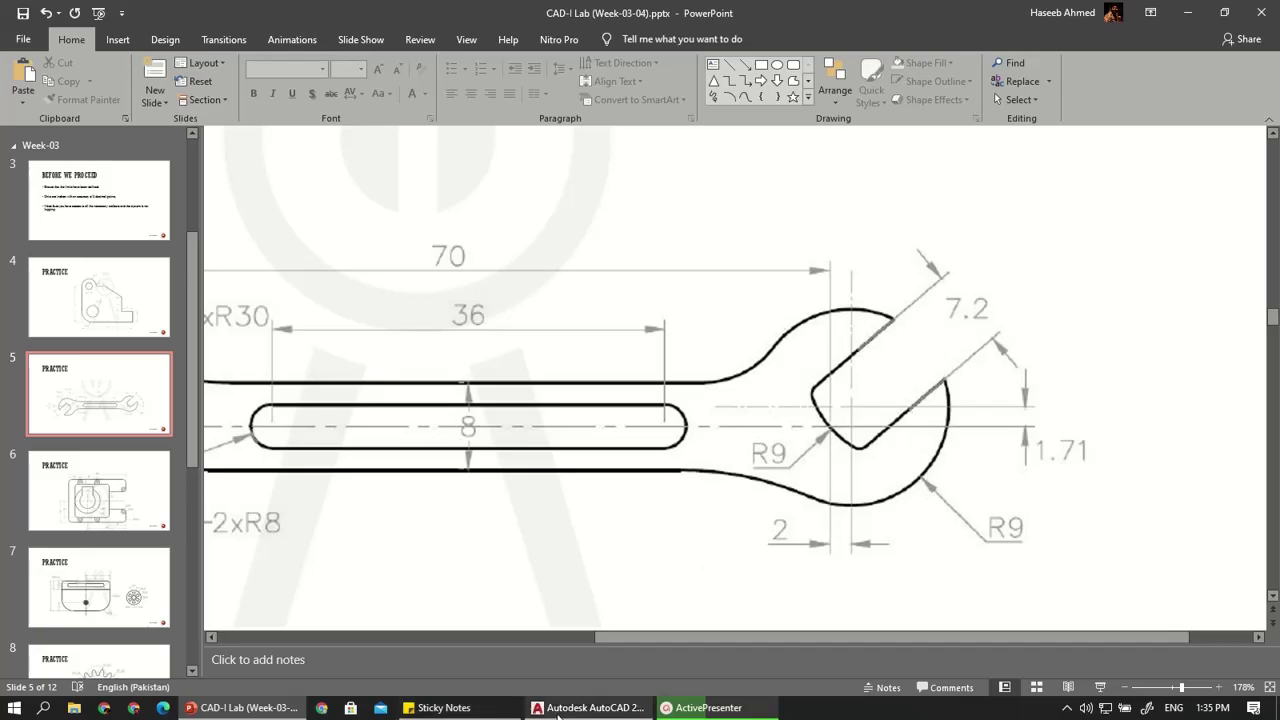
pyautogui.click(590, 707)
pyautogui.scroll(2, 850, 425)
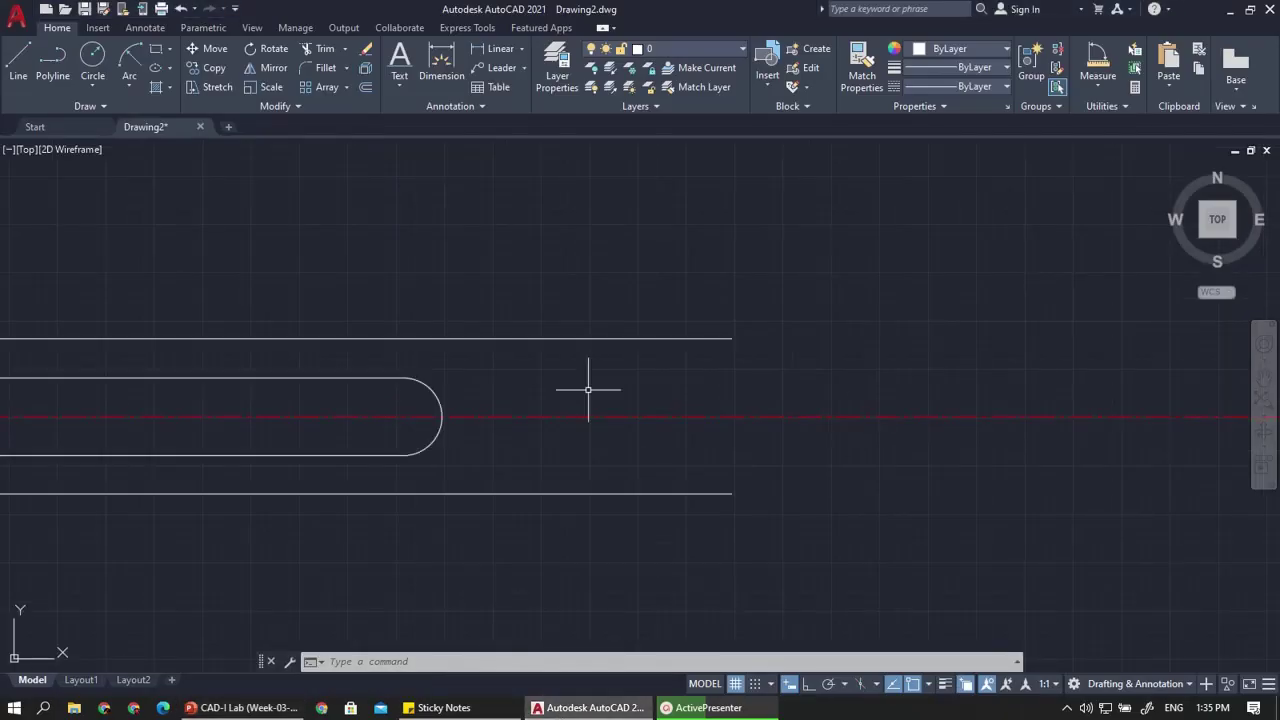
# Close the handle's right end with a vertical line joining the ends of the lower and upper handle lines
pyautogui.write('l')
pyautogui.press('Return')
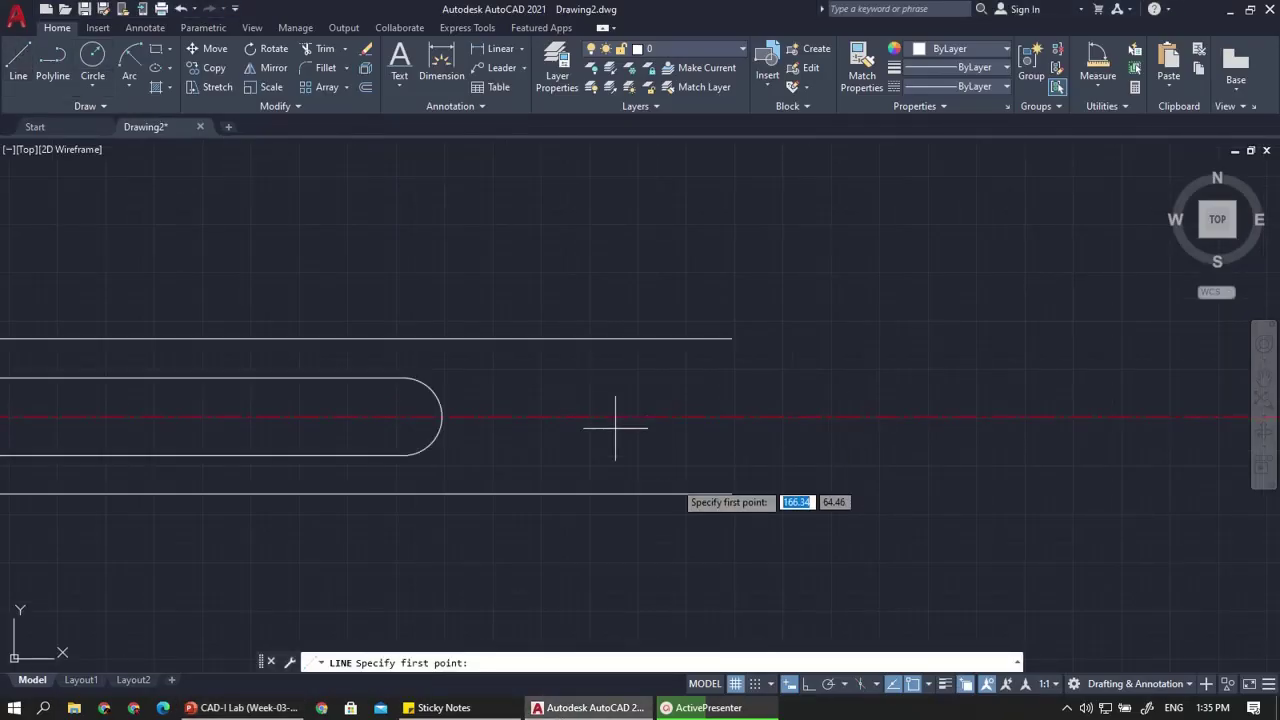
pyautogui.click(731, 494)
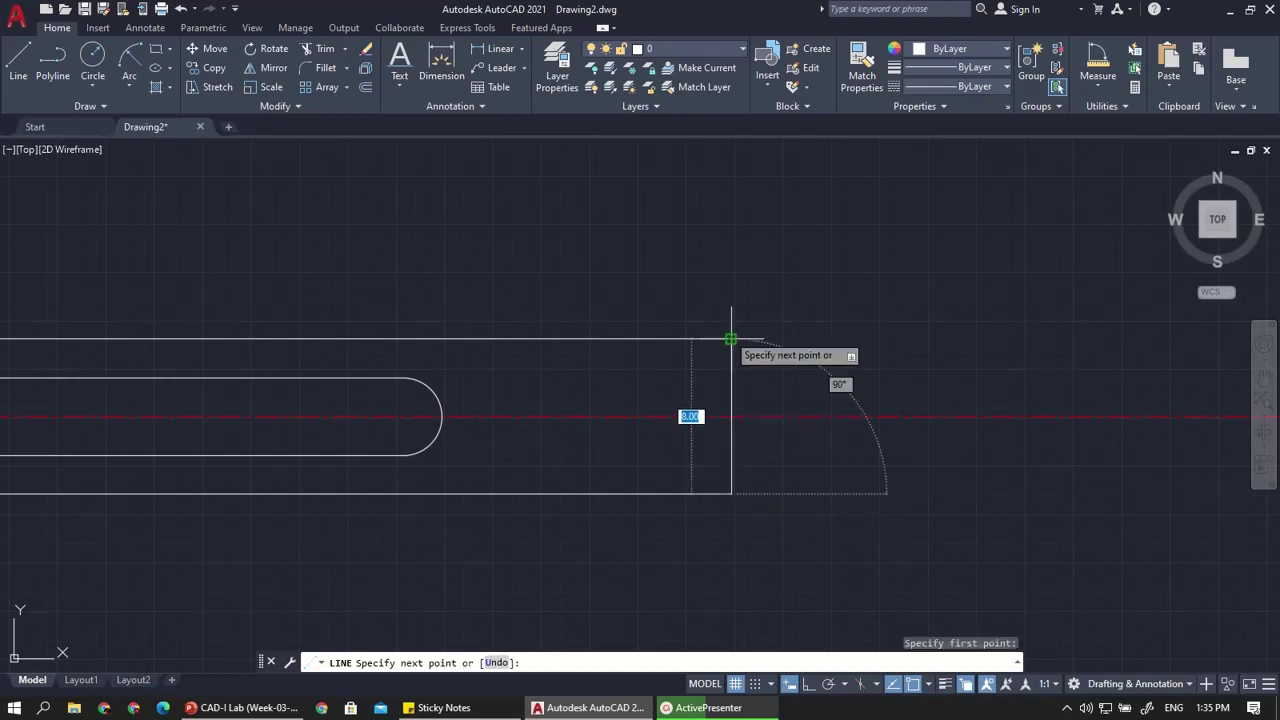
pyautogui.click(731, 339)
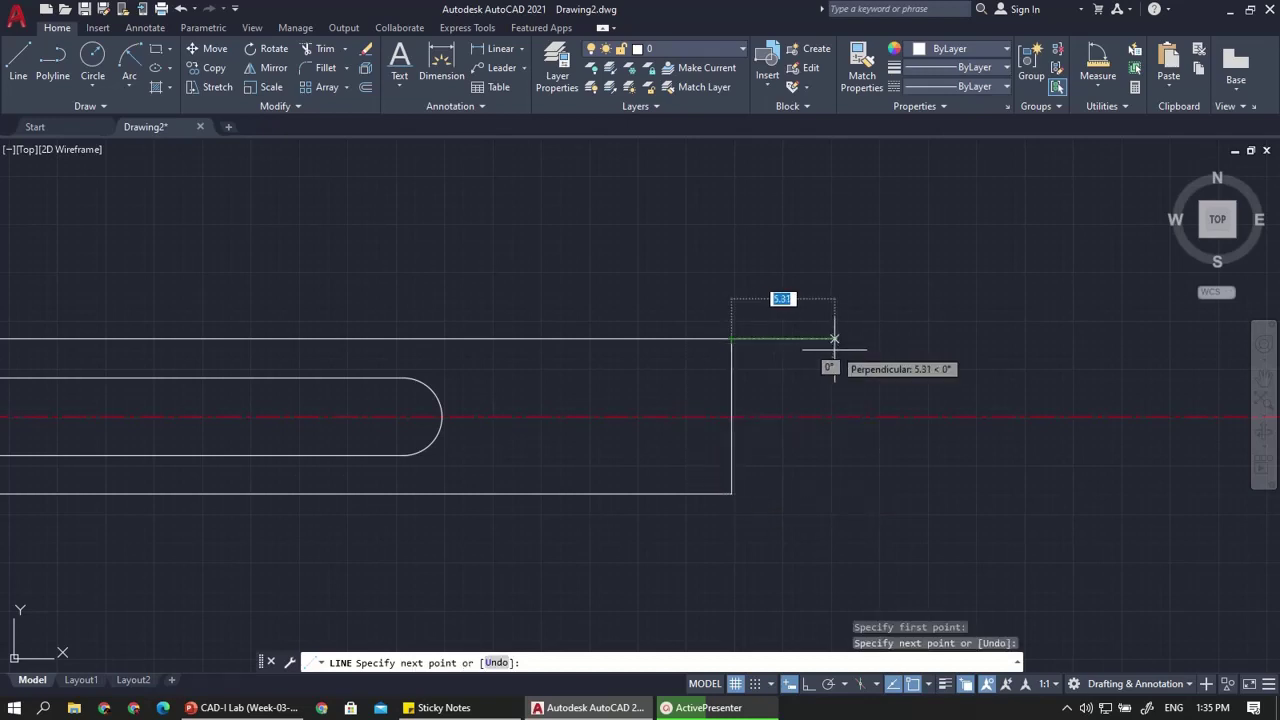
pyautogui.press('Escape')
# Try to draw a 2-unit line rightward from the midpoint of the handle's end line, and undo it
pyautogui.scroll(2, 832, 352)
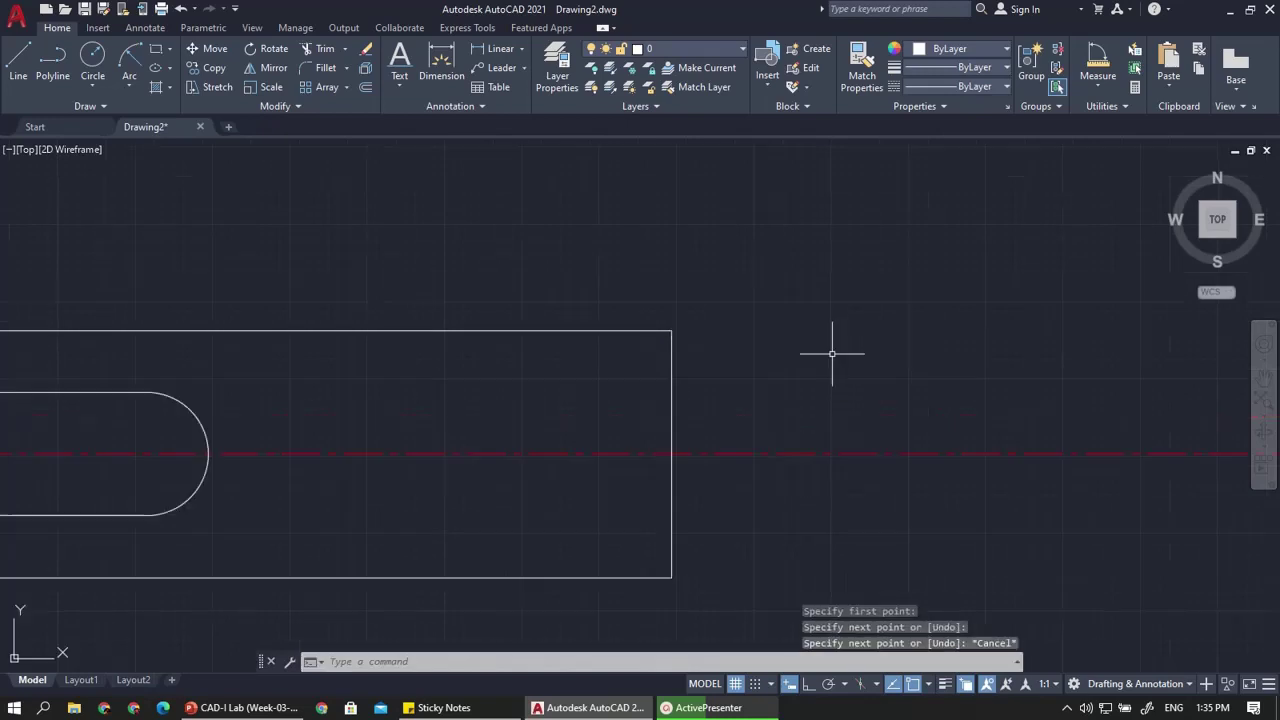
pyautogui.click(18, 58)
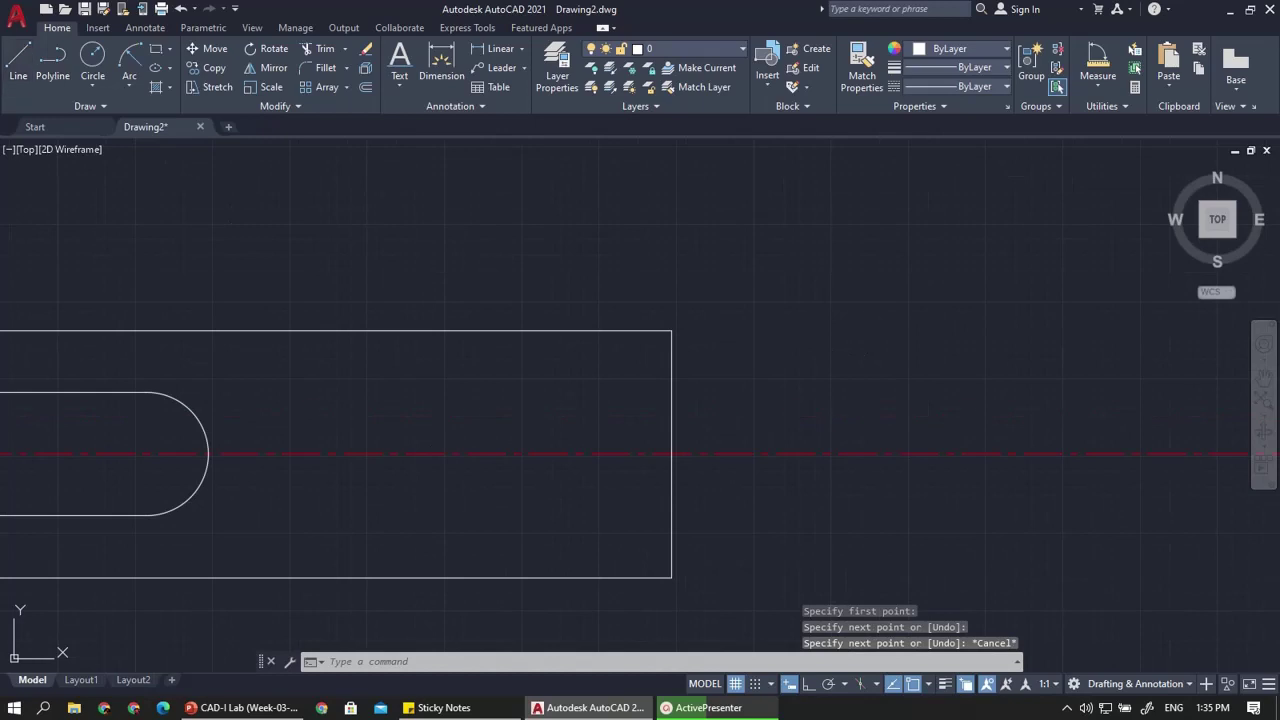
pyautogui.click(672, 454)
pyautogui.write('2')
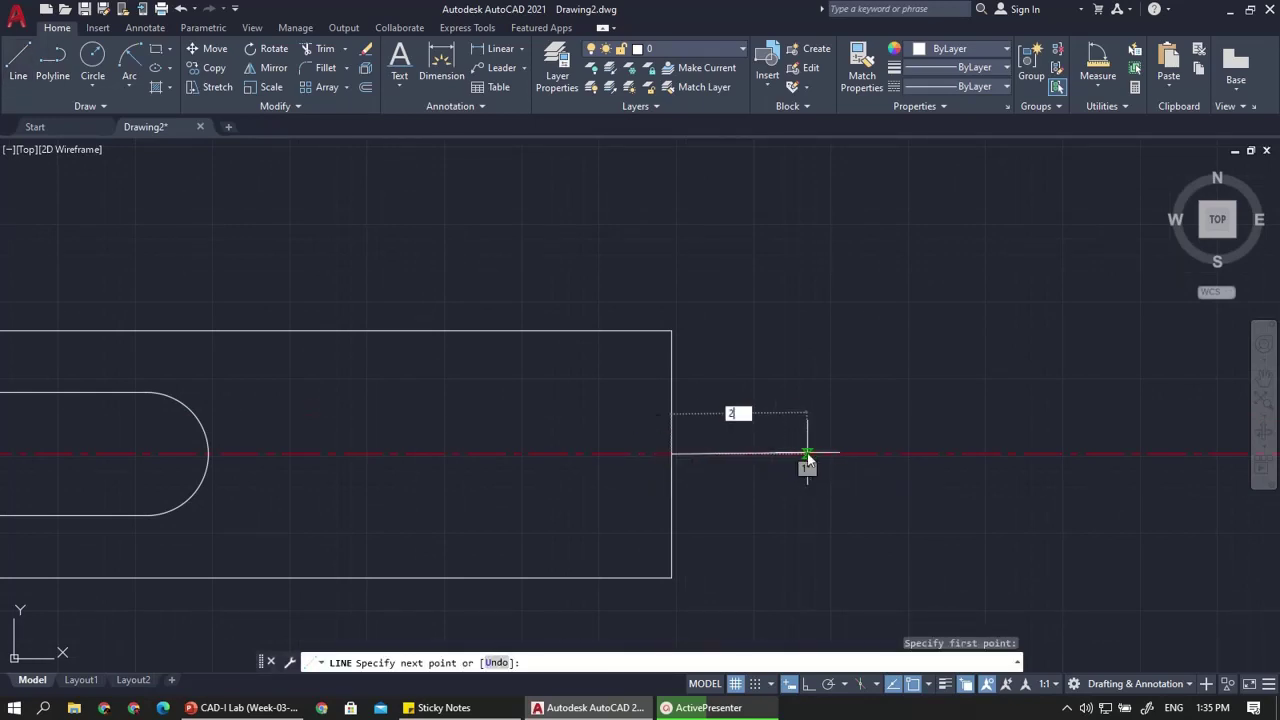
pyautogui.press('Return')
pyautogui.press('F8')
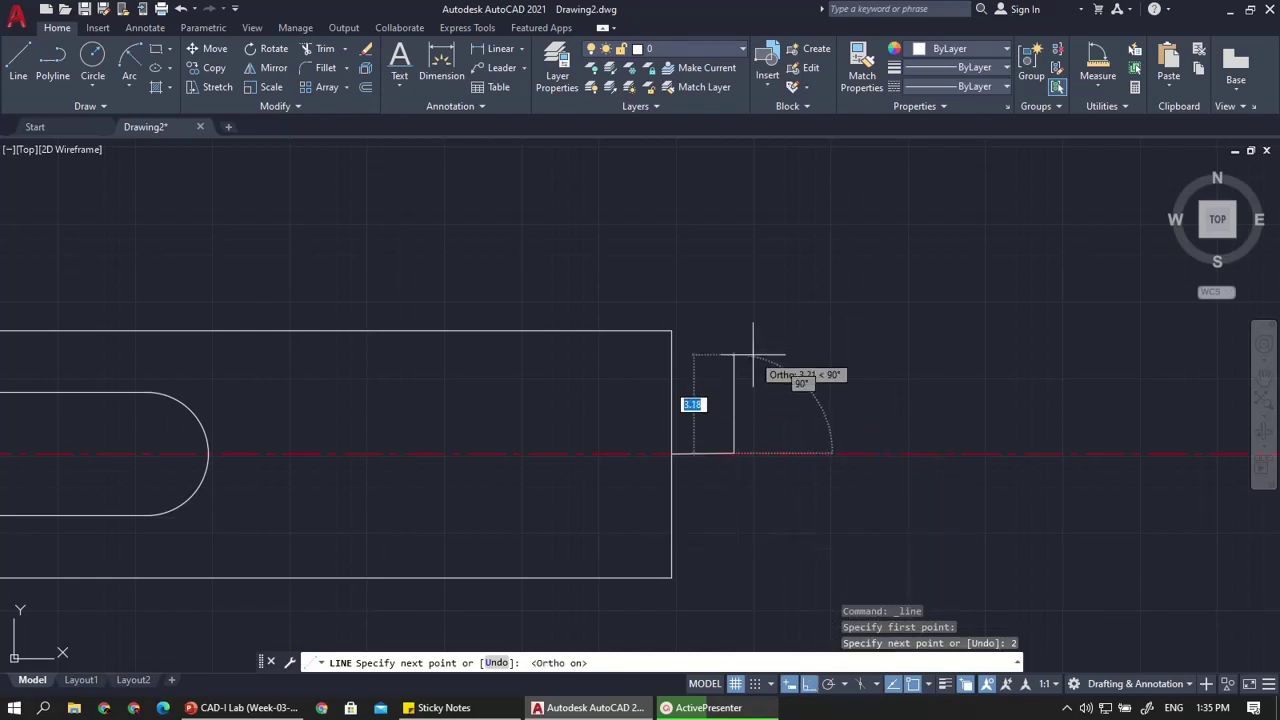
pyautogui.press('Escape')
pyautogui.scroll(2, 744, 416)
pyautogui.scroll(-2, 744, 416)
pyautogui.hotkey('ctrl', 'z')
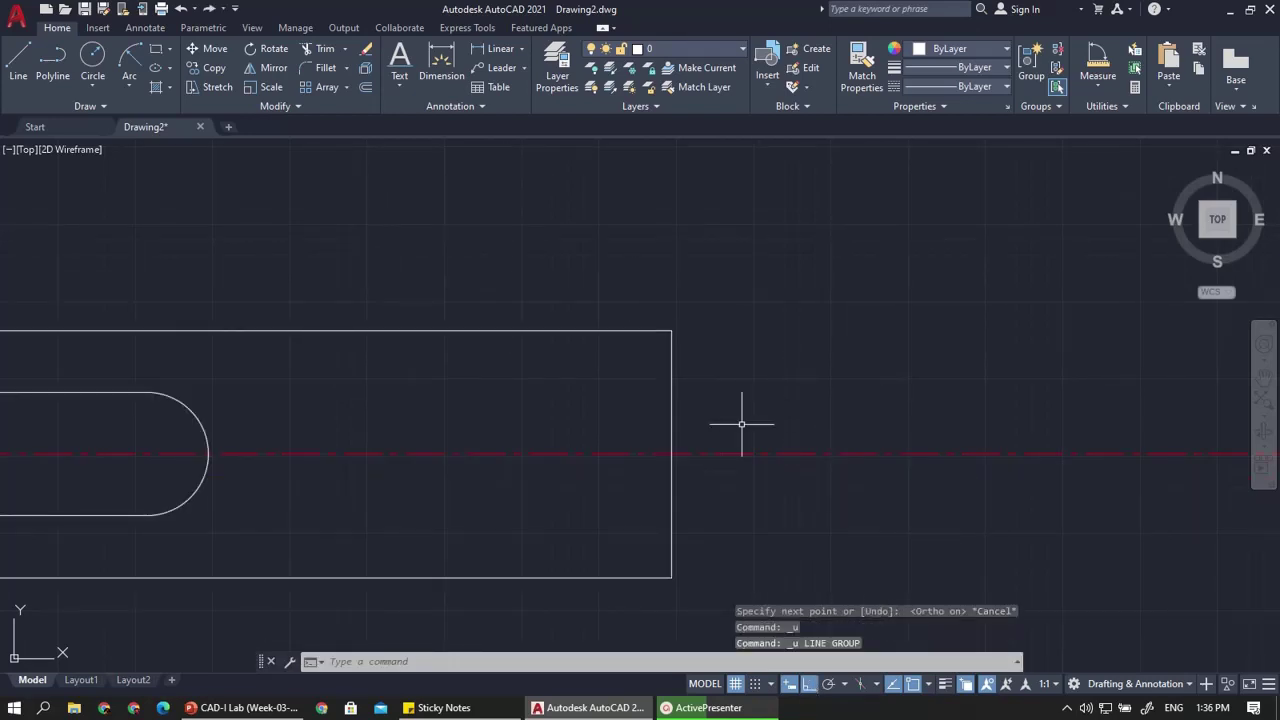
# With ortho on, draw connected lines from the midpoint of the handle's end line, 2 units right and 1.71 units up
pyautogui.click(22, 60)
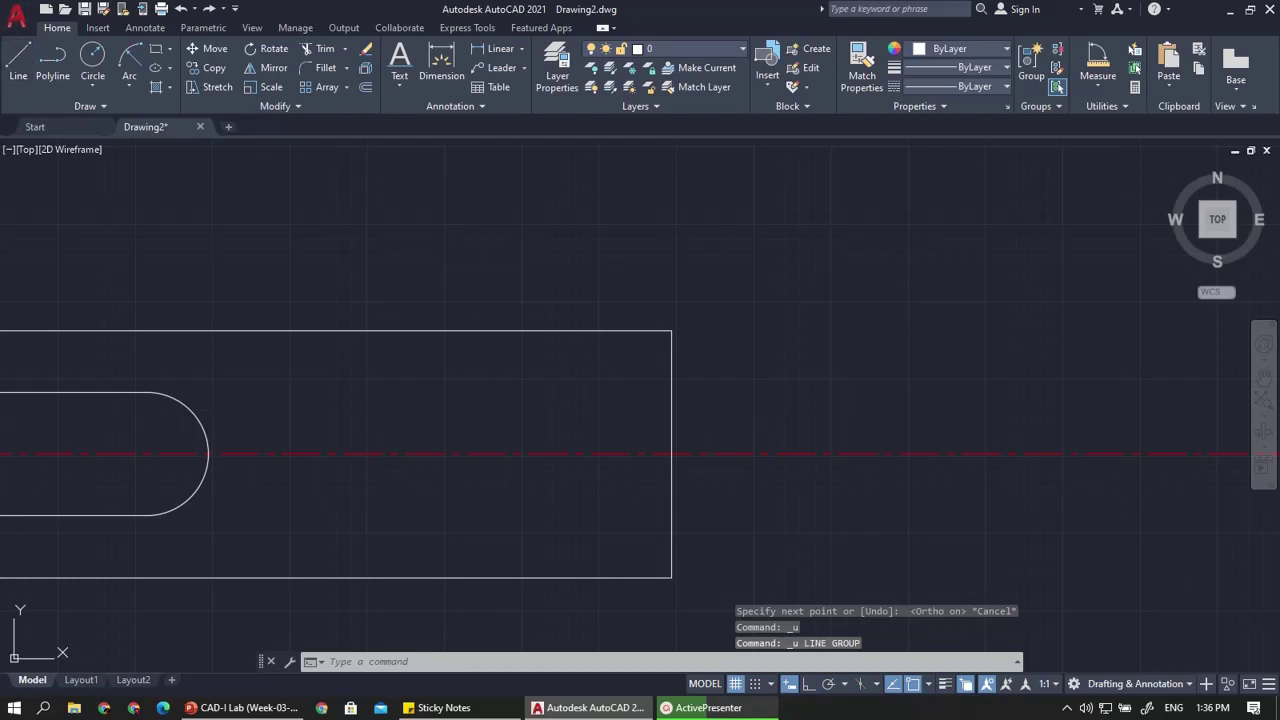
pyautogui.click(810, 685)
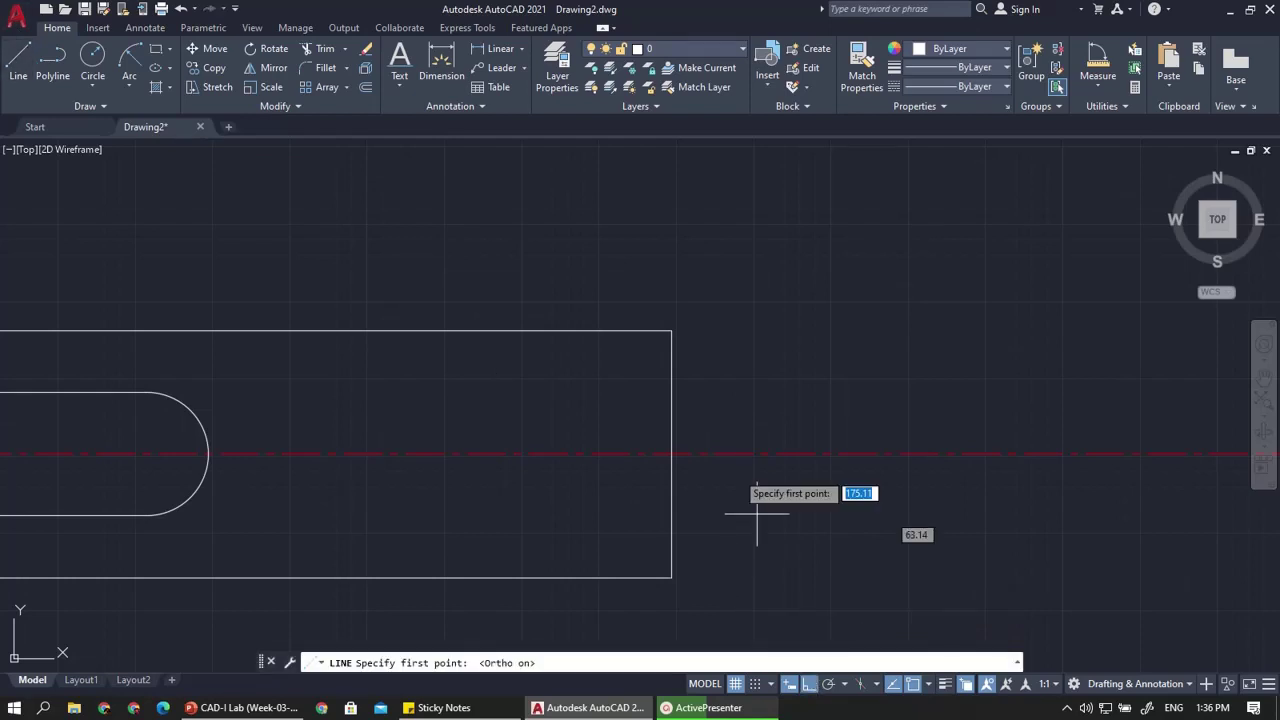
pyautogui.click(671, 453)
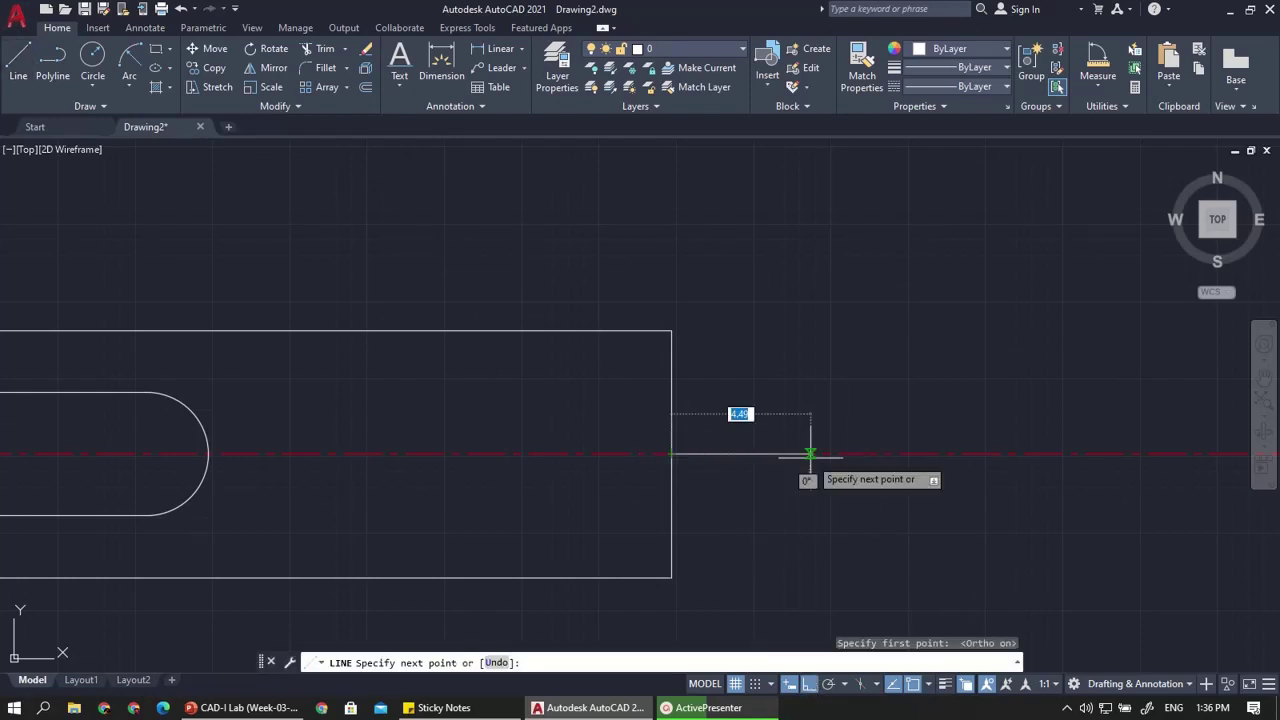
pyautogui.write('2')
pyautogui.press('Return')
pyautogui.write('1')
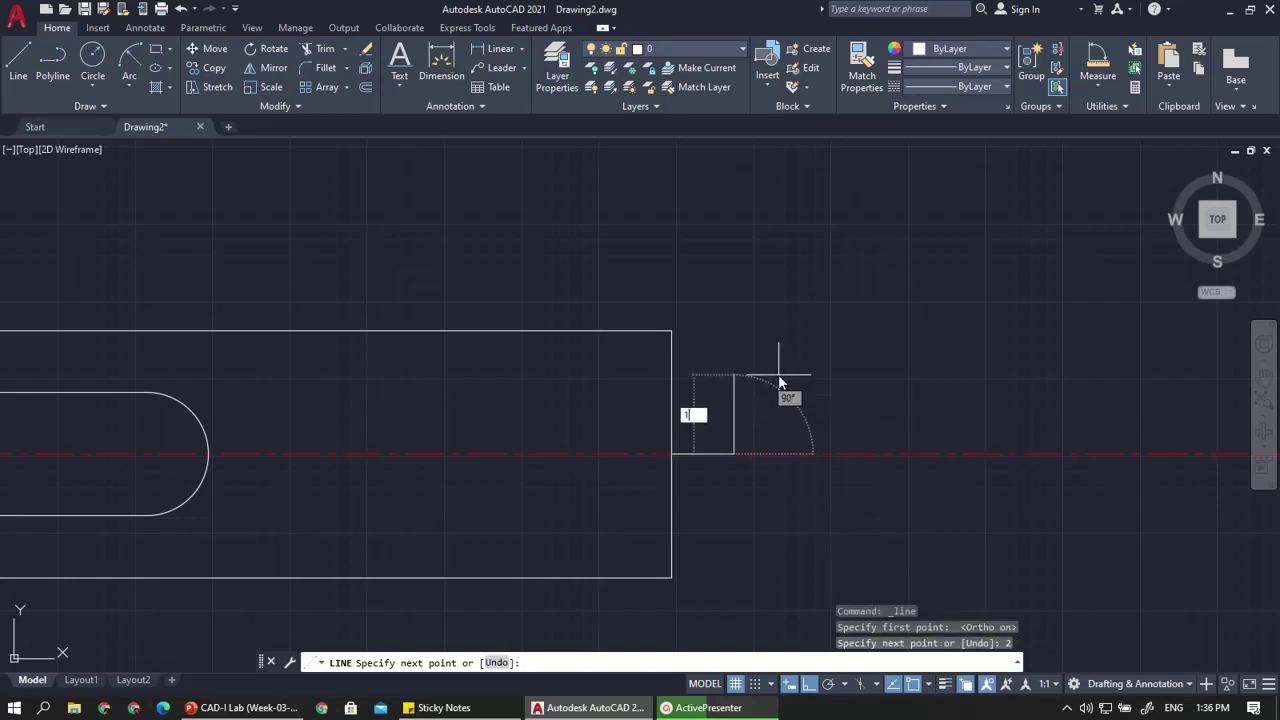
pyautogui.write('.71')
pyautogui.press('Return')
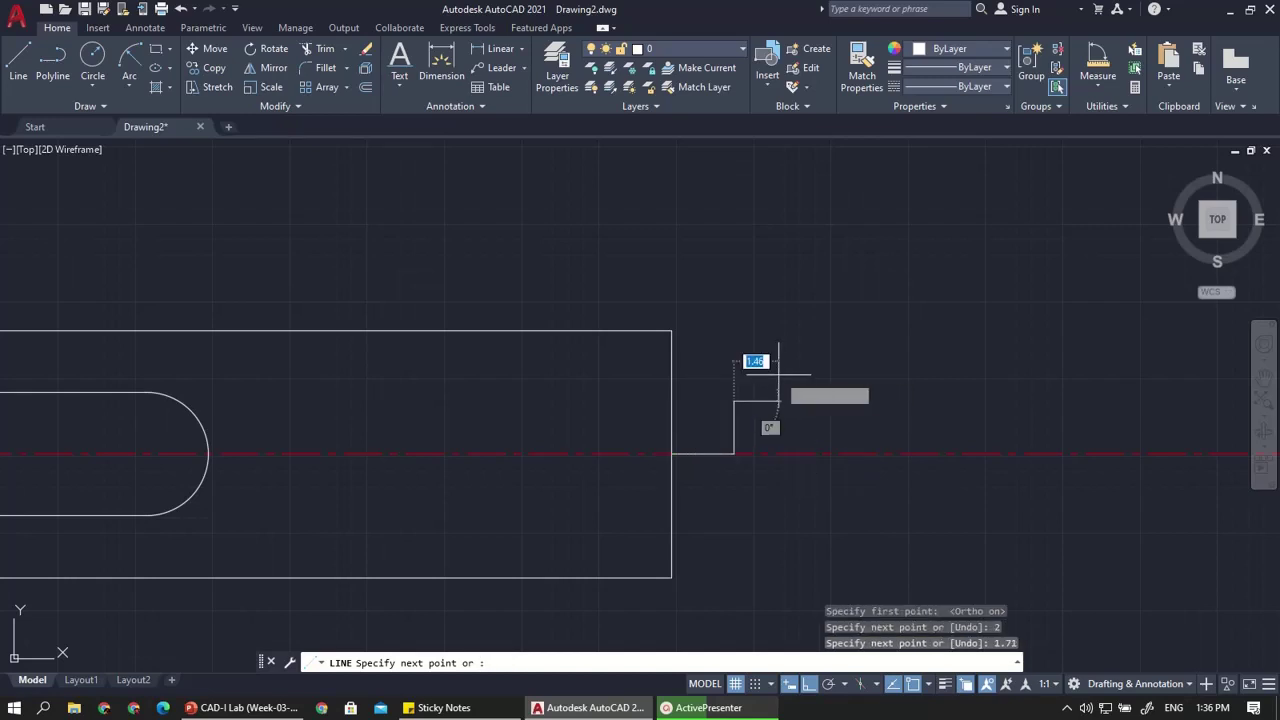
pyautogui.press('Escape')
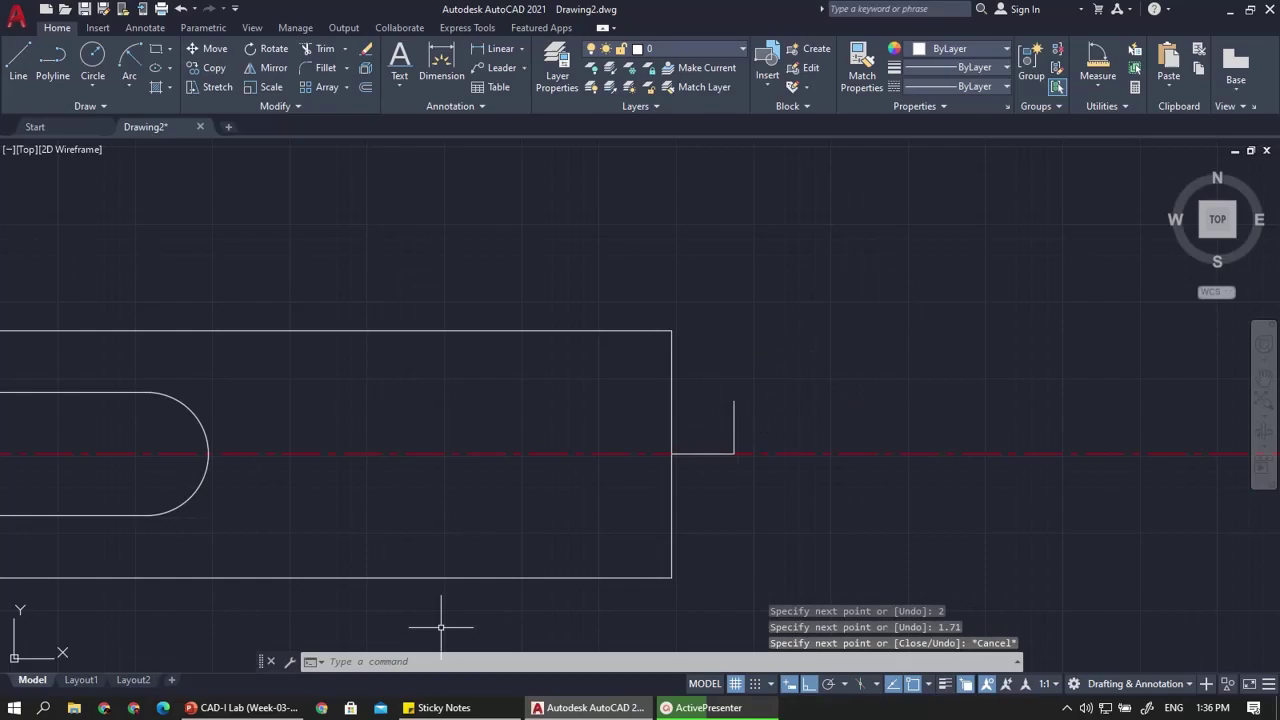
# Check the right jaw's radius on the PowerPoint slide and draw a radius 9 circle in AutoCAD centred on the 1.71 line's upper end
pyautogui.click(278, 709)
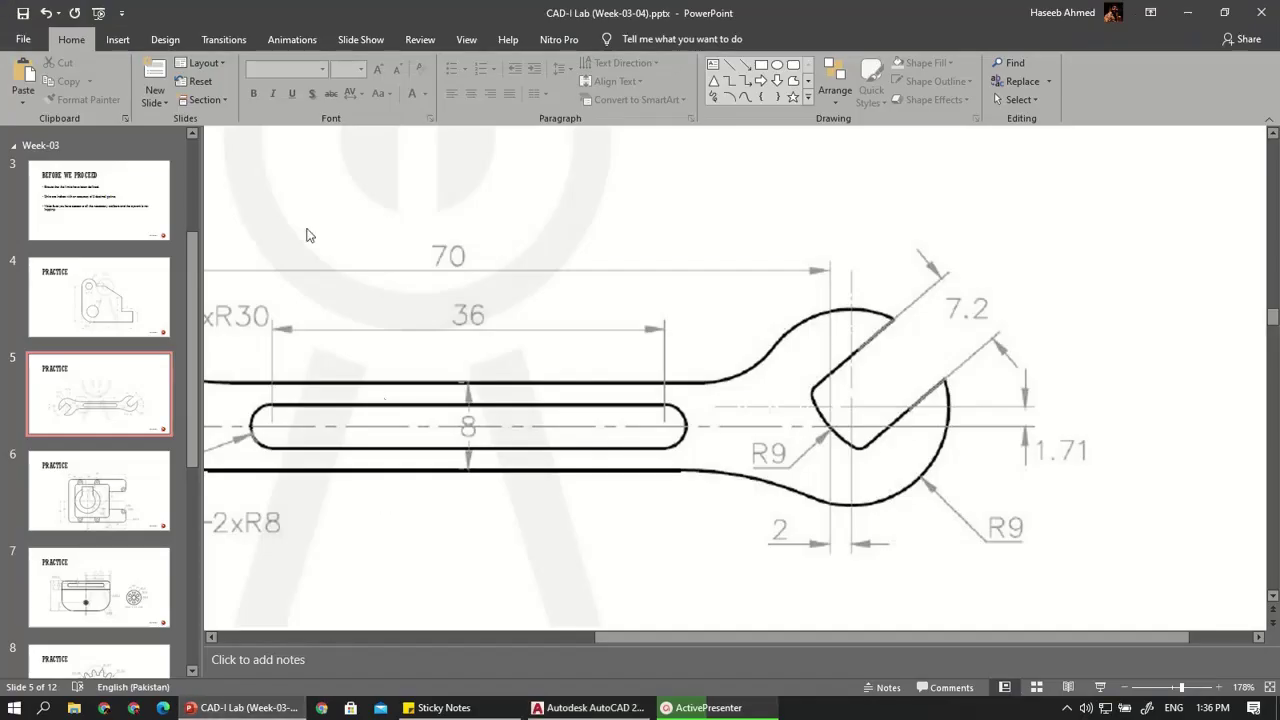
pyautogui.hotkey('alt', 'Tab')
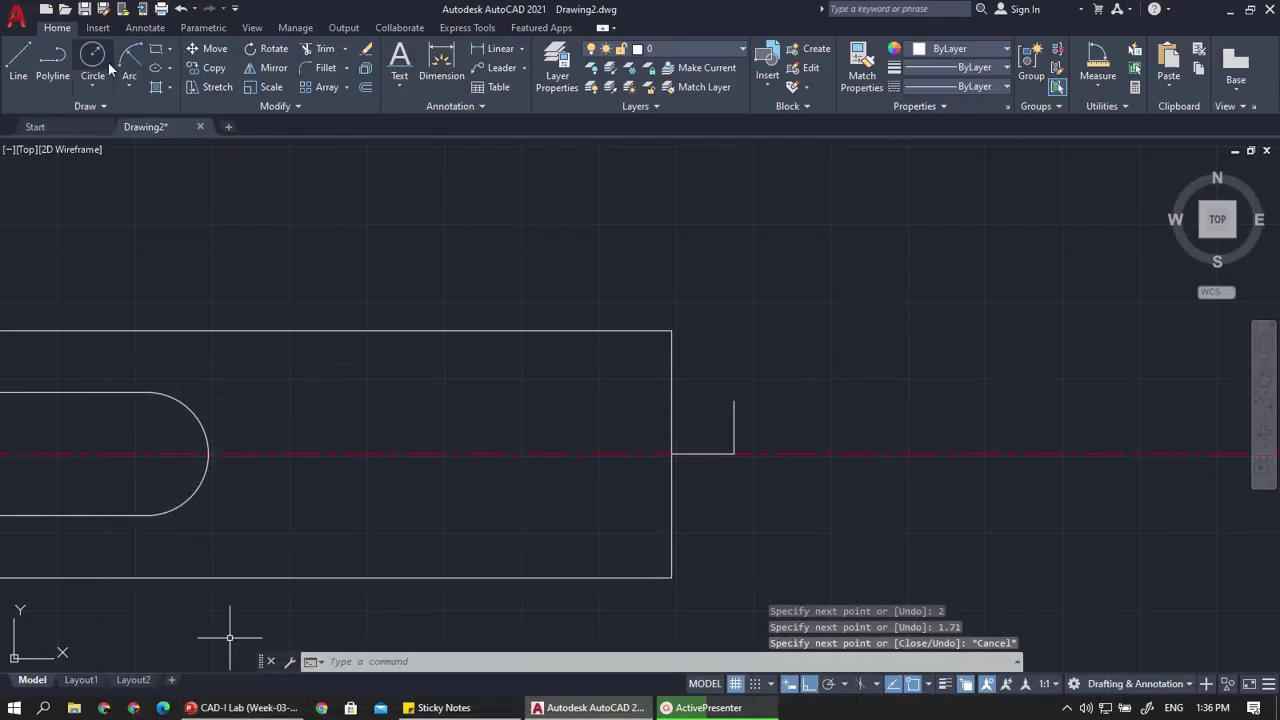
pyautogui.click(93, 57)
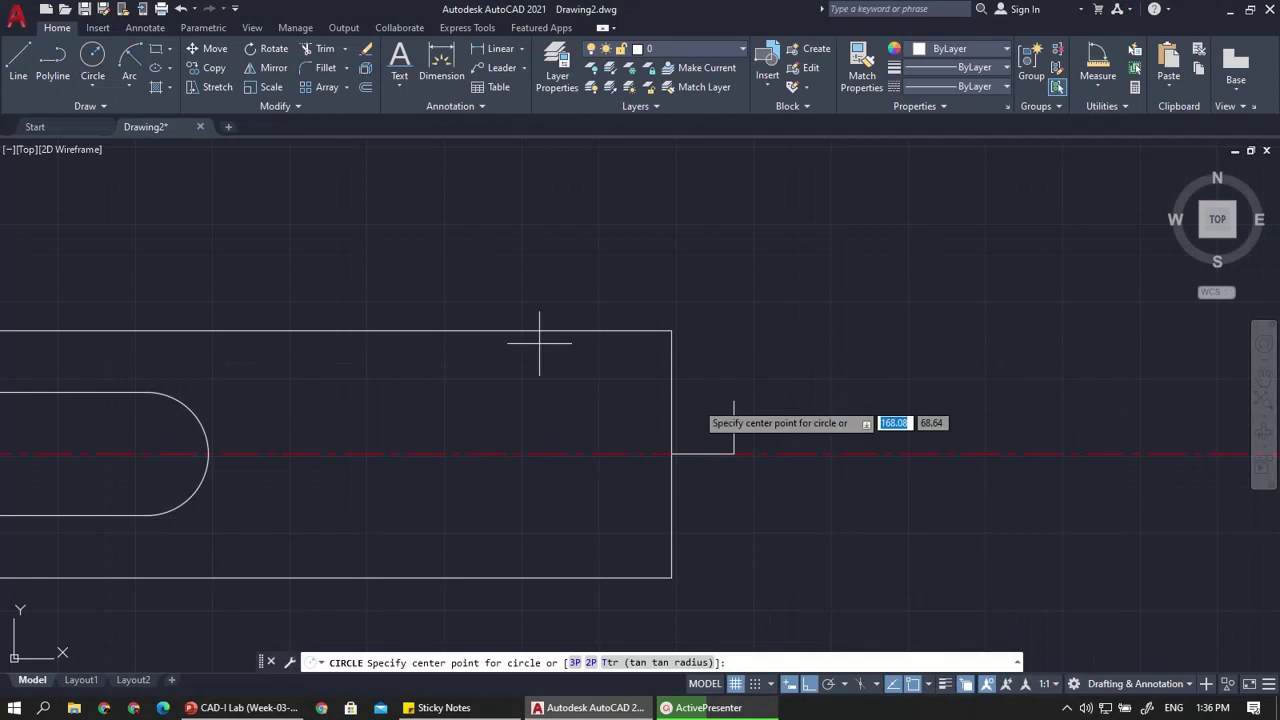
pyautogui.click(733, 401)
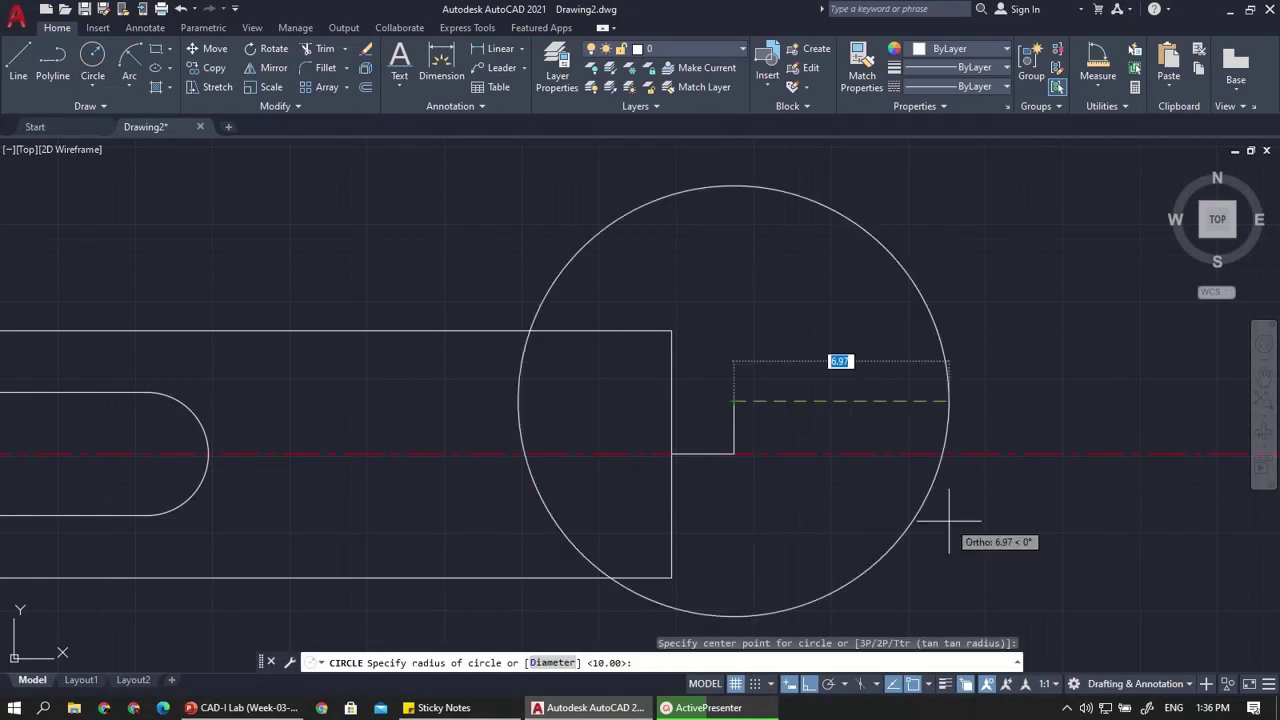
pyautogui.press('BackSpace')
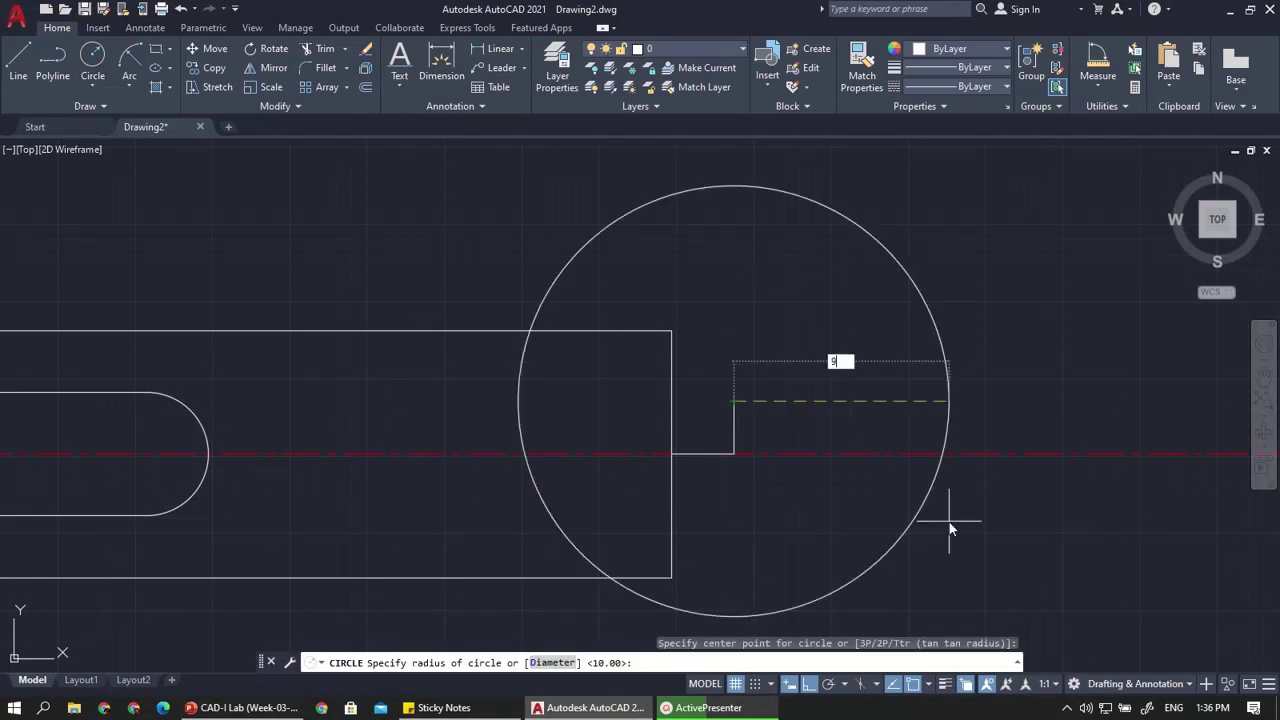
pyautogui.write('9')
pyautogui.press('Return')
pyautogui.scroll(-2, 930, 519)
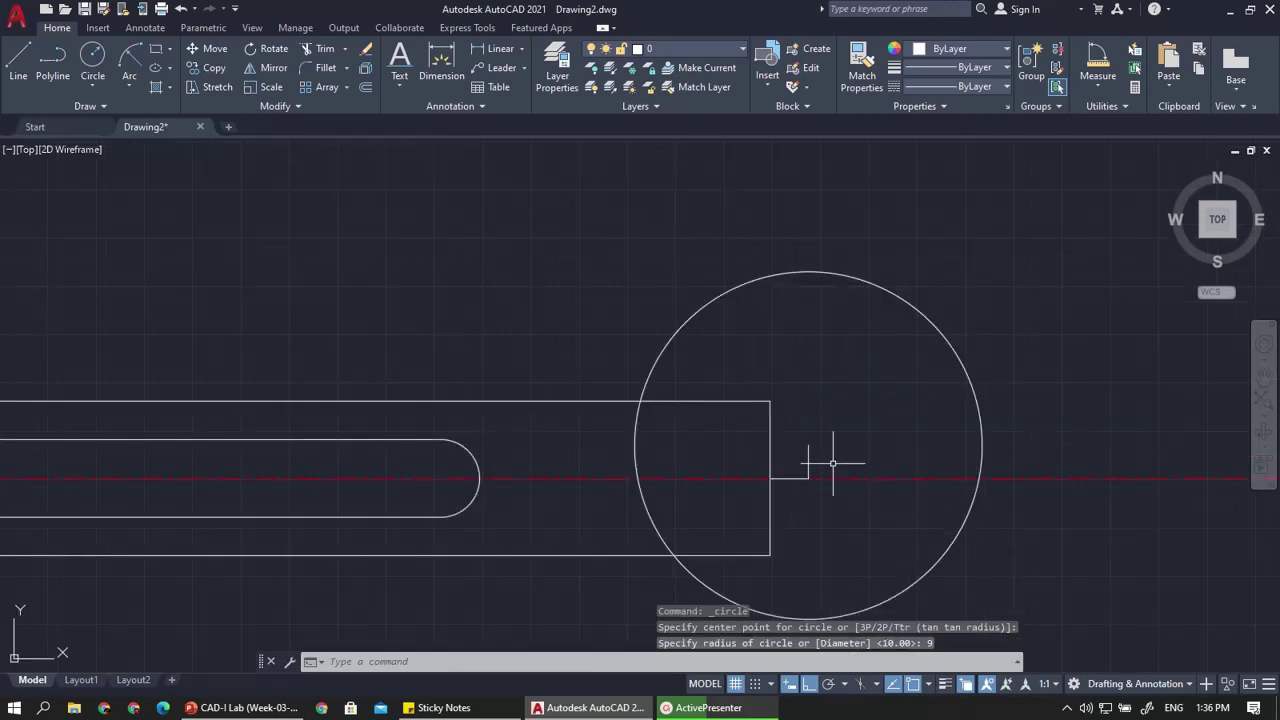
pyautogui.scroll(2, 810, 450)
pyautogui.scroll(-2, 780, 450)
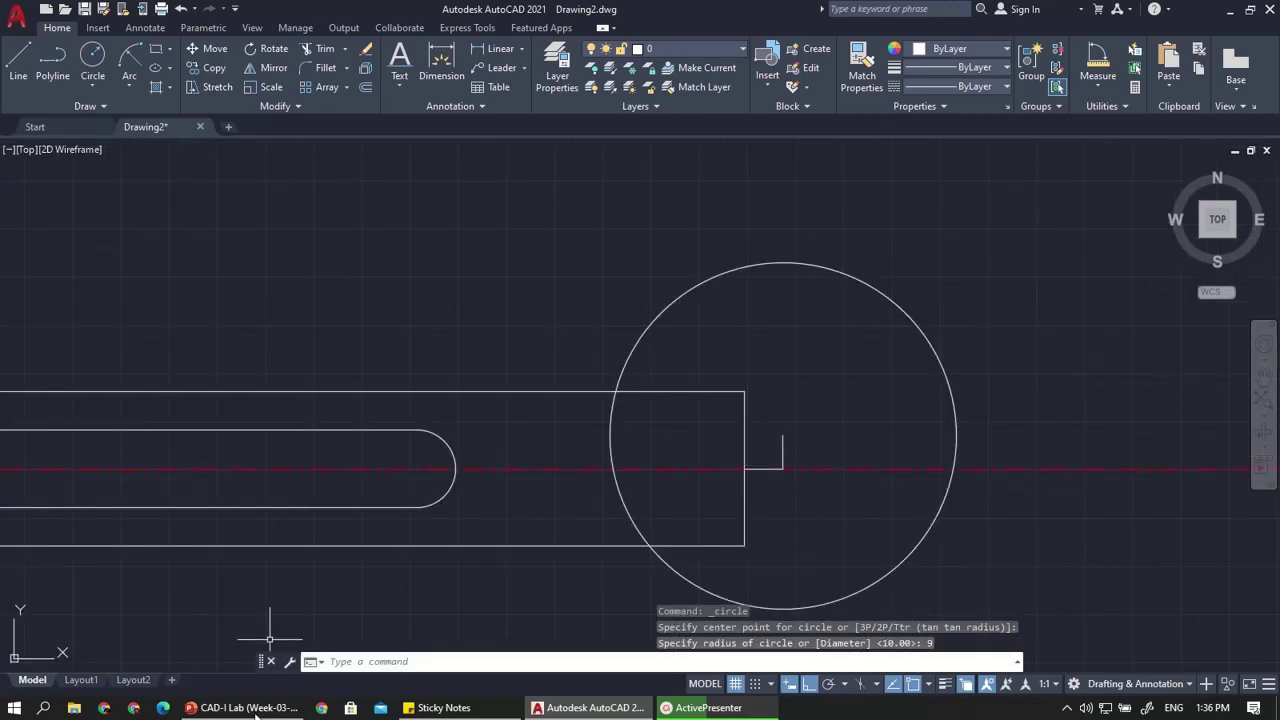
# Switch to PowerPoint, compare the opening angle and dimensions of both jaws on the wrench slide, and return to AutoCAD
pyautogui.click(240, 707)
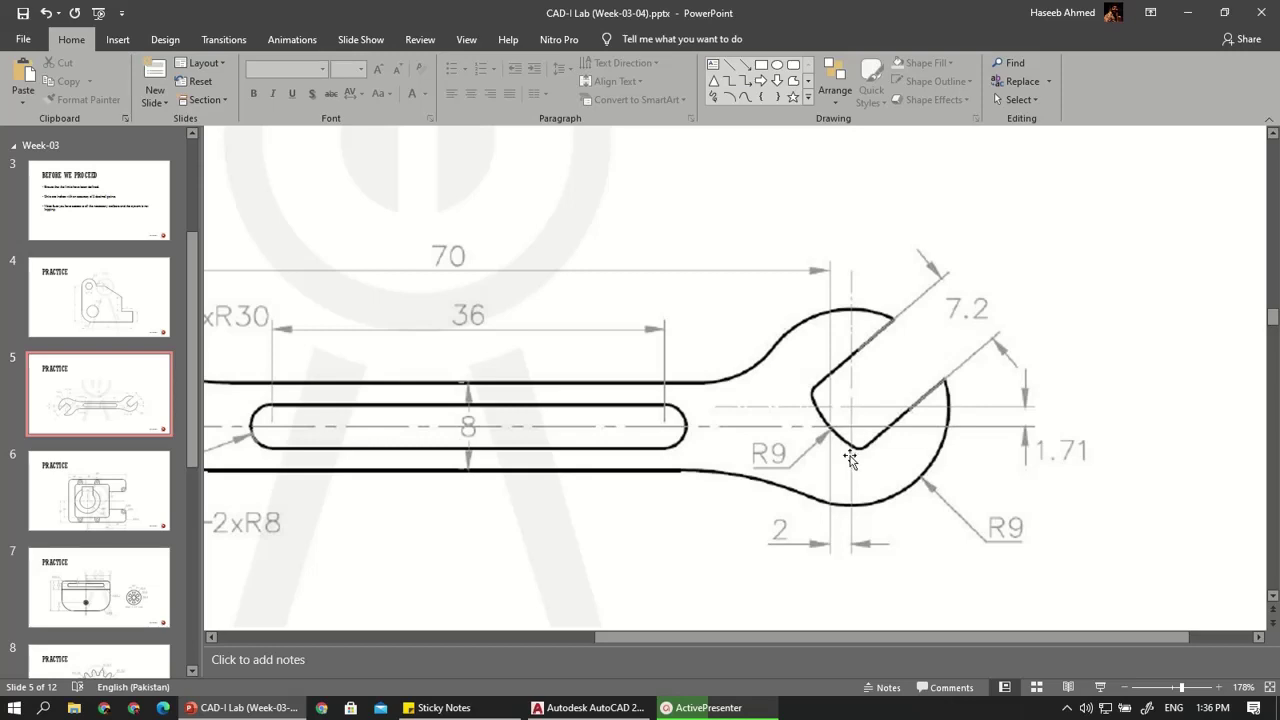
pyautogui.moveTo(673, 637); pyautogui.dragTo(301, 638)
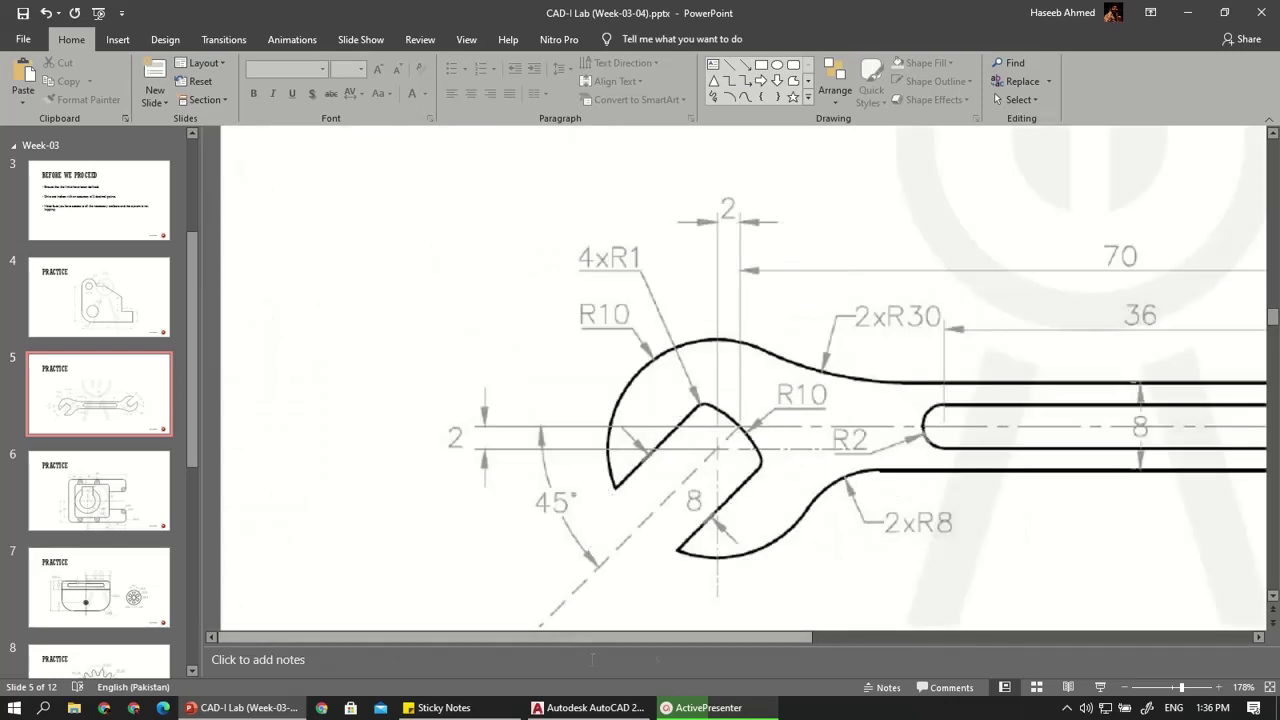
pyautogui.moveTo(580, 636); pyautogui.dragTo(1026, 637)
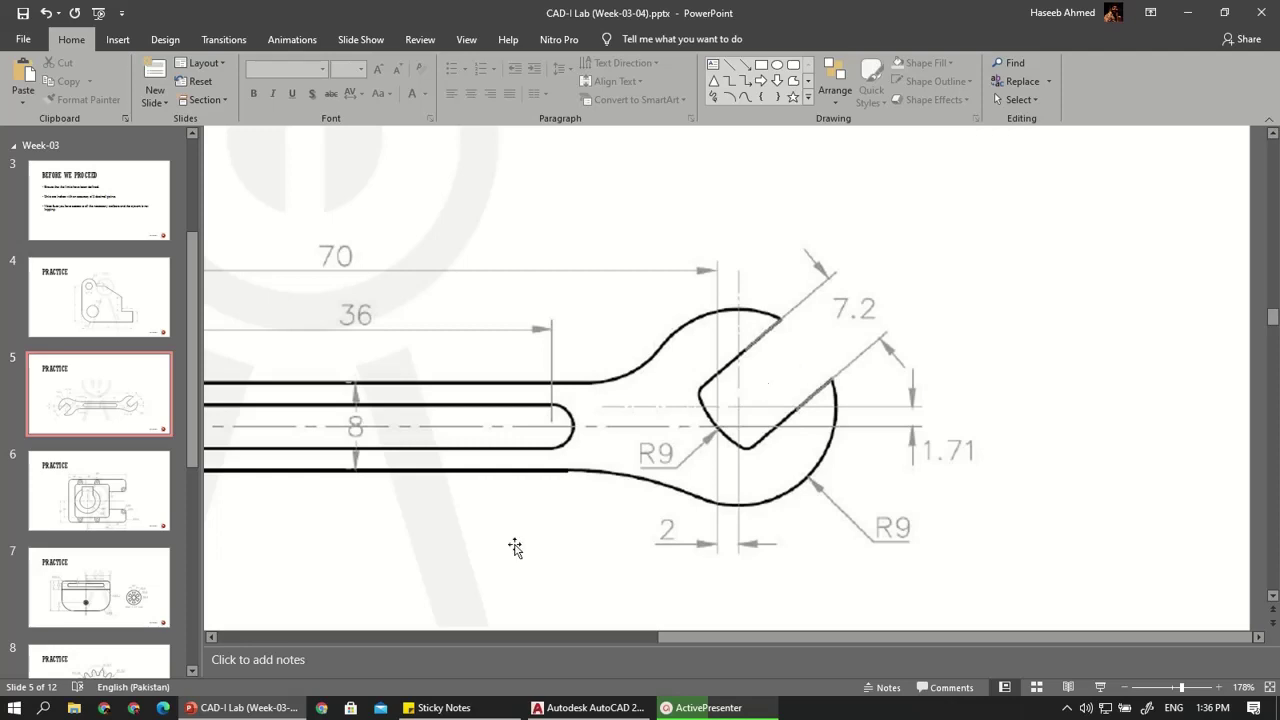
pyautogui.click(250, 707)
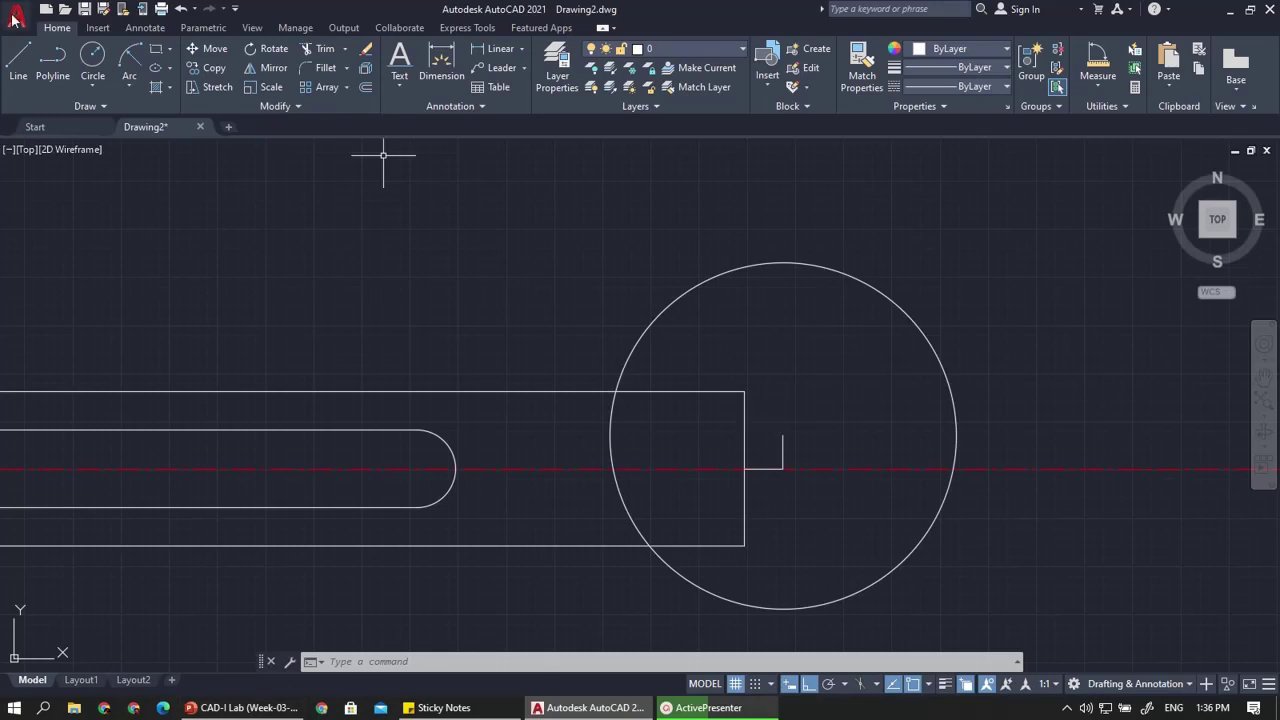
# Try to draw a line at 45 degrees from the right jaw circle's centre with ortho off, and undo it
pyautogui.click(18, 62)
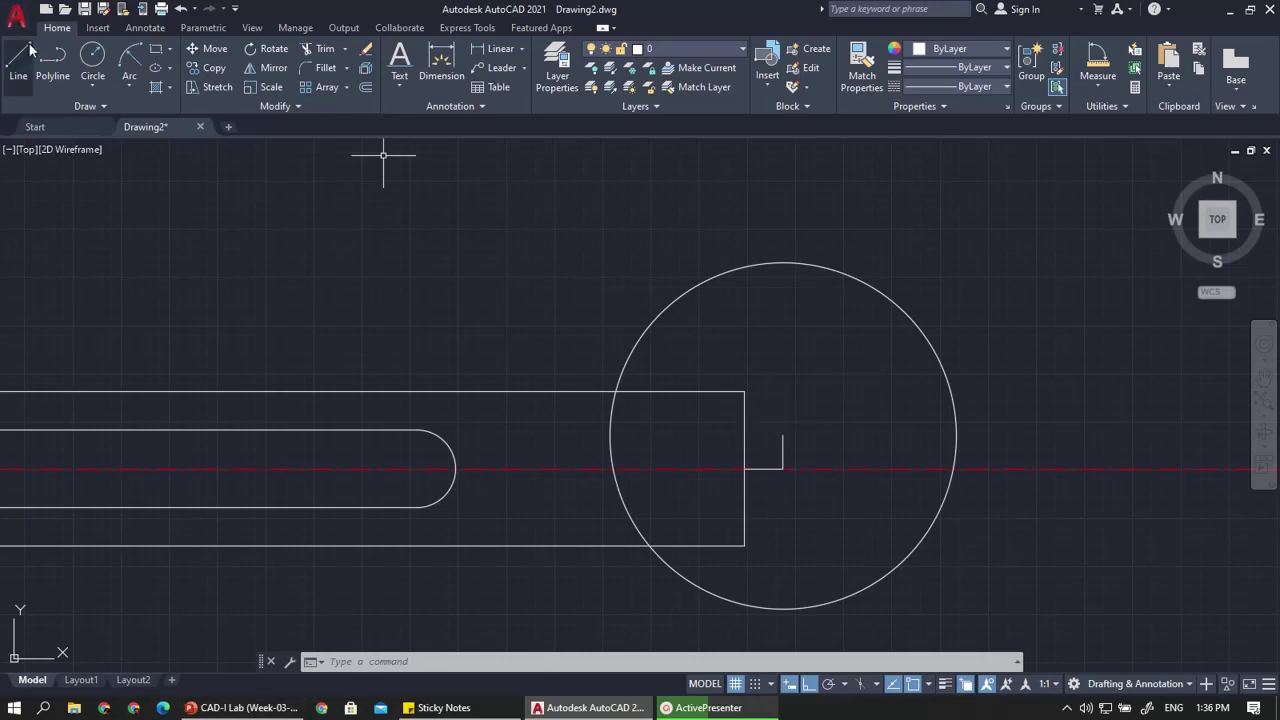
pyautogui.click(782, 436)
pyautogui.scroll(-4, 770, 460)
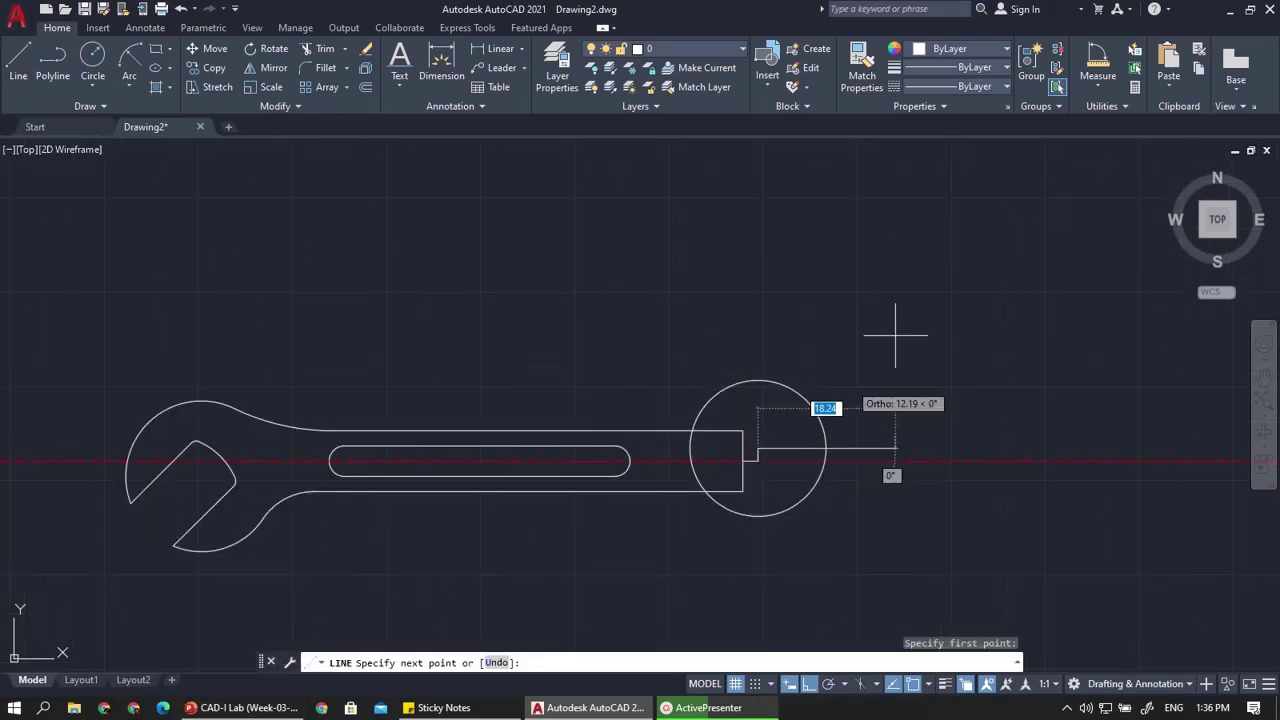
pyautogui.click(810, 684)
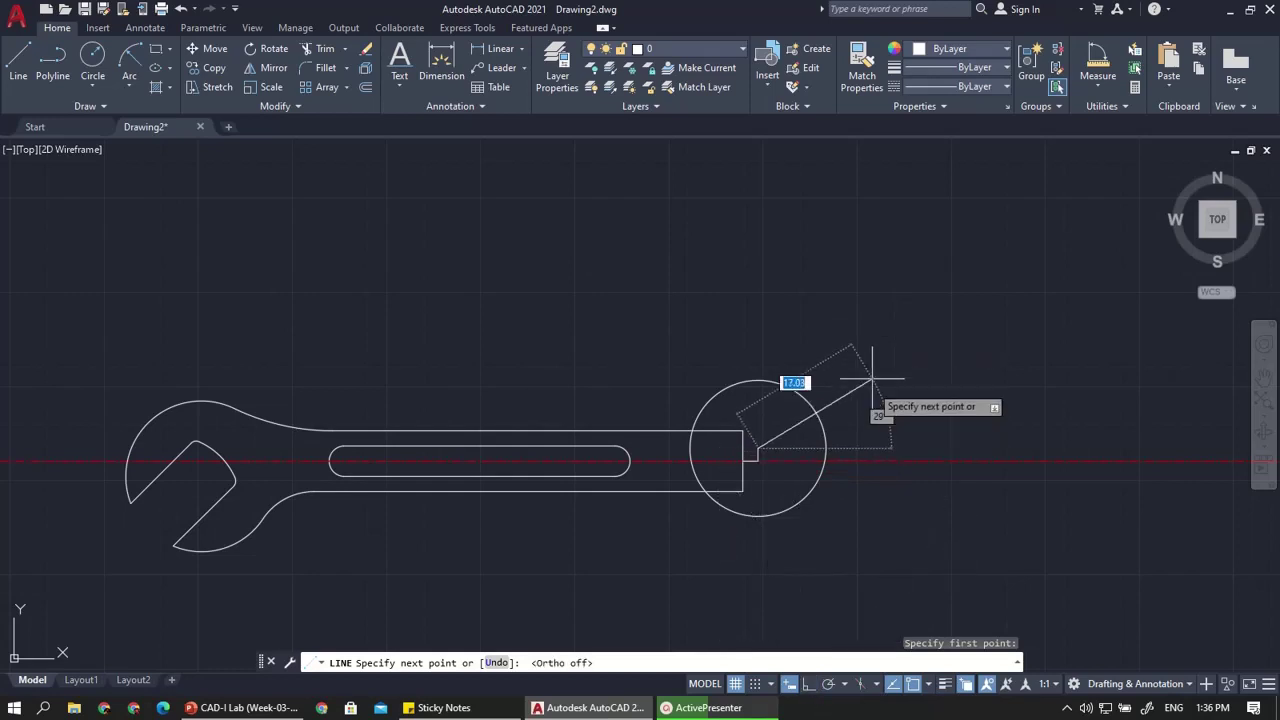
pyautogui.press('Tab')
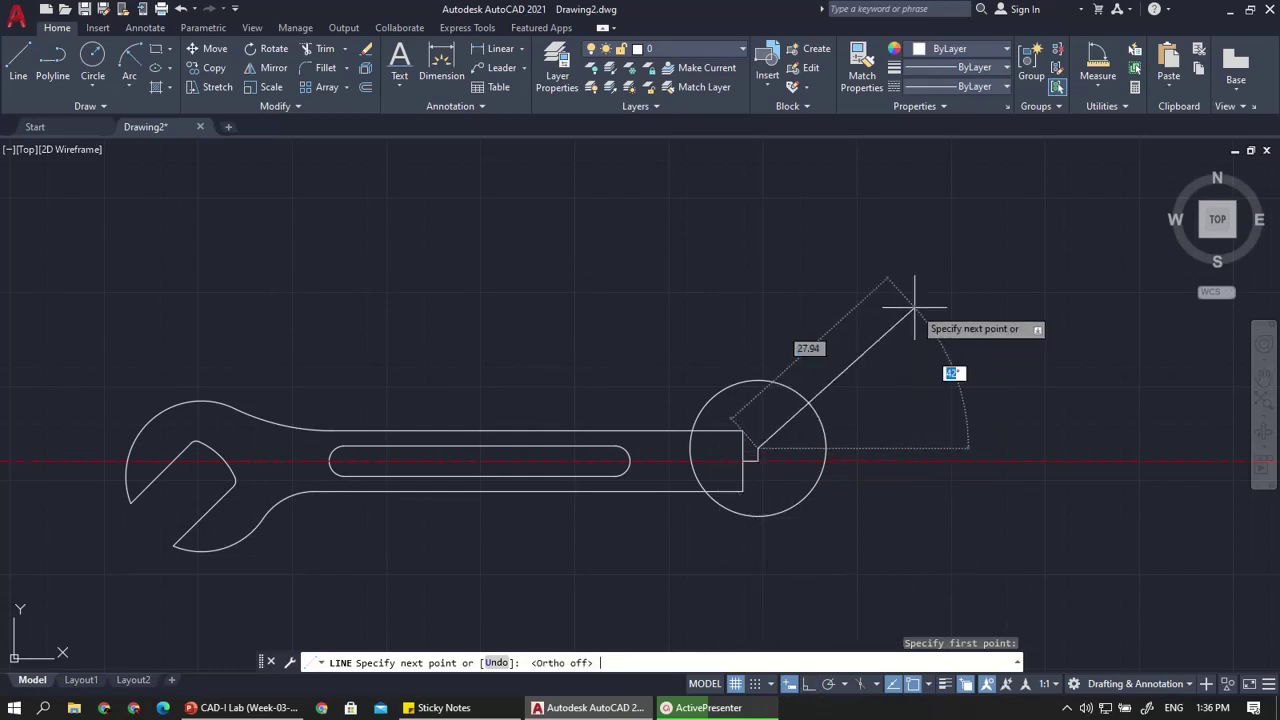
pyautogui.write('45')
pyautogui.press('Return')
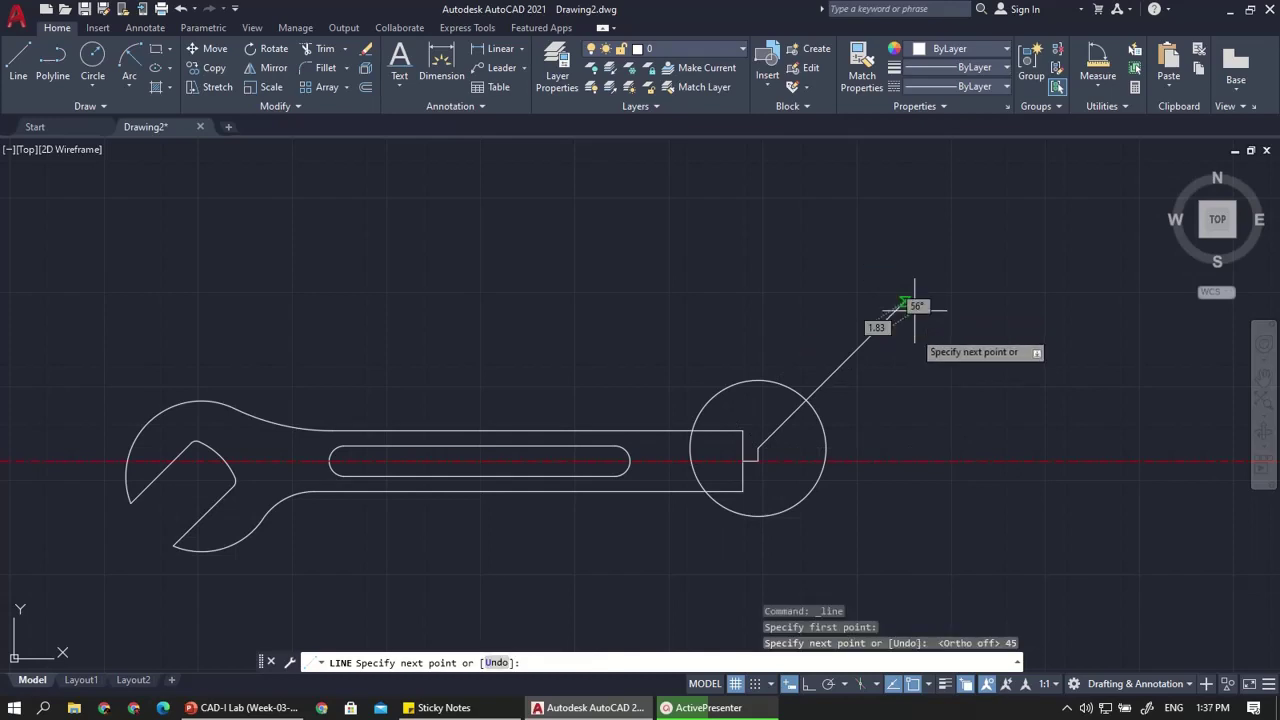
pyautogui.press('Escape')
pyautogui.press('Escape')
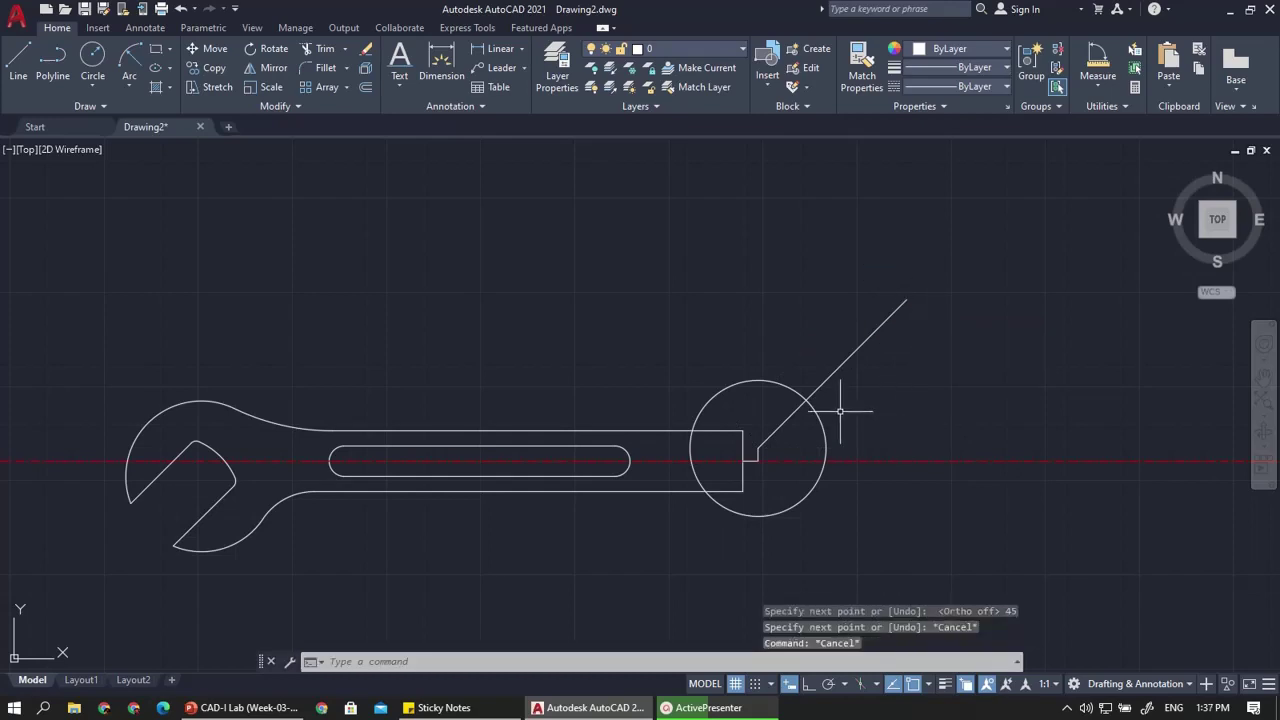
pyautogui.hotkey('ctrl', 'z')
# With ortho off, draw a line from the right jaw circle's centre upward at about 45 degrees, extending past the circle
pyautogui.scroll(4, 840, 410)
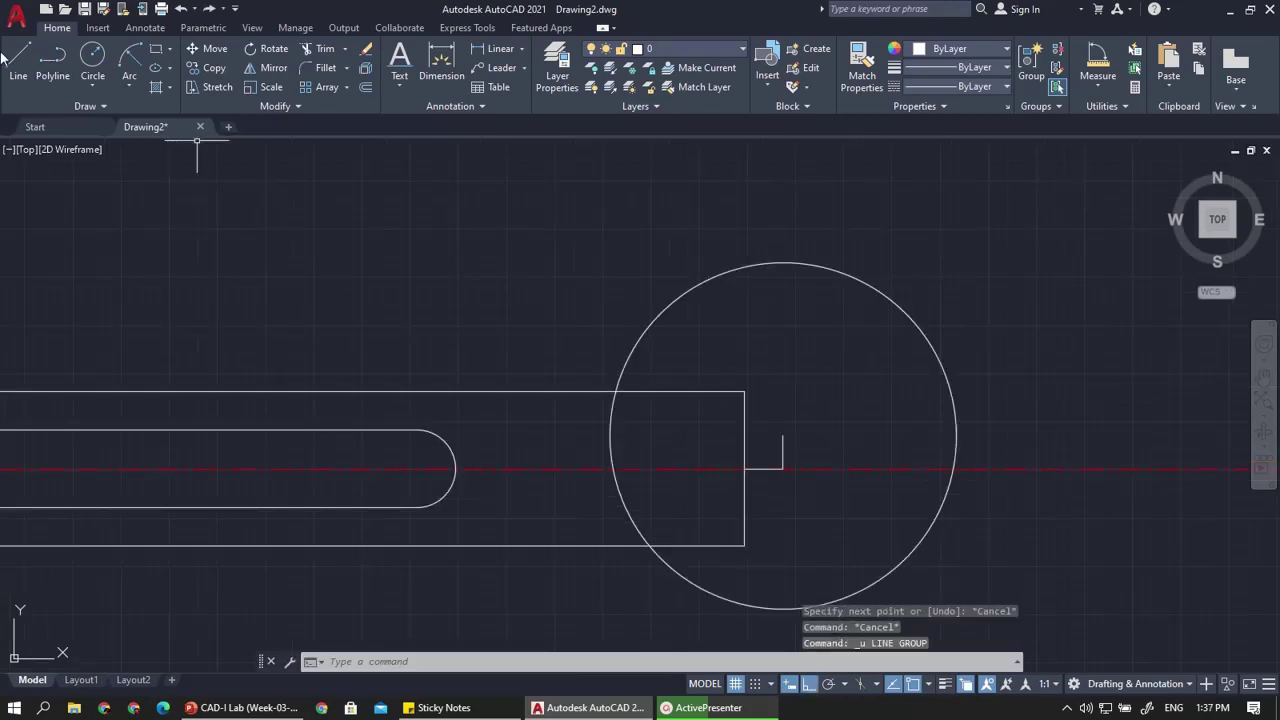
pyautogui.click(17, 58)
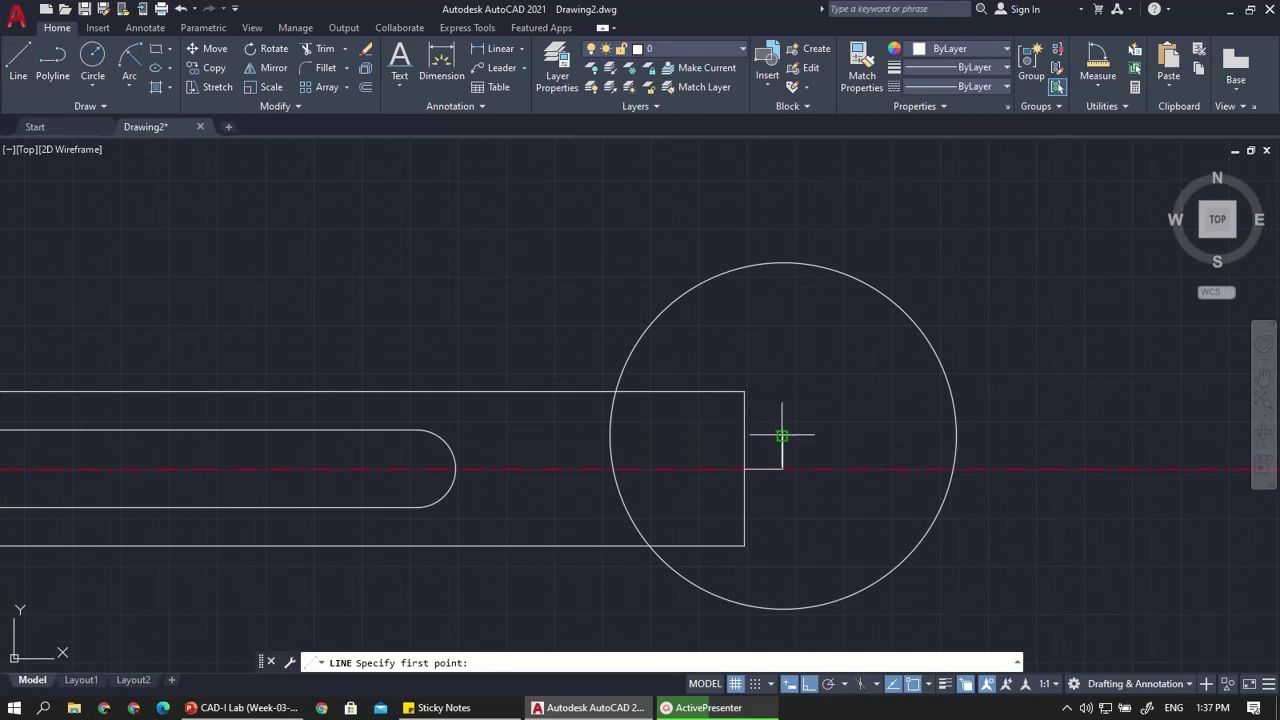
pyautogui.click(782, 435)
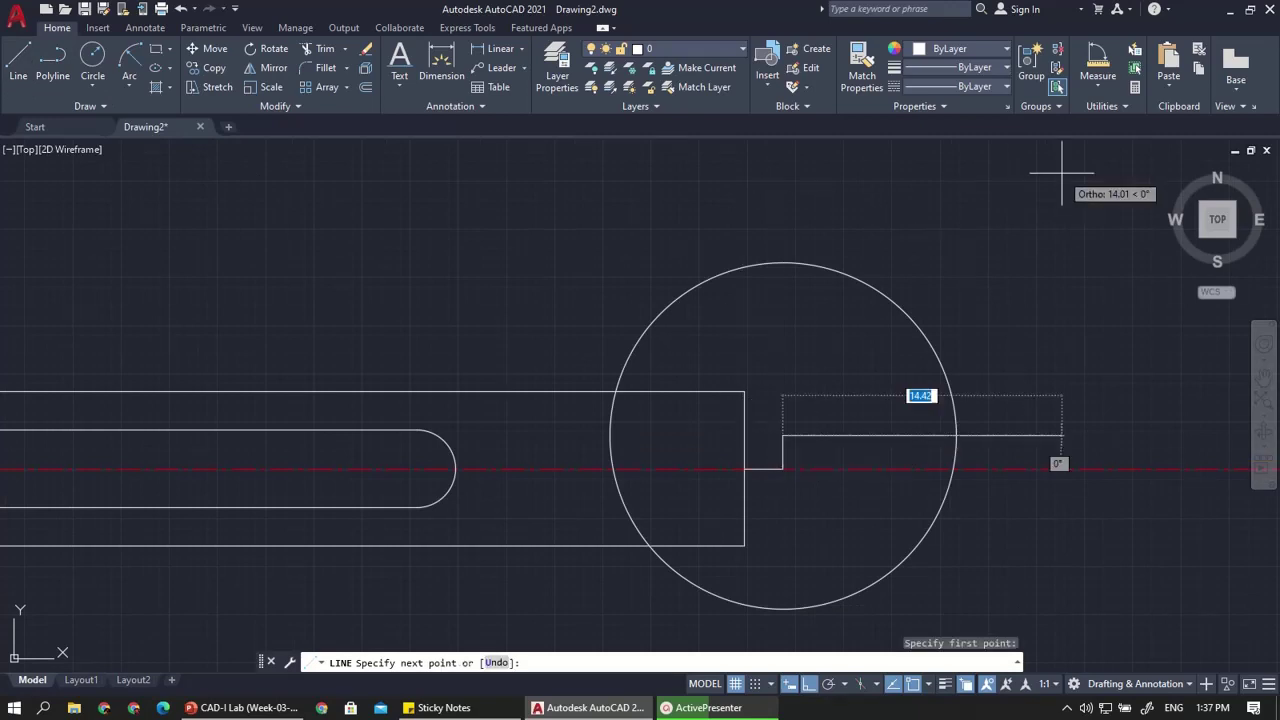
pyautogui.click(797, 684)
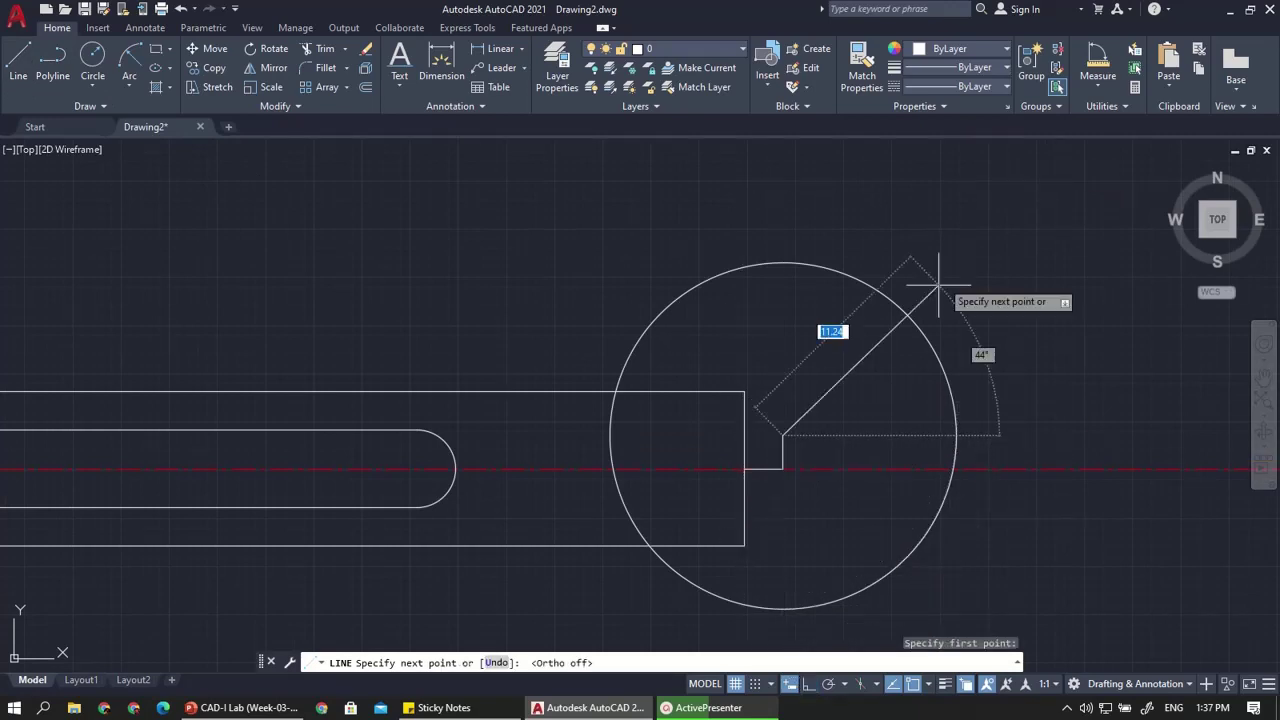
pyautogui.click(1003, 215)
pyautogui.press('Escape')
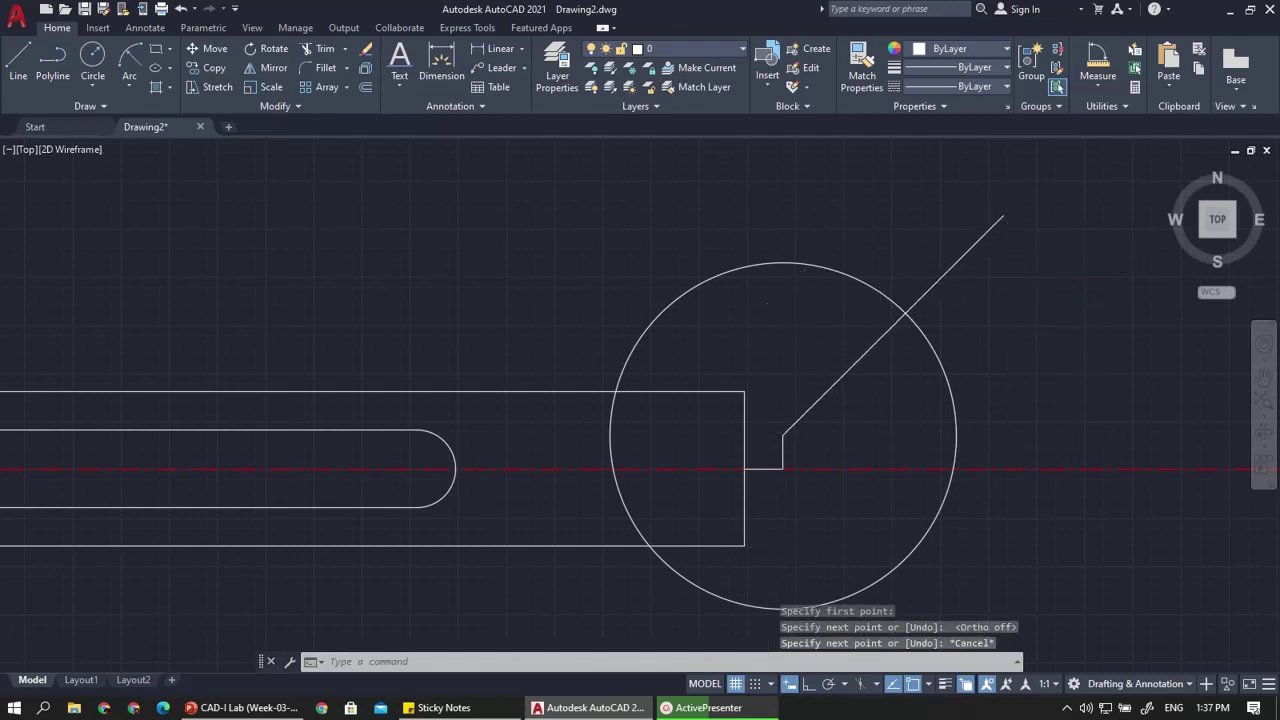
# Open Calculator, divide the 7.2 jaw opening by 2, and return to AutoCAD
pyautogui.scroll(-2, 796, 307)
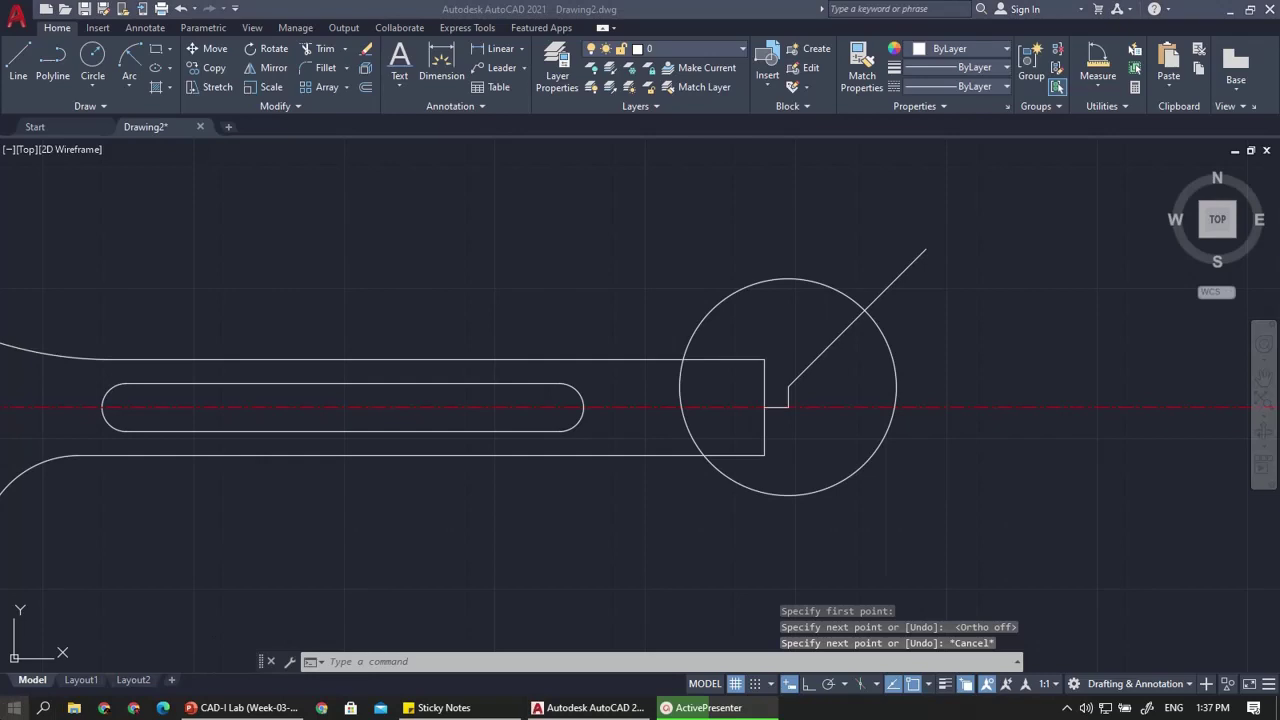
pyautogui.press('super')
pyautogui.write('CALC')
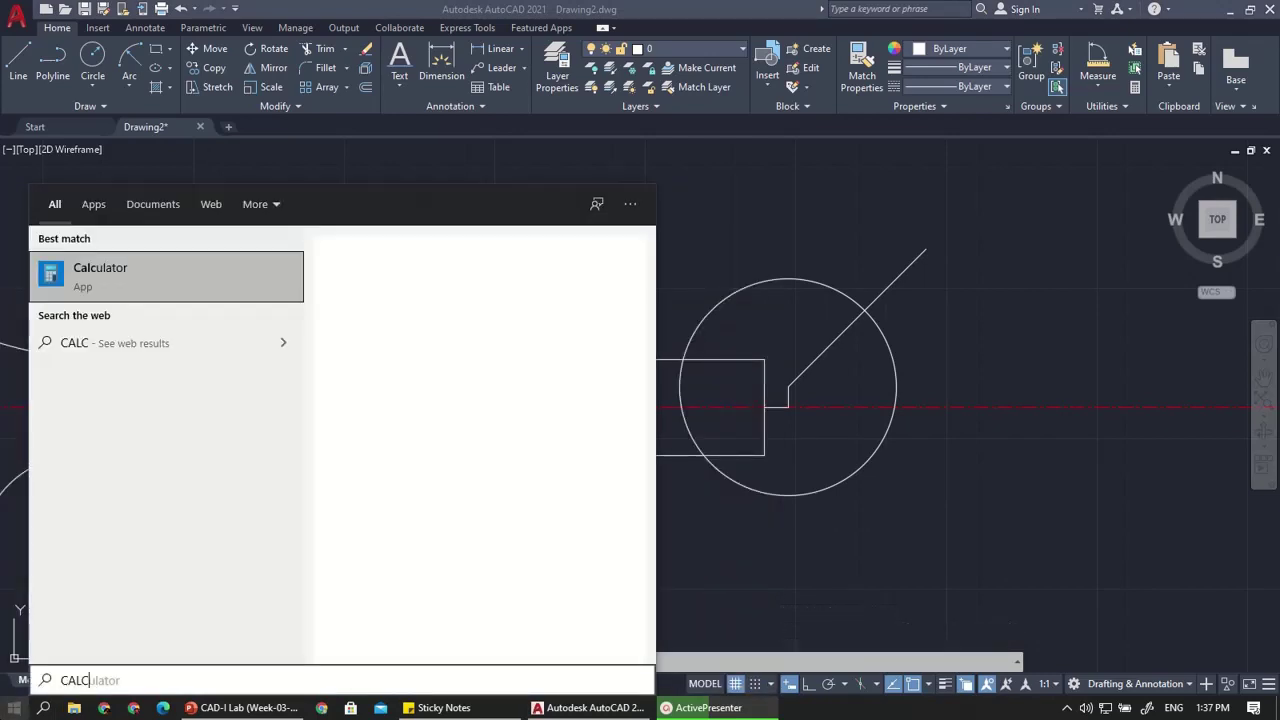
pyautogui.press('Return')
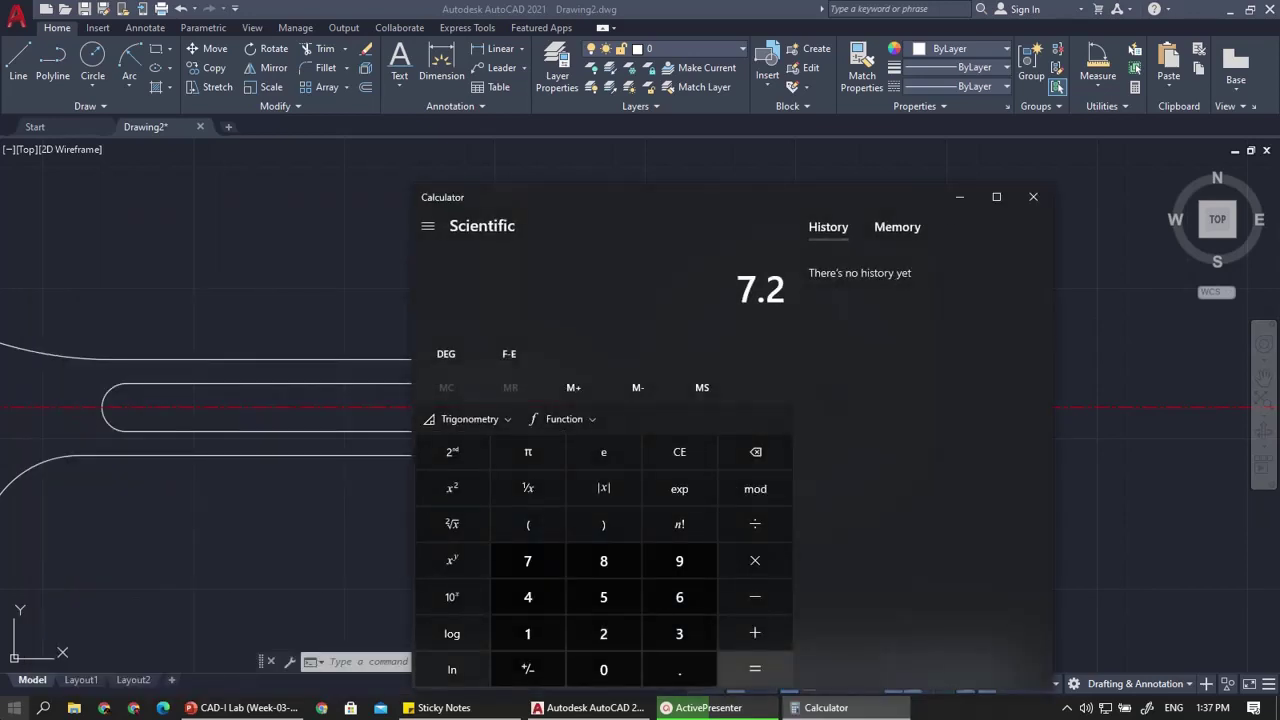
pyautogui.press('Return')
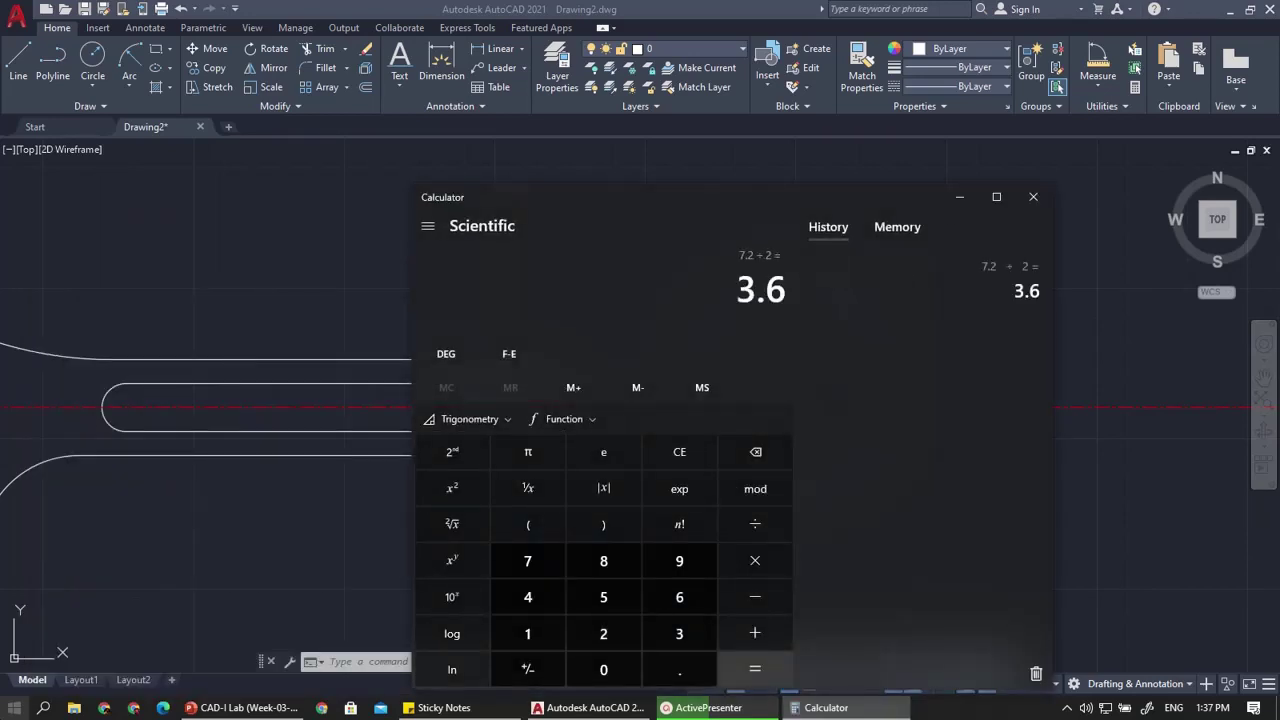
pyautogui.click(952, 198)
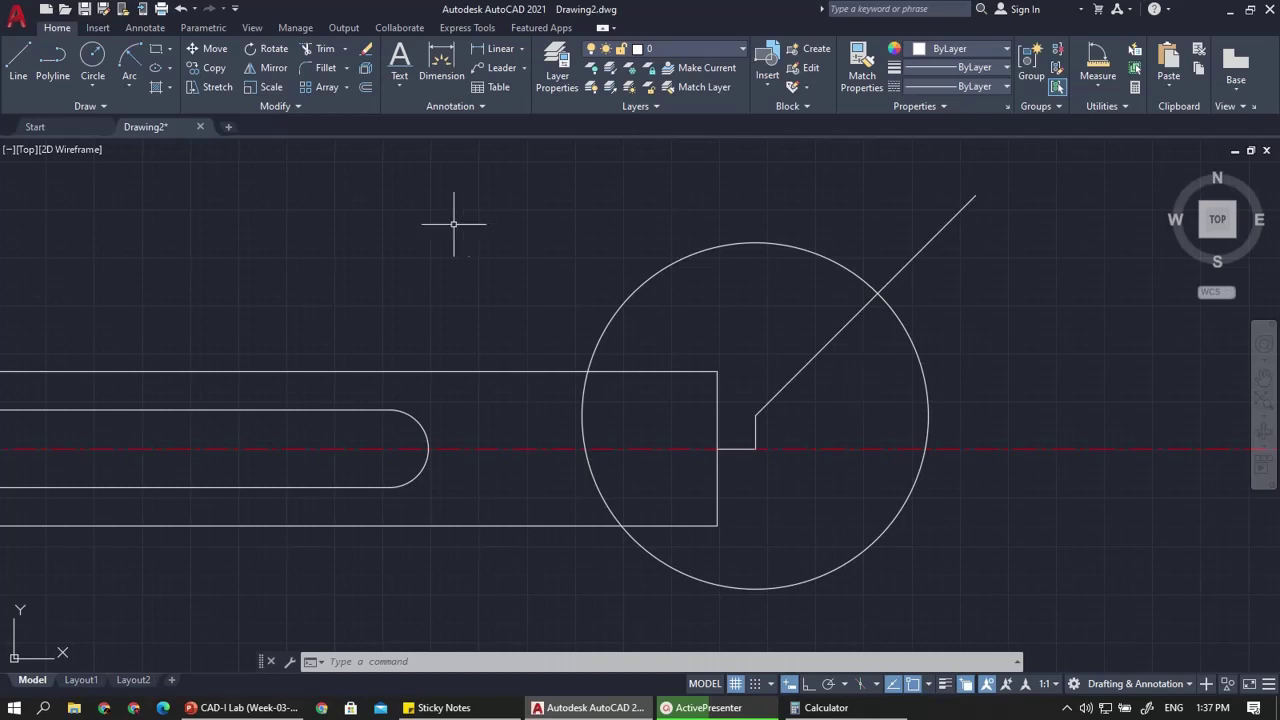
# Offset the angled line by 3.6 to both sides to form the right jaw's opening edges
pyautogui.press('Return')
pyautogui.write('3.')
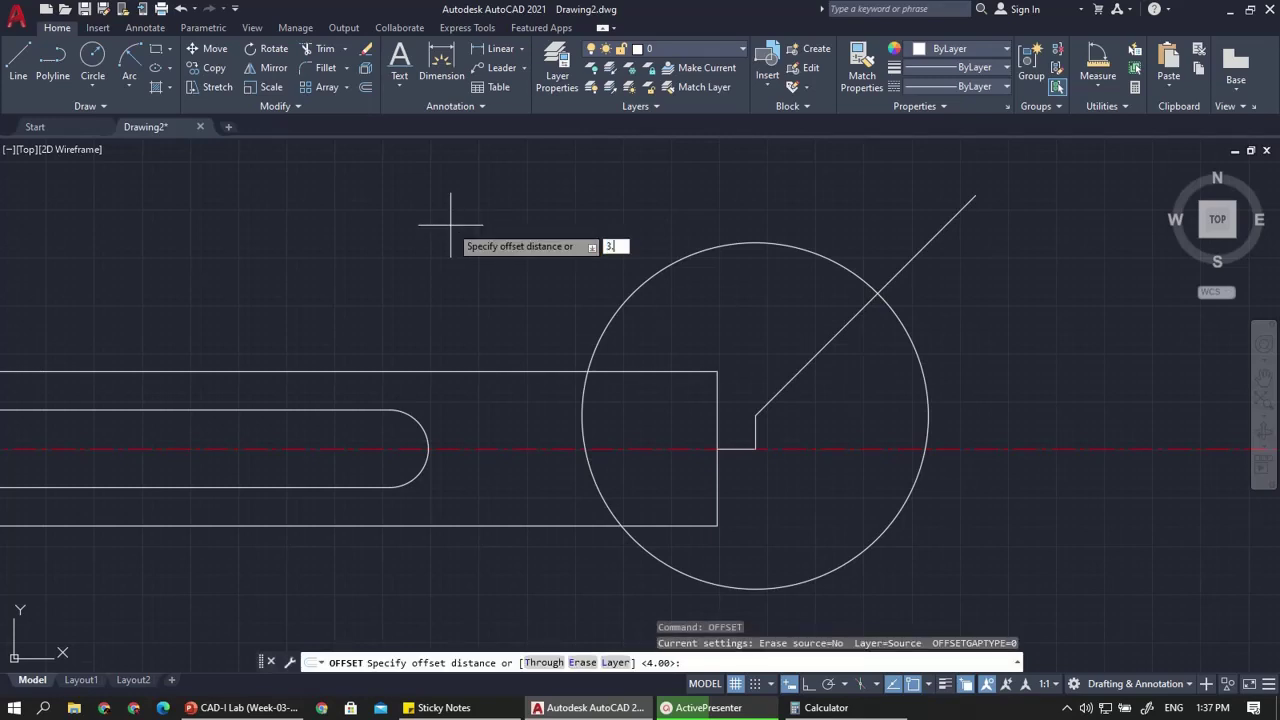
pyautogui.write('6')
pyautogui.press('Return')
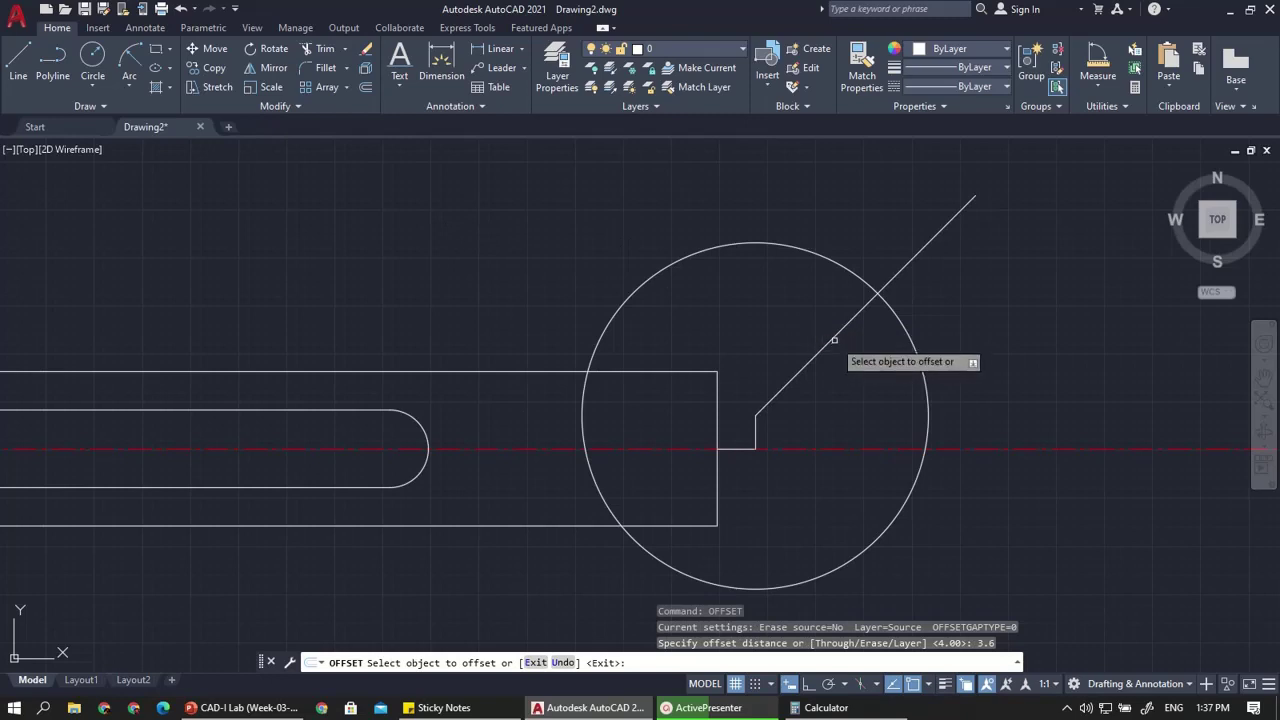
pyautogui.click(834, 340)
pyautogui.click(780, 318)
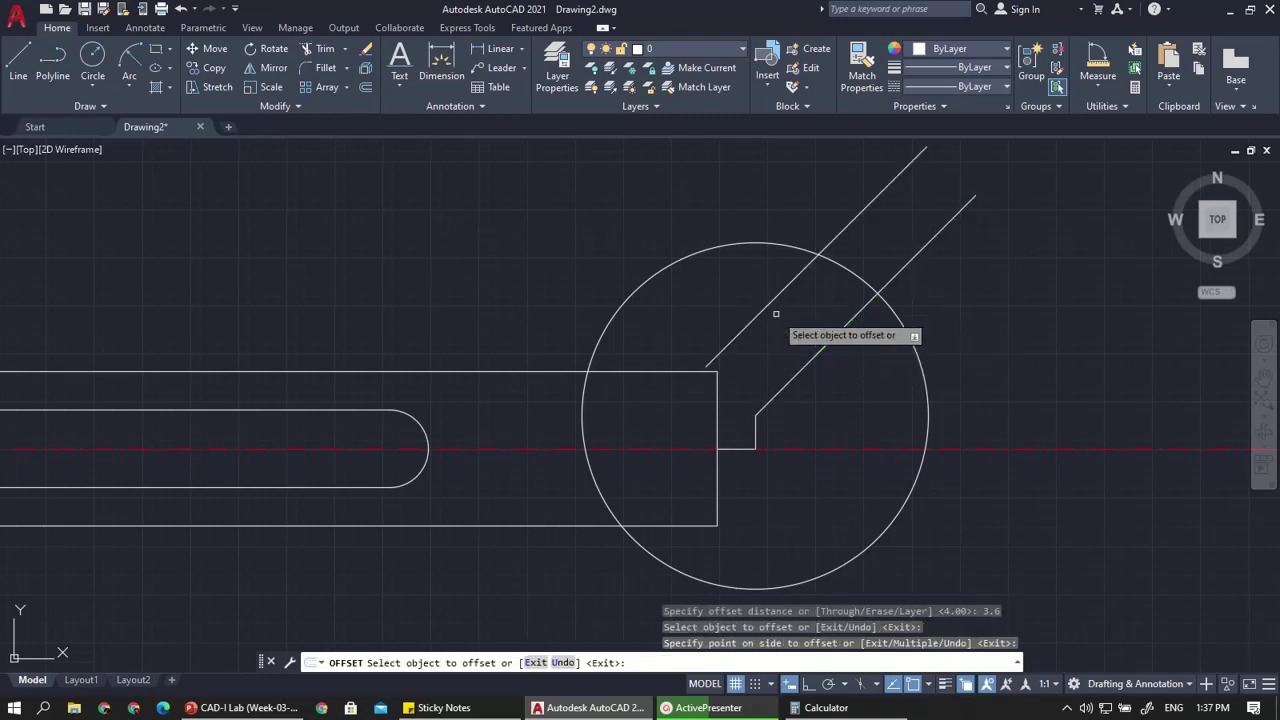
pyautogui.click(823, 349)
pyautogui.click(853, 380)
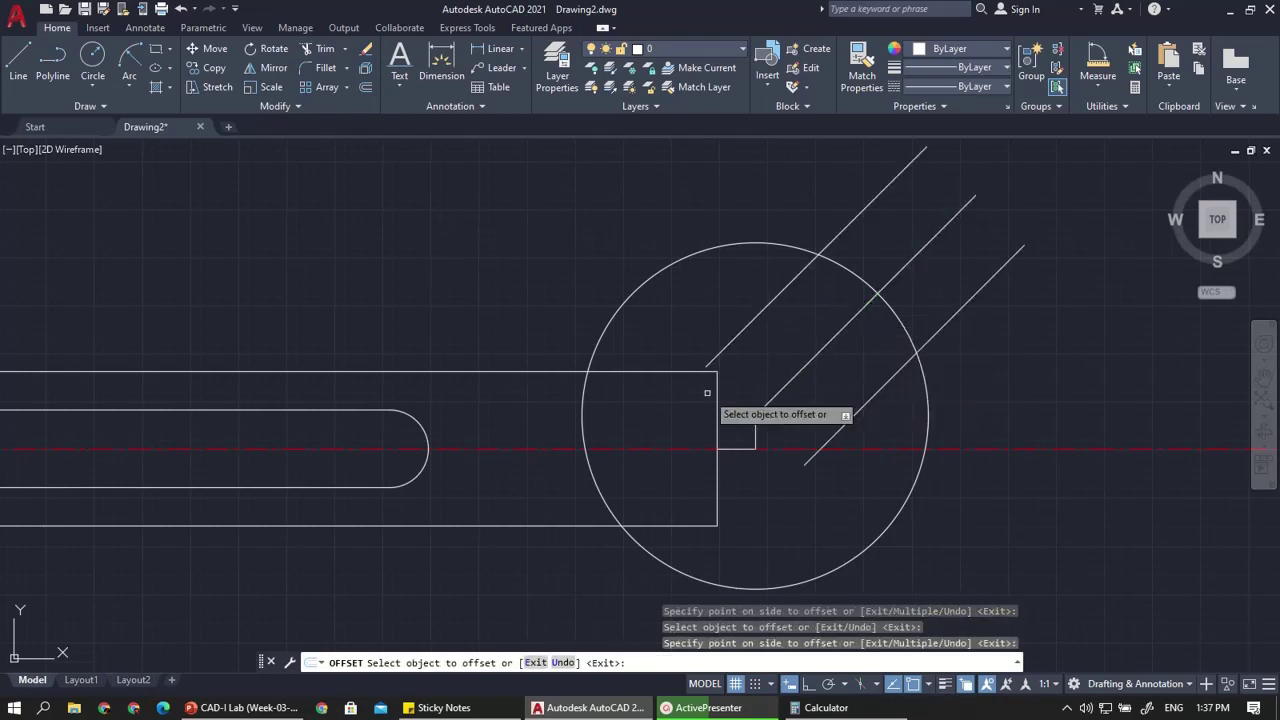
pyautogui.press('Escape')
# Trim away the right jaw circle's arc segments between the two offset lines
pyautogui.scroll(-2, 629, 397)
pyautogui.scroll(2, 825, 252)
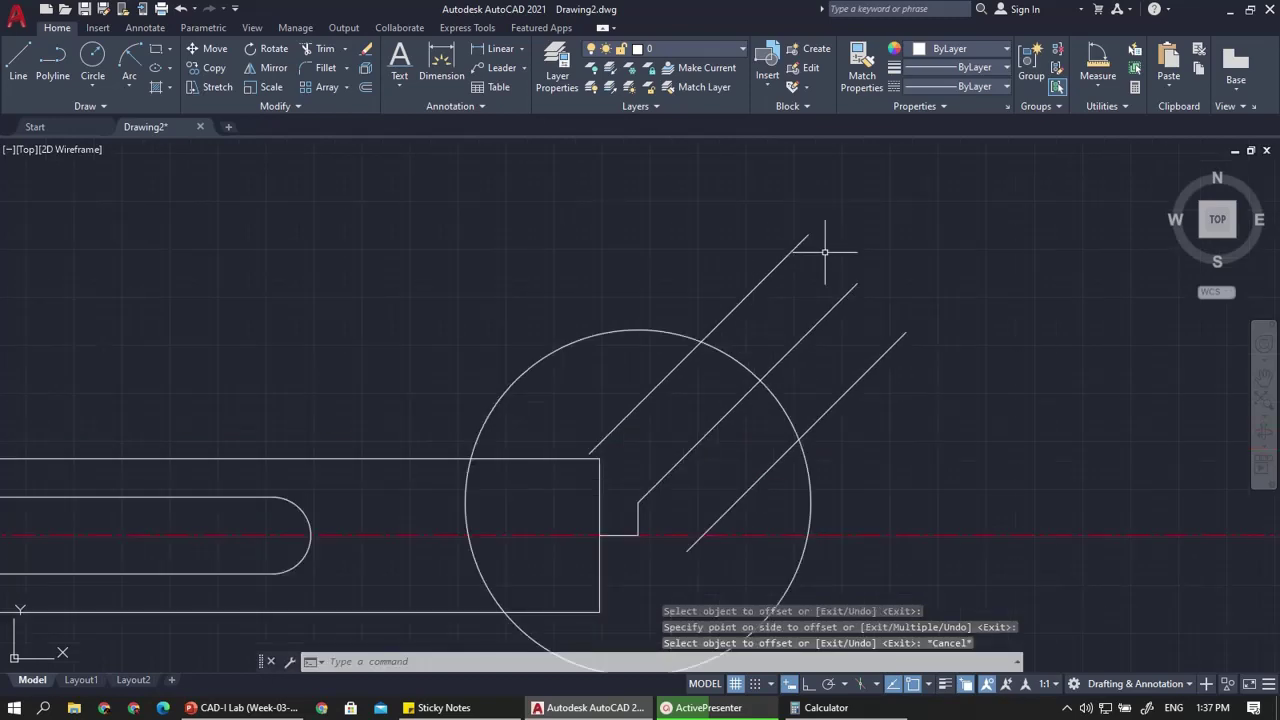
pyautogui.press('Return')
pyautogui.click(762, 356)
pyautogui.click(717, 368)
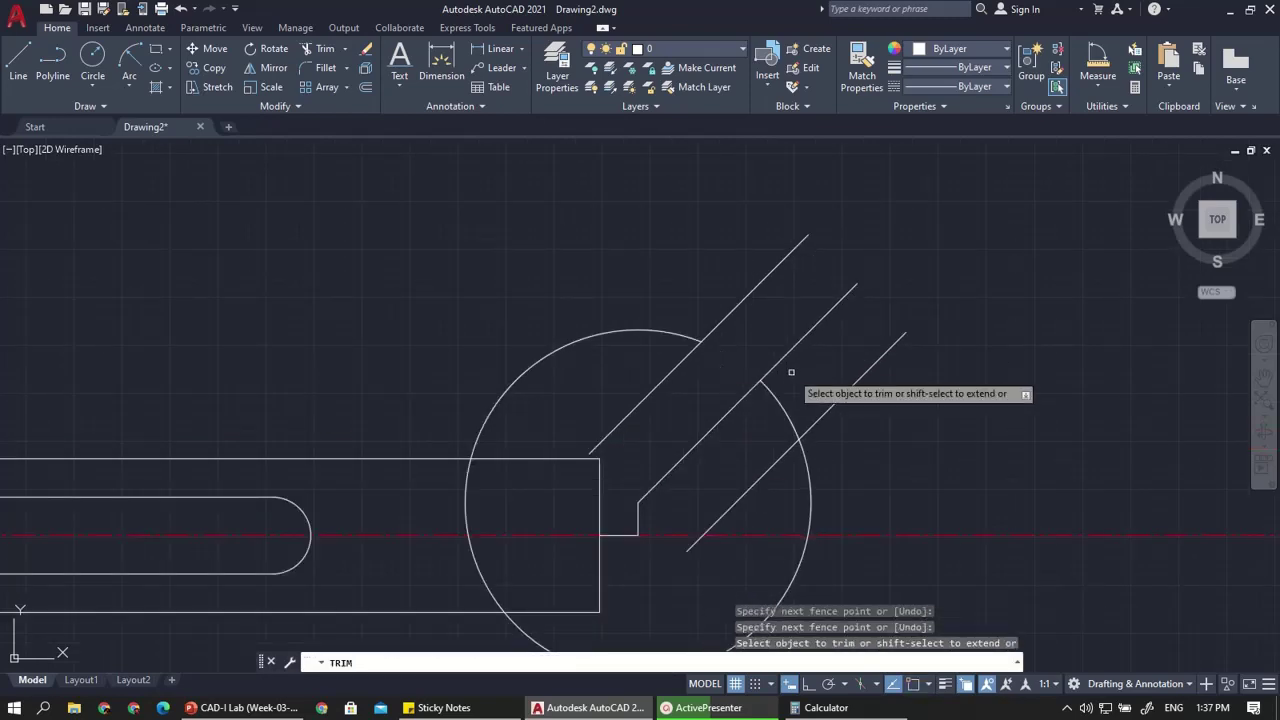
pyautogui.click(810, 378)
pyautogui.click(768, 409)
pyautogui.scroll(-2, 711, 269)
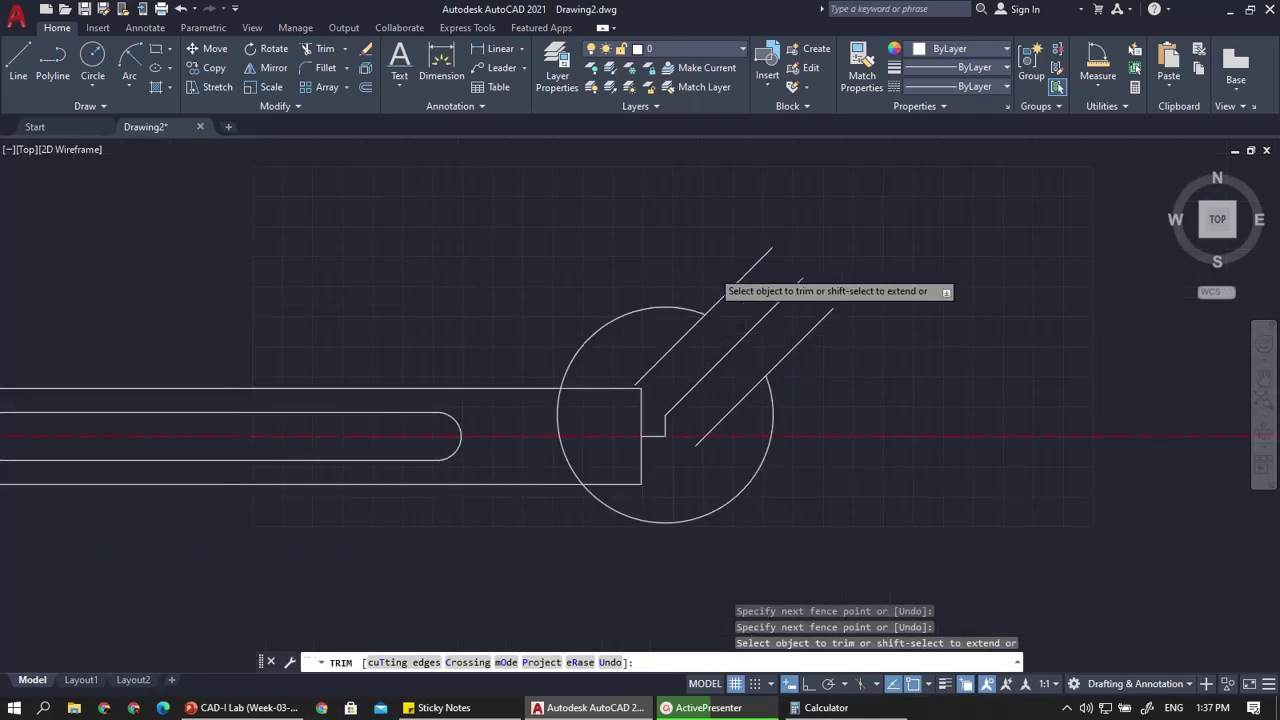
pyautogui.scroll(2, 740, 343)
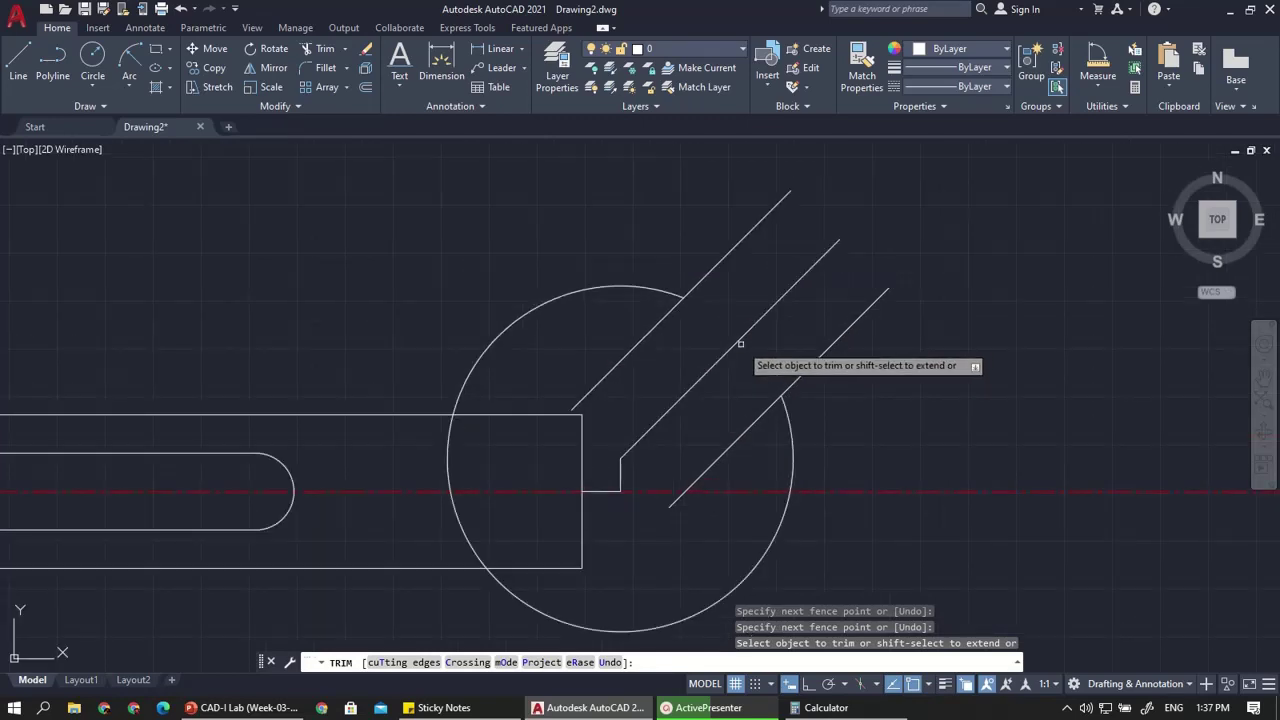
pyautogui.press('Escape')
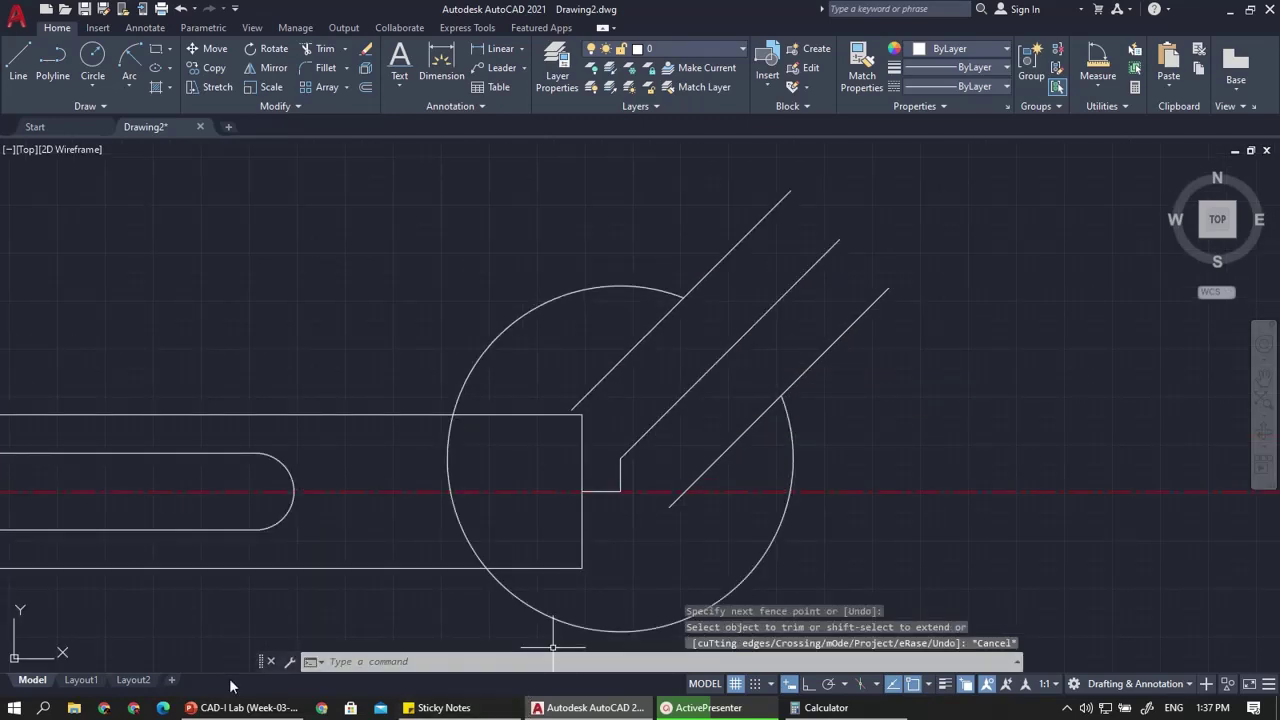
# Check the inner radius on the PowerPoint slide and draw a radius 9 start-end-radius arc in AutoCAD joining the offset lines' lower ends
pyautogui.click(242, 707)
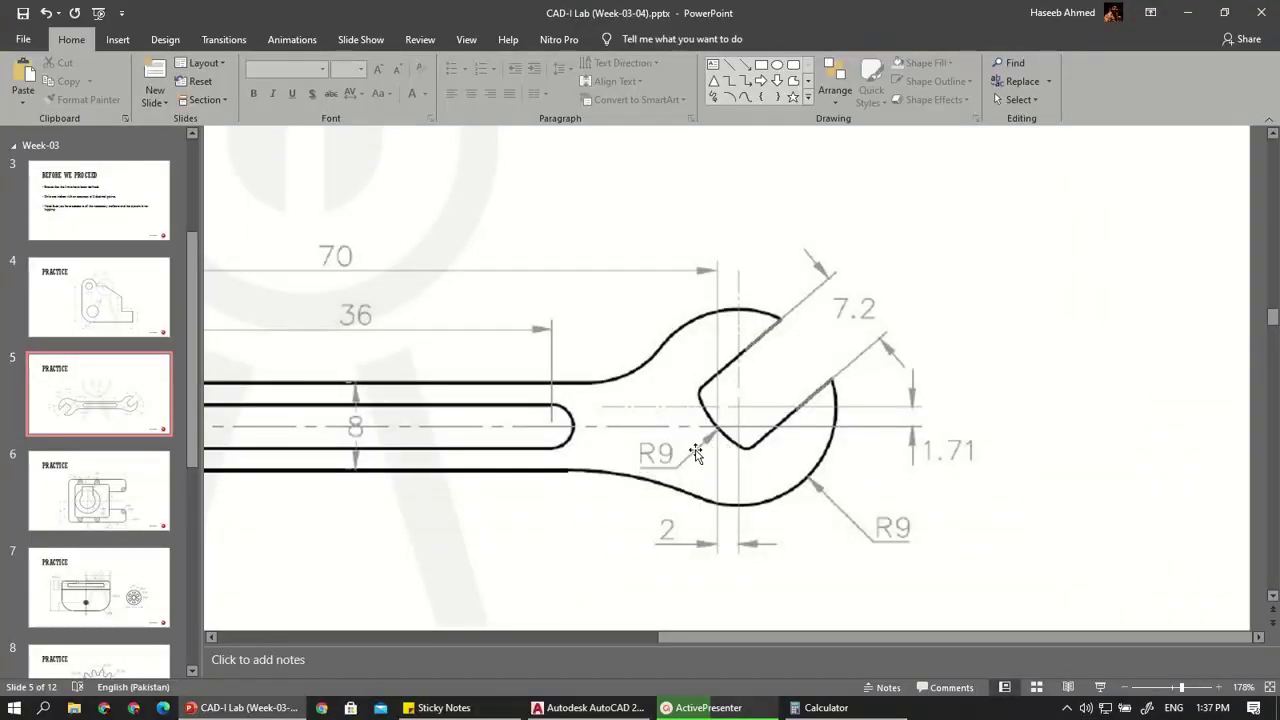
pyautogui.click(206, 706)
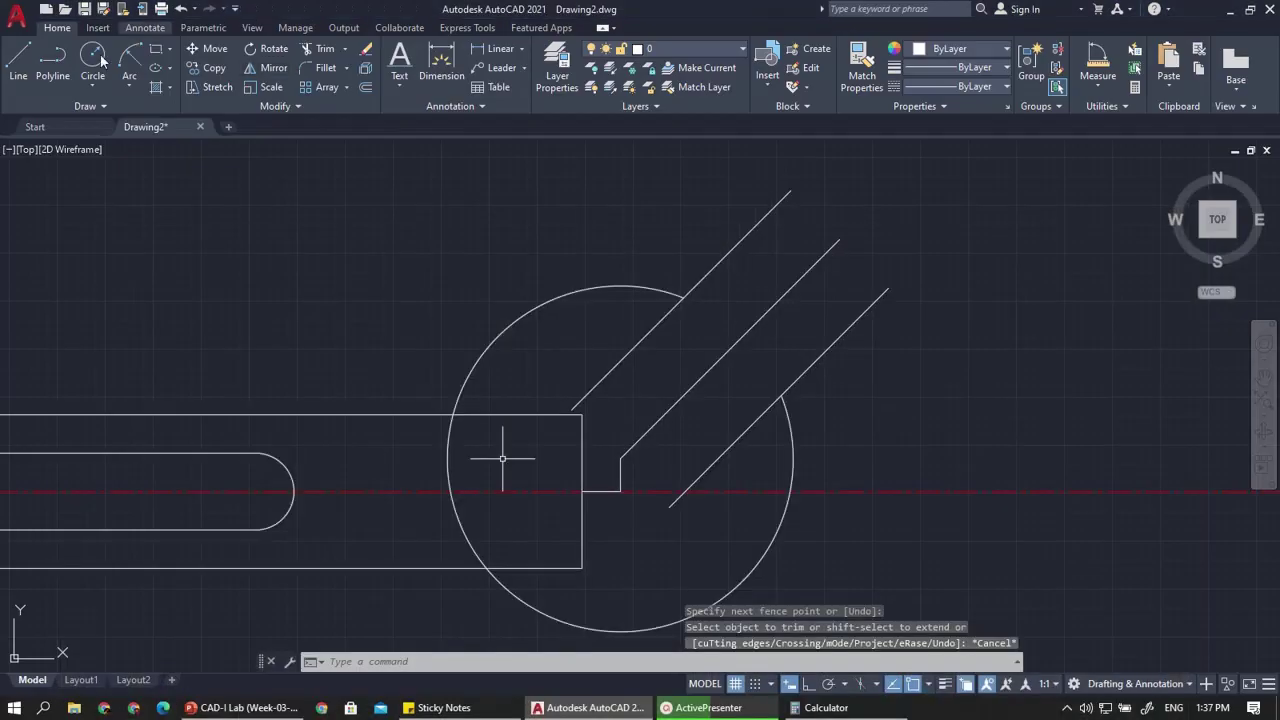
pyautogui.click(128, 60)
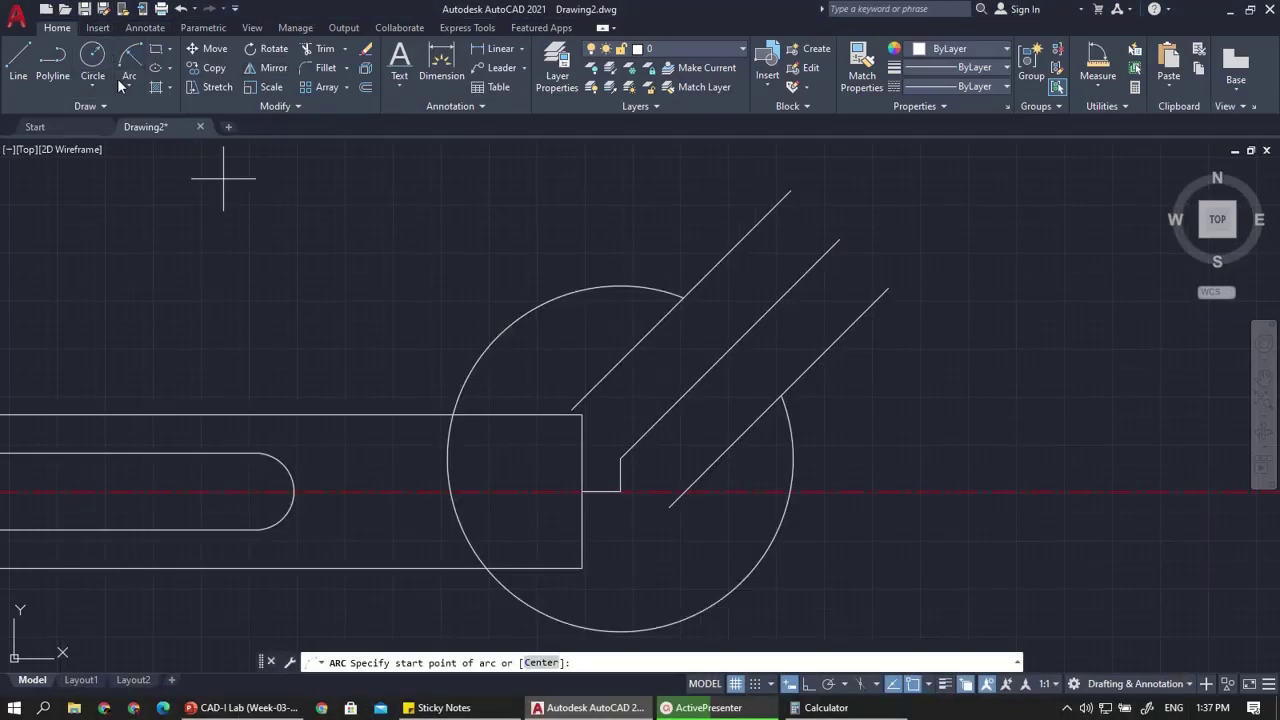
pyautogui.click(123, 87)
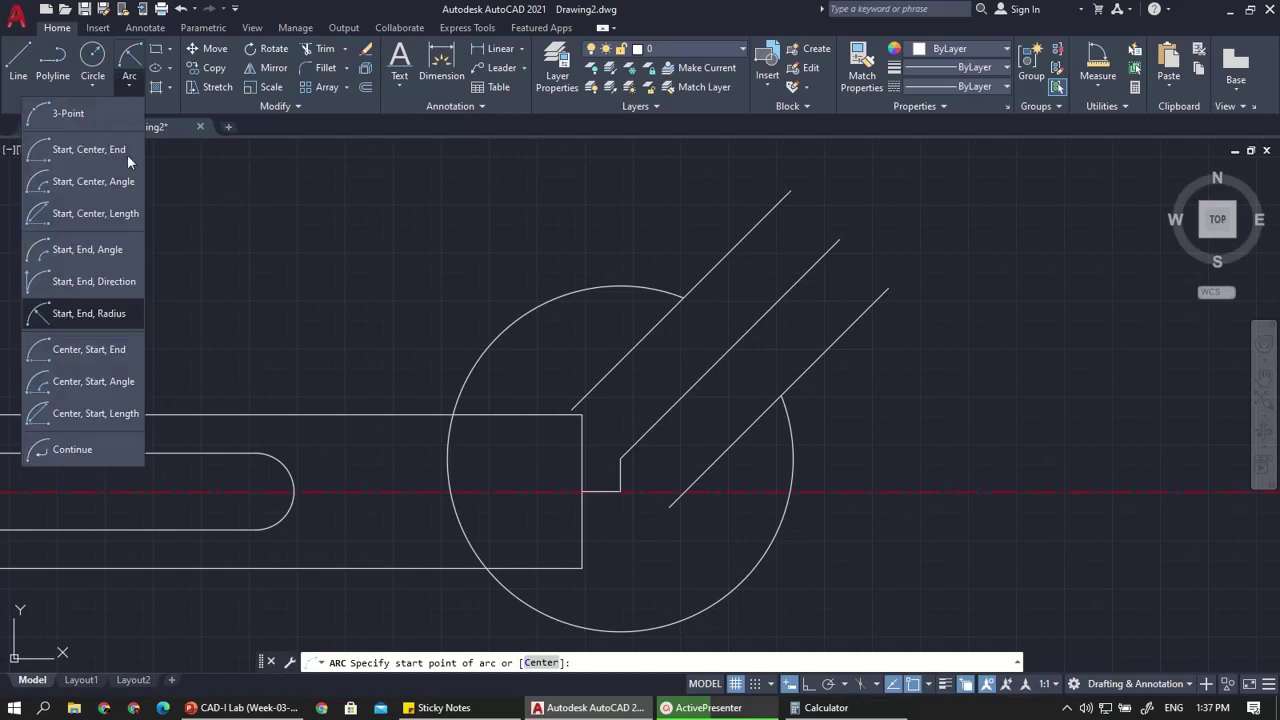
pyautogui.click(111, 312)
pyautogui.scroll(4, 566, 410)
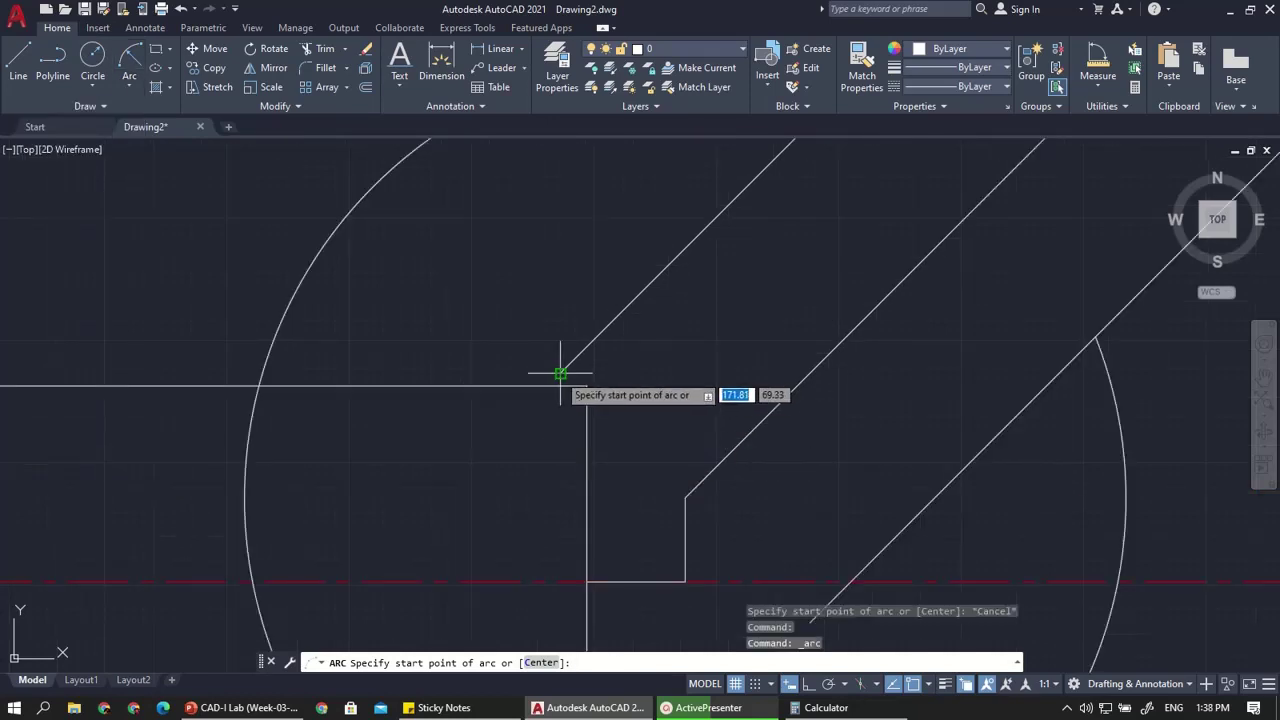
pyautogui.click(561, 373)
pyautogui.scroll(-2, 750, 530)
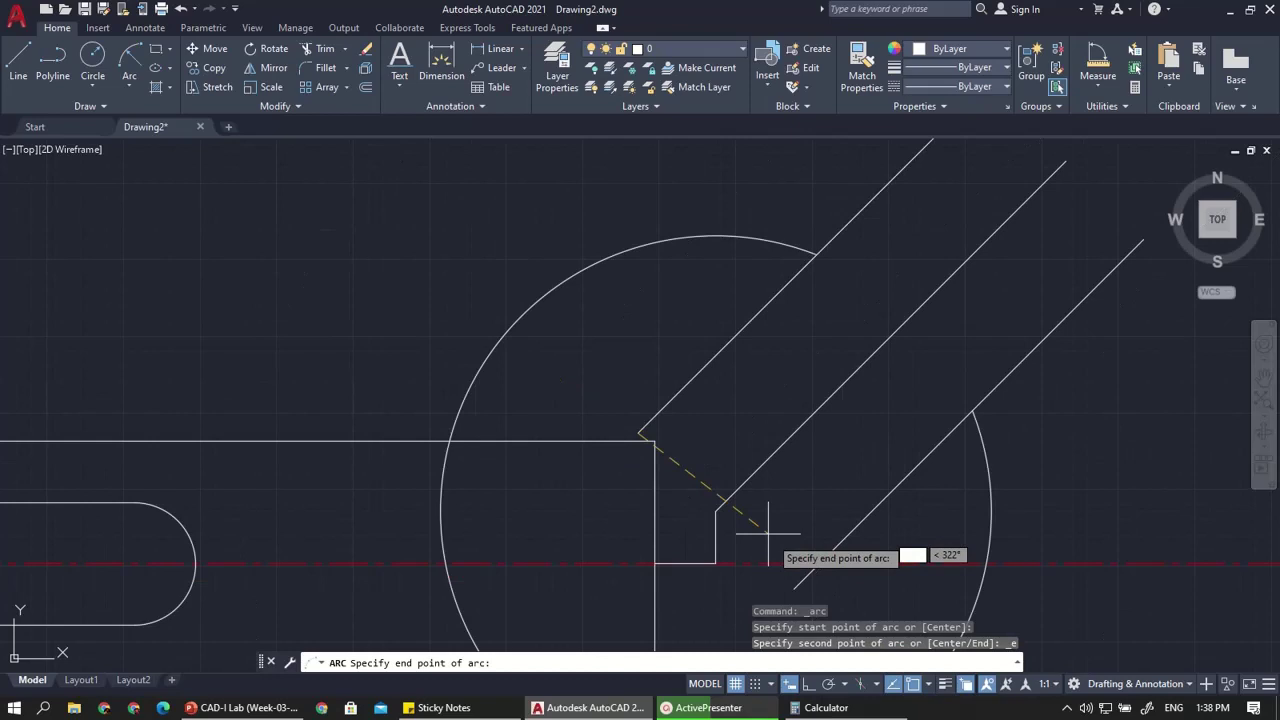
pyautogui.click(794, 588)
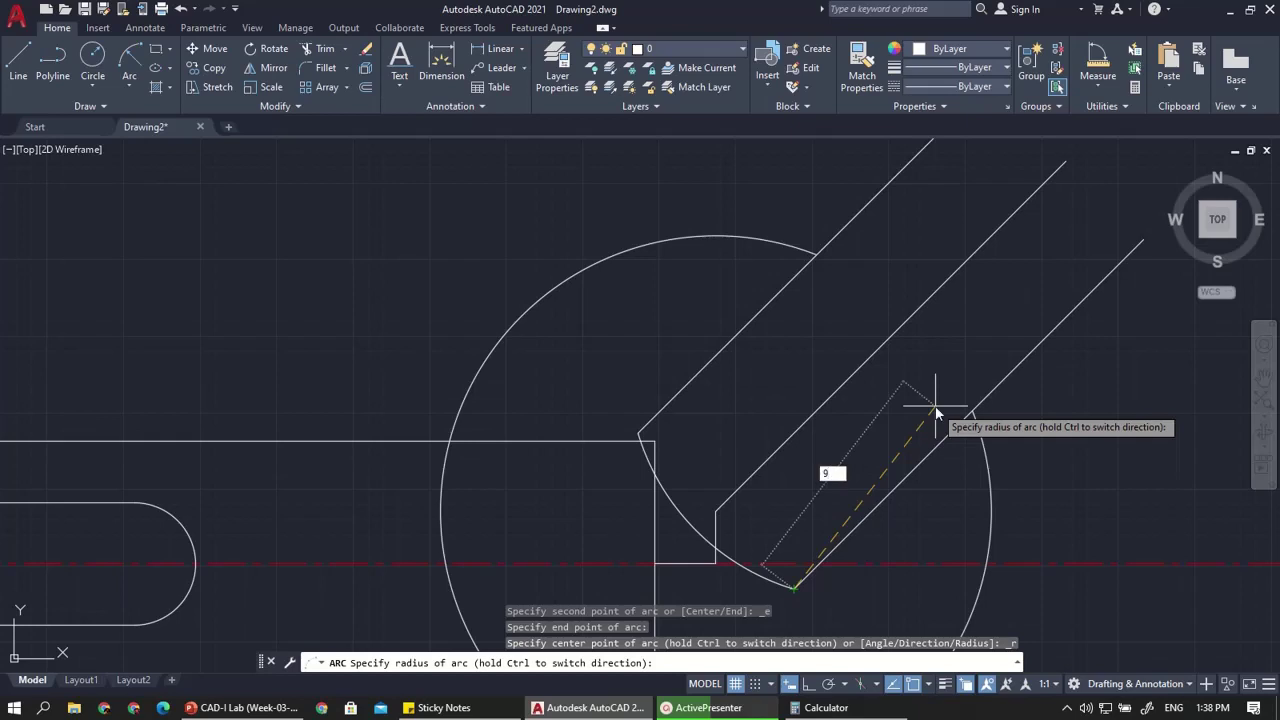
pyautogui.write('9')
pyautogui.press('Return')
# Delete the vertical line closing the handle's end inside the right jaw
pyautogui.scroll(2, 608, 434)
pyautogui.scroll(2, 670, 418)
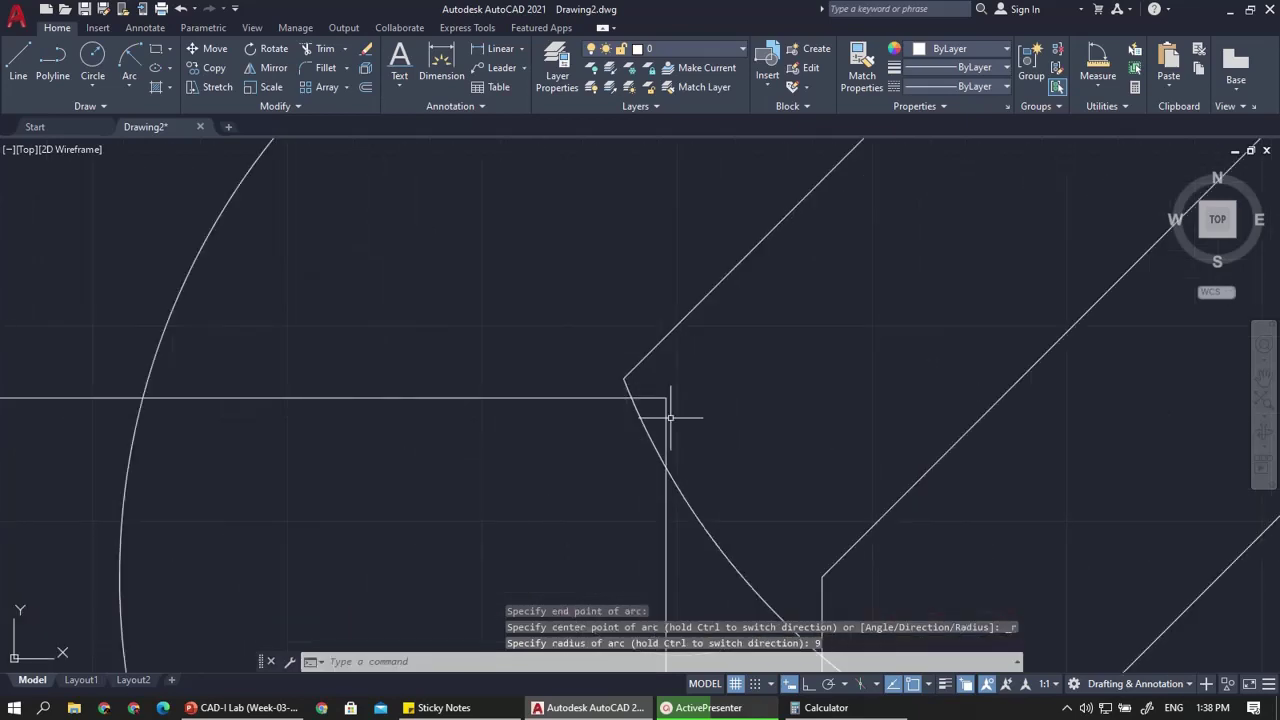
pyautogui.click(668, 416)
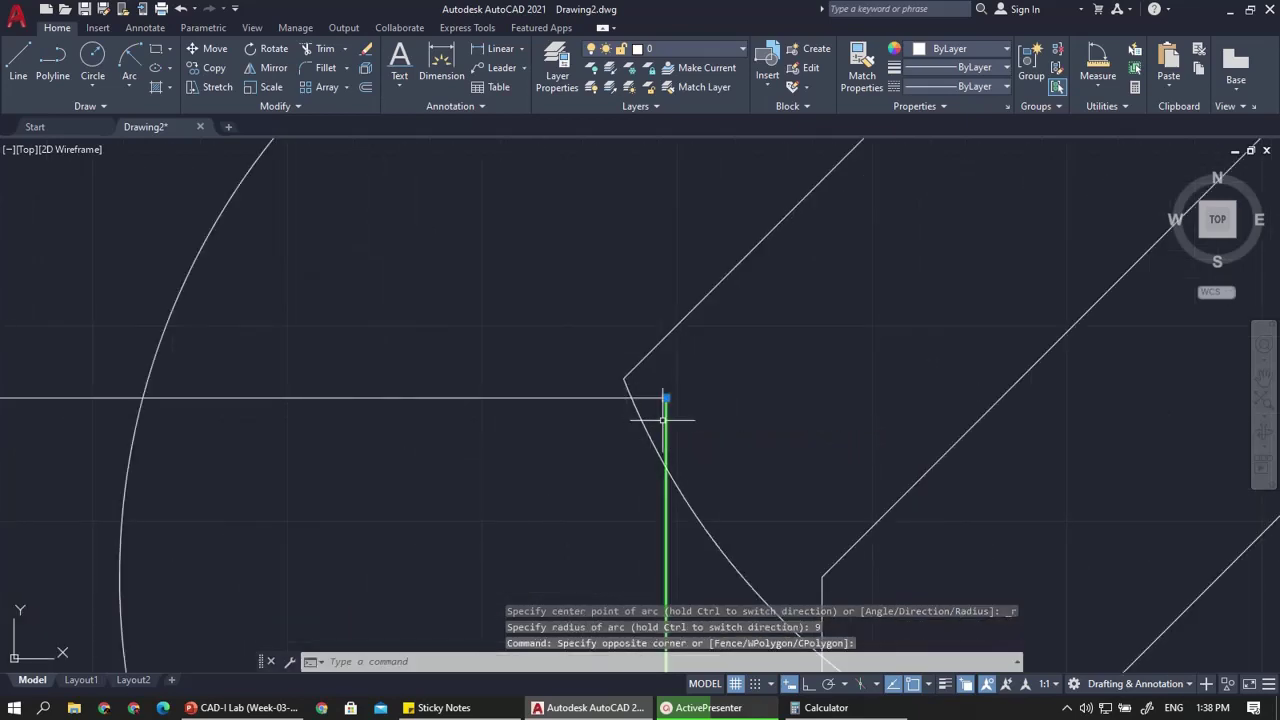
pyautogui.press('Delete')
# Stretch the middle angled line's lower end along its direction past the inner arc to the short horizontal line on the centreline
pyautogui.scroll(-4, 668, 418)
pyautogui.scroll(2, 747, 467)
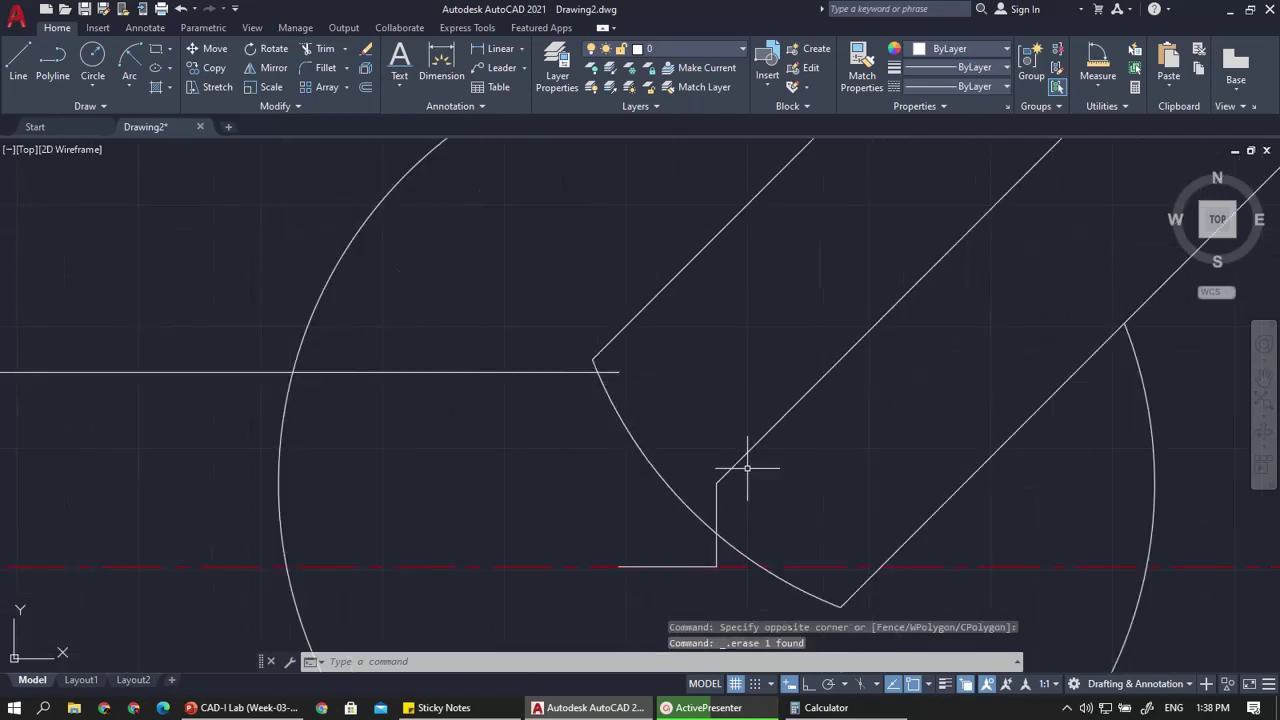
pyautogui.click(789, 468)
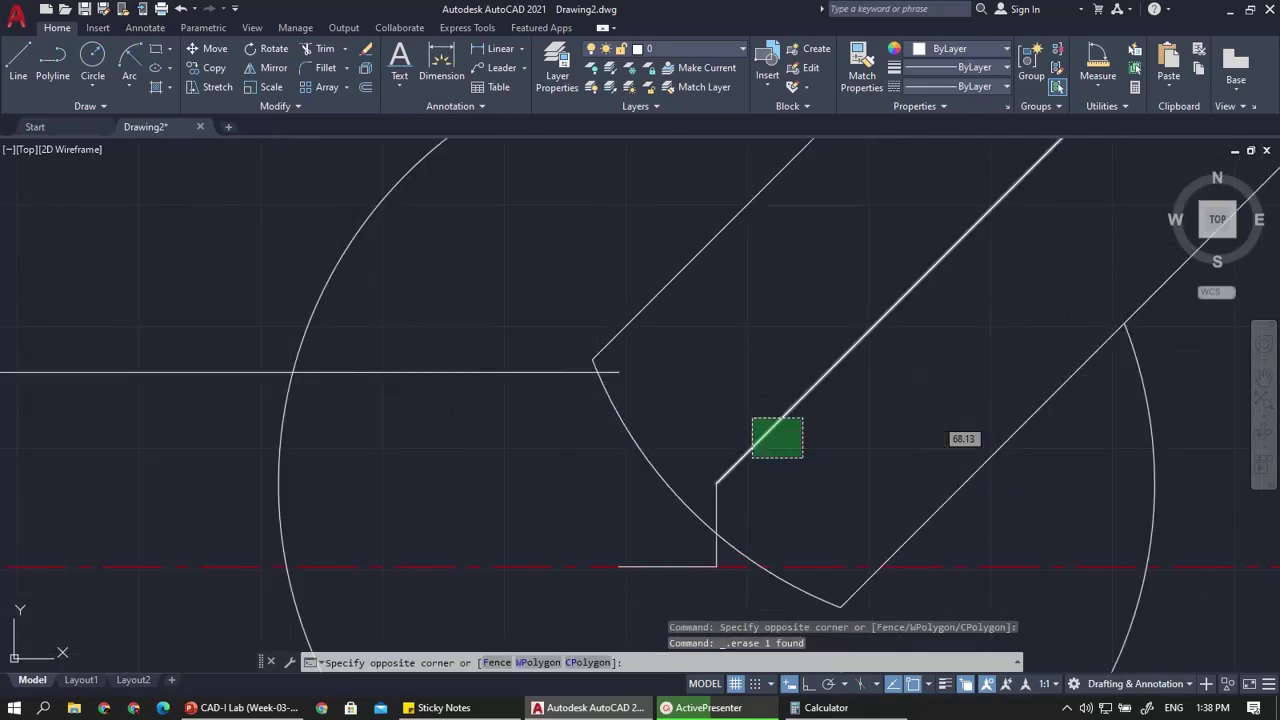
pyautogui.click(740, 453)
pyautogui.press('Escape')
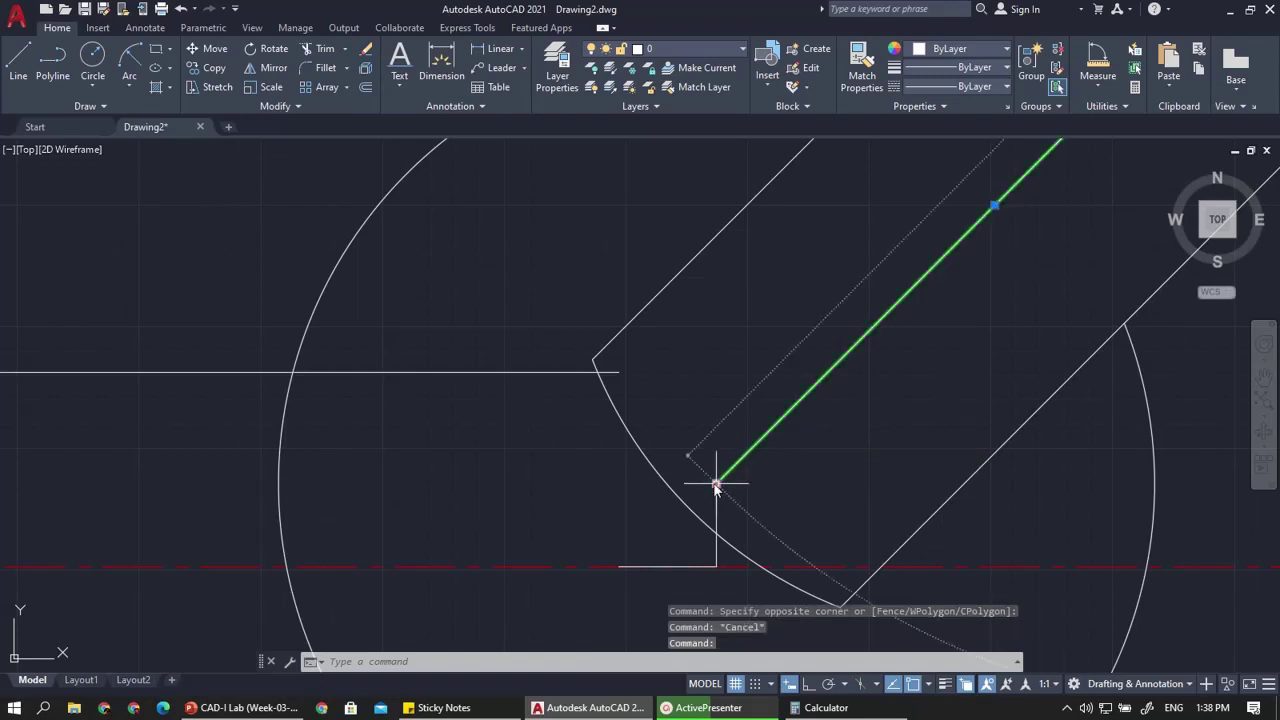
pyautogui.click(716, 481)
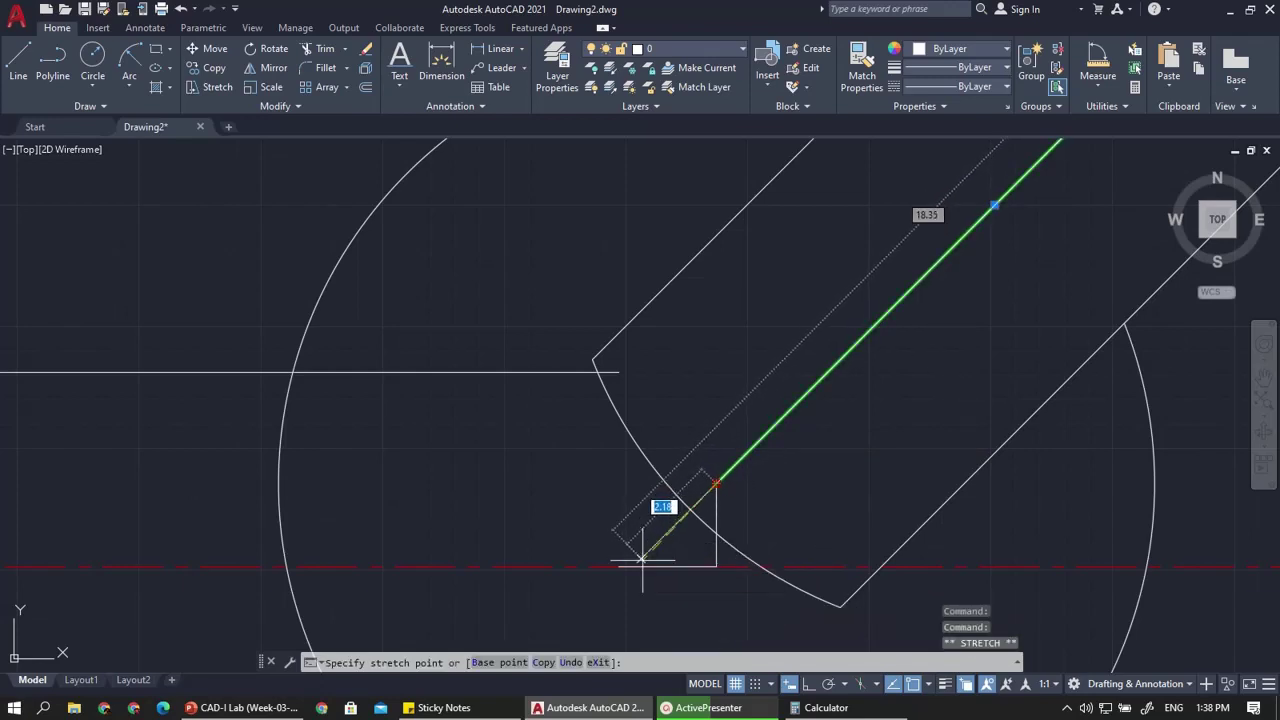
pyautogui.press('Escape')
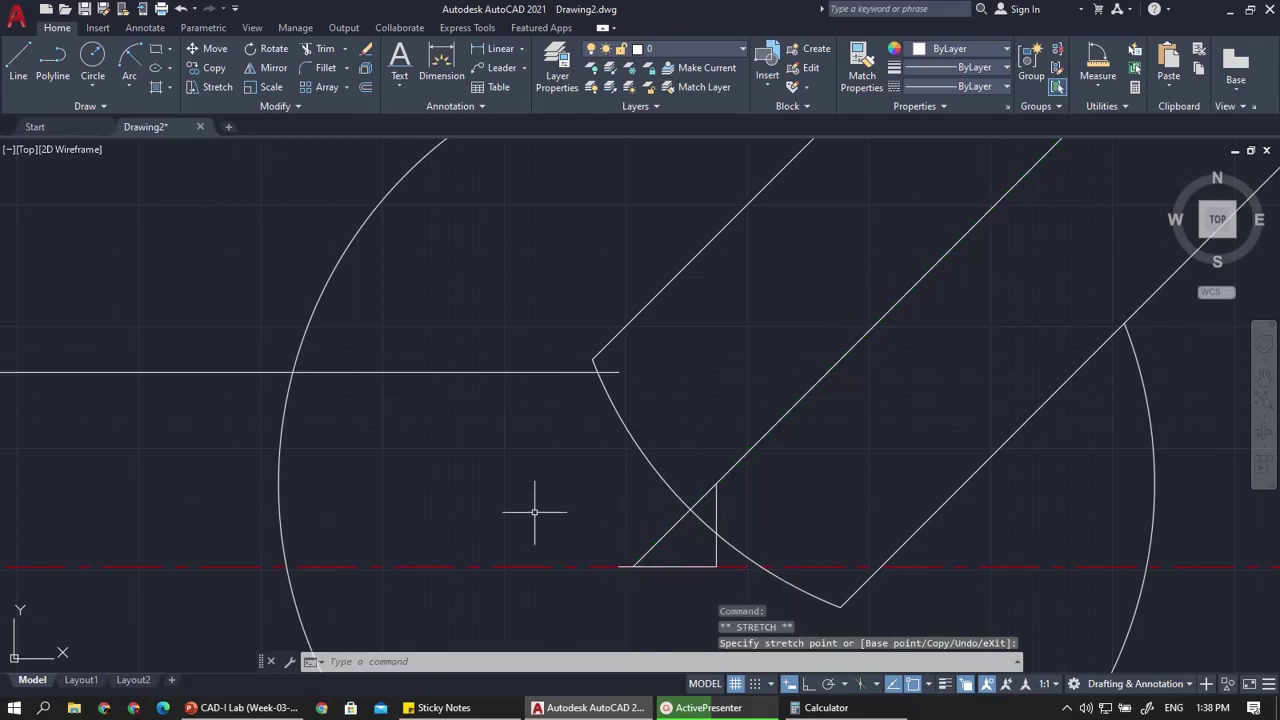
# Examine the finished left jaw's inner arc and rounded corners as a reference for the right jaw
pyautogui.scroll(-2, 565, 462)
pyautogui.scroll(-4, 618, 494)
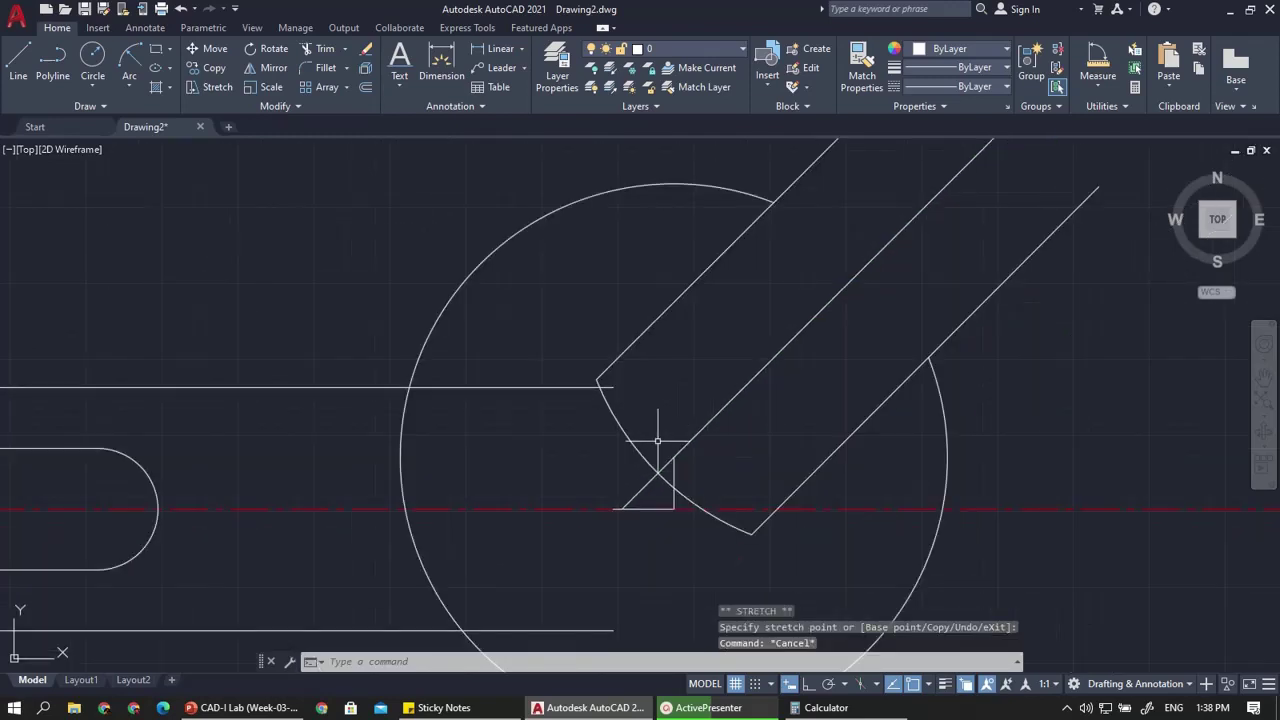
pyautogui.scroll(-4, 668, 460)
pyautogui.scroll(8, 471, 466)
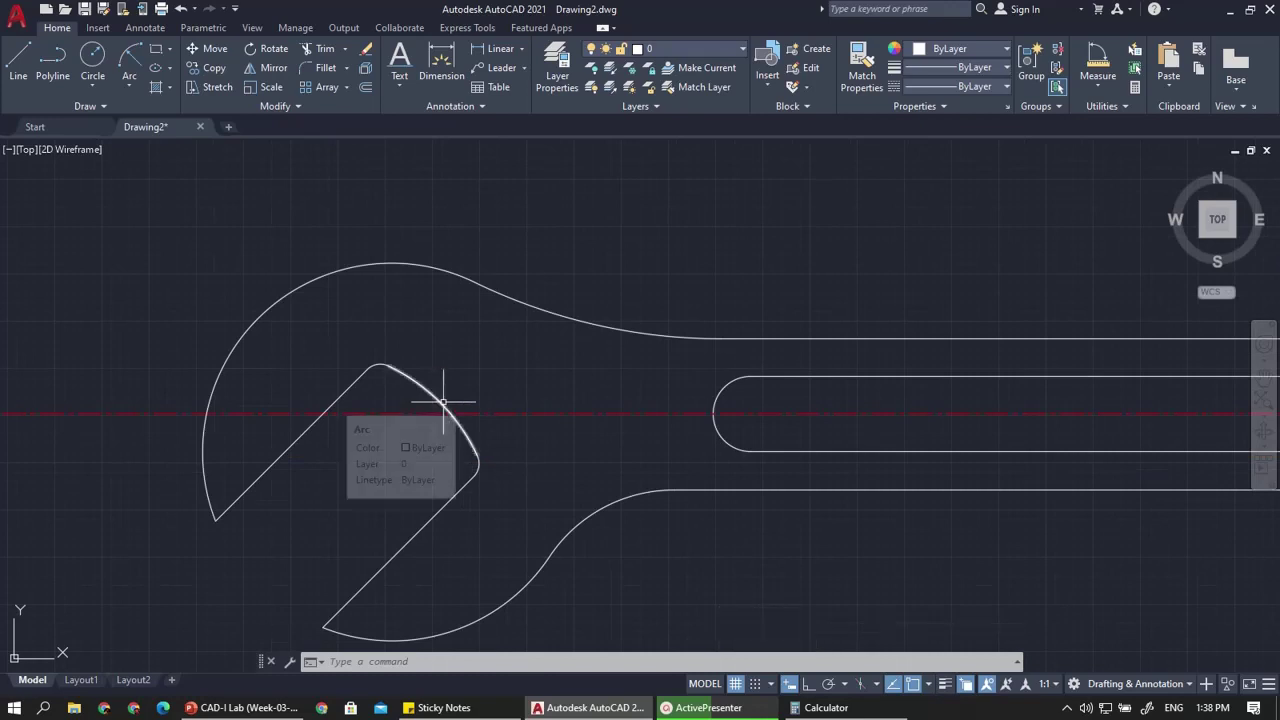
# Compare the finished left jaw's outer arc and rounded inner corners with the unfinished right jaw
pyautogui.scroll(3, 440, 430)
pyautogui.scroll(-6, 404, 403)
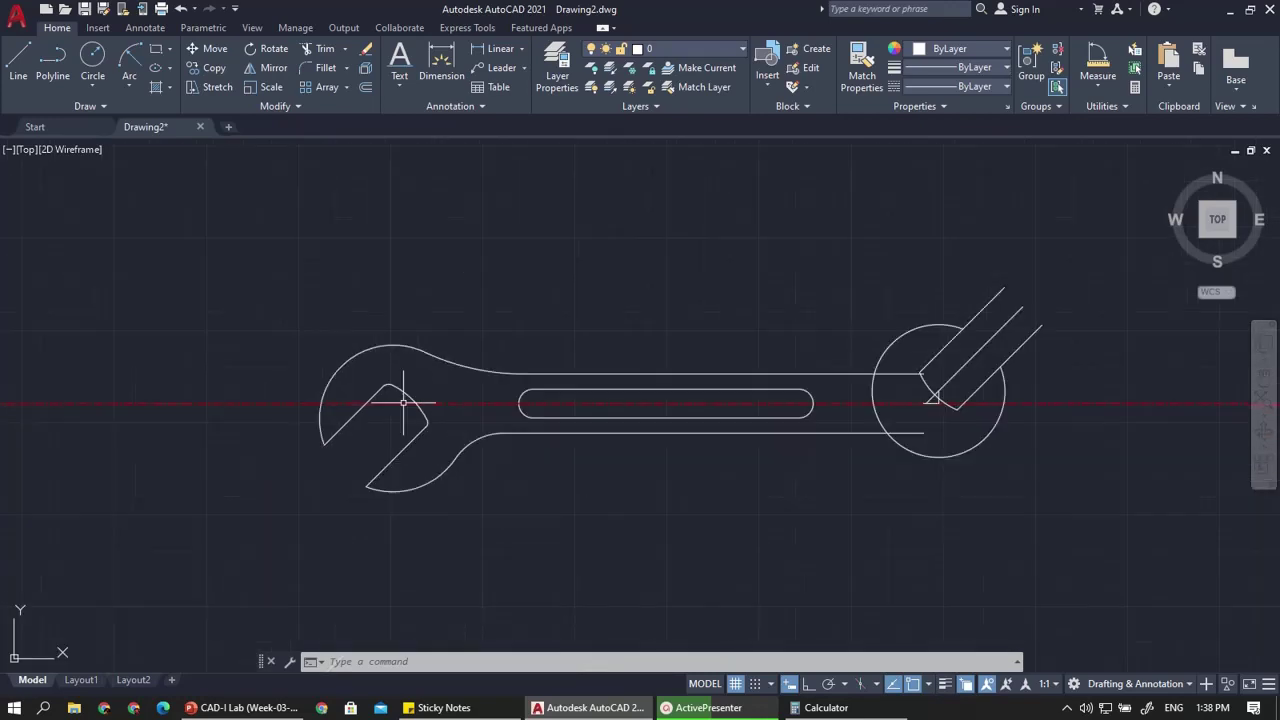
pyautogui.click(358, 352)
pyautogui.scroll(3, 415, 428)
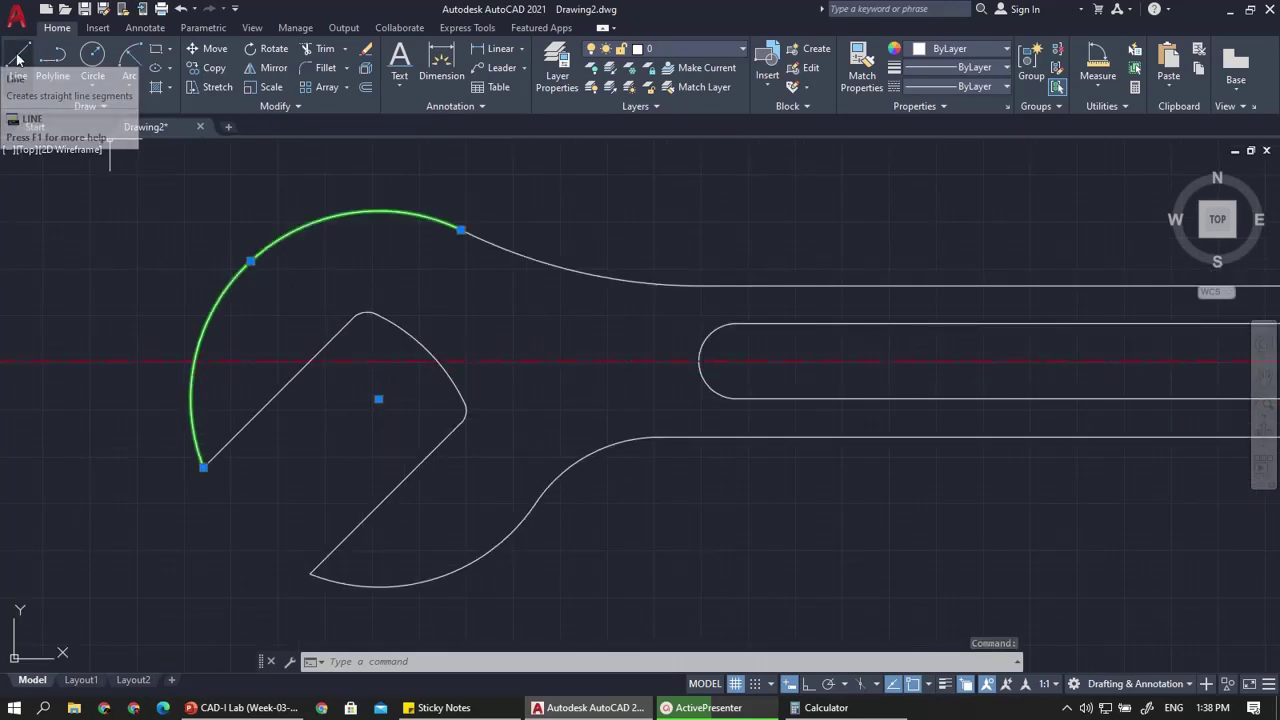
pyautogui.scroll(-4, 282, 293)
pyautogui.scroll(4, 1071, 243)
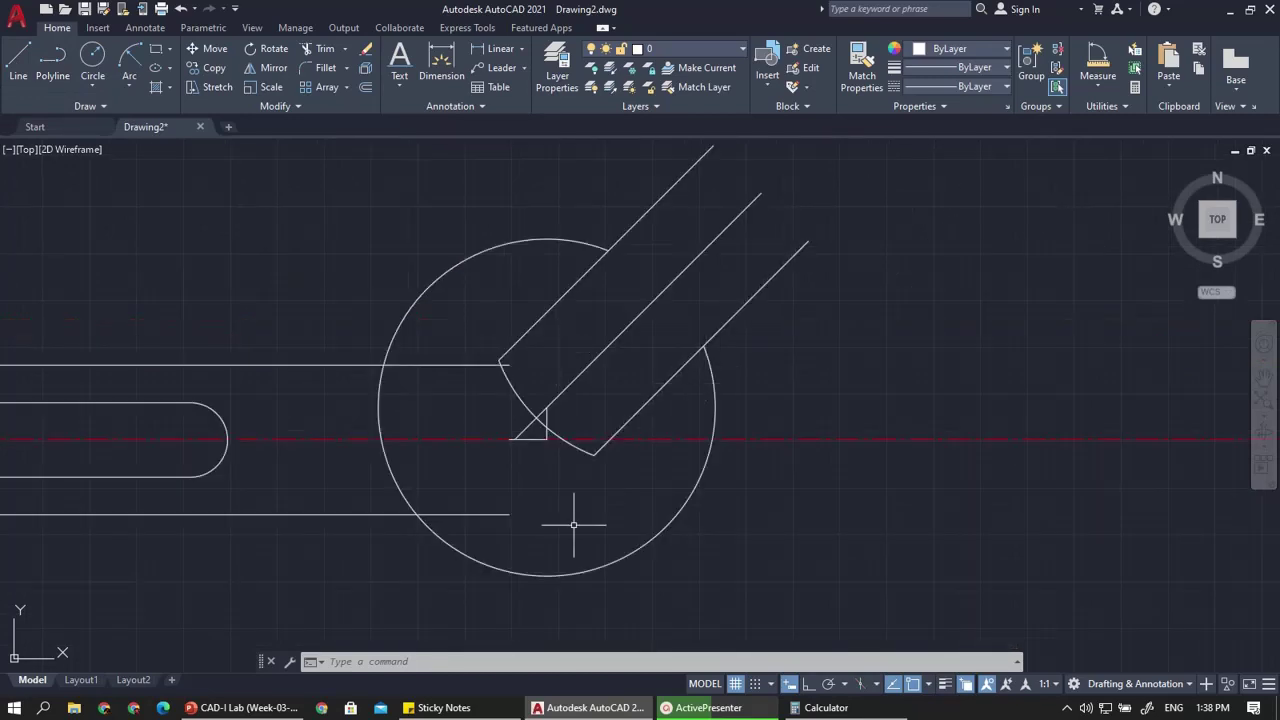
pyautogui.scroll(-2, 610, 493)
pyautogui.scroll(-4, 645, 478)
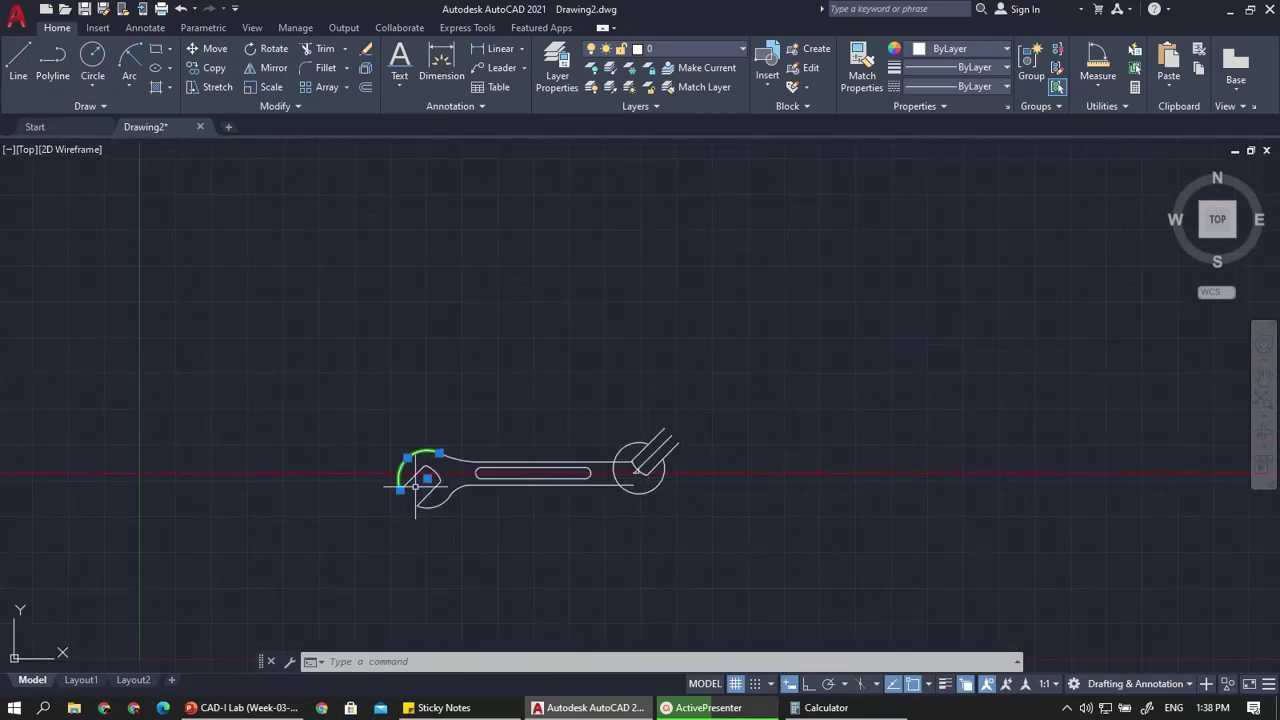
pyautogui.scroll(4, 437, 483)
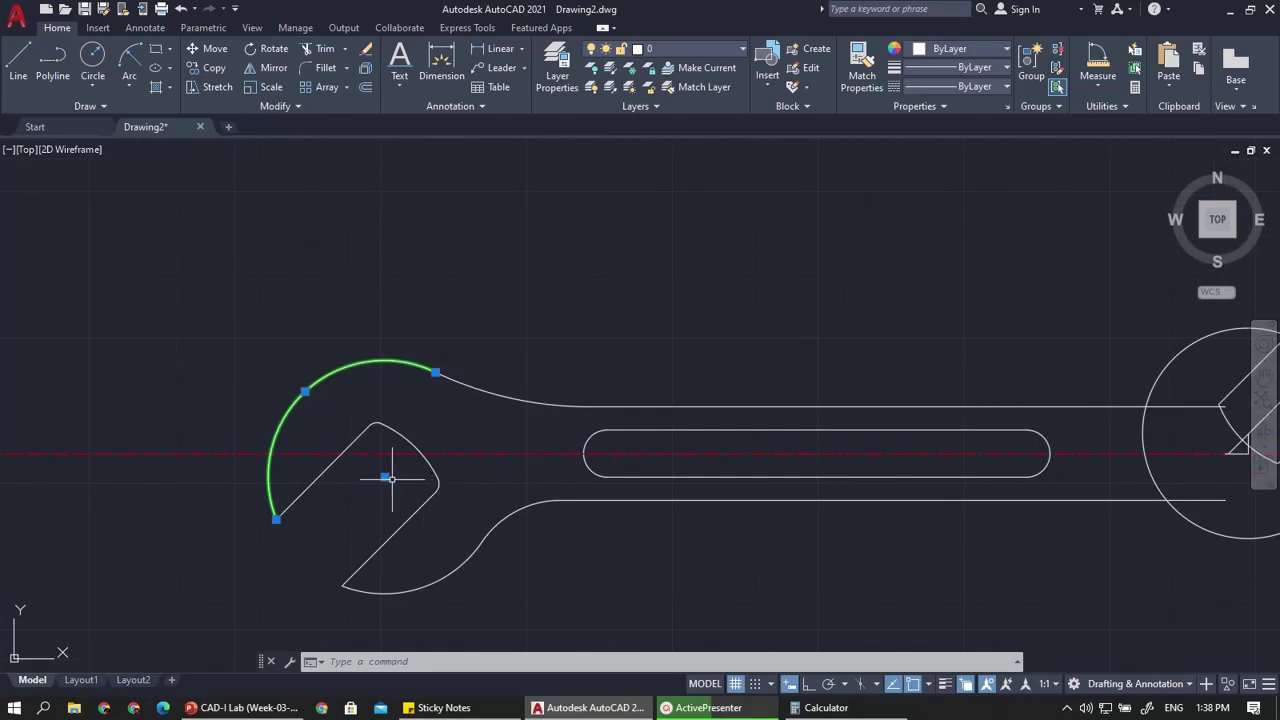
pyautogui.scroll(-3, 390, 482)
pyautogui.scroll(3, 400, 457)
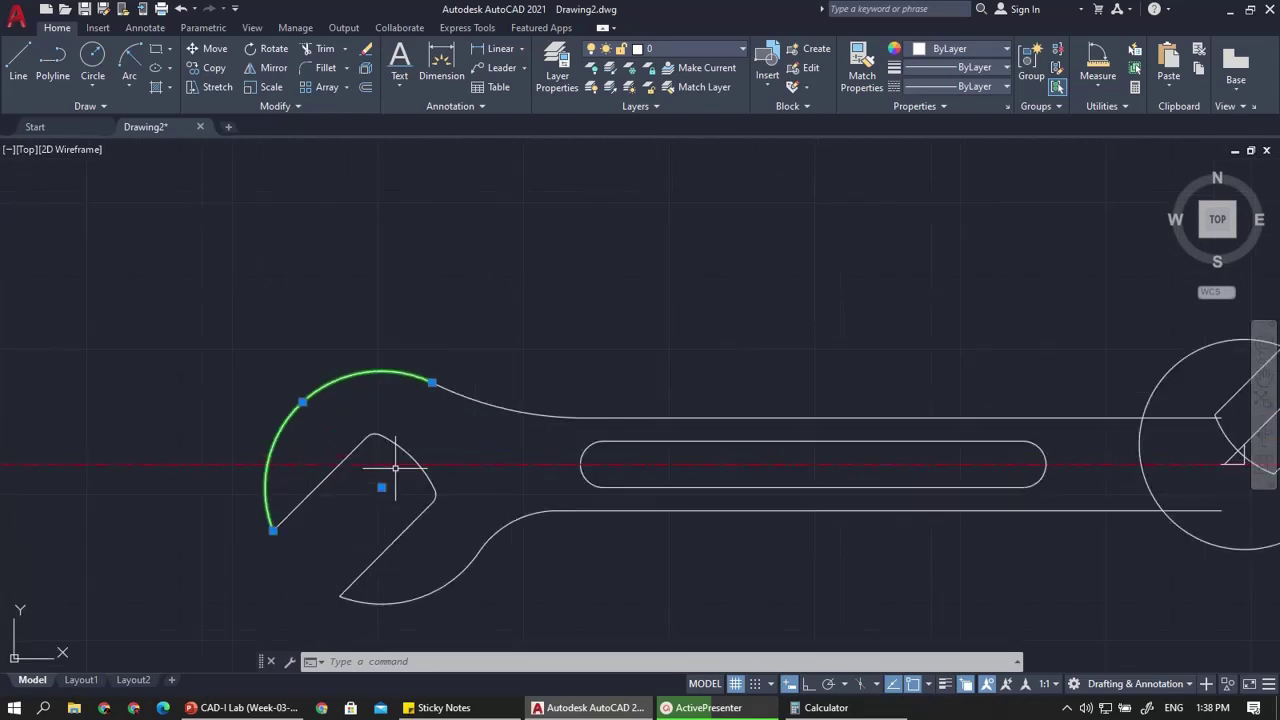
pyautogui.scroll(-3, 380, 486)
# Undo the right jaw, fillets, trims, inner arc and offsets back to the left jaw's plain circle and single angled line
pyautogui.press('Delete')
pyautogui.scroll(9, 730, 447)
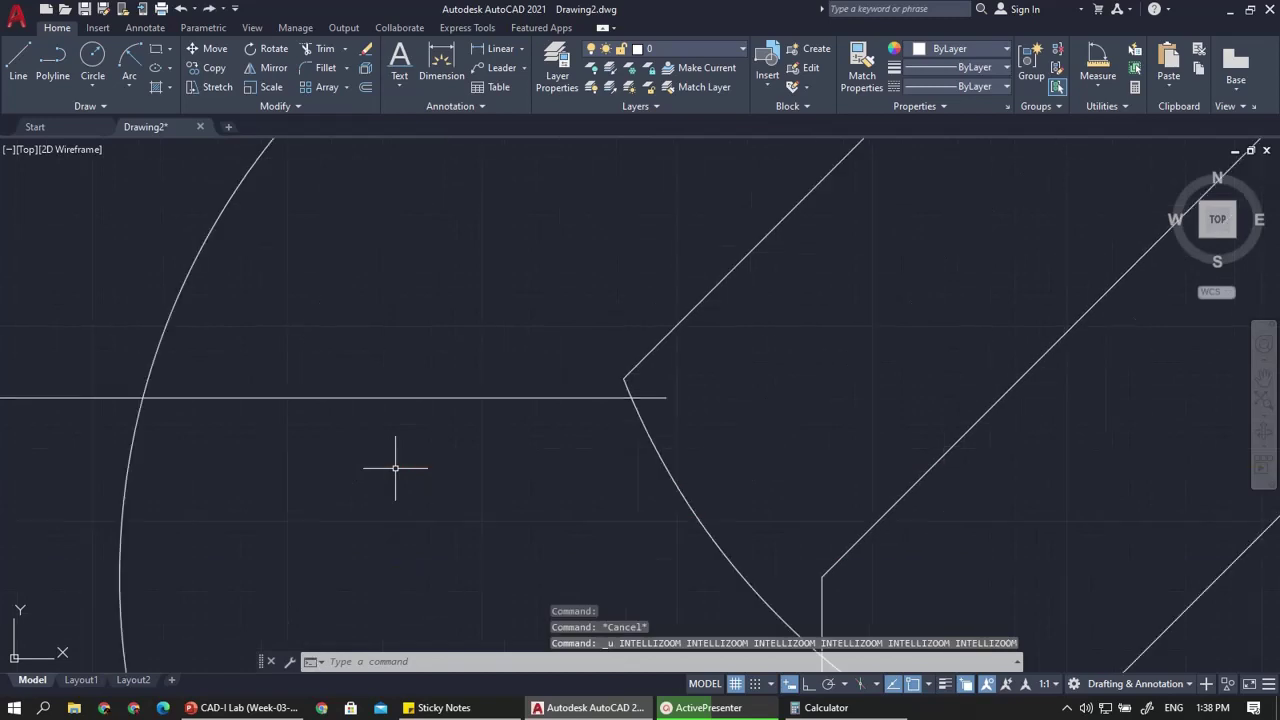
pyautogui.scroll(-2, 730, 447)
pyautogui.hotkey('ctrl', 'z')
pyautogui.hotkey('ctrl', 'z')
pyautogui.hotkey('ctrl', 'z')
pyautogui.hotkey('ctrl', 'z')
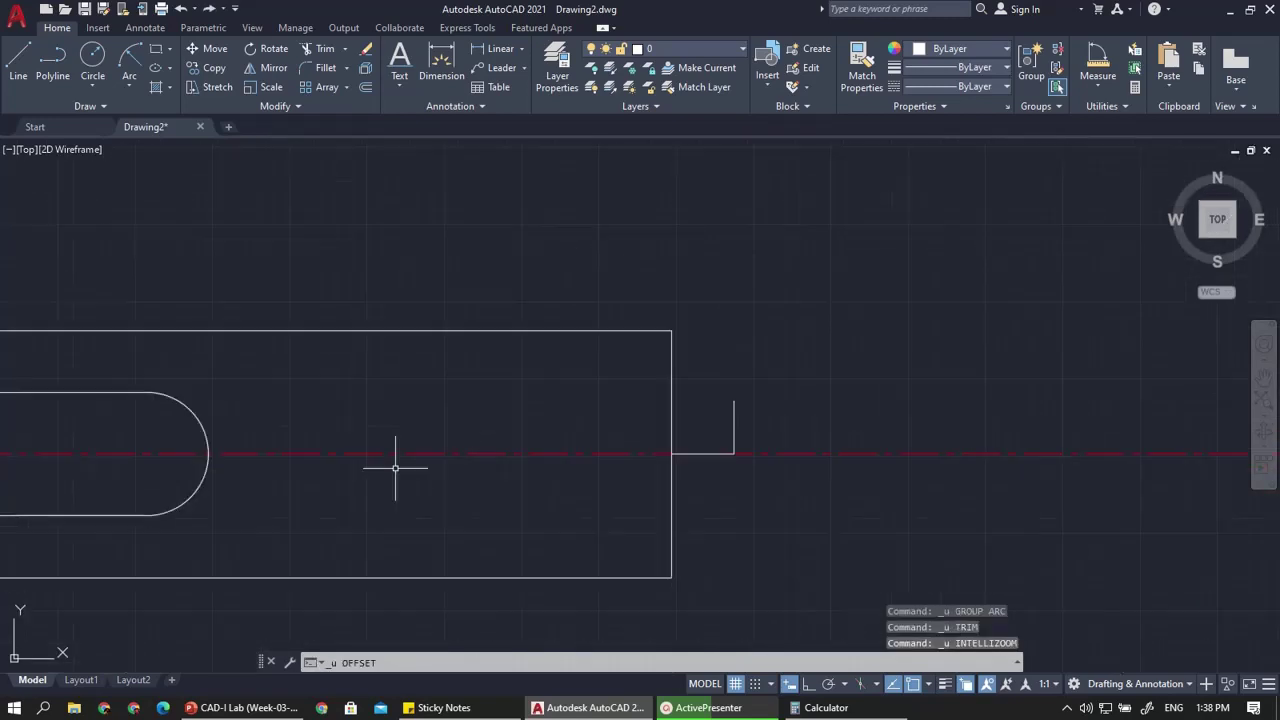
pyautogui.hotkey('ctrl', 'z')
pyautogui.hotkey('ctrl', 'z')
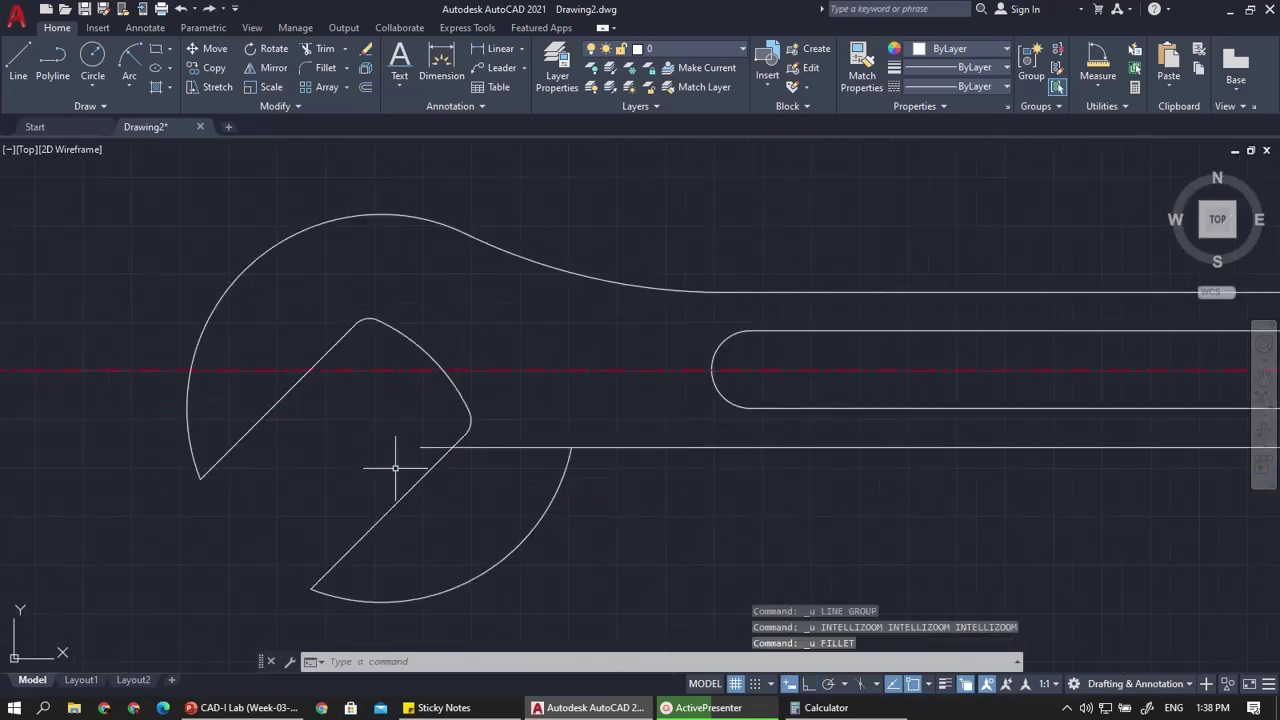
pyautogui.hotkey('ctrl', 'z')
pyautogui.hotkey('ctrl', 'z')
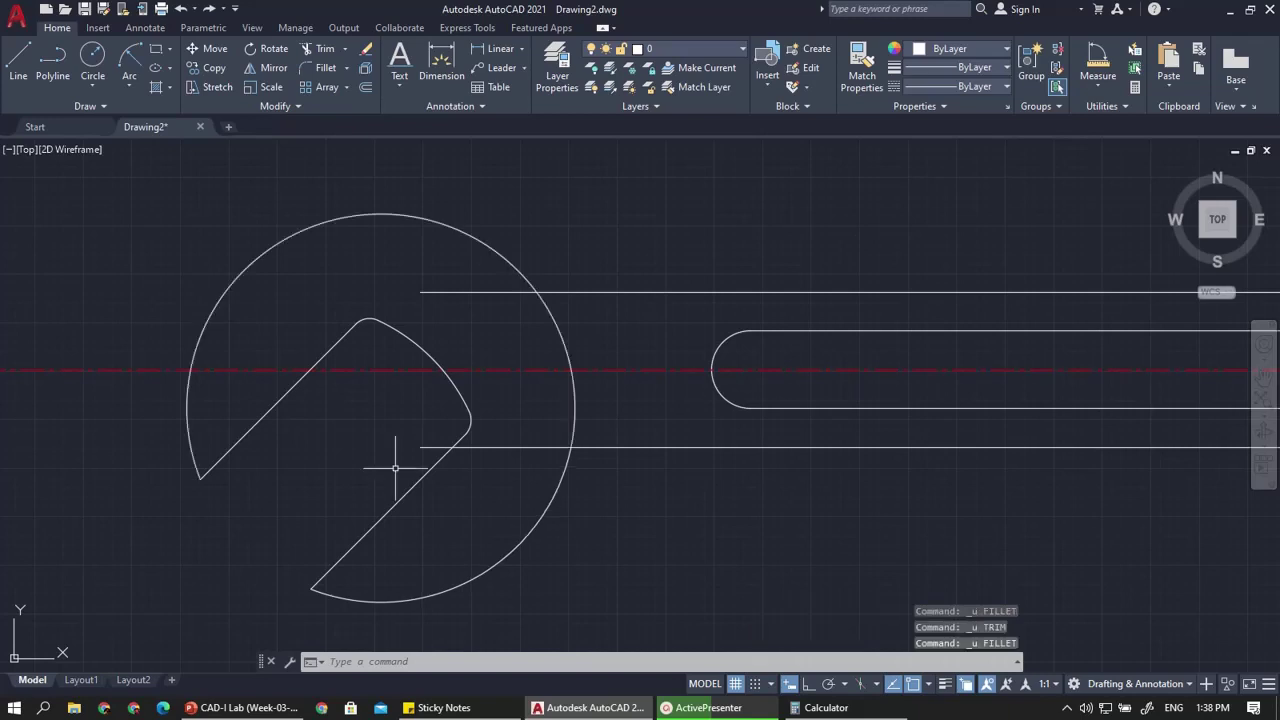
pyautogui.hotkey('ctrl', 'z')
pyautogui.hotkey('ctrl', 'z')
pyautogui.hotkey('ctrl', 'z')
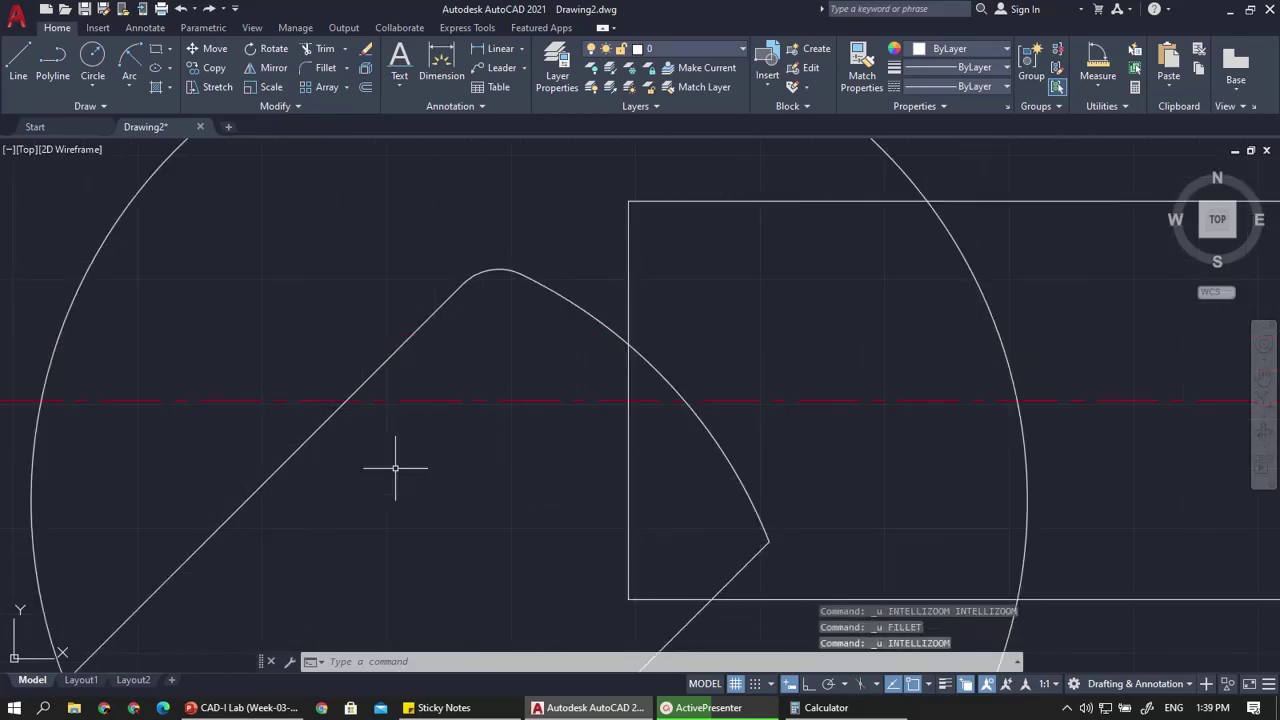
pyautogui.hotkey('ctrl', 'z')
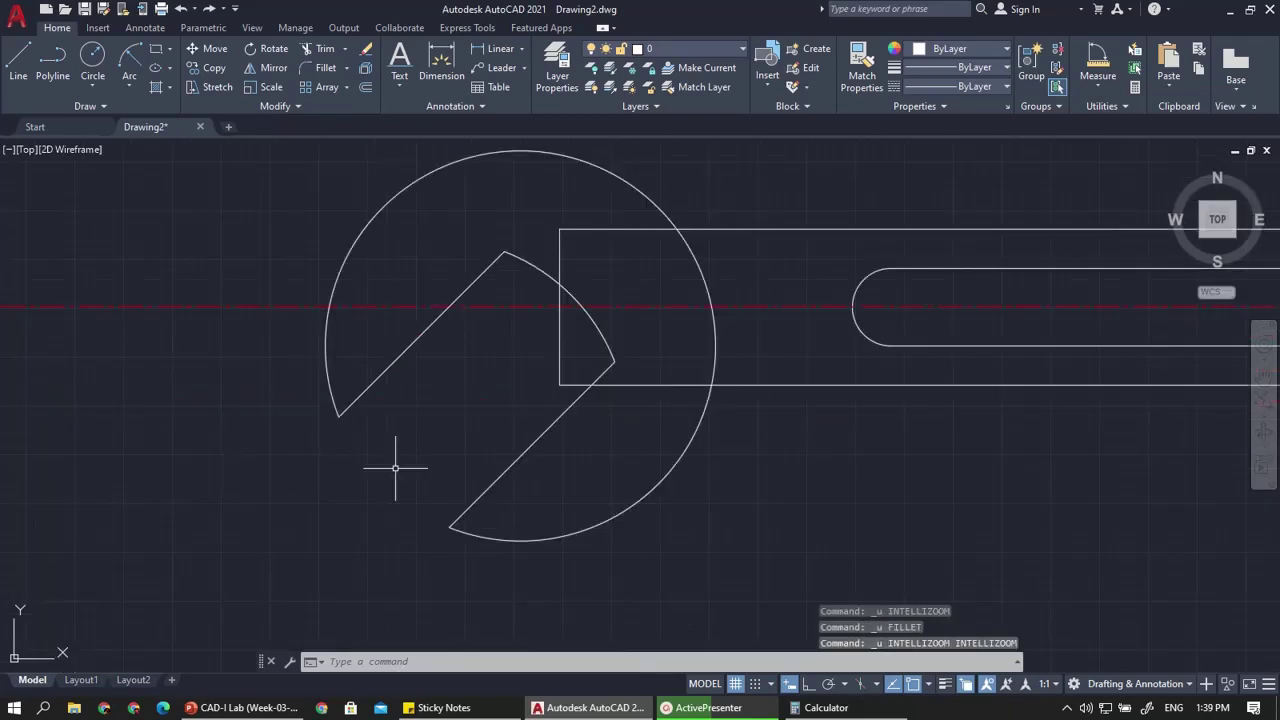
pyautogui.hotkey('ctrl', 'z')
pyautogui.hotkey('ctrl', 'z')
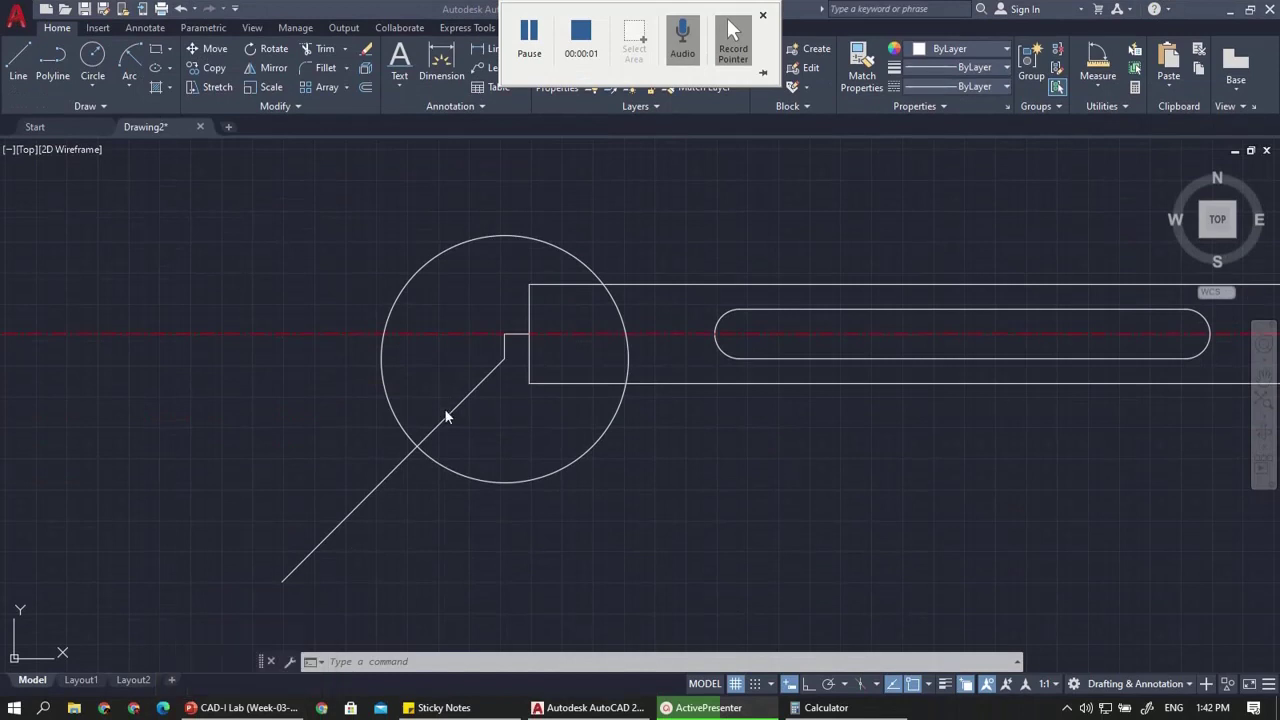
# Offset the left jaw's angled line by 4 to both sides to form the edges of the opening
pyautogui.click(766, 80)
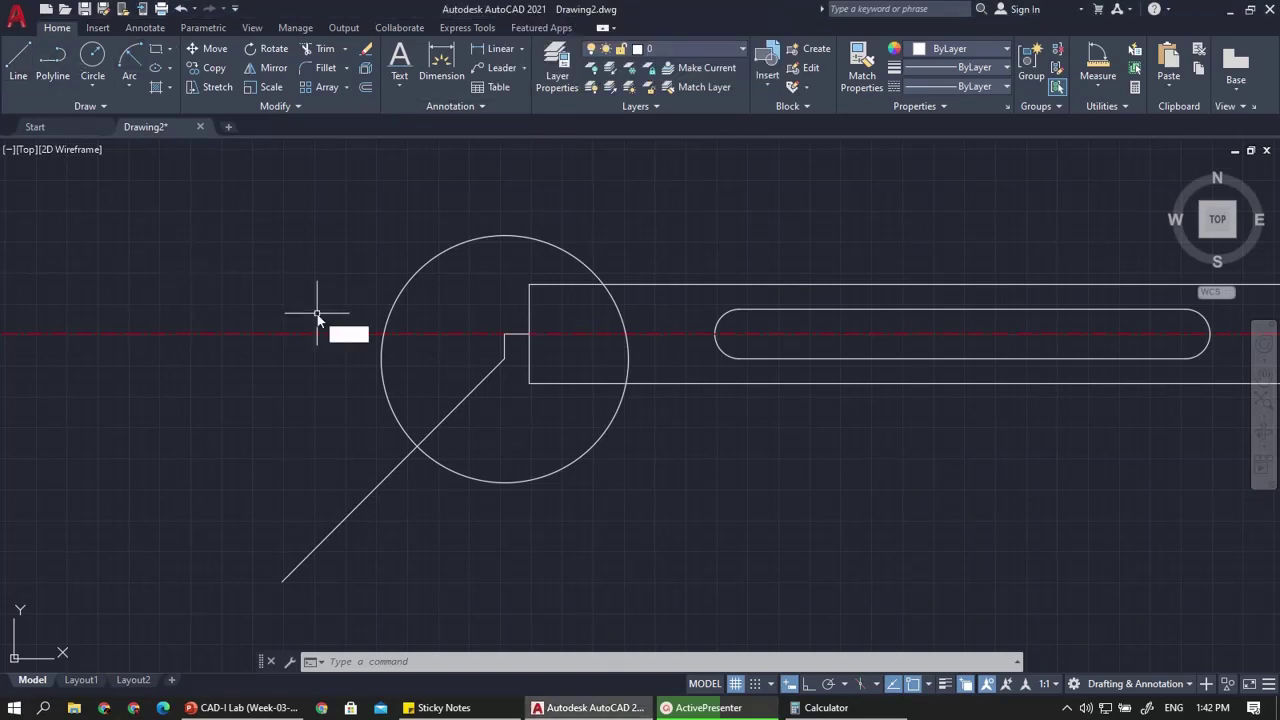
pyautogui.write('SET')
pyautogui.press('Return')
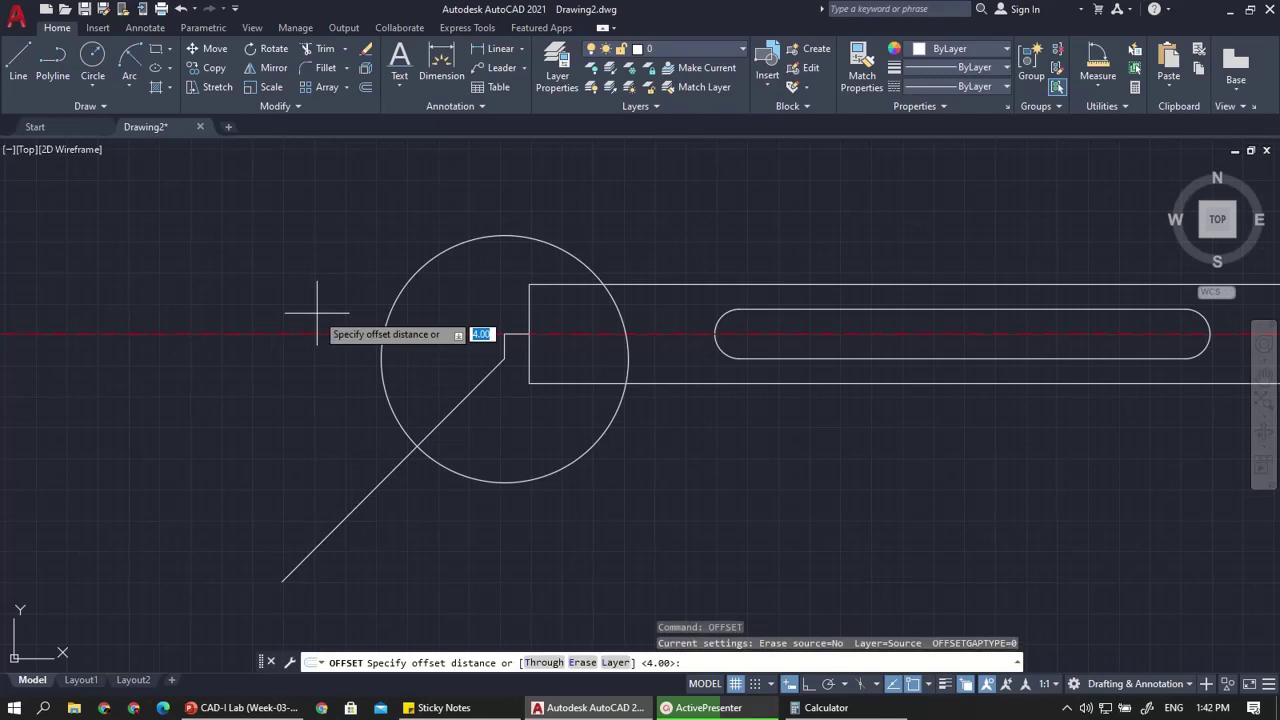
pyautogui.press('Return')
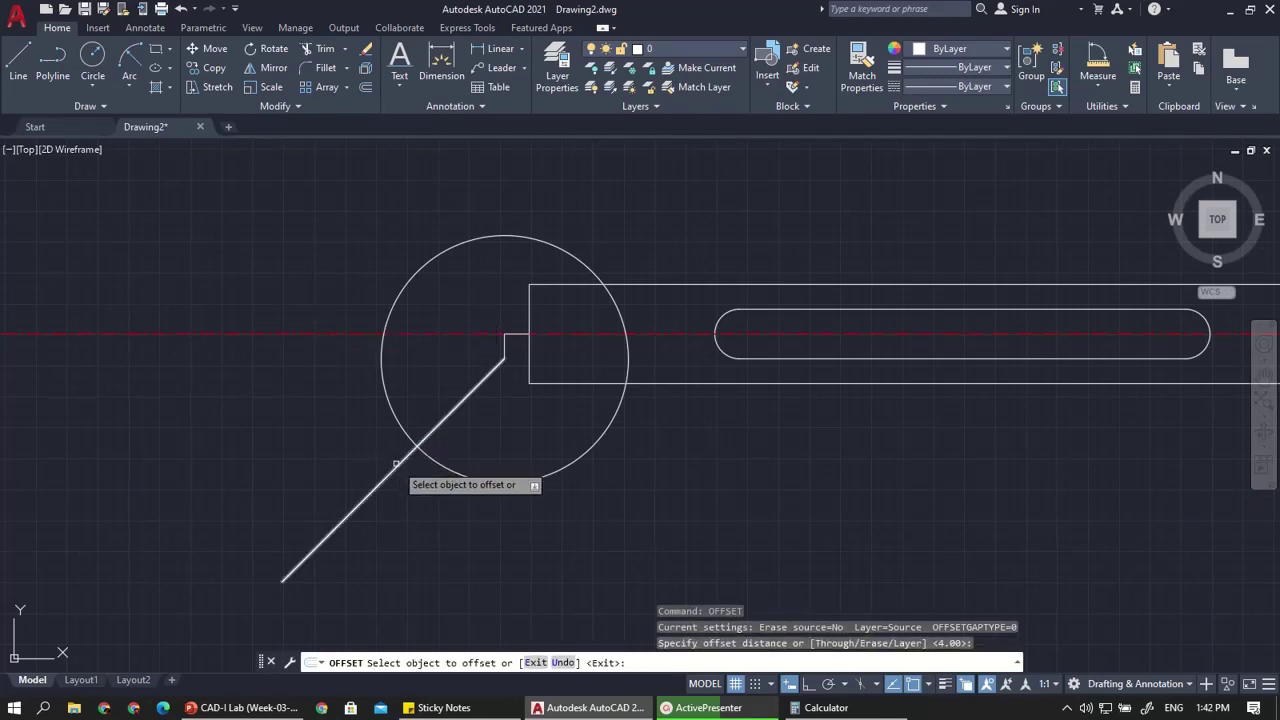
pyautogui.click(397, 465)
pyautogui.click(318, 450)
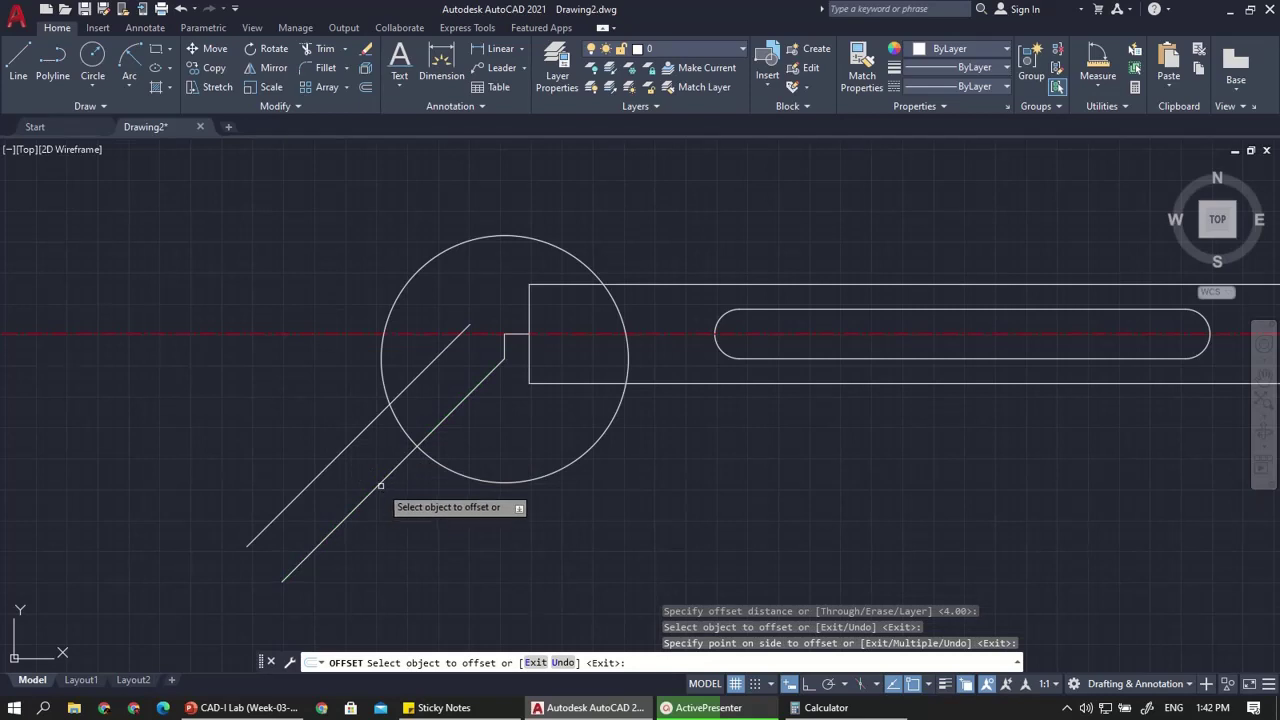
pyautogui.click(367, 493)
pyautogui.click(423, 509)
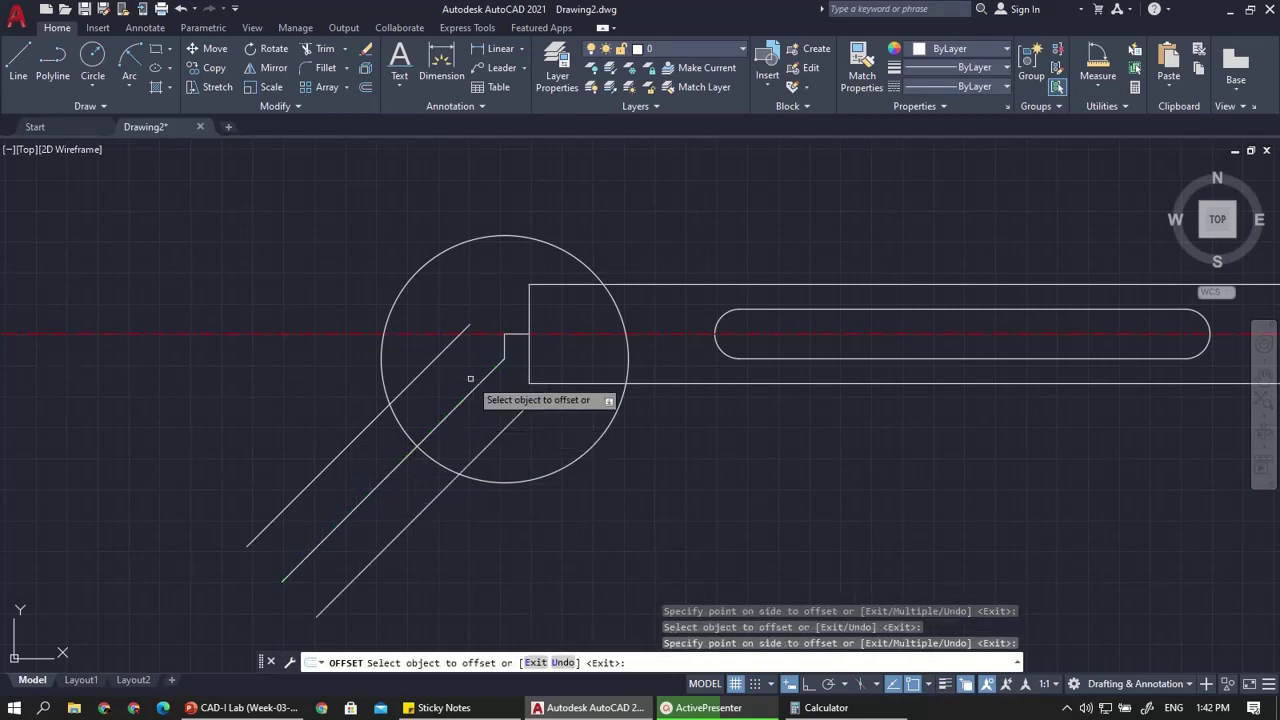
pyautogui.scroll(4, 479, 395)
pyautogui.press('Escape')
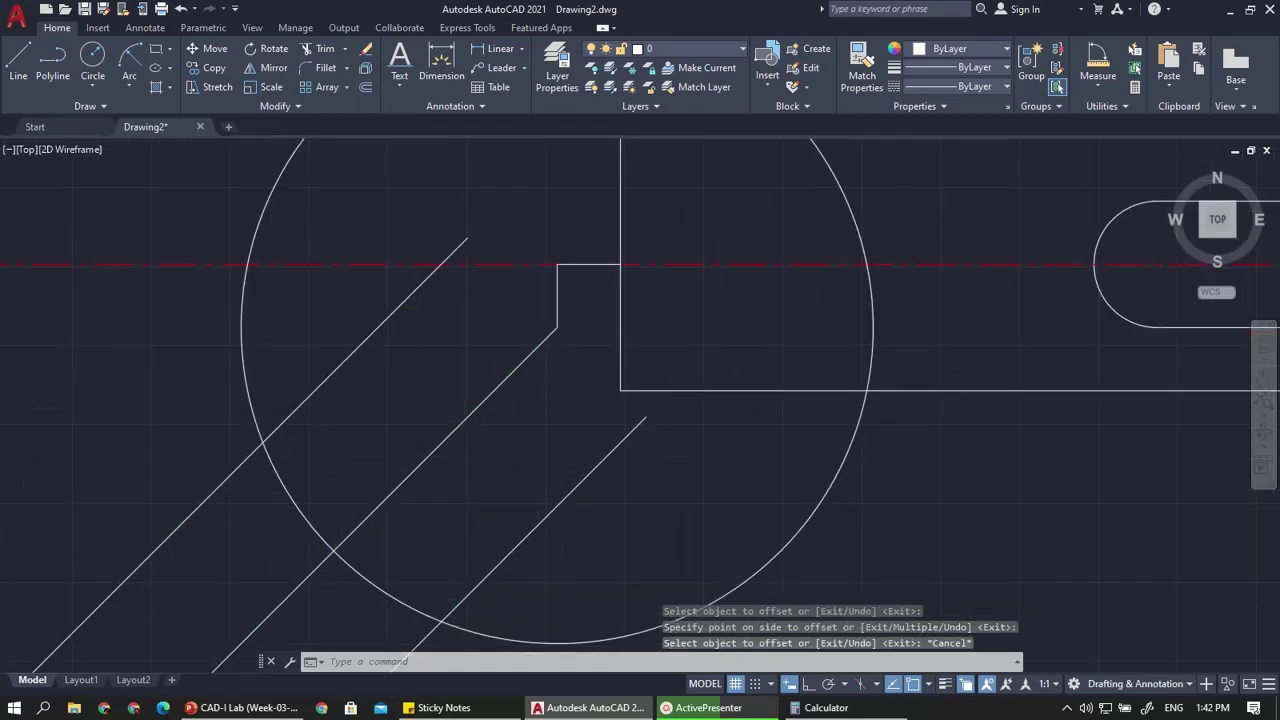
pyautogui.scroll(-3, 463, 387)
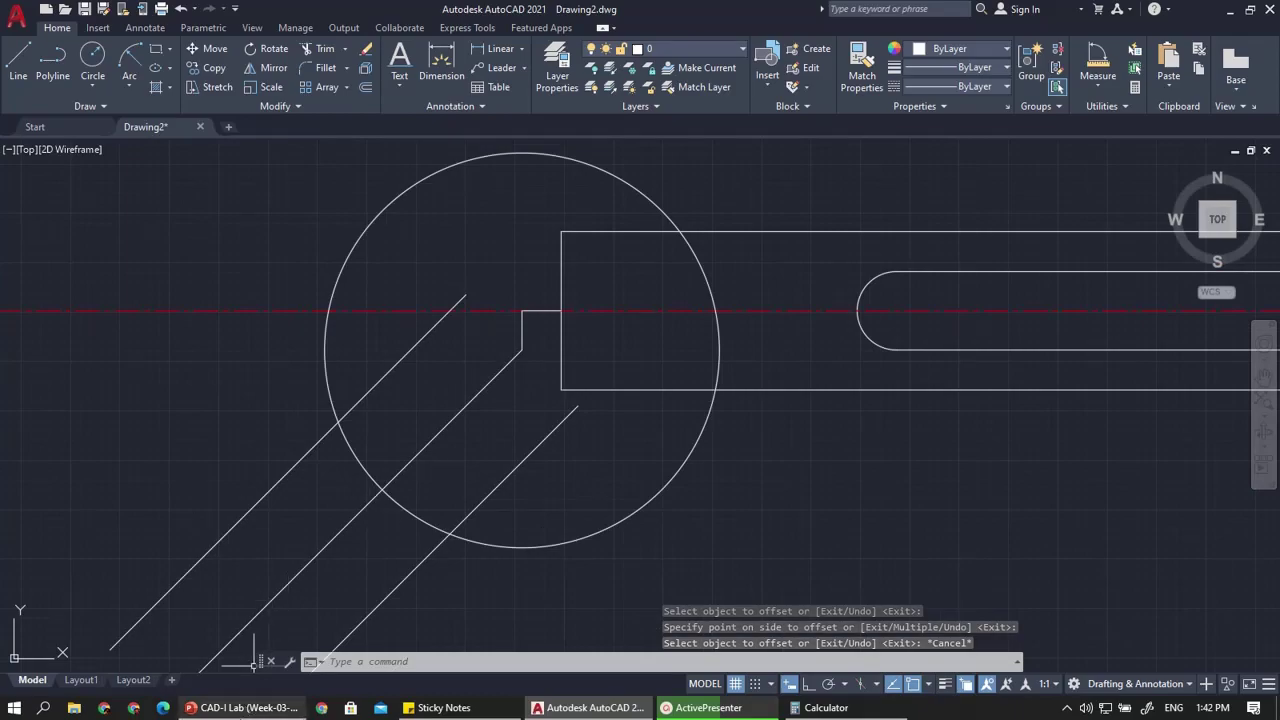
# Switch to the PowerPoint presentation and find the practice slide with the double open-ended wrench
pyautogui.click(243, 707)
pyautogui.scroll(10, 115, 320)
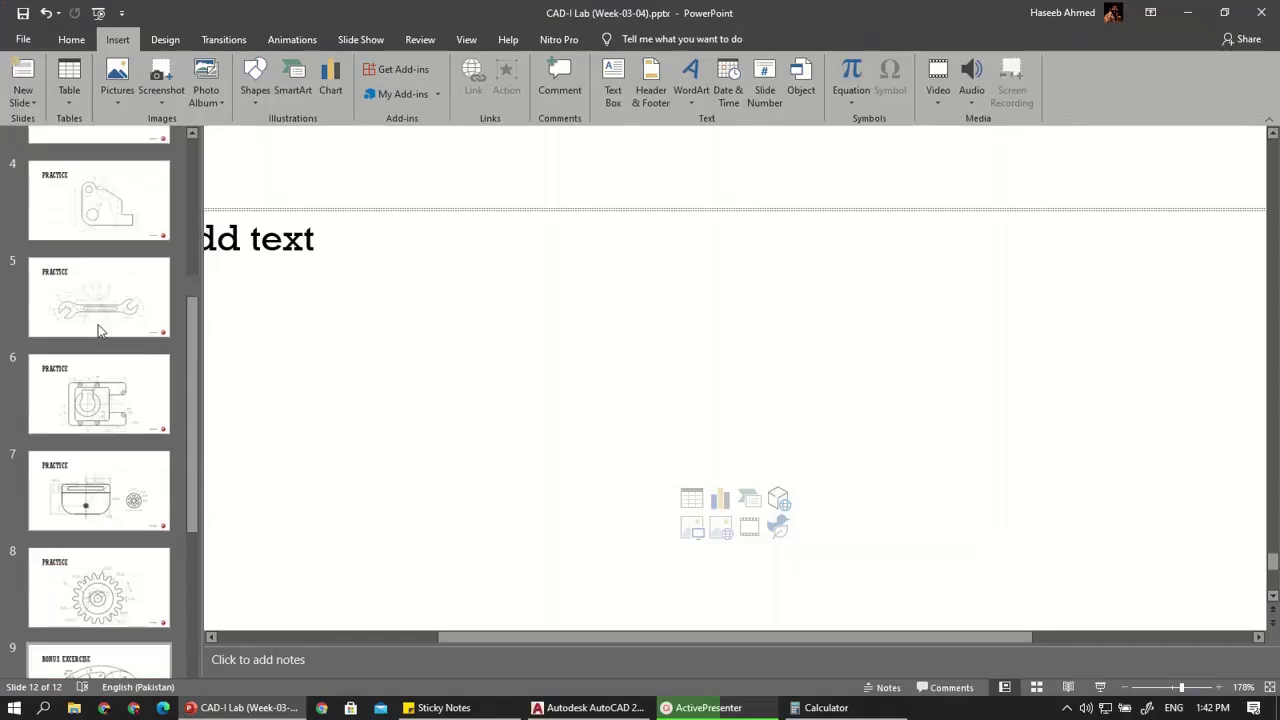
# Examine the left jaw's dimensions on the double-ended wrench practice slide and return to AutoCAD
pyautogui.click(101, 491)
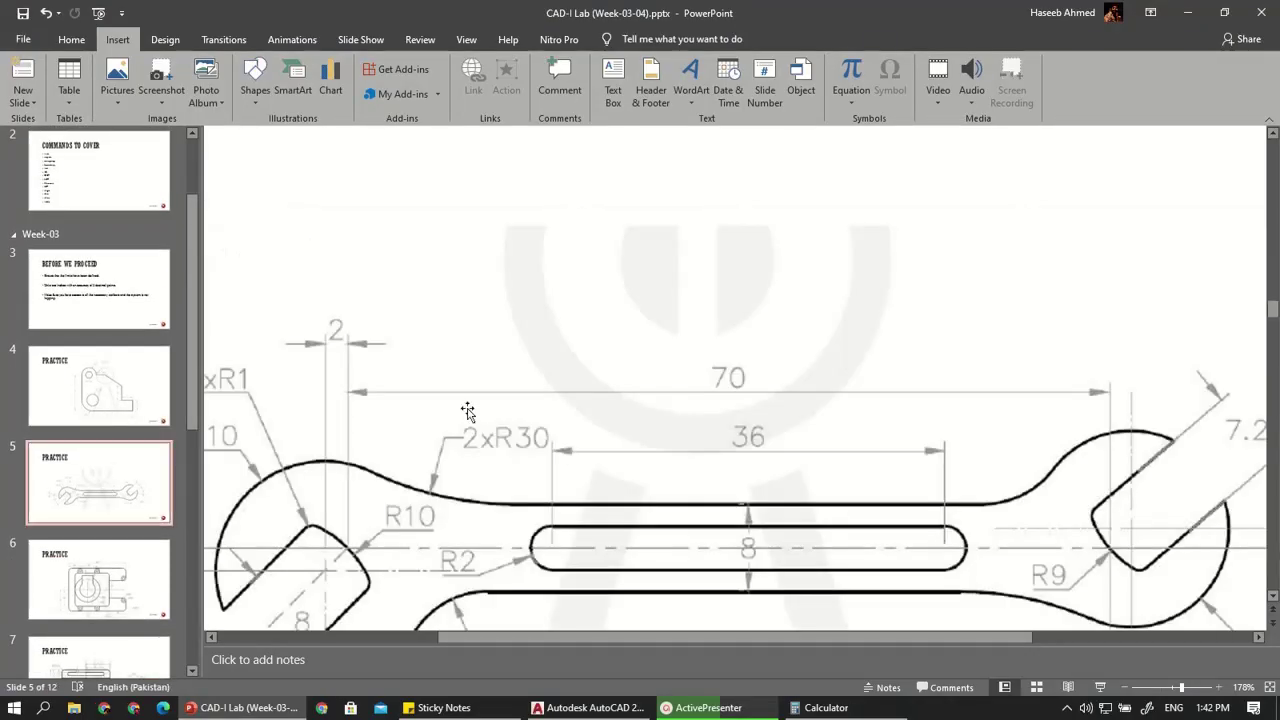
pyautogui.scroll(-2, 471, 414)
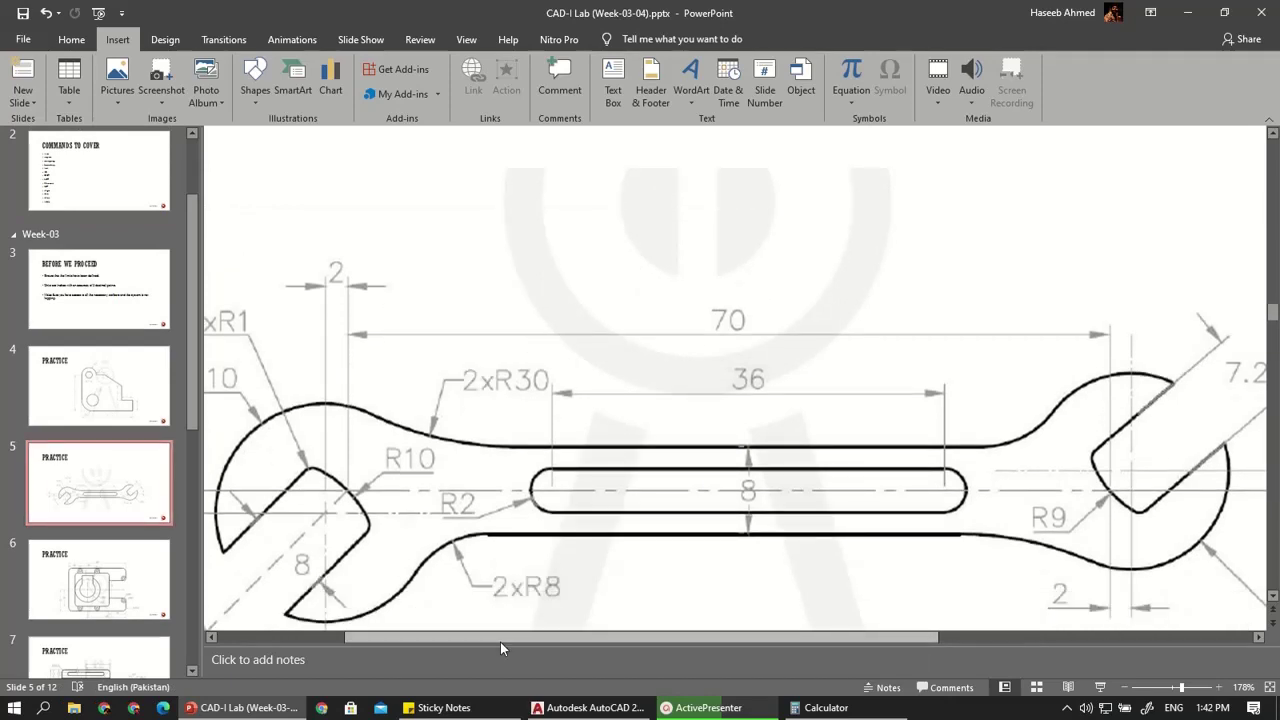
pyautogui.moveTo(668, 632); pyautogui.dragTo(440, 632)
pyautogui.scroll(-1, 690, 442)
pyautogui.scroll(-1, 714, 447)
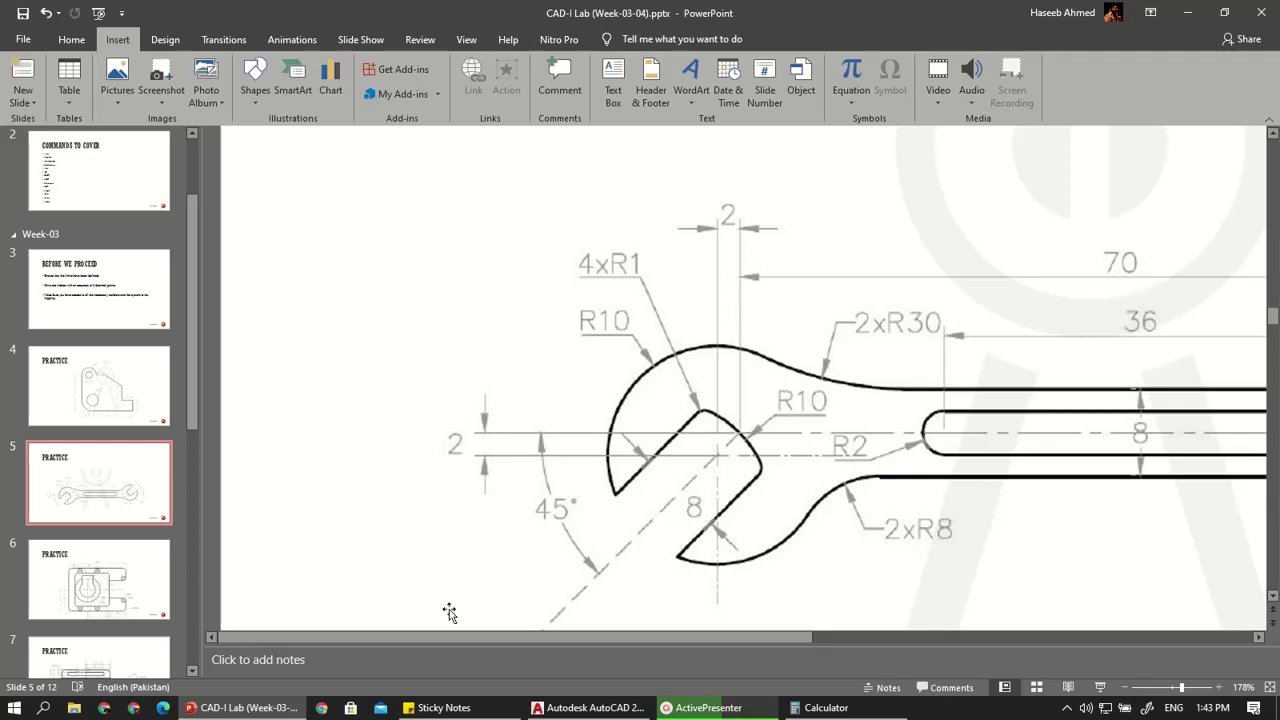
pyautogui.click(567, 704)
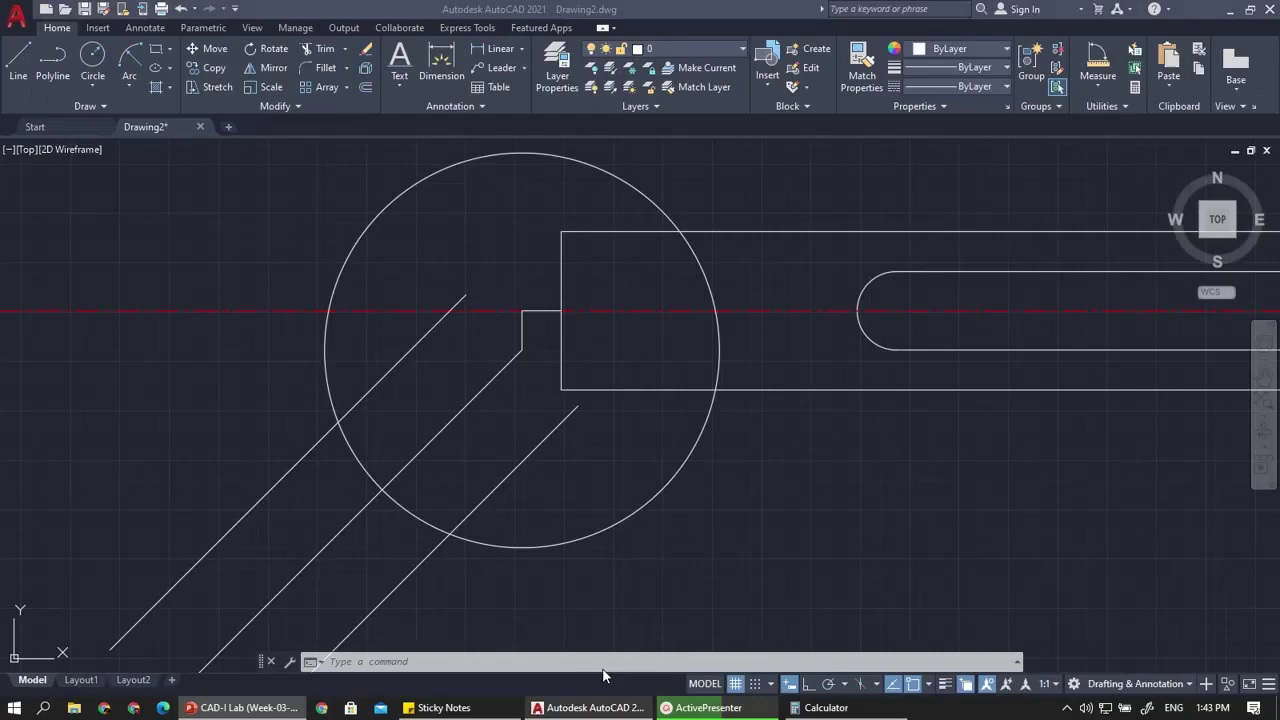
pyautogui.click(128, 79)
pyautogui.click(116, 313)
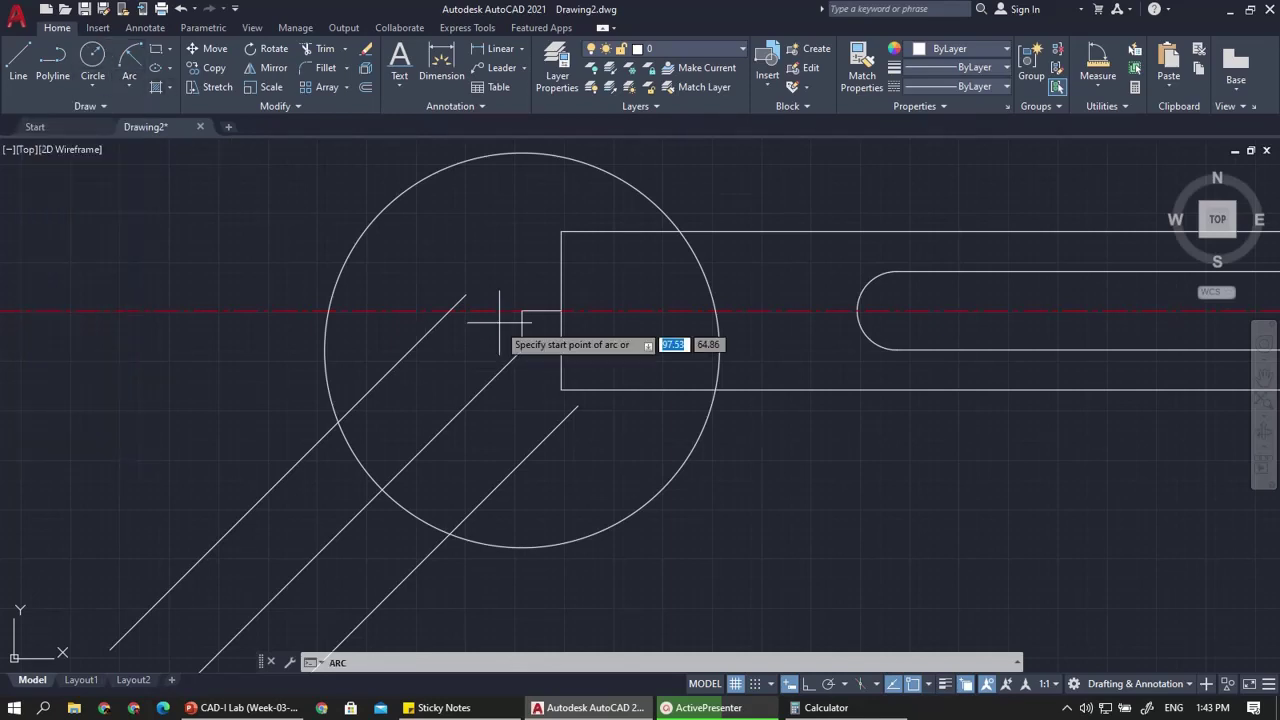
pyautogui.click(465, 296)
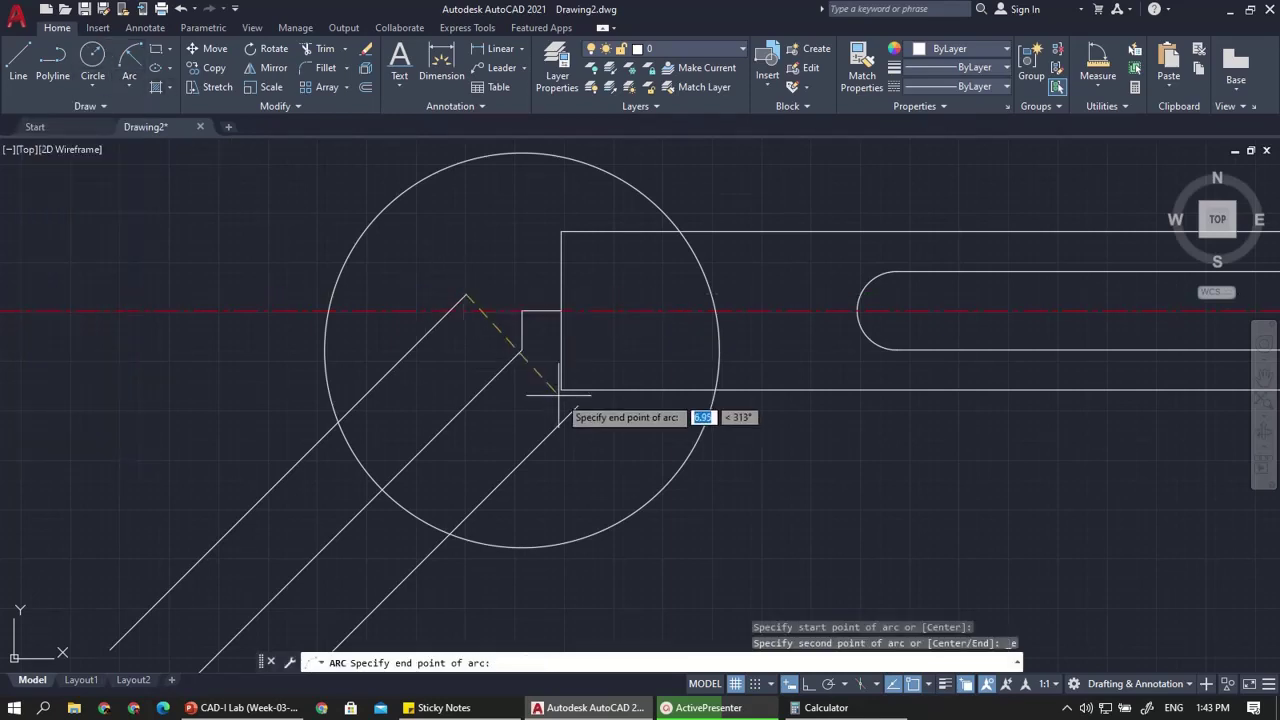
pyautogui.click(577, 405)
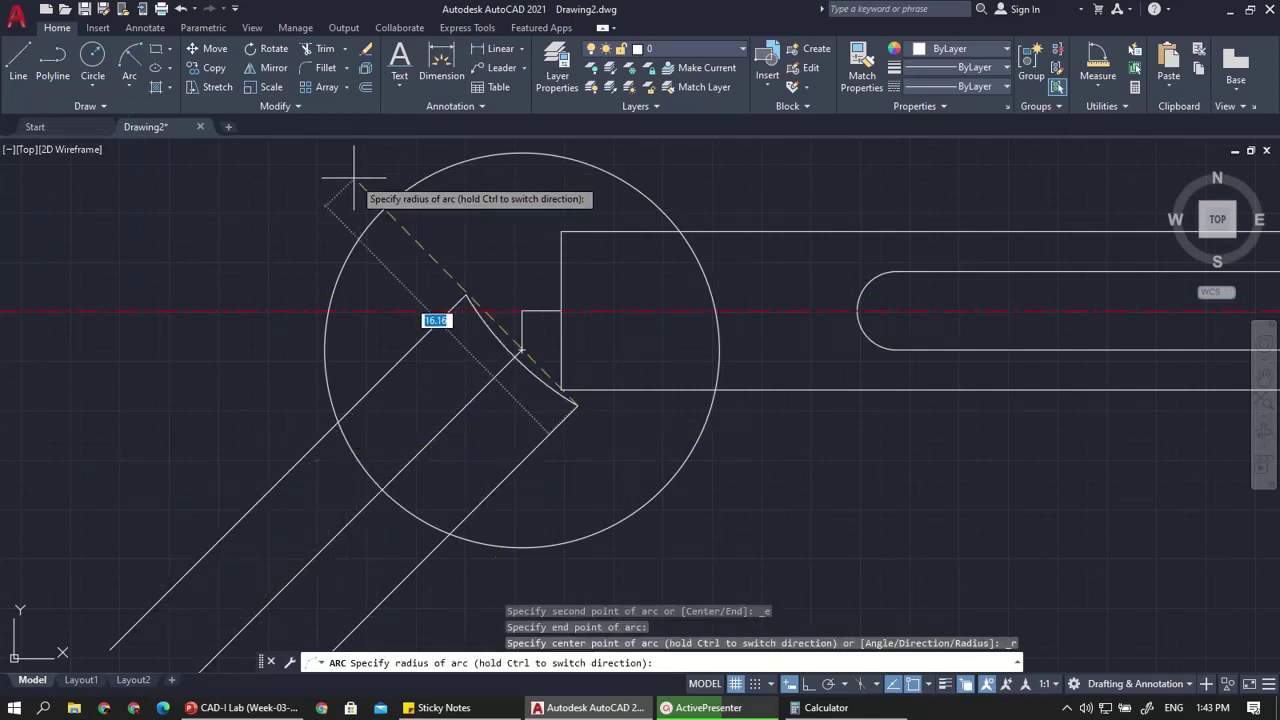
pyautogui.press('Escape')
# Draw a start-end-radius arc of radius 10 from the lower jaw line's inner end to the upper jaw line's inner end
pyautogui.press('Return')
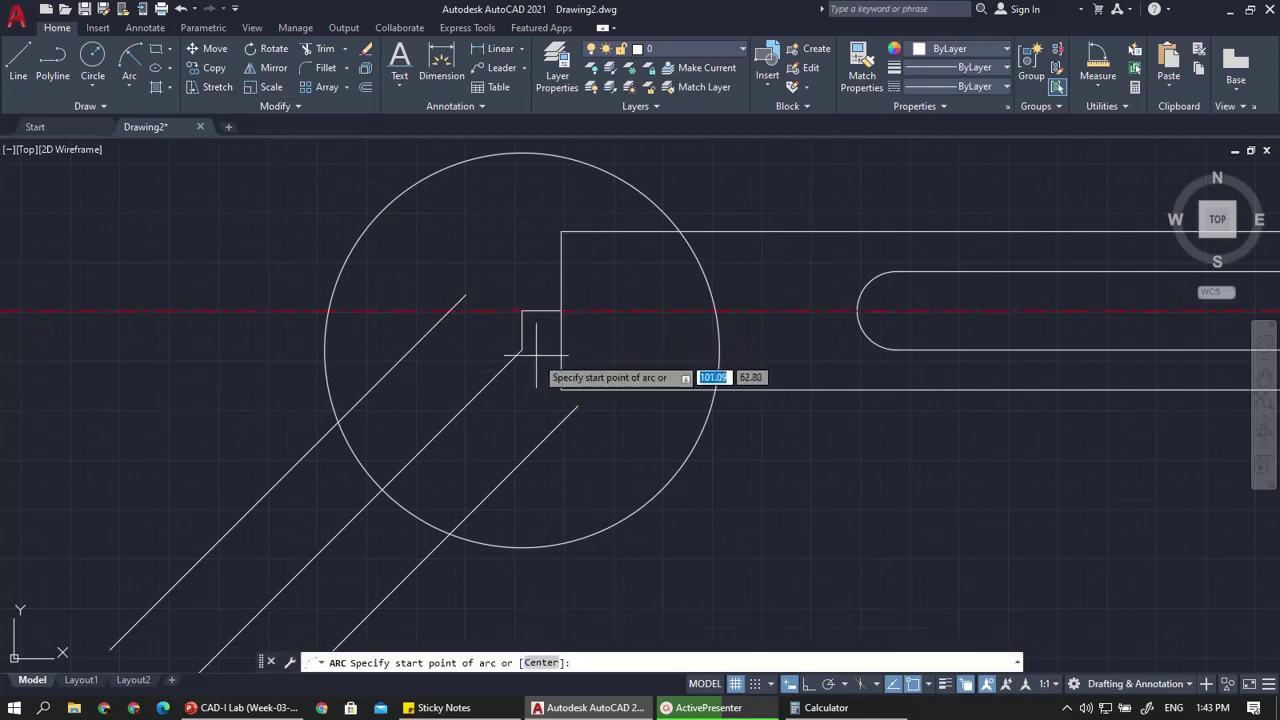
pyautogui.click(577, 406)
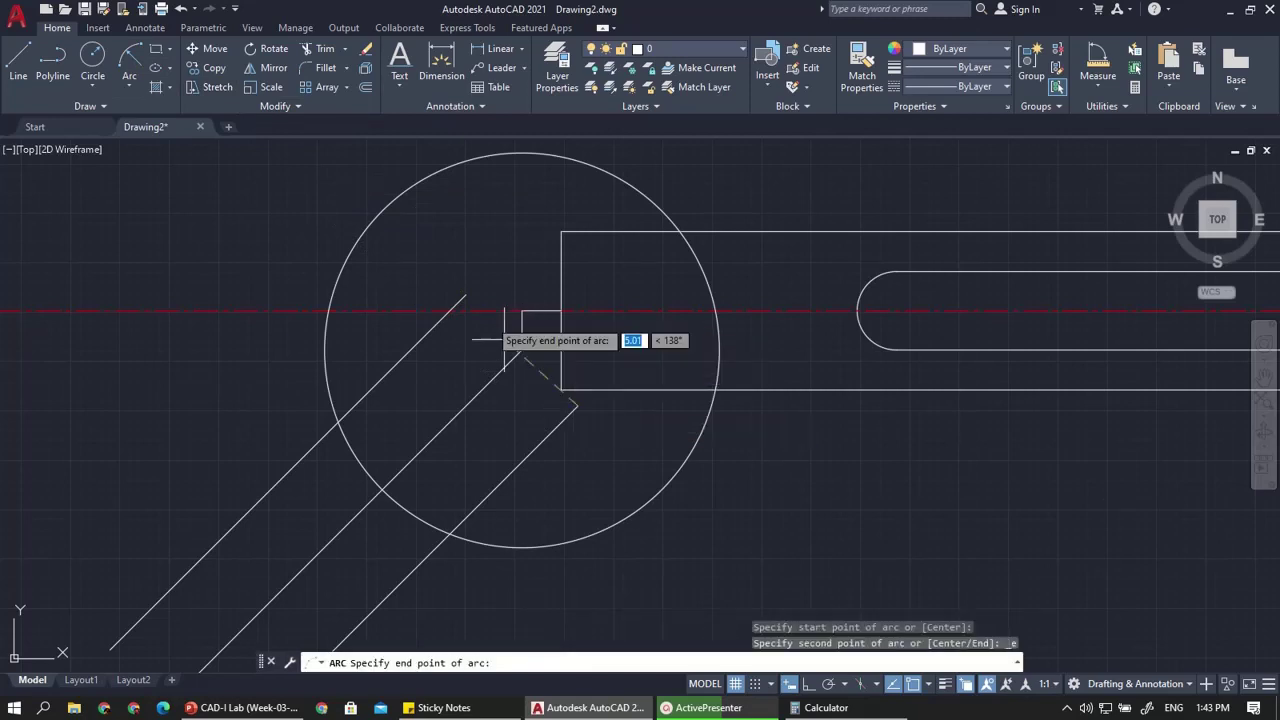
pyautogui.click(464, 295)
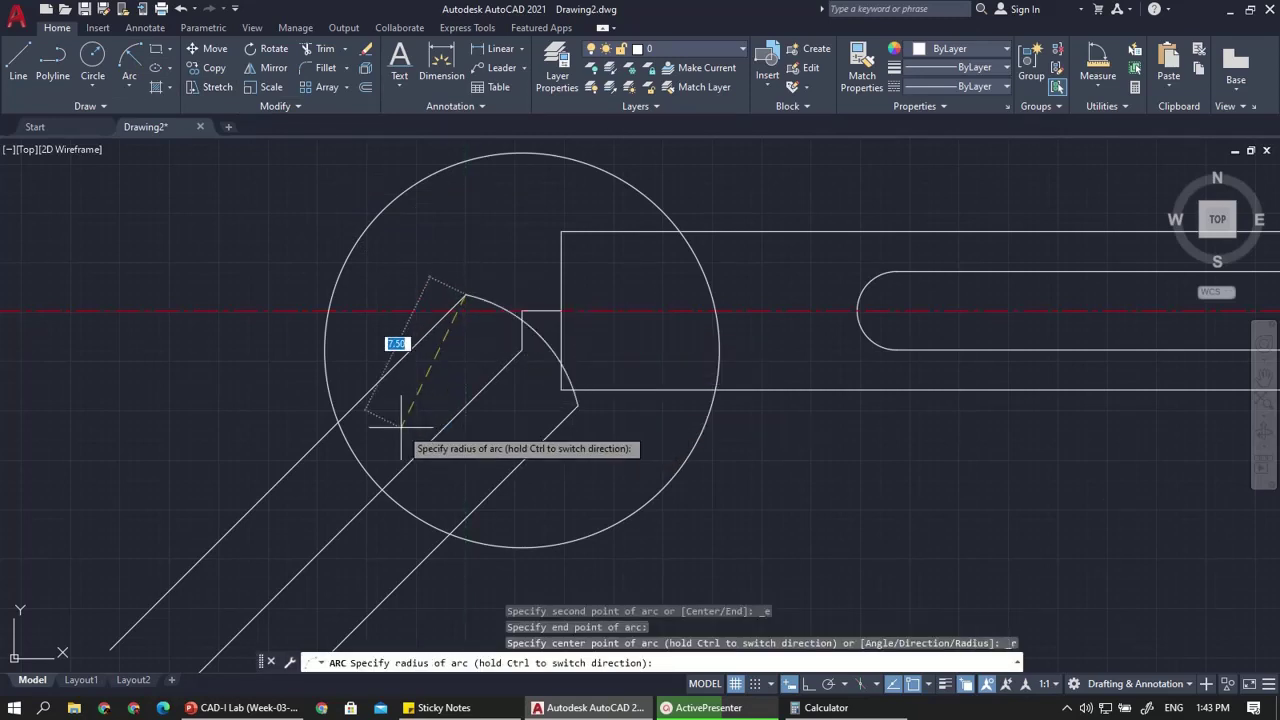
pyautogui.write('10')
pyautogui.press('Return')
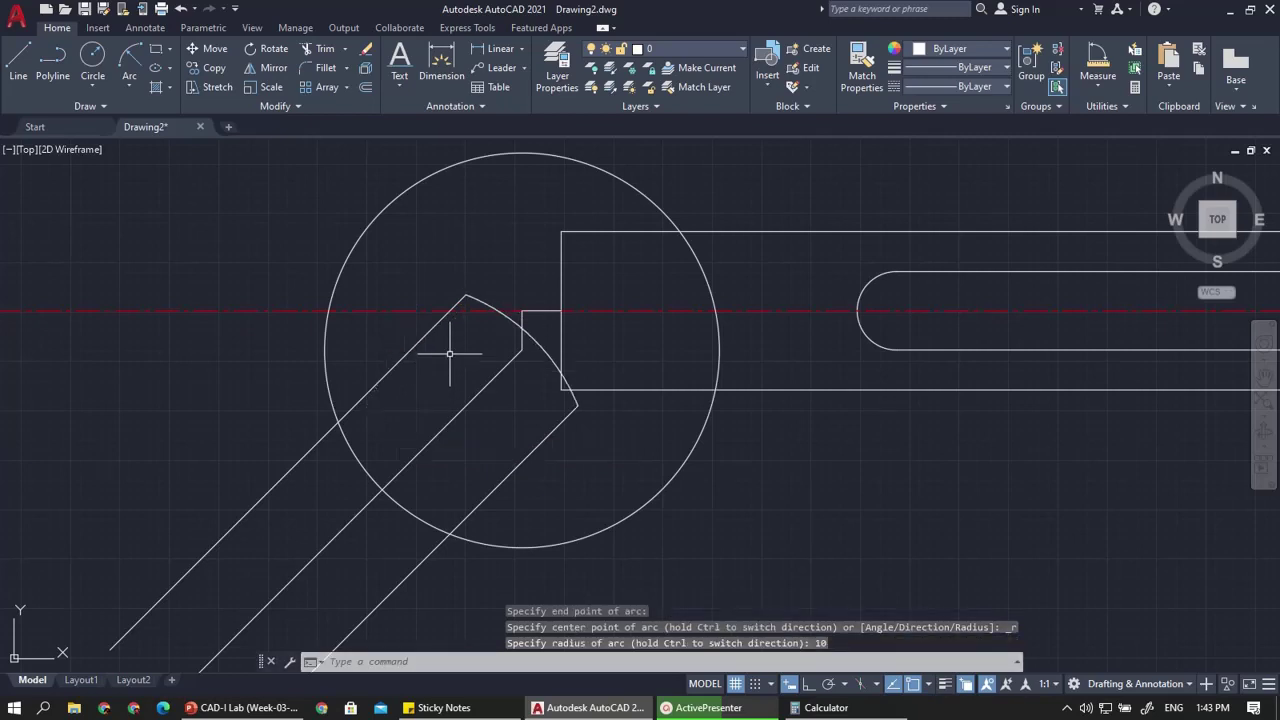
# Check the jaw corner radius on the wrench slide and fillet the corner between the upper jaw line and the arc with radius 1
pyautogui.scroll(2, 507, 331)
pyautogui.click(242, 707)
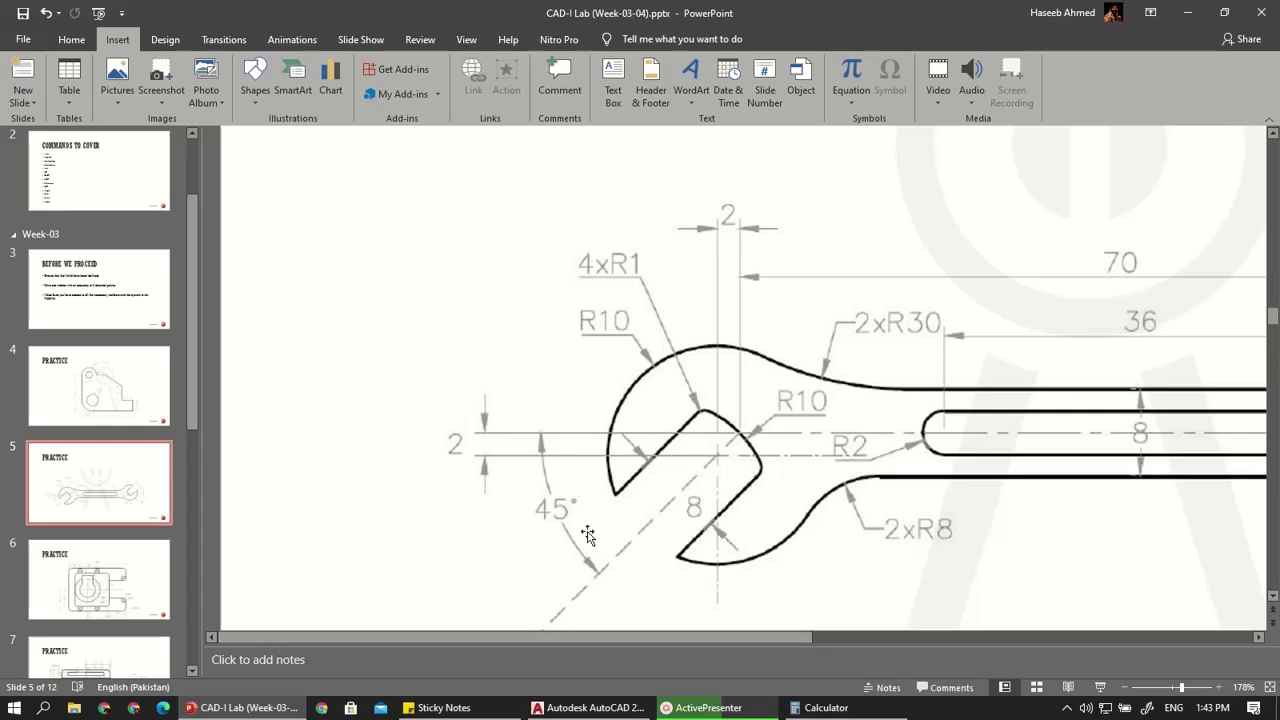
pyautogui.click(285, 710)
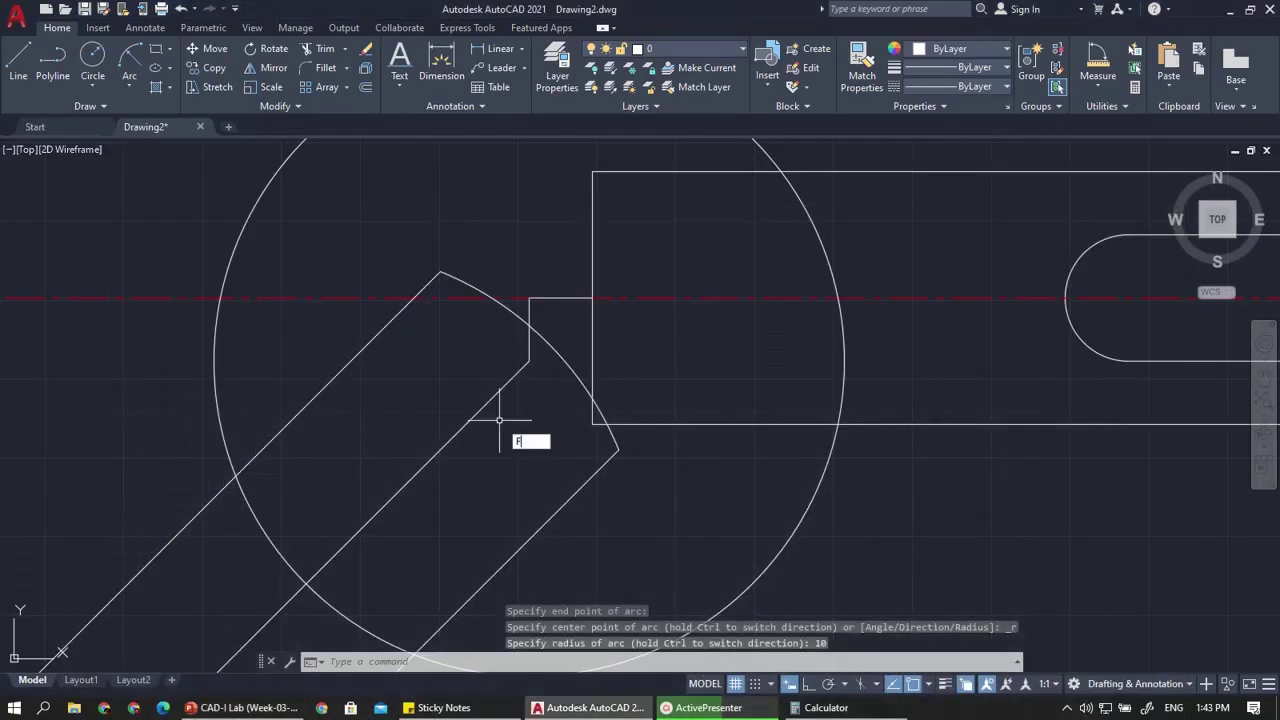
pyautogui.write('F')
pyautogui.press('Return')
pyautogui.write('R')
pyautogui.press('Return')
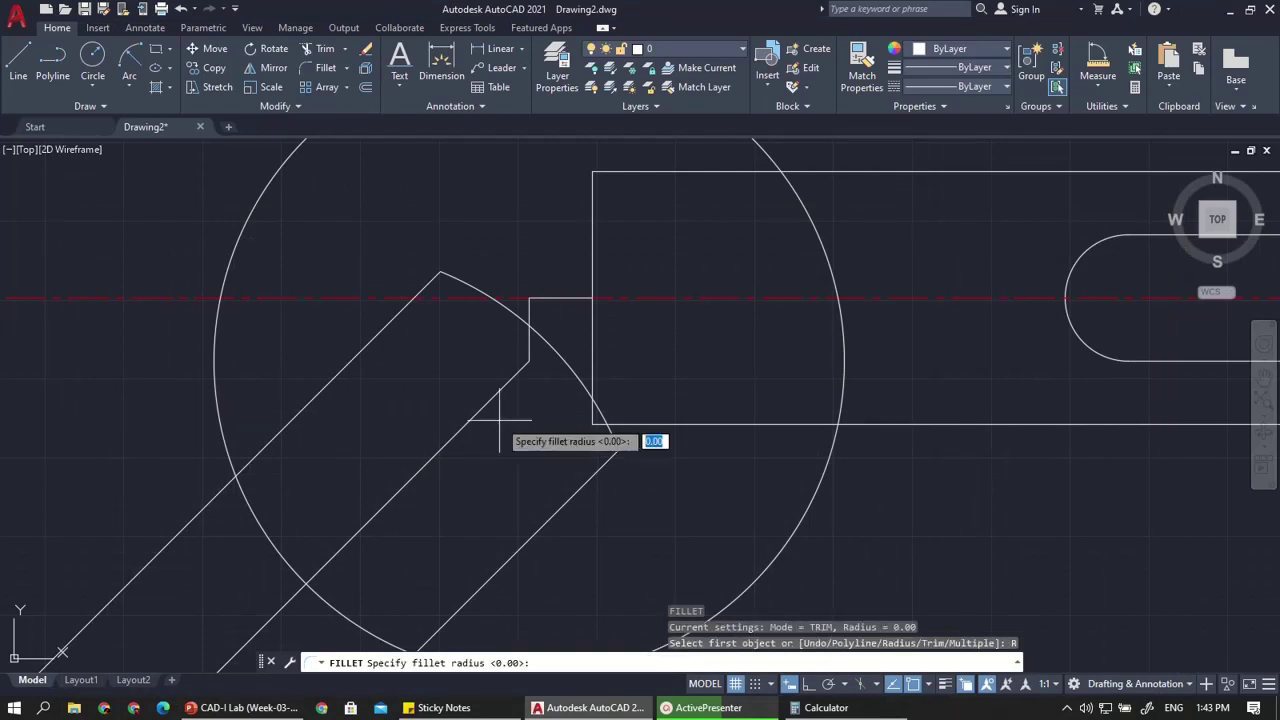
pyautogui.write('1')
pyautogui.press('Return')
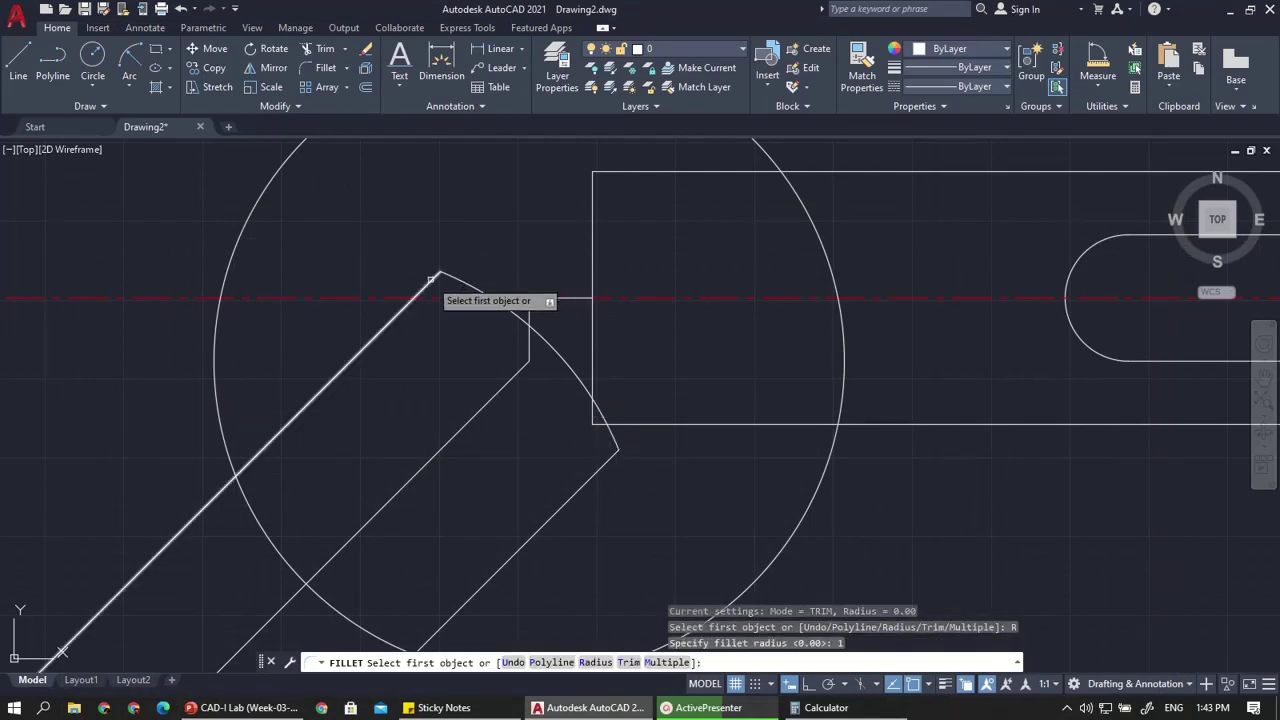
pyautogui.click(440, 286)
pyautogui.click(455, 281)
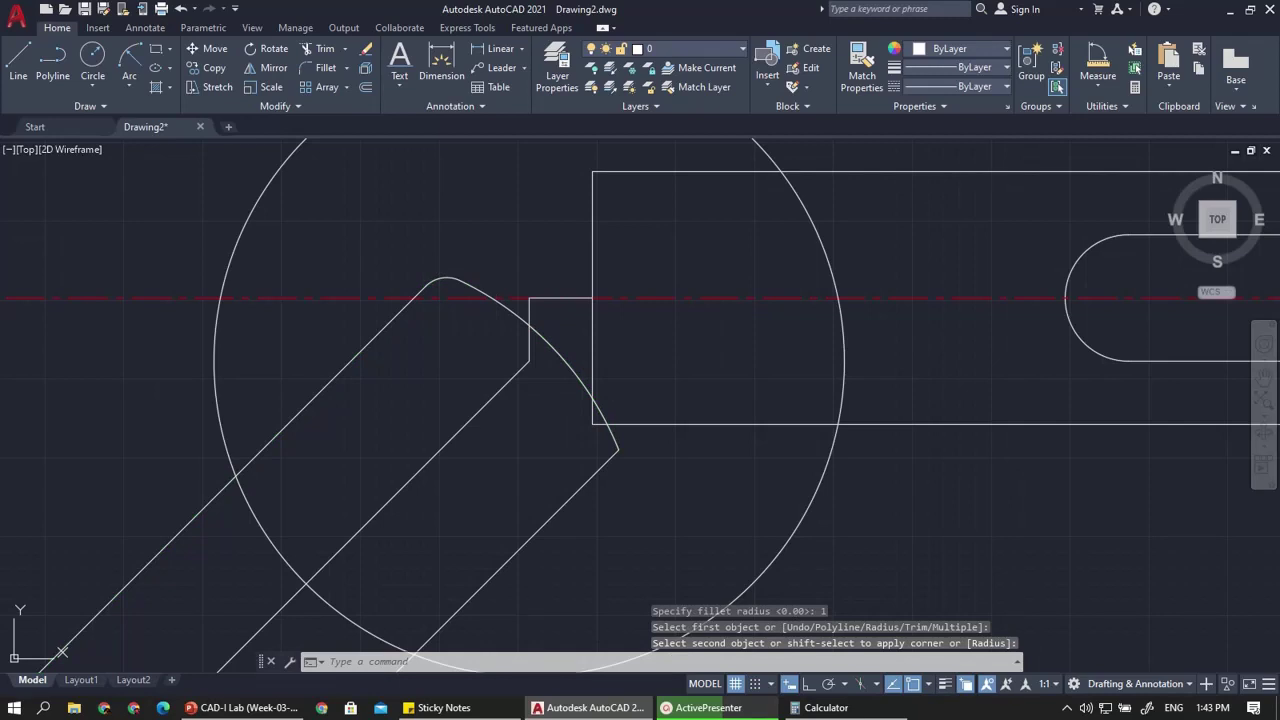
# Fillet the corner between the lower jaw line and the arc with the same radius
pyautogui.rightClick(556, 130)
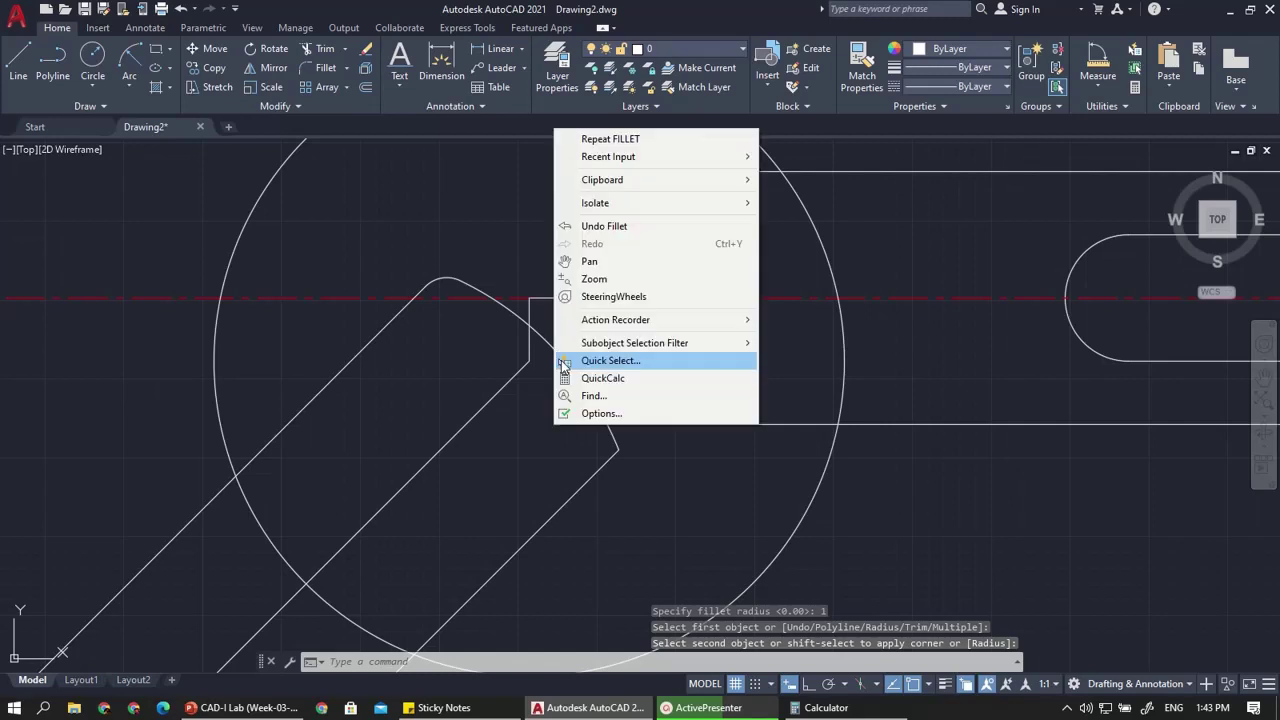
pyautogui.click(597, 140)
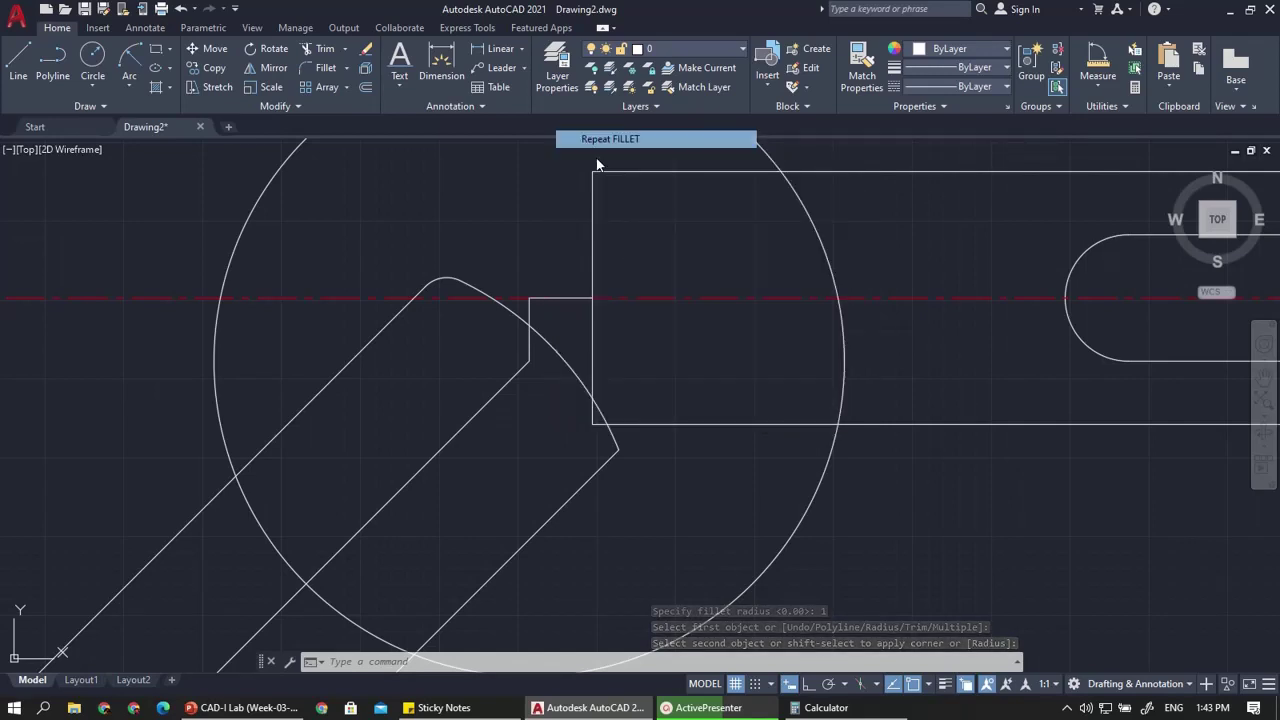
pyautogui.click(601, 467)
pyautogui.click(598, 421)
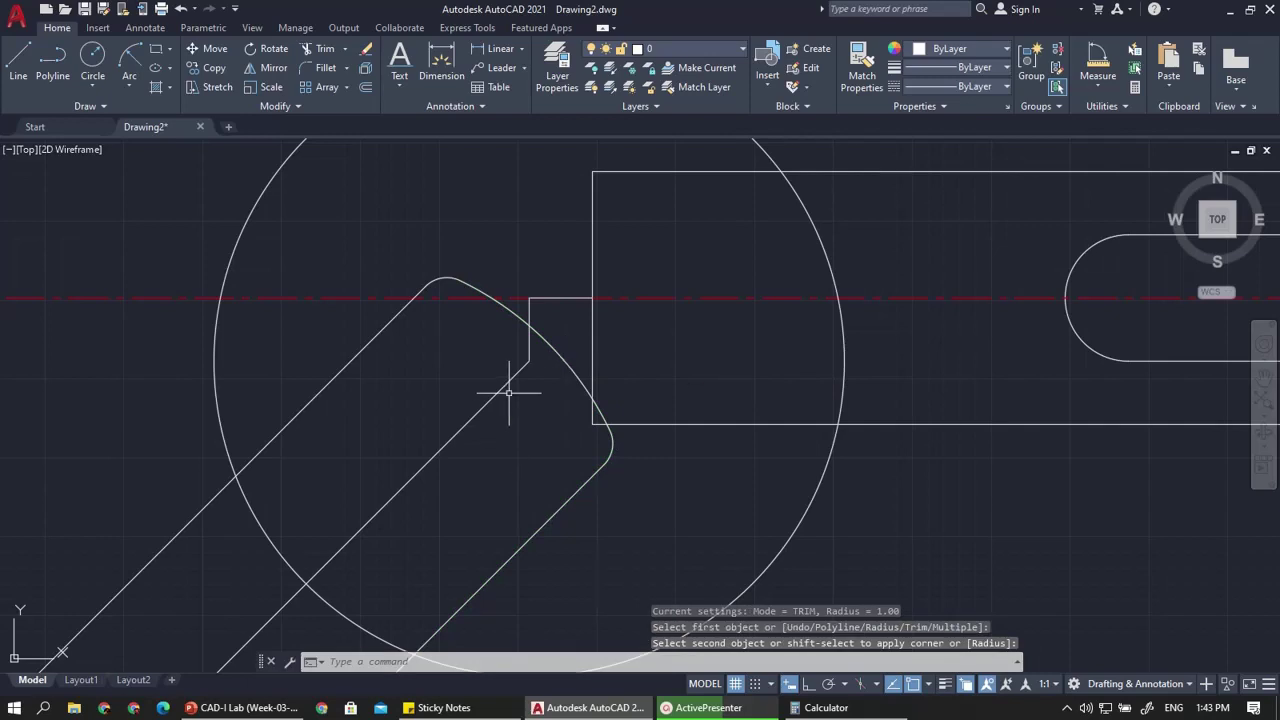
# Delete the vertical line closing the handle's end inside the left head circle
pyautogui.scroll(-3, 526, 404)
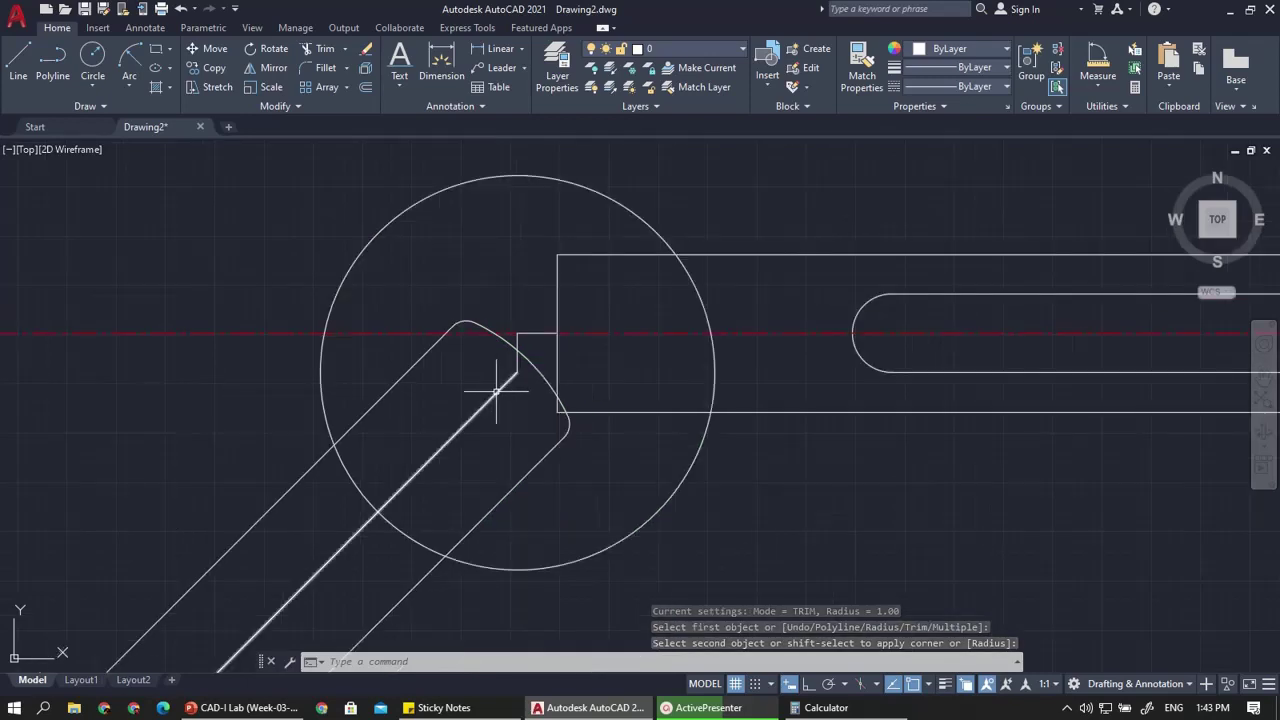
pyautogui.click(571, 277)
pyautogui.click(509, 272)
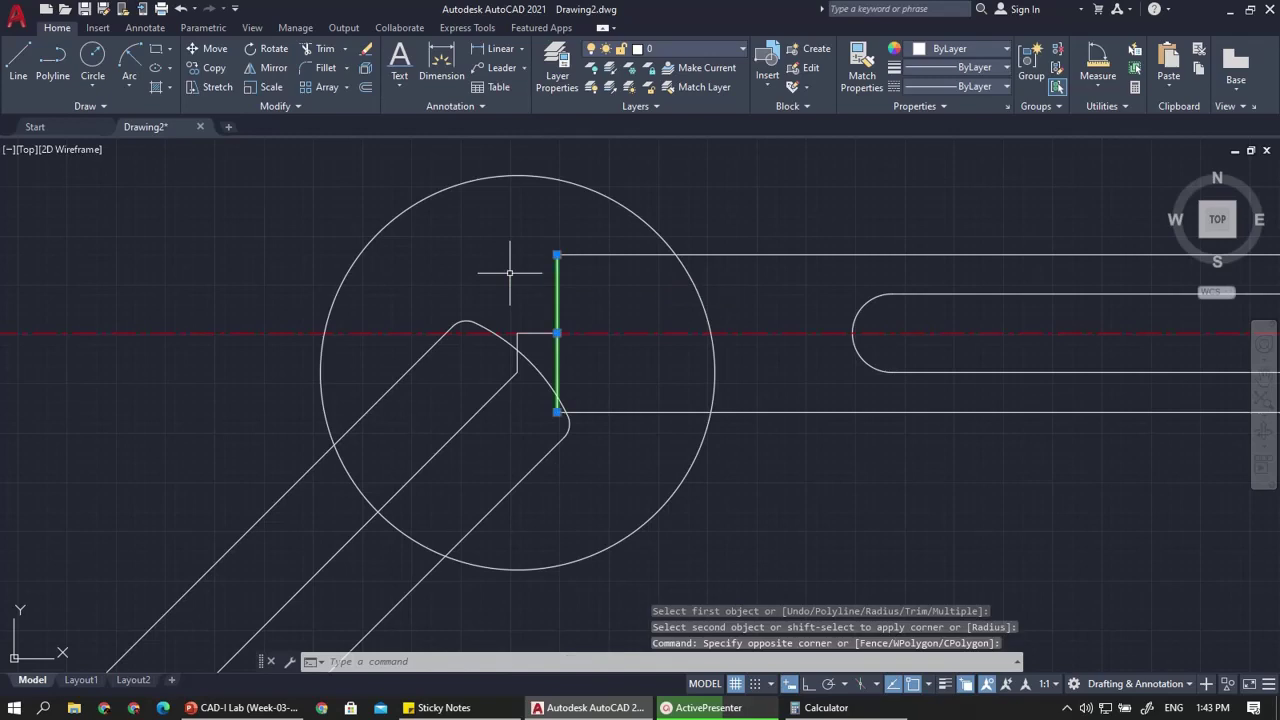
pyautogui.press('Delete')
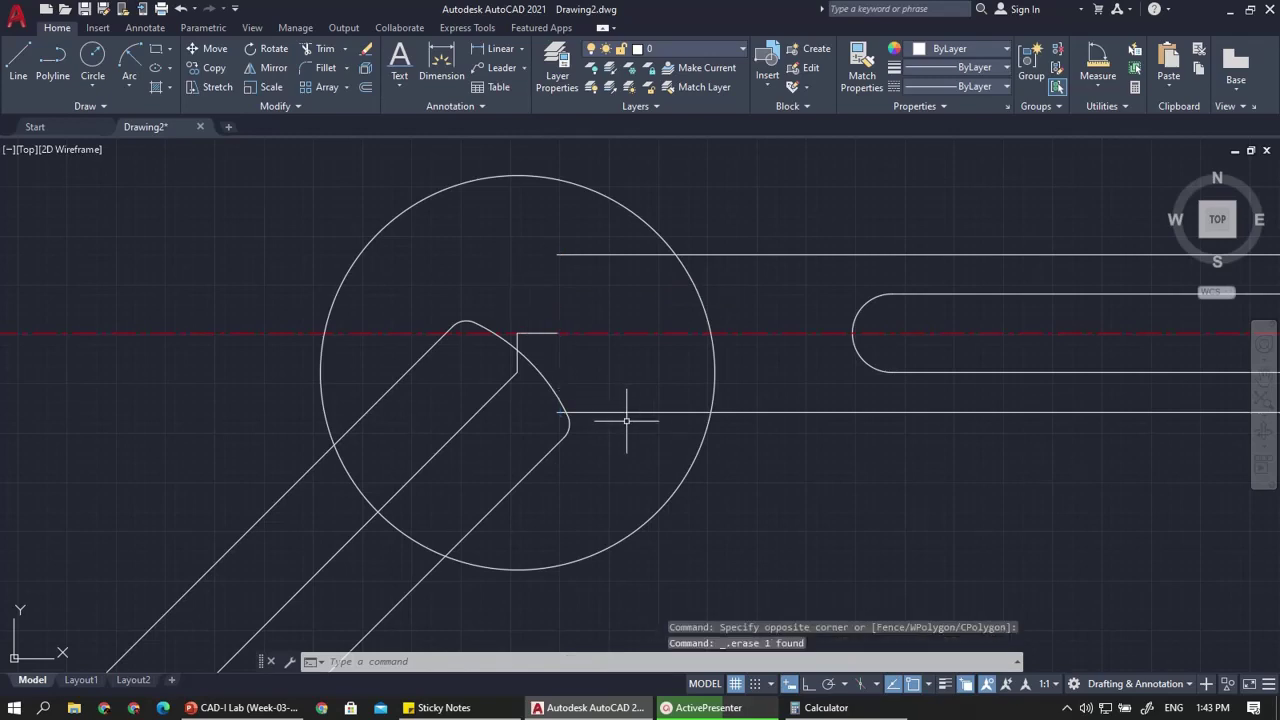
# Trim away the part of the left head circle lying between the handle's upper and lower lines
pyautogui.write('tr')
pyautogui.press('Return')
pyautogui.moveTo(720, 391); pyautogui.dragTo(674, 379)
pyautogui.moveTo(711, 292); pyautogui.dragTo(634, 292)
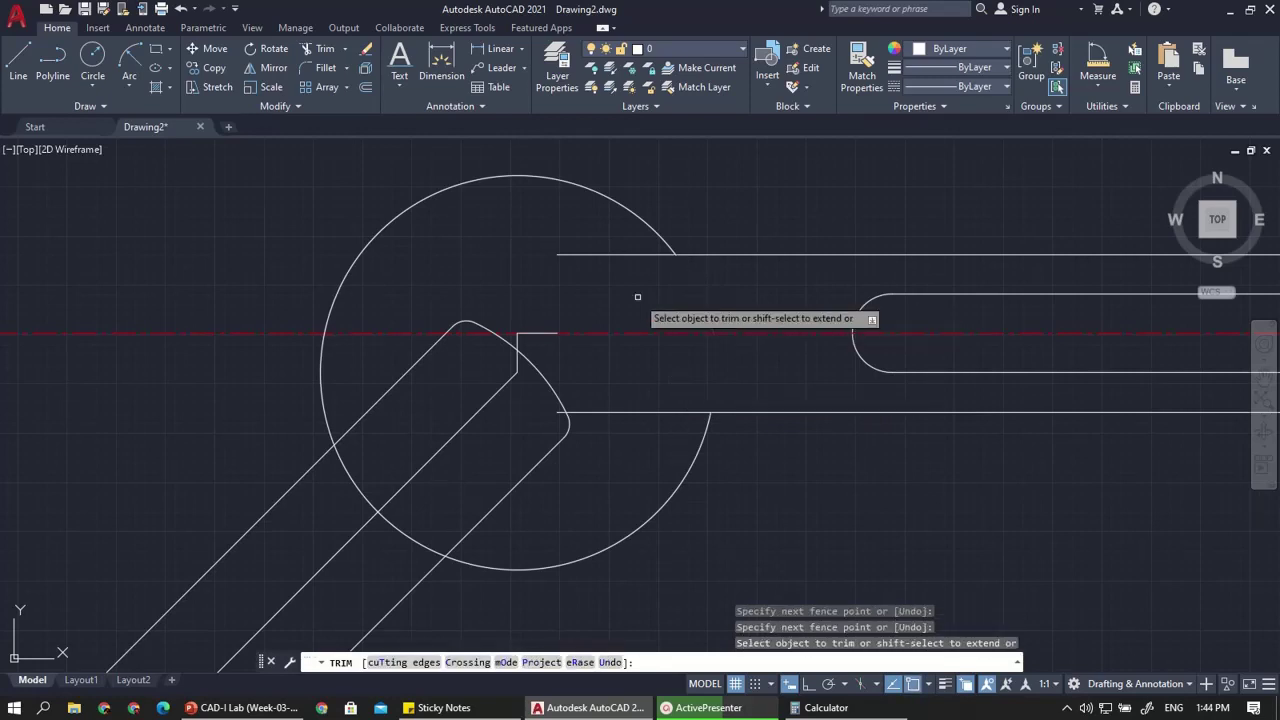
# Try to trim the handle's lower line inside the head circle, undo that trim and leave the Trim command
pyautogui.scroll(4, 562, 466)
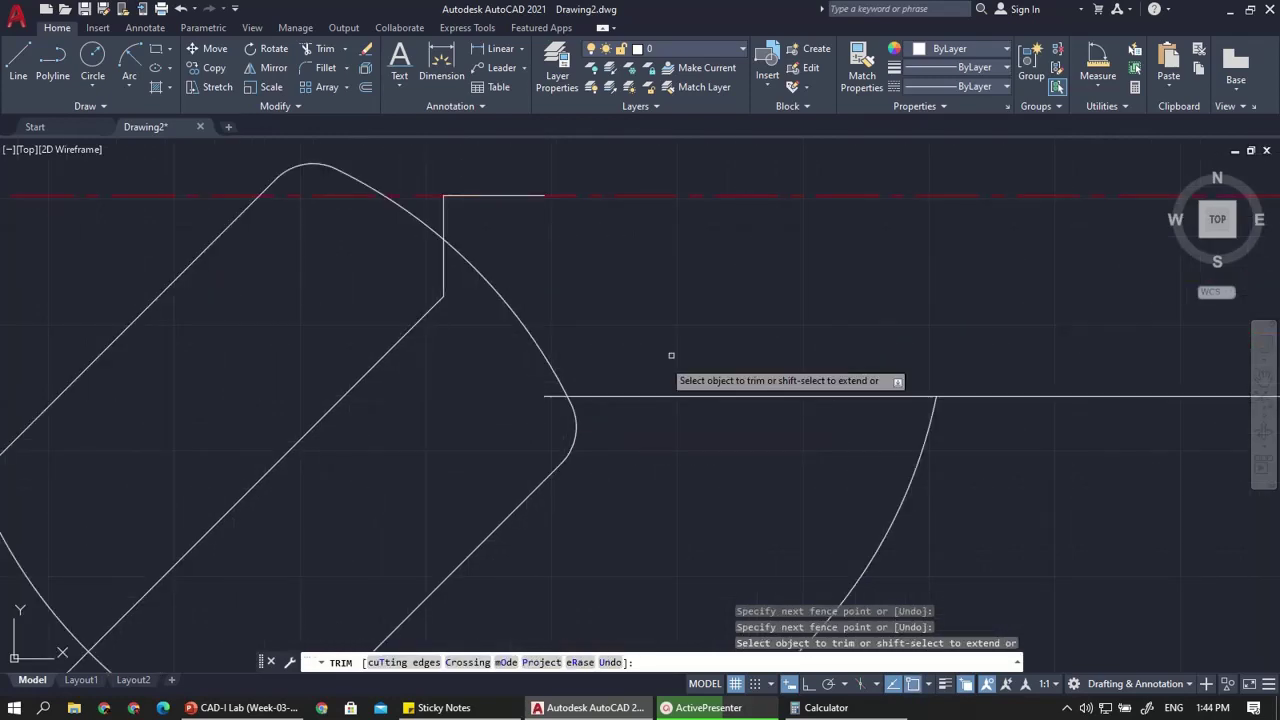
pyautogui.scroll(-2, 678, 454)
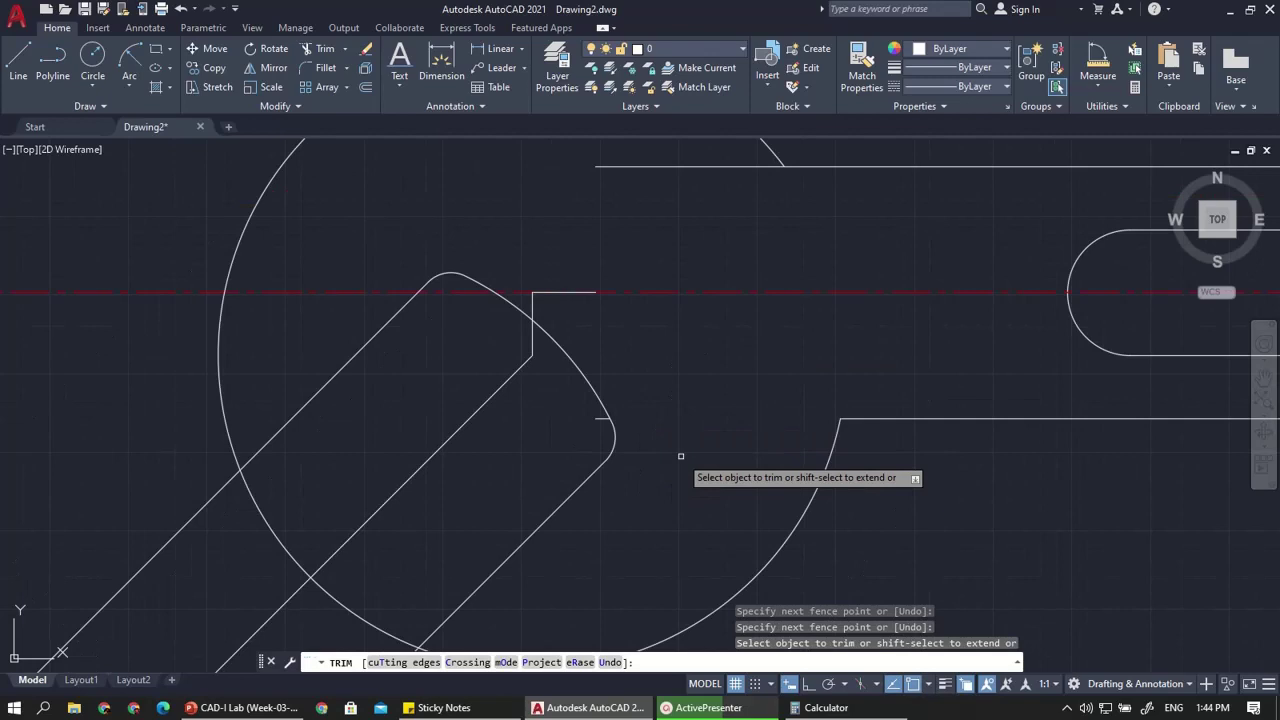
pyautogui.scroll(-1, 680, 452)
pyautogui.hotkey('ctrl', 'z')
pyautogui.scroll(5, 520, 395)
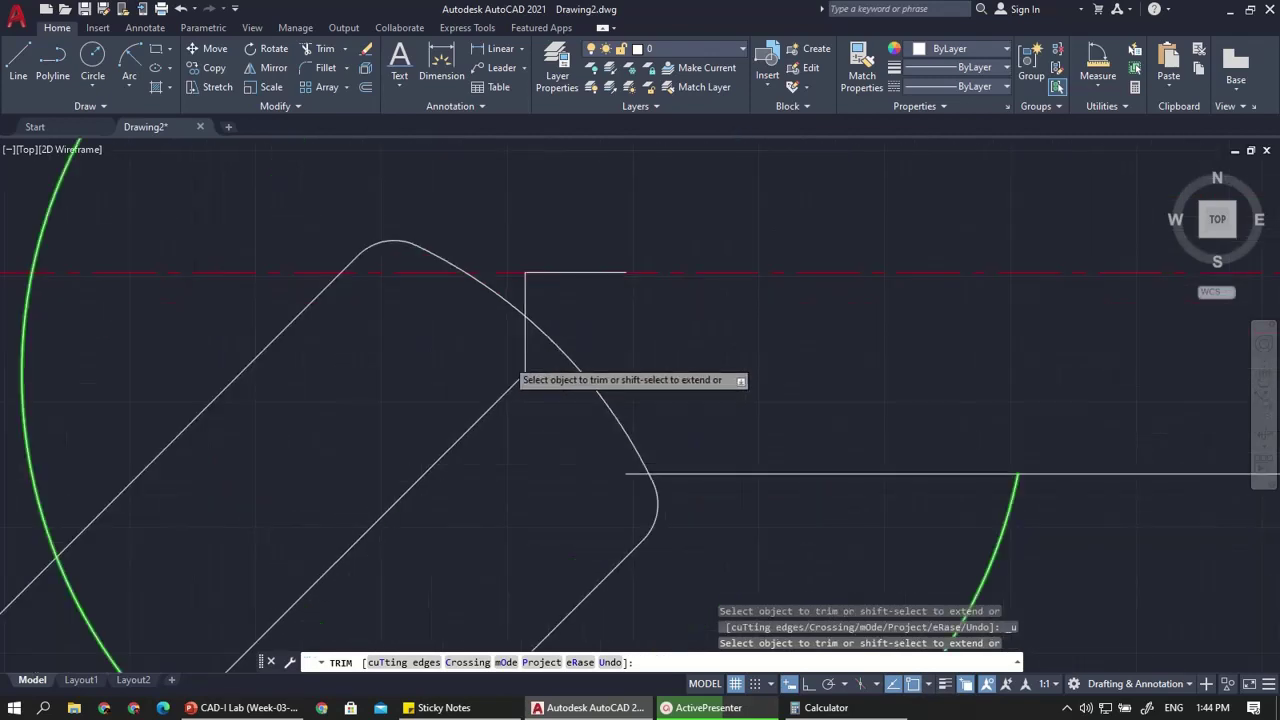
pyautogui.press('Escape')
# Delete the diagonal centre line of the jaw and the short vertical and horizontal construction lines at its inner end
pyautogui.click(549, 449)
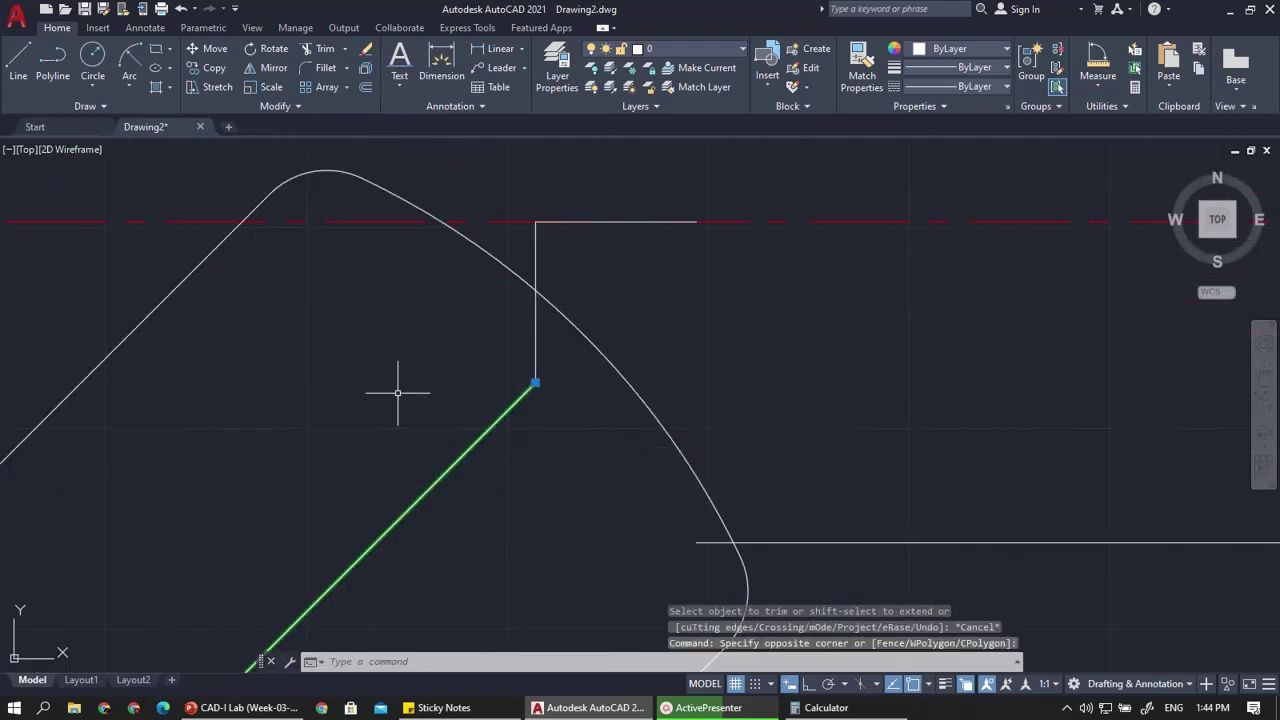
pyautogui.press('Delete')
pyautogui.click(560, 366)
pyautogui.click(523, 357)
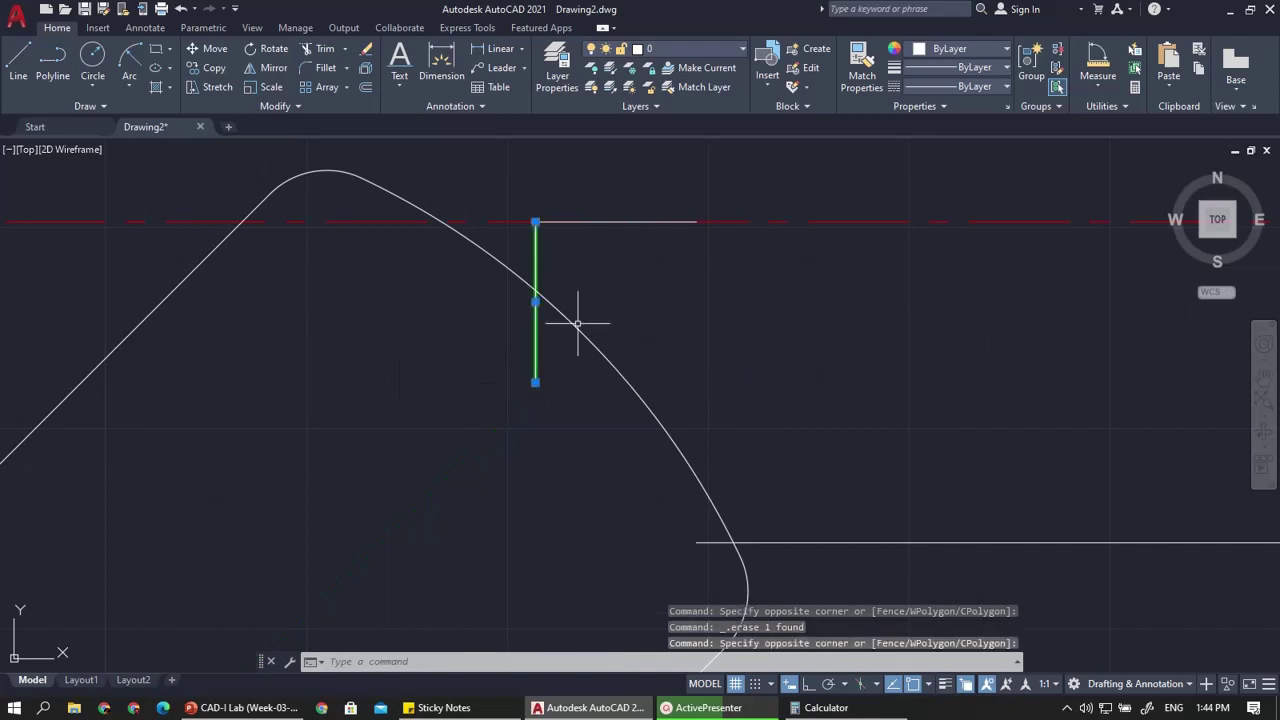
pyautogui.press('Delete')
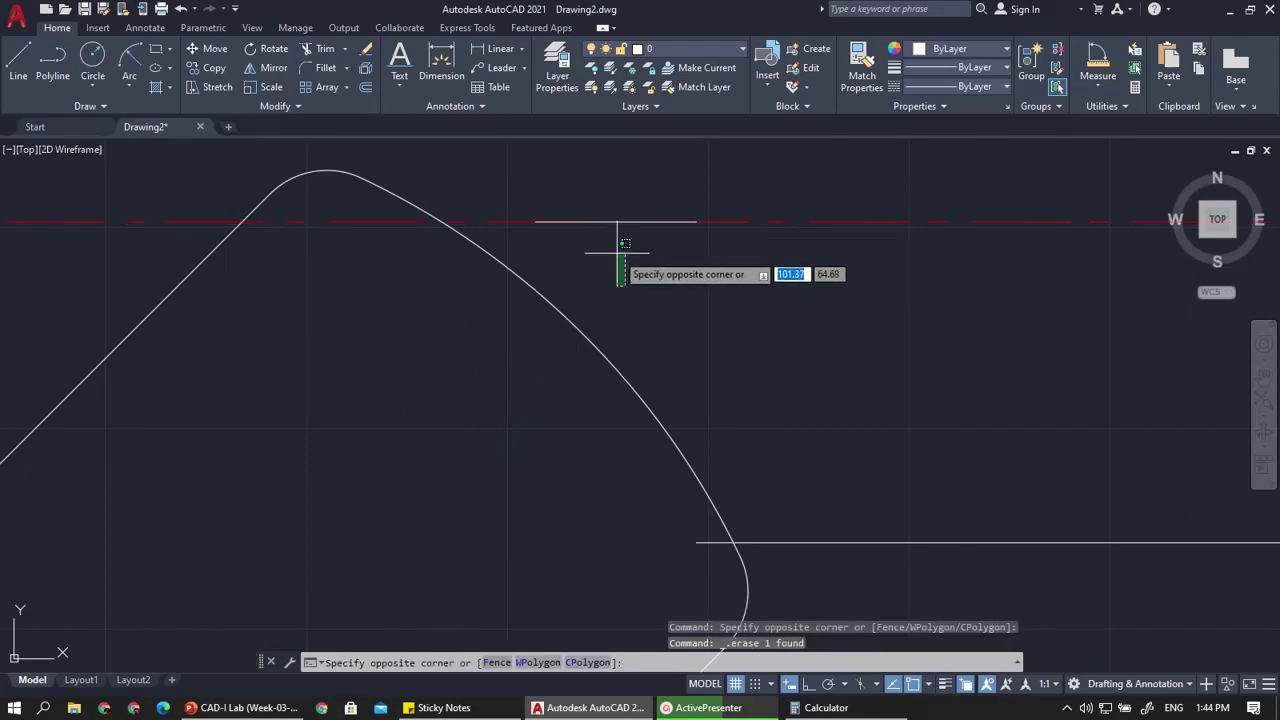
pyautogui.click(617, 250)
pyautogui.click(638, 221)
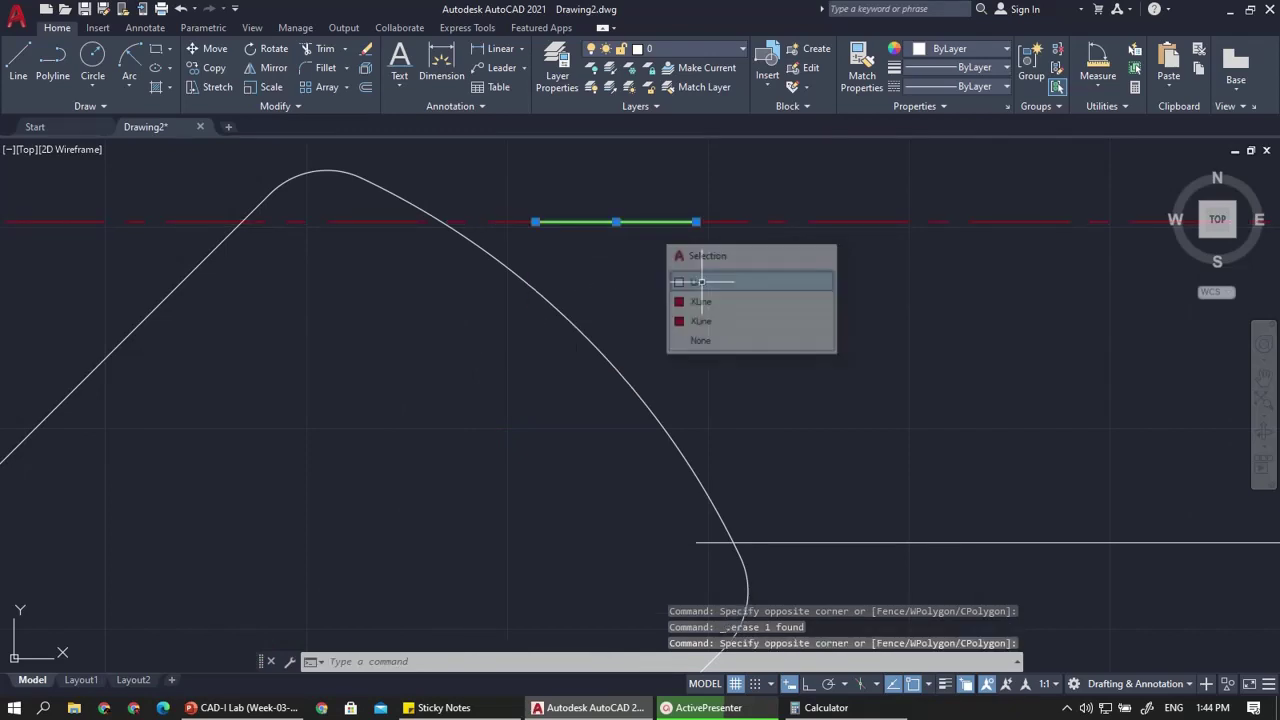
pyautogui.press('Delete')
pyautogui.click(685, 218)
pyautogui.press('Delete')
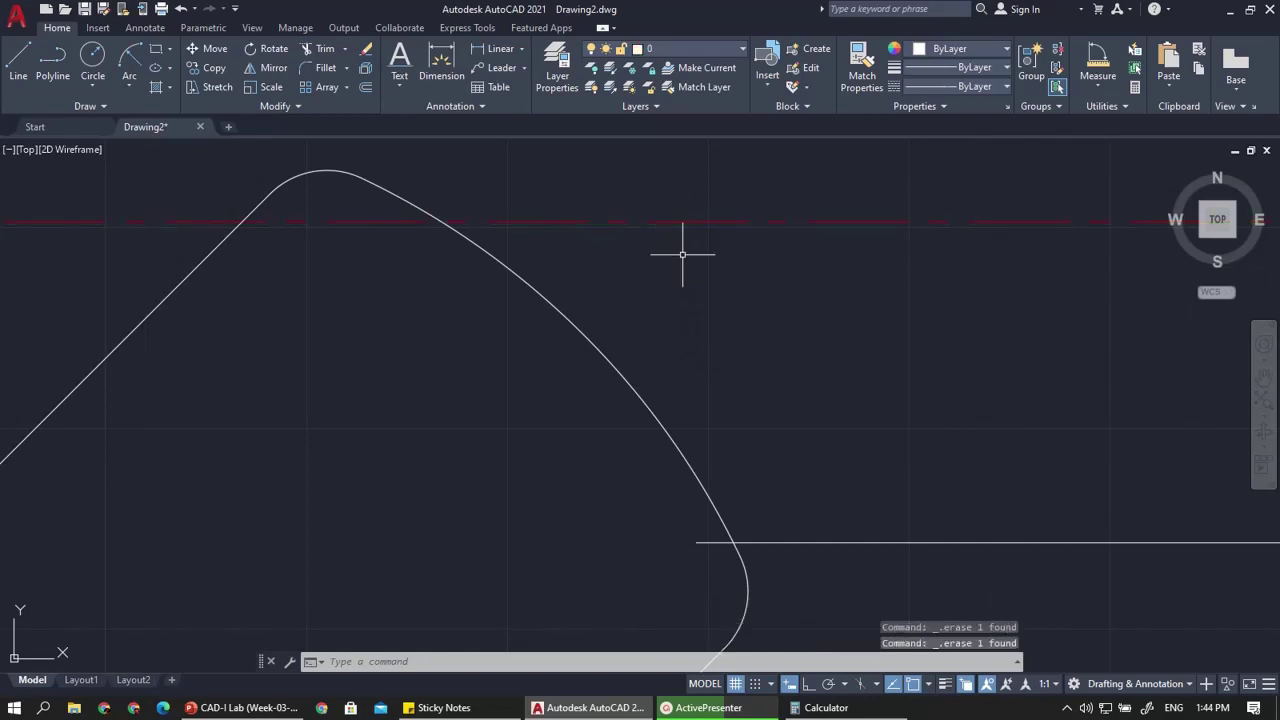
# Trim away the part of the head circle between the two diagonal jaw lines to open the jaw
pyautogui.scroll(-5, 680, 250)
pyautogui.scroll(4, 614, 320)
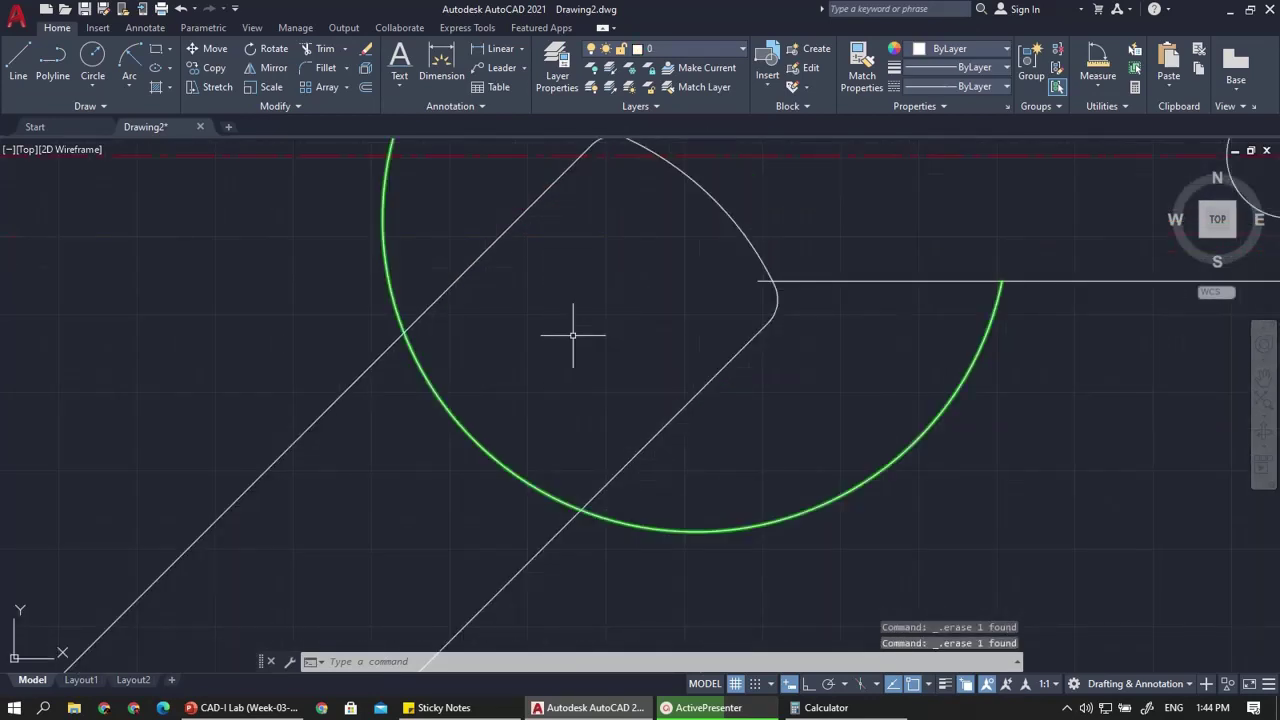
pyautogui.write('tr')
pyautogui.press('Return')
pyautogui.scroll(-2, 565, 350)
pyautogui.click(563, 354)
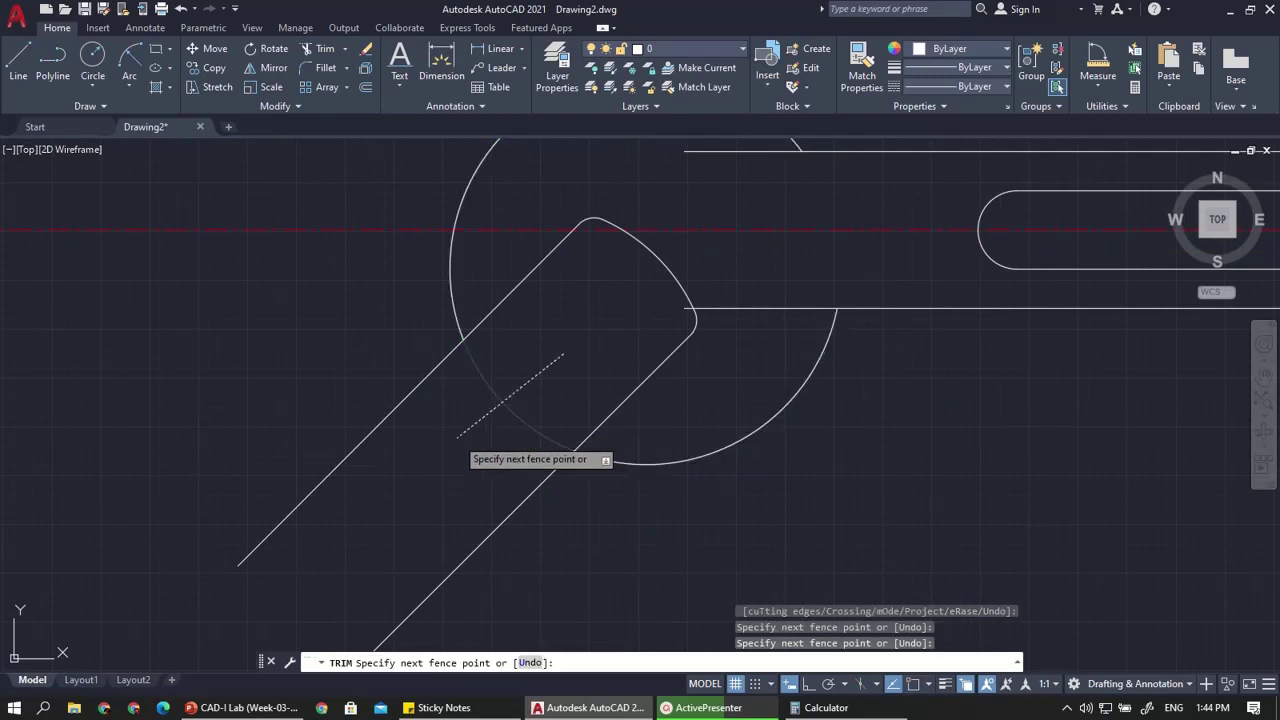
pyautogui.press('Return')
# Trim the two diagonal jaw lines where they extend beyond the head circle
pyautogui.scroll(-2, 457, 437)
pyautogui.click(522, 505)
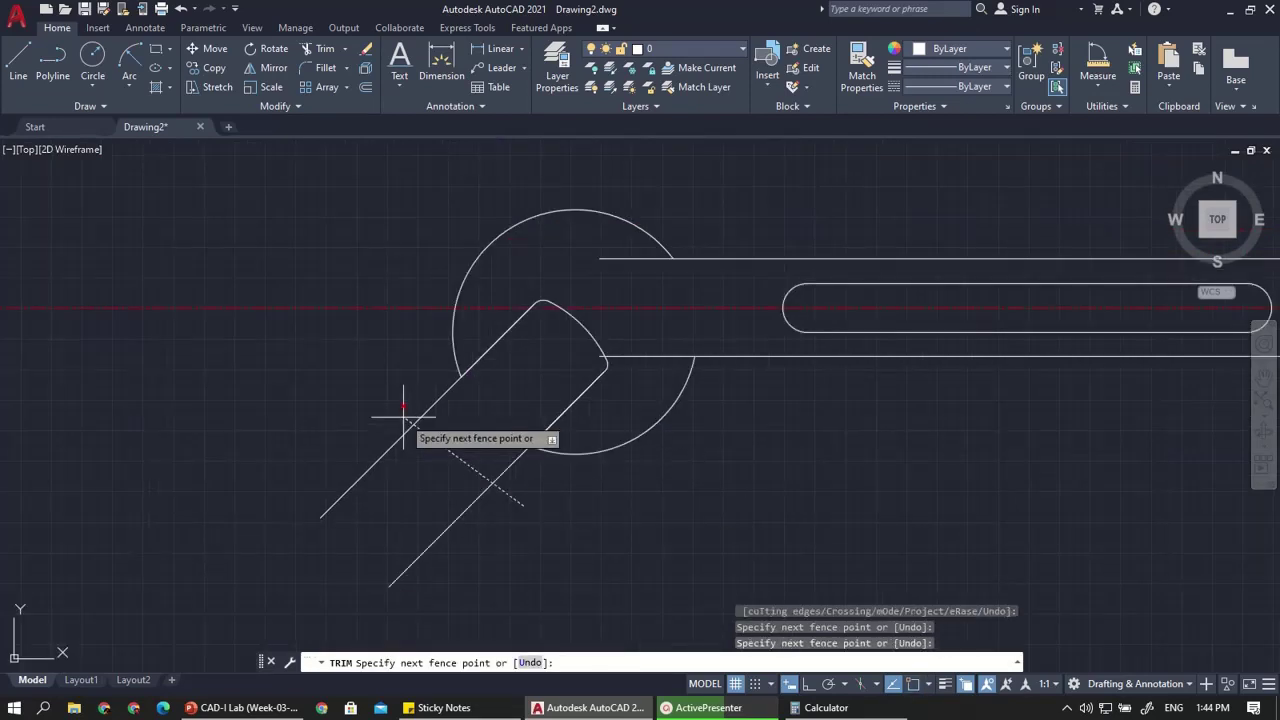
pyautogui.click(403, 407)
pyautogui.press('Return')
pyautogui.scroll(-2, 387, 440)
pyautogui.scroll(2, 503, 367)
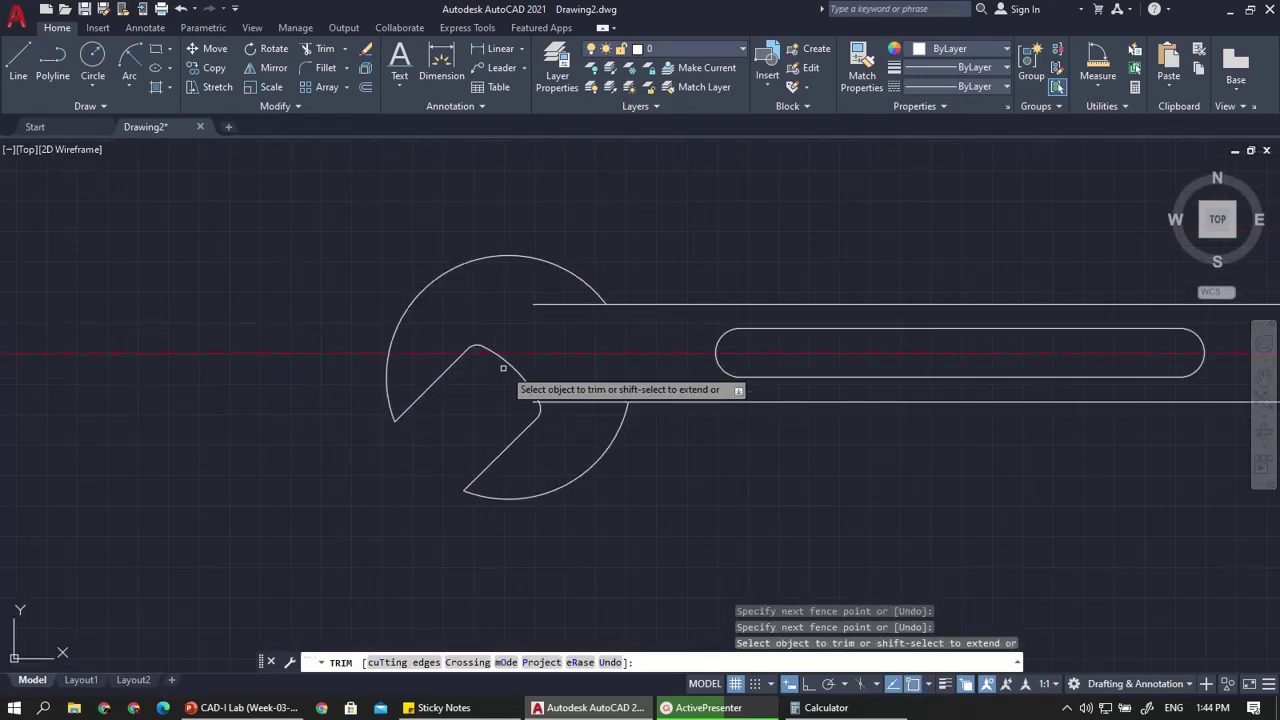
# Check the jaw radii on the practice slide, then fillet the head's upper arc and the handle's upper line with radius 30
pyautogui.press('Escape')
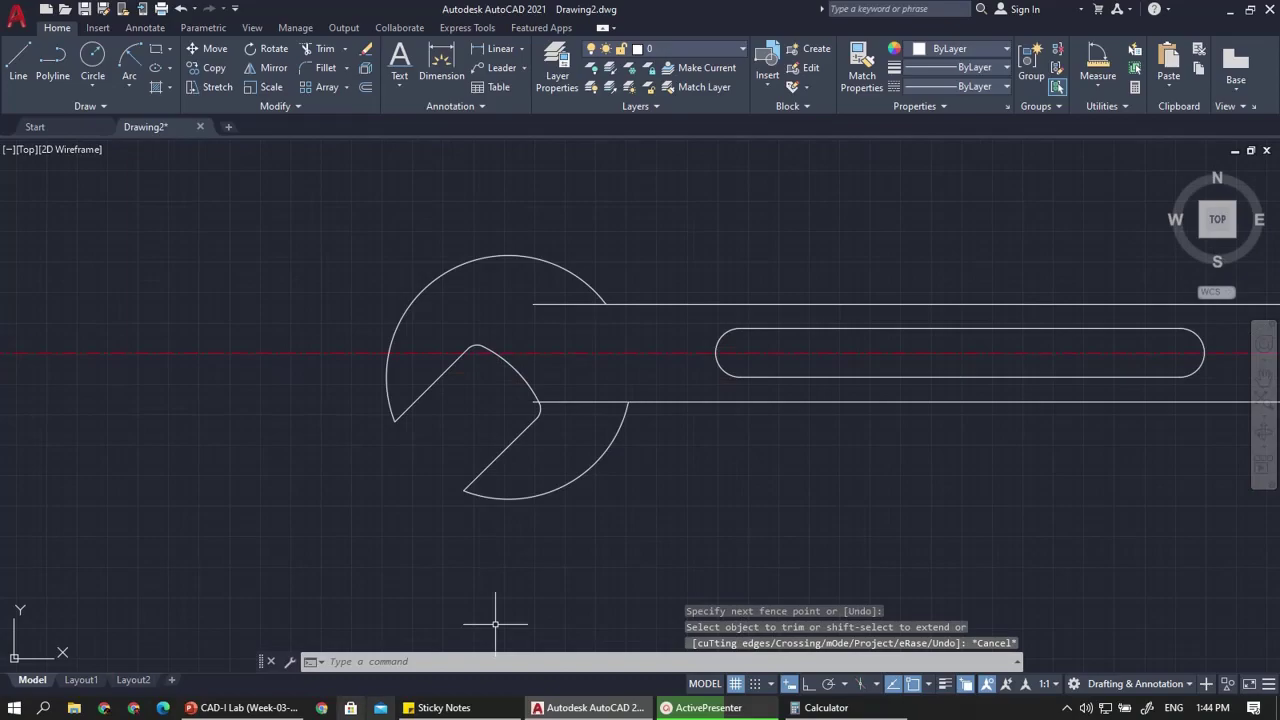
pyautogui.click(283, 708)
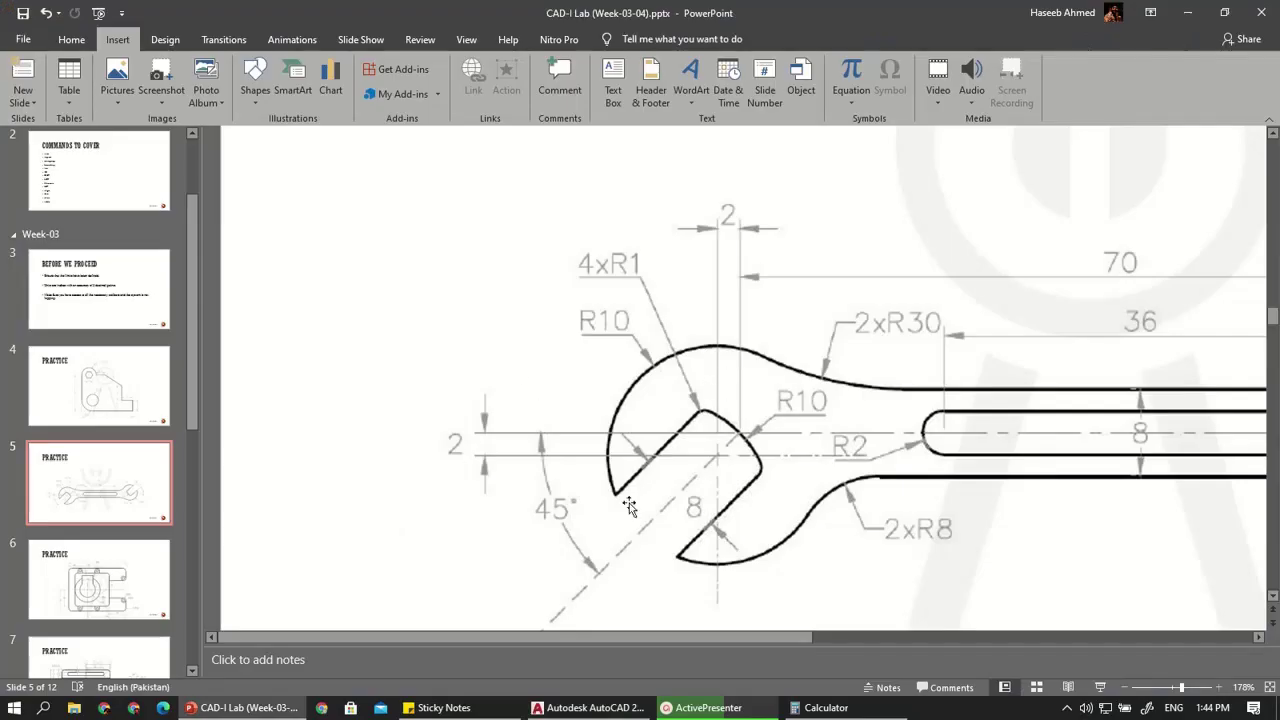
pyautogui.hotkey('alt', 'Tab')
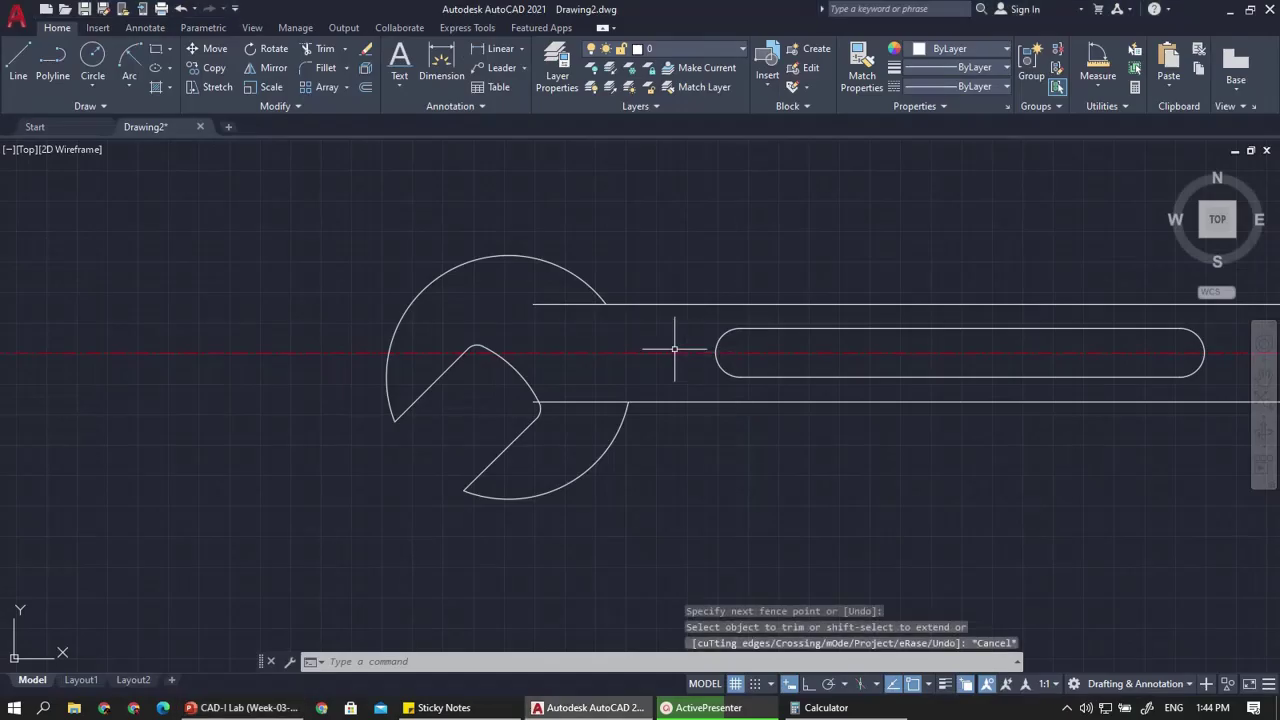
pyautogui.write('f')
pyautogui.press('Return')
pyautogui.write('r')
pyautogui.press('Return')
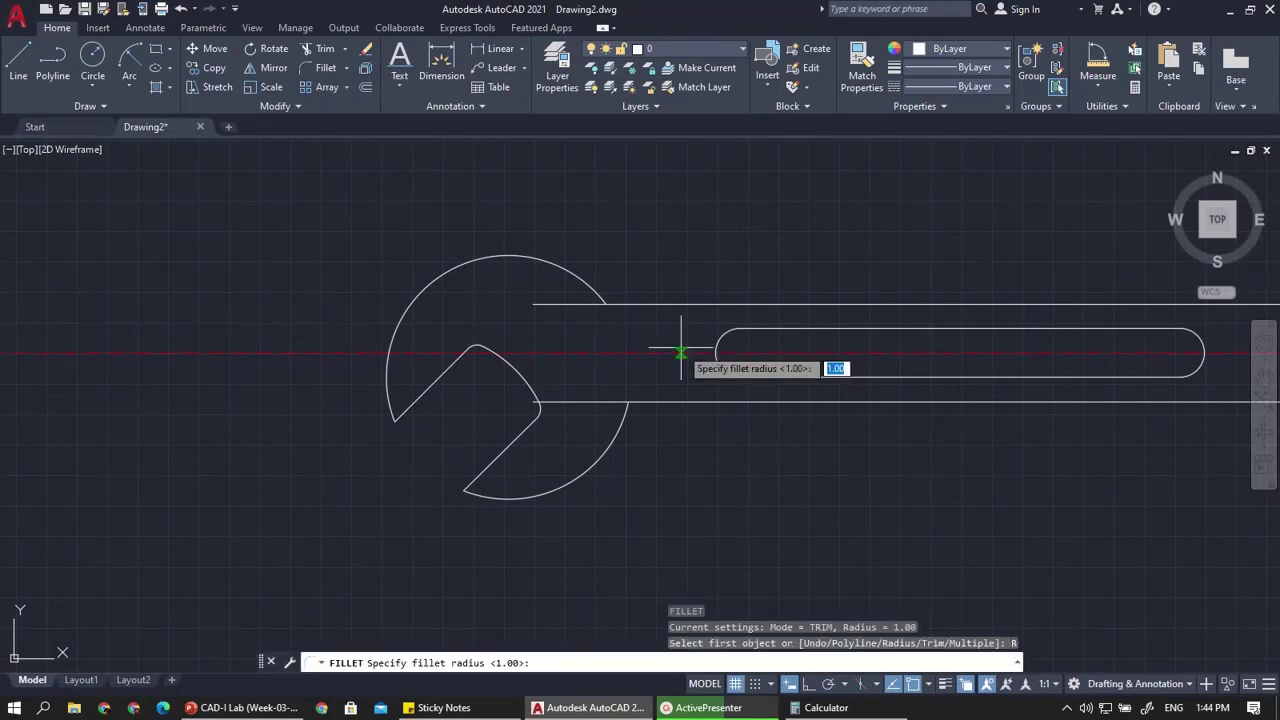
pyautogui.write('30')
pyautogui.press('Return')
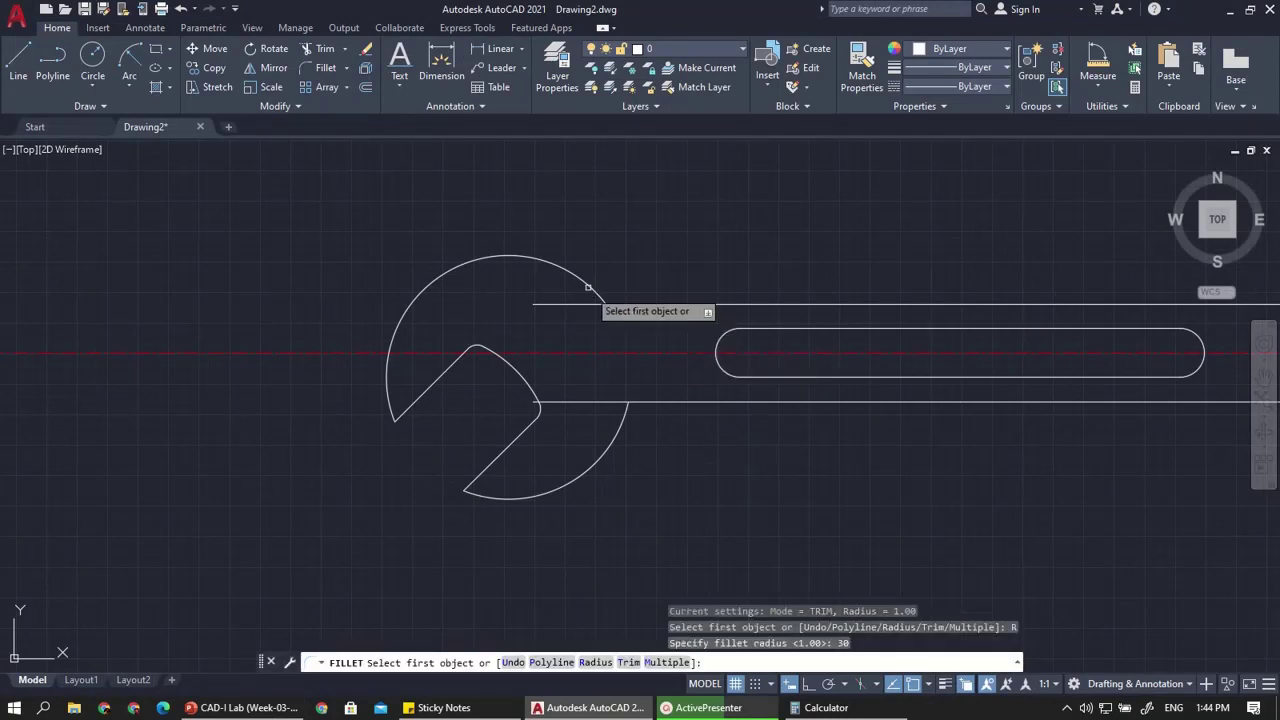
pyautogui.click(575, 277)
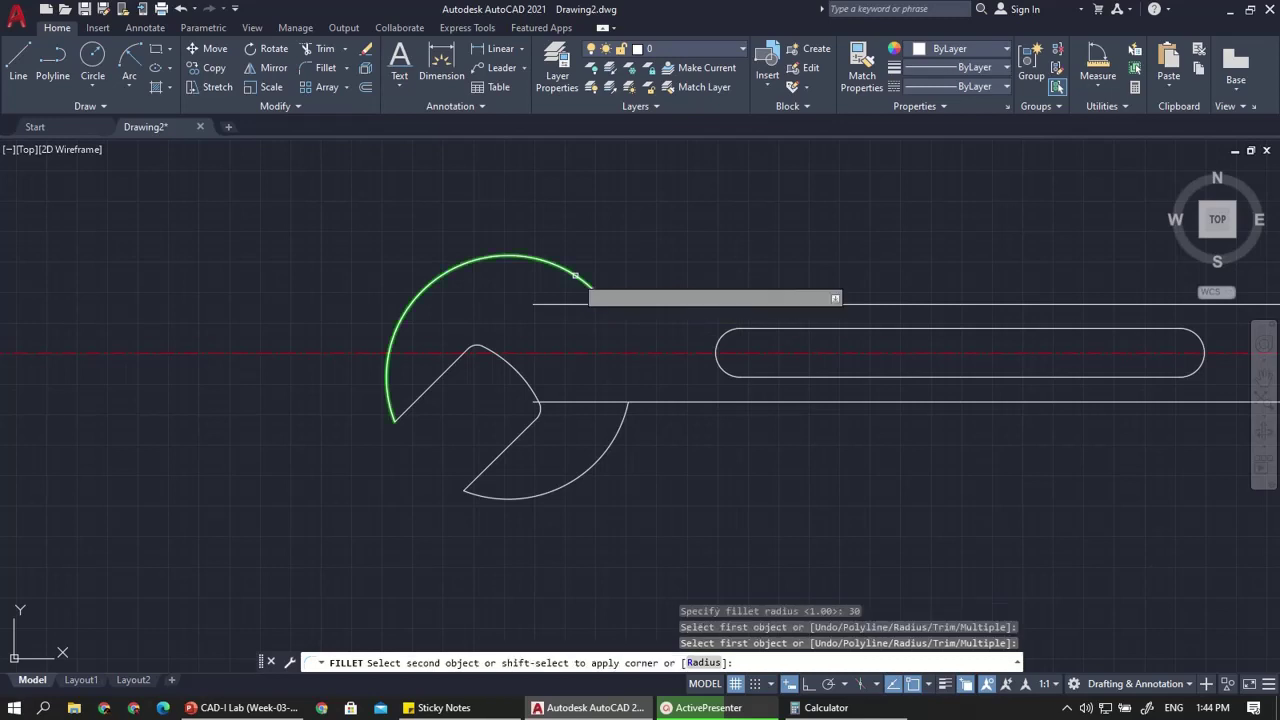
pyautogui.click(598, 304)
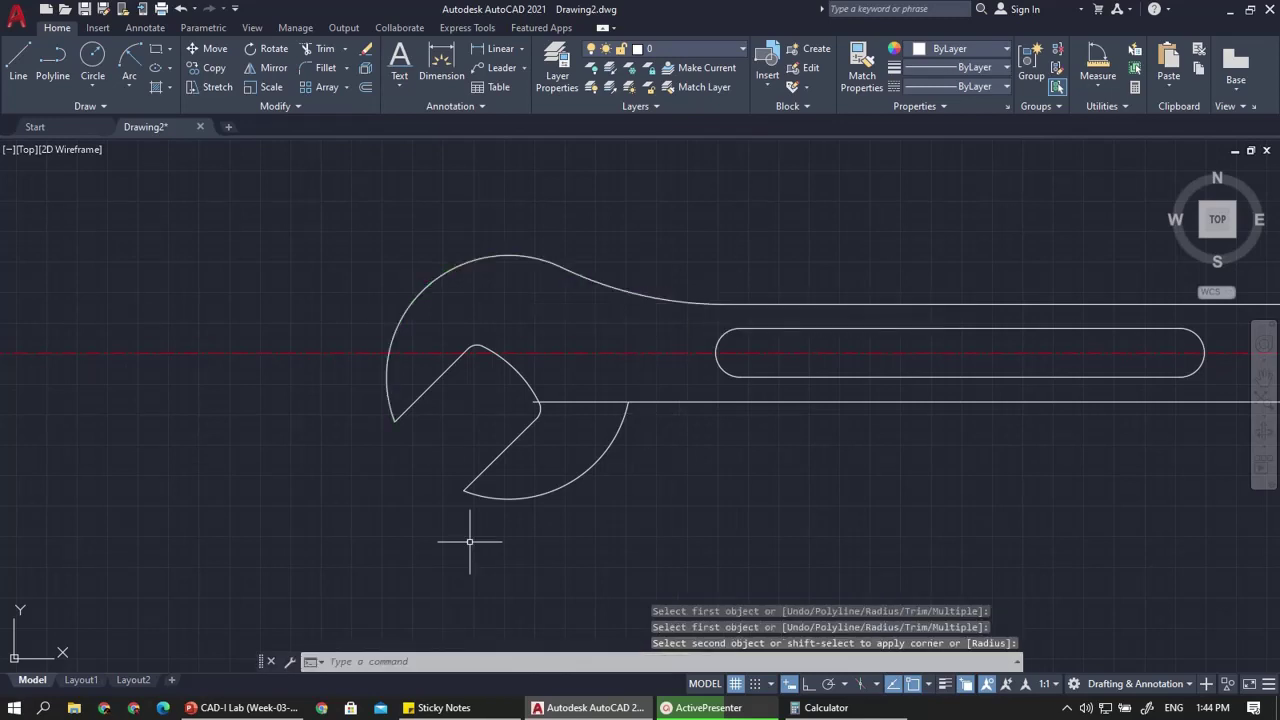
# Check the slide again and fillet the head's lower arc and the handle's lower line with radius 8
pyautogui.click(245, 707)
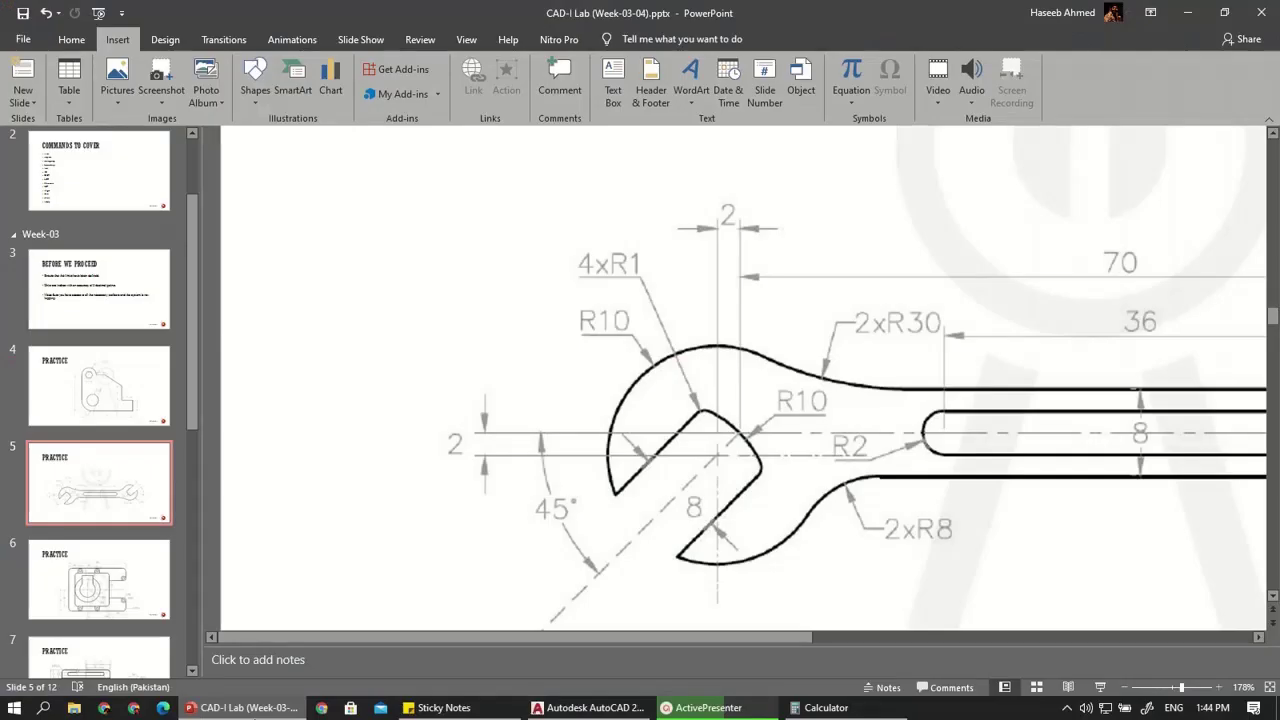
pyautogui.click(588, 707)
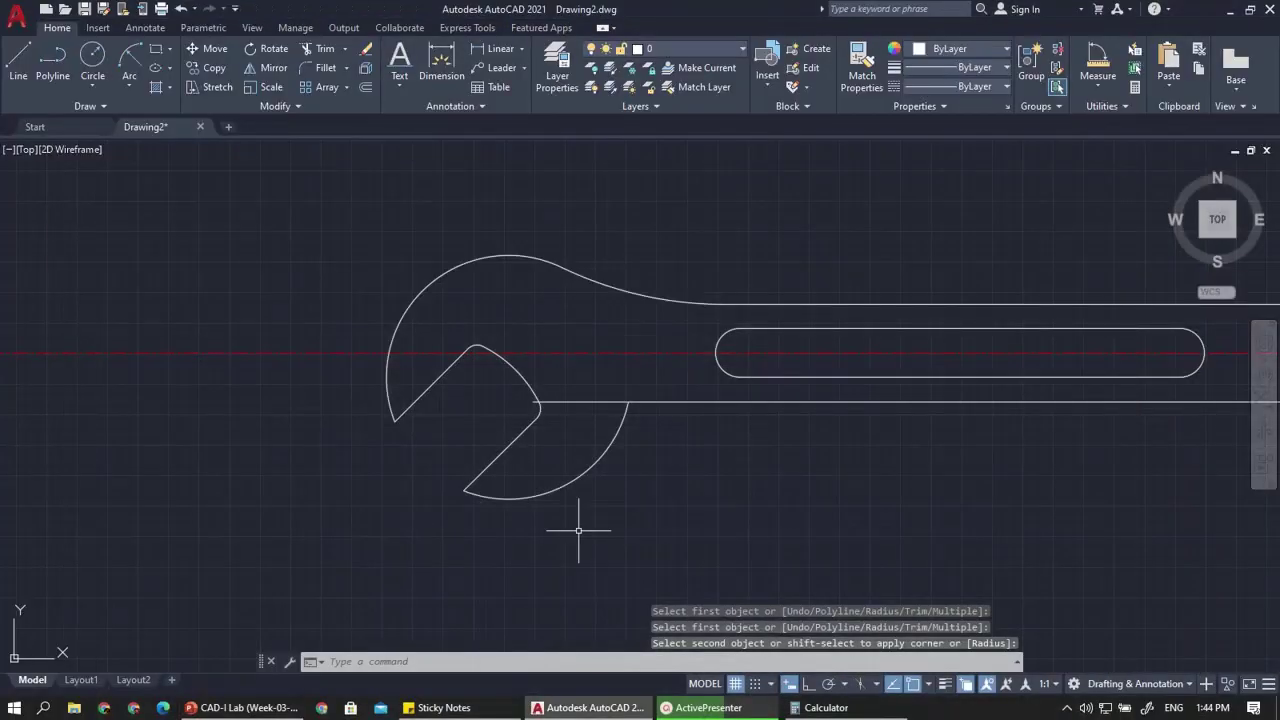
pyautogui.write('f')
pyautogui.press('Return')
pyautogui.write('r')
pyautogui.press('Return')
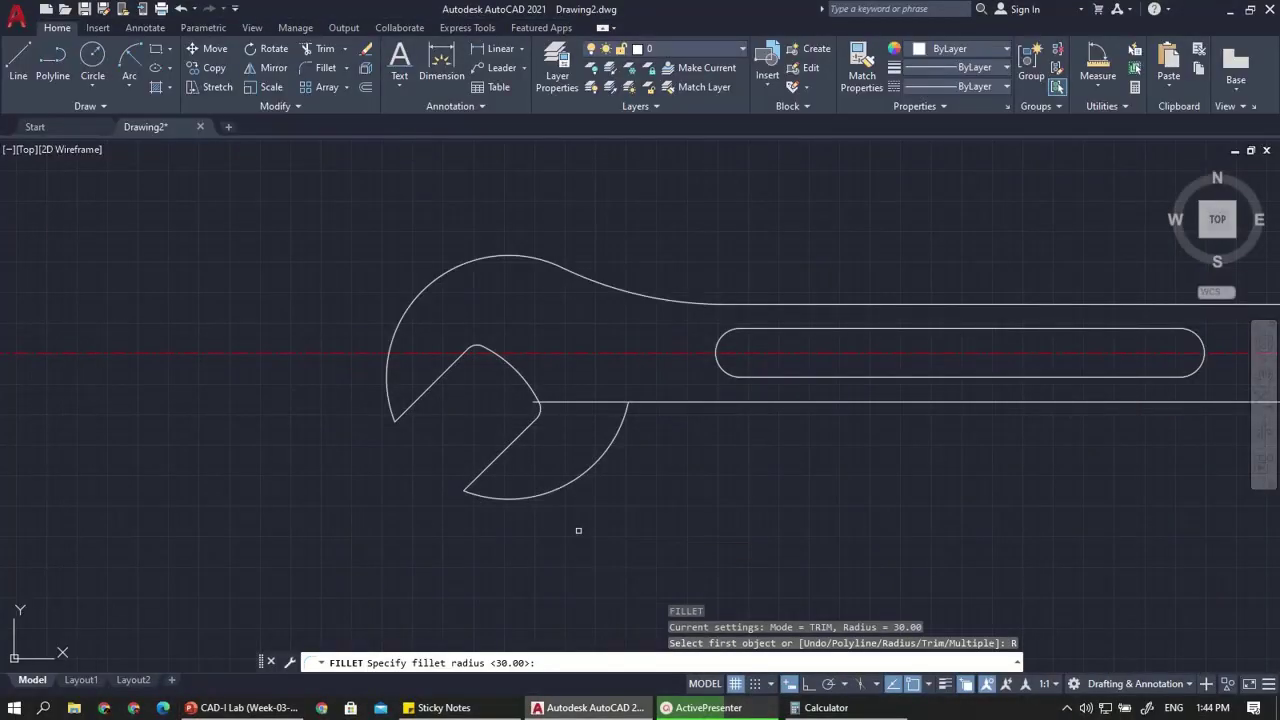
pyautogui.write('8')
pyautogui.press('Return')
pyautogui.click(589, 469)
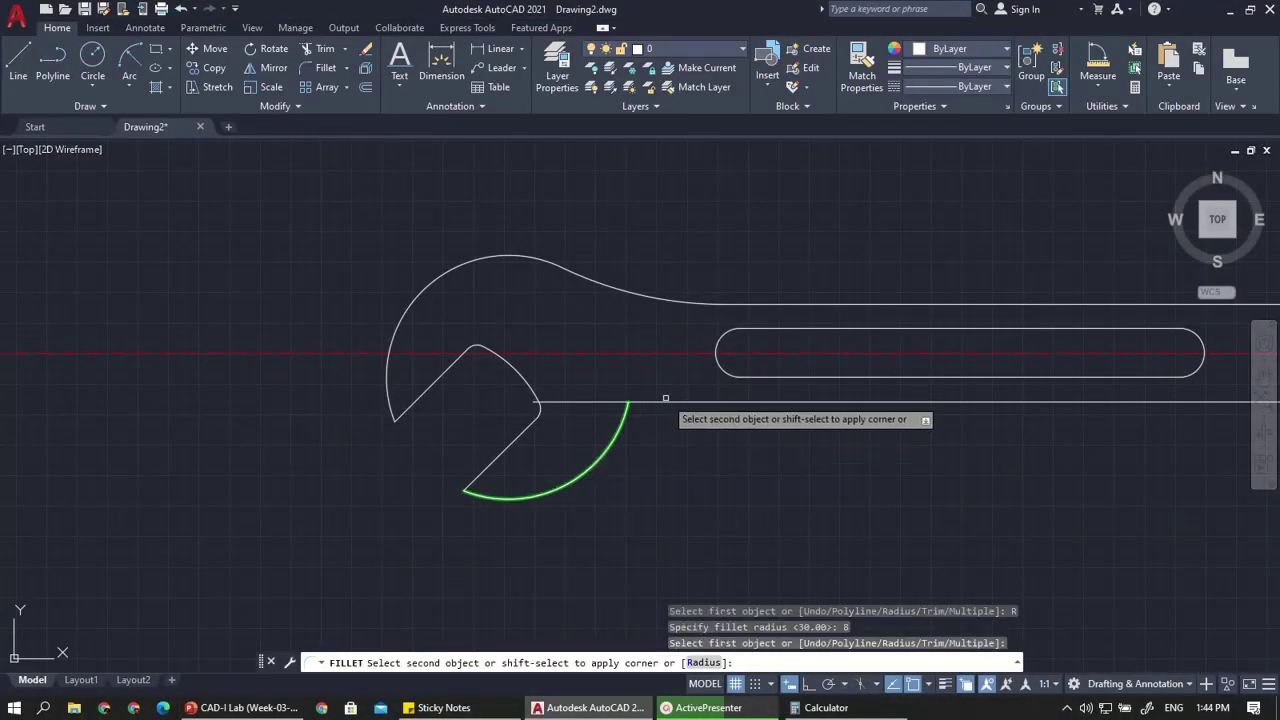
pyautogui.click(665, 400)
pyautogui.scroll(-2, 418, 492)
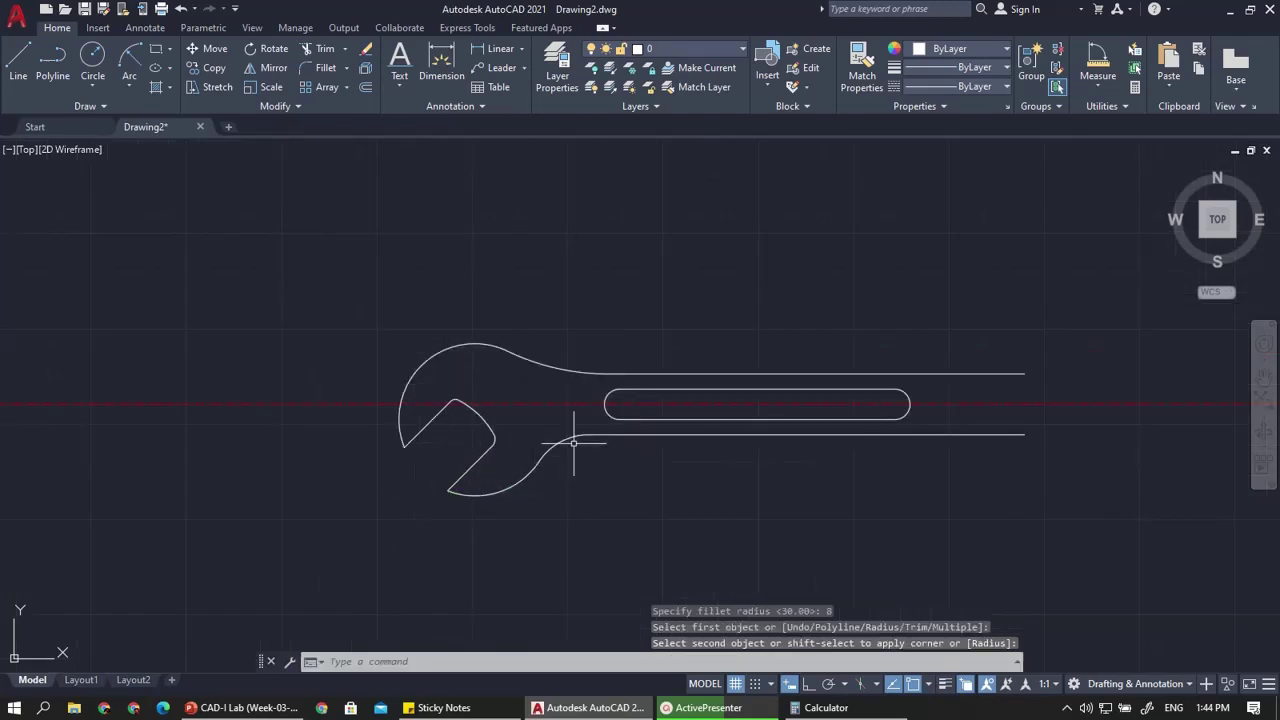
# Close the handle's open right end with a vertical line joining the endpoints of its upper and lower lines
pyautogui.scroll(4, 1043, 391)
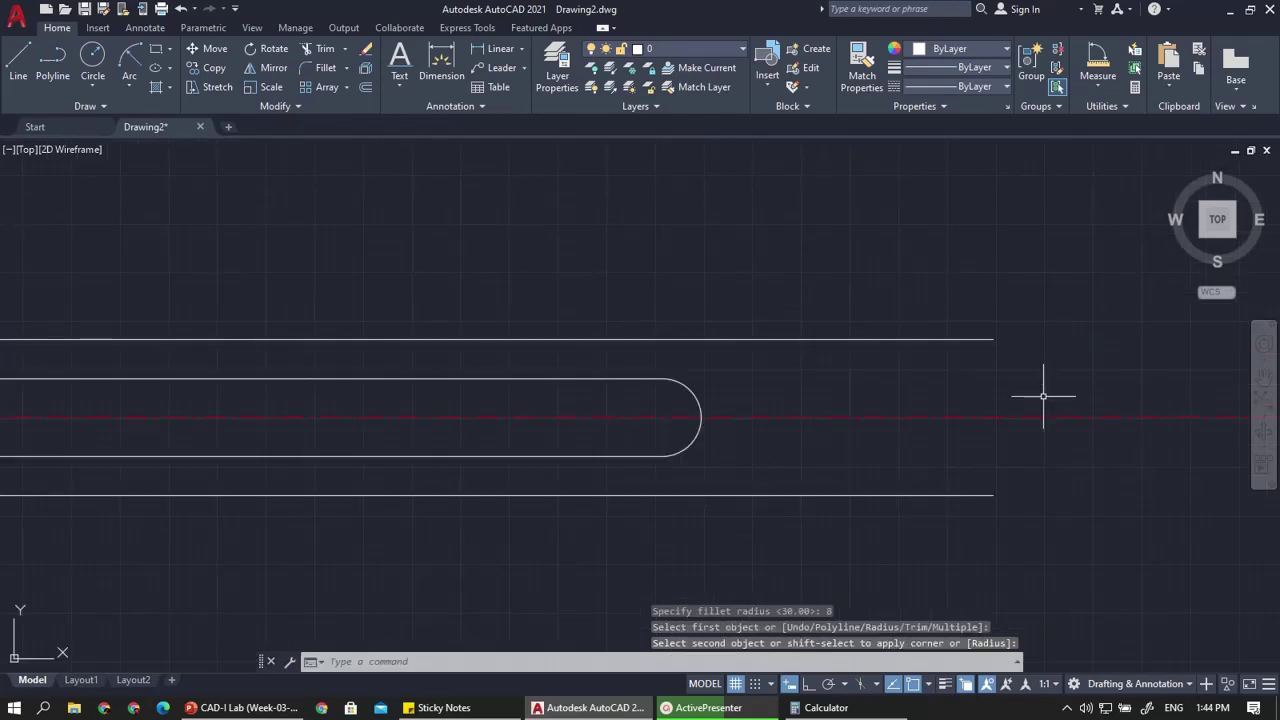
pyautogui.scroll(-4, 1000, 400)
pyautogui.scroll(2, 978, 407)
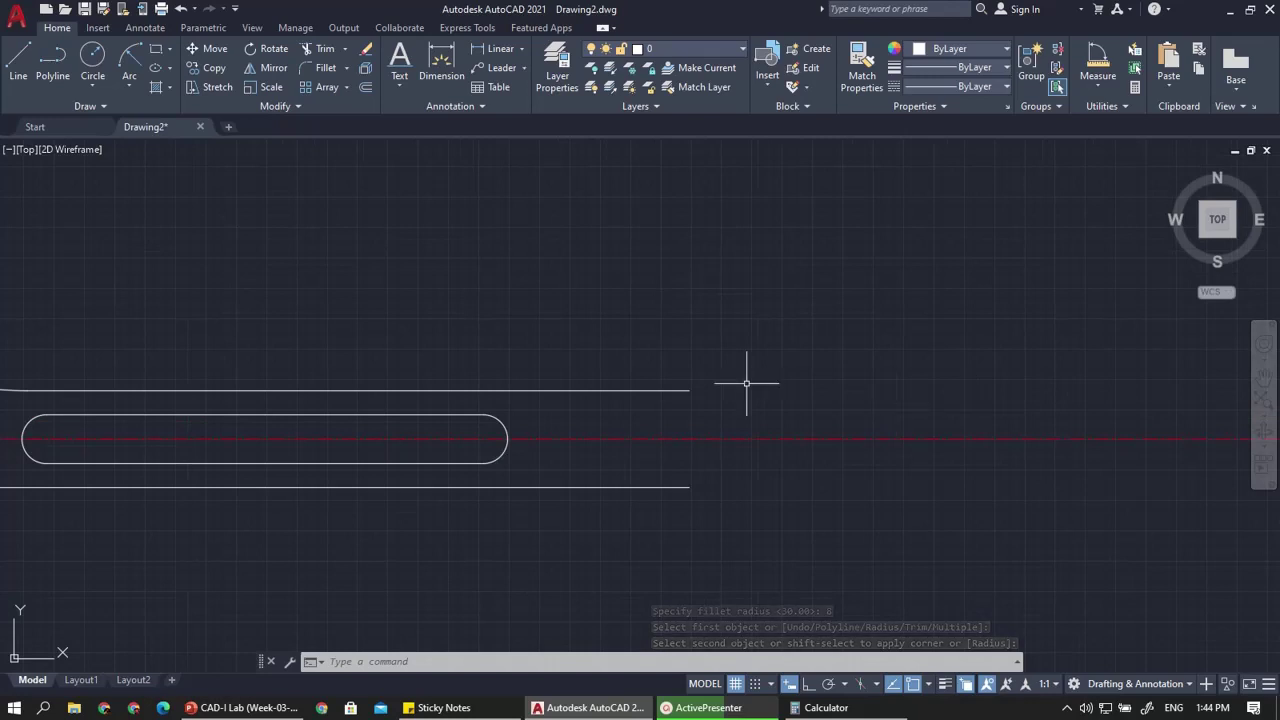
pyautogui.click(12, 50)
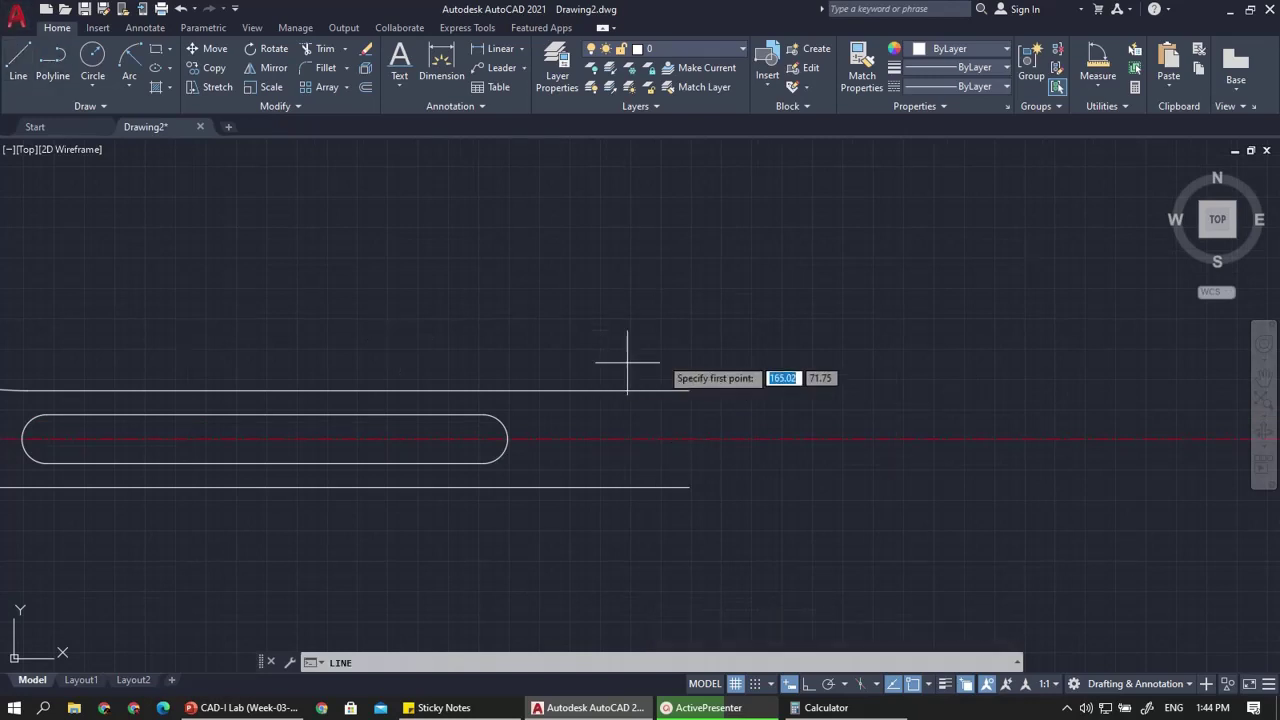
pyautogui.click(689, 391)
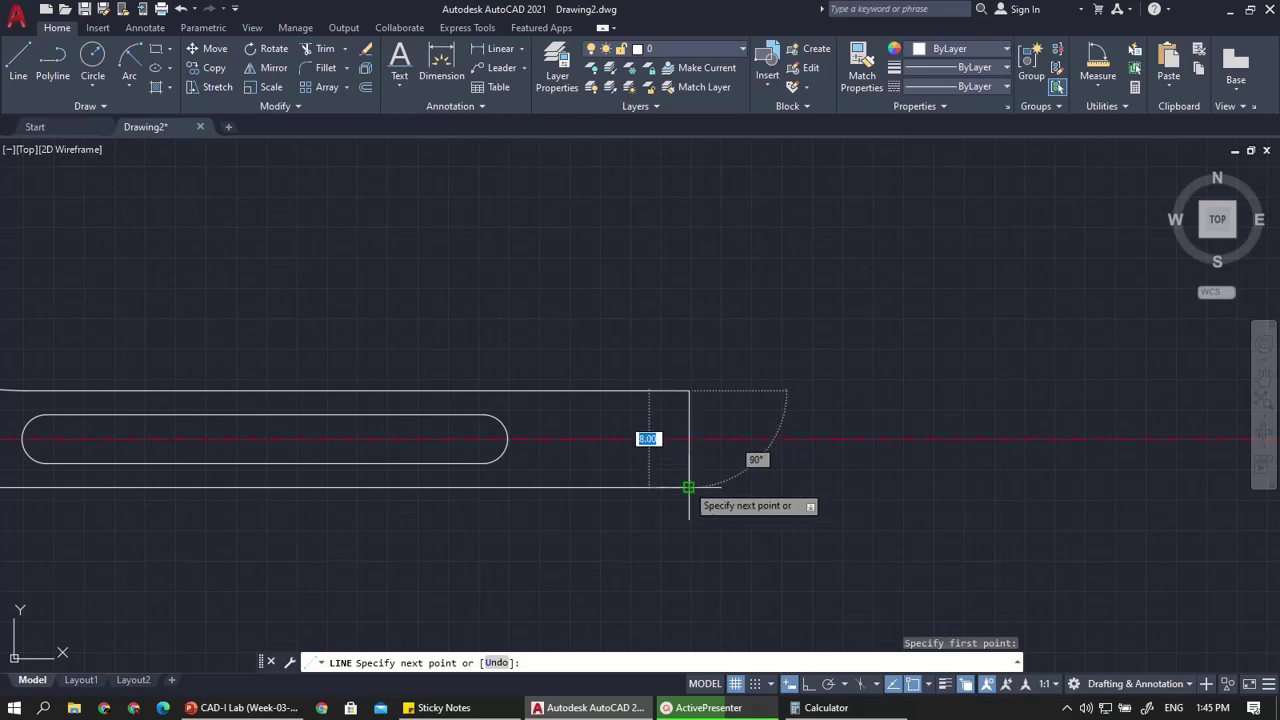
pyautogui.click(689, 488)
pyautogui.press('Escape')
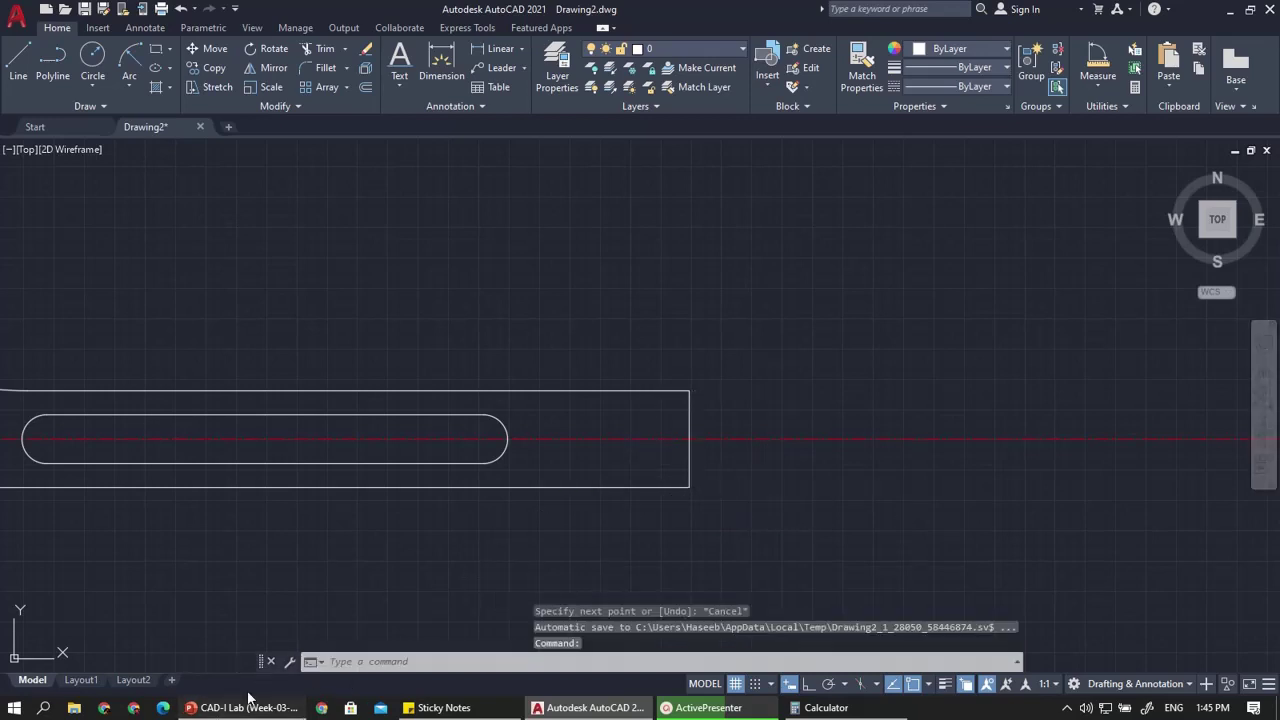
# Following the slide's right-jaw offsets, draw construction lines from the handle end line's midpoint, 2 to the right and 1.71 up, with Ortho on
pyautogui.click(245, 707)
pyautogui.moveTo(629, 633); pyautogui.dragTo(879, 642)
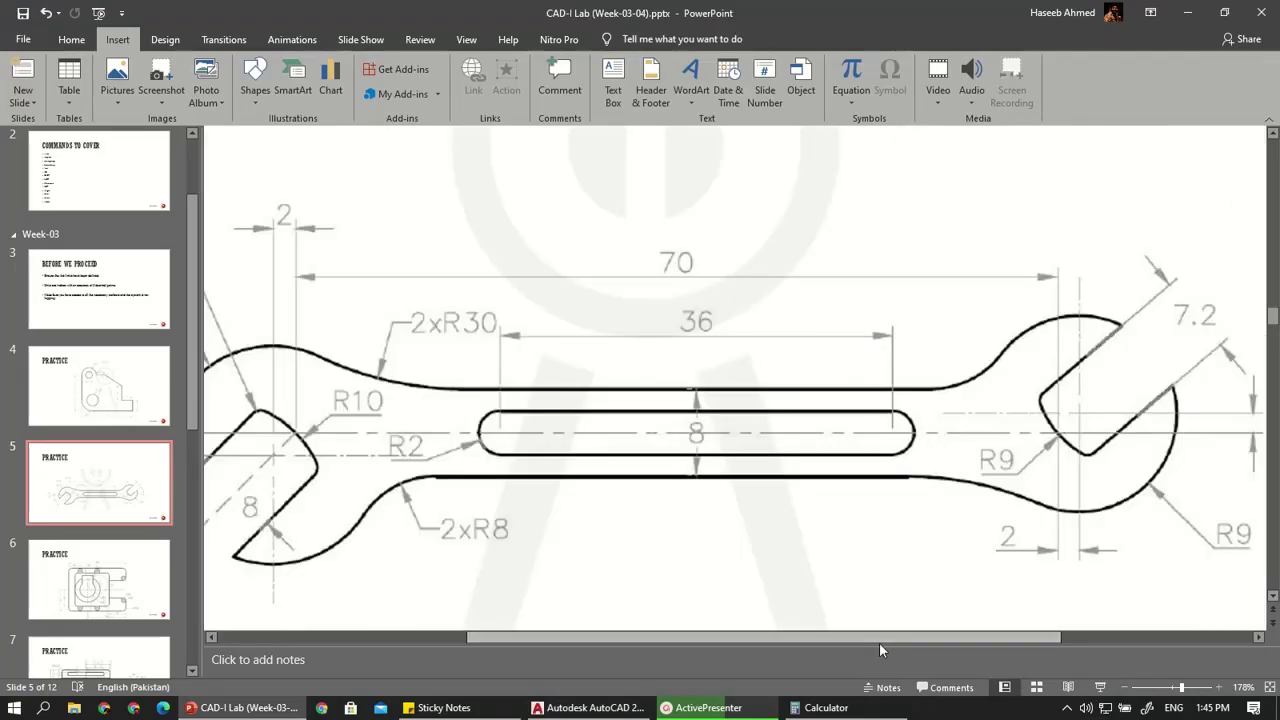
pyautogui.moveTo(1020, 636); pyautogui.dragTo(1038, 636)
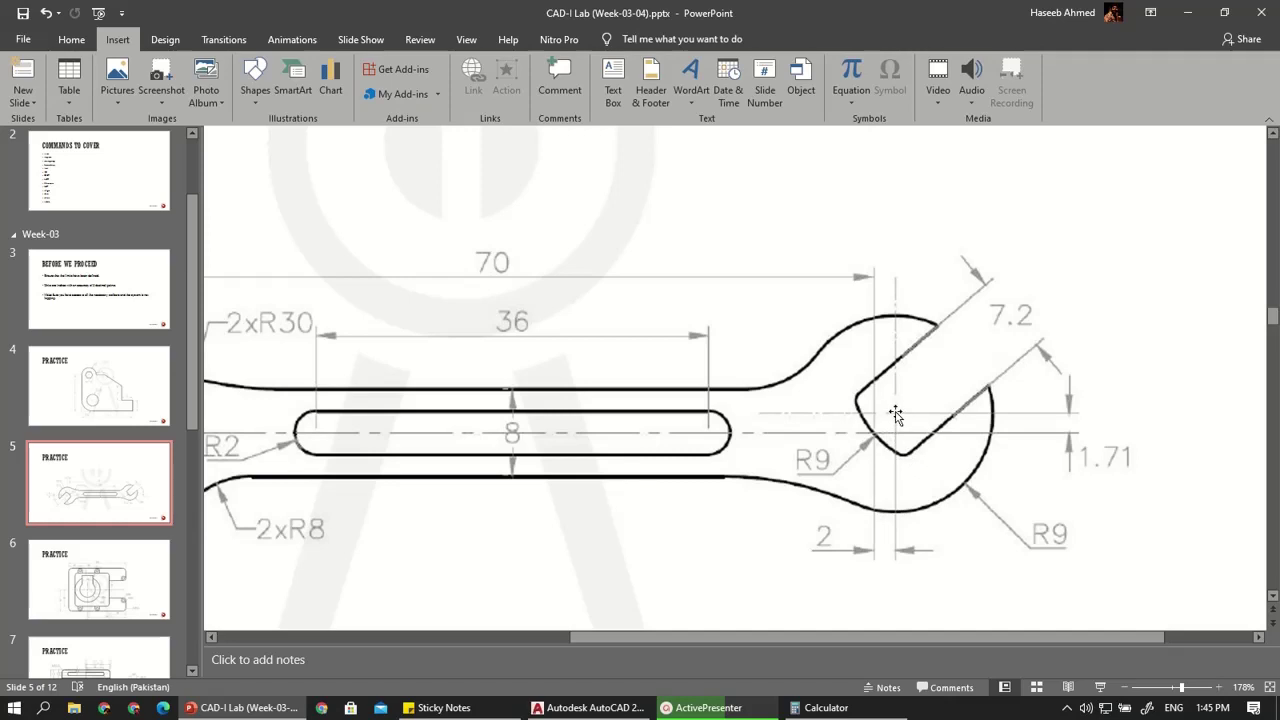
pyautogui.click(588, 707)
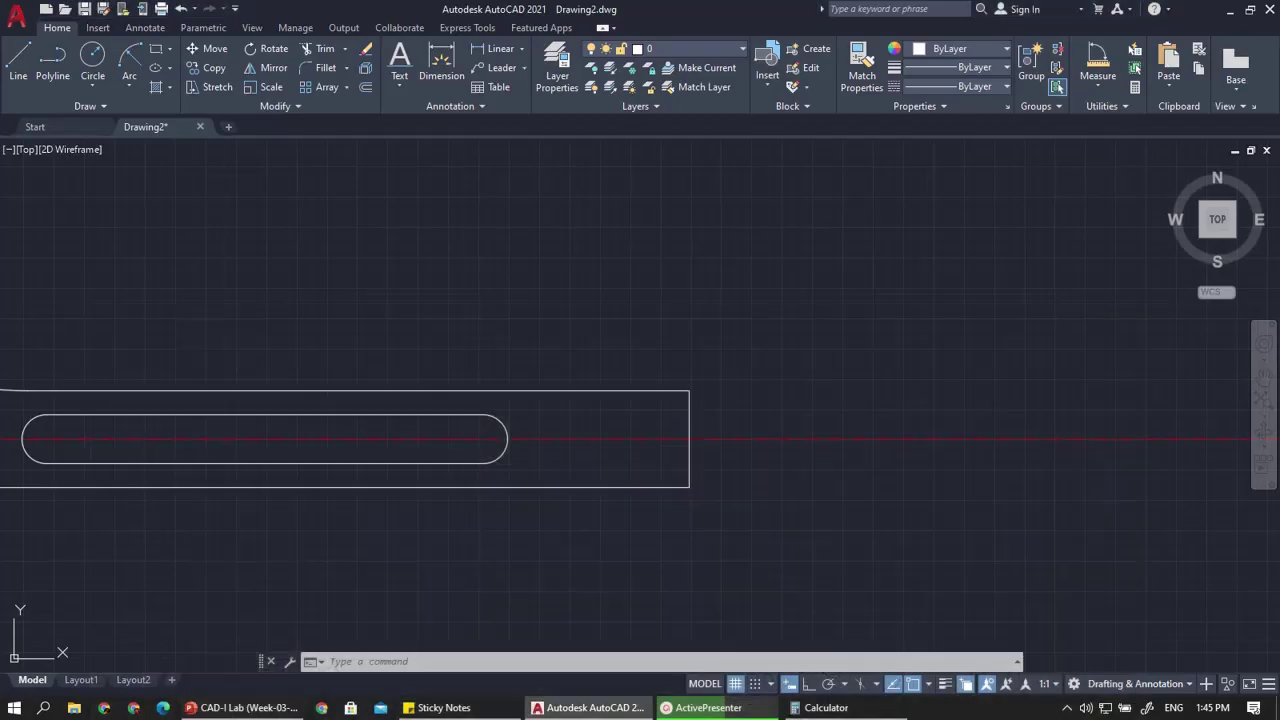
pyautogui.click(18, 62)
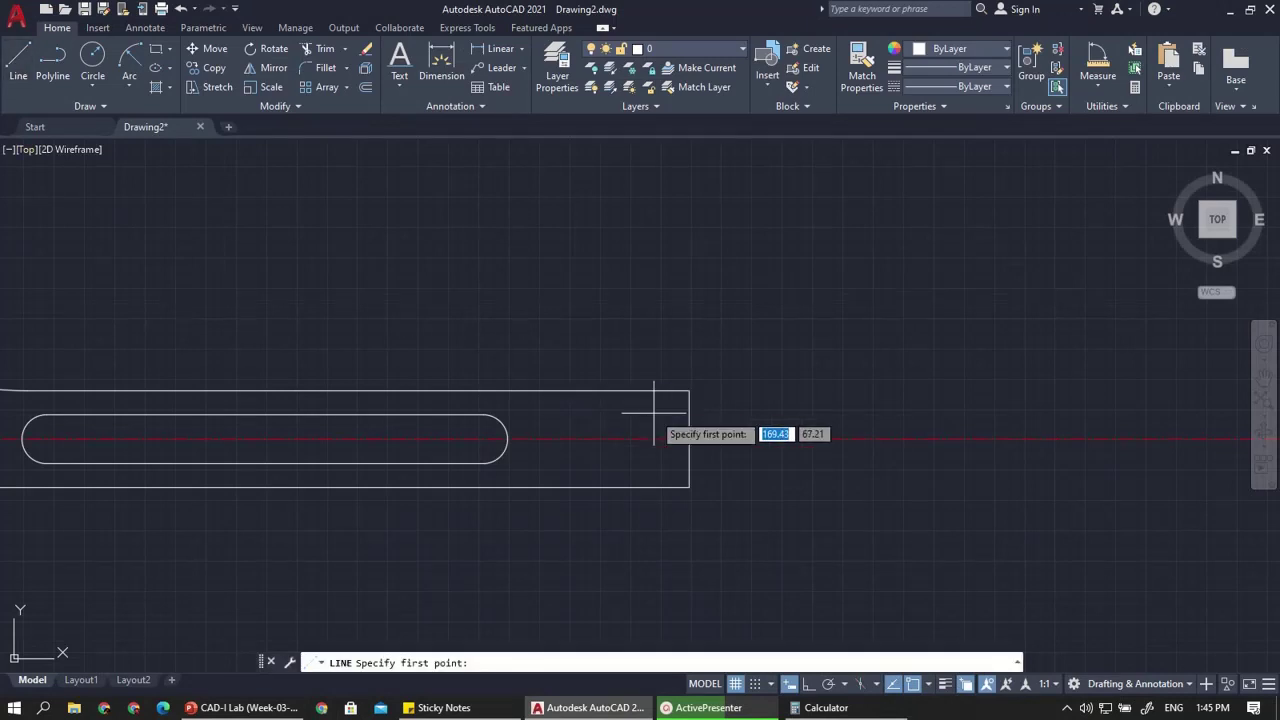
pyautogui.click(689, 437)
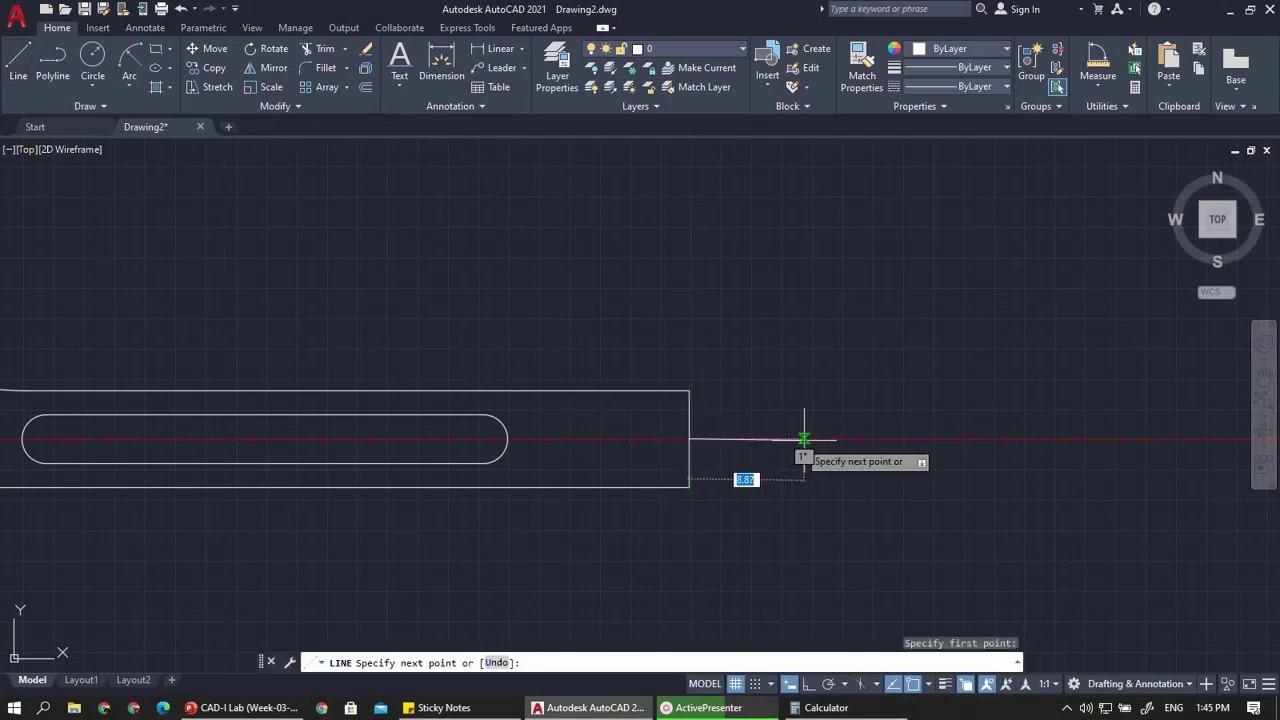
pyautogui.click(808, 686)
pyautogui.write('2')
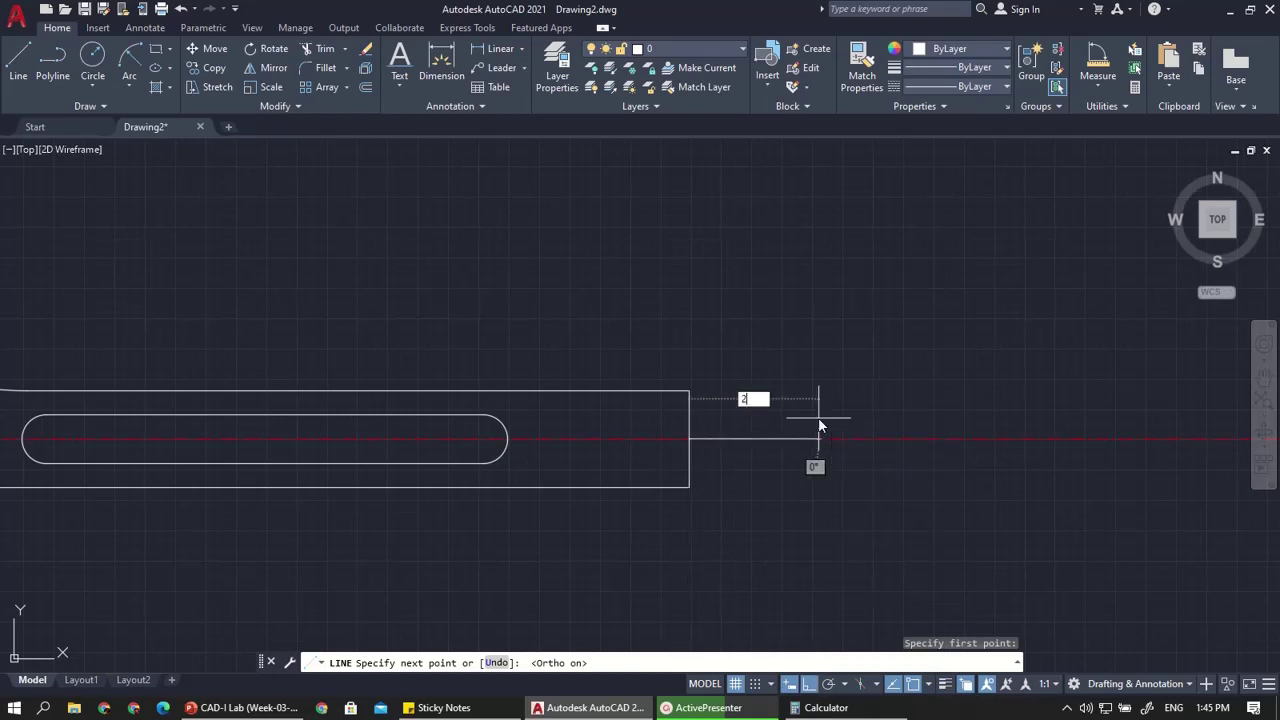
pyautogui.press('Return')
pyautogui.write('1')
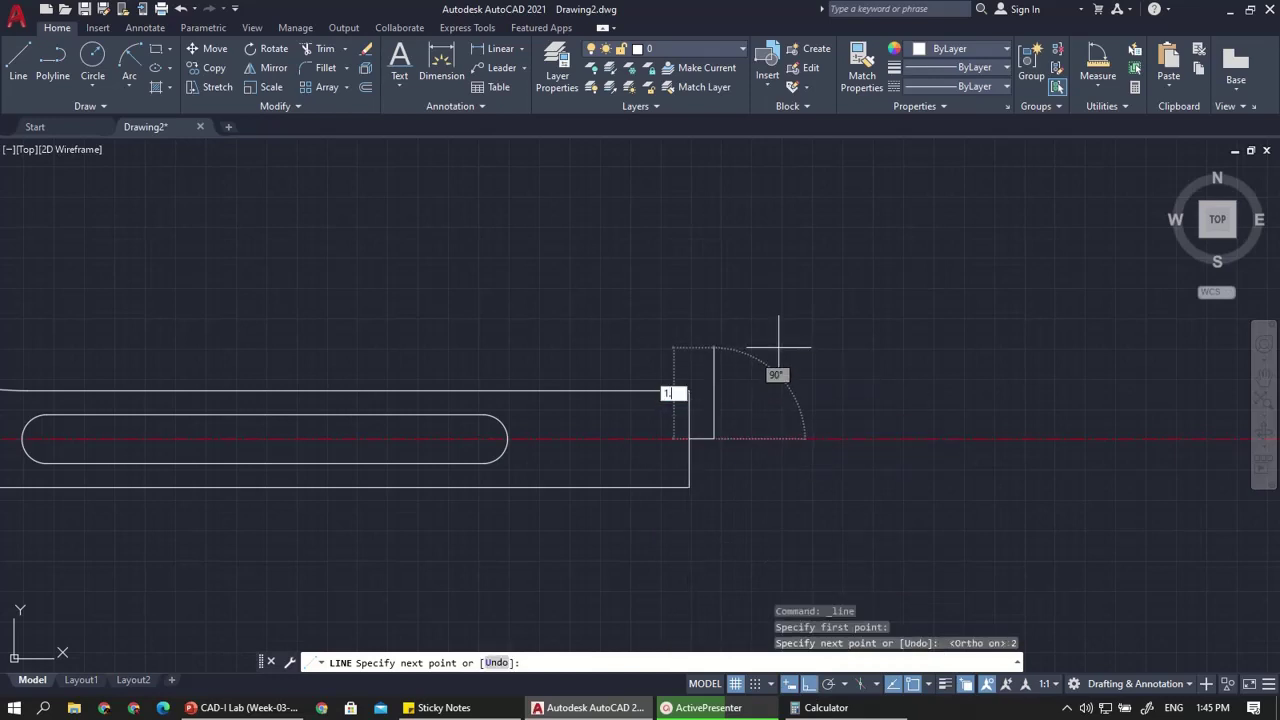
pyautogui.write('.71')
pyautogui.press('Return')
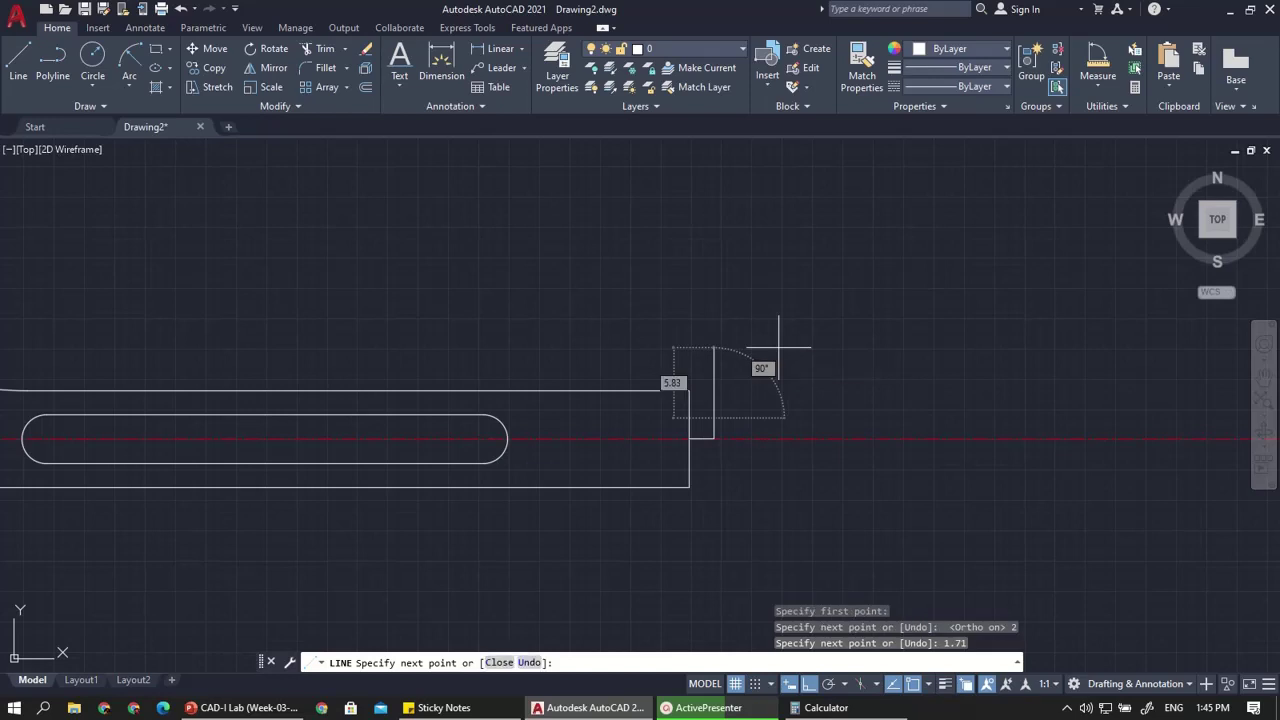
pyautogui.press('Escape')
# Draw a circle of radius 9 centred on the upper end of the short vertical construction line
pyautogui.scroll(2, 715, 410)
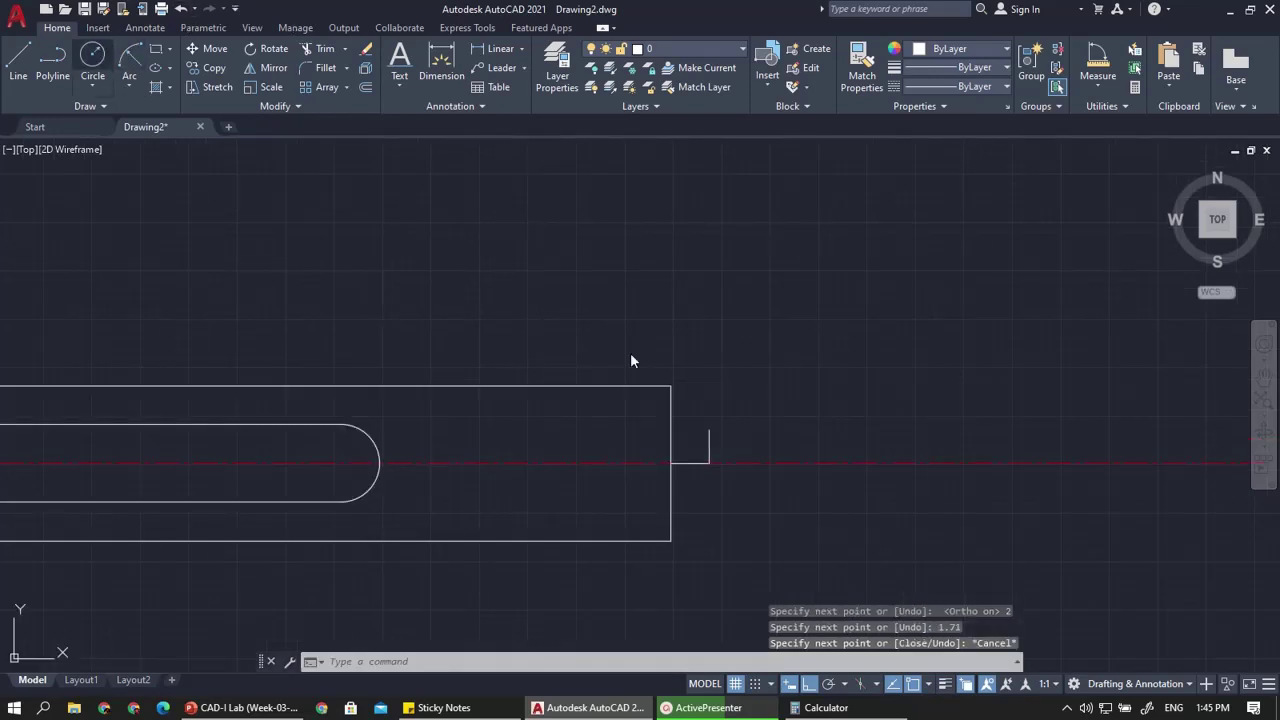
pyautogui.click(92, 60)
pyautogui.click(709, 430)
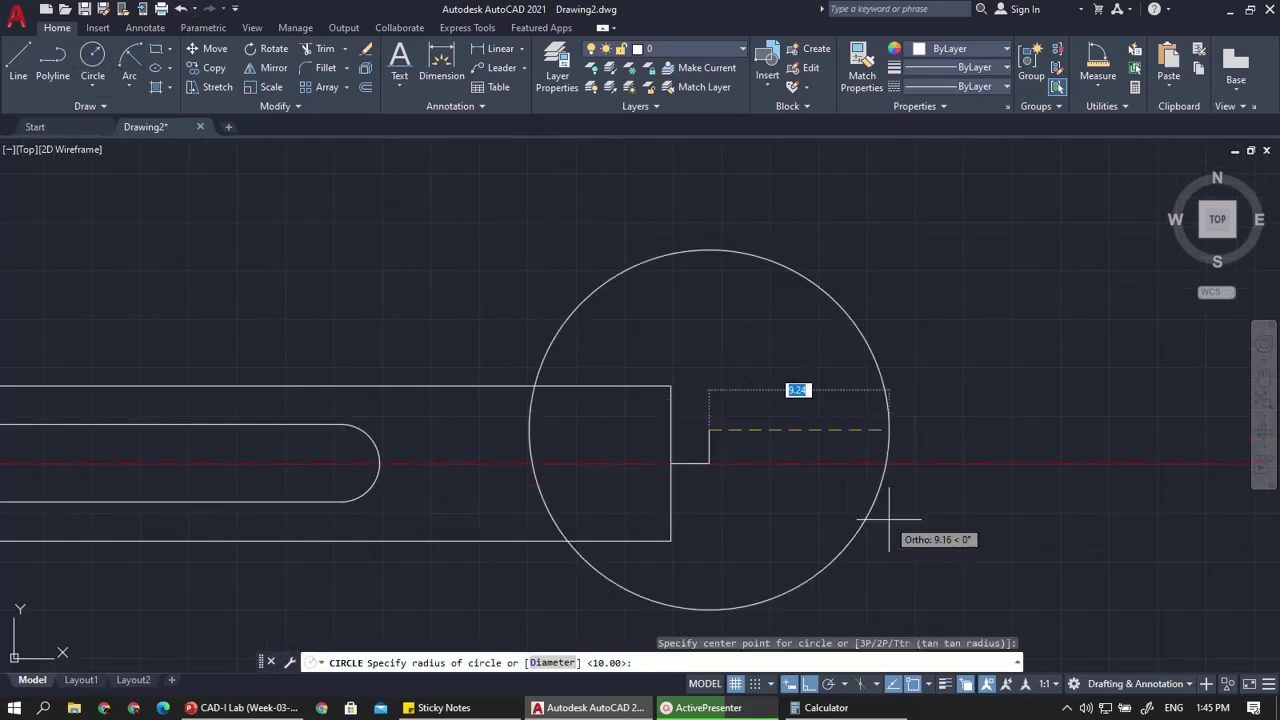
pyautogui.write('9')
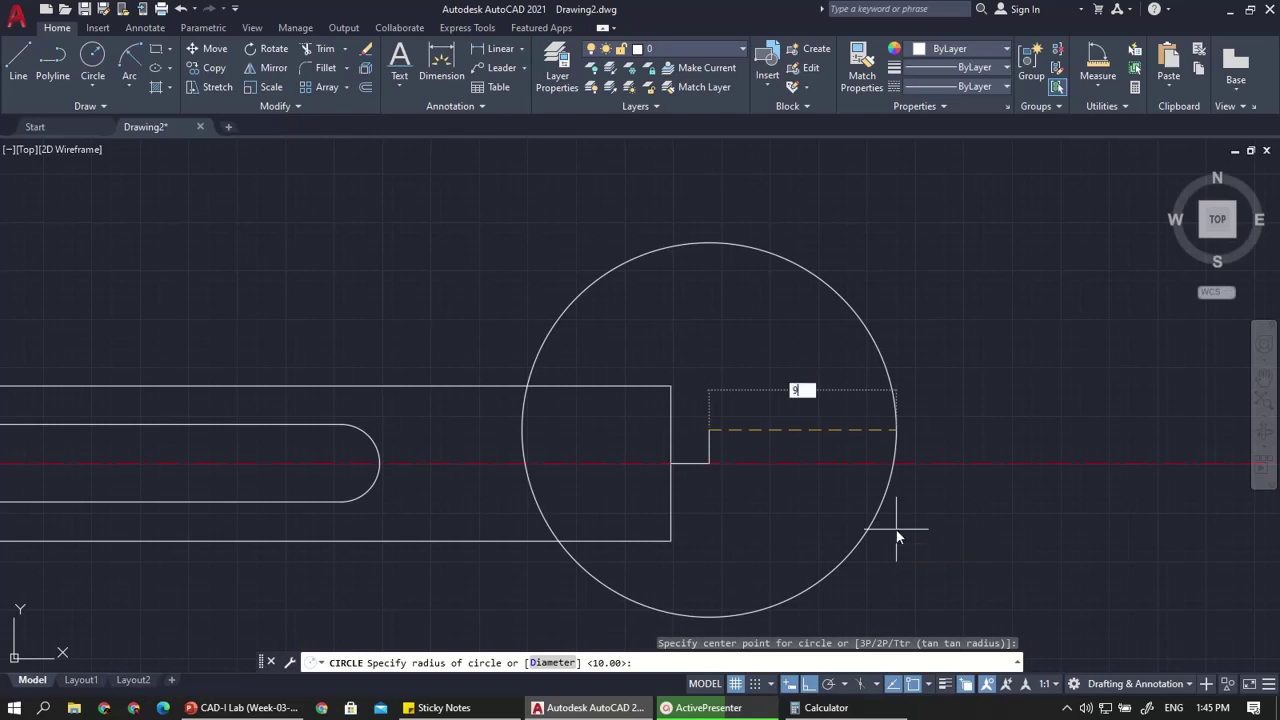
pyautogui.press('Return')
pyautogui.scroll(-2, 820, 472)
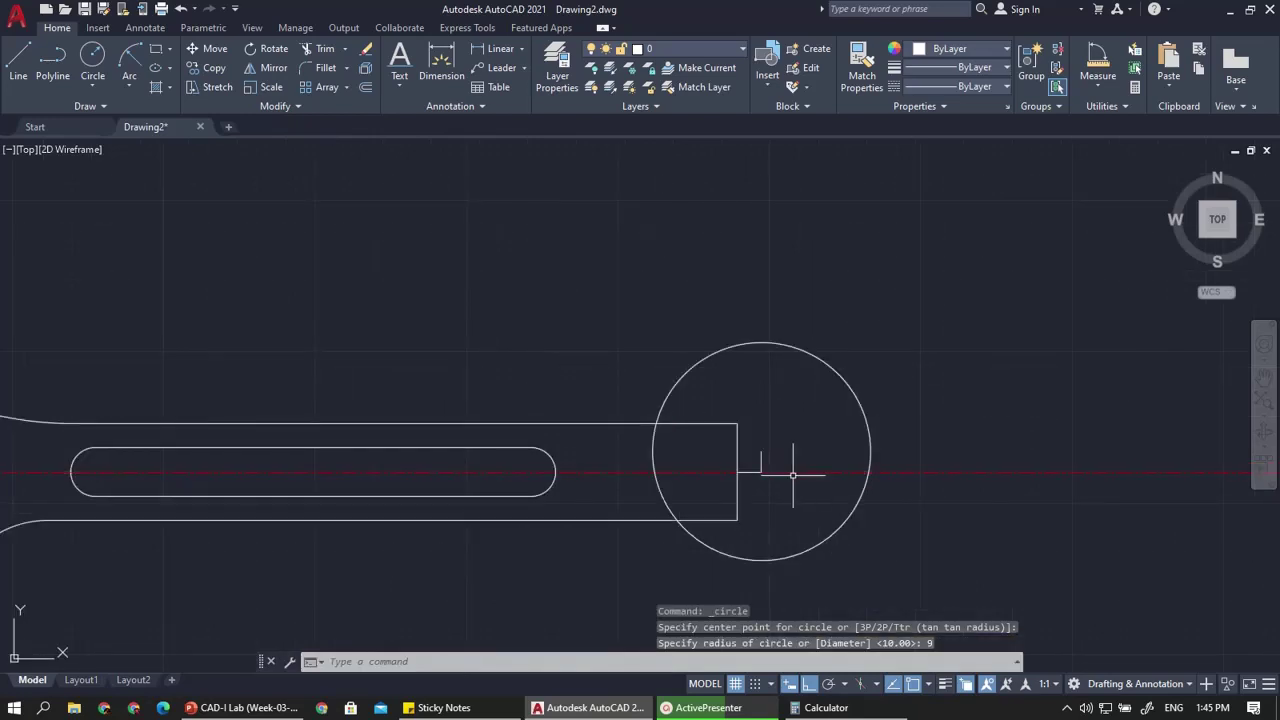
# Draw a line from the right circle's centre at 45° up to the right, extending beyond the circle
pyautogui.click(18, 62)
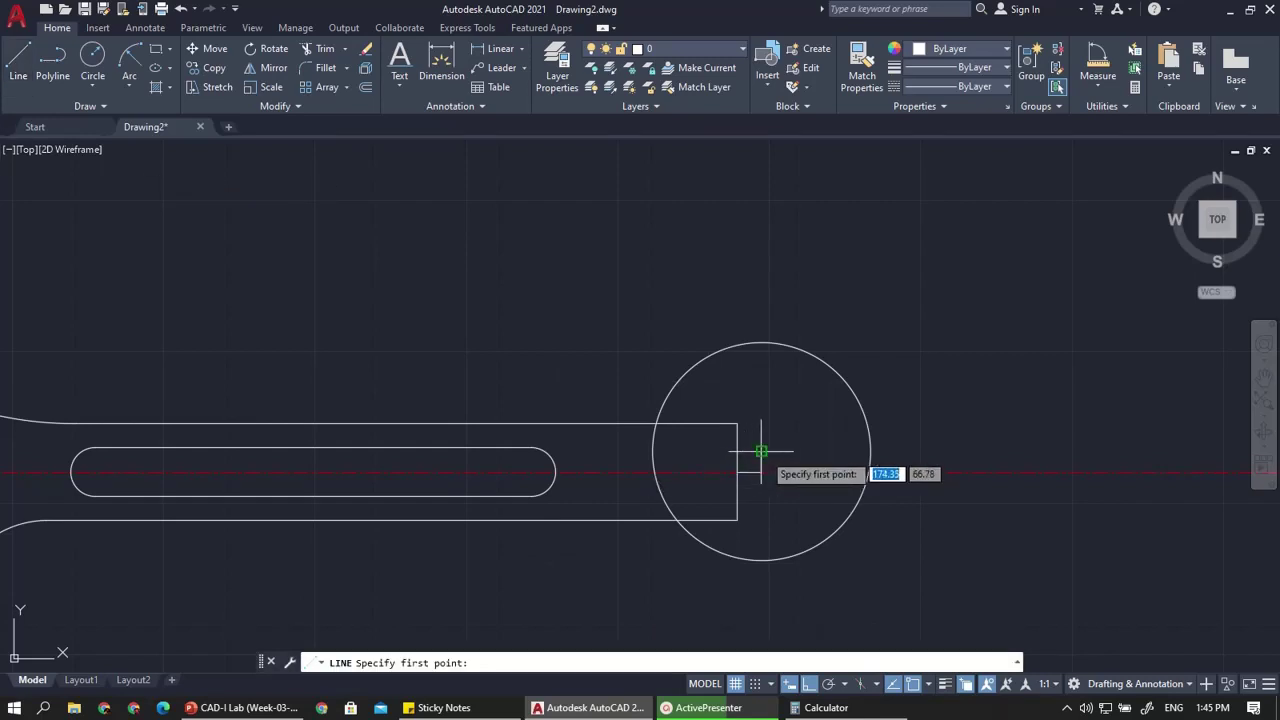
pyautogui.click(761, 452)
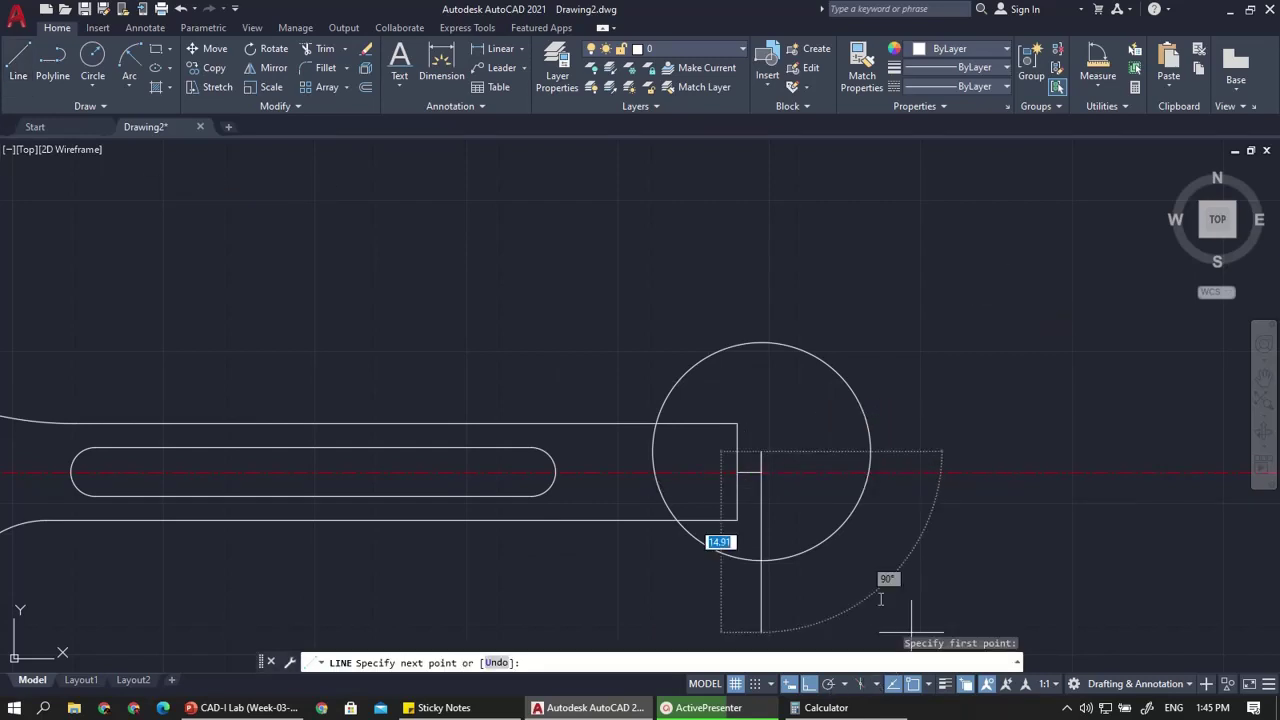
pyautogui.press('Tab')
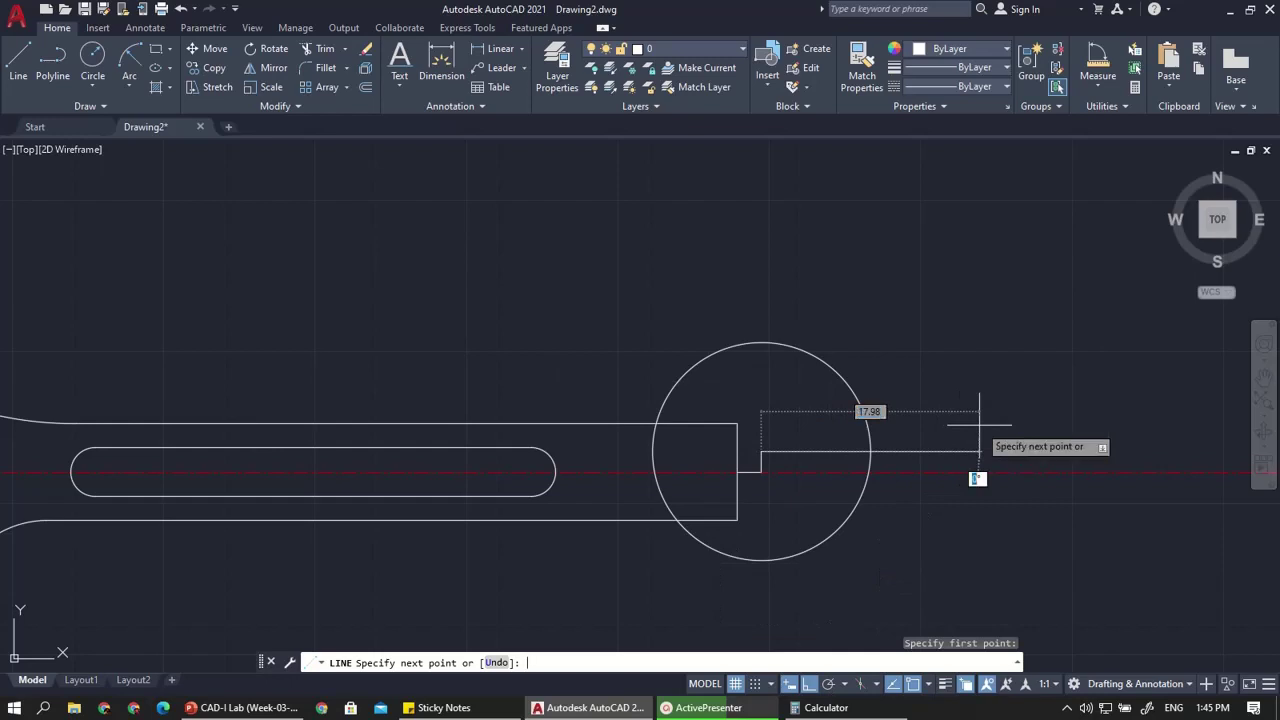
pyautogui.press('Tab')
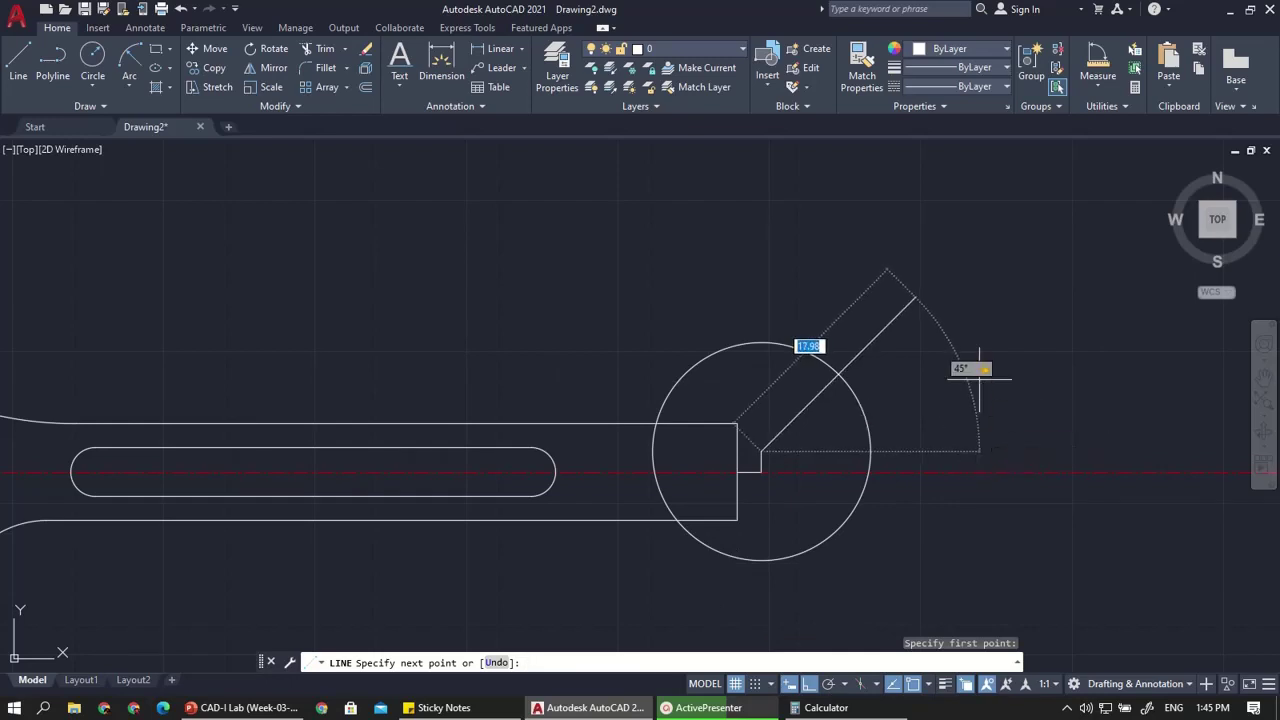
pyautogui.press('Escape')
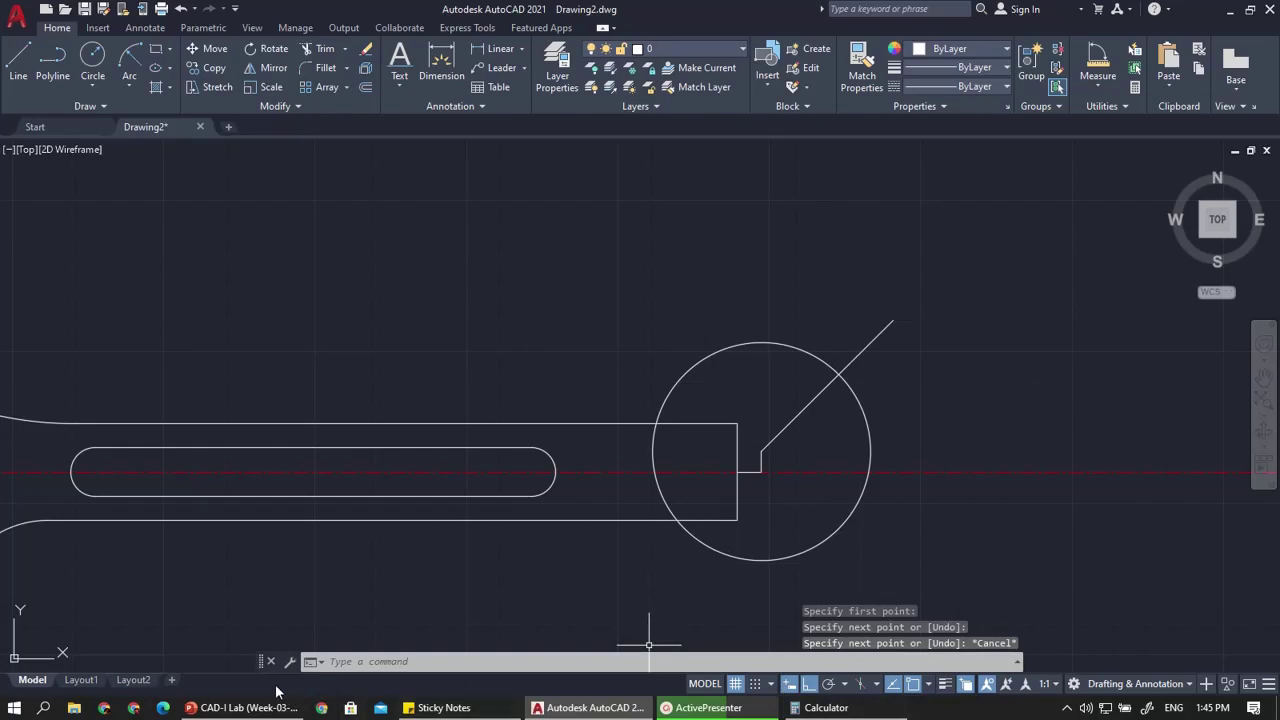
# Check the right jaw's opening on the practice slide and divide 7.2 by 2 in Calculator
pyautogui.click(245, 707)
pyautogui.click(245, 707)
pyautogui.click(826, 707)
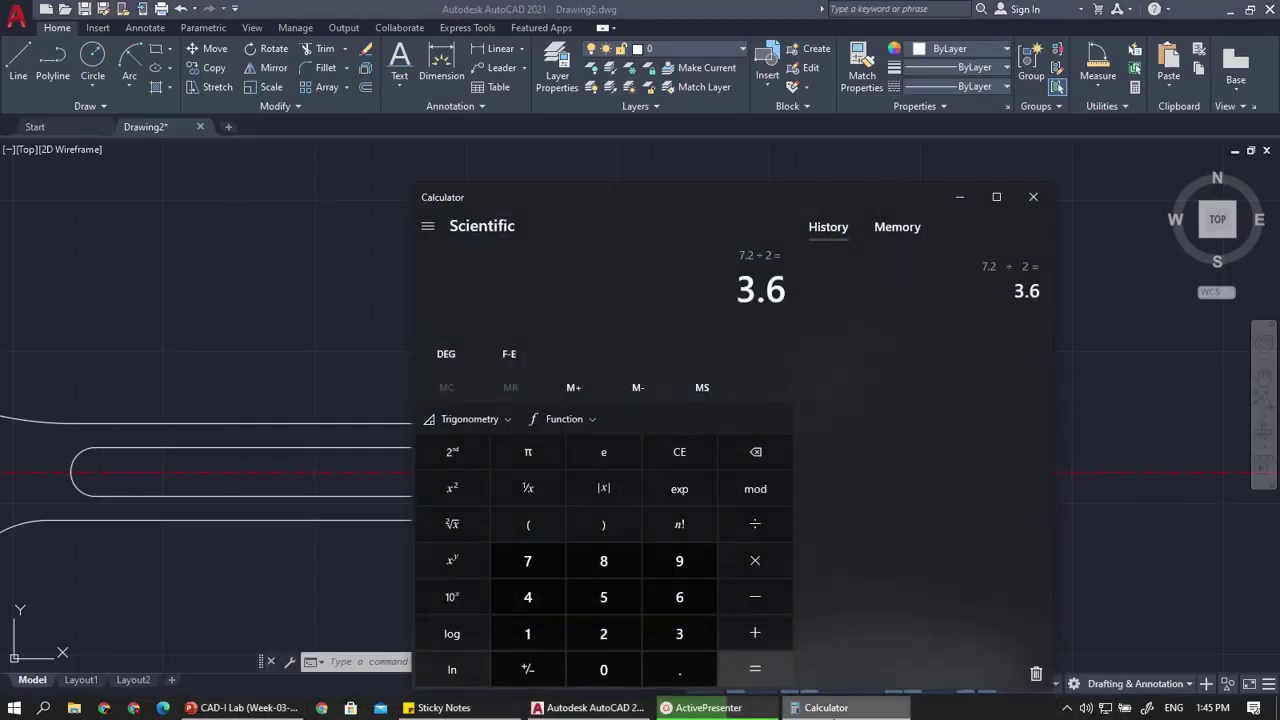
# Back in AutoCAD, offset the right jaw's 45° line by 3.6 to both sides
pyautogui.click(834, 714)
pyautogui.press('F8')
pyautogui.scroll(2, 760, 483)
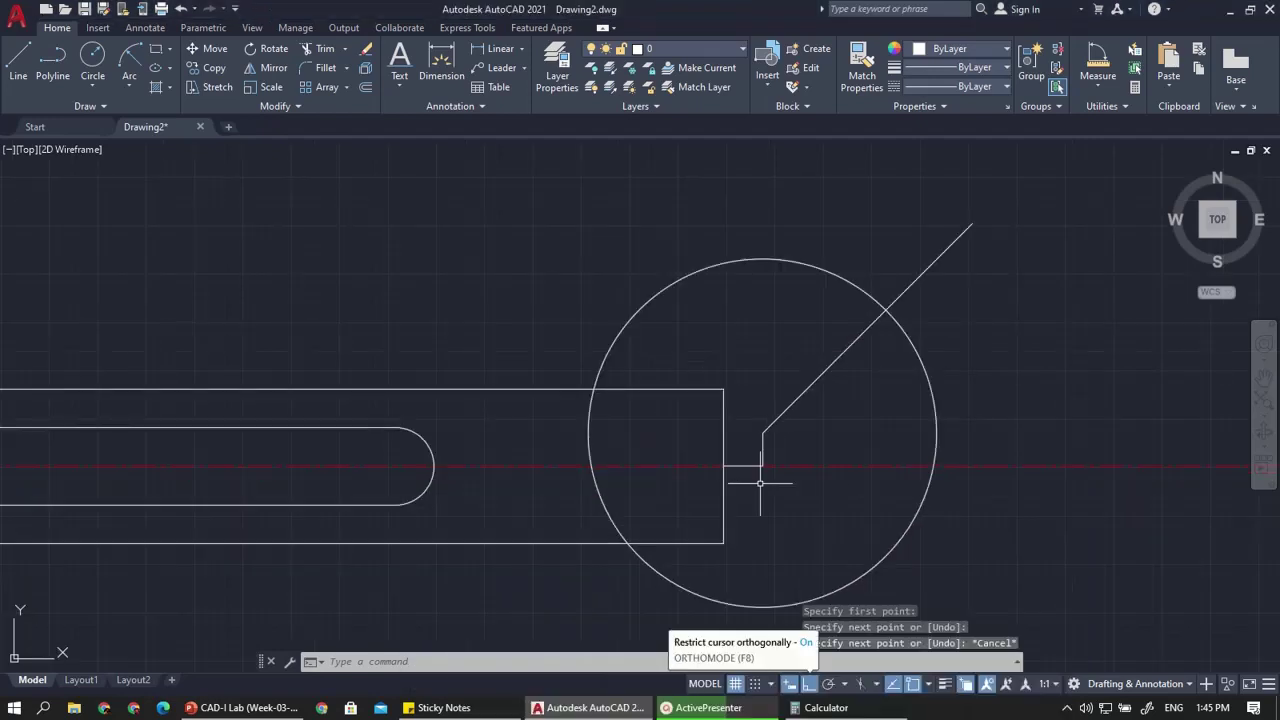
pyautogui.write('O')
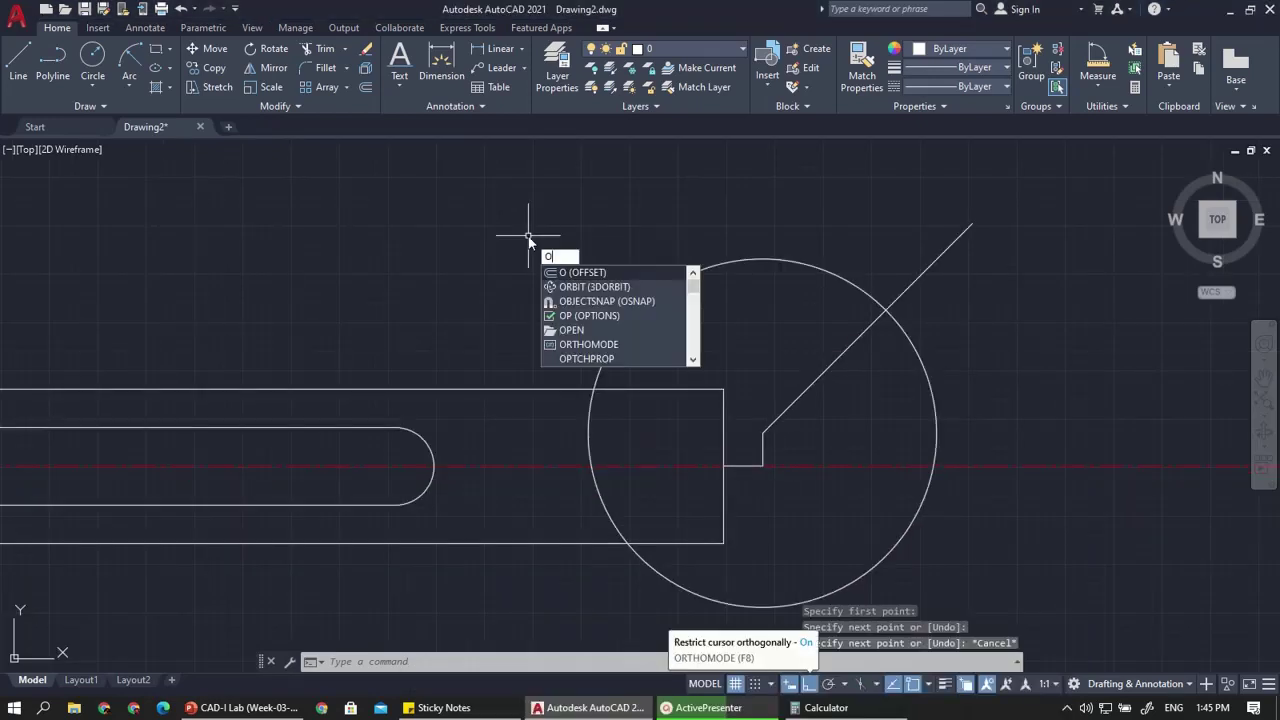
pyautogui.write('FF')
pyautogui.press('Return')
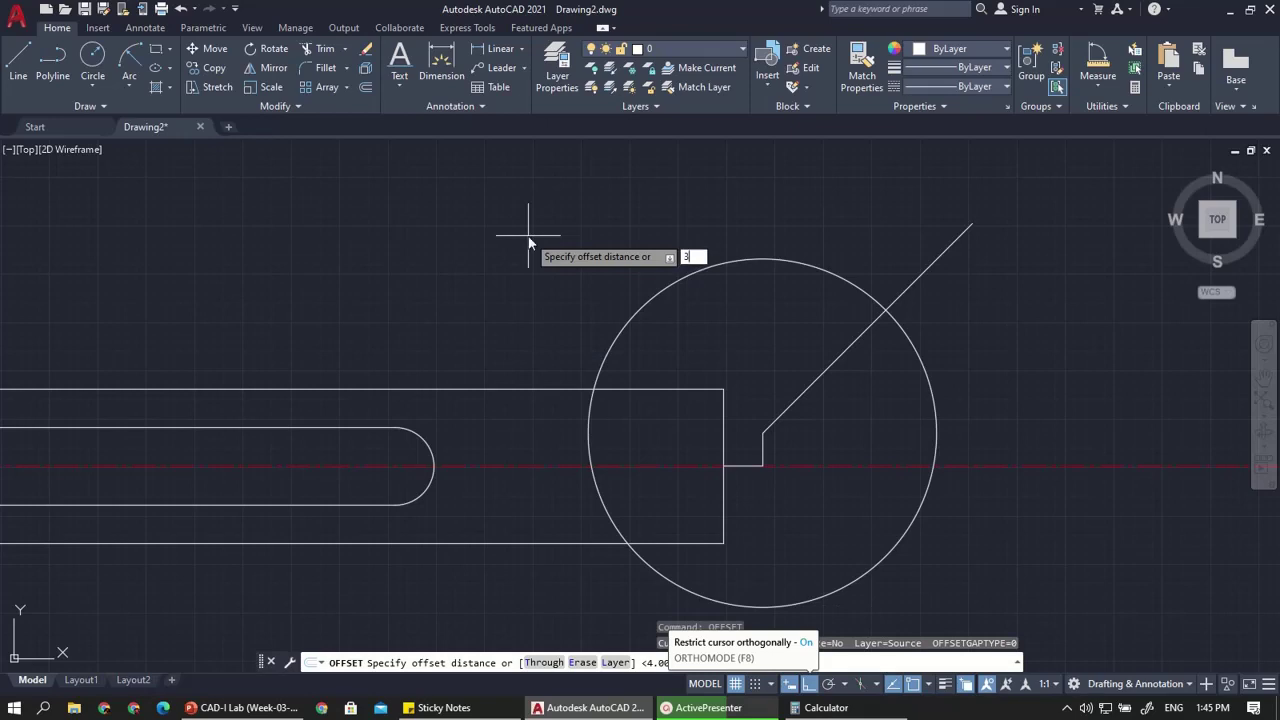
pyautogui.write('3.6')
pyautogui.press('Return')
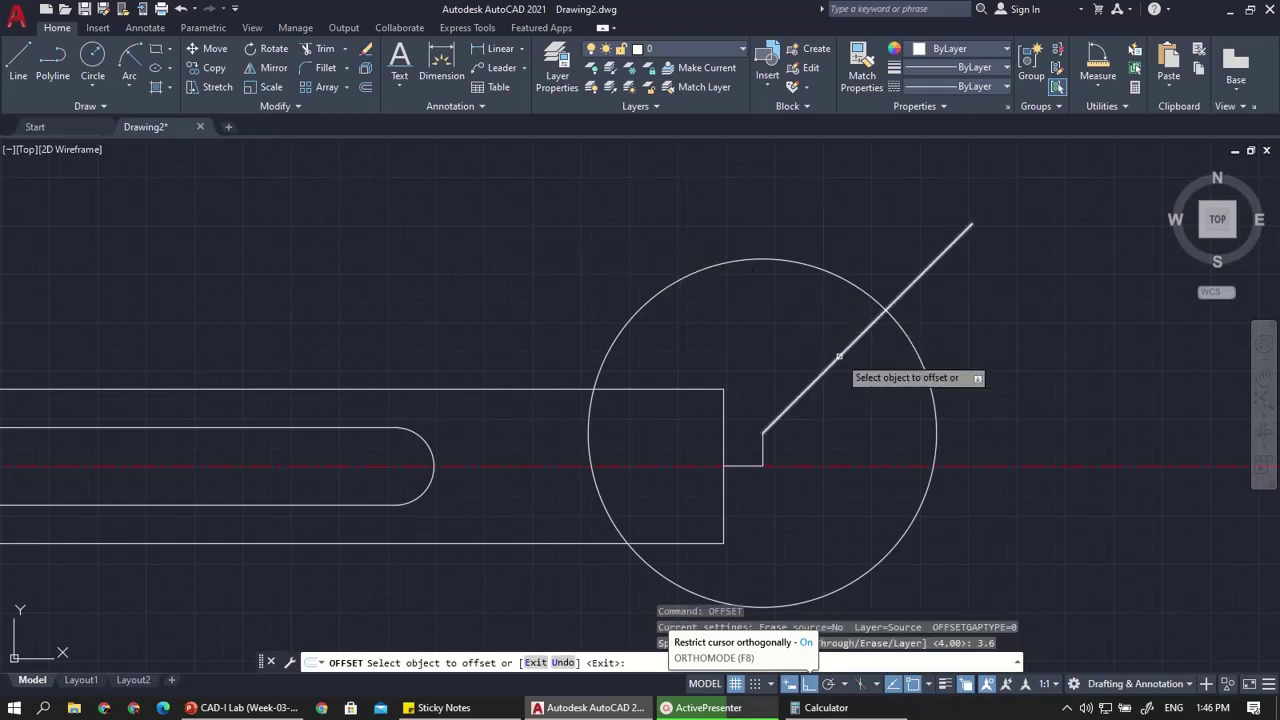
pyautogui.click(838, 357)
pyautogui.click(750, 315)
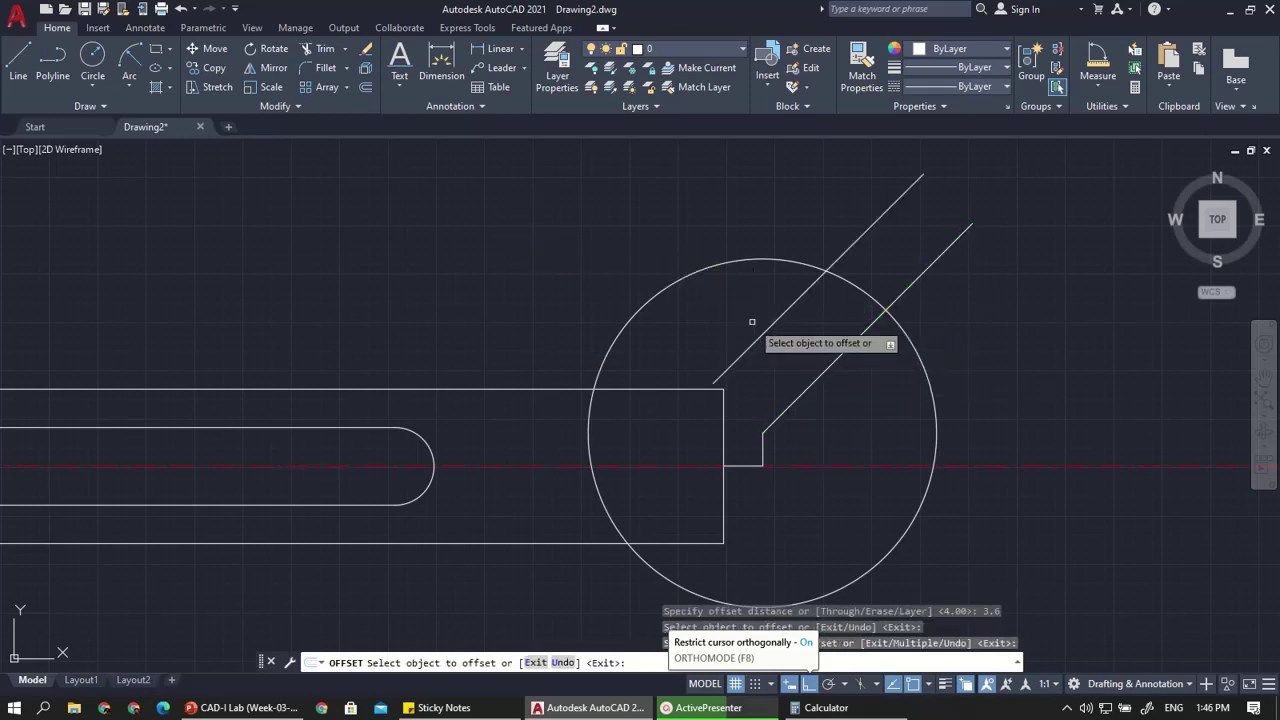
pyautogui.click(820, 374)
pyautogui.click(852, 420)
pyautogui.press('Escape')
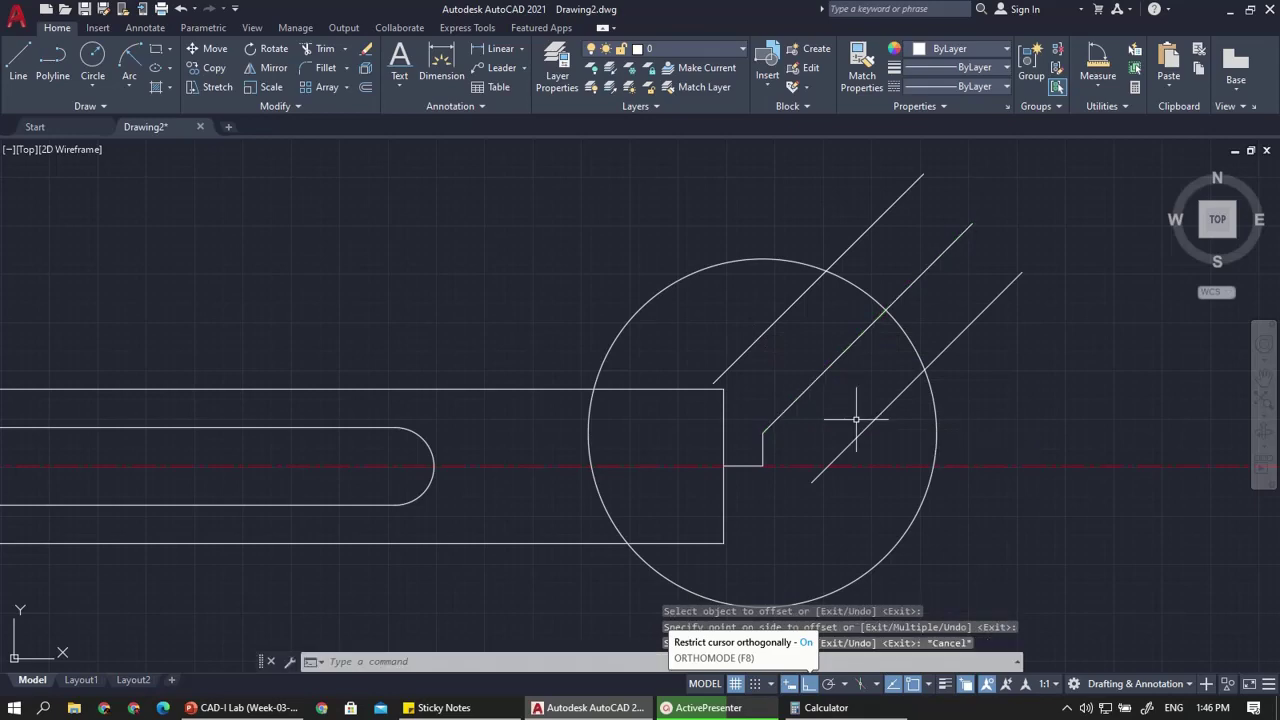
# Check the right jaw's inner arc on the practice slide and return to the drawing
pyautogui.click(285, 707)
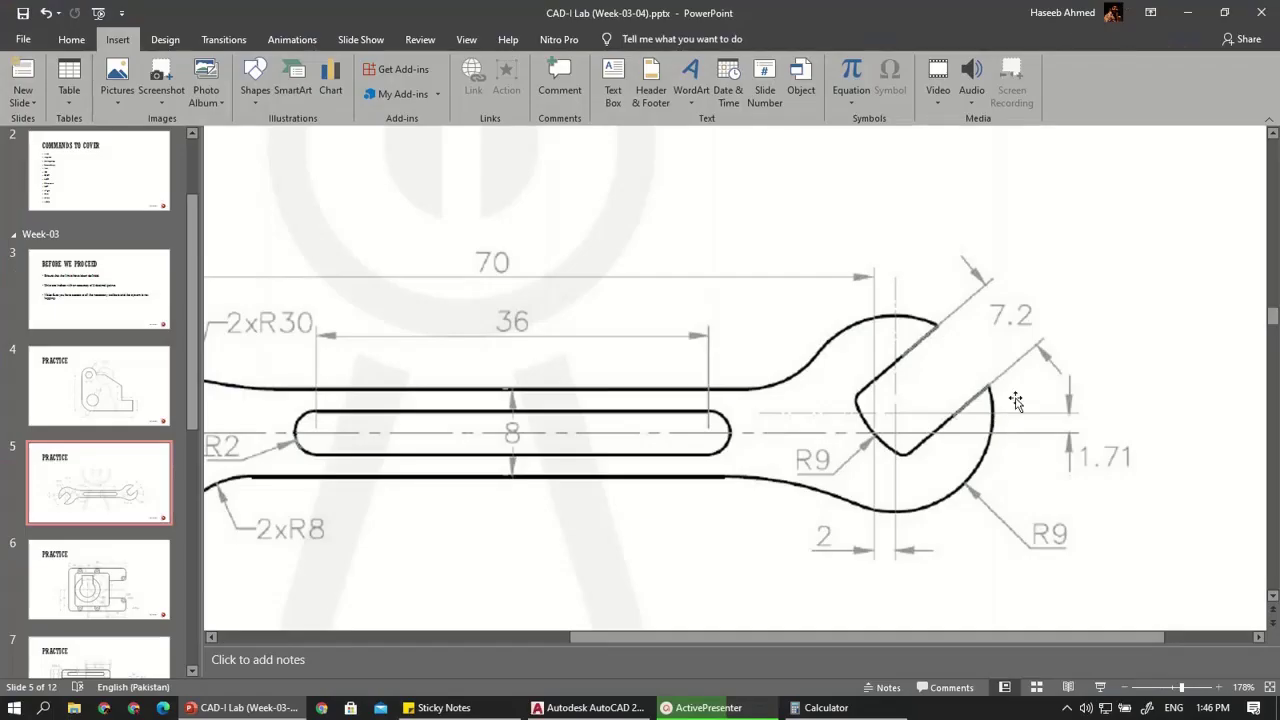
pyautogui.click(240, 707)
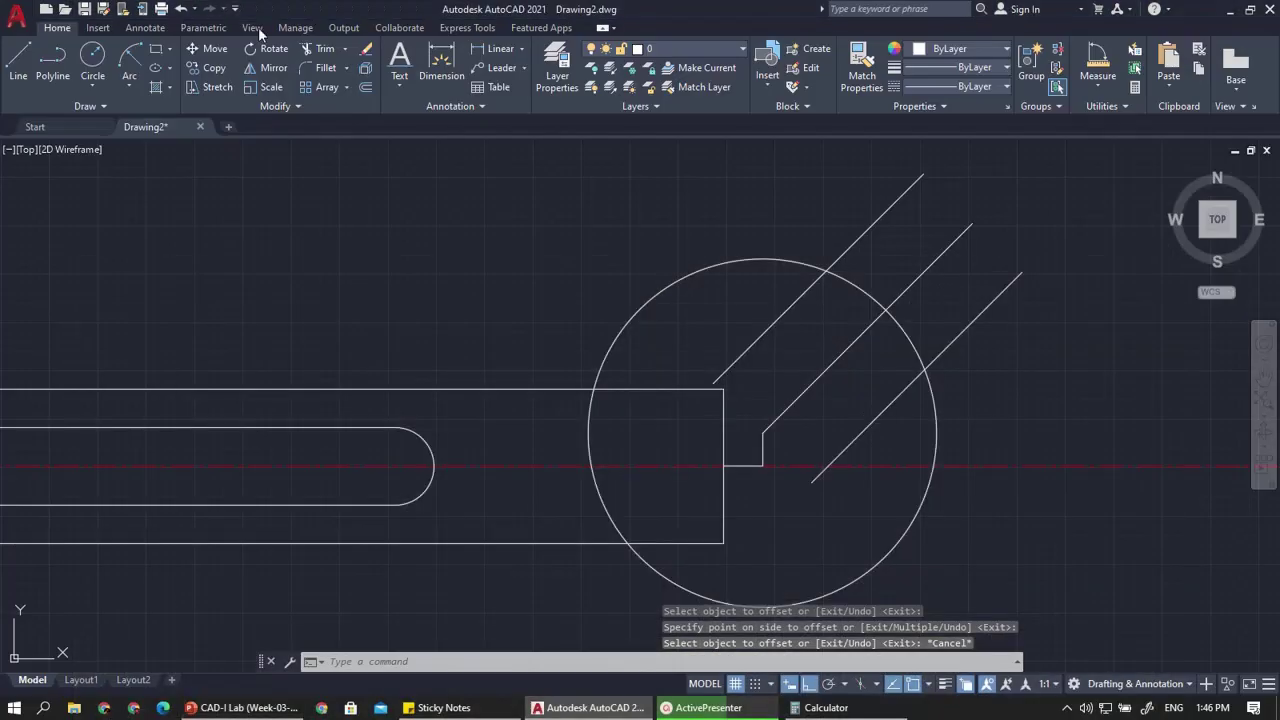
pyautogui.click(130, 72)
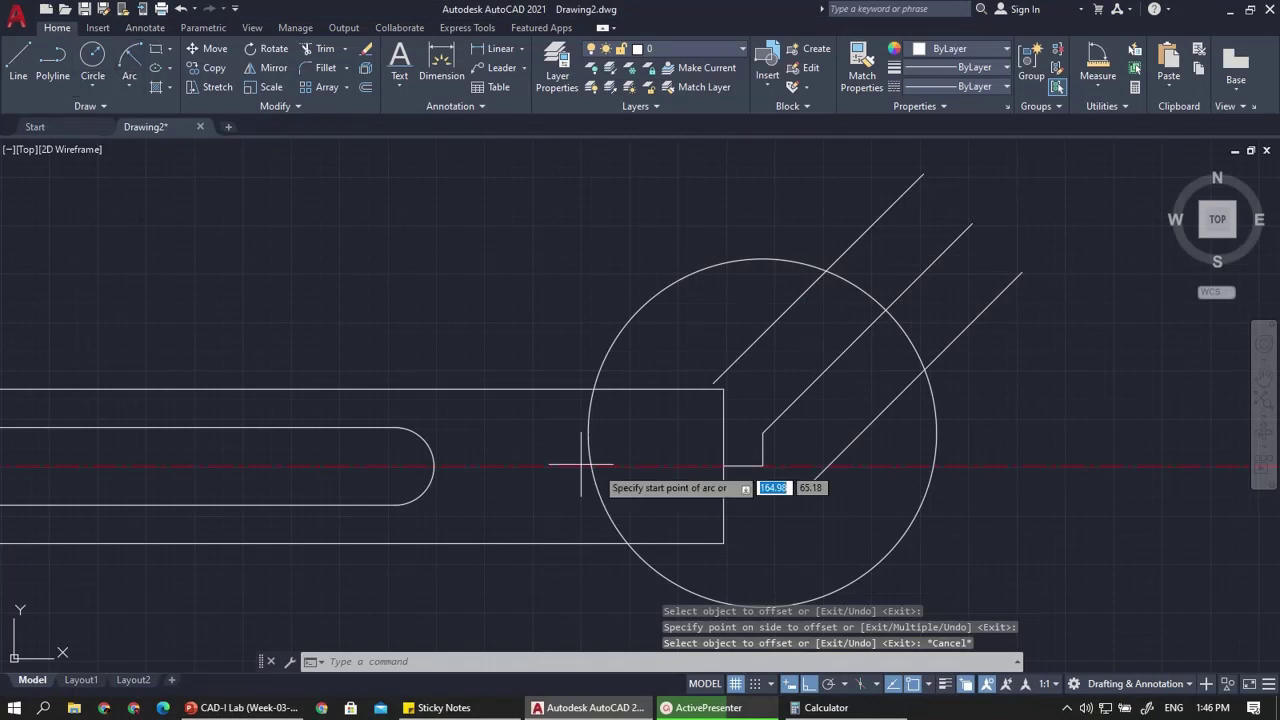
pyautogui.click(814, 478)
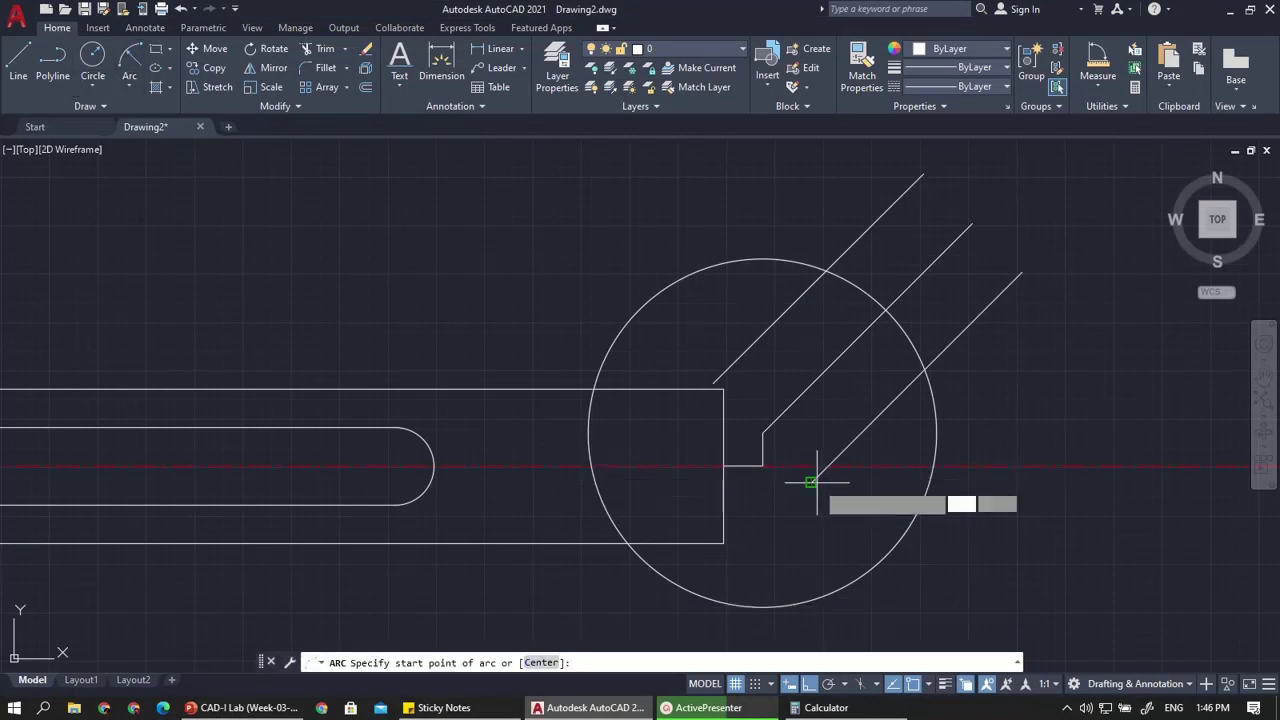
pyautogui.click(712, 384)
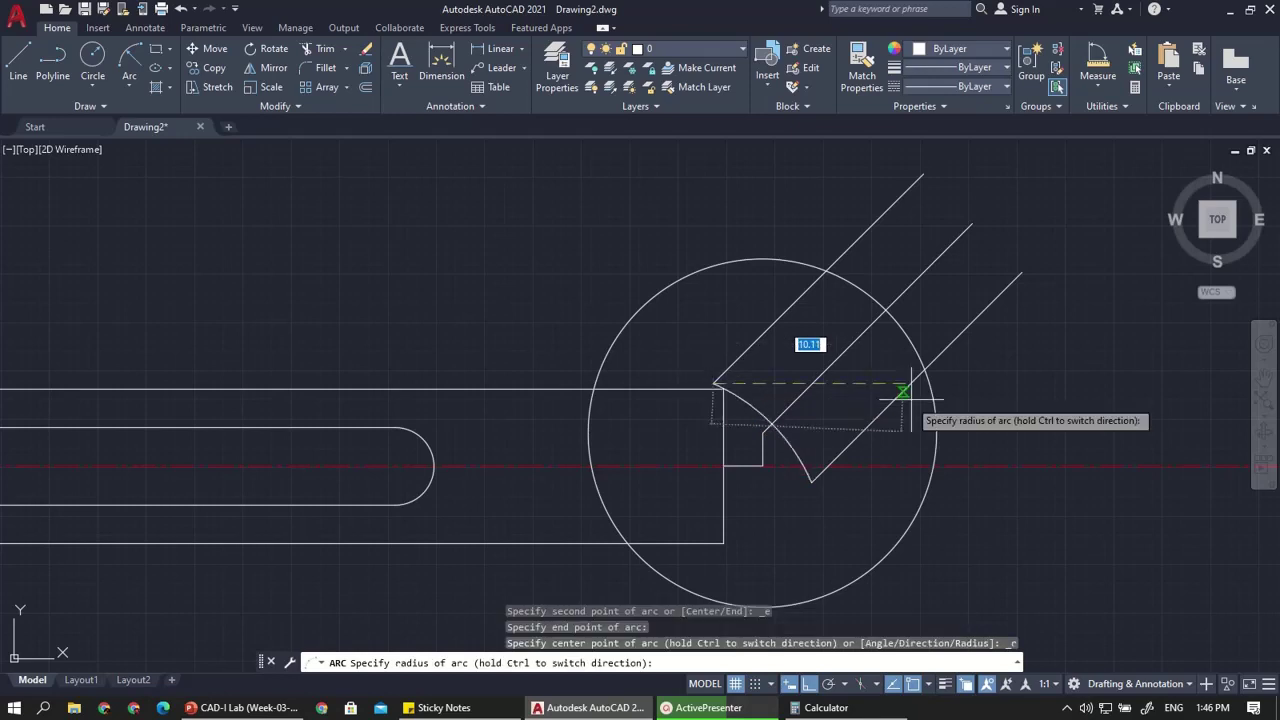
pyautogui.press('Escape')
# Draw a start-end-radius arc of radius 9 from the upper offset line's inner end to the lower offset line's inner end
pyautogui.click(128, 50)
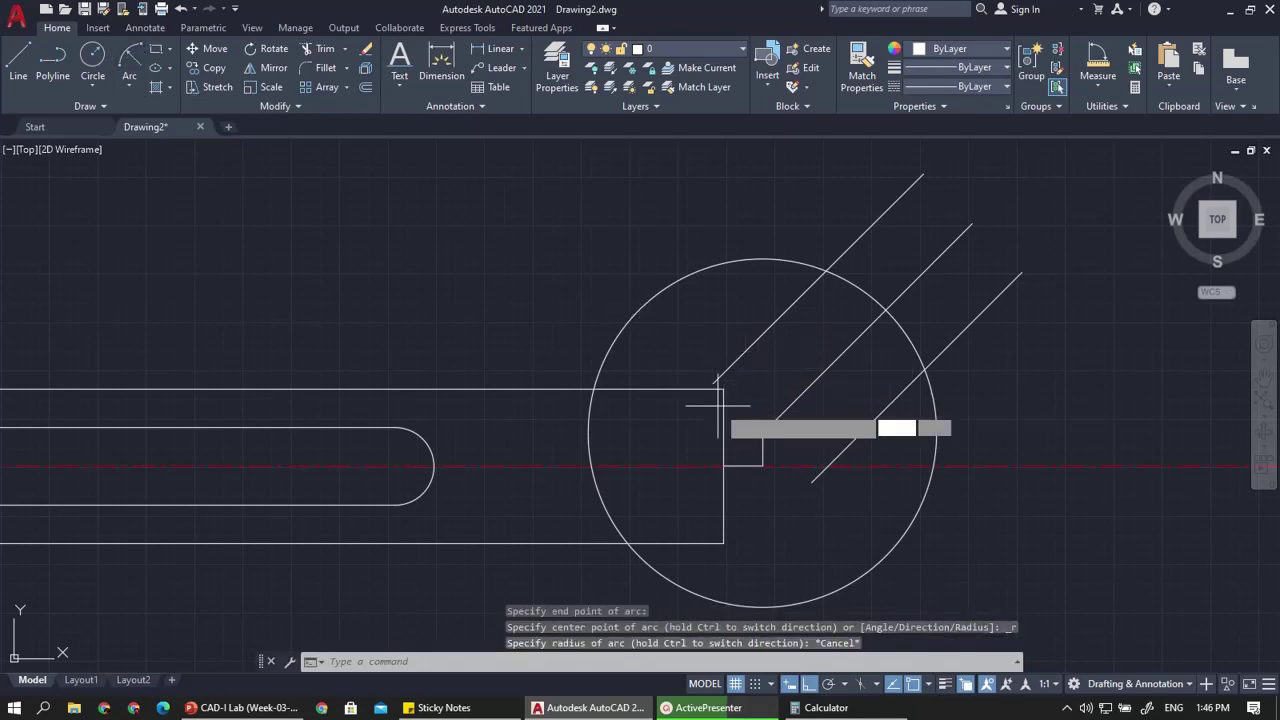
pyautogui.click(712, 384)
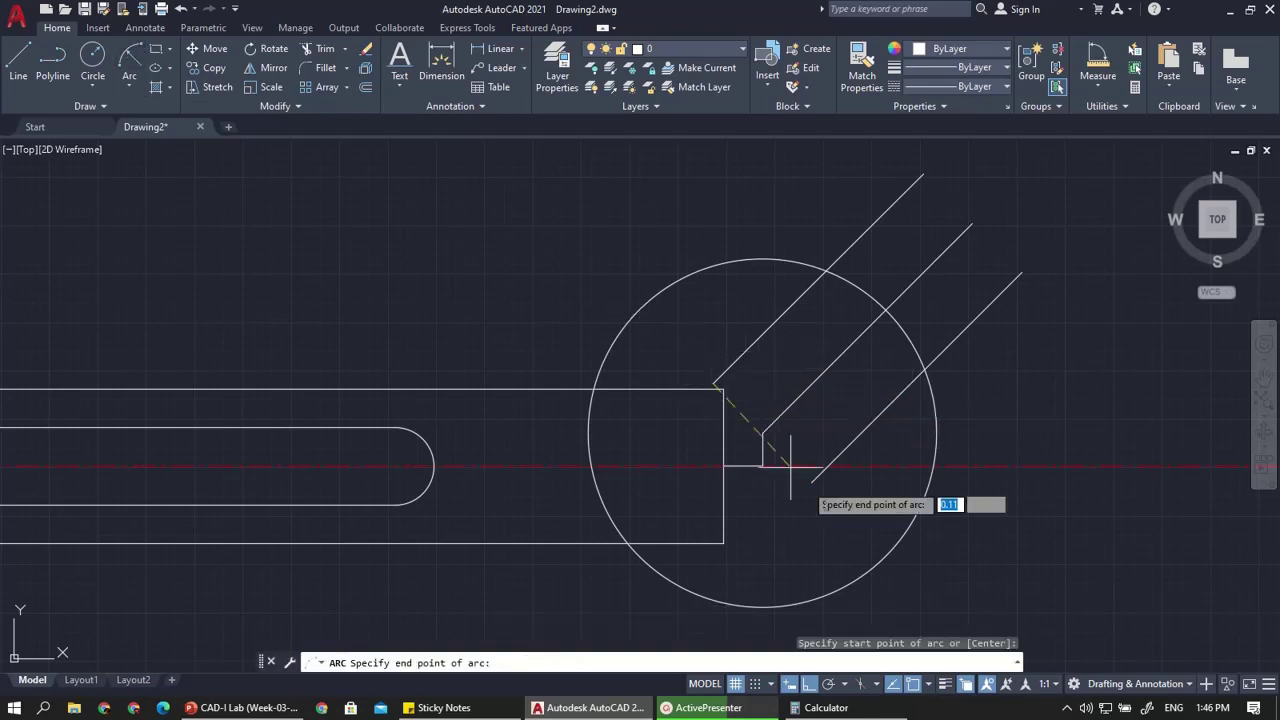
pyautogui.click(811, 483)
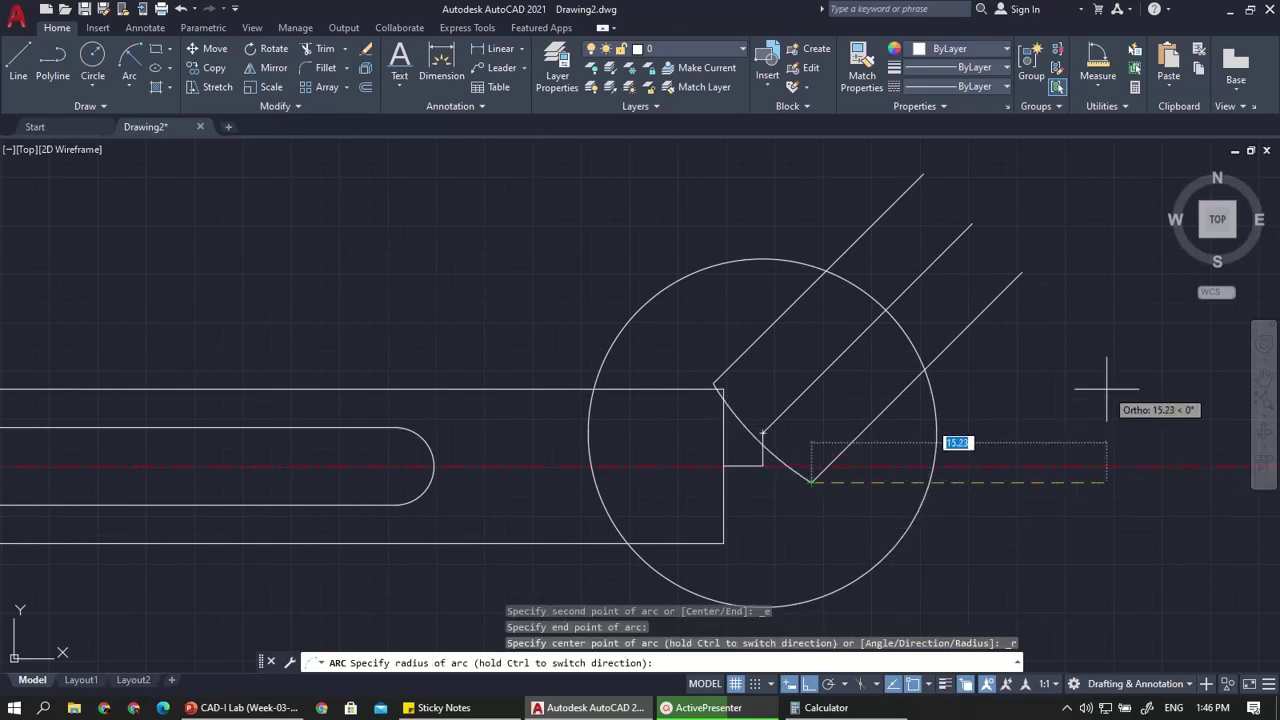
pyautogui.write('9')
pyautogui.press('Return')
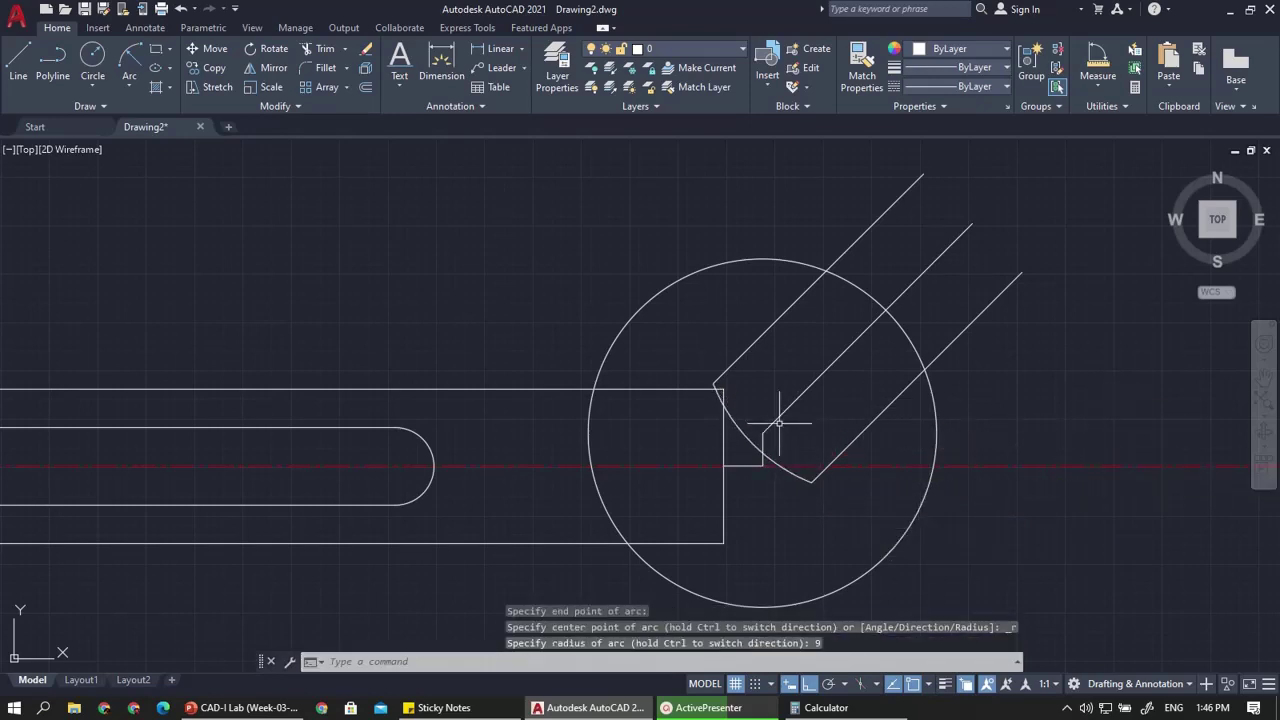
# Fillet the corner between the upper jaw line and the inner arc with radius 1
pyautogui.scroll(2, 777, 425)
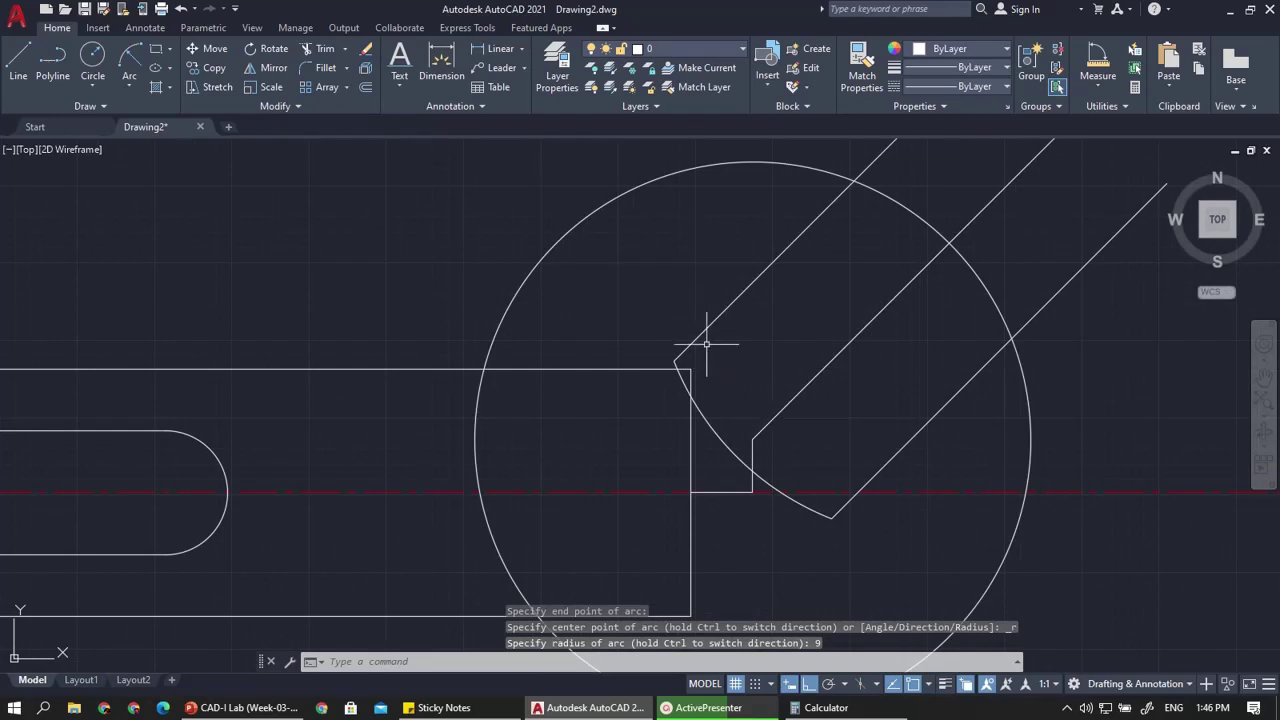
pyautogui.write('f')
pyautogui.press('Return')
pyautogui.write('r')
pyautogui.press('Return')
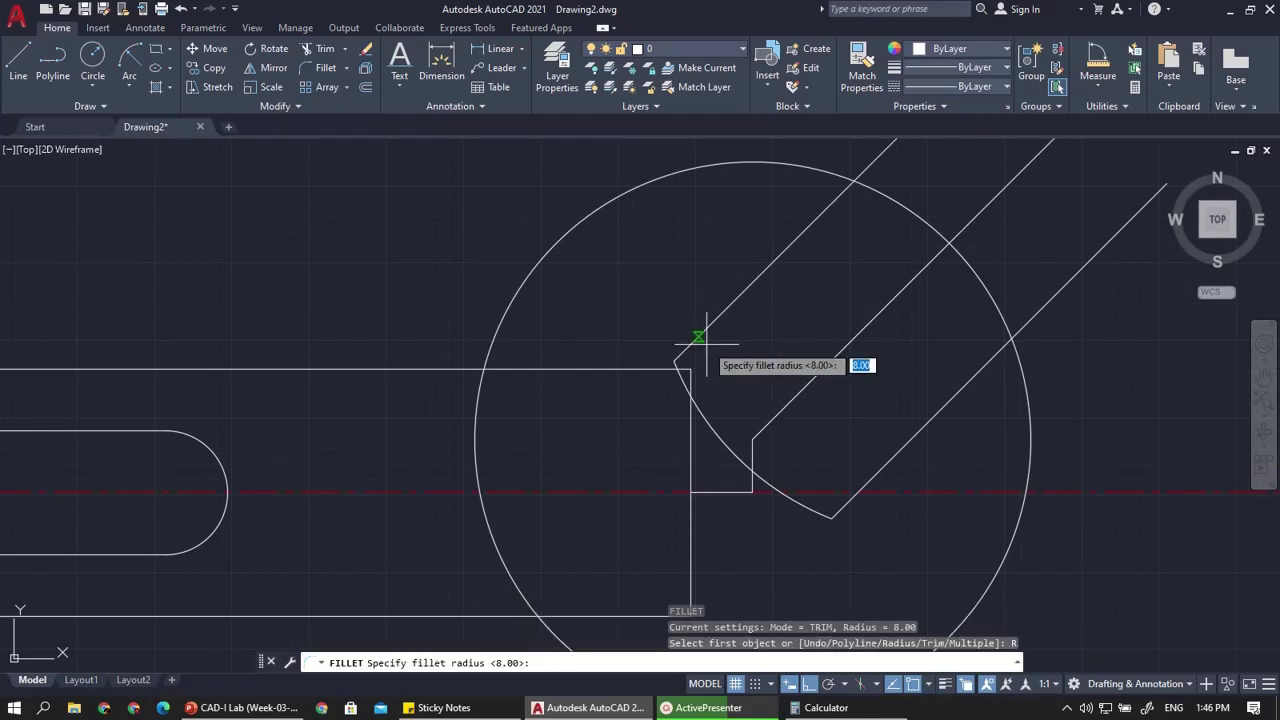
pyautogui.write('1')
pyautogui.press('Return')
pyautogui.click(702, 337)
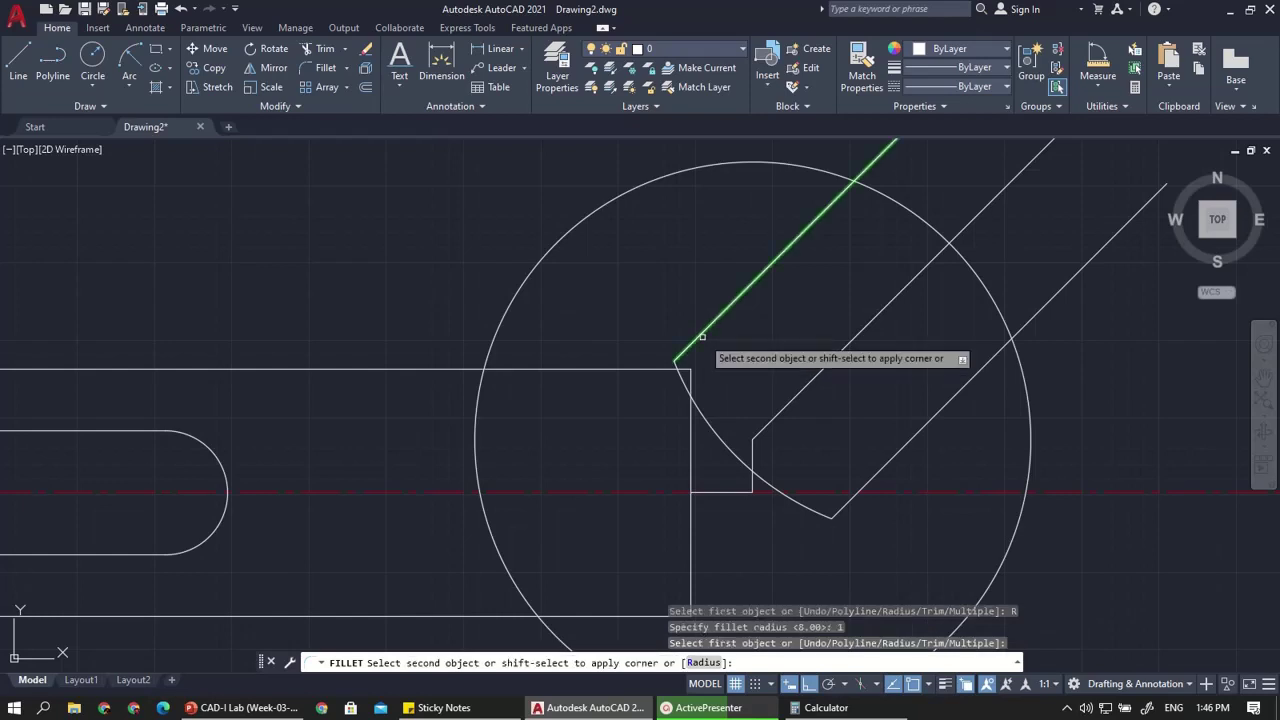
pyautogui.click(686, 389)
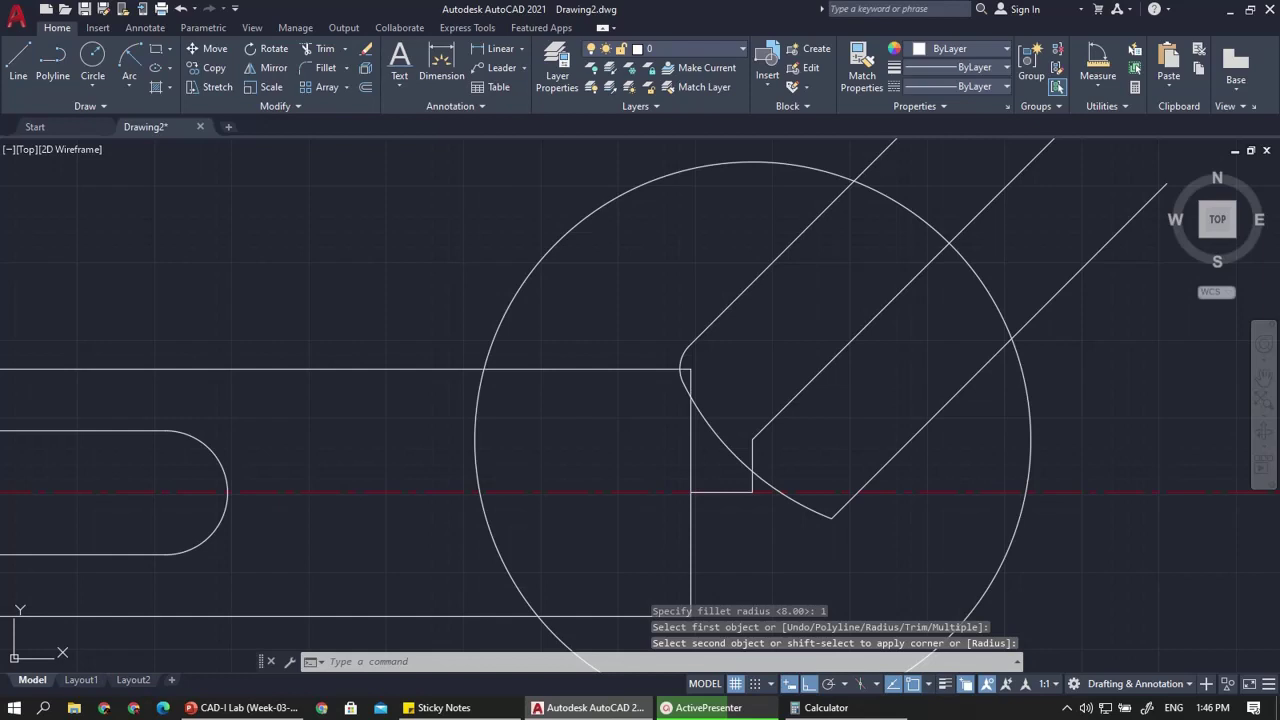
# Fillet the corner between the lower jaw line and the inner arc with the same radius of 1
pyautogui.rightClick(858, 162)
pyautogui.click(890, 175)
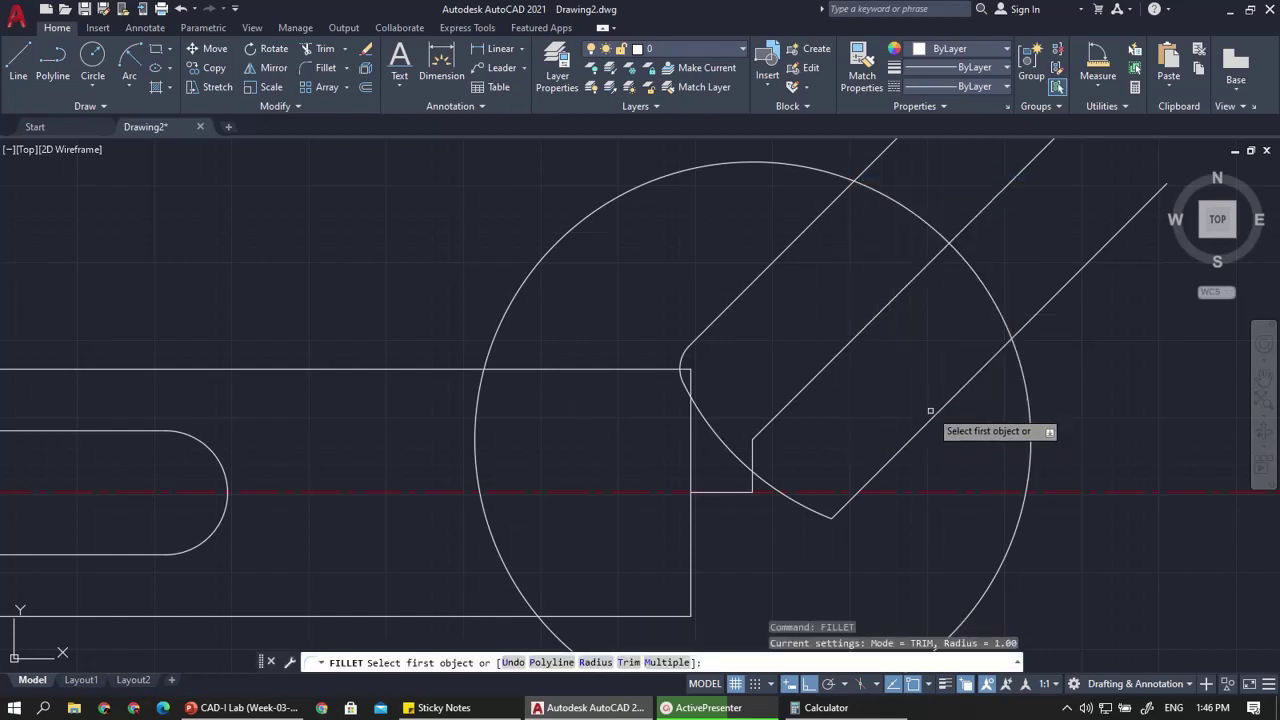
pyautogui.click(930, 411)
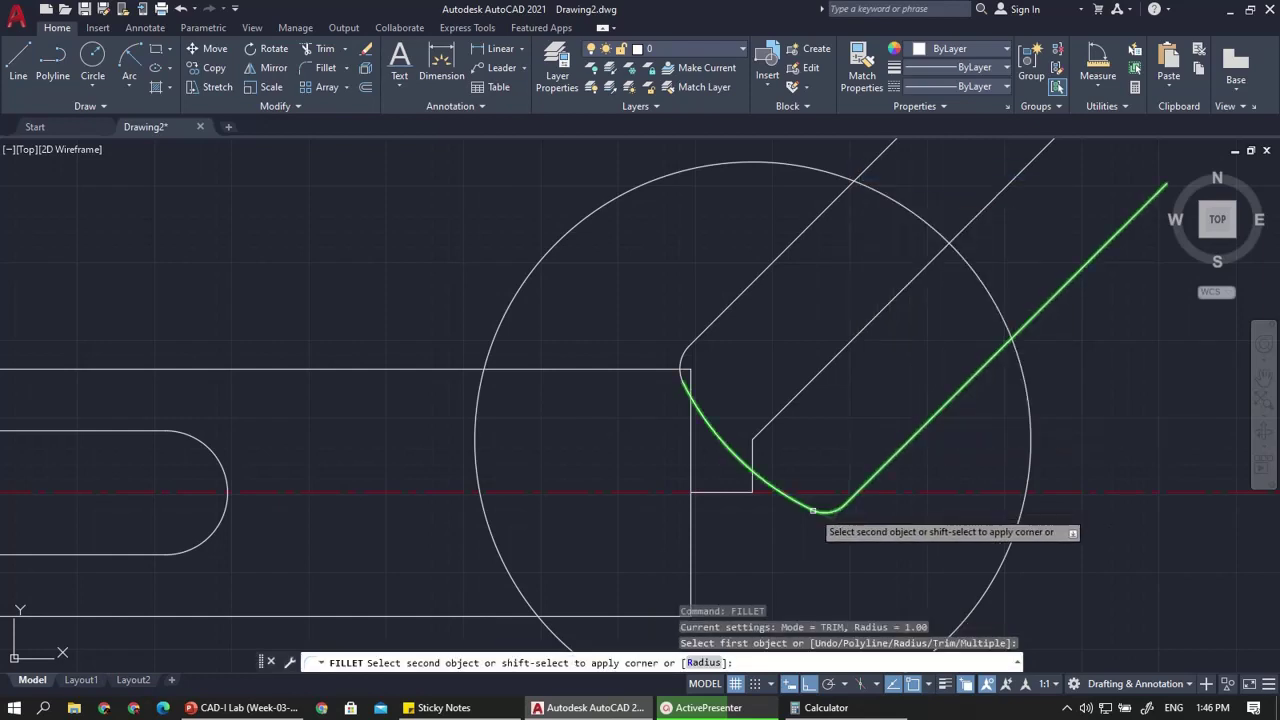
pyautogui.click(812, 511)
# Delete the middle 45° line and the short construction lines locating the right jaw's centre
pyautogui.scroll(-2, 757, 496)
pyautogui.scroll(2, 767, 487)
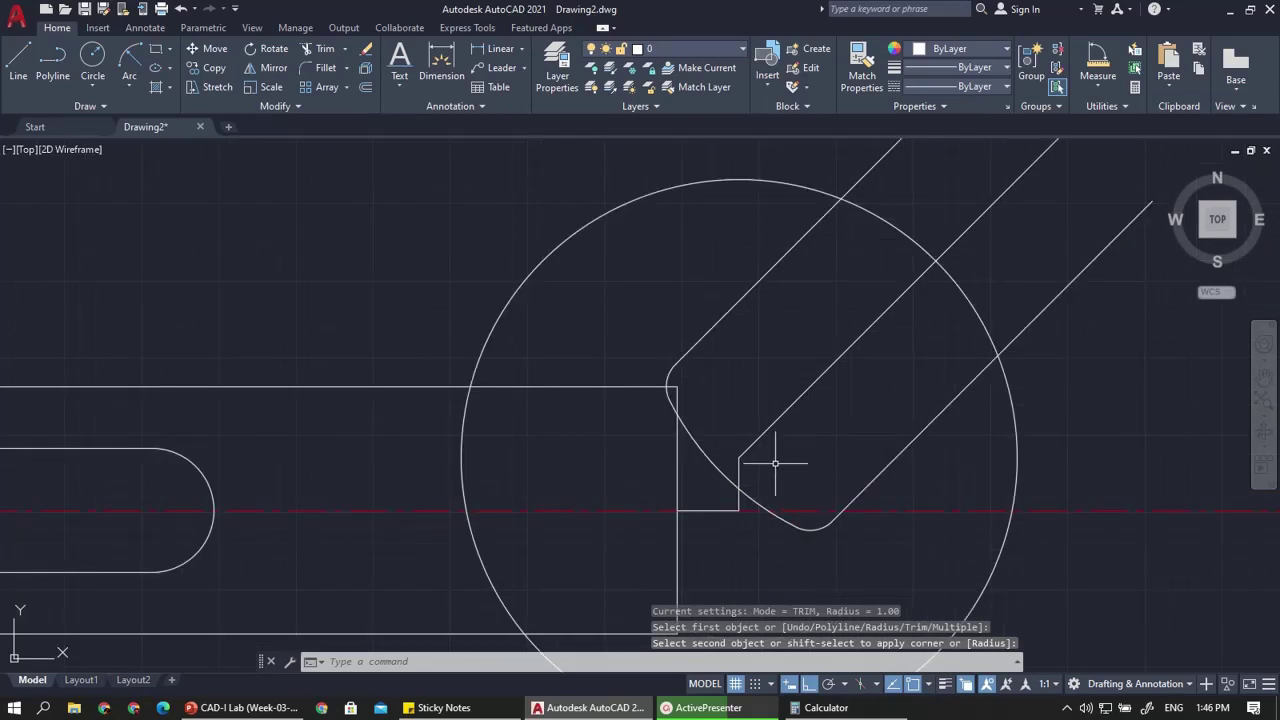
pyautogui.click(812, 451)
pyautogui.click(731, 399)
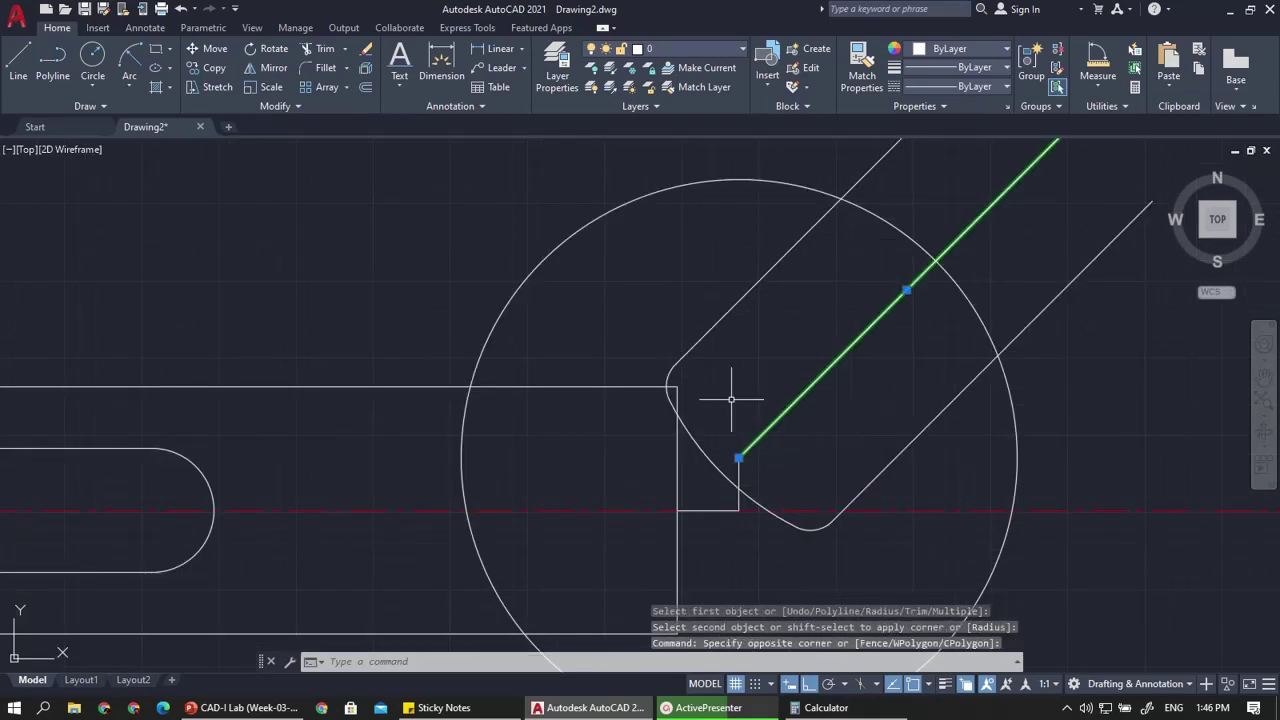
pyautogui.press('Delete')
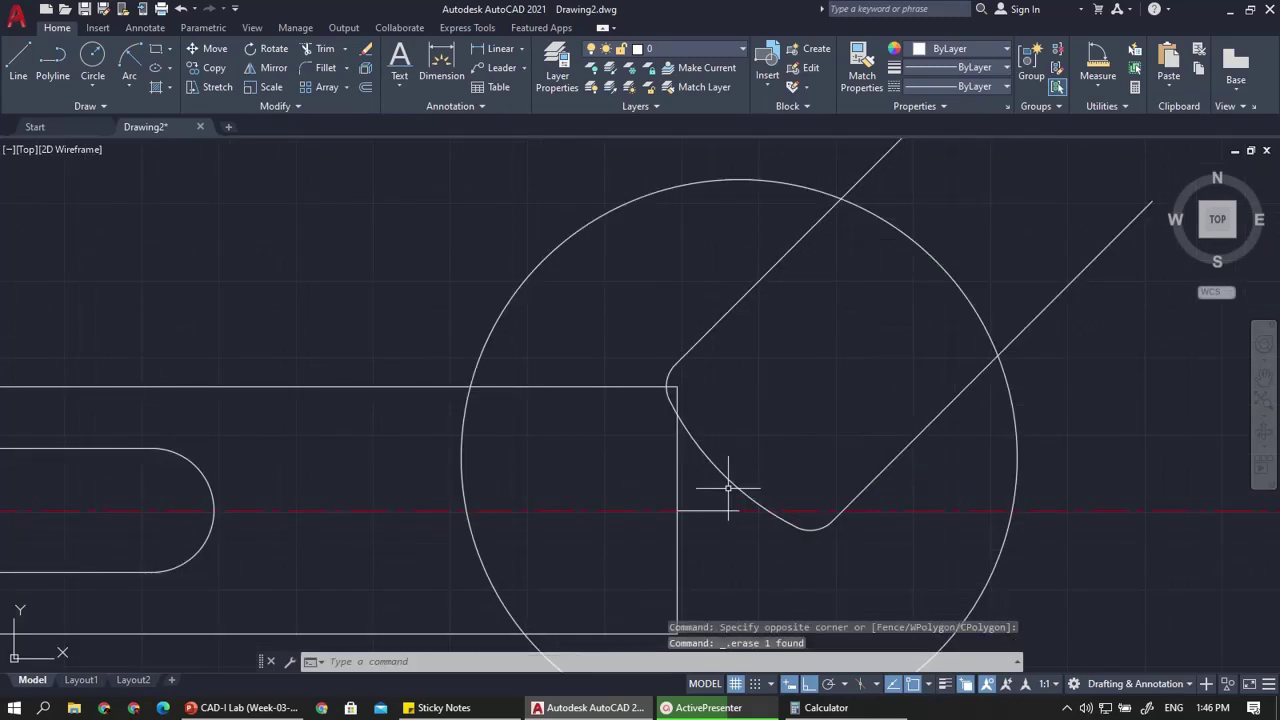
pyautogui.click(720, 511)
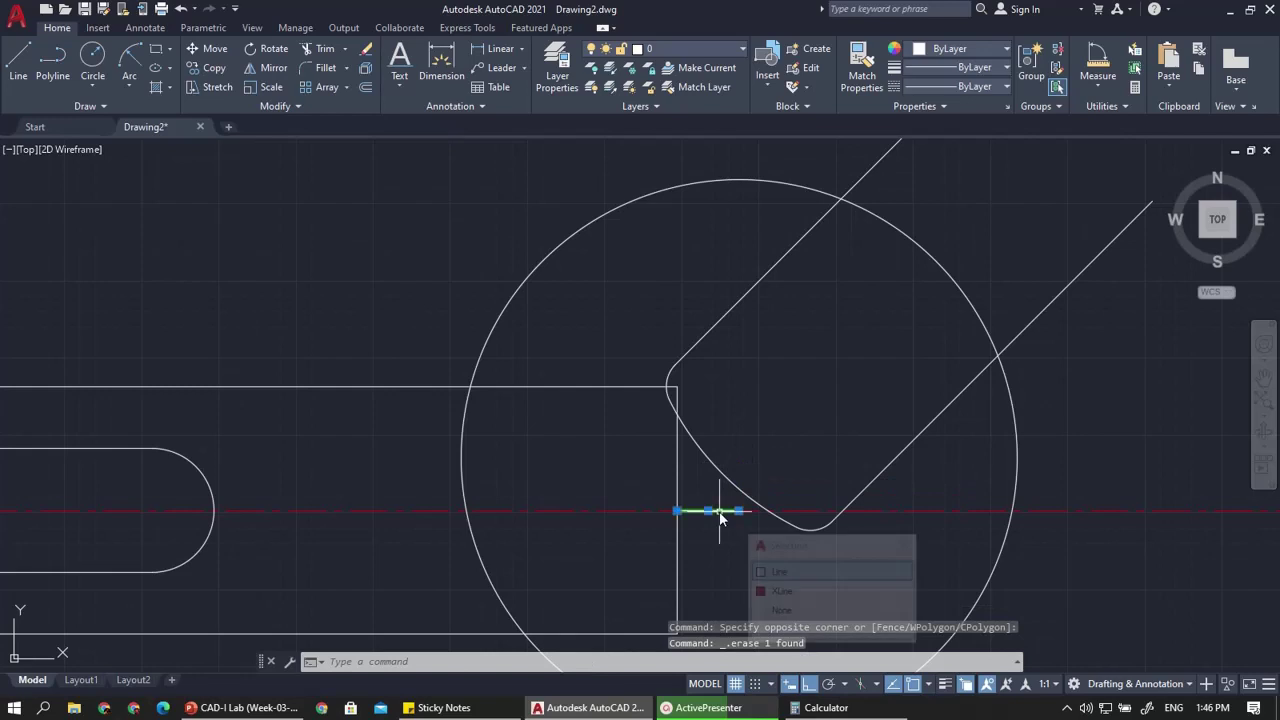
pyautogui.click(771, 573)
pyautogui.press('Delete')
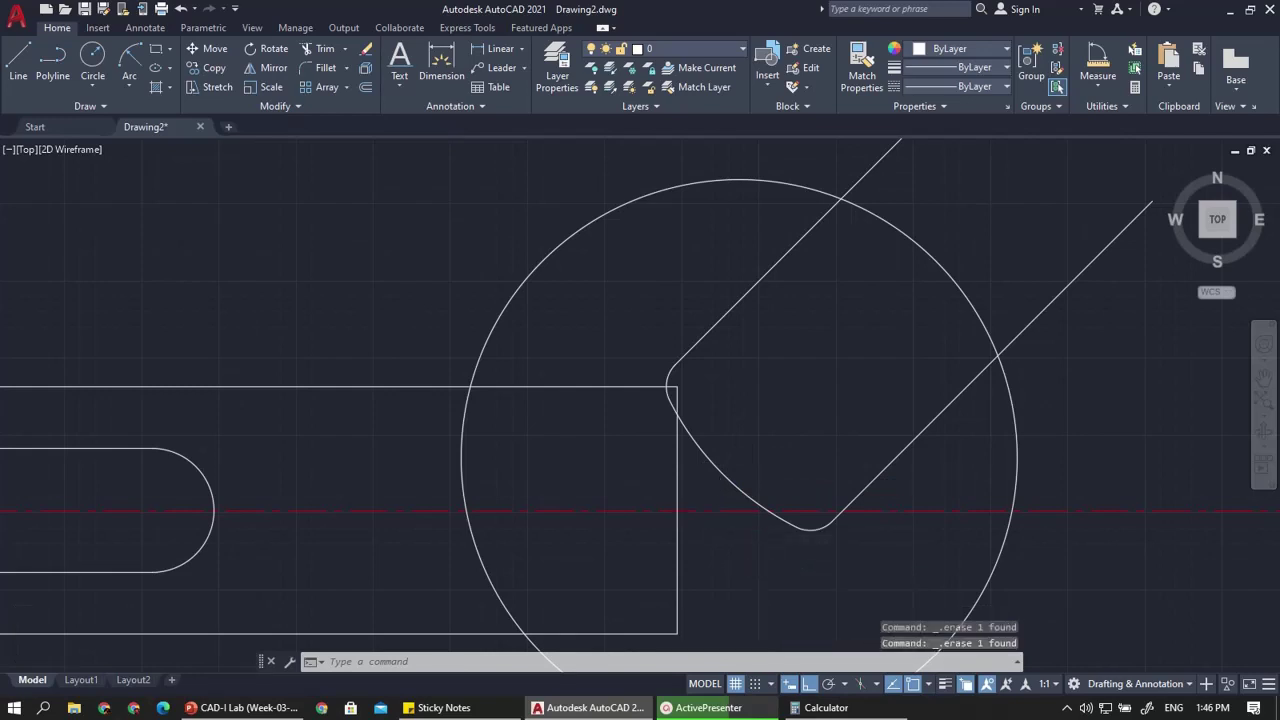
# Trim both jaw lines beyond the right circle and the circle's arc between them to open the jaw
pyautogui.scroll(-2, 737, 529)
pyautogui.write('tr')
pyautogui.press('Return')
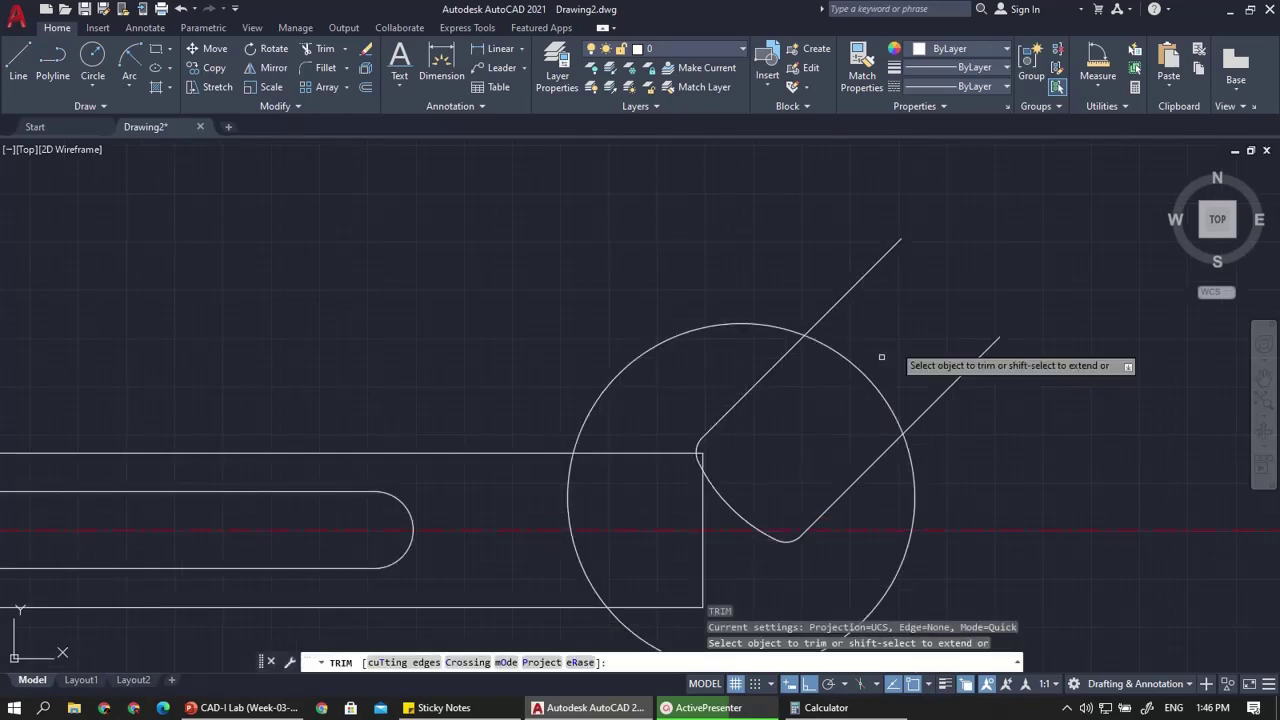
pyautogui.click(918, 288)
pyautogui.click(783, 242)
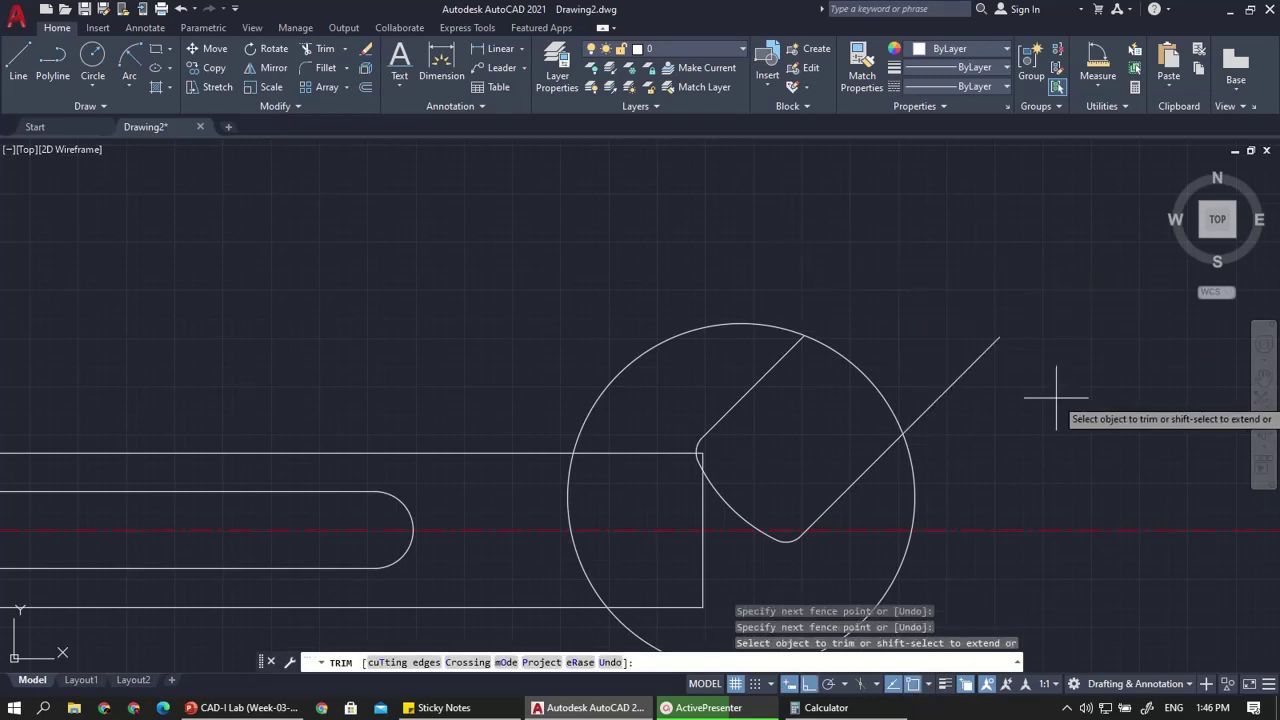
pyautogui.click(1063, 394)
pyautogui.click(925, 349)
pyautogui.click(828, 352)
pyautogui.scroll(-4, 828, 352)
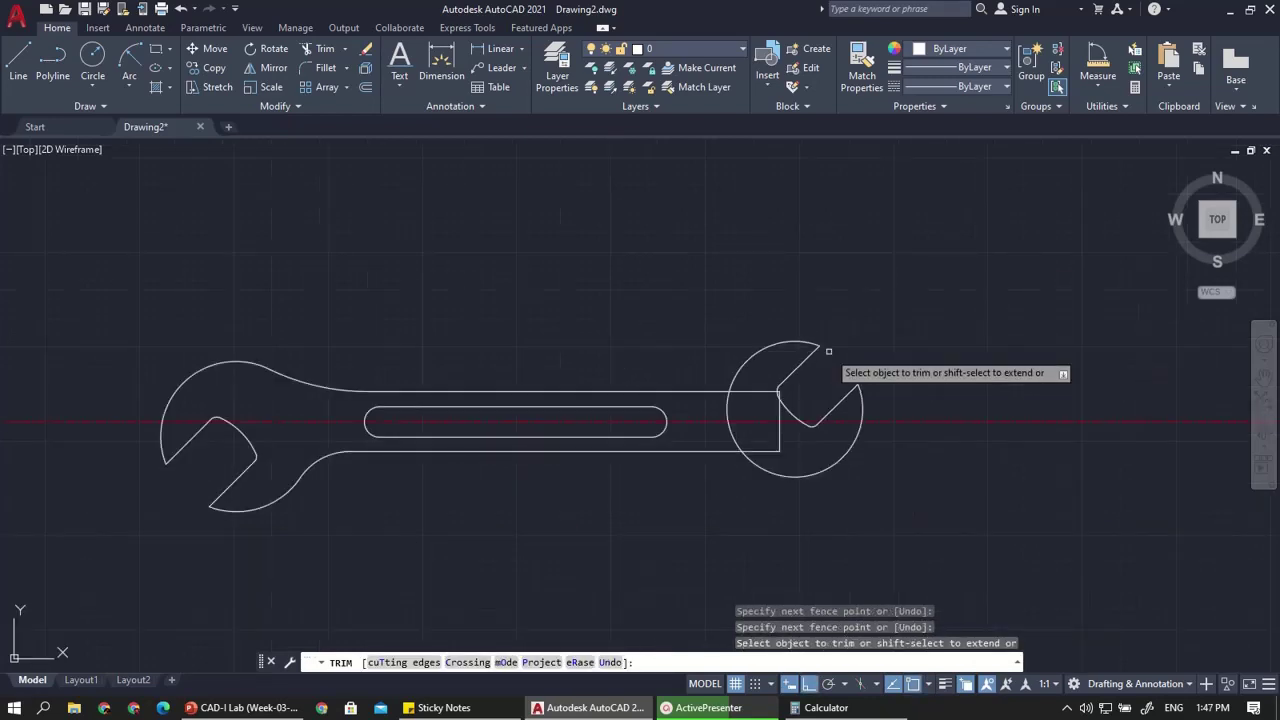
pyautogui.scroll(2, 829, 356)
pyautogui.scroll(-2, 830, 360)
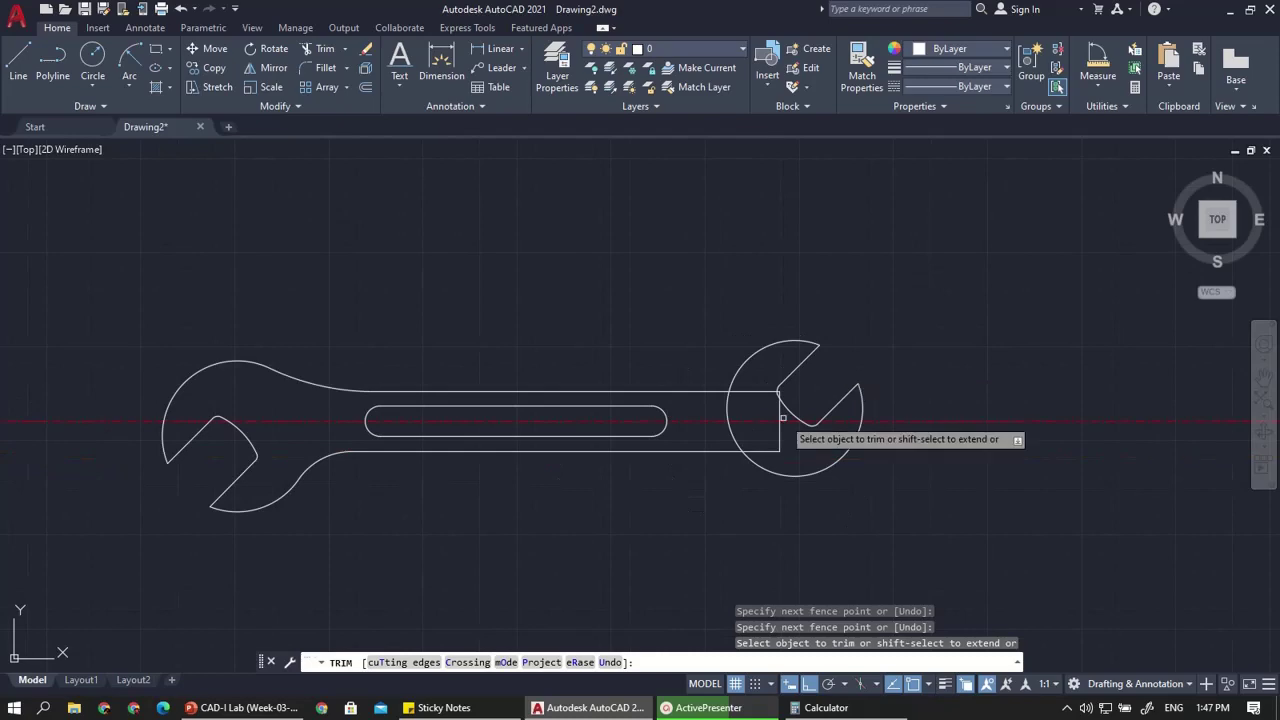
pyautogui.scroll(2, 775, 416)
pyautogui.press('Escape')
# Check the blend radii between handle and jaws on the practice slide and return to the drawing
pyautogui.click(243, 707)
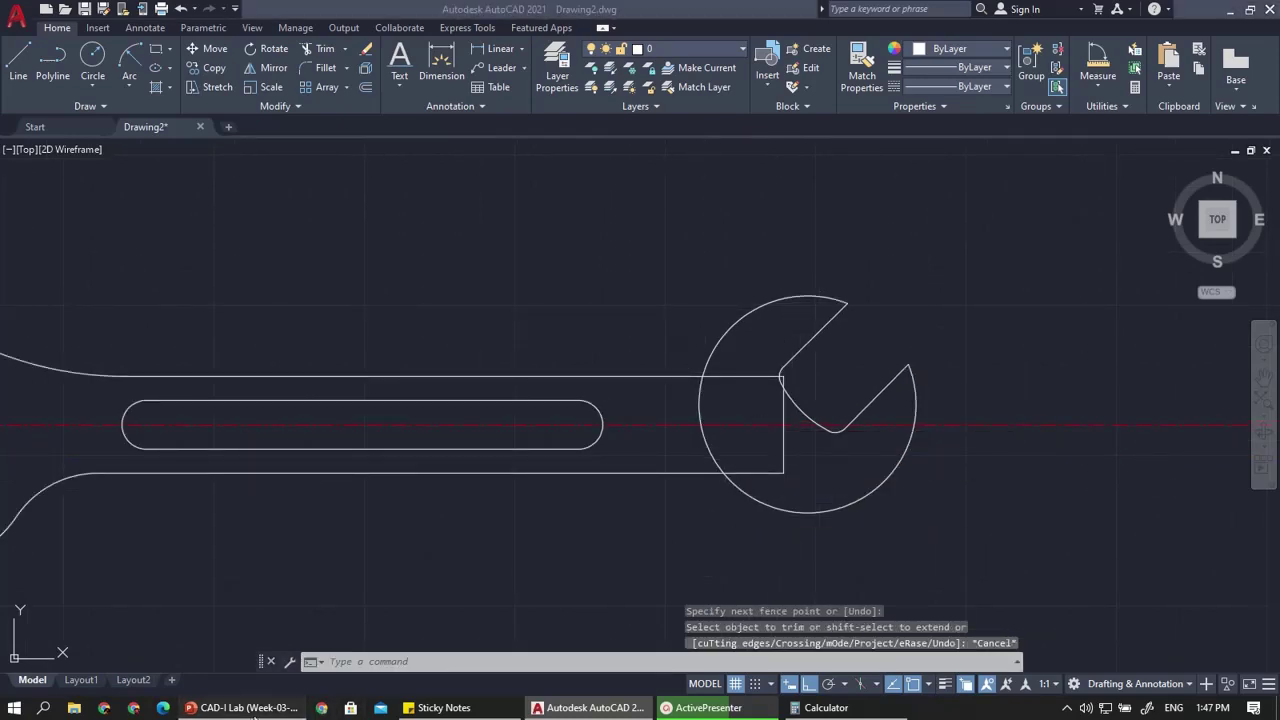
pyautogui.moveTo(576, 638); pyautogui.dragTo(362, 638)
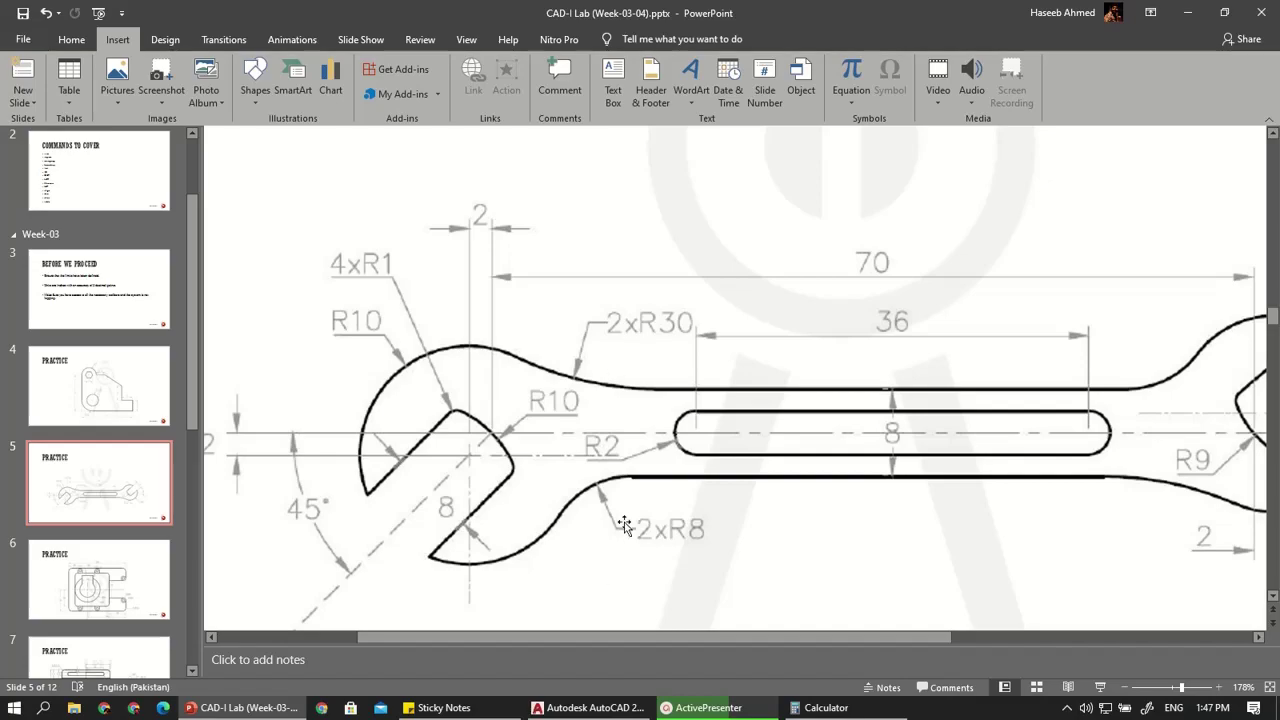
pyautogui.click(590, 707)
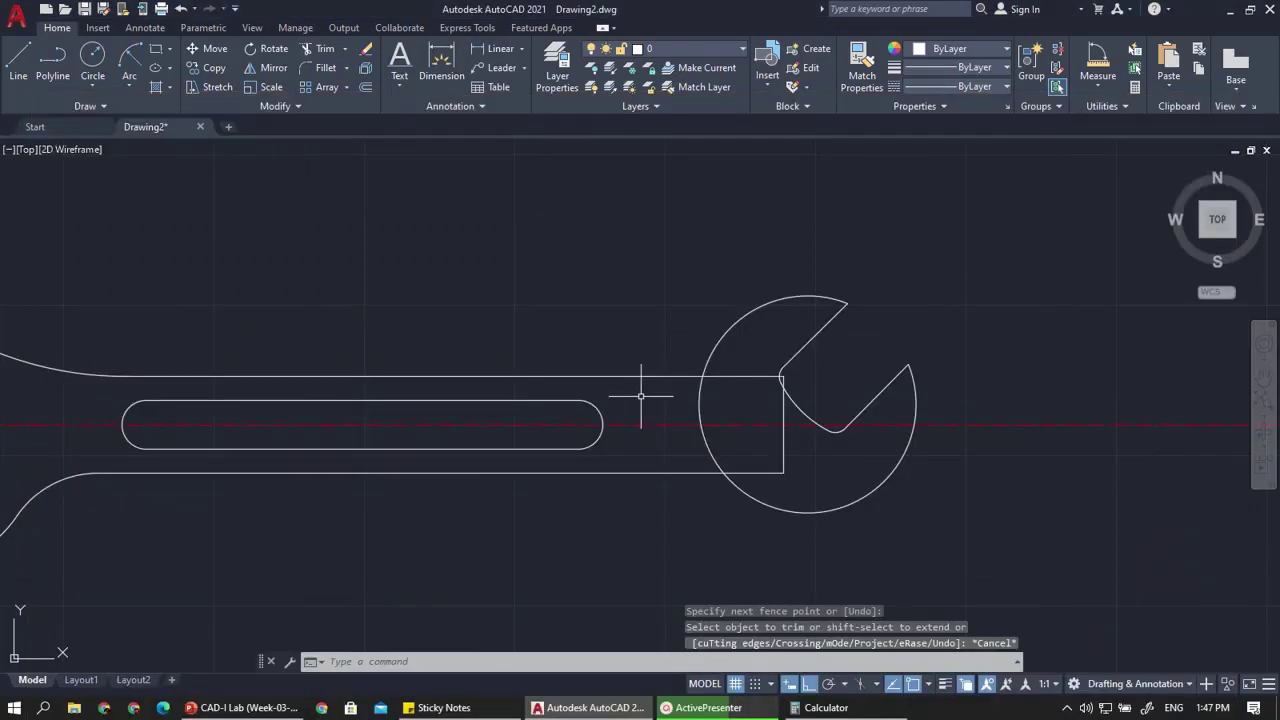
# Trim the right circle's arc where it crosses the handle, above and below the centreline
pyautogui.scroll(2, 641, 396)
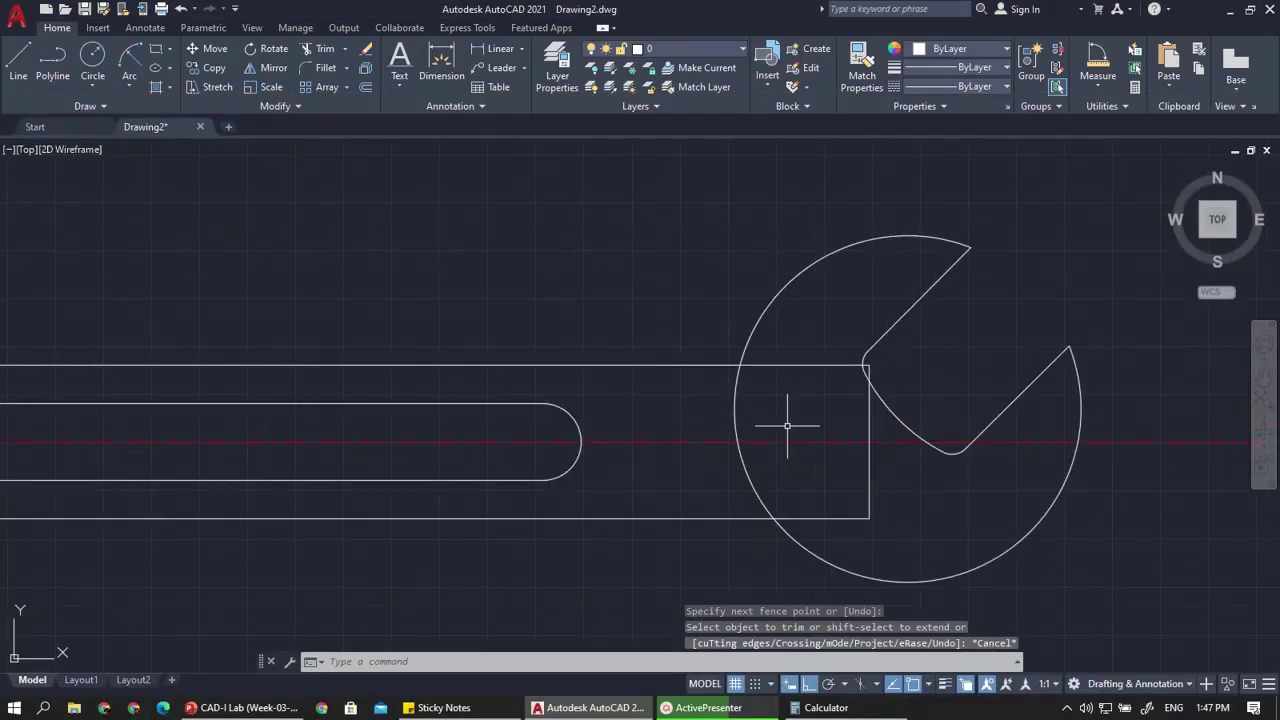
pyautogui.write('tr')
pyautogui.press('Return')
pyautogui.moveTo(777, 417); pyautogui.dragTo(689, 406)
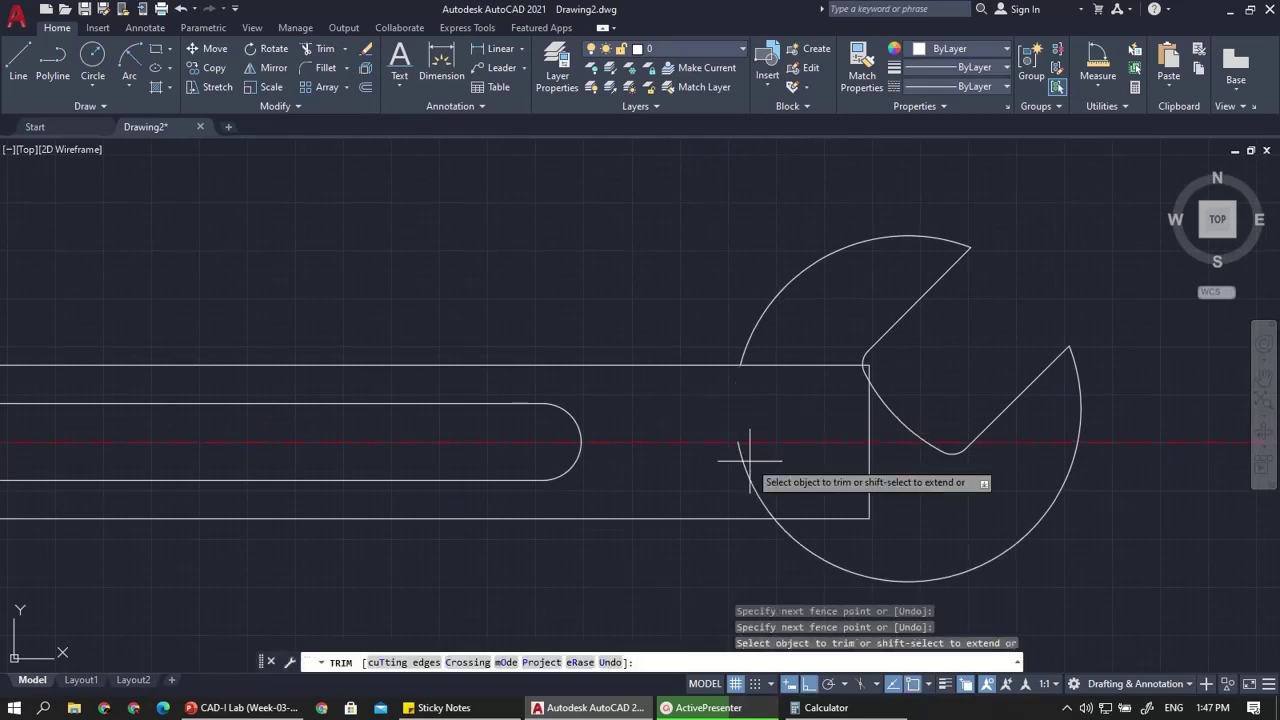
pyautogui.moveTo(749, 461); pyautogui.dragTo(694, 500)
pyautogui.press('Escape')
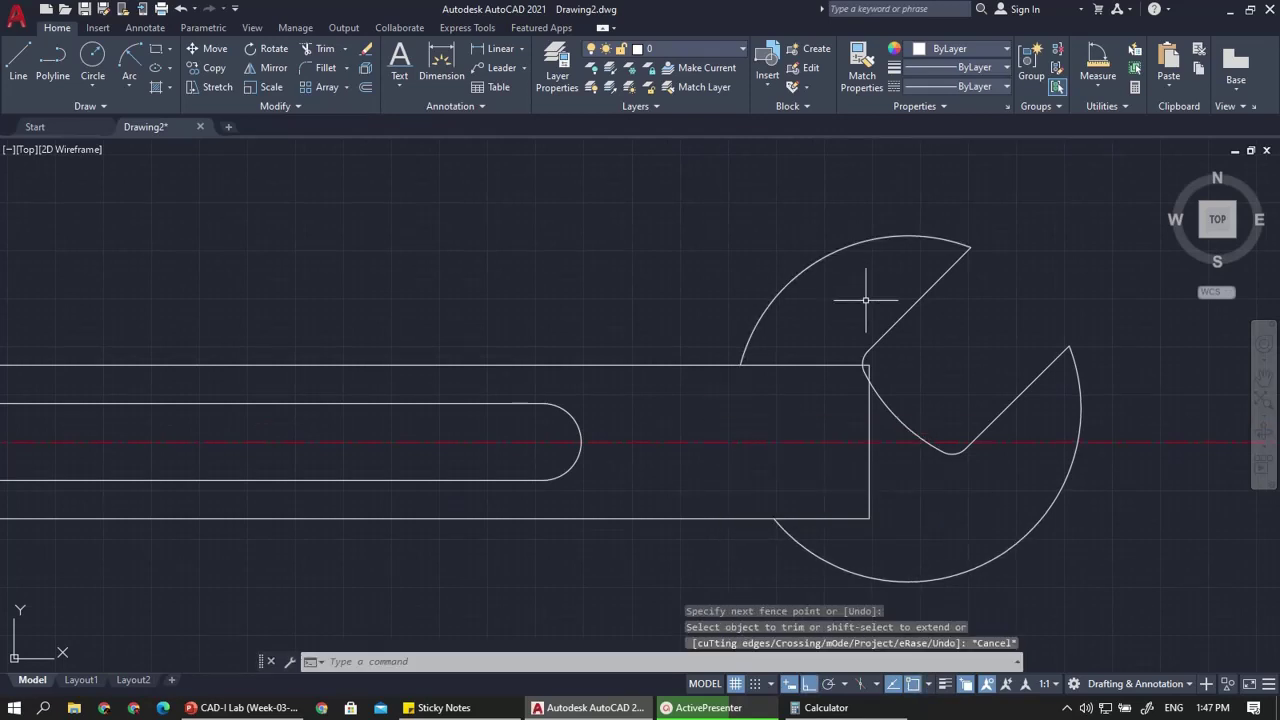
# Undo the trim of the right circle's arc inside the handle
pyautogui.scroll(2, 866, 300)
pyautogui.scroll(-2, 850, 357)
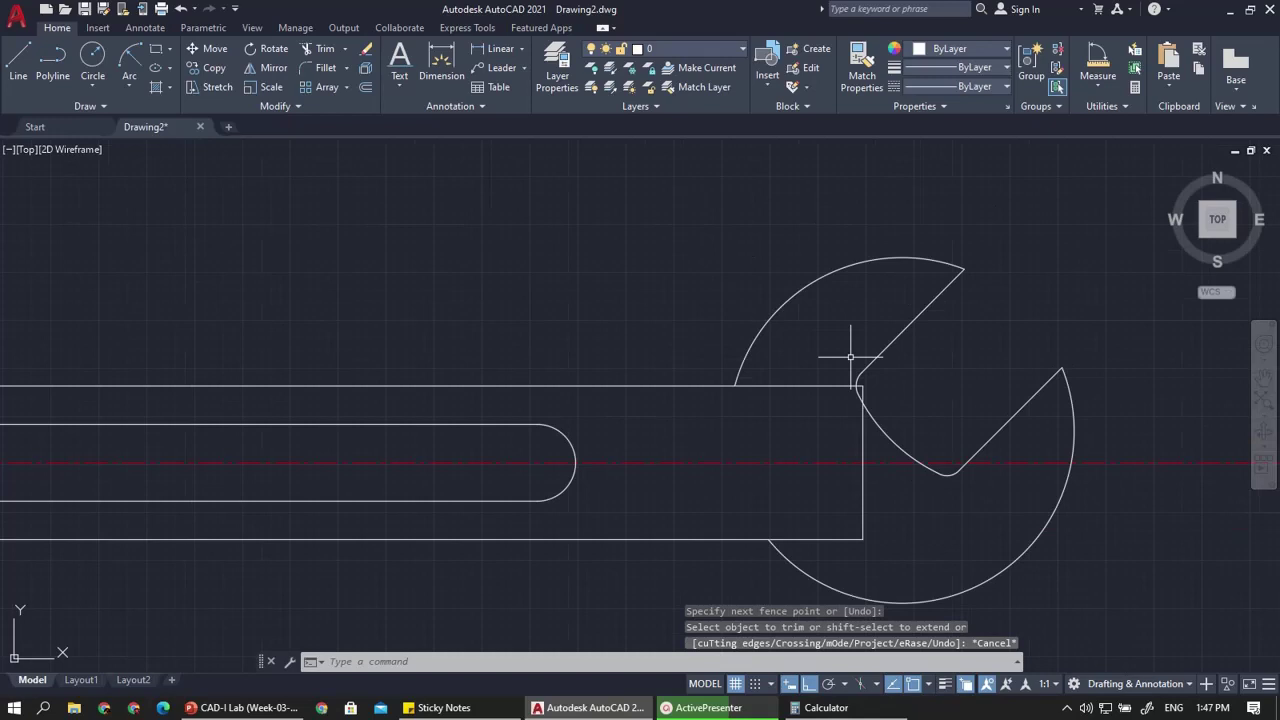
pyautogui.hotkey('ctrl', 'z')
pyautogui.hotkey('ctrl', 'z')
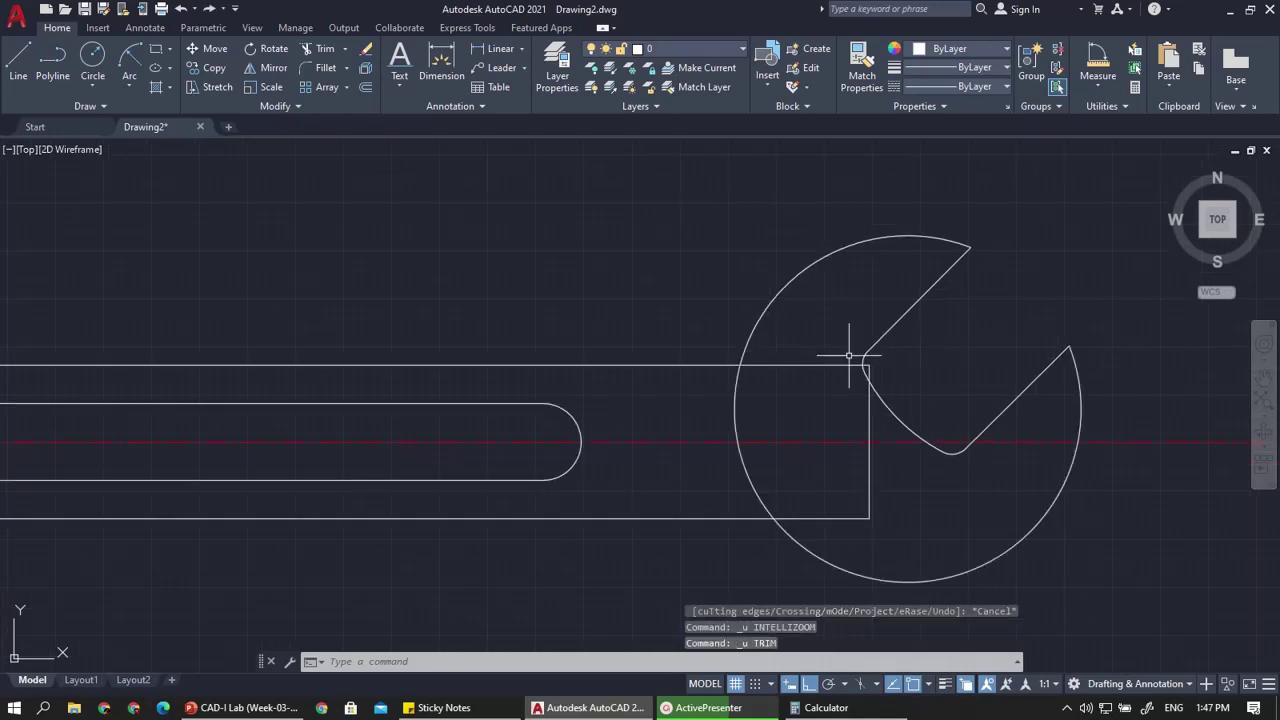
# Try a fillet of radius 30 between the untrimmed right circle and the handle's upper edge
pyautogui.write('f')
pyautogui.press('Return')
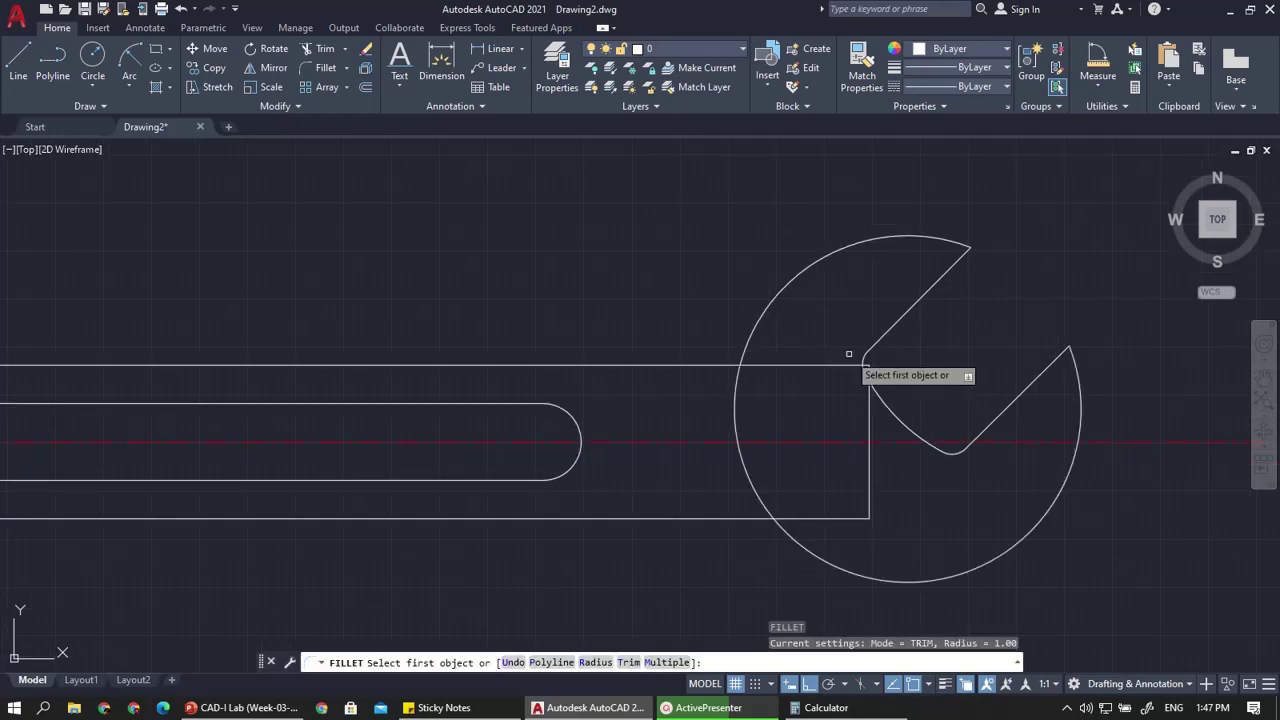
pyautogui.write('r')
pyautogui.press('Return')
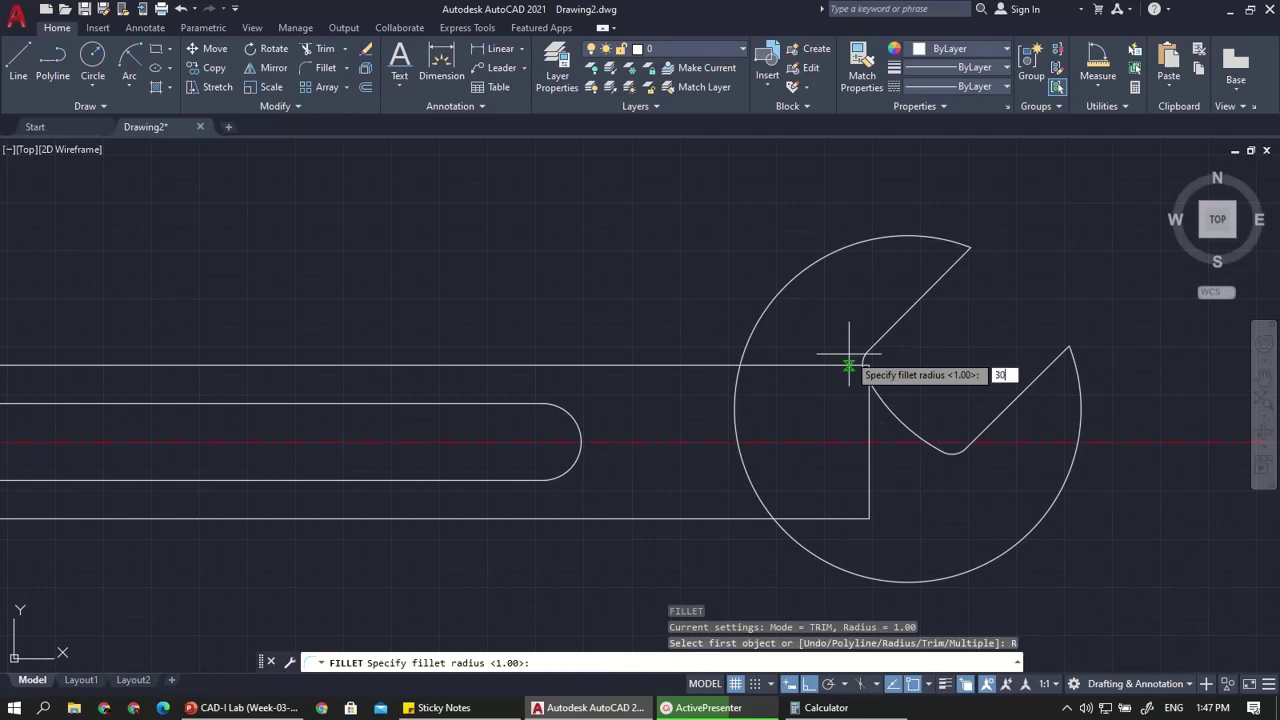
pyautogui.press('Return')
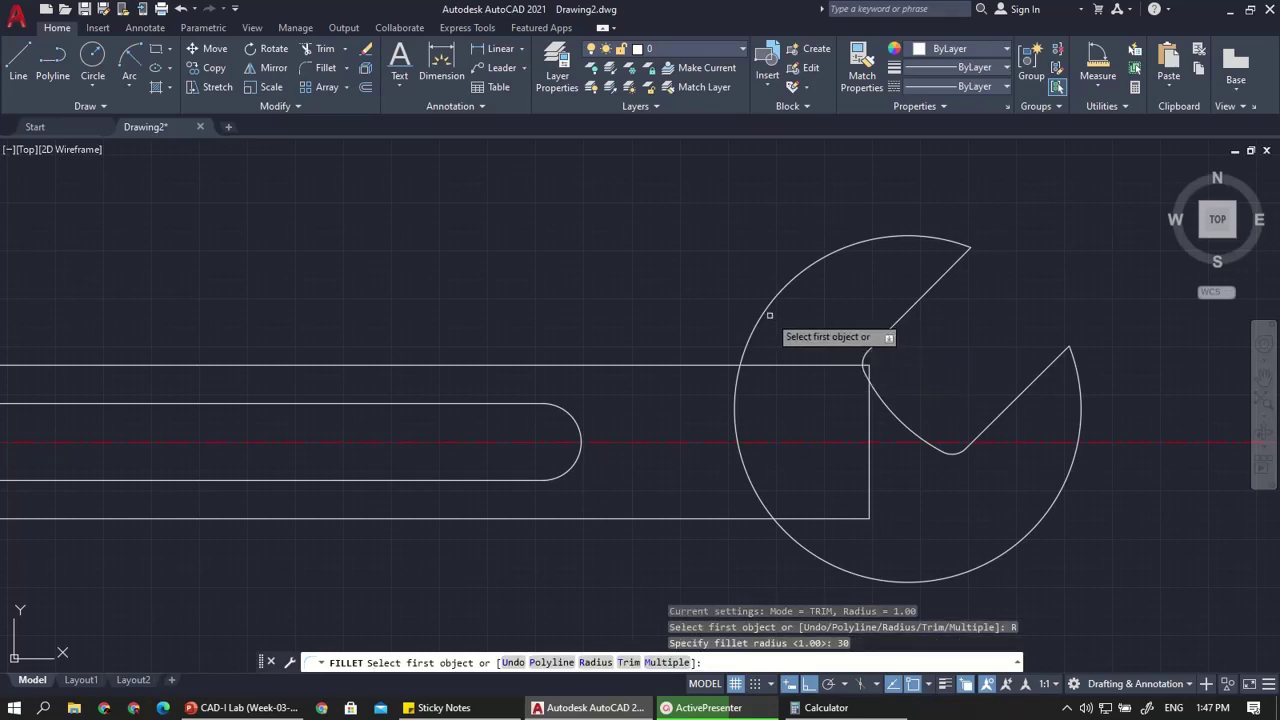
pyautogui.click(765, 312)
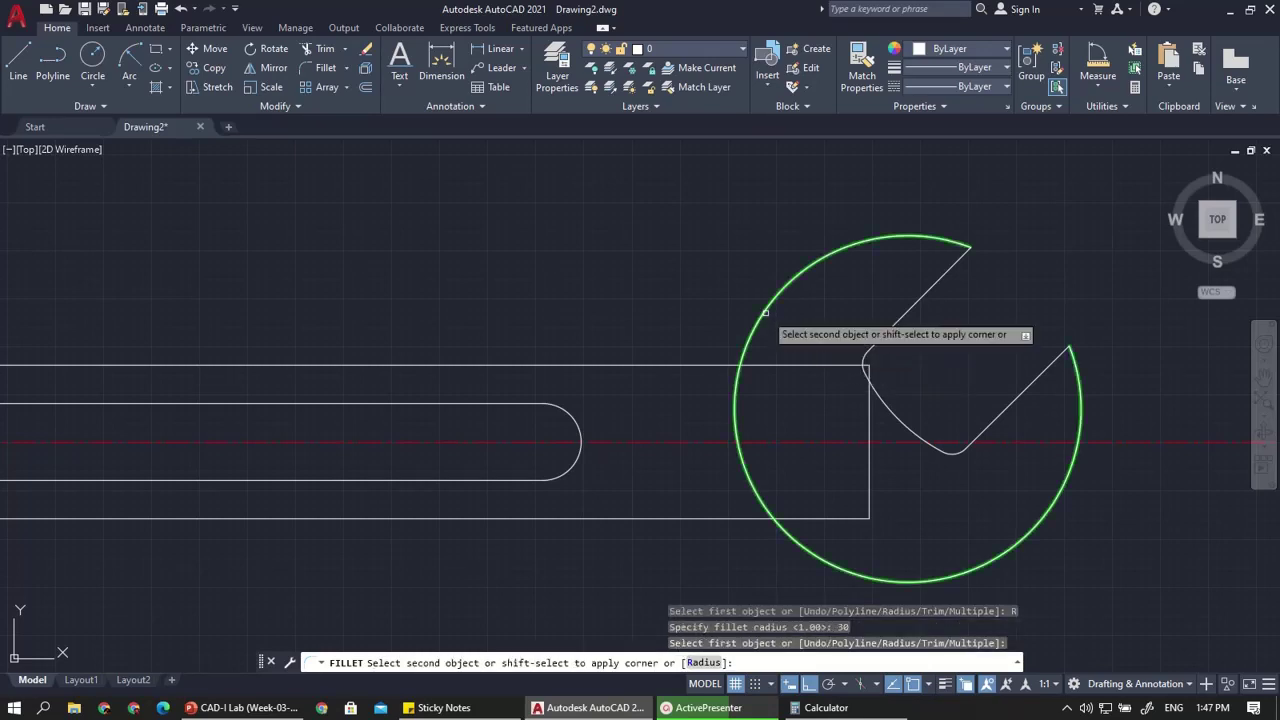
pyautogui.click(701, 365)
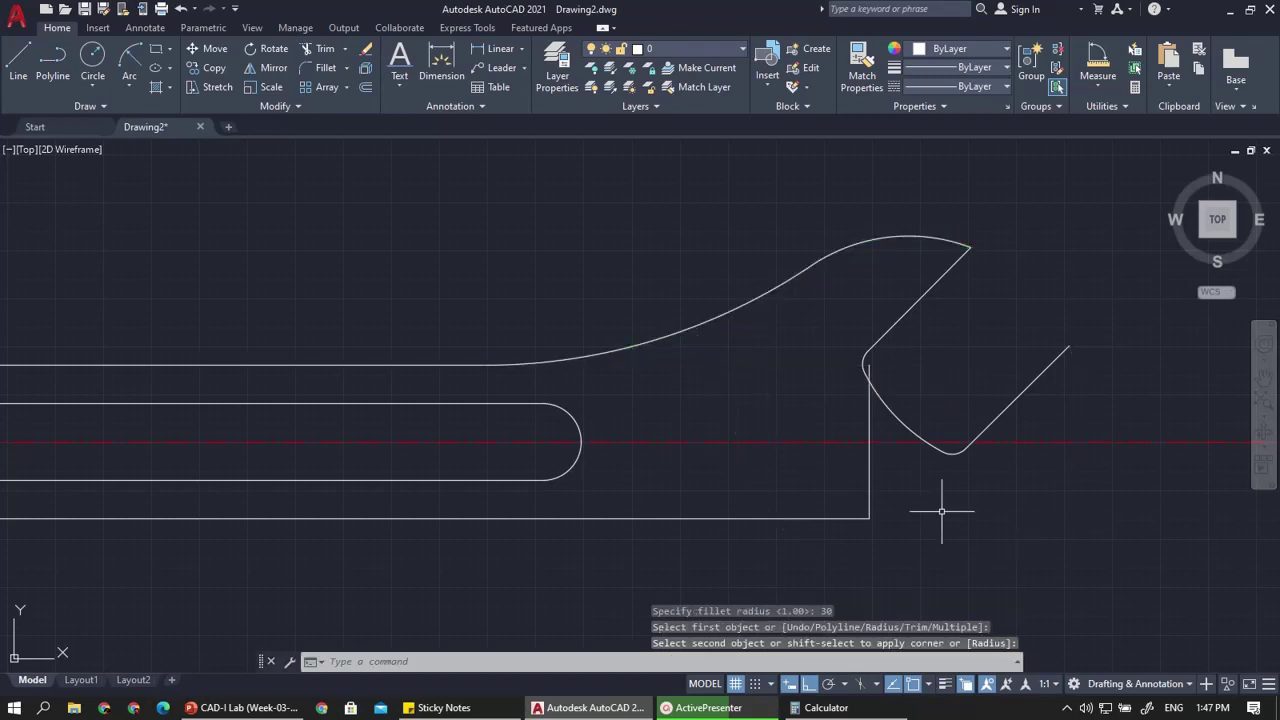
# Undo the radius 30 fillet, keeping the right jaw opening's trim by redoing it after one undo too many
pyautogui.hotkey('ctrl', 'z')
pyautogui.hotkey('ctrl', 'z')
pyautogui.hotkey('ctrl', 'z')
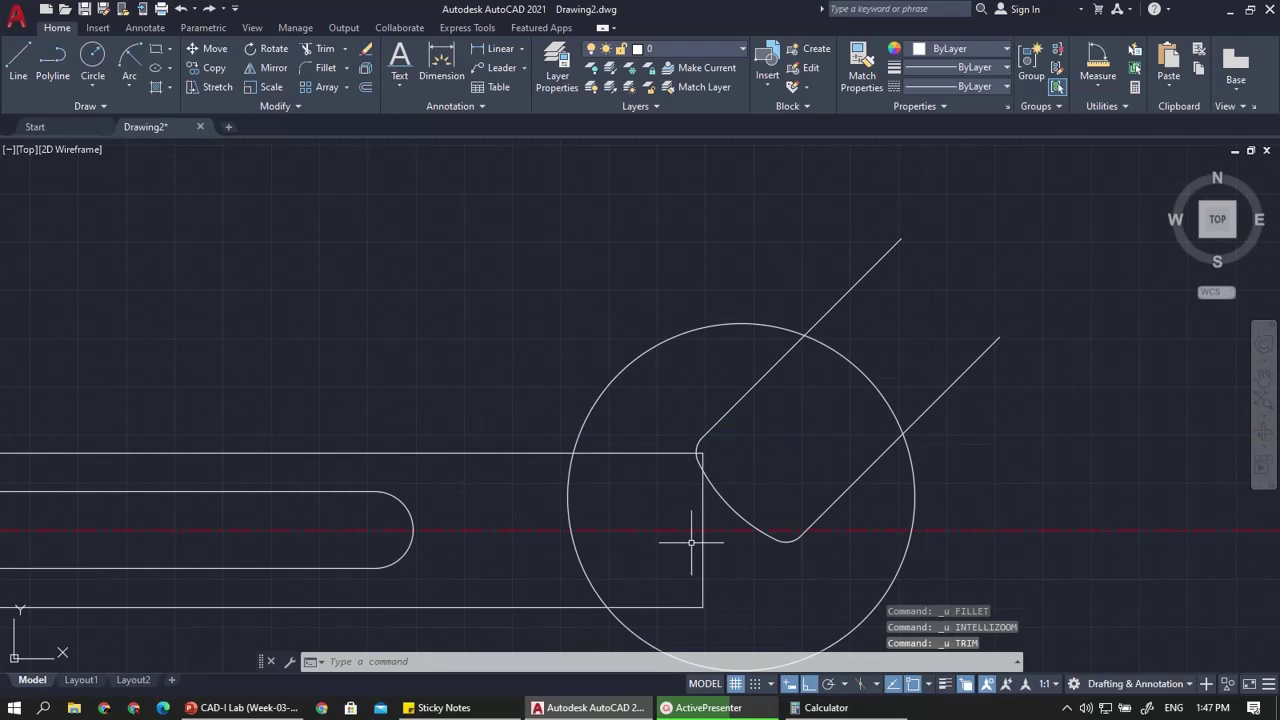
pyautogui.hotkey('ctrl', 'y')
pyautogui.scroll(6, 710, 480)
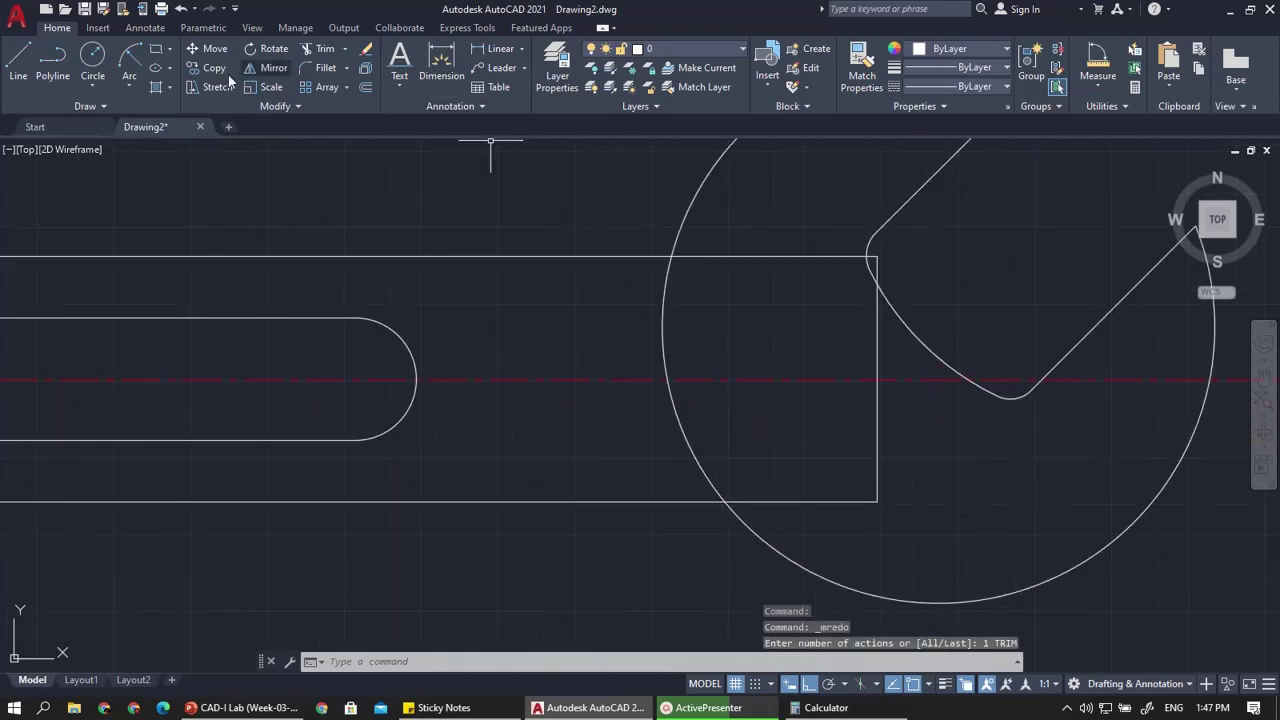
pyautogui.scroll(-2, 624, 373)
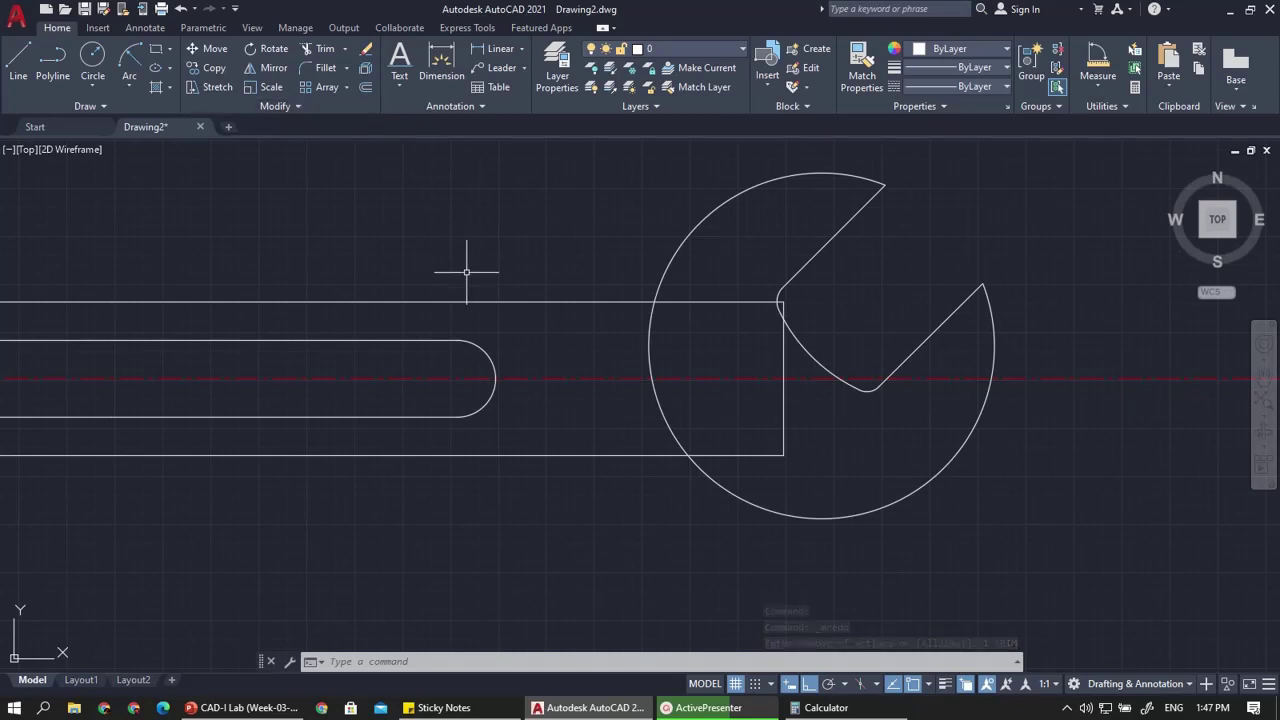
# Trim away the right circle's arc between the handle's upper and lower edges
pyautogui.press('Return')
pyautogui.moveTo(673, 341); pyautogui.dragTo(600, 344)
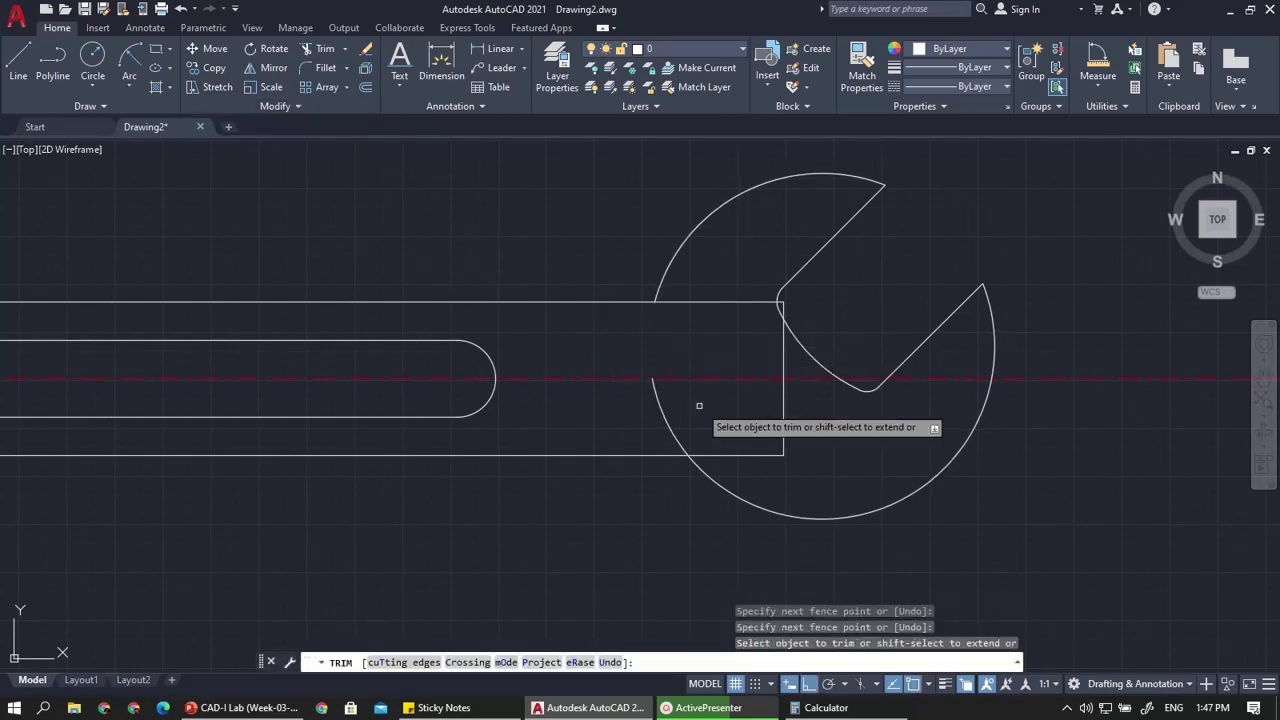
pyautogui.moveTo(699, 405); pyautogui.dragTo(620, 423)
pyautogui.press('Escape')
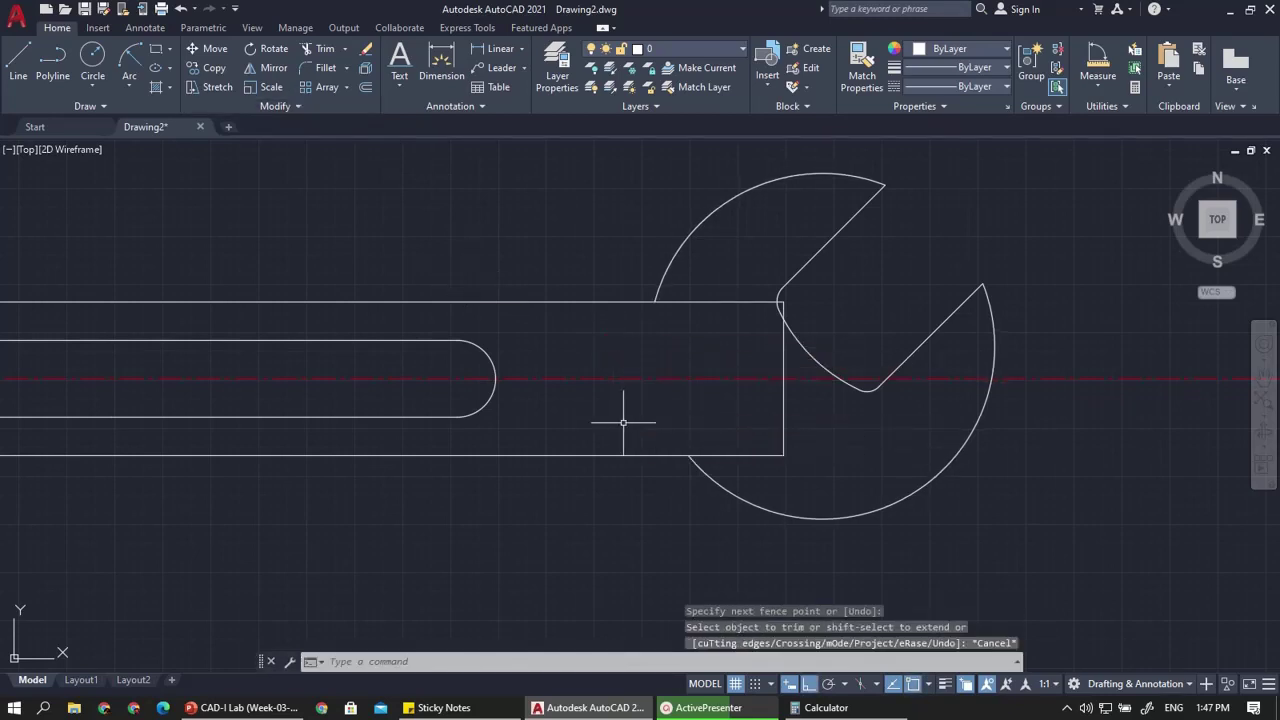
# Fillet the handle's upper edge to the right jaw's upper arc with a radius of 30
pyautogui.write('f')
pyautogui.press('Return')
pyautogui.write('r')
pyautogui.press('Return')
pyautogui.write('30')
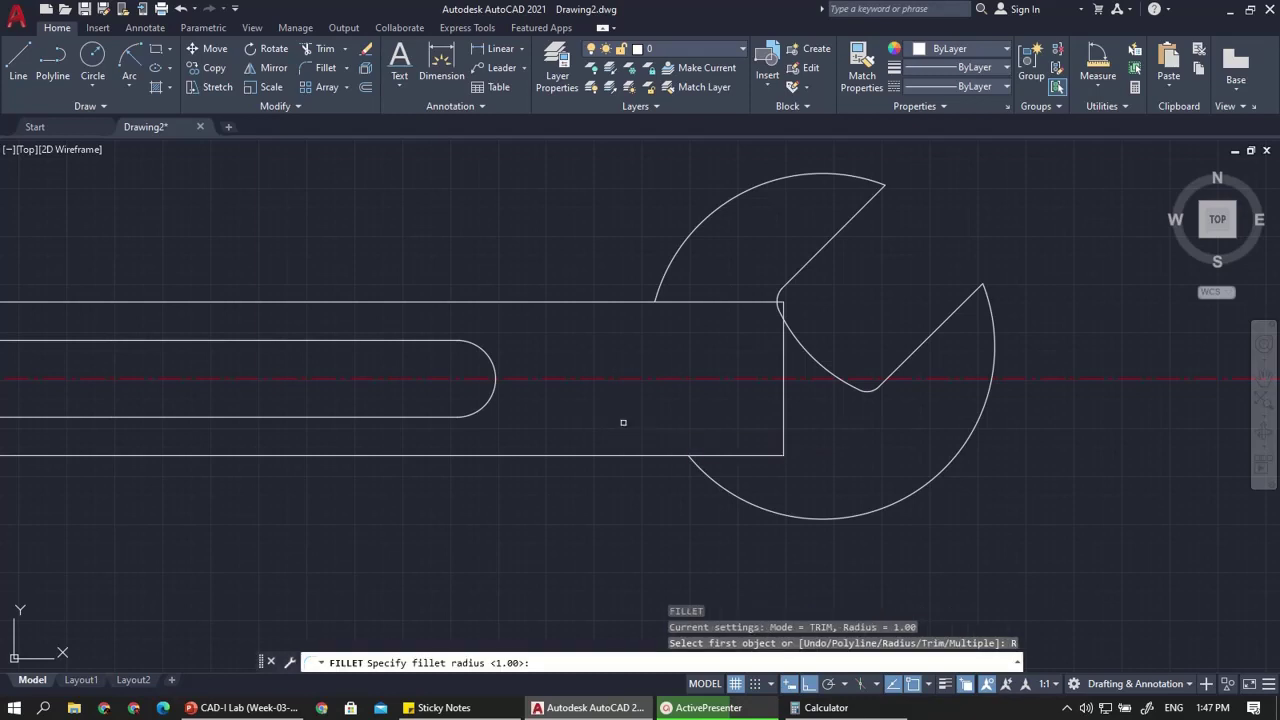
pyautogui.press('Return')
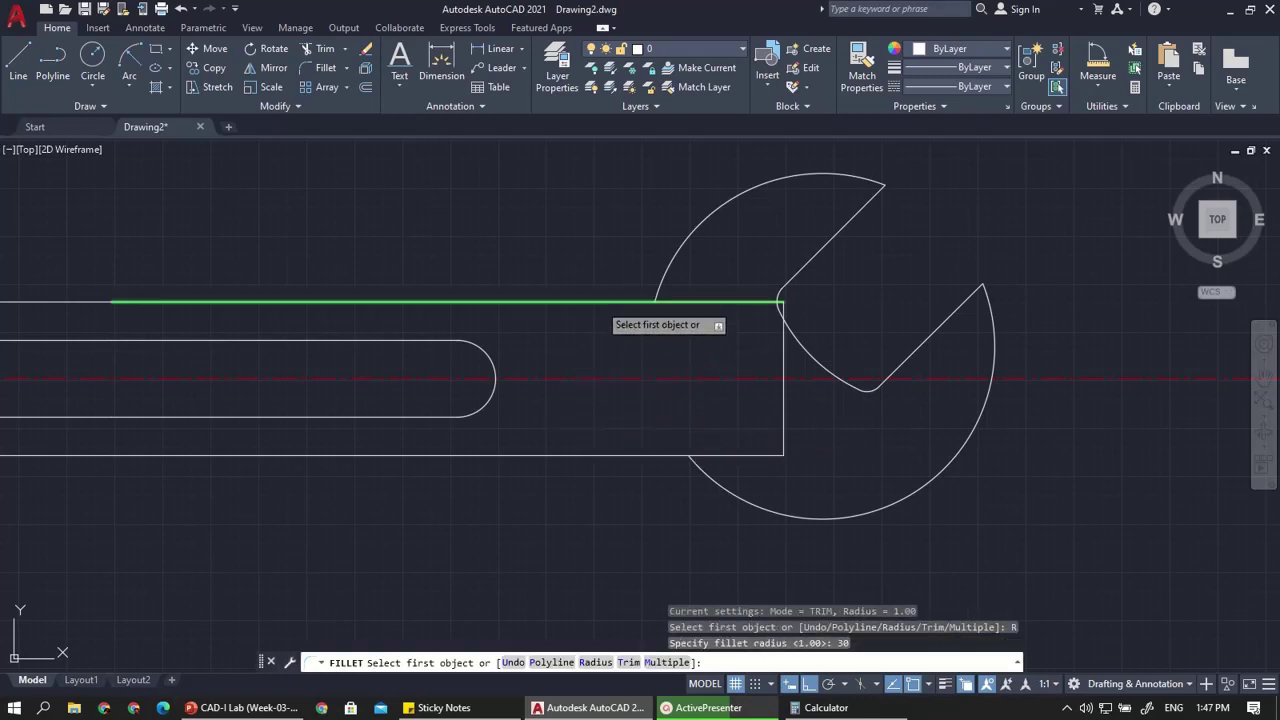
pyautogui.click(597, 299)
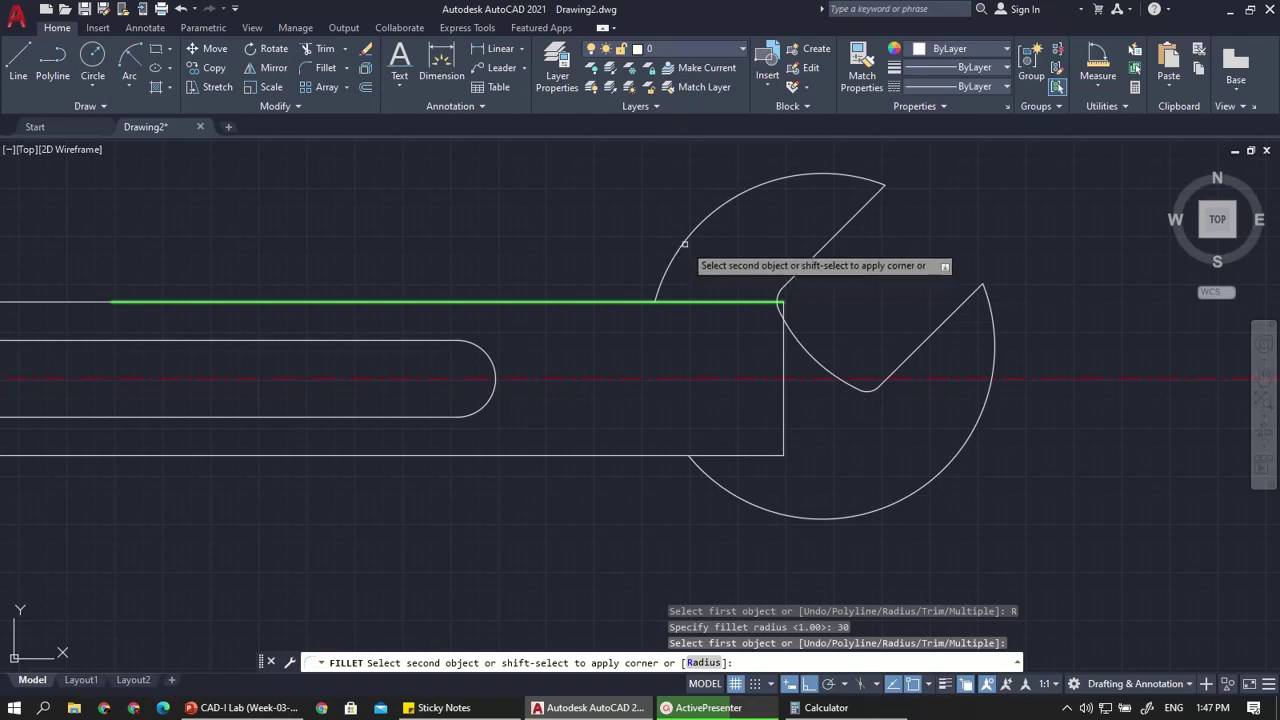
pyautogui.click(679, 254)
pyautogui.scroll(2, 694, 430)
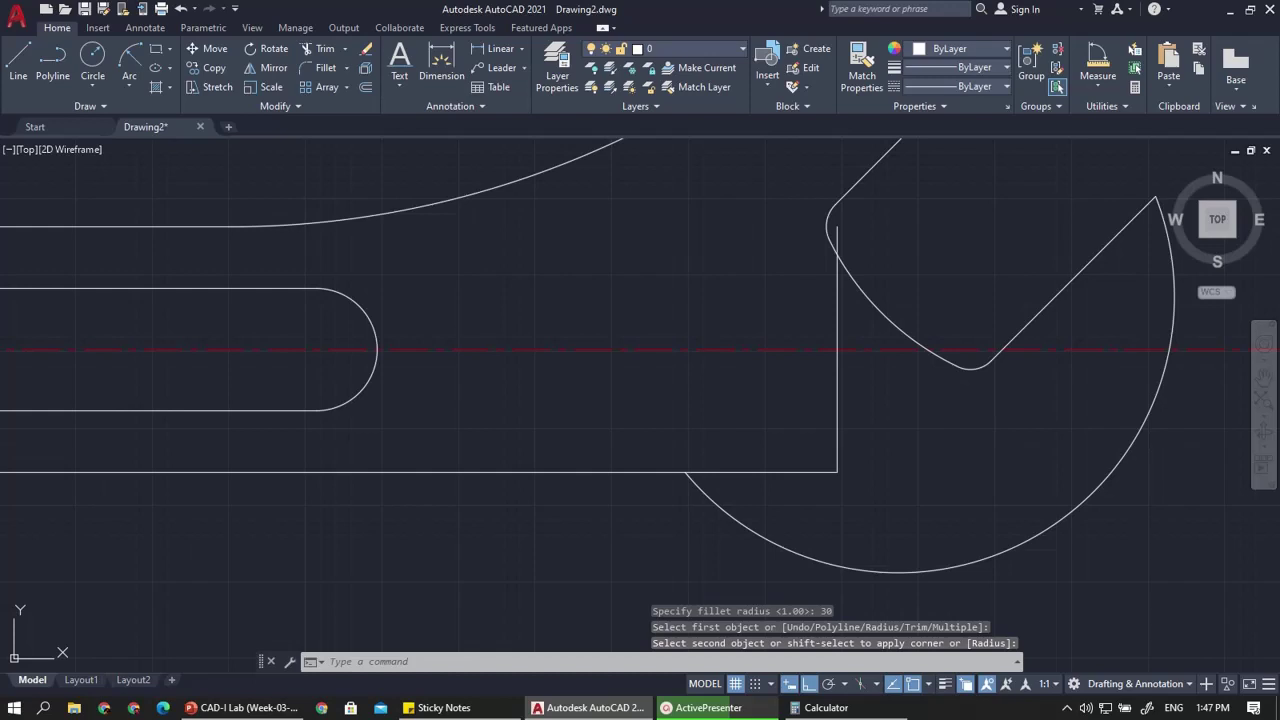
pyautogui.press('Escape')
pyautogui.scroll(-1, 454, 600)
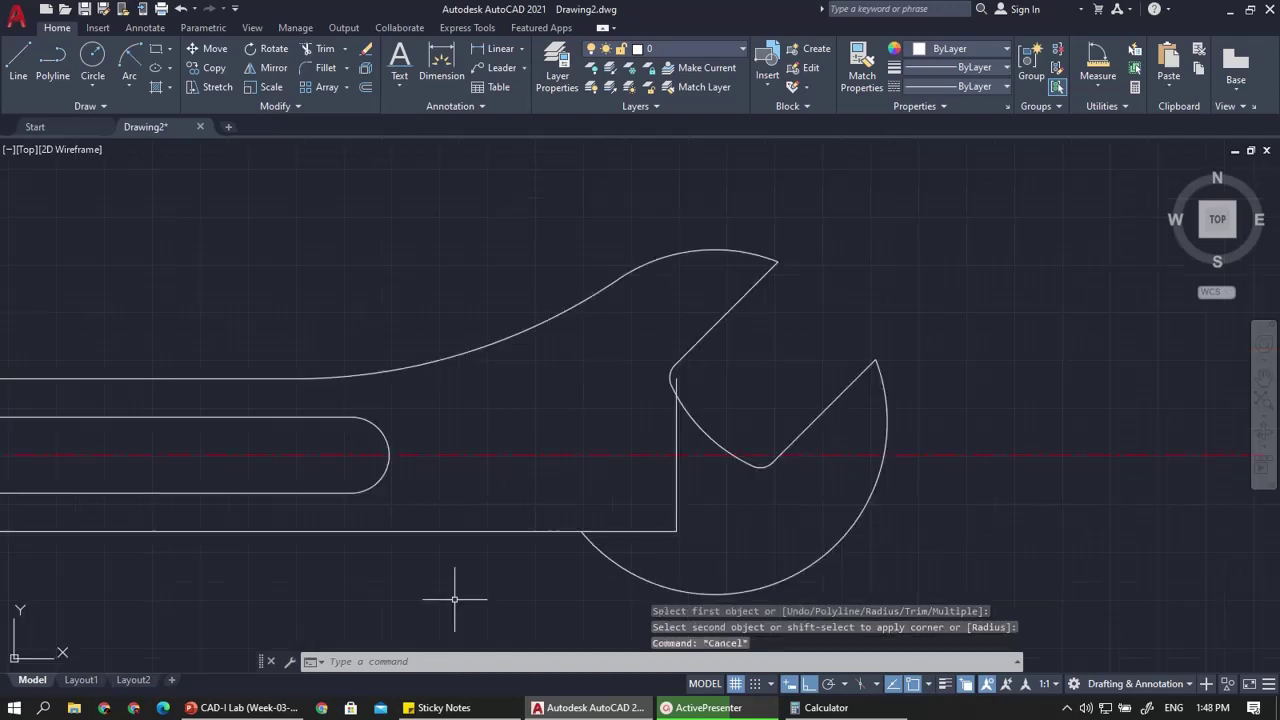
# Fillet the right jaw's lower arc to the handle's lower edge with a radius of 8
pyautogui.write('f')
pyautogui.press('Return')
pyautogui.write('r')
pyautogui.press('Return')
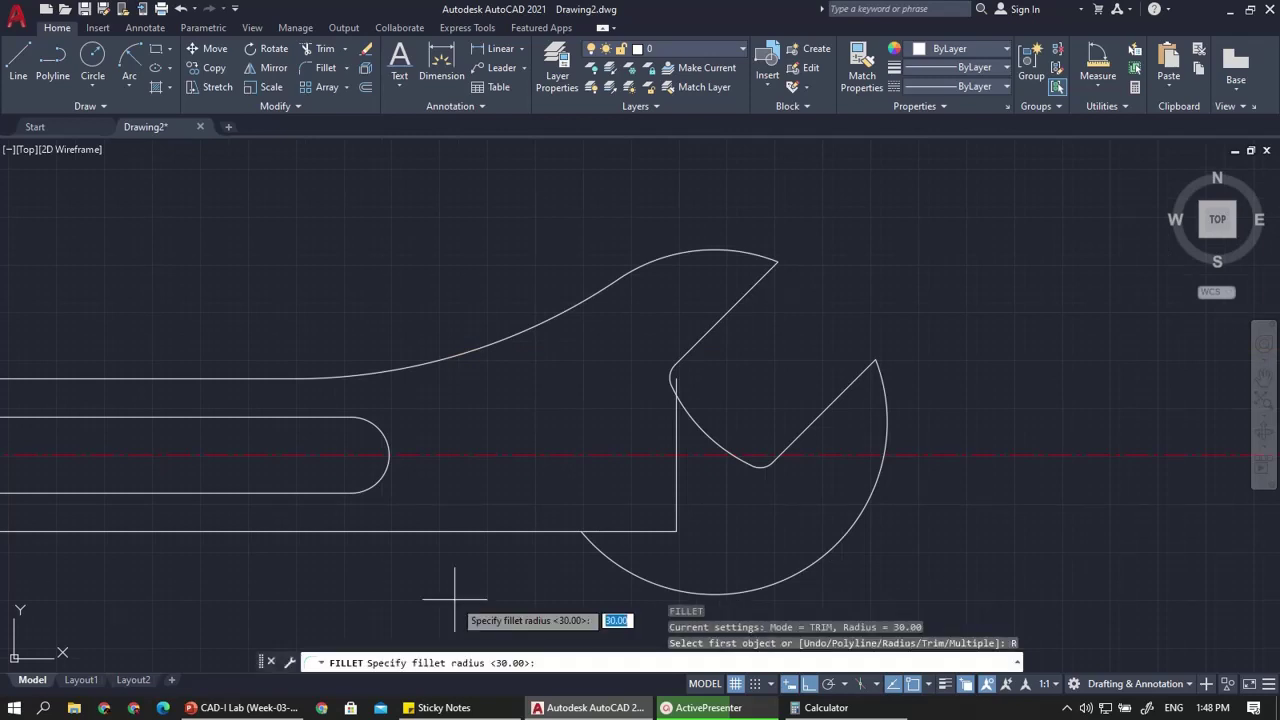
pyautogui.write('8')
pyautogui.press('Return')
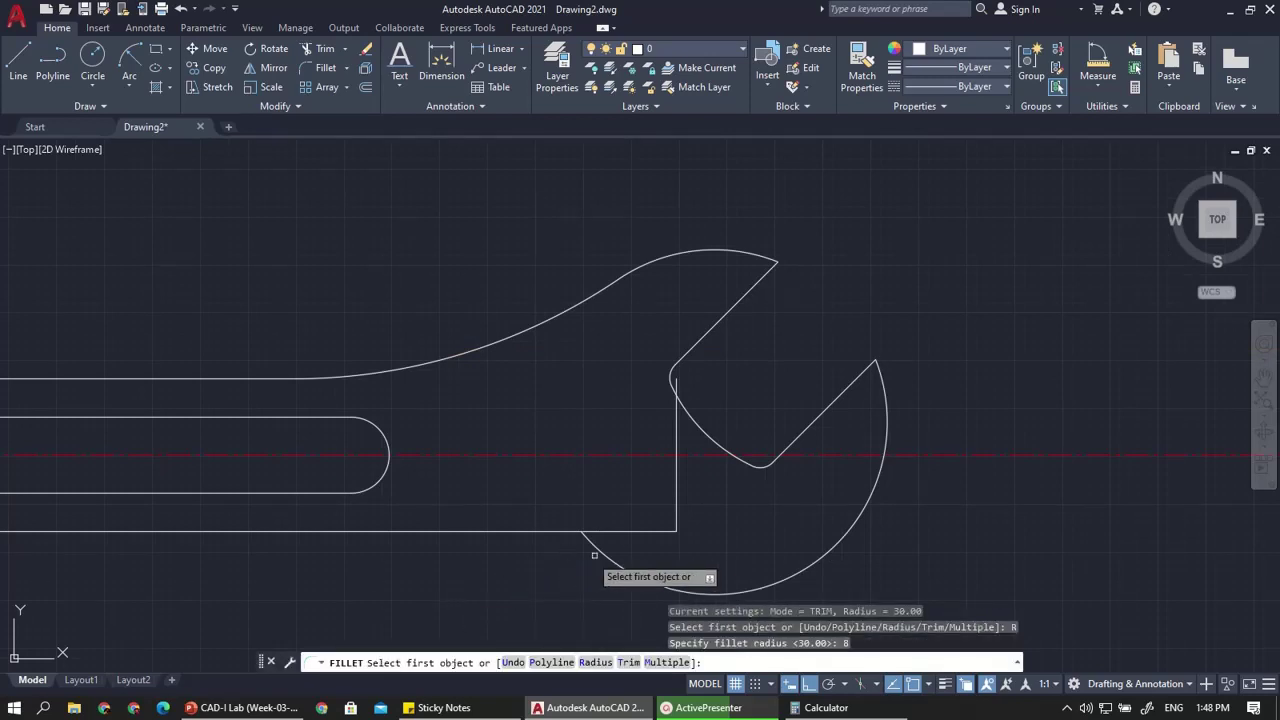
pyautogui.click(587, 540)
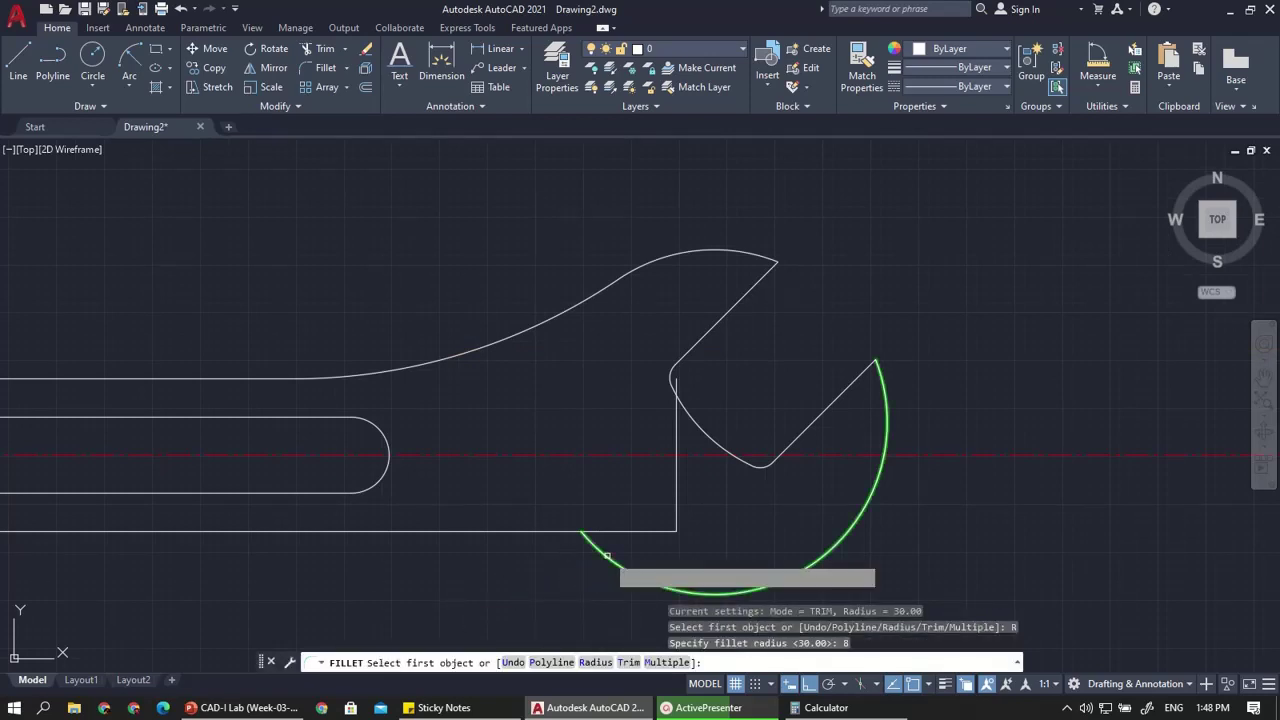
pyautogui.click(543, 530)
# Delete the leftover vertical line at the handle's right end, inside the jaw
pyautogui.click(728, 494)
pyautogui.click(630, 486)
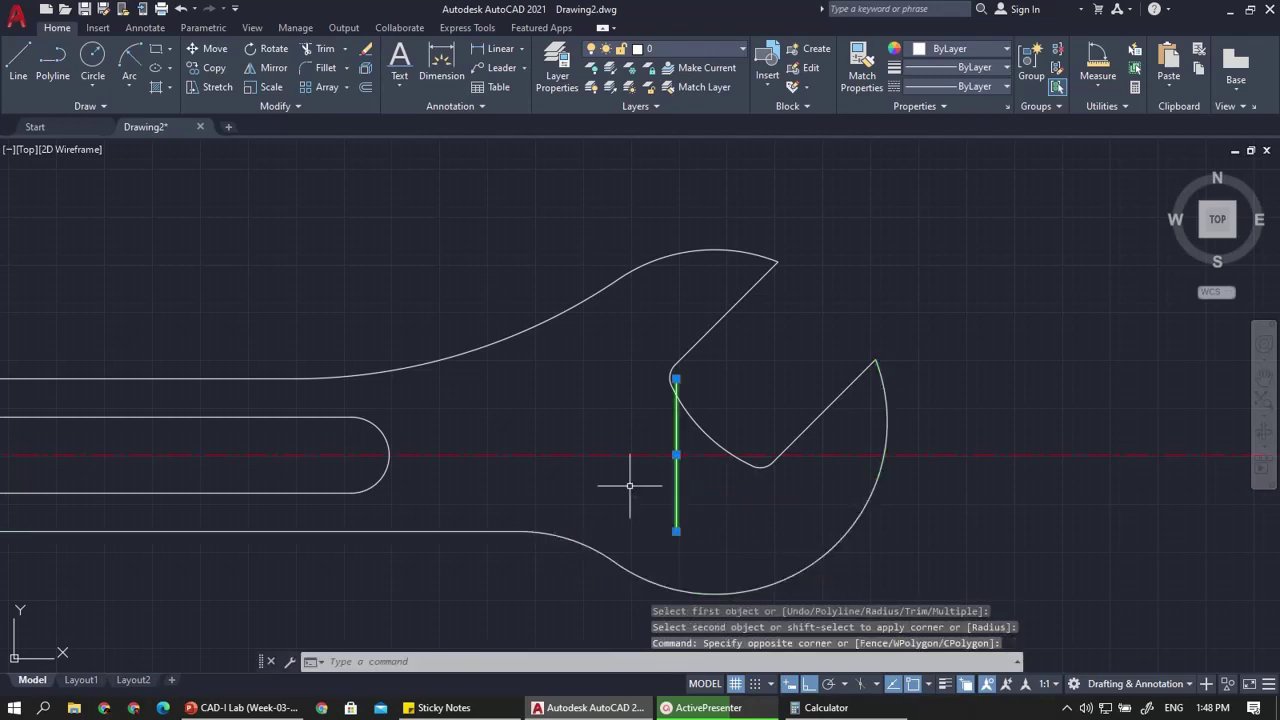
pyautogui.press('Delete')
pyautogui.scroll(-4, 679, 476)
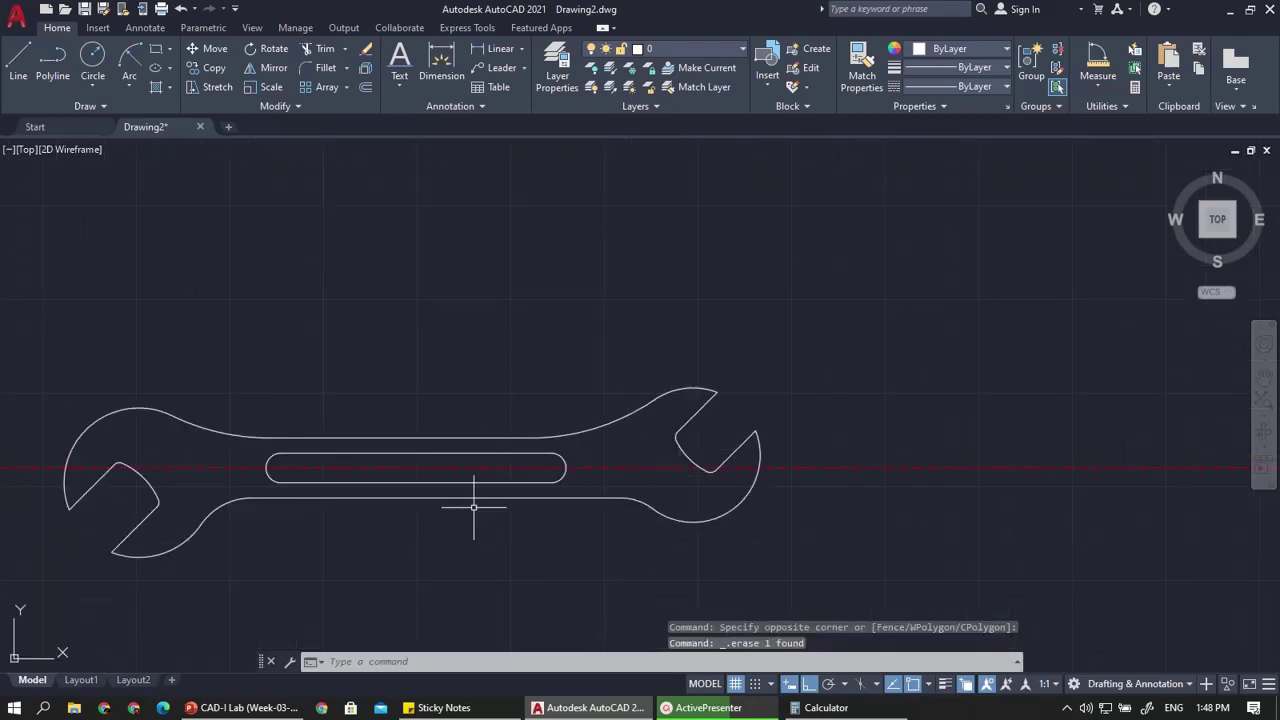
# Delete the long red horizontal centreline running through the whole wrench
pyautogui.click(895, 452)
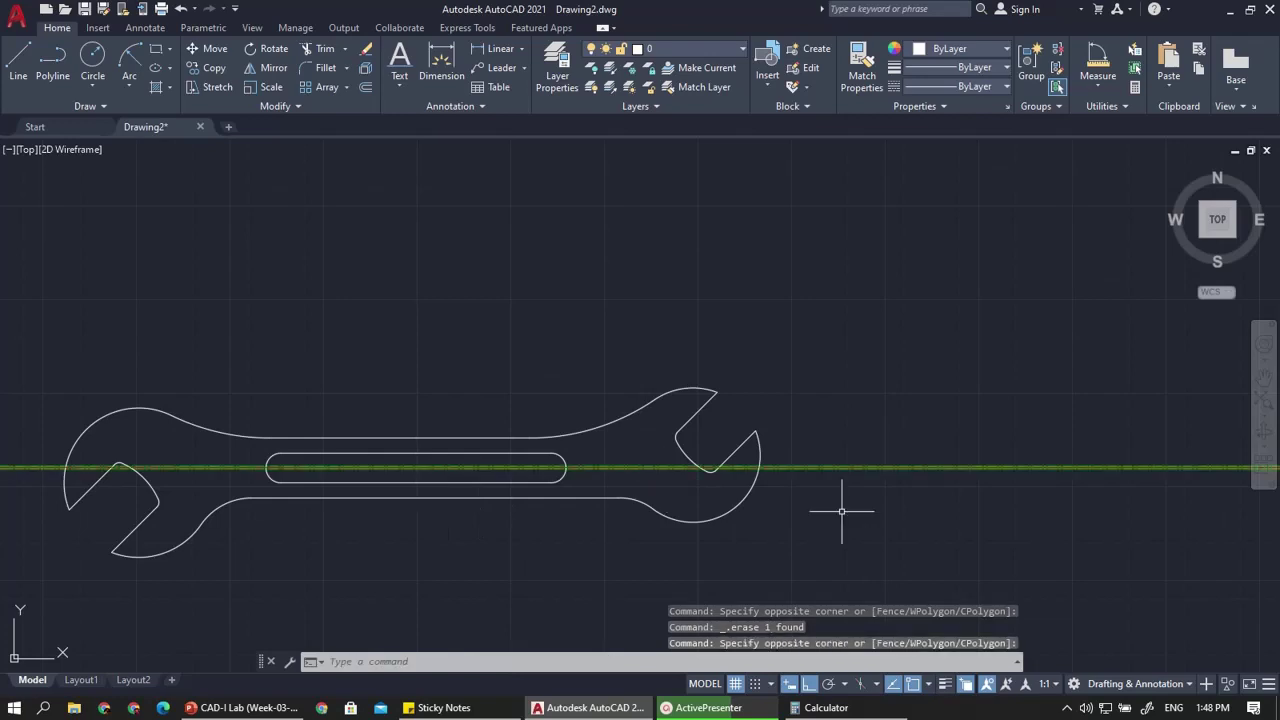
pyautogui.press('Escape')
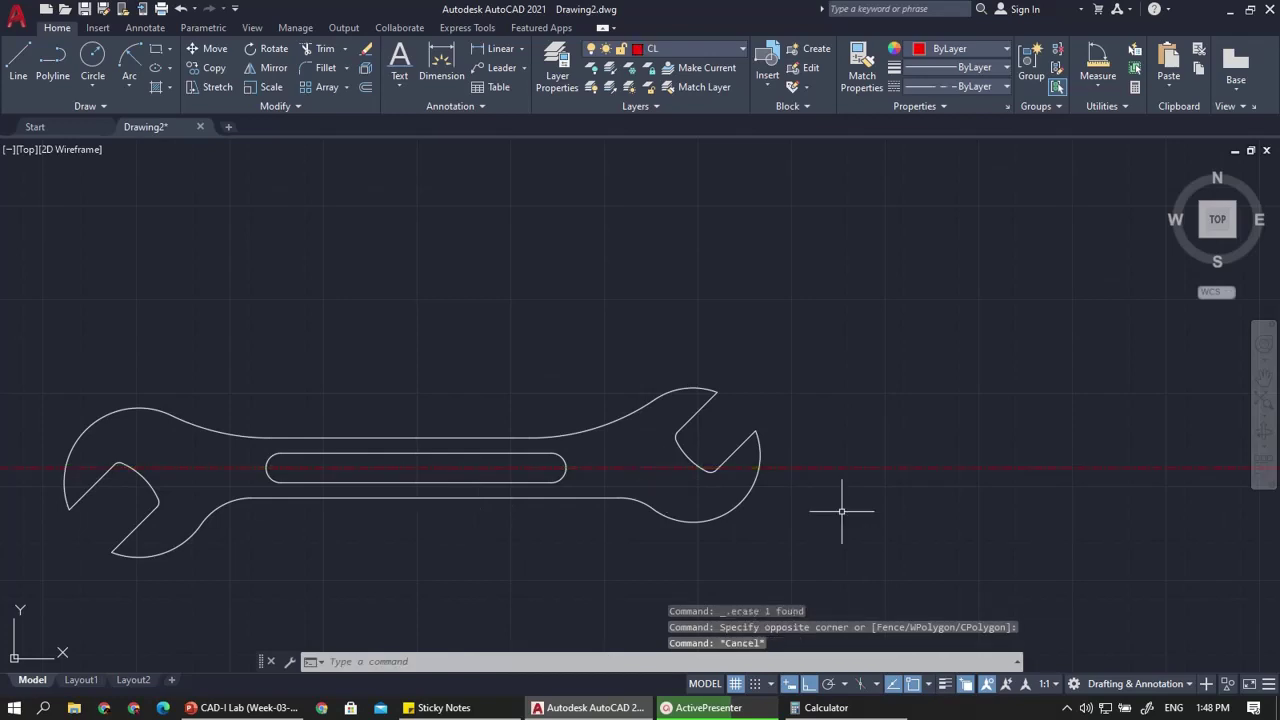
pyautogui.click(873, 434)
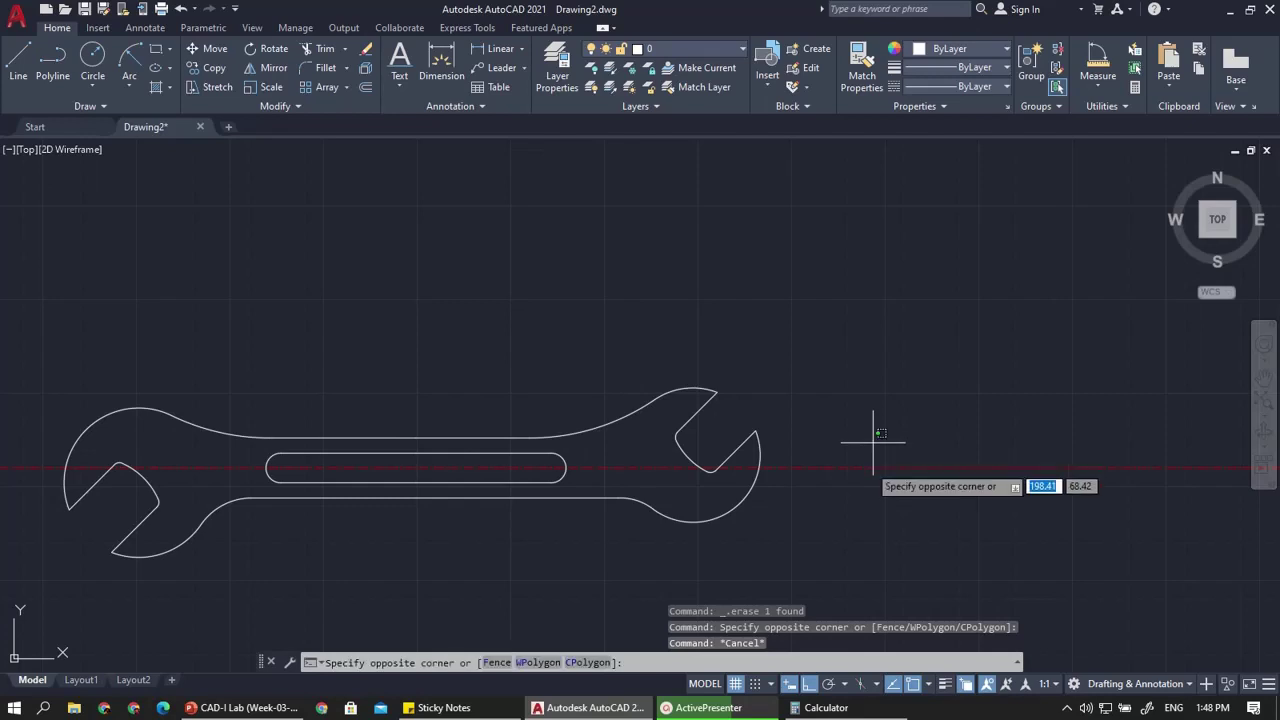
pyautogui.click(860, 514)
pyautogui.press('Delete')
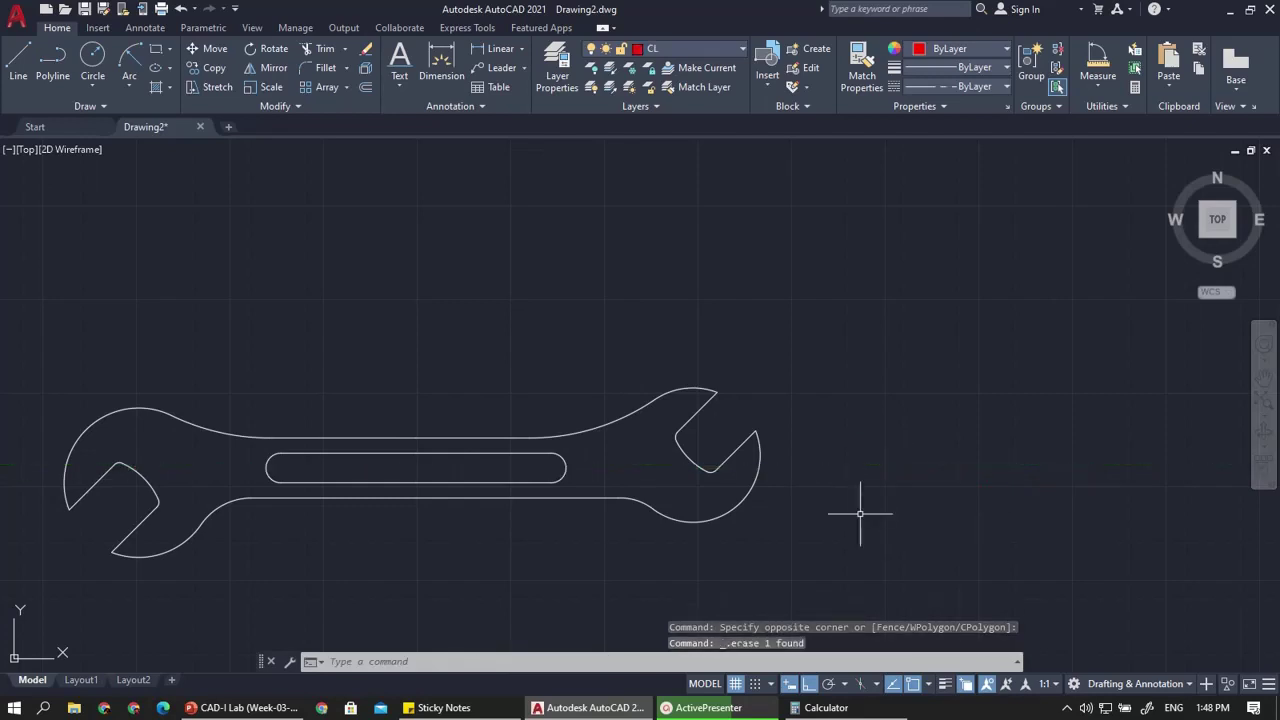
# Glance at the practice slide, return to the drawing and make CL the current layer
pyautogui.click(236, 707)
pyautogui.click(236, 707)
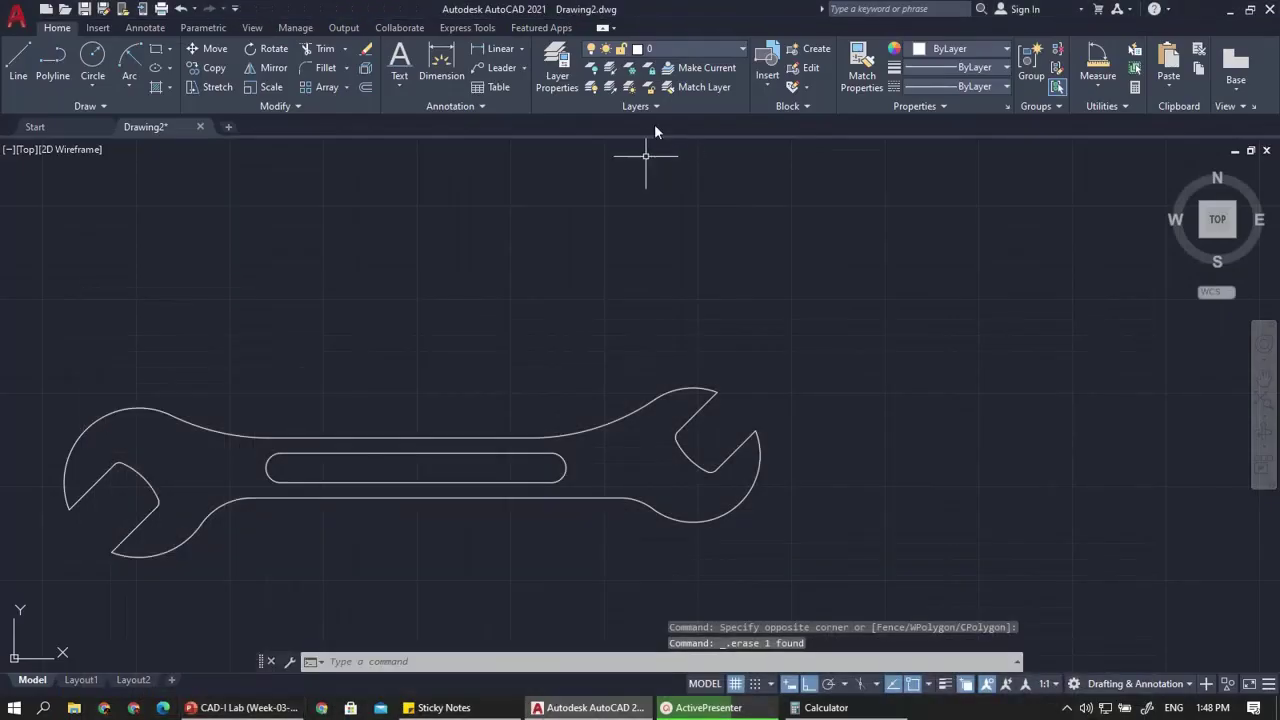
pyautogui.click(676, 48)
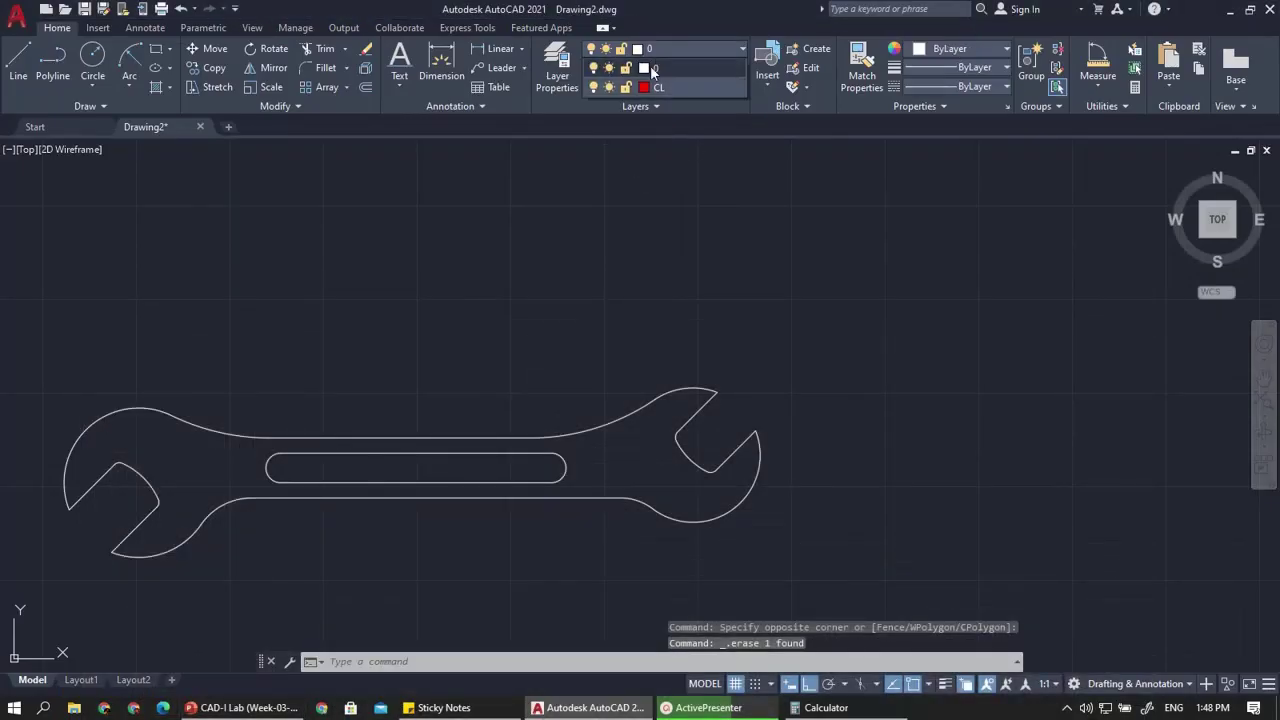
pyautogui.click(653, 88)
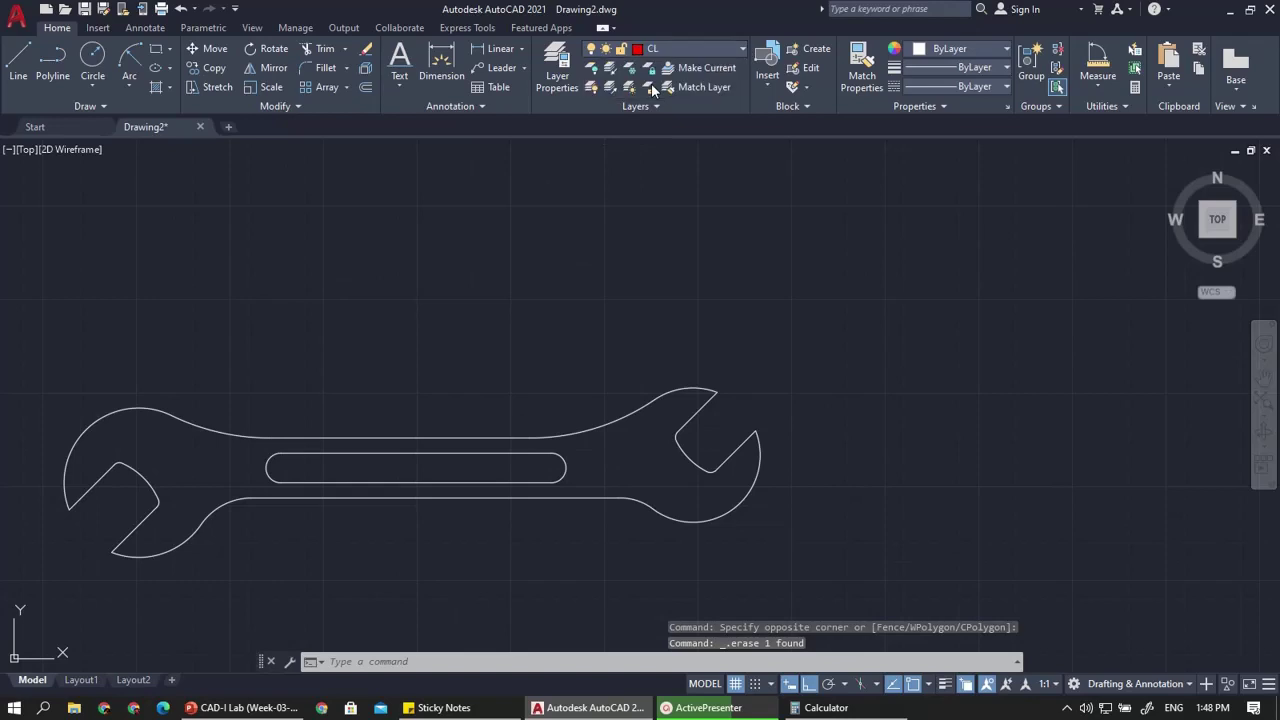
# Draw a horizontal centreline about 75 long from the slot's right arc centre to beyond the left jaw
pyautogui.click(18, 68)
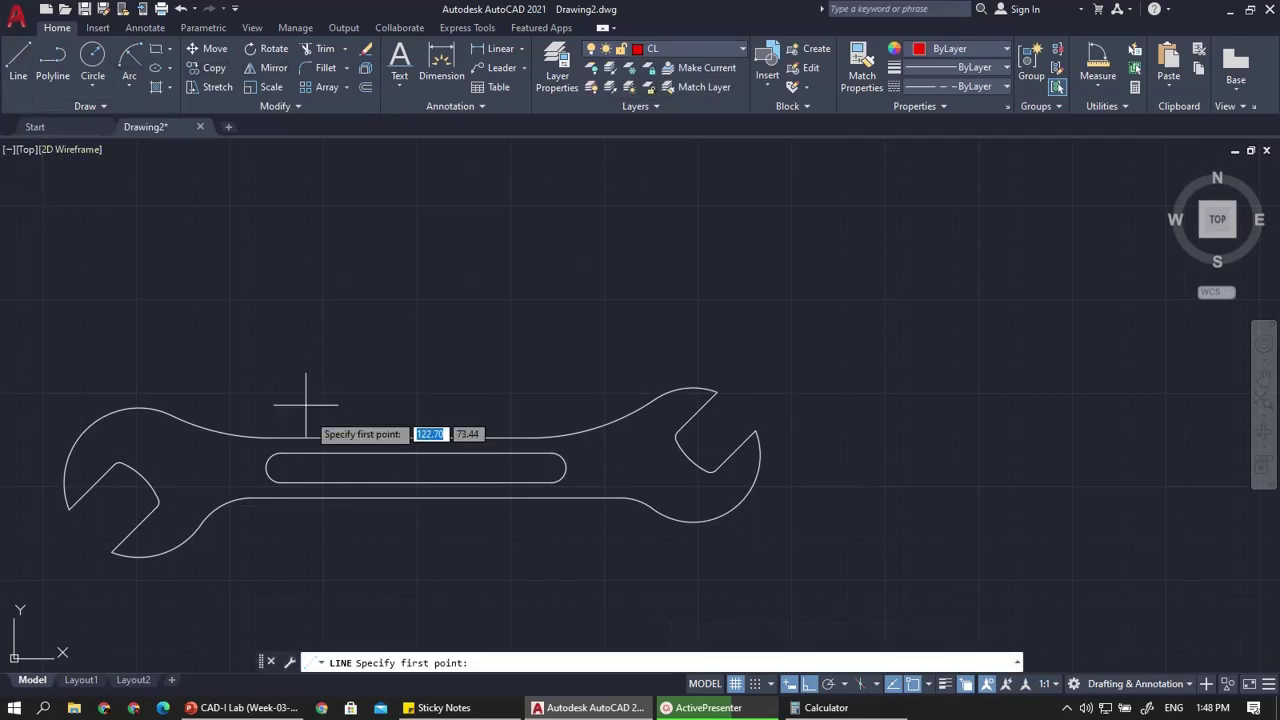
pyautogui.click(550, 467)
pyautogui.scroll(-1, 323, 466)
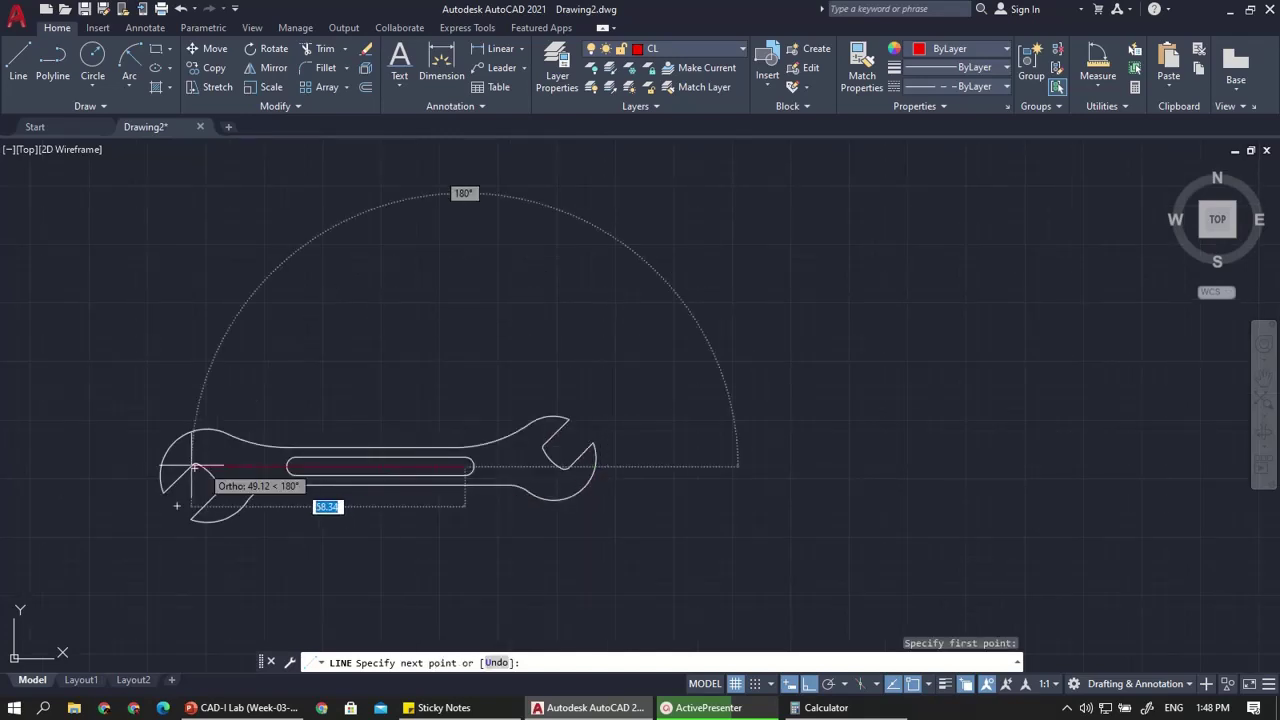
pyautogui.scroll(2, 118, 466)
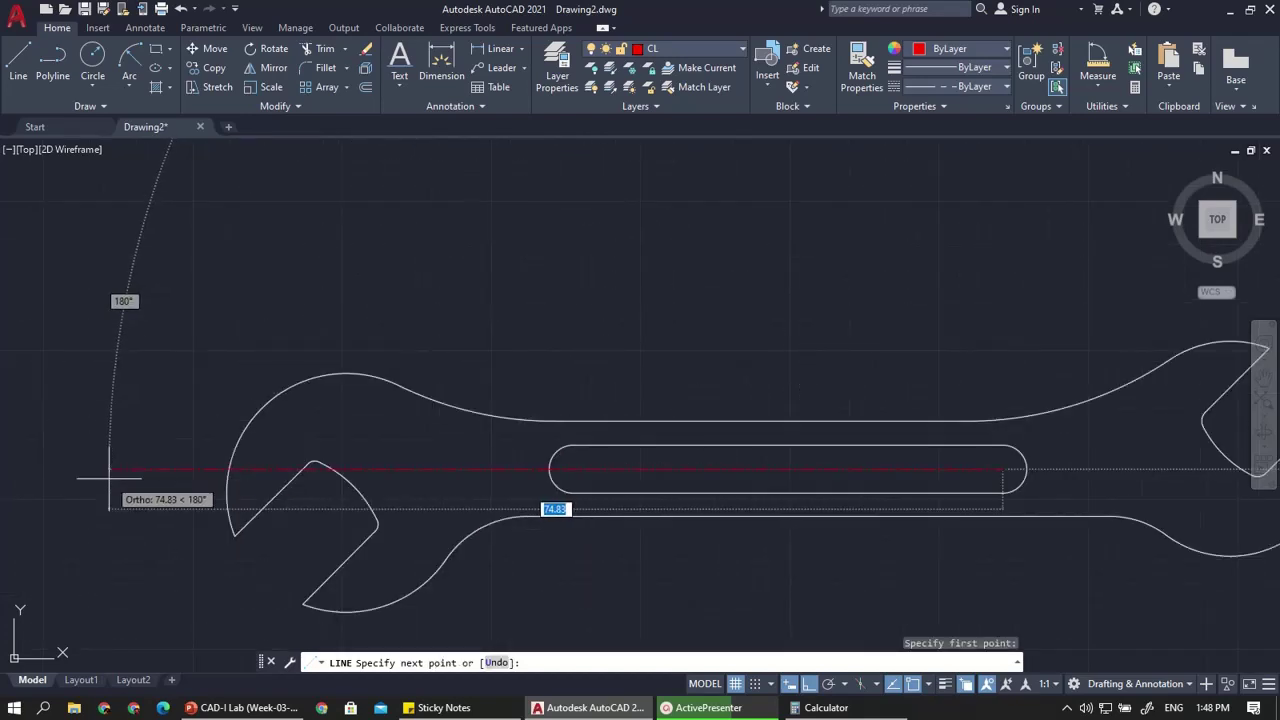
pyautogui.scroll(-2, 95, 472)
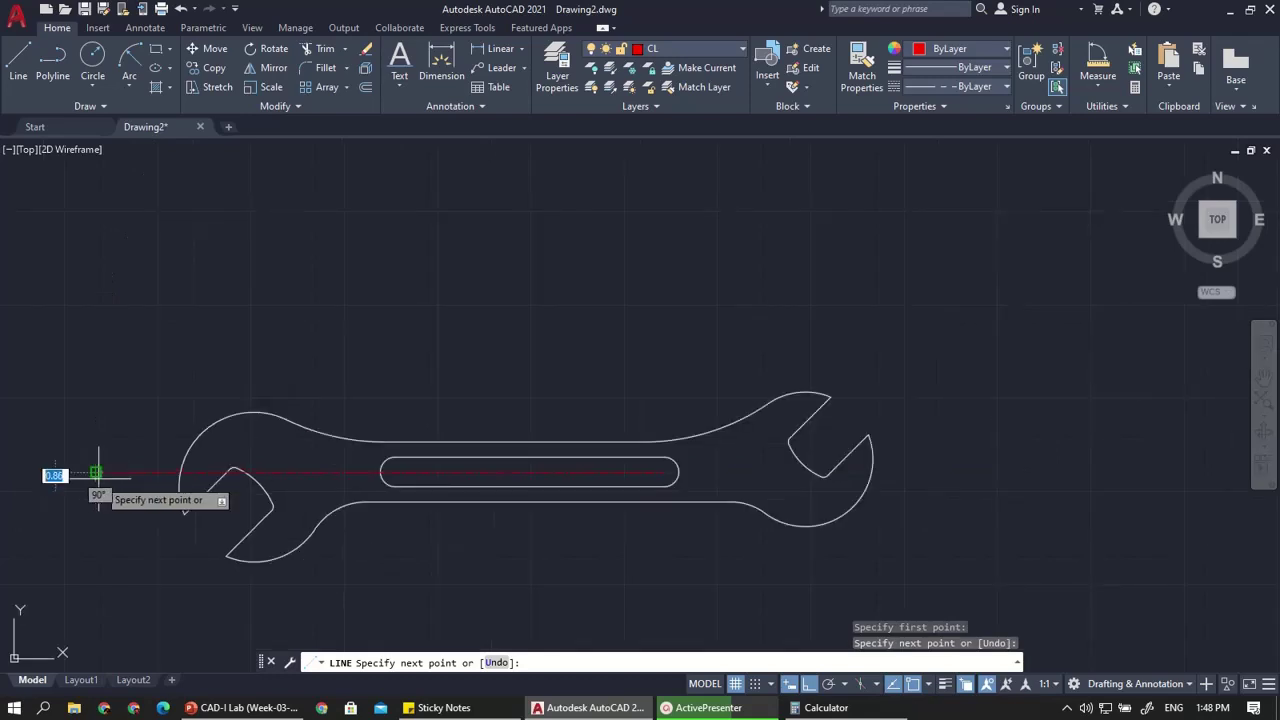
pyautogui.press('Escape')
# Stretch the new centreline's right end horizontally past the right jaw so it runs through the whole wrench
pyautogui.scroll(4, 634, 486)
pyautogui.click(652, 436)
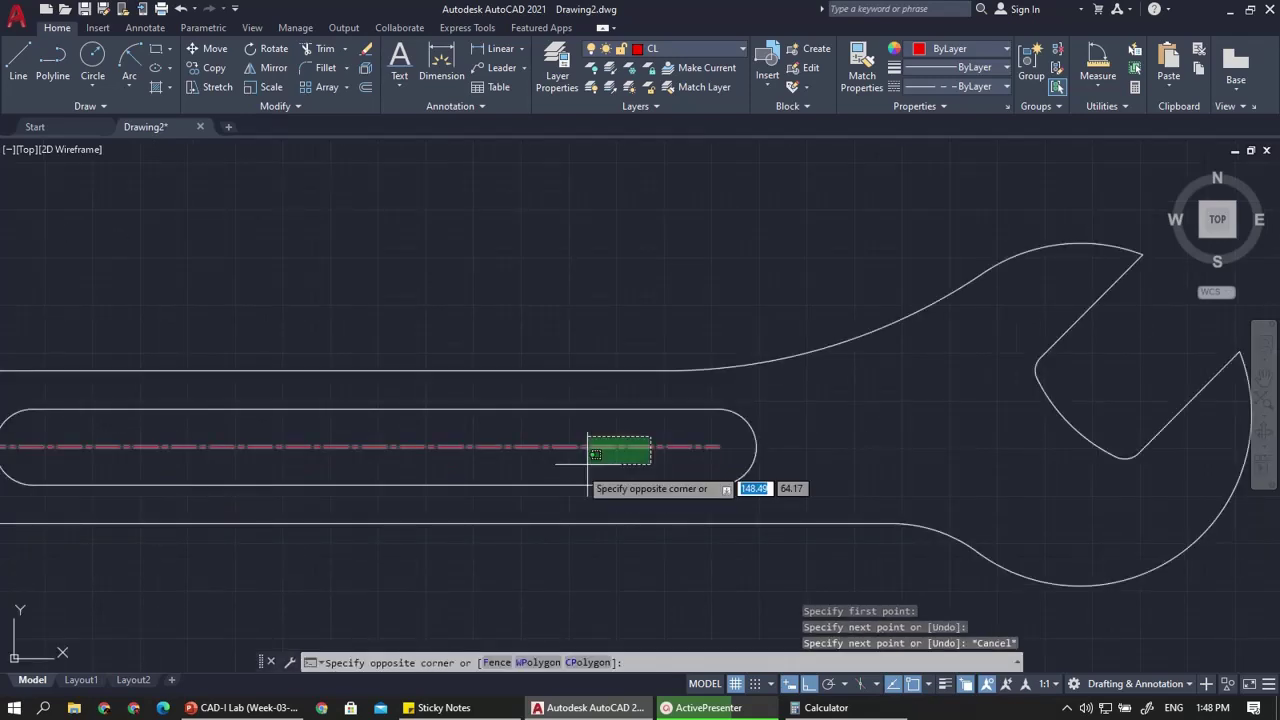
pyautogui.click(586, 471)
pyautogui.scroll(-2, 628, 460)
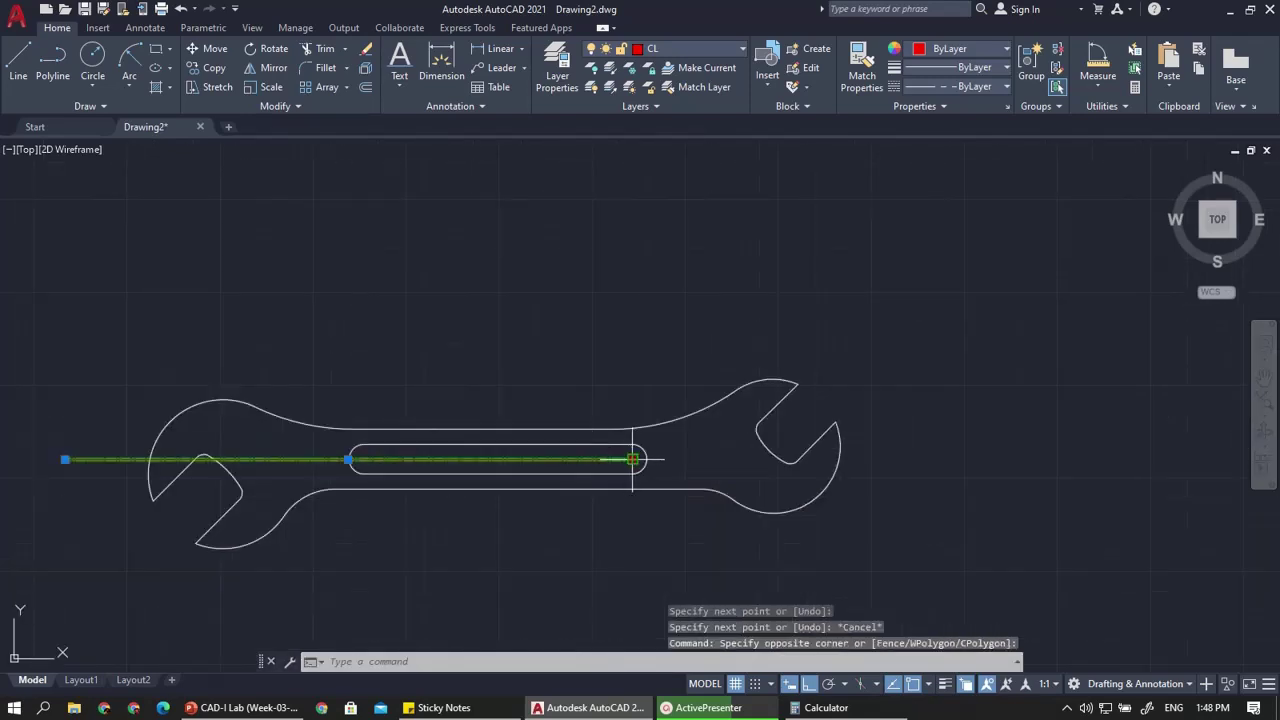
pyautogui.click(632, 459)
pyautogui.click(1004, 457)
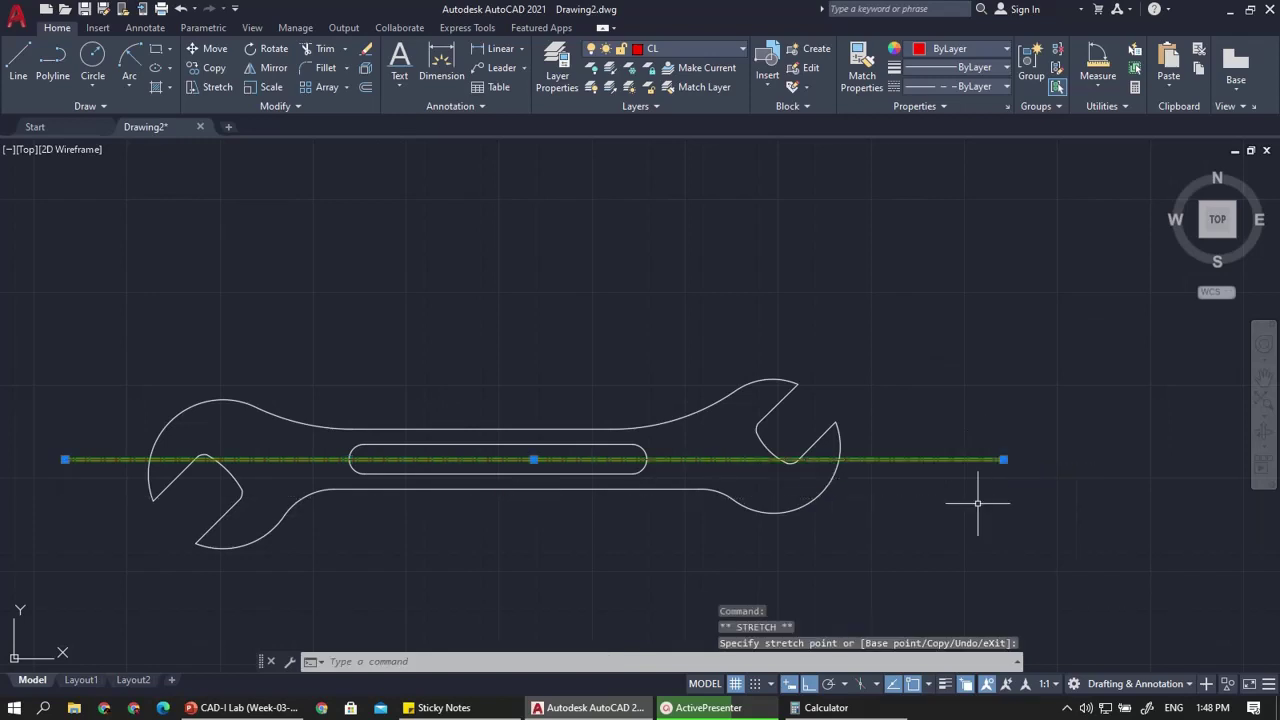
pyautogui.press('Escape')
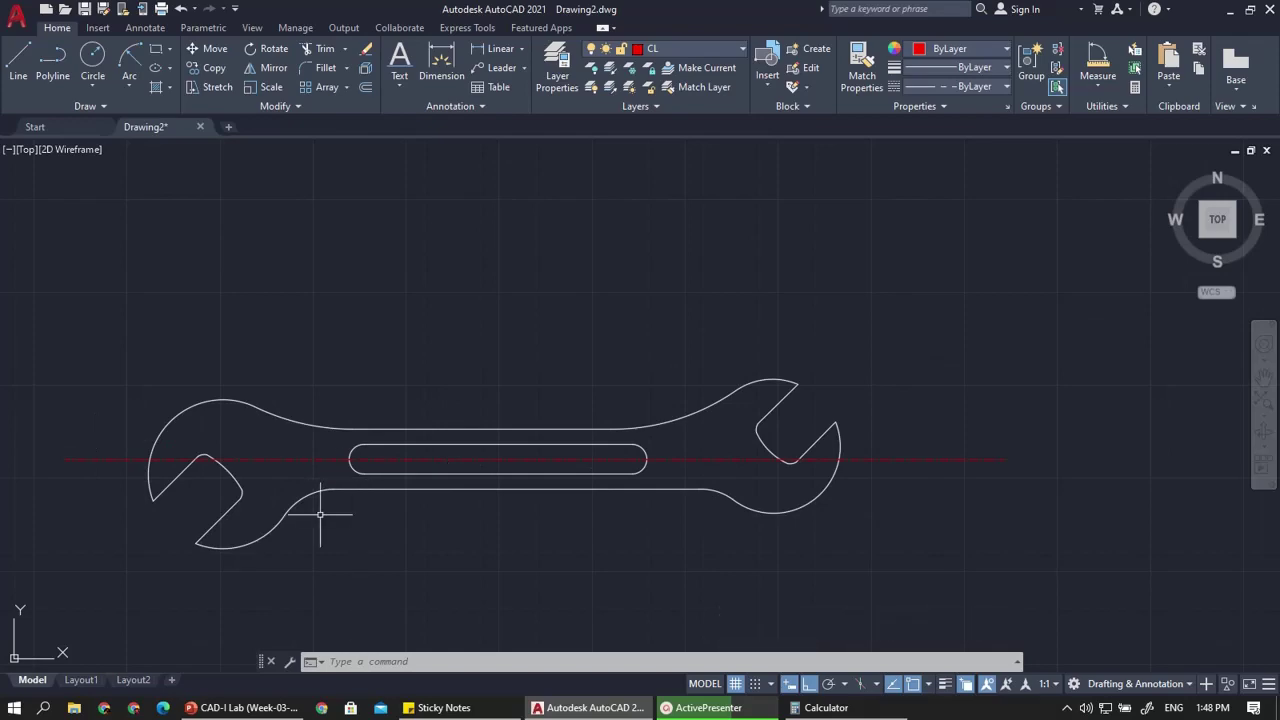
# Glance at the practice slide, return to the drawing and set the Standard dimension style's linear precision to 0.00
pyautogui.click(250, 707)
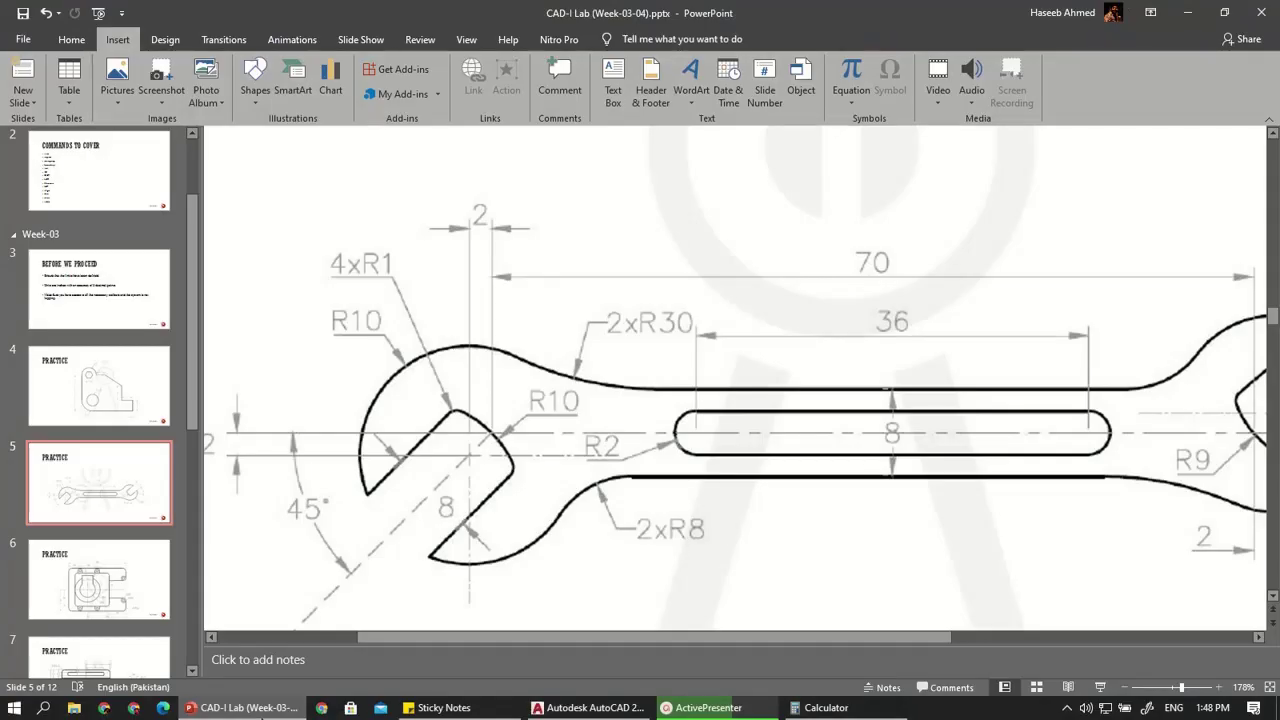
pyautogui.click(262, 707)
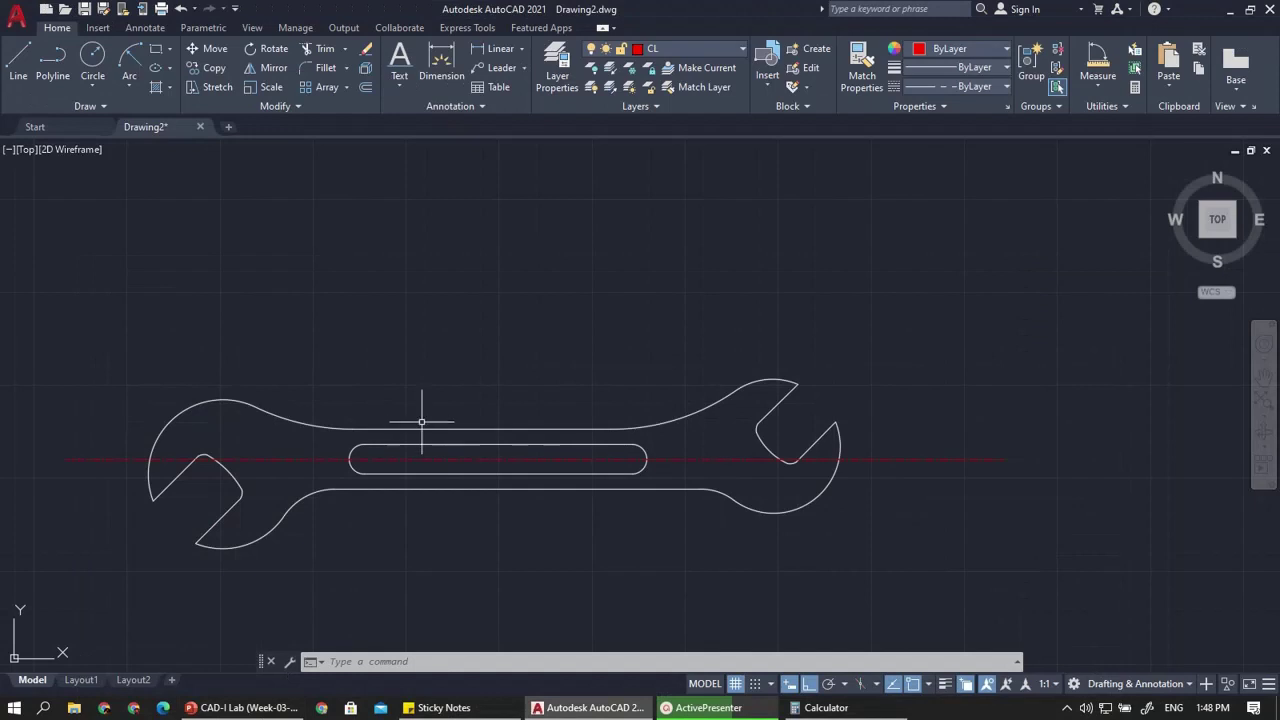
pyautogui.click(144, 28)
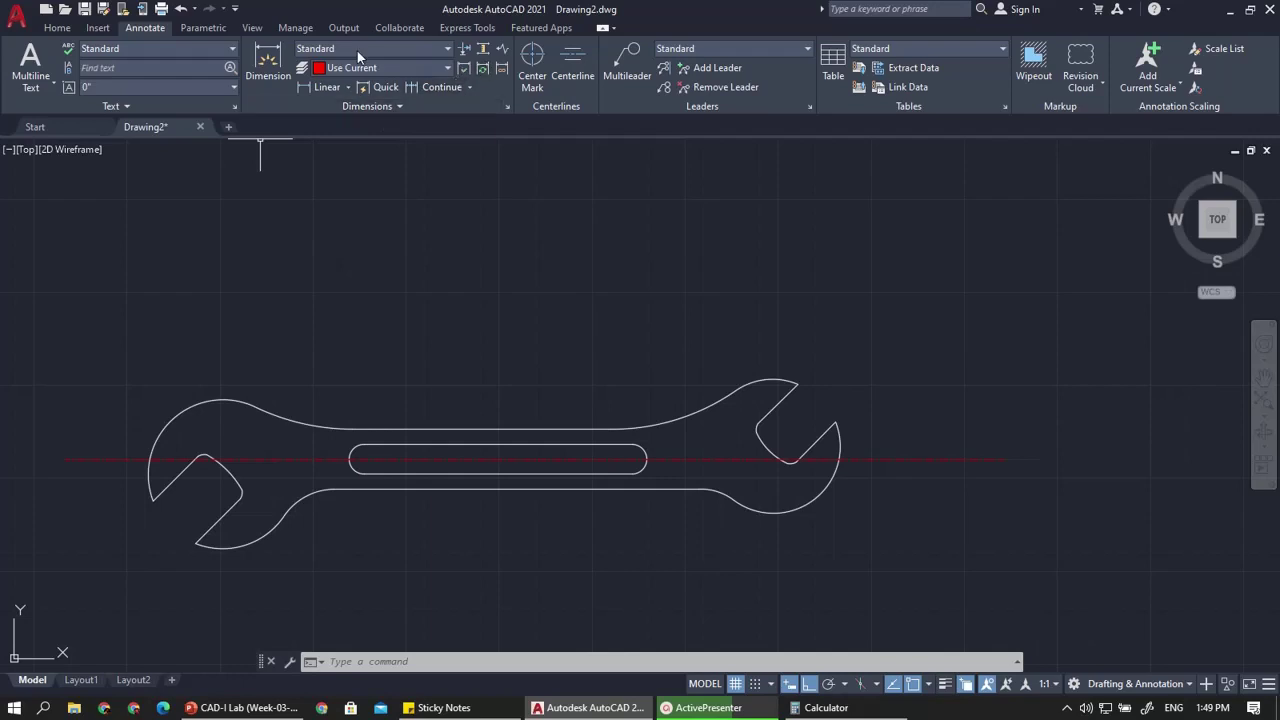
pyautogui.click(370, 104)
pyautogui.click(287, 165)
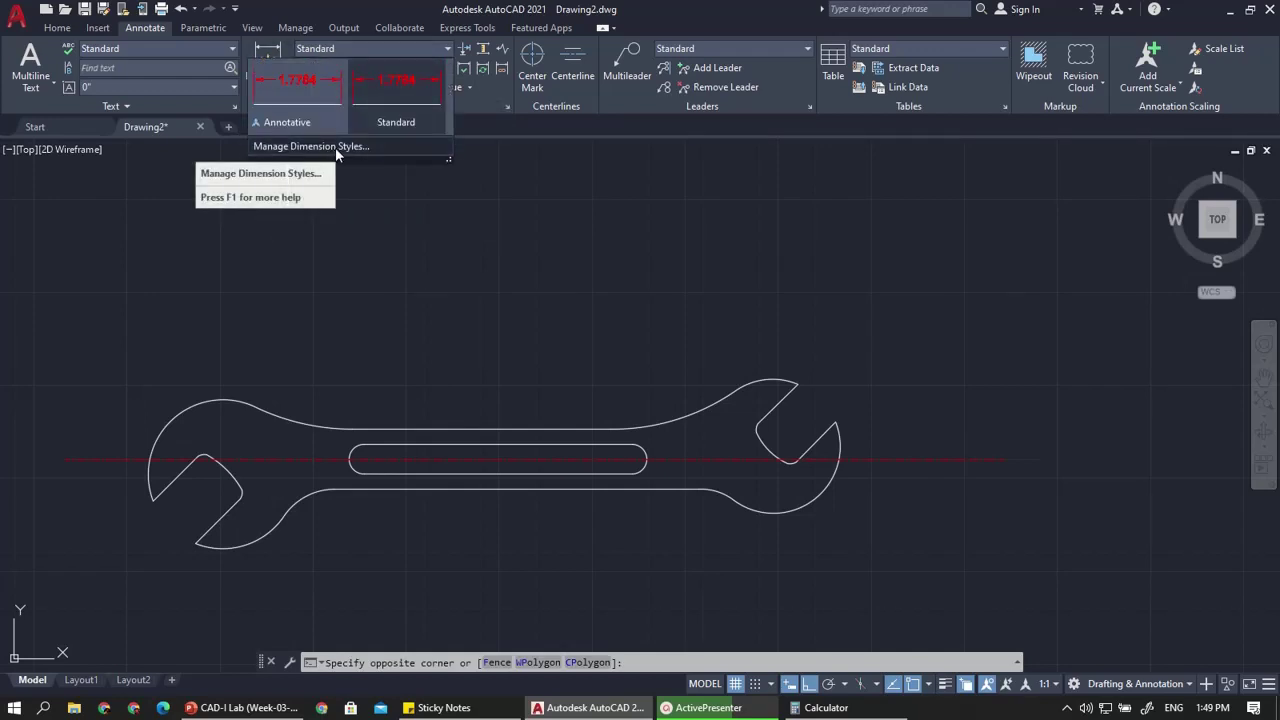
pyautogui.click(335, 147)
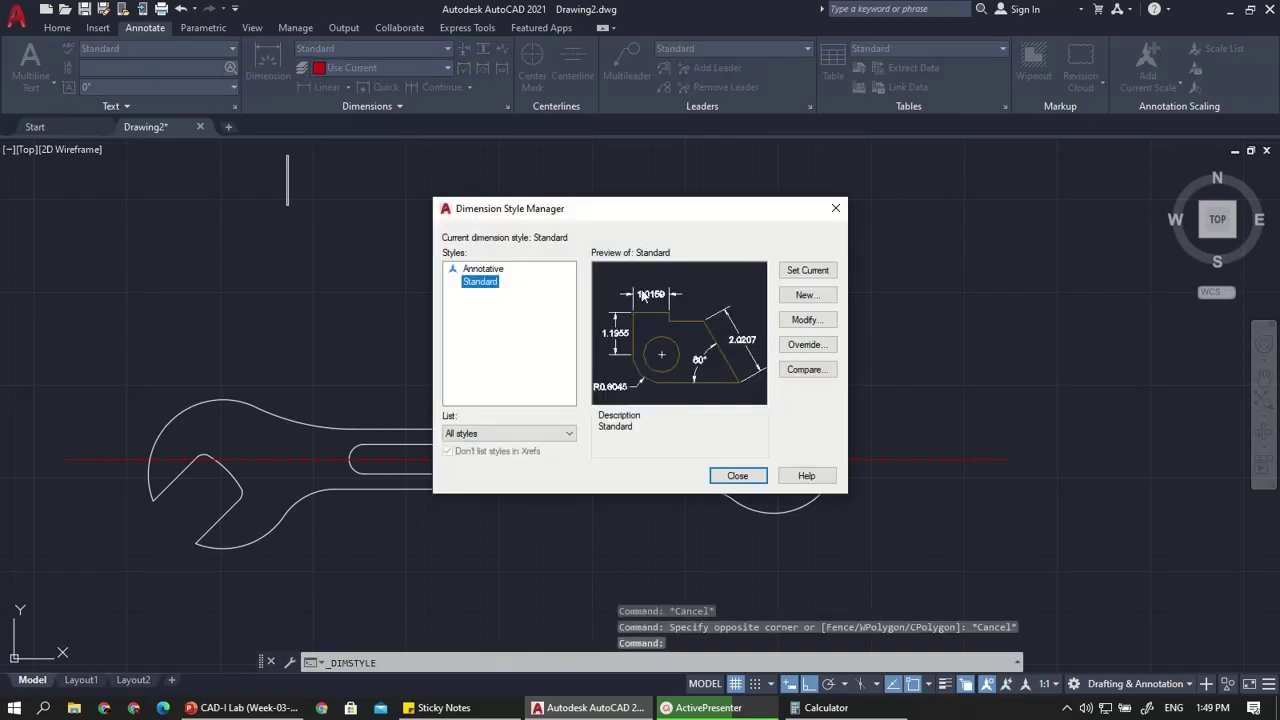
pyautogui.click(814, 320)
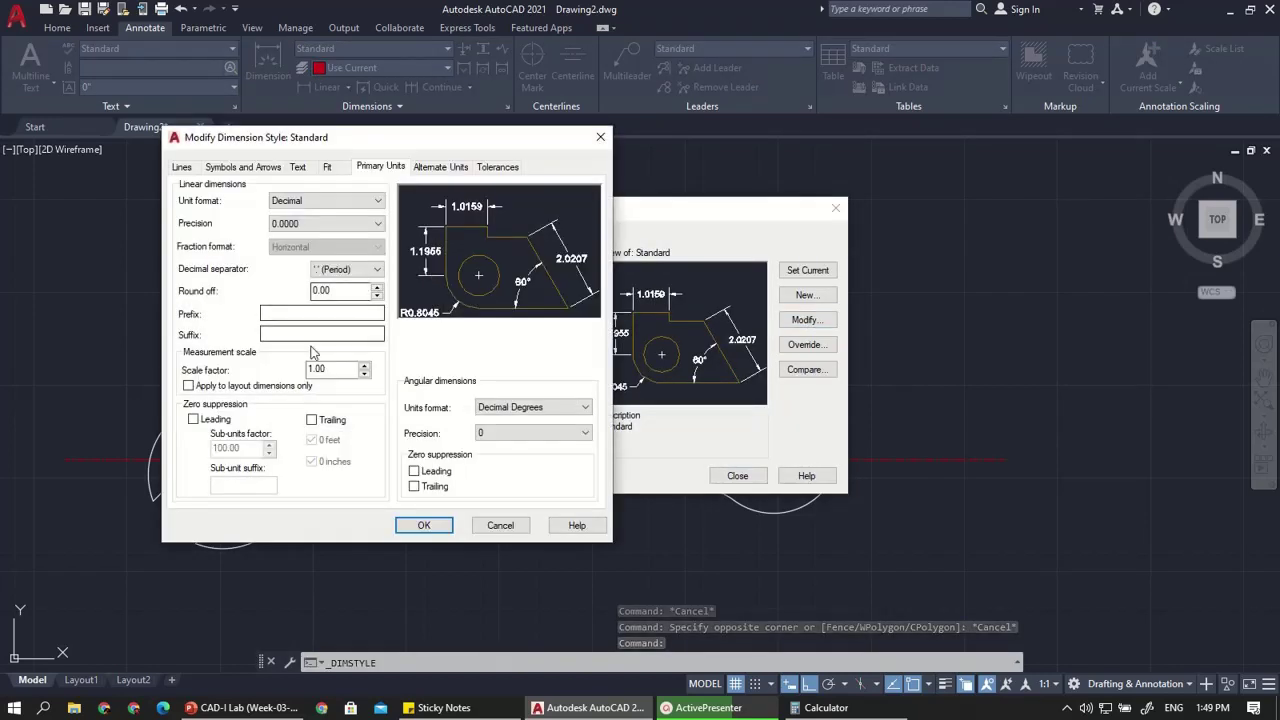
pyautogui.click(300, 224)
pyautogui.click(289, 258)
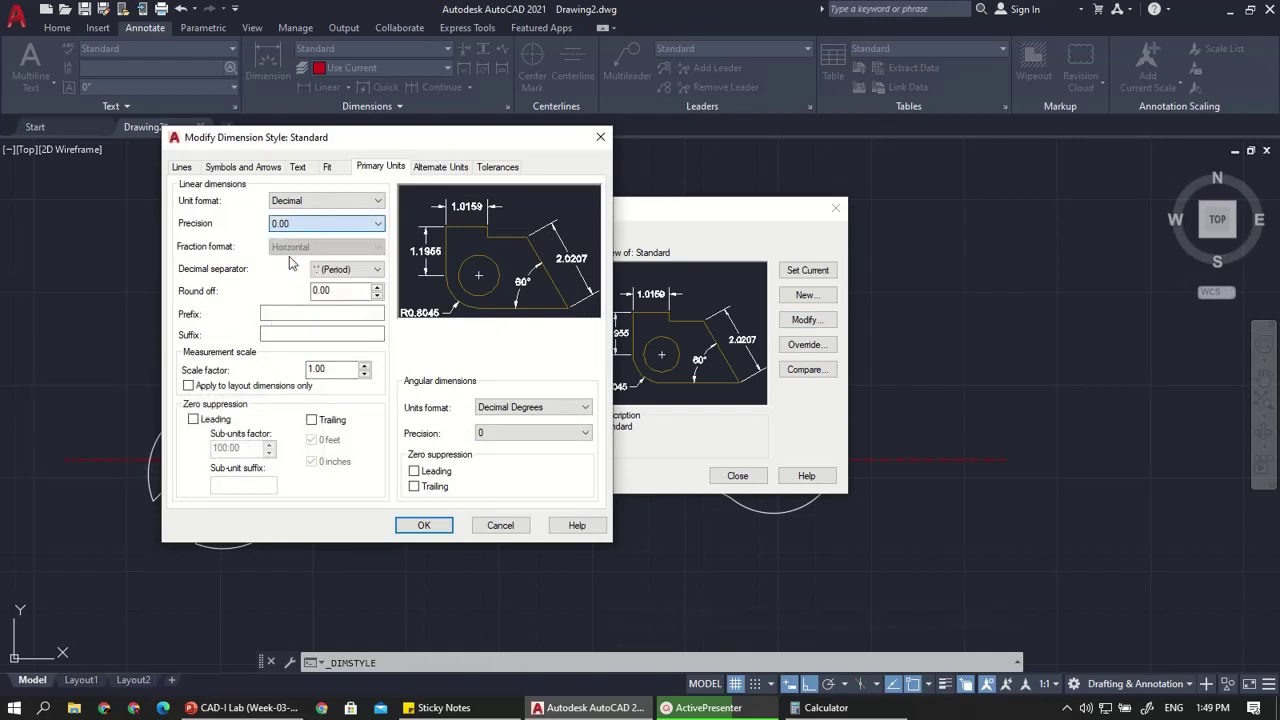
# Set the Standard dimension style's text height to 5 and its arrow size to 5
pyautogui.click(298, 168)
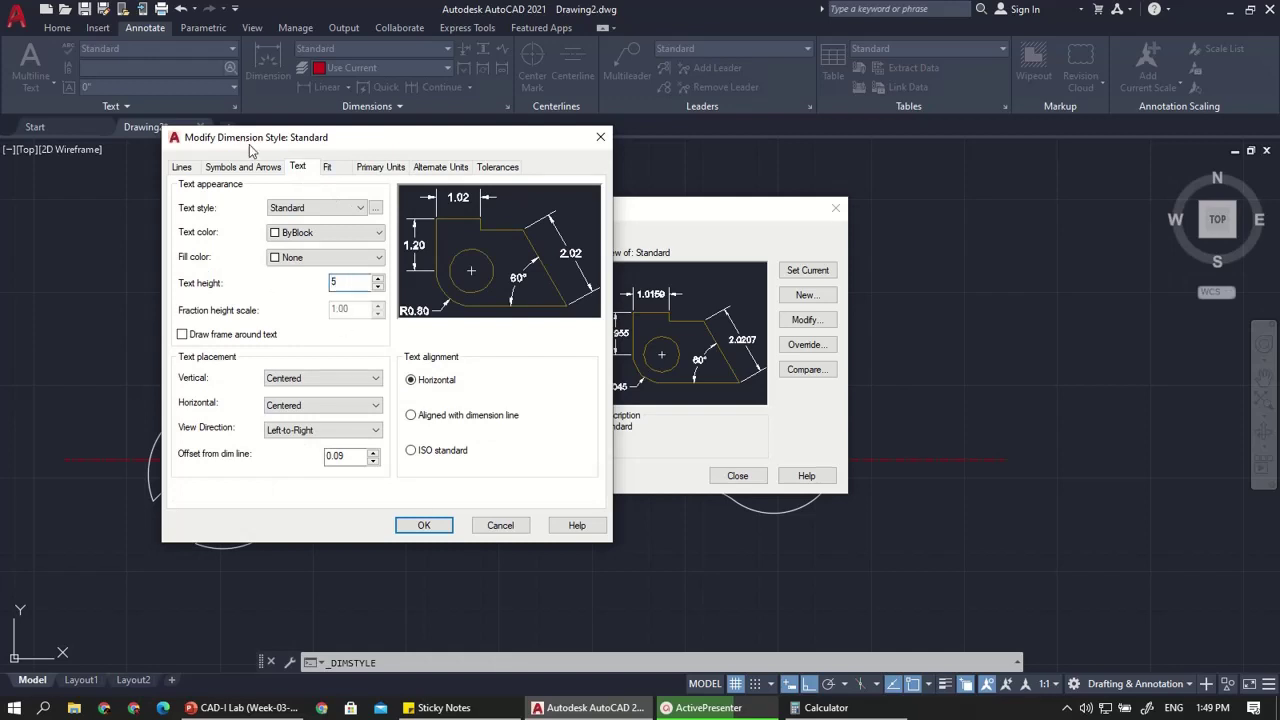
pyautogui.click(206, 167)
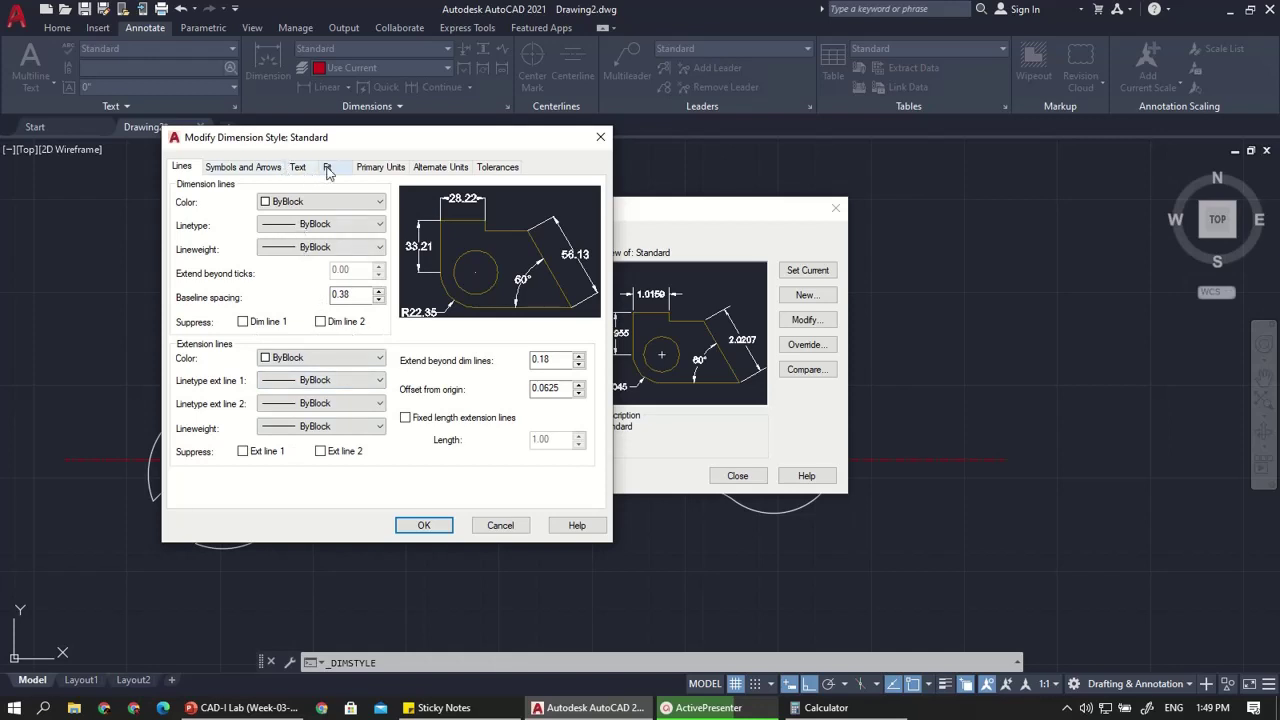
# Colour the Standard dimension style's extension lines yellow and its dimension lines green
pyautogui.click(283, 363)
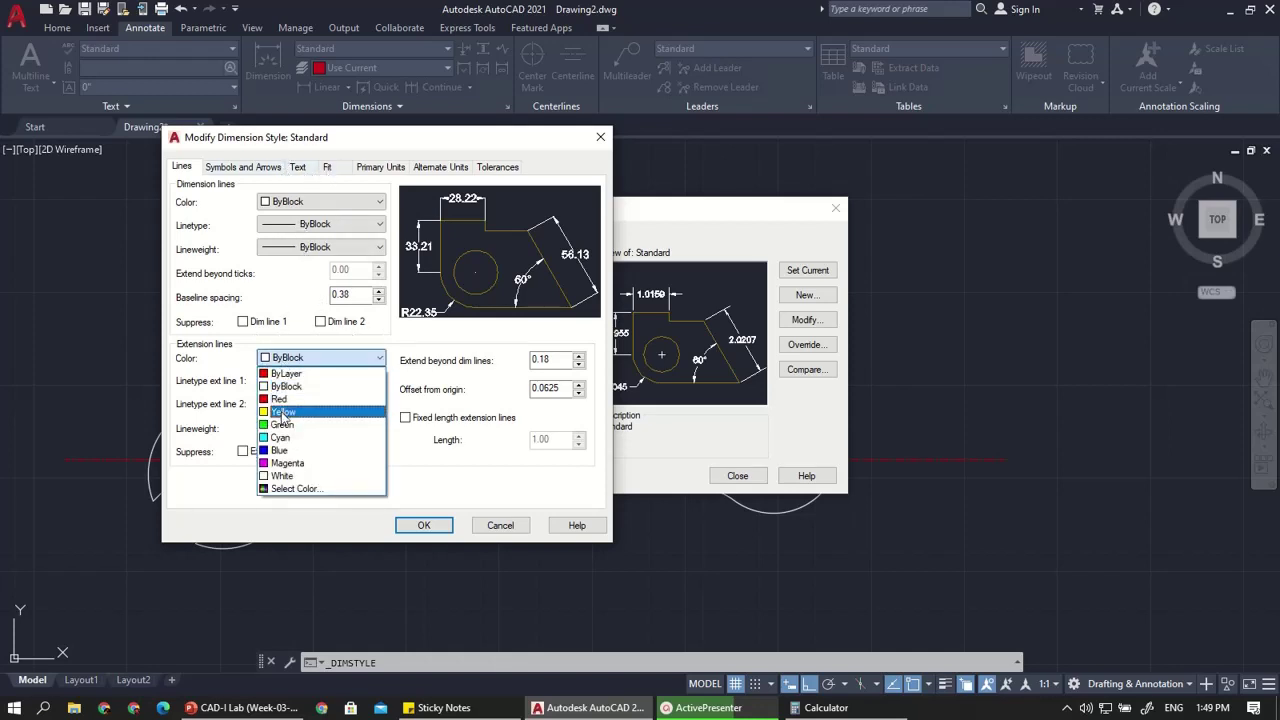
pyautogui.click(300, 406)
pyautogui.click(265, 170)
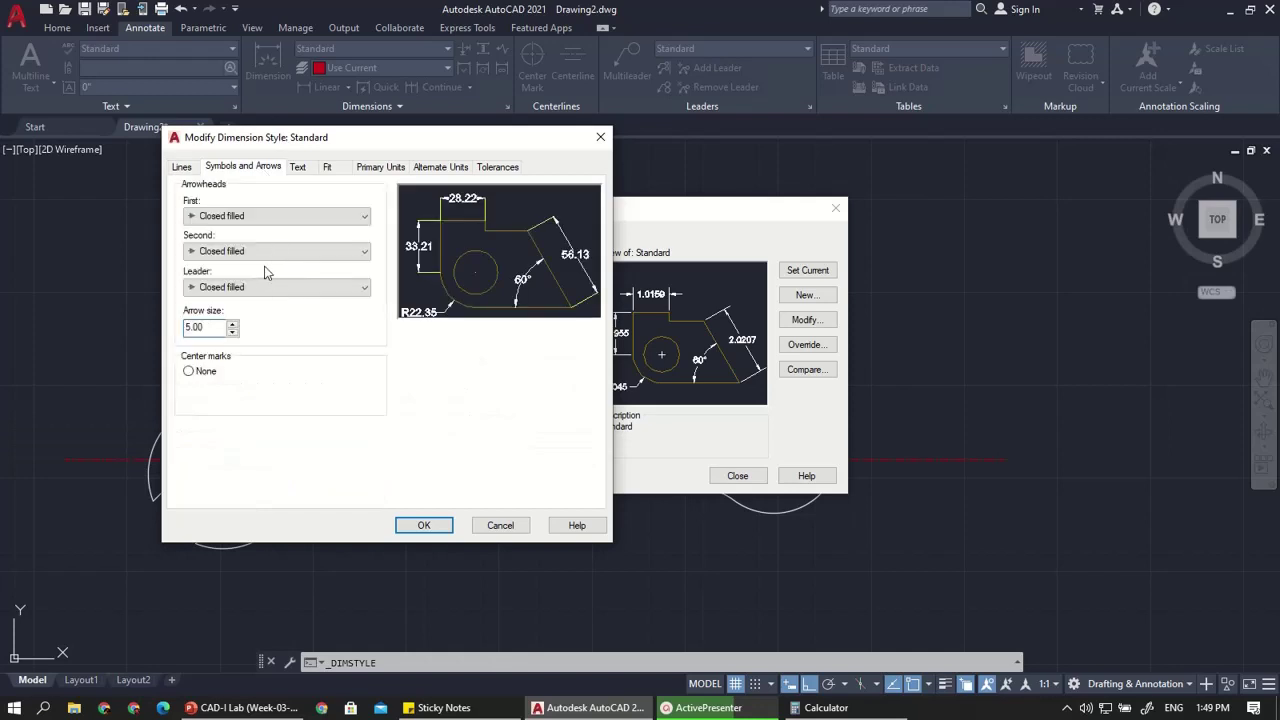
pyautogui.click(296, 167)
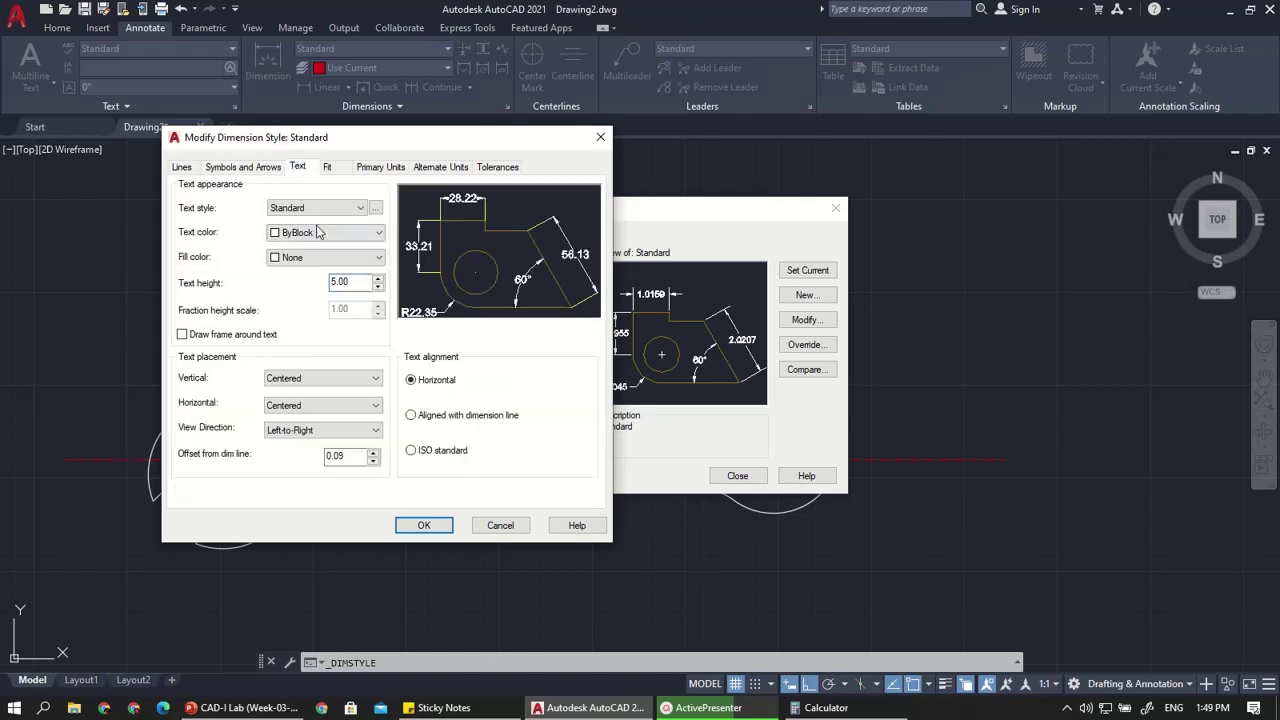
pyautogui.click(240, 168)
pyautogui.click(191, 166)
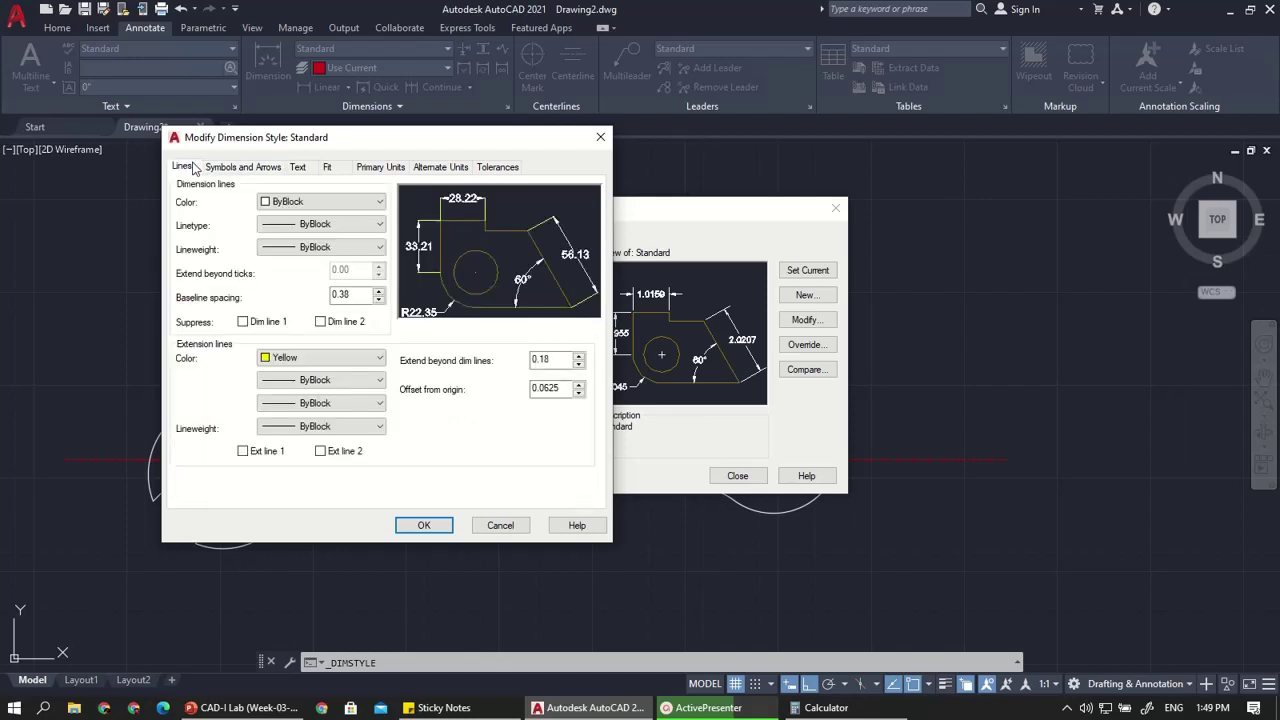
pyautogui.click(282, 202)
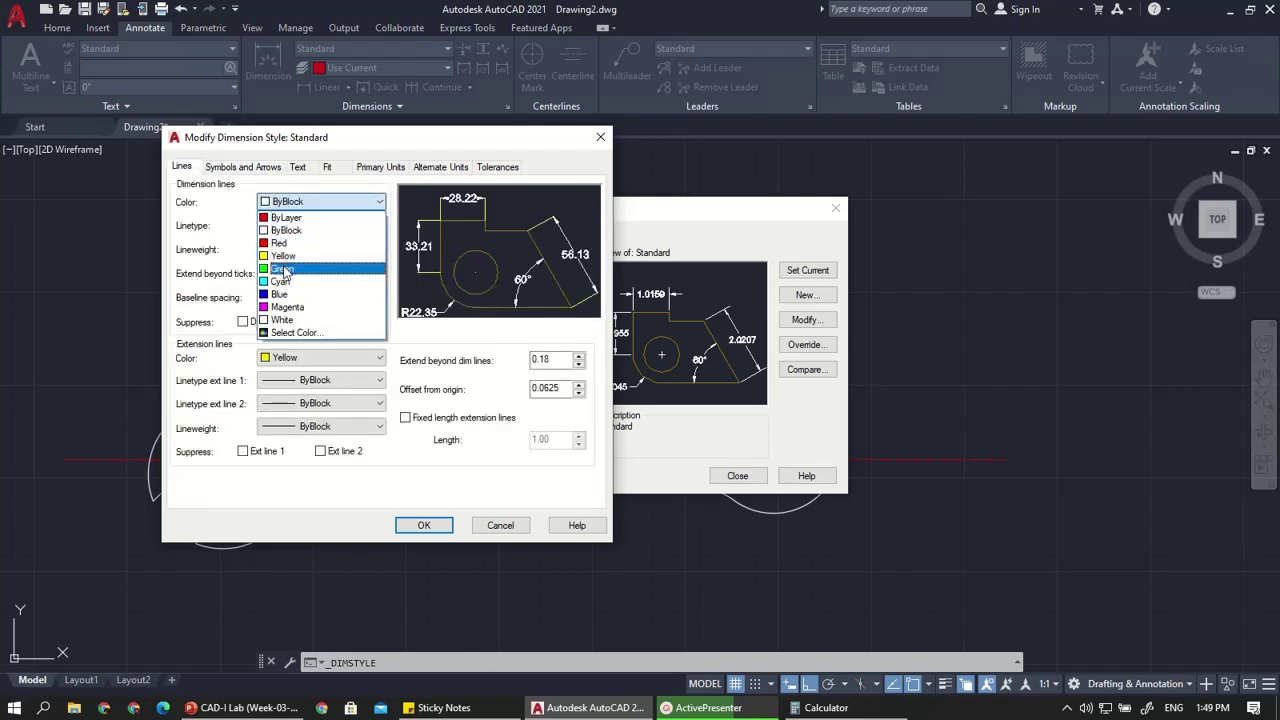
pyautogui.click(286, 270)
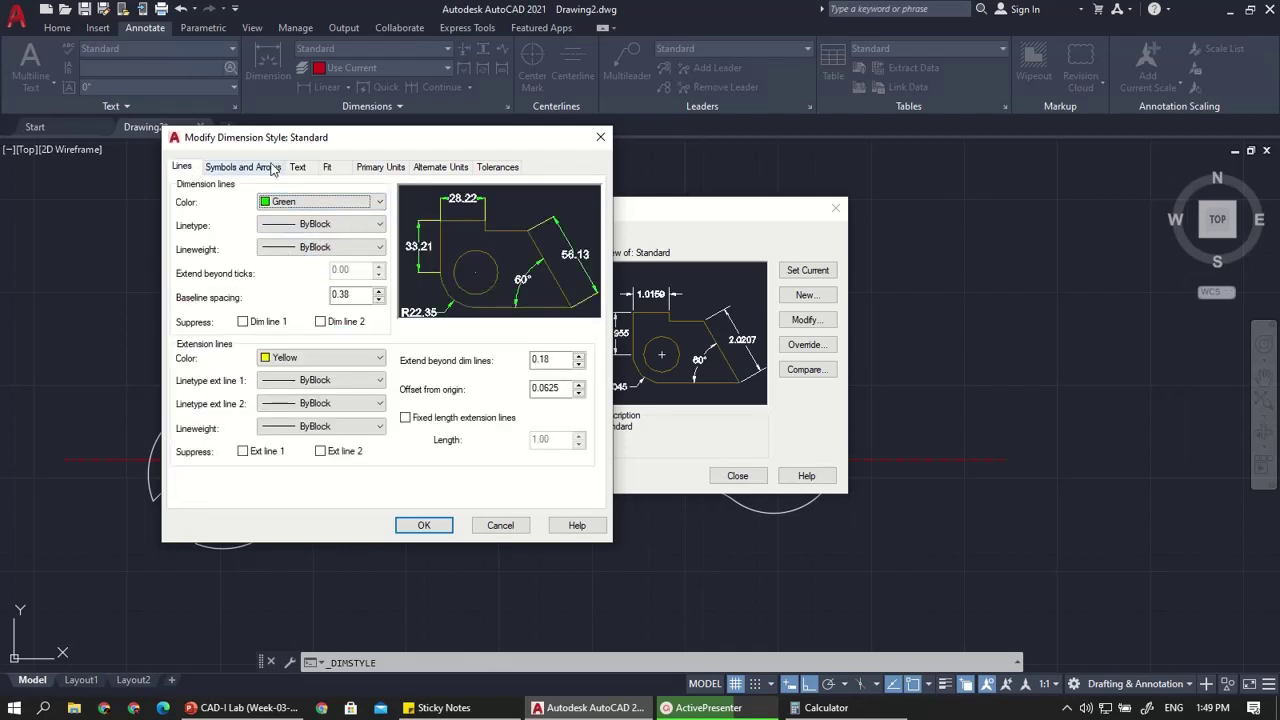
# Set the dimension text colour to cyan, accept the style changes and close the Dimension Style Manager
pyautogui.click(296, 167)
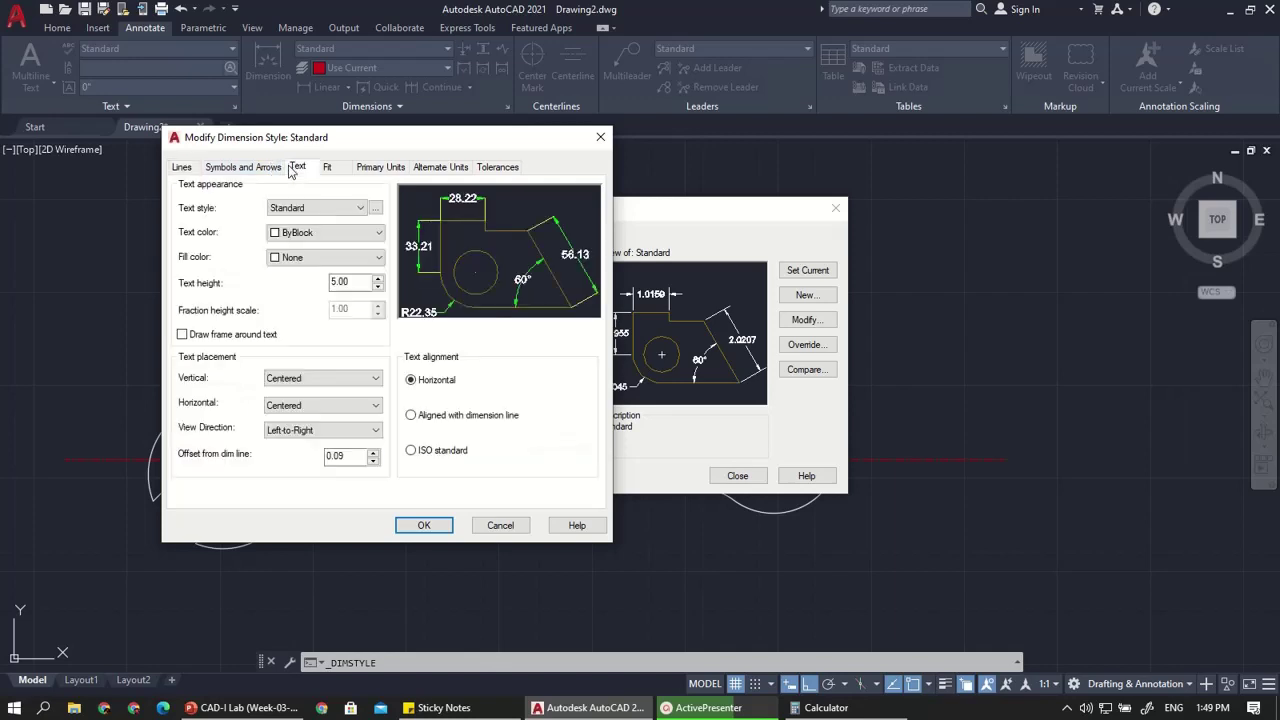
pyautogui.click(285, 233)
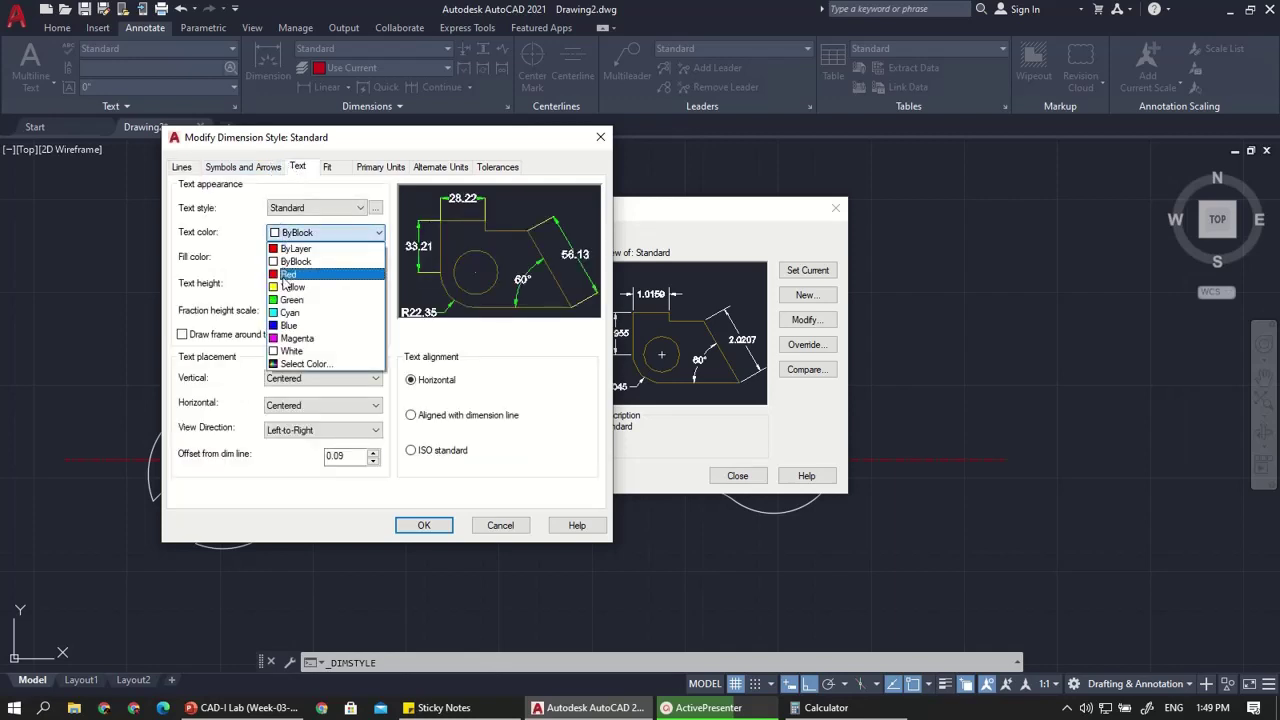
pyautogui.click(288, 312)
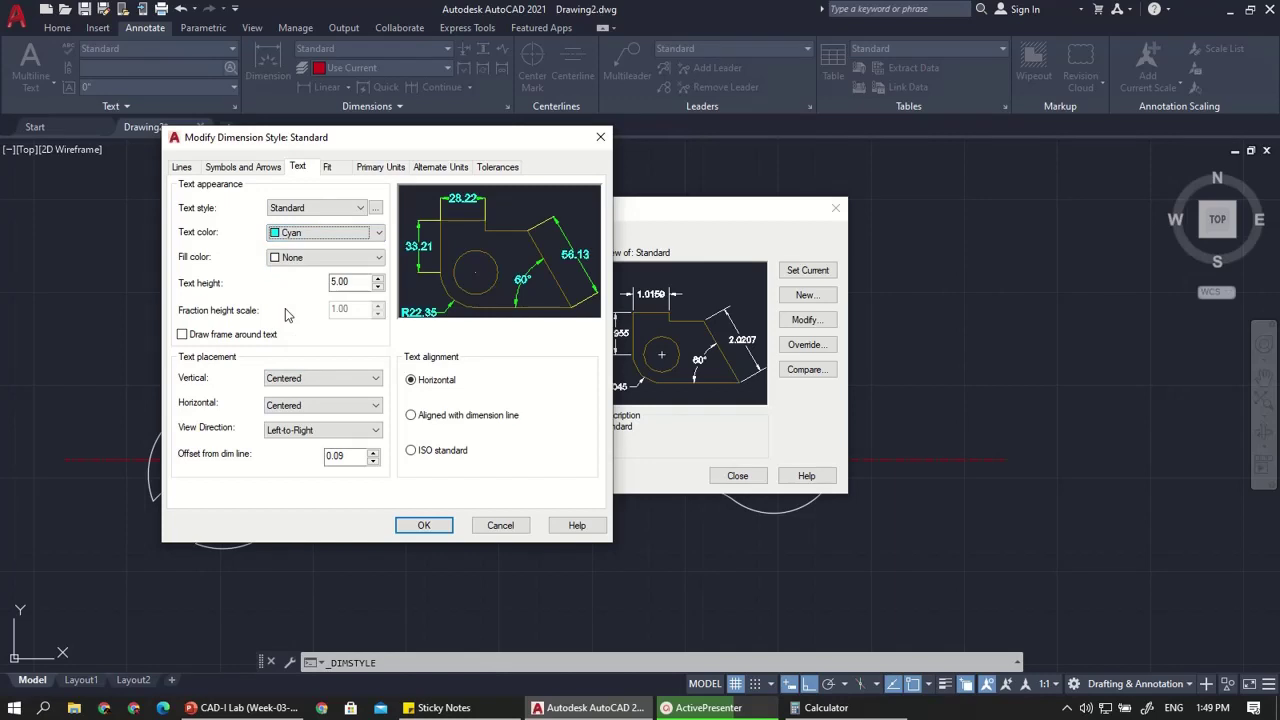
pyautogui.click(419, 526)
pyautogui.click(737, 476)
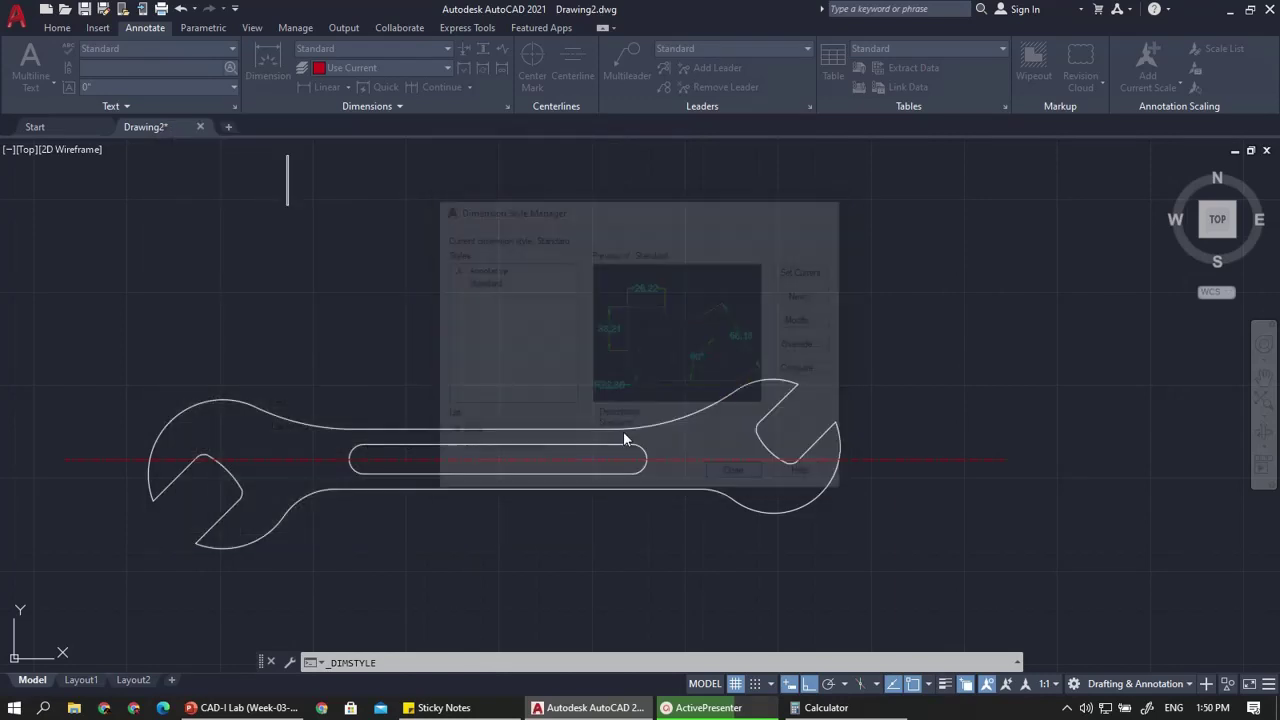
# Add a linear dimension between the slot's two end arc centres, placed above the wrench handle
pyautogui.click(305, 88)
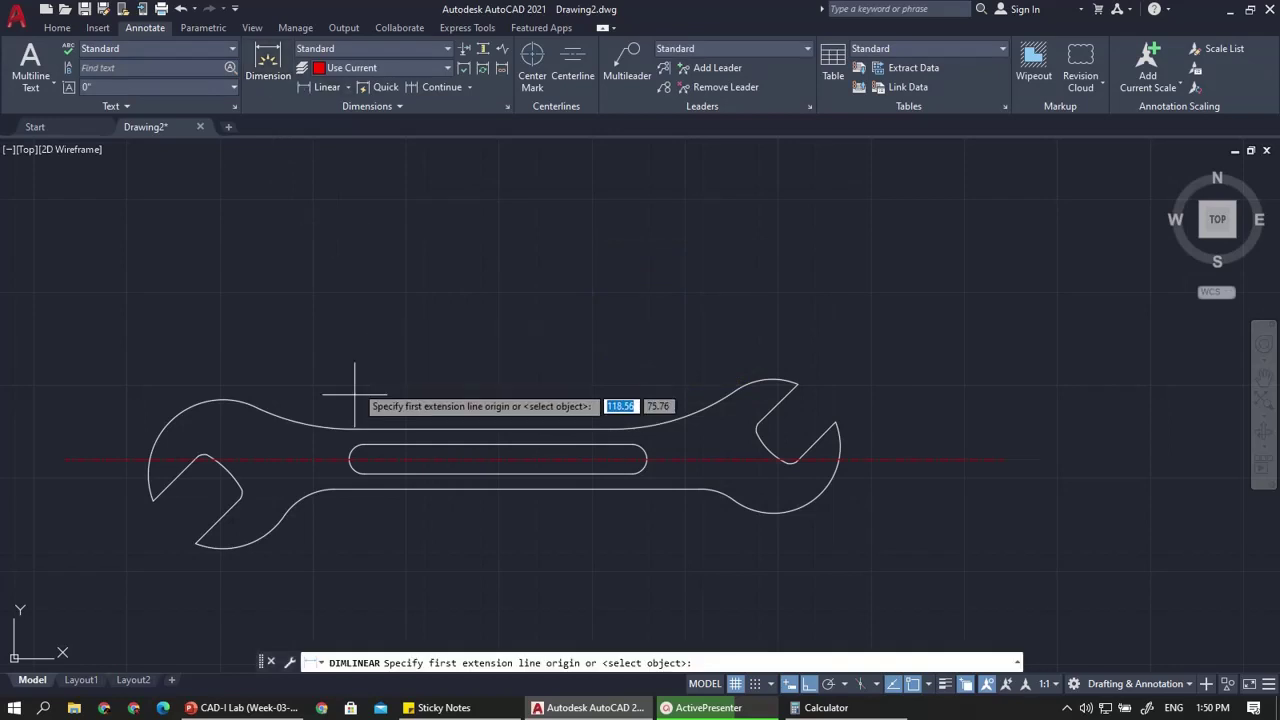
pyautogui.click(349, 459)
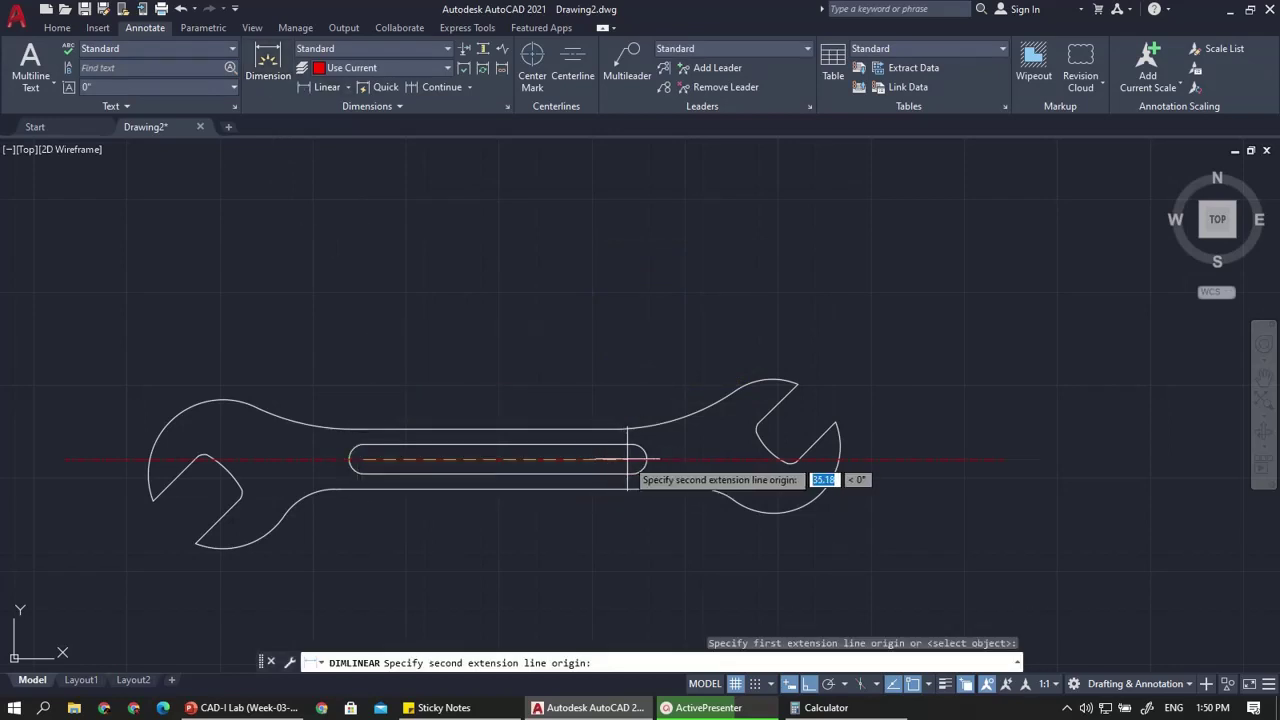
pyautogui.click(632, 459)
pyautogui.click(538, 305)
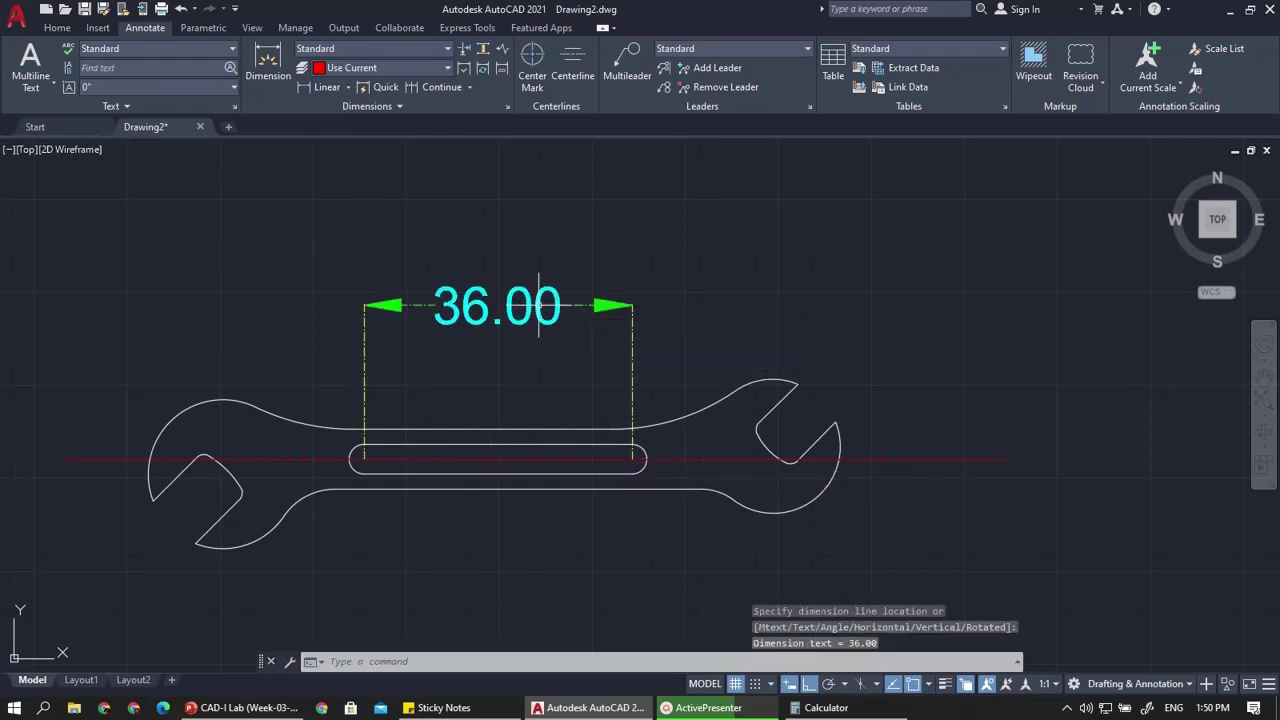
# Set the Standard dimension style's text height to 2 and arrow size to 2, accept the changes and close the Dimension Style Manager
pyautogui.click(363, 47)
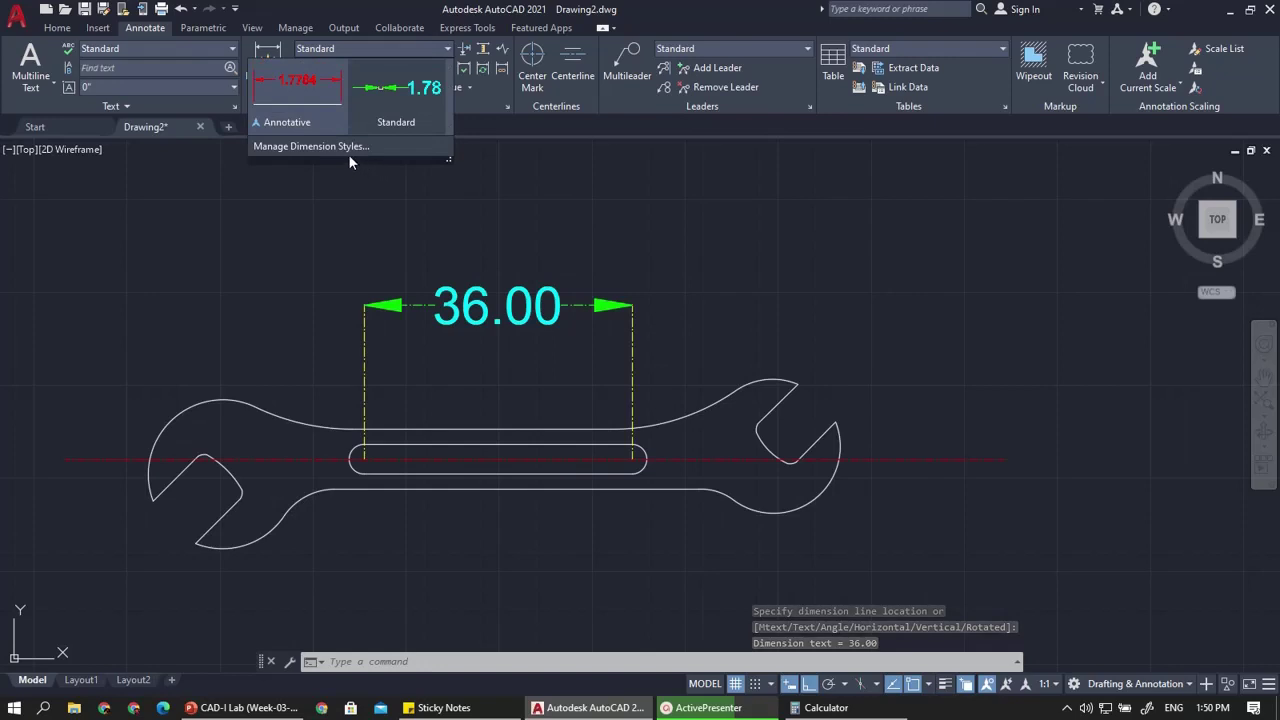
pyautogui.click(345, 146)
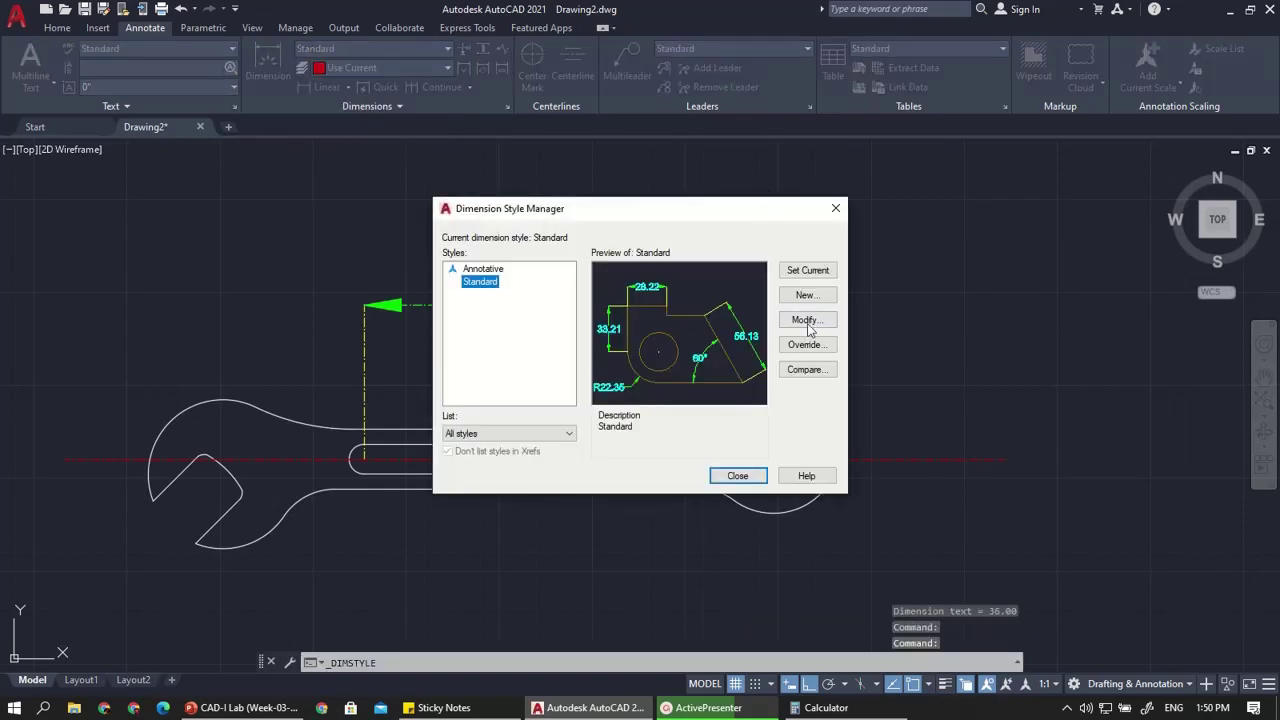
pyautogui.click(807, 322)
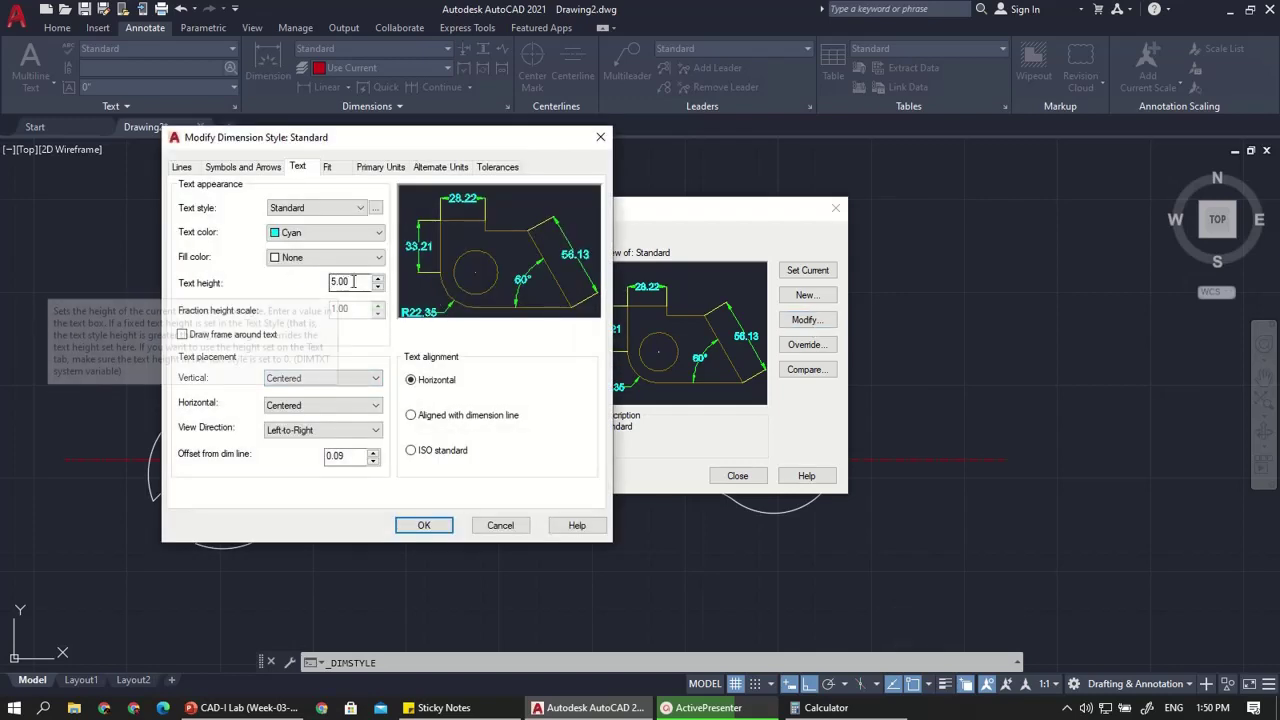
pyautogui.moveTo(354, 282); pyautogui.dragTo(278, 281)
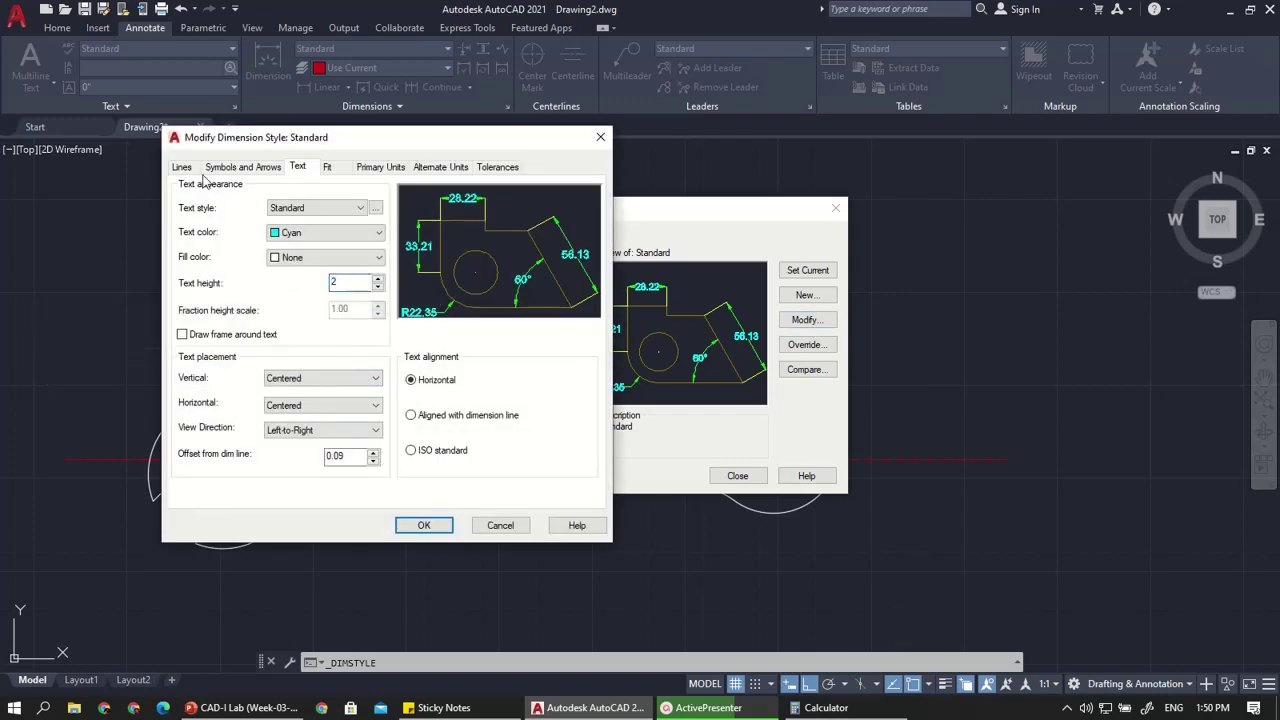
pyautogui.click(222, 168)
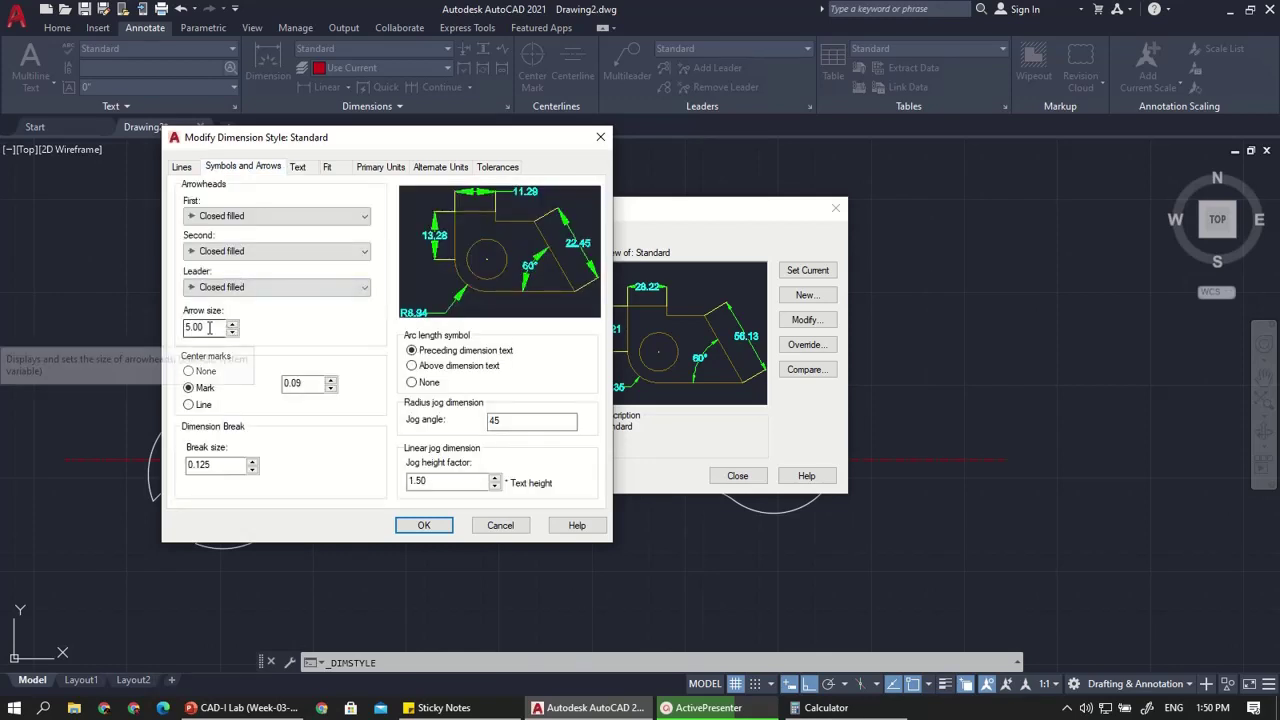
pyautogui.doubleClick(209, 327)
pyautogui.write('2')
pyautogui.click(180, 167)
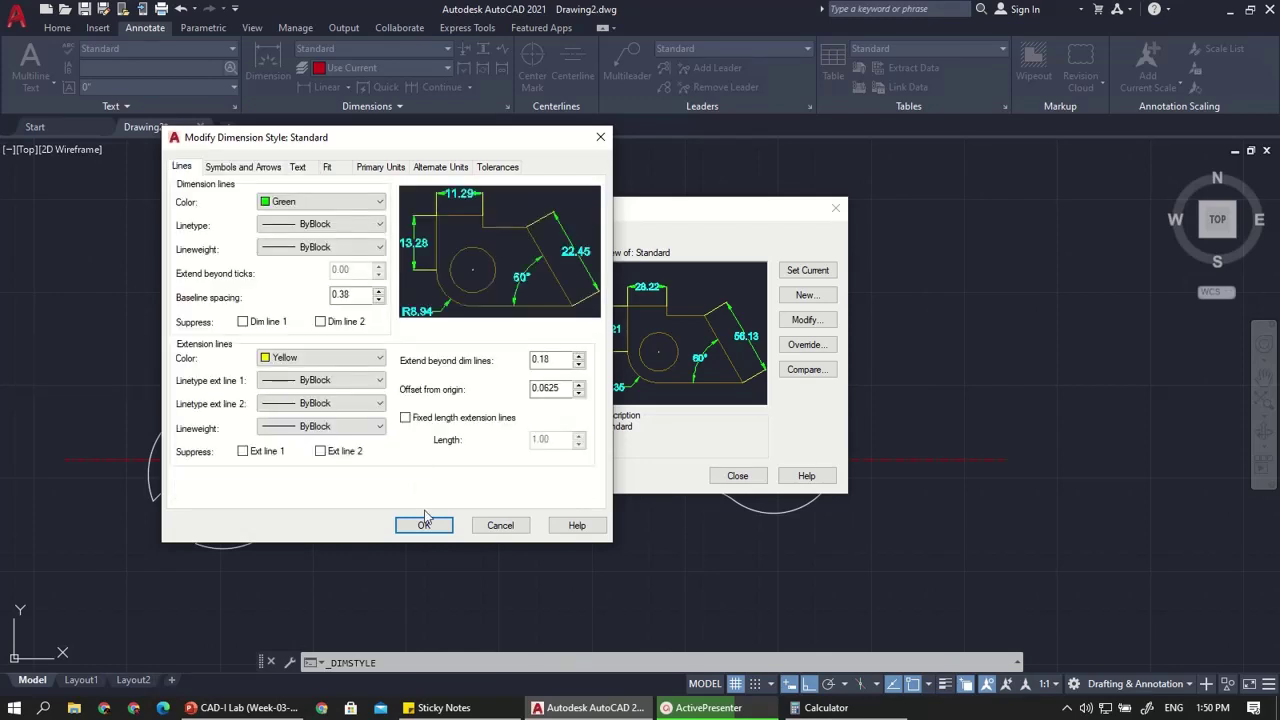
pyautogui.click(424, 525)
pyautogui.click(729, 477)
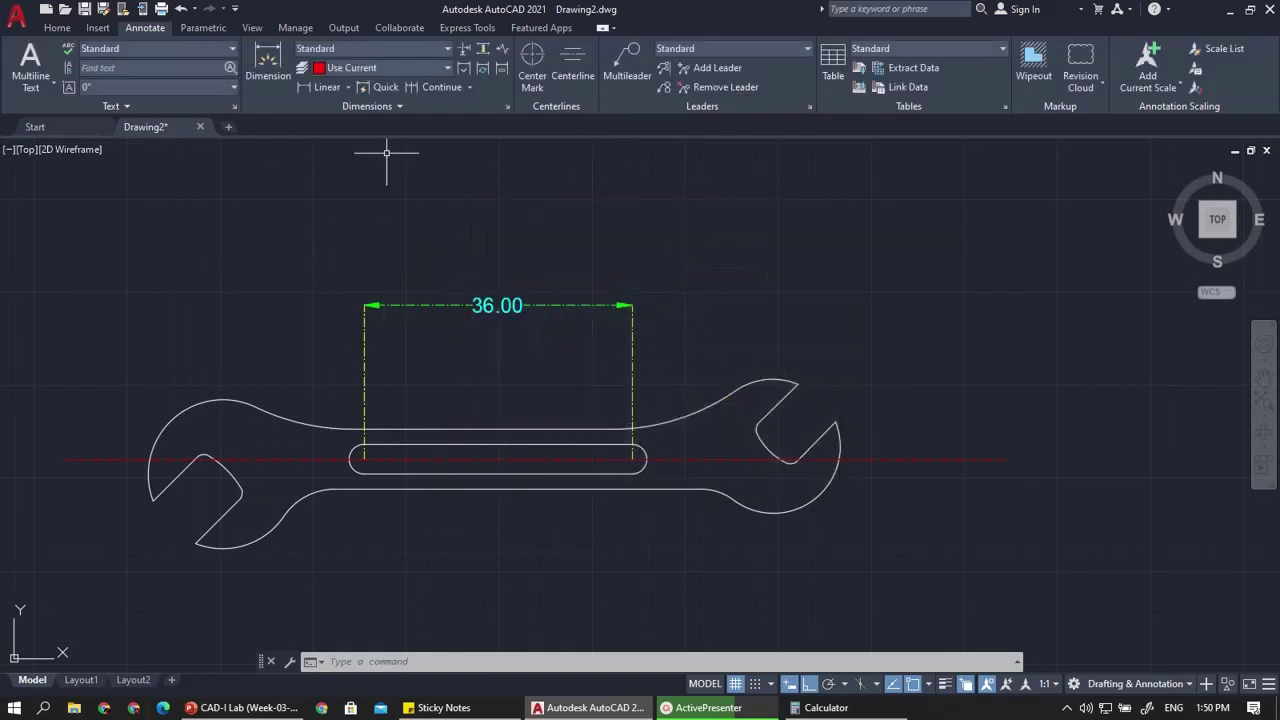
# Set the layer used for new dimensions to layer 0
pyautogui.scroll(2, 438, 339)
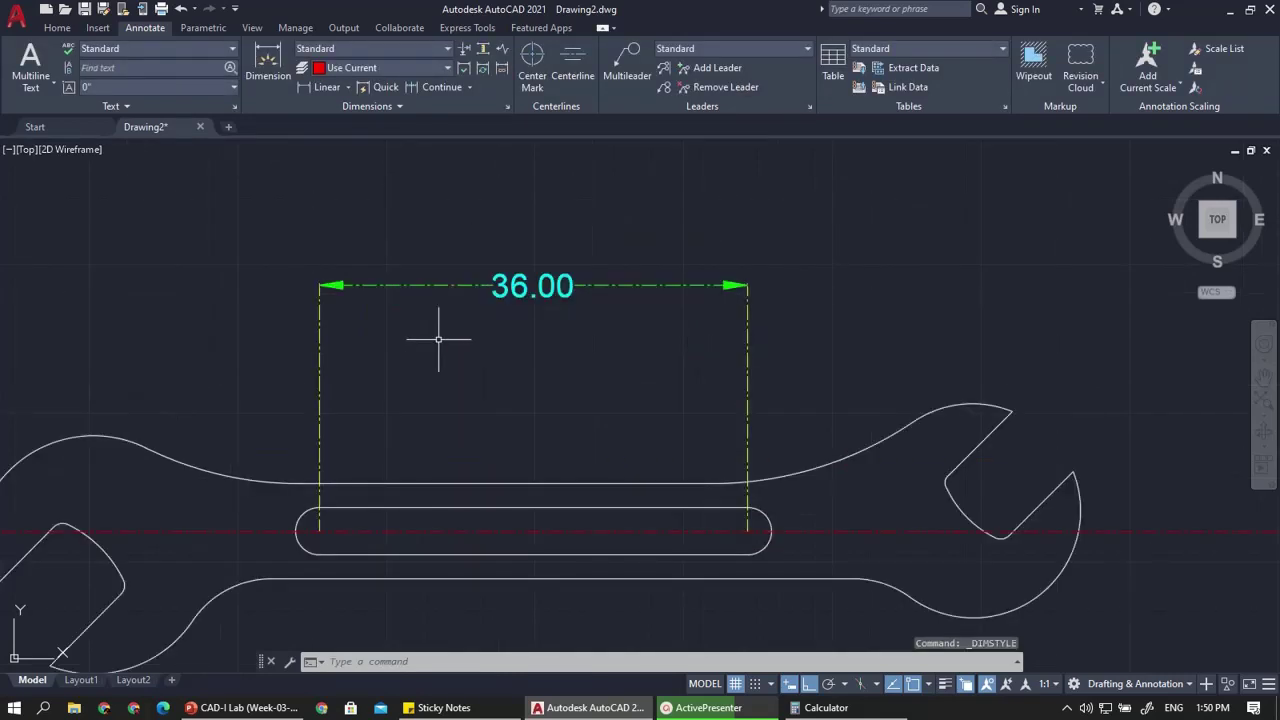
pyautogui.scroll(4, 746, 282)
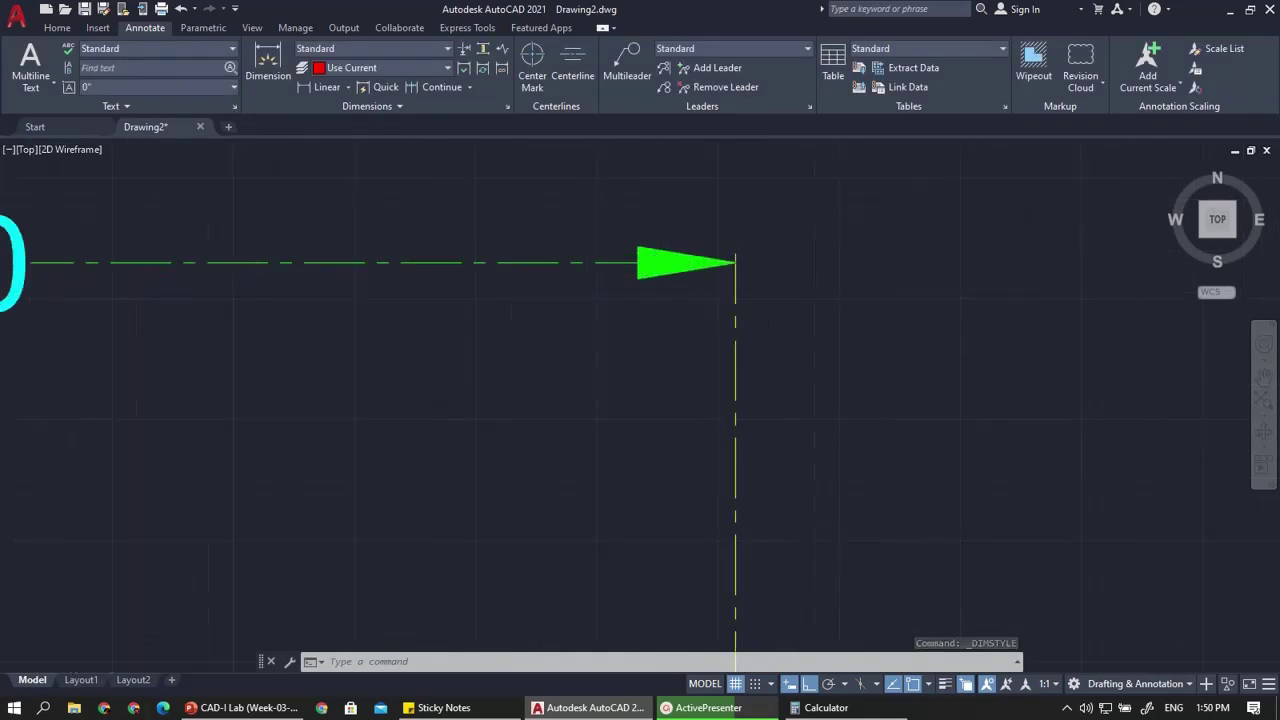
pyautogui.scroll(-6, 761, 296)
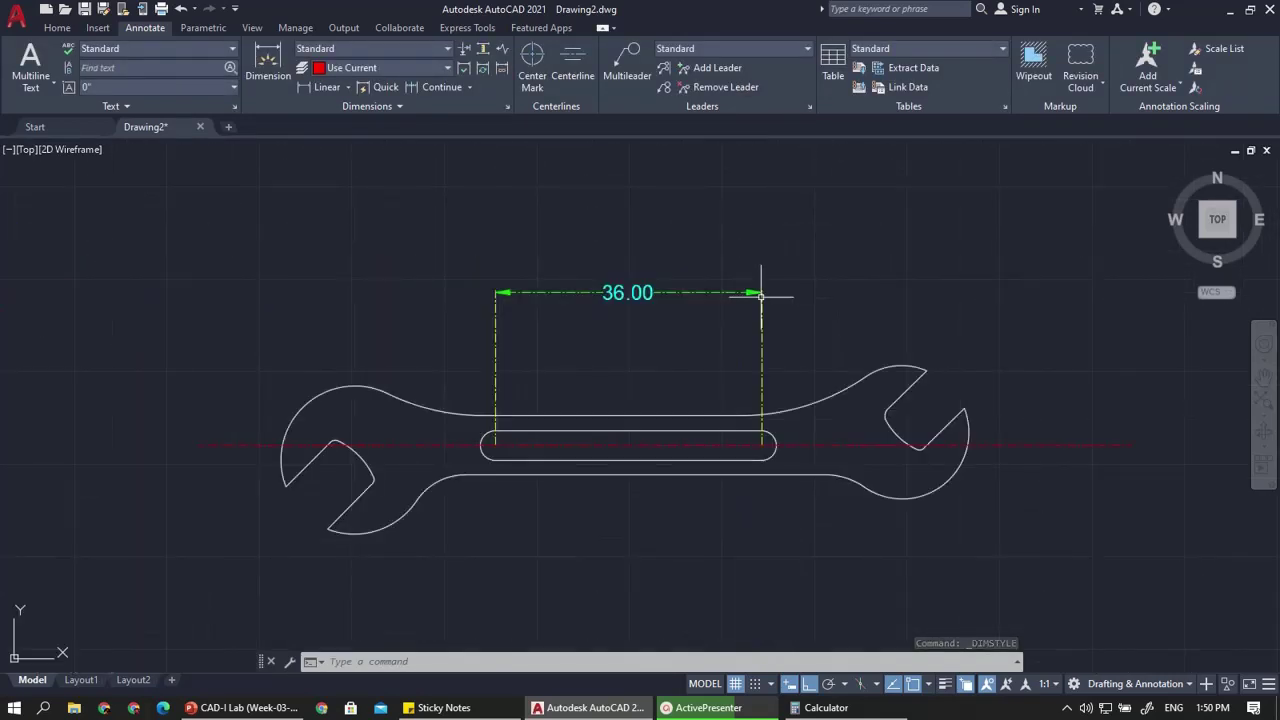
pyautogui.click(352, 68)
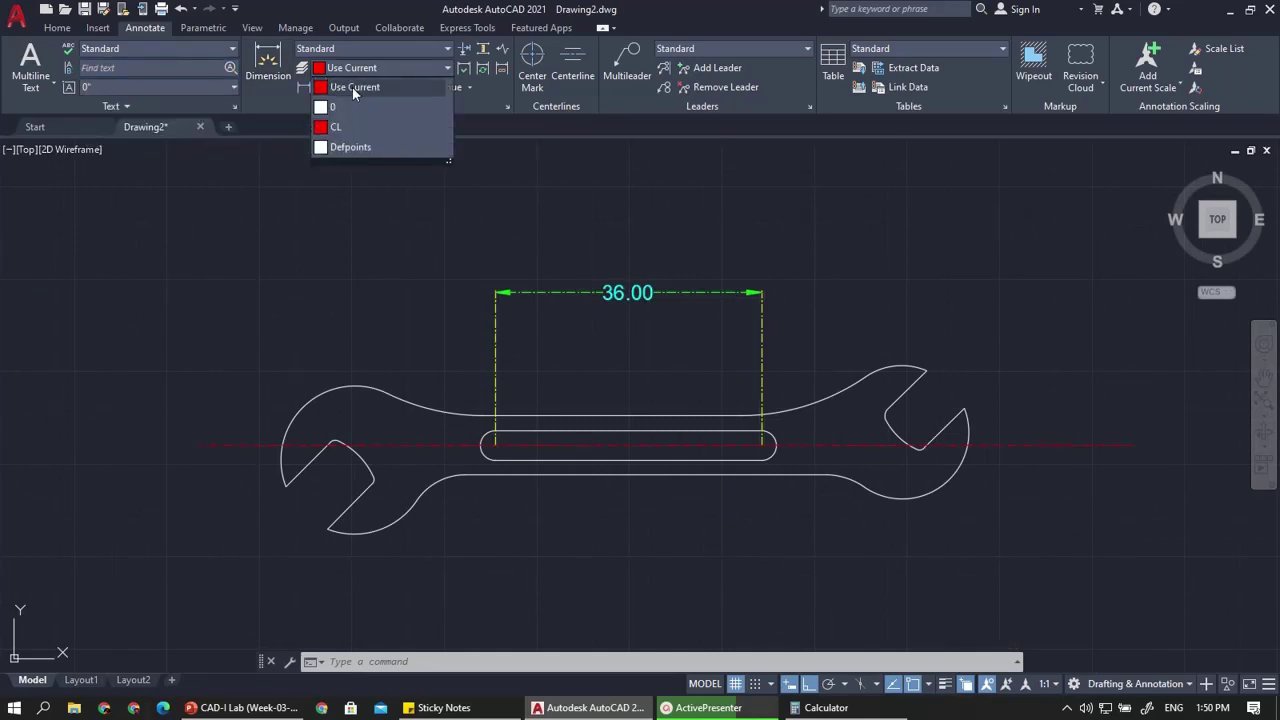
pyautogui.click(347, 105)
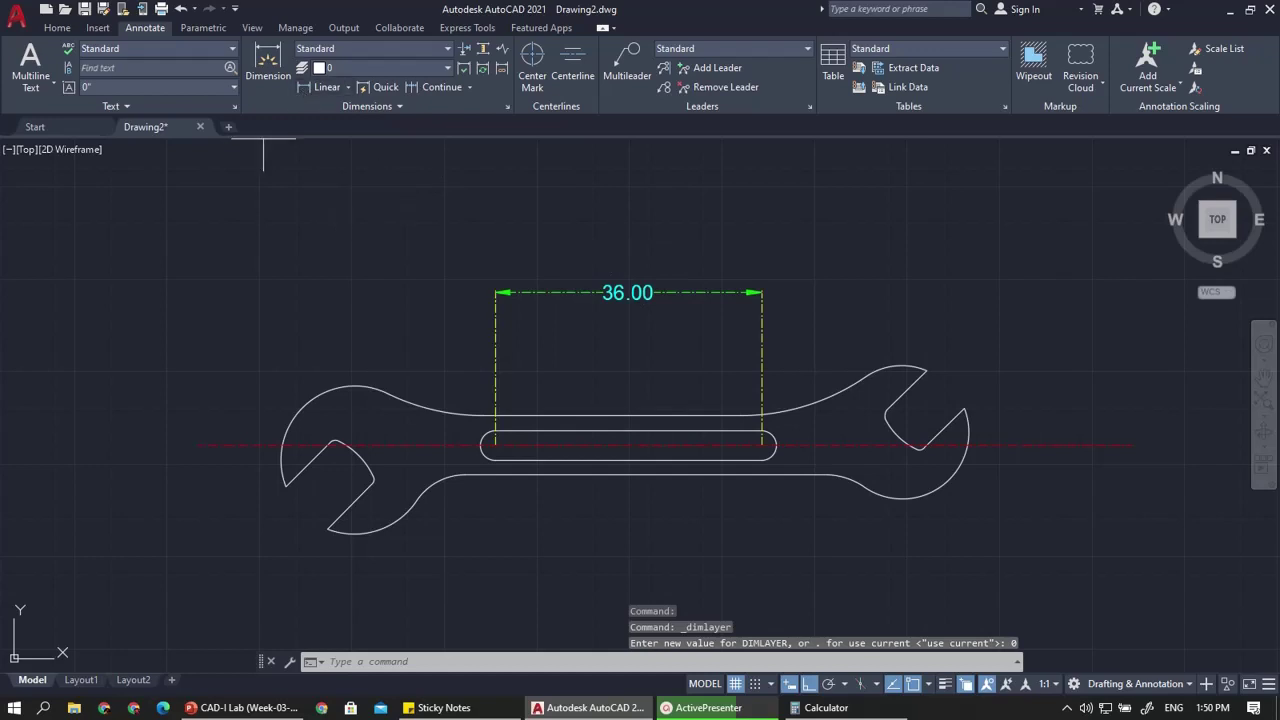
# Add a horizontal linear dimension between the small corner arcs of the two jaws near the centreline, placed above the slot dimension
pyautogui.click(303, 87)
pyautogui.scroll(3, 544, 300)
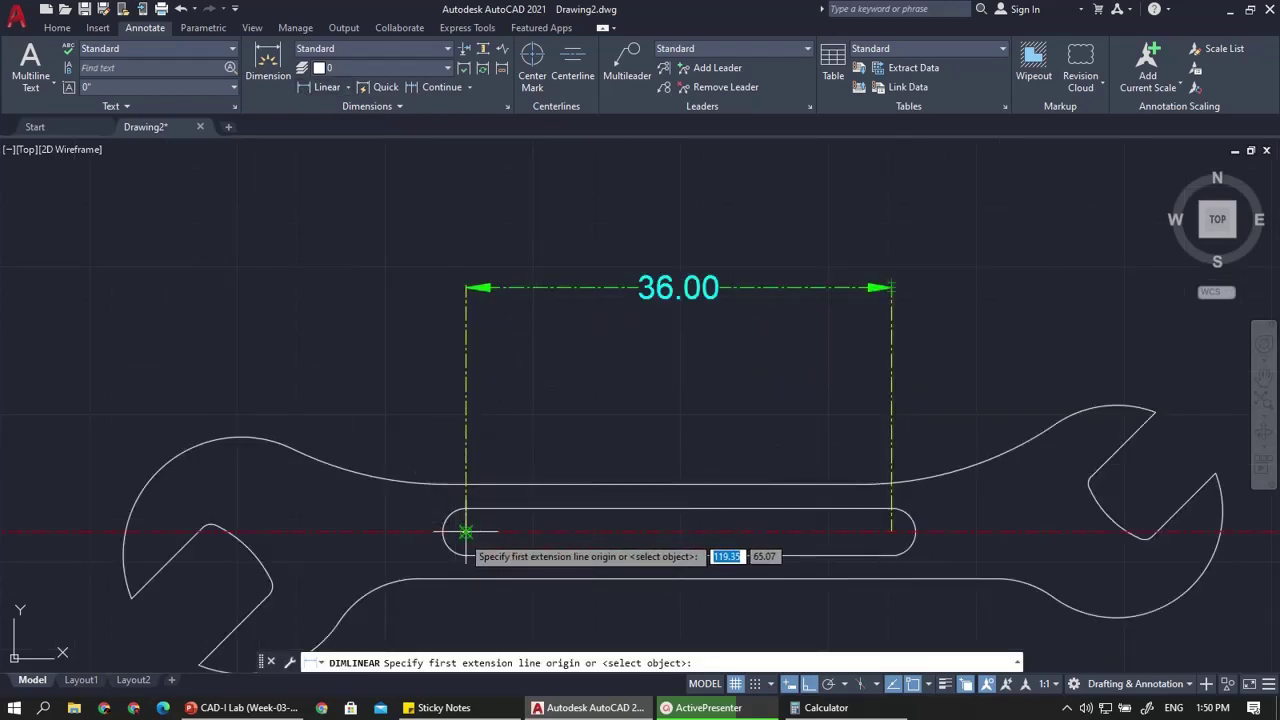
pyautogui.scroll(-2, 466, 487)
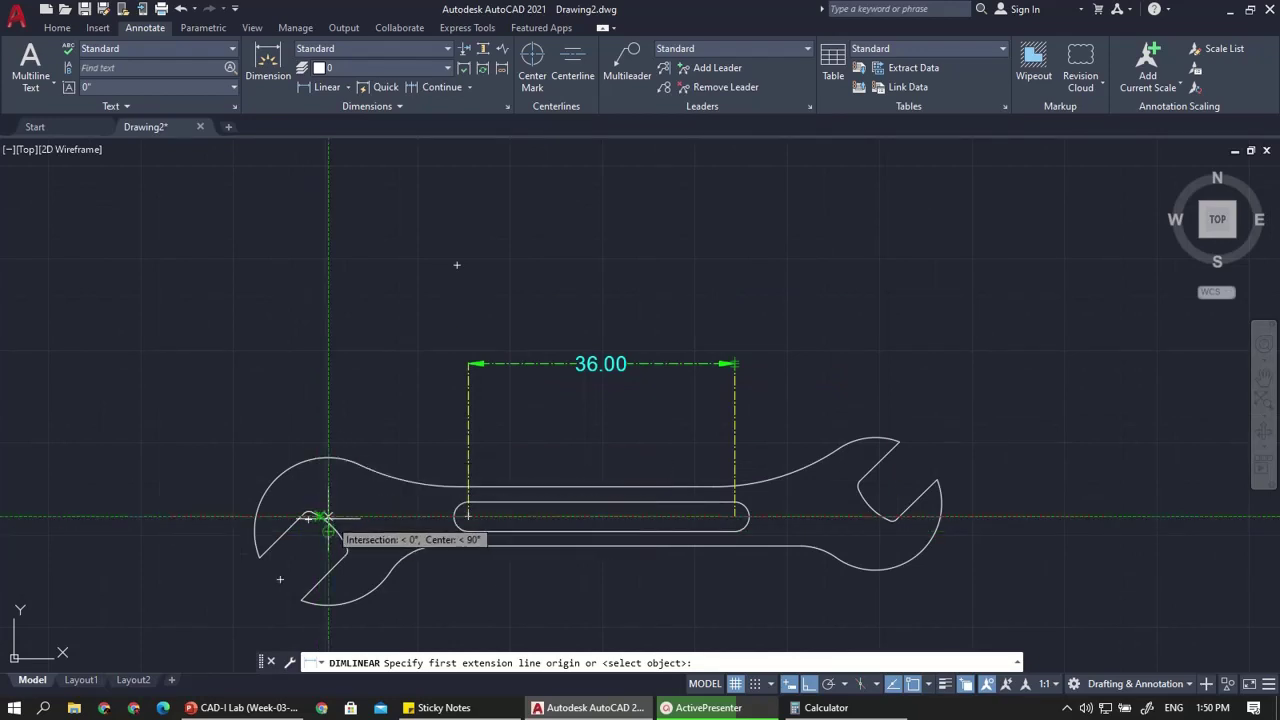
pyautogui.scroll(3, 330, 540)
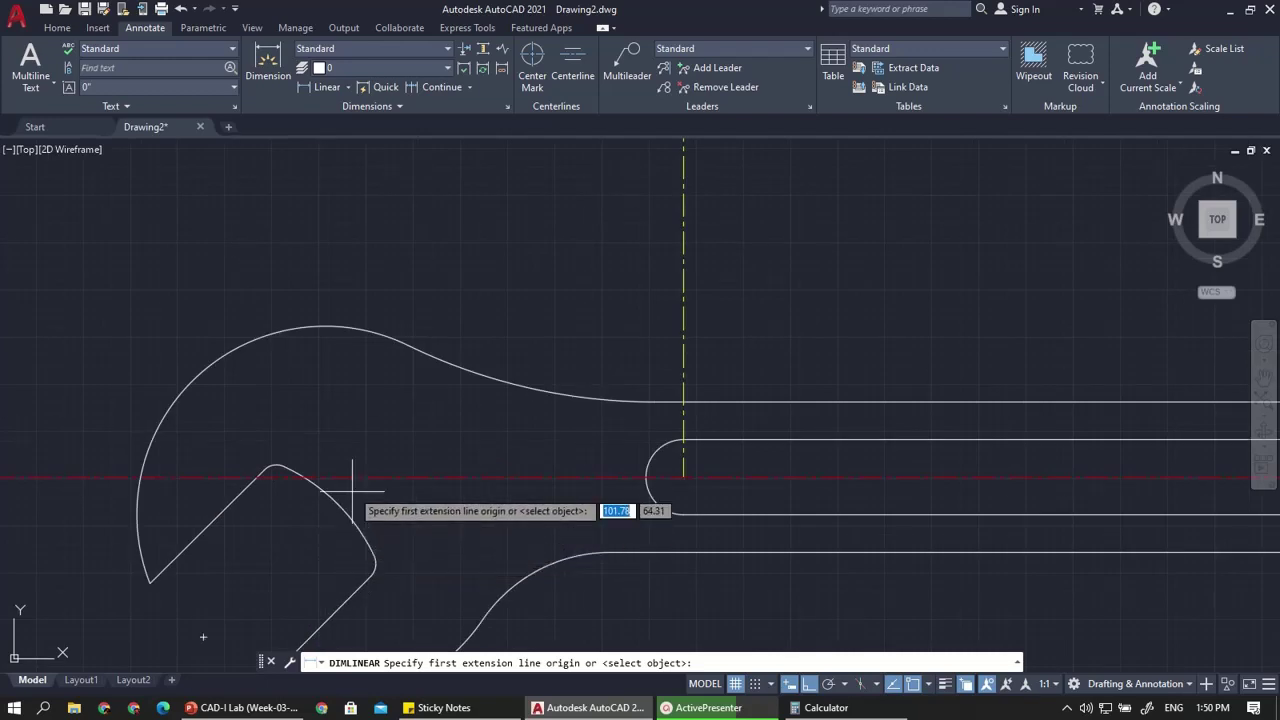
pyautogui.scroll(-4, 356, 476)
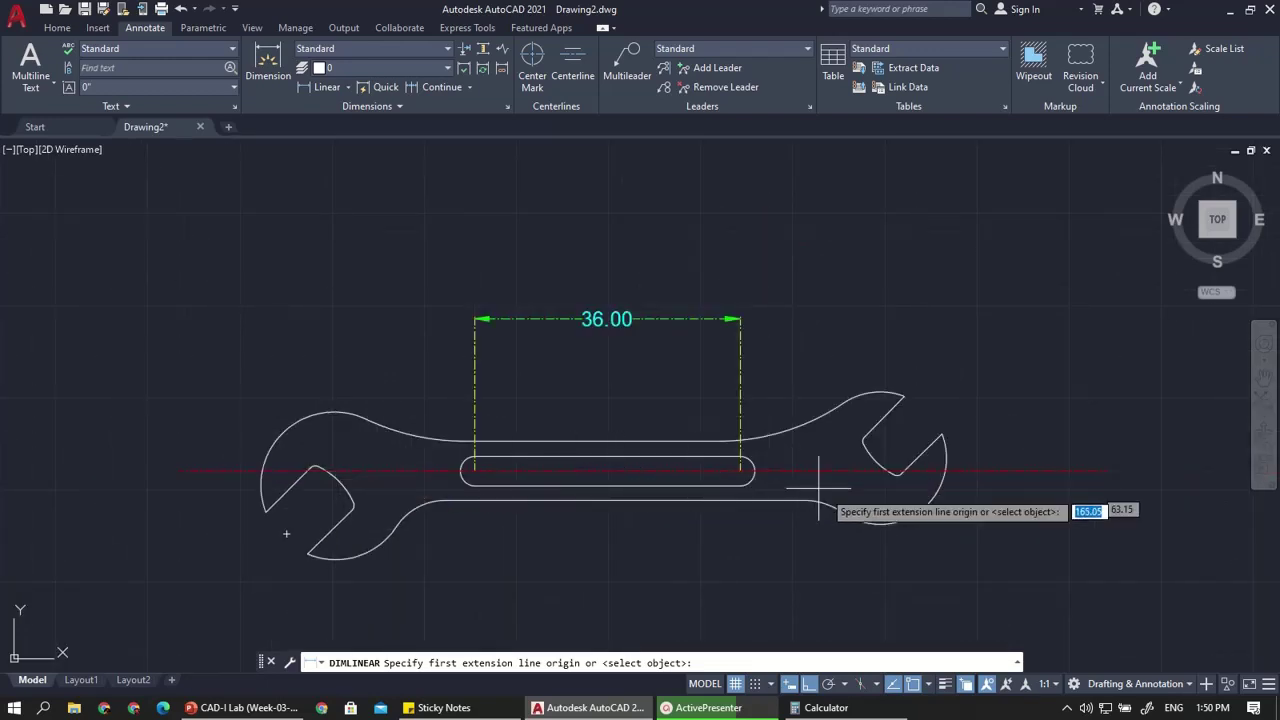
pyautogui.click(897, 468)
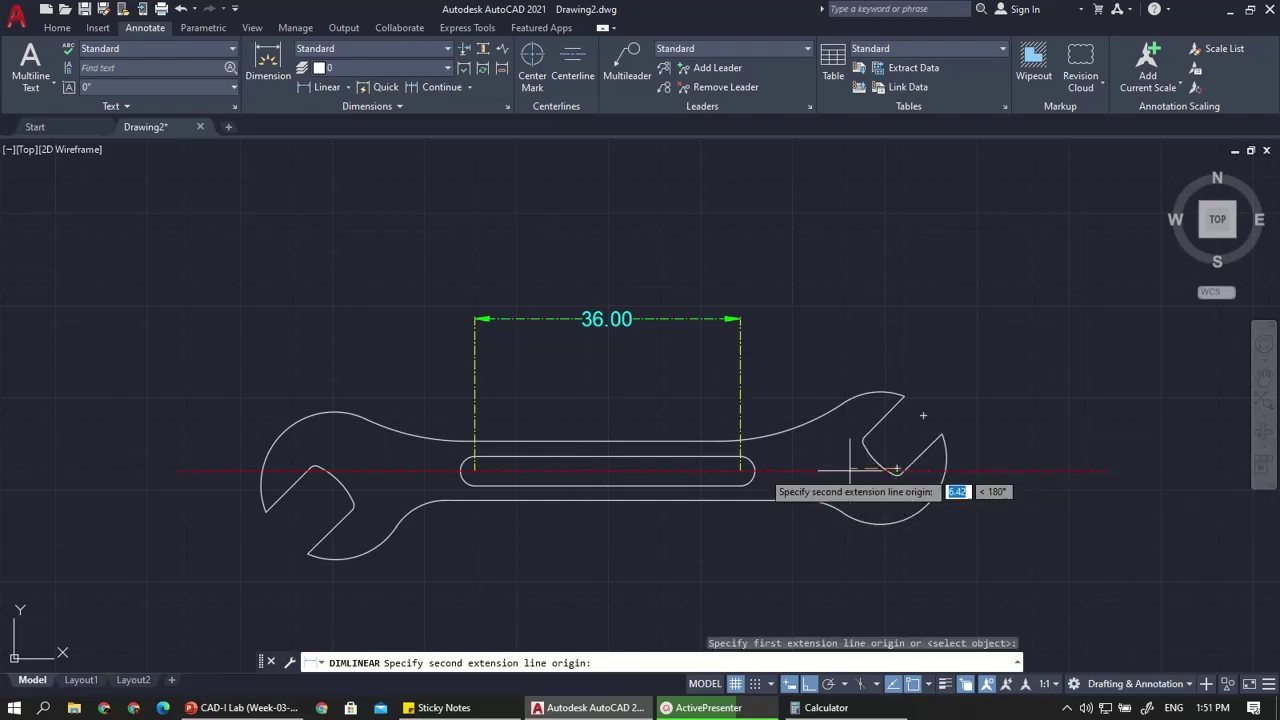
pyautogui.click(317, 467)
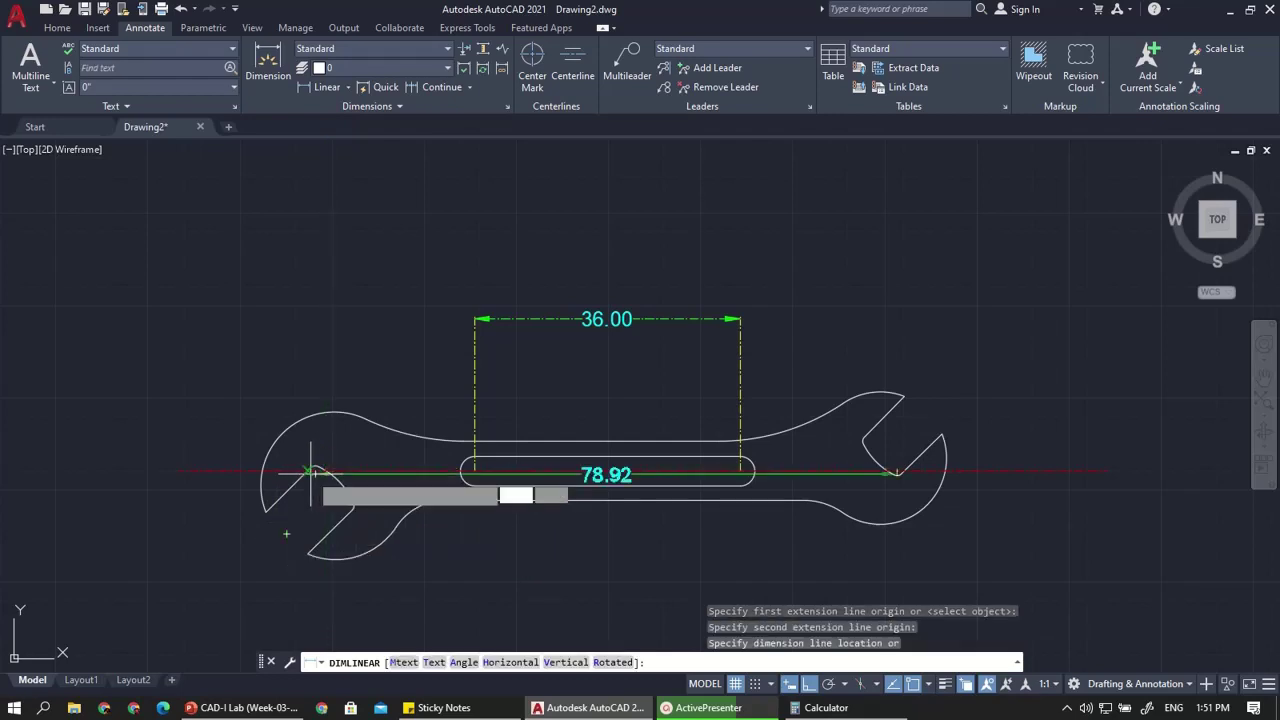
pyautogui.click(416, 230)
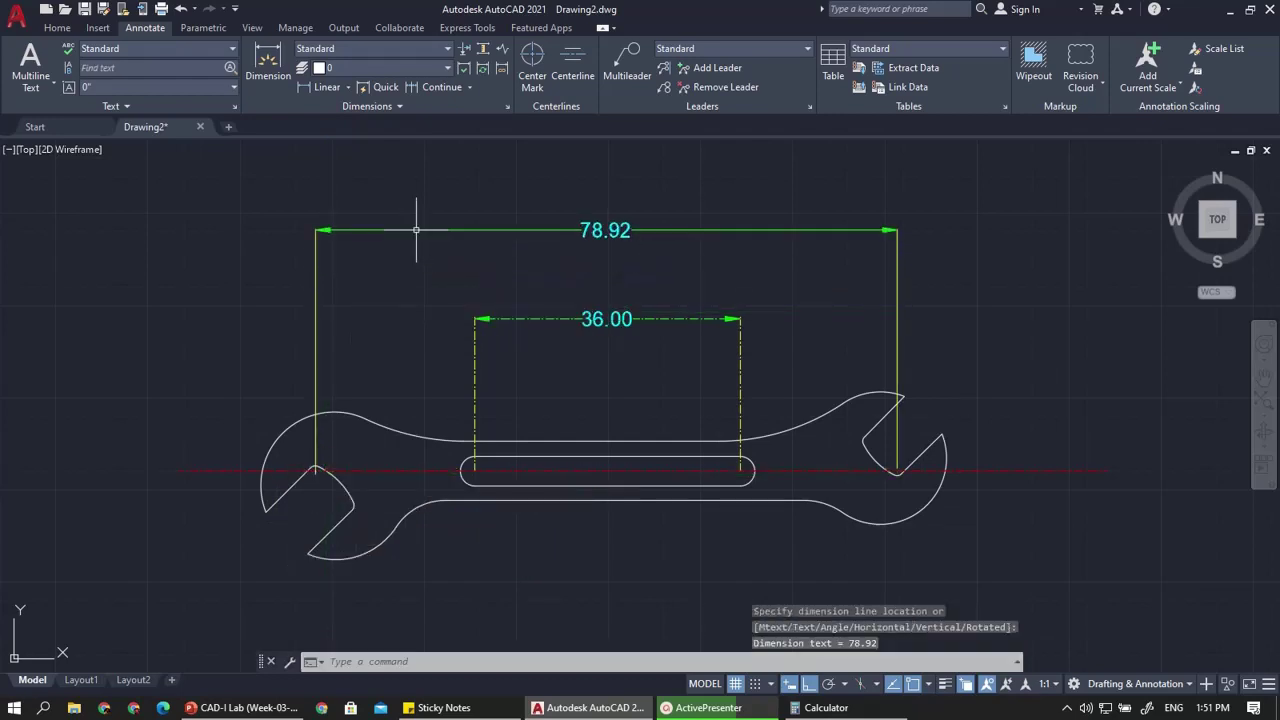
# Match the slot dimension's properties to those of the jaw-to-jaw dimension above it
pyautogui.scroll(2, 660, 220)
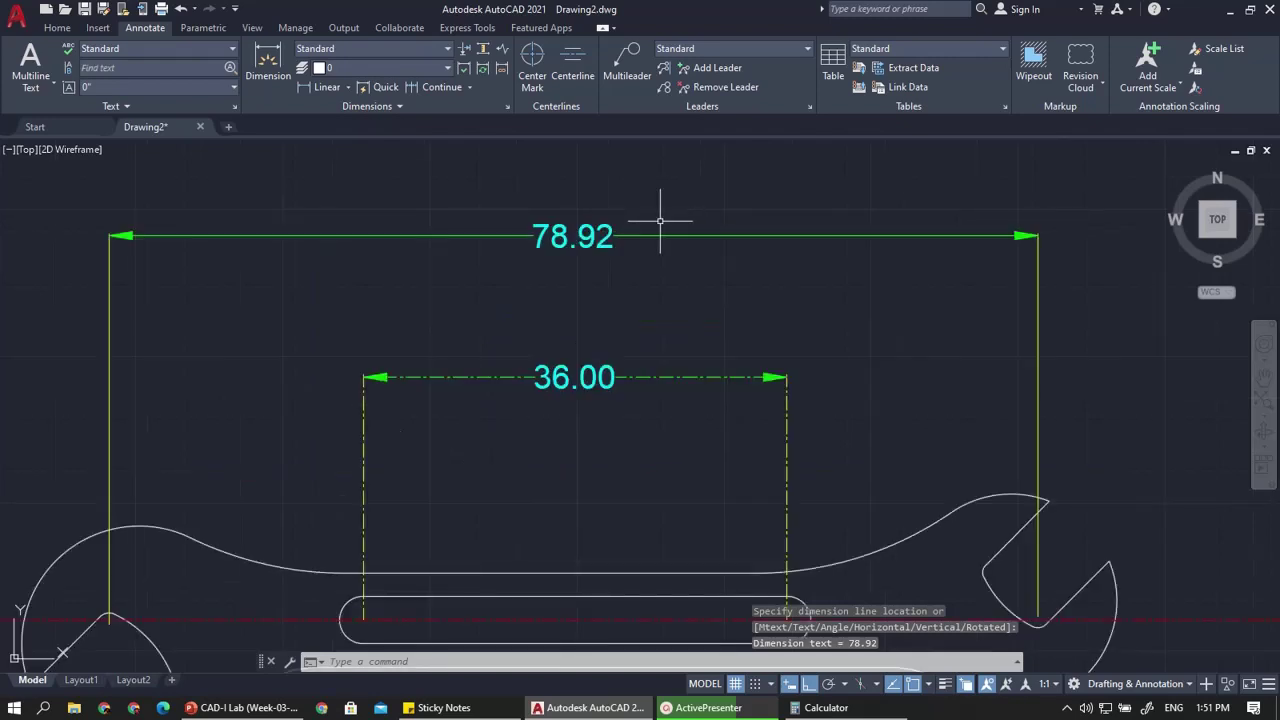
pyautogui.write('a')
pyautogui.press('Return')
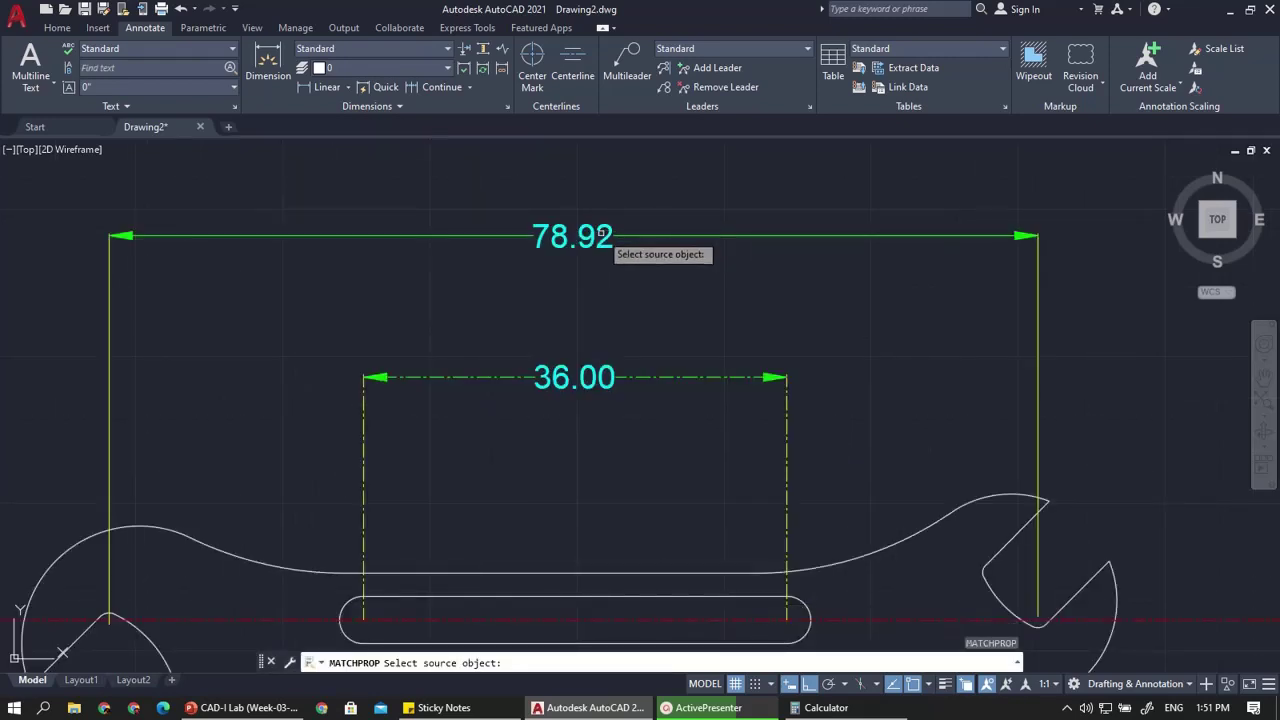
pyautogui.click(642, 228)
pyautogui.click(569, 216)
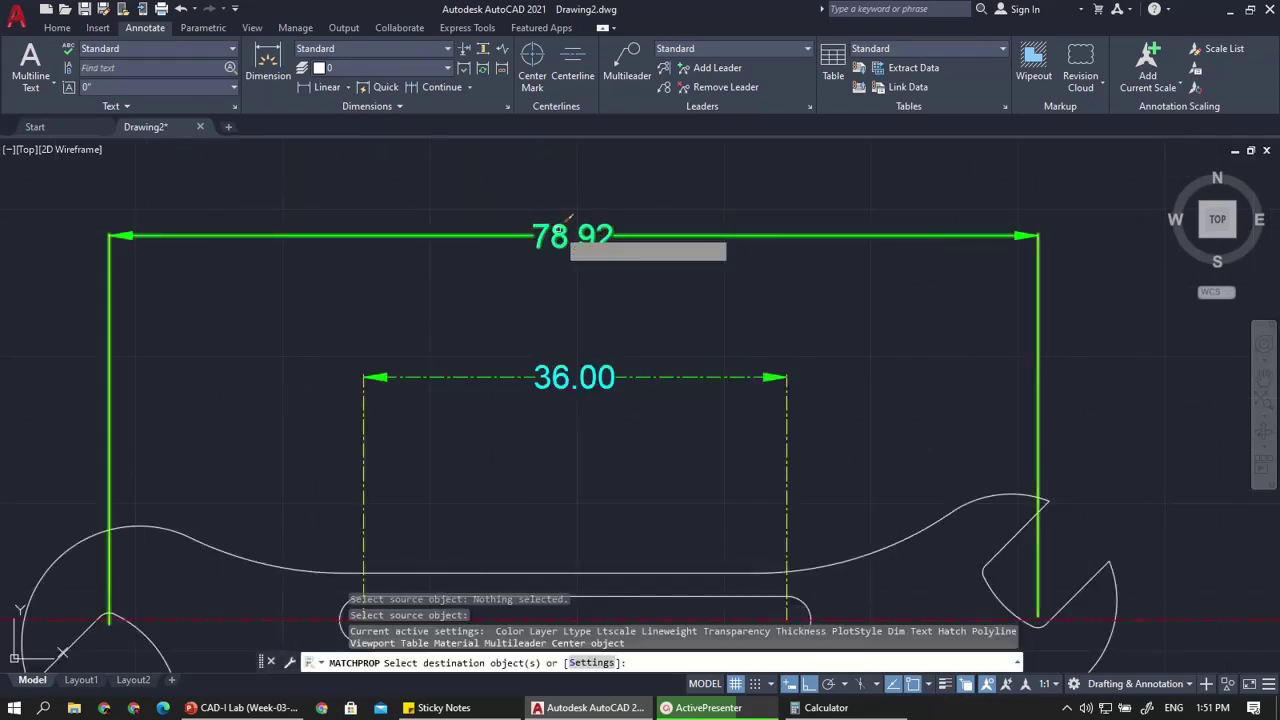
pyautogui.click(560, 376)
pyautogui.scroll(-4, 463, 372)
pyautogui.press('Escape')
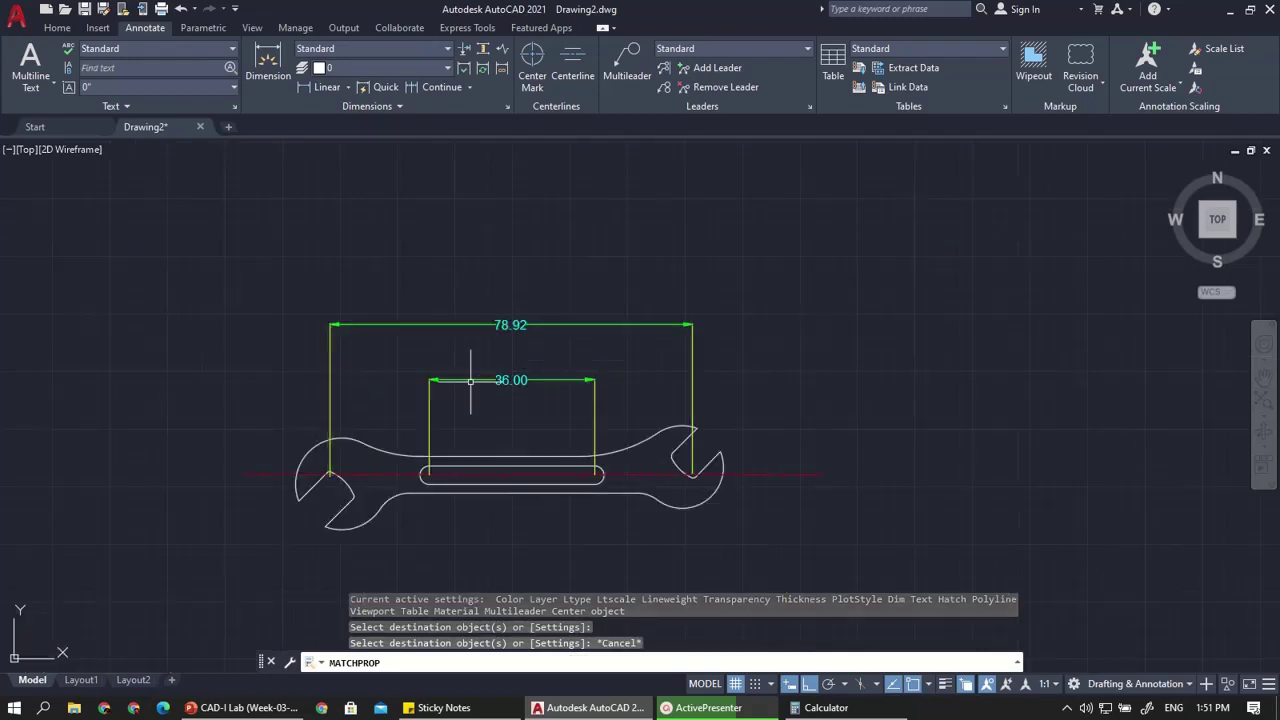
# Delete the jaw-to-jaw linear dimension above the slot dimension
pyautogui.scroll(3, 420, 331)
pyautogui.click(591, 260)
pyautogui.click(490, 318)
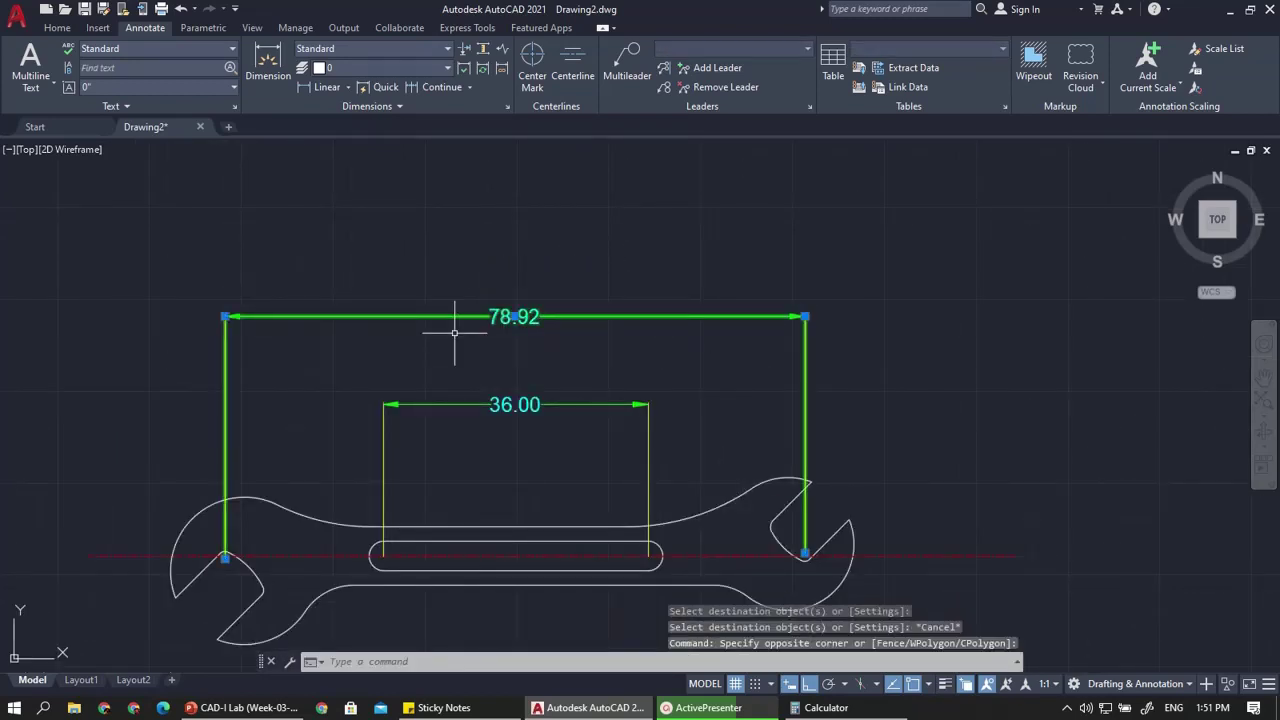
pyautogui.press('Delete')
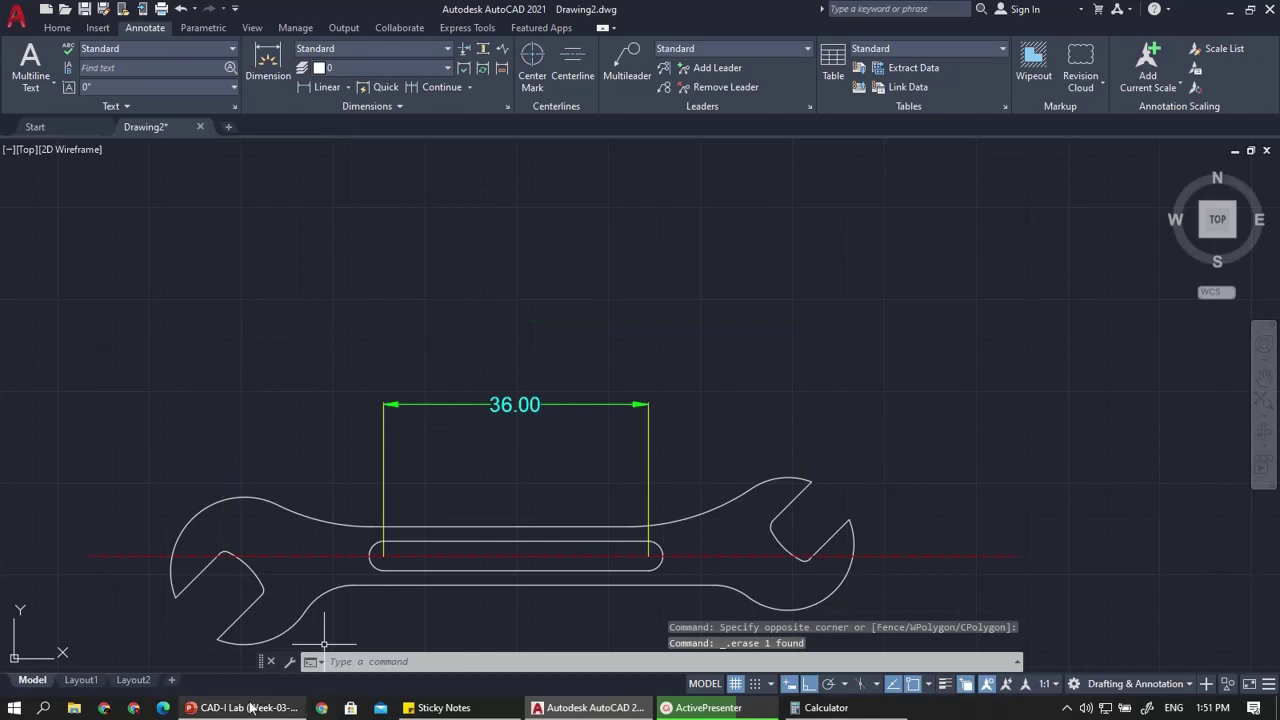
# Add a radius dimension to the outer arc of the wrench's left head, placed above and to the left of it
pyautogui.scroll(-2, 281, 545)
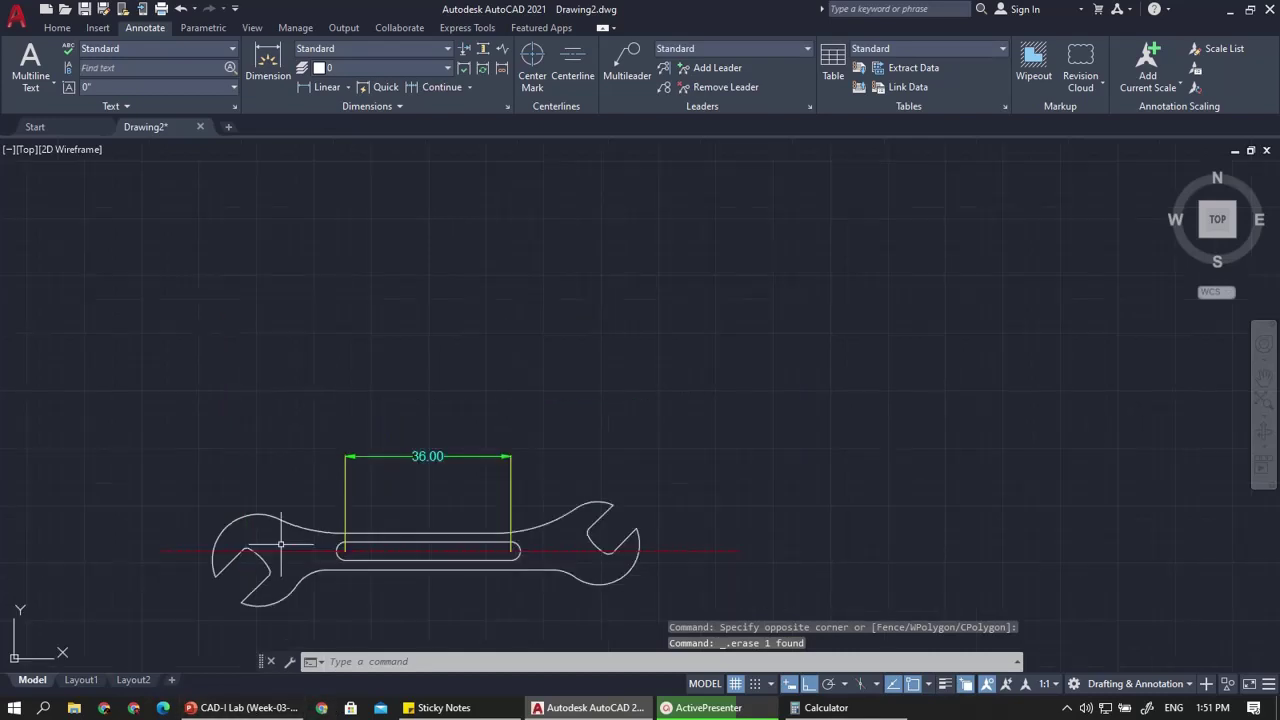
pyautogui.click(348, 88)
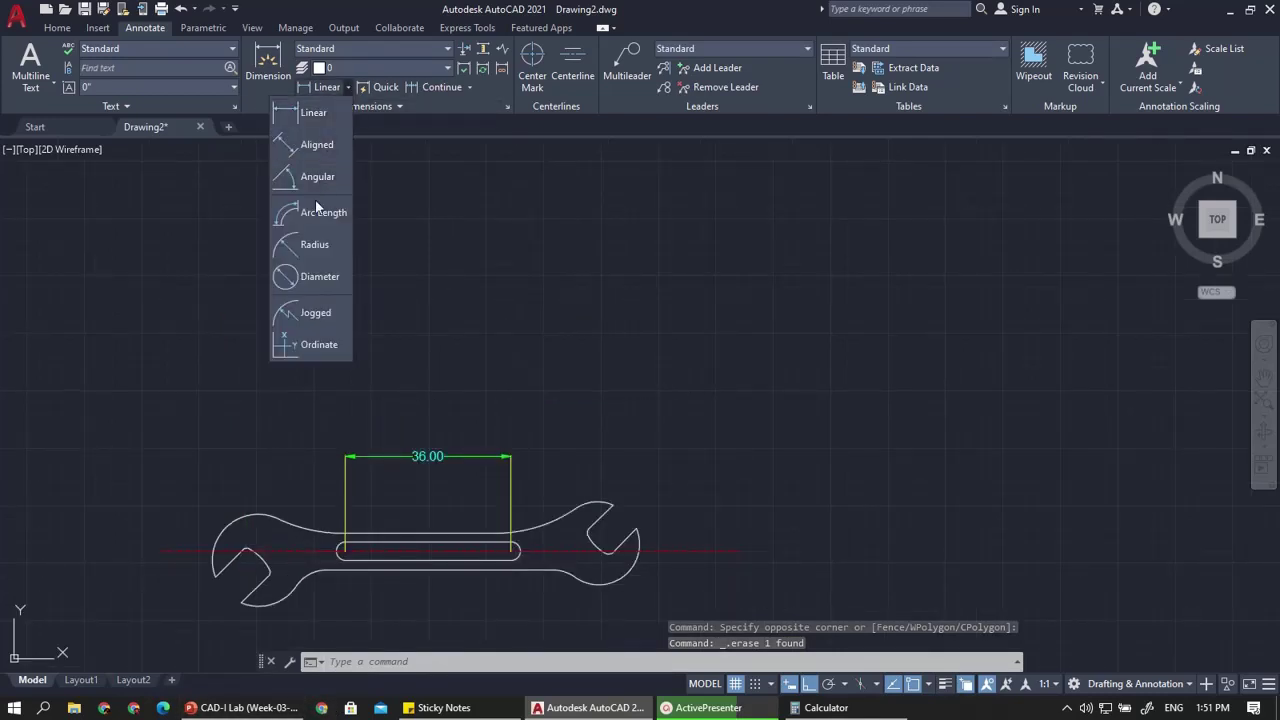
pyautogui.click(304, 246)
pyautogui.scroll(2, 242, 543)
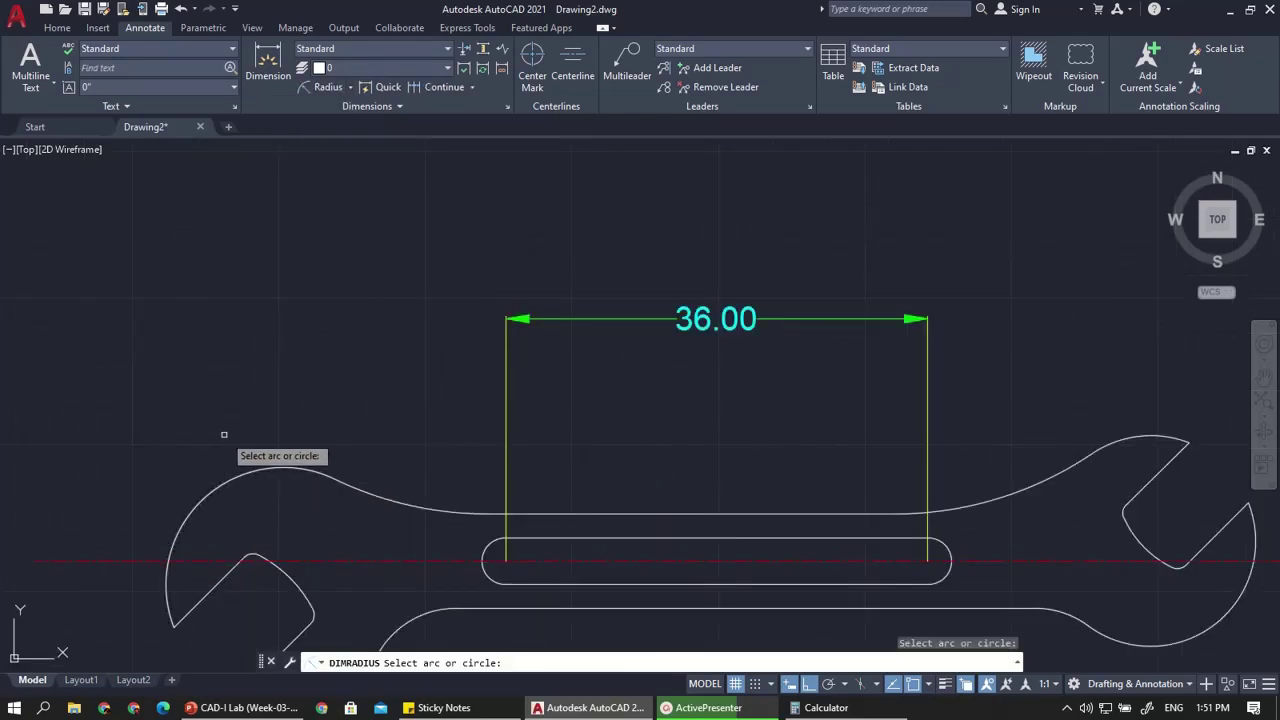
pyautogui.click(280, 473)
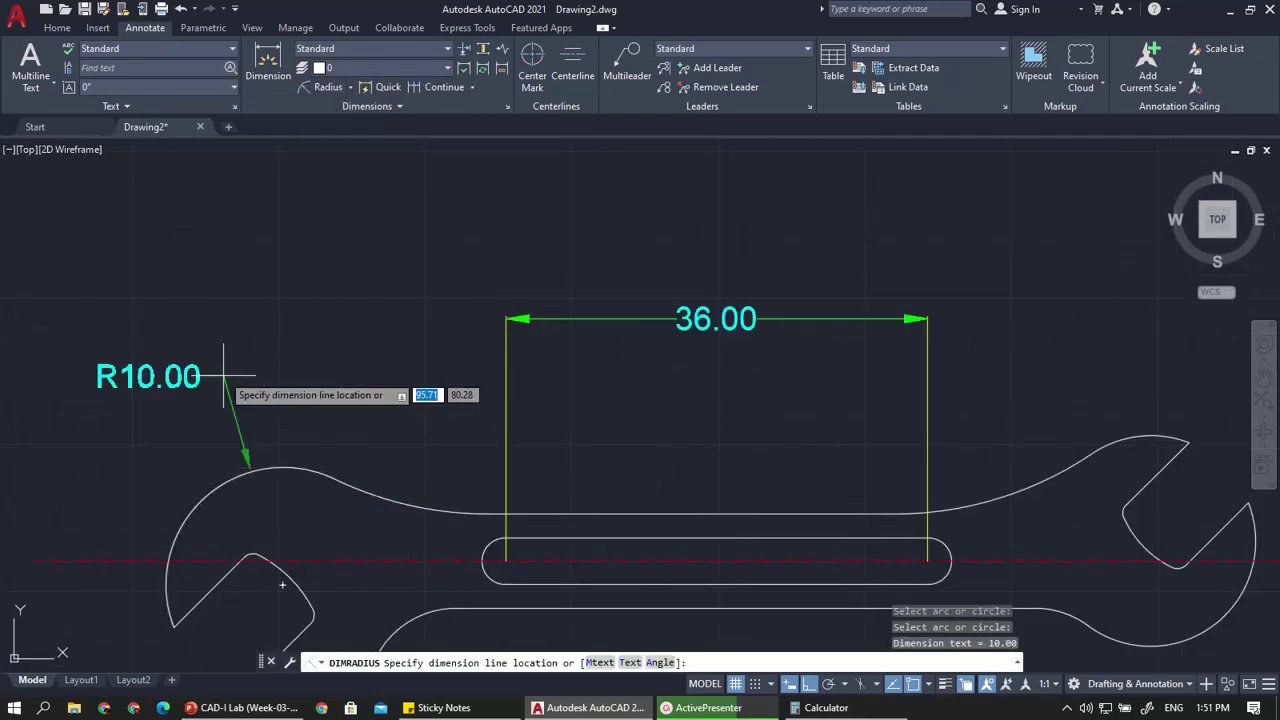
pyautogui.click(202, 364)
pyautogui.scroll(1, 202, 364)
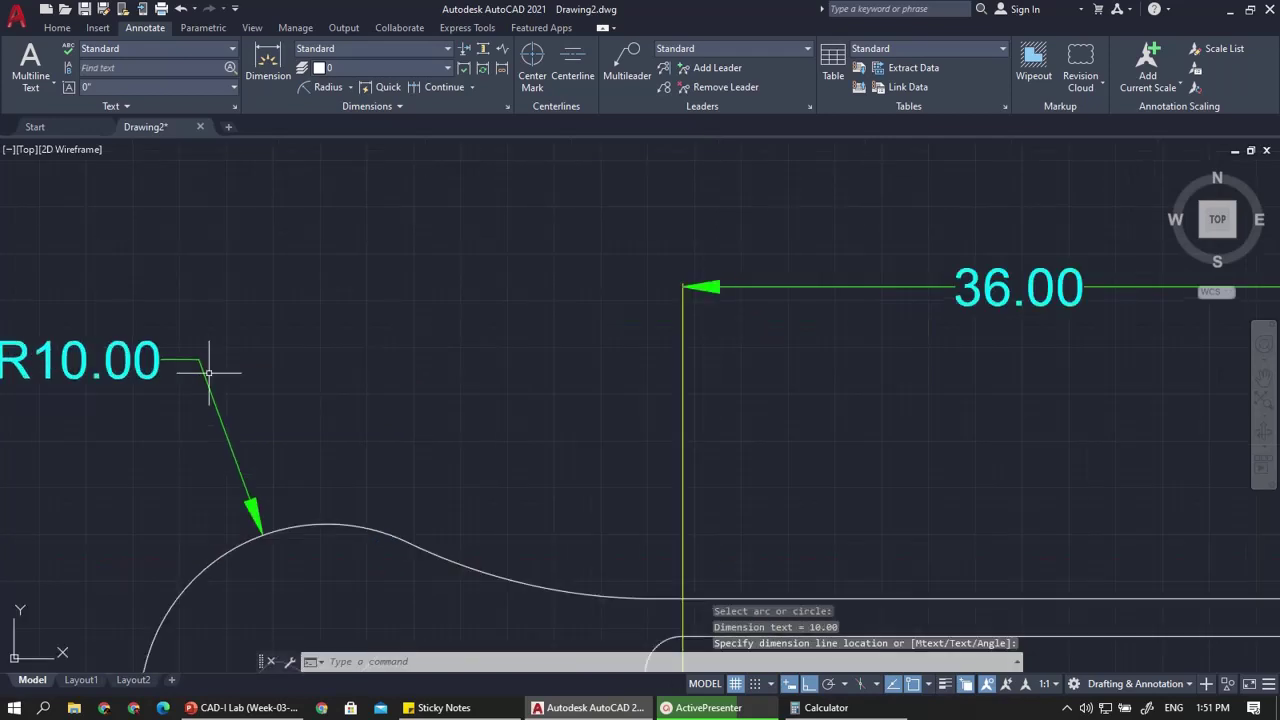
# Add a radius dimension to the concave arc joining the left head to the handle's upper edge, placed above the slot dimension
pyautogui.scroll(-4, 252, 414)
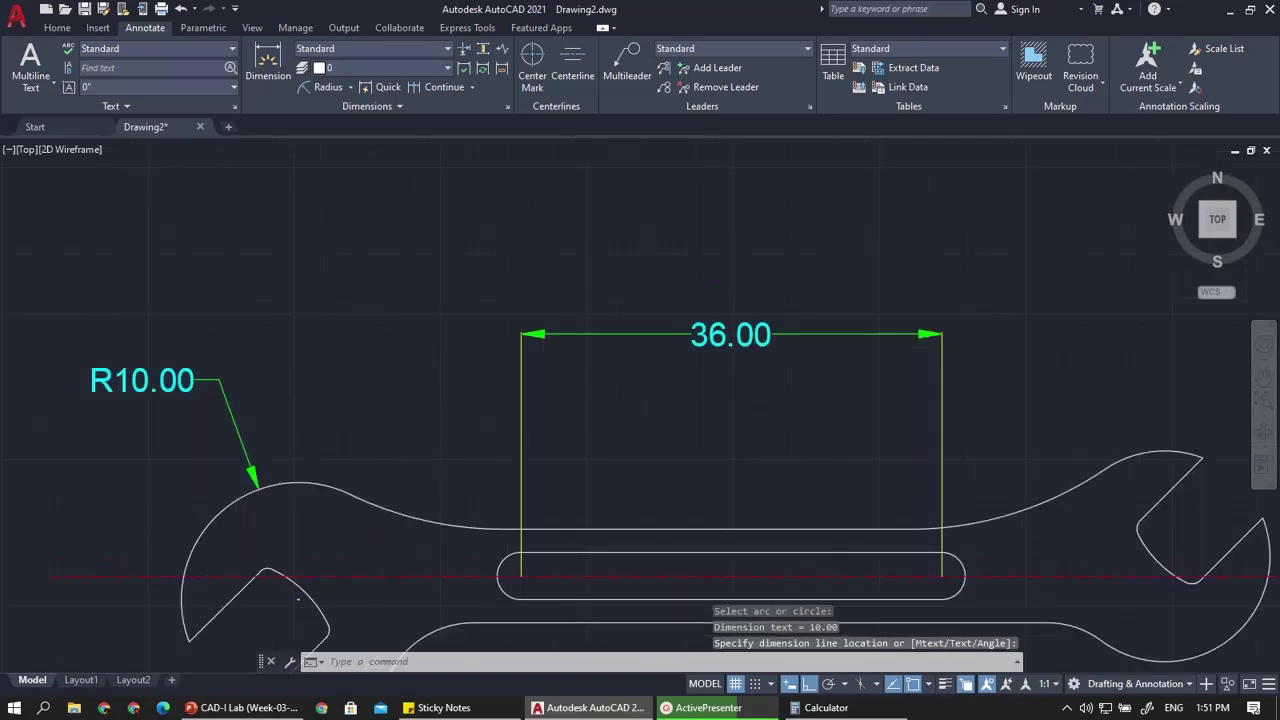
pyautogui.click(316, 90)
pyautogui.scroll(4, 265, 415)
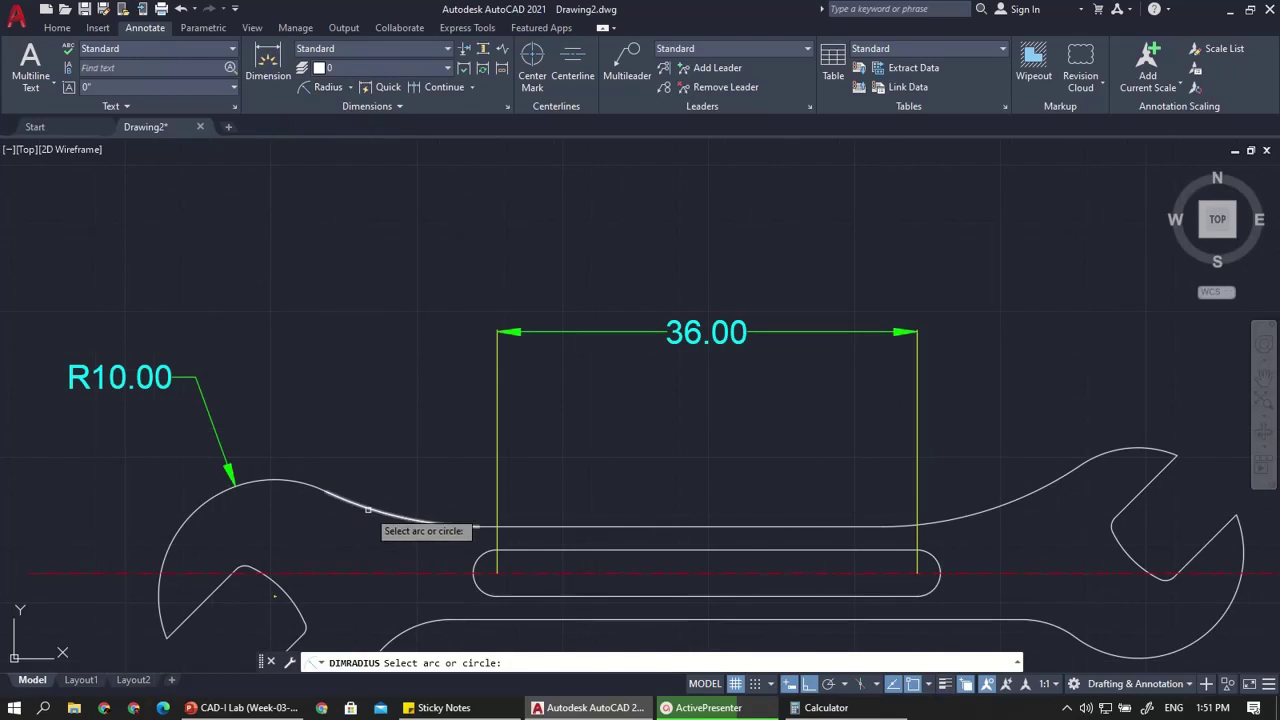
pyautogui.click(368, 510)
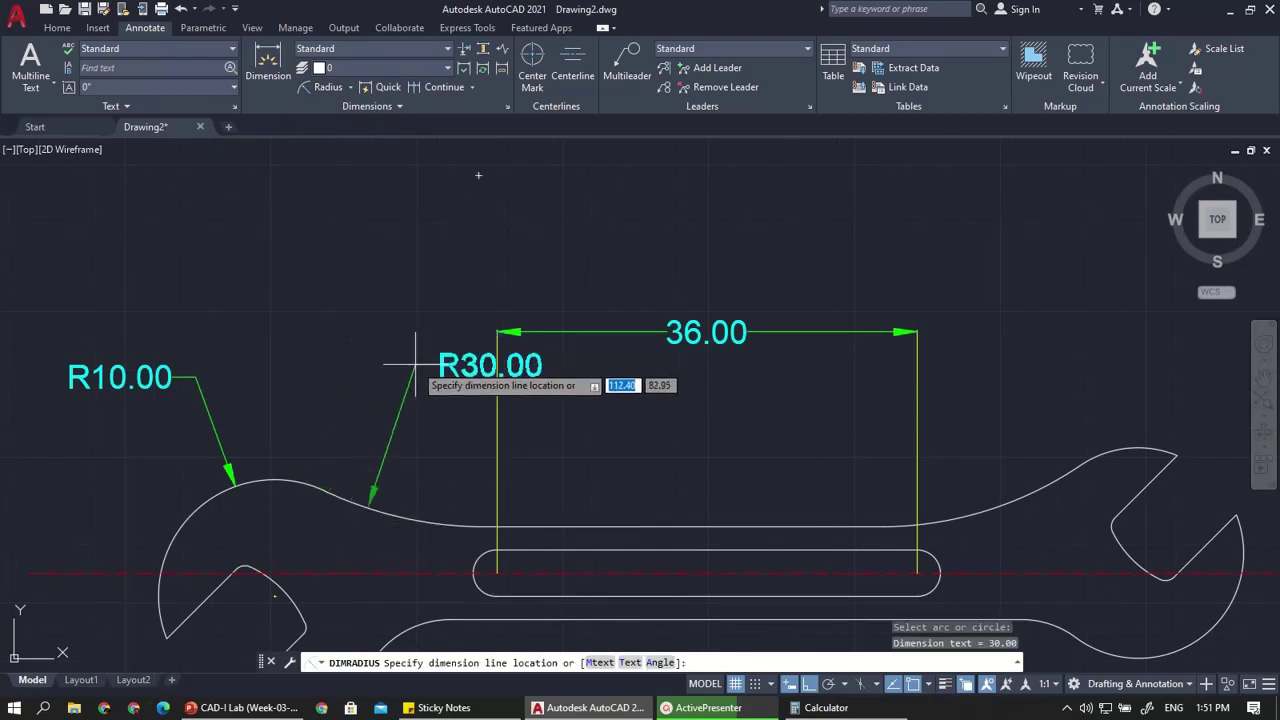
pyautogui.click(455, 265)
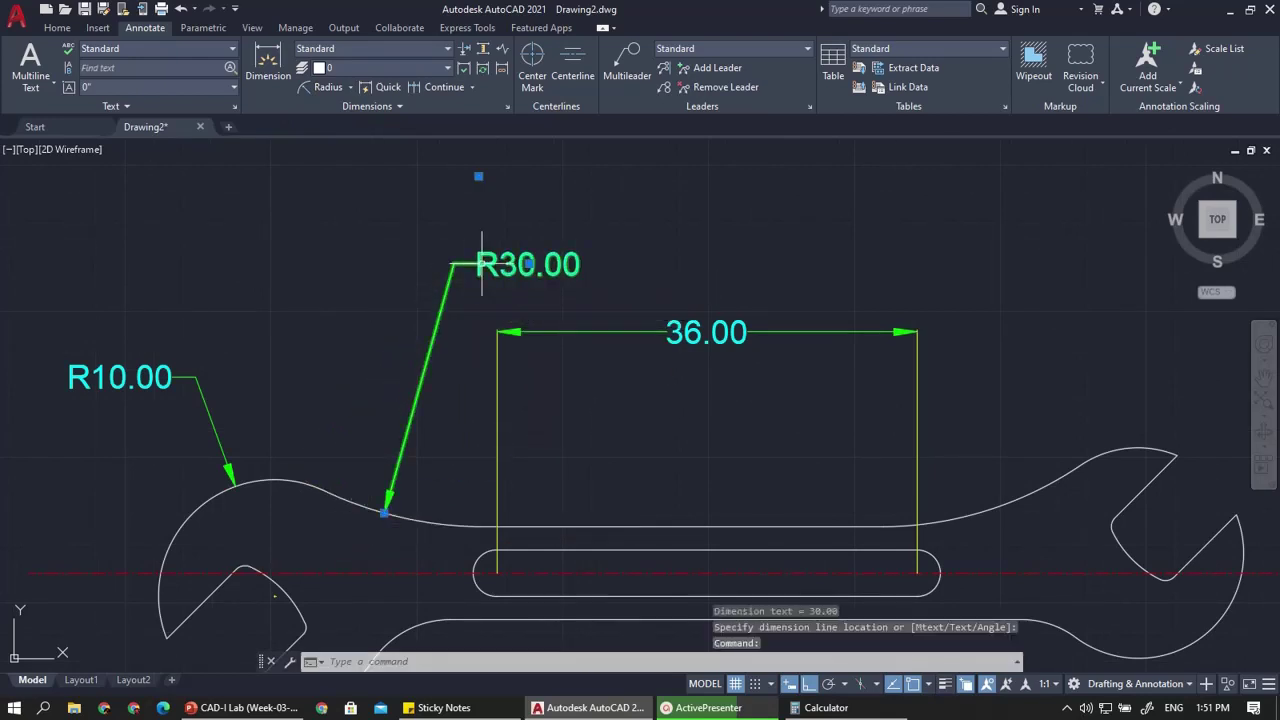
# Add the prefix "2 X" to the R30.00 radius dimension's text
pyautogui.doubleClick(483, 268)
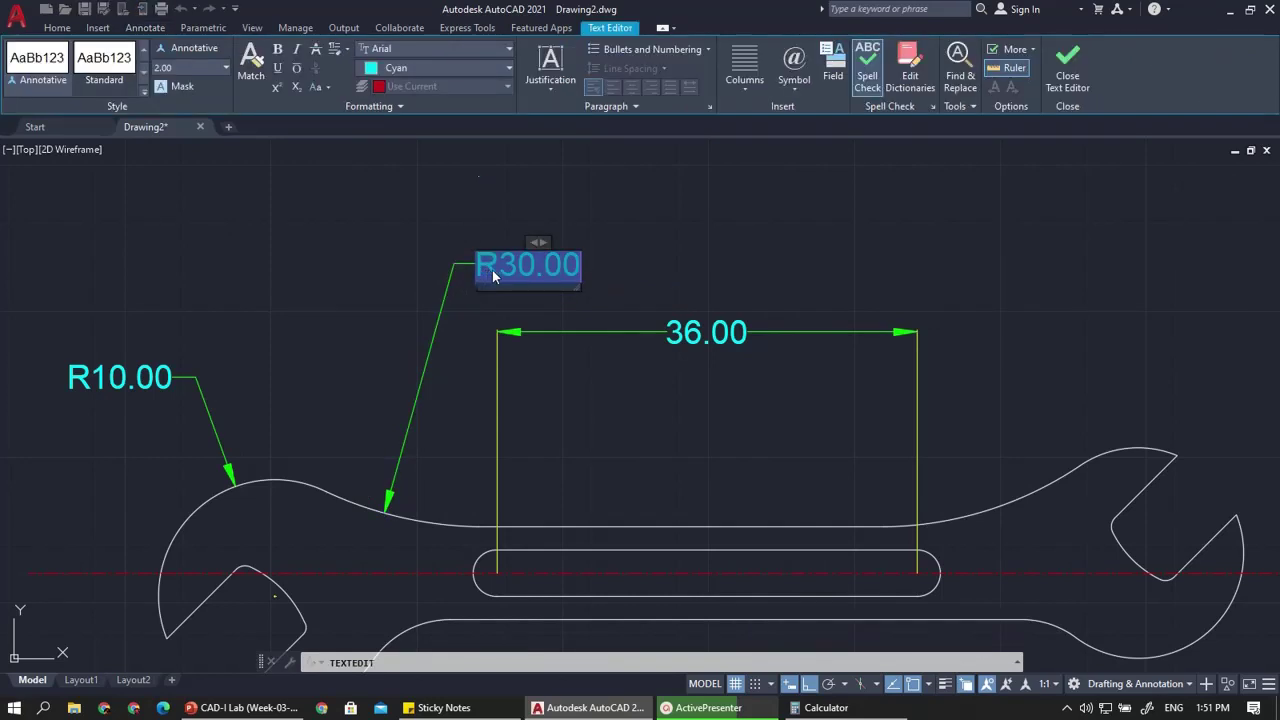
pyautogui.press('Left')
pyautogui.write('2 ')
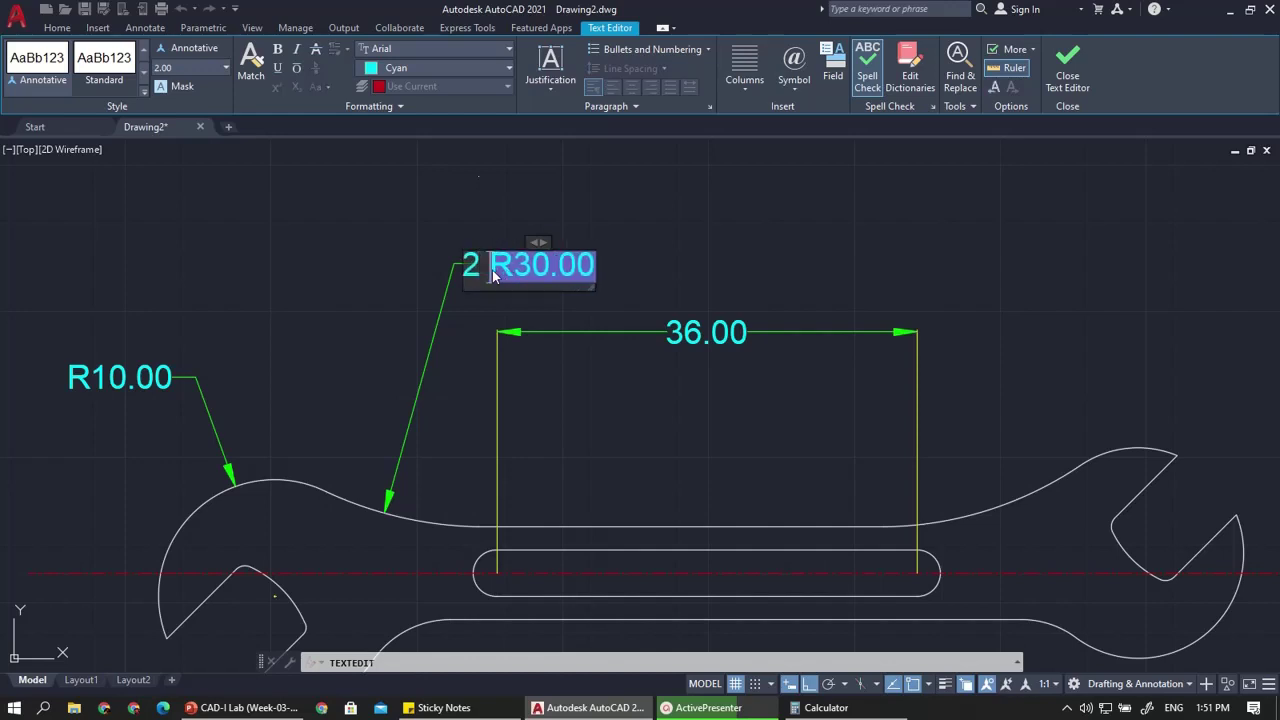
pyautogui.write('X')
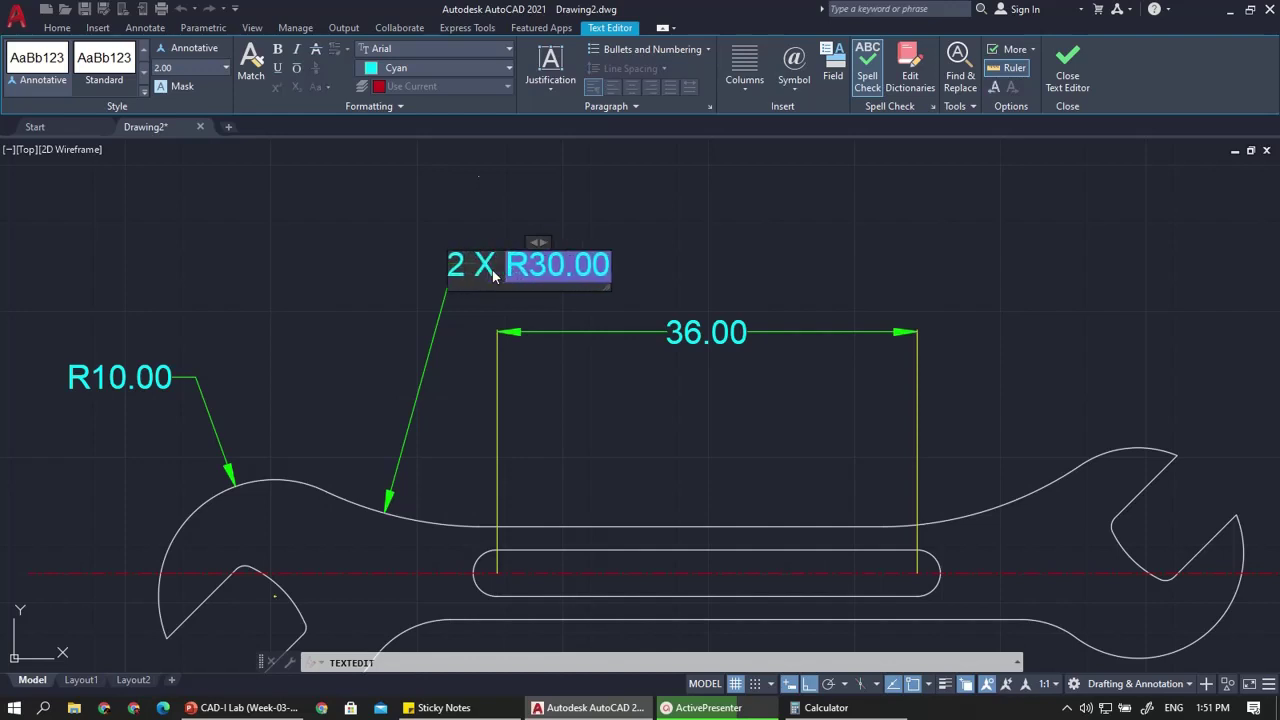
pyautogui.click(409, 288)
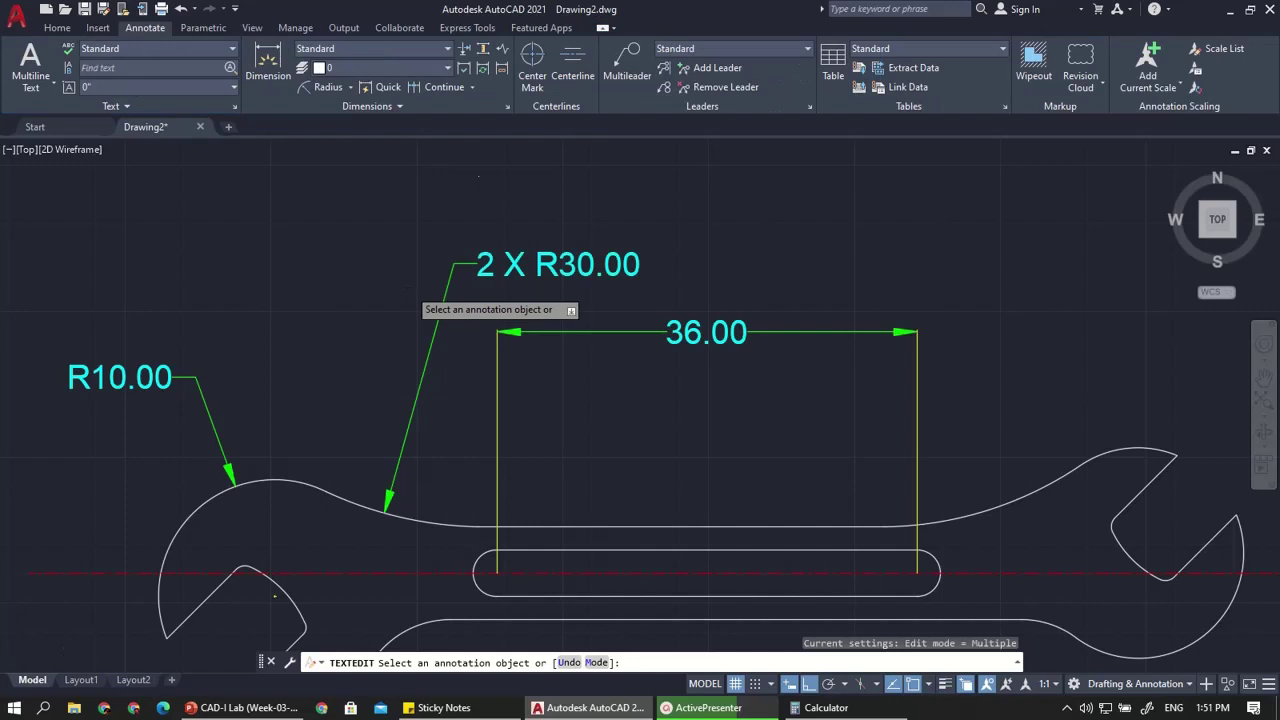
pyautogui.scroll(-4, 410, 289)
pyautogui.press('Escape')
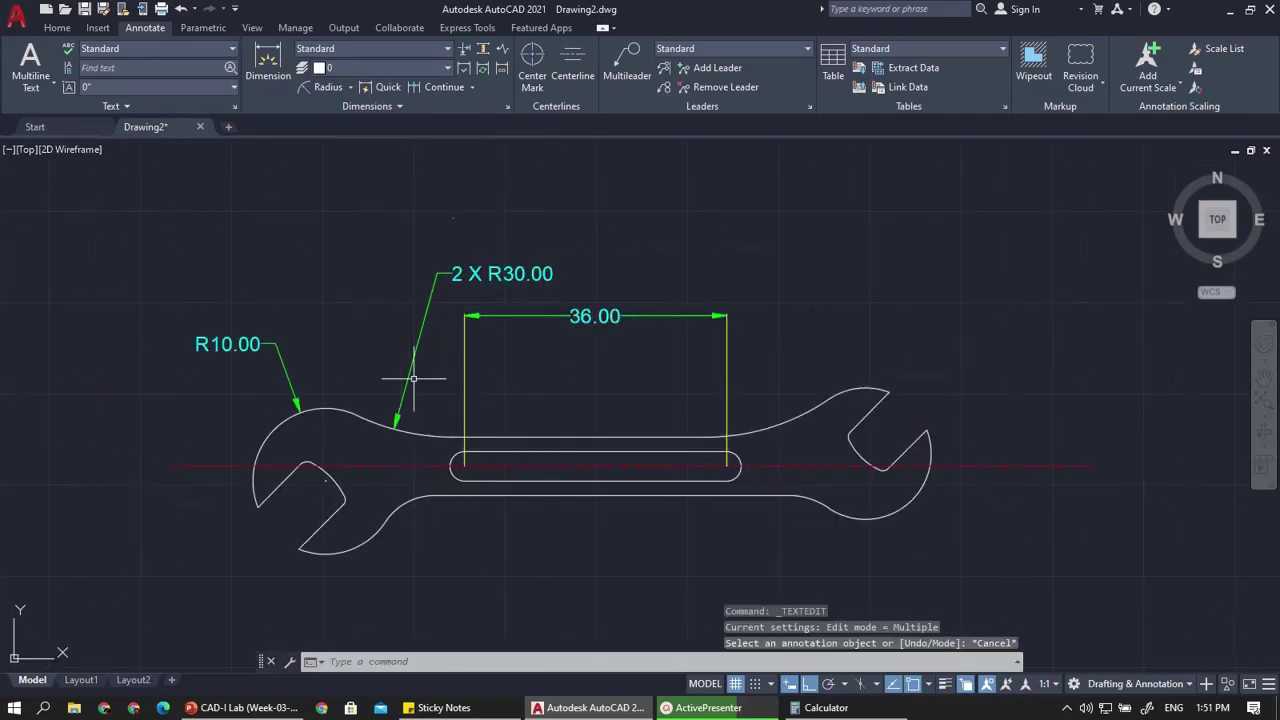
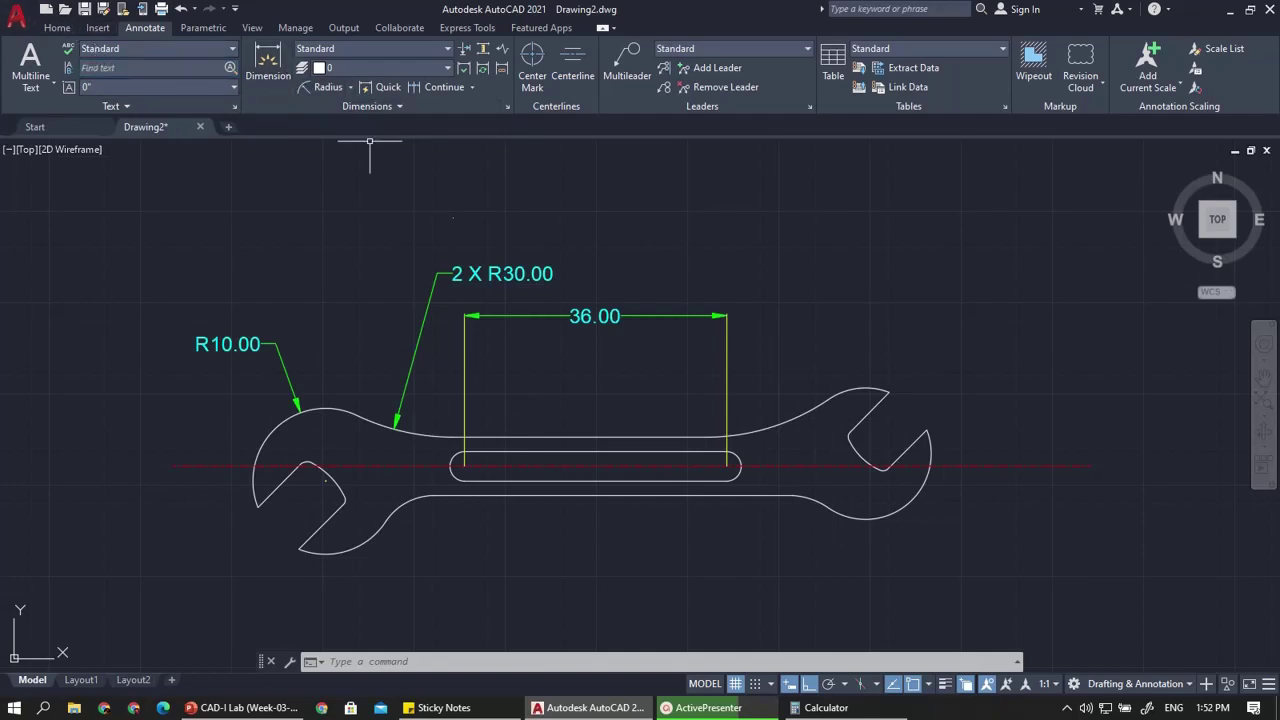
# Draw a vertical centre line on layer CL from the midpoint of the slot's lower edge to above the handle's upper edge
pyautogui.click(57, 27)
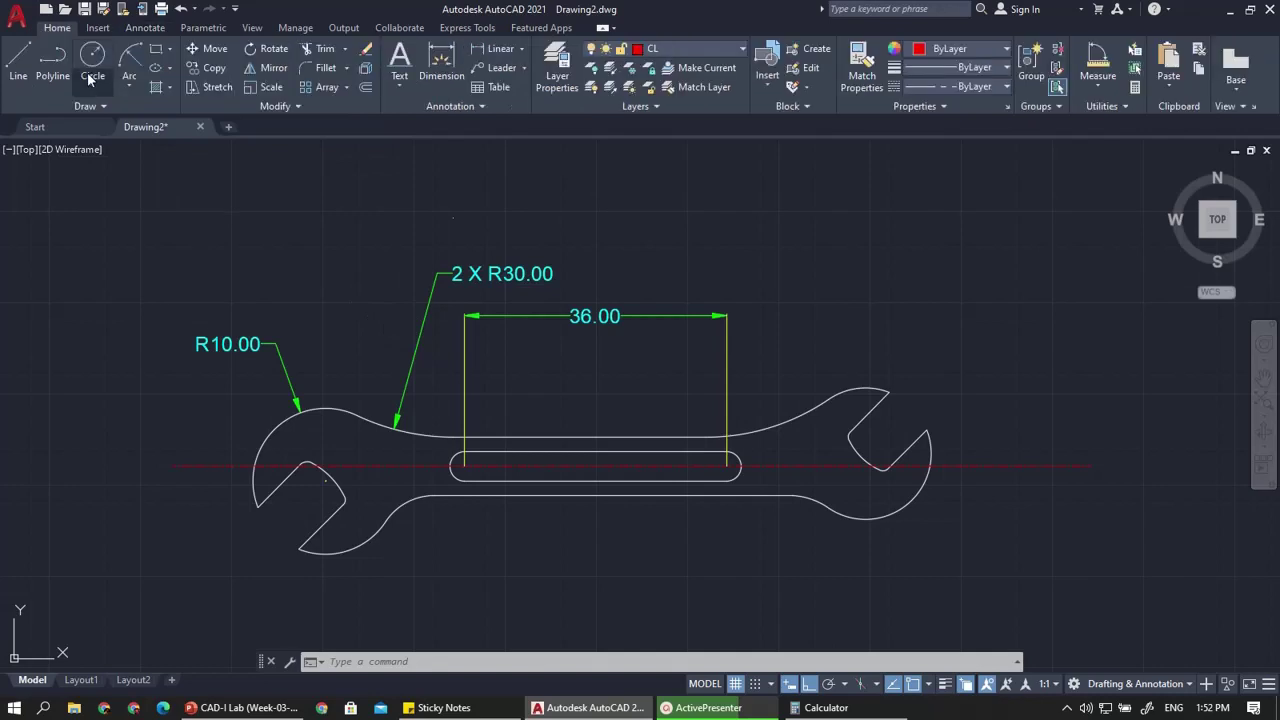
pyautogui.click(18, 62)
pyautogui.scroll(4, 517, 463)
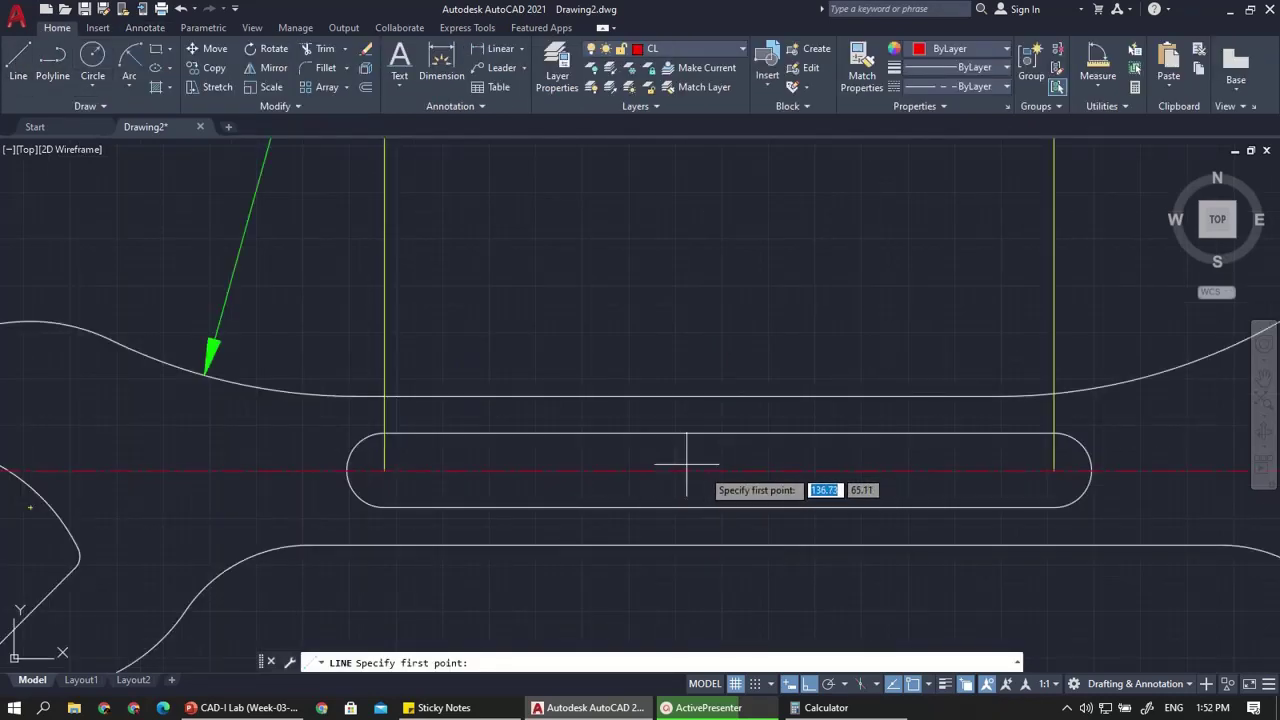
pyautogui.scroll(-2, 686, 457)
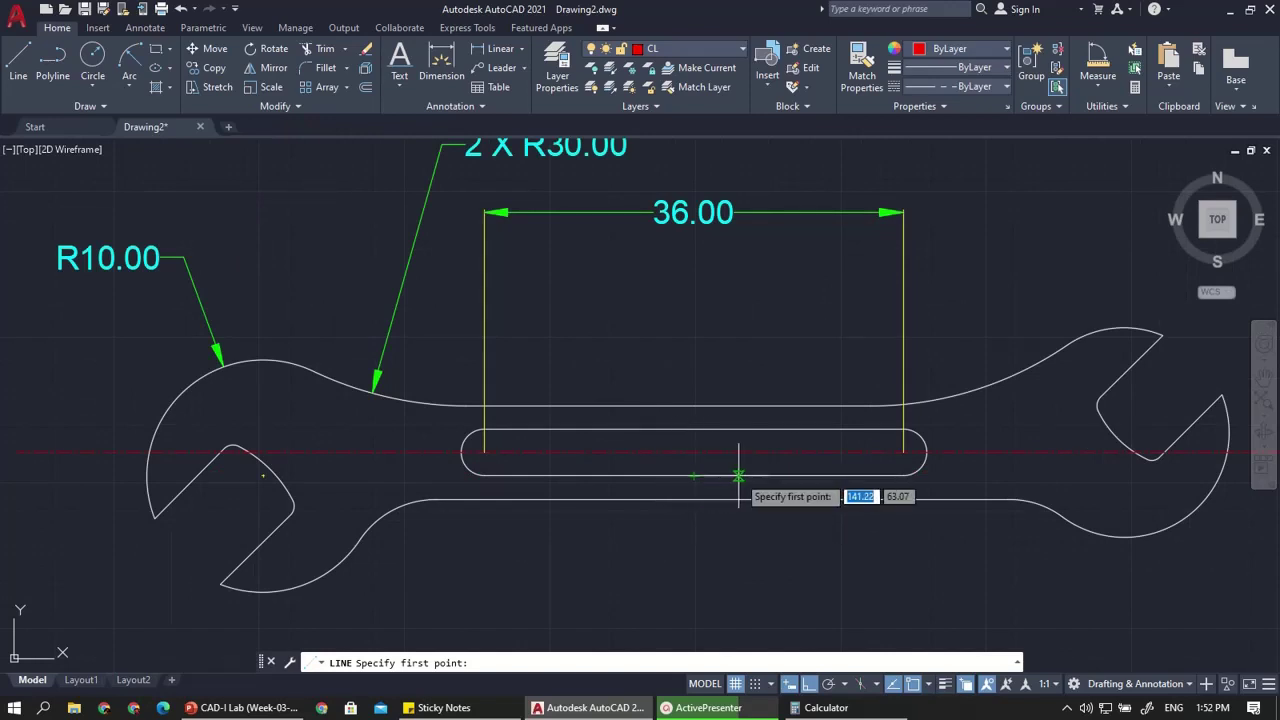
pyautogui.click(693, 476)
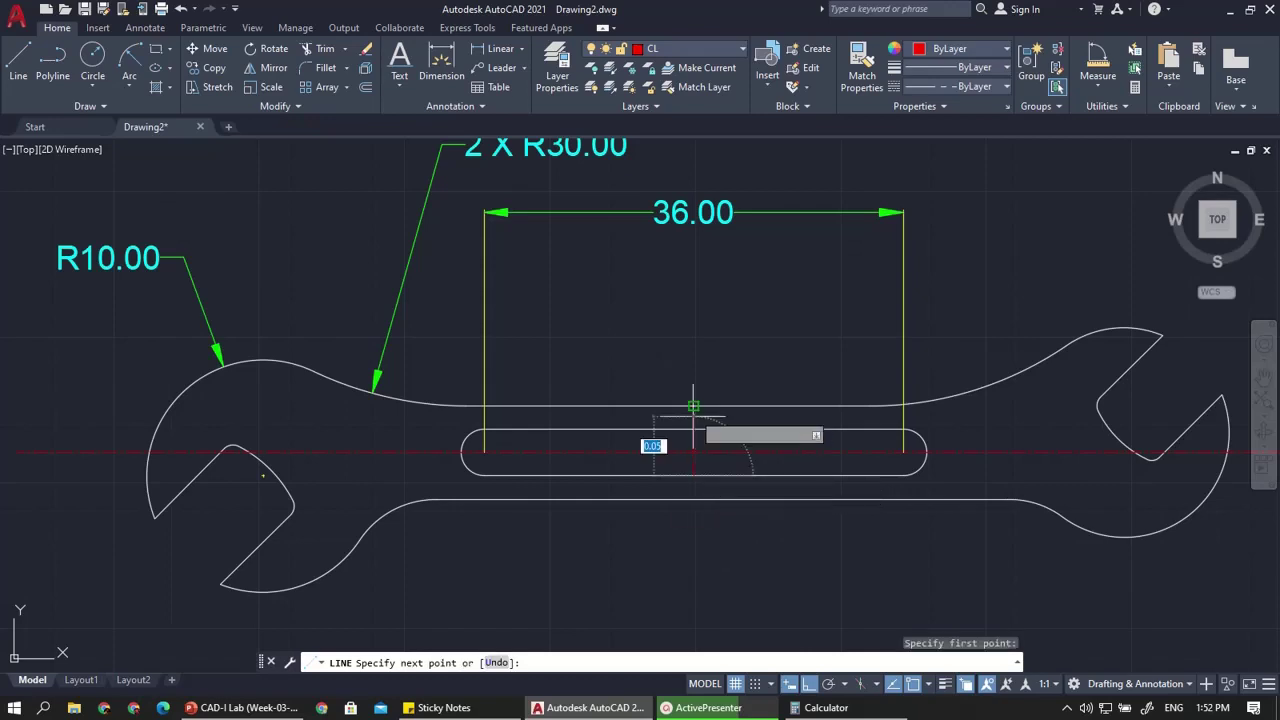
pyautogui.press('Escape')
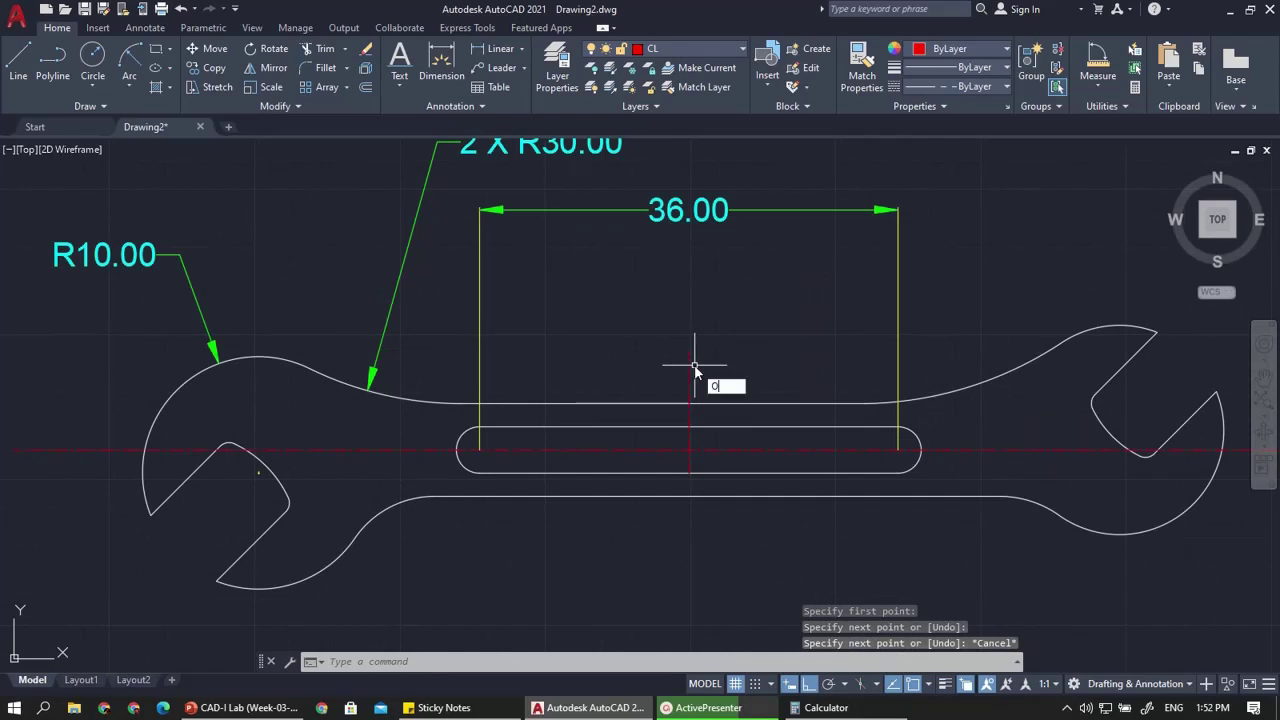
# Offset the short vertical centre line at the slot's middle by 35 to both sides, towards the left and right heads
pyautogui.write('OFFSET')
pyautogui.press('Return')
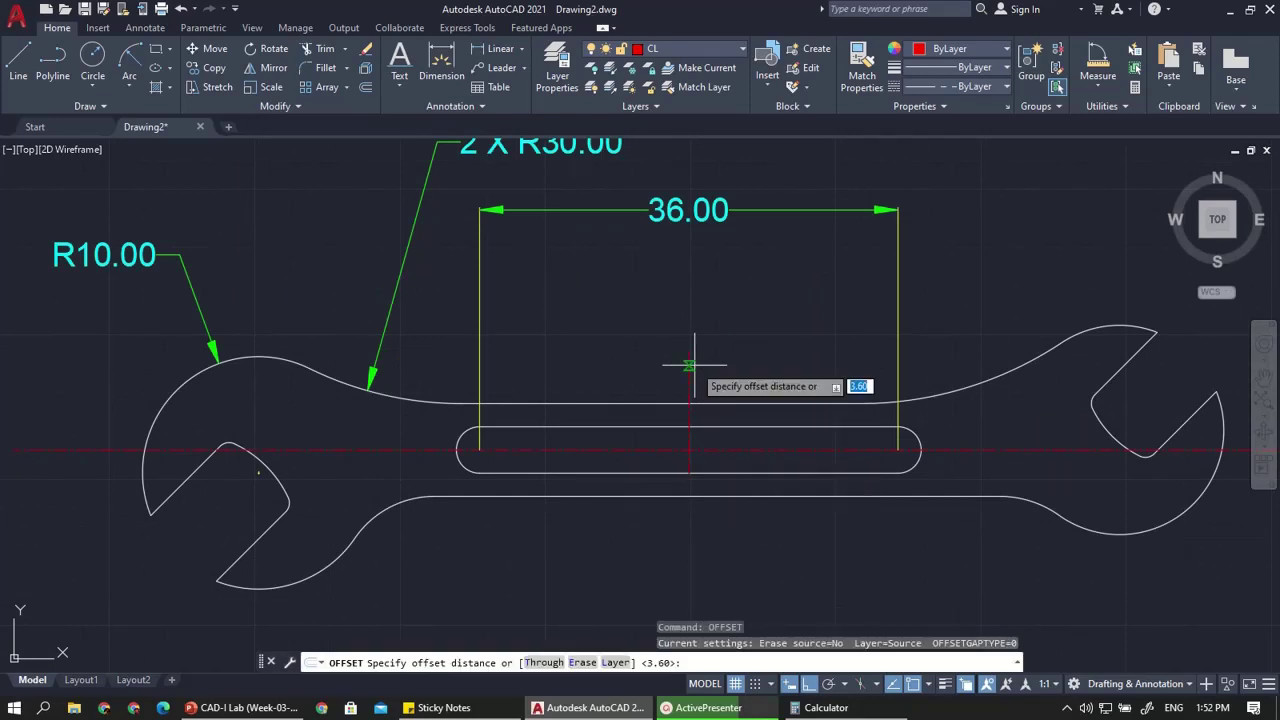
pyautogui.write('35')
pyautogui.press('Return')
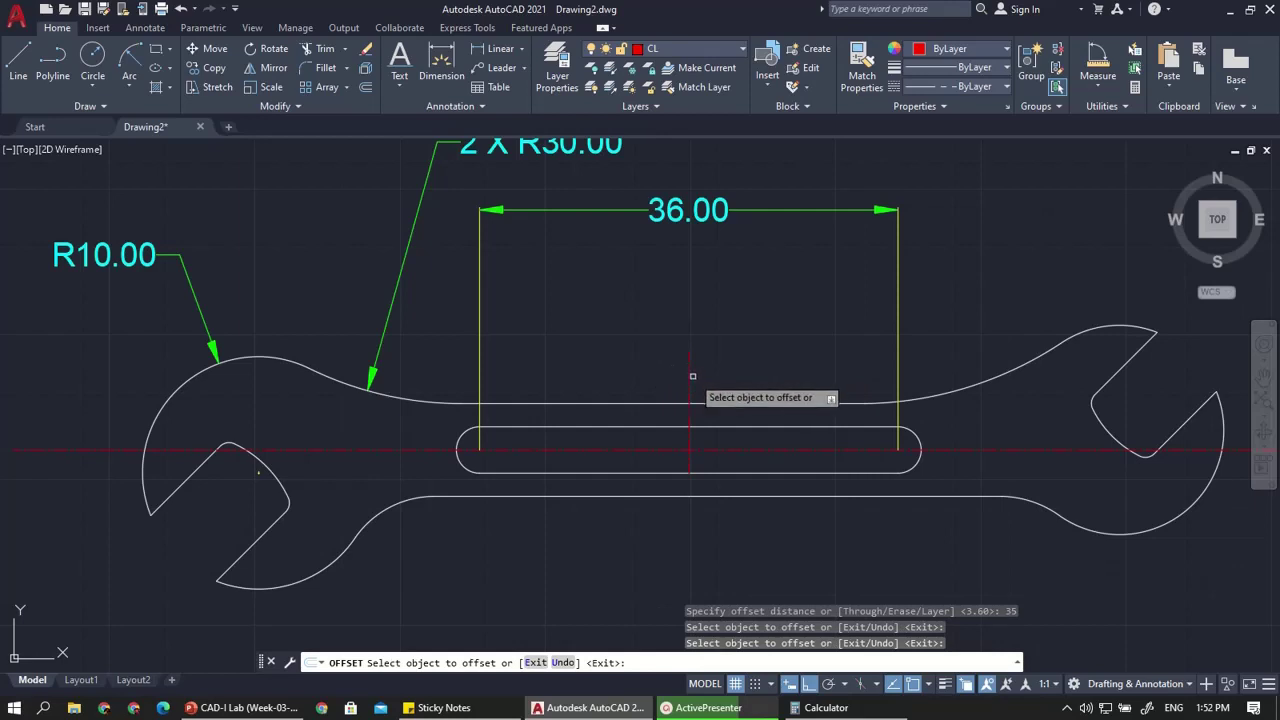
pyautogui.click(691, 376)
pyautogui.scroll(-2, 691, 376)
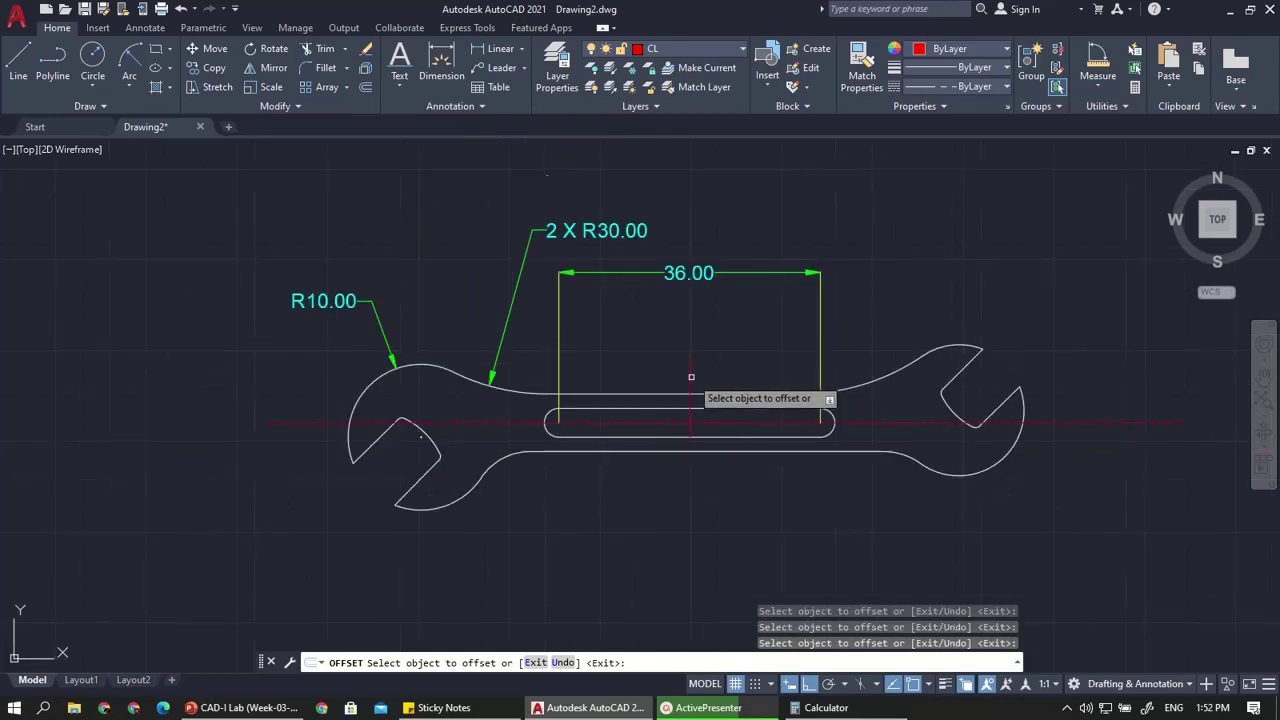
pyautogui.click(690, 376)
pyautogui.click(314, 380)
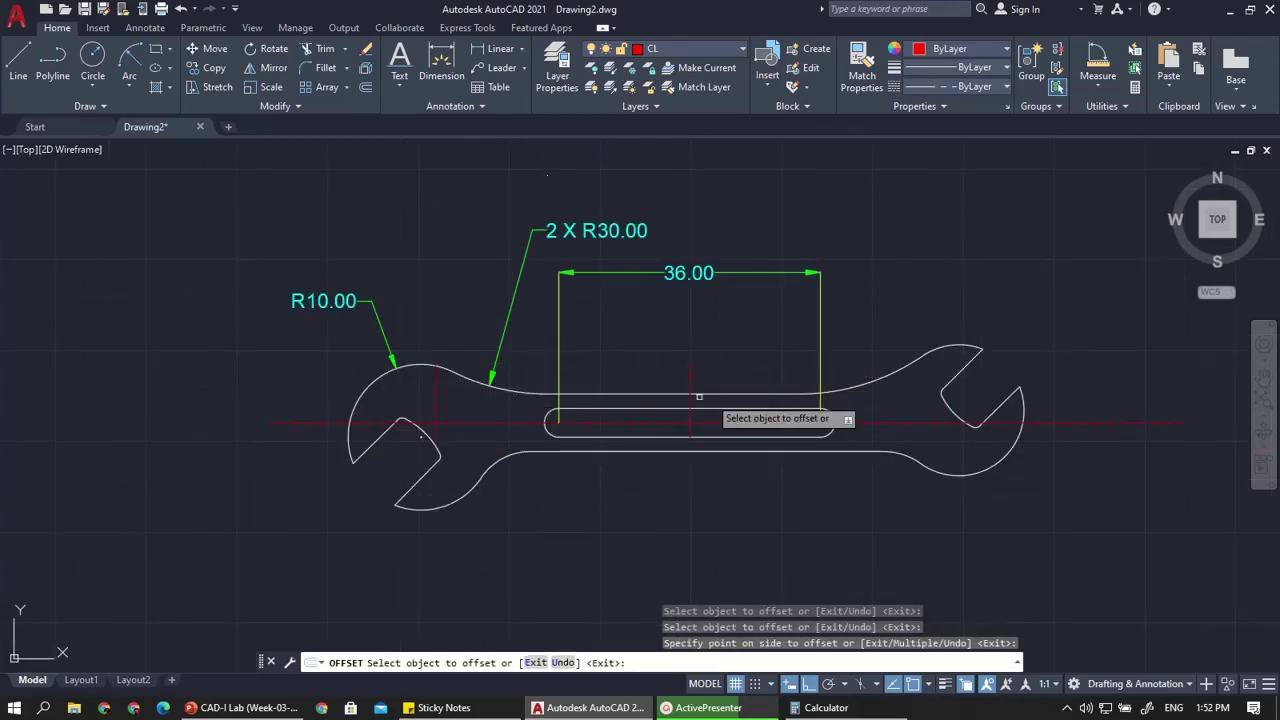
pyautogui.click(690, 376)
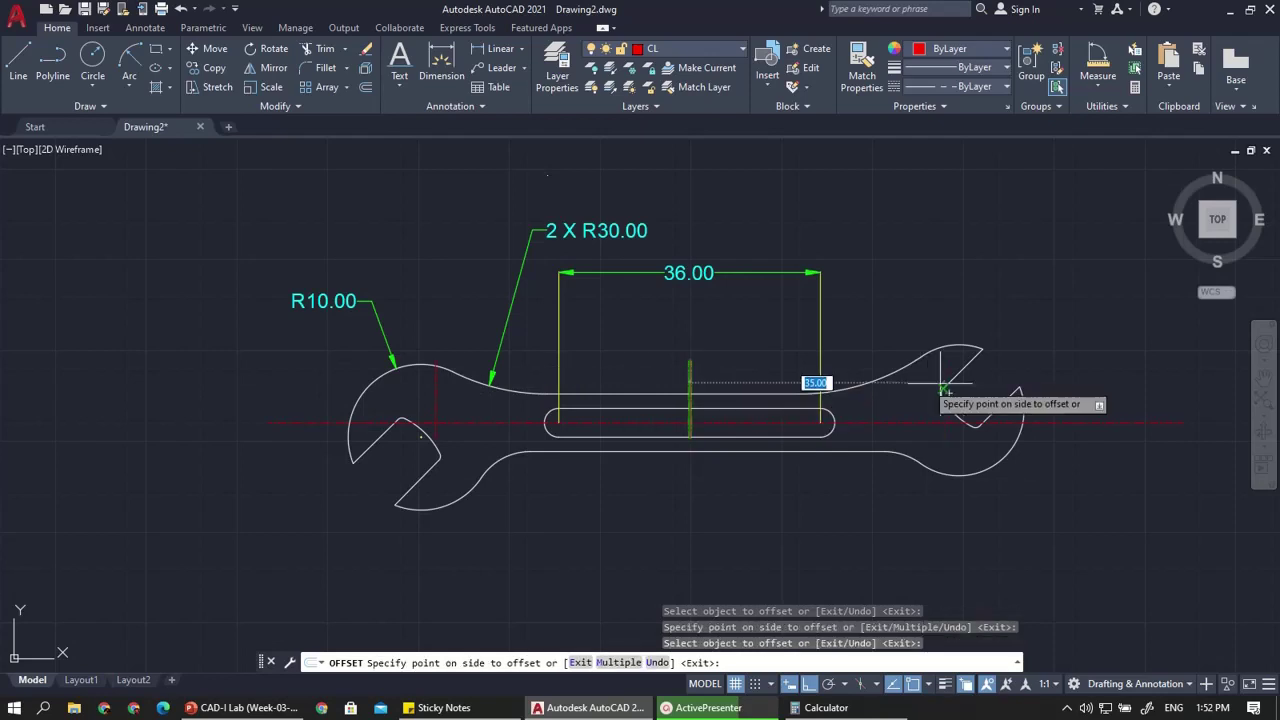
pyautogui.click(1014, 349)
pyautogui.press('Escape')
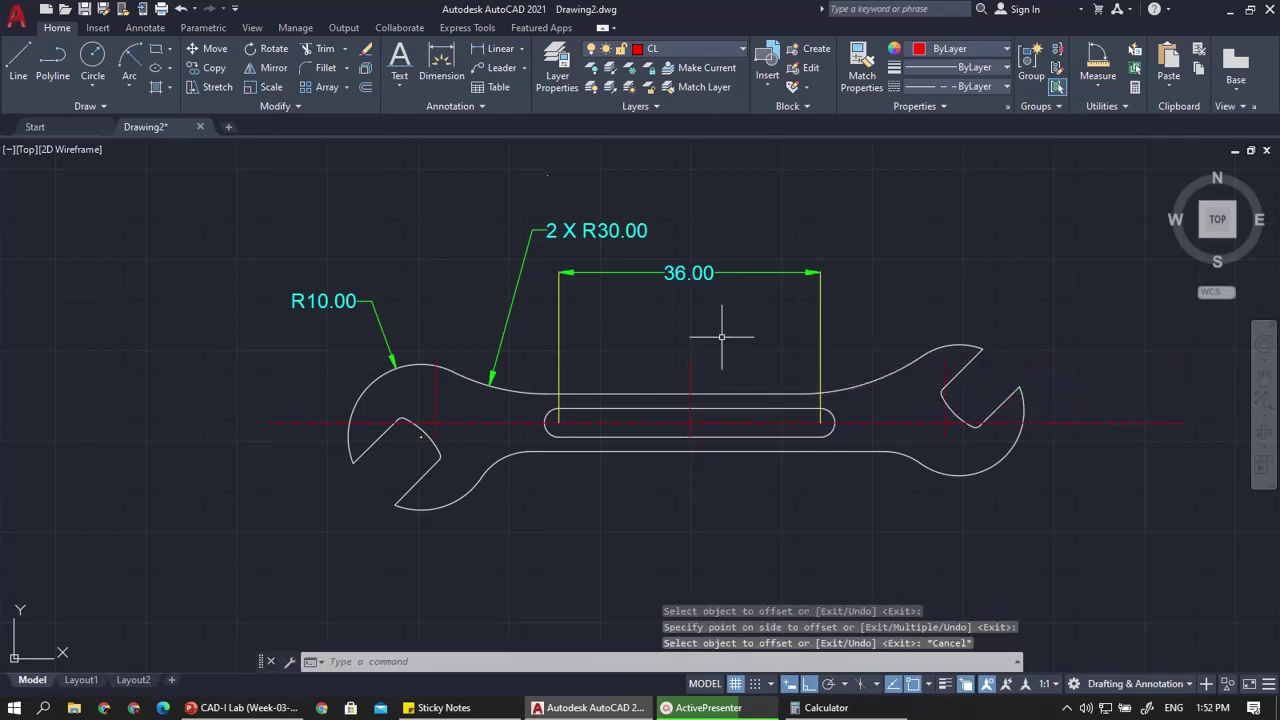
# Check the practice slide, and lengthen the left head's vertical centre line at both ends so it extends above and below the head
pyautogui.scroll(2, 720, 336)
pyautogui.click(245, 707)
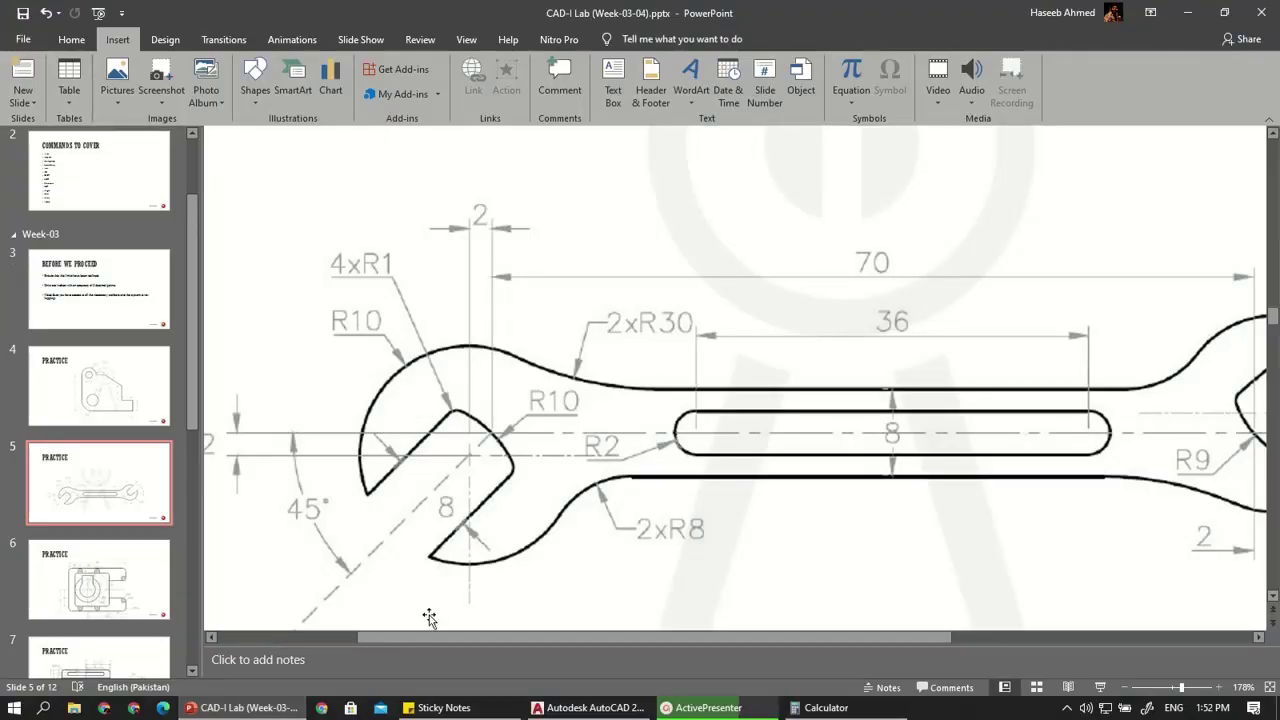
pyautogui.click(296, 705)
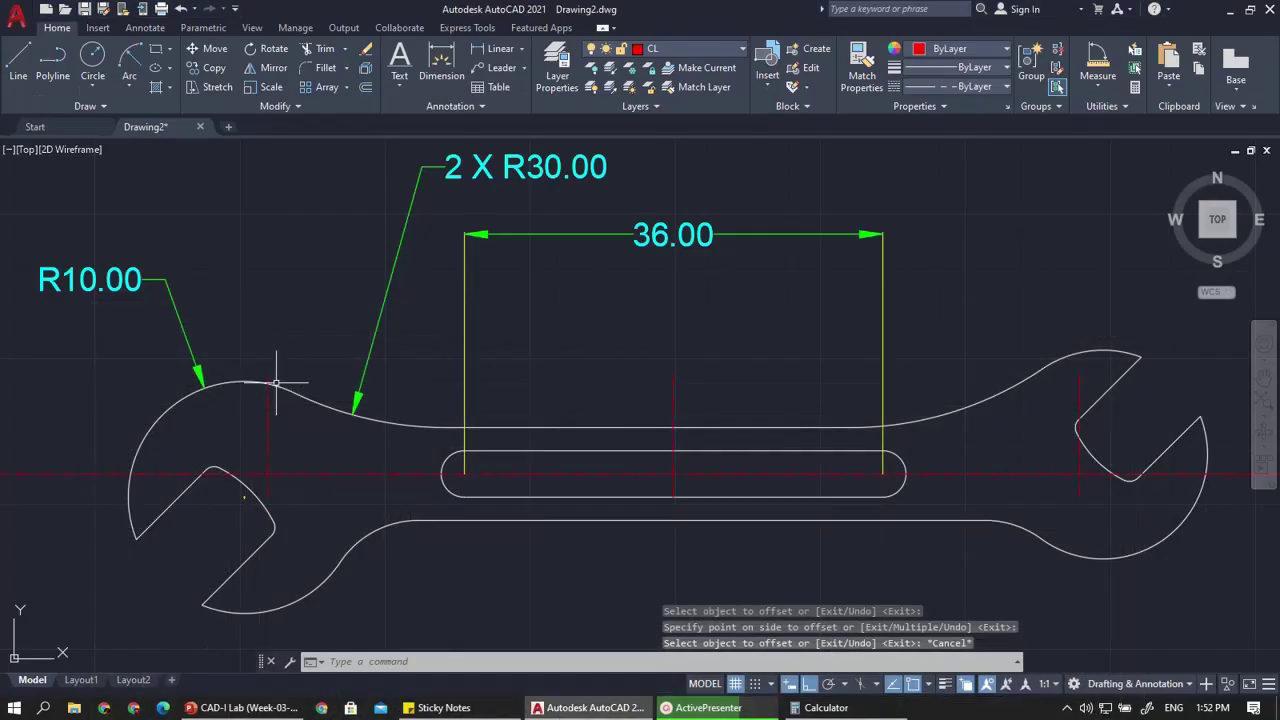
pyautogui.click(270, 416)
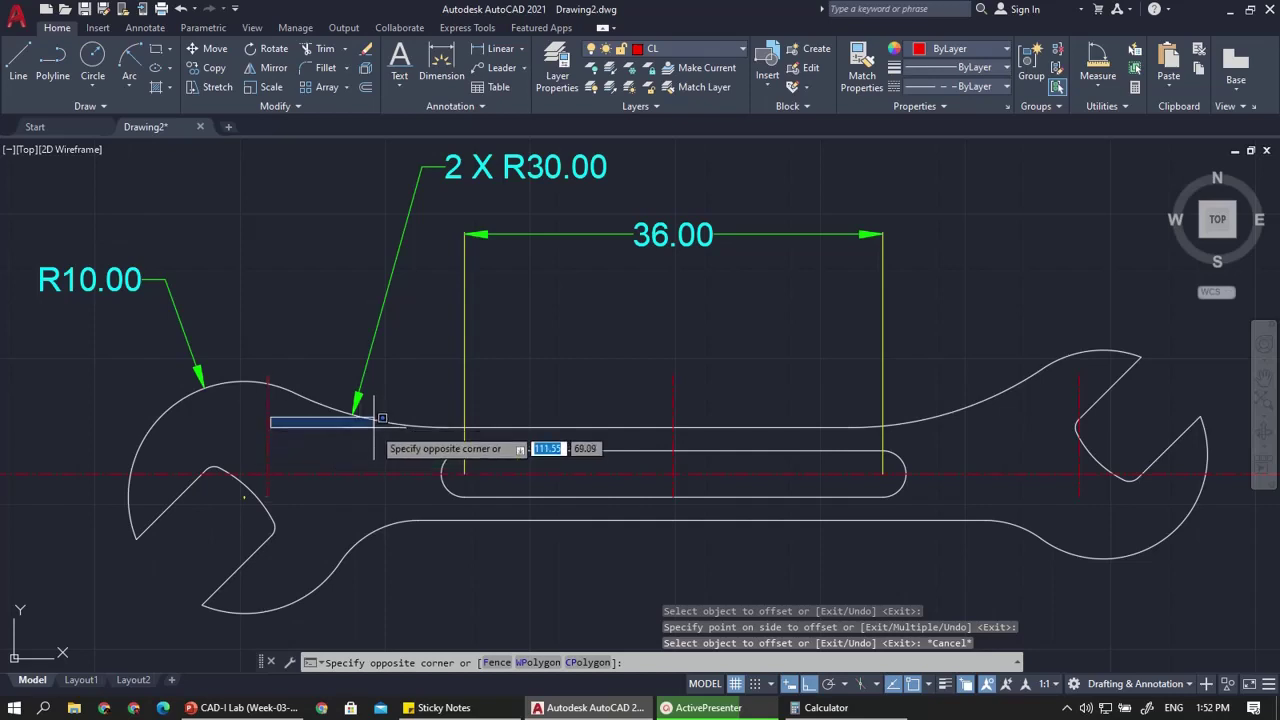
pyautogui.press('Escape')
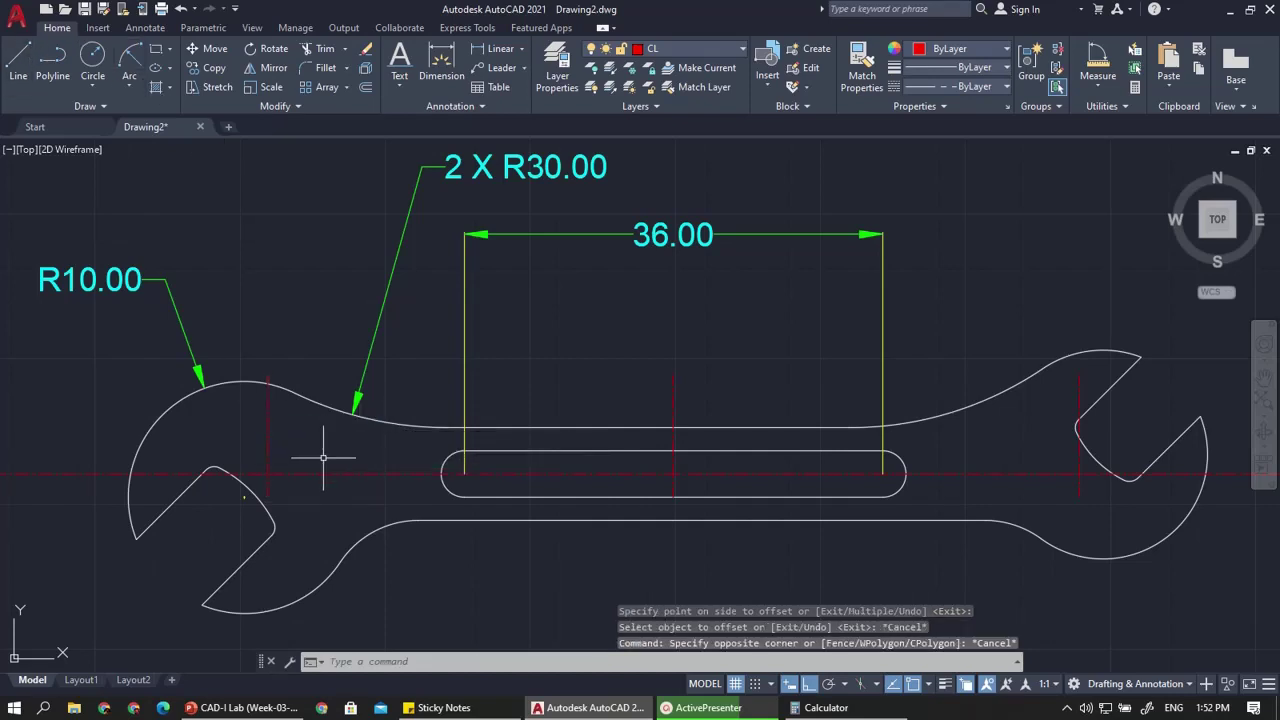
pyautogui.click(281, 432)
pyautogui.click(255, 443)
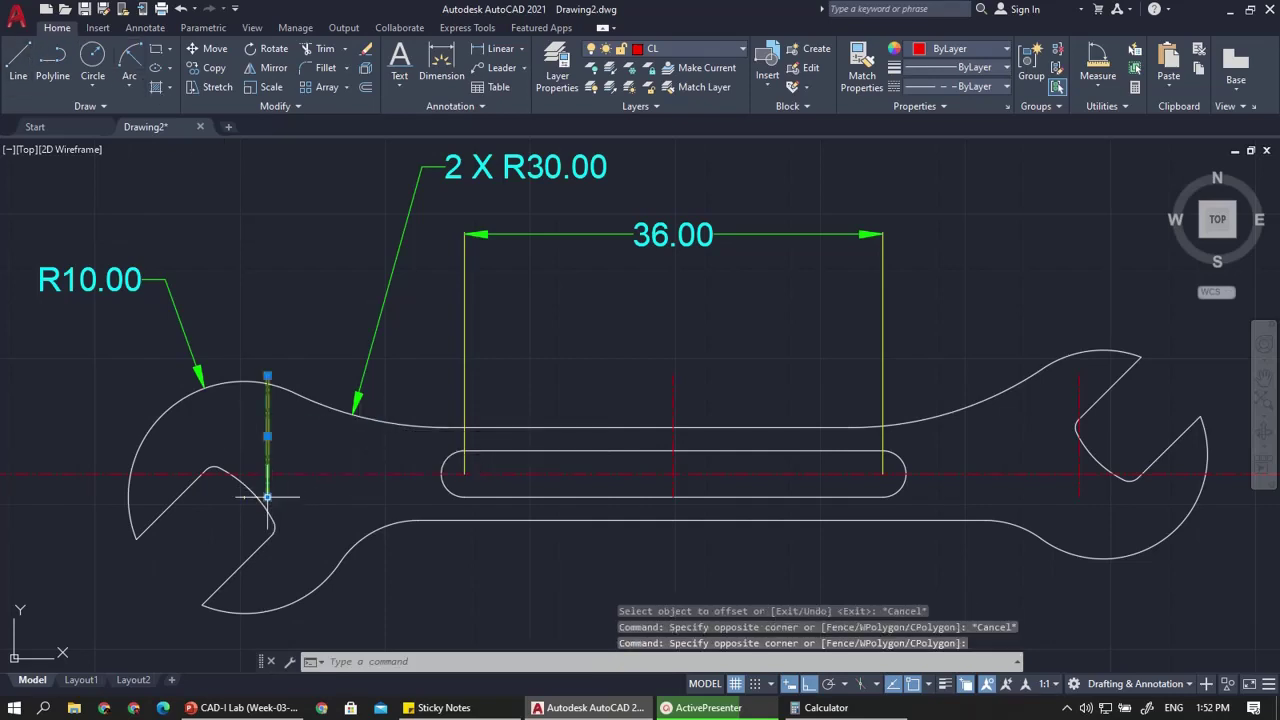
pyautogui.click(267, 496)
pyautogui.scroll(-4, 267, 496)
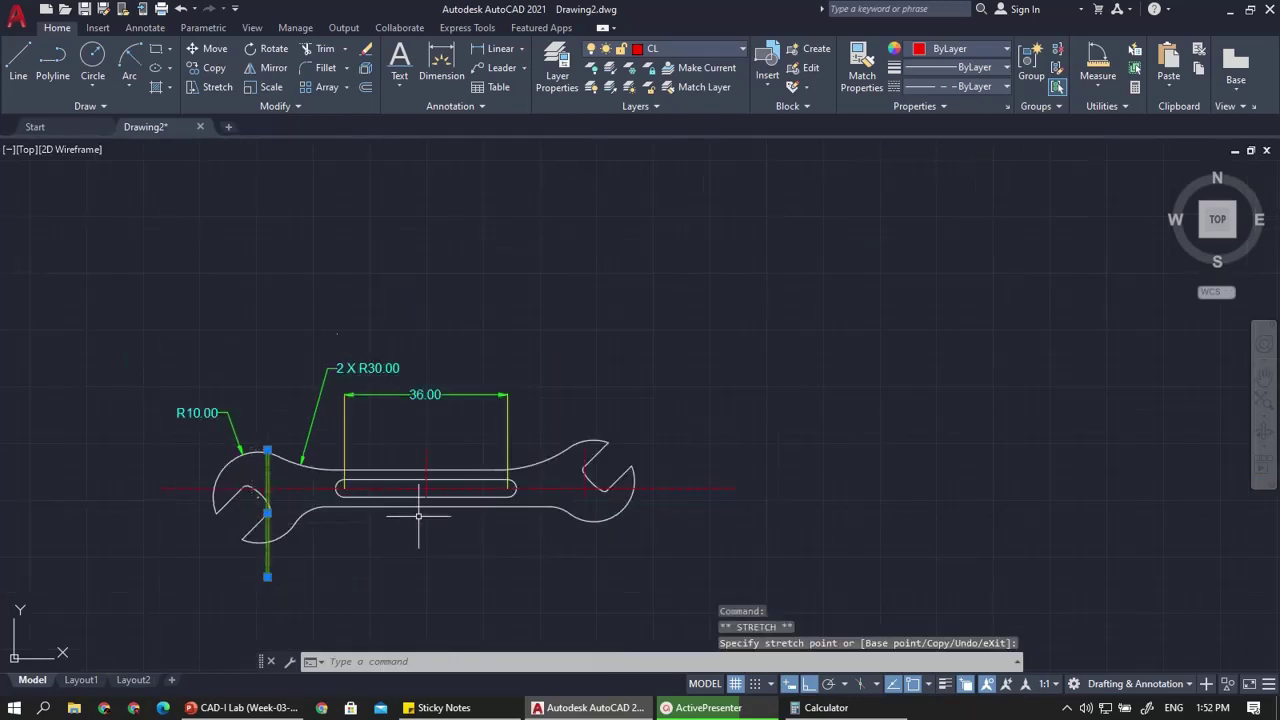
pyautogui.scroll(2, 296, 457)
pyautogui.click(255, 474)
pyautogui.click(243, 474)
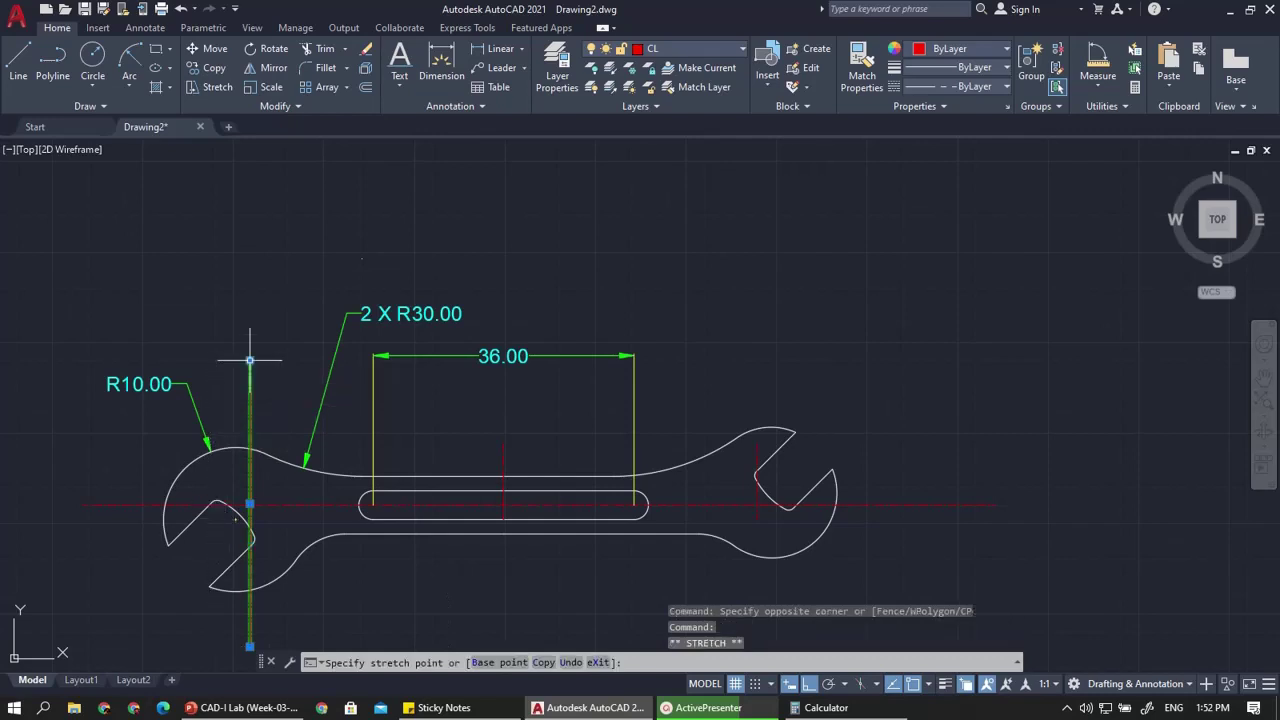
pyautogui.press('Escape')
# Lengthen the right head's vertical centre line at both ends so it extends above and below the head
pyautogui.scroll(2, 838, 516)
pyautogui.scroll(5, 700, 470)
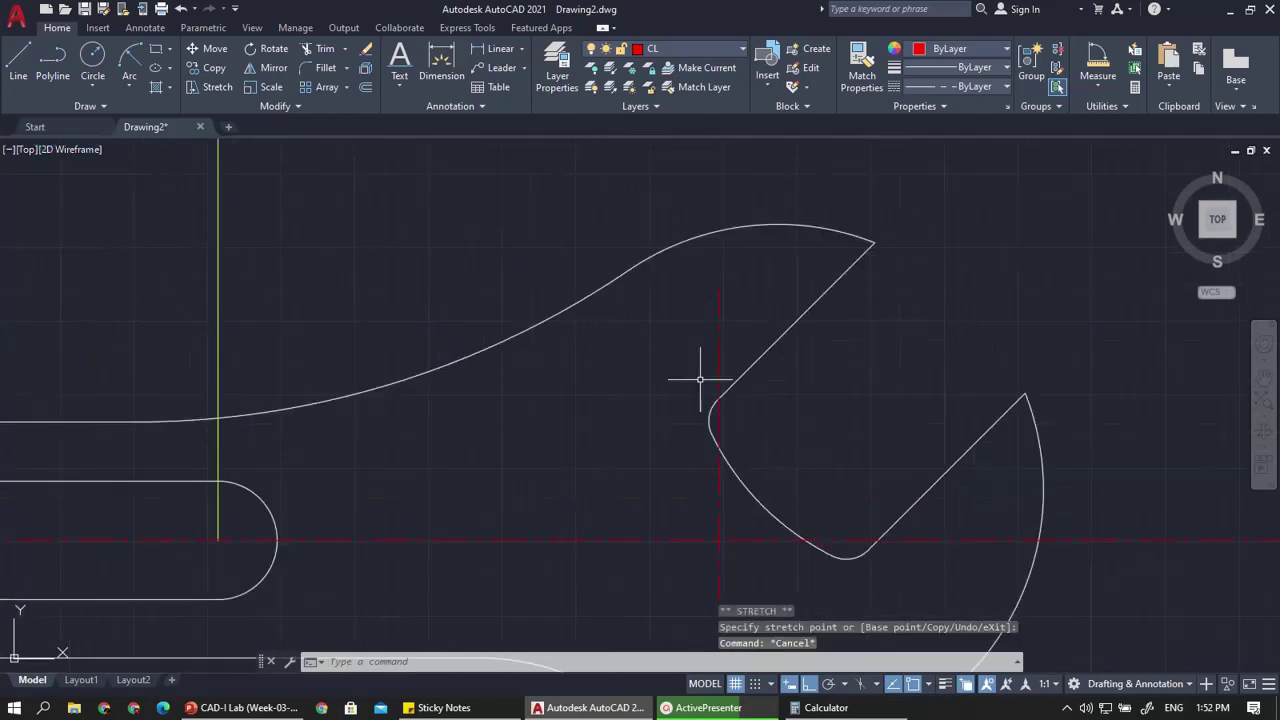
pyautogui.click(737, 337)
pyautogui.click(694, 337)
pyautogui.scroll(-3, 708, 338)
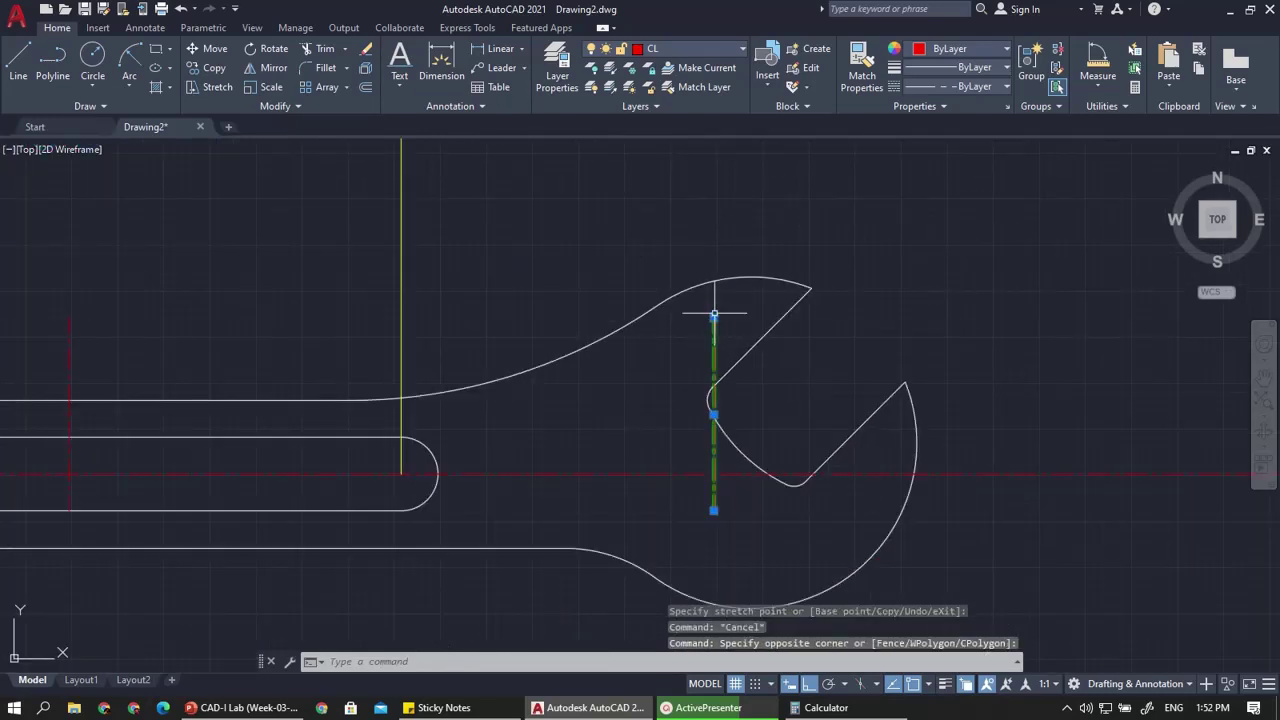
pyautogui.click(713, 318)
pyautogui.scroll(-3, 700, 206)
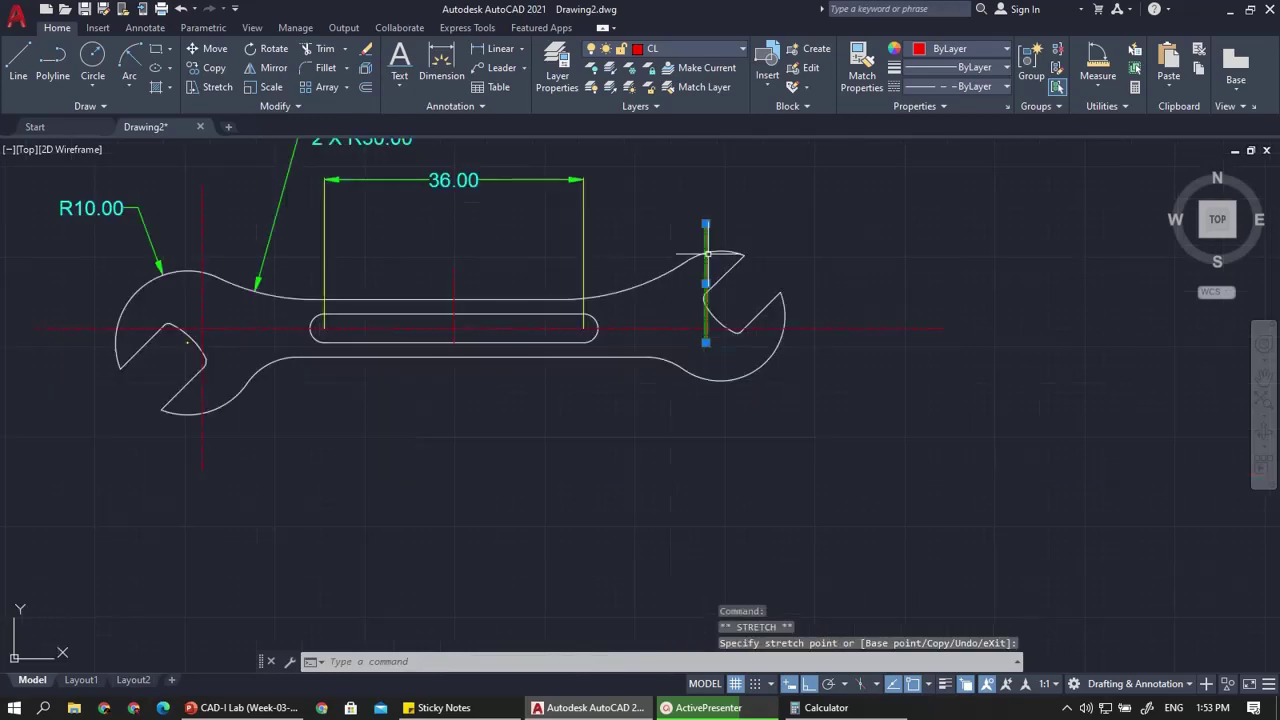
pyautogui.scroll(3, 706, 301)
pyautogui.click(694, 286)
pyautogui.click(665, 287)
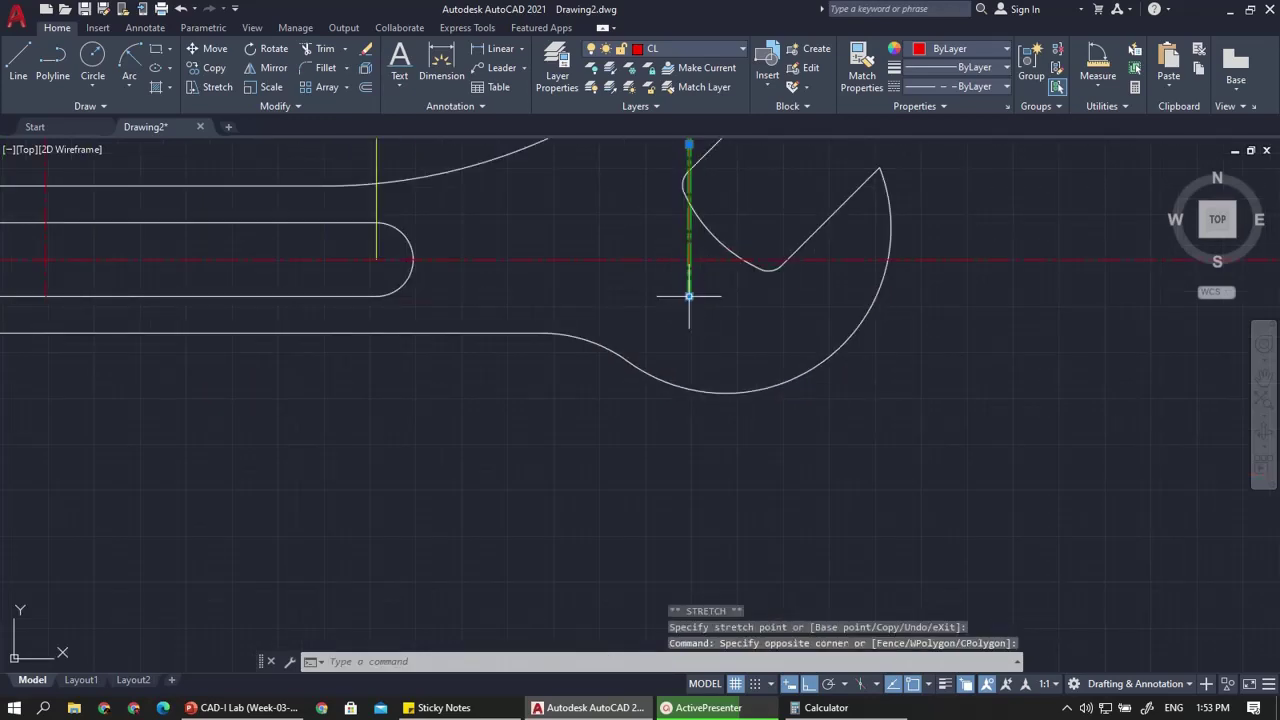
pyautogui.click(689, 296)
pyautogui.click(693, 534)
pyautogui.press('Escape')
pyautogui.scroll(-2, 686, 479)
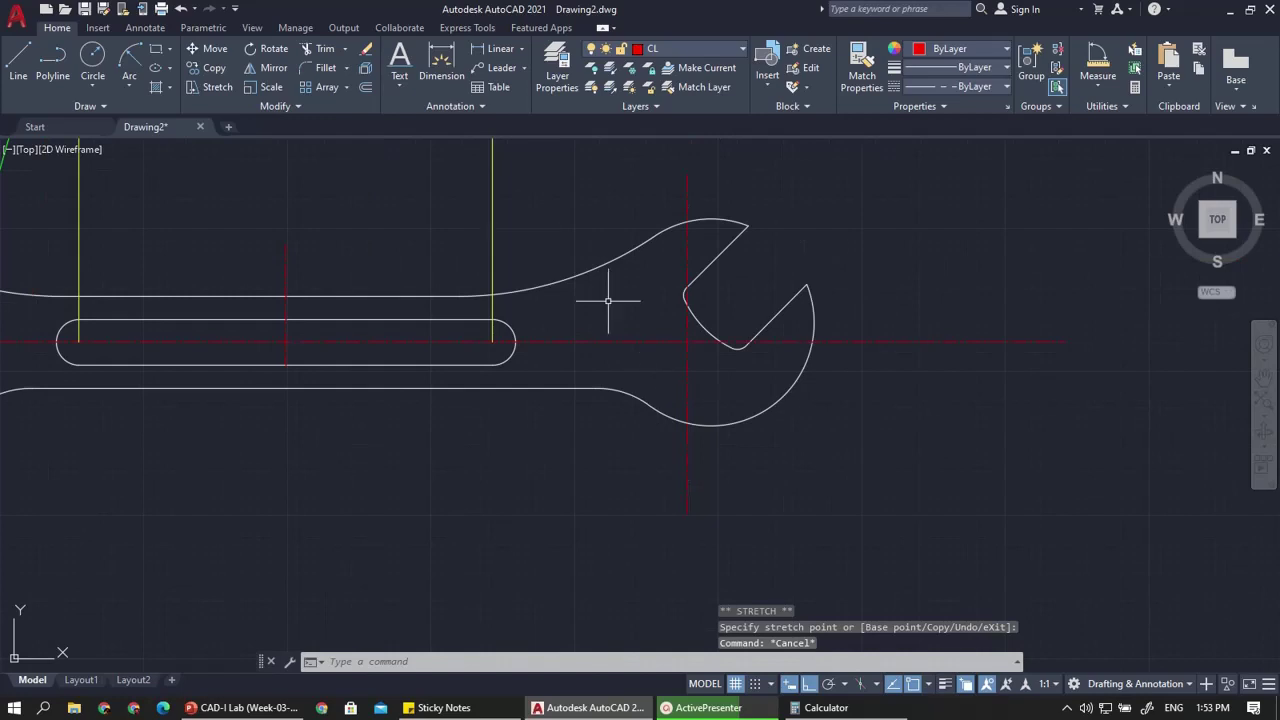
# Add a linear dimension between the vertical centre lines of the left and right heads, placed above the slot's dimension
pyautogui.scroll(-3, 605, 300)
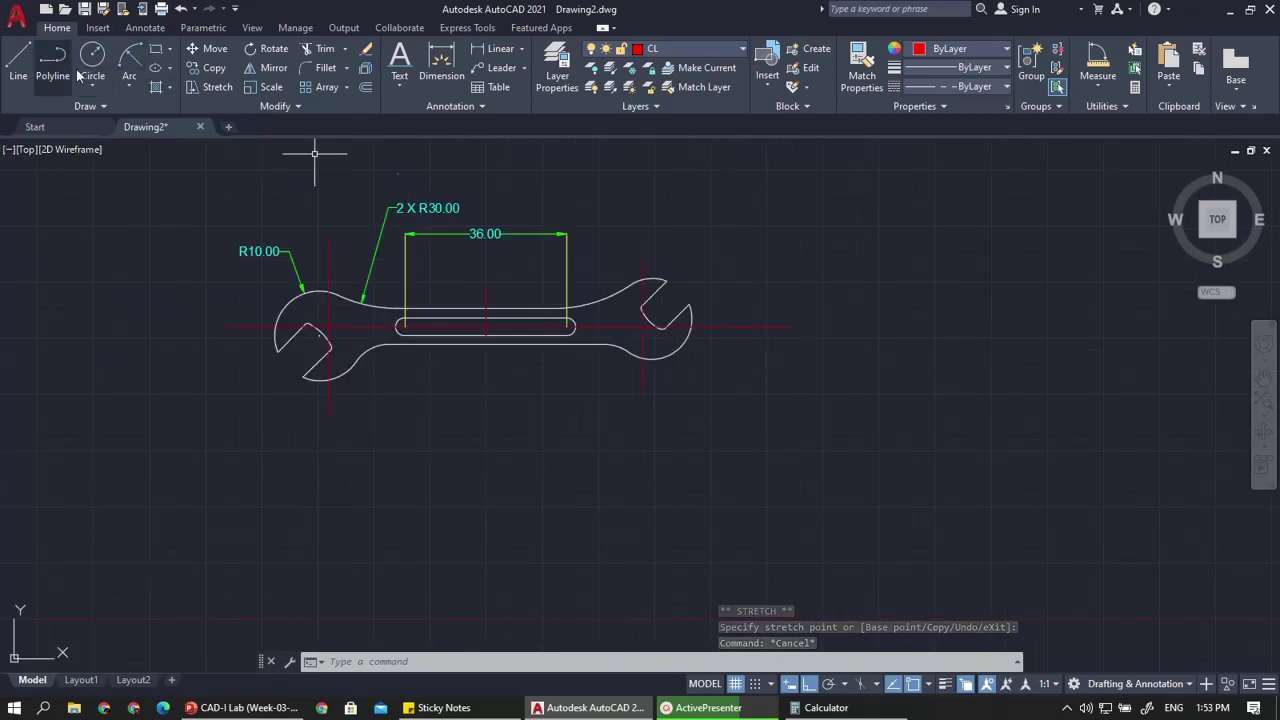
pyautogui.click(142, 28)
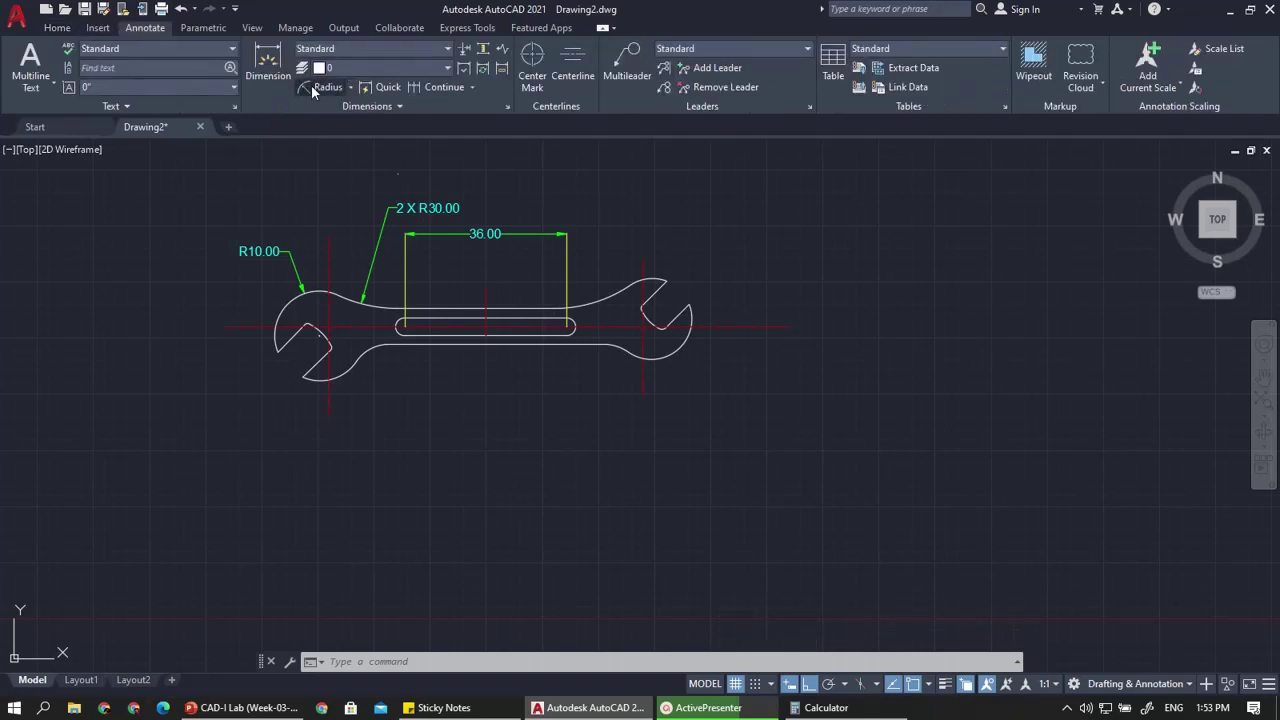
pyautogui.click(351, 88)
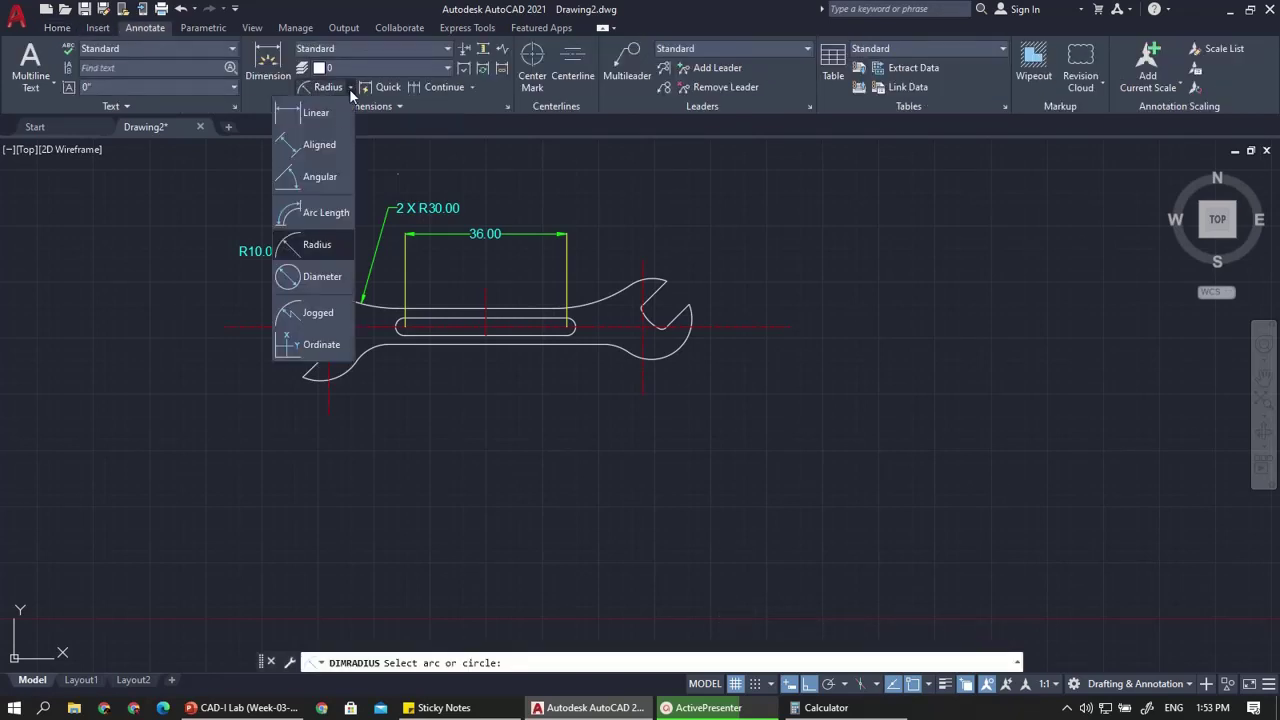
pyautogui.click(333, 115)
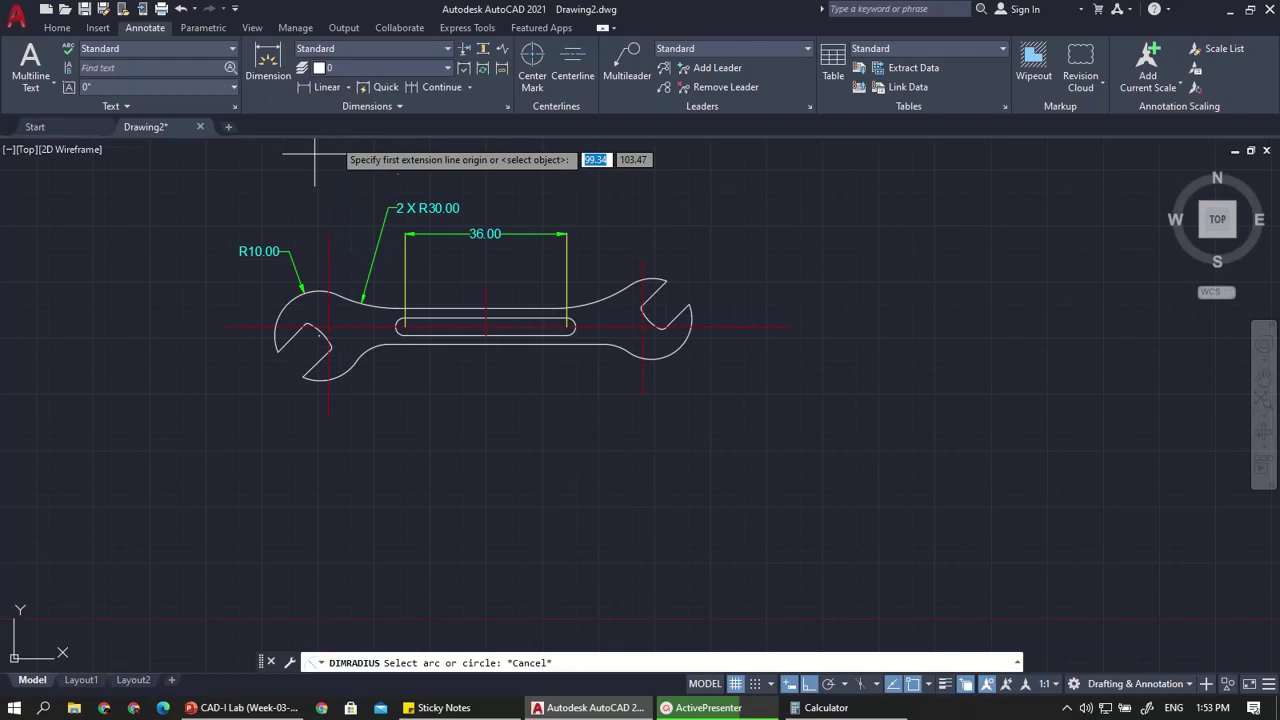
pyautogui.click(328, 325)
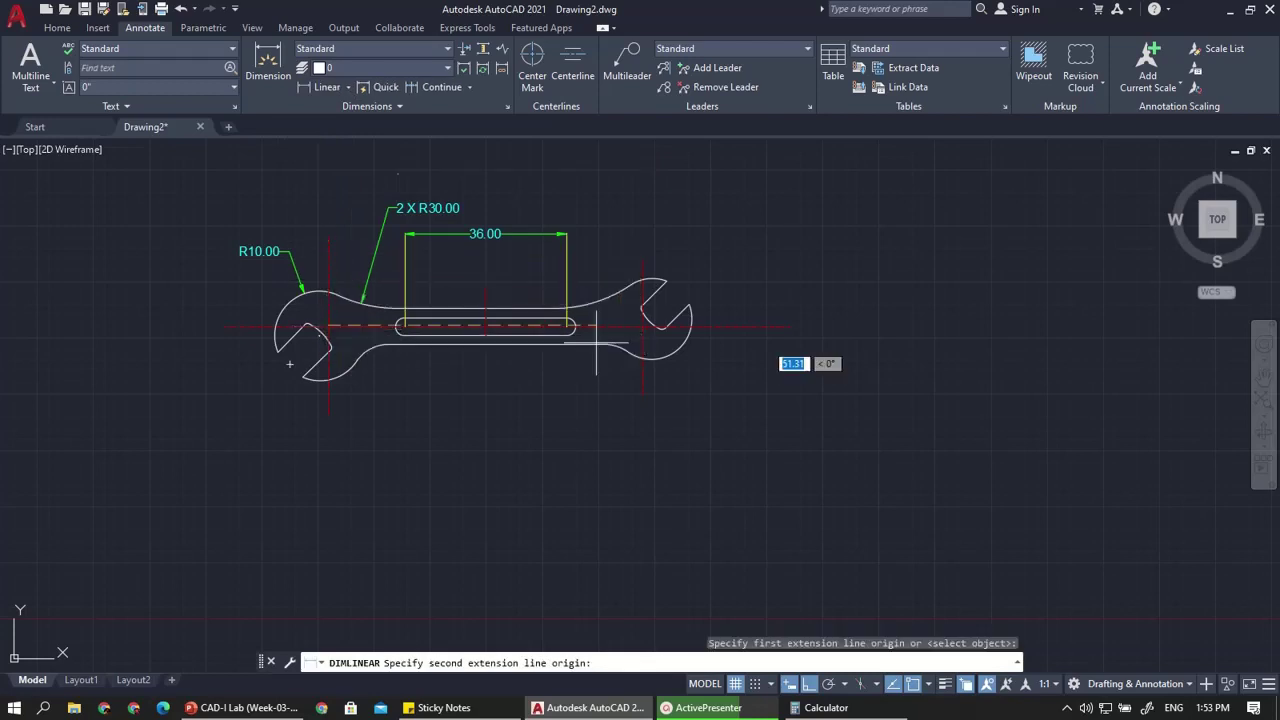
pyautogui.click(643, 326)
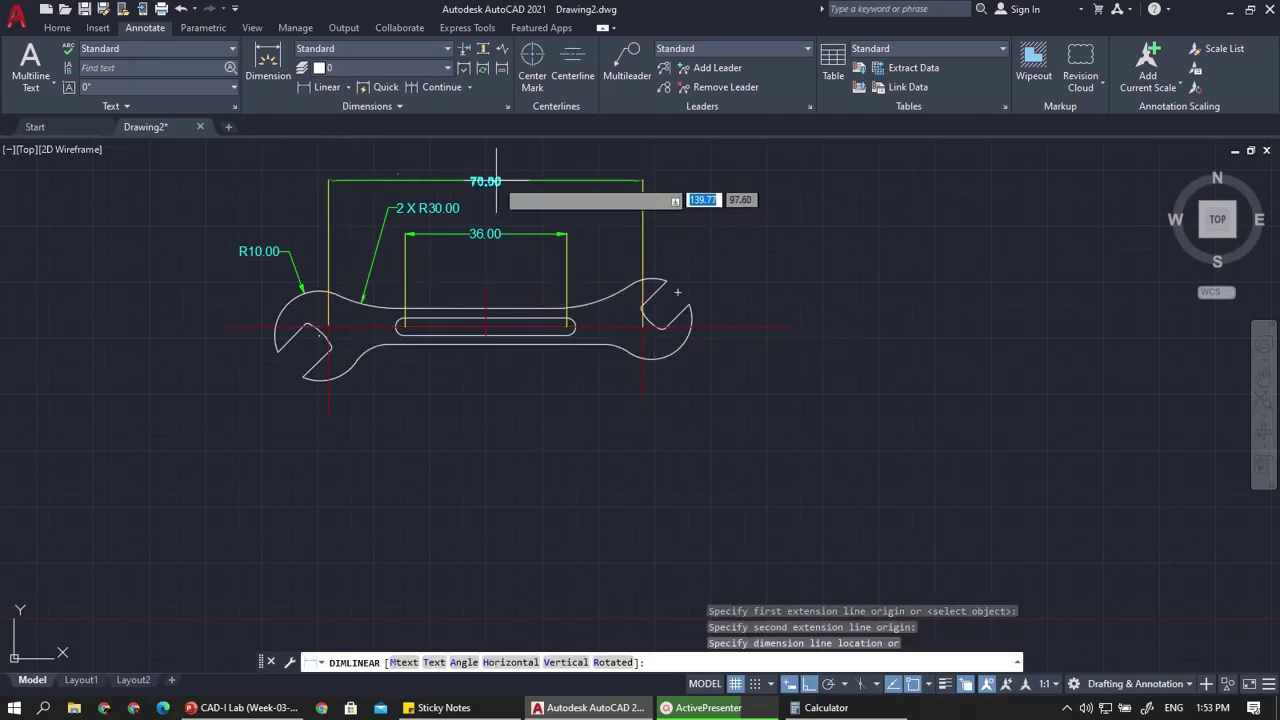
pyautogui.click(571, 180)
# Try an automatic centerline between the handle's upper edge and the slot's upper edge, and erase it
pyautogui.scroll(4, 679, 261)
pyautogui.scroll(2, 666, 433)
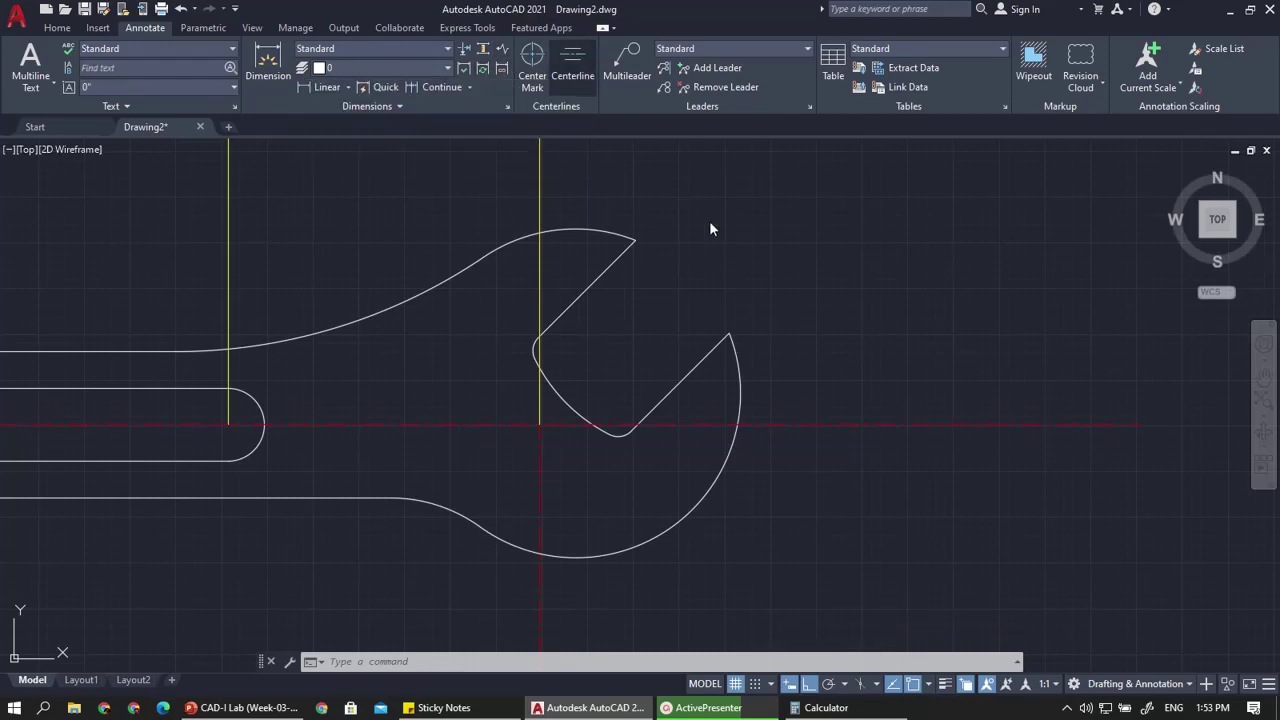
pyautogui.scroll(-2, 603, 356)
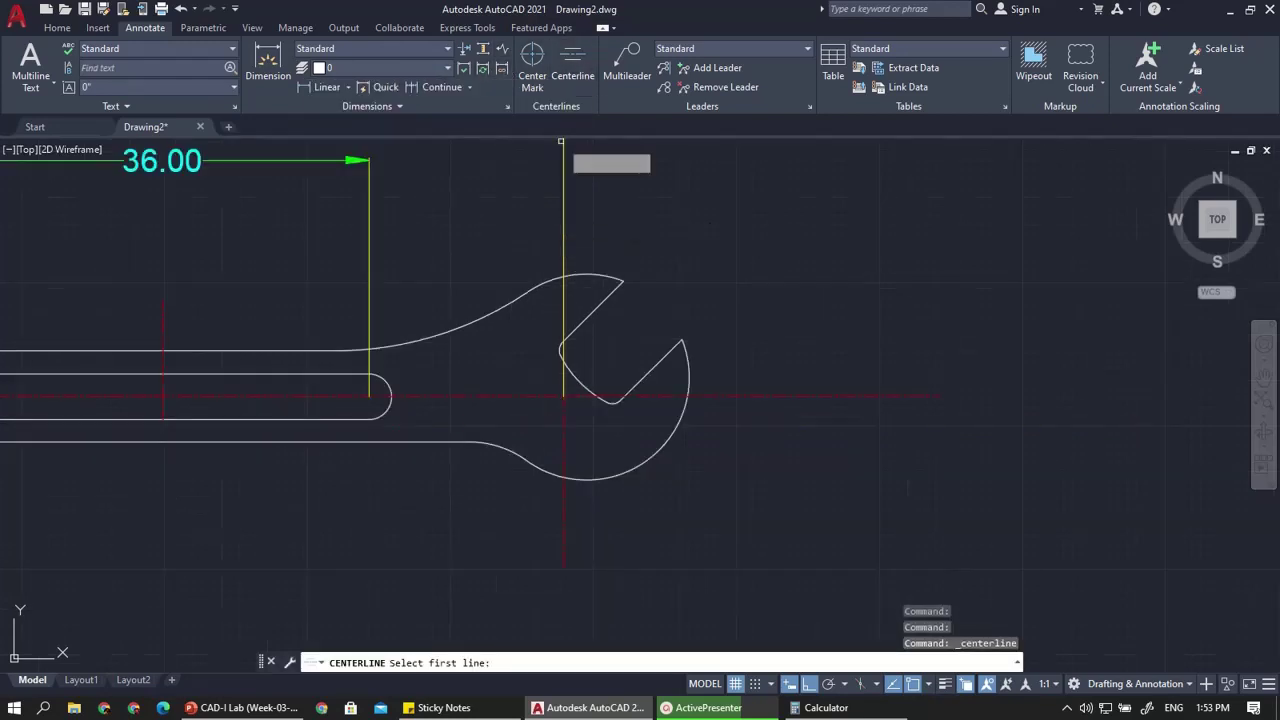
pyautogui.scroll(-2, 470, 340)
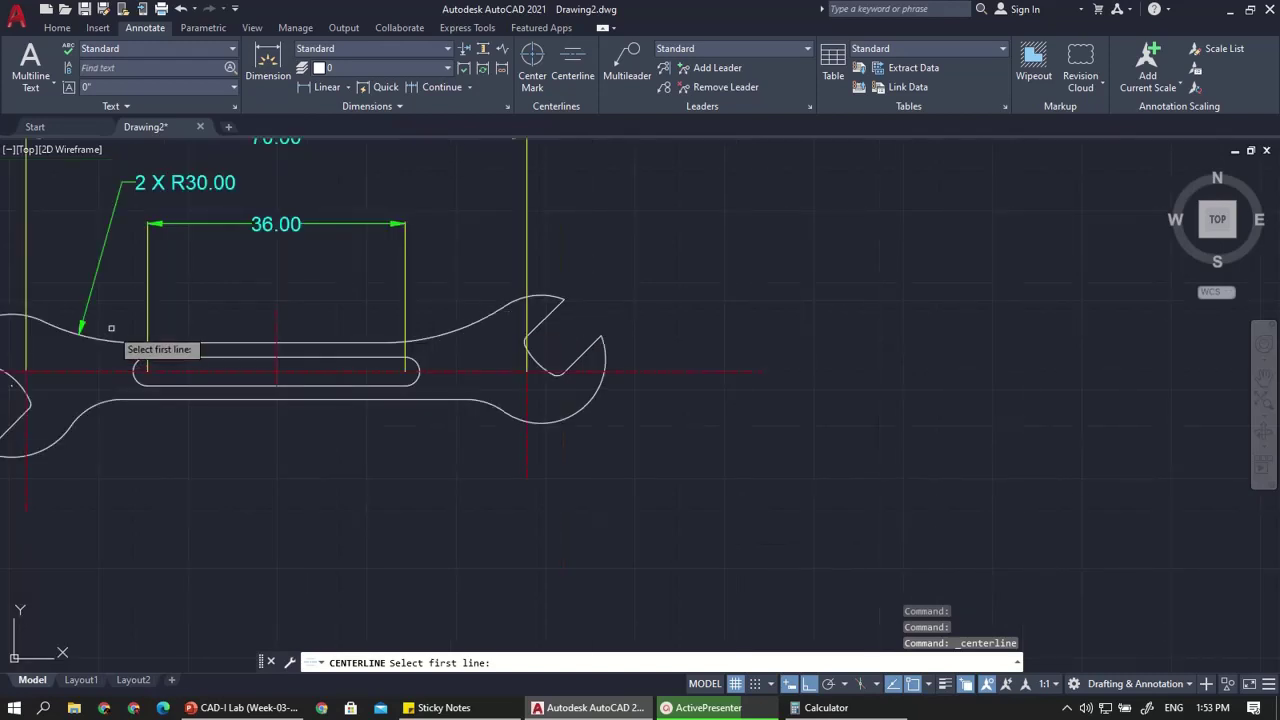
pyautogui.scroll(2, 130, 355)
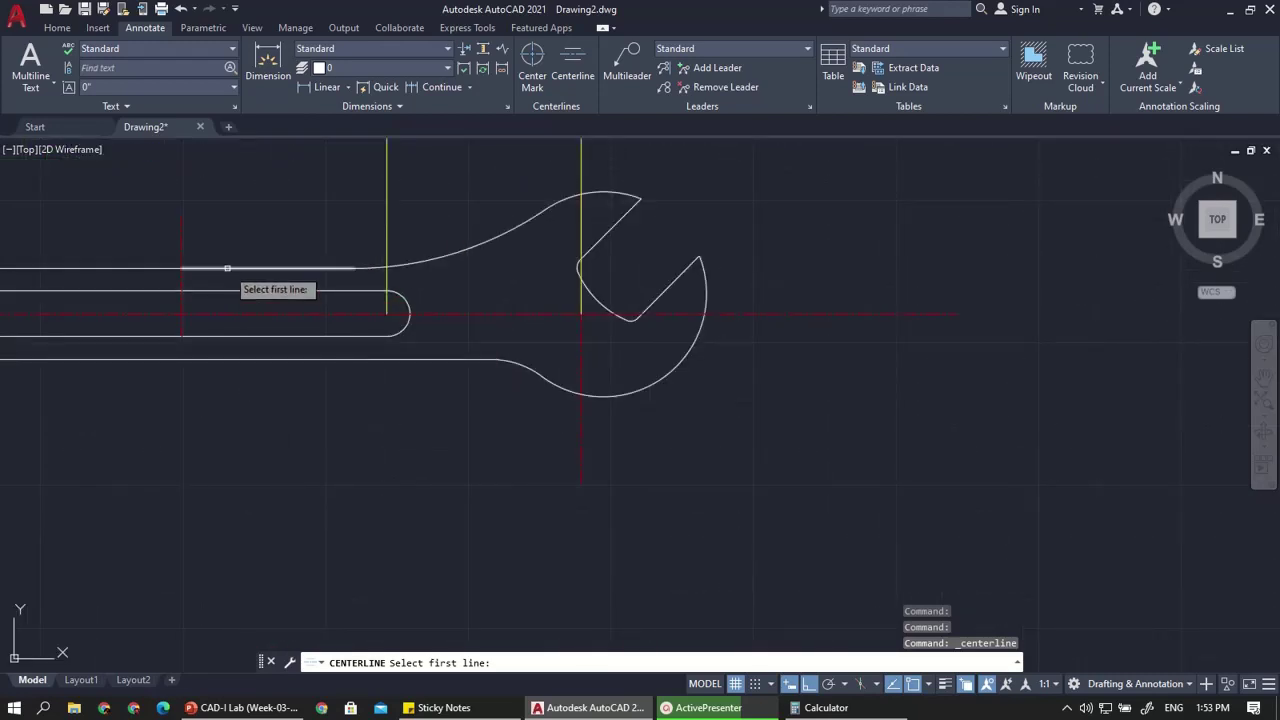
pyautogui.click(227, 268)
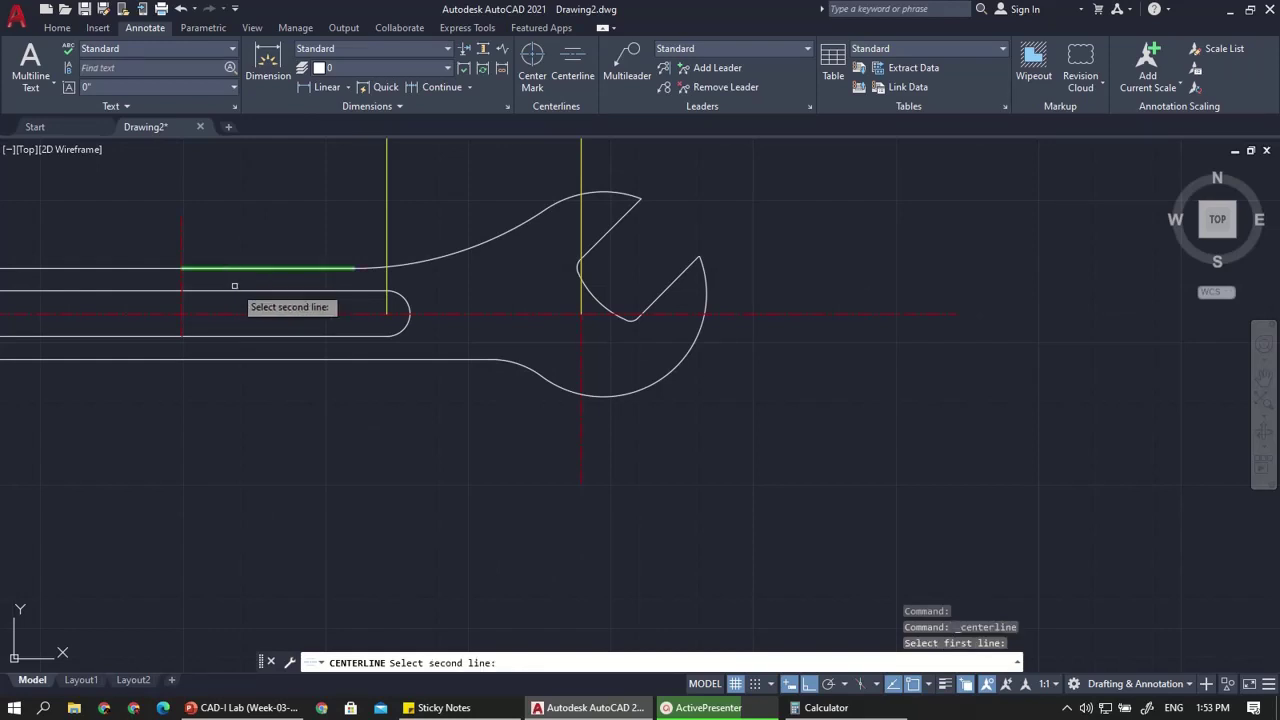
pyautogui.click(233, 291)
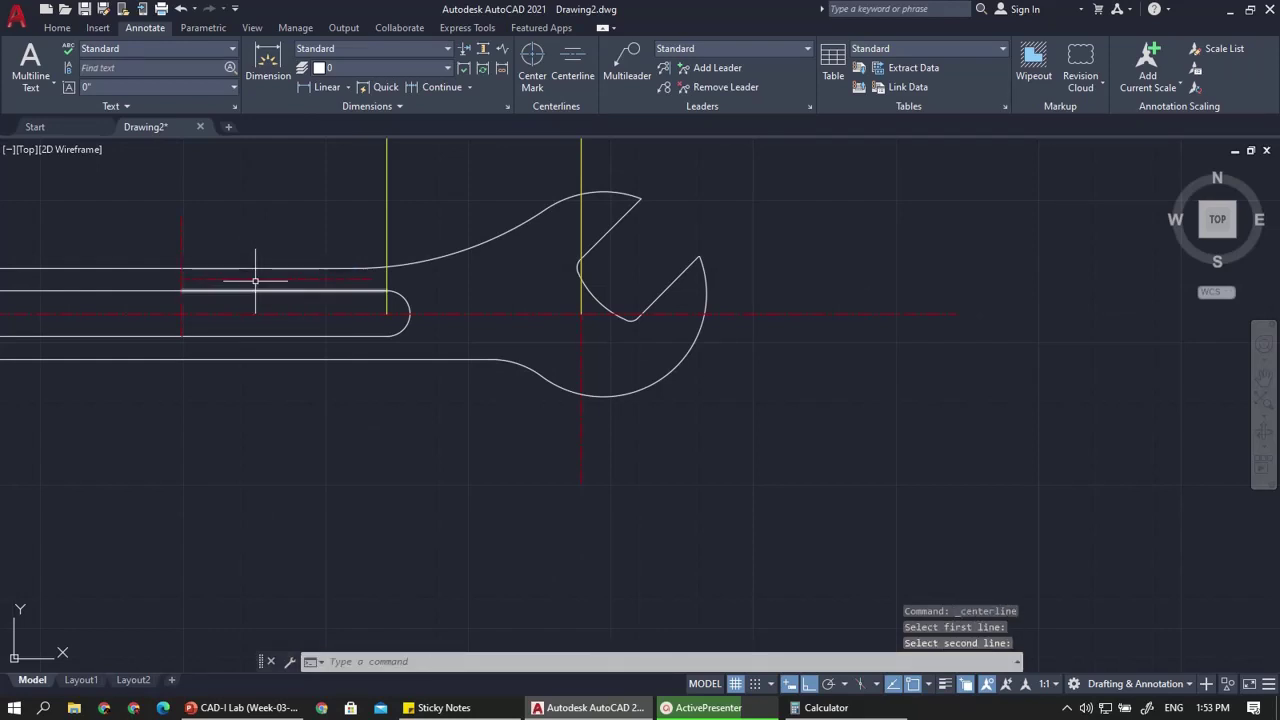
pyautogui.scroll(4, 240, 288)
pyautogui.click(229, 286)
pyautogui.click(198, 268)
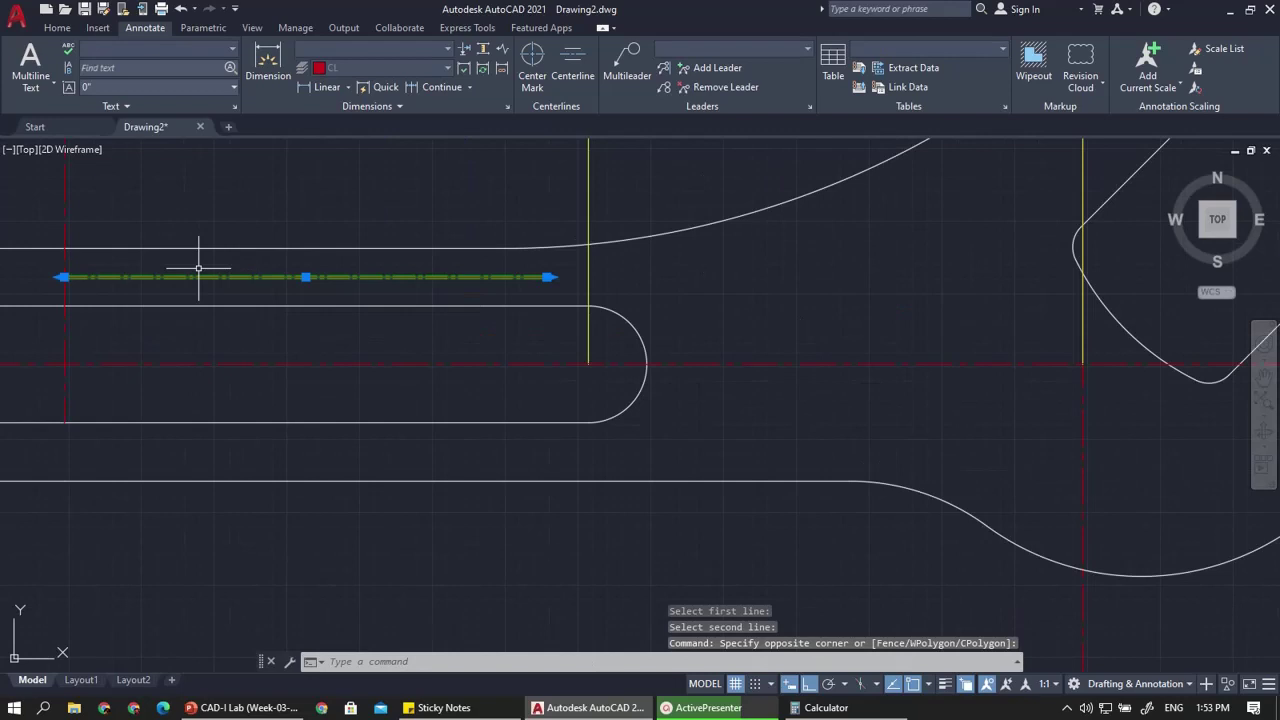
pyautogui.press('Delete')
pyautogui.scroll(-4, 198, 268)
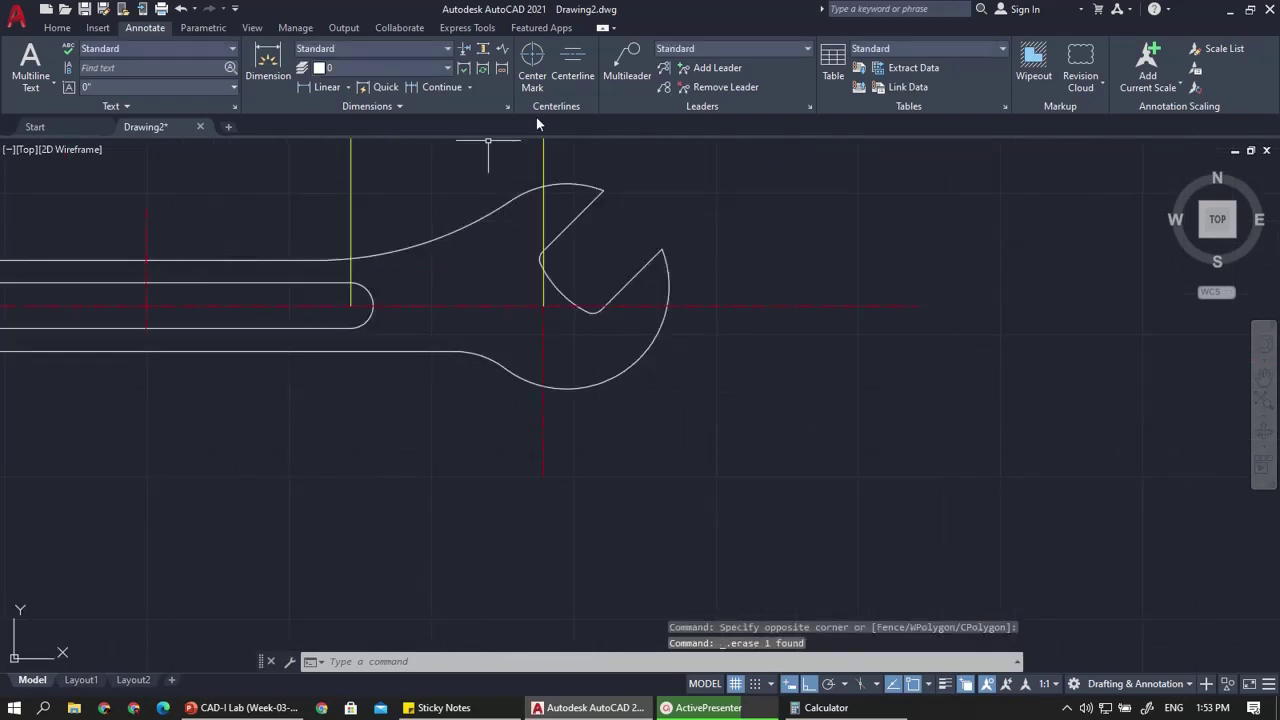
# Add a center mark to the right head's large outer arc
pyautogui.click(532, 55)
pyautogui.scroll(2, 592, 221)
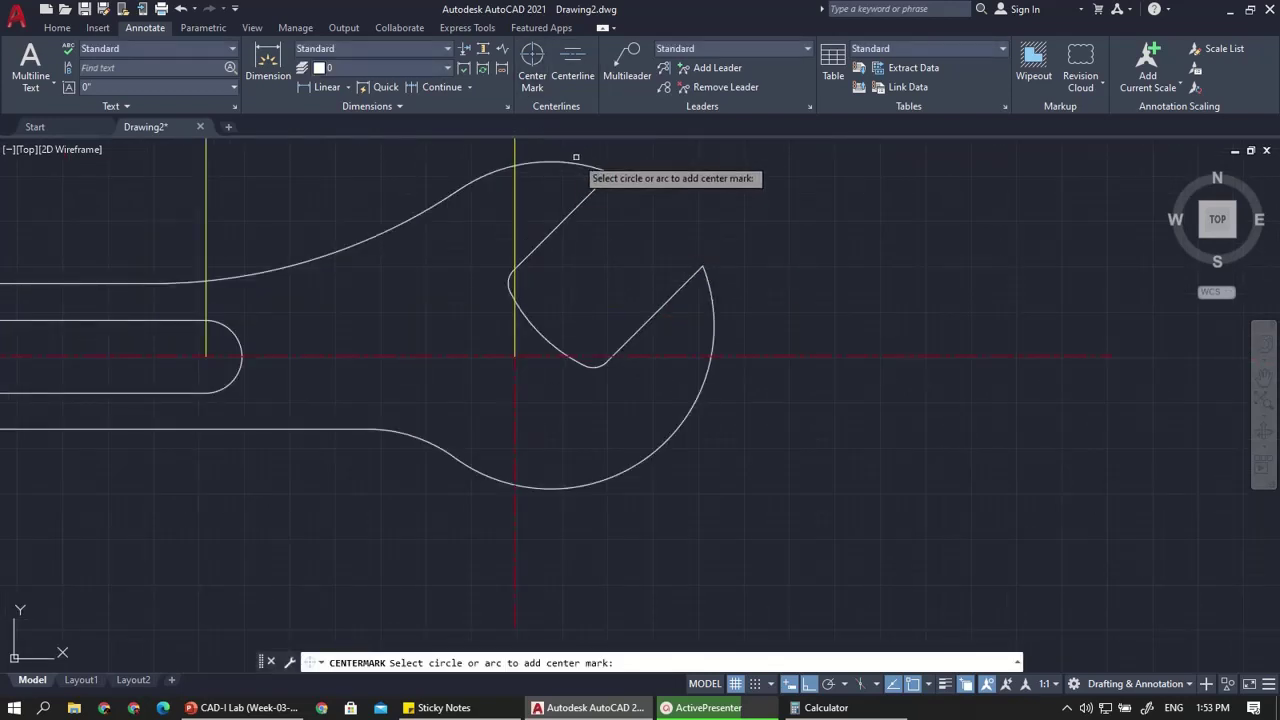
pyautogui.click(712, 304)
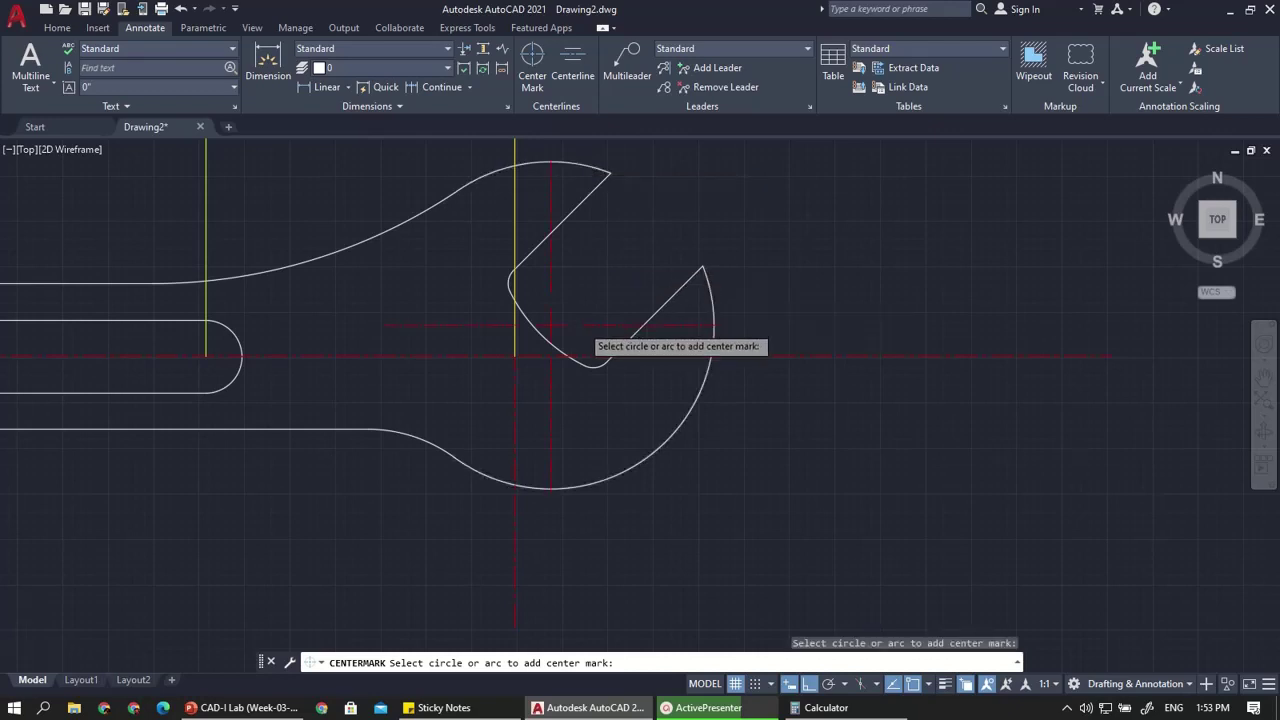
pyautogui.scroll(-3, 585, 338)
pyautogui.press('Escape')
pyautogui.scroll(4, 586, 337)
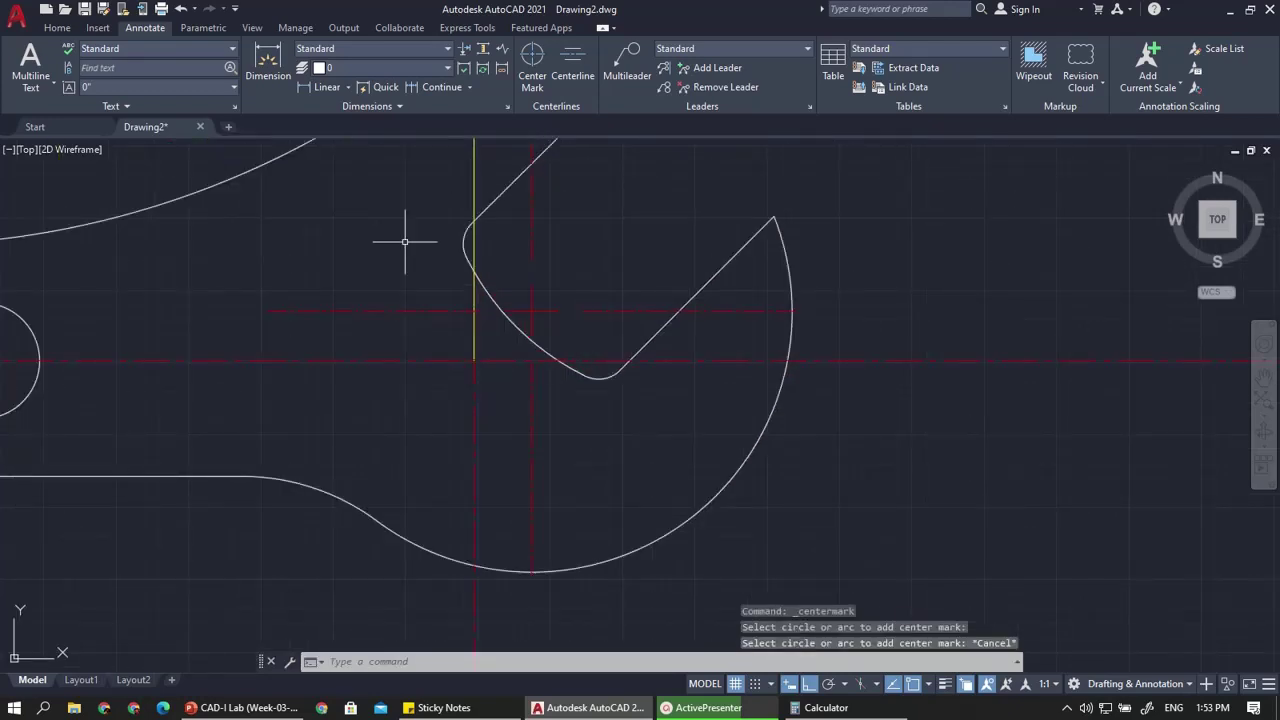
# Dimension the horizontal offset between the right head's centre-line intersection and its outer arc's centre, placing it below the head
pyautogui.click(324, 86)
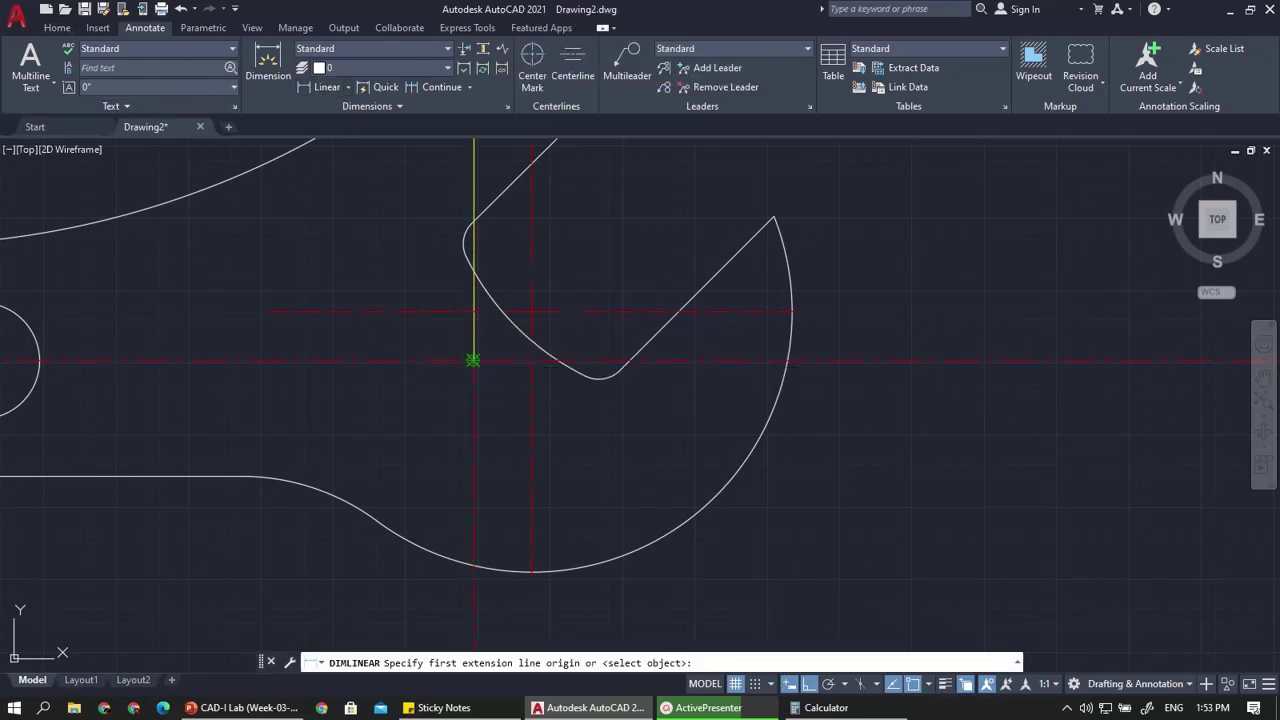
pyautogui.click(473, 358)
pyautogui.click(531, 311)
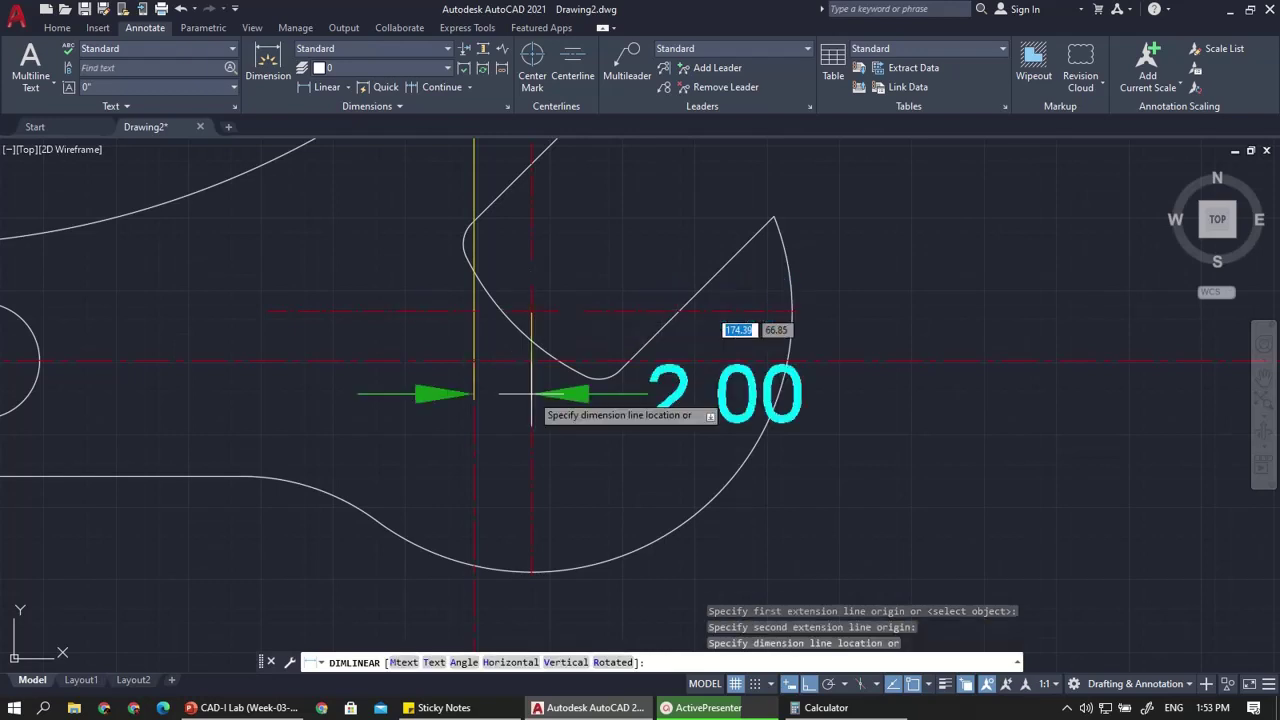
pyautogui.scroll(-4, 531, 402)
pyautogui.click(507, 580)
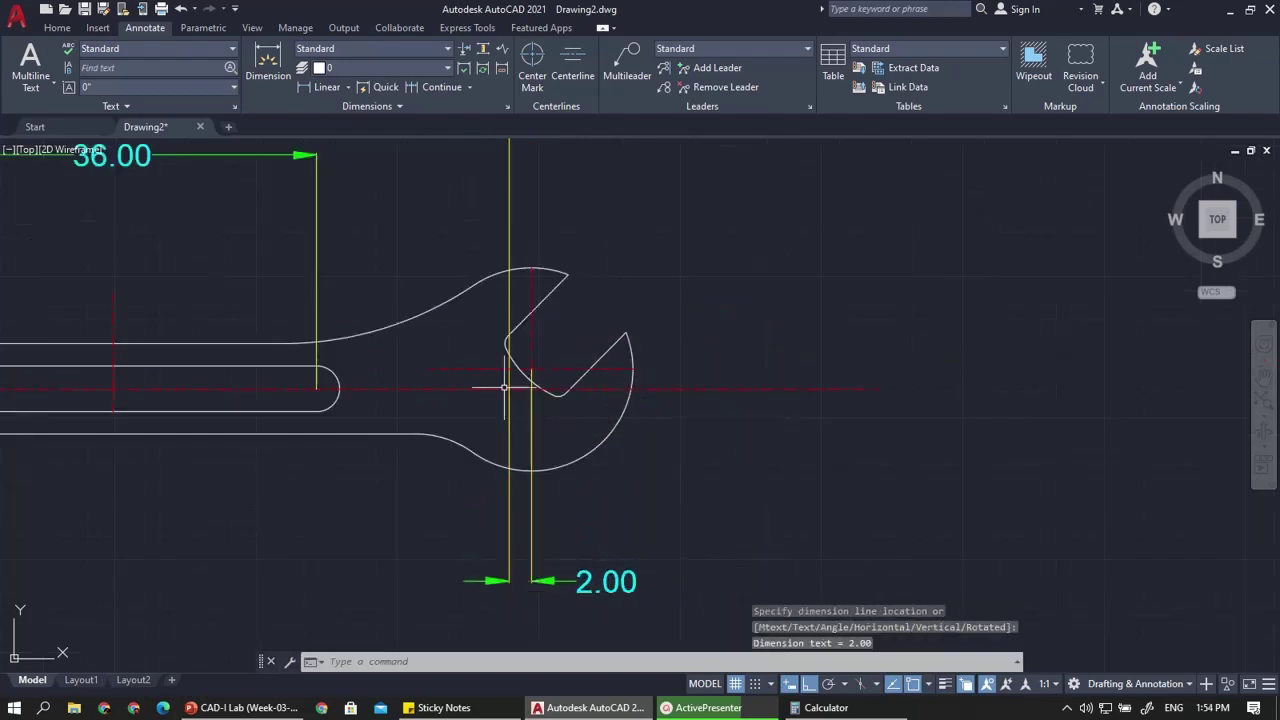
# Dimension the vertical offset between the main horizontal centre line and the right head's arc centre, placing it beside the head
pyautogui.scroll(2, 508, 371)
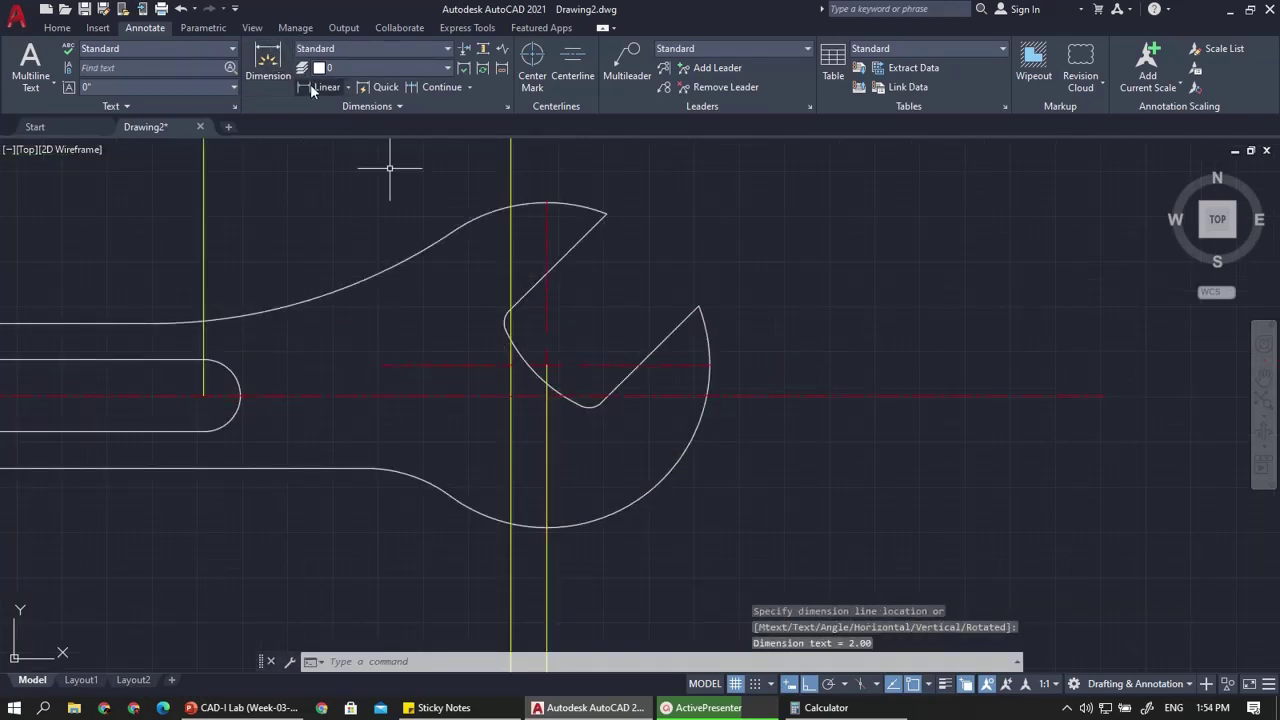
pyautogui.click(312, 87)
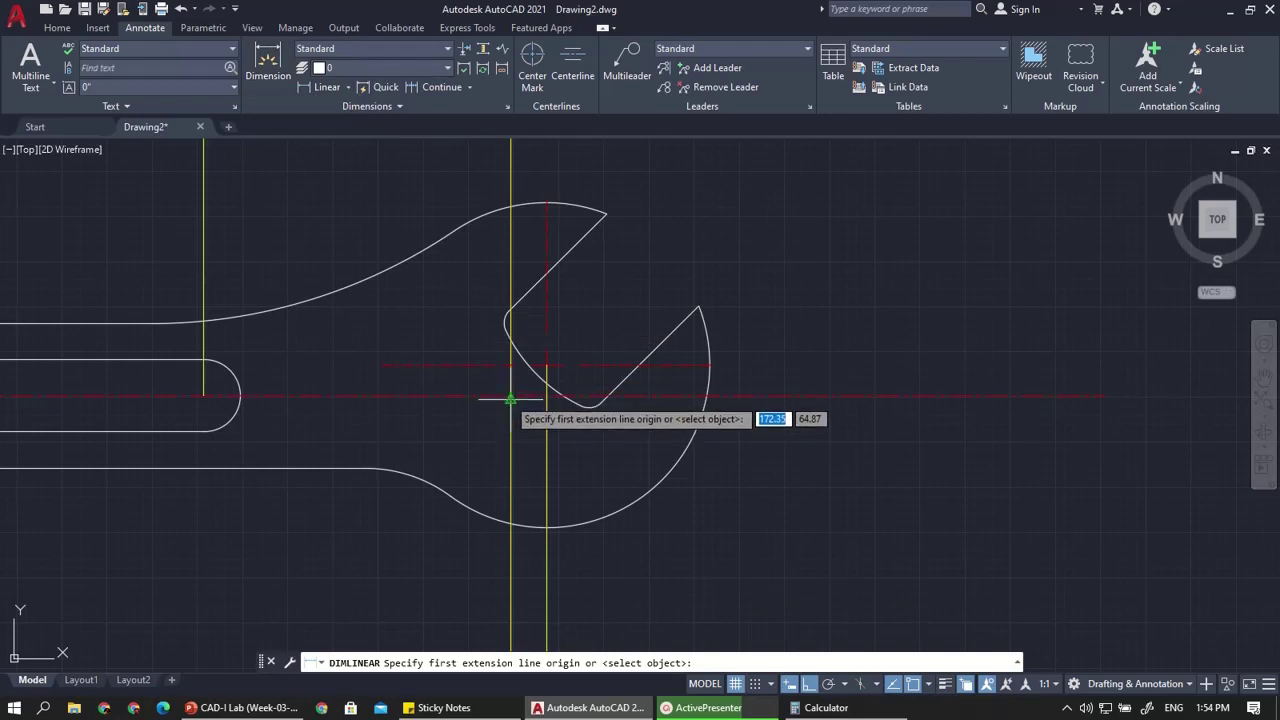
pyautogui.scroll(2, 512, 398)
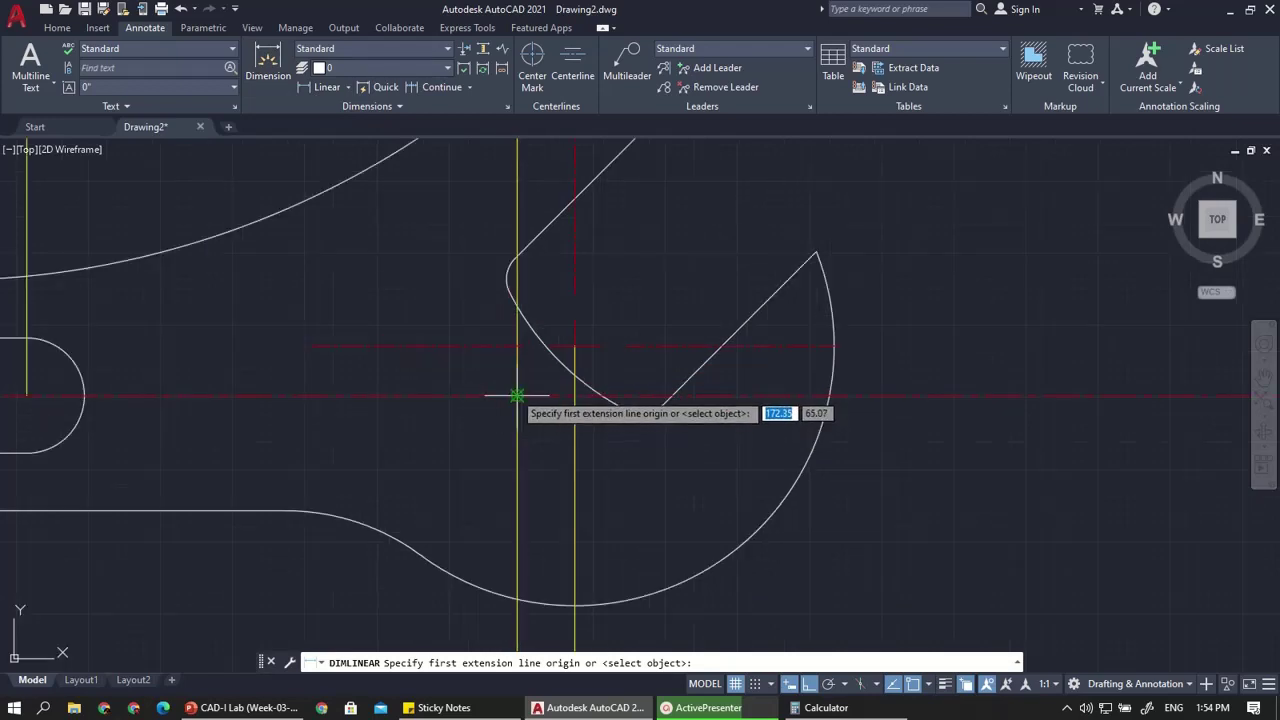
pyautogui.click(517, 396)
pyautogui.click(575, 346)
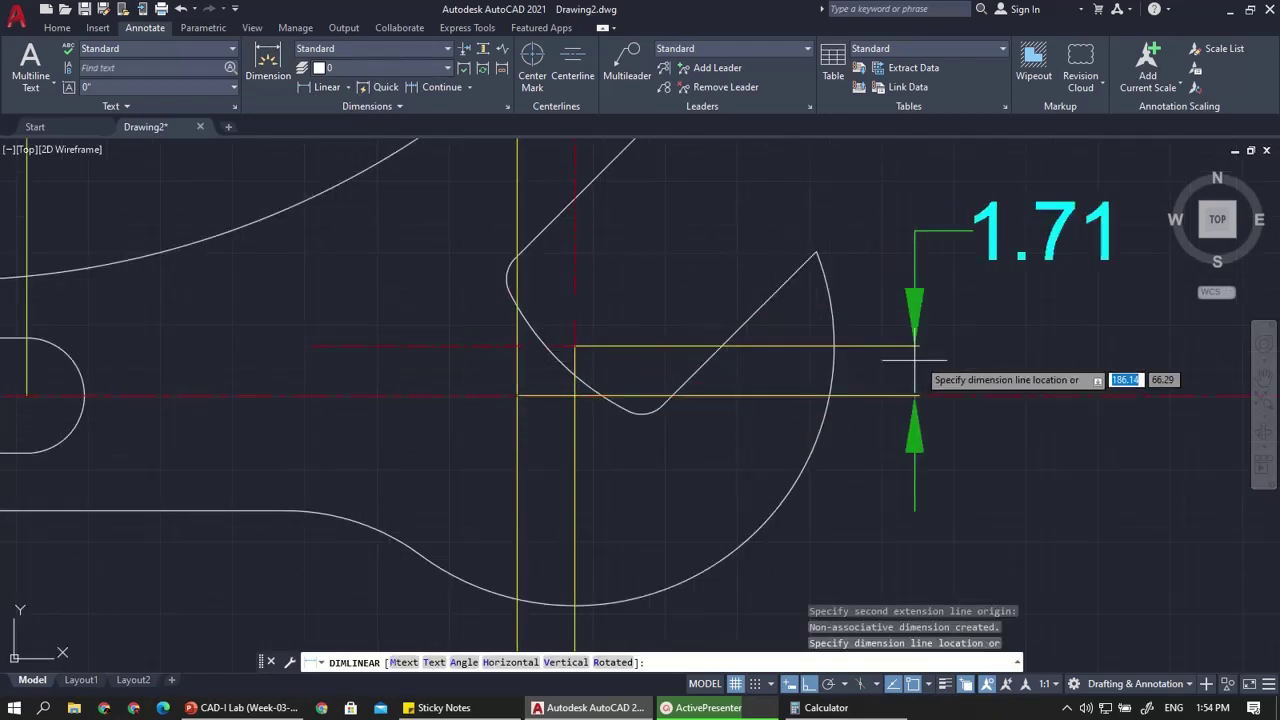
pyautogui.click(972, 240)
pyautogui.scroll(-3, 858, 344)
pyautogui.scroll(-3, 839, 341)
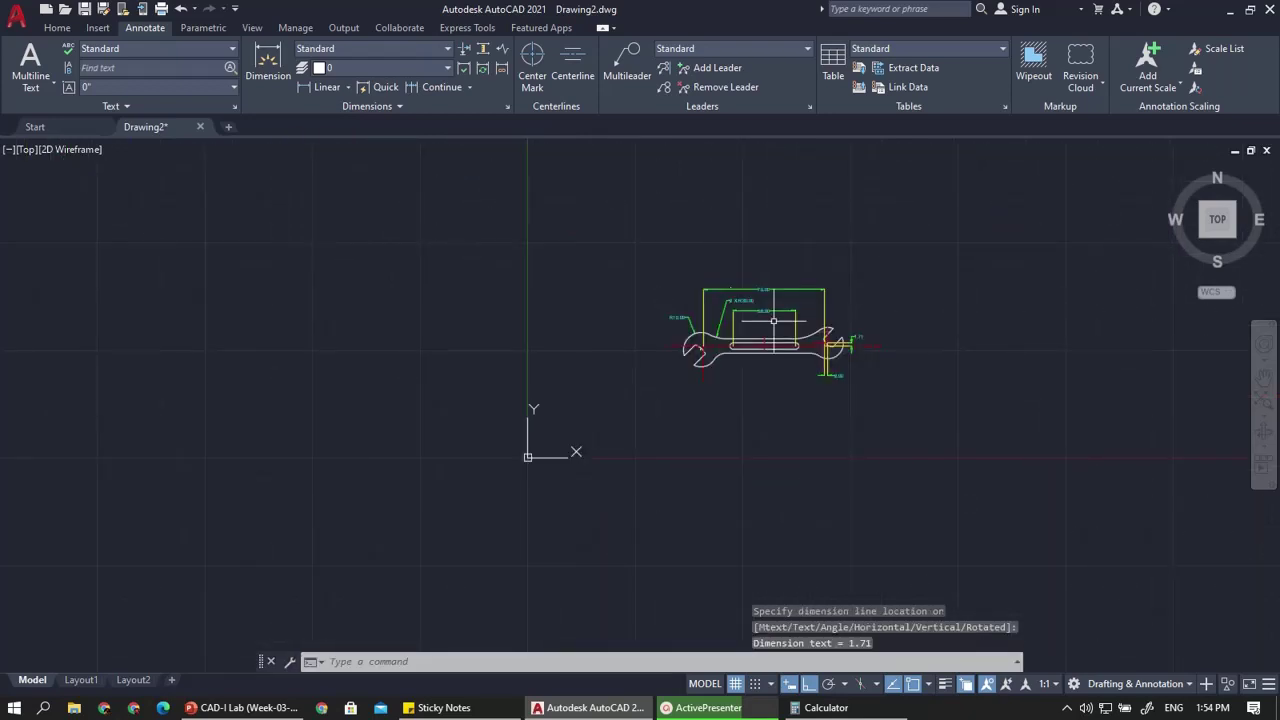
pyautogui.scroll(1, 878, 279)
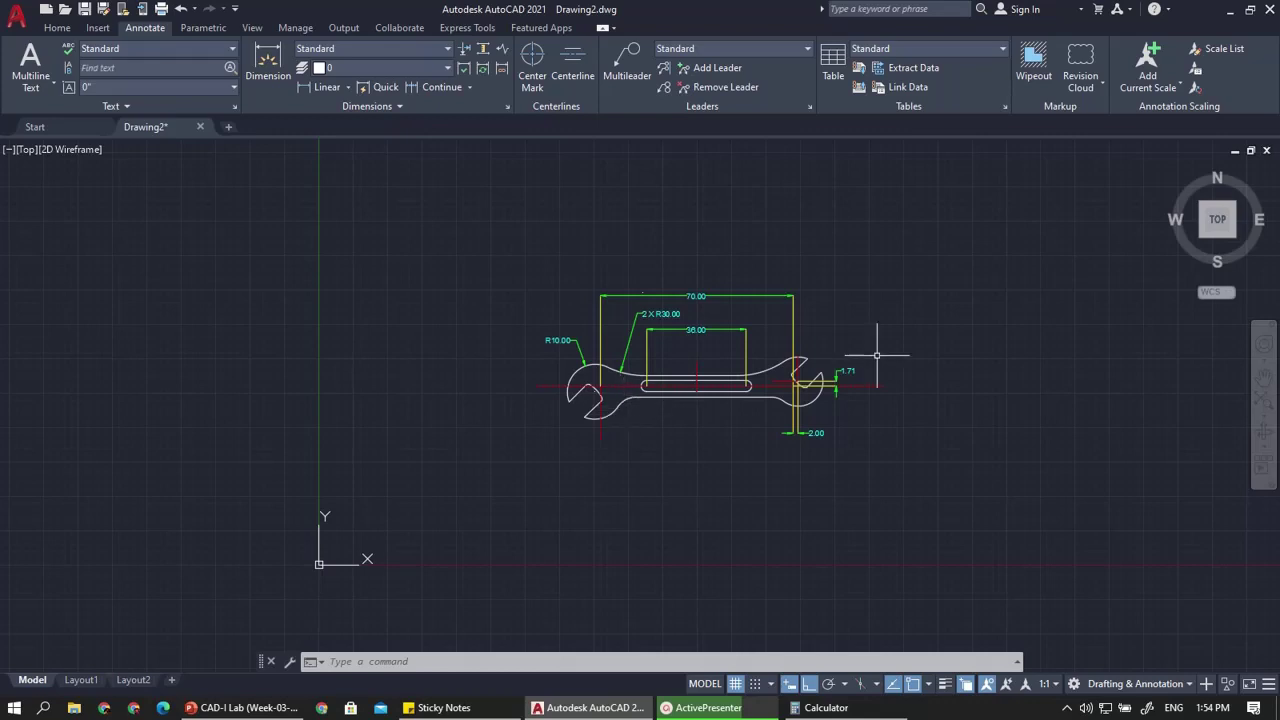
pyautogui.scroll(2, 887, 367)
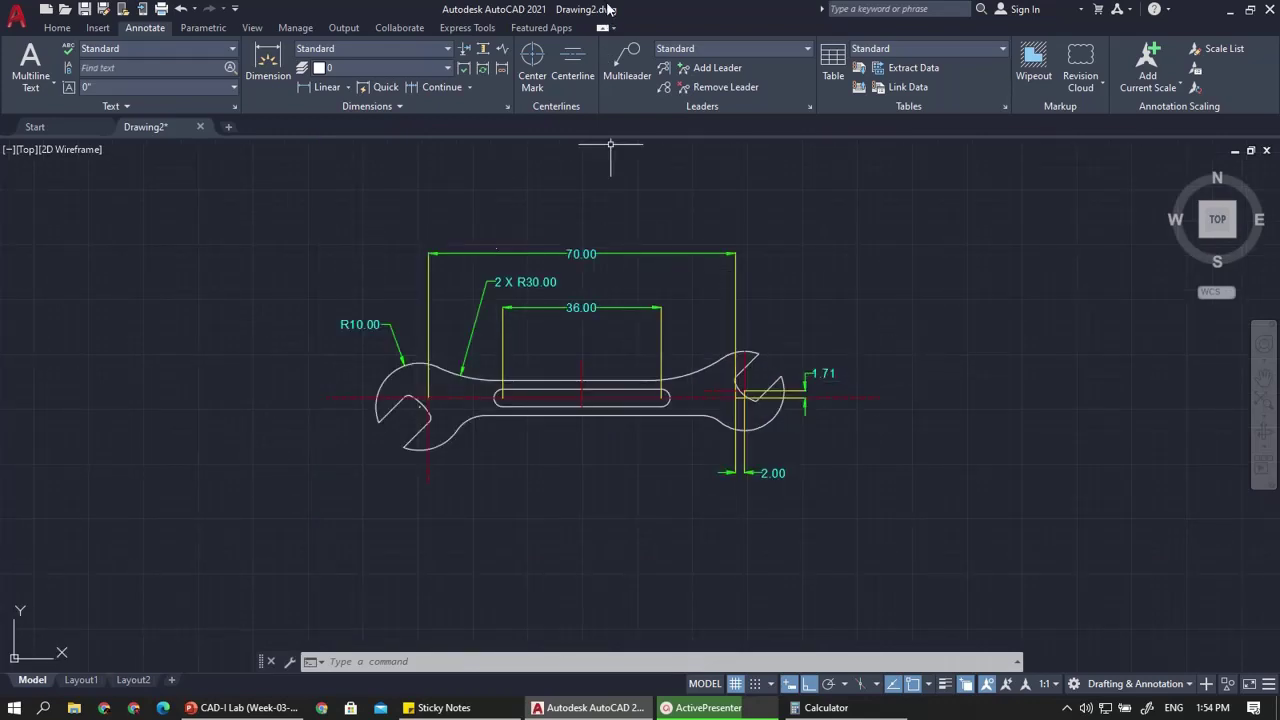
# Check the gear's dimensions on the practice slide in PowerPoint, and switch back to AutoCAD
pyautogui.moveTo(608, 9)
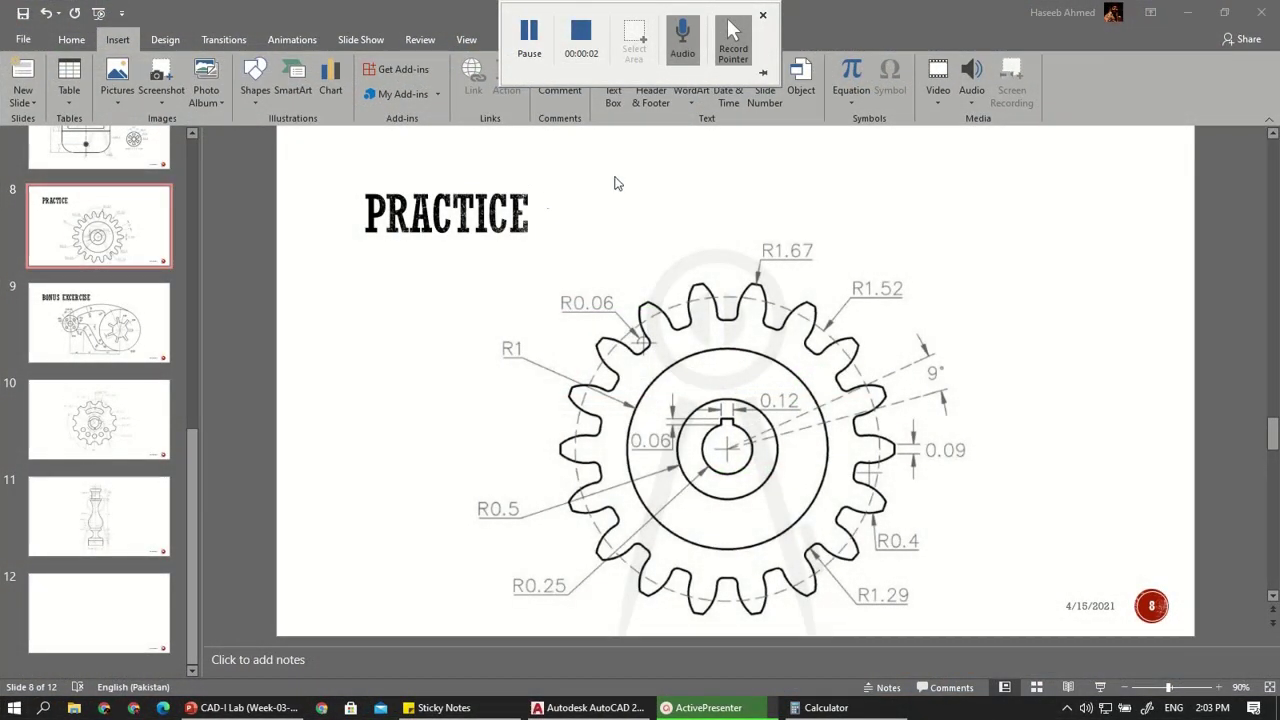
pyautogui.click(683, 206)
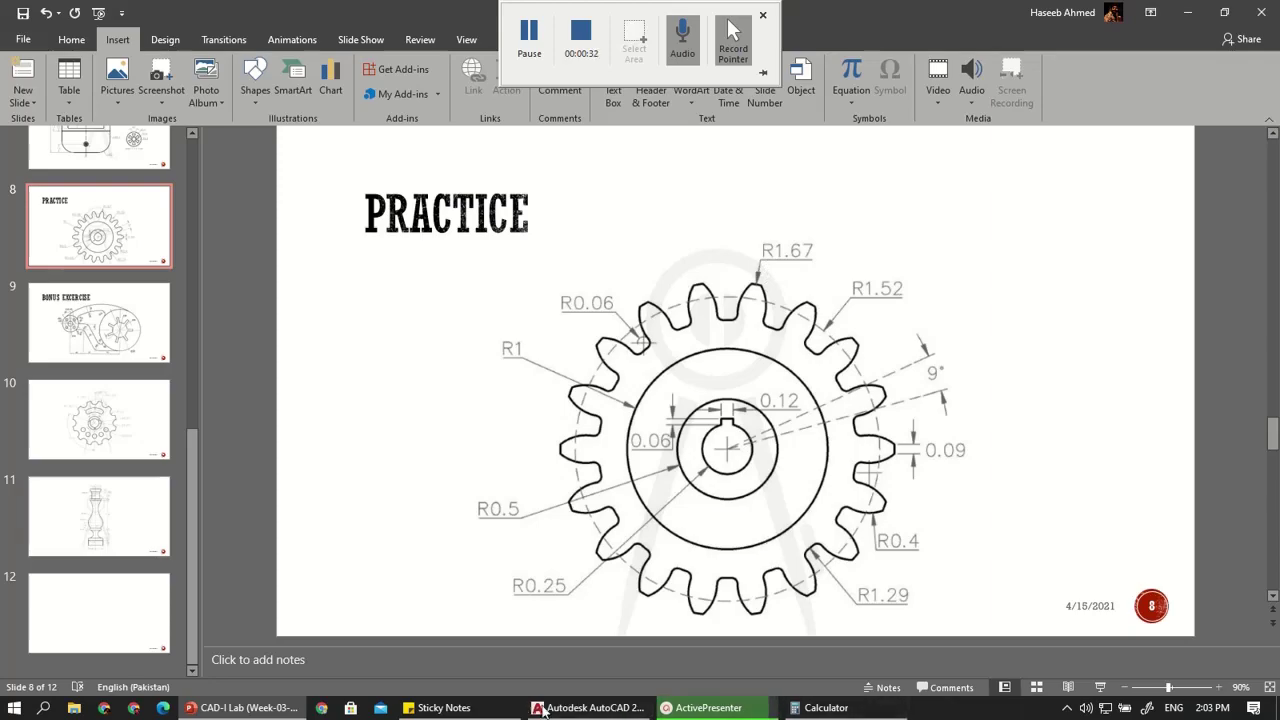
pyautogui.click(590, 707)
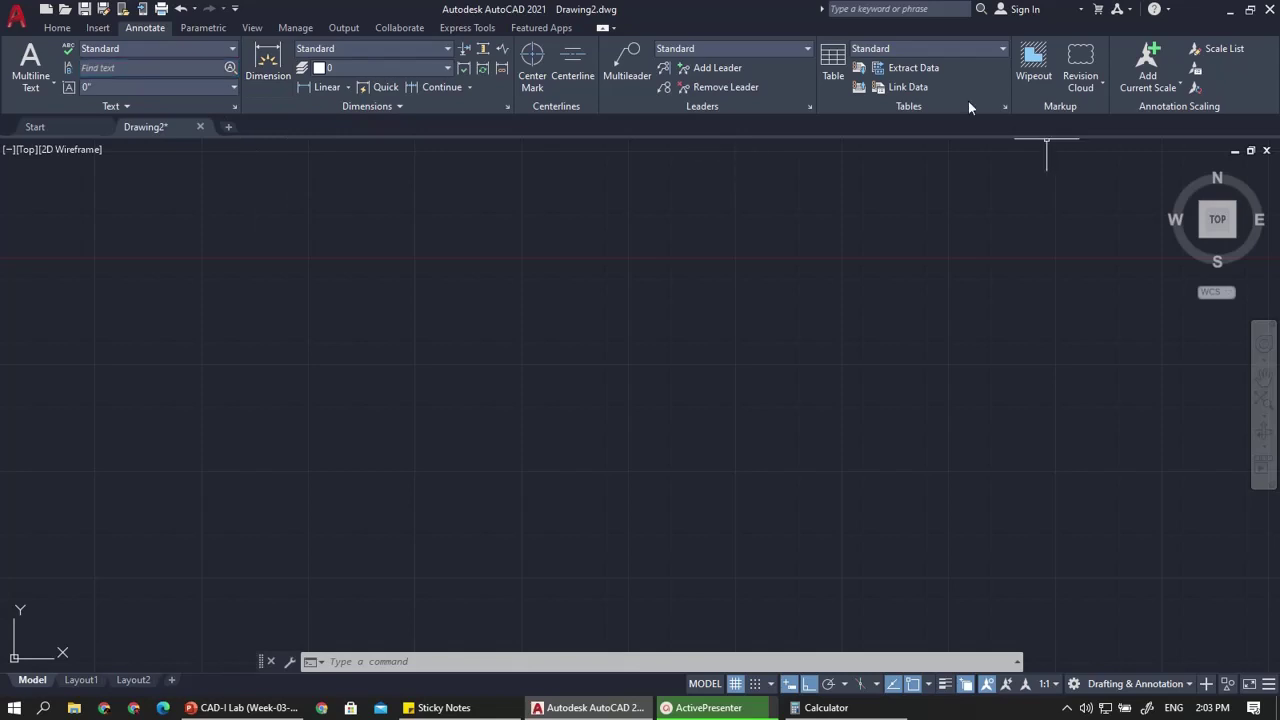
# Make layer 0 the current layer, leaving it unlocked
pyautogui.click(57, 28)
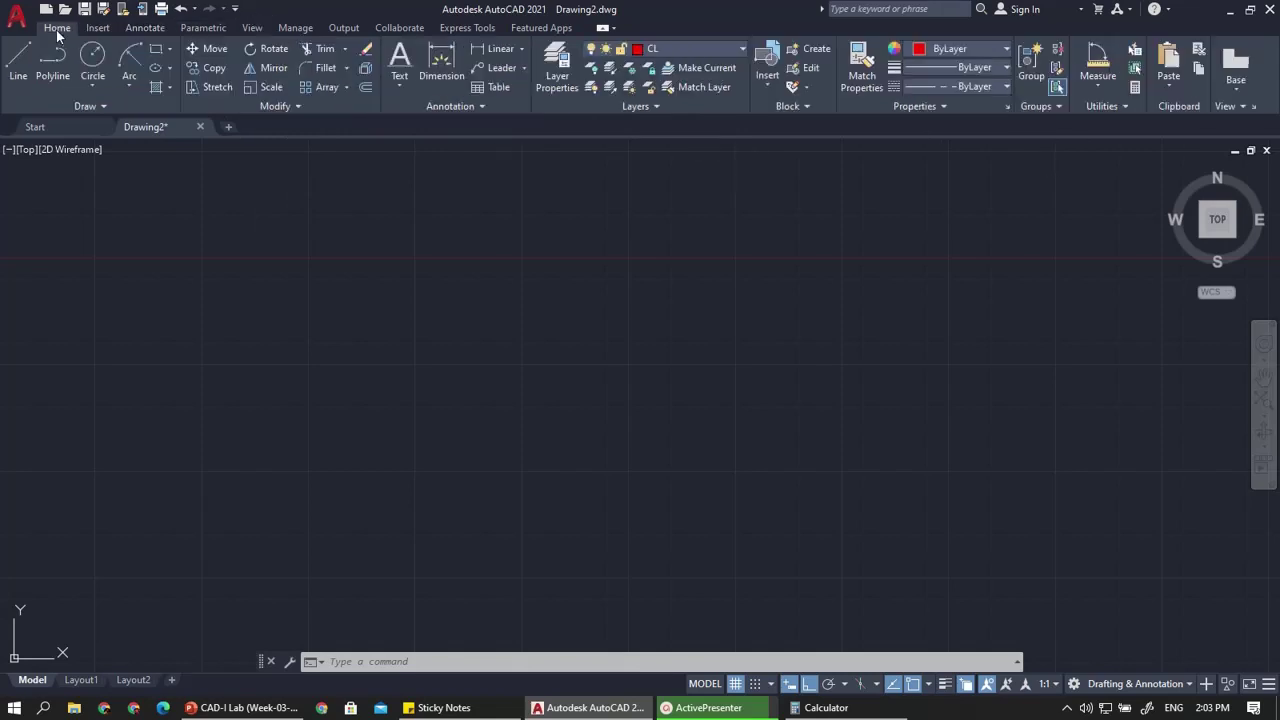
pyautogui.click(676, 47)
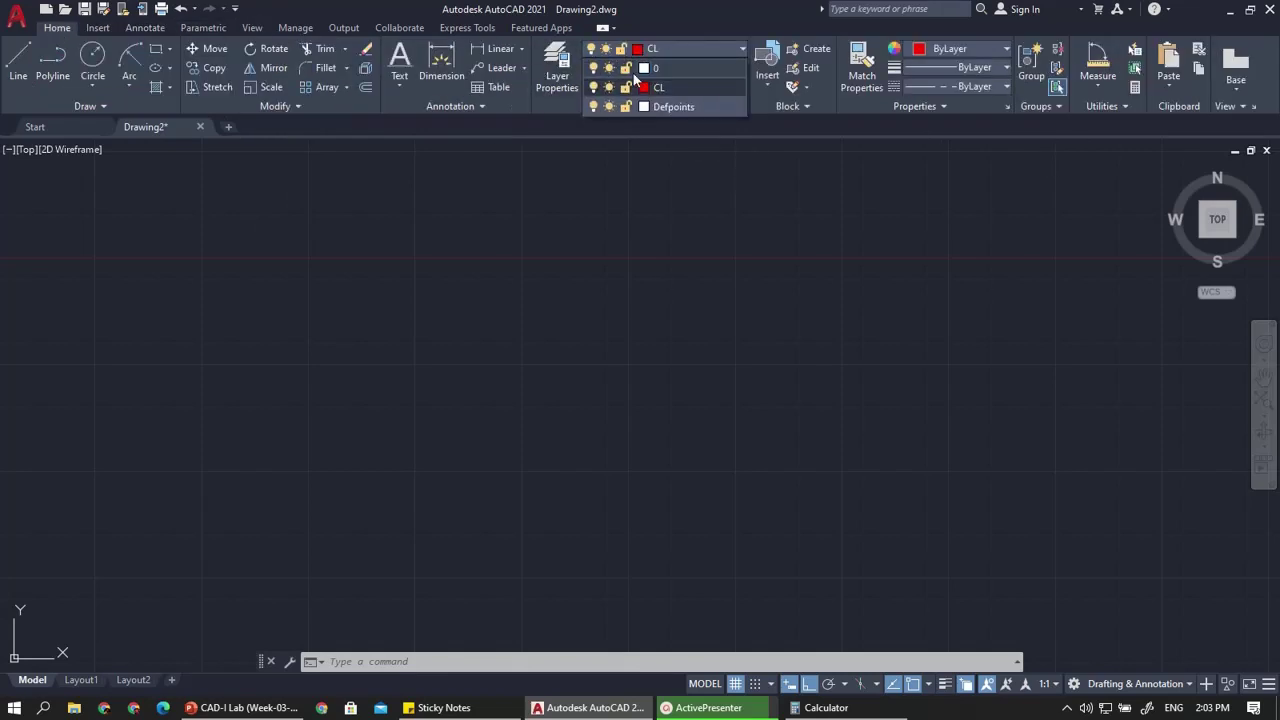
pyautogui.click(626, 68)
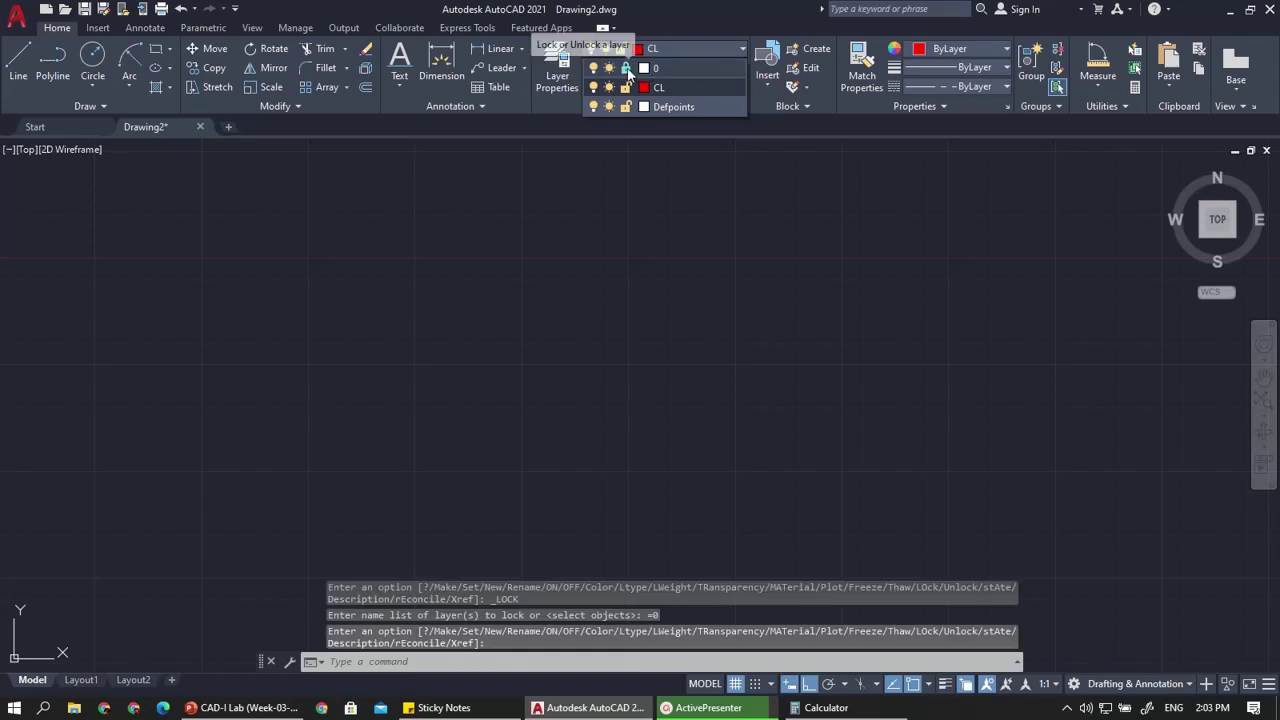
pyautogui.click(655, 68)
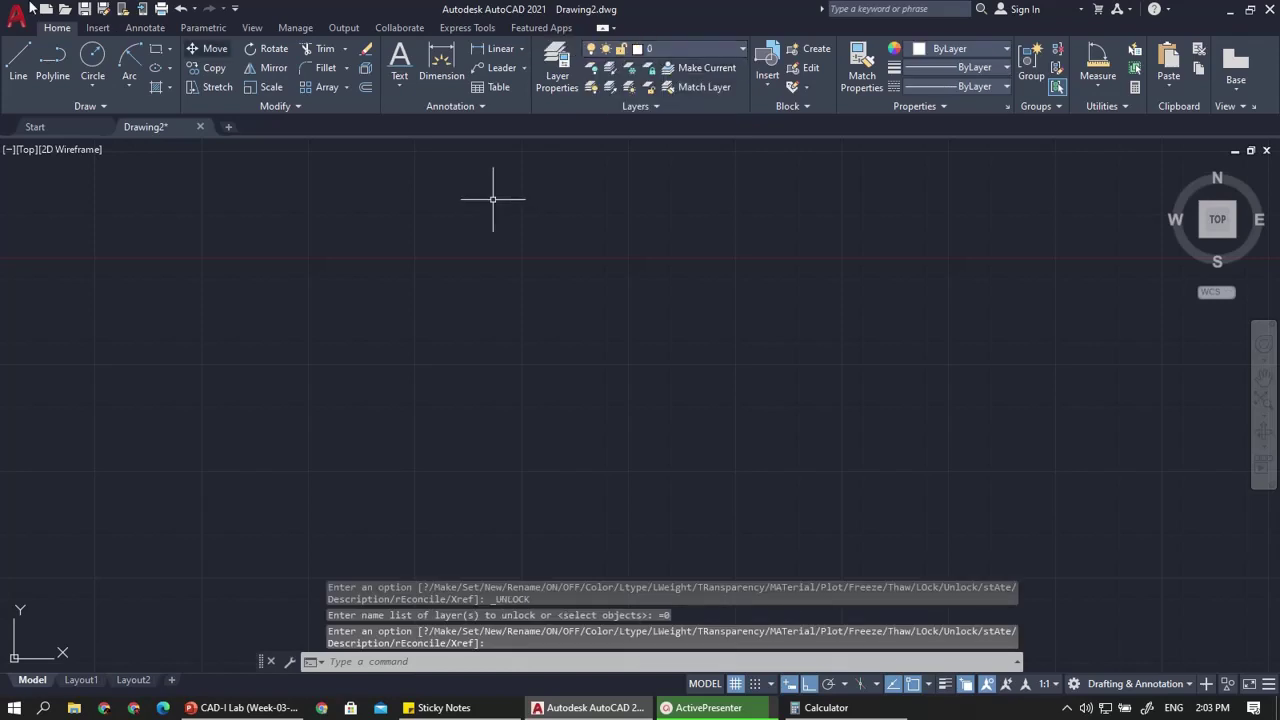
# Draw the gear's bore as a circle of radius 0.25 in the empty drawing area
pyautogui.click(84, 58)
pyautogui.click(570, 415)
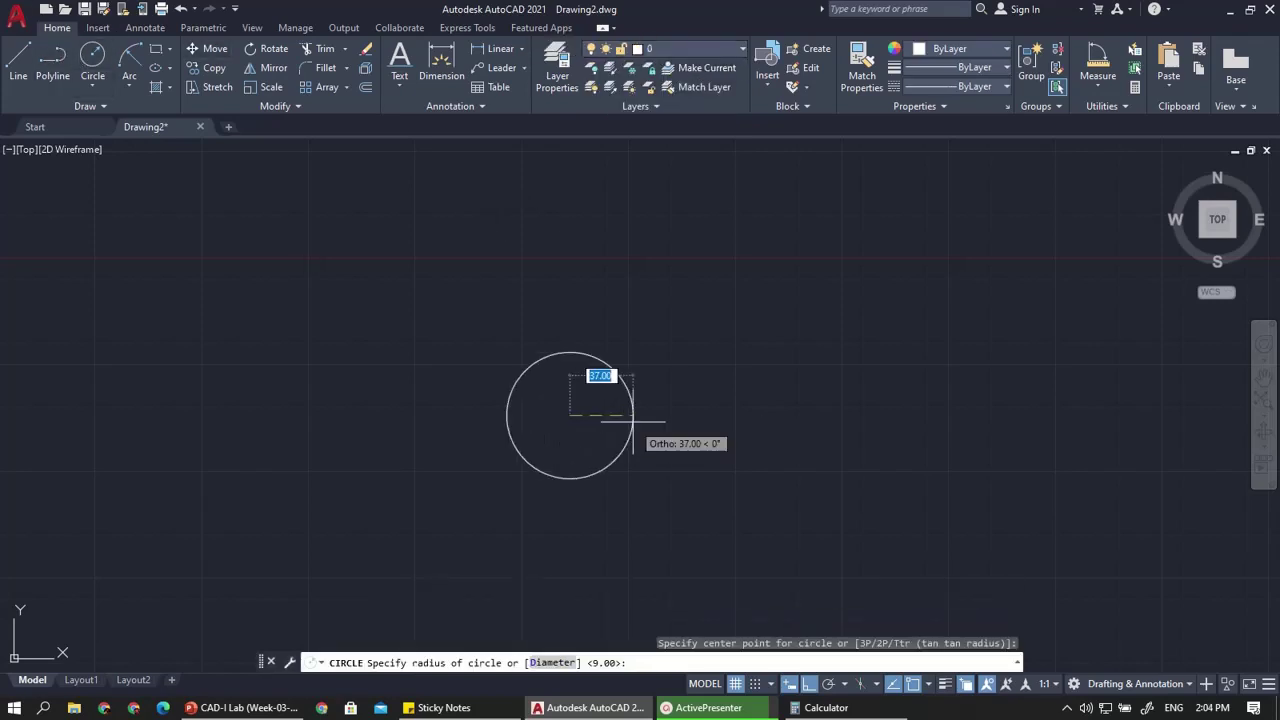
pyautogui.scroll(8, 600, 418)
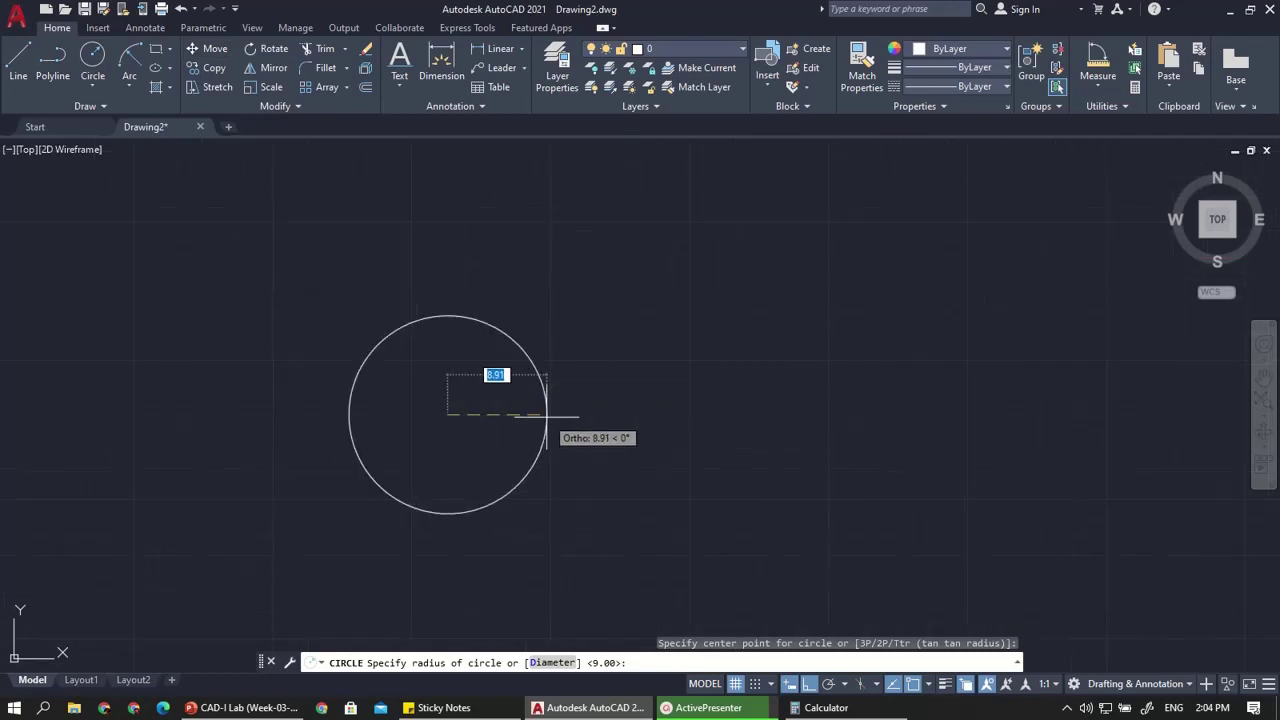
pyautogui.write('0.25')
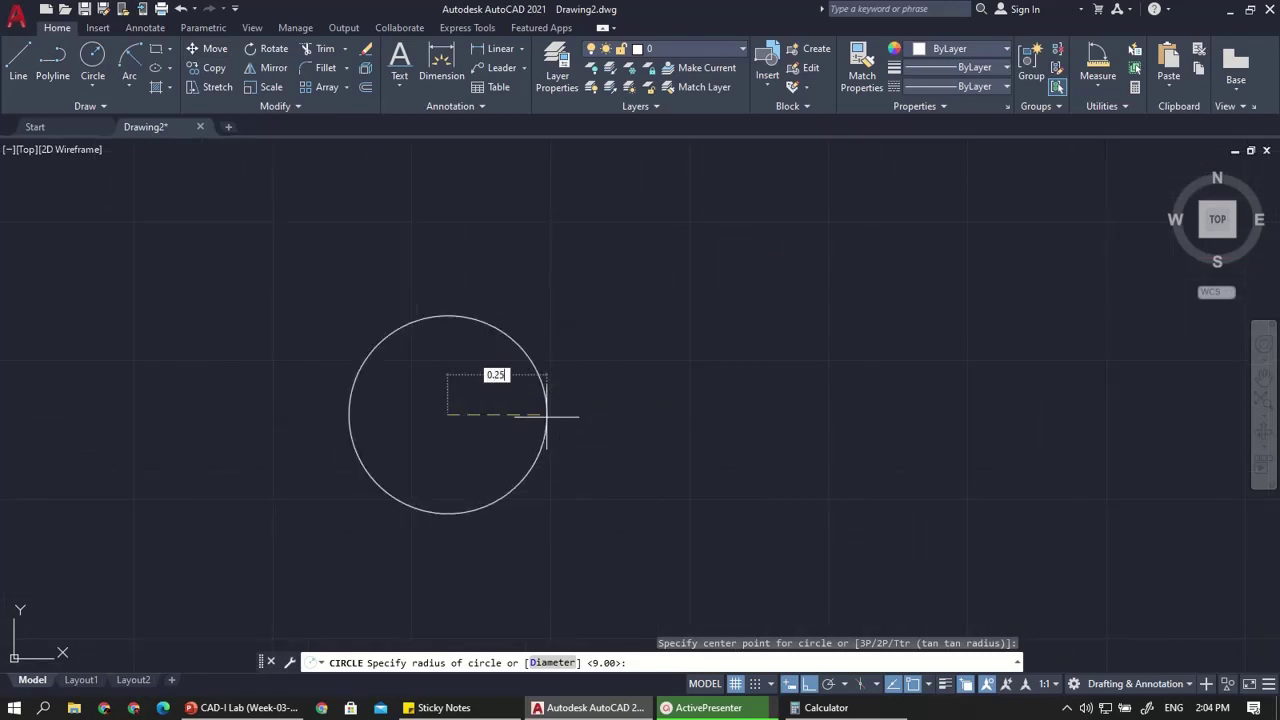
pyautogui.press('Return')
pyautogui.scroll(6, 429, 406)
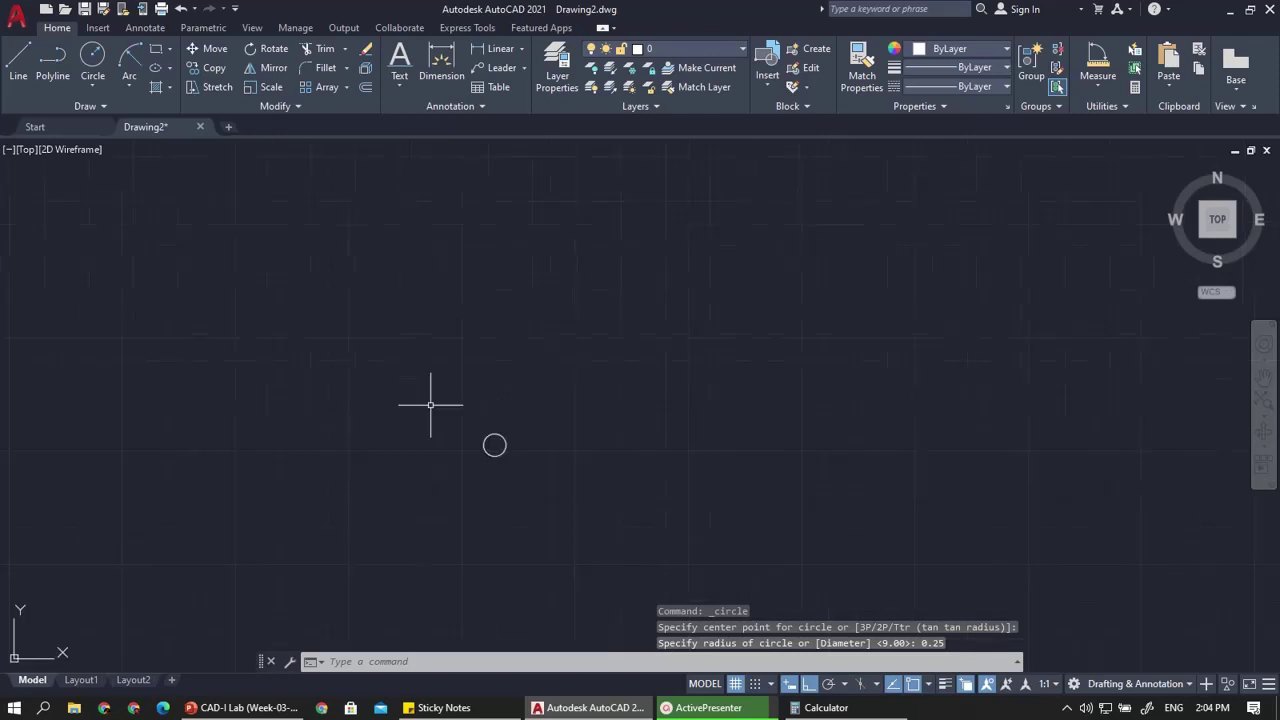
# Draw a circle of radius 0.5 concentric with the bore circle
pyautogui.moveTo(371, 330); pyautogui.dragTo(454, 369, button='middle')
pyautogui.scroll(4, 454, 369)
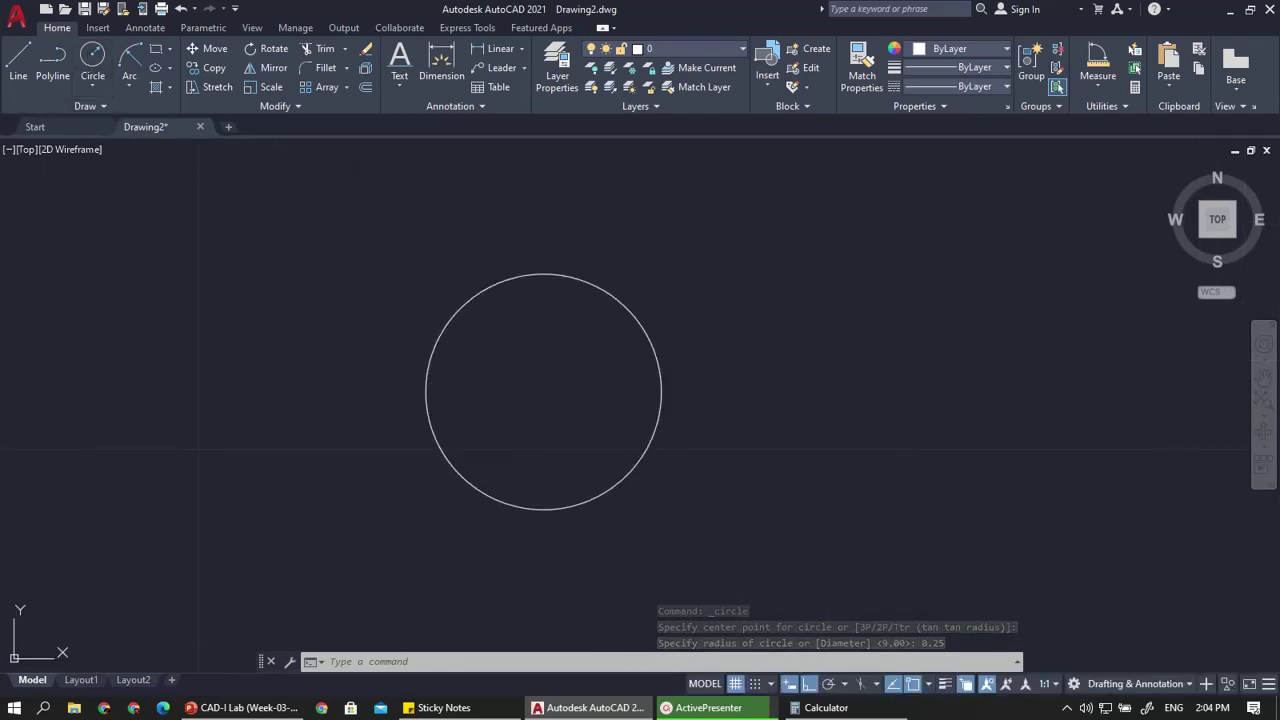
pyautogui.press('Return')
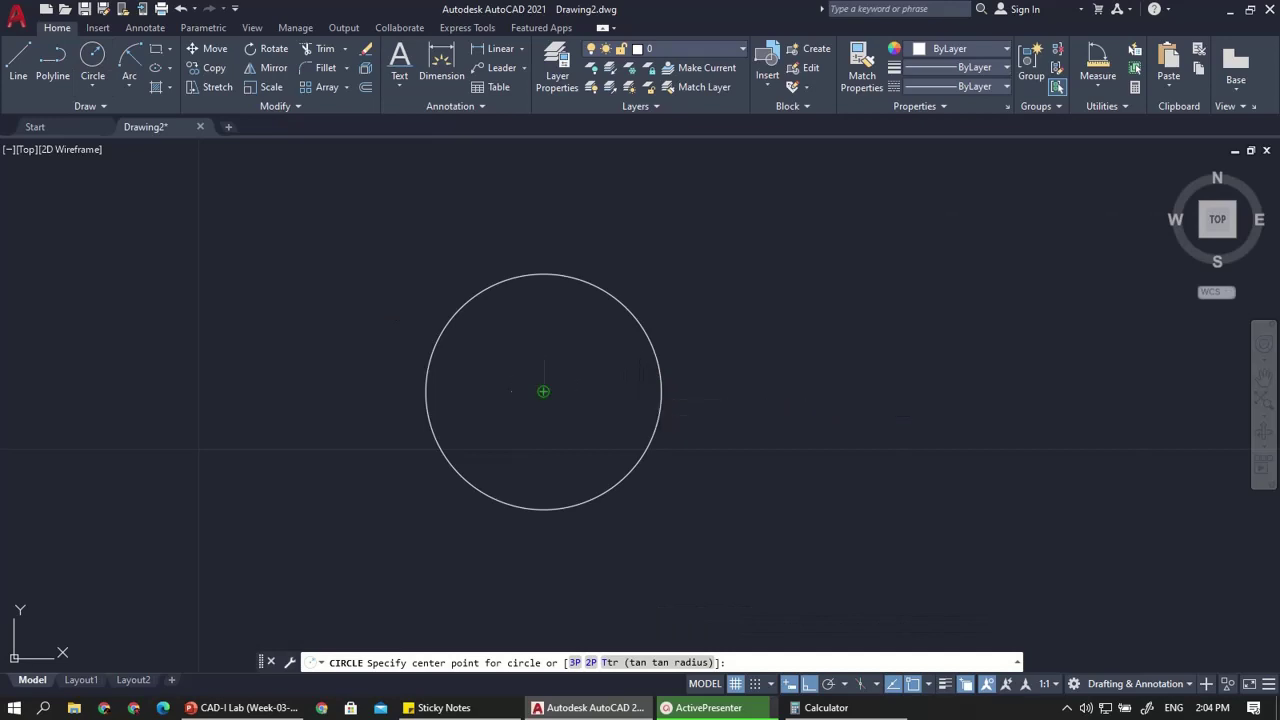
pyautogui.click(543, 391)
pyautogui.scroll(-2, 929, 501)
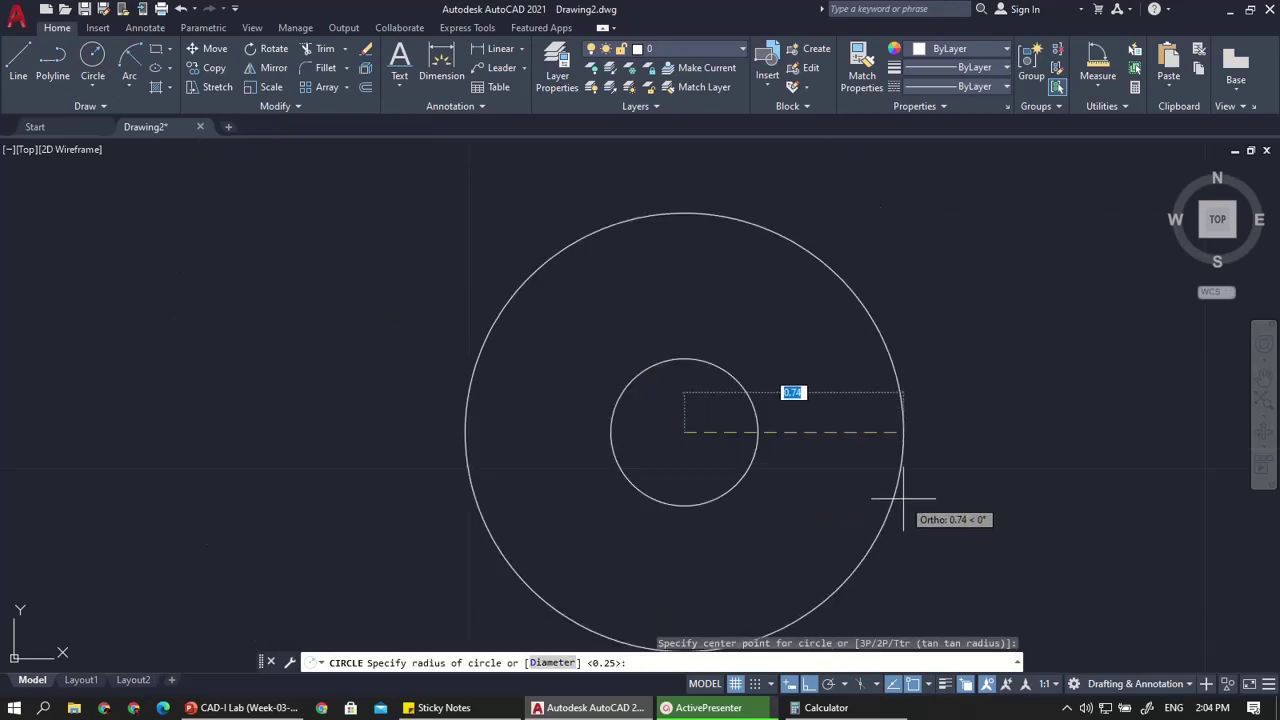
pyautogui.write('0.')
pyautogui.press('Return')
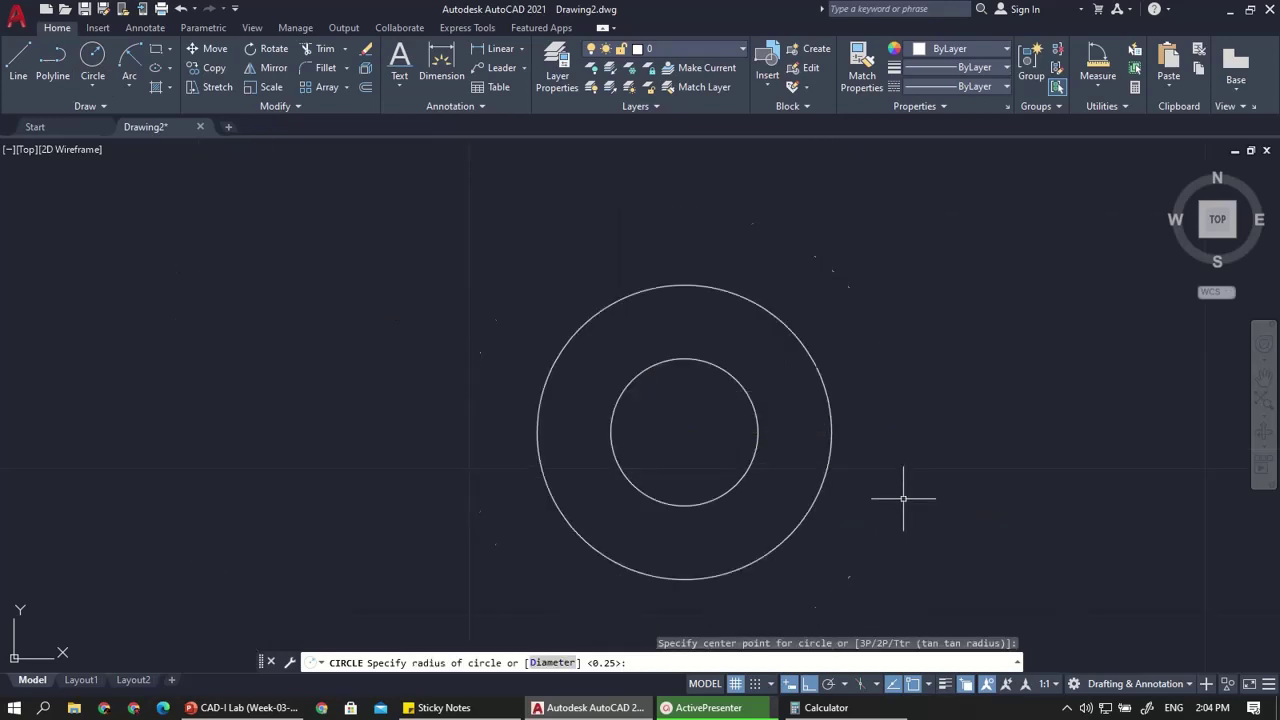
# Draw a third circle of radius 1 from the same centre as the two existing circles
pyautogui.click(97, 61)
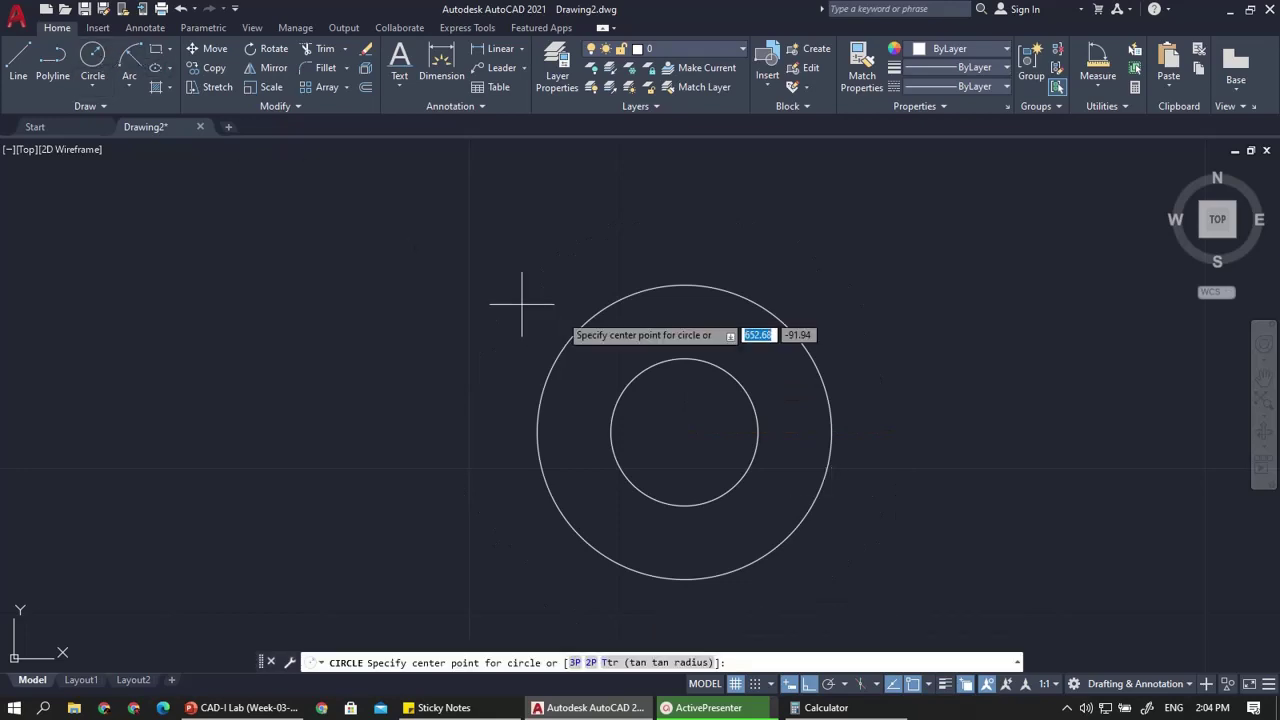
pyautogui.click(684, 432)
pyautogui.scroll(-1, 684, 432)
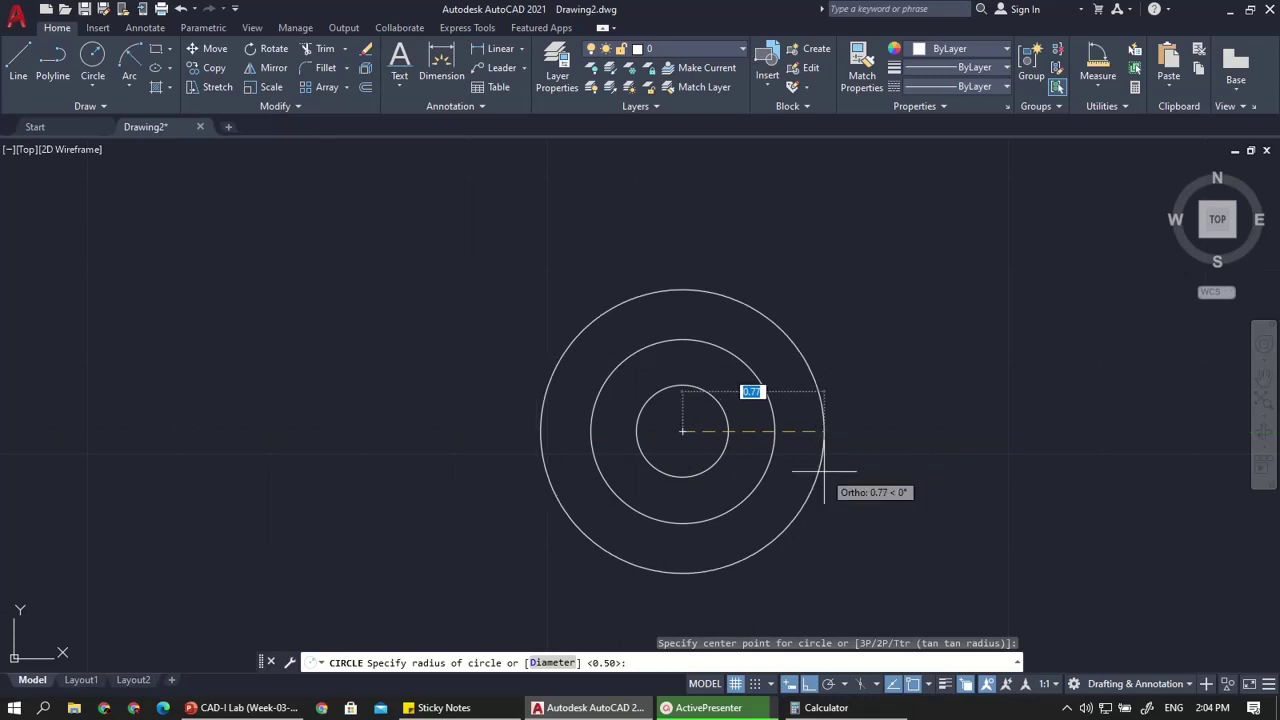
pyautogui.write('1')
pyautogui.press('Return')
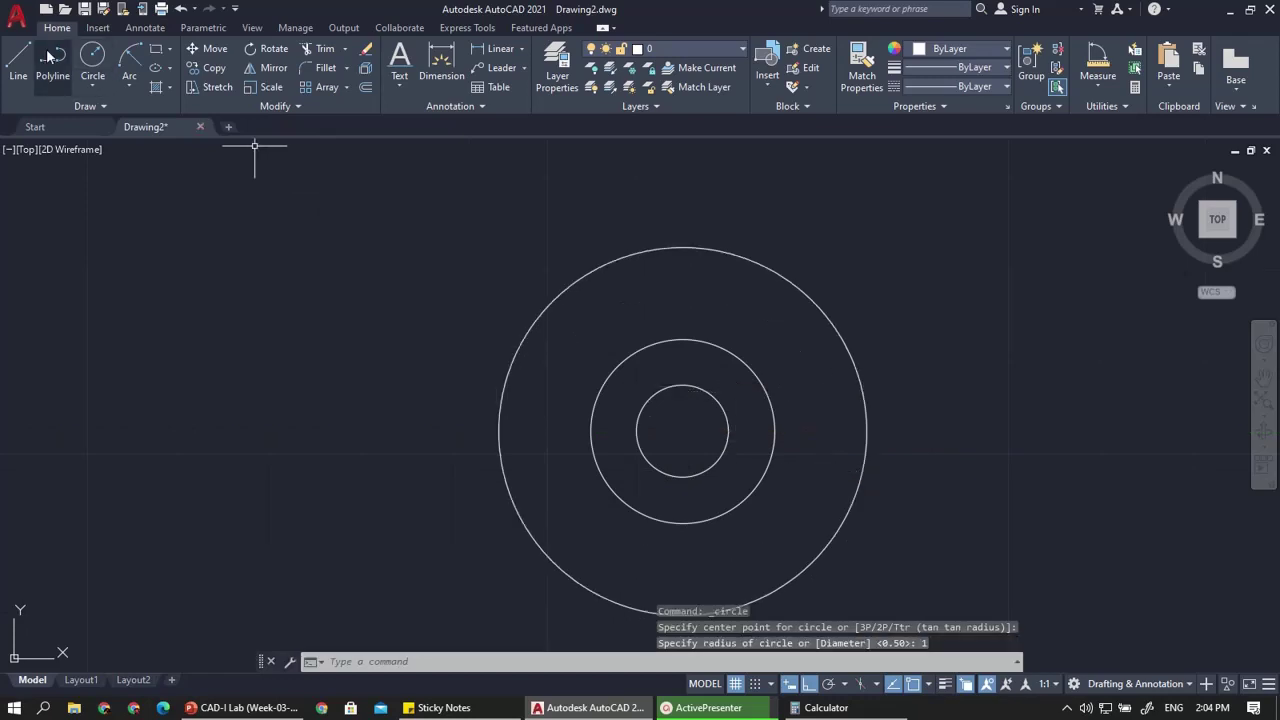
# Check the gear's remaining radii on the practice slide in PowerPoint, and return to AutoCAD
pyautogui.click(93, 62)
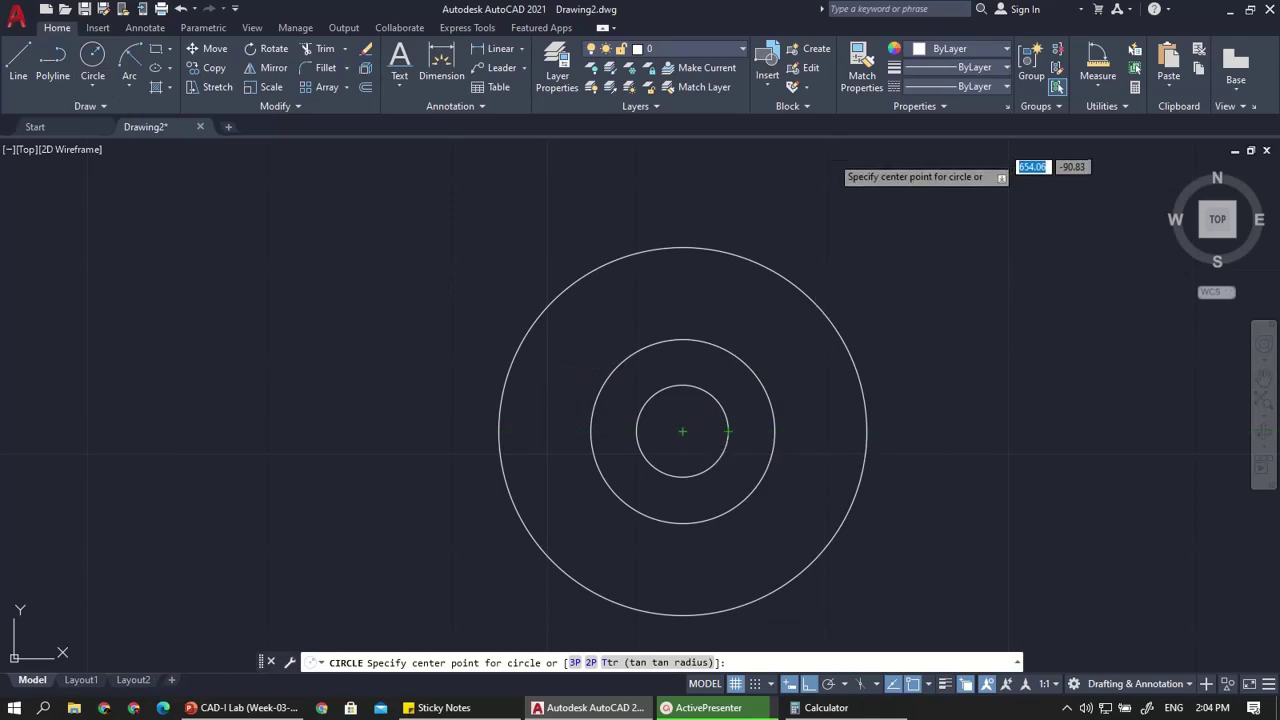
pyautogui.press('Escape')
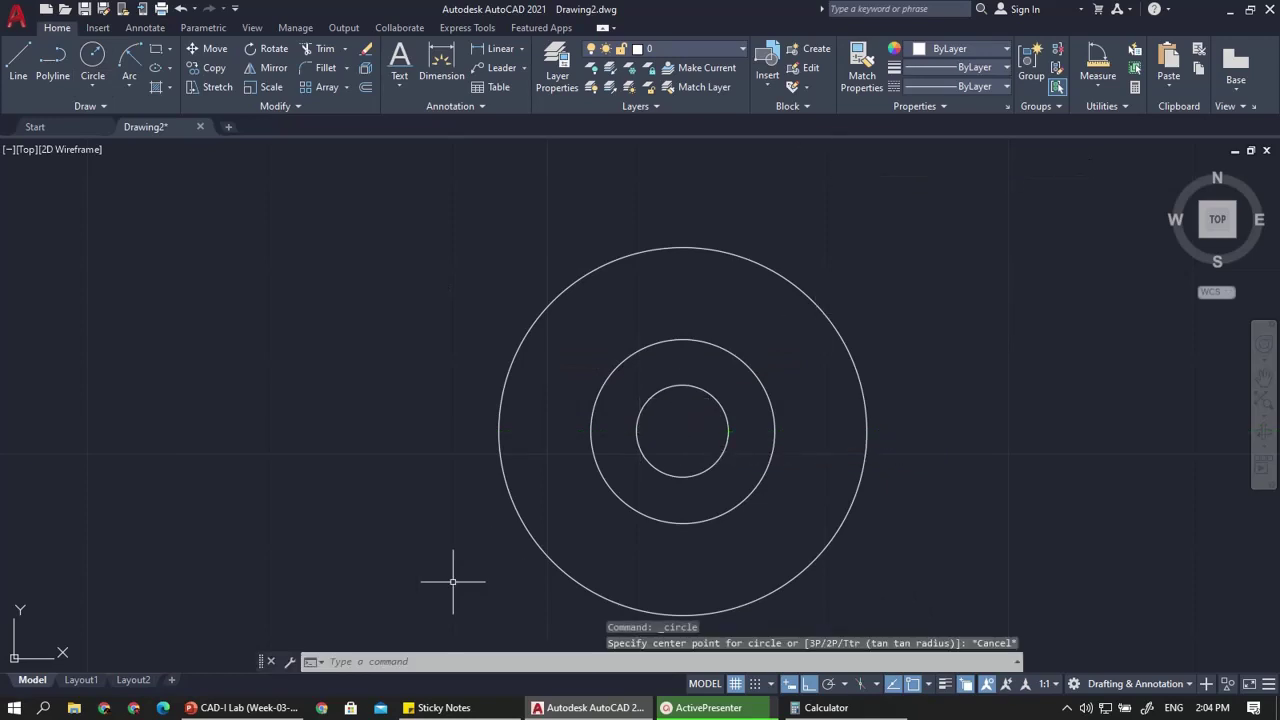
pyautogui.click(208, 711)
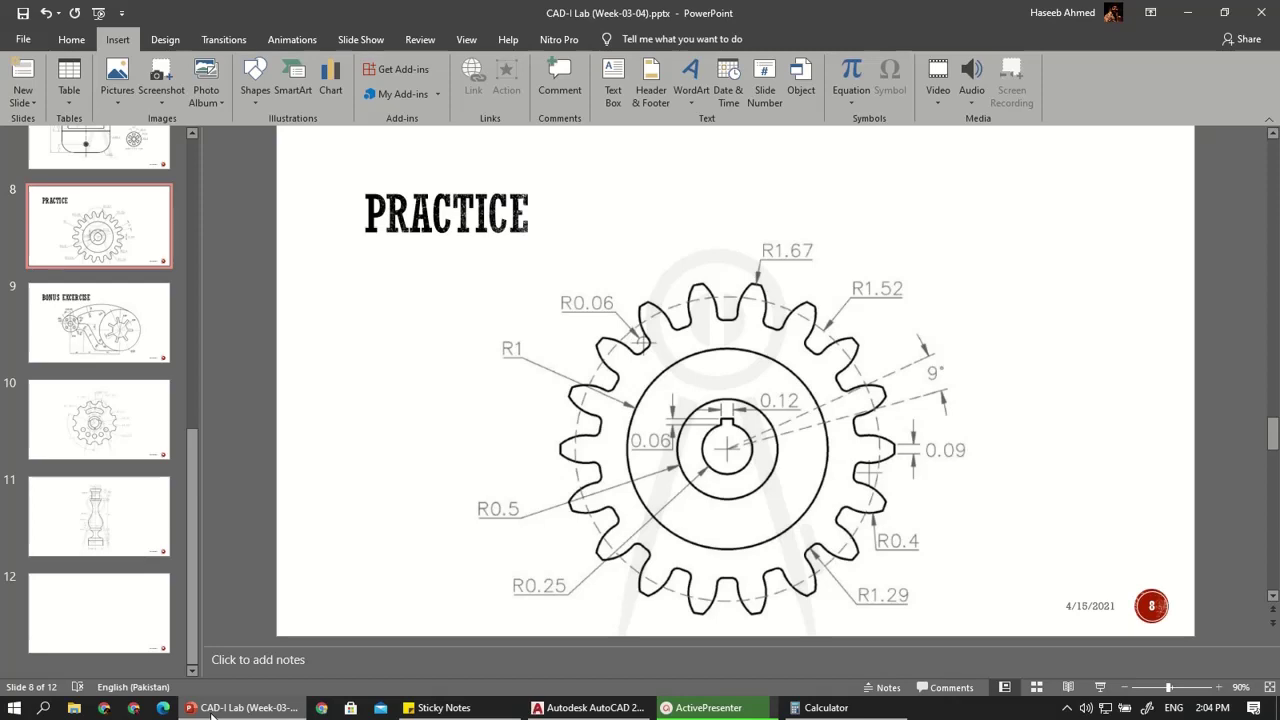
pyautogui.click(212, 716)
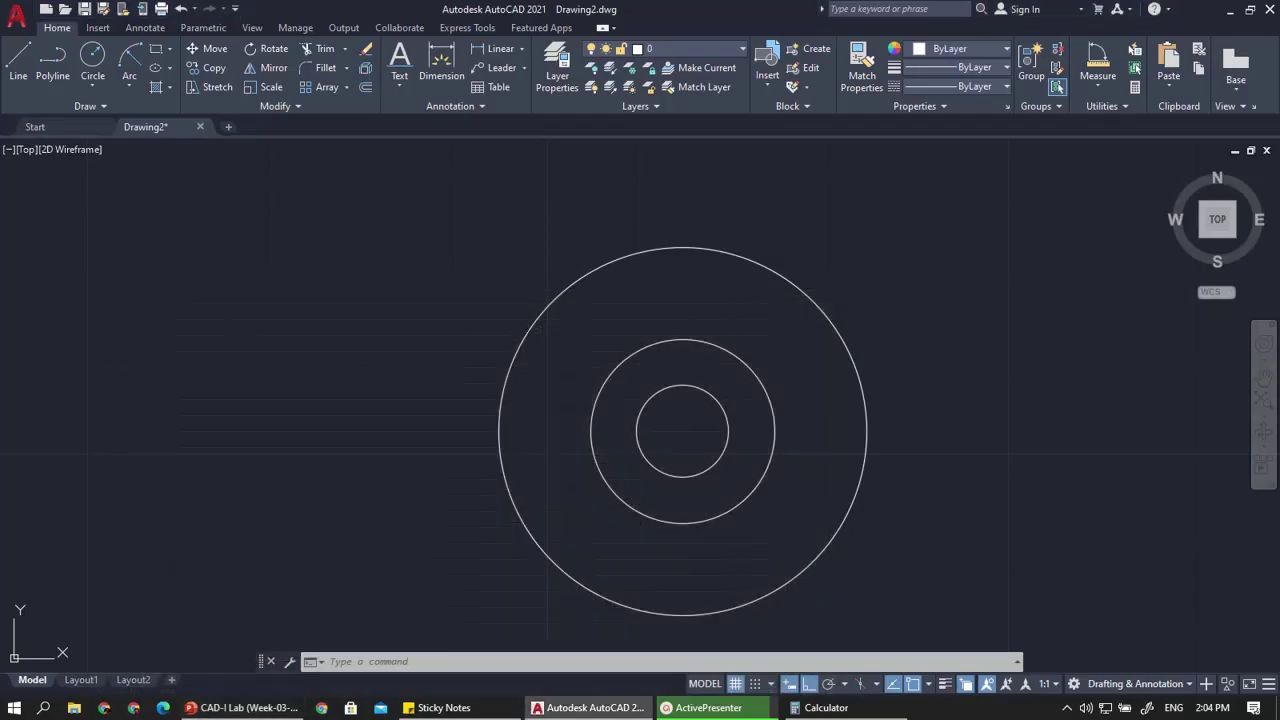
# Make CL the current layer and draw a concentric circle of radius 1.29 for the tooth roots
pyautogui.click(725, 48)
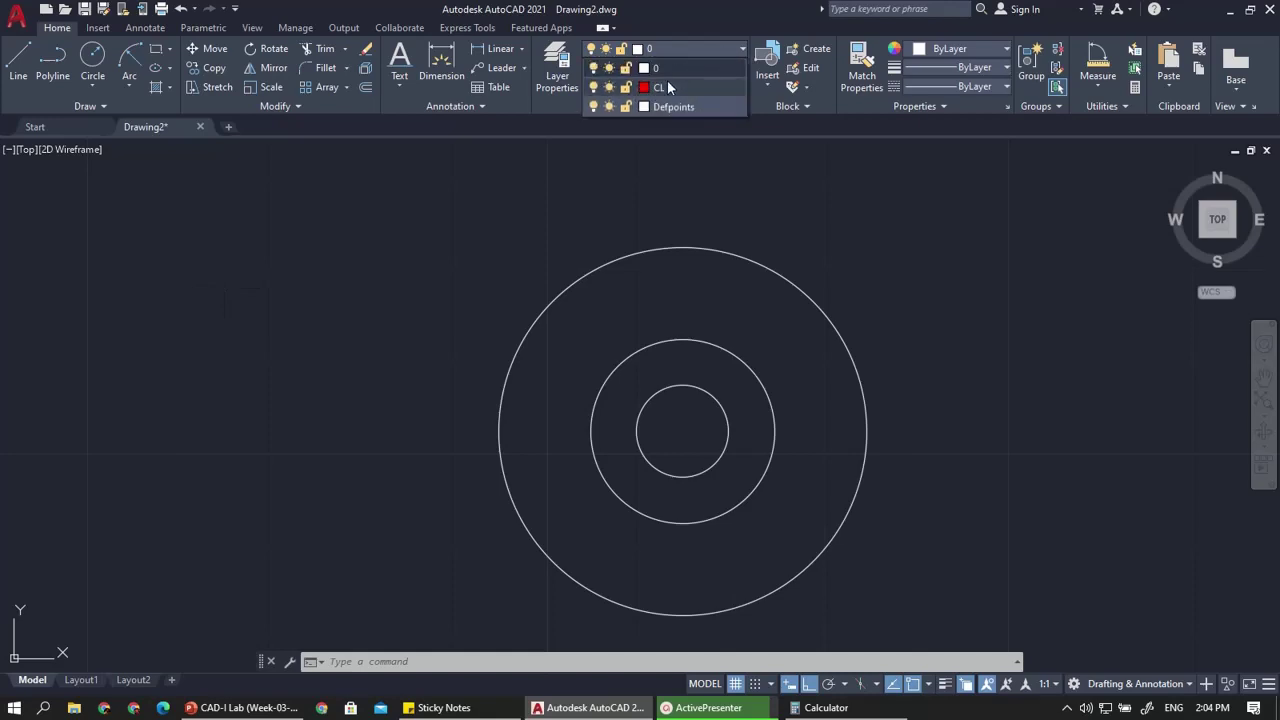
pyautogui.click(667, 80)
pyautogui.click(93, 55)
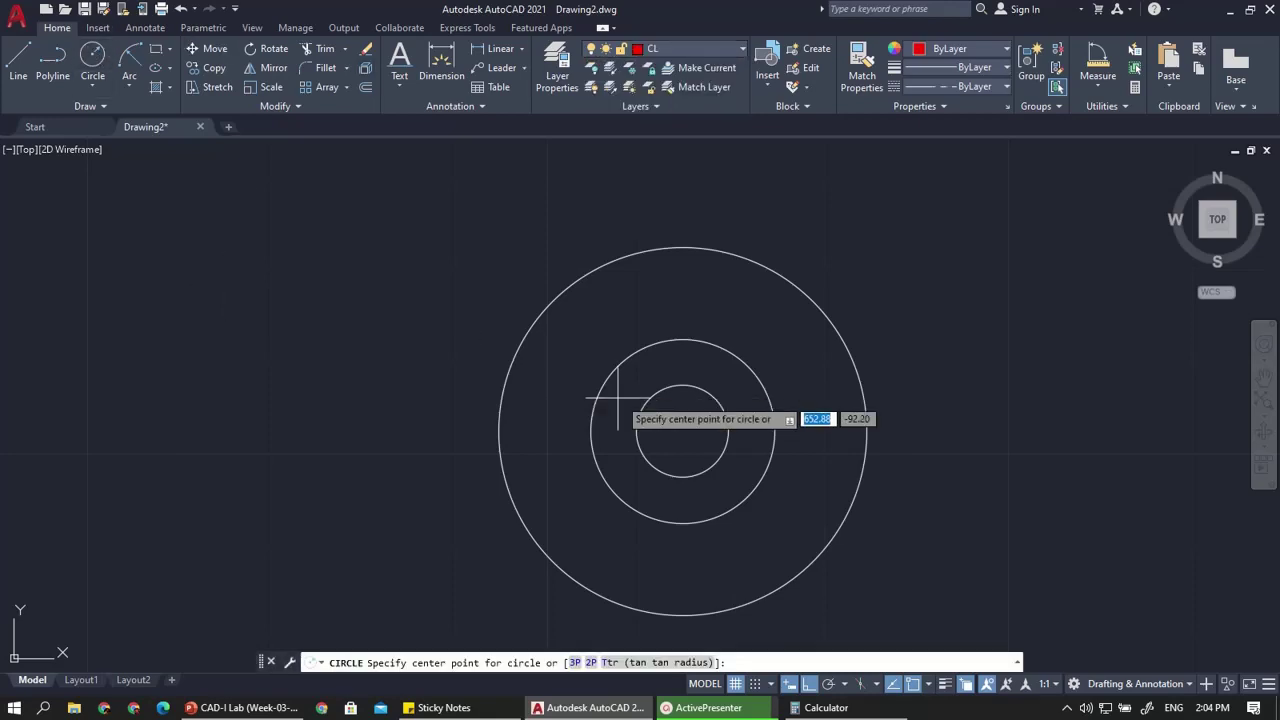
pyautogui.click(681, 431)
pyautogui.scroll(-2, 681, 431)
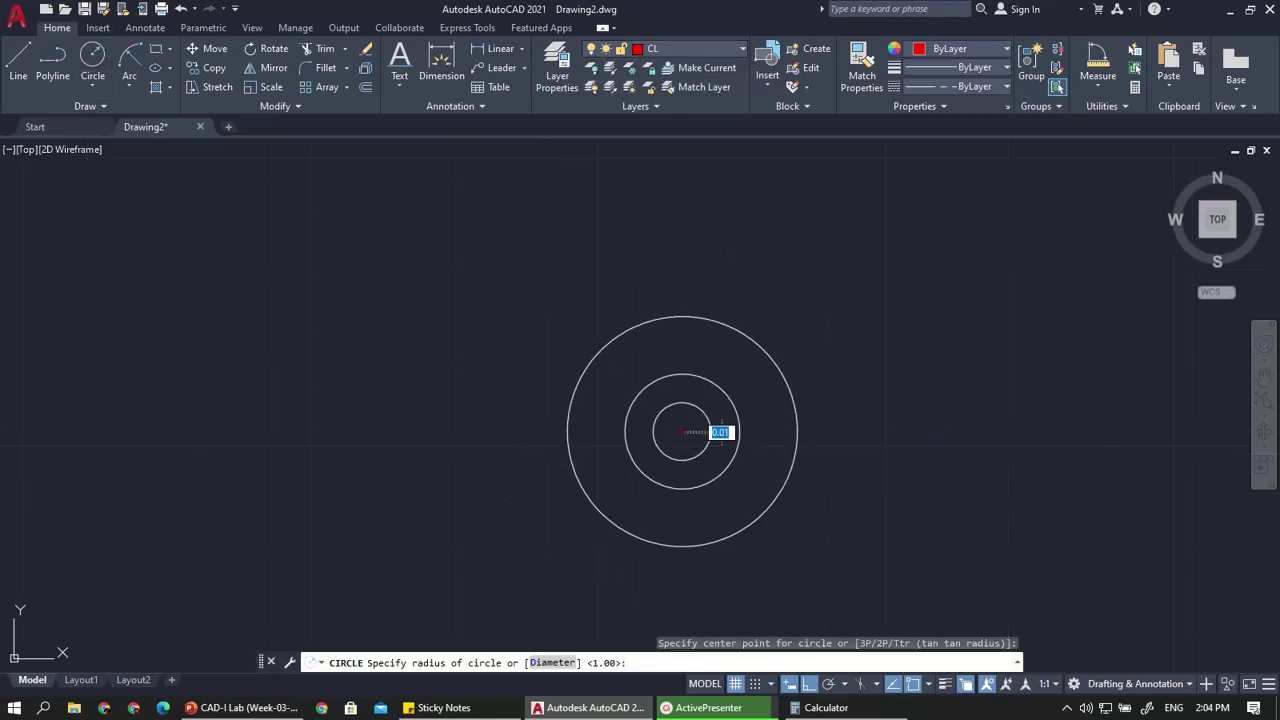
pyautogui.write('1.29')
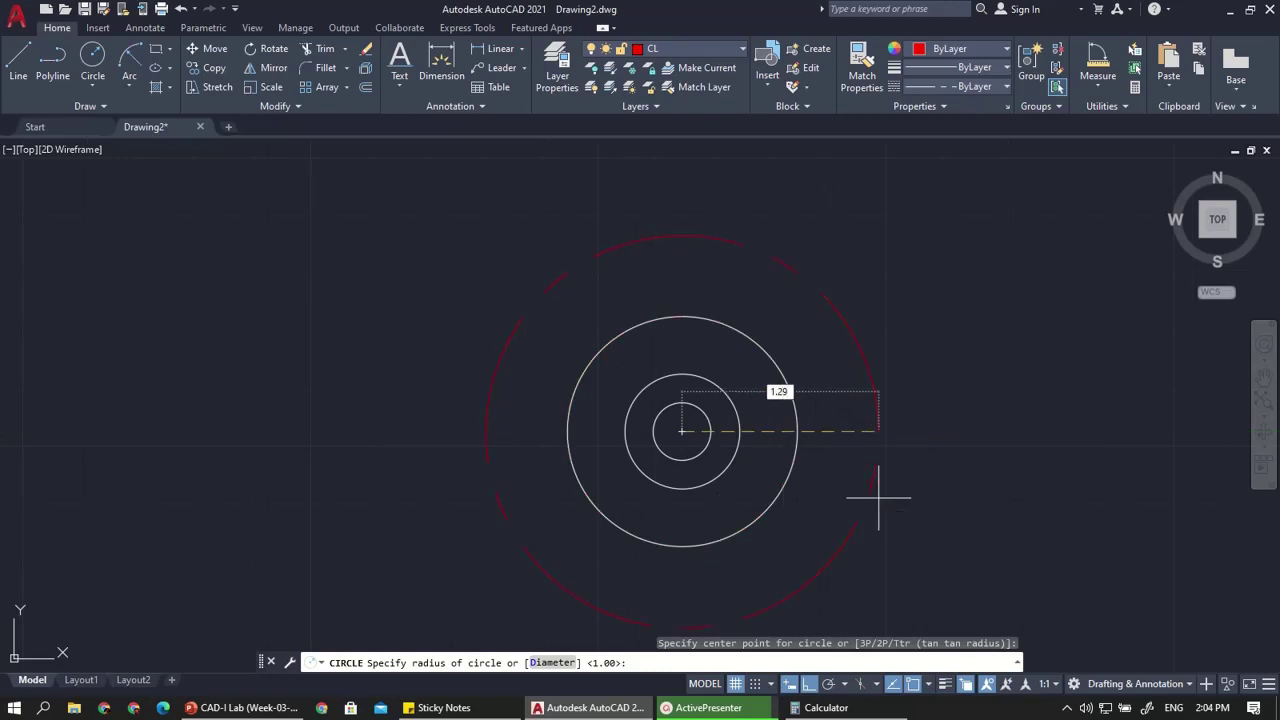
pyautogui.press('Return')
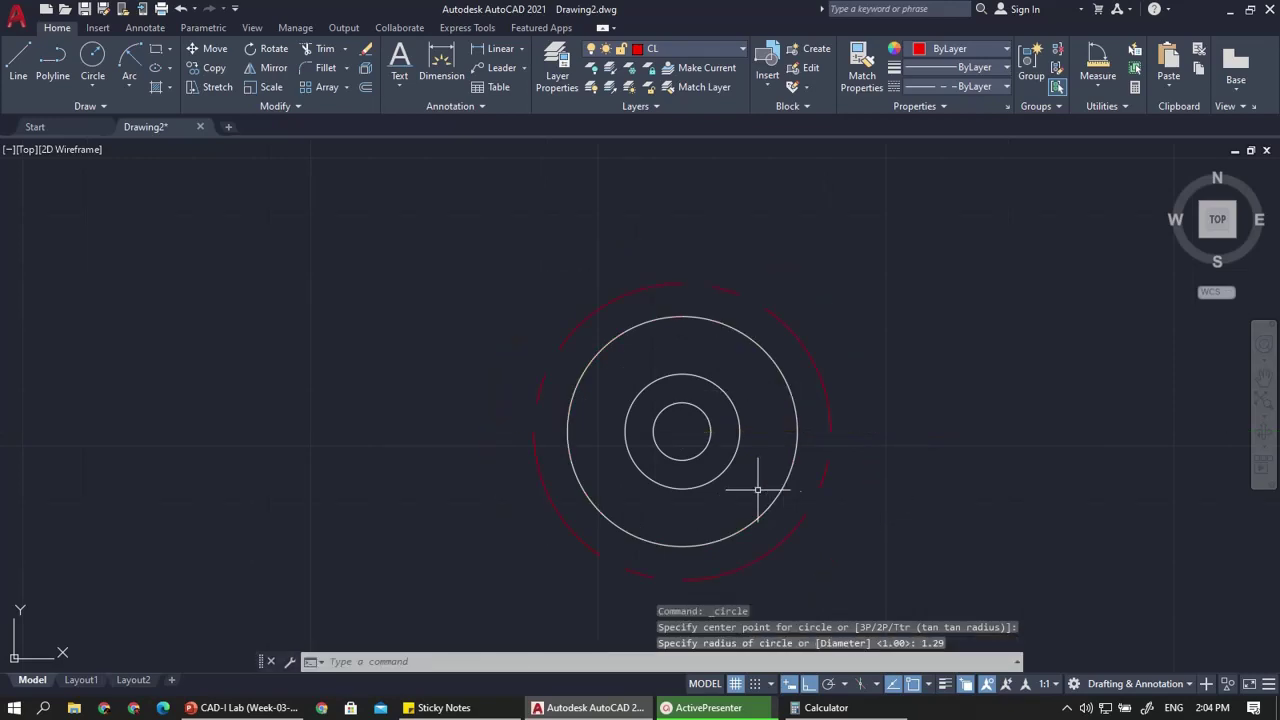
# Draw two more circles on the CL layer, with radii 1.52 and 1.67, from the gear's centre
pyautogui.press('Return')
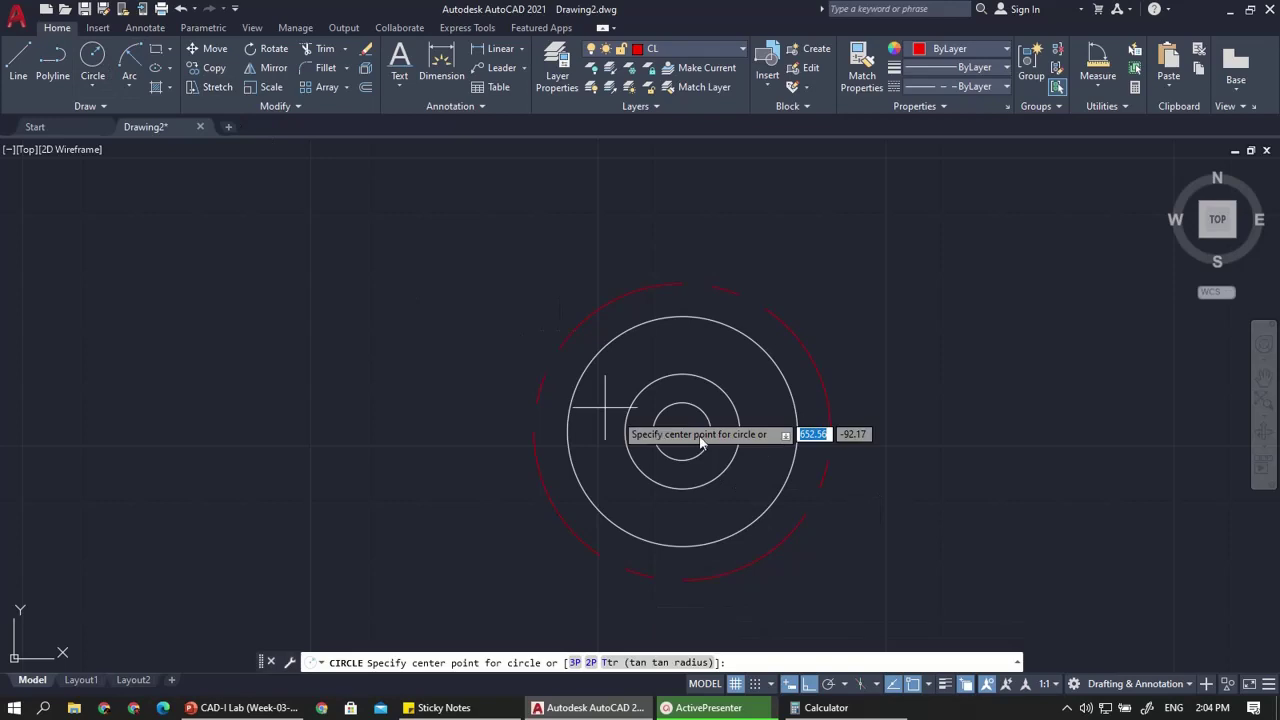
pyautogui.click(699, 432)
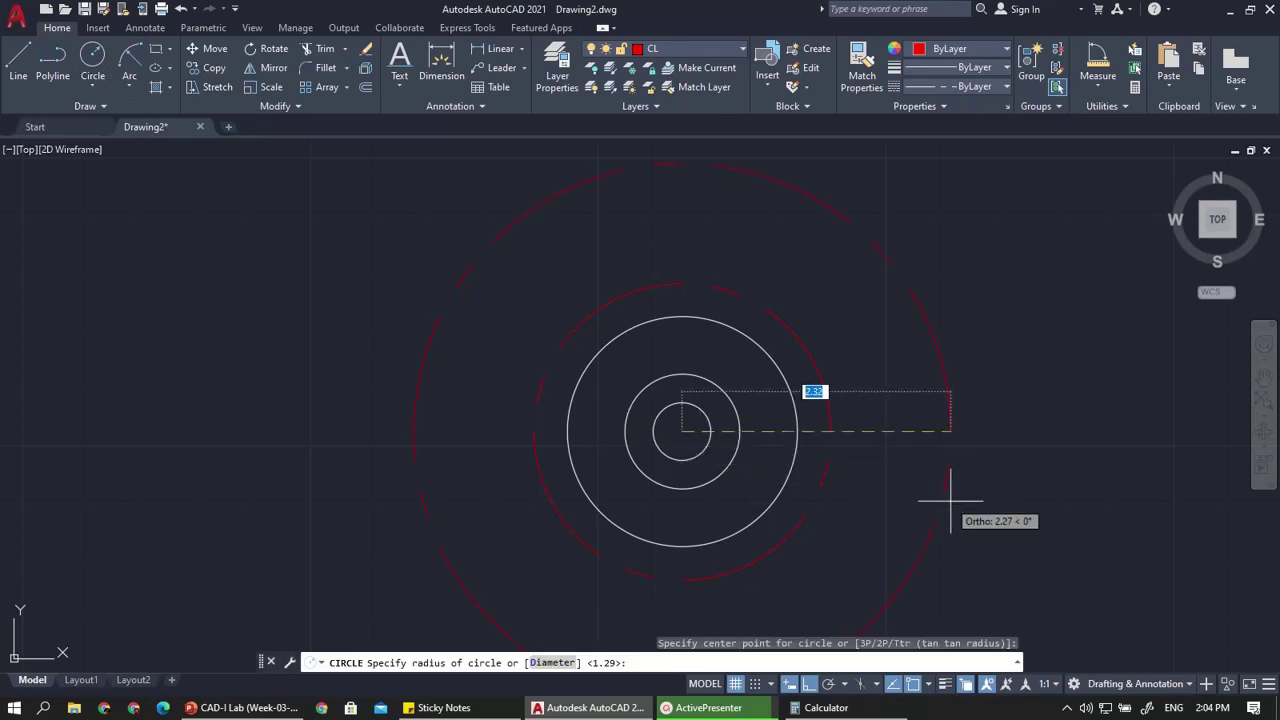
pyautogui.write('1.52')
pyautogui.press('Return')
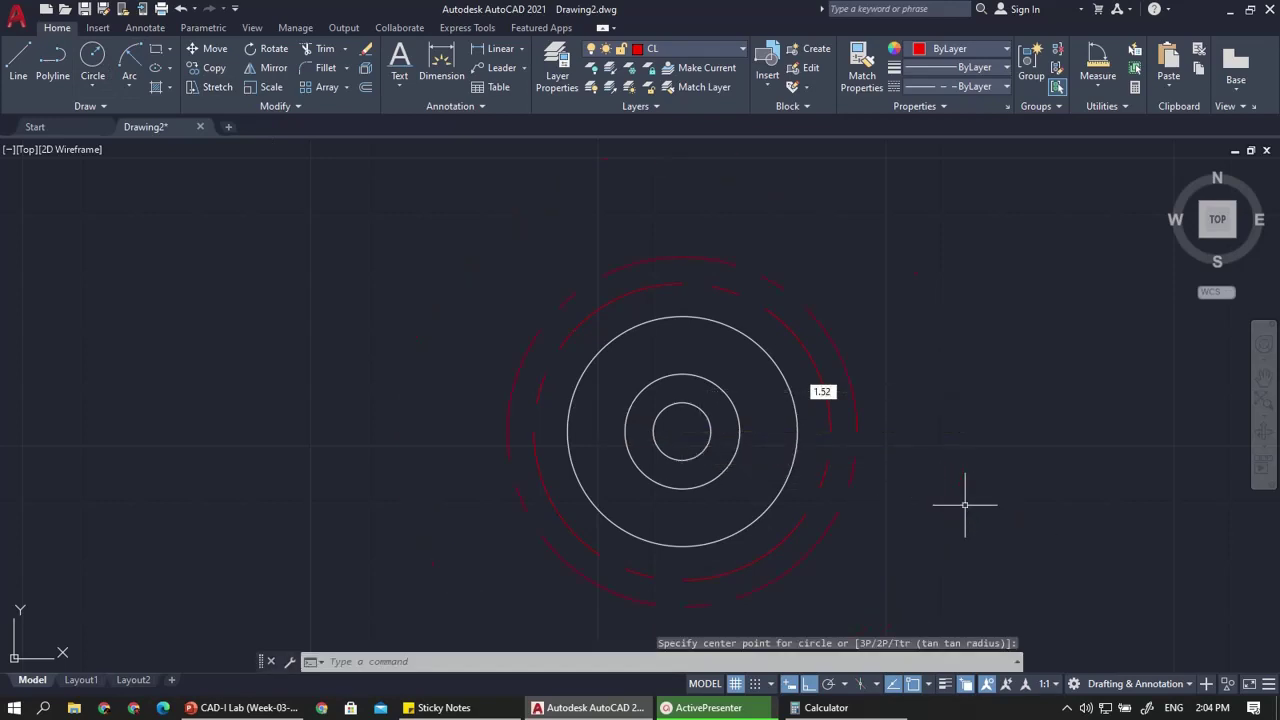
pyautogui.click(92, 52)
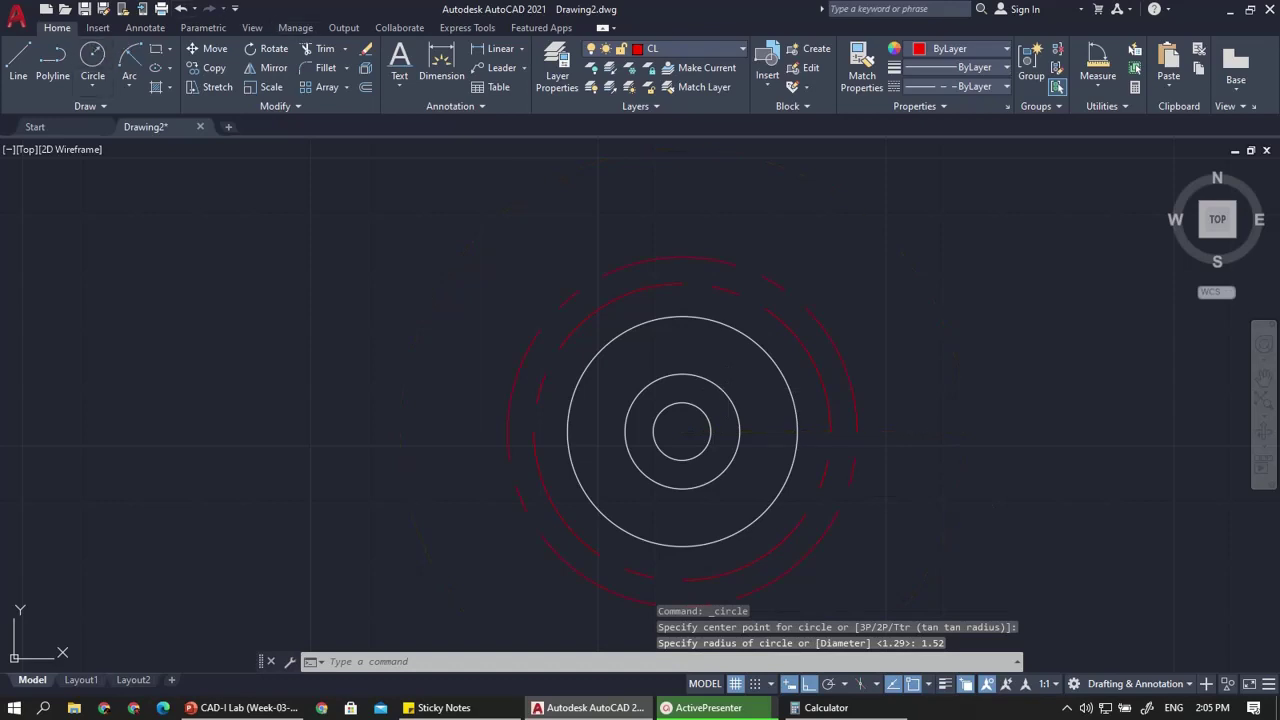
pyautogui.click(681, 432)
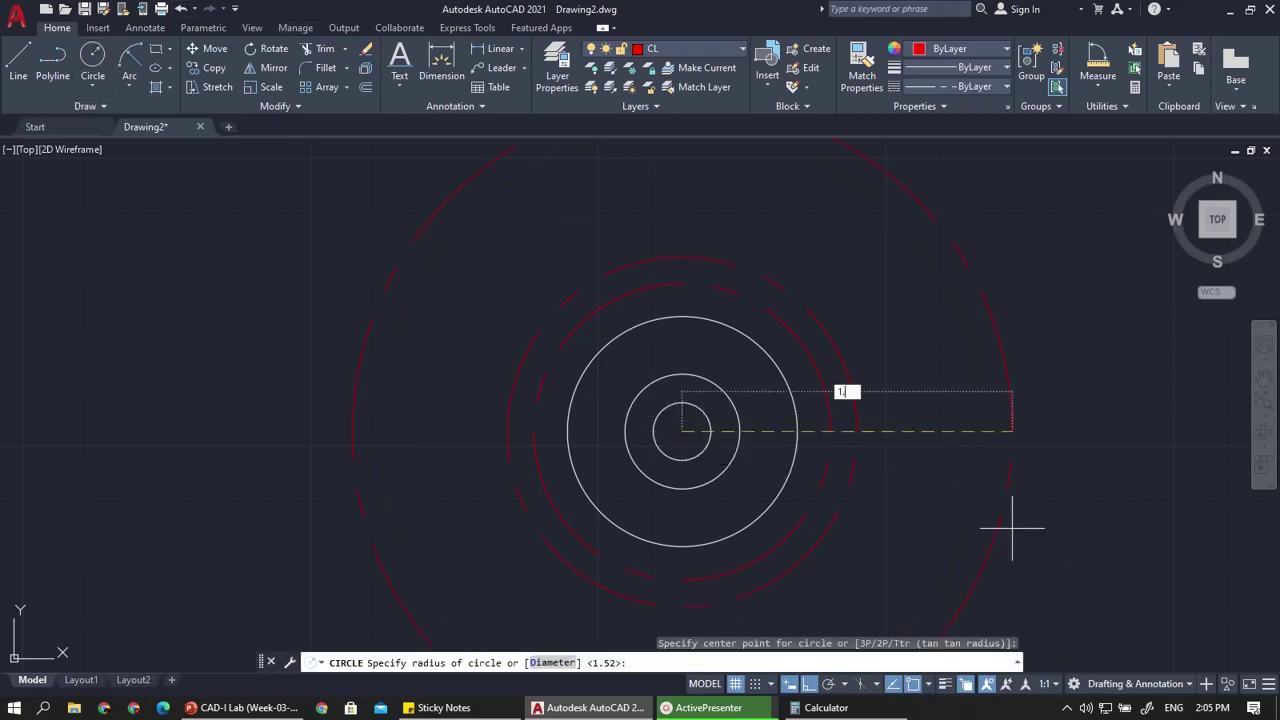
pyautogui.click(1012, 528)
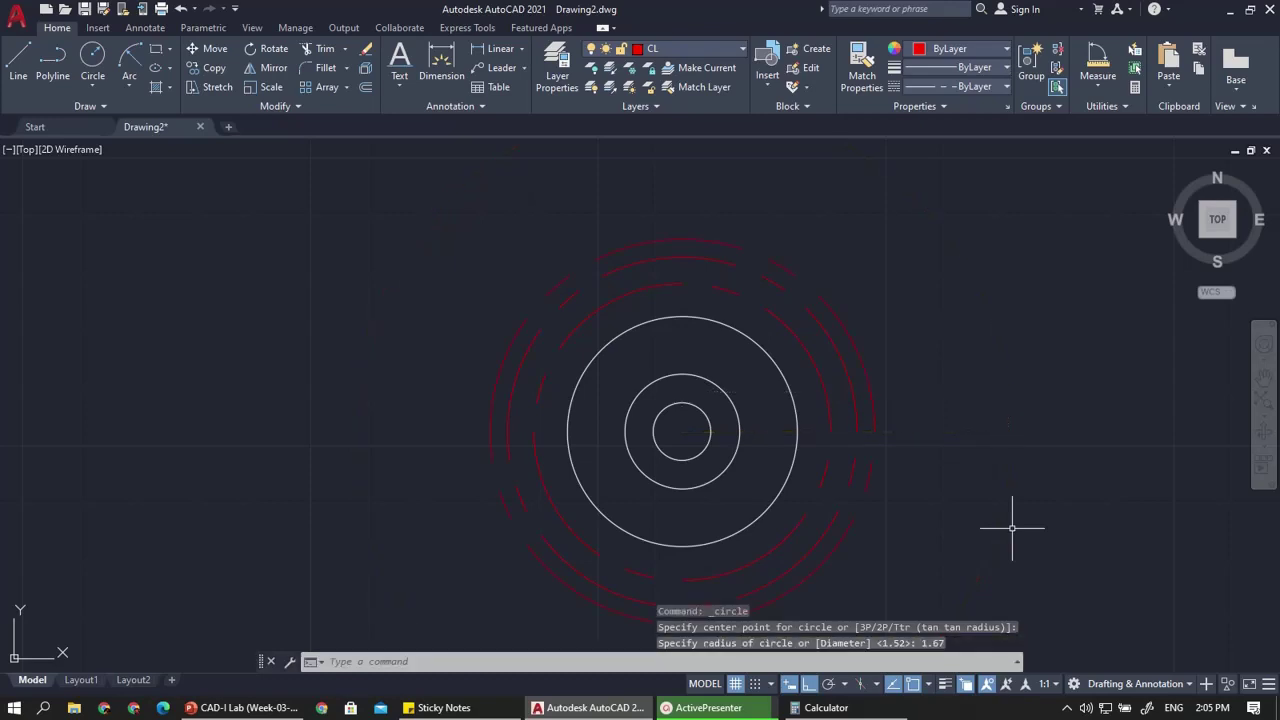
# Change the colour of the outermost circle, radius 1.67, to yellow (241,235,31), and clear the selection
pyautogui.scroll(4, 866, 457)
pyautogui.click(866, 457)
pyautogui.click(849, 350)
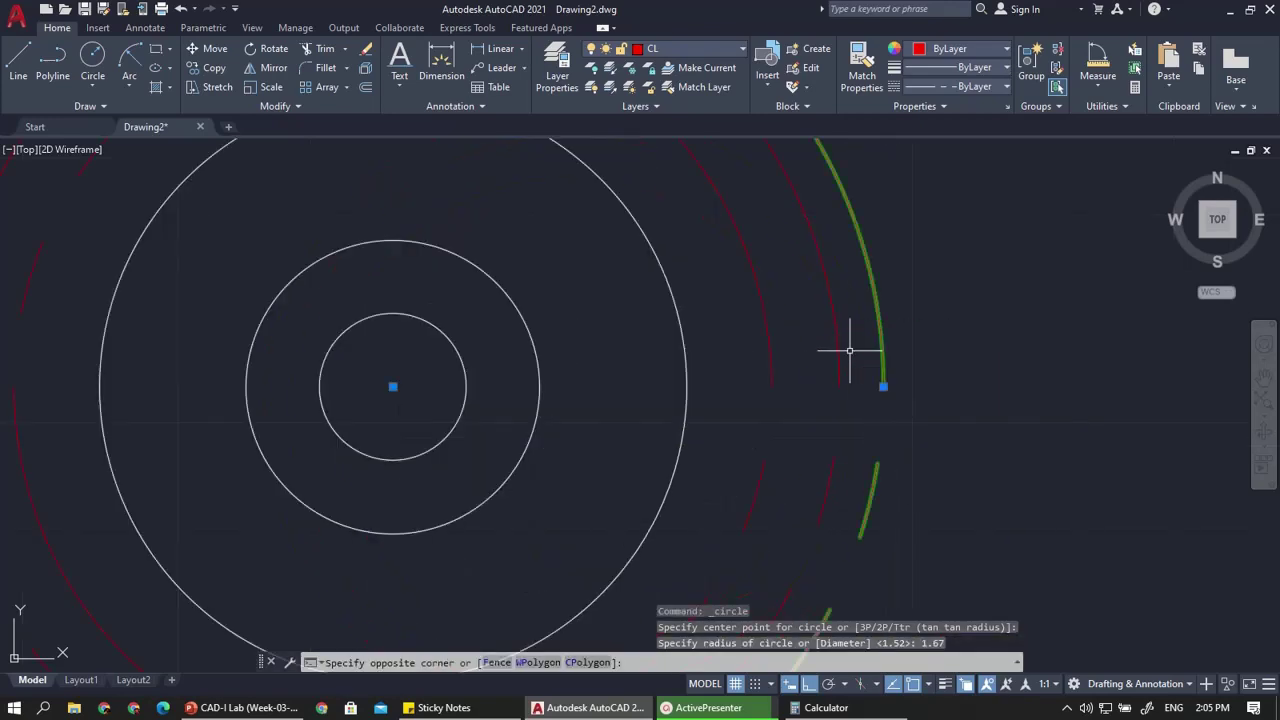
pyautogui.click(969, 51)
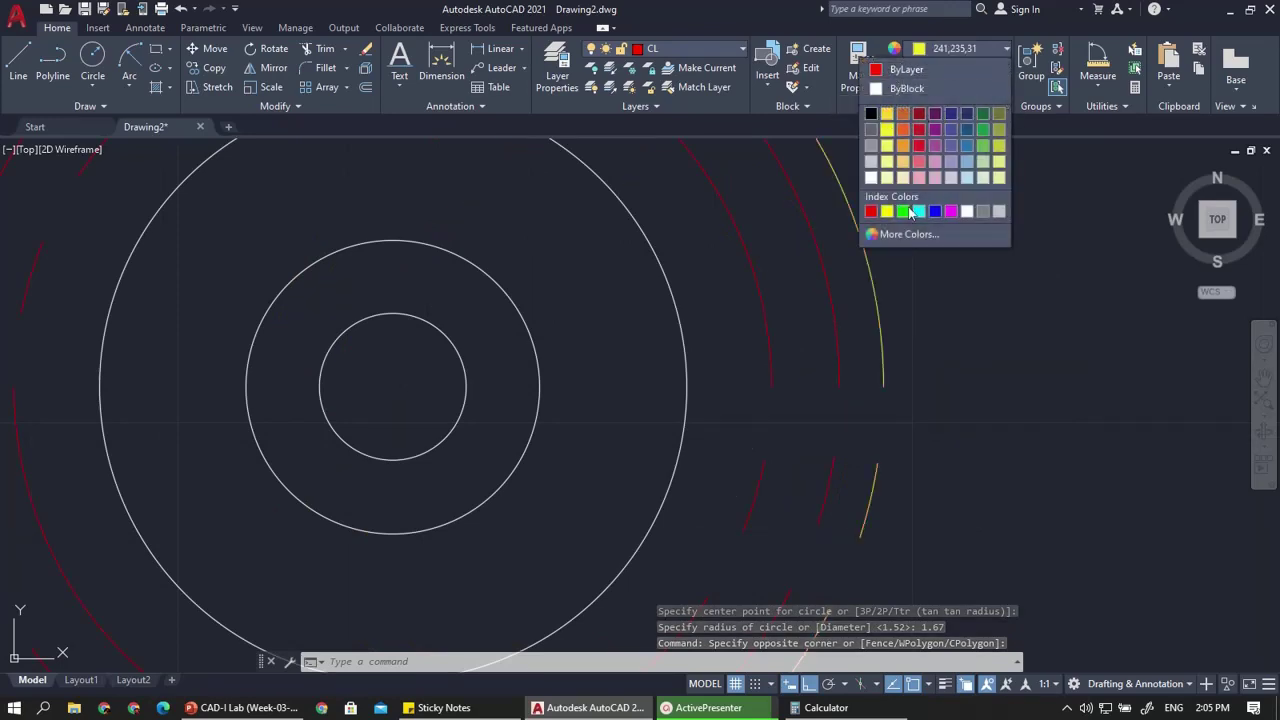
pyautogui.click(887, 131)
pyautogui.click(834, 266)
pyautogui.click(795, 277)
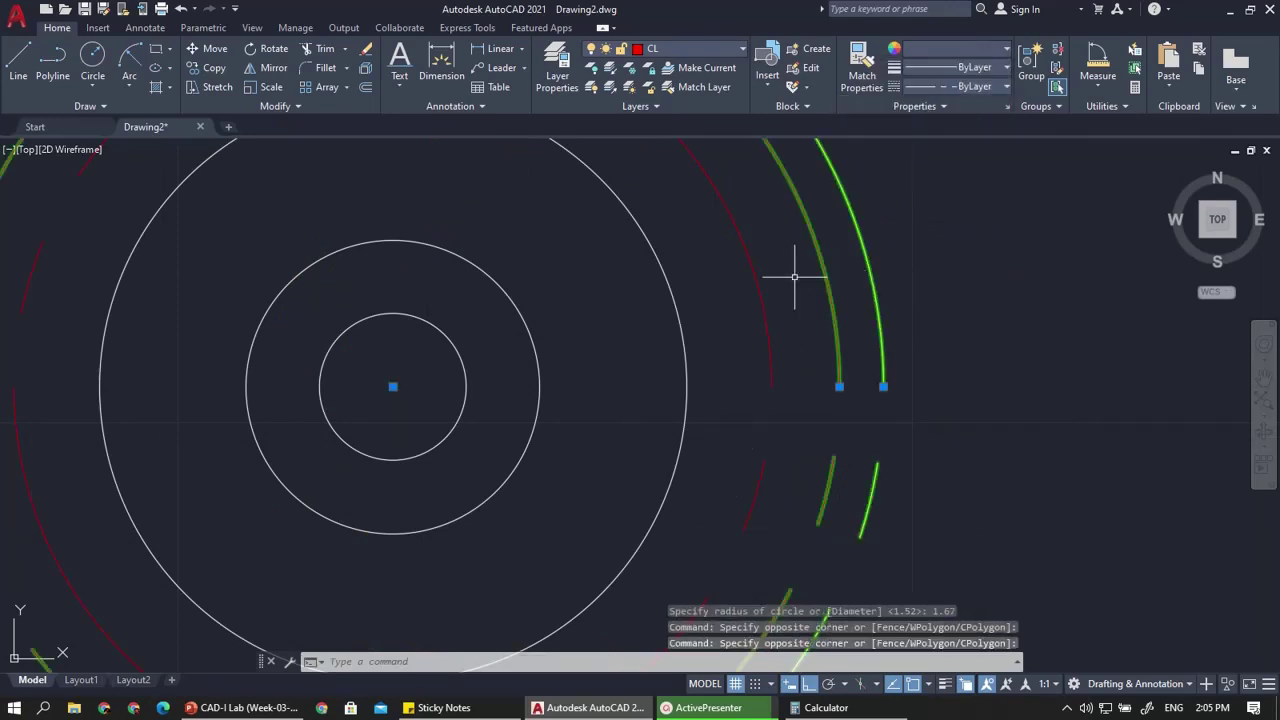
pyautogui.press('Escape')
# Change the colour of the 1.52 radius circle to cyan and deselect it
pyautogui.click(849, 310)
pyautogui.click(809, 309)
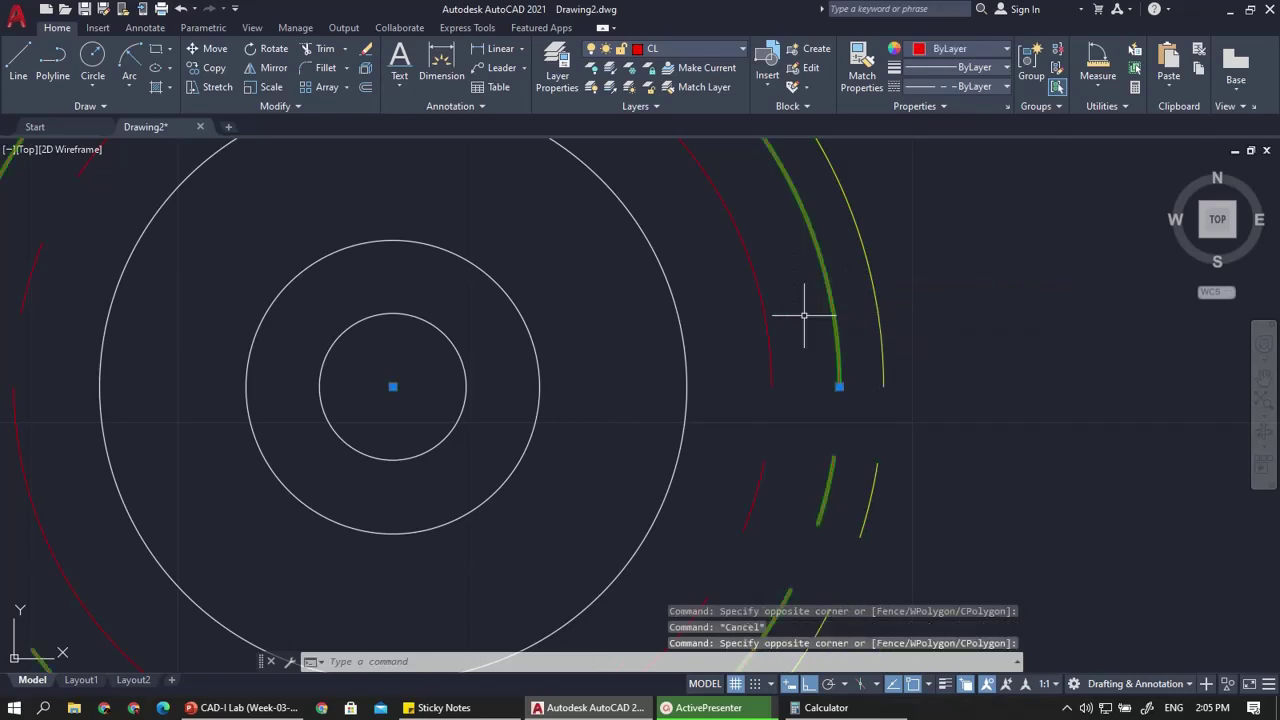
pyautogui.click(940, 60)
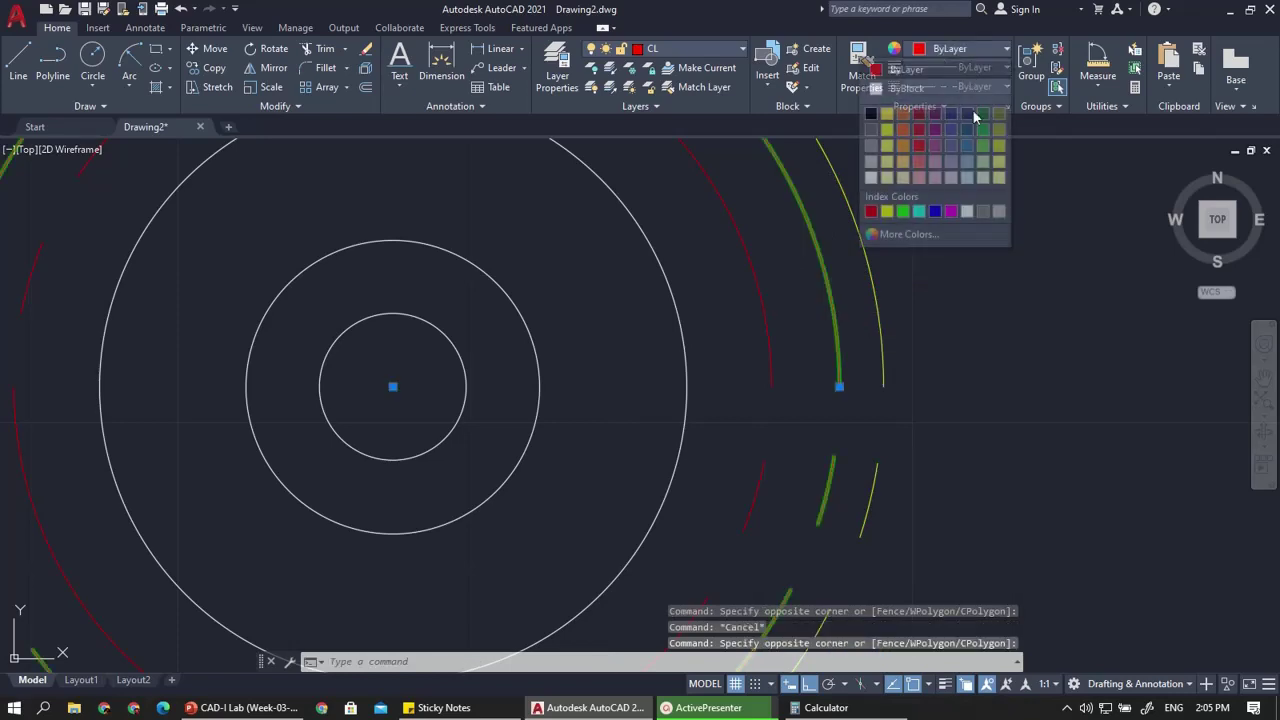
pyautogui.click(918, 211)
pyautogui.scroll(-3, 855, 360)
pyautogui.press('Escape')
pyautogui.scroll(-1, 787, 376)
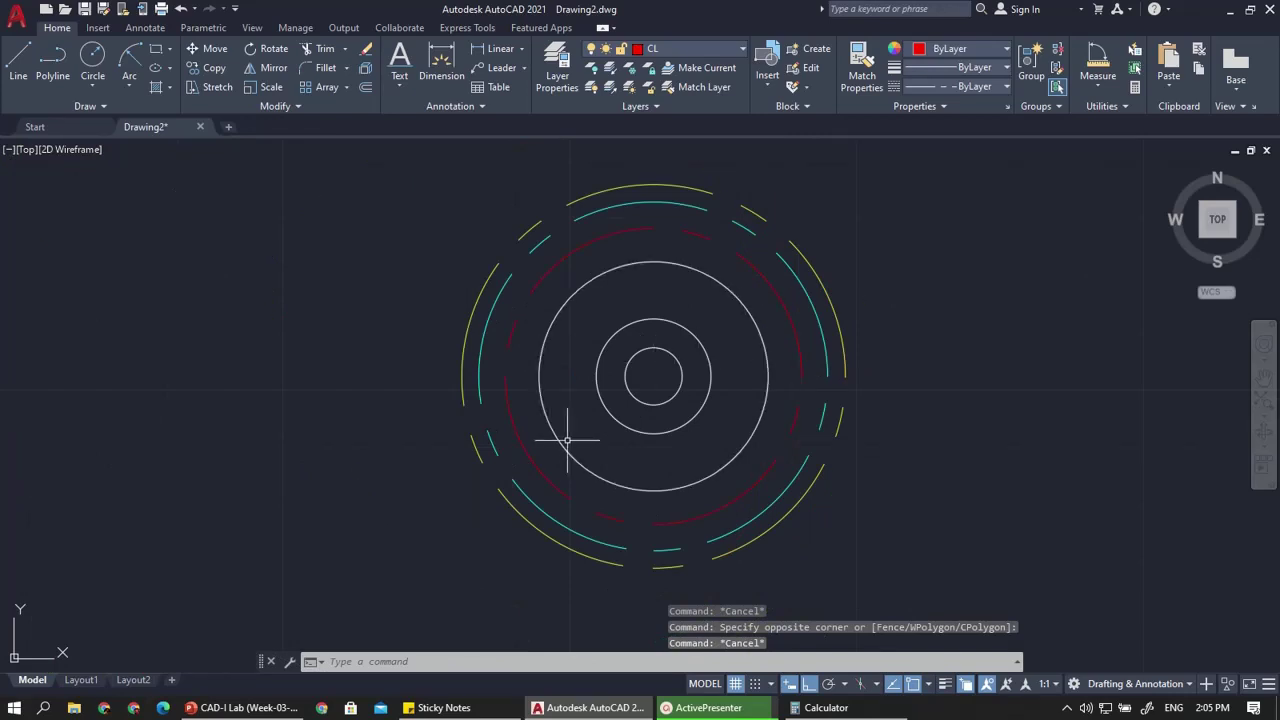
# Switch to the PowerPoint practice slide and enlarge the gear drawing to 244% to examine the tooth profile and tip dimension
pyautogui.click(222, 707)
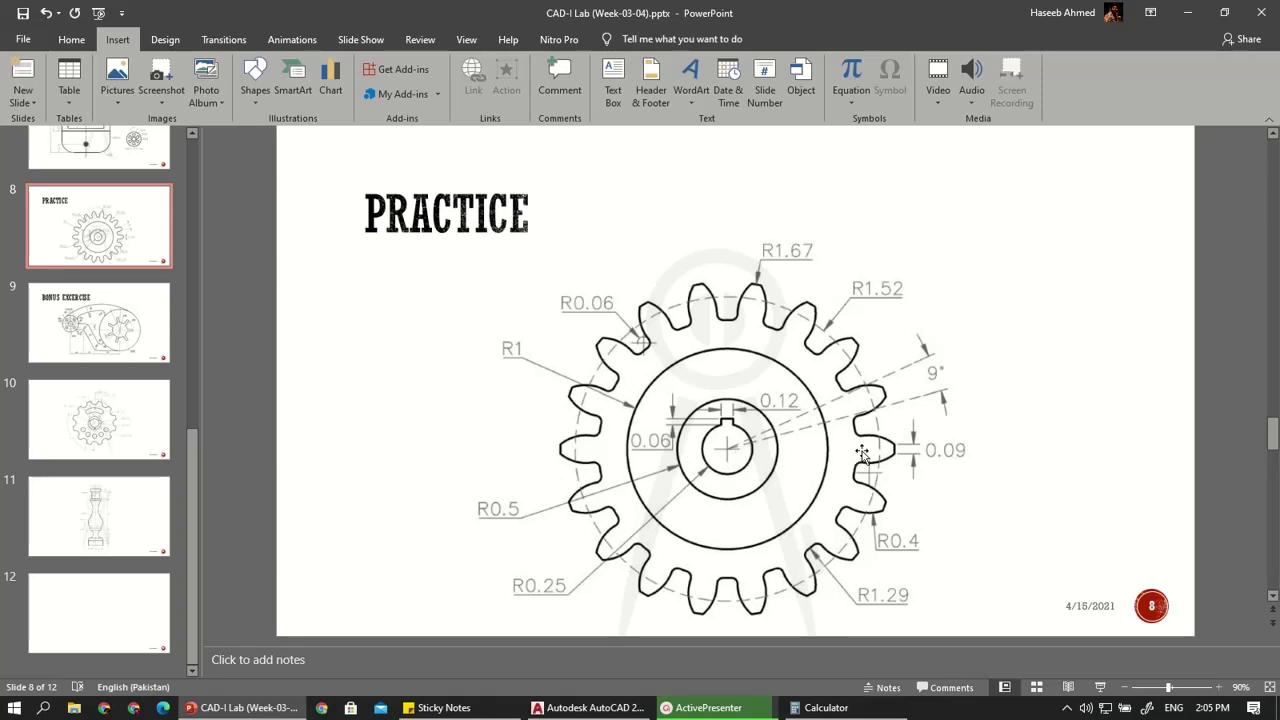
pyautogui.click(1188, 688)
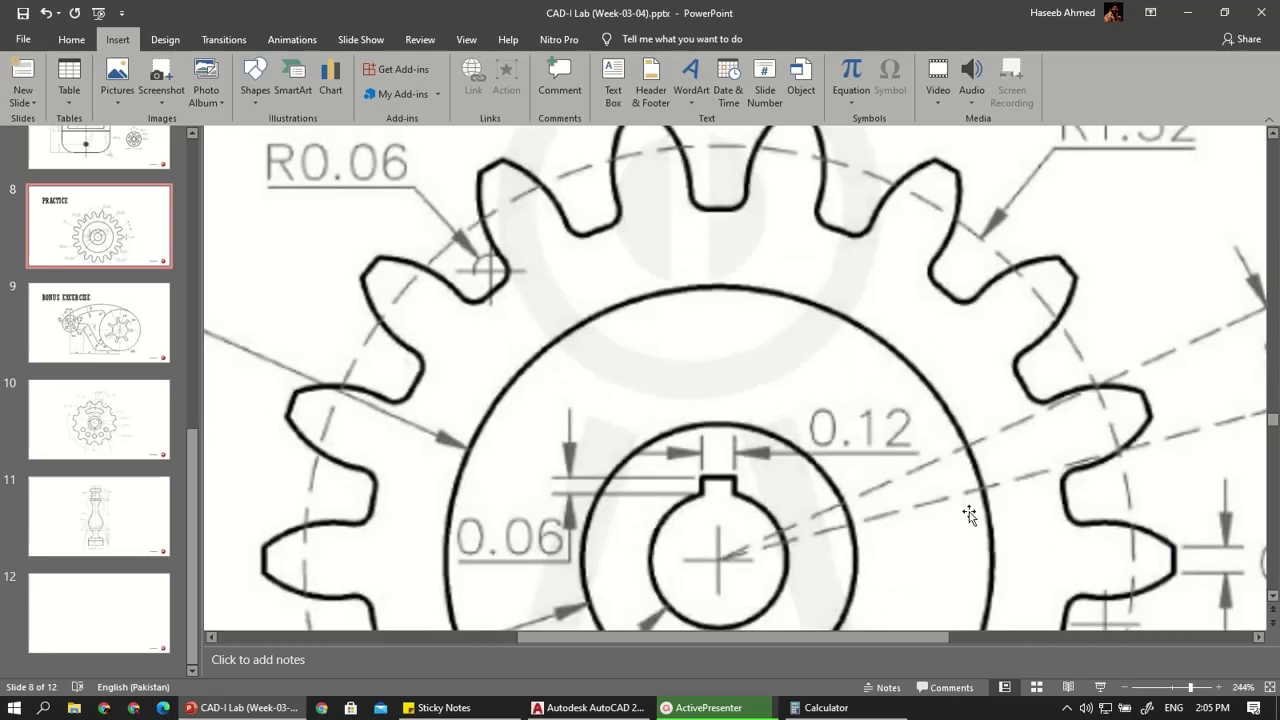
pyautogui.scroll(-2, 1133, 563)
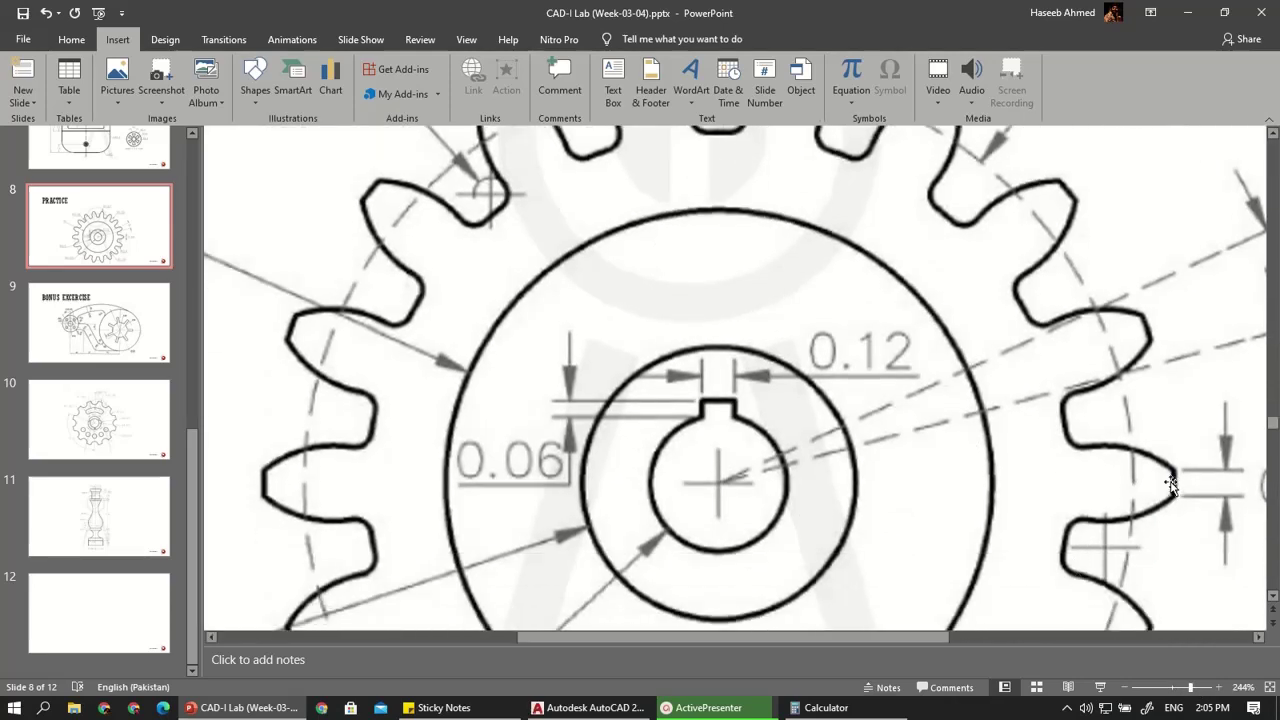
# Examine the tooth angle and tip width dimensions on the practice slide, and switch back to the gear drawing in AutoCAD
pyautogui.moveTo(829, 634); pyautogui.dragTo(932, 635)
pyautogui.scroll(-1, 884, 537)
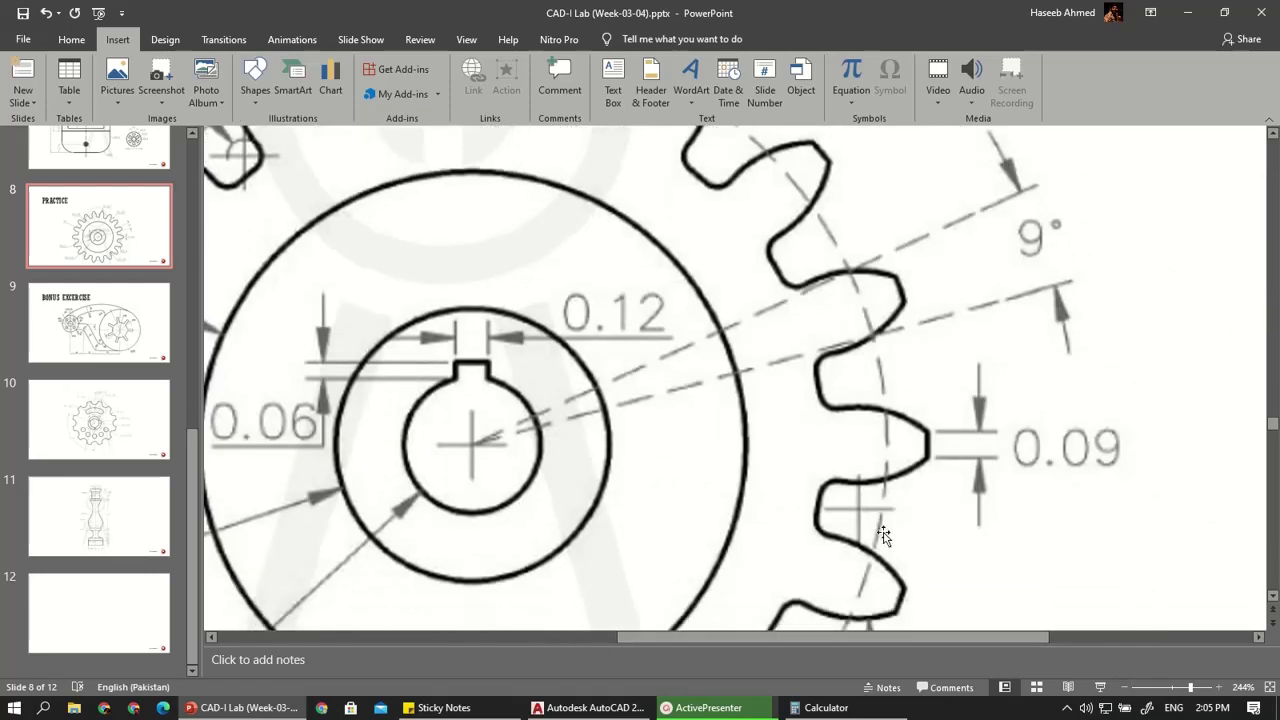
pyautogui.scroll(1, 884, 537)
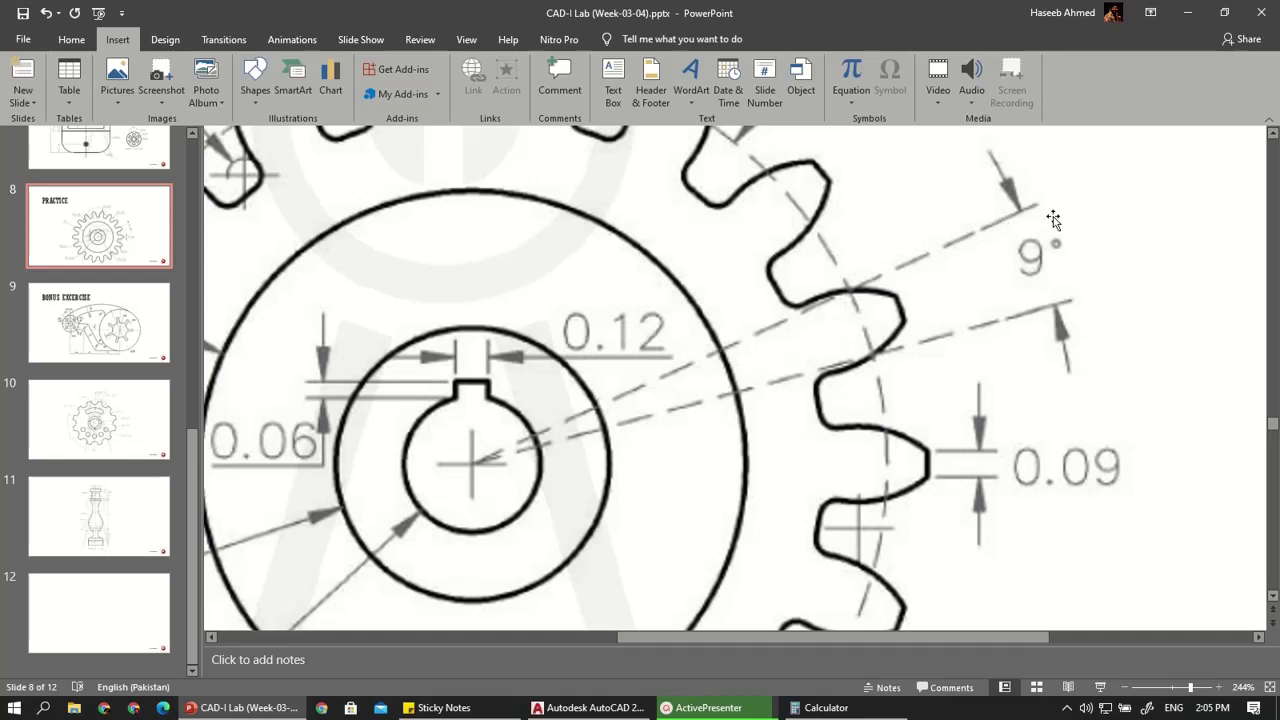
pyautogui.scroll(-1, 897, 328)
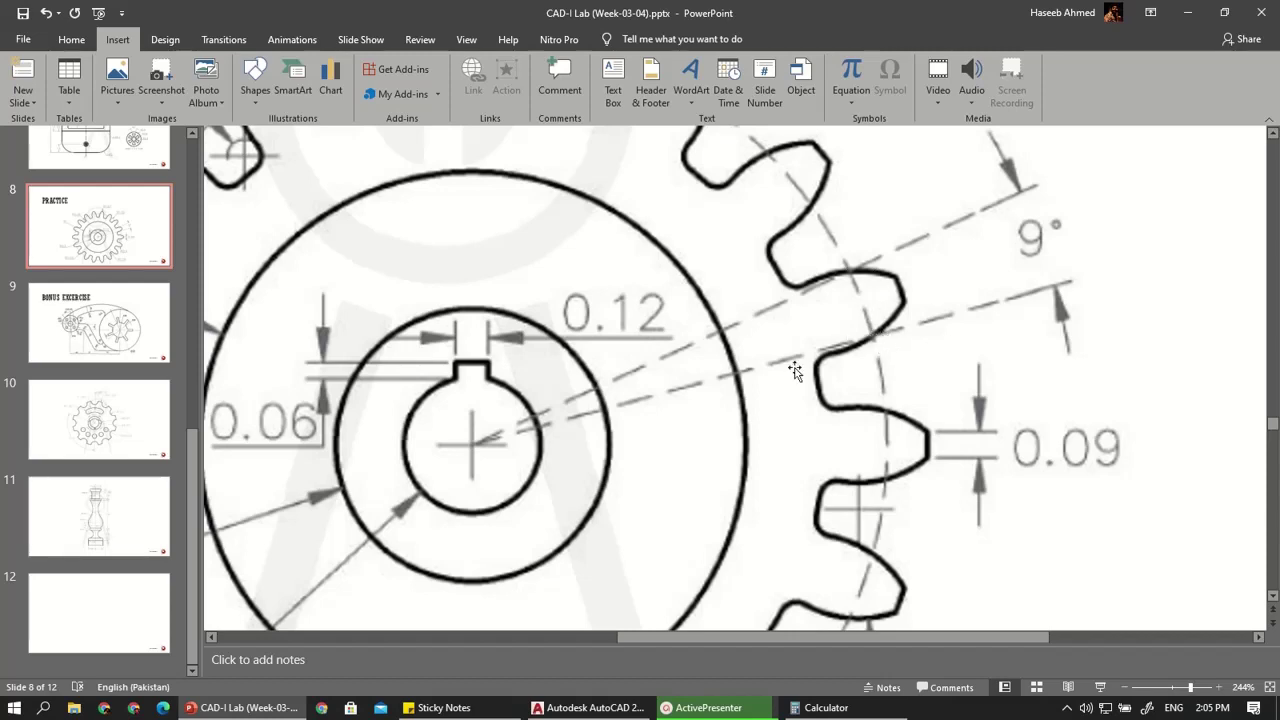
pyautogui.scroll(1, 795, 371)
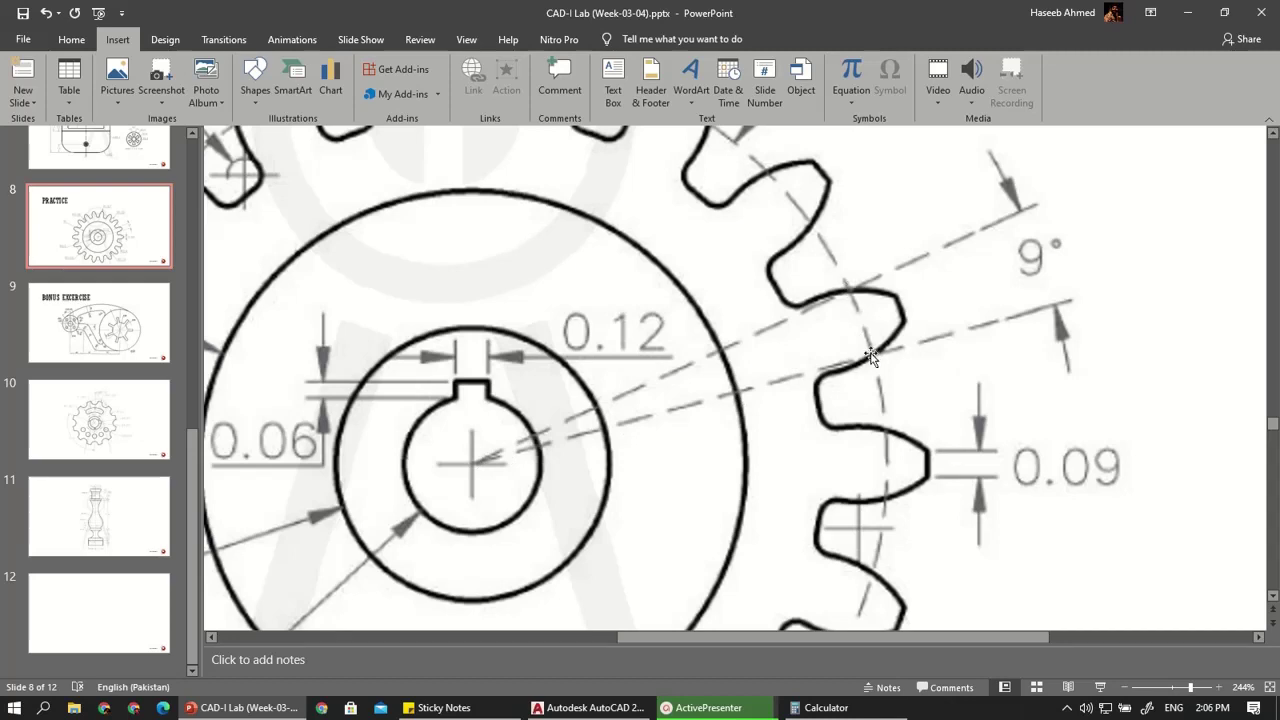
pyautogui.click(620, 710)
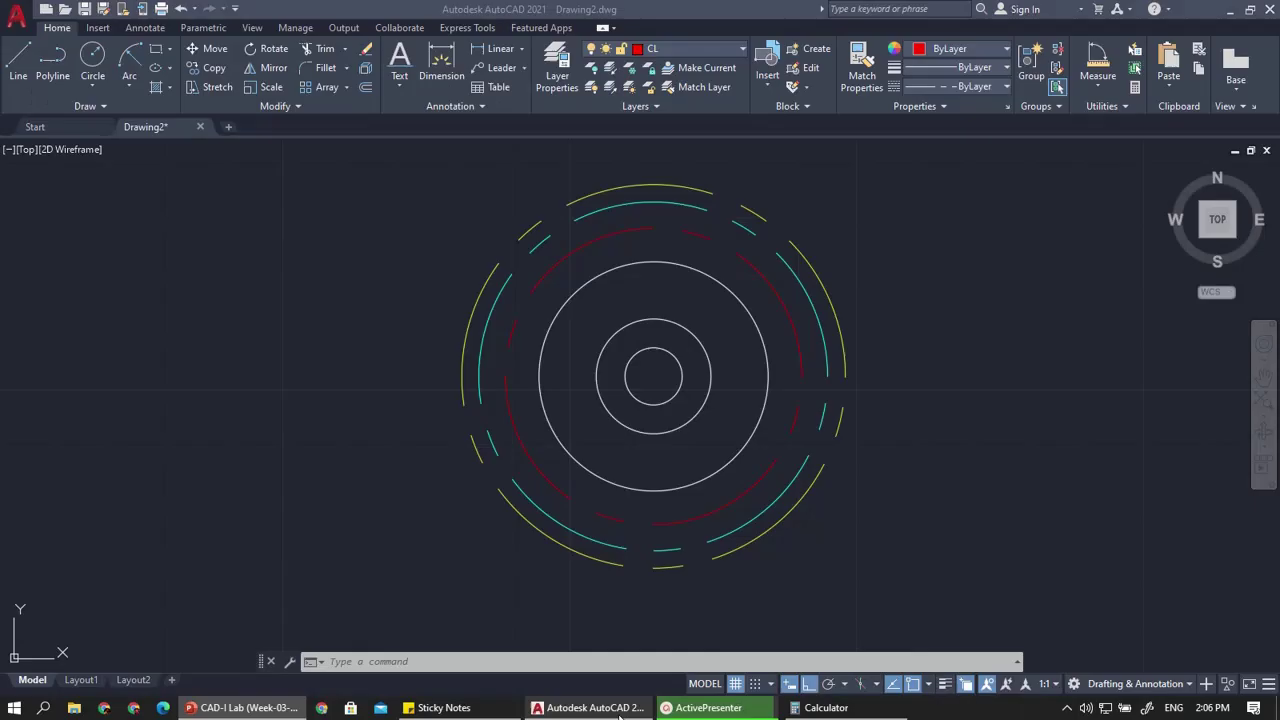
pyautogui.scroll(2, 886, 393)
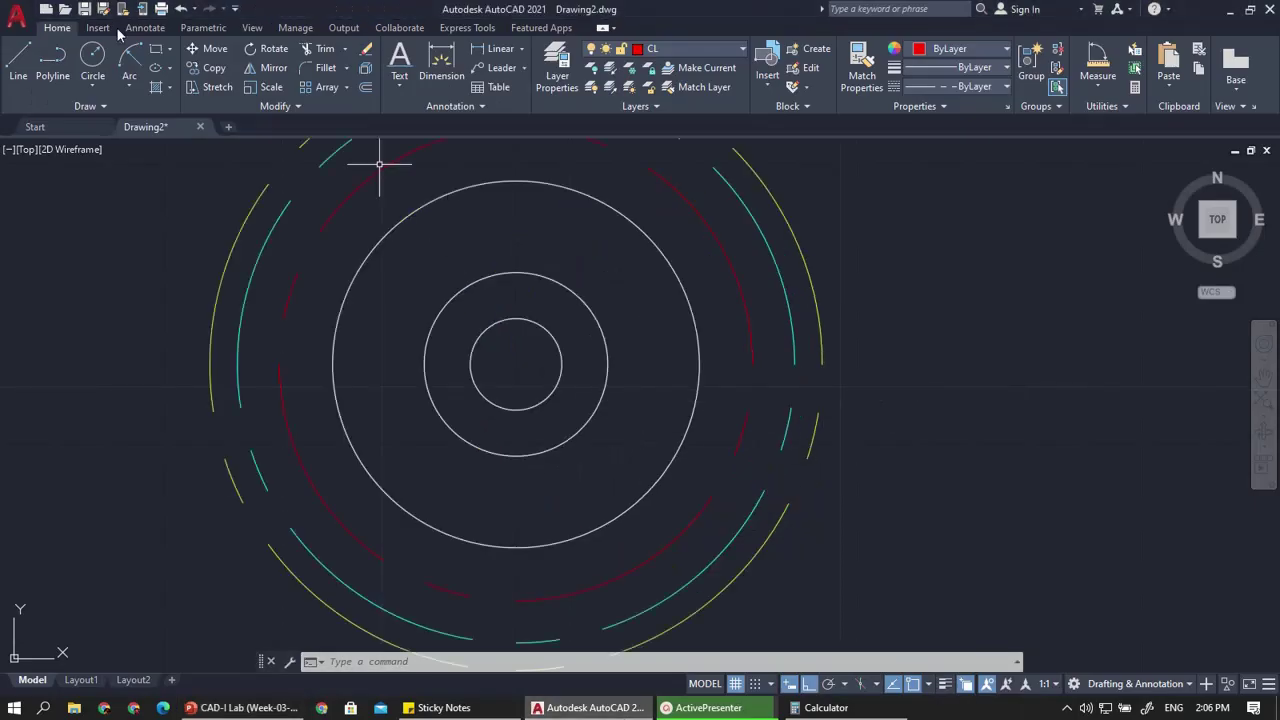
pyautogui.click(18, 60)
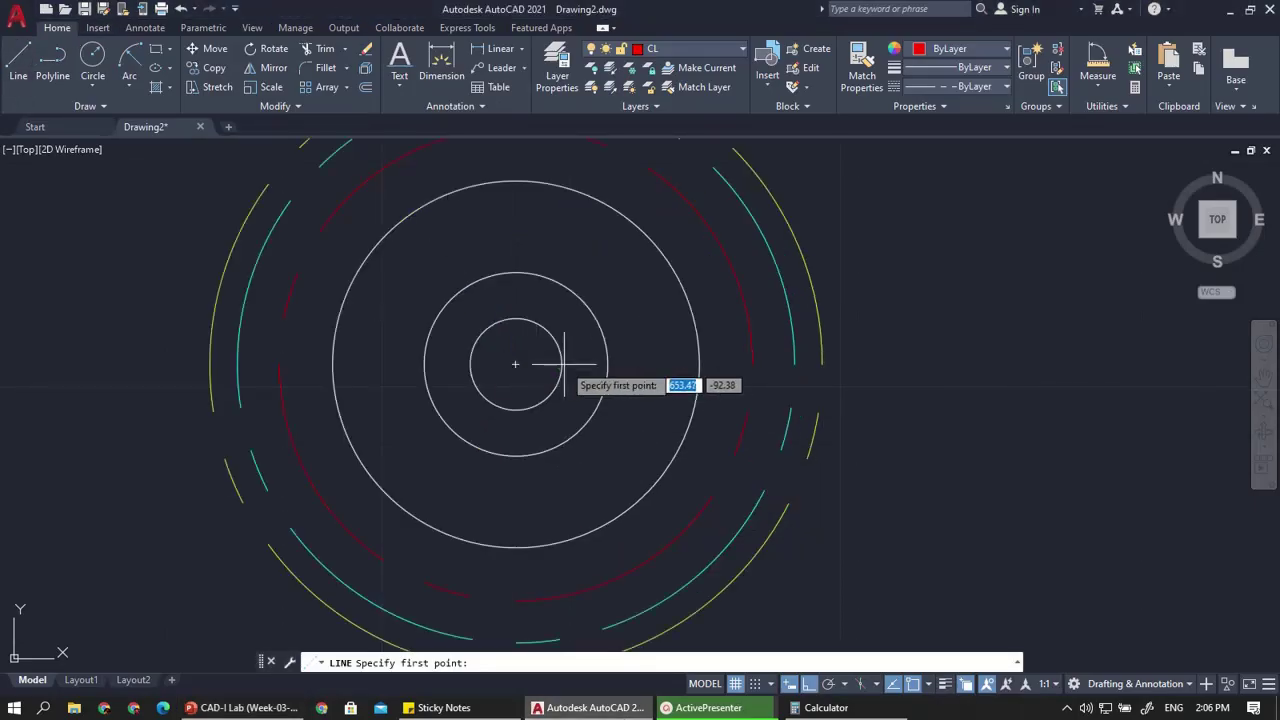
pyautogui.click(515, 364)
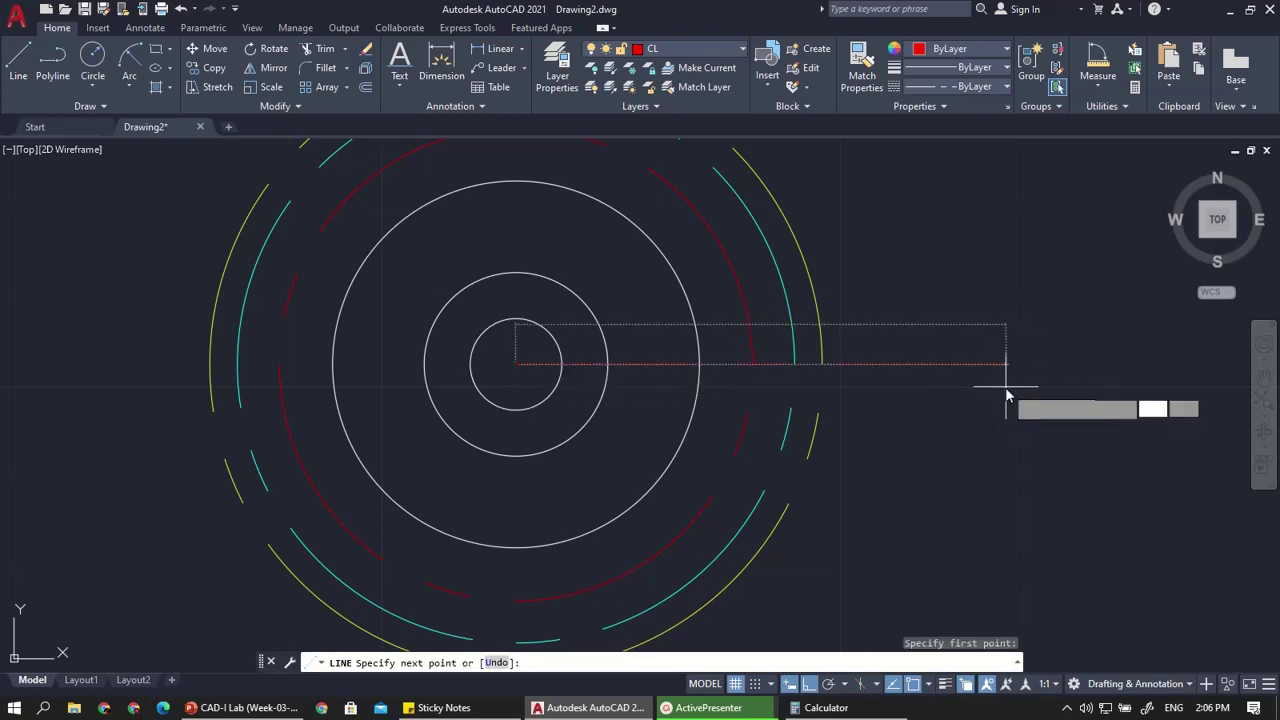
pyautogui.press('Escape')
pyautogui.press('Escape')
# Make layer 0 current and draw a horizontal line from the gear's centre to the right, past the outermost circle
pyautogui.click(638, 50)
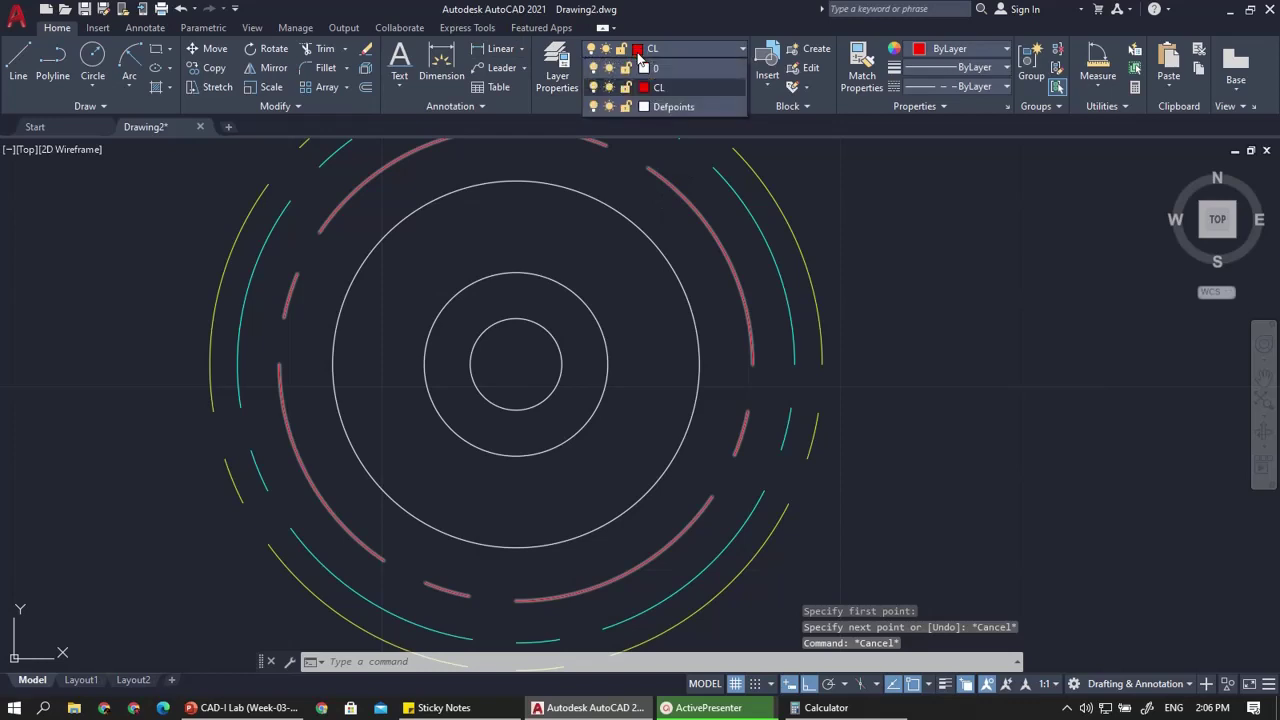
pyautogui.click(640, 67)
pyautogui.click(18, 60)
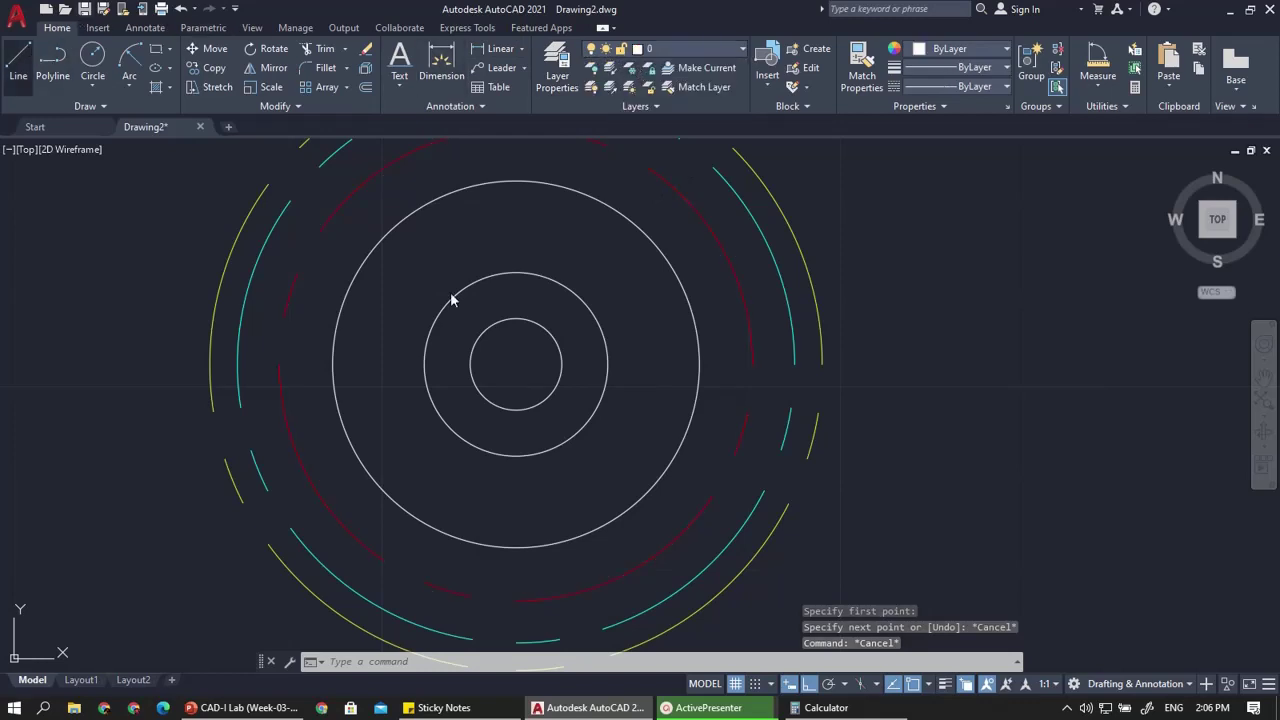
pyautogui.click(515, 364)
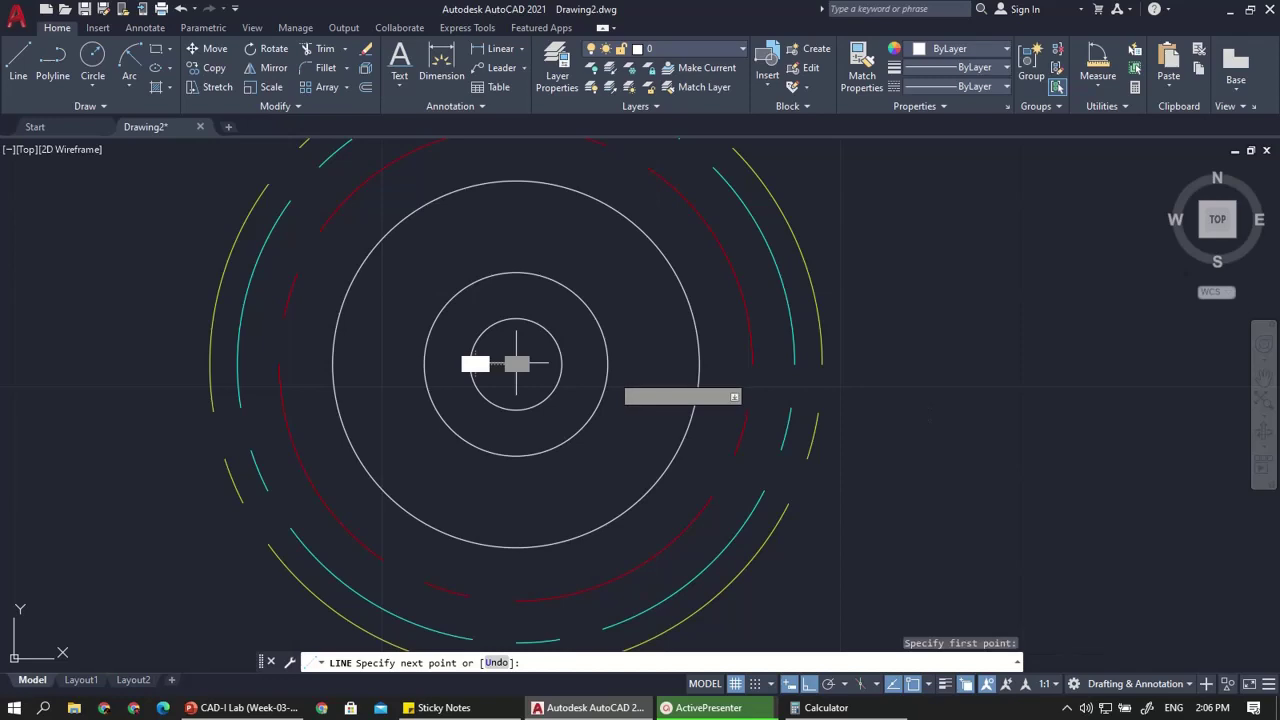
pyautogui.click(974, 380)
pyautogui.press('Escape')
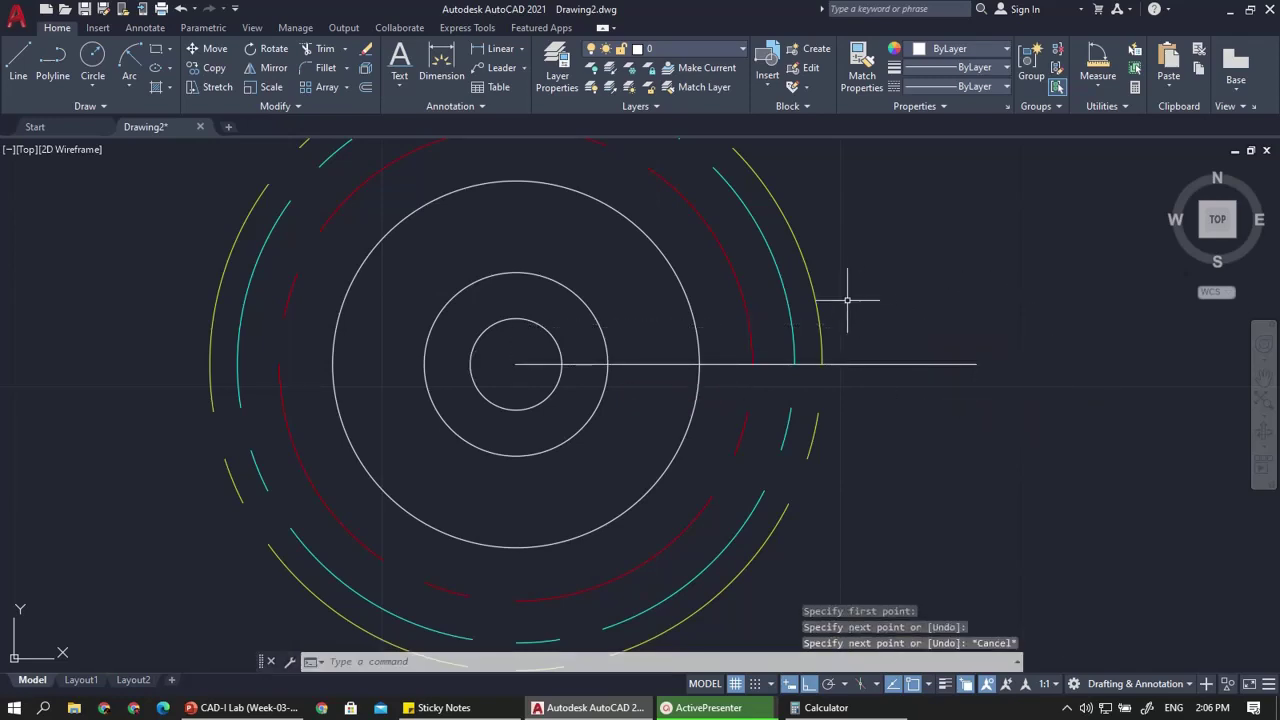
pyautogui.click(847, 299)
pyautogui.click(740, 292)
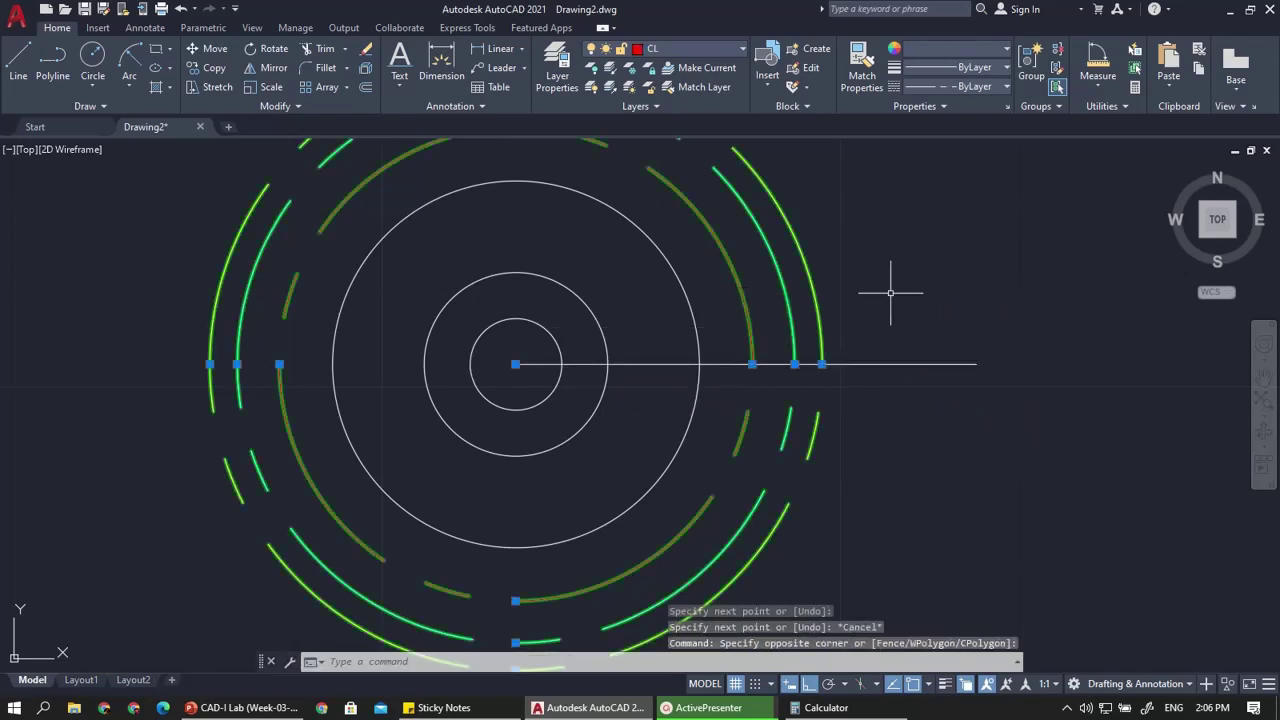
pyautogui.press('Escape')
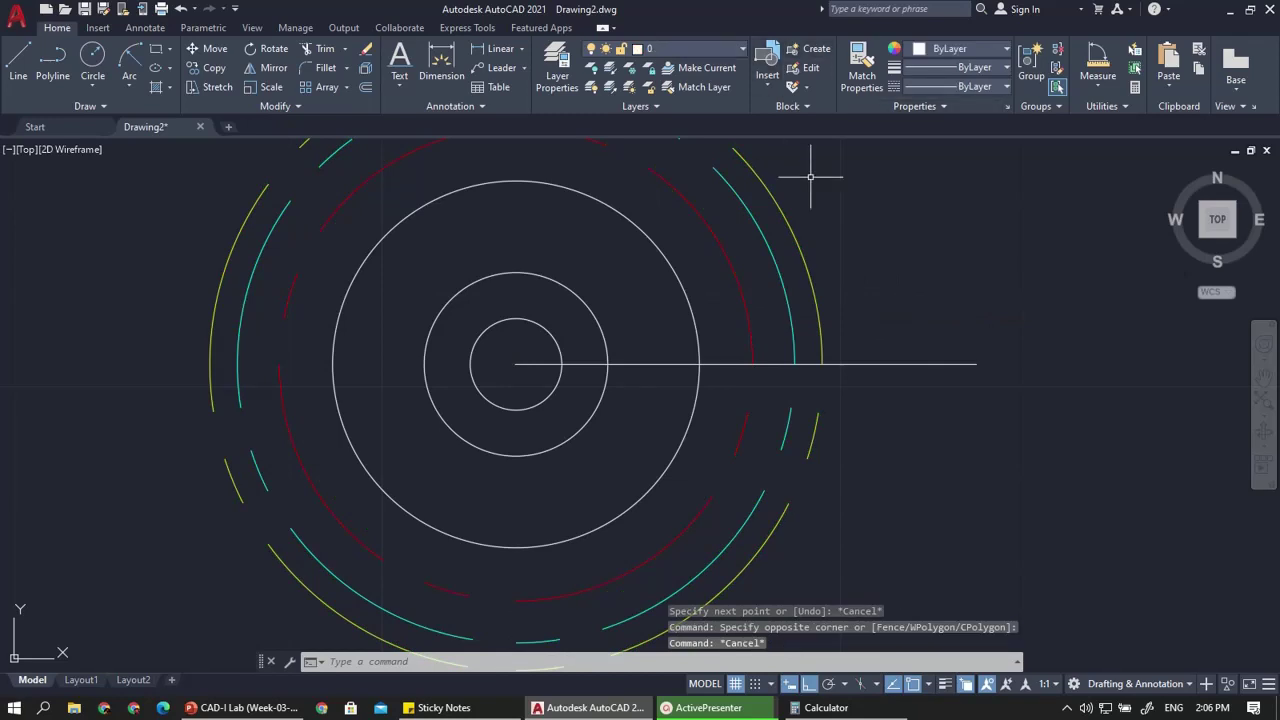
# Change the linetype of the red, cyan and yellow construction circles to ByBlock and clear the selection
pyautogui.click(841, 189)
pyautogui.click(700, 266)
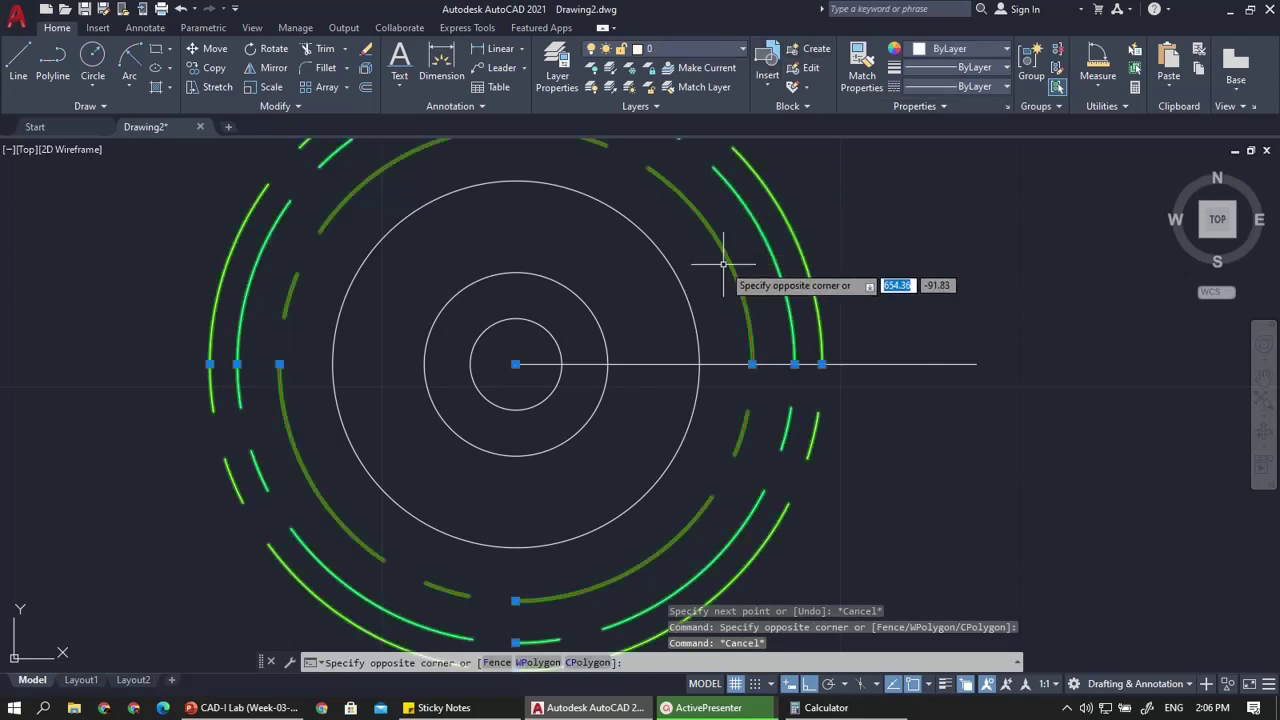
pyautogui.click(992, 86)
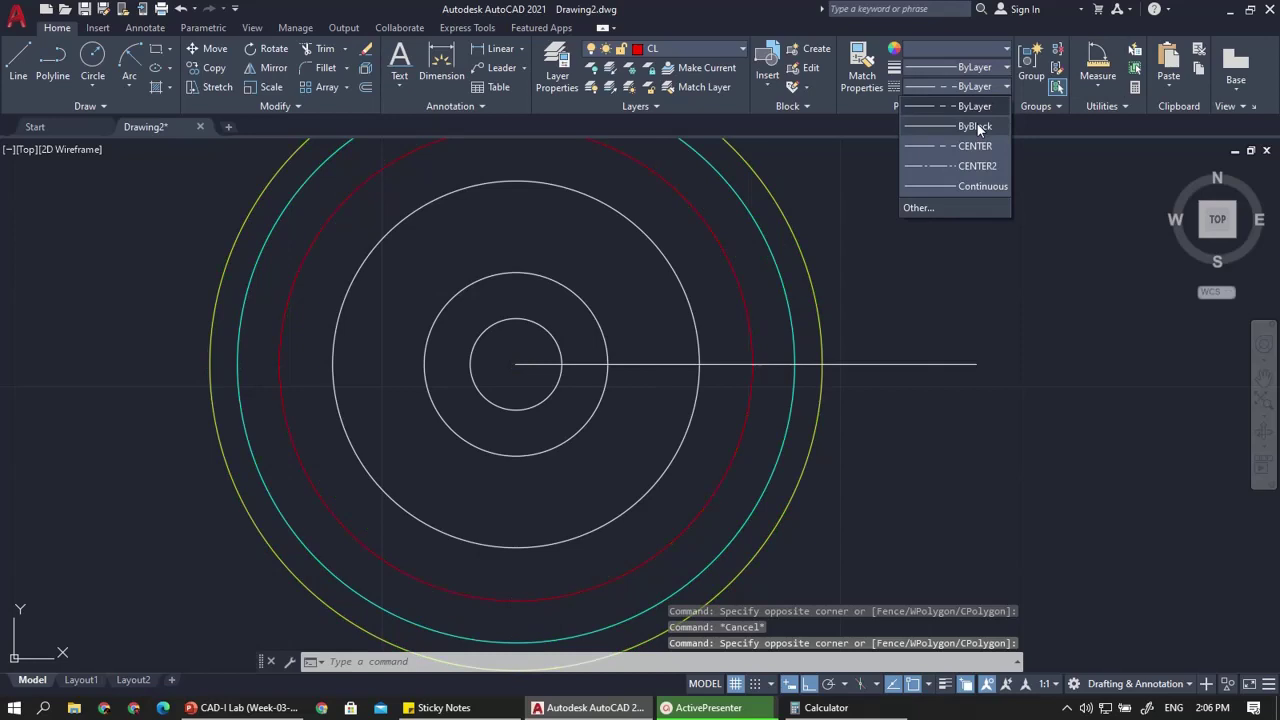
pyautogui.click(977, 126)
pyautogui.press('Escape')
# With Ortho off, draw a line about 2.38 long from the gear's centre at 4.5° above the horizontal line
pyautogui.scroll(2, 818, 325)
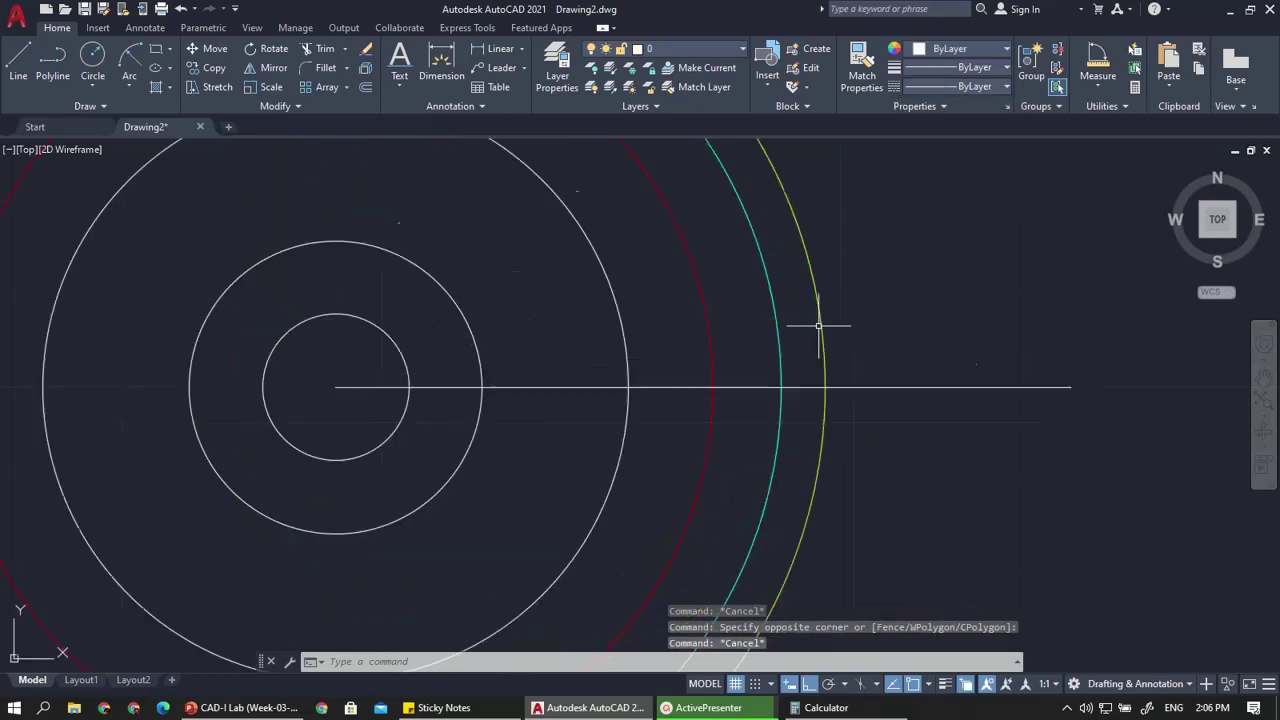
pyautogui.scroll(-2, 813, 333)
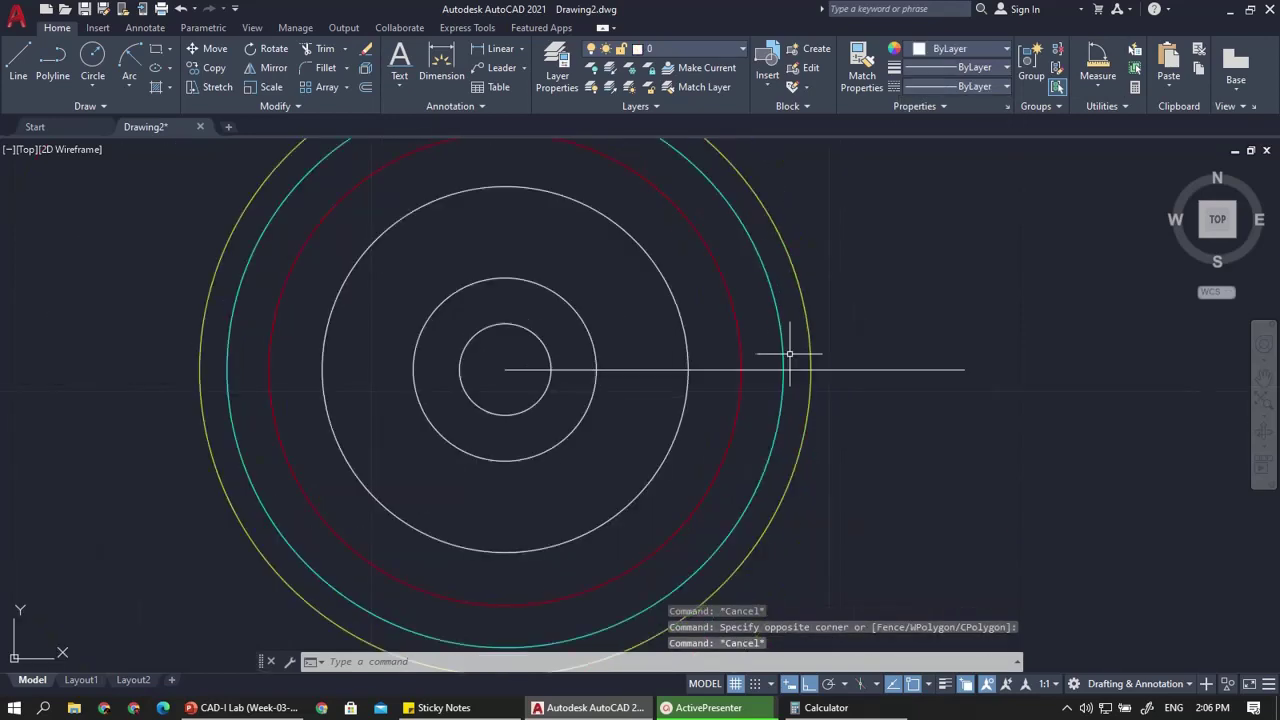
pyautogui.click(26, 57)
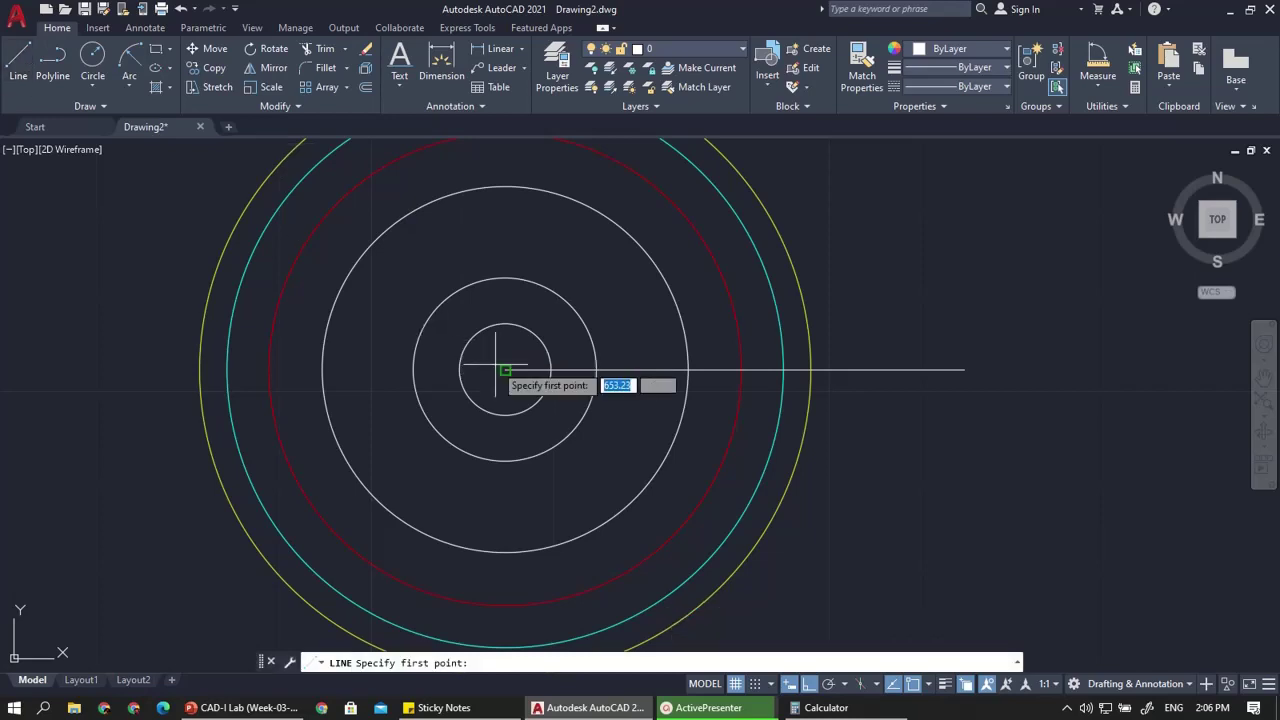
pyautogui.click(505, 370)
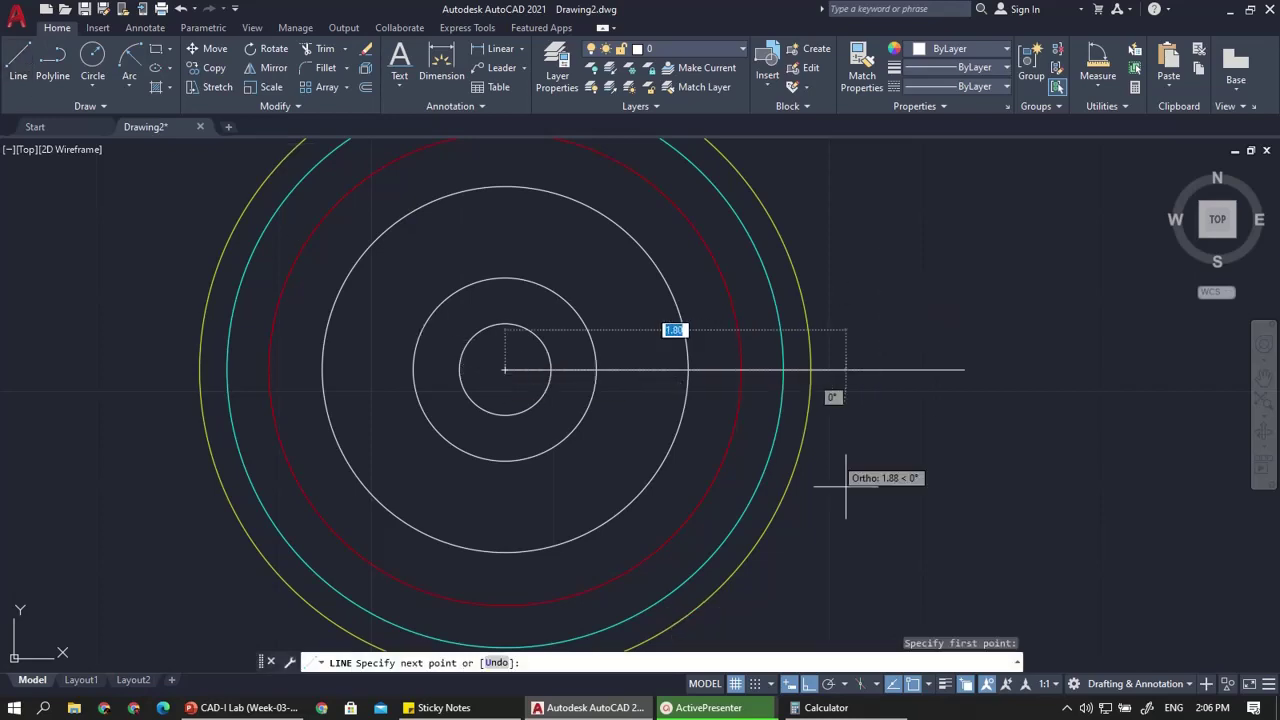
pyautogui.click(810, 684)
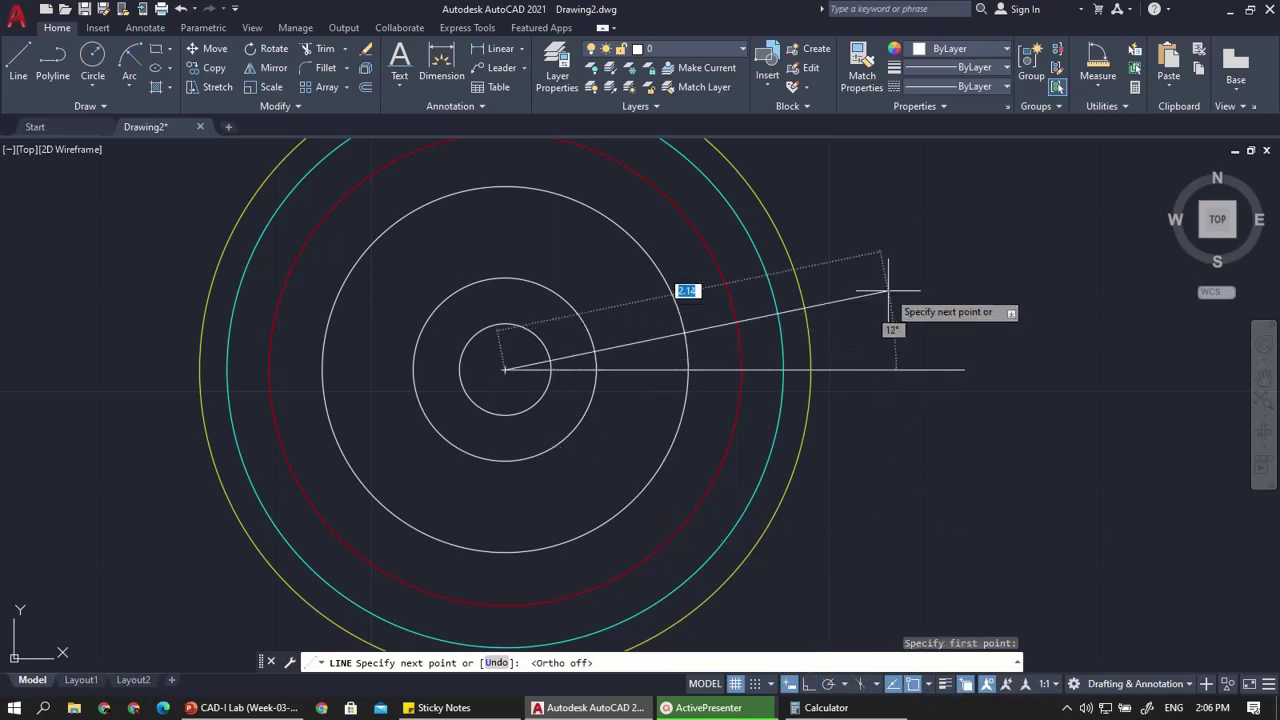
pyautogui.press('Tab')
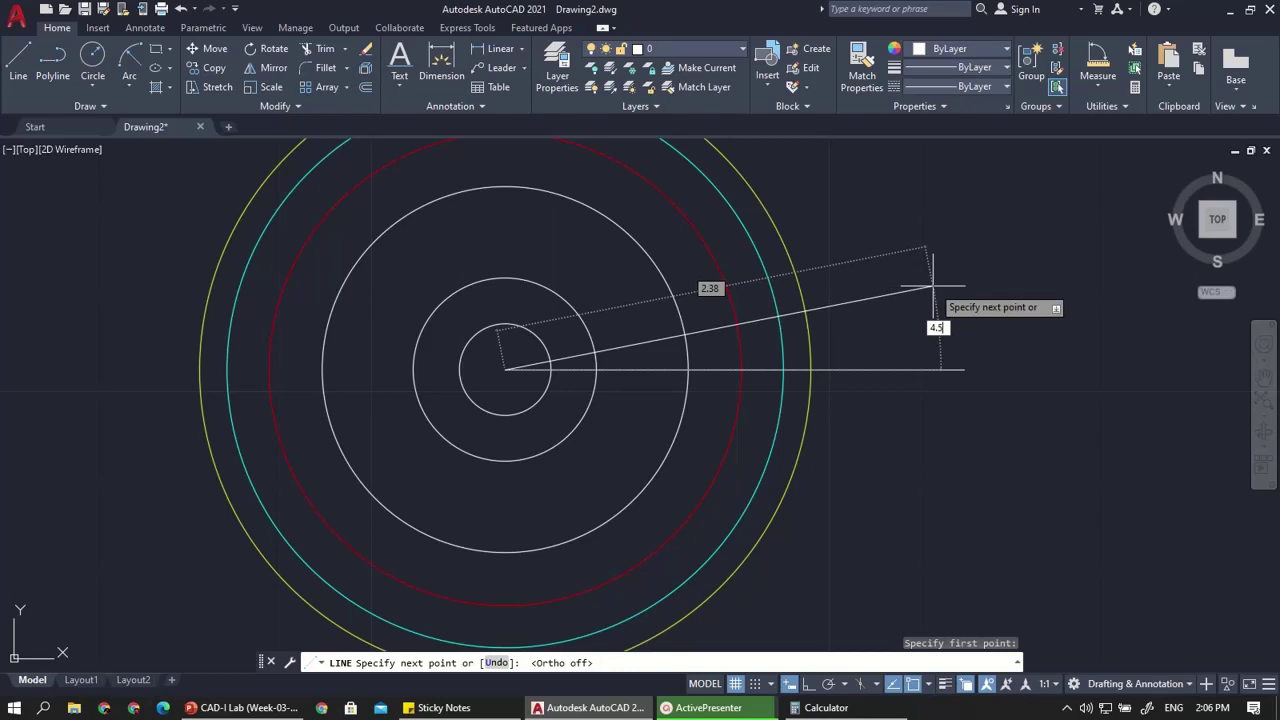
pyautogui.write('4.5')
pyautogui.press('Tab')
pyautogui.press('Return')
pyautogui.press('Escape')
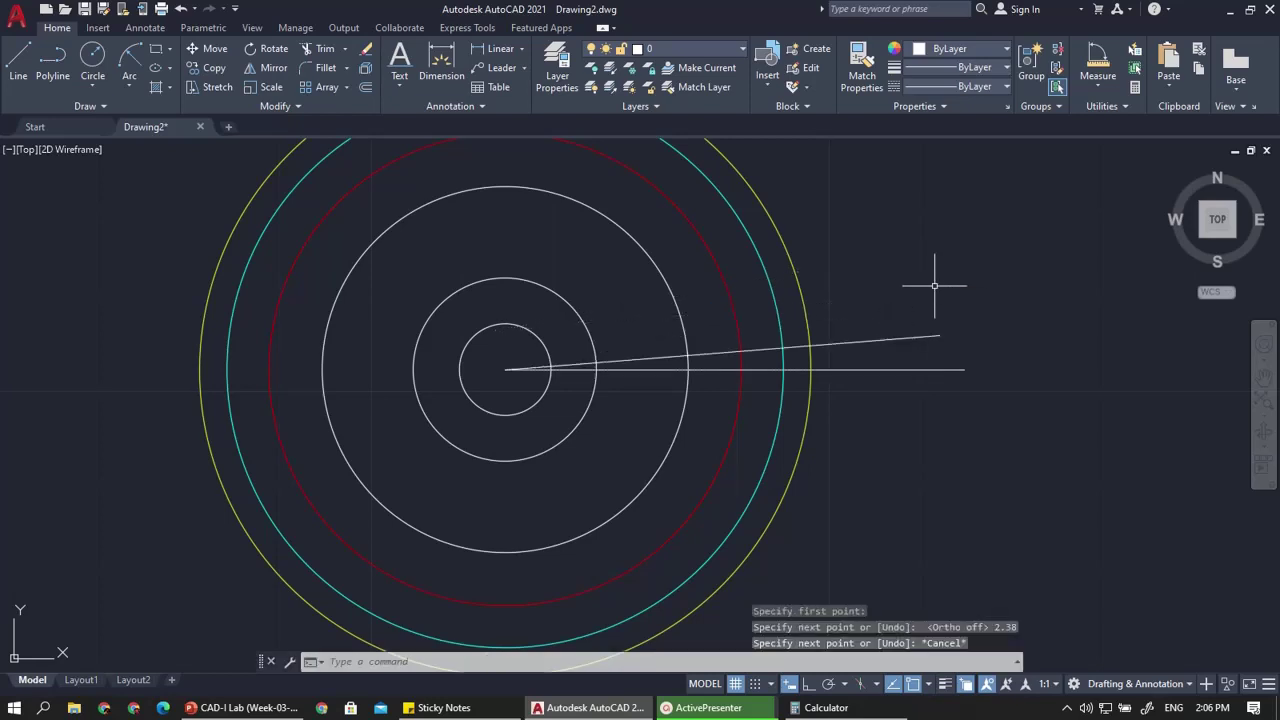
# Draw a line from the circles' centre at 4.5° below the horizontal line, extending past the yellow outer circle
pyautogui.click(18, 62)
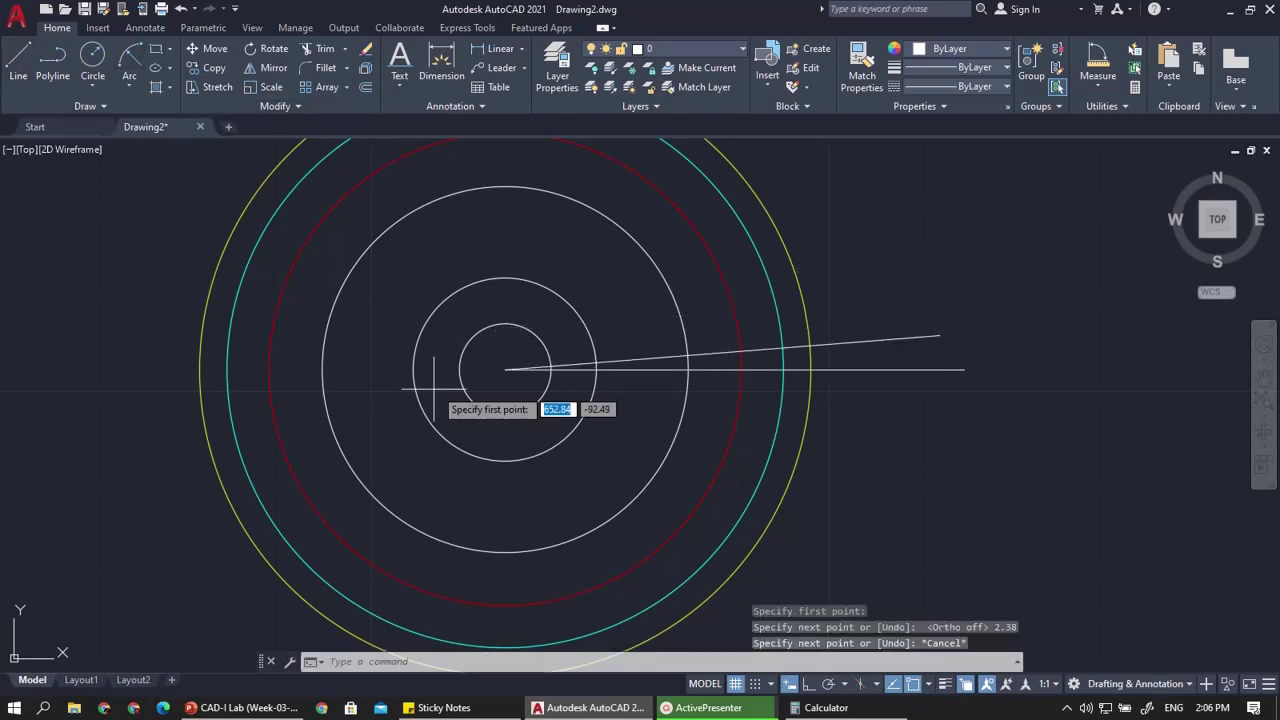
pyautogui.click(505, 370)
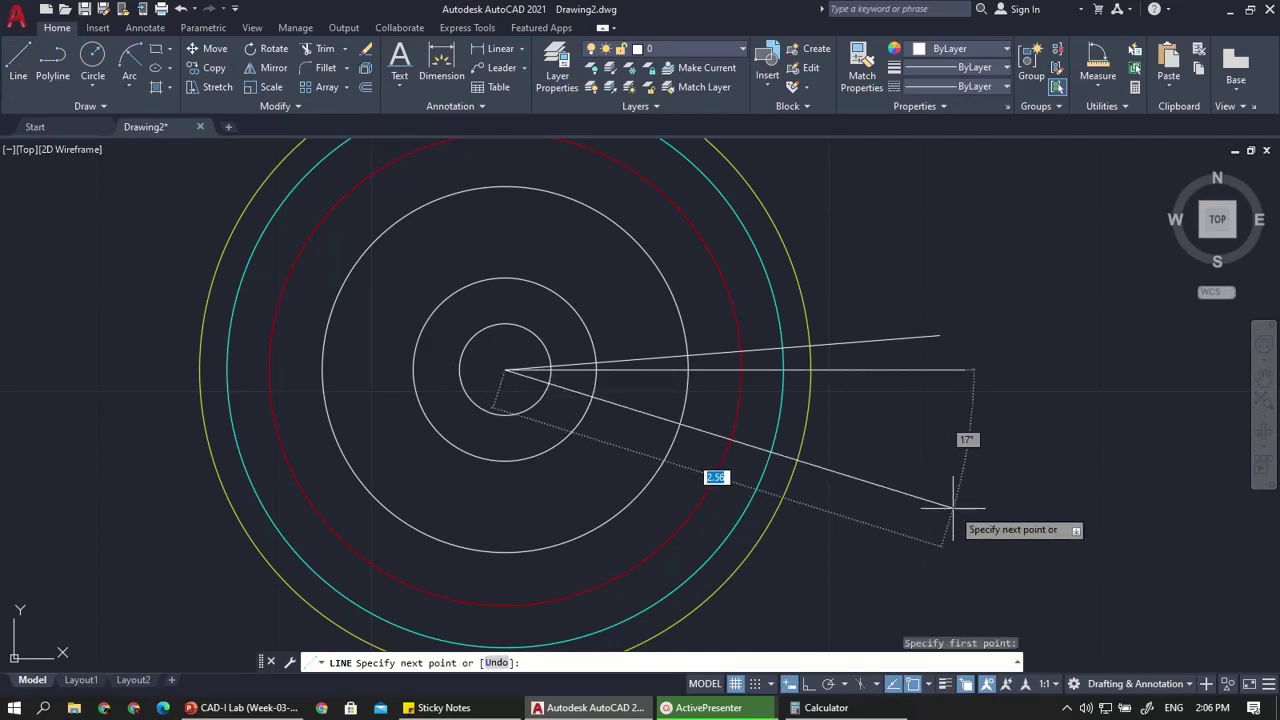
pyautogui.press('Tab')
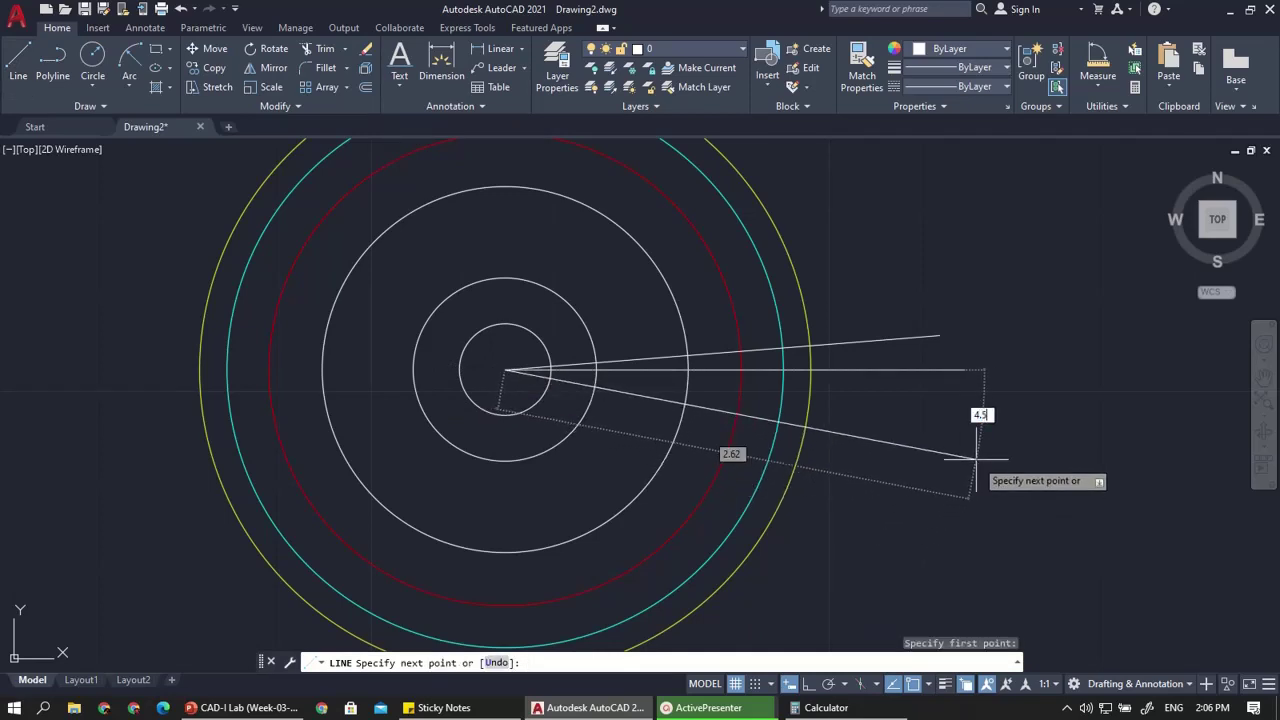
pyautogui.press('Tab')
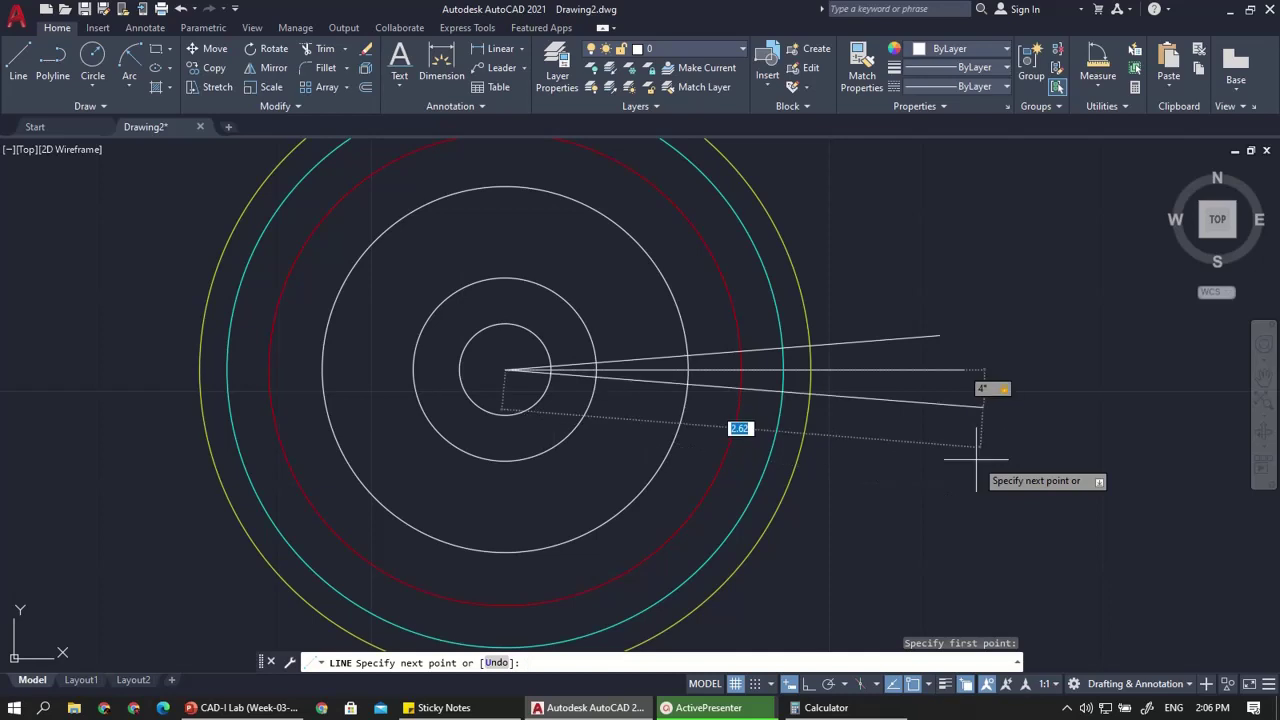
pyautogui.click(908, 455)
pyautogui.press('Return')
pyautogui.press('Escape')
pyautogui.scroll(1, 749, 362)
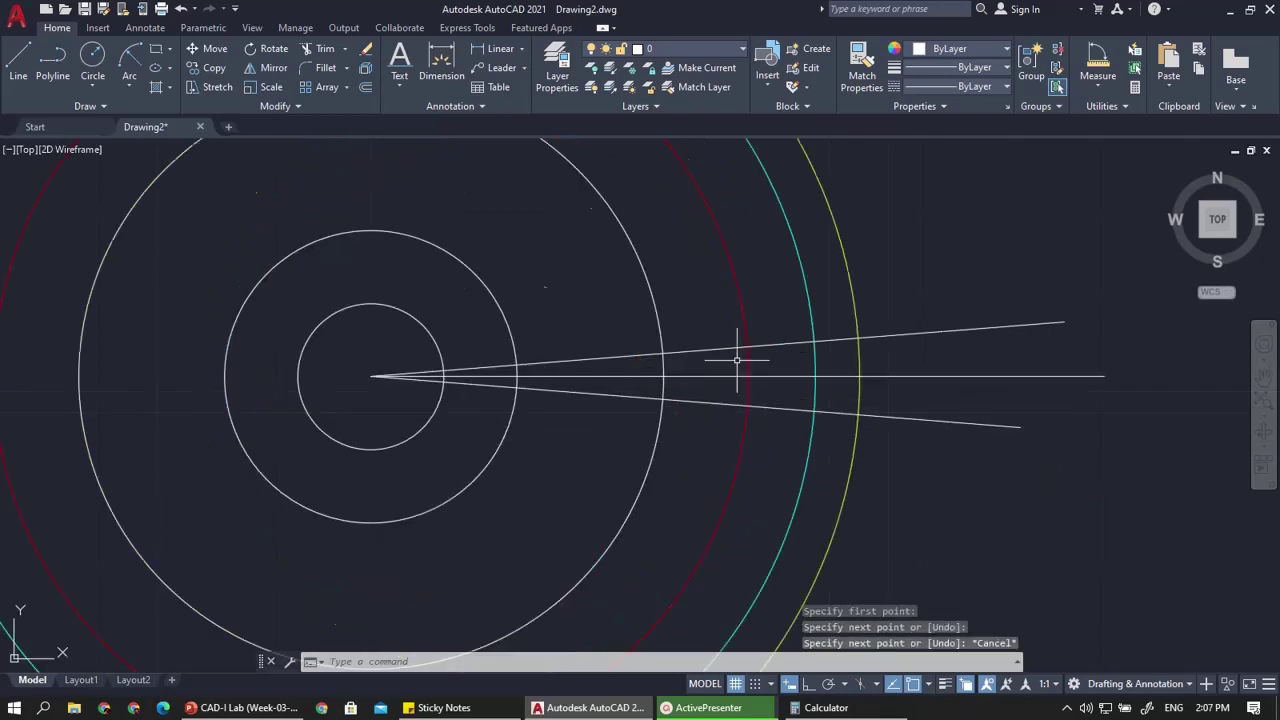
pyautogui.scroll(1, 766, 371)
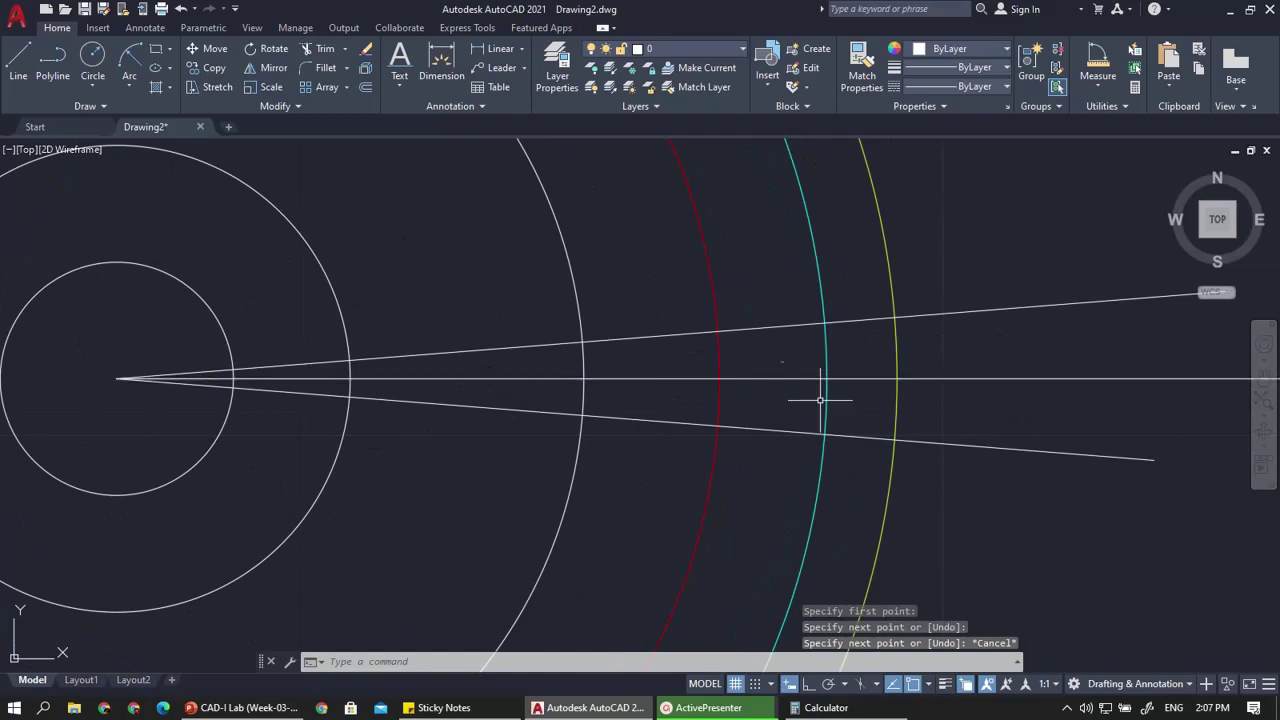
# Compare the angled construction lines with the 9° tooth angle and 0.09 tip width on the PowerPoint gear slide, returning to AutoCAD
pyautogui.click(240, 707)
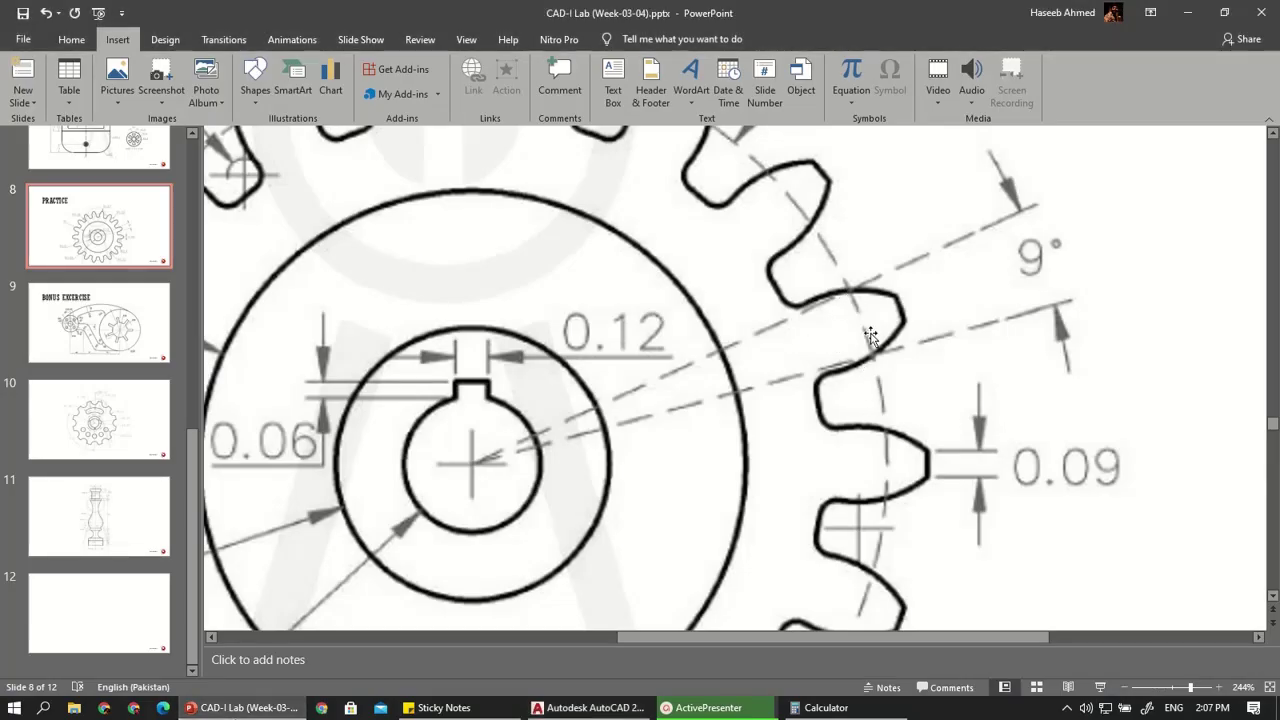
pyautogui.hotkey('alt', 'Tab')
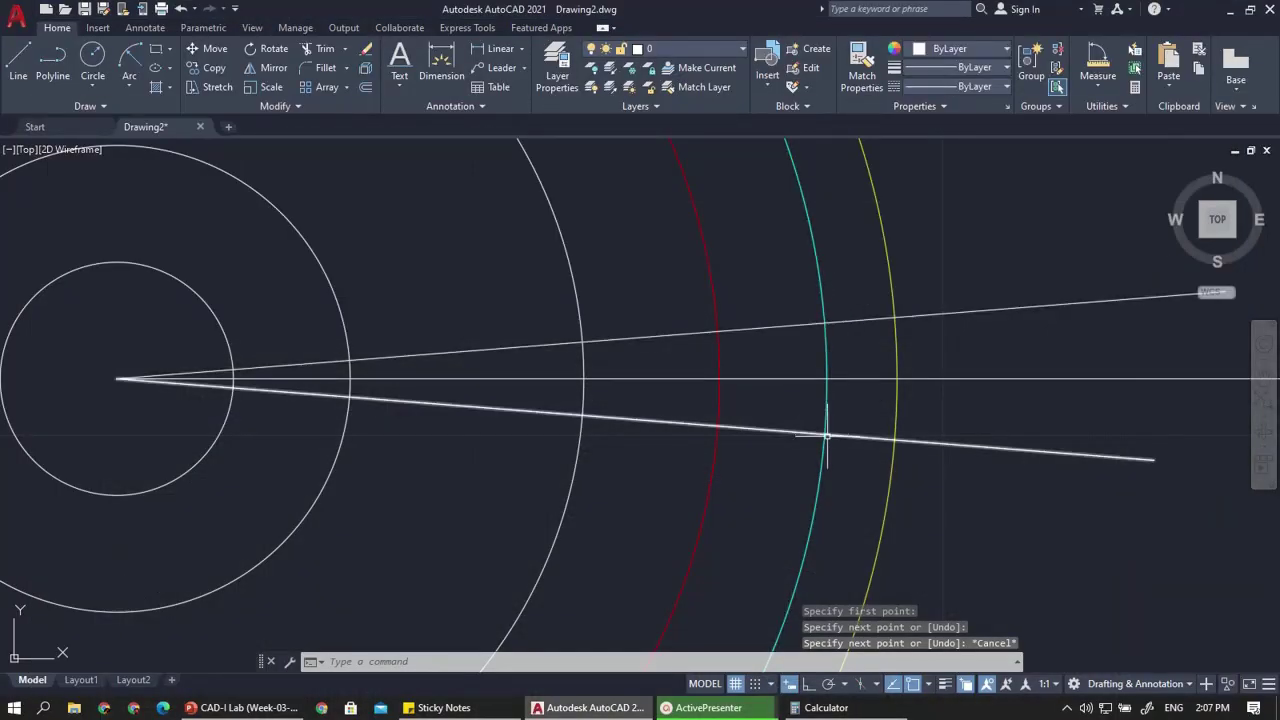
pyautogui.click(240, 707)
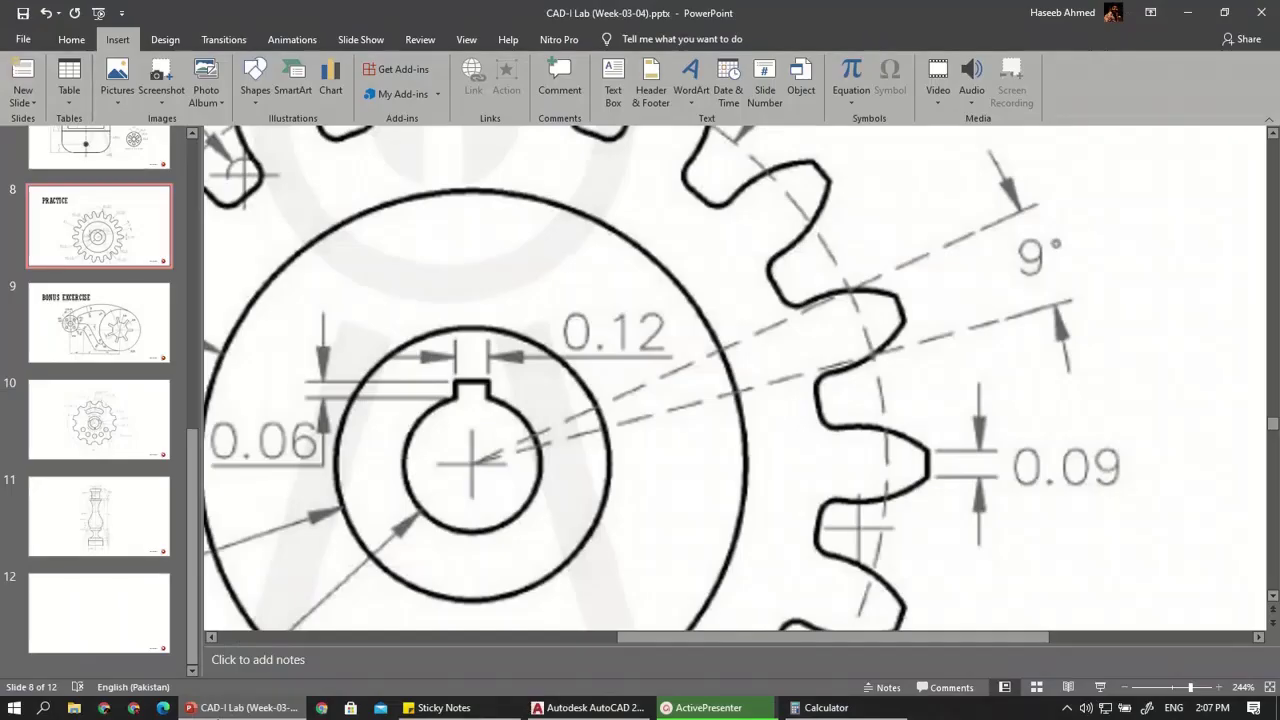
pyautogui.scroll(1, 766, 406)
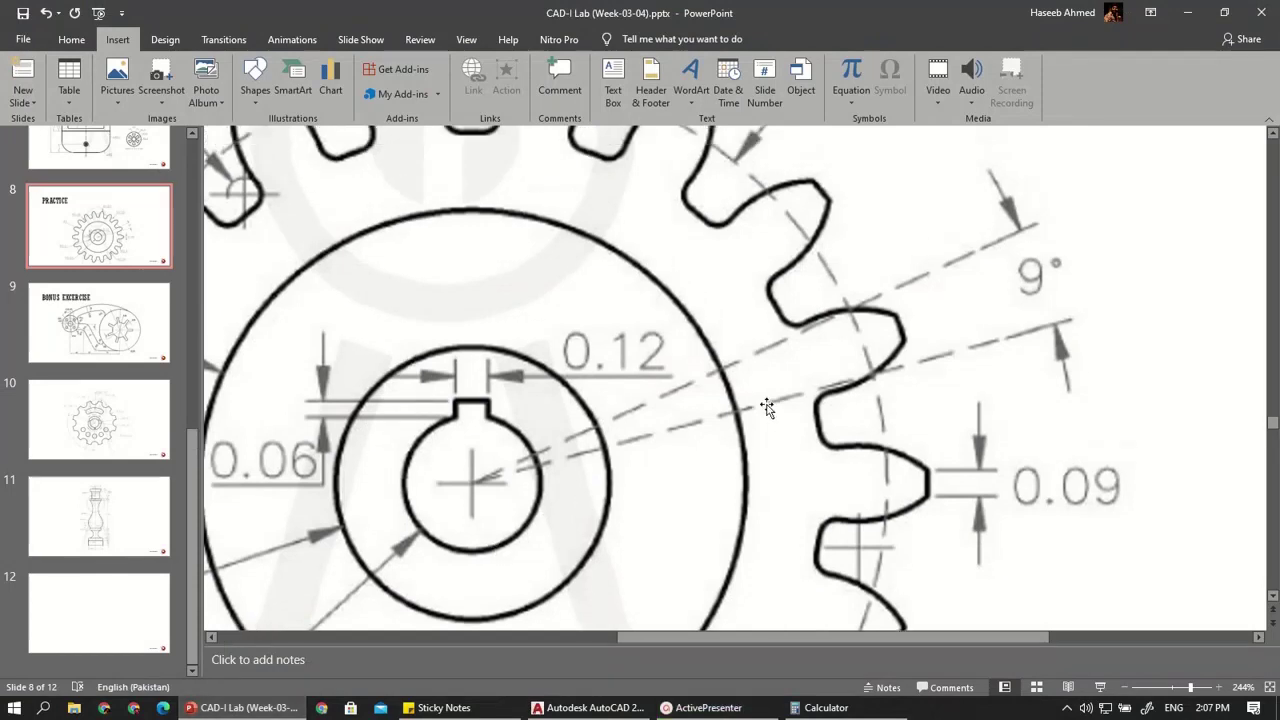
pyautogui.scroll(-1, 780, 408)
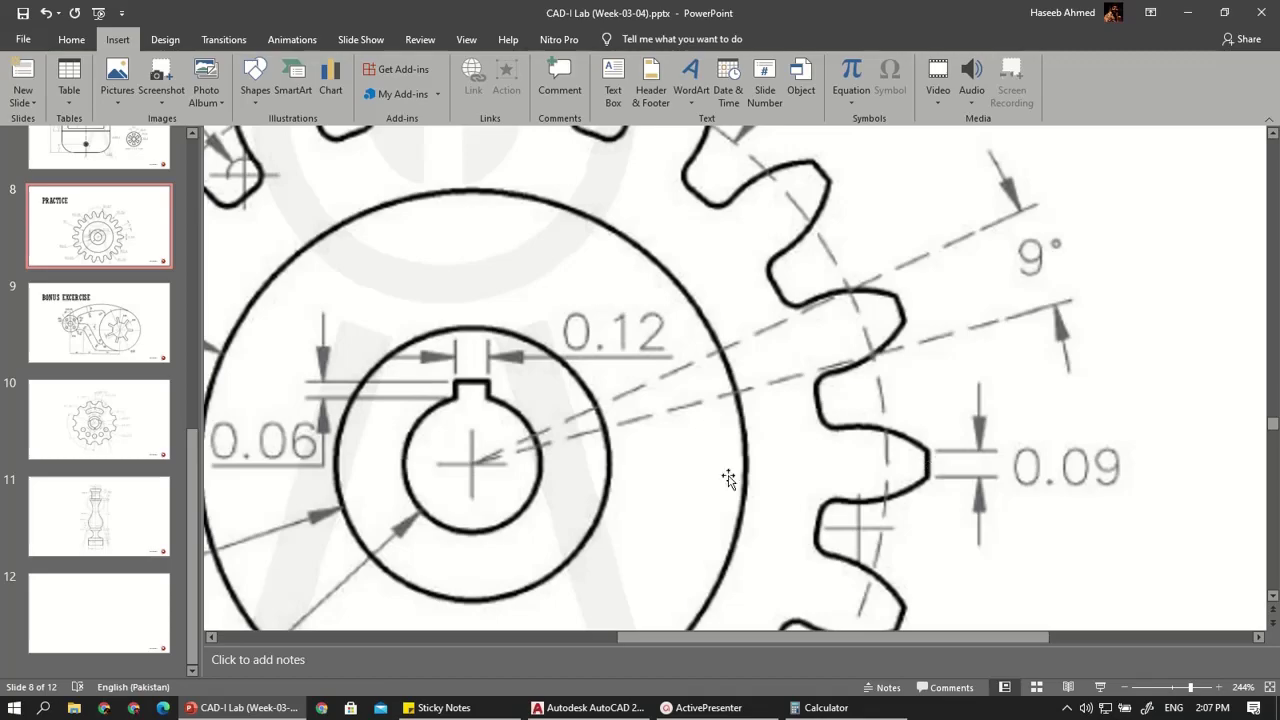
pyautogui.click(284, 700)
pyautogui.scroll(-2, 663, 400)
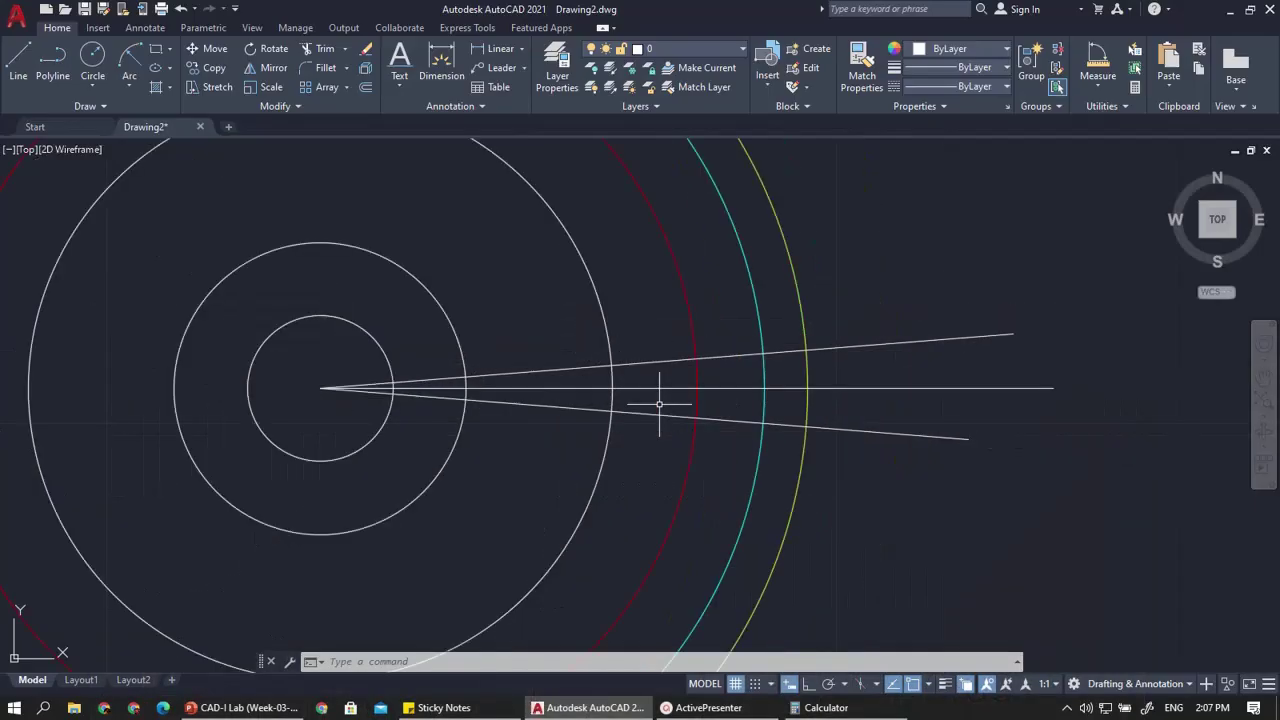
pyautogui.click(242, 707)
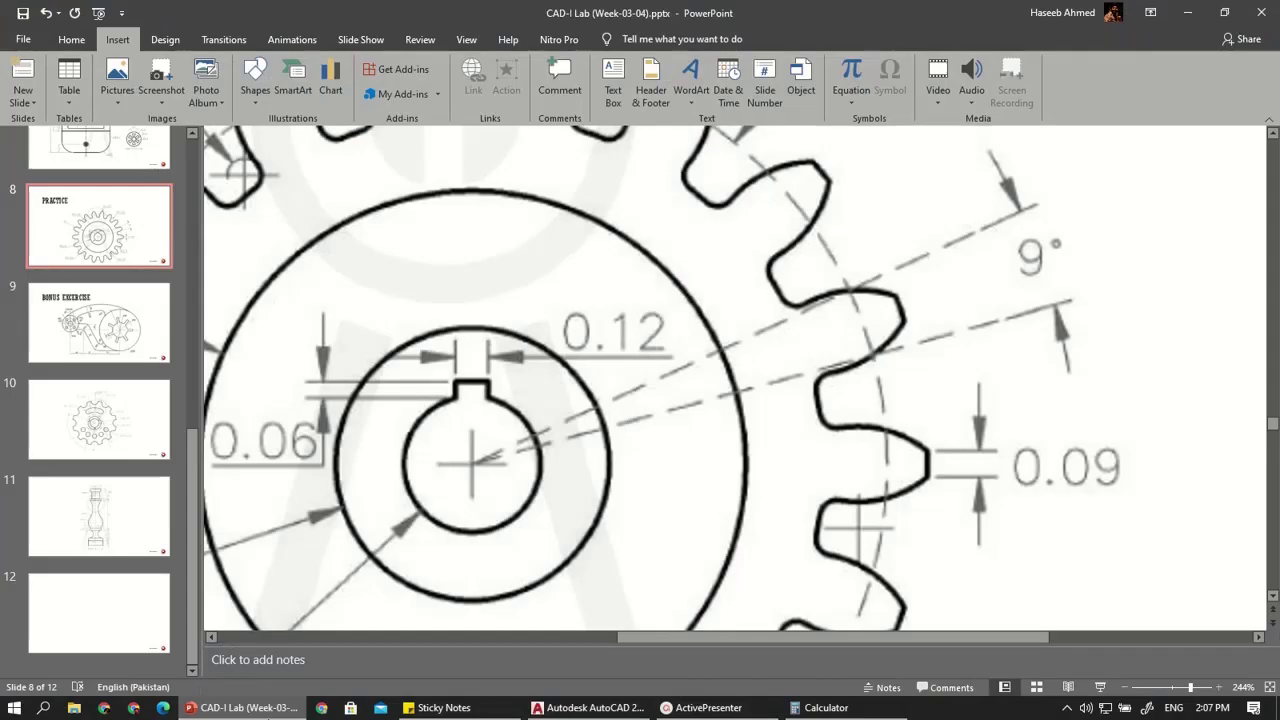
pyautogui.hotkey('alt', 'Tab')
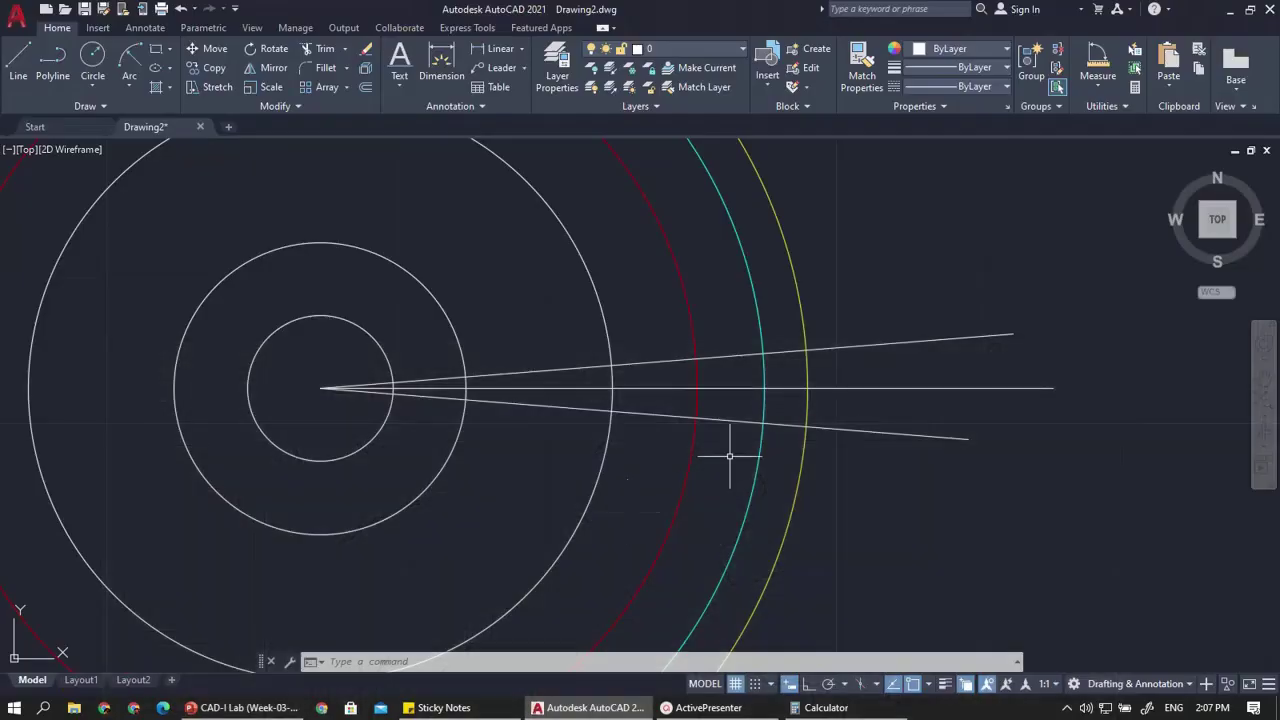
# With ortho on, draw a 0.0045 vertical line upward from where the horizontal line meets the yellow outer circle
pyautogui.scroll(4, 808, 371)
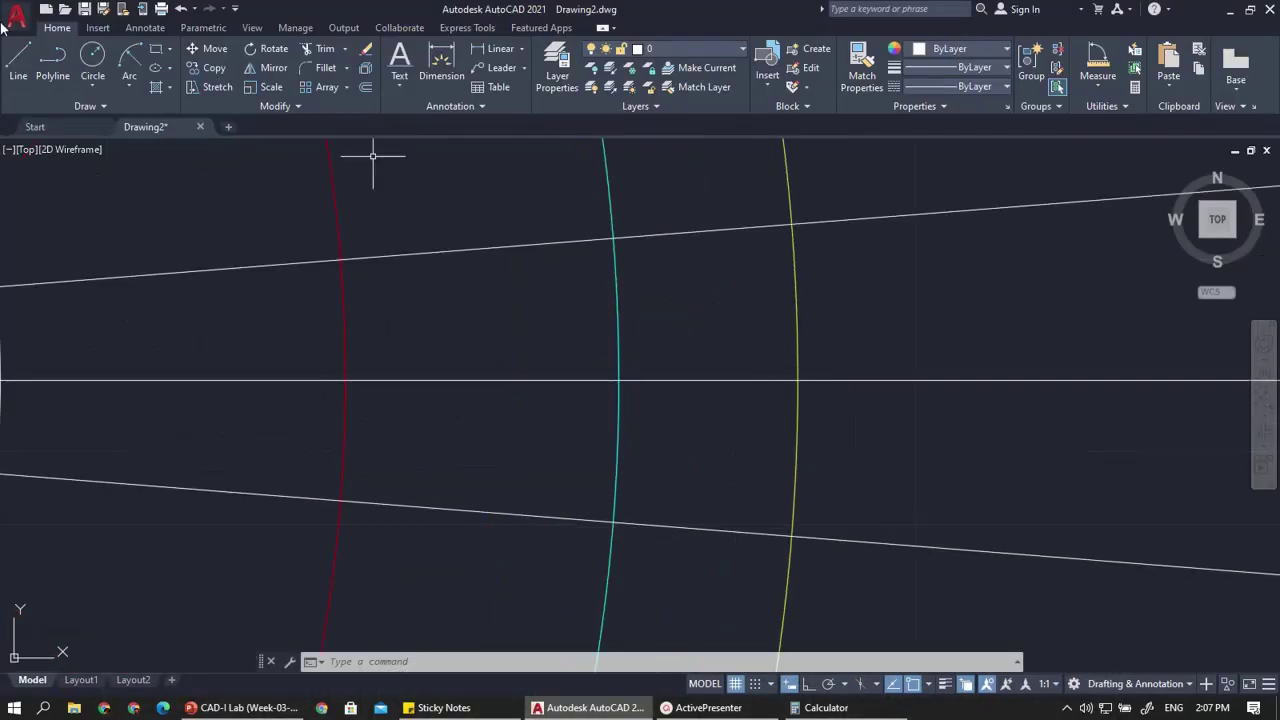
pyautogui.click(18, 62)
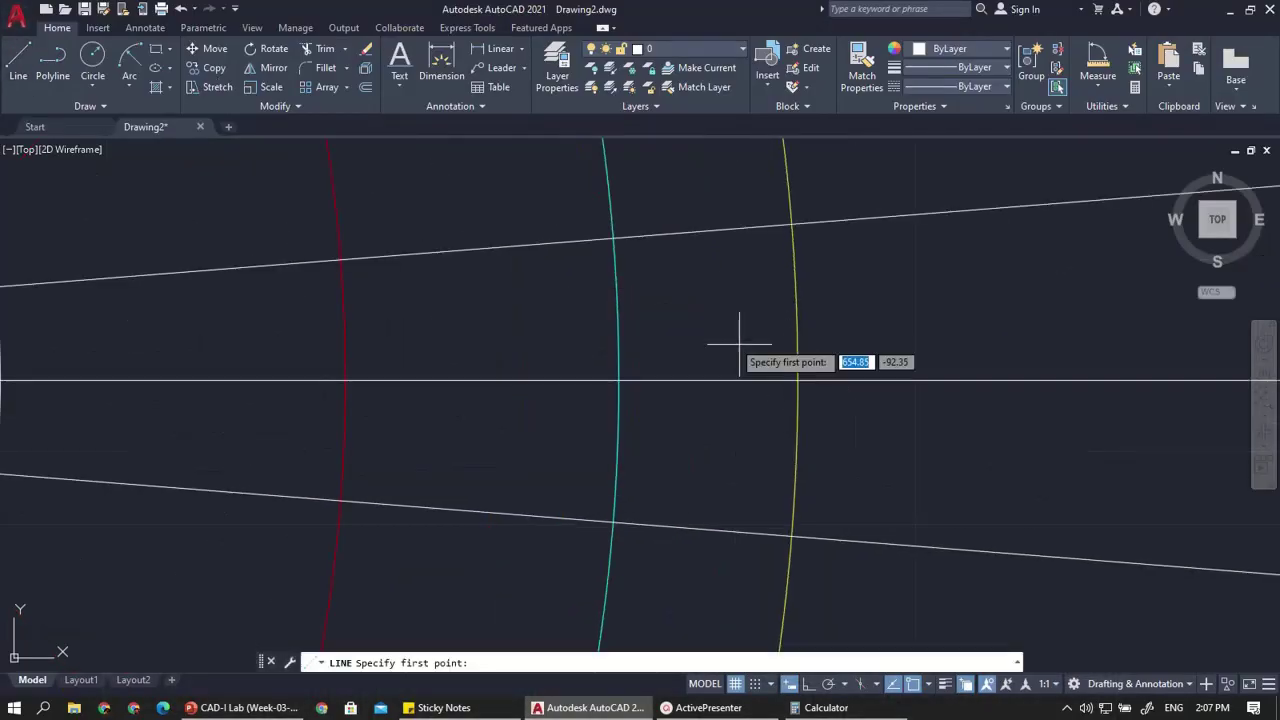
pyautogui.click(797, 379)
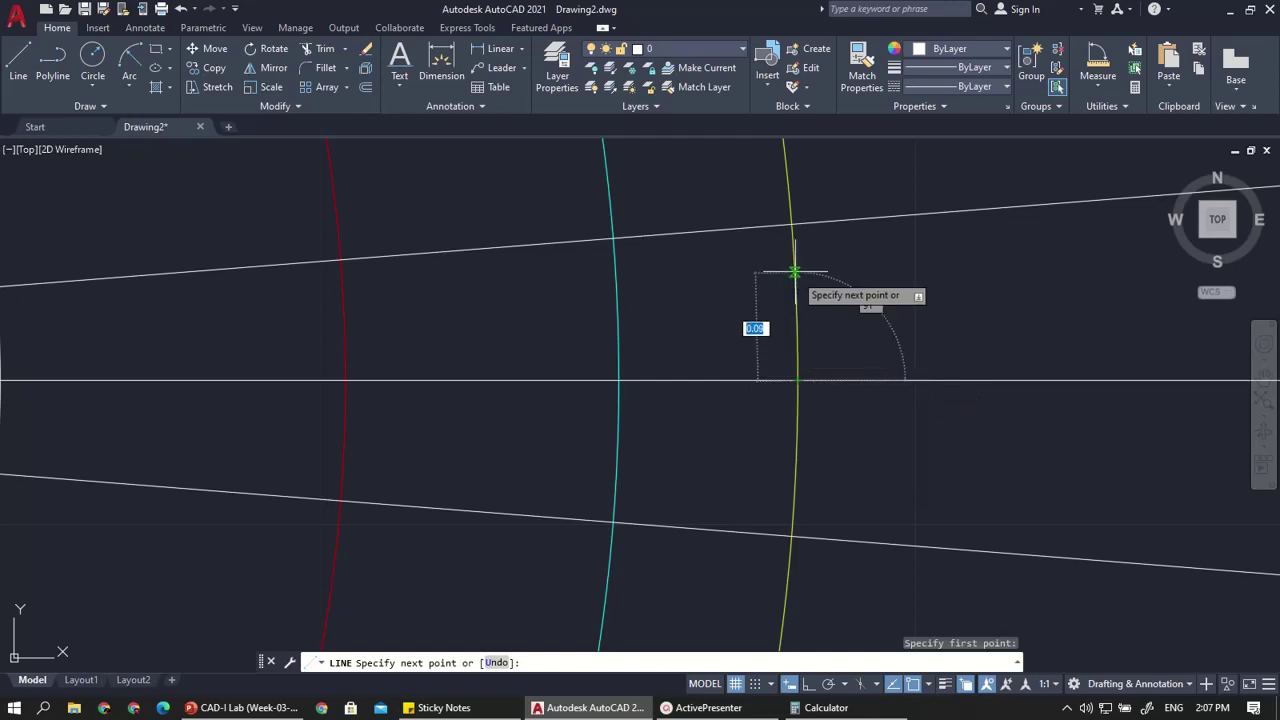
pyautogui.click(806, 684)
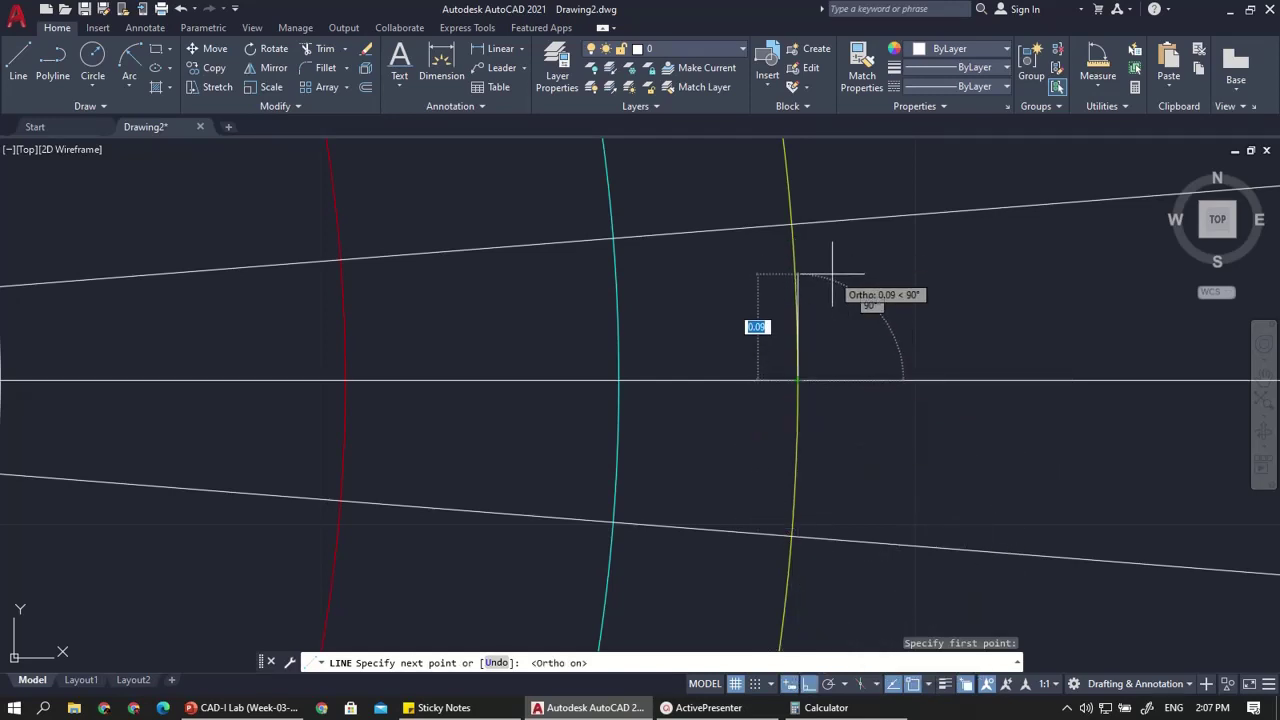
pyautogui.write('045')
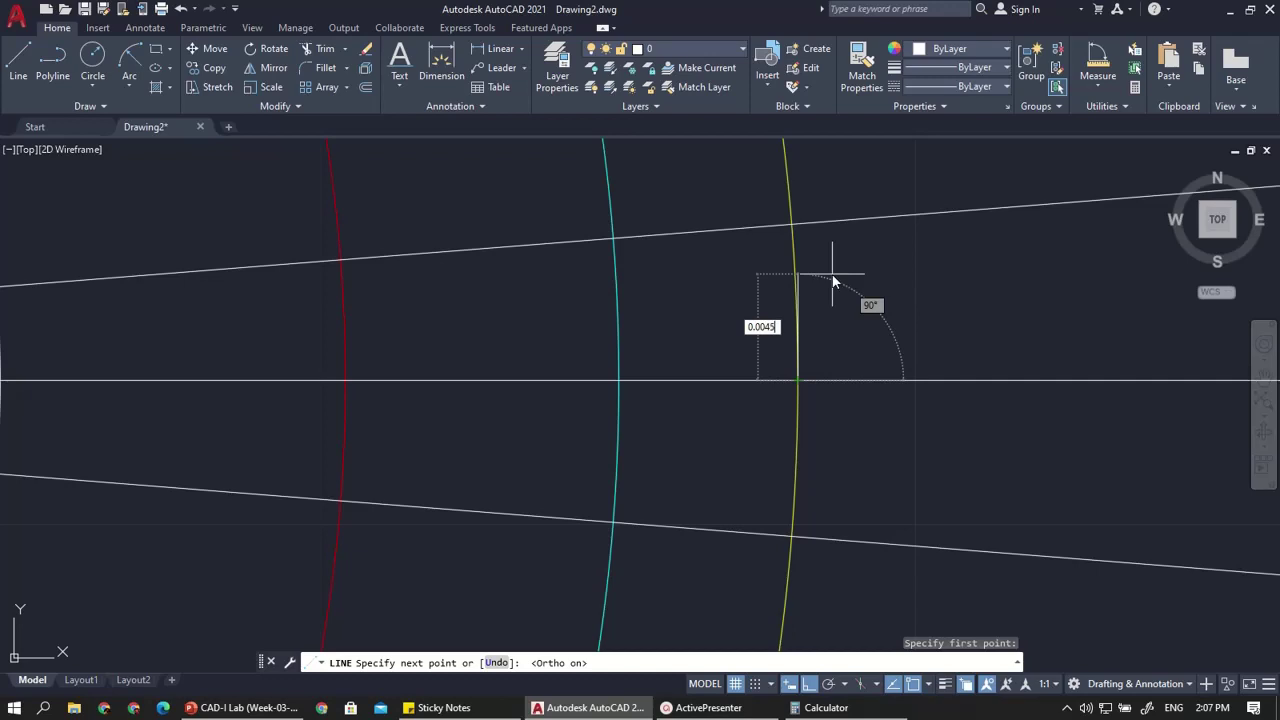
pyautogui.press('Return')
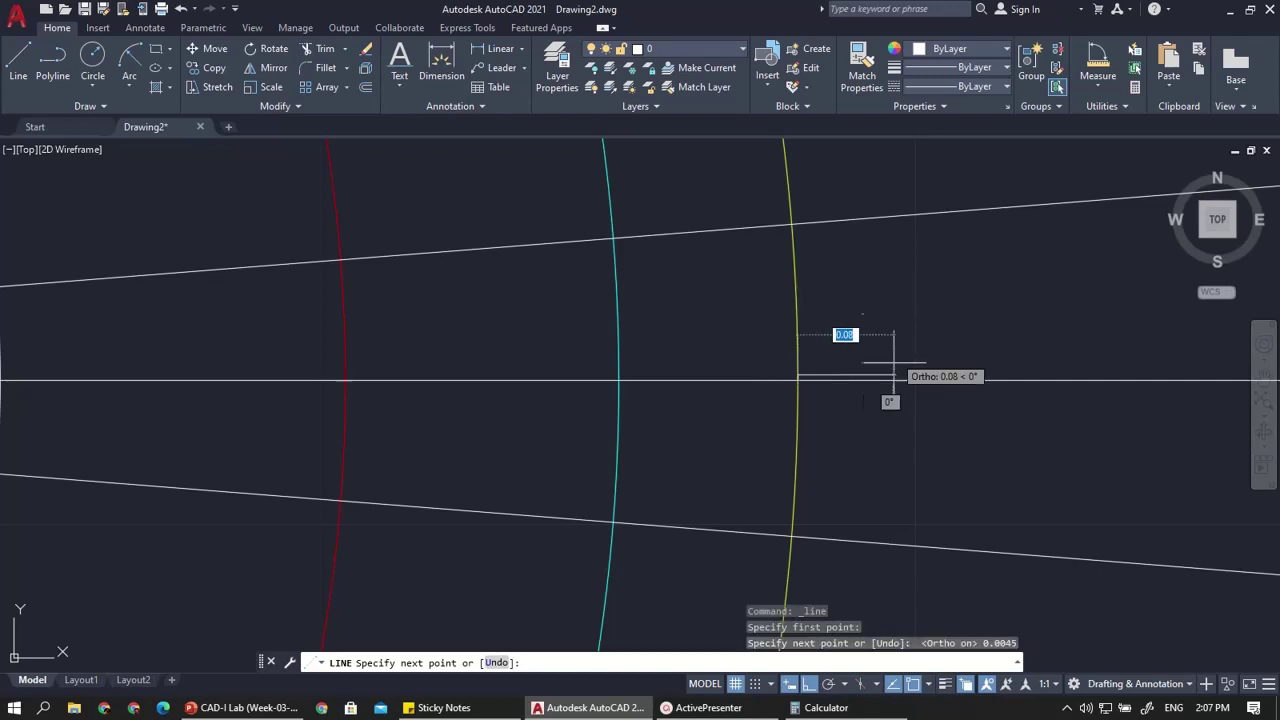
pyautogui.scroll(4, 806, 374)
pyautogui.scroll(5, 806, 374)
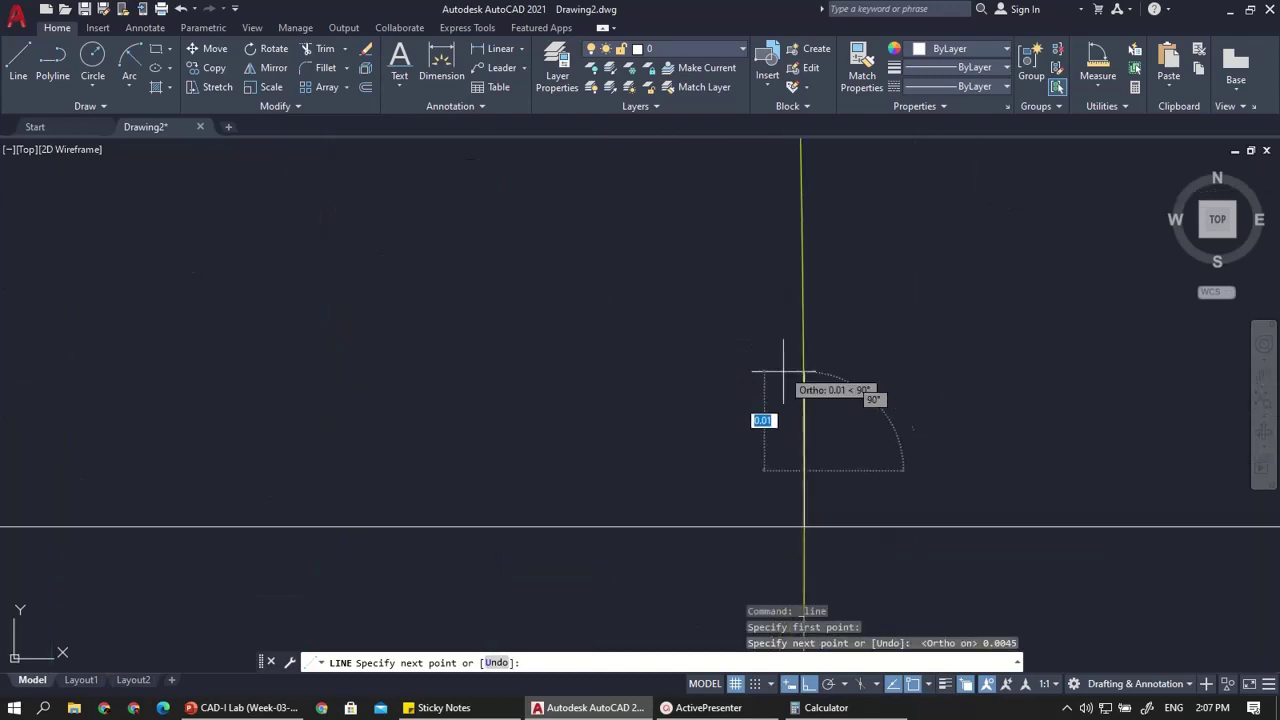
pyautogui.press('Escape')
pyautogui.click(803, 389)
pyautogui.press('Escape')
pyautogui.scroll(-5, 800, 467)
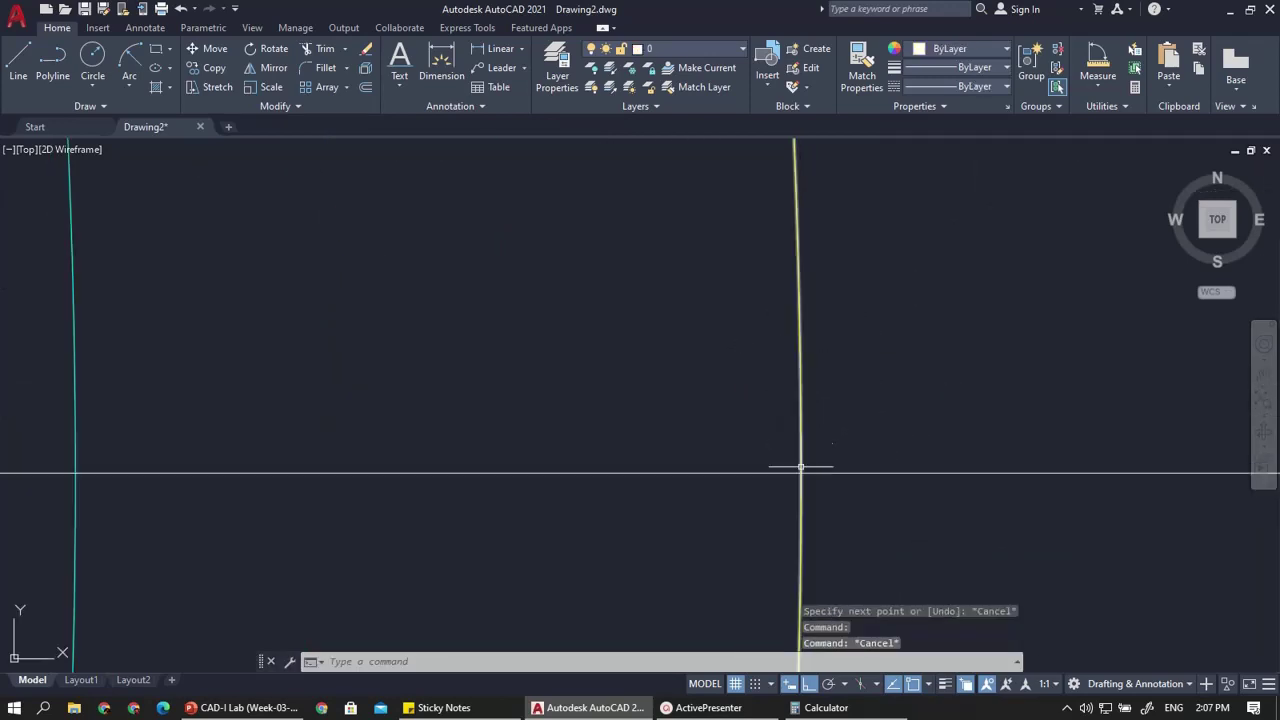
pyautogui.scroll(7, 803, 478)
pyautogui.click(750, 363)
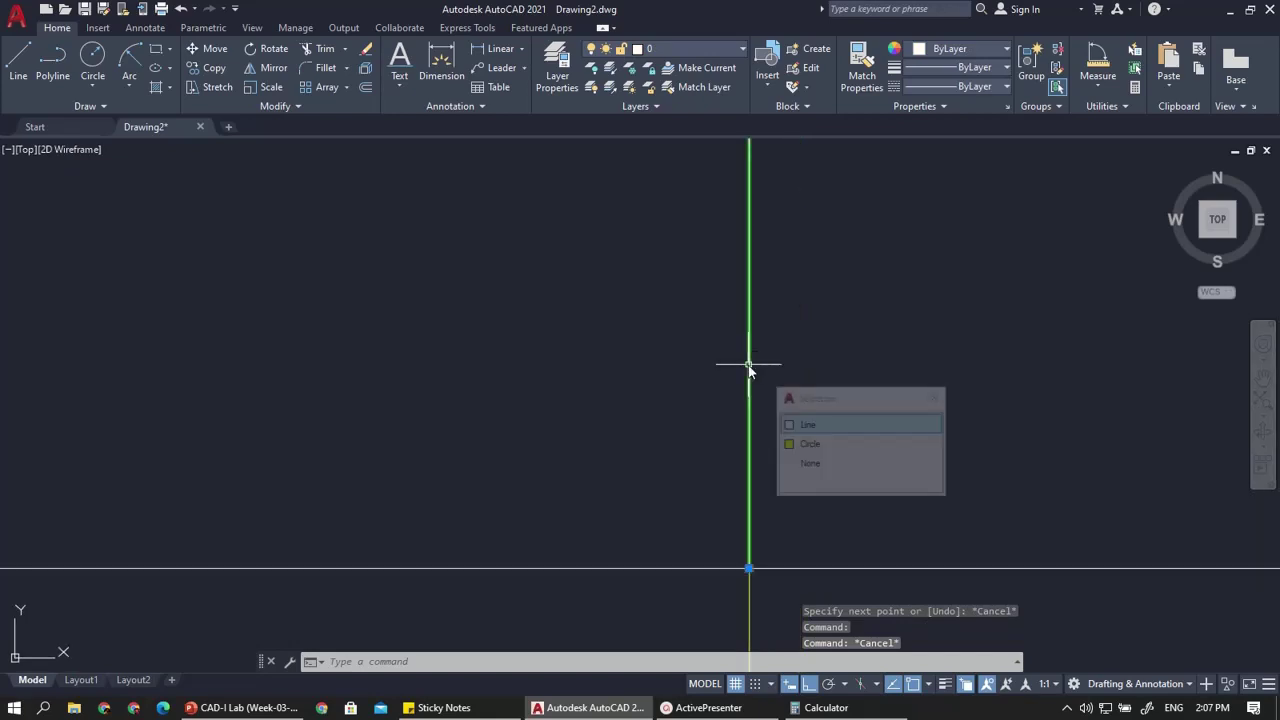
pyautogui.scroll(-2, 748, 371)
pyautogui.scroll(2, 748, 372)
pyautogui.scroll(-4, 757, 366)
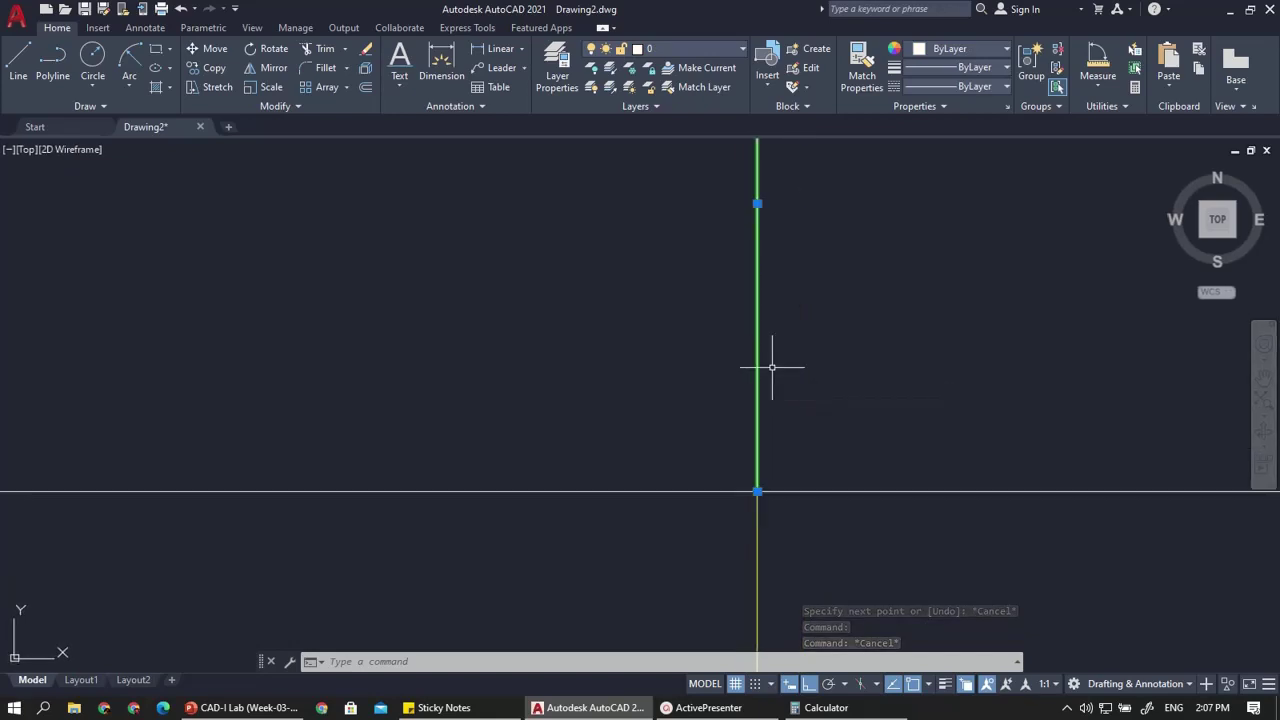
pyautogui.press('Escape')
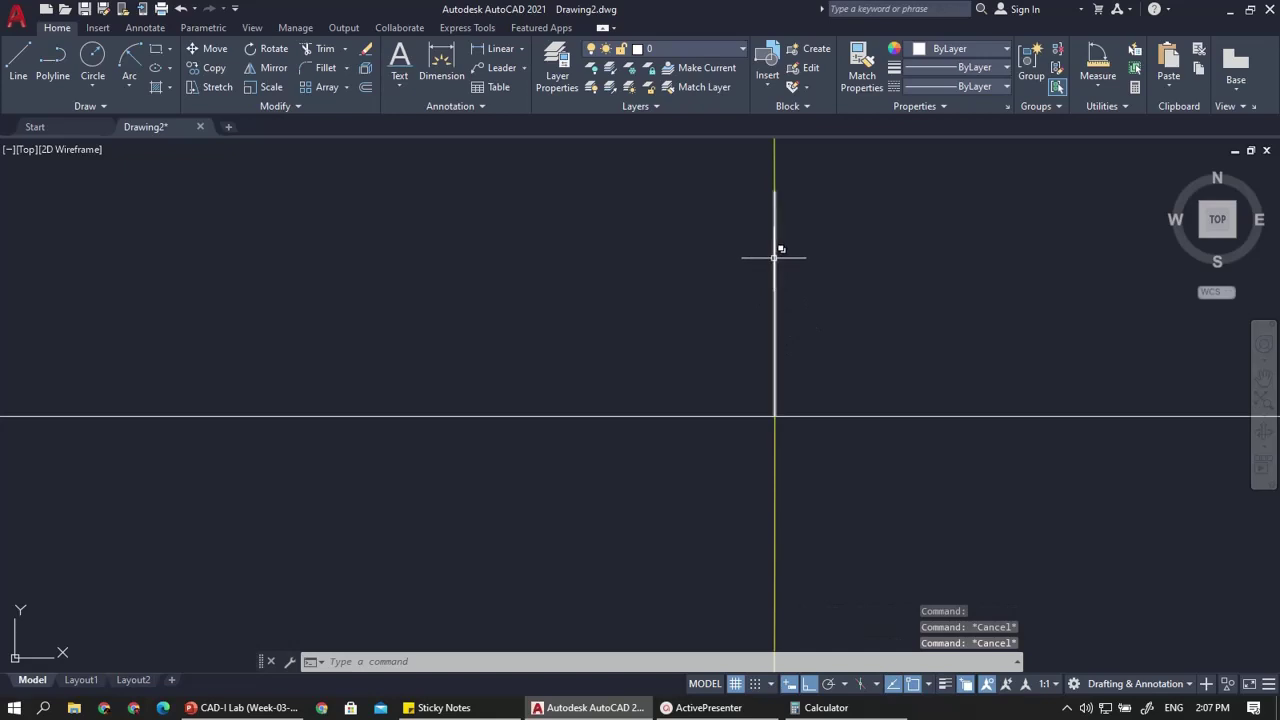
# Copy the short vertical line downward, from its upper endpoint to its intersection with the horizontal line
pyautogui.click(777, 306)
pyautogui.click(830, 320)
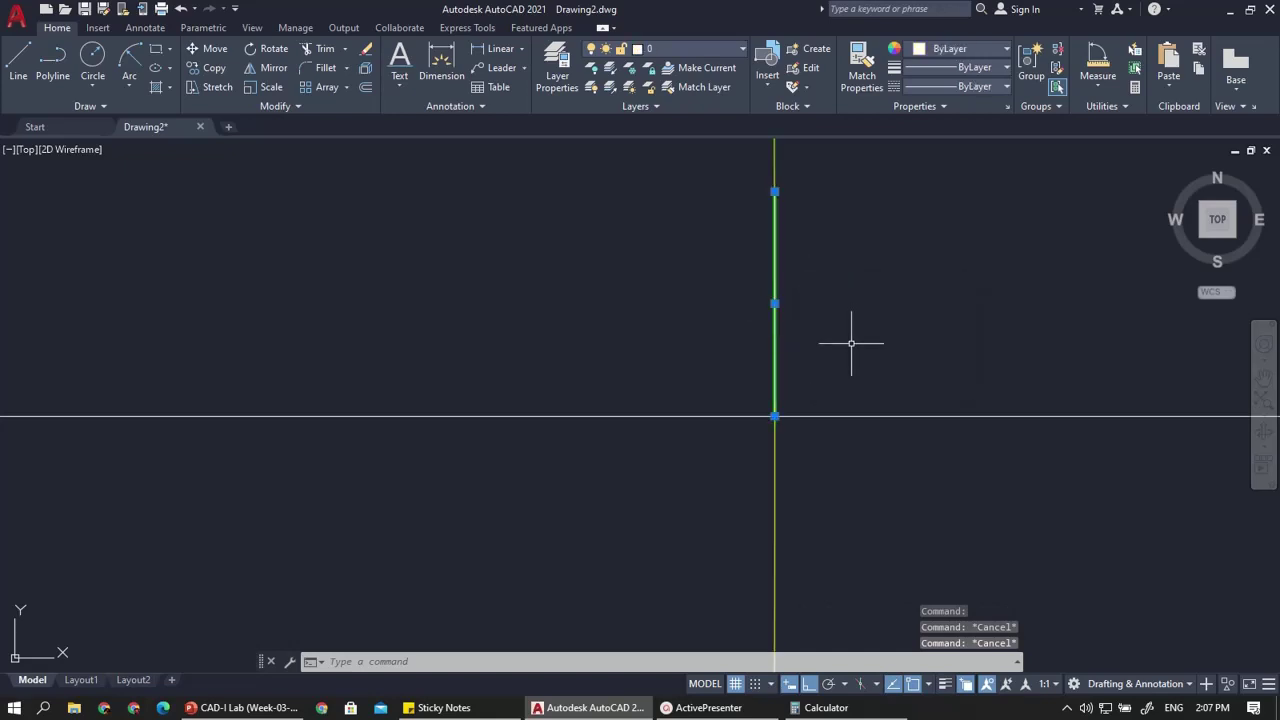
pyautogui.write('co')
pyautogui.press('Return')
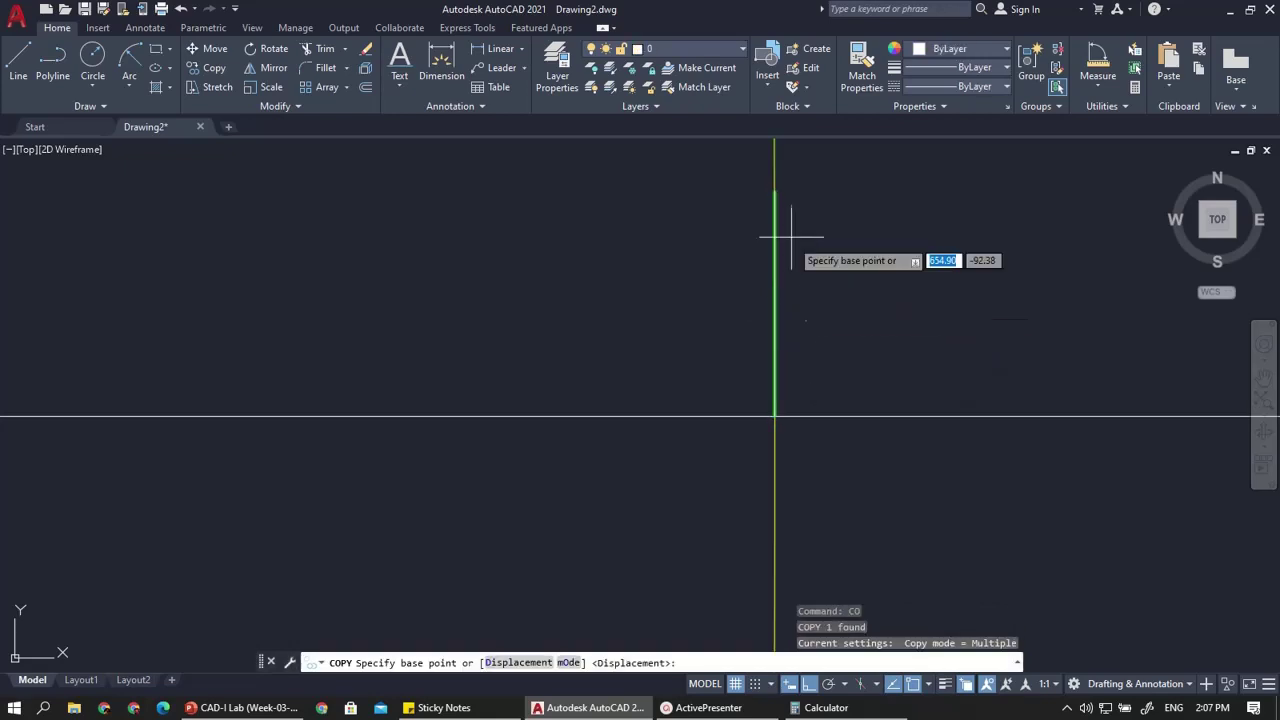
pyautogui.click(775, 191)
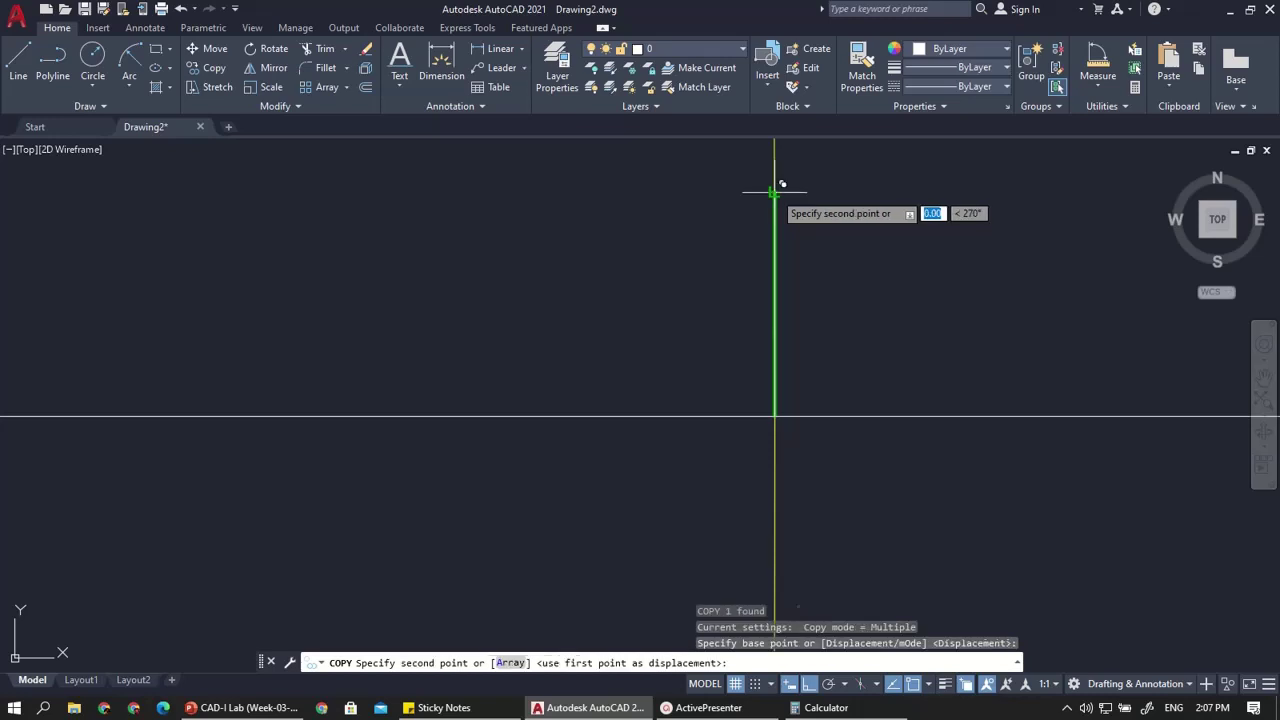
pyautogui.click(775, 413)
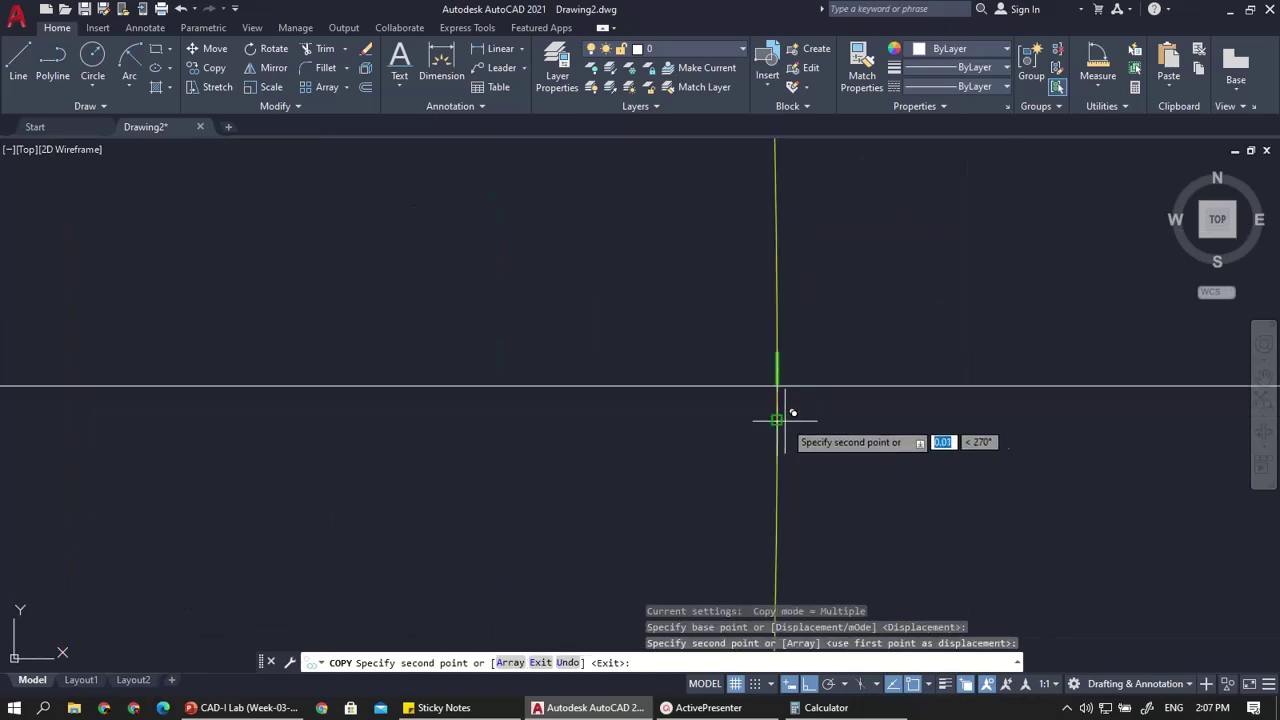
pyautogui.press('Escape')
# Review the tooth tip area, then switch to PowerPoint and examine the tooth radii and angles on the gear drawing
pyautogui.scroll(-4, 835, 392)
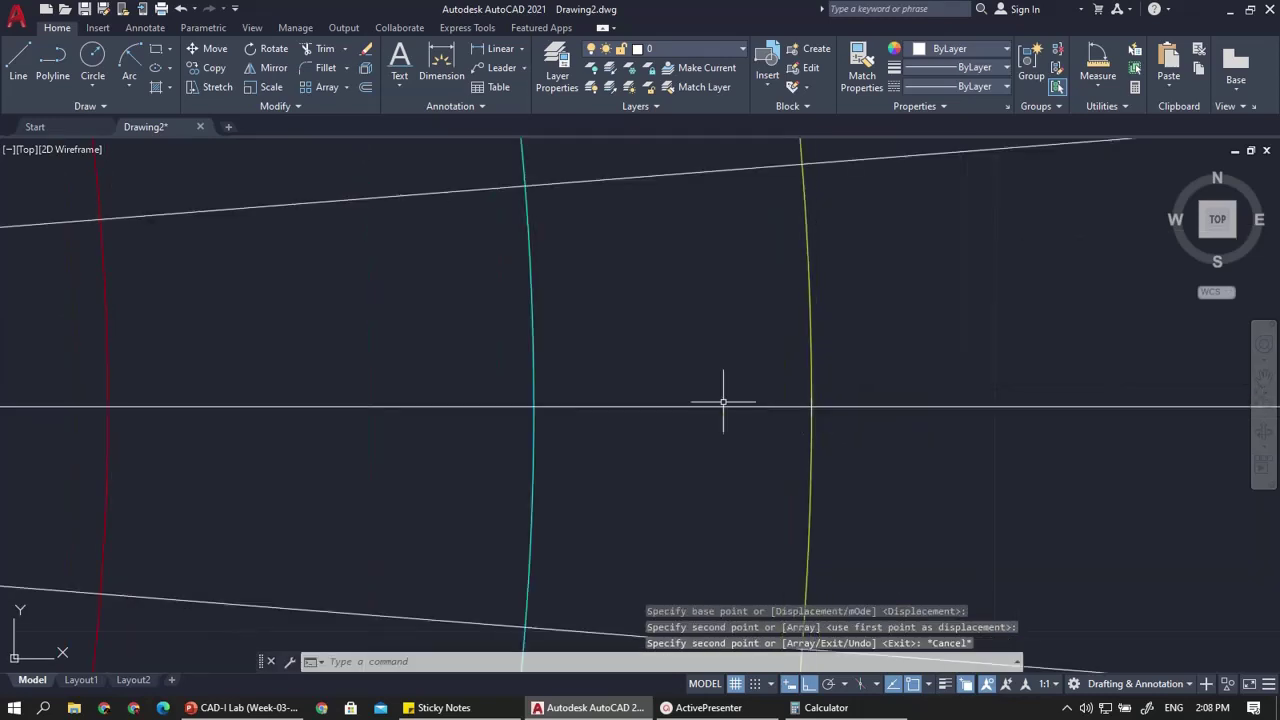
pyautogui.scroll(-2, 522, 248)
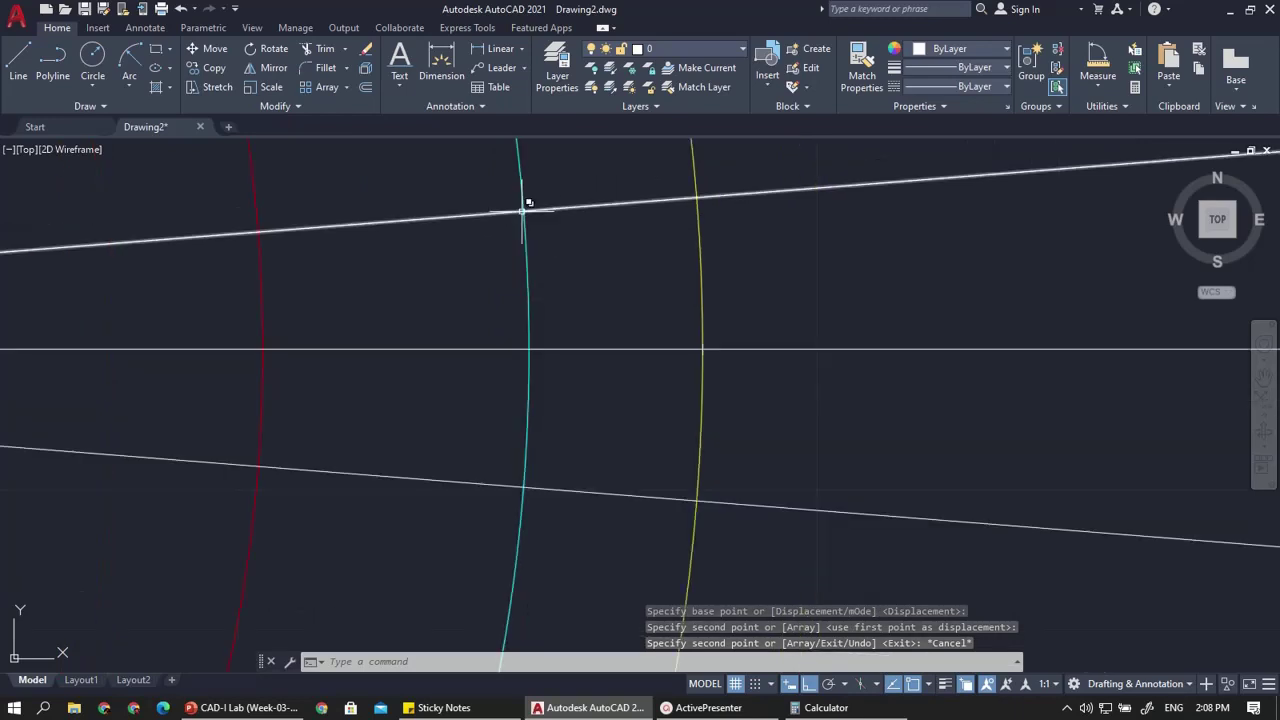
pyautogui.scroll(4, 680, 315)
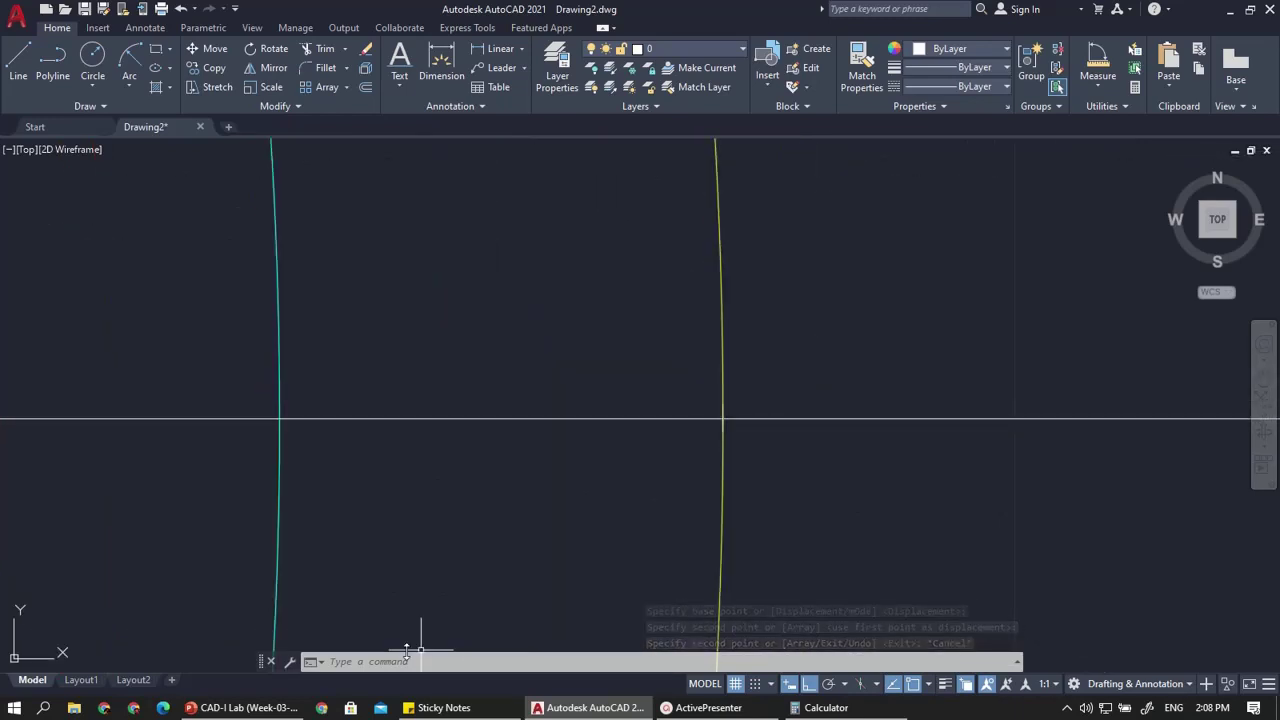
pyautogui.click(245, 710)
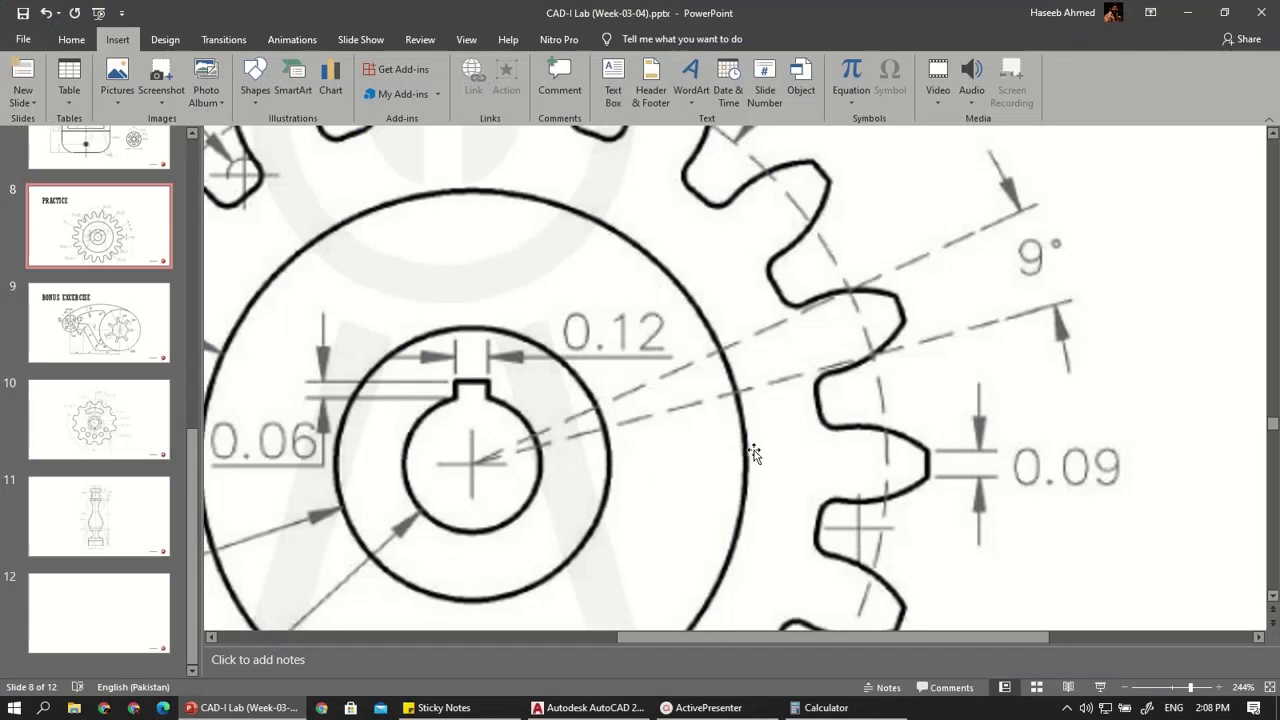
pyautogui.keyDown('ctrl'); pyautogui.scroll(-8, 767, 458); pyautogui.keyUp('ctrl')
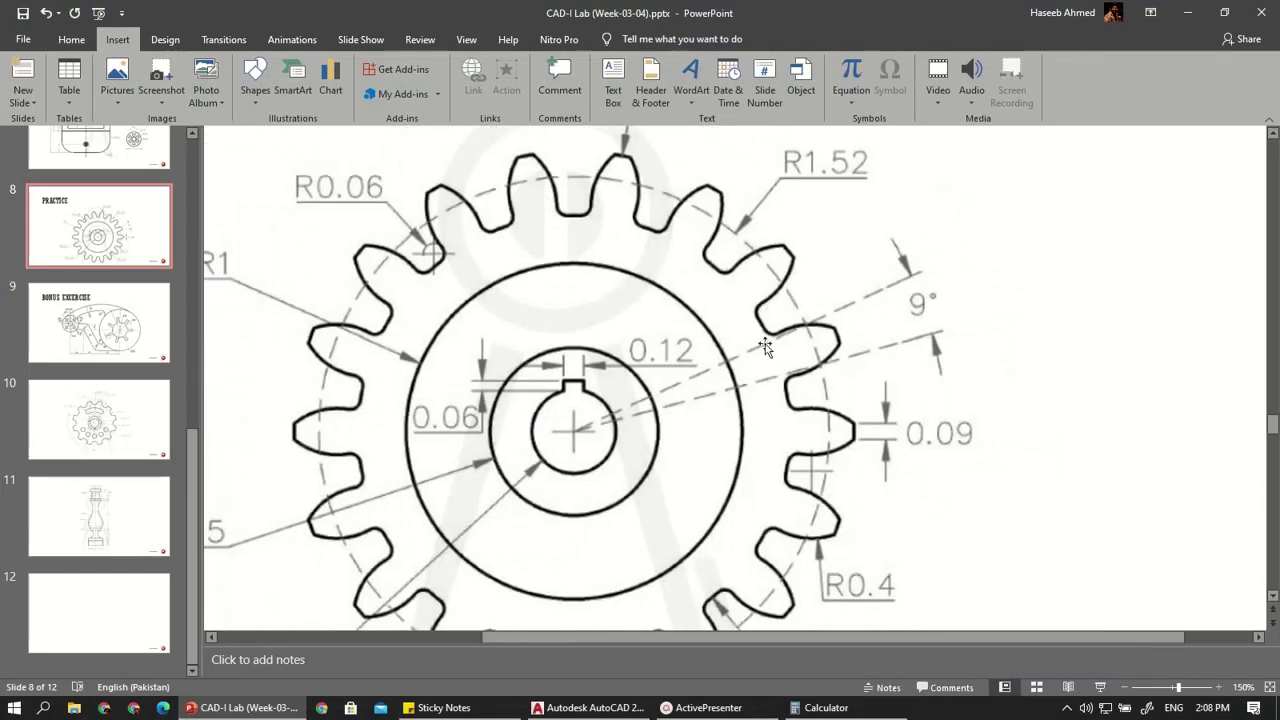
pyautogui.keyDown('ctrl'); pyautogui.scroll(-3, 765, 353); pyautogui.keyUp('ctrl')
pyautogui.keyDown('ctrl'); pyautogui.scroll(3, 814, 488); pyautogui.keyUp('ctrl')
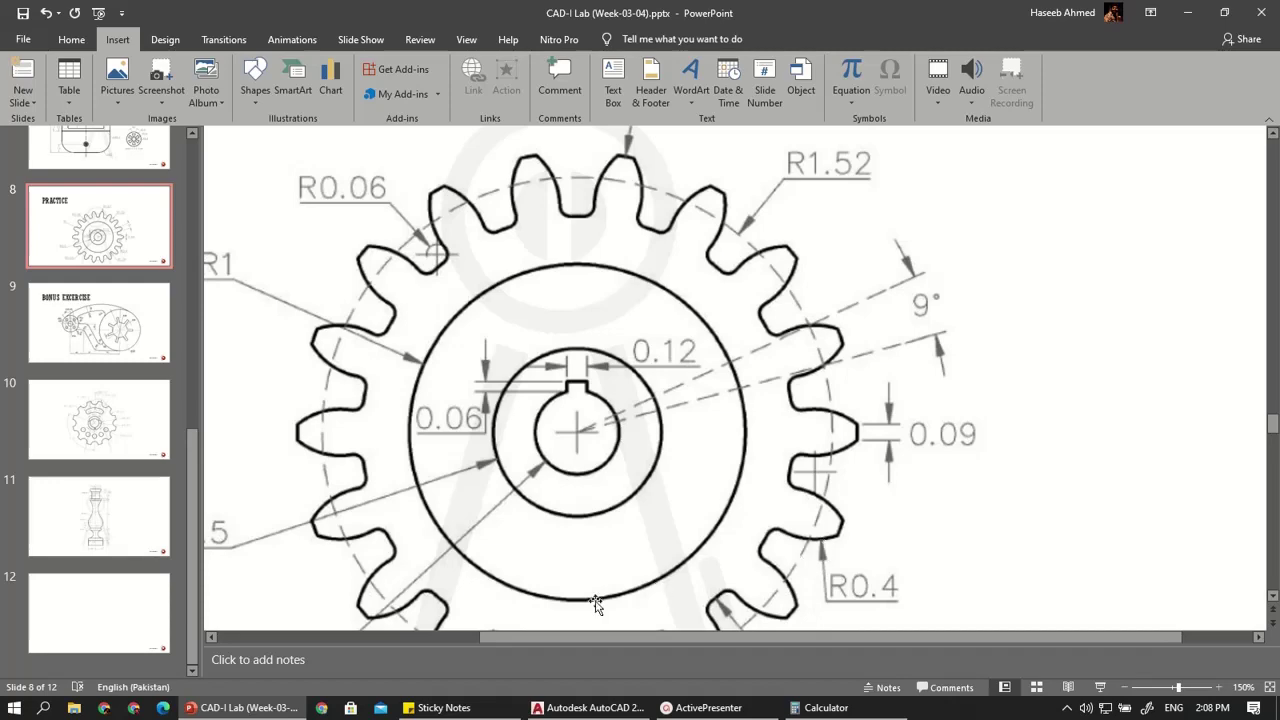
# Return to AutoCAD and draw a 0.4-radius arc from the short vertical line's upper endpoint to where the upper angled line crosses the cyan circle
pyautogui.scroll(-5, 756, 534)
pyautogui.scroll(2, 756, 534)
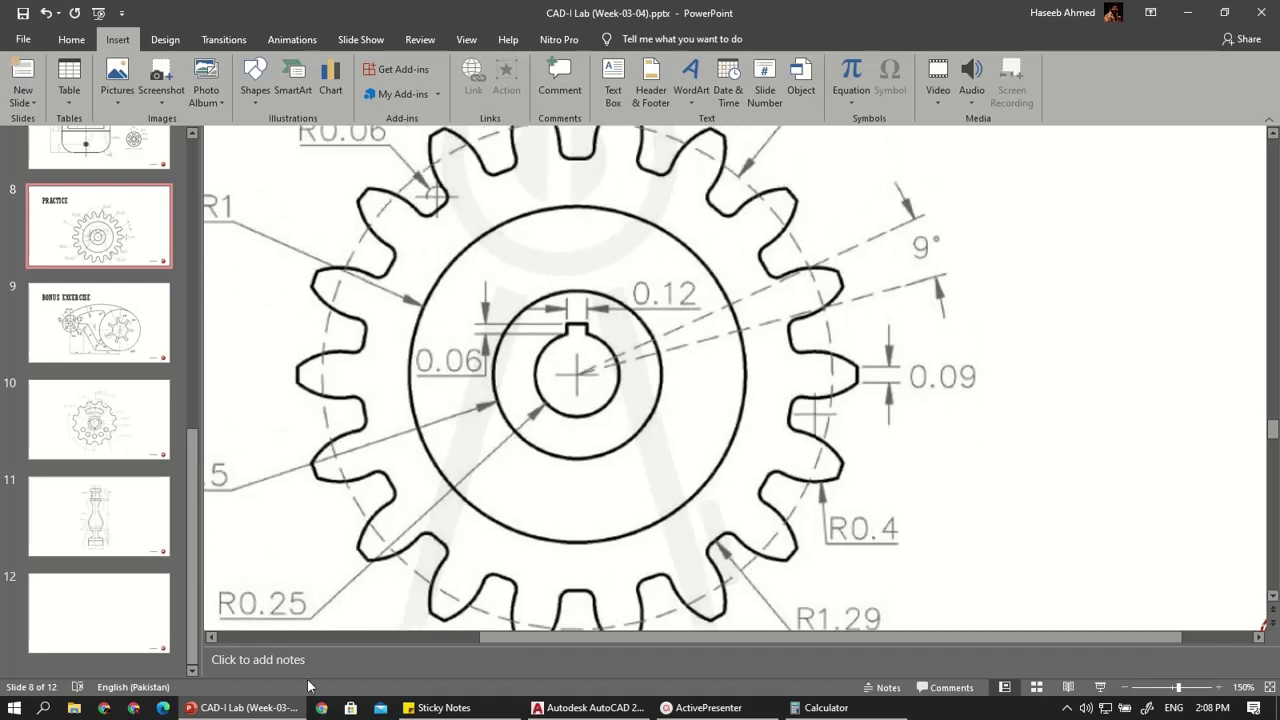
pyautogui.click(263, 707)
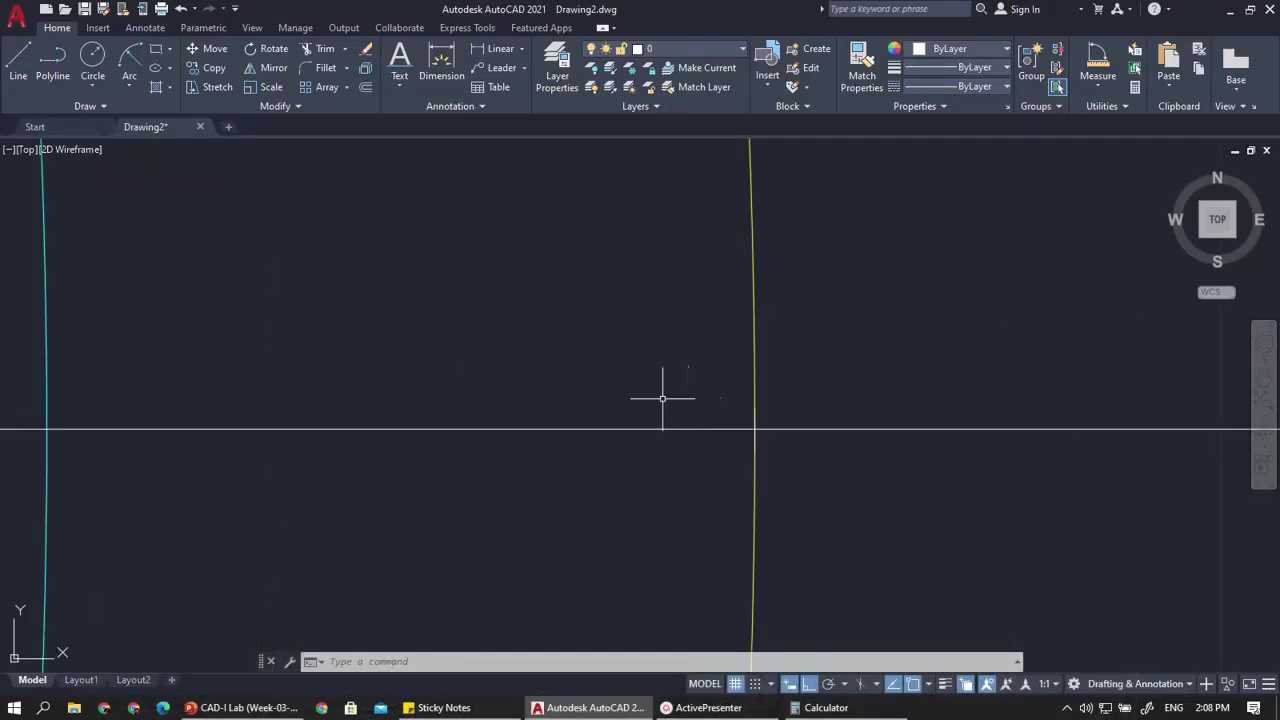
pyautogui.scroll(-3, 371, 463)
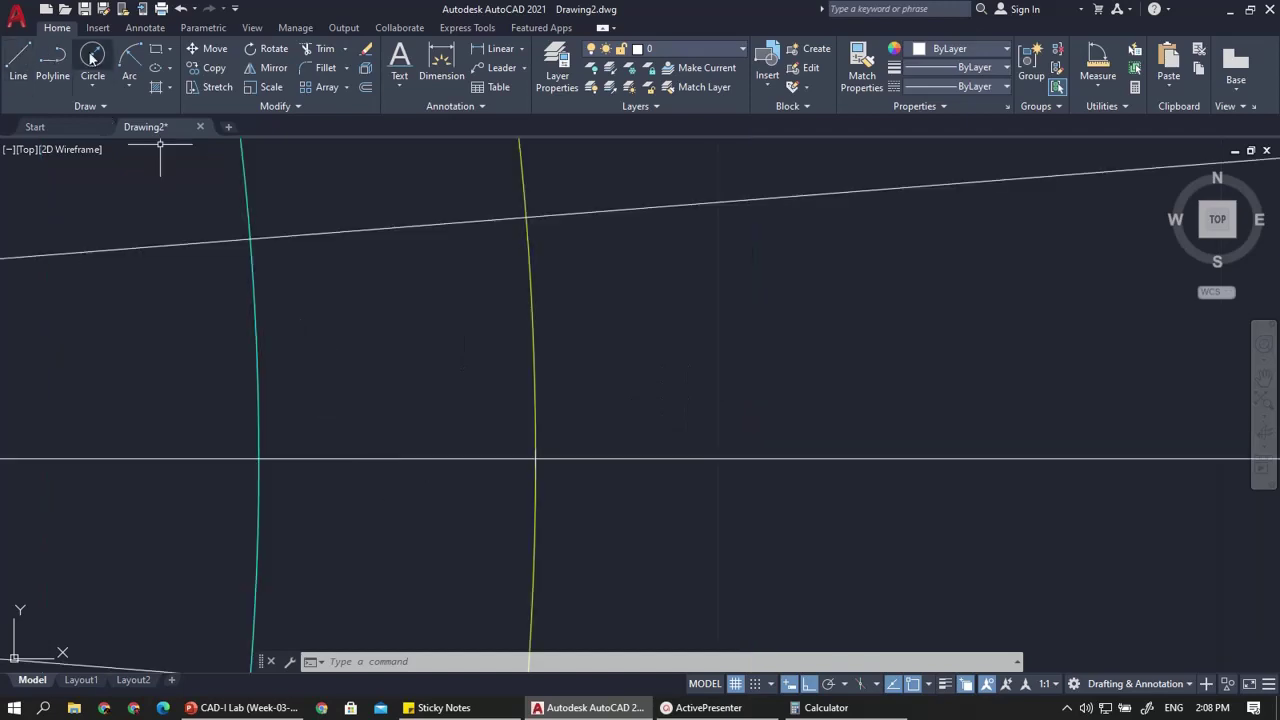
pyautogui.click(129, 62)
pyautogui.scroll(5, 545, 463)
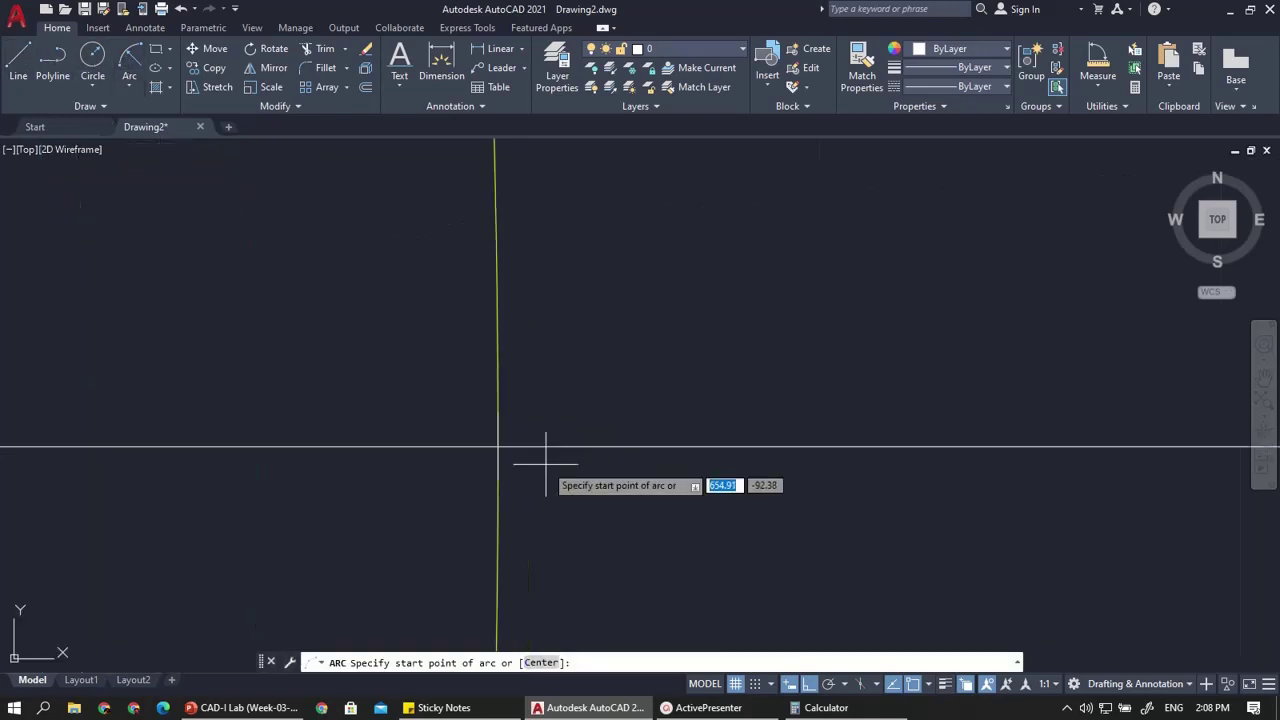
pyautogui.scroll(-3, 595, 590)
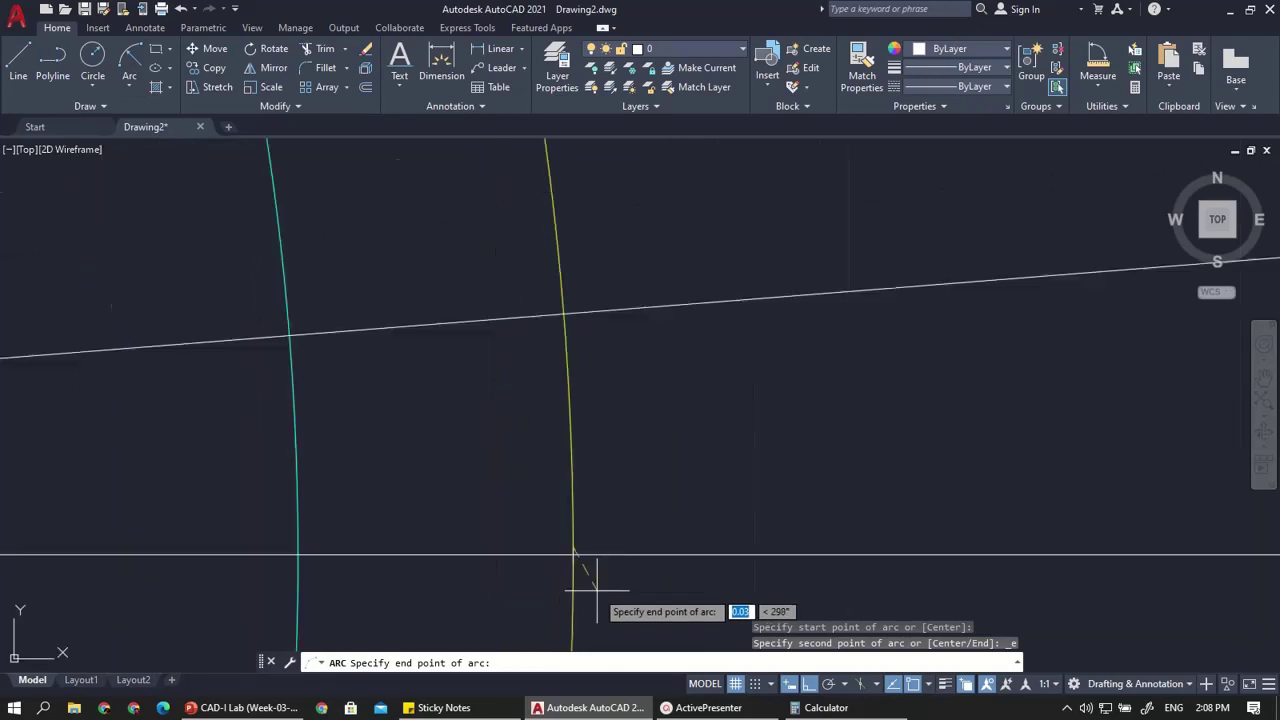
pyautogui.click(288, 335)
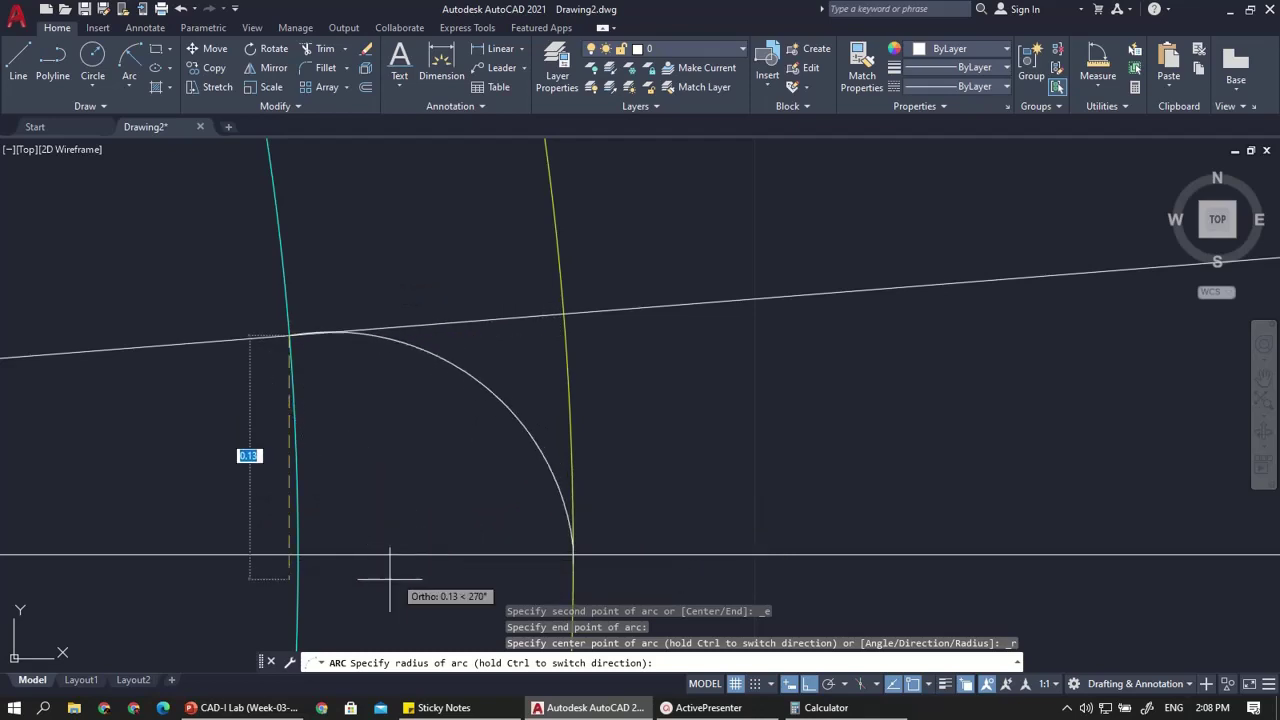
pyautogui.write('0')
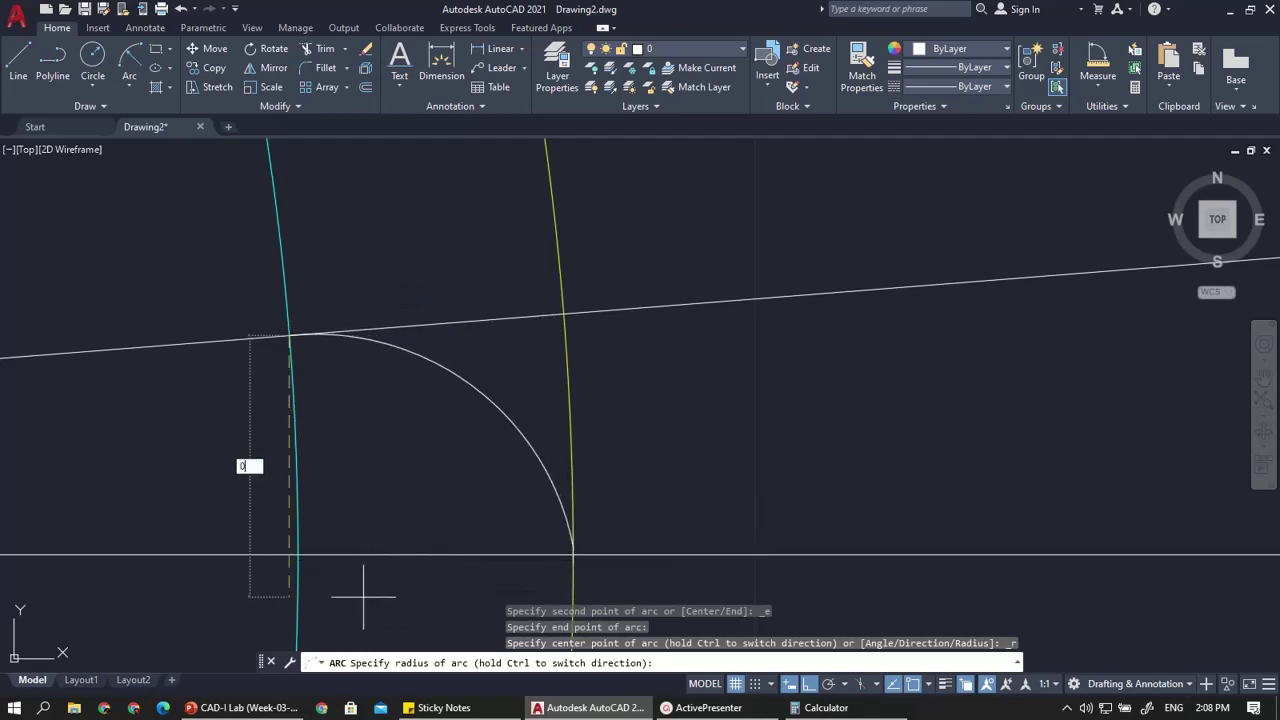
pyautogui.write('.4')
pyautogui.press('Return')
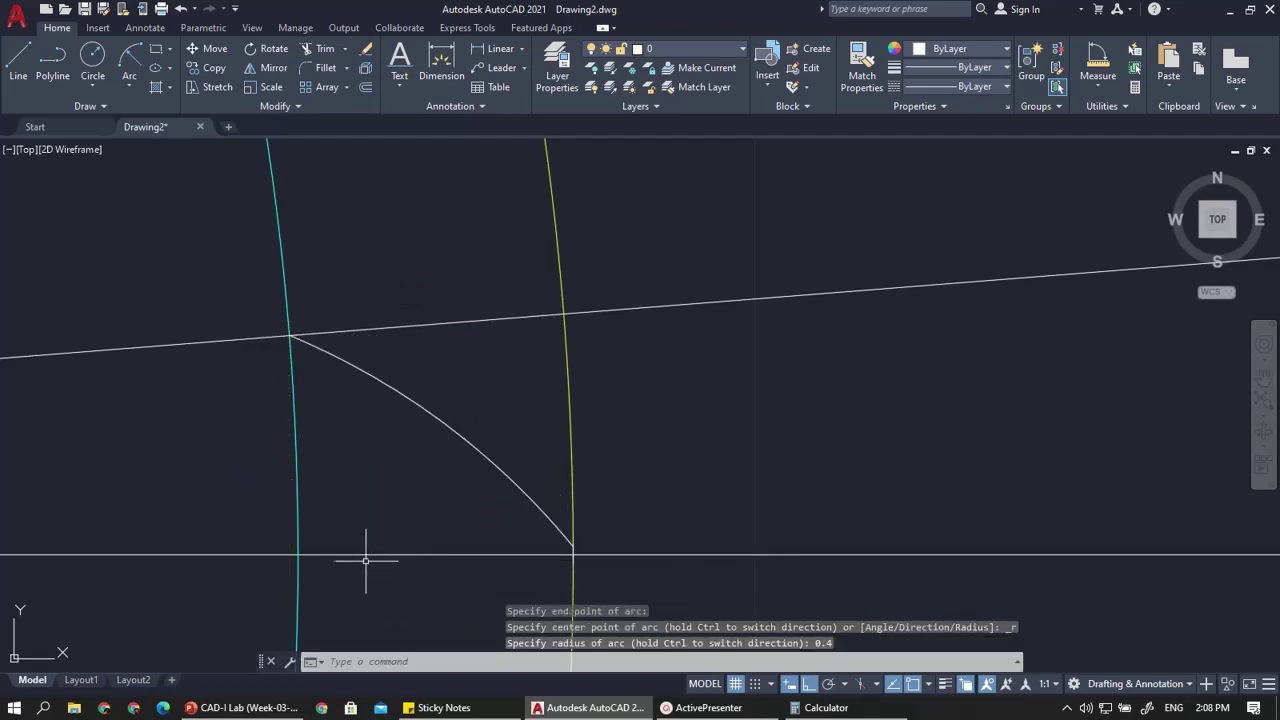
# Mirror the tooth arc about the horizontal centre line, keeping the source arc
pyautogui.scroll(-2, 380, 368)
pyautogui.click(440, 398)
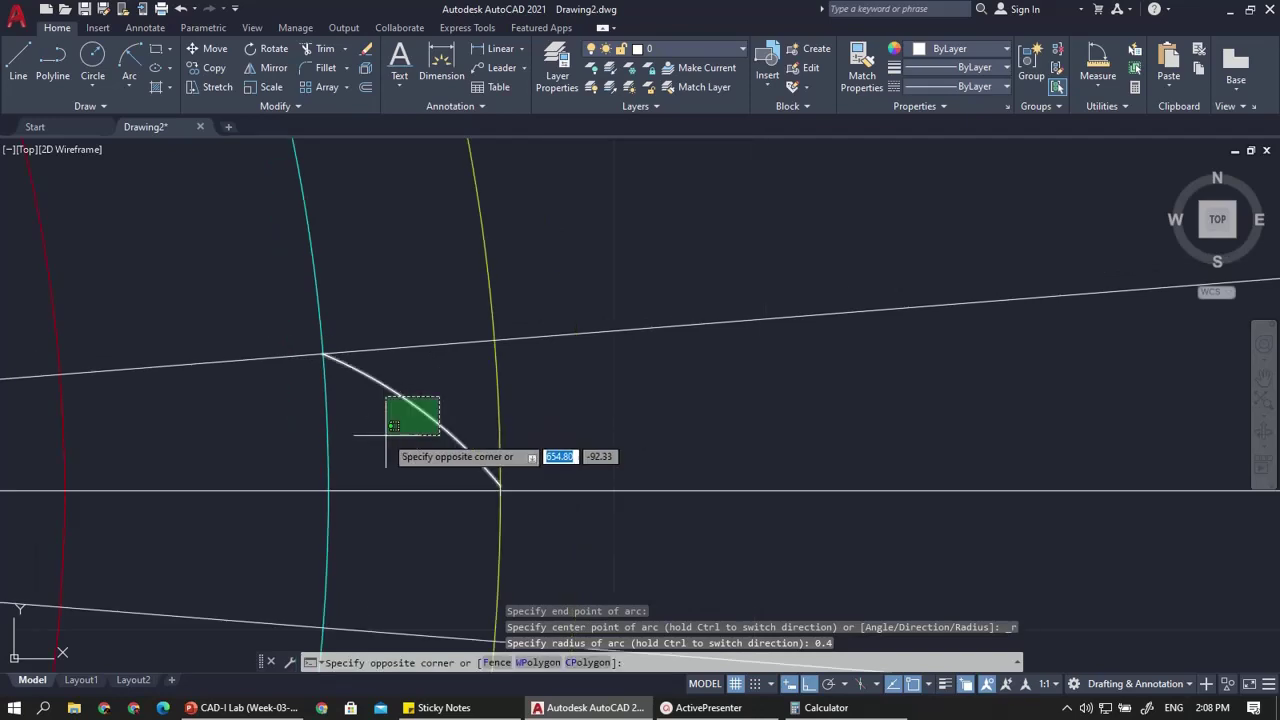
pyautogui.click(386, 435)
pyautogui.scroll(-2, 493, 405)
pyautogui.scroll(2, 478, 420)
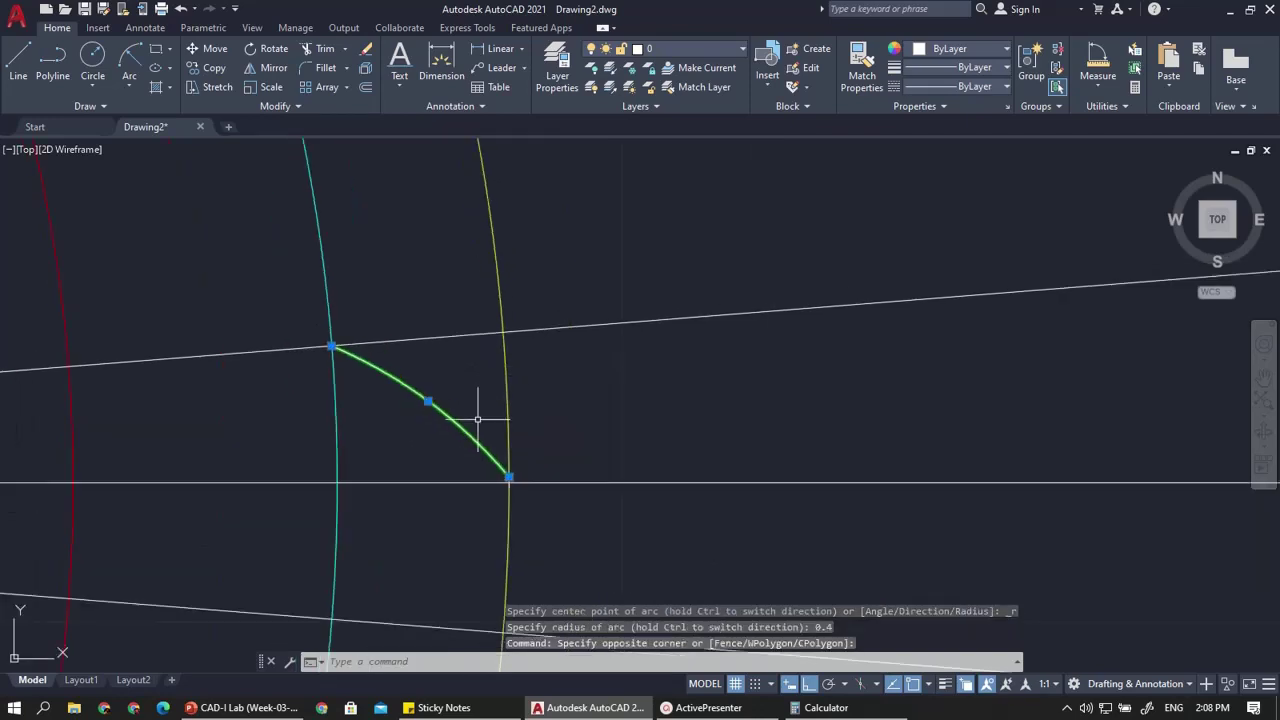
pyautogui.write('mi')
pyautogui.press('Return')
pyautogui.scroll(4, 500, 472)
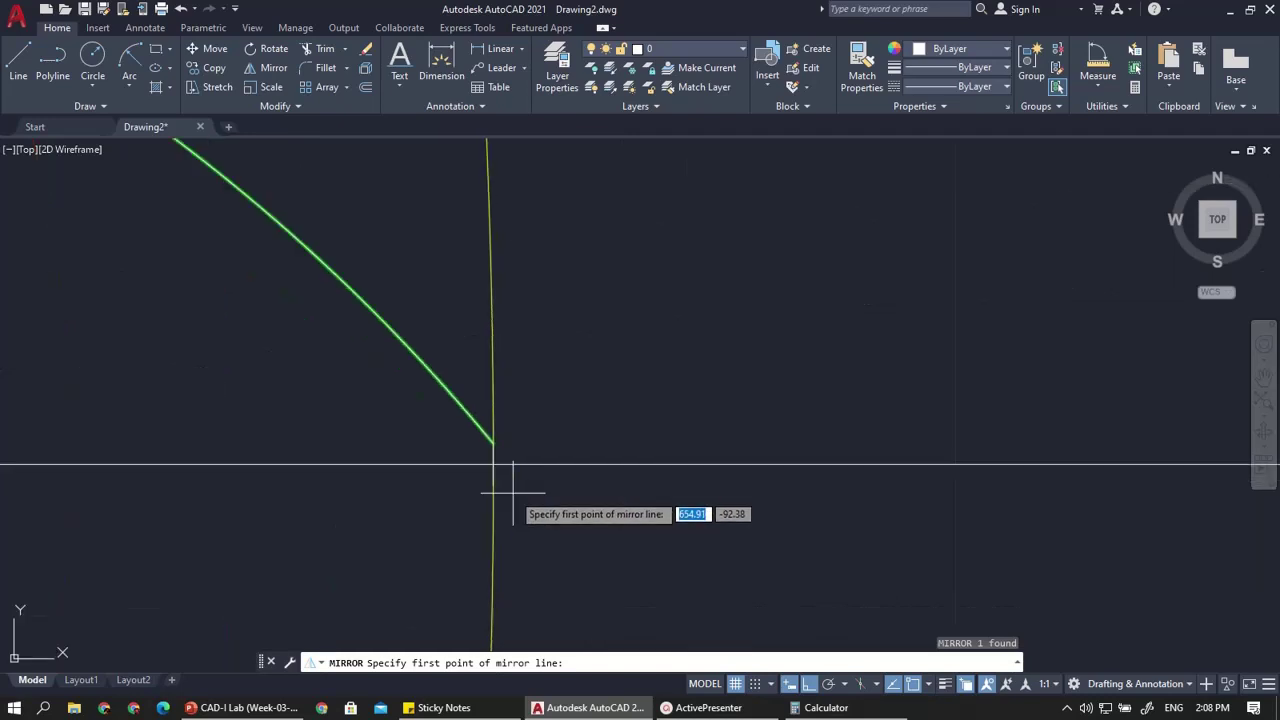
pyautogui.click(495, 462)
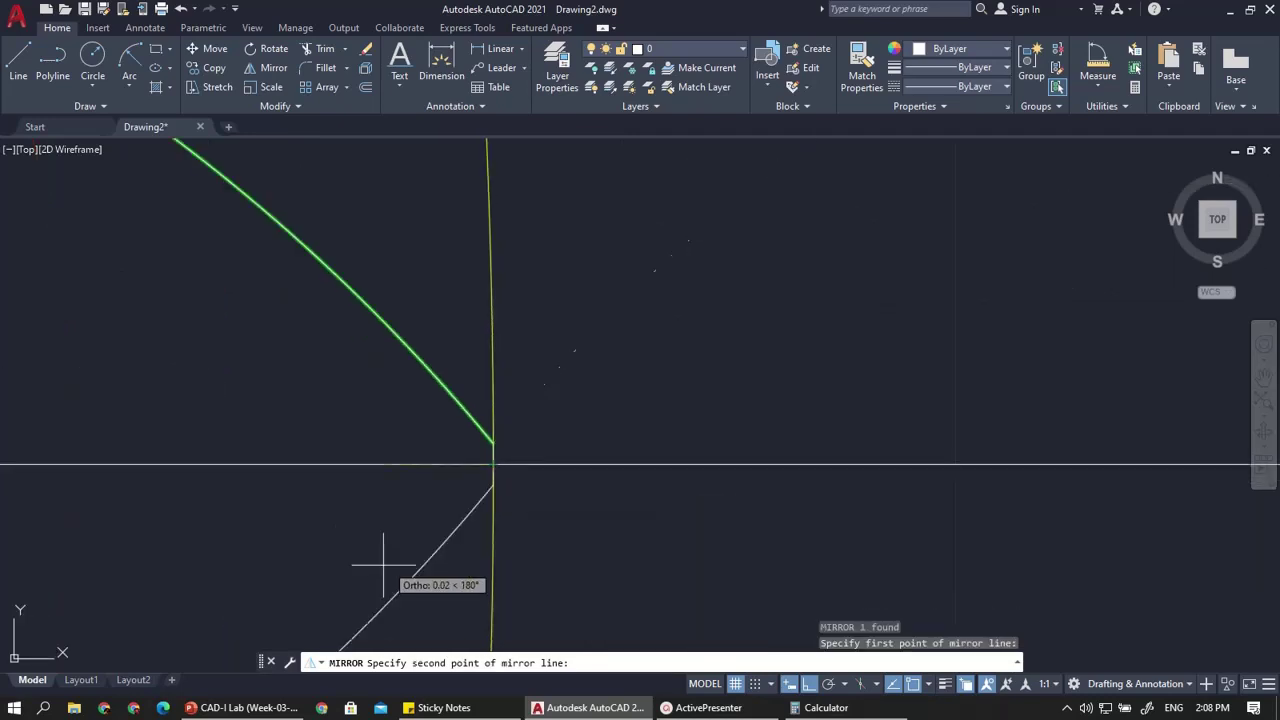
pyautogui.scroll(1, 342, 568)
pyautogui.scroll(-1, 342, 568)
pyautogui.scroll(-2, 270, 588)
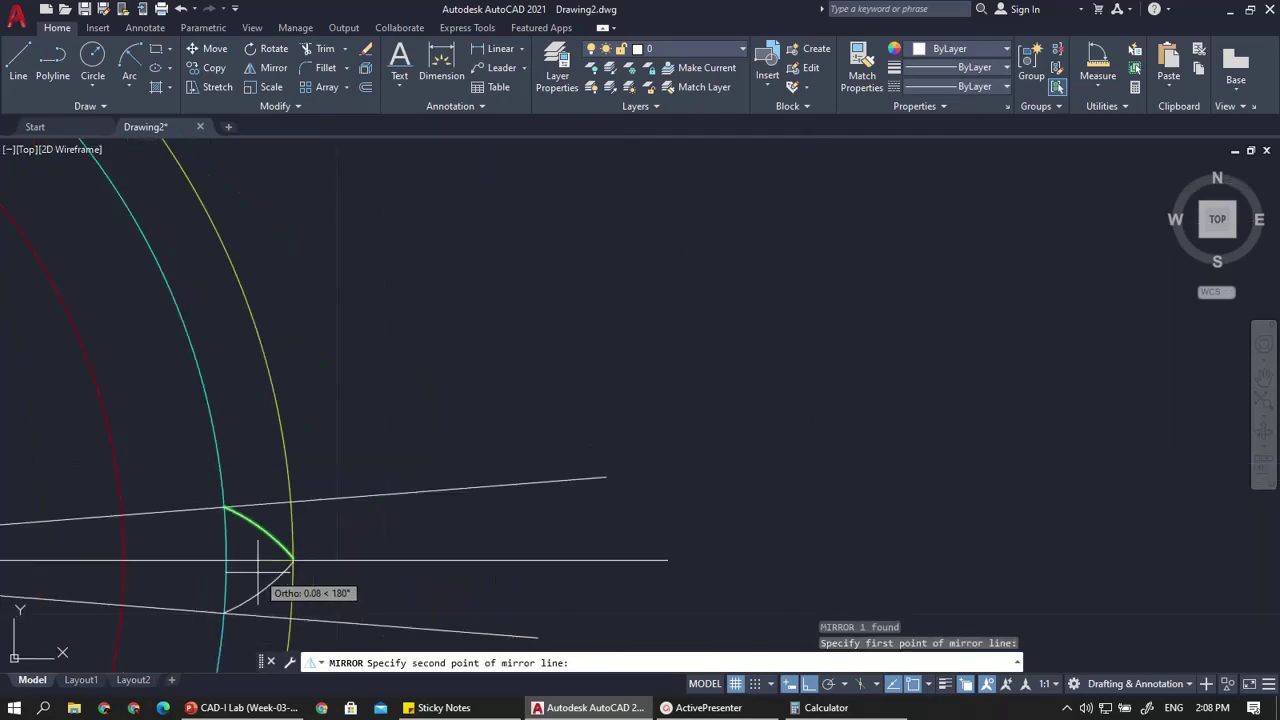
pyautogui.scroll(2, 230, 605)
pyautogui.click(243, 556)
pyautogui.scroll(4, 294, 526)
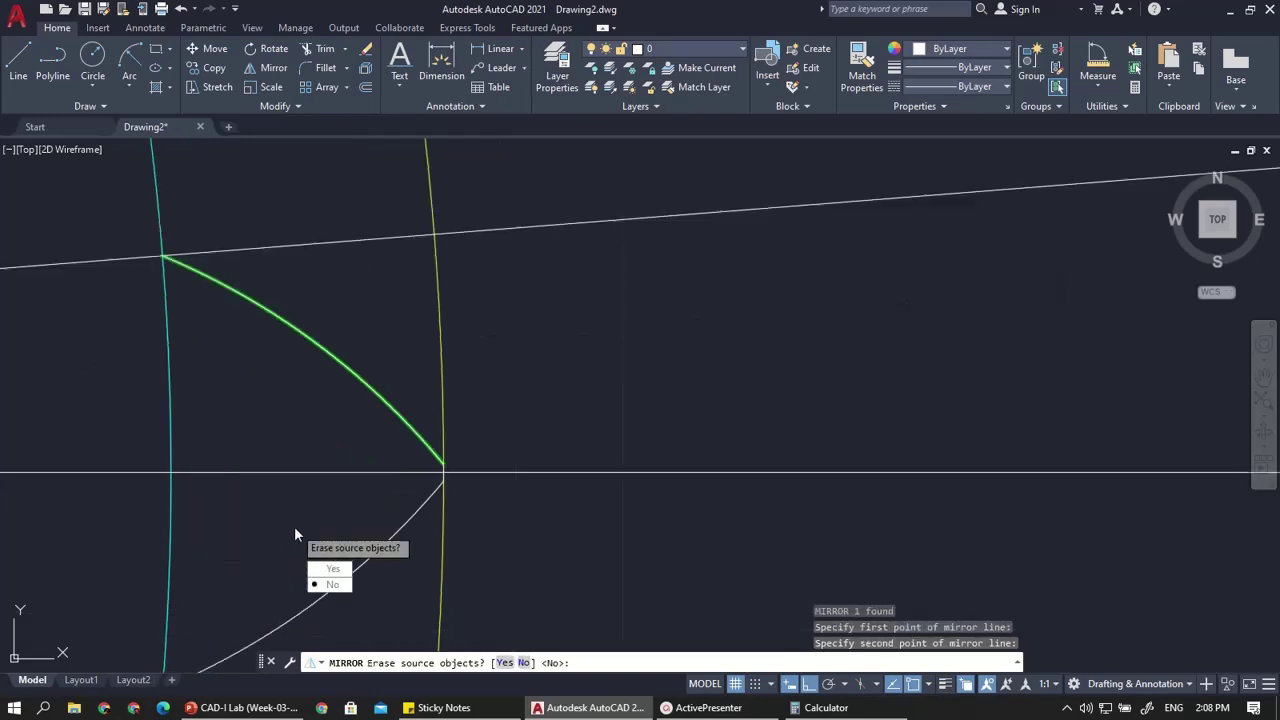
pyautogui.click(333, 585)
pyautogui.scroll(-3, 360, 500)
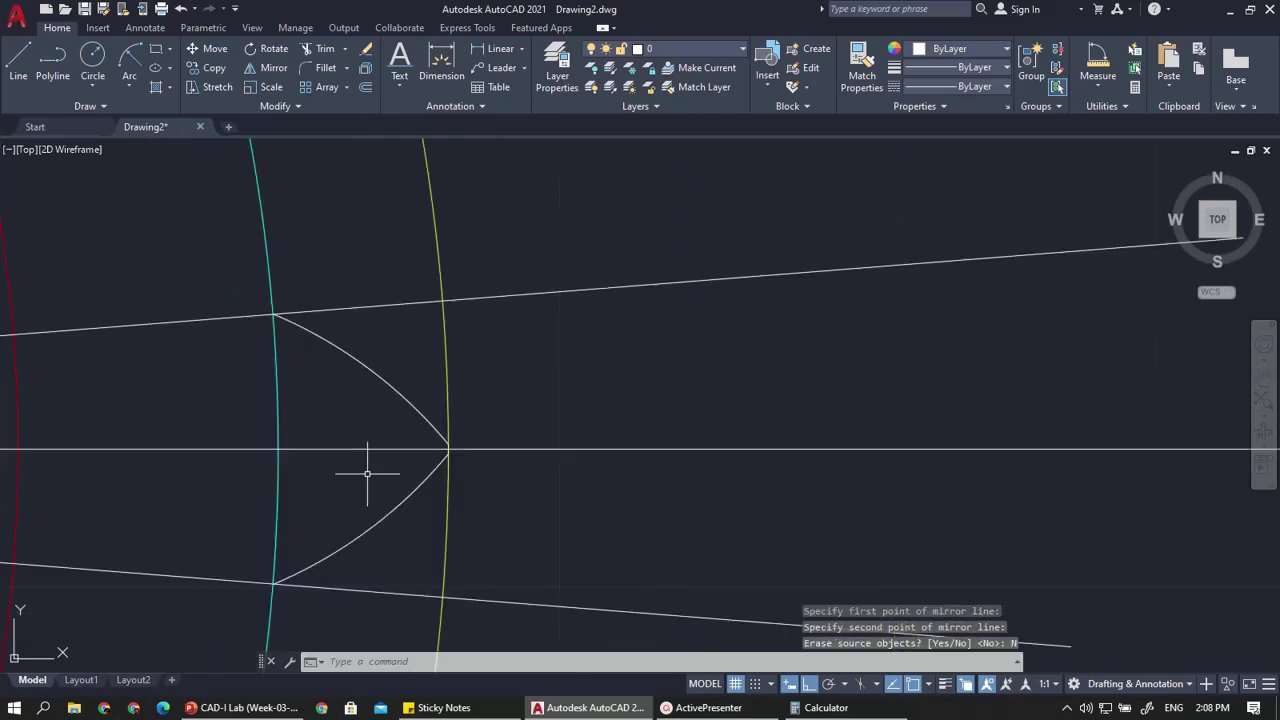
# Examine the tooth tip, compare the tooth shape with the gear drawing in PowerPoint, and return to AutoCAD
pyautogui.scroll(3, 433, 465)
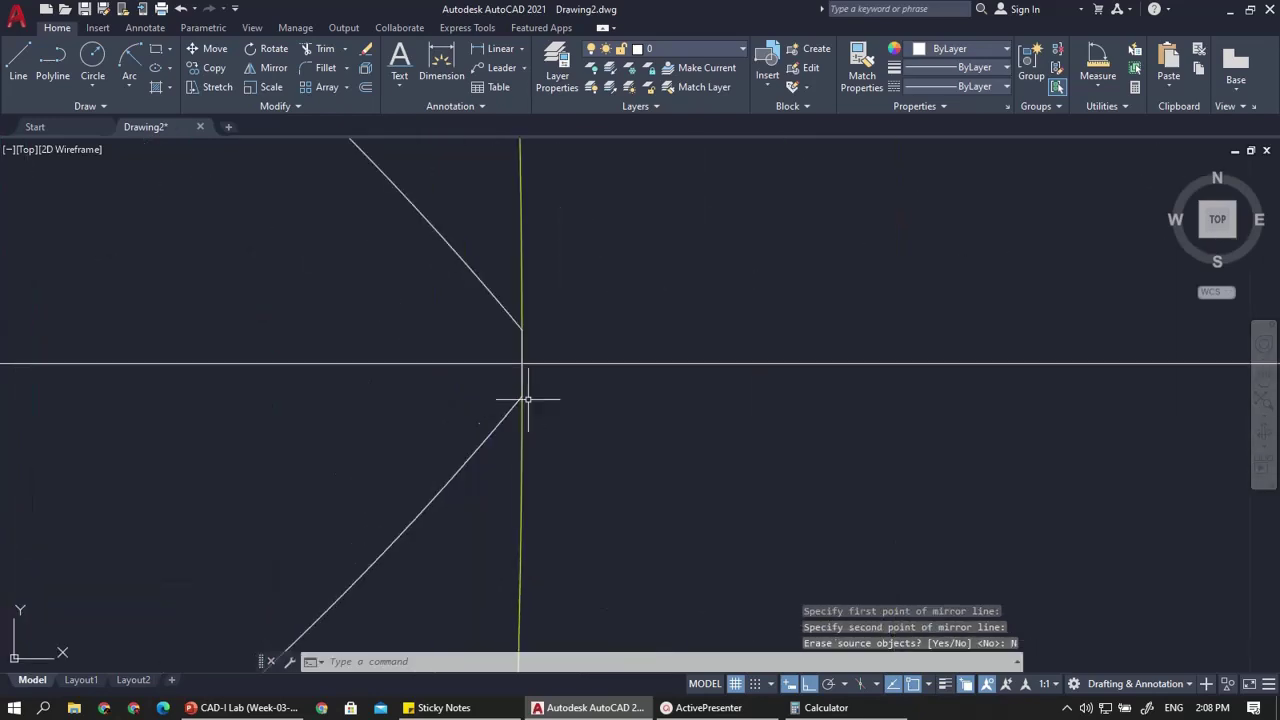
pyautogui.scroll(-5, 527, 399)
pyautogui.scroll(4, 541, 374)
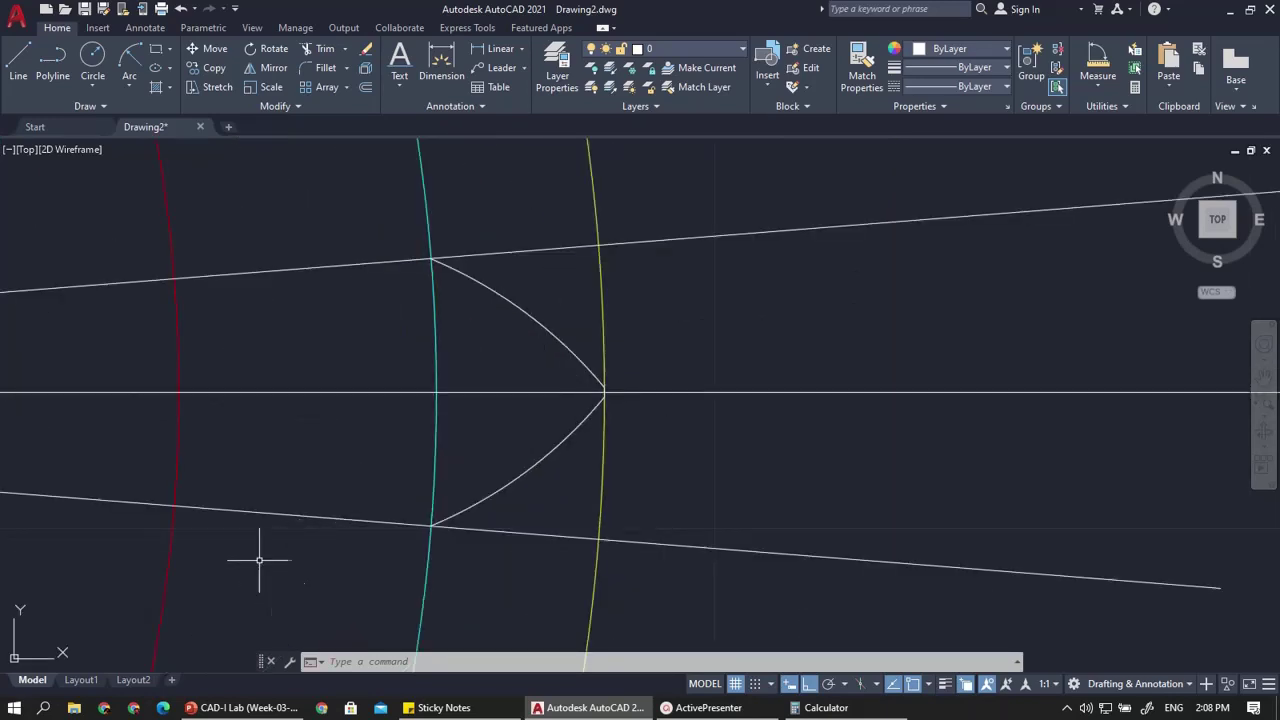
pyautogui.click(186, 709)
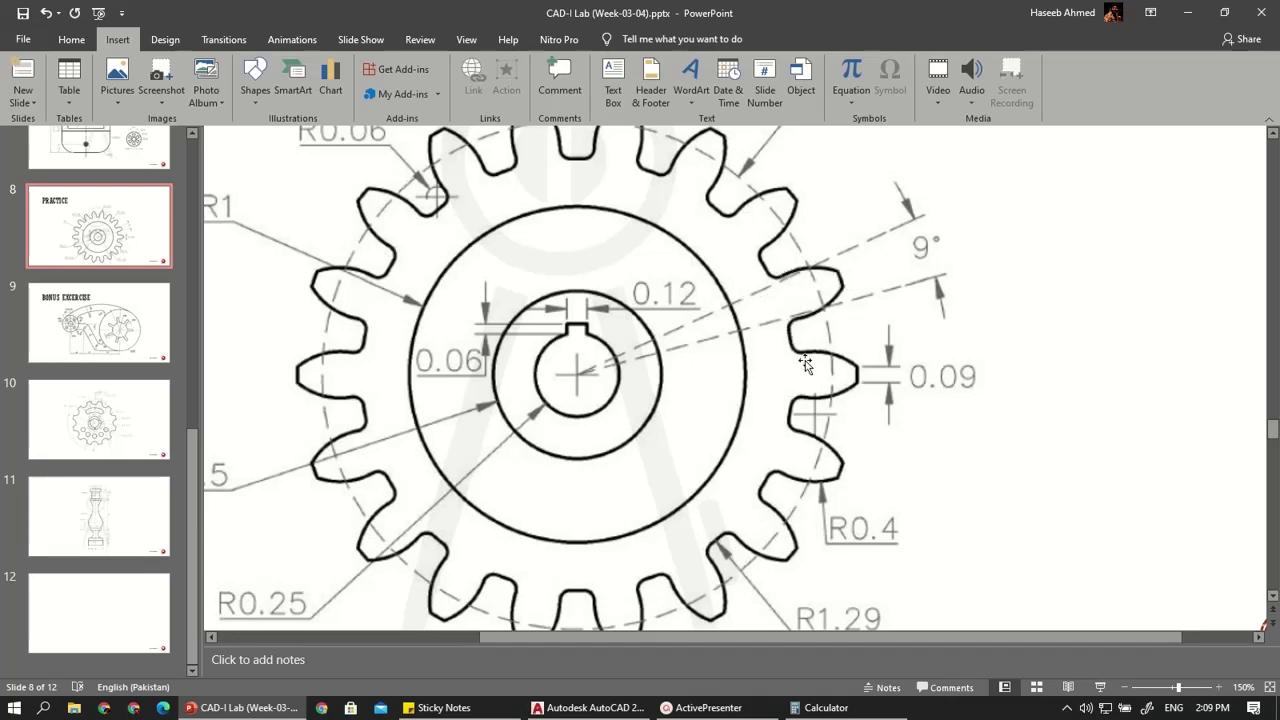
pyautogui.click(244, 708)
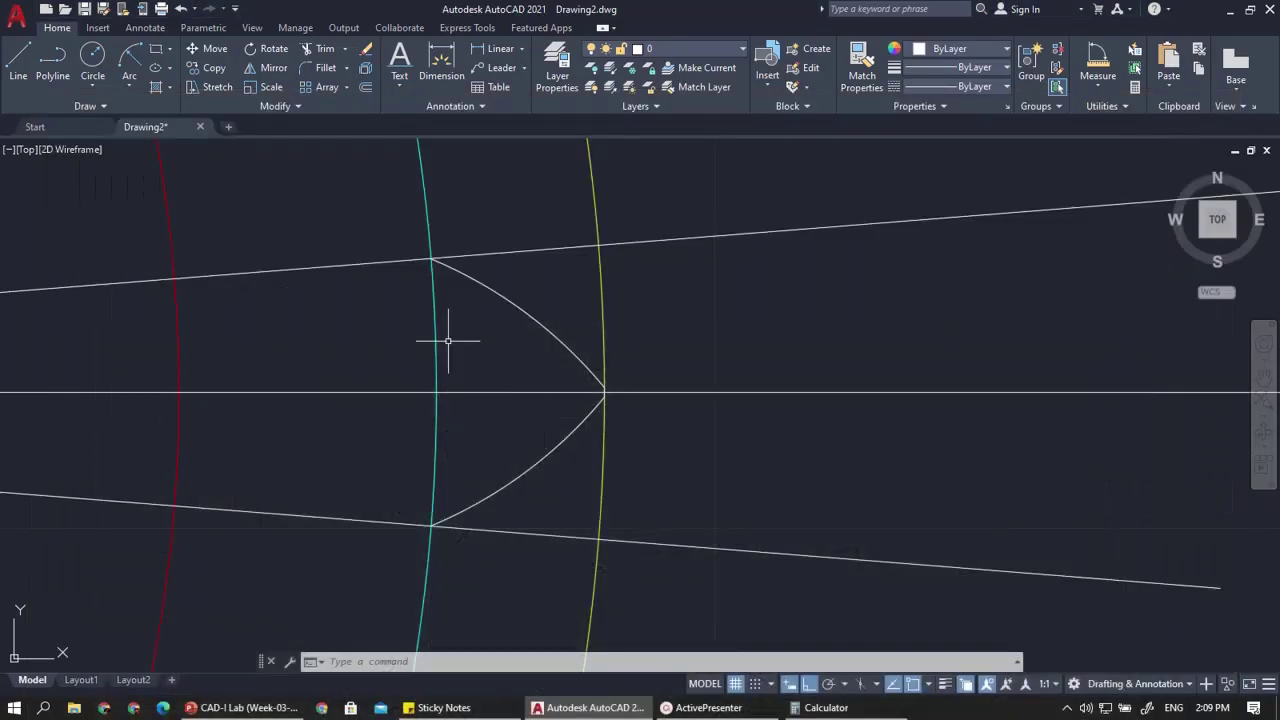
# Inspect both tooth arcs and where they meet the cyan circle, the yellow circle and the angled lines
pyautogui.scroll(2, 362, 225)
pyautogui.scroll(-4, 585, 293)
pyautogui.scroll(2, 390, 258)
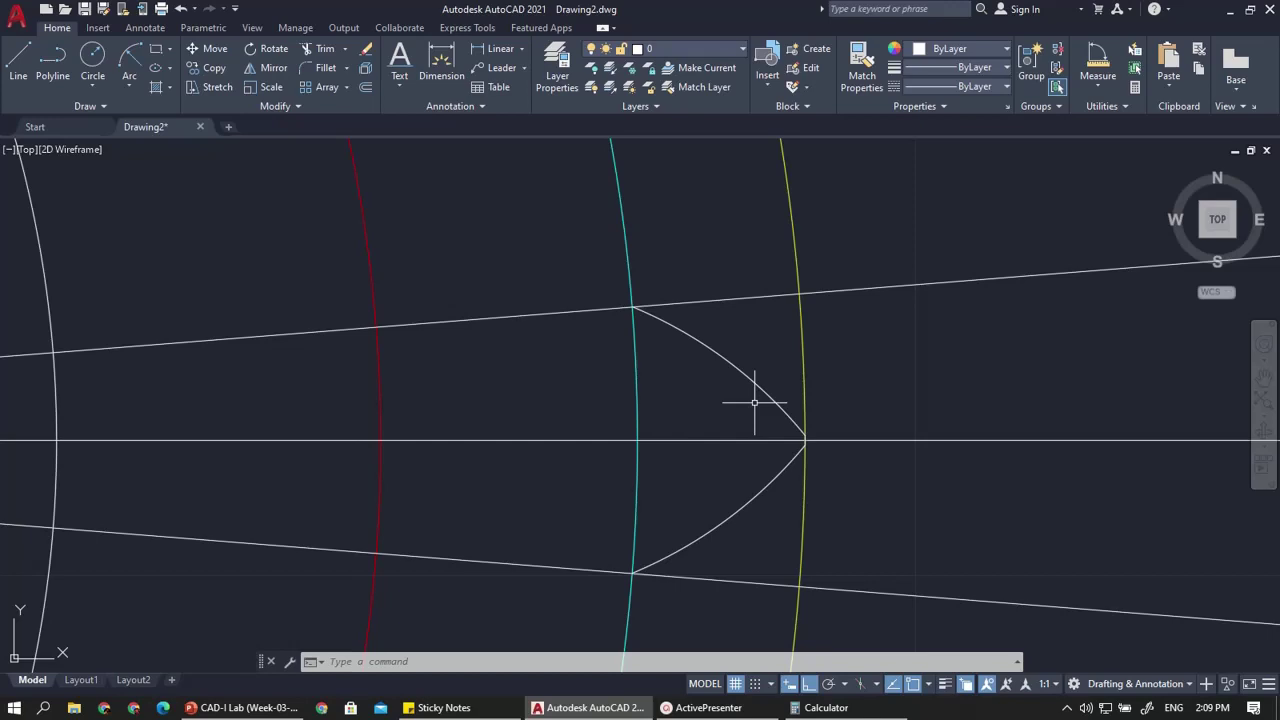
pyautogui.scroll(6, 800, 445)
pyautogui.scroll(-4, 840, 440)
pyautogui.scroll(-4, 814, 486)
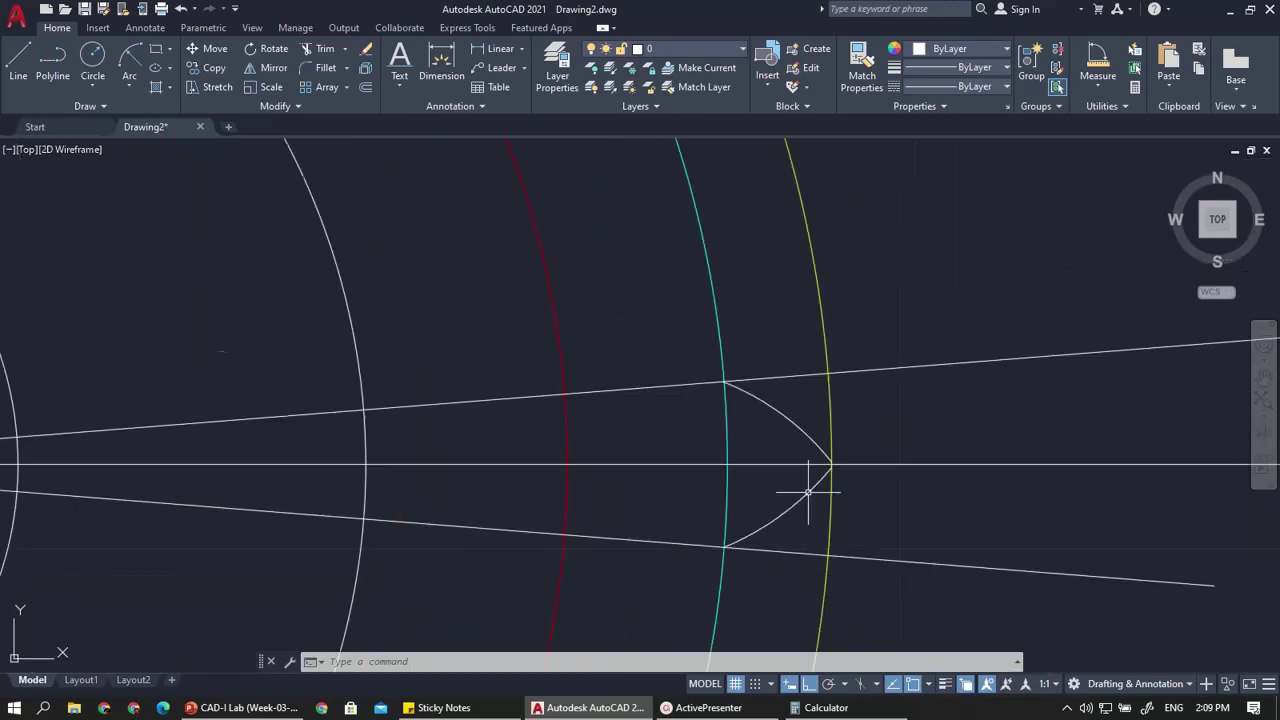
pyautogui.scroll(4, 808, 492)
pyautogui.scroll(-4, 808, 458)
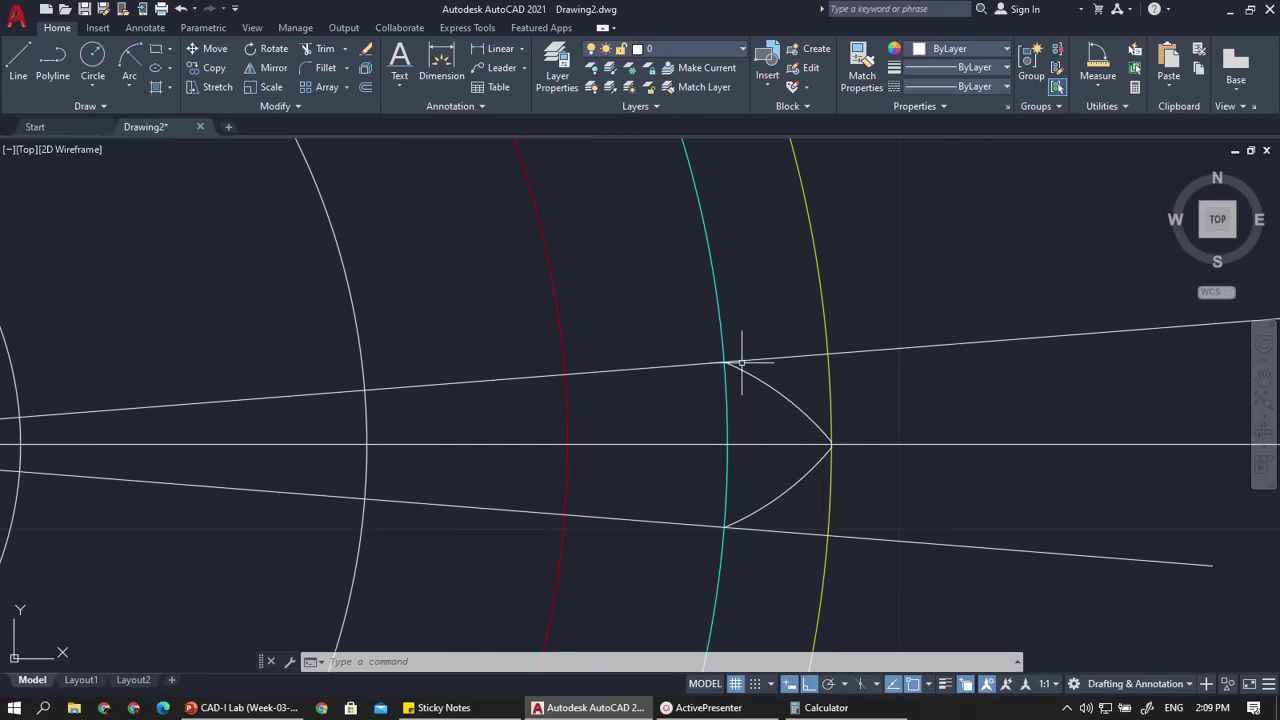
pyautogui.scroll(2, 741, 362)
pyautogui.scroll(-4, 737, 363)
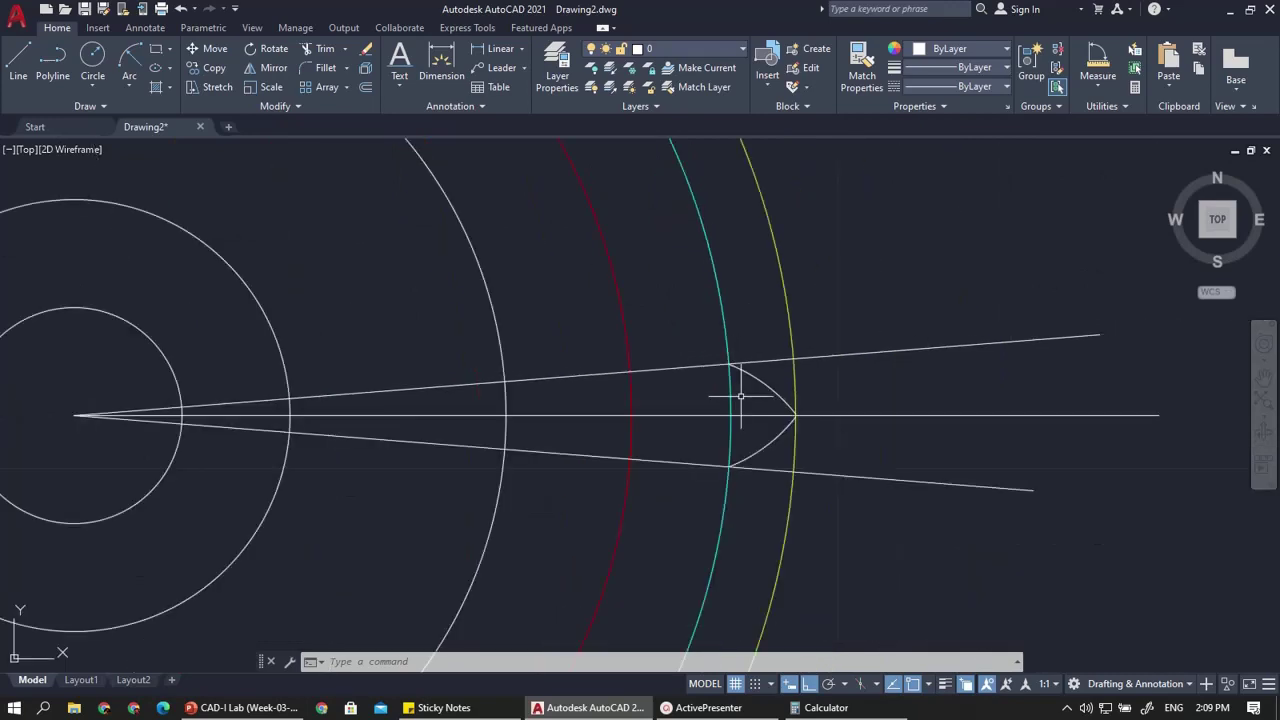
pyautogui.scroll(2, 760, 408)
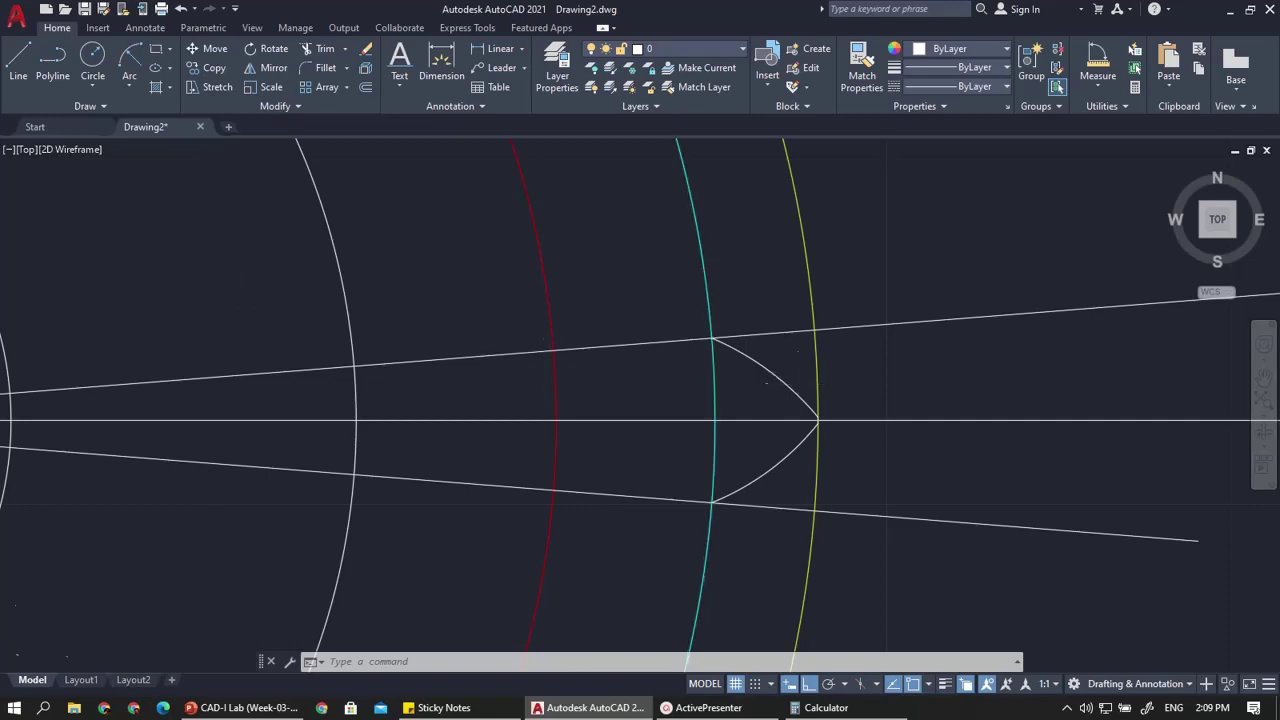
pyautogui.scroll(2, 797, 386)
pyautogui.write('f')
pyautogui.press('Return')
pyautogui.write('r')
pyautogui.press('Return')
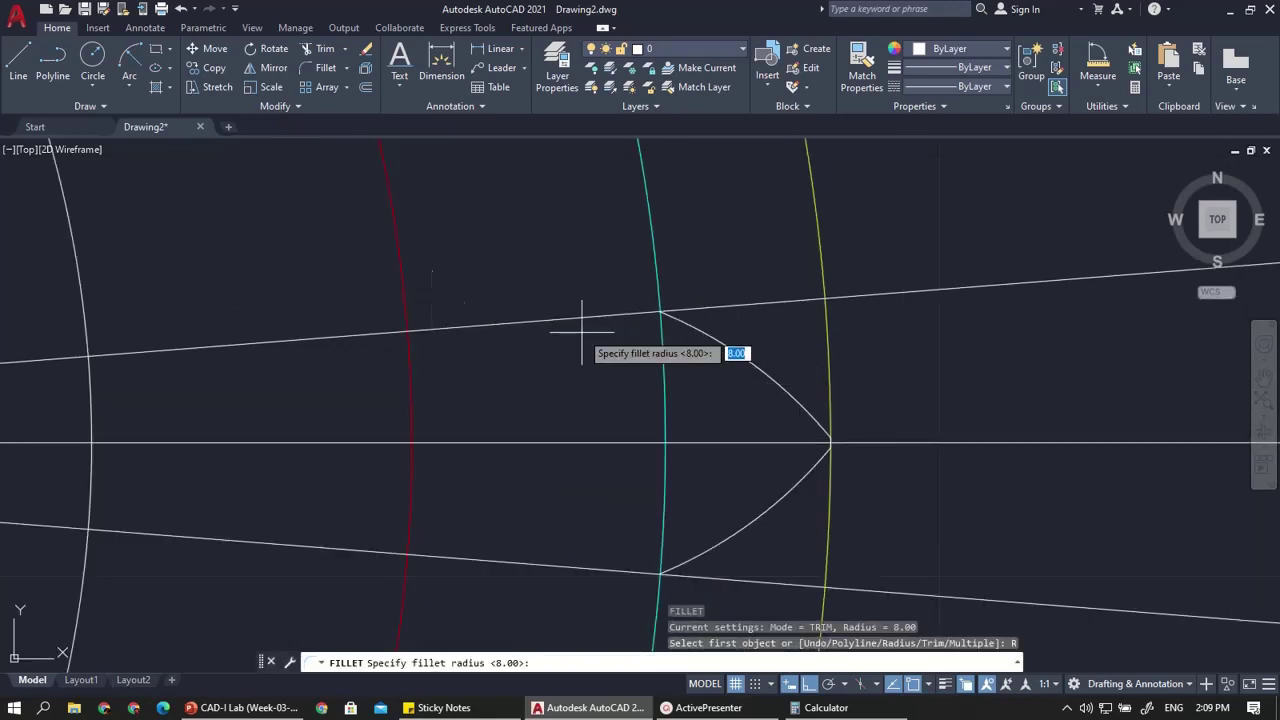
pyautogui.write('0')
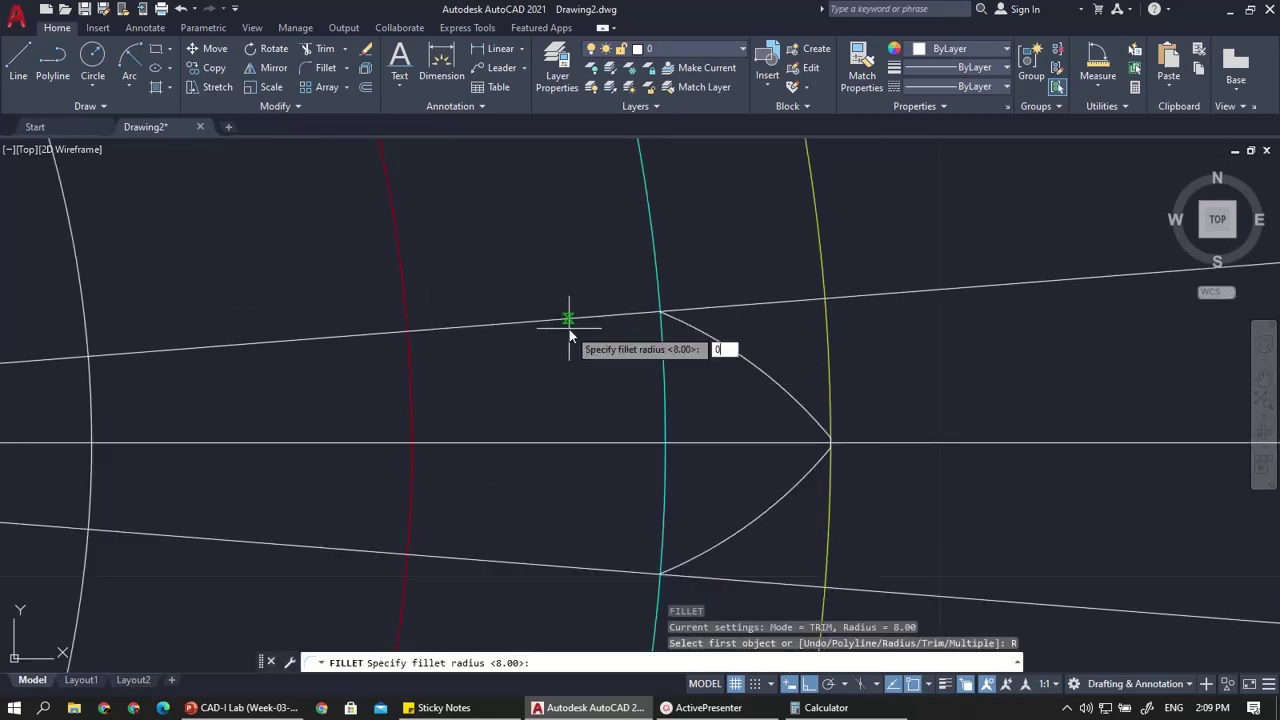
pyautogui.write('.4')
pyautogui.press('Return')
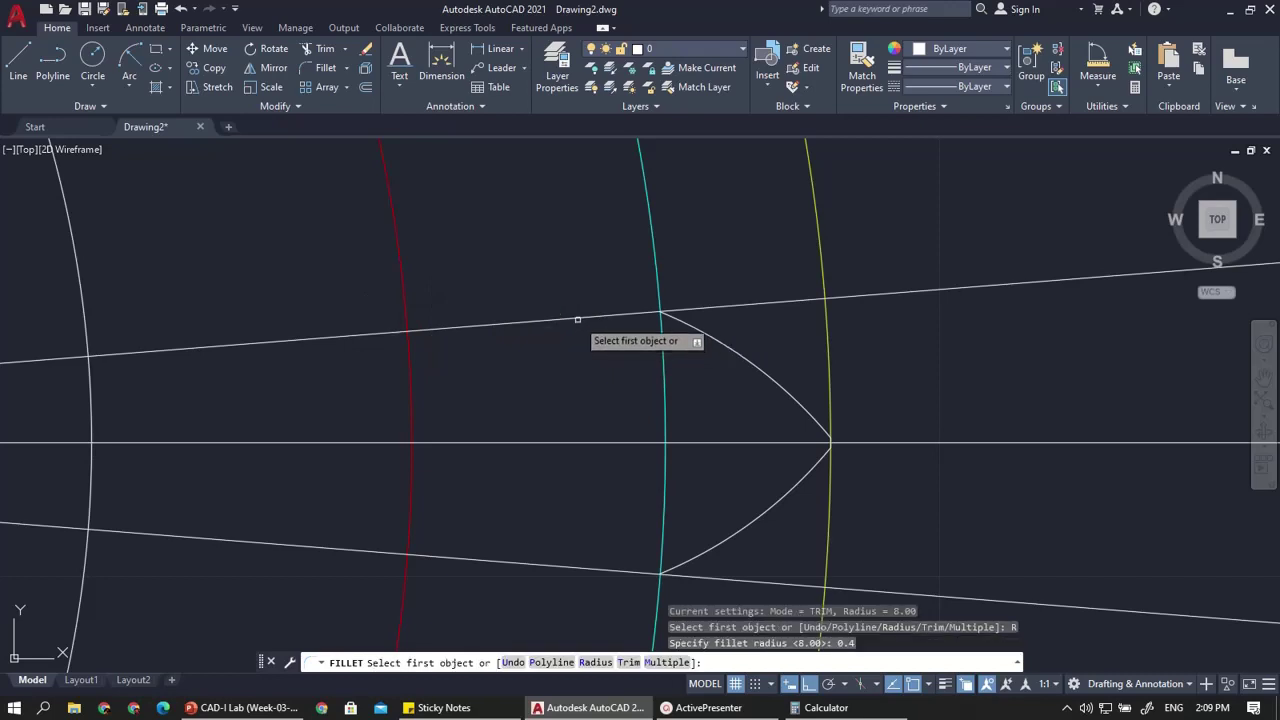
pyautogui.click(577, 317)
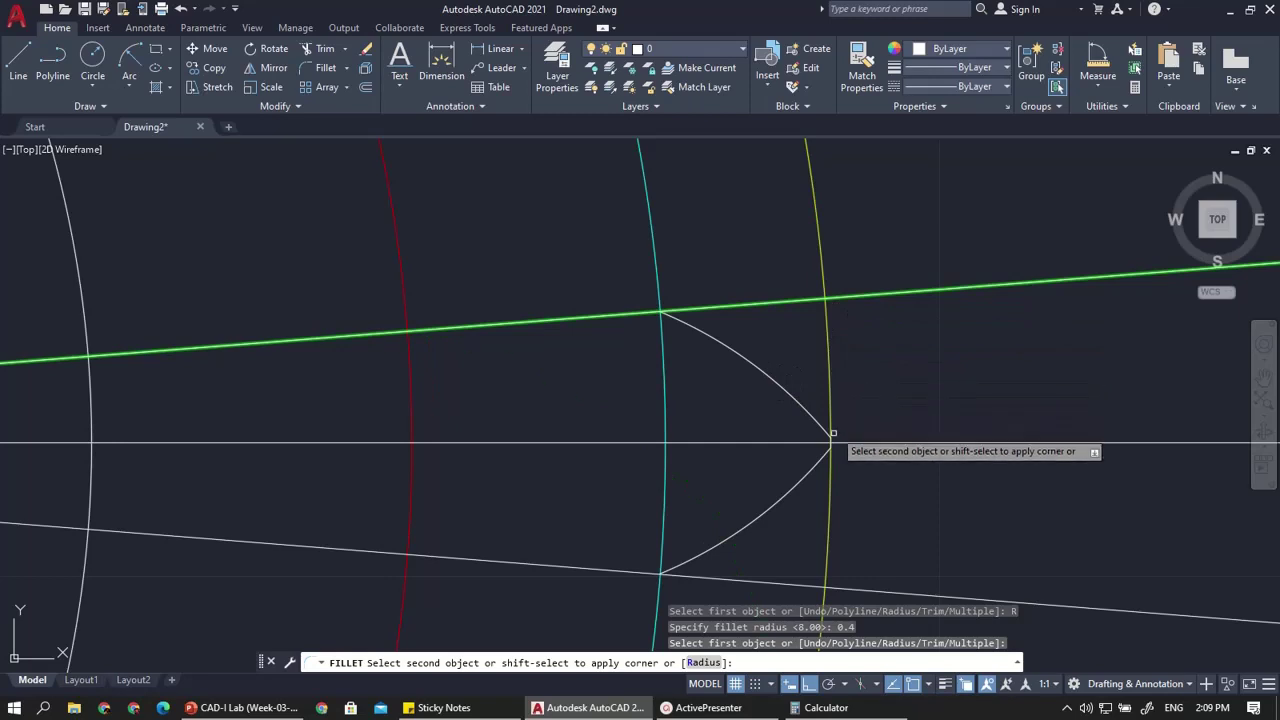
pyautogui.scroll(5, 828, 442)
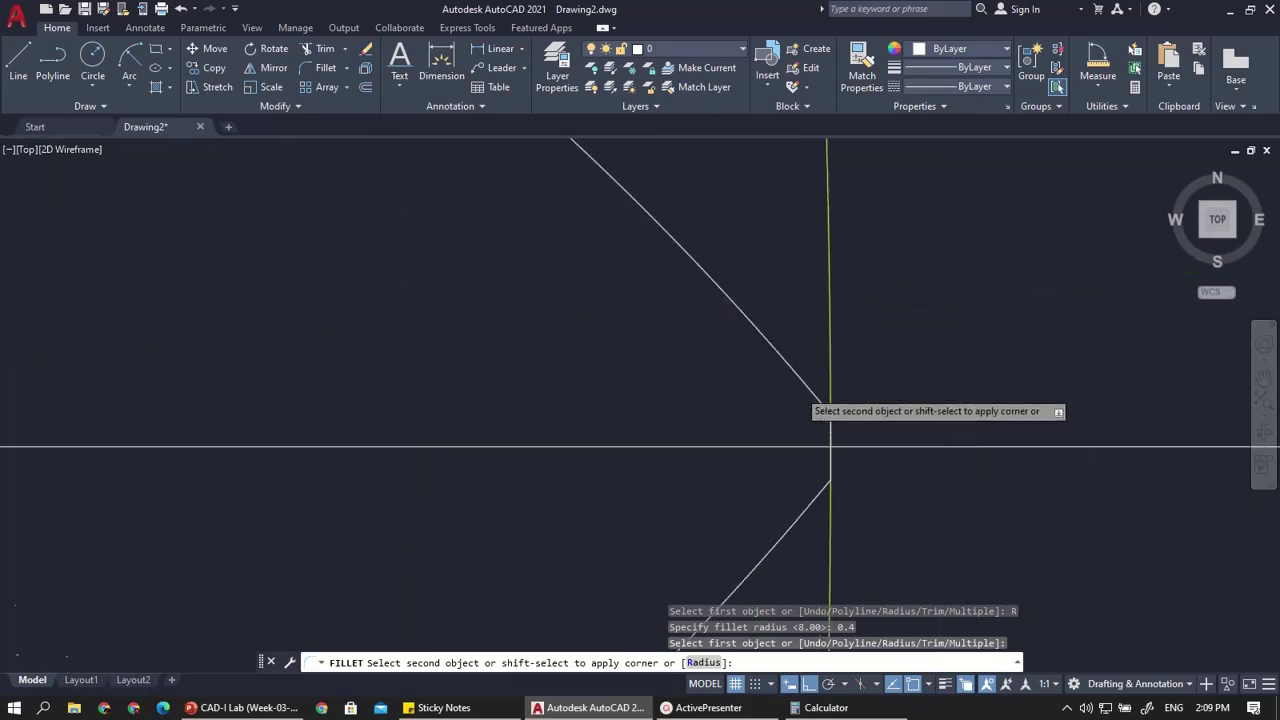
pyautogui.scroll(-3, 800, 385)
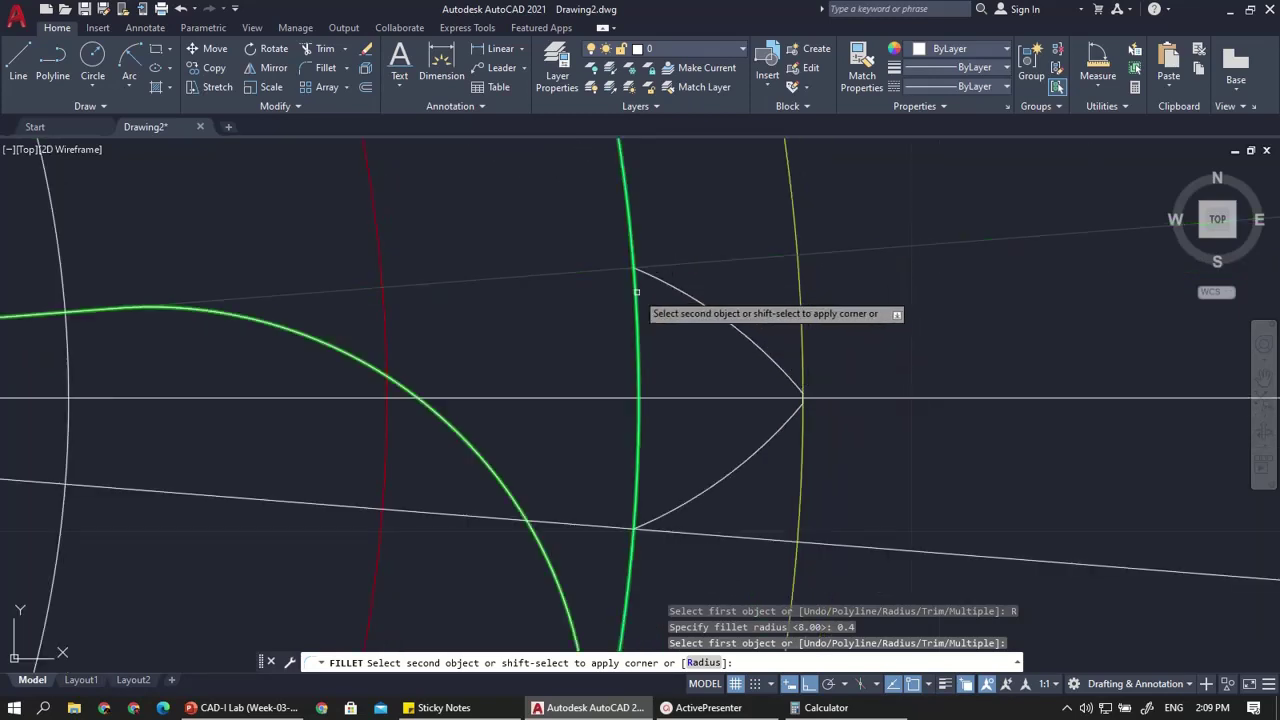
pyautogui.press('Escape')
pyautogui.scroll(-3, 623, 351)
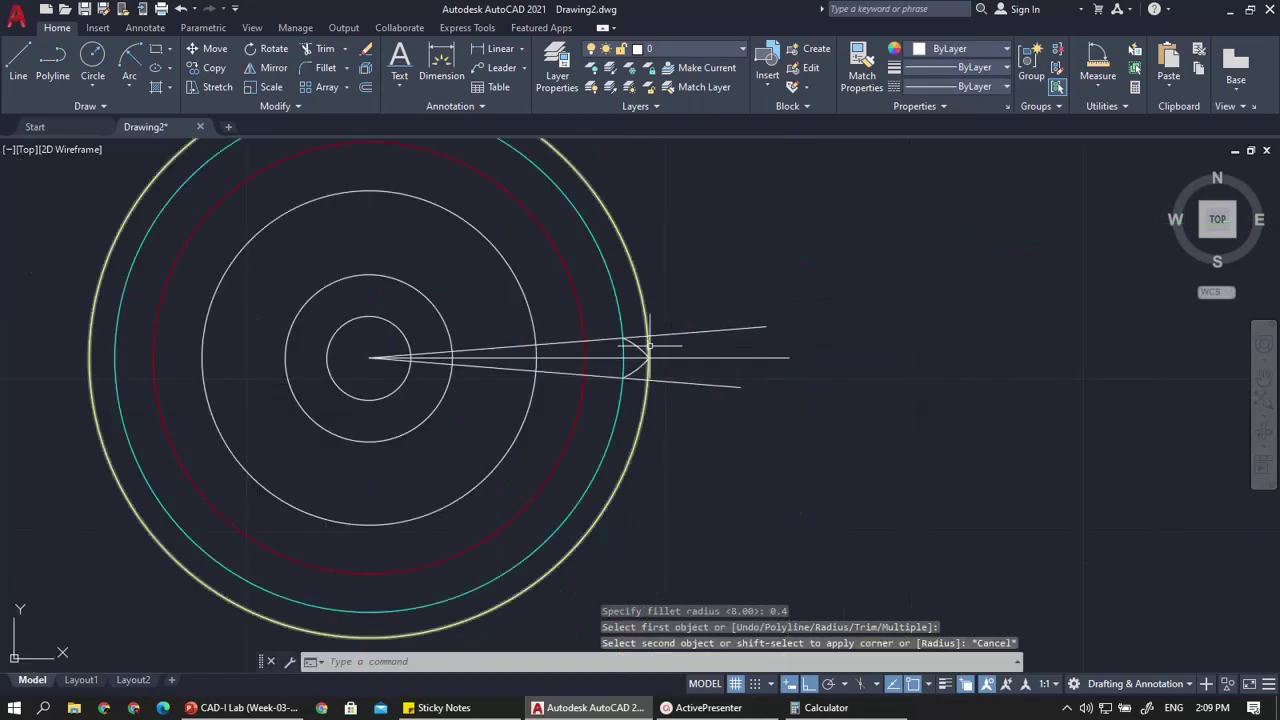
pyautogui.moveTo(530, 5)
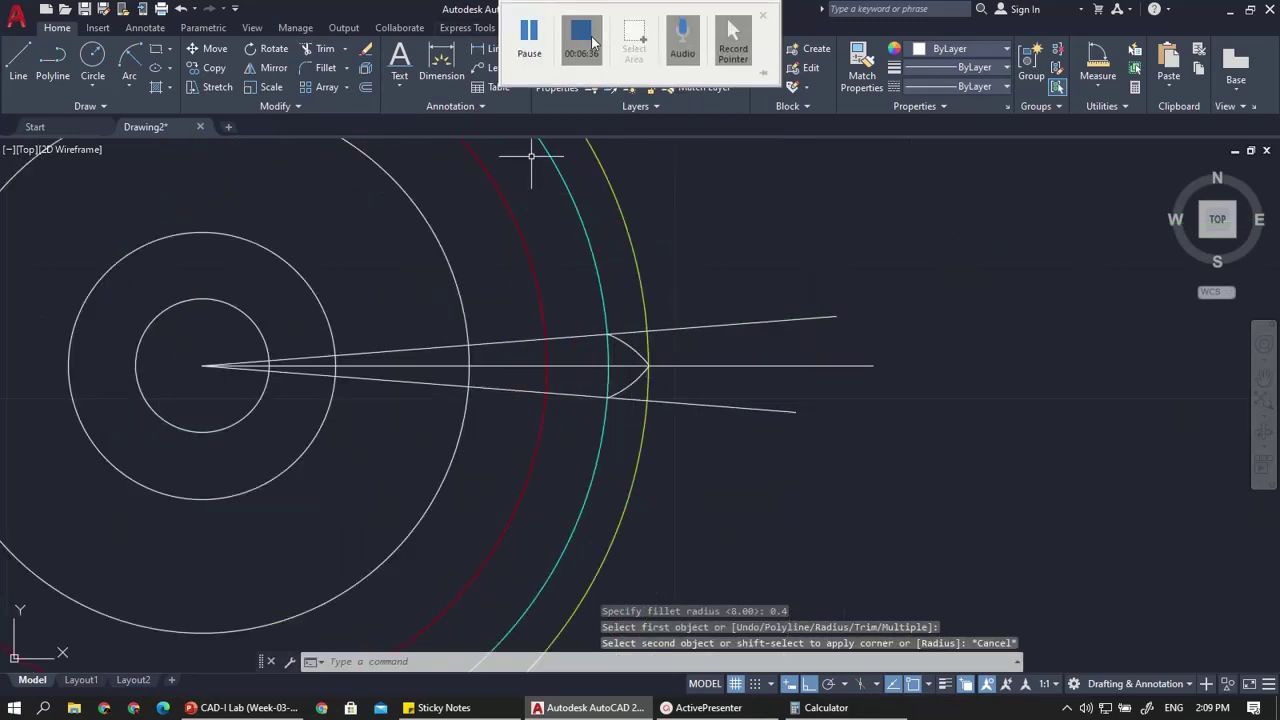
pyautogui.click(587, 40)
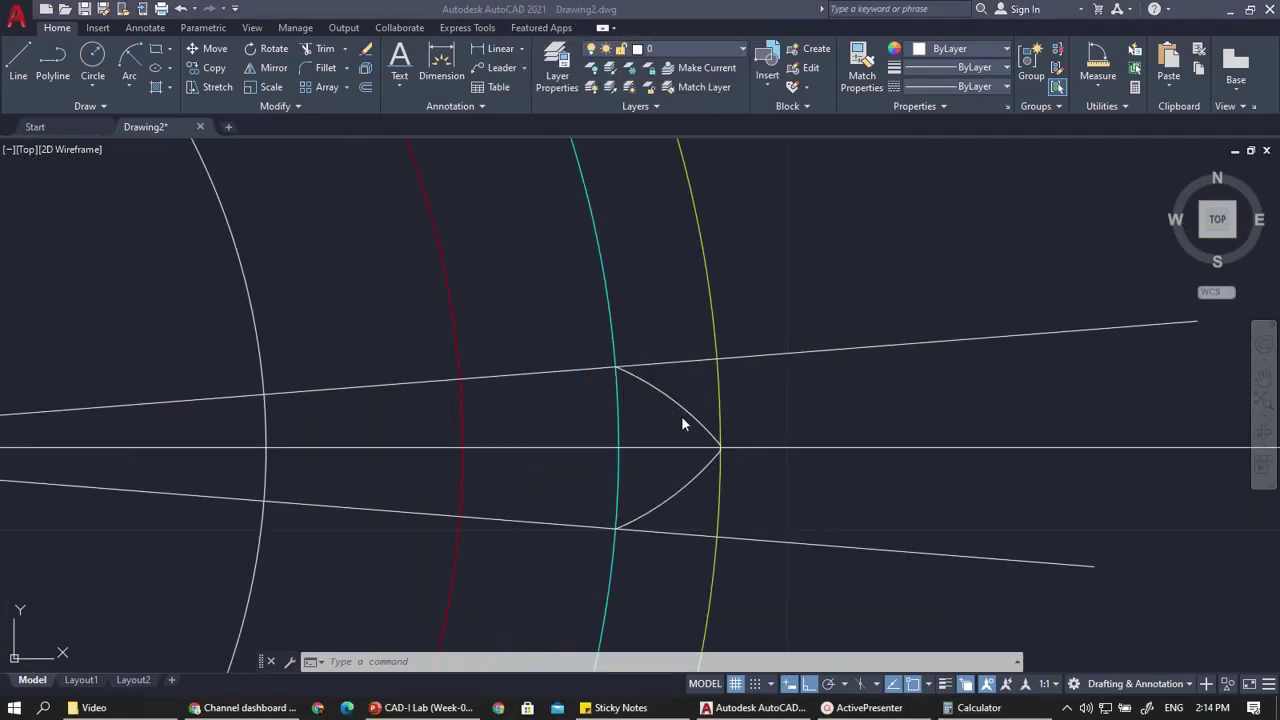
# Erase the two mirrored tooth arcs between the cyan and yellow circles
pyautogui.scroll(2, 679, 400)
pyautogui.scroll(-2, 677, 362)
pyautogui.scroll(2, 684, 385)
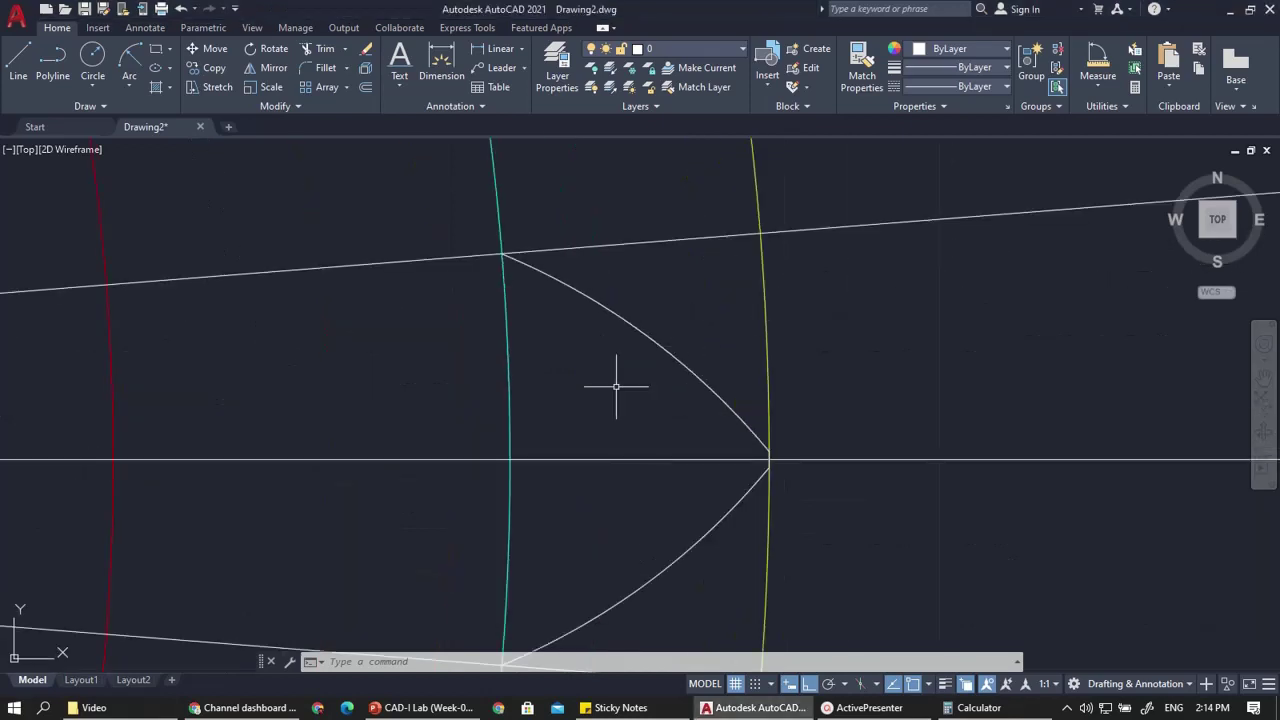
pyautogui.click(665, 325)
pyautogui.click(605, 386)
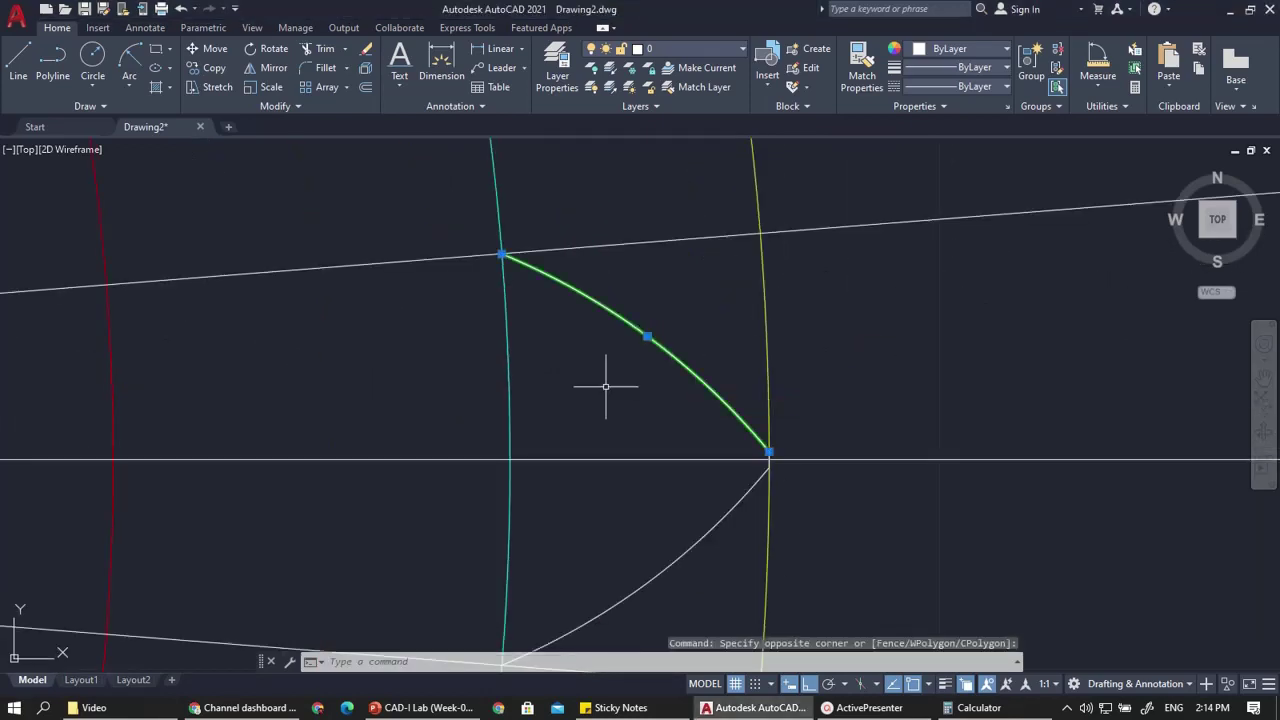
pyautogui.press('Delete')
pyautogui.click(700, 561)
pyautogui.click(656, 537)
pyautogui.scroll(5, 785, 467)
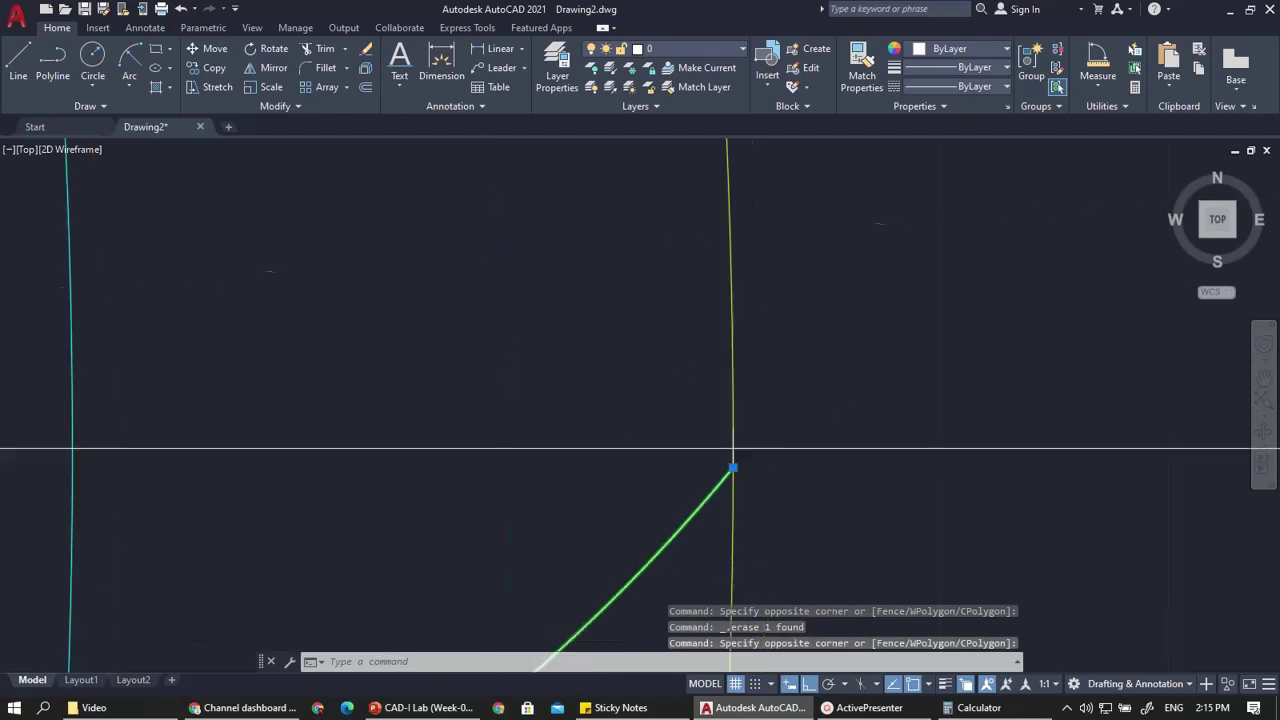
pyautogui.press('Delete')
# Erase the short vertical tooth-tip lines above and below the horizontal centre line at the yellow circle
pyautogui.scroll(5, 678, 467)
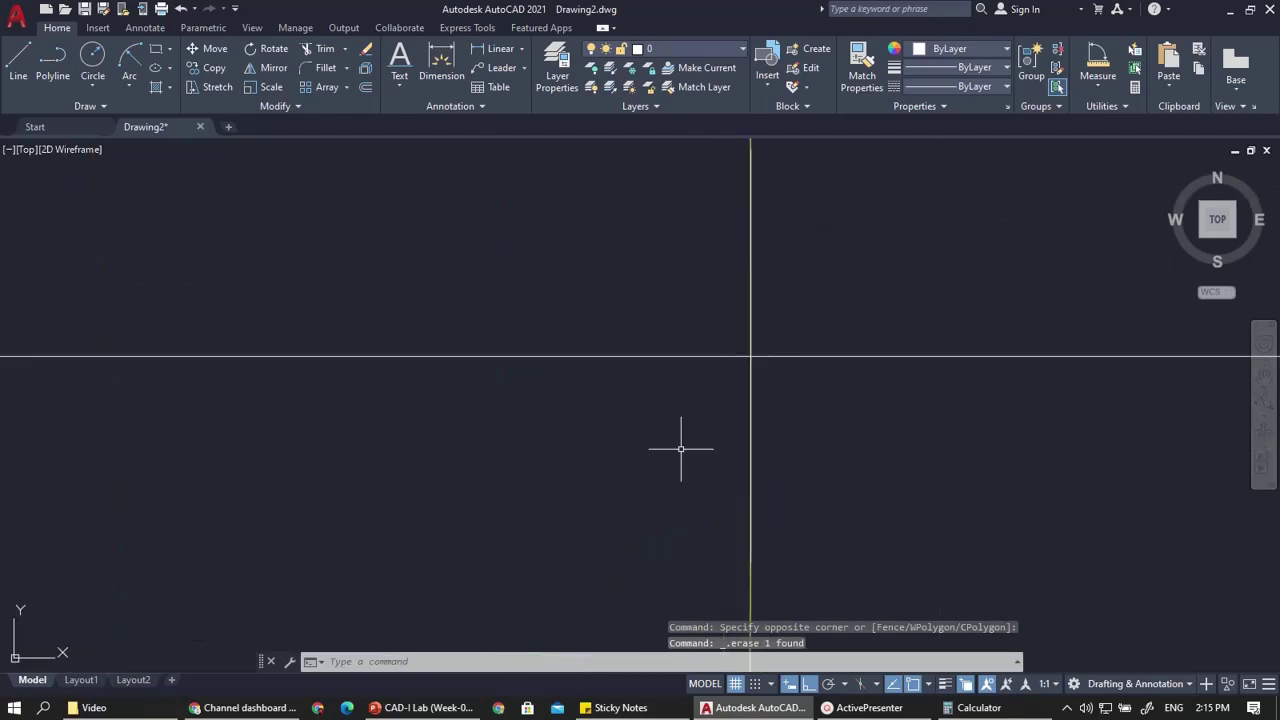
pyautogui.click(751, 428)
pyautogui.click(795, 487)
pyautogui.press('Delete')
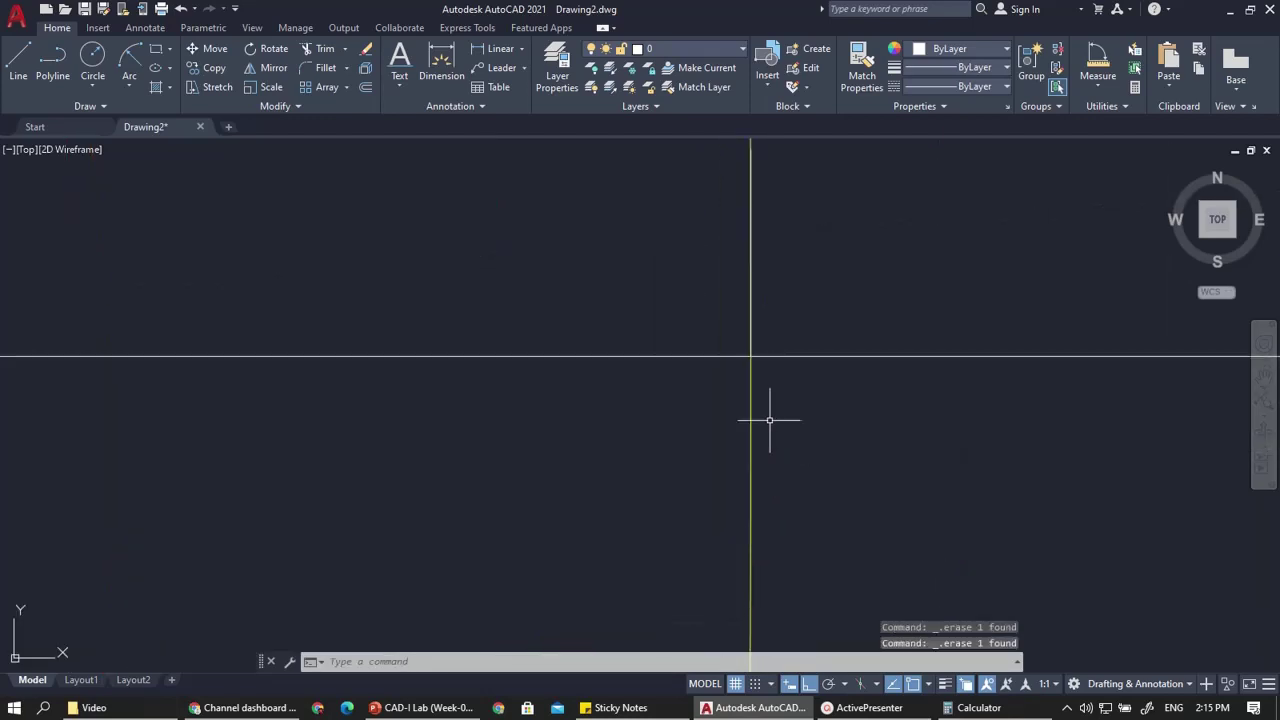
pyautogui.click(749, 320)
pyautogui.click(749, 284)
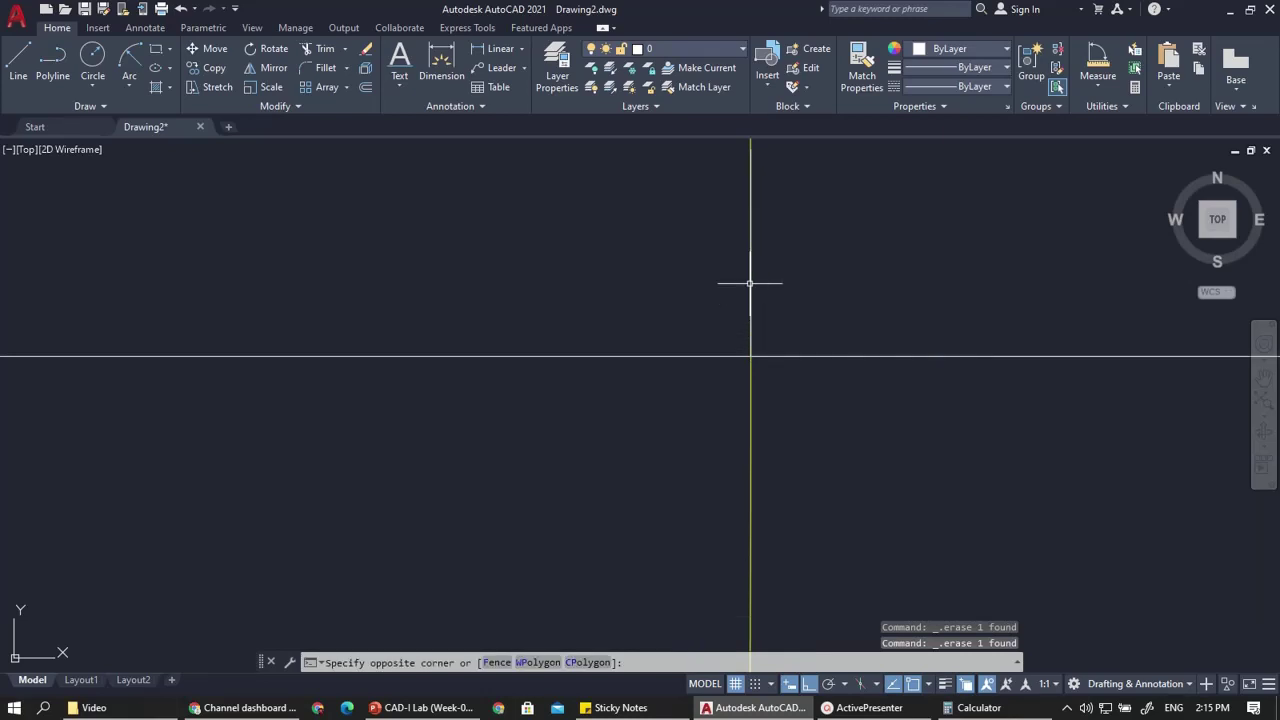
pyautogui.click(750, 278)
pyautogui.click(789, 337)
pyautogui.press('Delete')
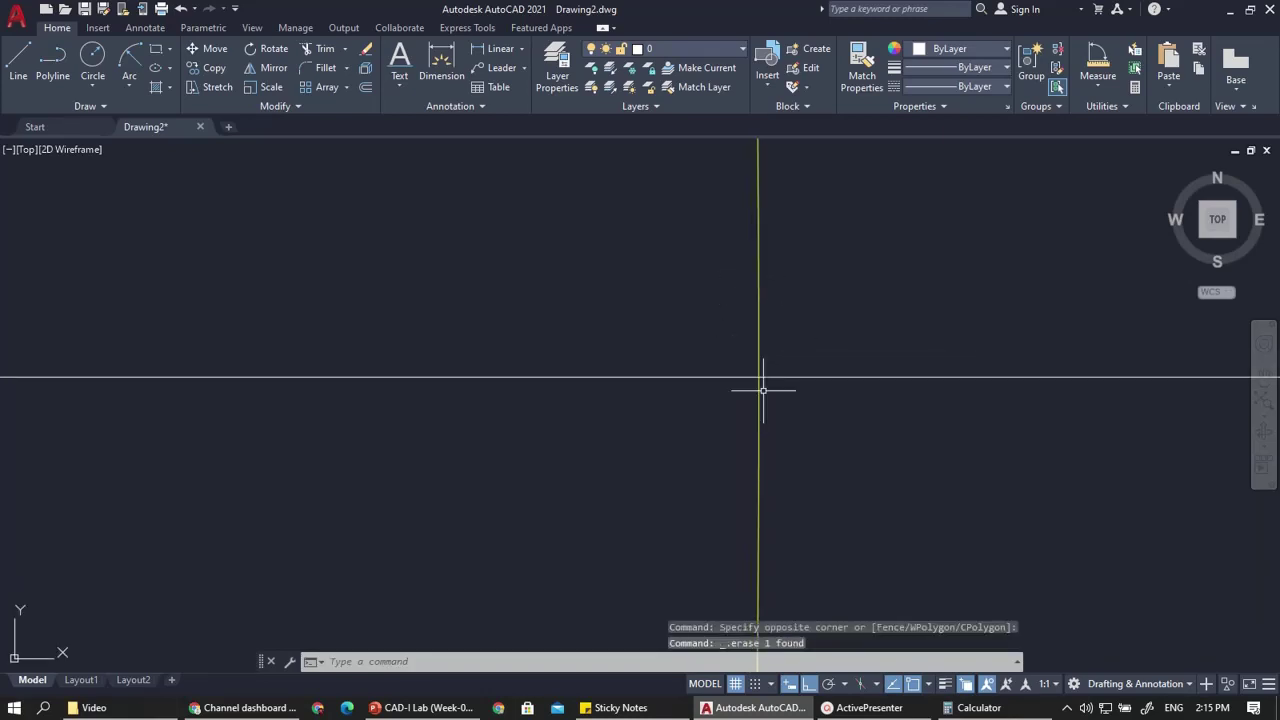
# Check the tooth-tip width in PowerPoint, return to AutoCAD, and draw a 0.045 vertical line upward from the yellow circle's intersection with the horizontal centre line
pyautogui.click(420, 707)
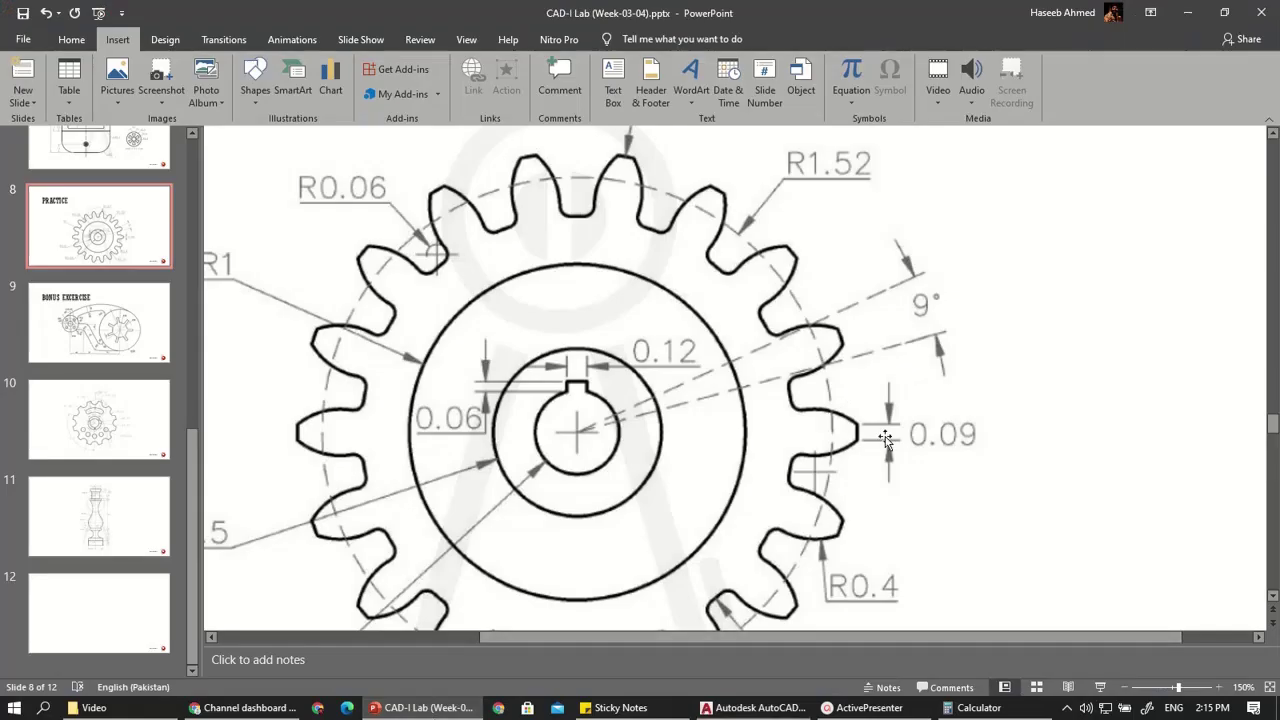
pyautogui.click(753, 707)
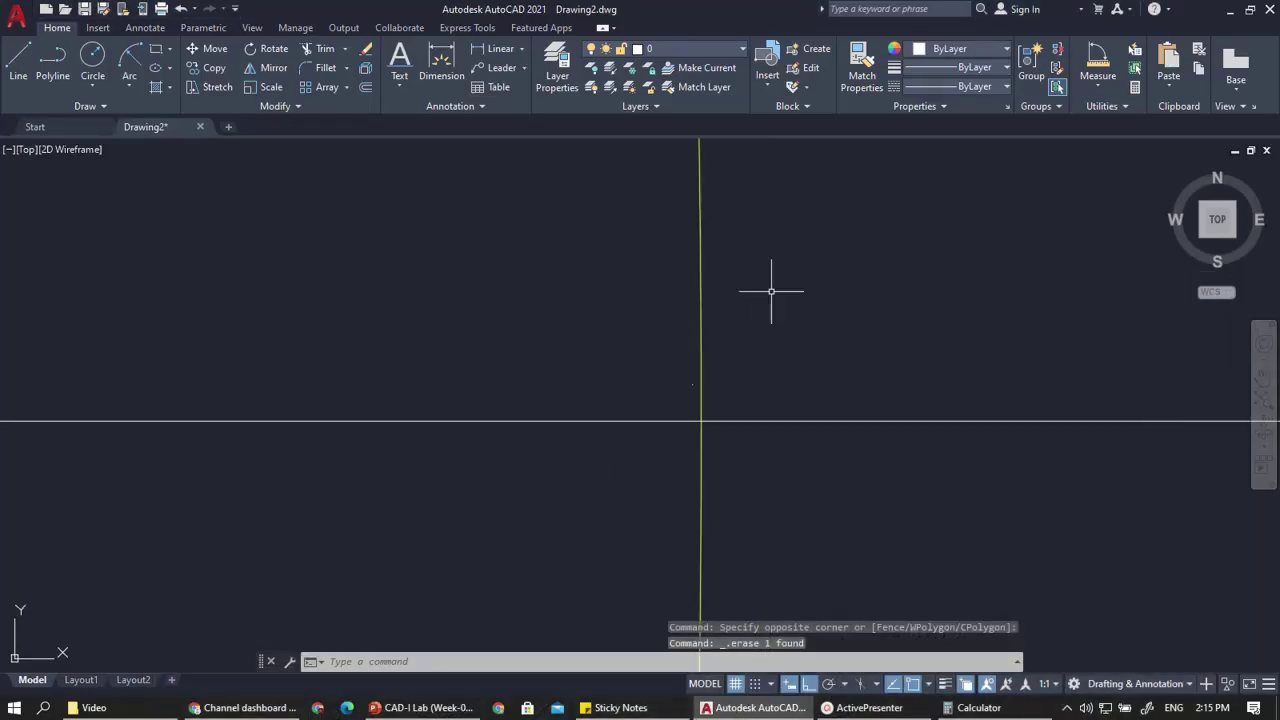
pyautogui.scroll(2, 771, 291)
pyautogui.click(18, 62)
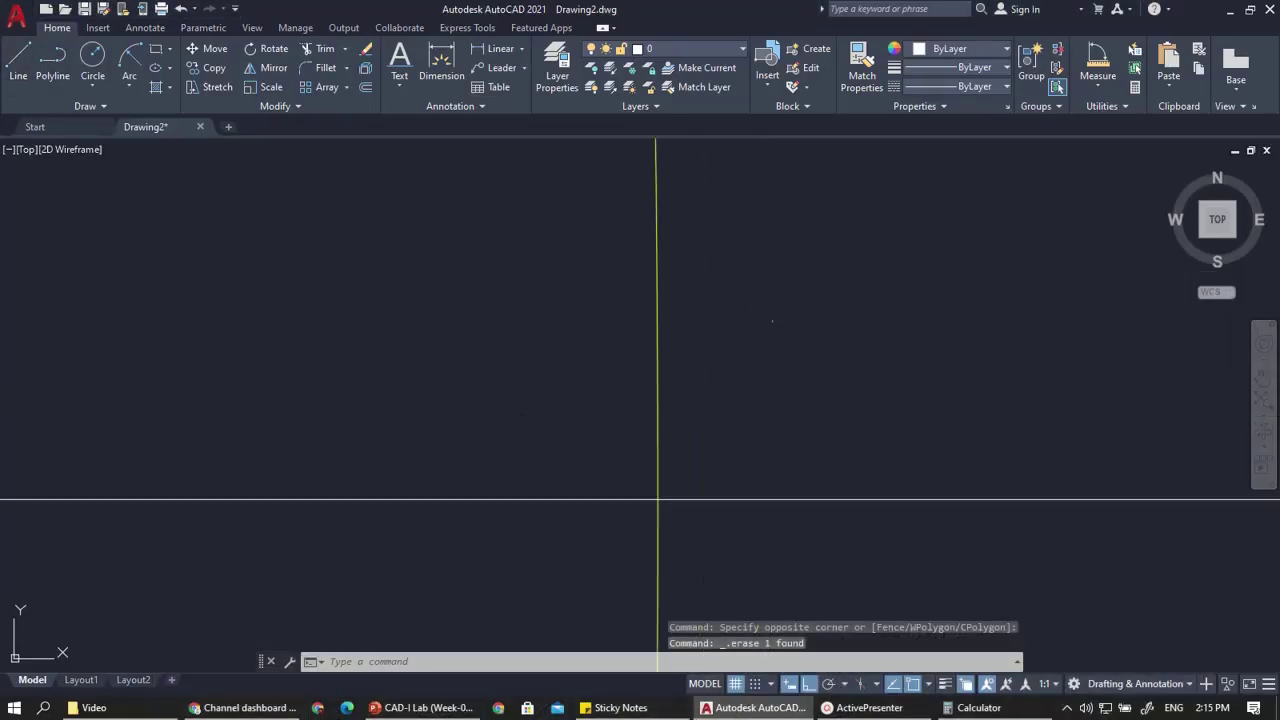
pyautogui.click(656, 498)
pyautogui.scroll(-4, 698, 312)
pyautogui.scroll(-1, 715, 229)
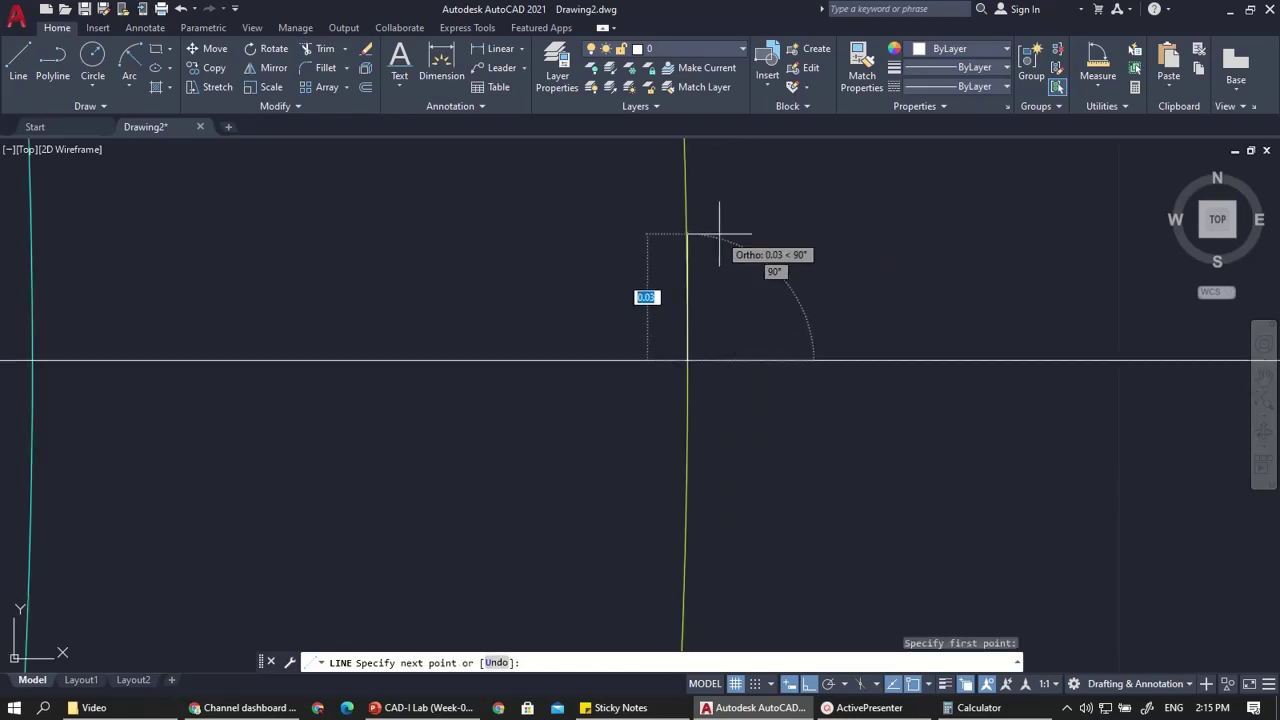
pyautogui.write('0.')
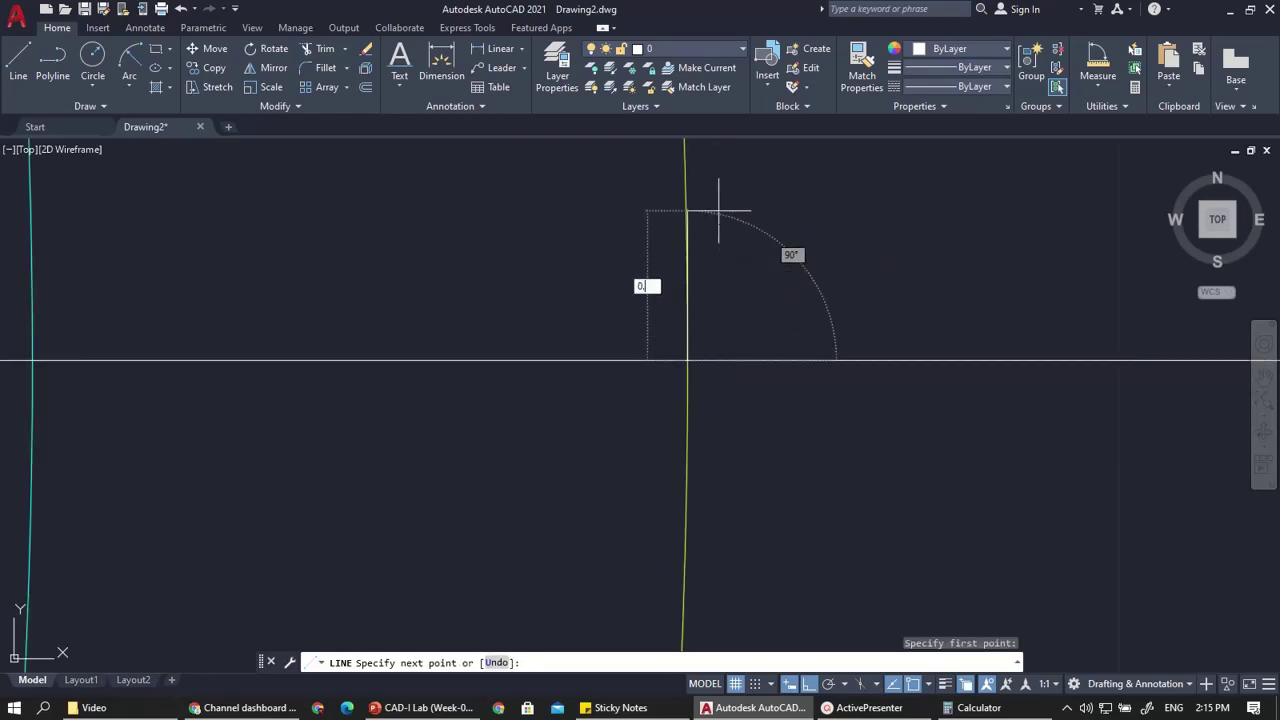
pyautogui.write('045')
pyautogui.press('Return')
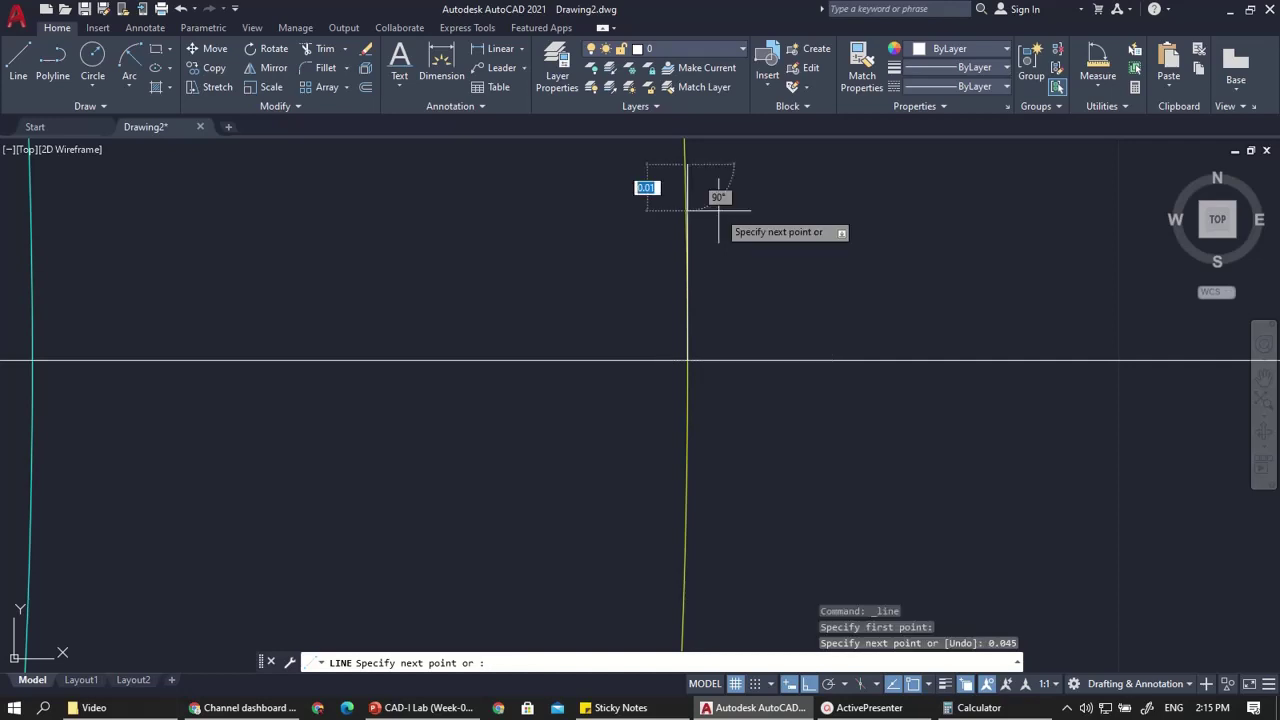
pyautogui.press('Escape')
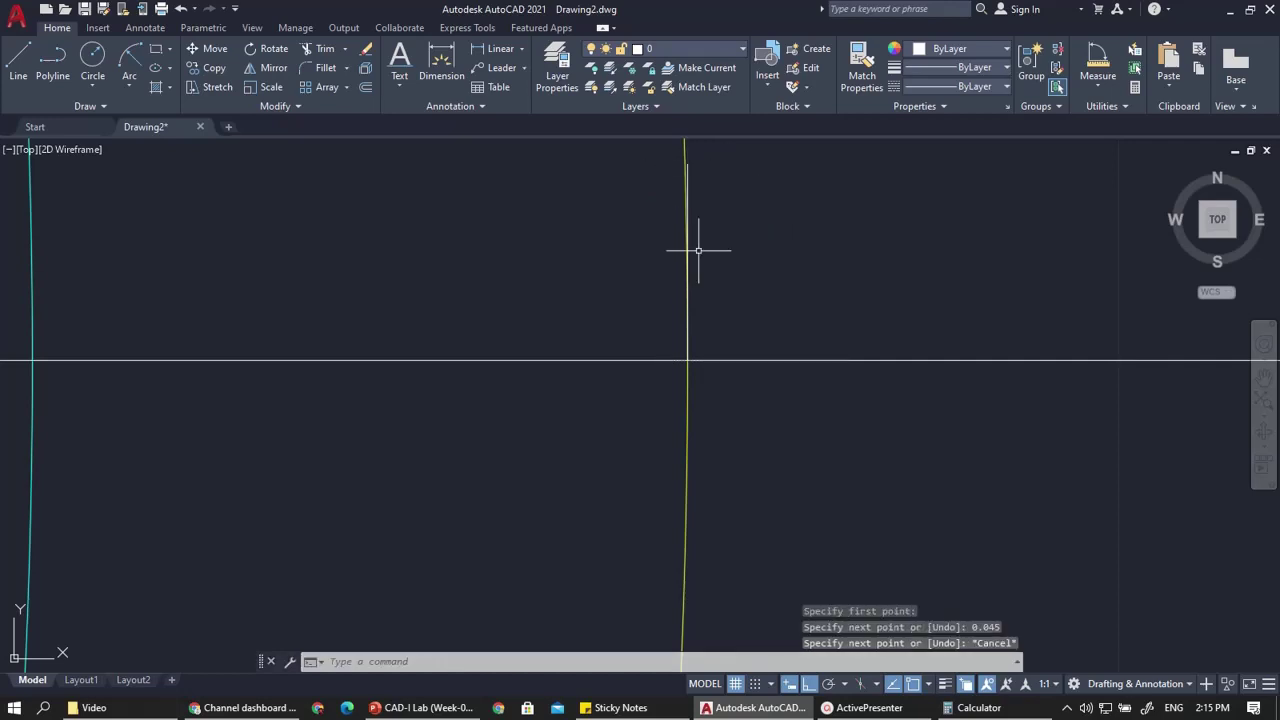
# Draw a 0.4-radius arc from the short vertical line's upper endpoint to where the upper angled line crosses the cyan circle
pyautogui.scroll(-4, 666, 335)
pyautogui.scroll(-2, 666, 335)
pyautogui.scroll(6, 666, 334)
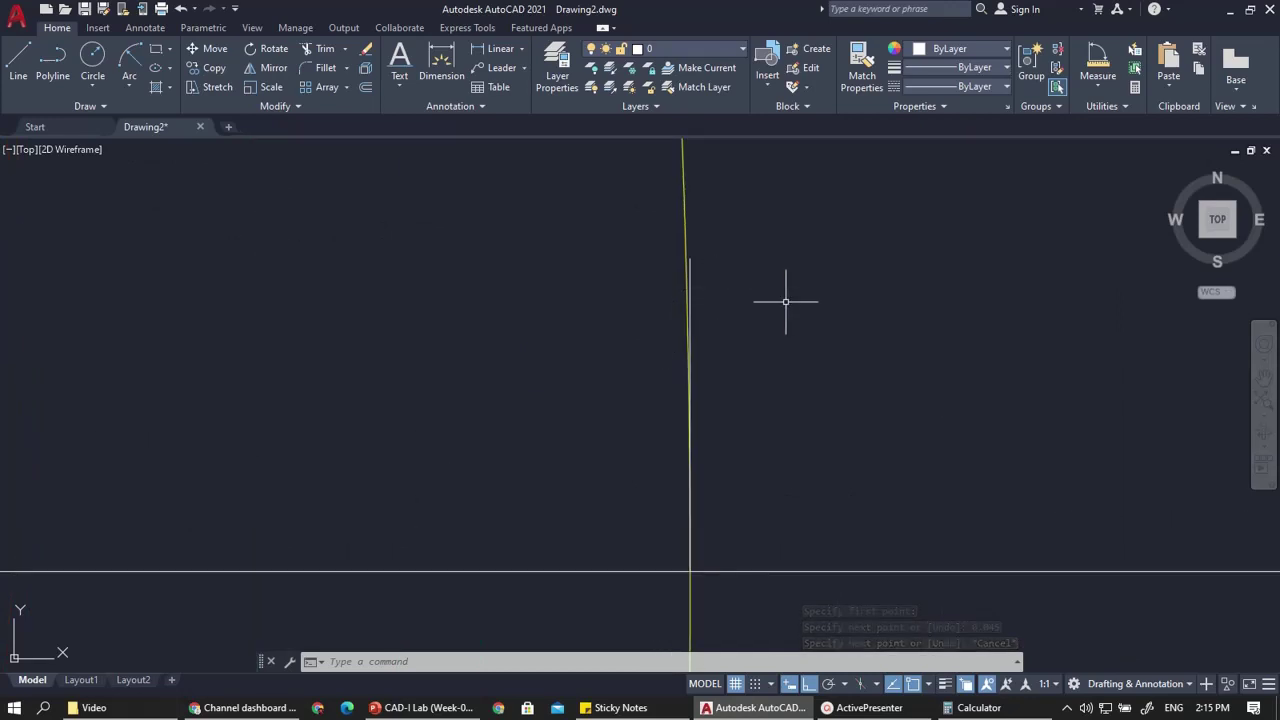
pyautogui.scroll(-3, 720, 320)
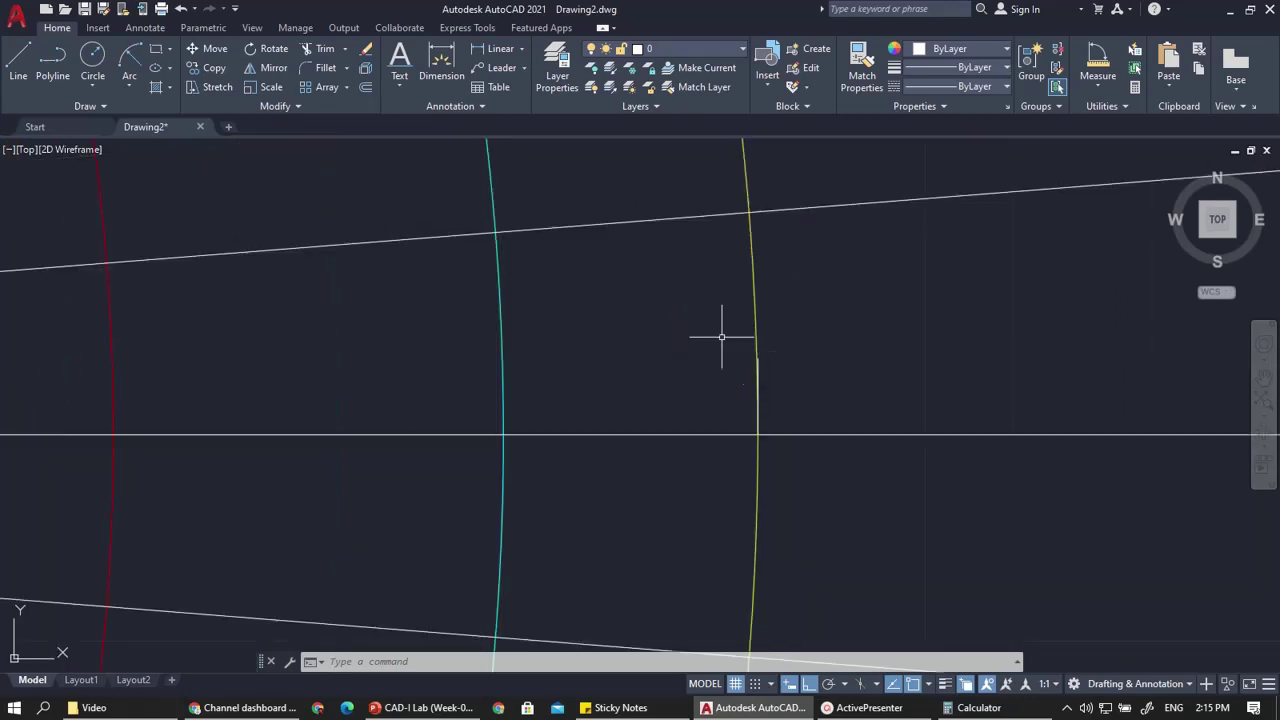
pyautogui.scroll(3, 754, 317)
pyautogui.scroll(-1, 784, 401)
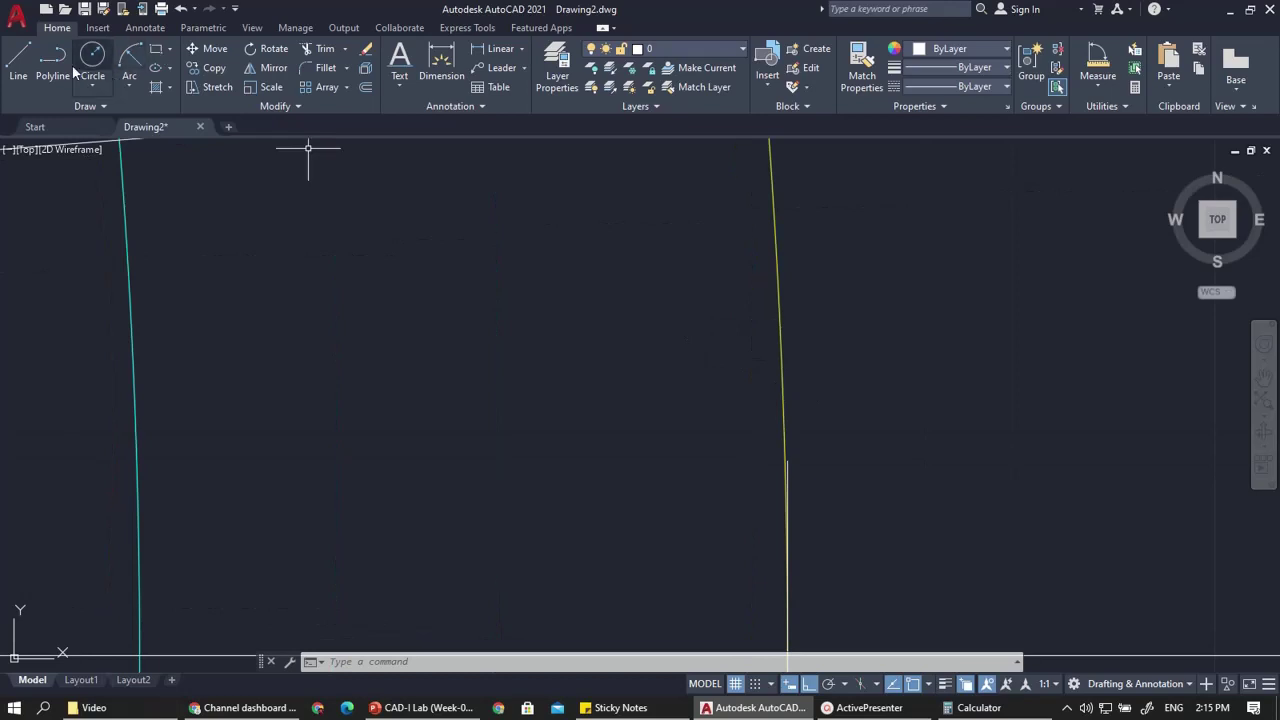
pyautogui.click(127, 66)
pyautogui.scroll(5, 685, 401)
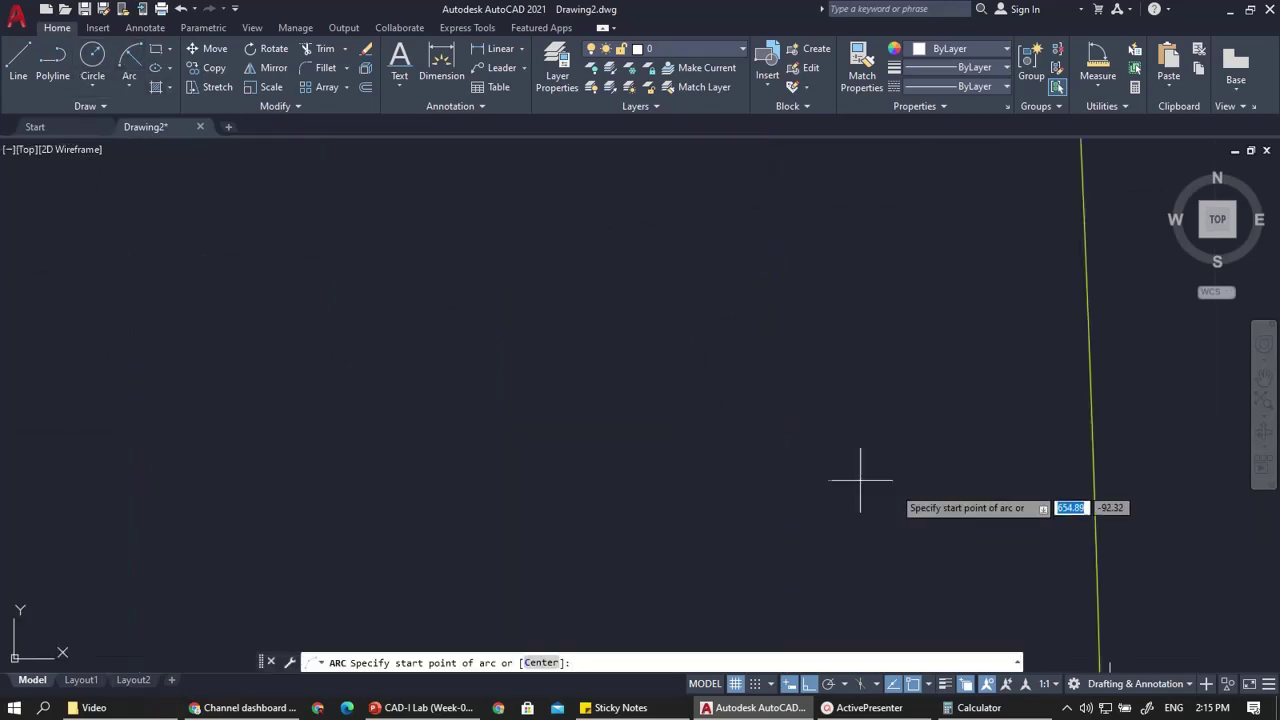
pyautogui.scroll(-1, 886, 488)
pyautogui.moveTo(1053, 609); pyautogui.dragTo(994, 563, button='middle')
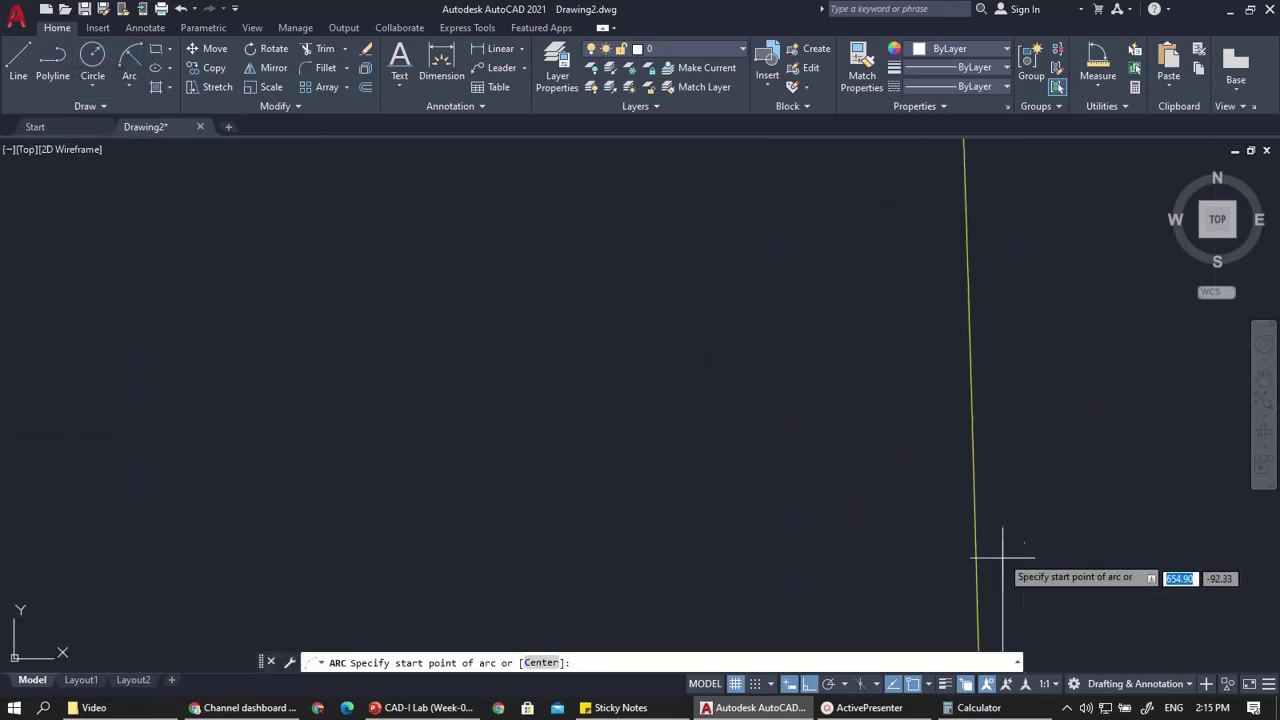
pyautogui.click(1002, 540)
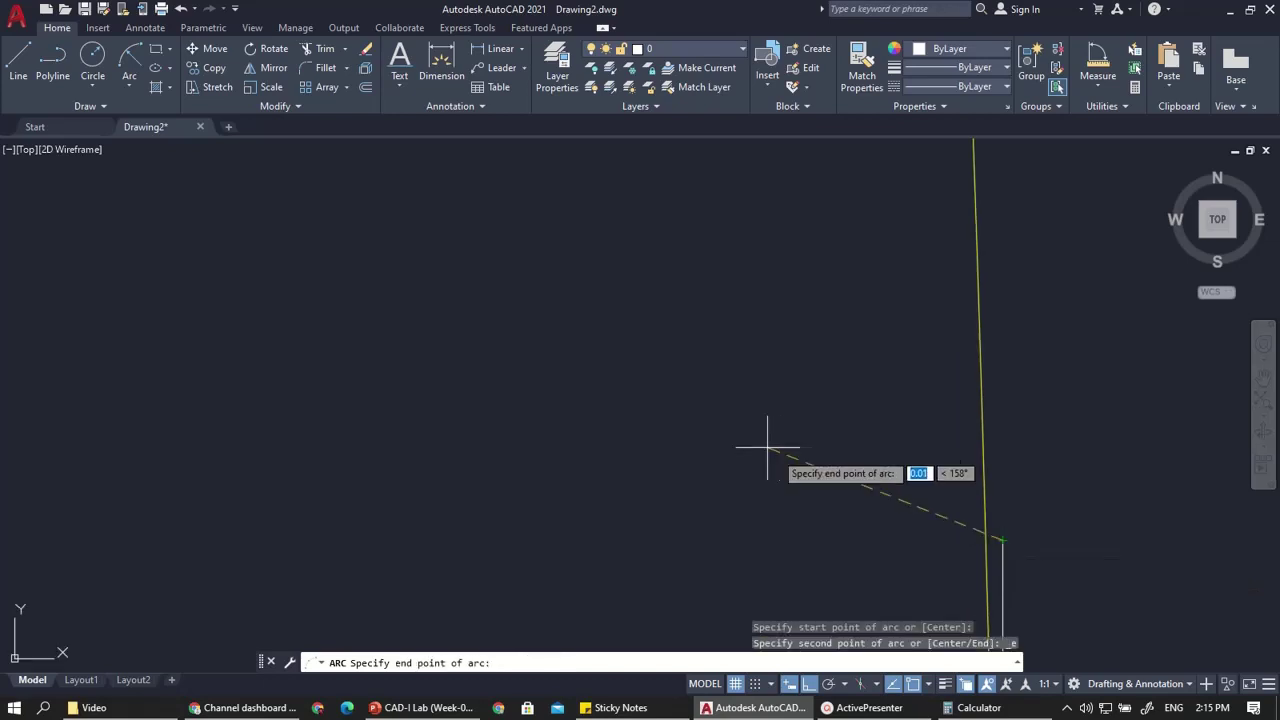
pyautogui.scroll(-2, 586, 366)
pyautogui.click(390, 270)
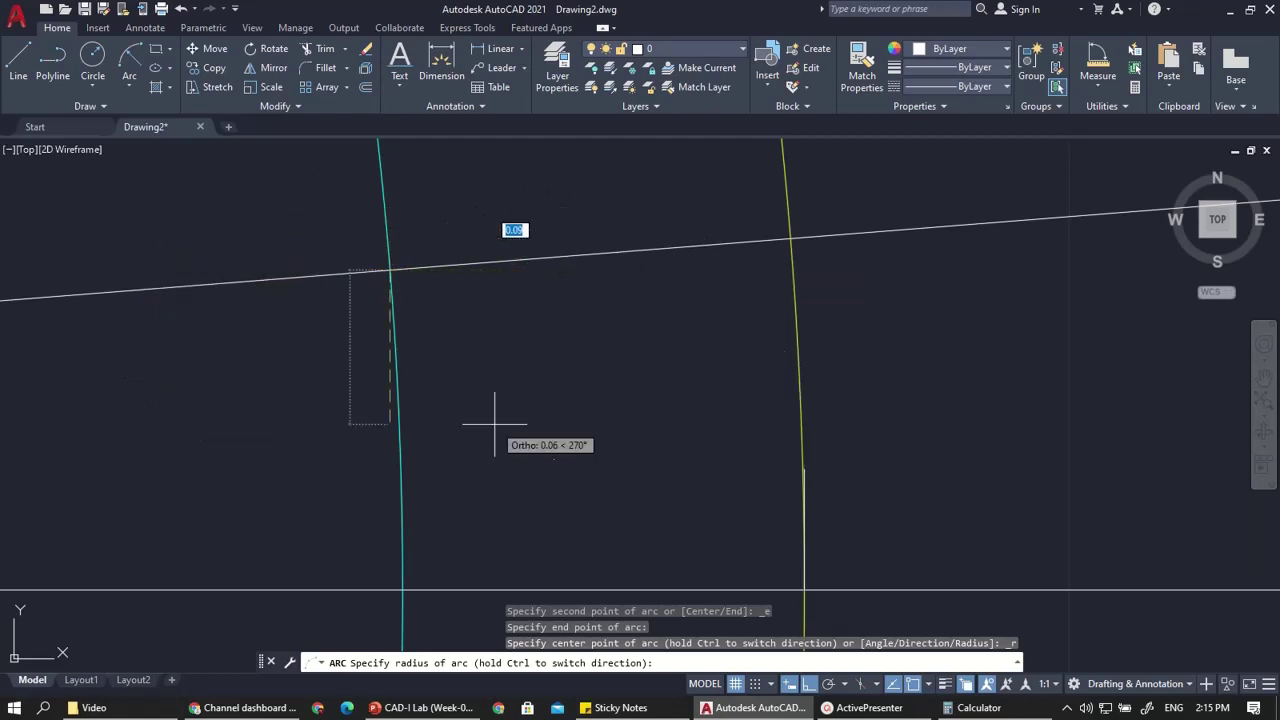
pyautogui.scroll(-2, 445, 560)
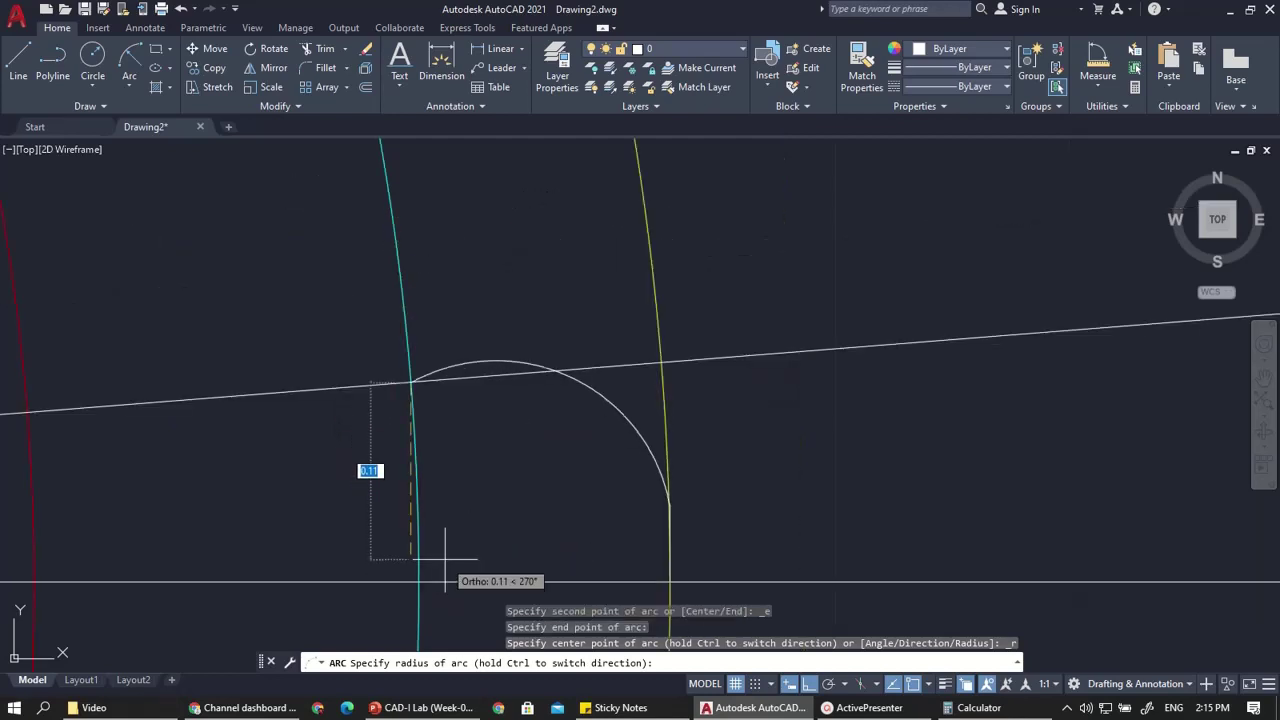
pyautogui.scroll(2, 445, 558)
pyautogui.scroll(-4, 445, 558)
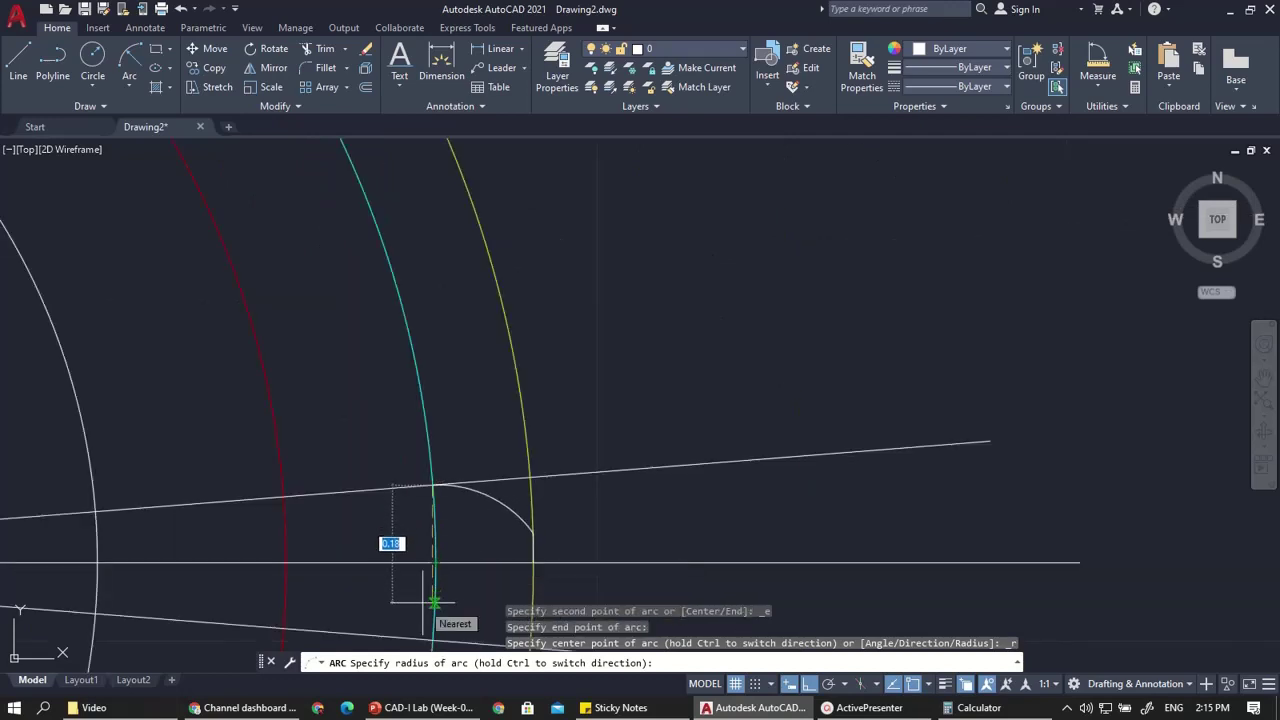
pyautogui.scroll(2, 433, 600)
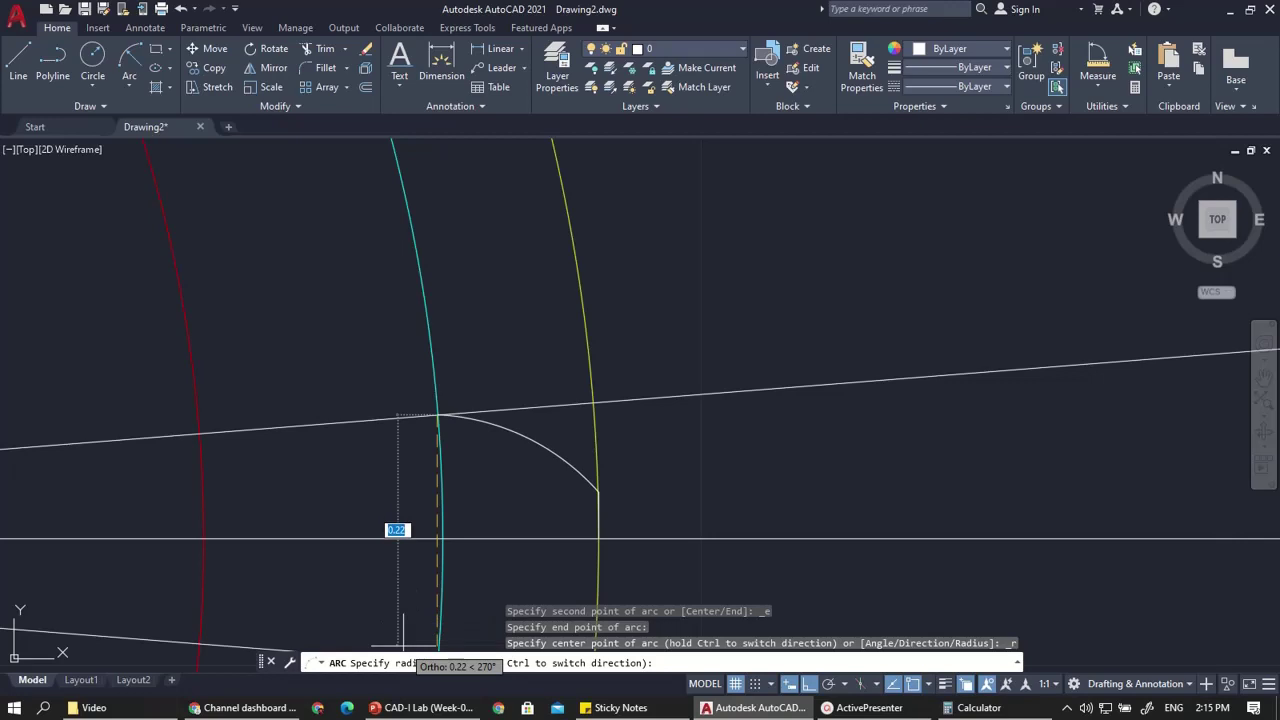
pyautogui.write('0')
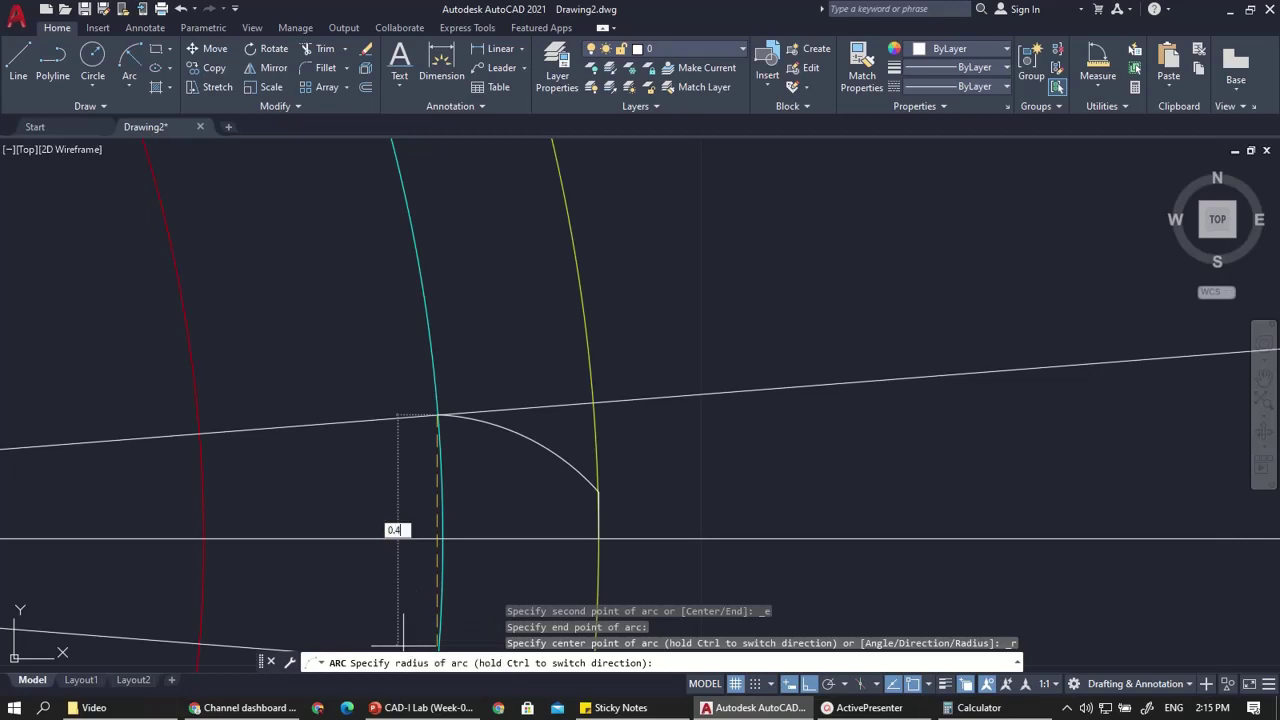
pyautogui.press('Return')
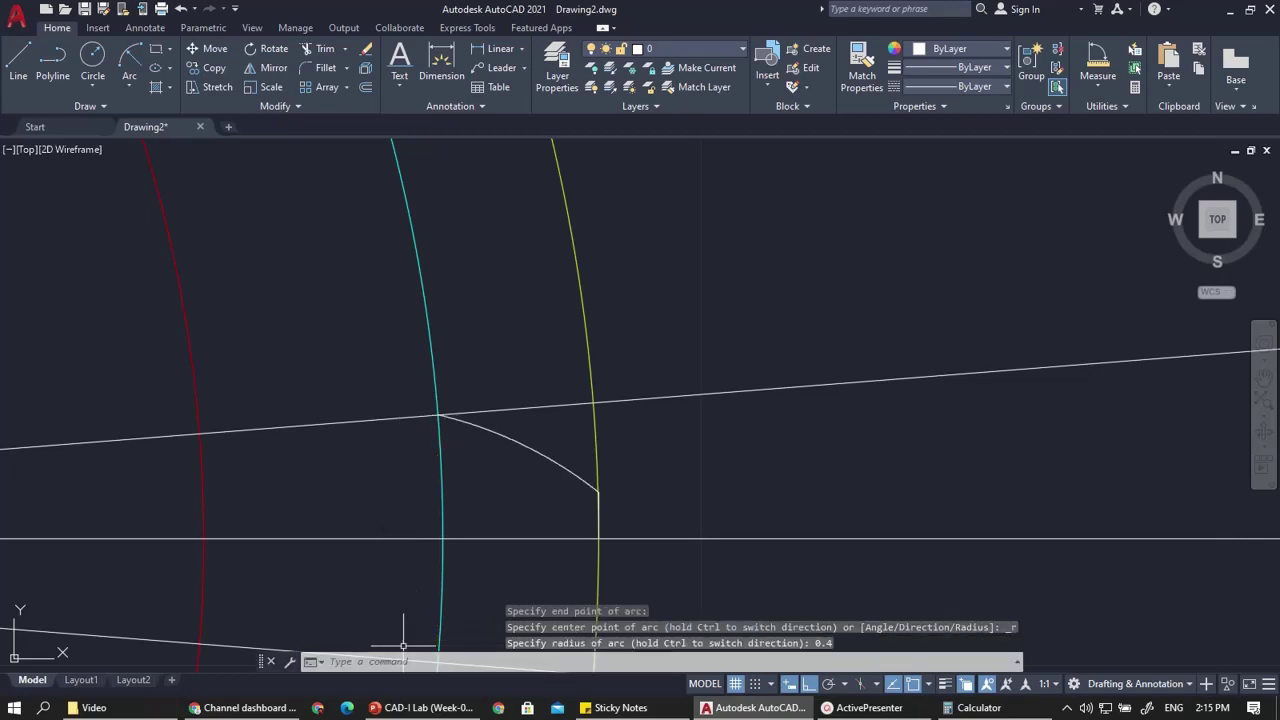
# Compare the arc with the gear drawing in PowerPoint, and return to AutoCAD
pyautogui.click(398, 710)
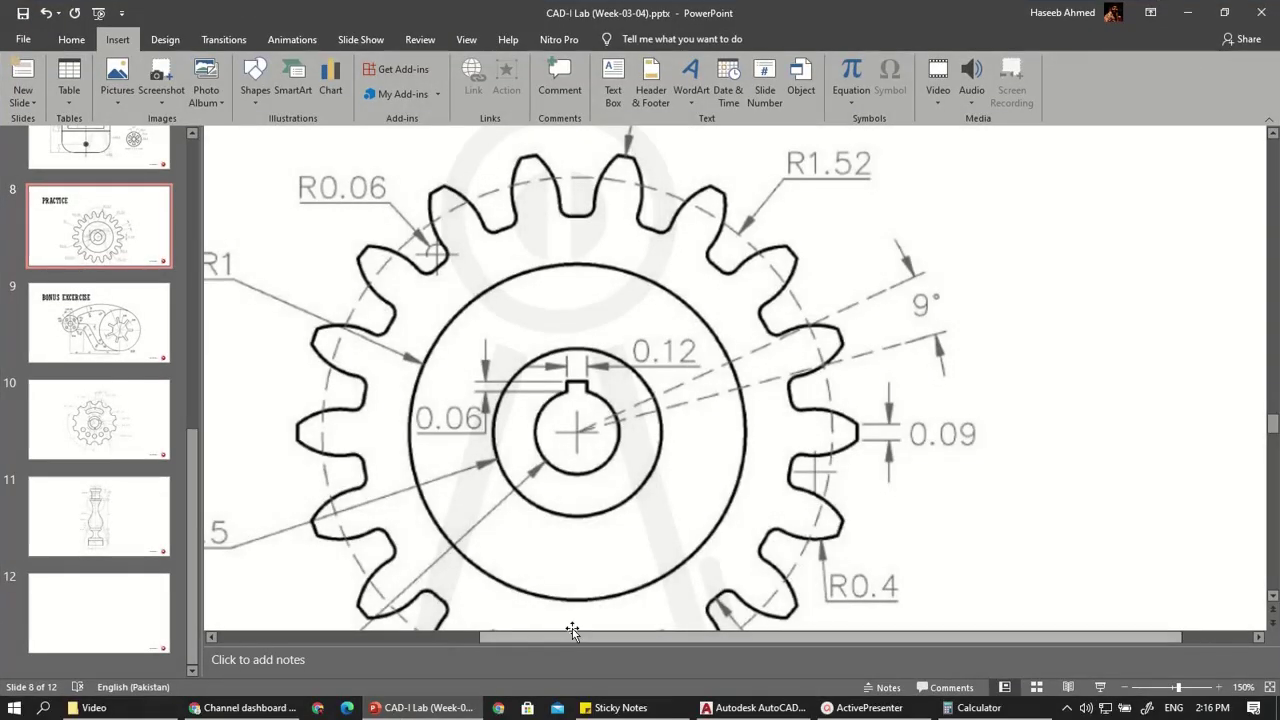
pyautogui.click(422, 710)
pyautogui.scroll(4, 574, 525)
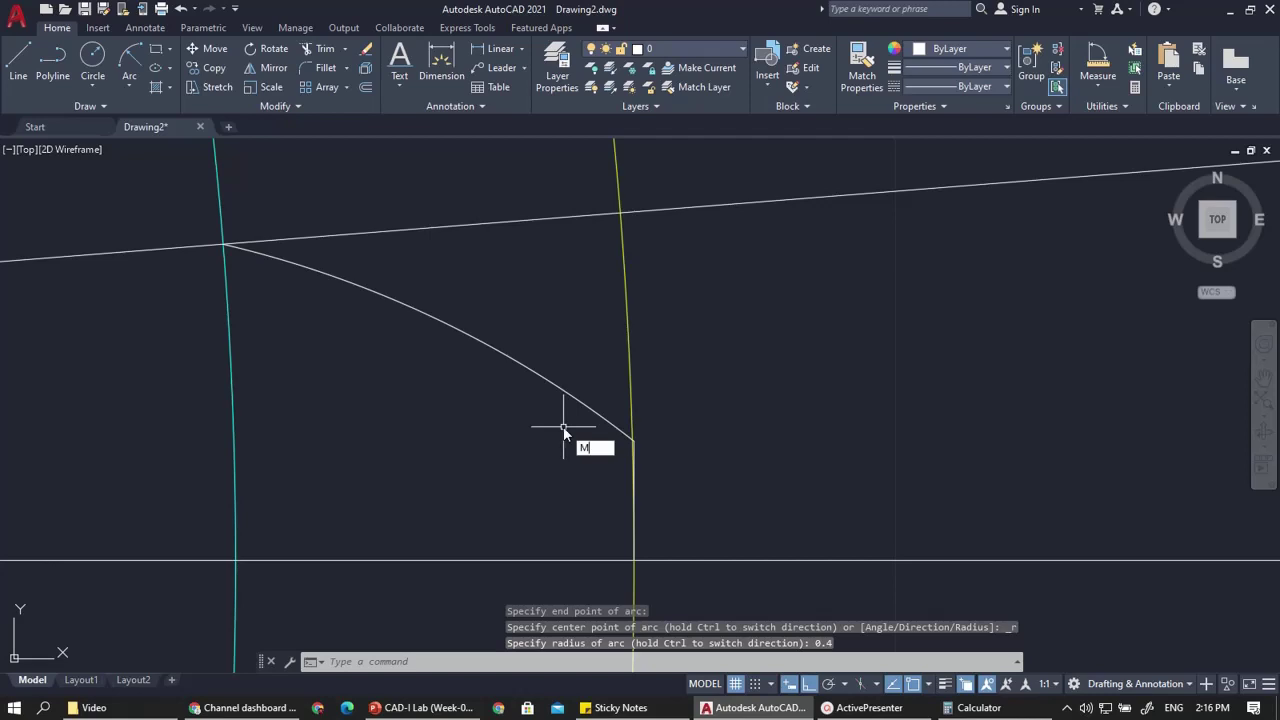
# Mirror the tooth arc and the short vertical tip line about the horizontal centre line, keeping the source objects
pyautogui.write('i')
pyautogui.press('Return')
pyautogui.click(551, 358)
pyautogui.click(478, 398)
pyautogui.scroll(6, 630, 490)
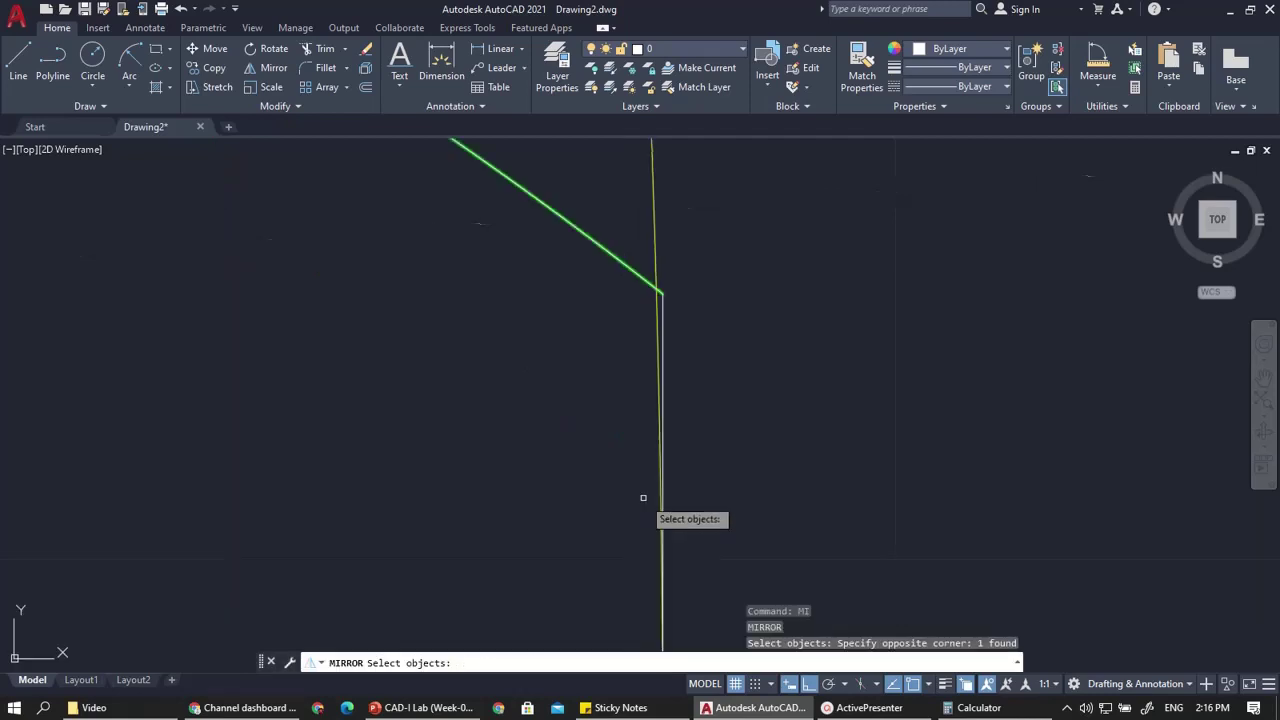
pyautogui.click(660, 305)
pyautogui.scroll(-3, 681, 320)
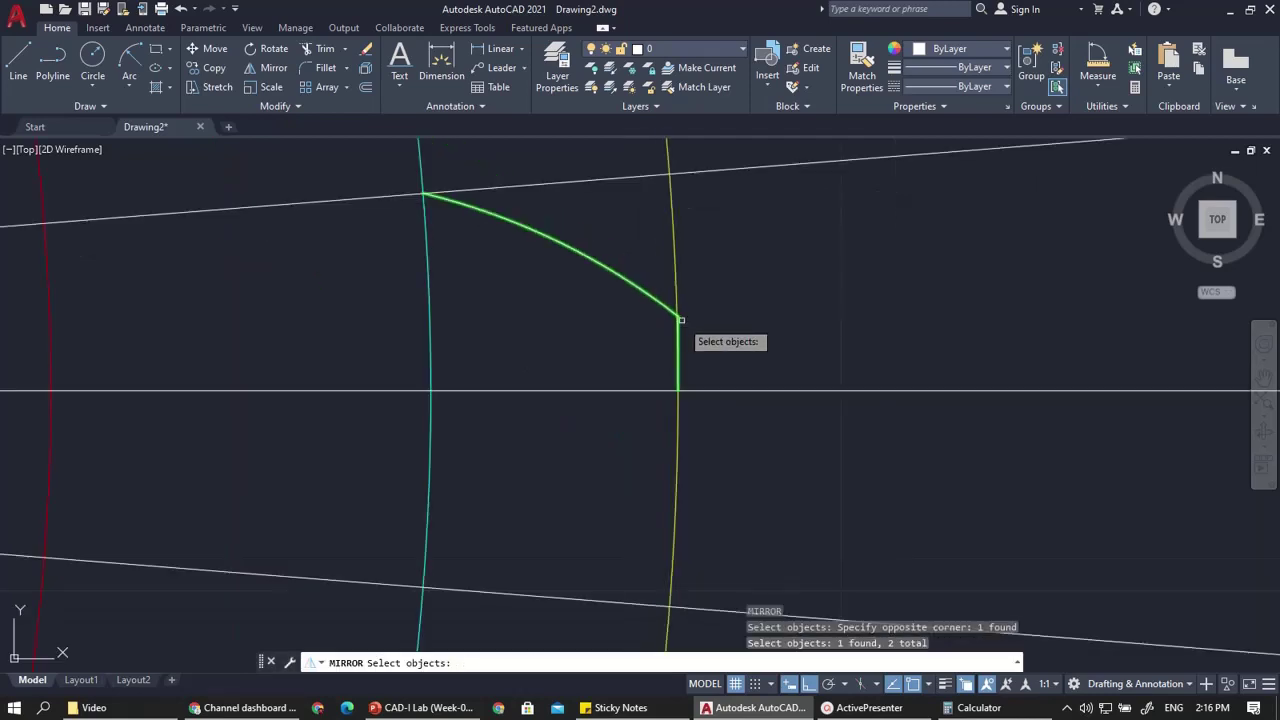
pyautogui.scroll(2, 660, 366)
pyautogui.press('Return')
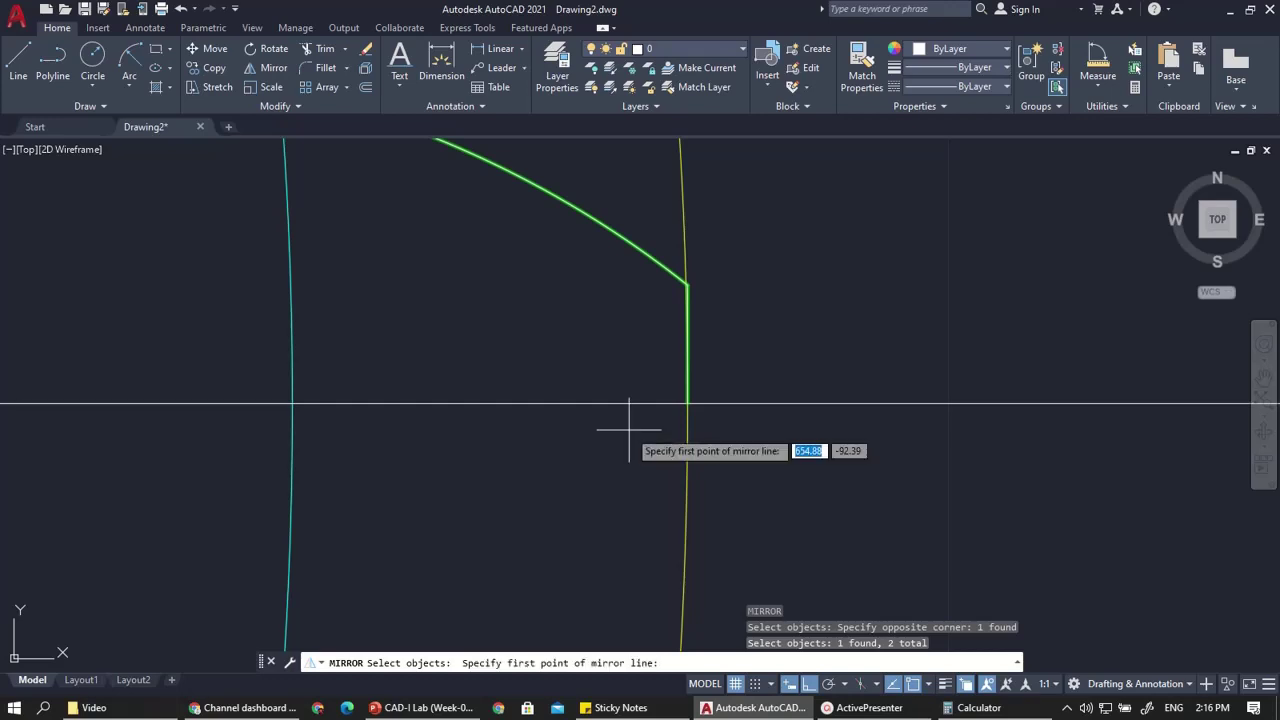
pyautogui.click(686, 403)
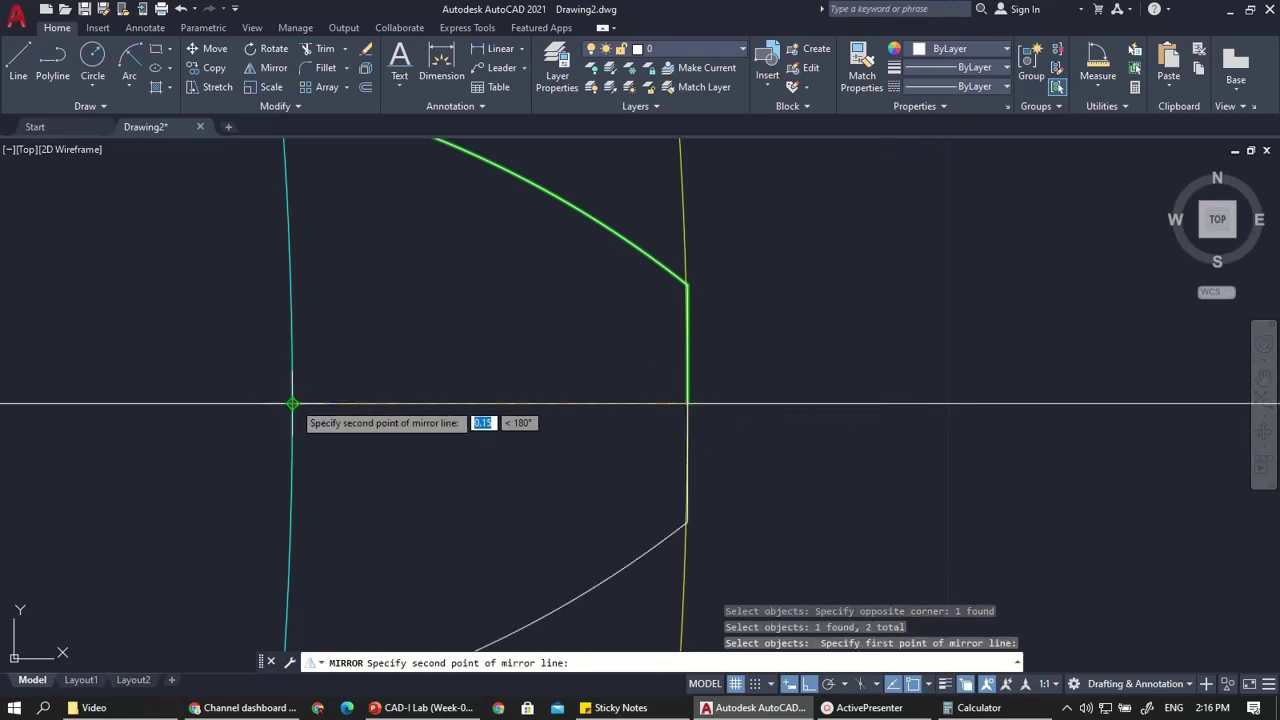
pyautogui.click(291, 403)
pyautogui.scroll(-2, 477, 377)
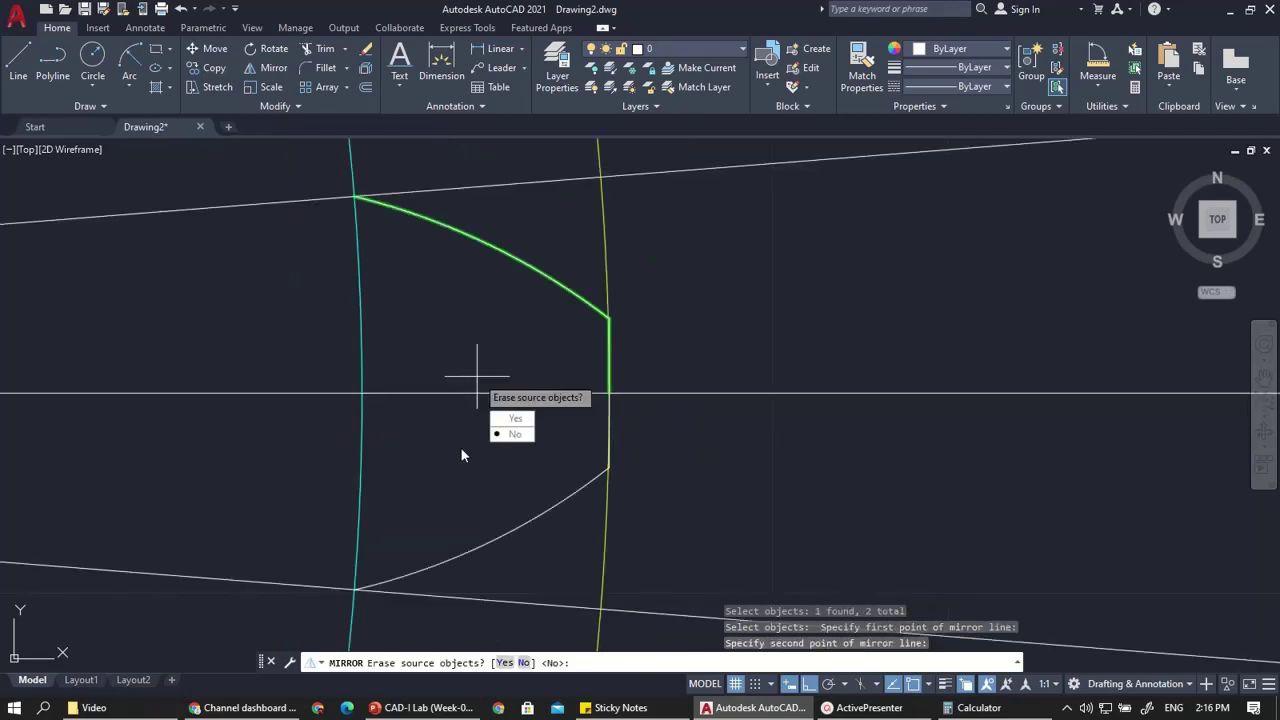
pyautogui.click(512, 434)
pyautogui.scroll(-2, 278, 360)
pyautogui.scroll(2, 283, 324)
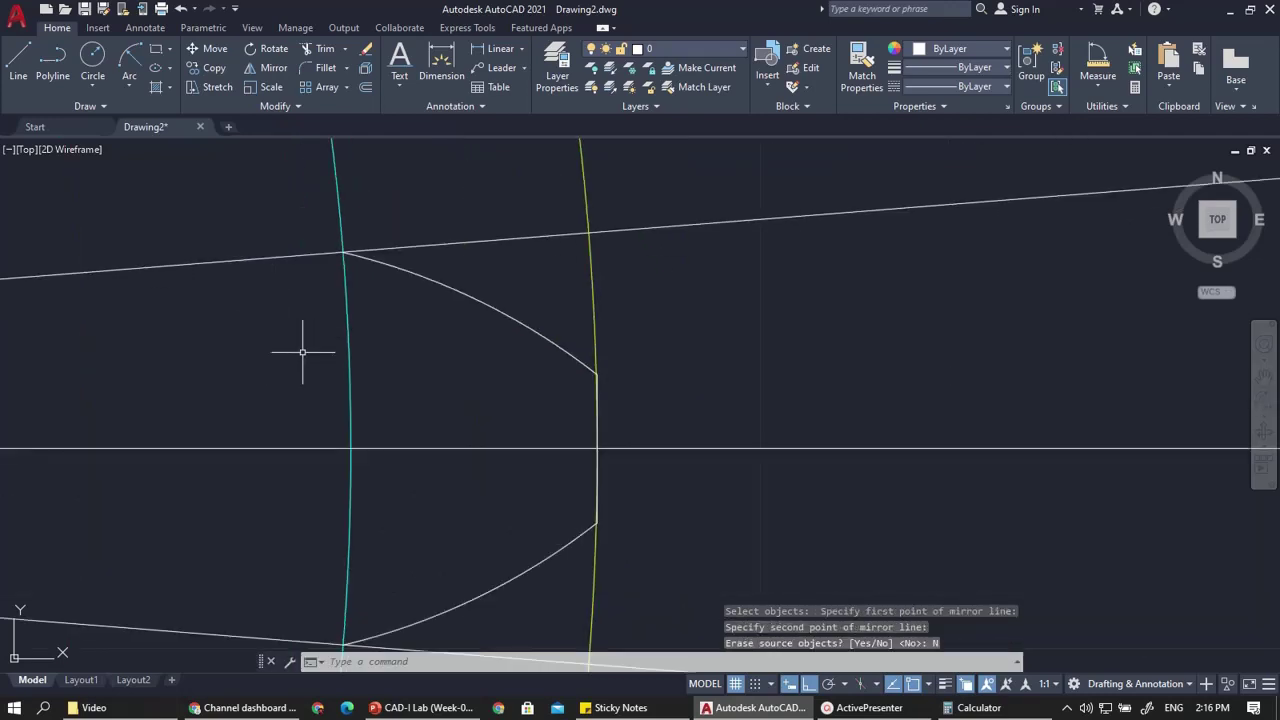
pyautogui.scroll(-3, 302, 352)
pyautogui.scroll(1, 263, 335)
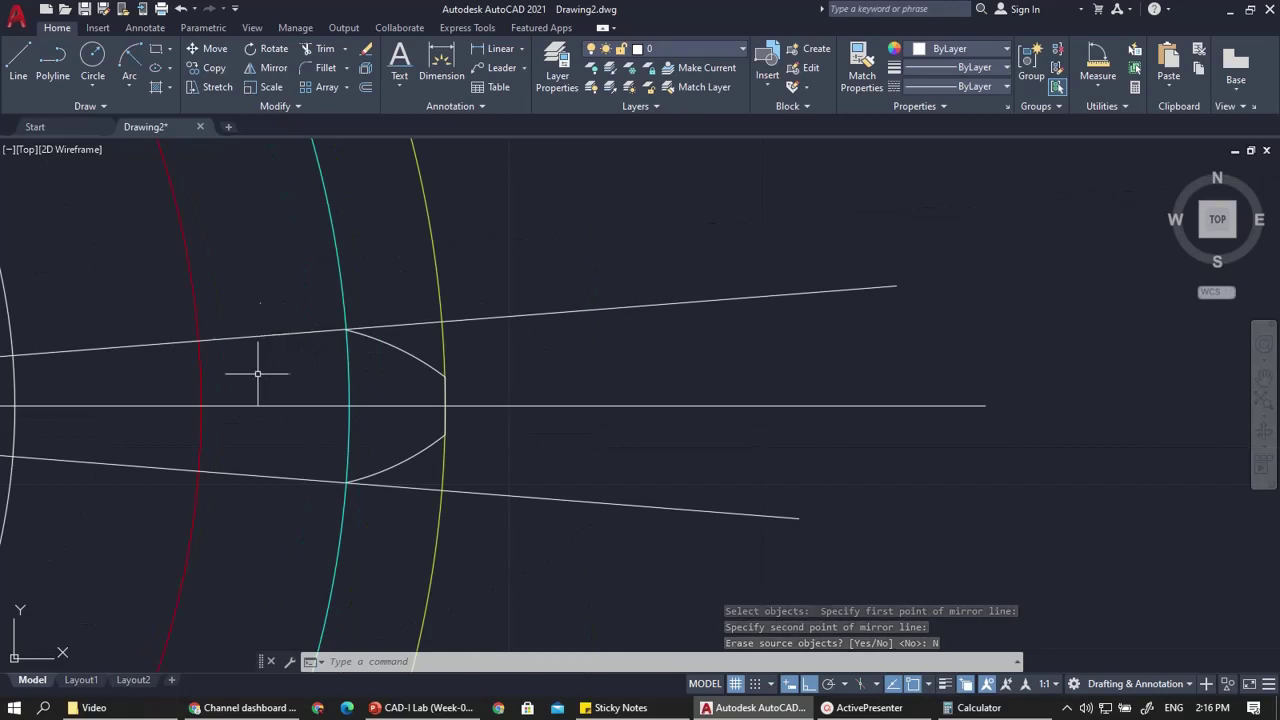
# Check the tooth profile in the gear drawing in PowerPoint, return to AutoCAD, and inspect the mirrored tooth flanks
pyautogui.scroll(2, 232, 312)
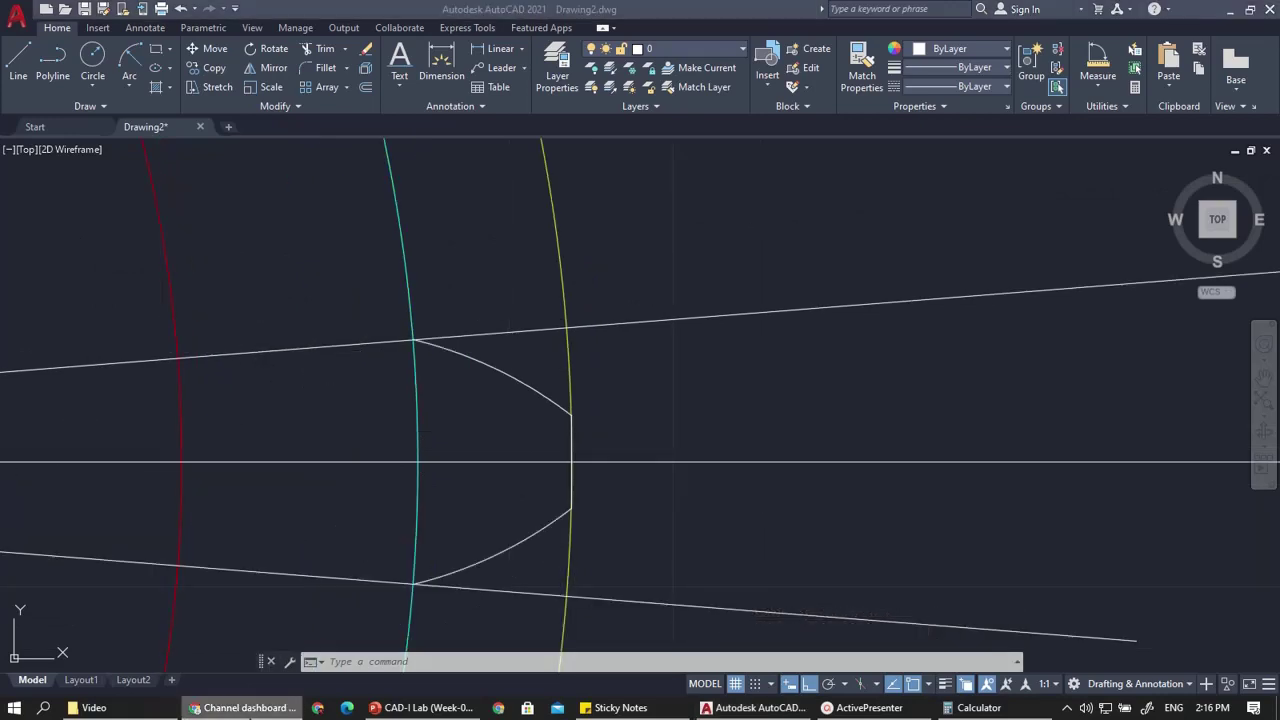
pyautogui.click(452, 710)
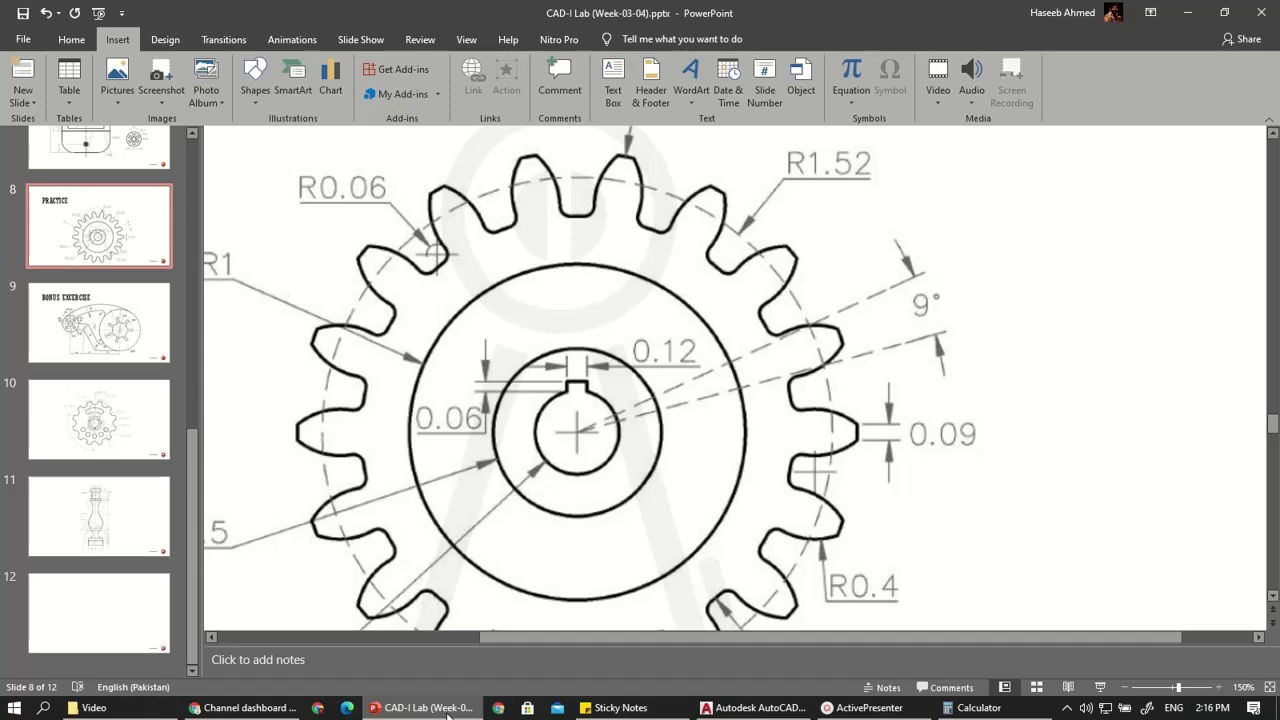
pyautogui.click(446, 712)
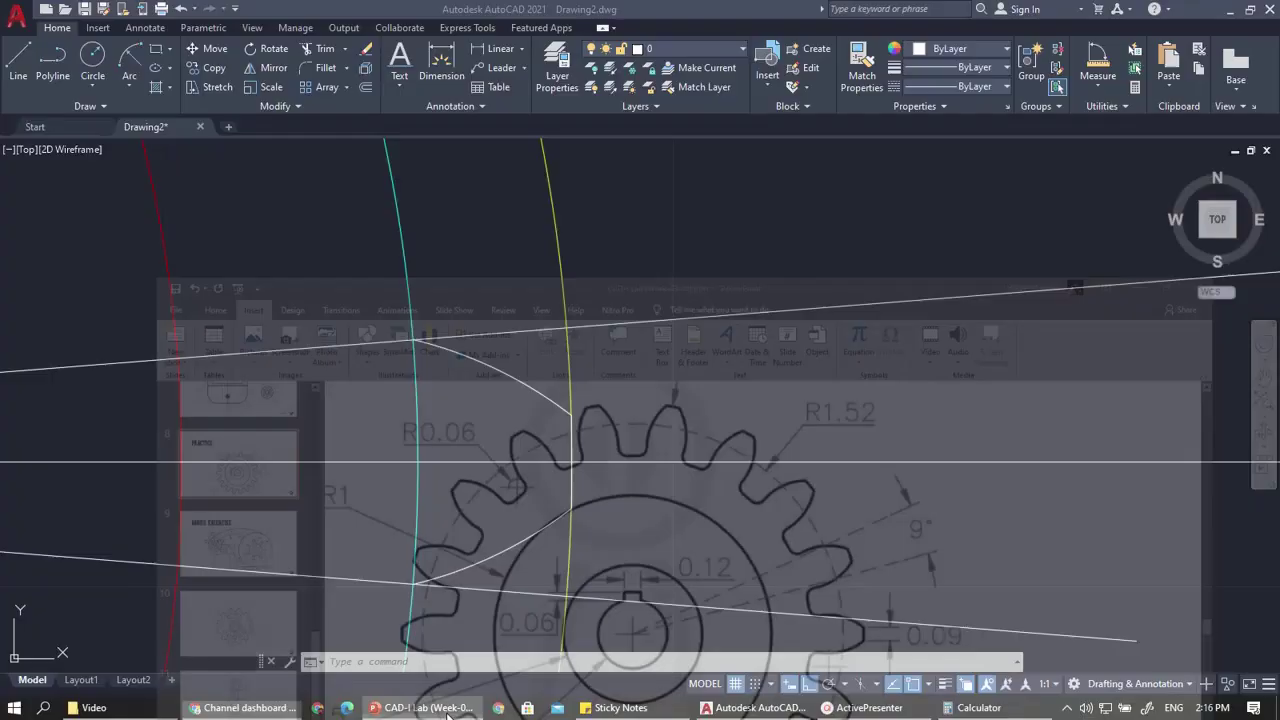
pyautogui.scroll(-3, 491, 414)
pyautogui.scroll(2, 470, 476)
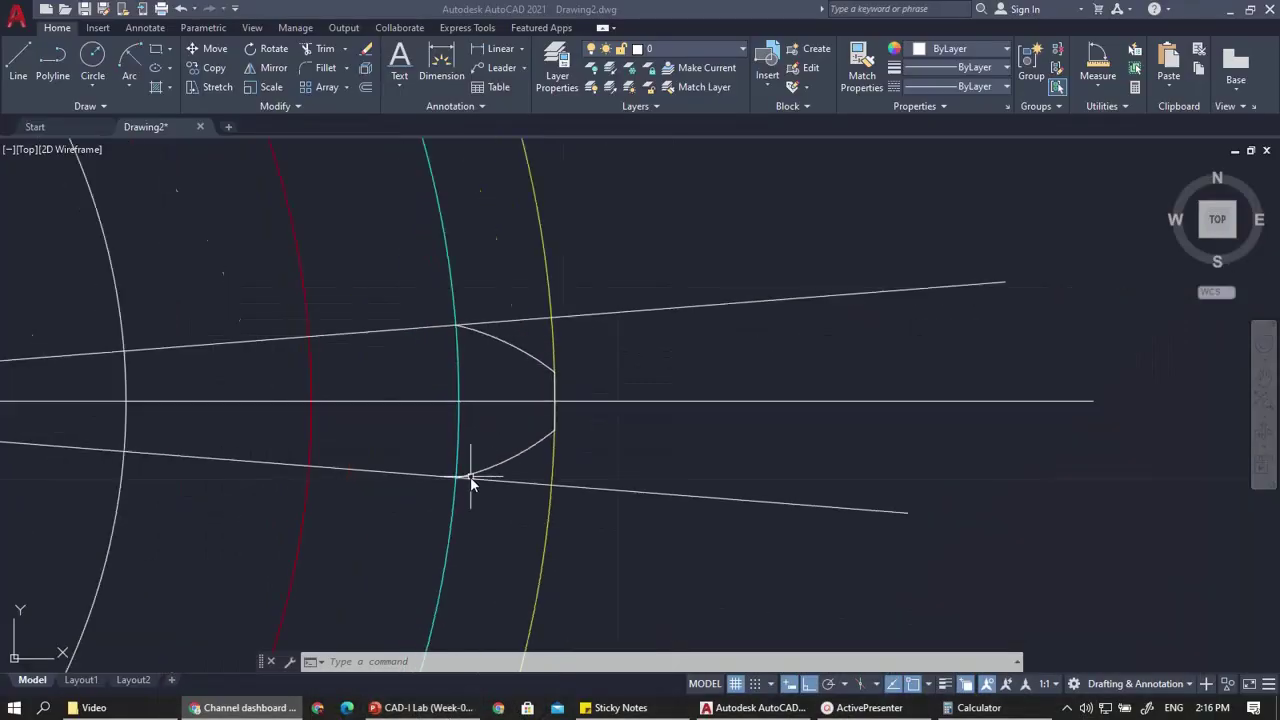
pyautogui.scroll(2, 505, 458)
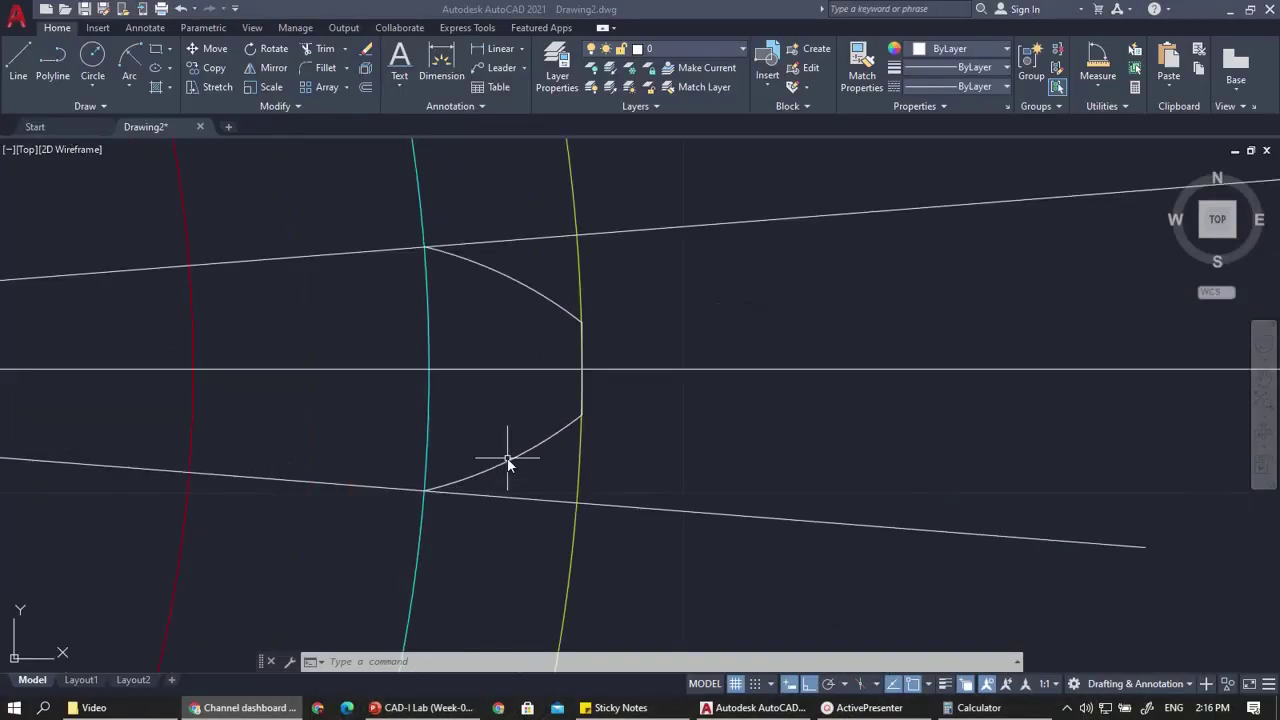
# Erase the mirrored arc below the horizontal centre line
pyautogui.click(481, 439)
pyautogui.click(514, 488)
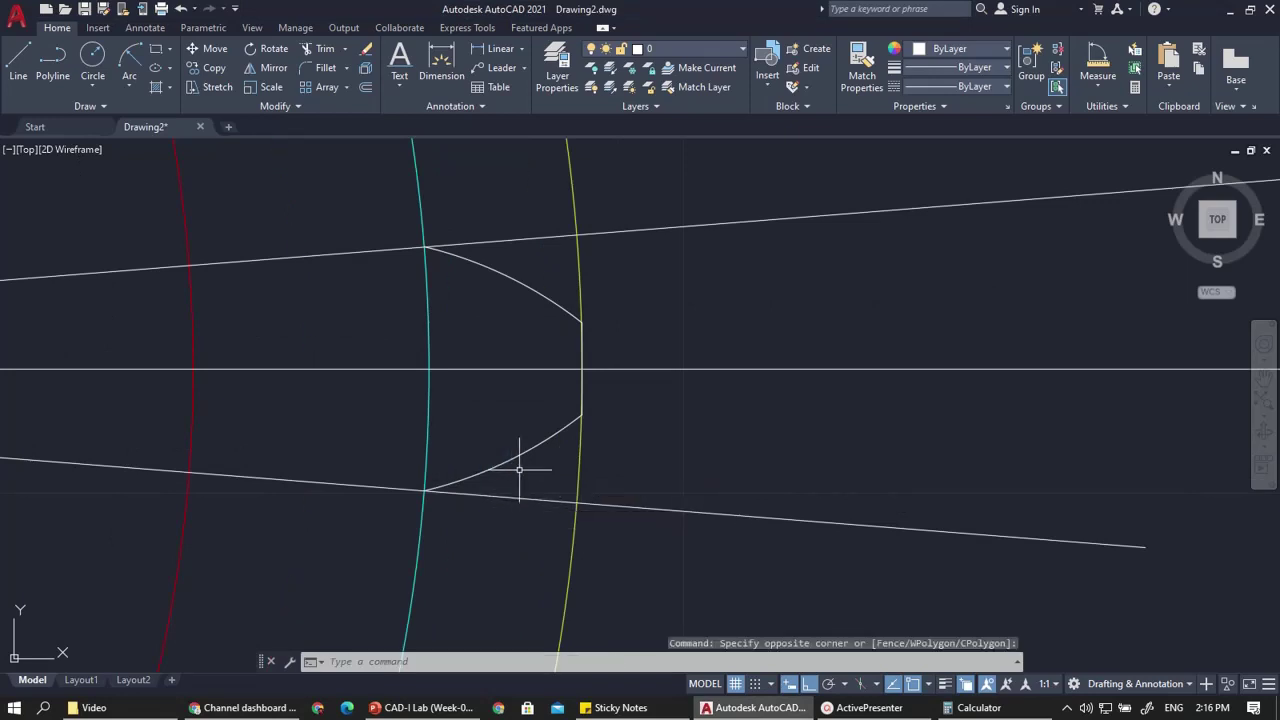
pyautogui.click(519, 469)
pyautogui.click(465, 436)
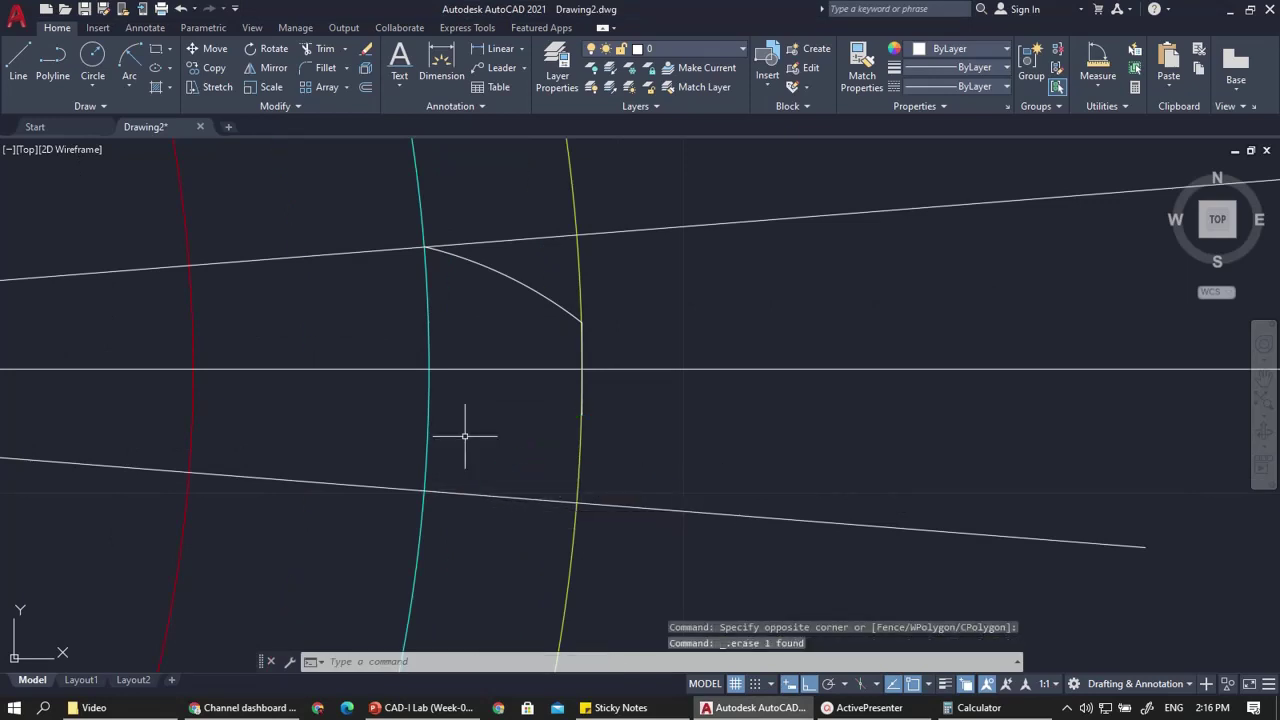
pyautogui.click(129, 60)
pyautogui.scroll(5, 580, 420)
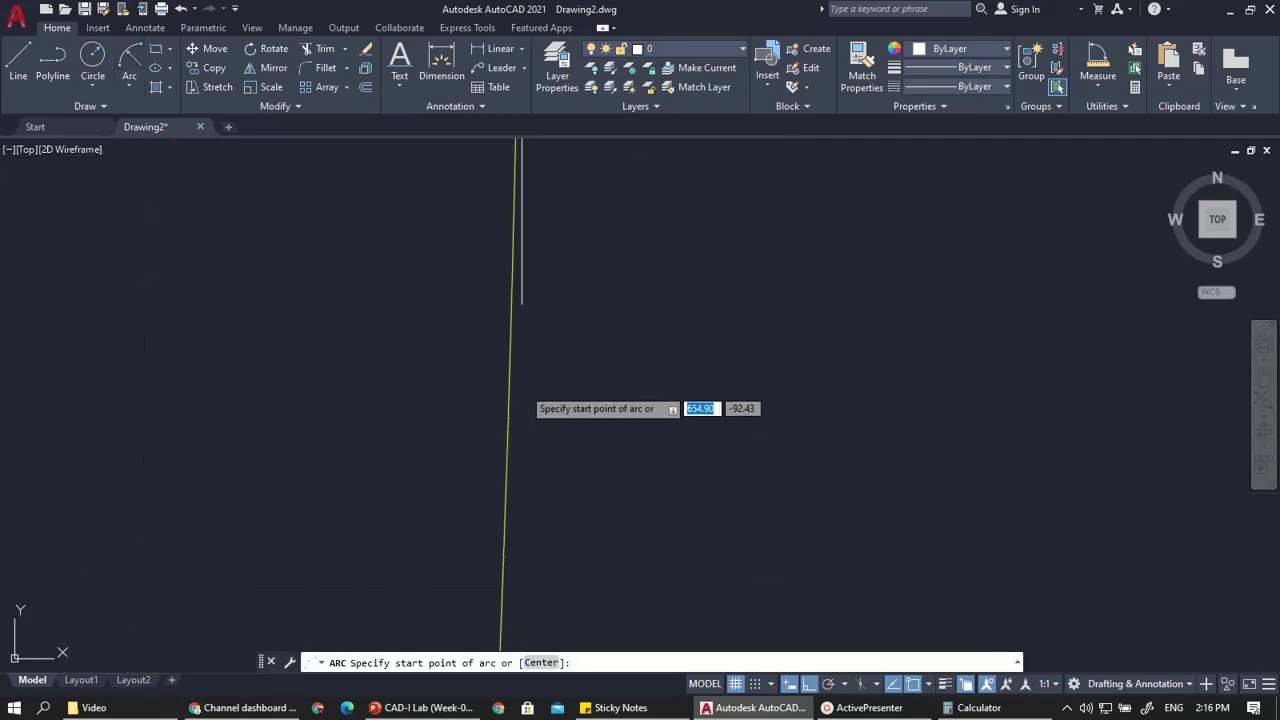
pyautogui.click(522, 305)
pyautogui.scroll(-5, 527, 307)
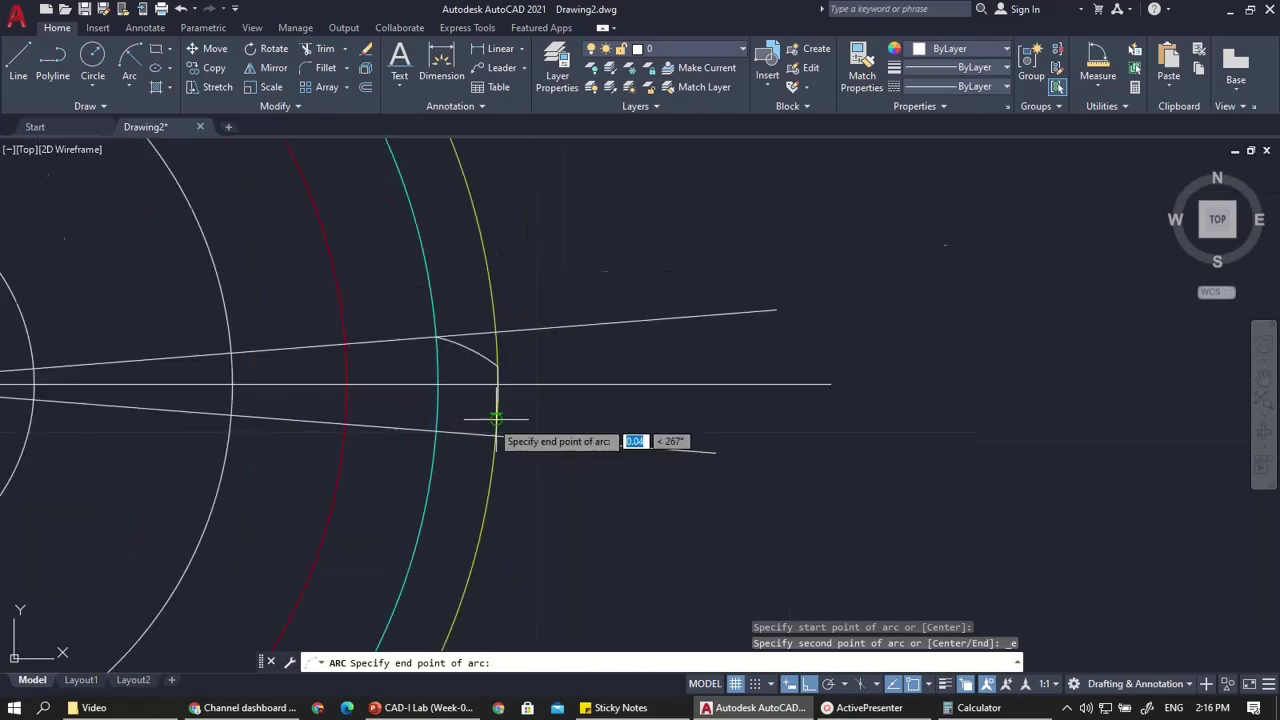
pyautogui.click(345, 424)
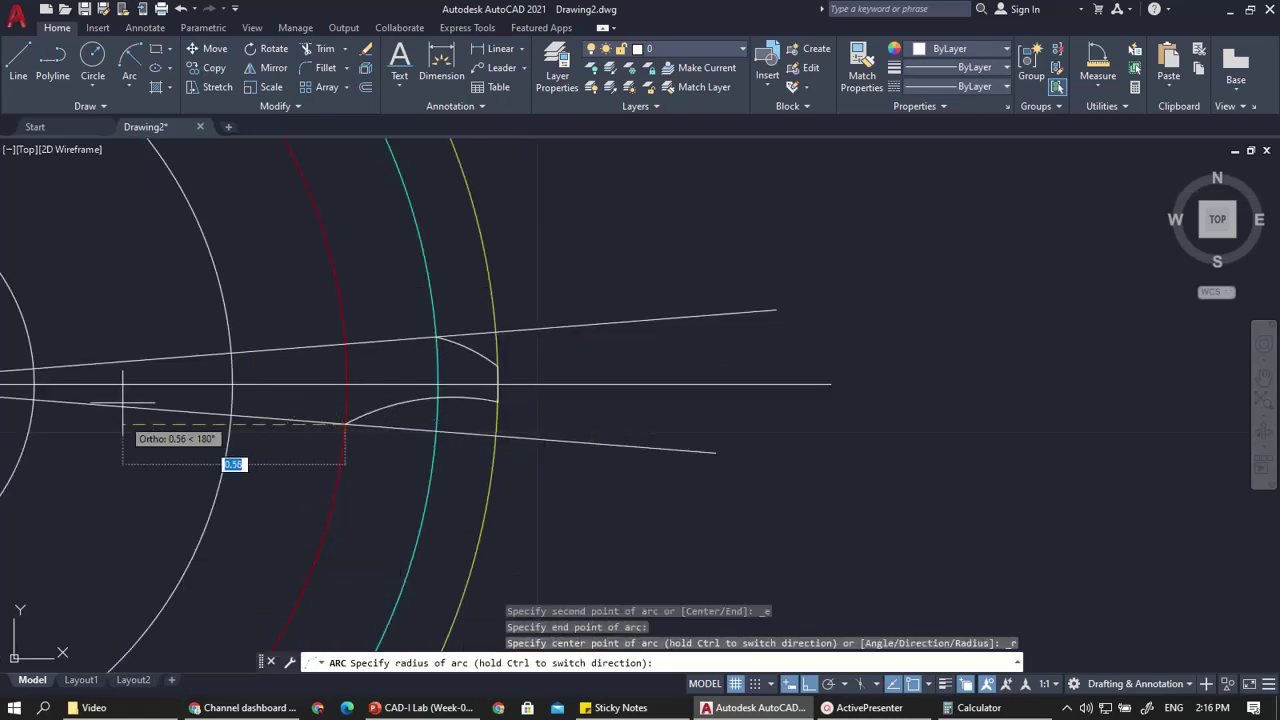
pyautogui.press('Escape')
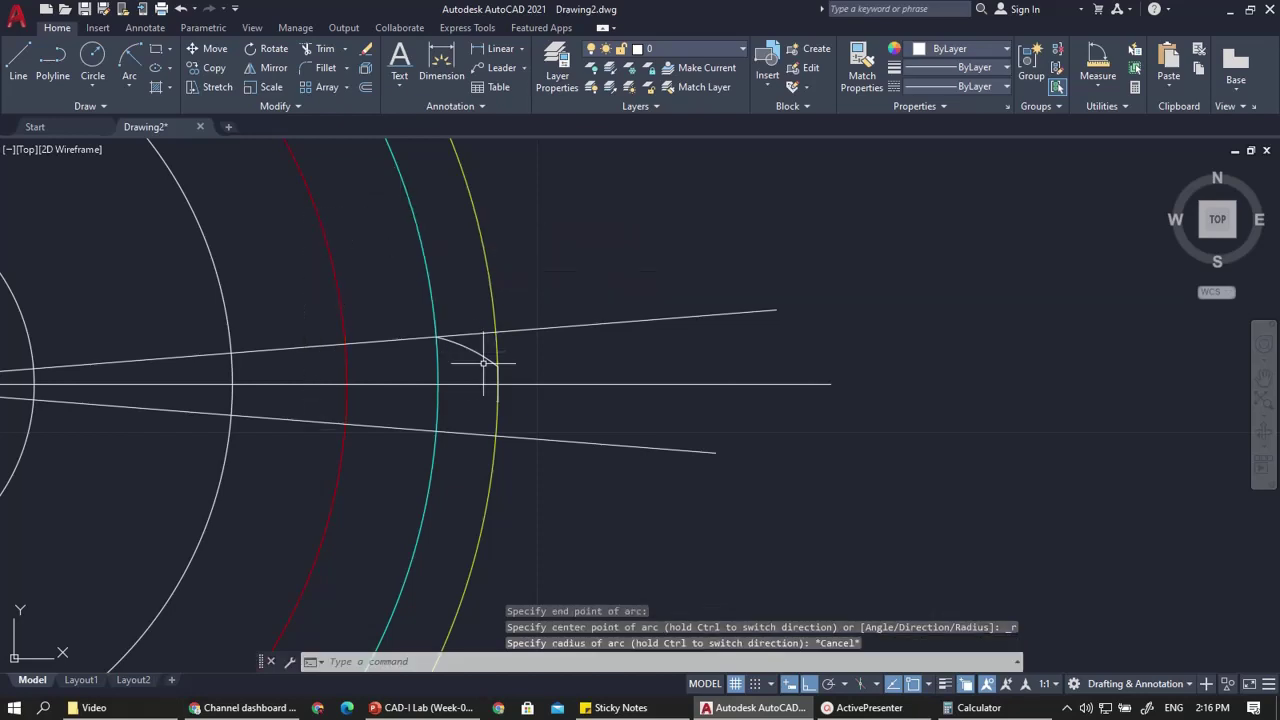
# Undo the arc erasure, the mirroring, the 0.4-radius arc and the short vertical tip line
pyautogui.hotkey('ctrl', 'z')
pyautogui.hotkey('ctrl', 'z')
pyautogui.hotkey('ctrl', 'z')
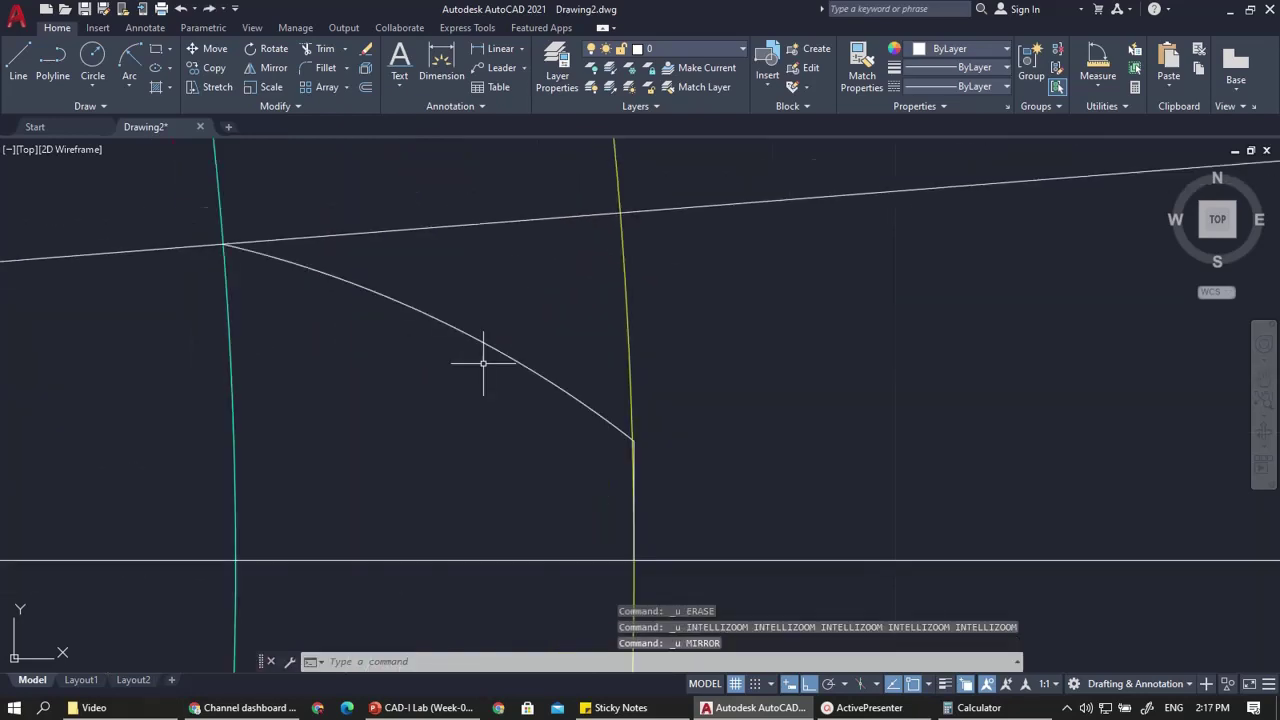
pyautogui.hotkey('ctrl', 'z')
pyautogui.hotkey('ctrl', 'z')
pyautogui.hotkey('ctrl', 'z')
pyautogui.hotkey('ctrl', 'z')
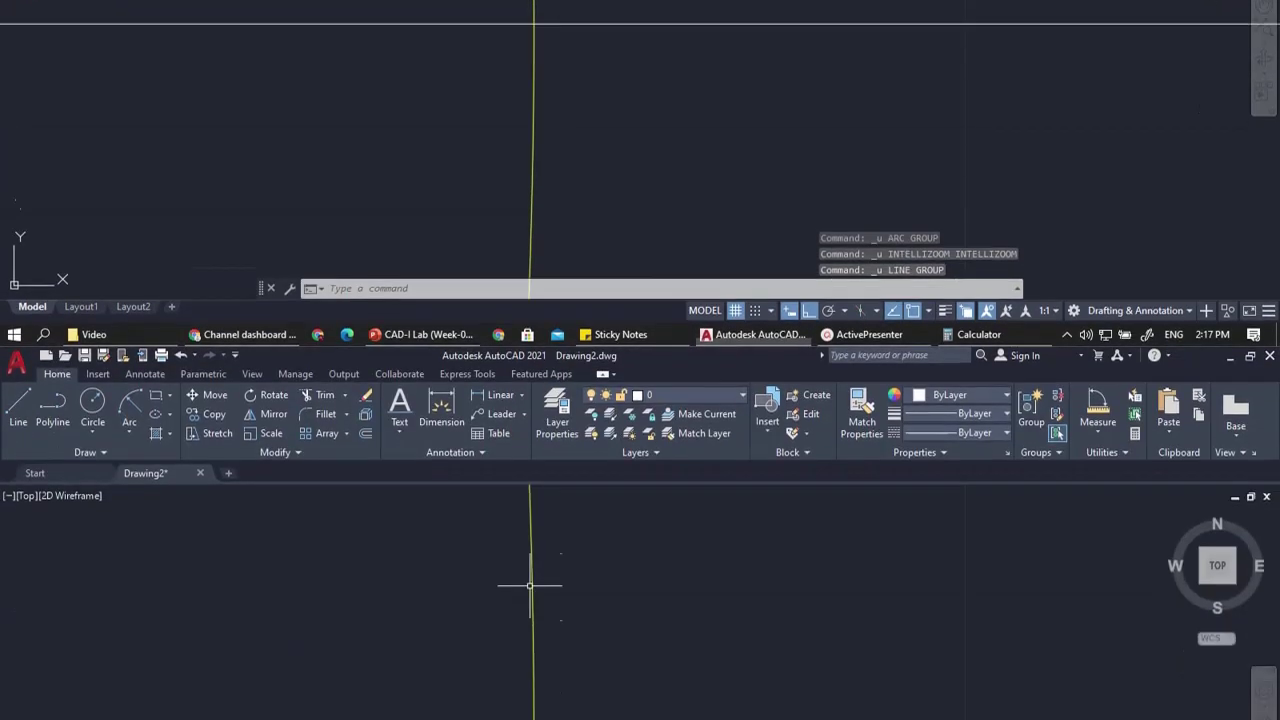
# Draw a 0.045 vertical line upward from the intersection of the yellow circle and the horizontal centre line
pyautogui.click(18, 400)
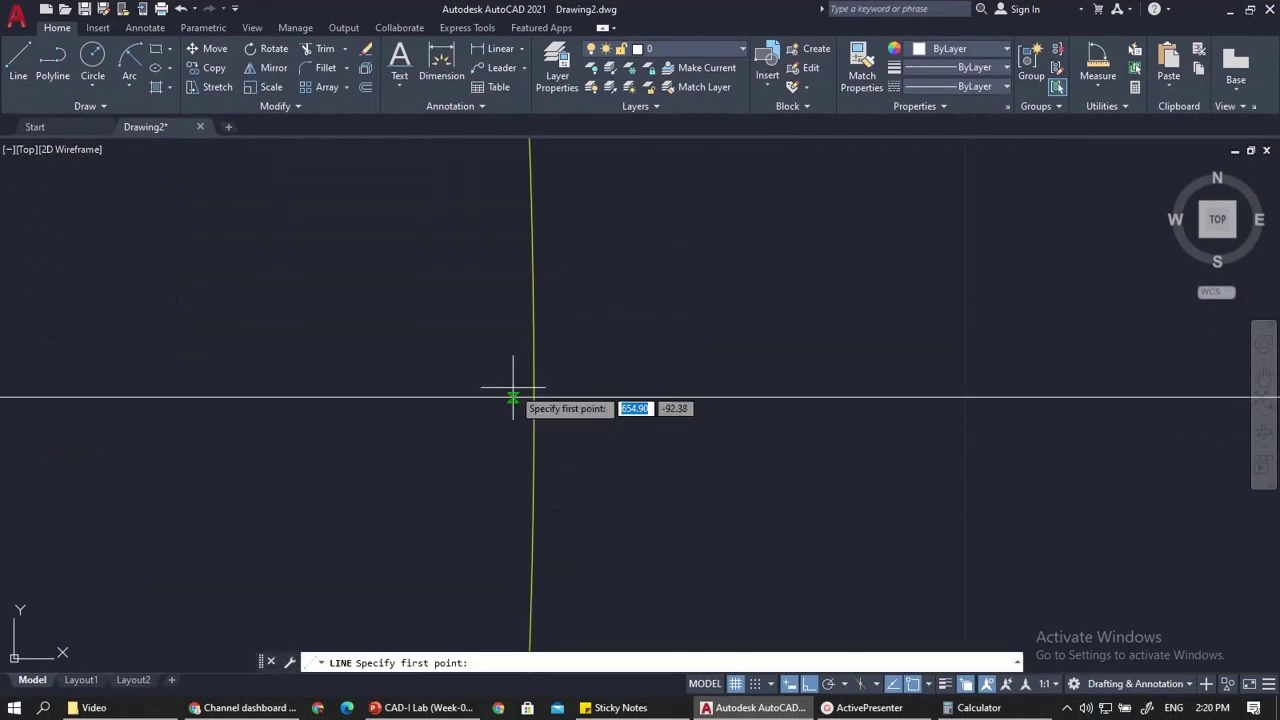
pyautogui.click(532, 398)
pyautogui.scroll(-2, 549, 350)
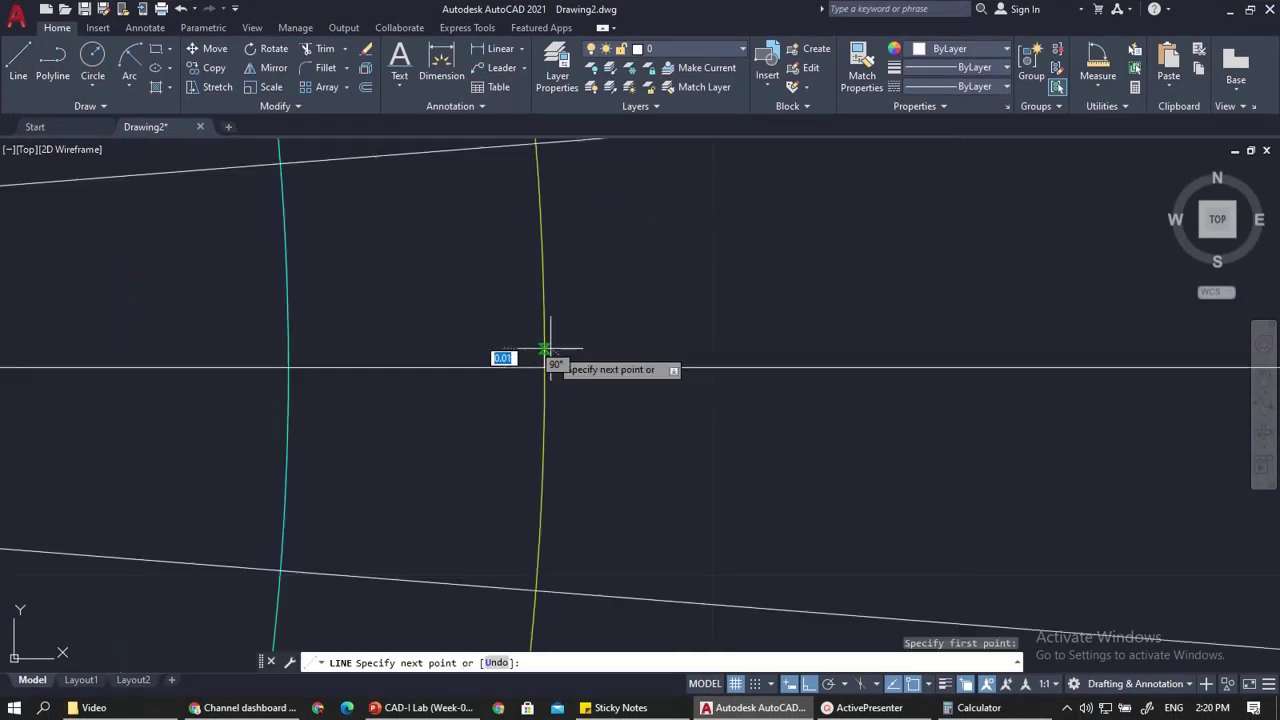
pyautogui.scroll(-1, 549, 352)
pyautogui.scroll(2, 543, 288)
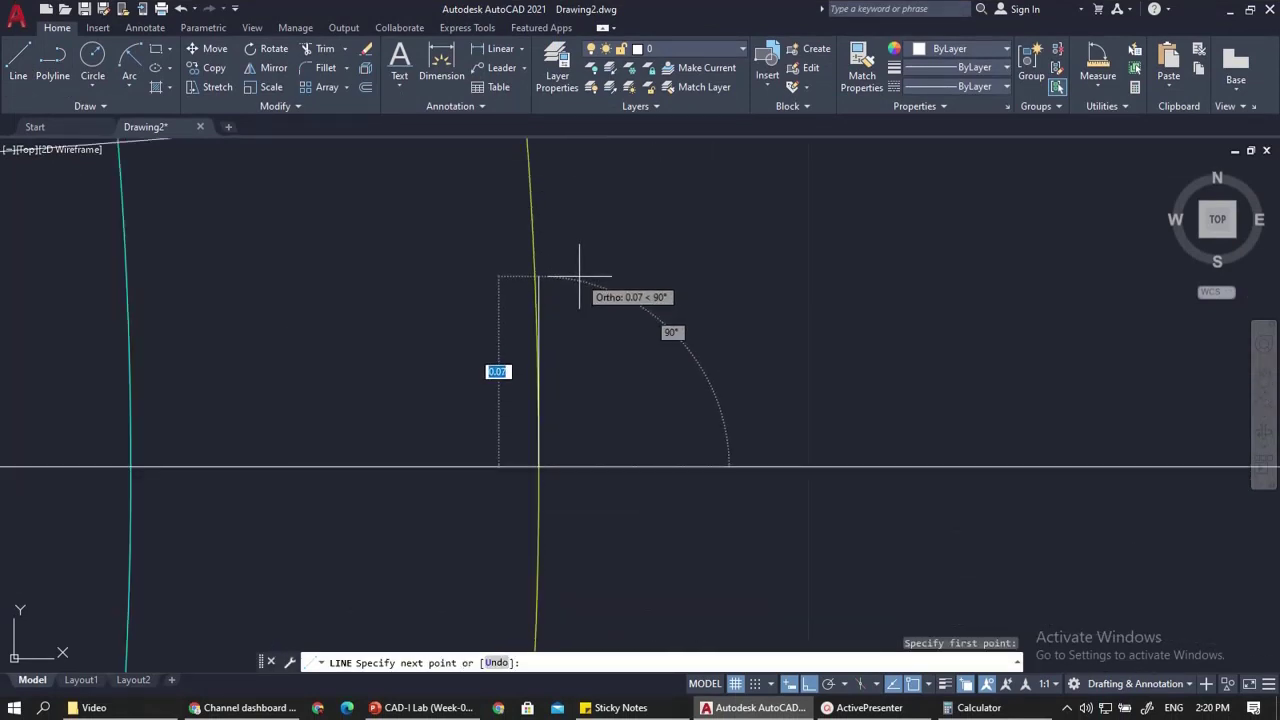
pyautogui.write('0.')
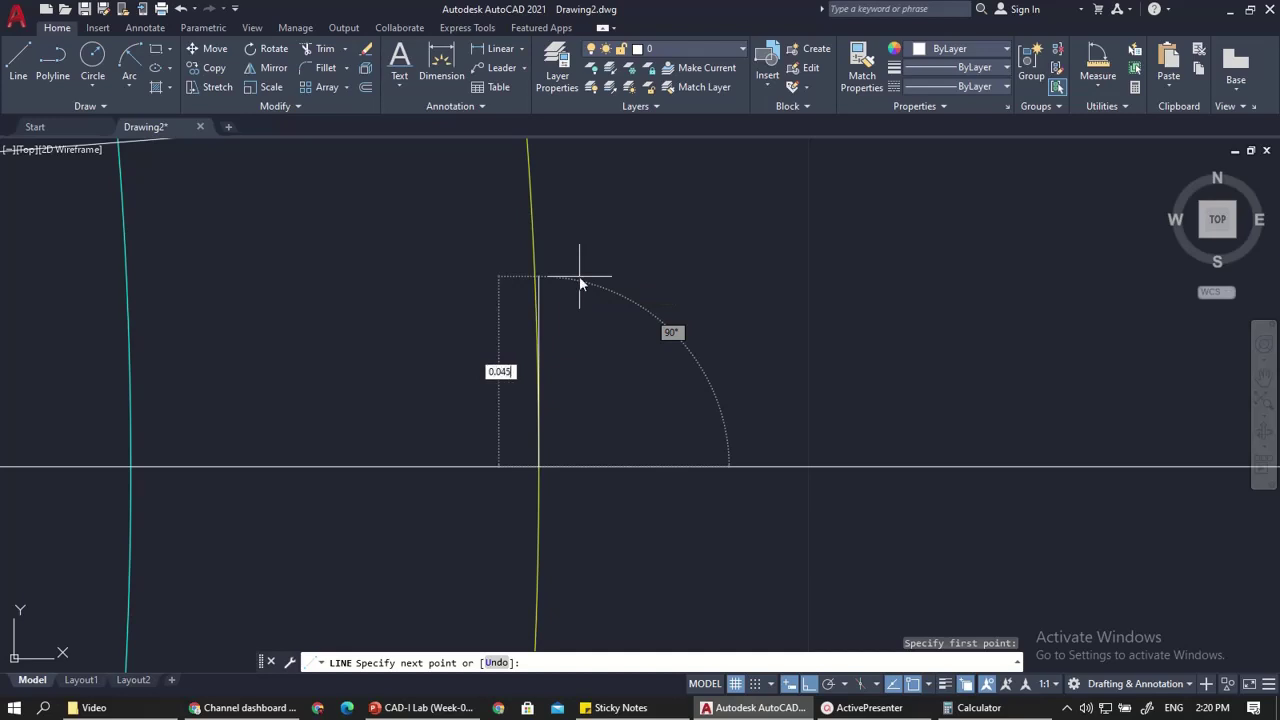
pyautogui.write('045')
pyautogui.press('Return')
pyautogui.press('Escape')
# Copy the short vertical line straight down from its upper endpoint to the horizontal centre line
pyautogui.scroll(1, 560, 325)
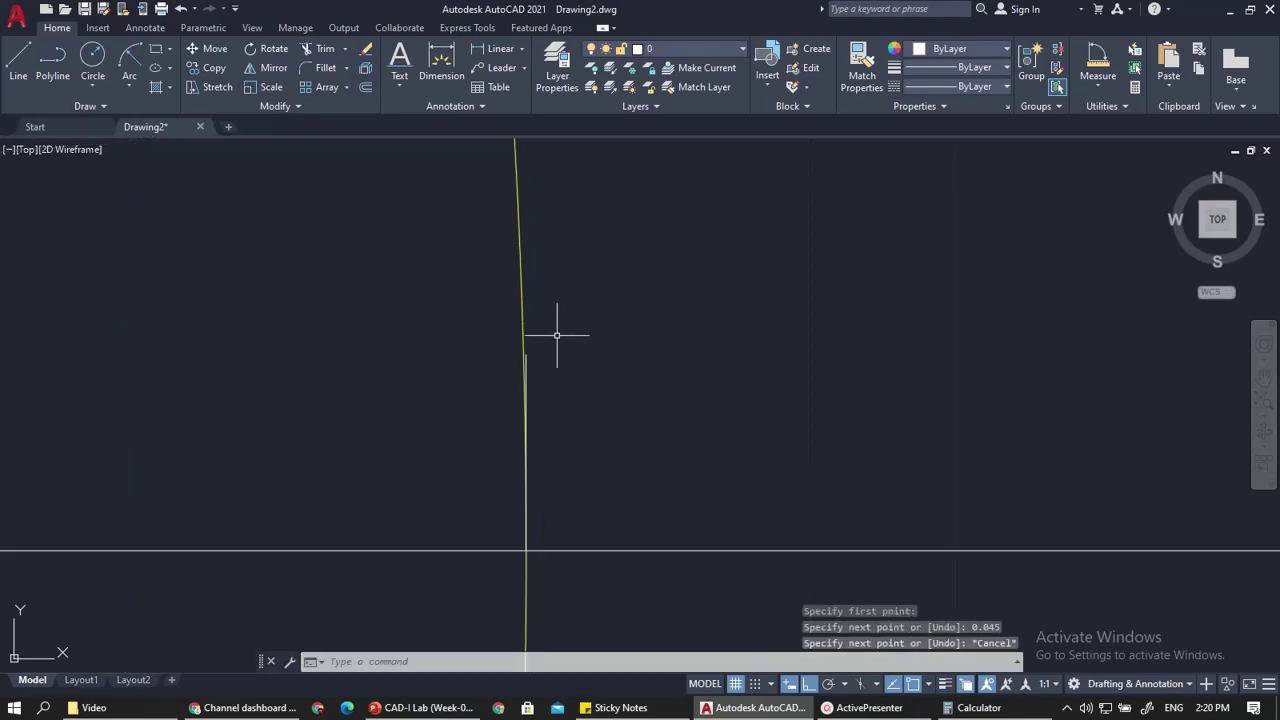
pyautogui.write('co')
pyautogui.press('Return')
pyautogui.scroll(3, 512, 388)
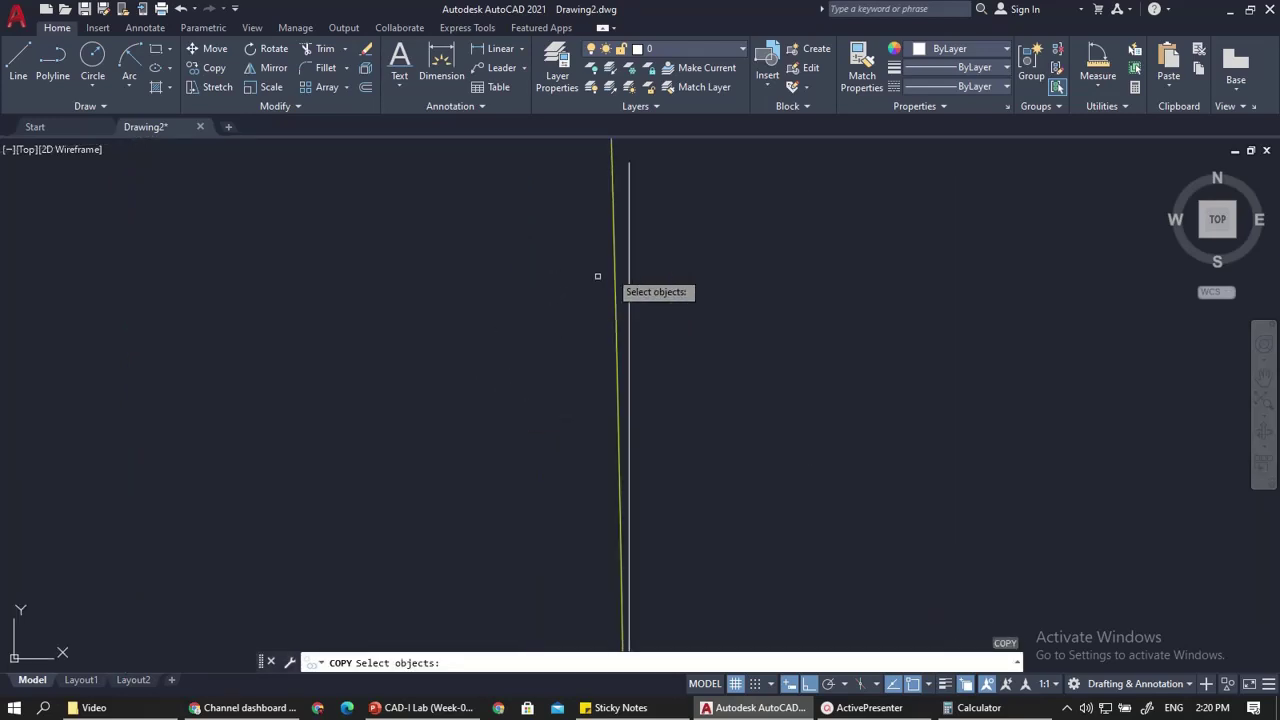
pyautogui.click(638, 191)
pyautogui.click(631, 187)
pyautogui.click(631, 179)
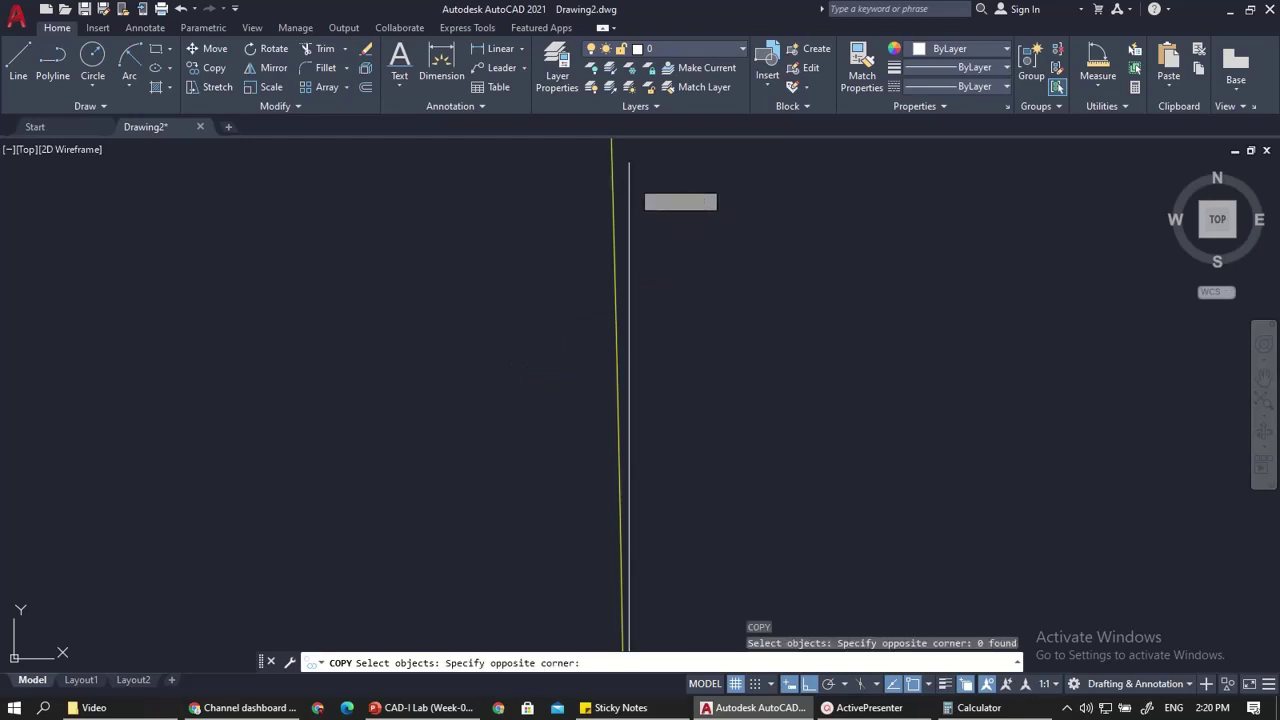
pyautogui.click(629, 163)
pyautogui.press('Return')
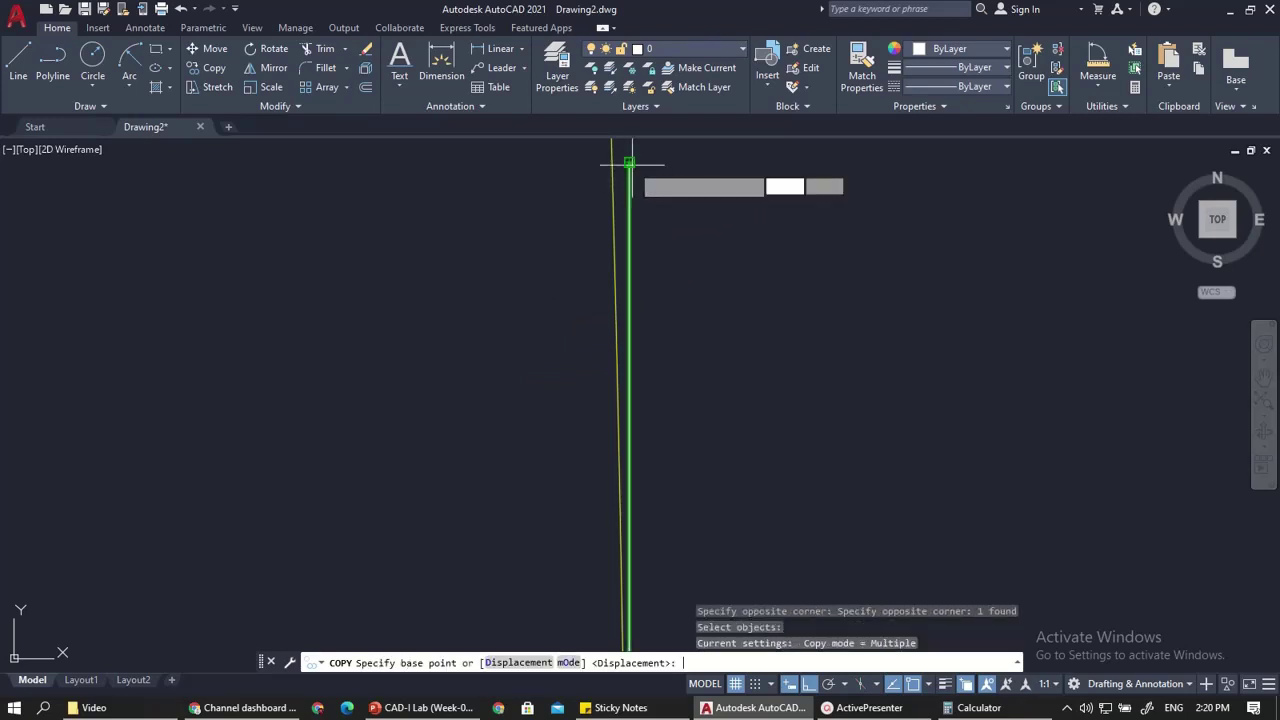
pyautogui.click(629, 163)
pyautogui.scroll(-2, 630, 180)
pyautogui.scroll(1, 631, 420)
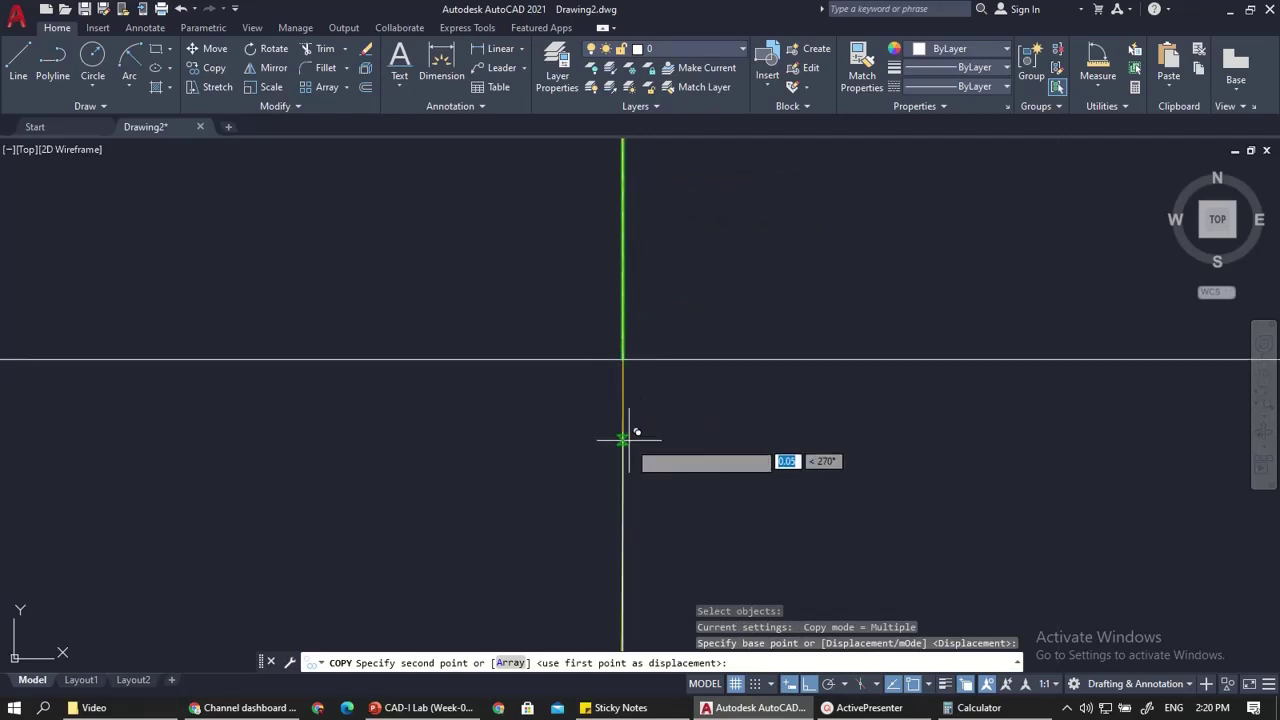
pyautogui.click(625, 355)
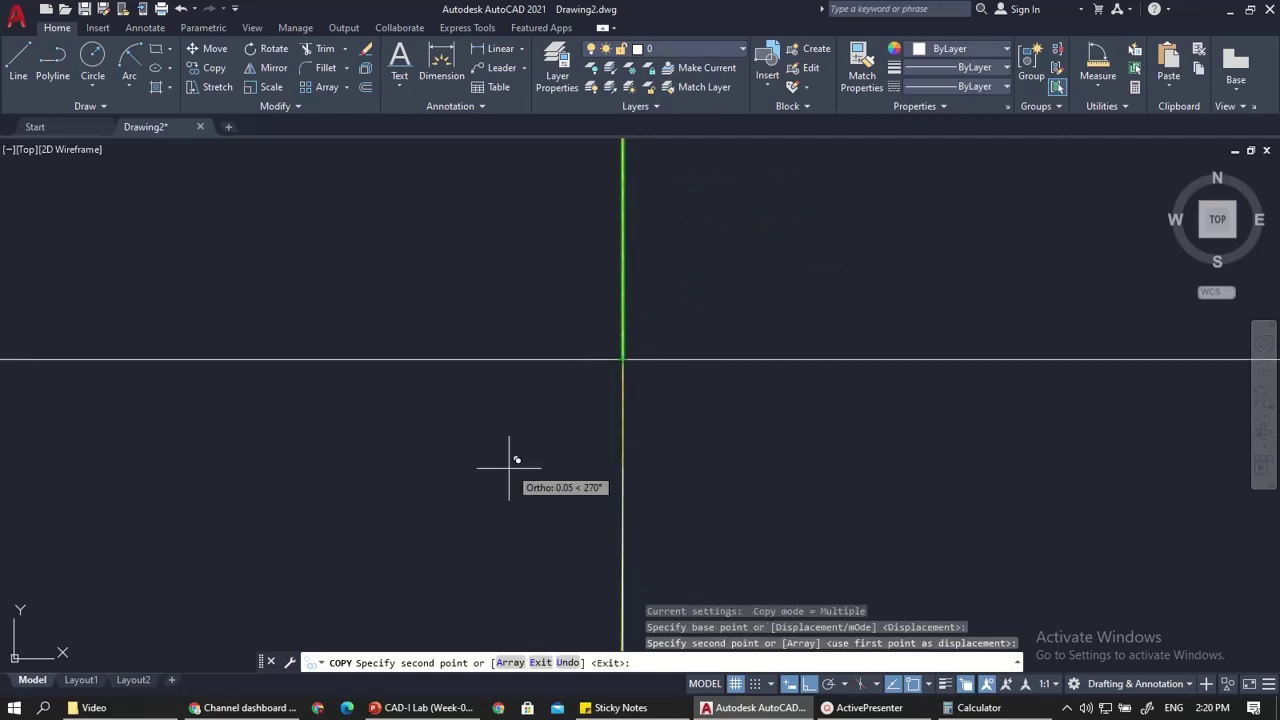
pyautogui.press('Escape')
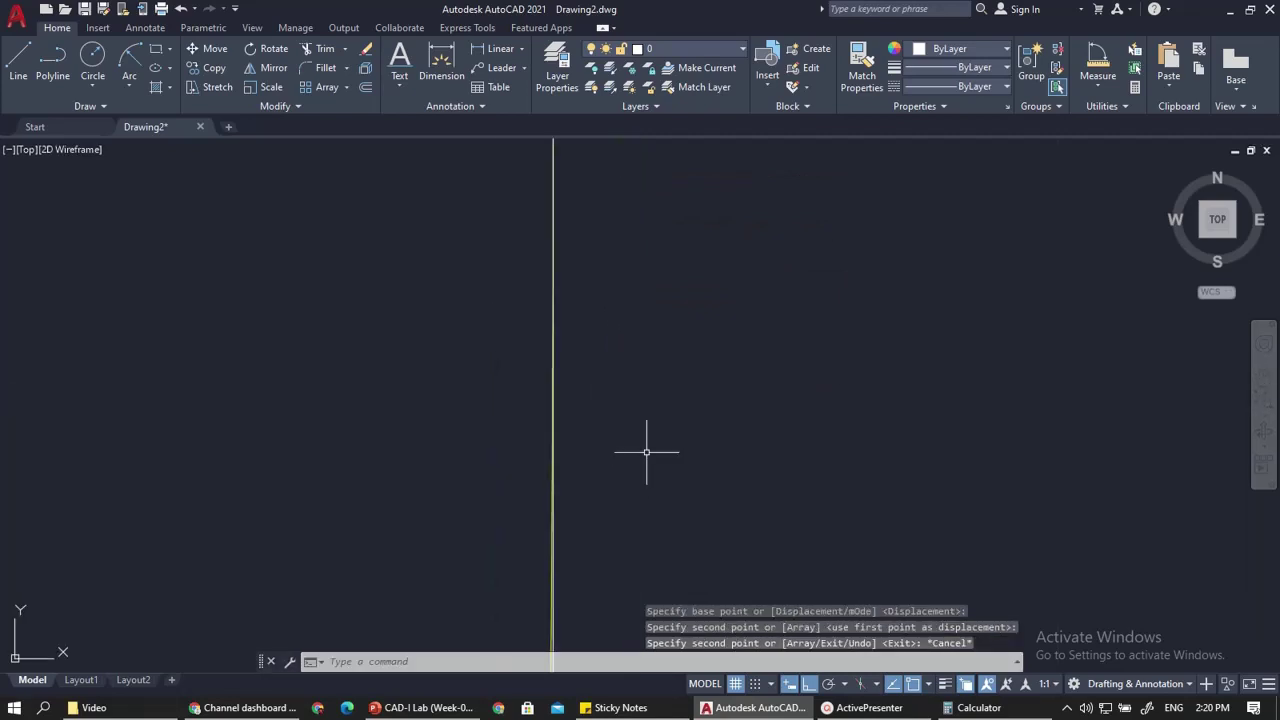
# Inspect the two short vertical tip lines where they meet at the horizontal centre line
pyautogui.scroll(-4, 640, 485)
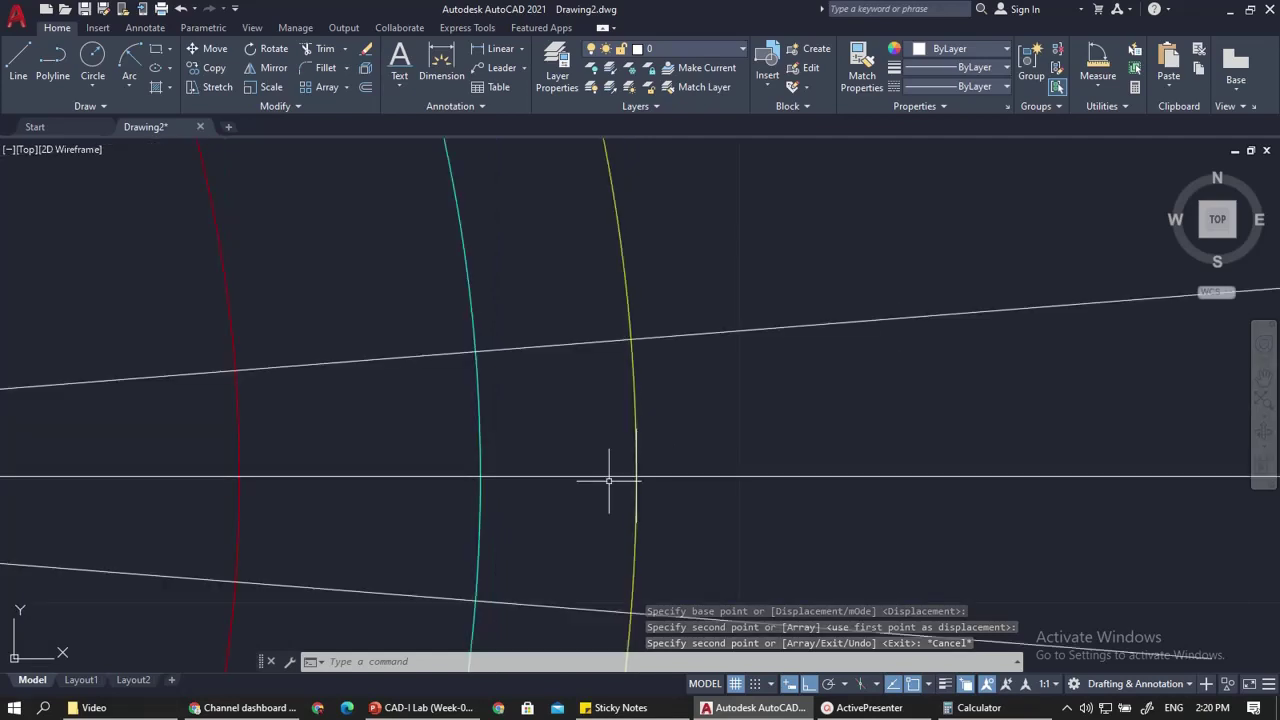
pyautogui.scroll(4, 635, 515)
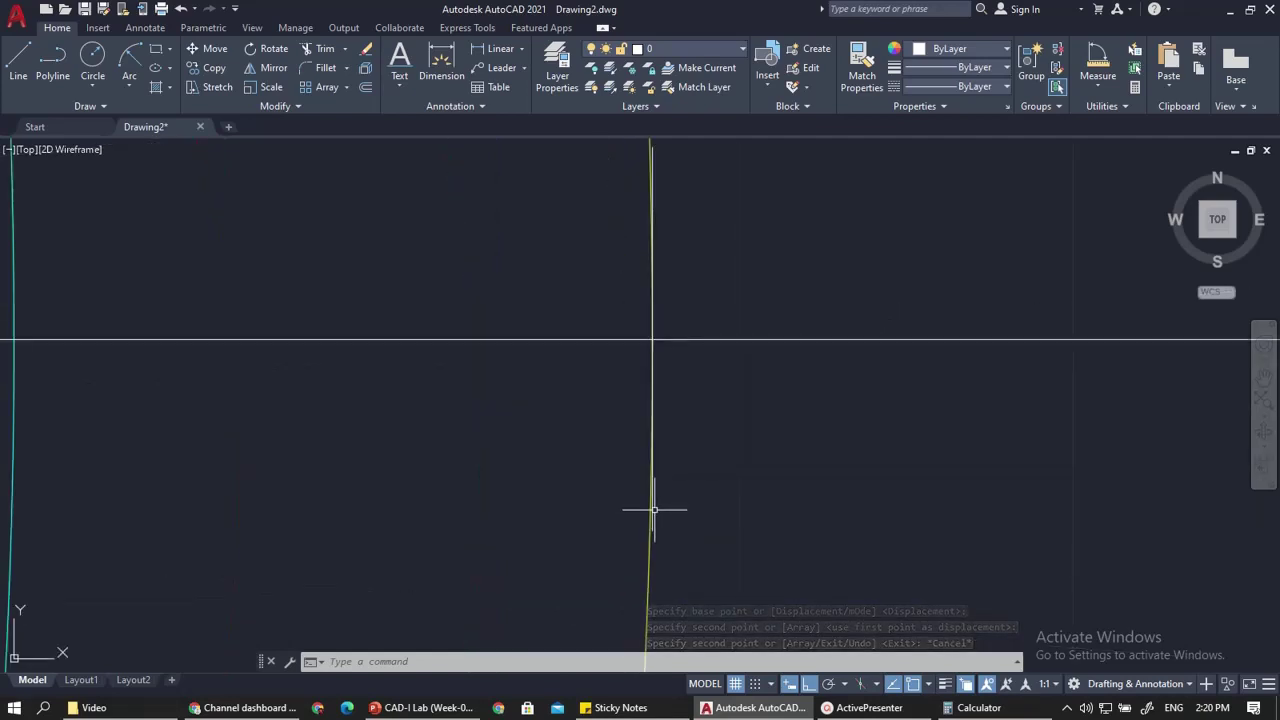
pyautogui.click(653, 346)
pyautogui.scroll(3, 654, 346)
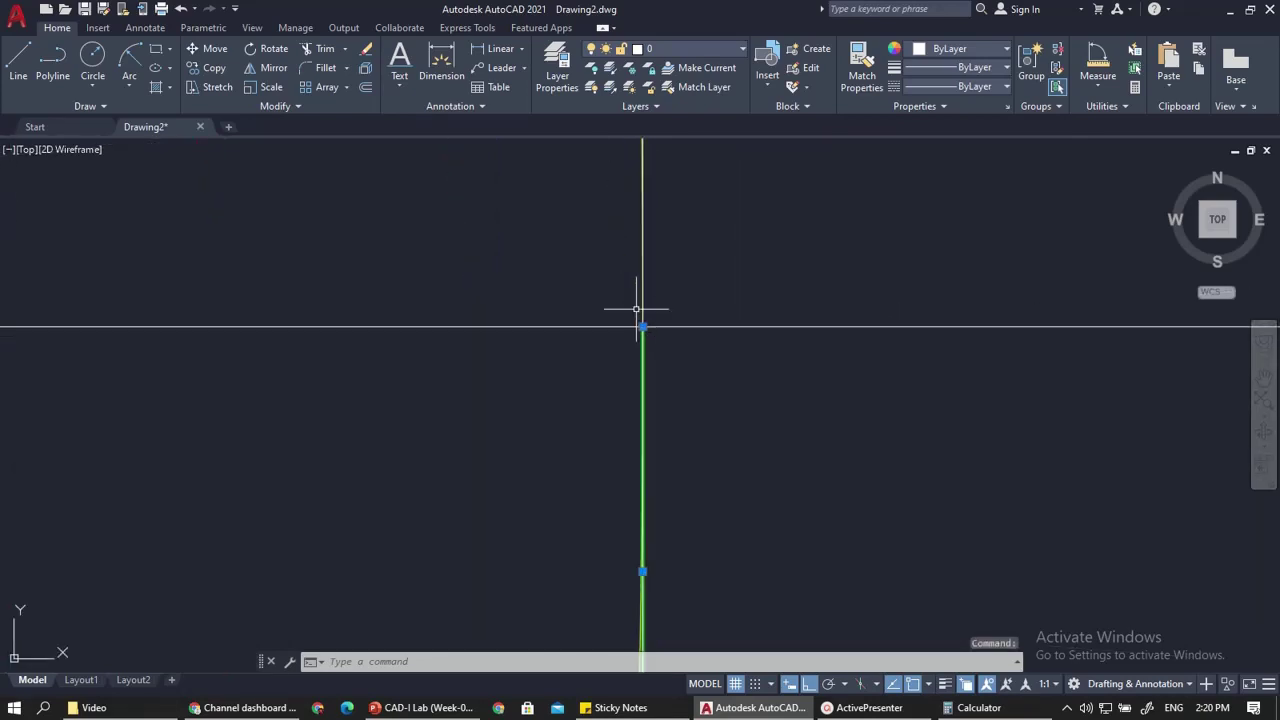
pyautogui.scroll(-2, 648, 350)
pyautogui.press('Escape')
pyautogui.press('Escape')
pyautogui.scroll(-3, 677, 409)
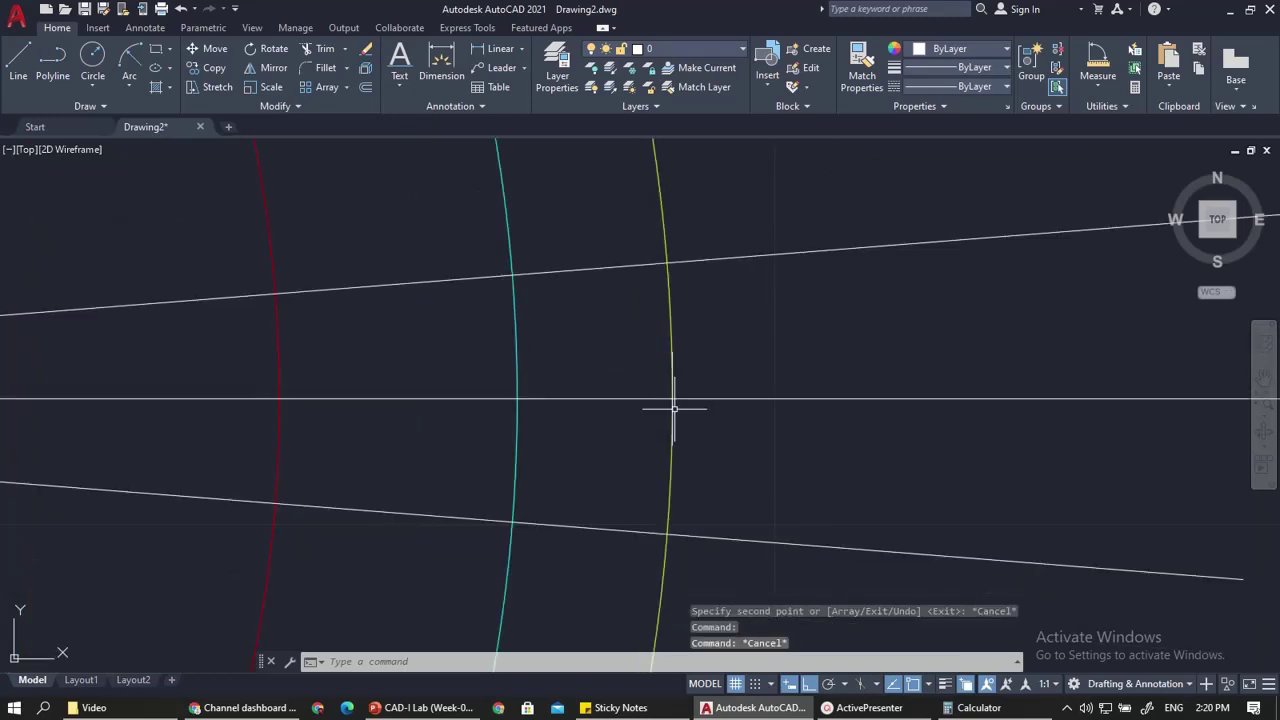
# Review the gear's tooth shape and dimensions on slide 8 in PowerPoint, and return to AutoCAD
pyautogui.click(420, 707)
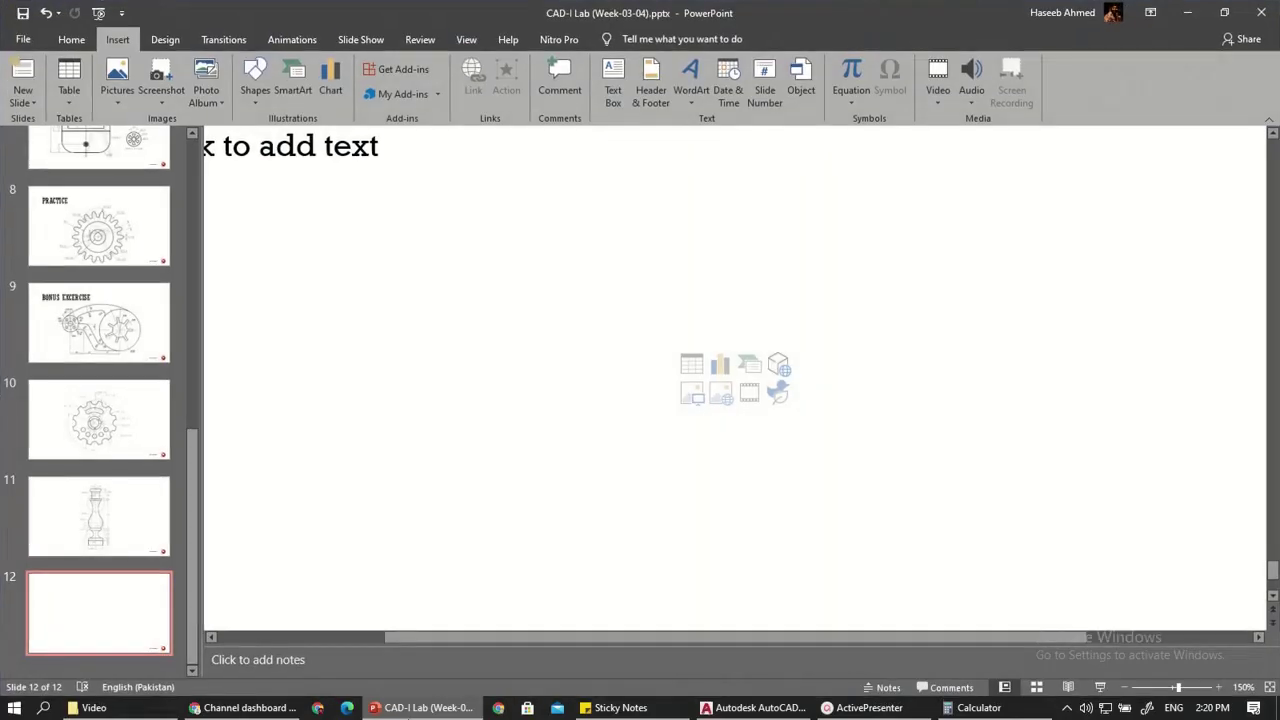
pyautogui.scroll(3, 354, 248)
pyautogui.click(60, 246)
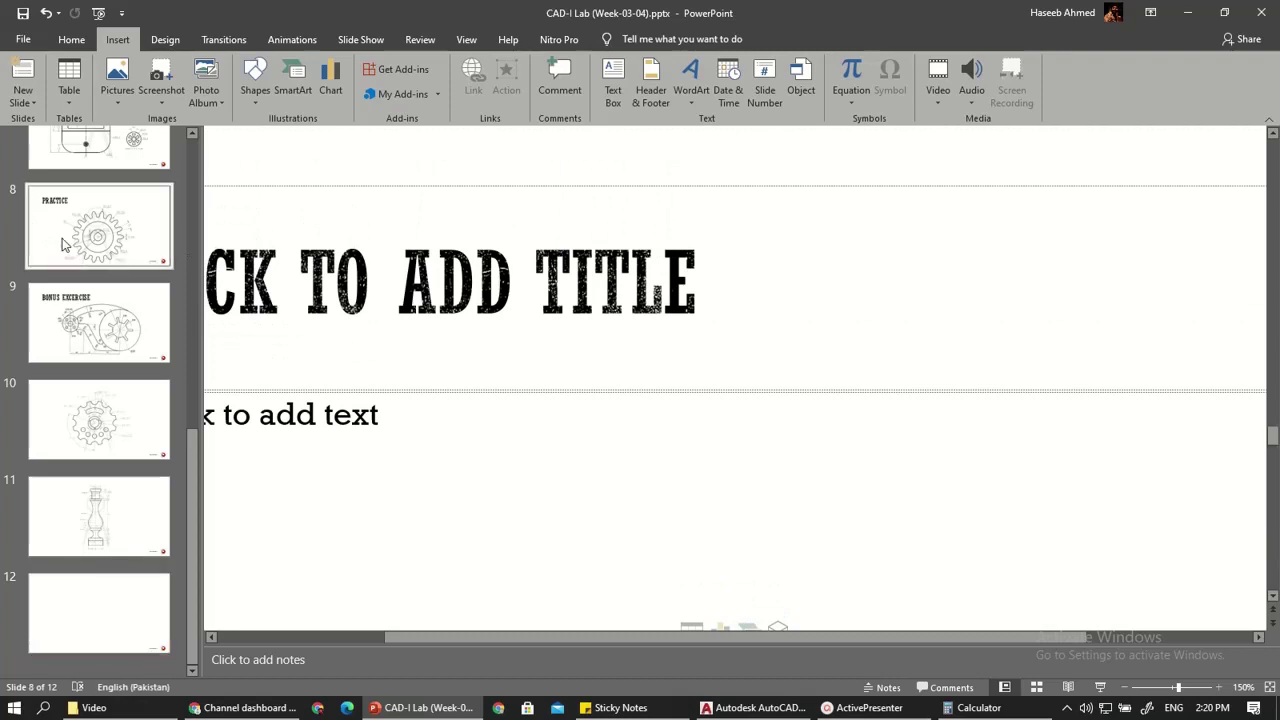
pyautogui.scroll(-5, 643, 354)
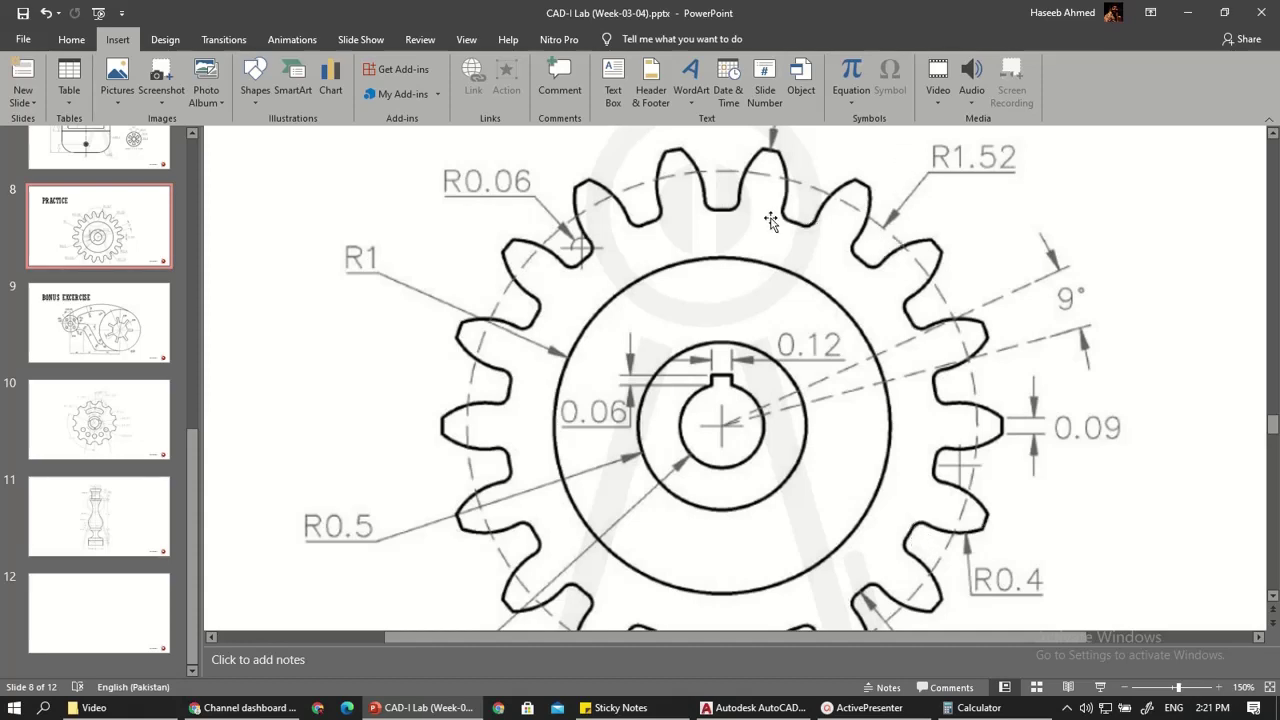
pyautogui.scroll(1, 770, 221)
pyautogui.scroll(-1, 545, 311)
pyautogui.scroll(-1, 523, 298)
pyautogui.scroll(-1, 471, 320)
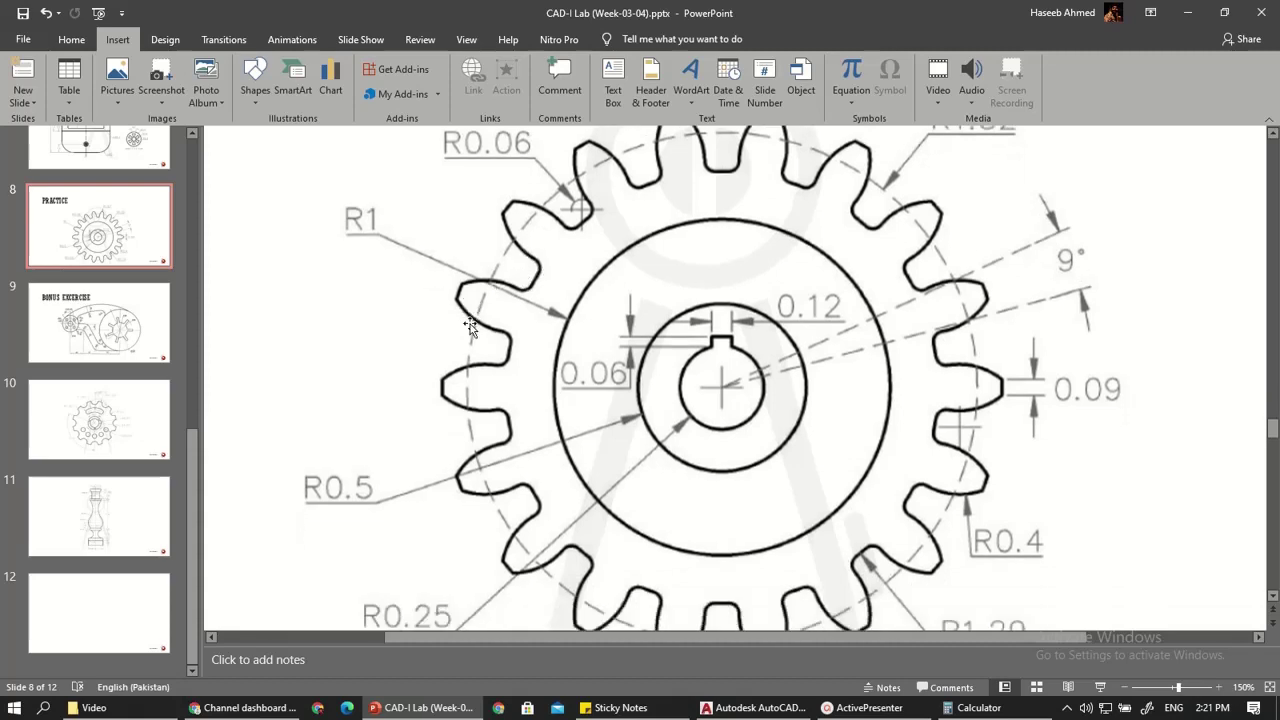
pyautogui.scroll(-1, 486, 348)
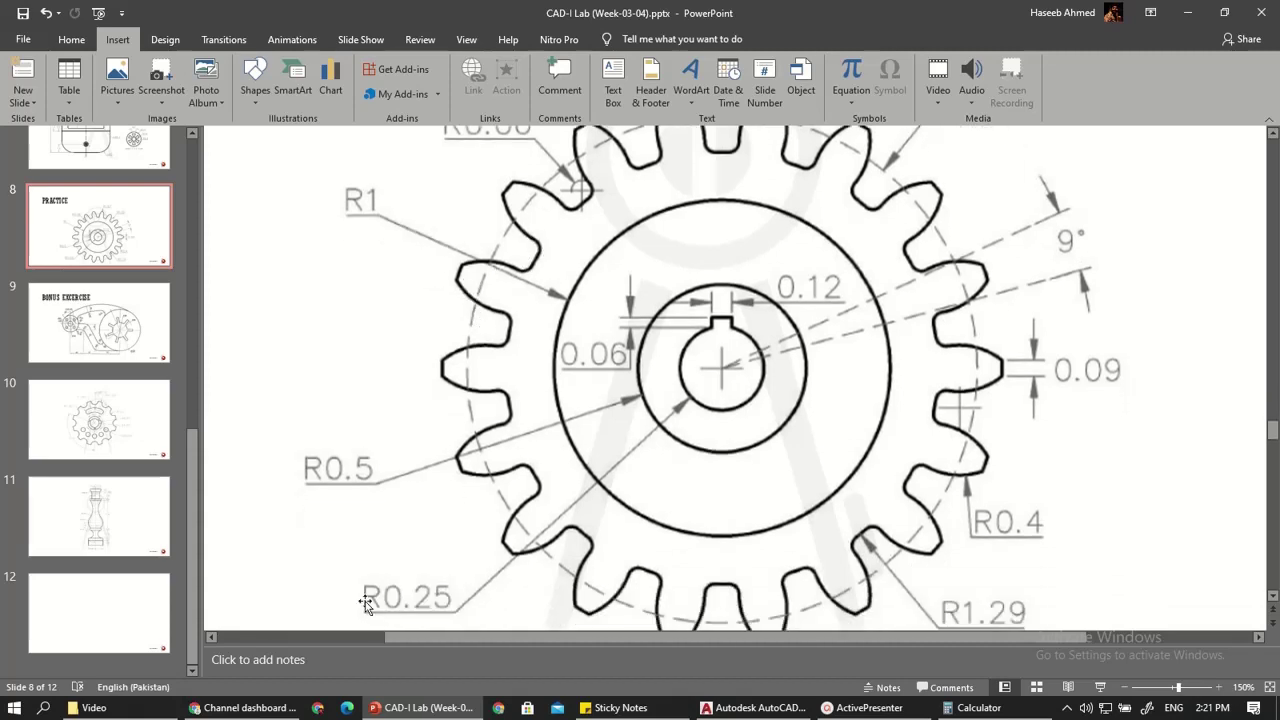
pyautogui.click(245, 711)
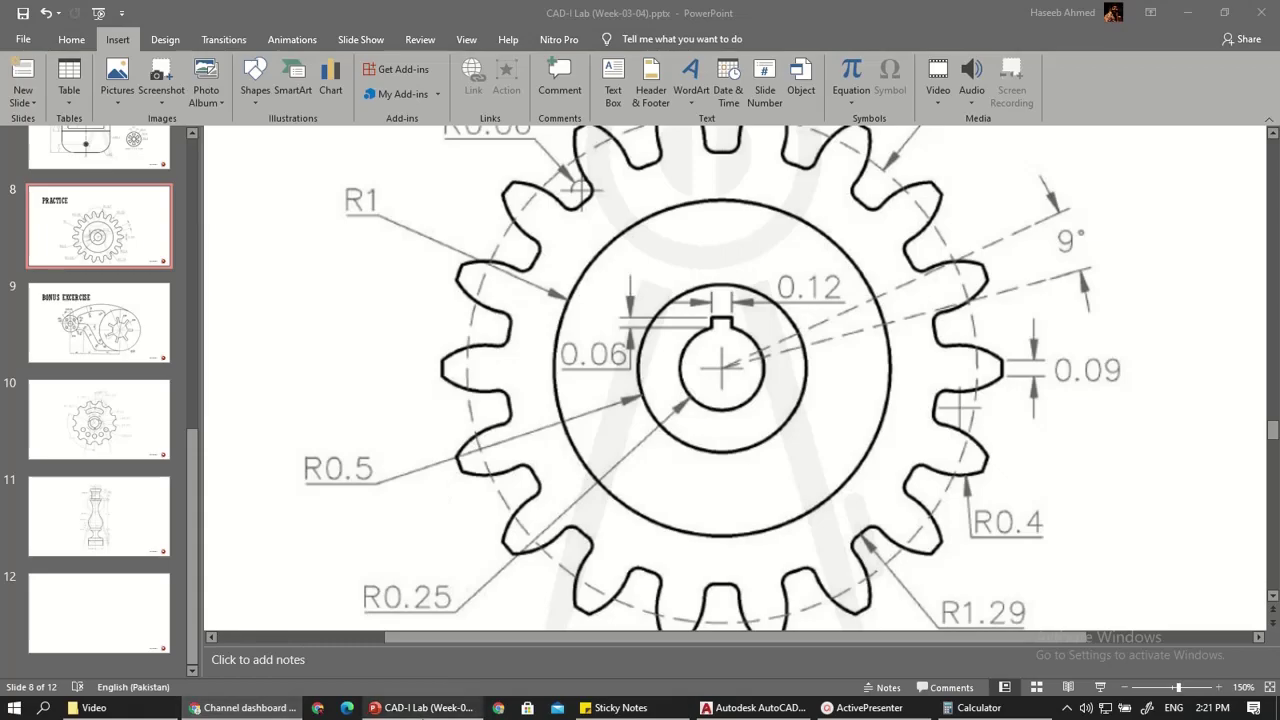
pyautogui.click(752, 707)
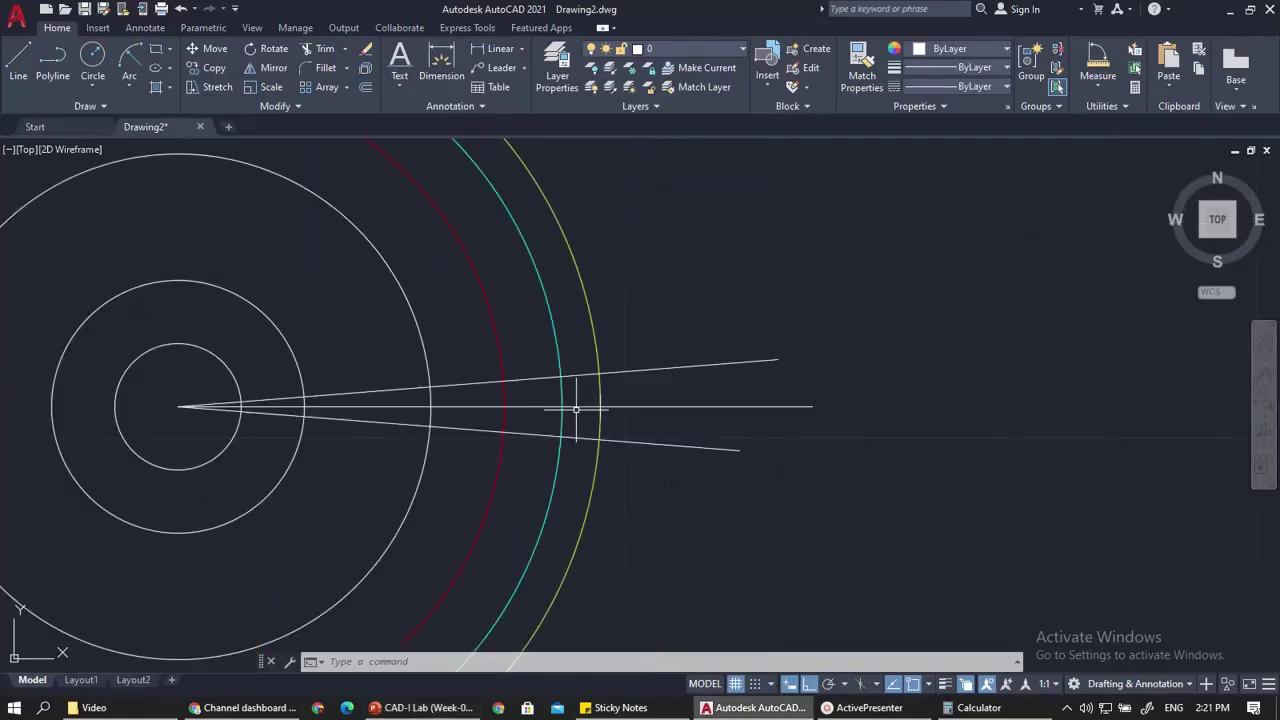
# Draw a 0.4-radius arc from the tip line's upper end to where the upper angled line crosses the red circle, with ortho off
pyautogui.scroll(2, 543, 420)
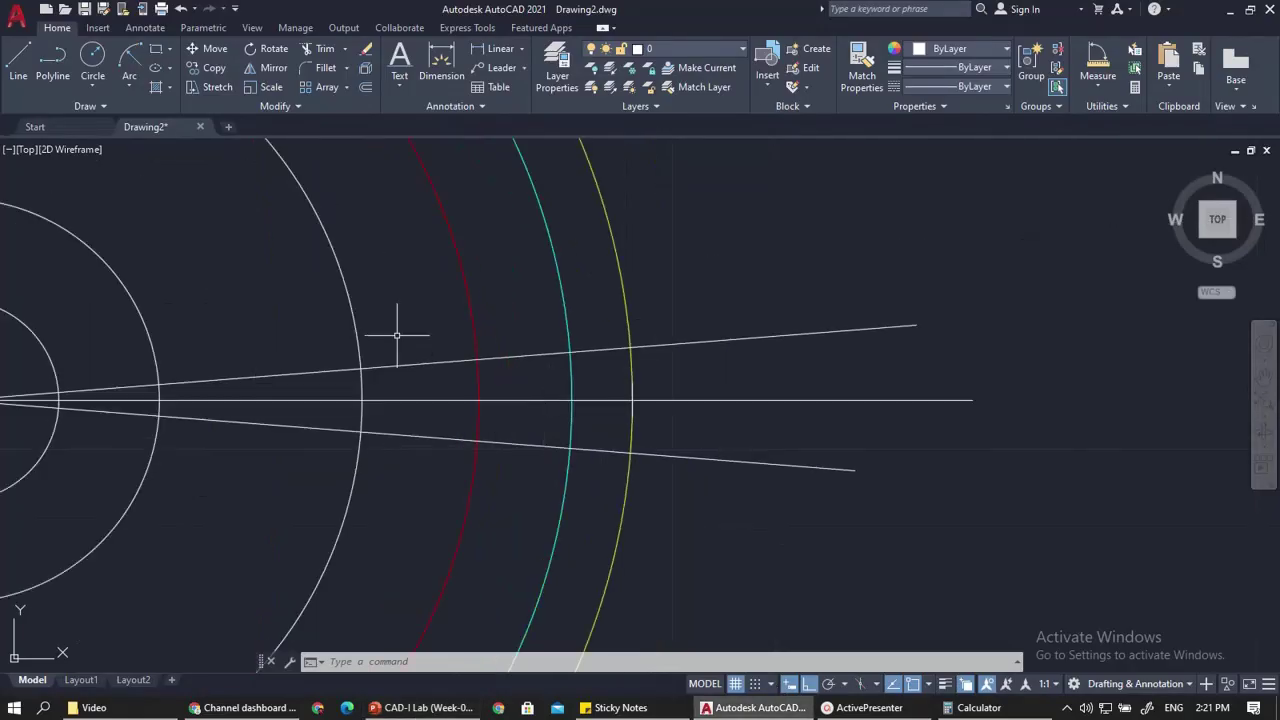
pyautogui.click(130, 57)
pyautogui.scroll(5, 594, 378)
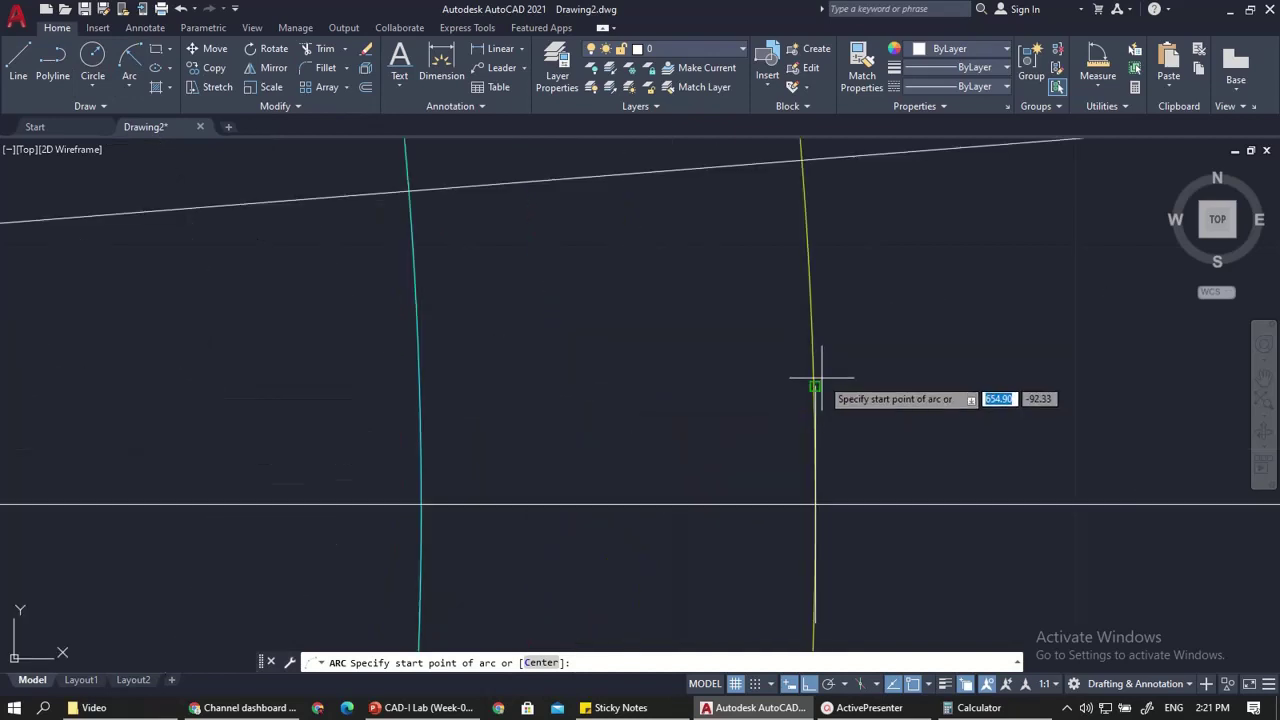
pyautogui.scroll(2, 815, 385)
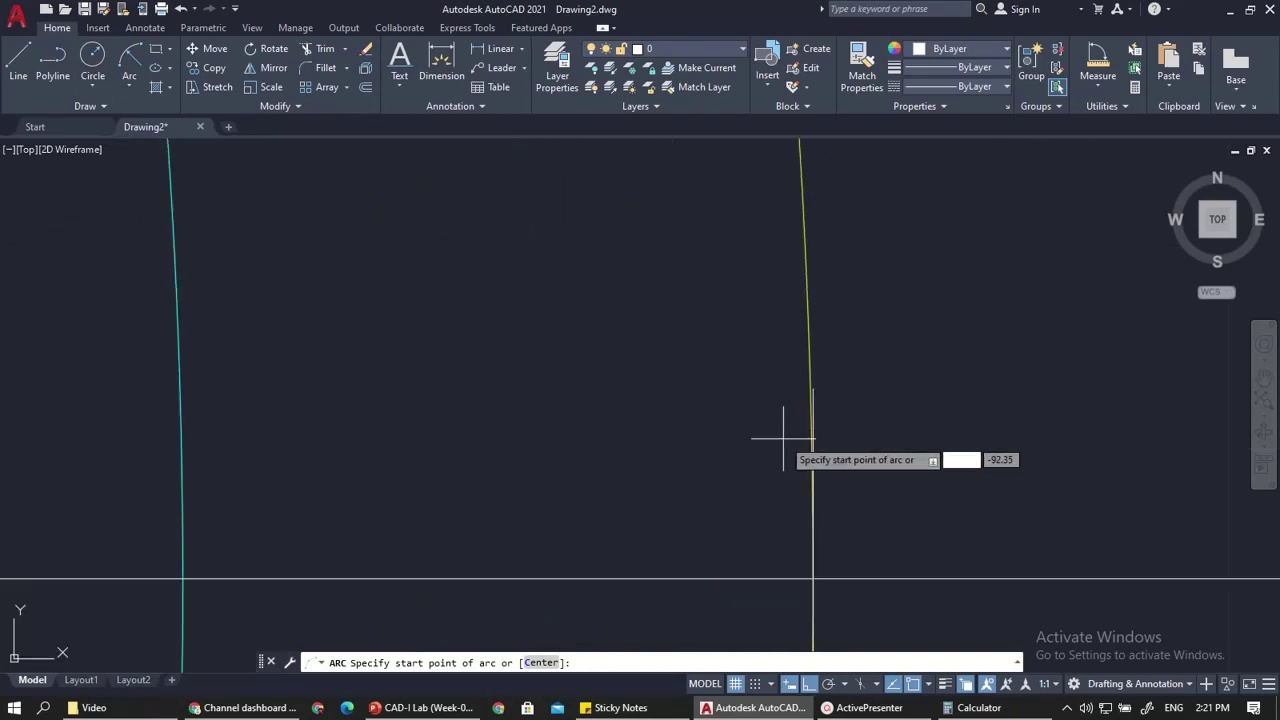
pyautogui.click(813, 389)
pyautogui.scroll(-2, 875, 460)
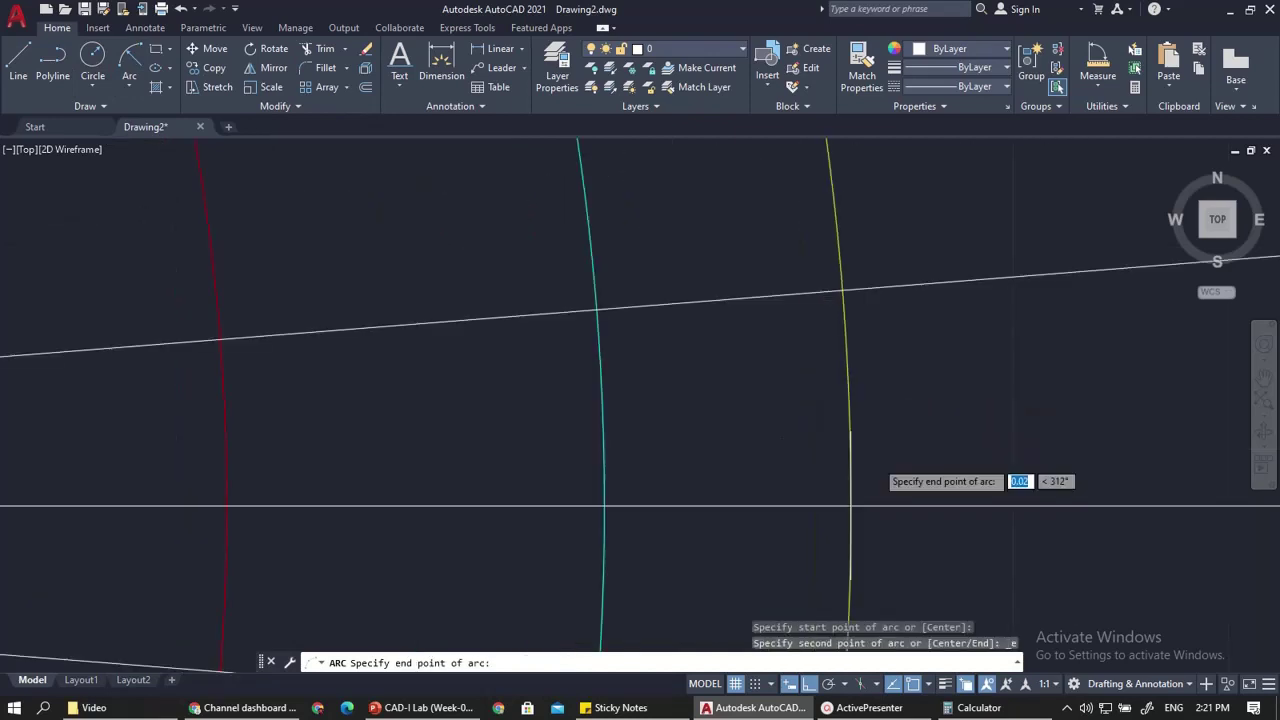
pyautogui.click(220, 340)
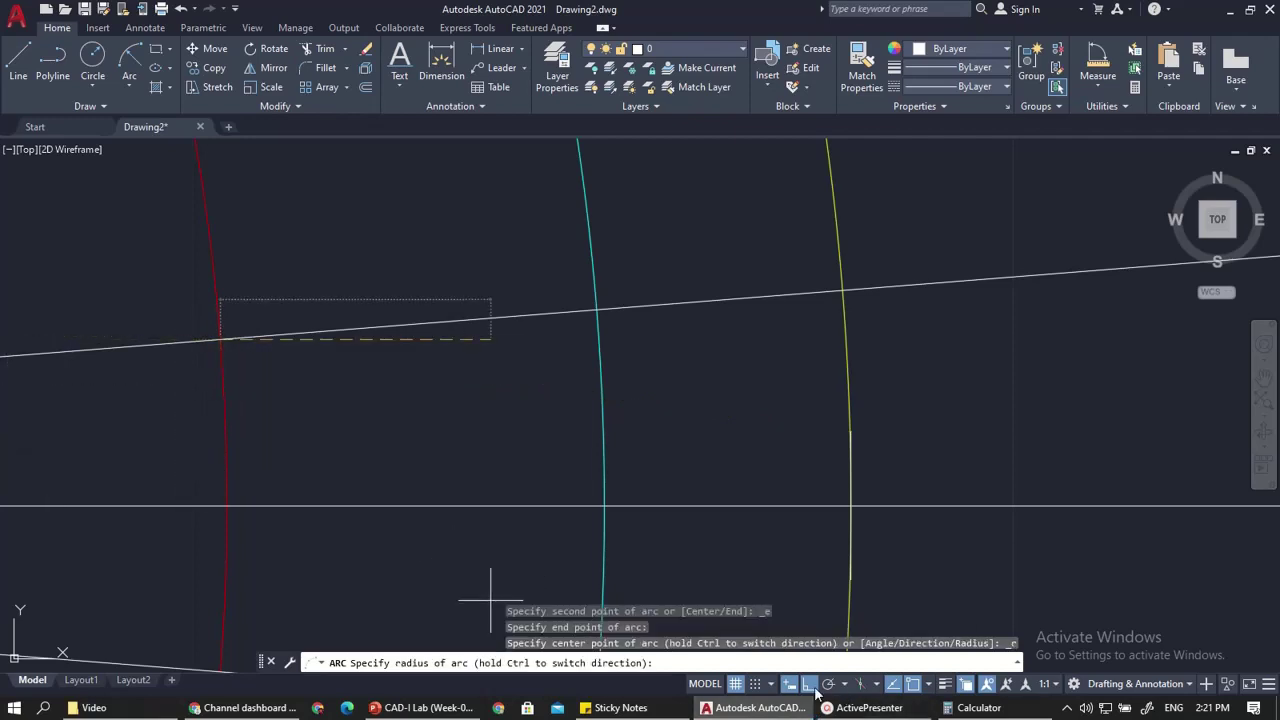
pyautogui.press('F8')
pyautogui.scroll(-3, 300, 470)
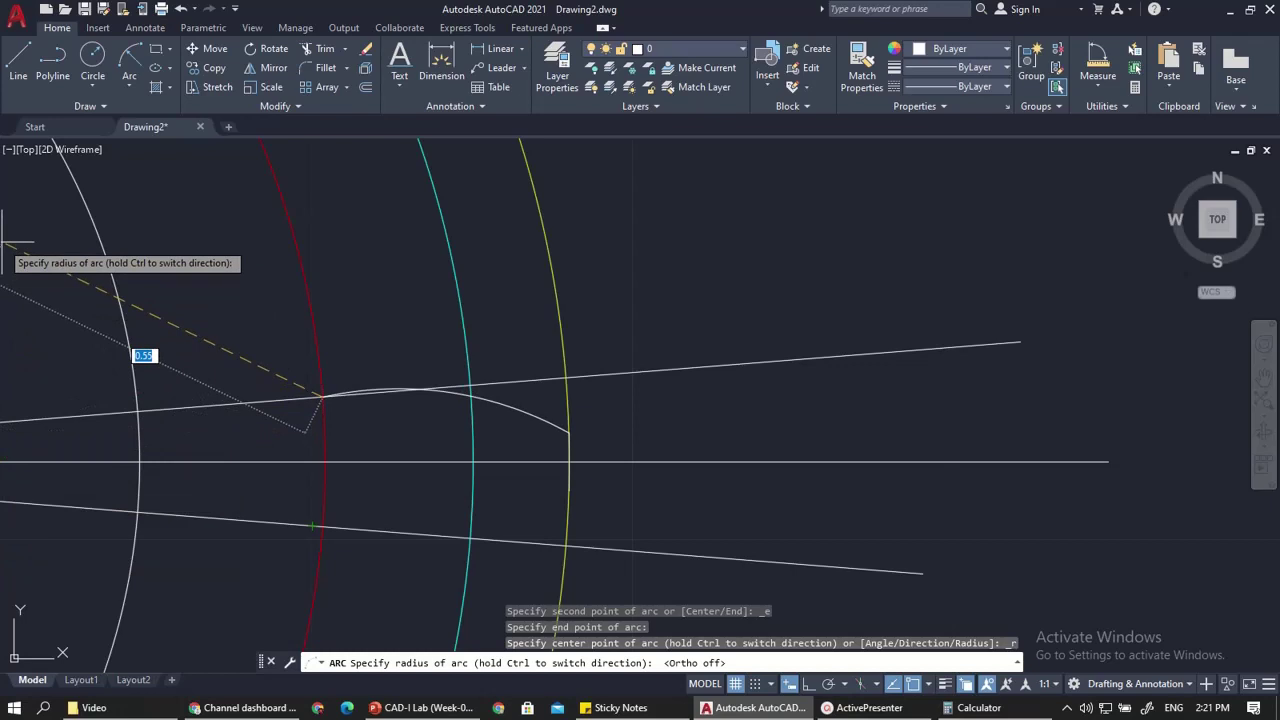
pyautogui.write('4')
pyautogui.press('Return')
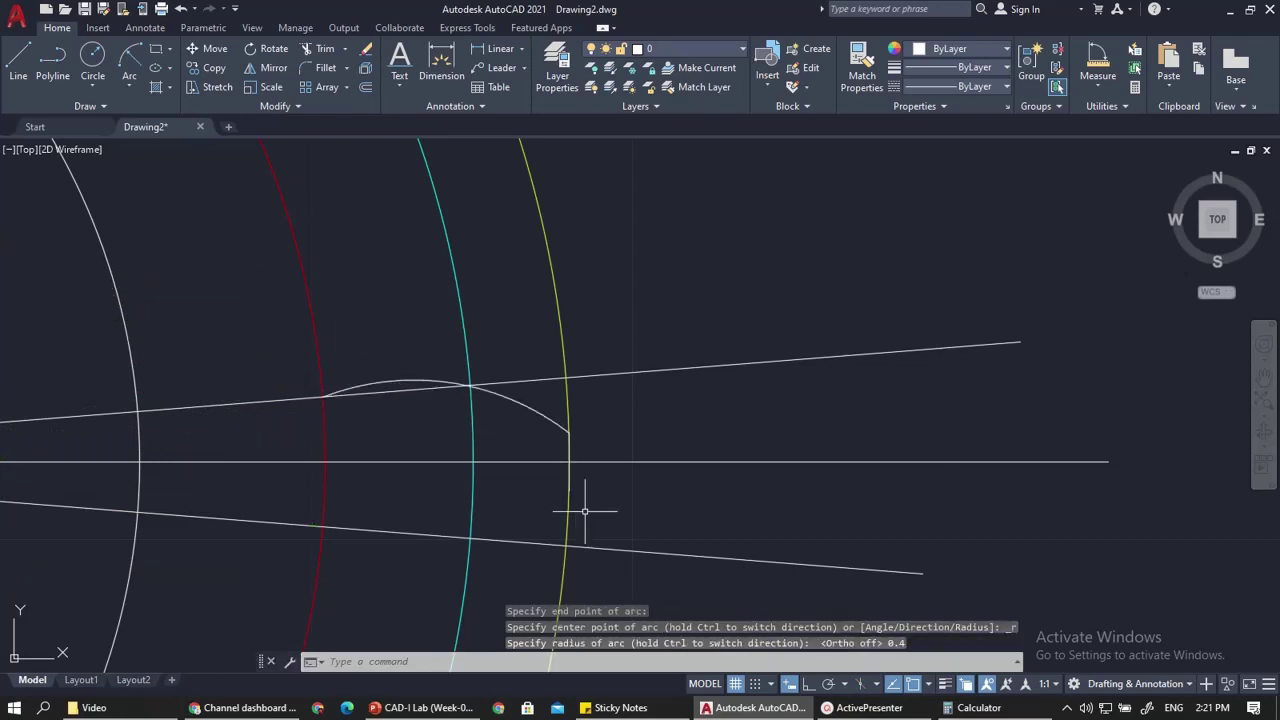
# Mirror the upper flank arc about the horizontal centre line, keeping the original arc
pyautogui.scroll(4, 585, 511)
pyautogui.scroll(-2, 500, 400)
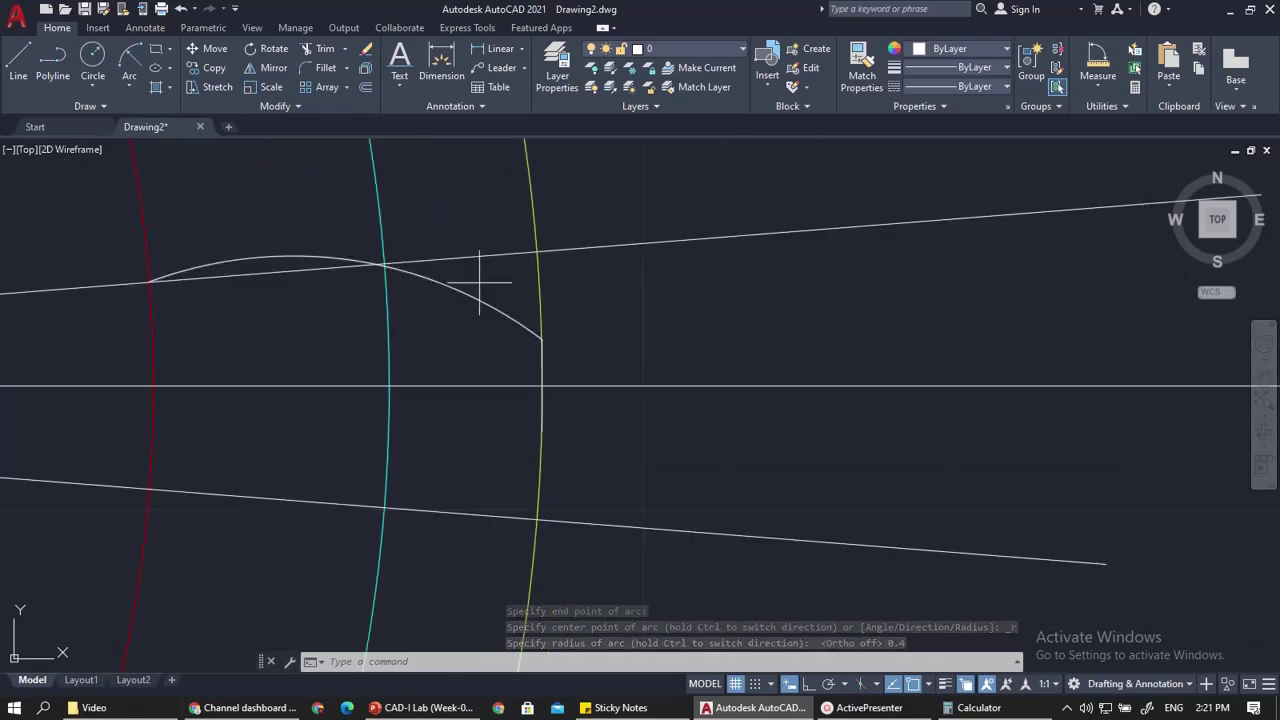
pyautogui.click(480, 282)
pyautogui.click(448, 310)
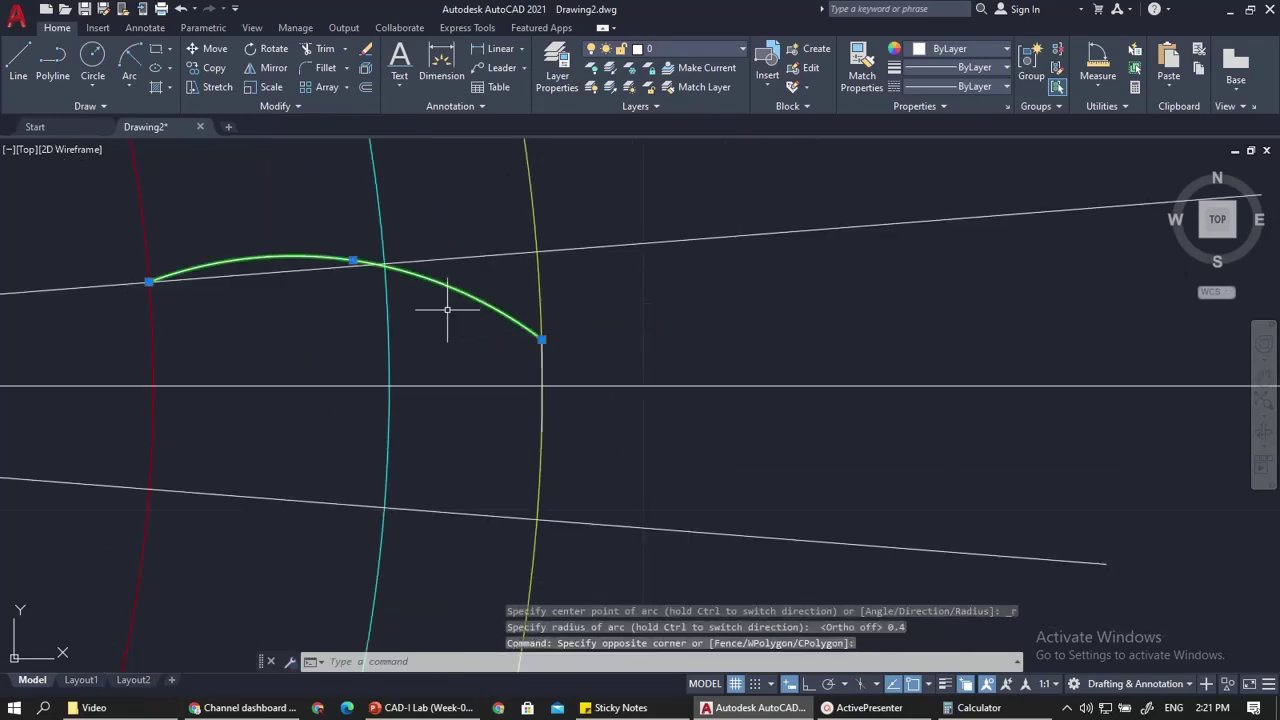
pyautogui.write('mi')
pyautogui.press('Return')
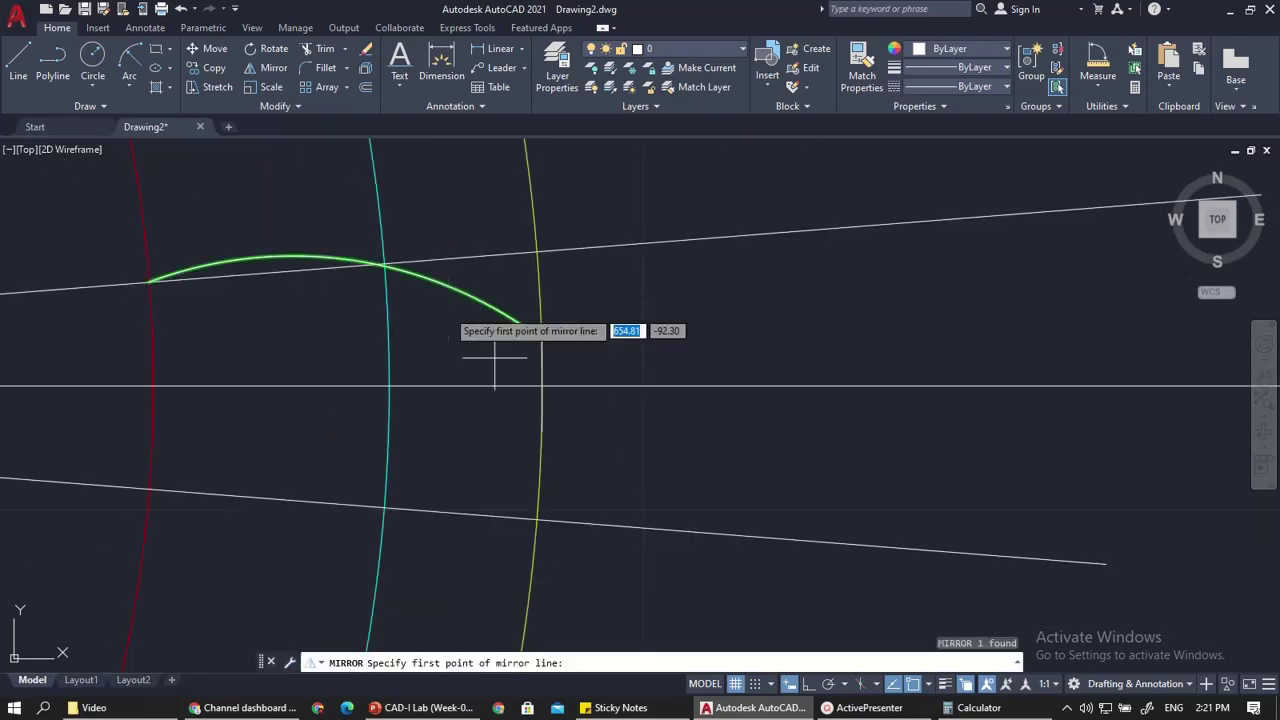
pyautogui.click(541, 386)
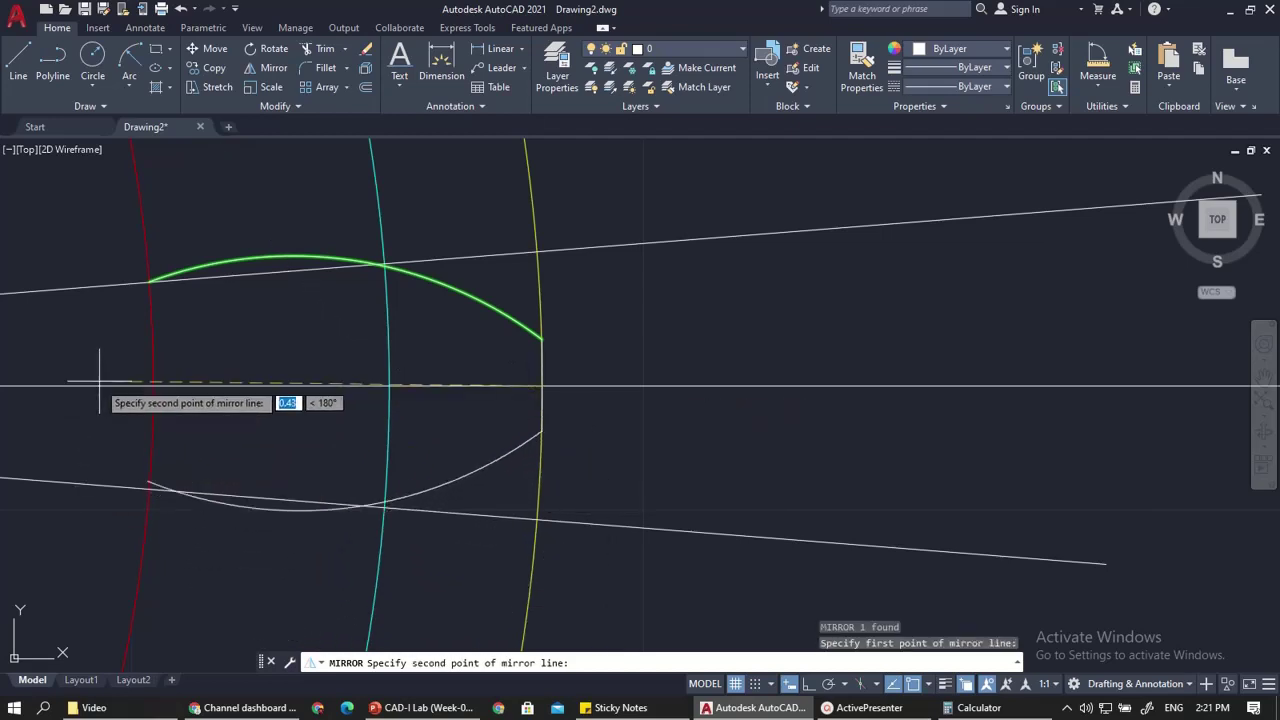
pyautogui.click(150, 384)
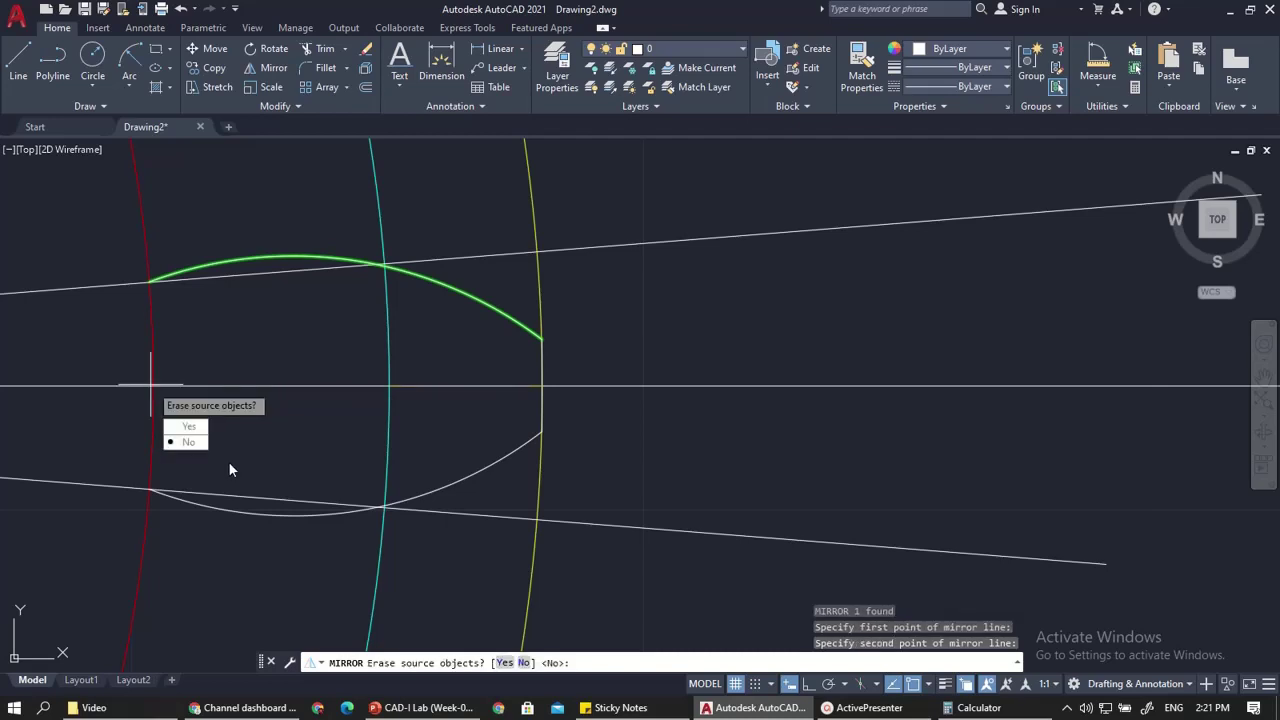
pyautogui.press('Return')
# Check the upper flank against the turquoise circle, review the tooth root radius on slide 8 in PowerPoint, and return to AutoCAD
pyautogui.scroll(-4, 246, 480)
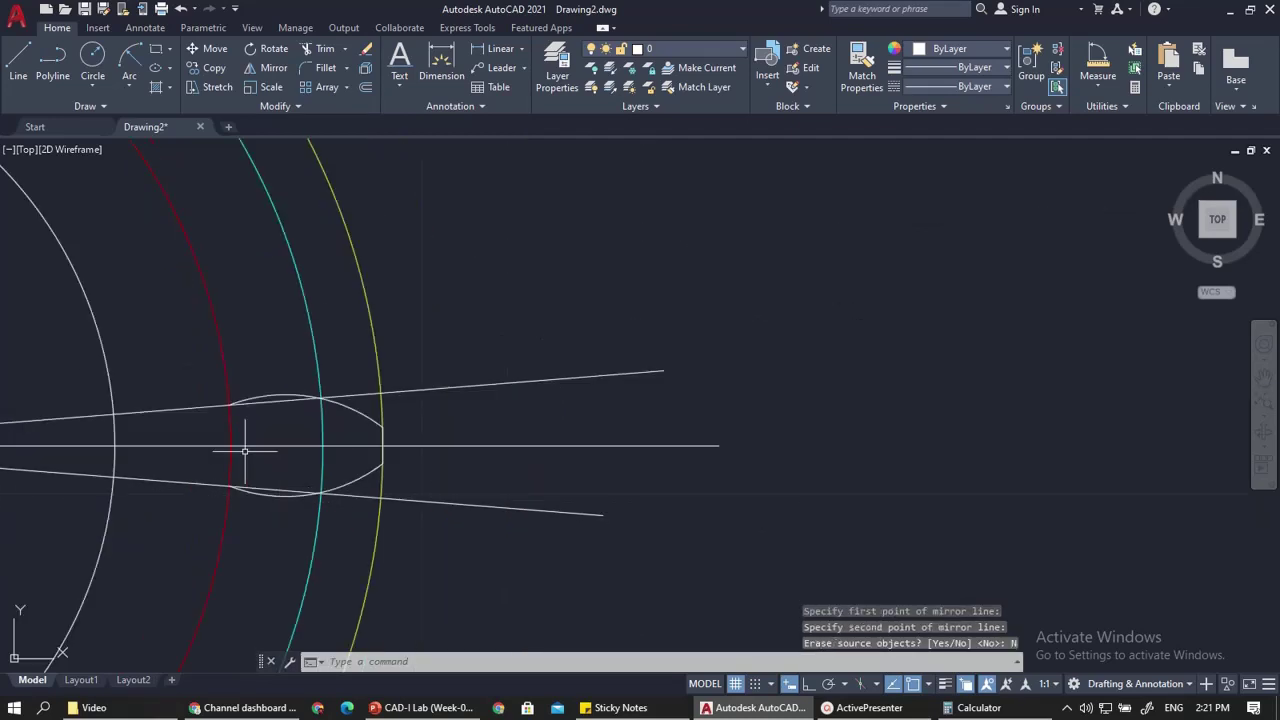
pyautogui.scroll(4, 219, 377)
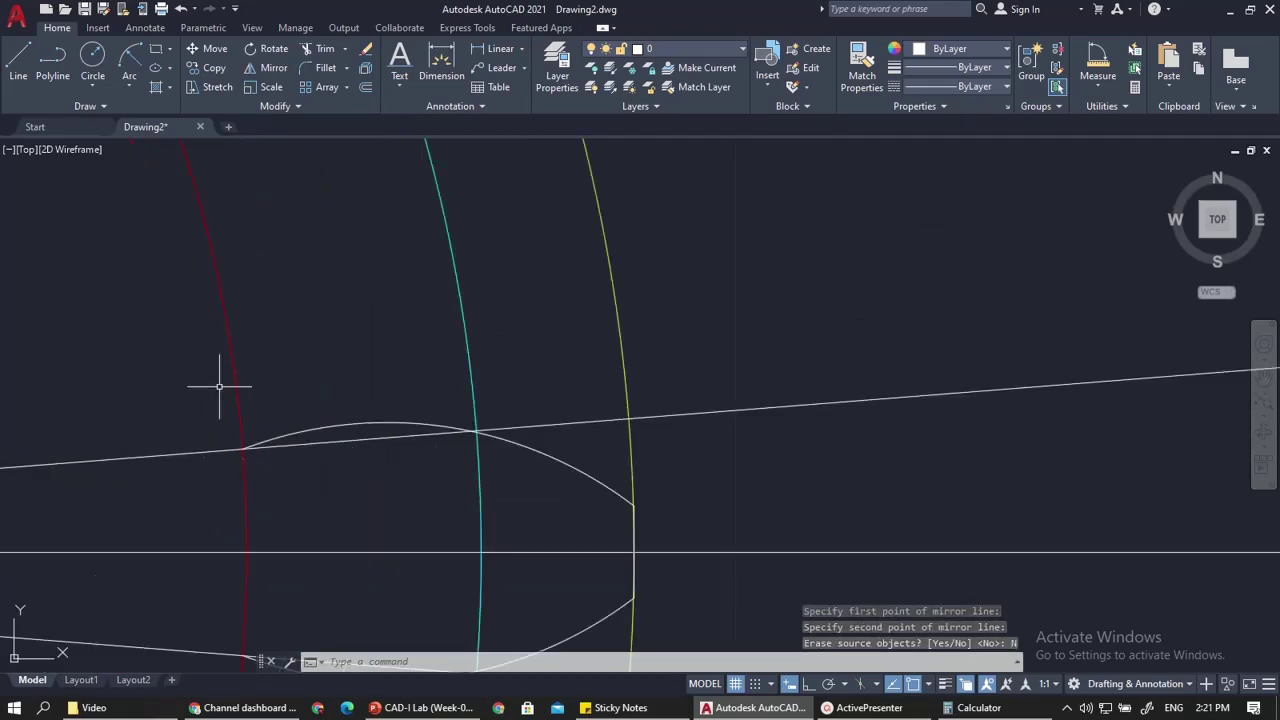
pyautogui.scroll(6, 450, 431)
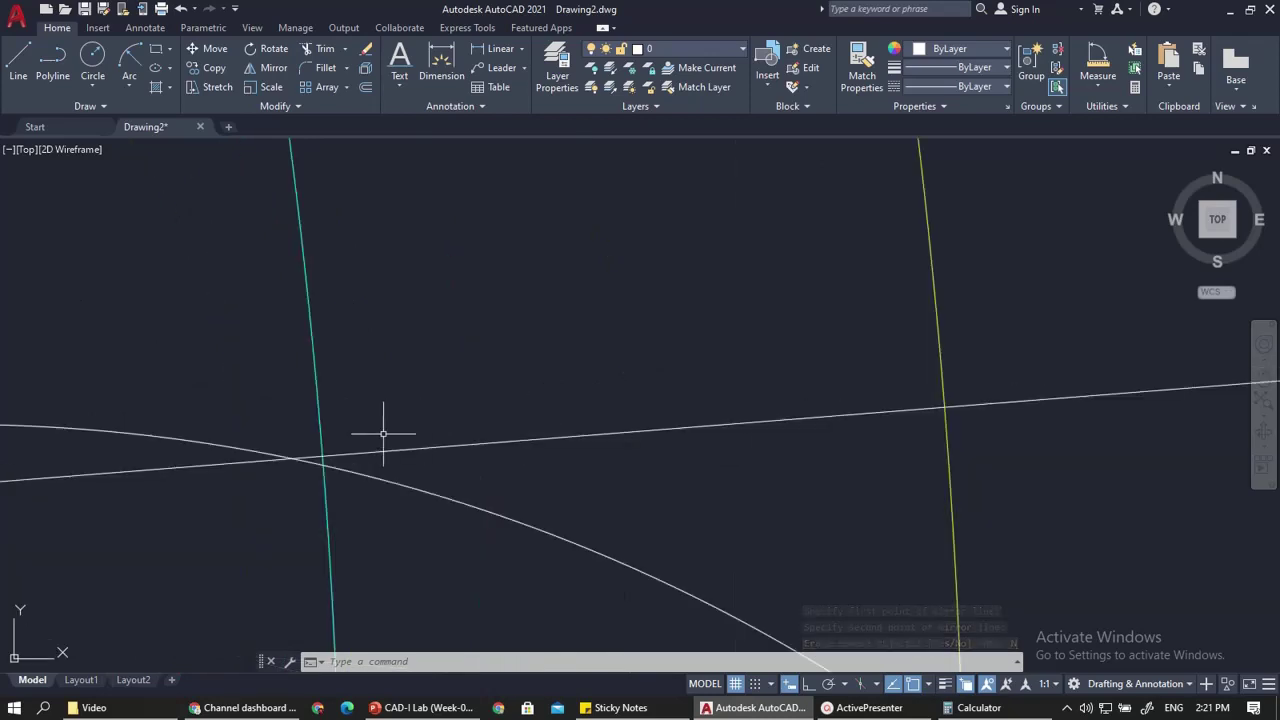
pyautogui.scroll(-3, 424, 443)
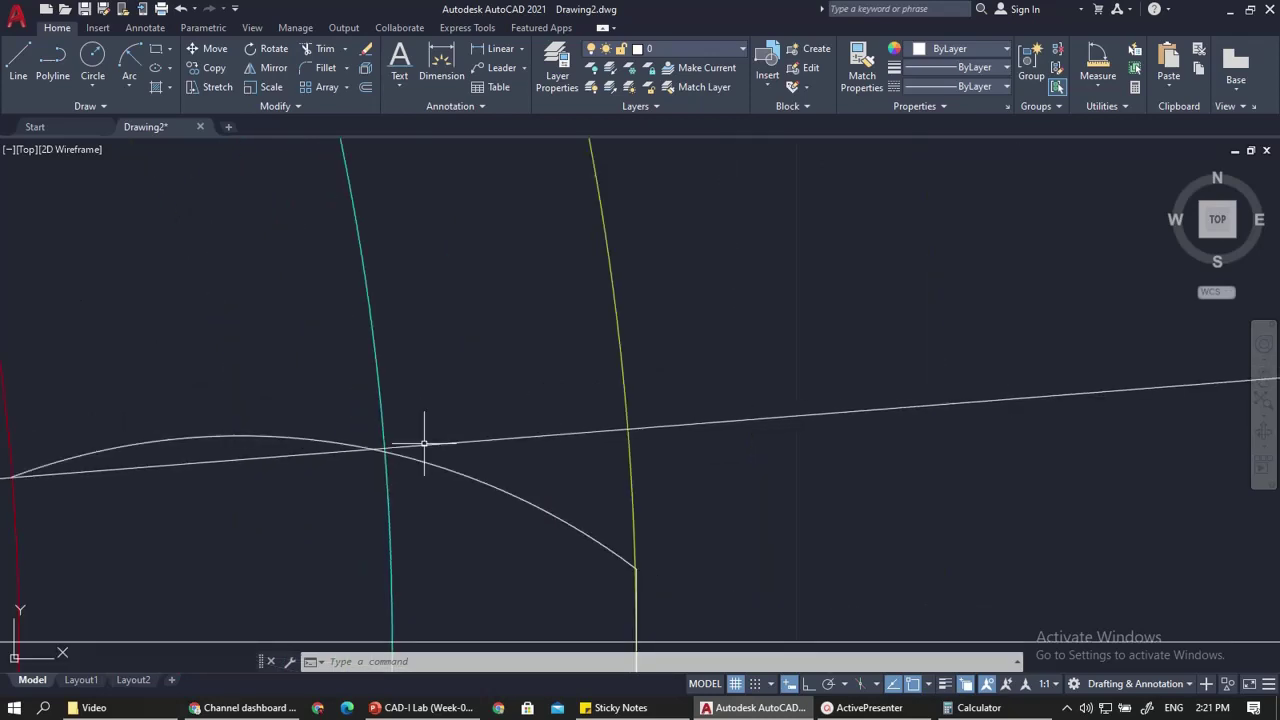
pyautogui.scroll(-2, 421, 450)
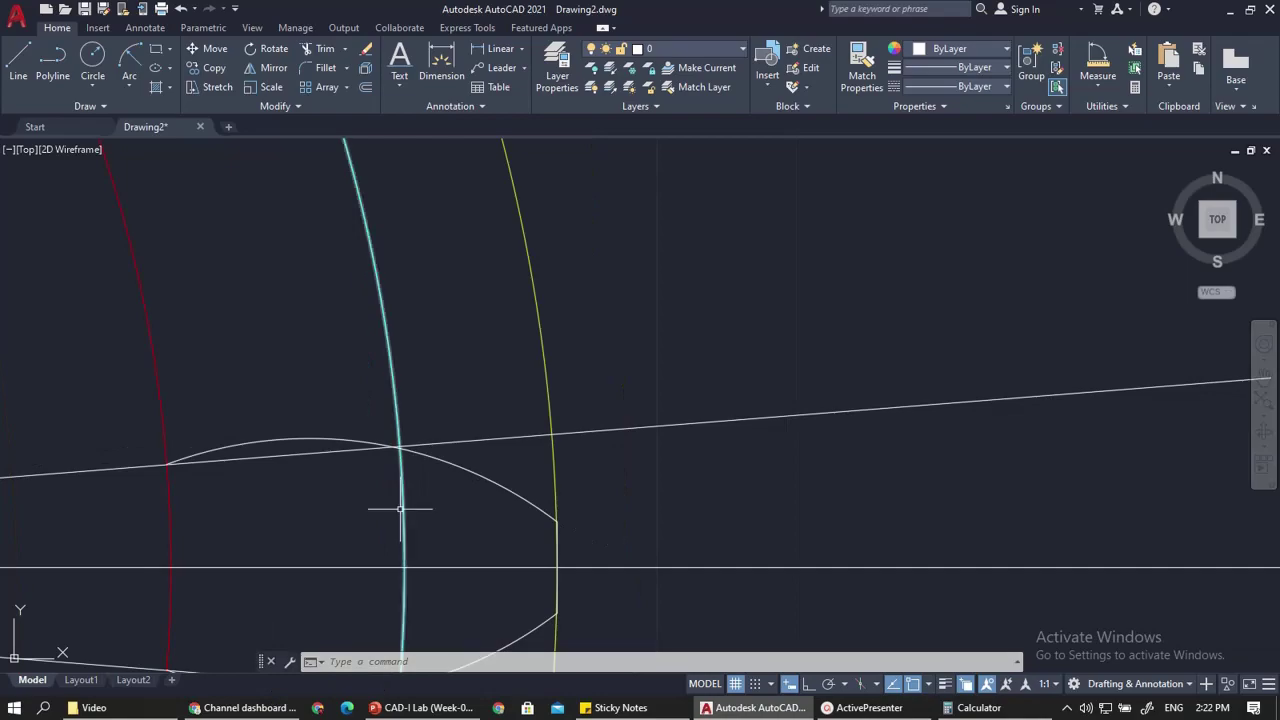
pyautogui.click(386, 707)
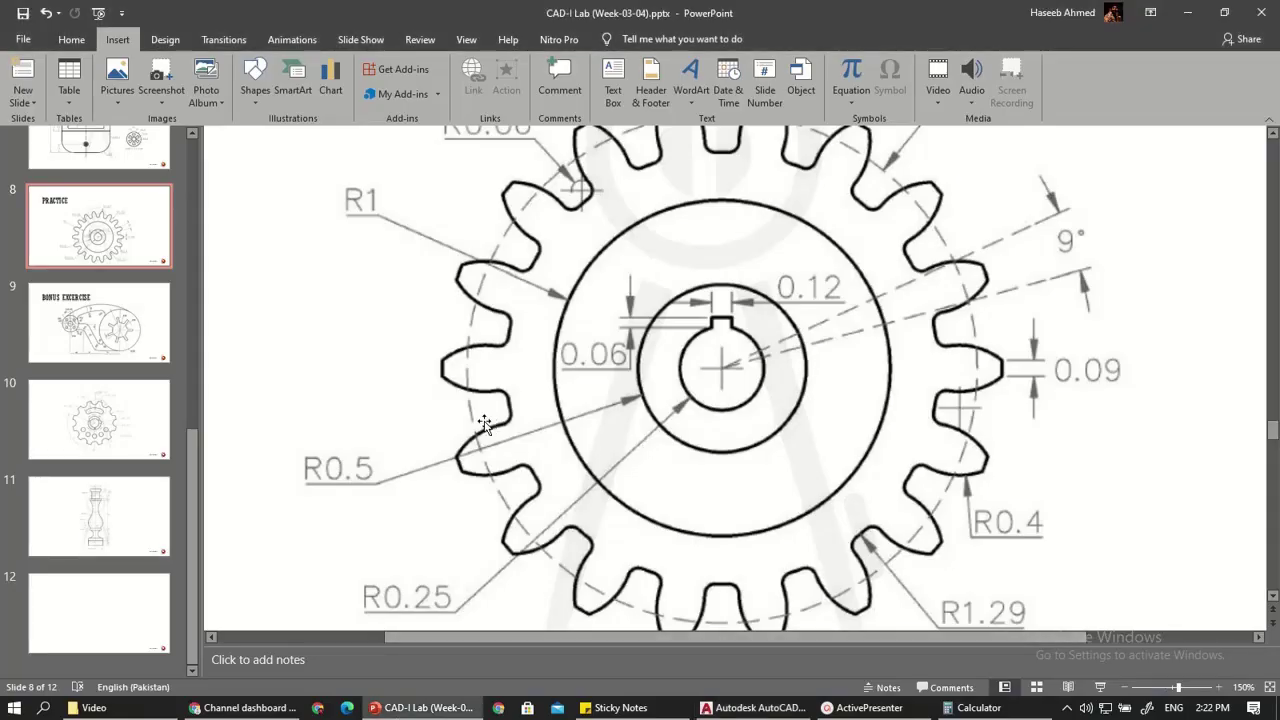
pyautogui.scroll(1, 476, 422)
pyautogui.scroll(-1, 473, 423)
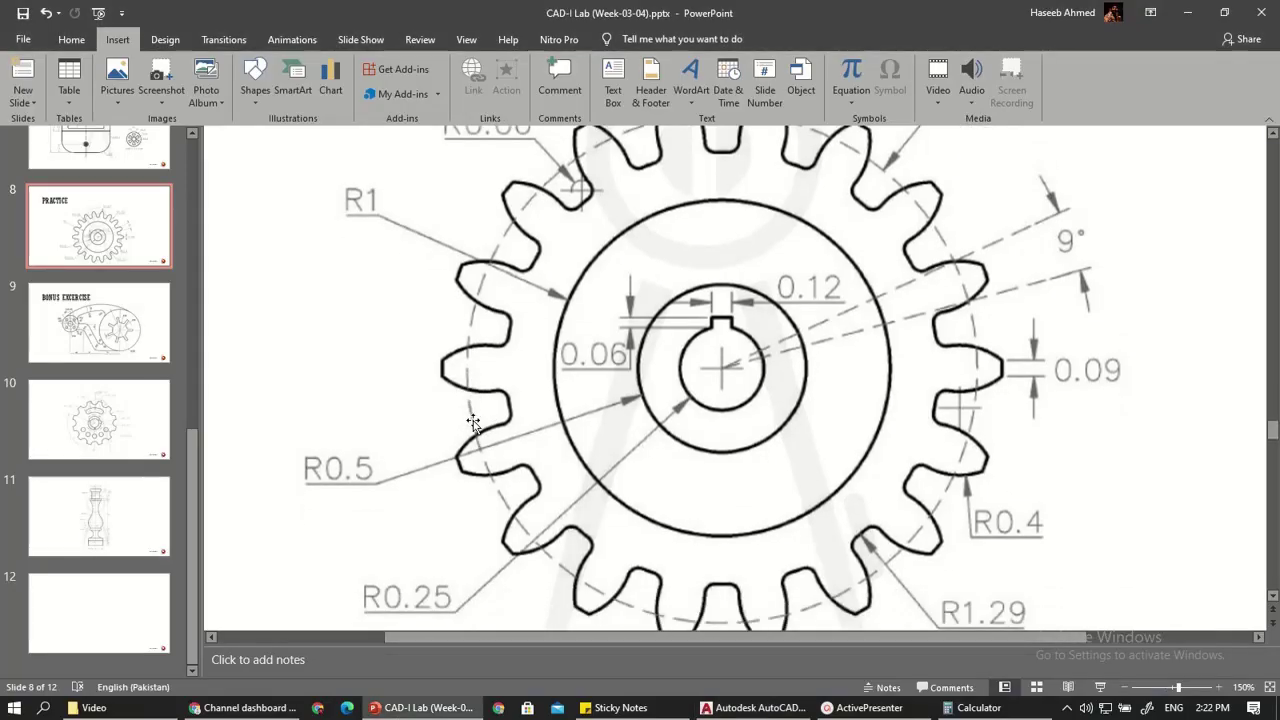
pyautogui.scroll(1, 473, 423)
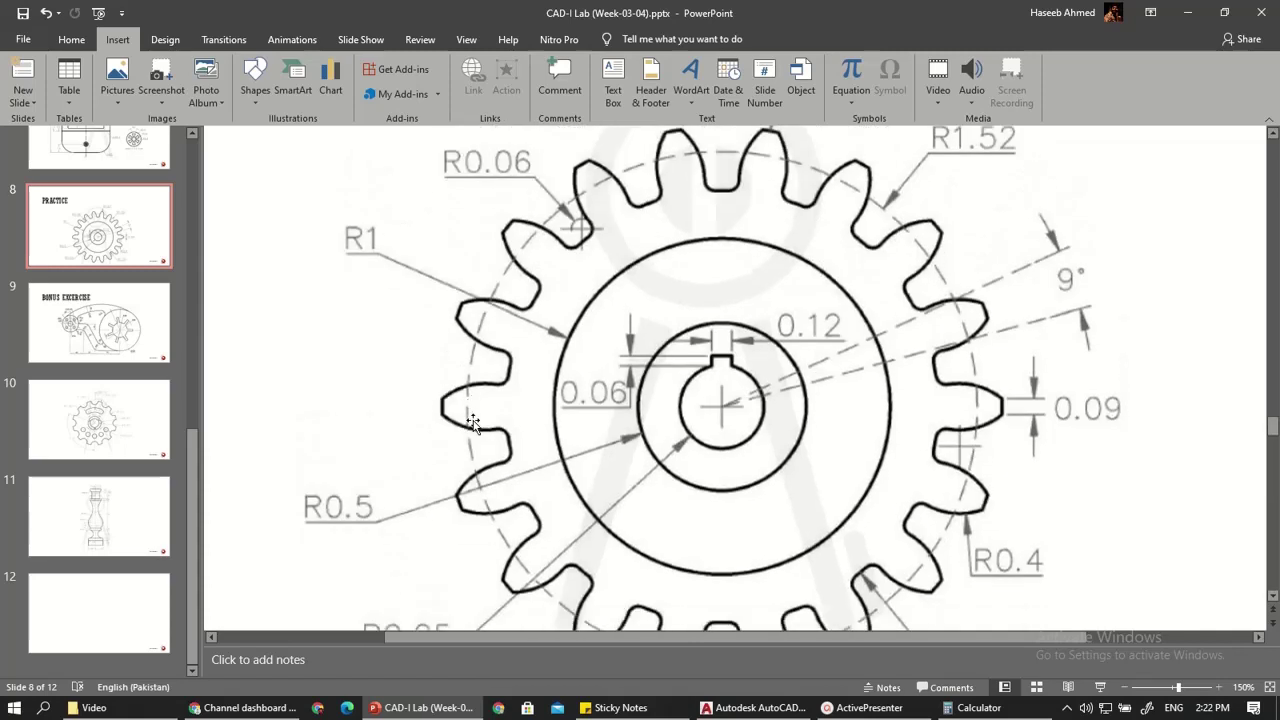
pyautogui.scroll(1, 473, 423)
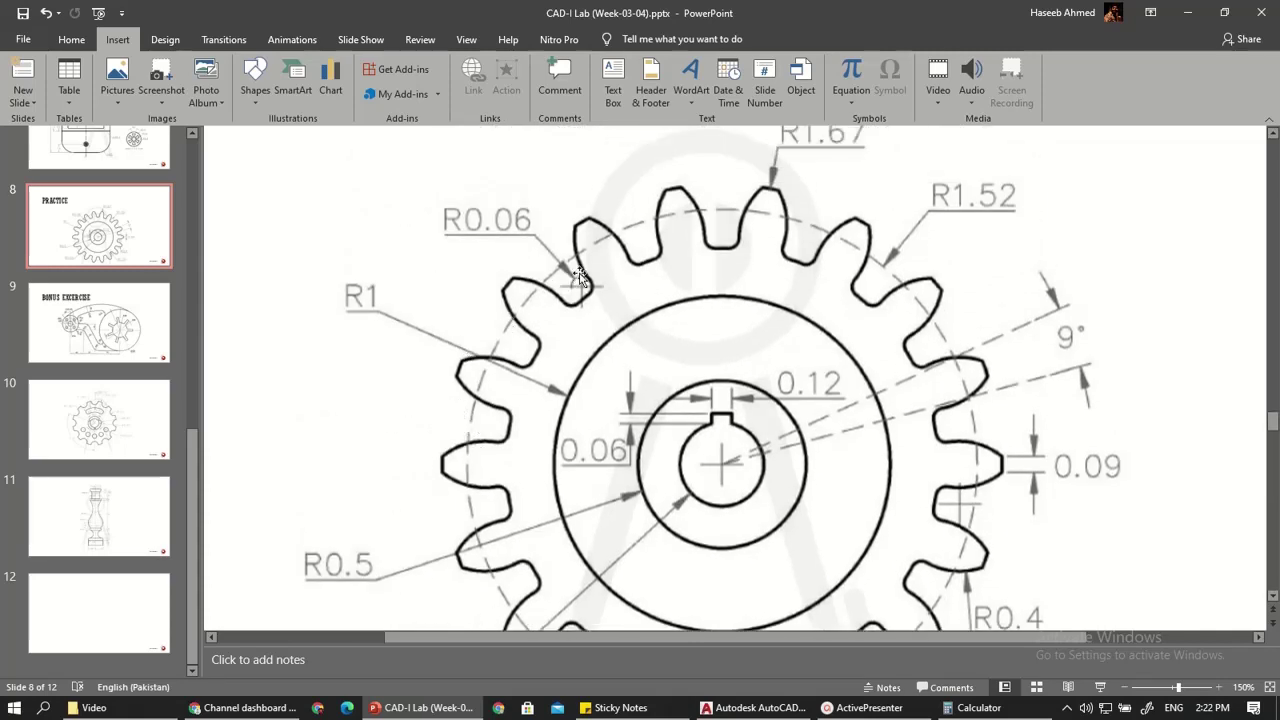
pyautogui.click(430, 708)
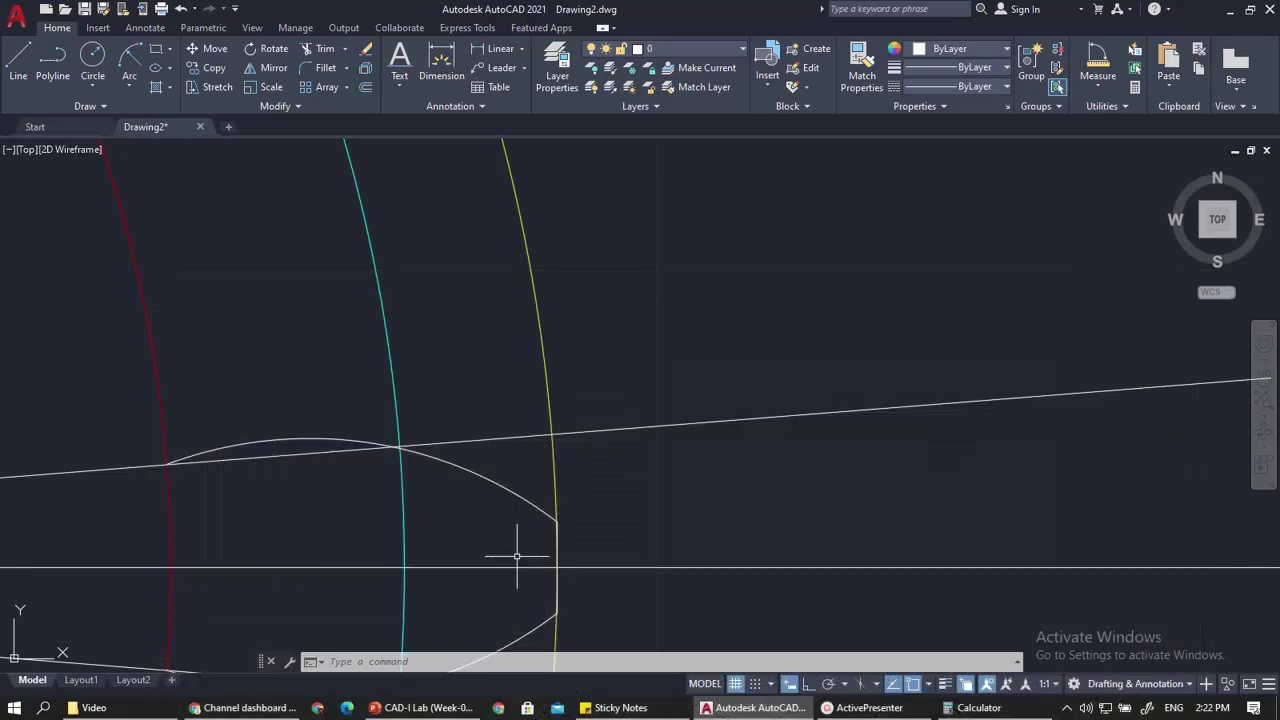
# Fillet the corner between the red circle and the upper flank arc with a 0.06 radius
pyautogui.scroll(-1, 462, 476)
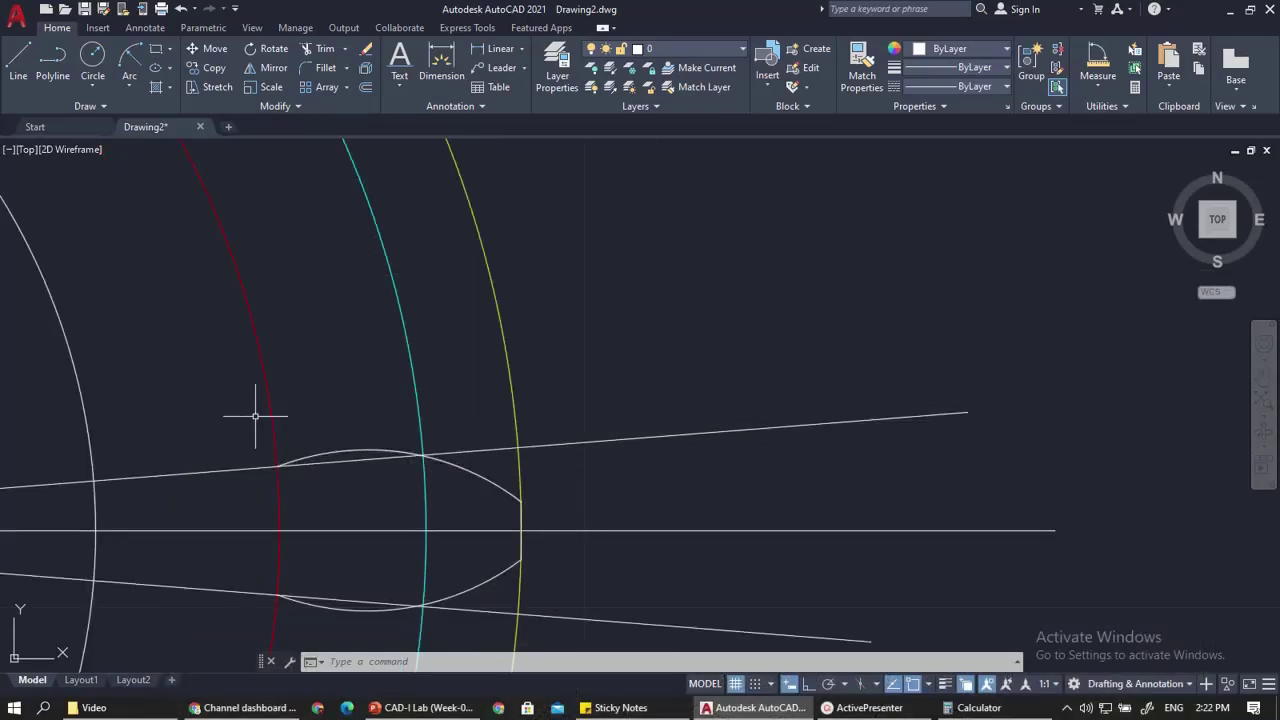
pyautogui.write('f')
pyautogui.press('Return')
pyautogui.write('R')
pyautogui.press('Return')
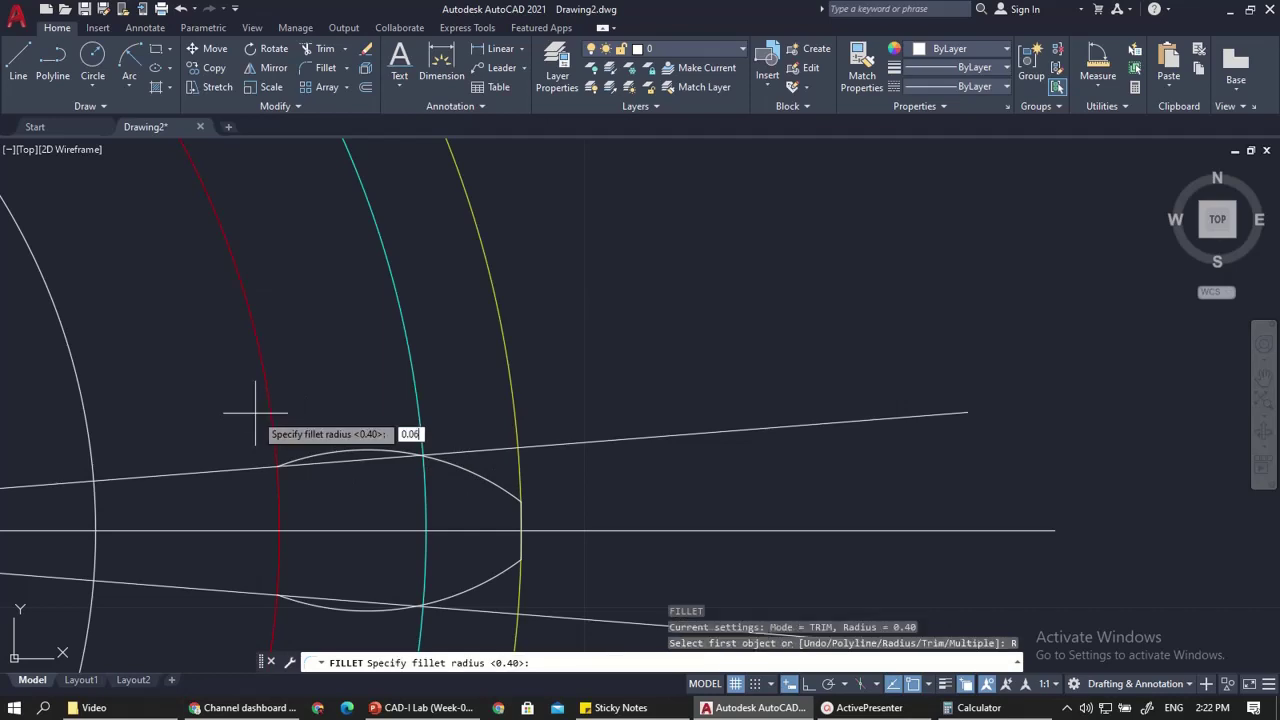
pyautogui.write('0.06')
pyautogui.press('Return')
pyautogui.scroll(2, 280, 451)
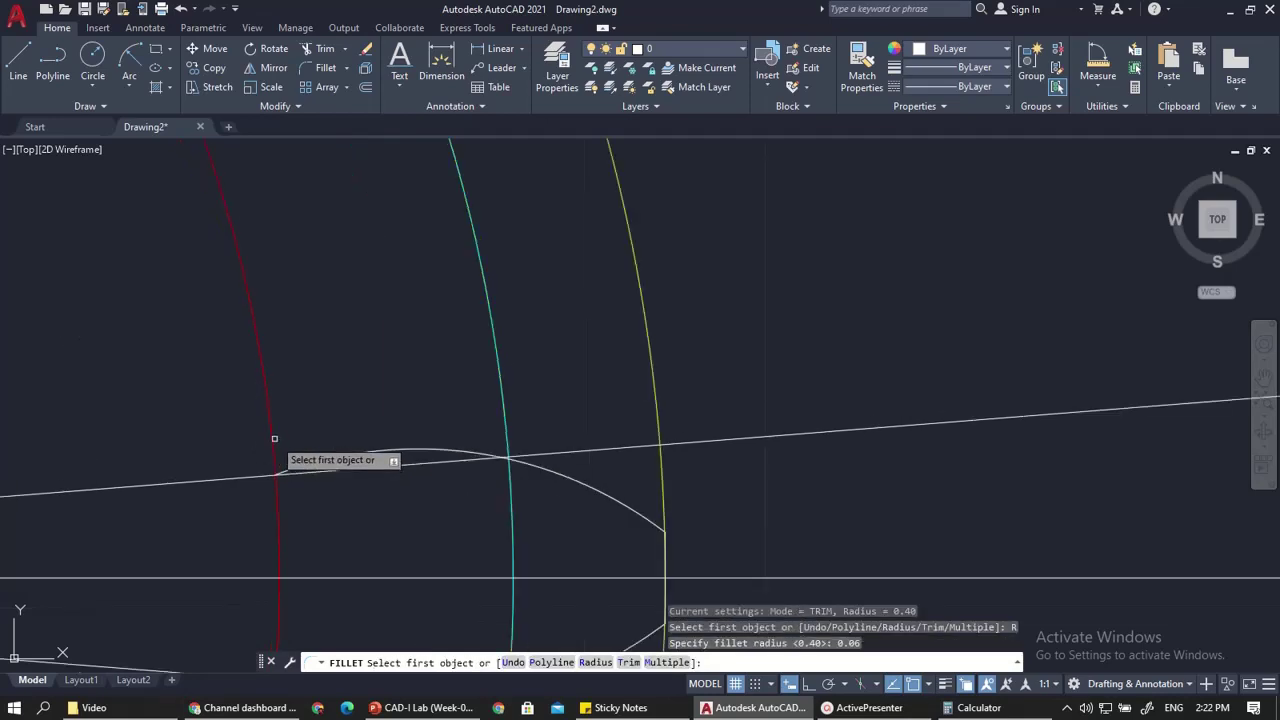
pyautogui.click(273, 437)
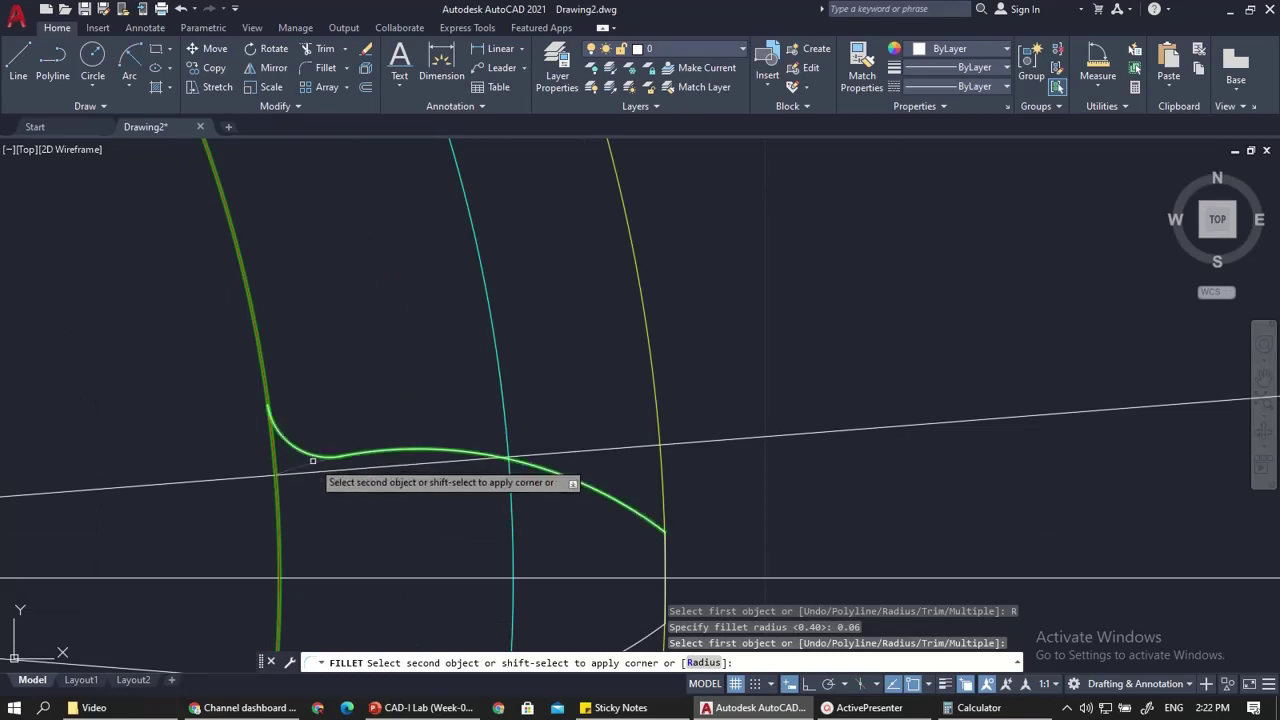
pyautogui.click(310, 459)
# Fillet the corner between the red circle and the lower flank arc with the same 0.06 radius
pyautogui.moveTo(594, 6)
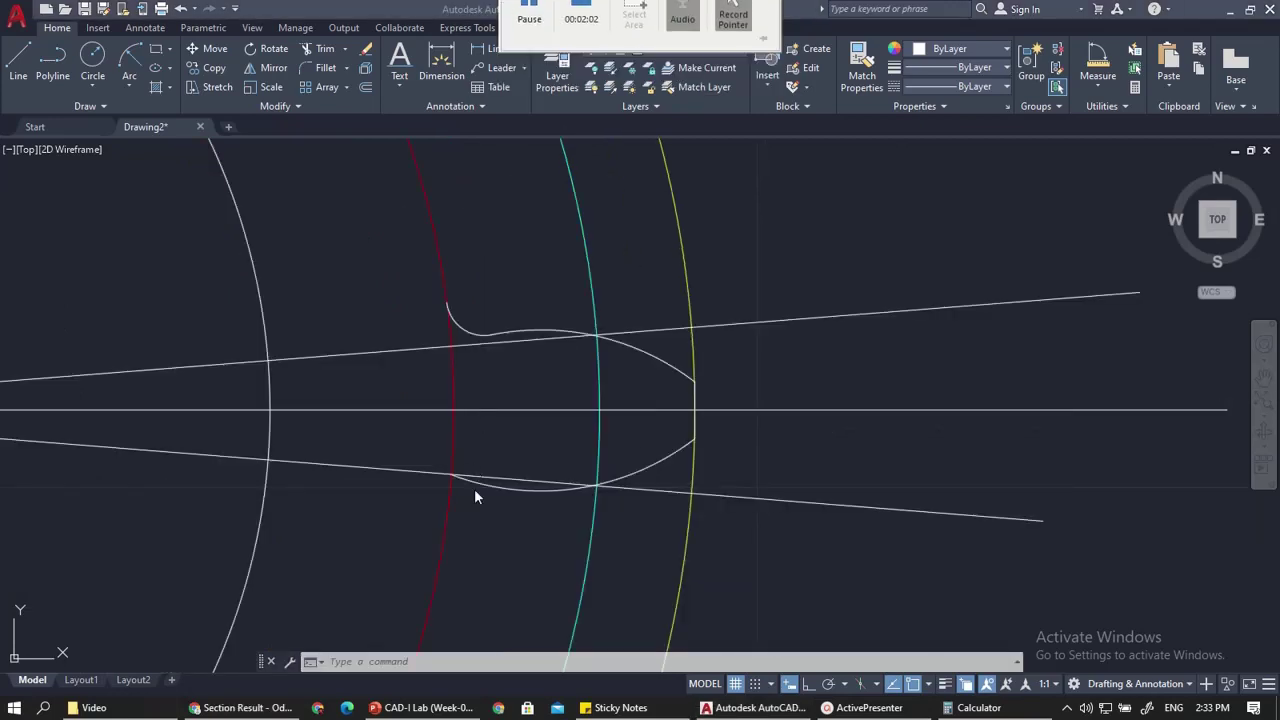
pyautogui.scroll(2, 462, 579)
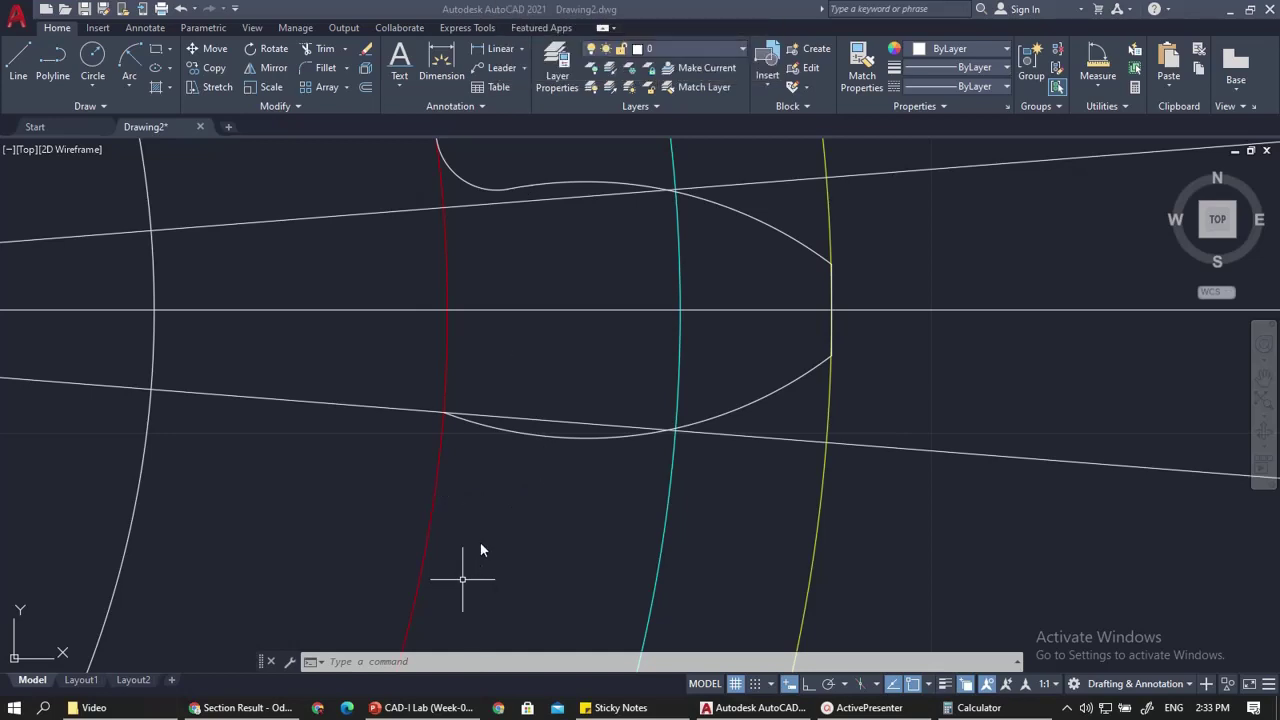
pyautogui.click(476, 543)
pyautogui.write('f')
pyautogui.press('Return')
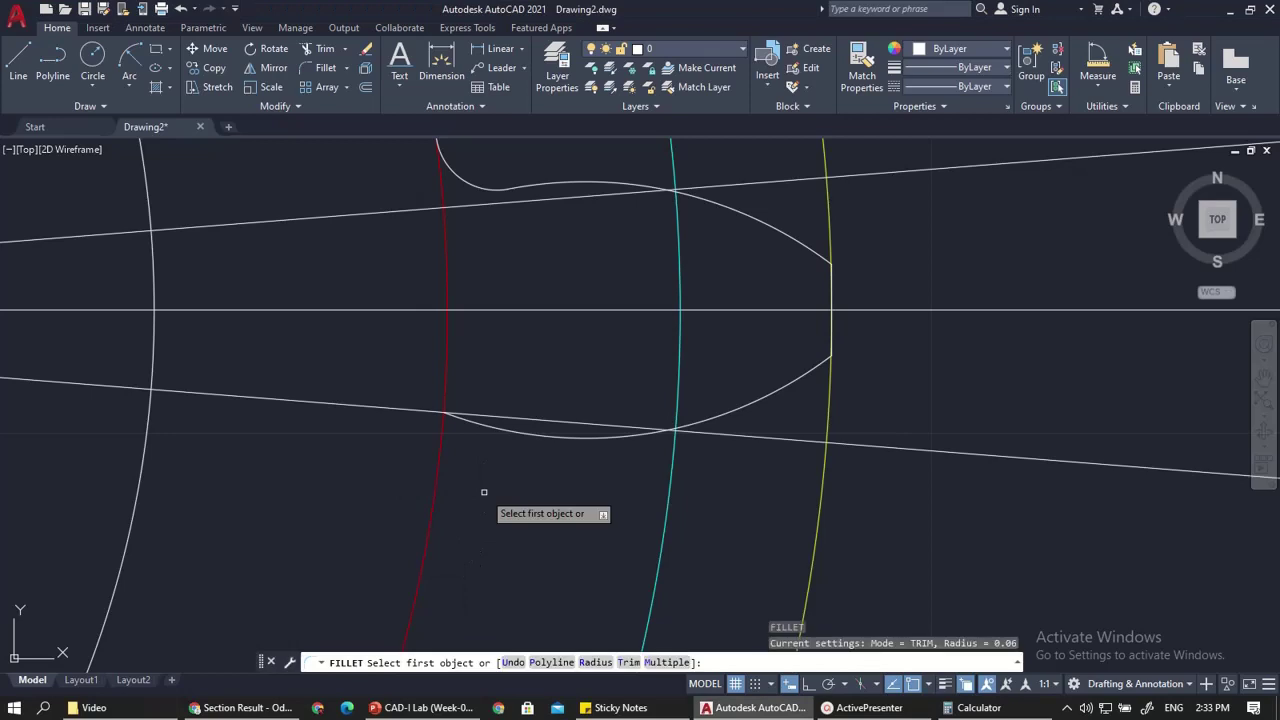
pyautogui.write('r')
pyautogui.press('Return')
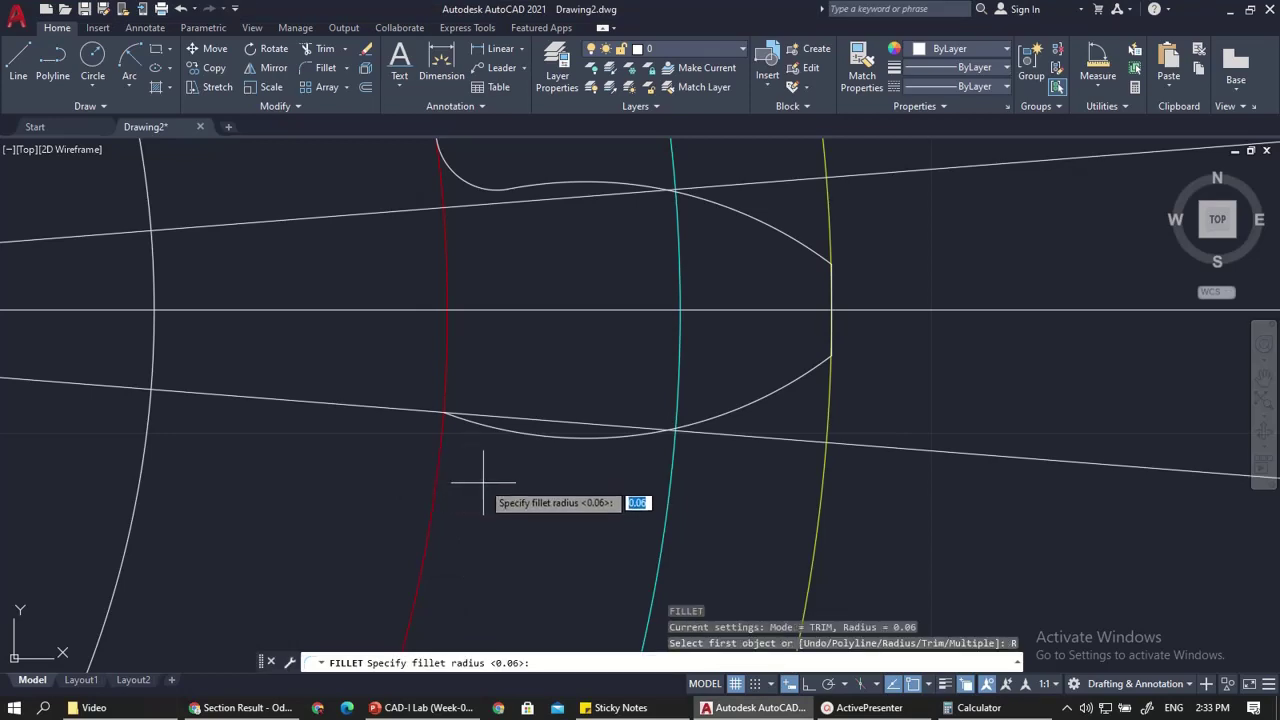
pyautogui.press('Return')
pyautogui.click(443, 450)
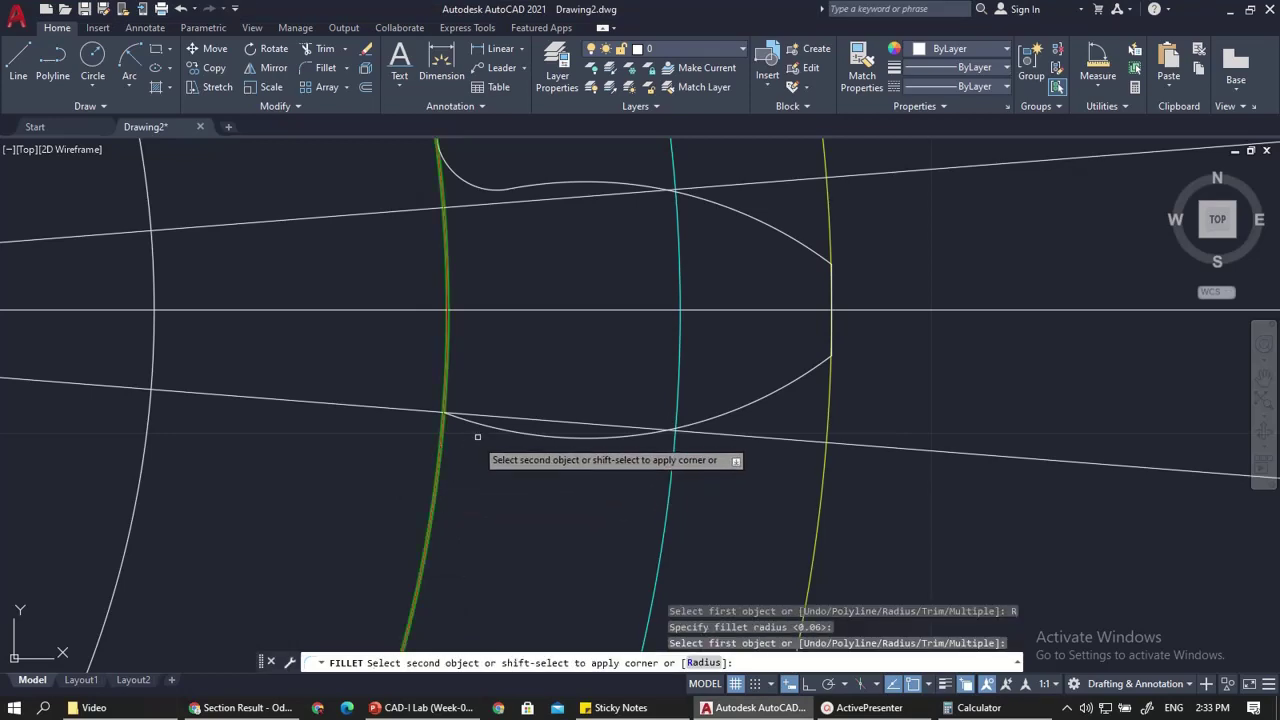
pyautogui.click(486, 429)
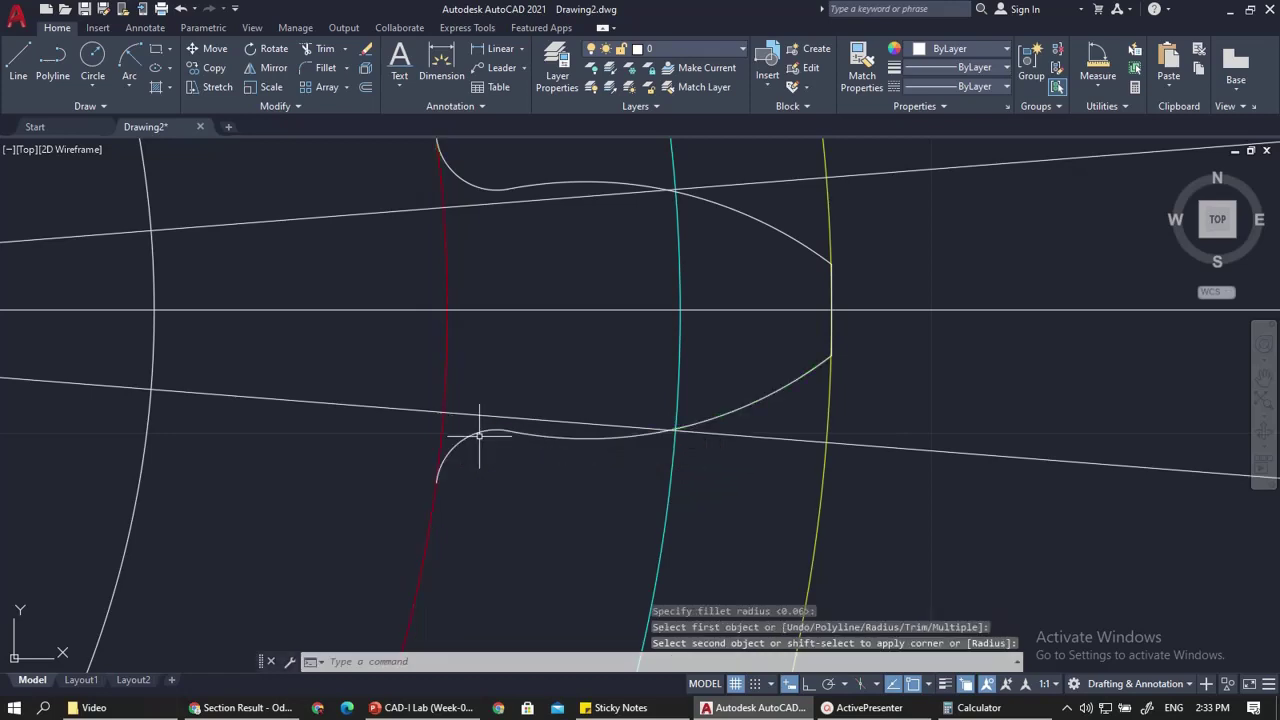
# Inspect the tooth's flanks and root fillets where they meet the red, turquoise and yellow circles
pyautogui.scroll(-4, 458, 450)
pyautogui.scroll(3, 600, 385)
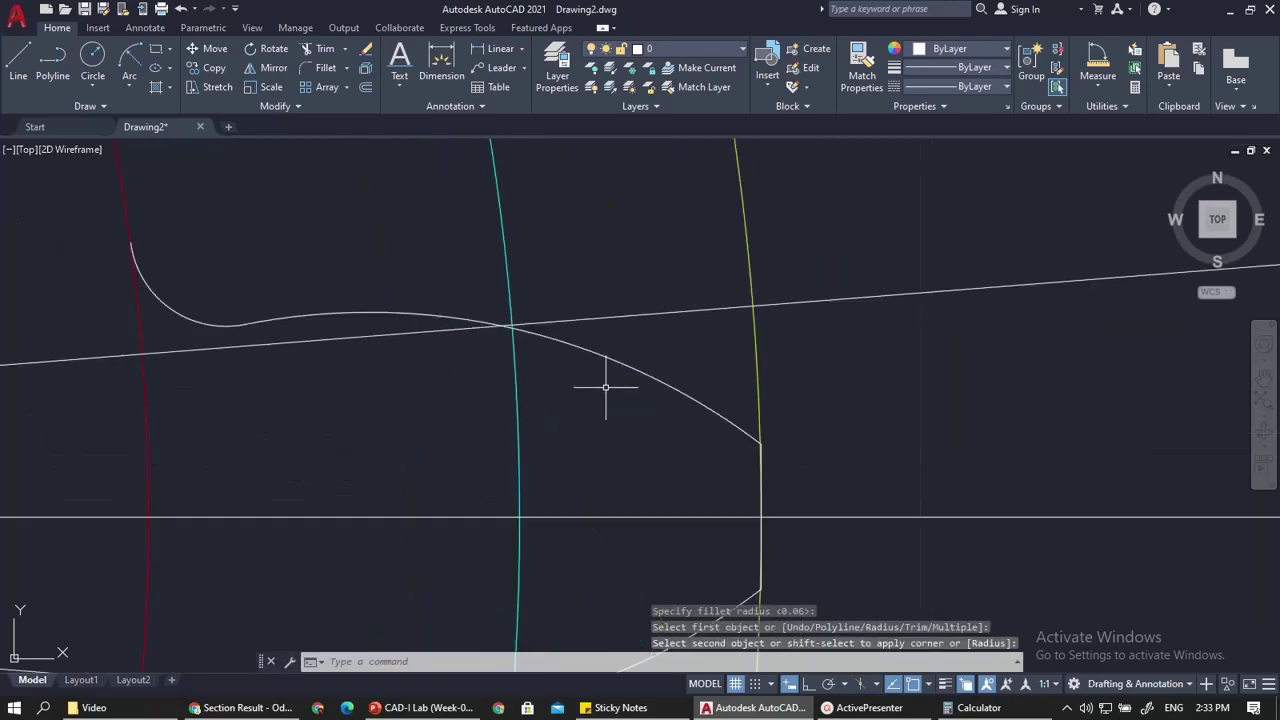
pyautogui.scroll(-5, 606, 386)
pyautogui.scroll(4, 580, 390)
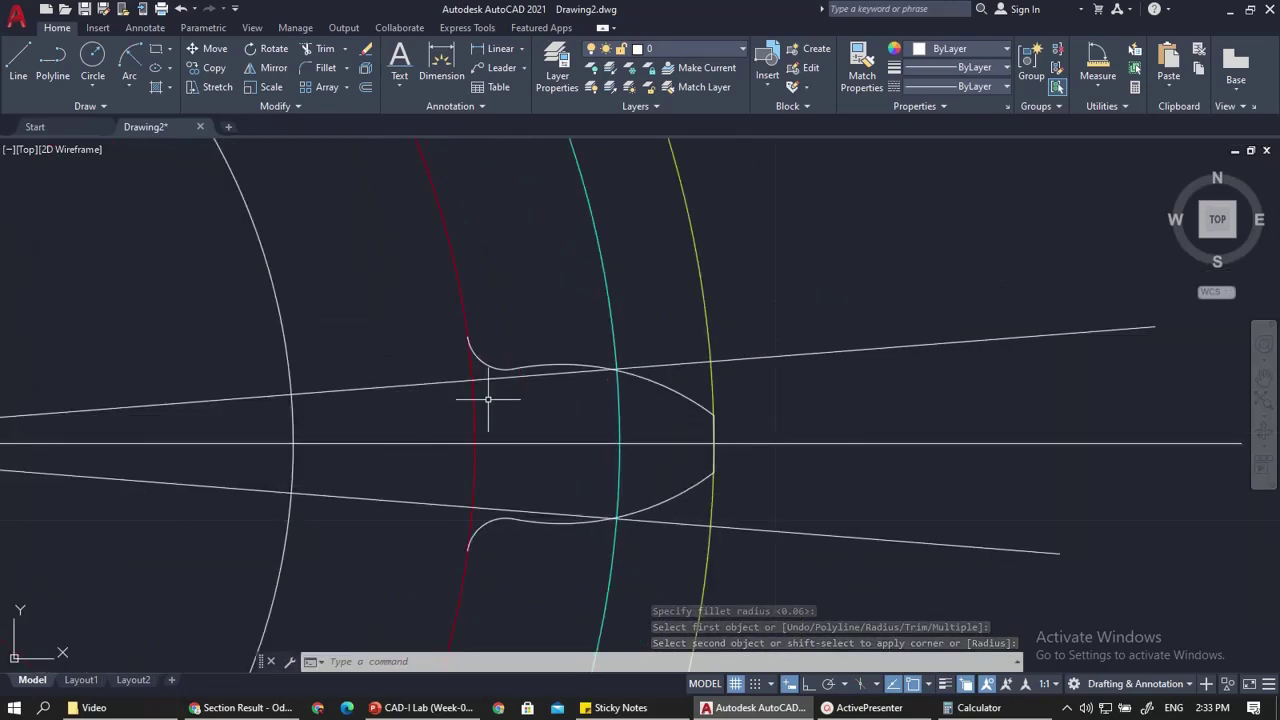
pyautogui.scroll(5, 585, 381)
pyautogui.scroll(-4, 585, 378)
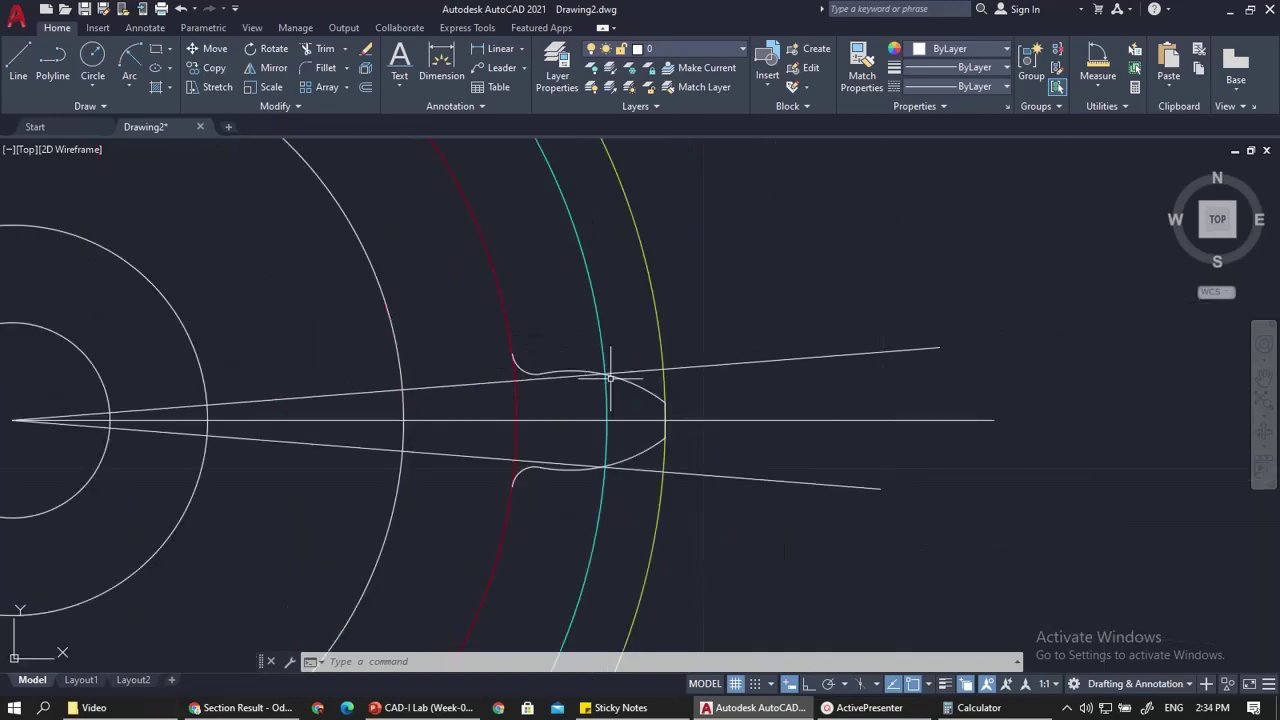
# Examine where the upper and lower flank arcs cross the turquoise circle and the angled construction lines
pyautogui.scroll(6, 605, 378)
pyautogui.scroll(5, 506, 334)
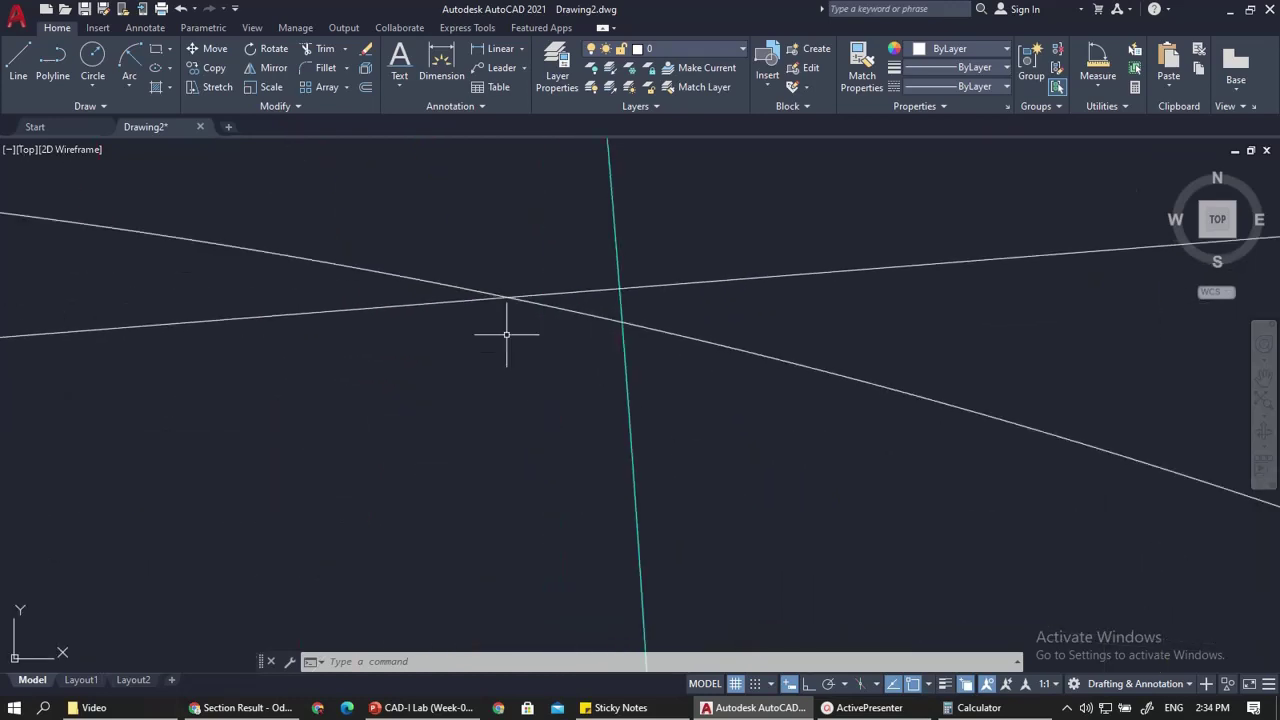
pyautogui.scroll(-6, 518, 327)
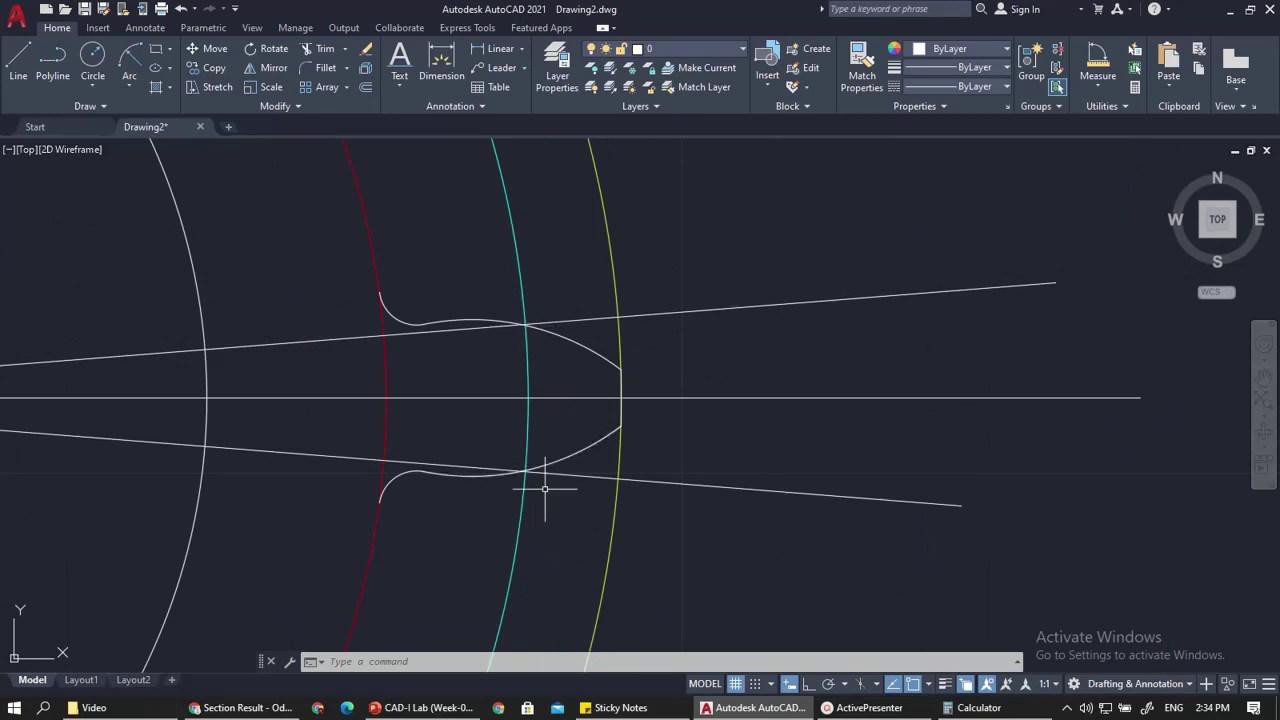
pyautogui.scroll(5, 513, 487)
pyautogui.scroll(-4, 589, 426)
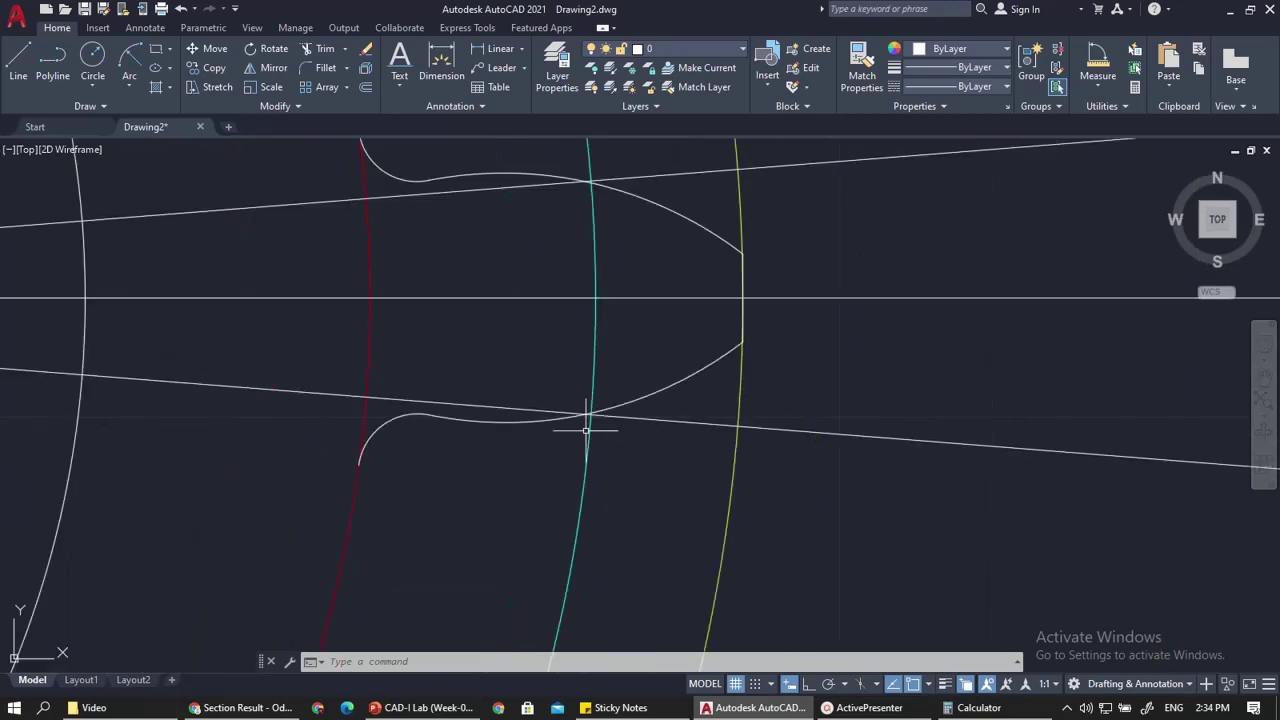
pyautogui.scroll(-2, 579, 415)
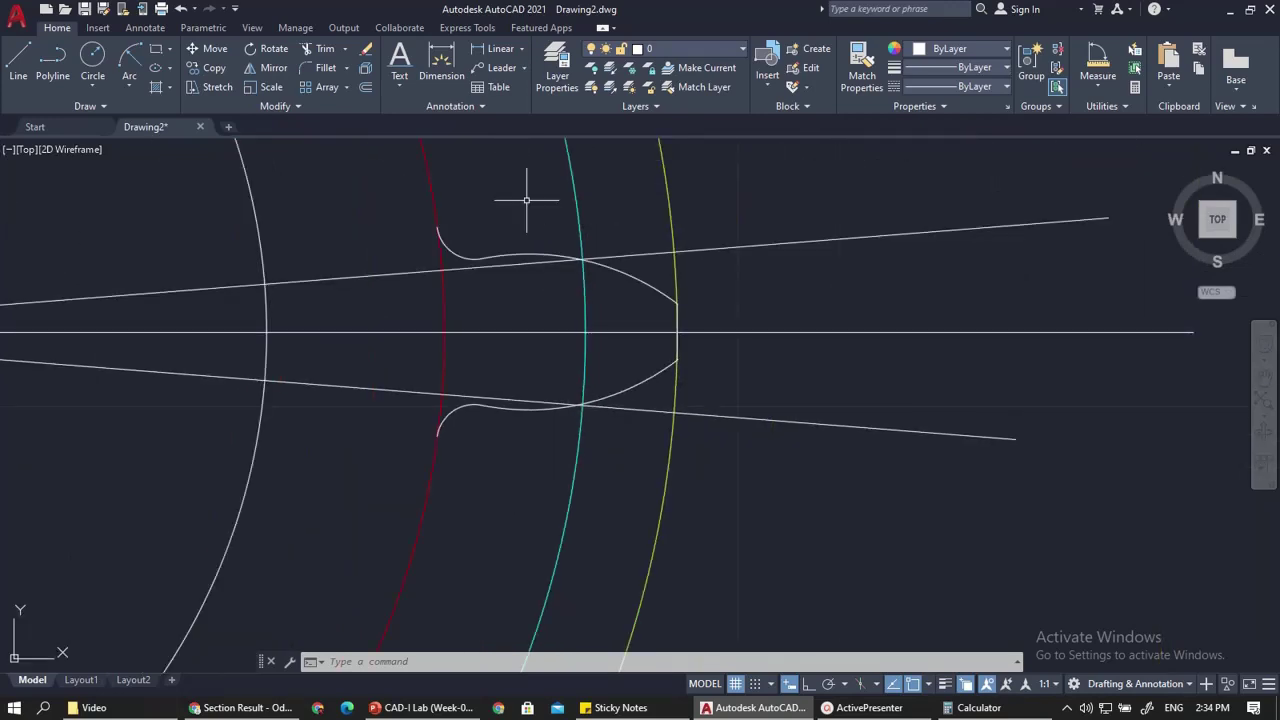
pyautogui.scroll(2, 528, 200)
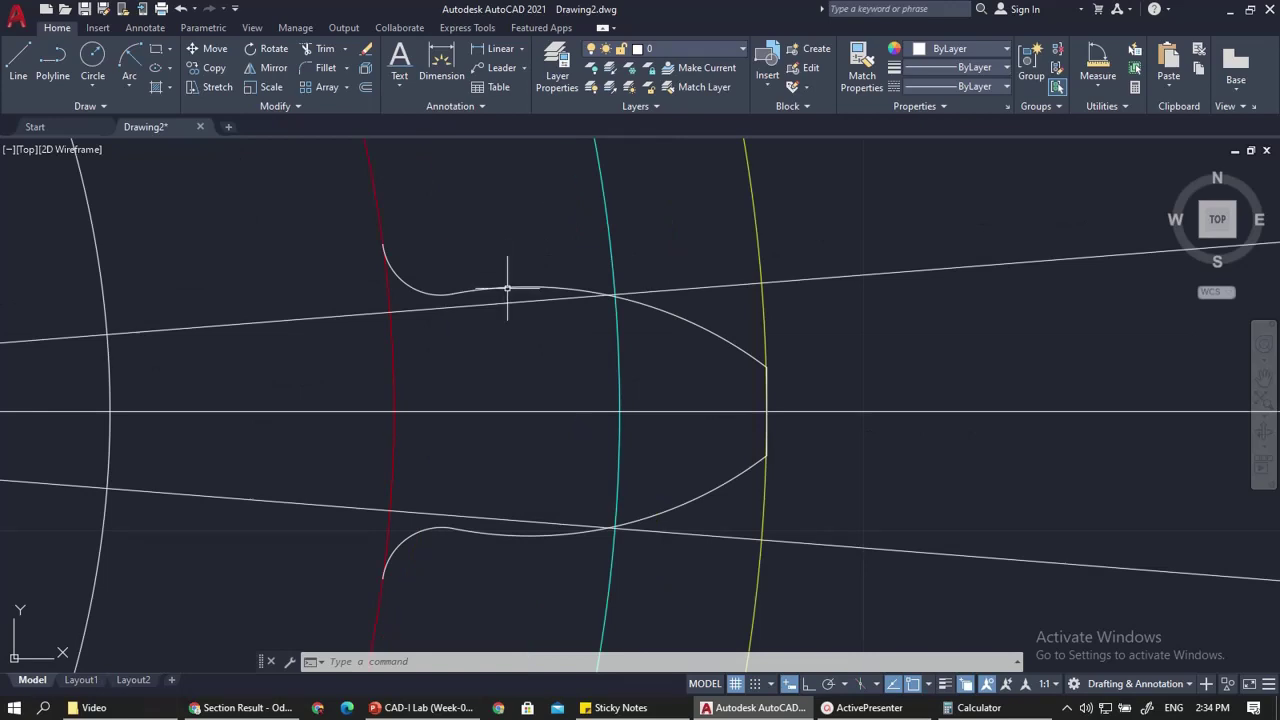
pyautogui.scroll(4, 507, 288)
pyautogui.scroll(-4, 518, 258)
pyautogui.scroll(2, 518, 258)
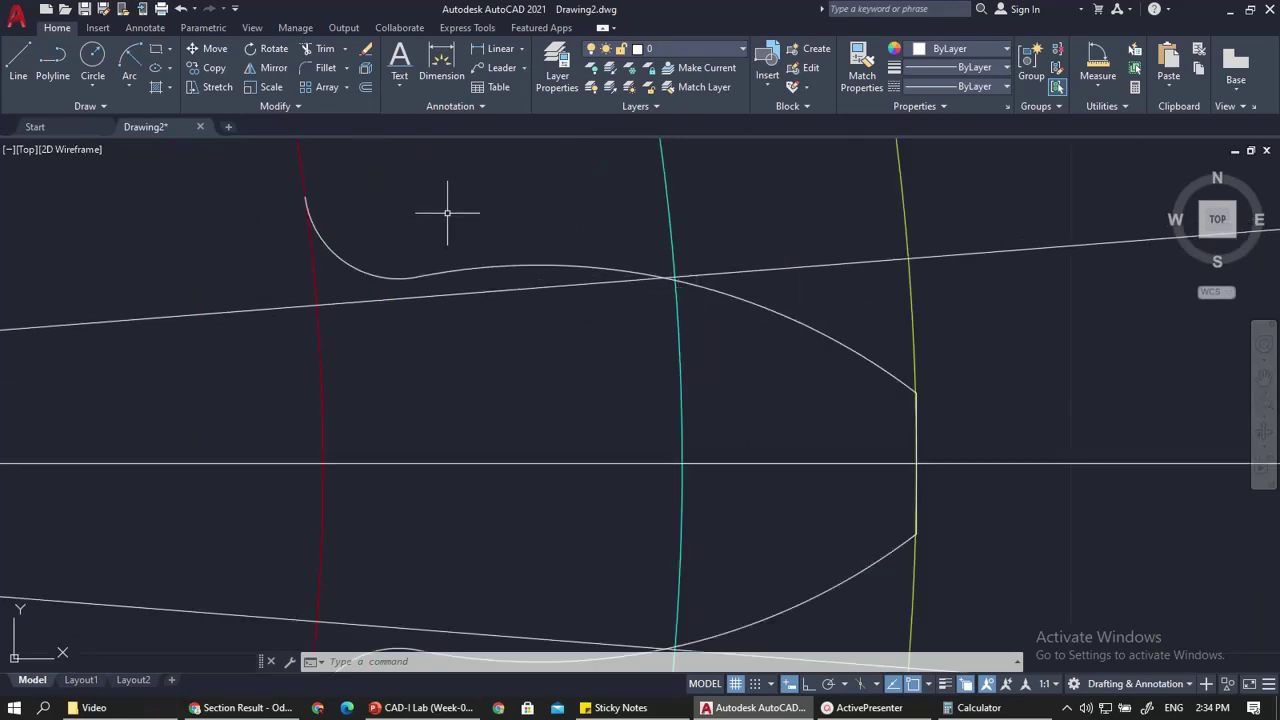
pyautogui.scroll(2, 482, 255)
pyautogui.scroll(-4, 478, 270)
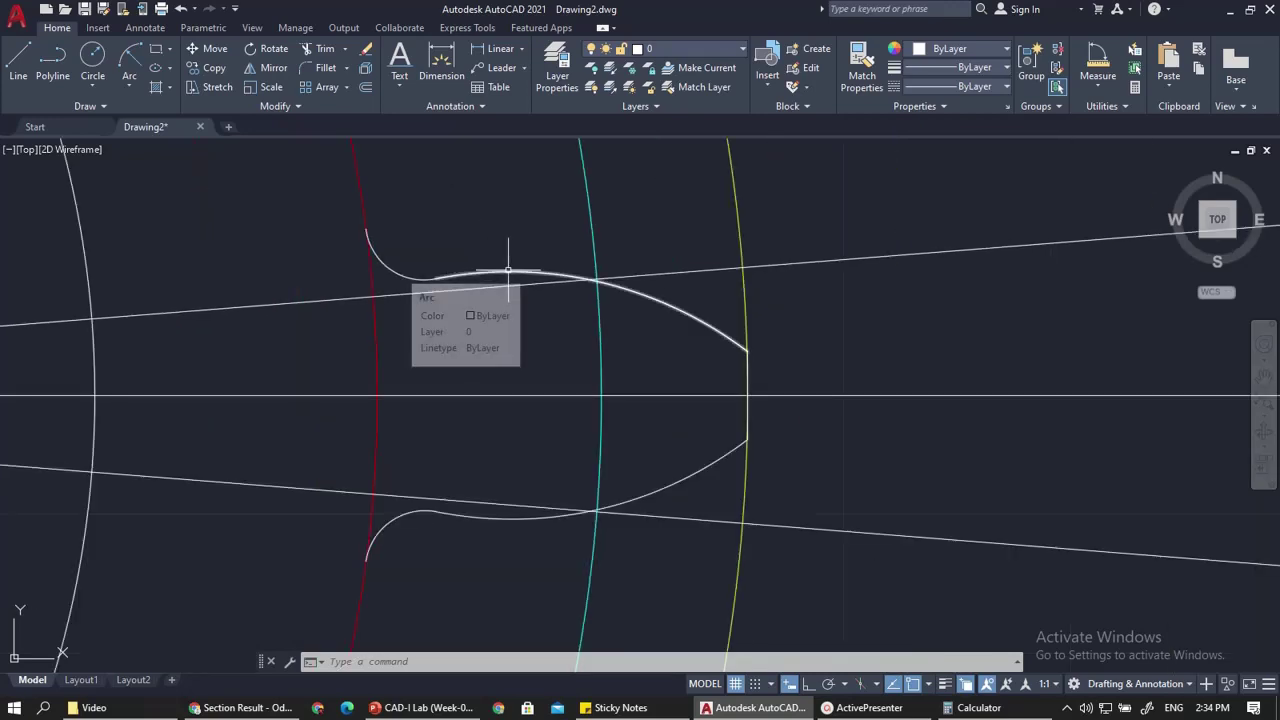
pyautogui.scroll(-2, 515, 262)
pyautogui.scroll(2, 508, 266)
# Undo the two root fillets, the mirrored lower flank and the upper flank arc, keeping the short tip line
pyautogui.hotkey('ctrl', 'z')
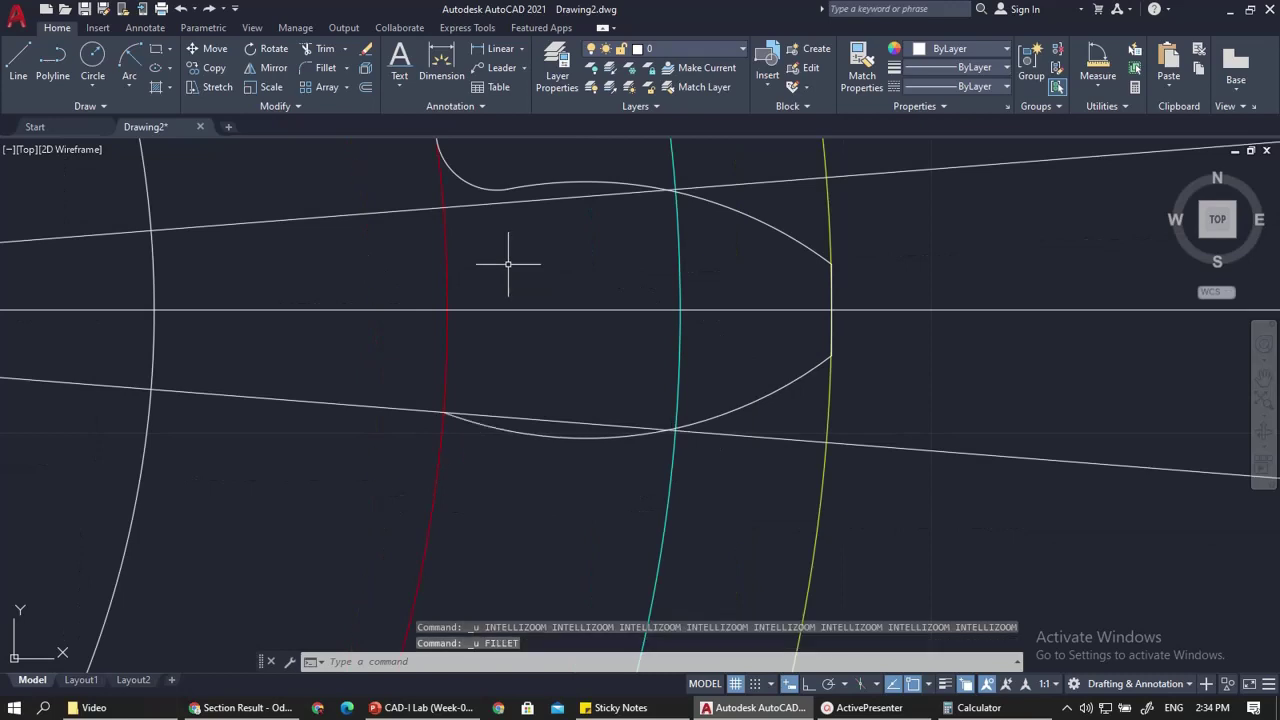
pyautogui.hotkey('ctrl', 'z')
pyautogui.hotkey('ctrl', 'z')
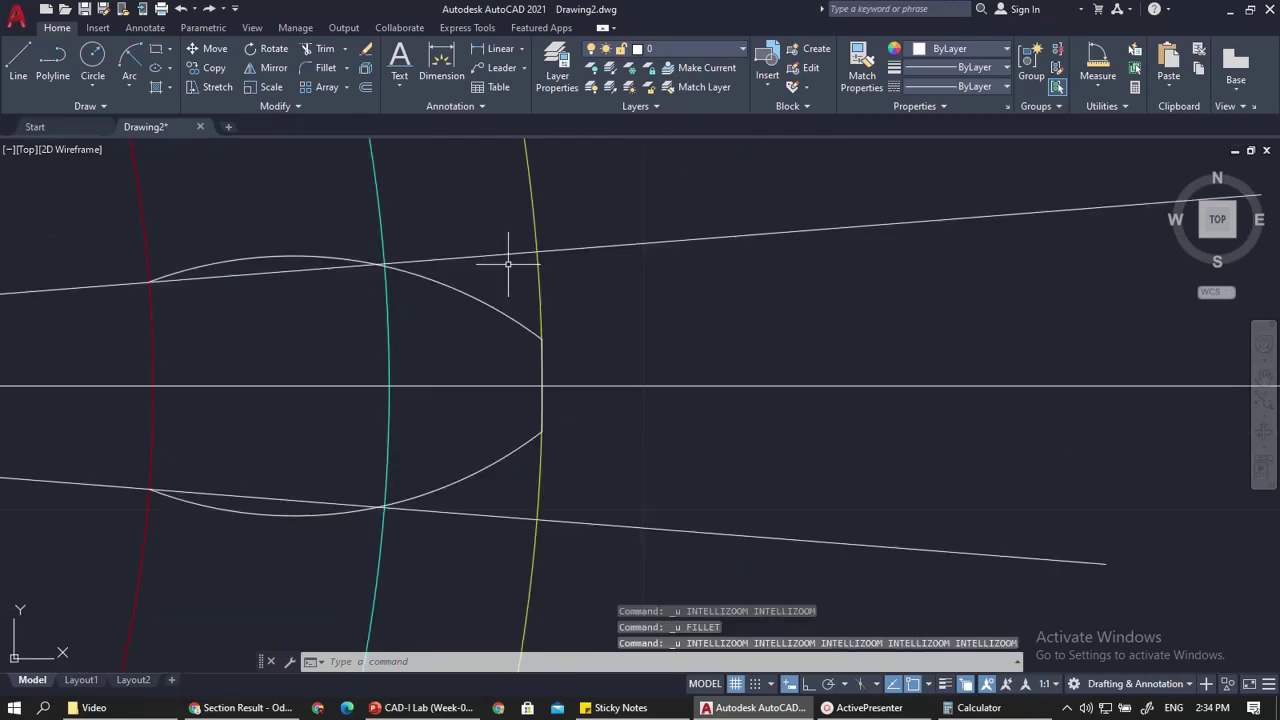
pyautogui.hotkey('ctrl', 'z')
pyautogui.hotkey('ctrl', 'z')
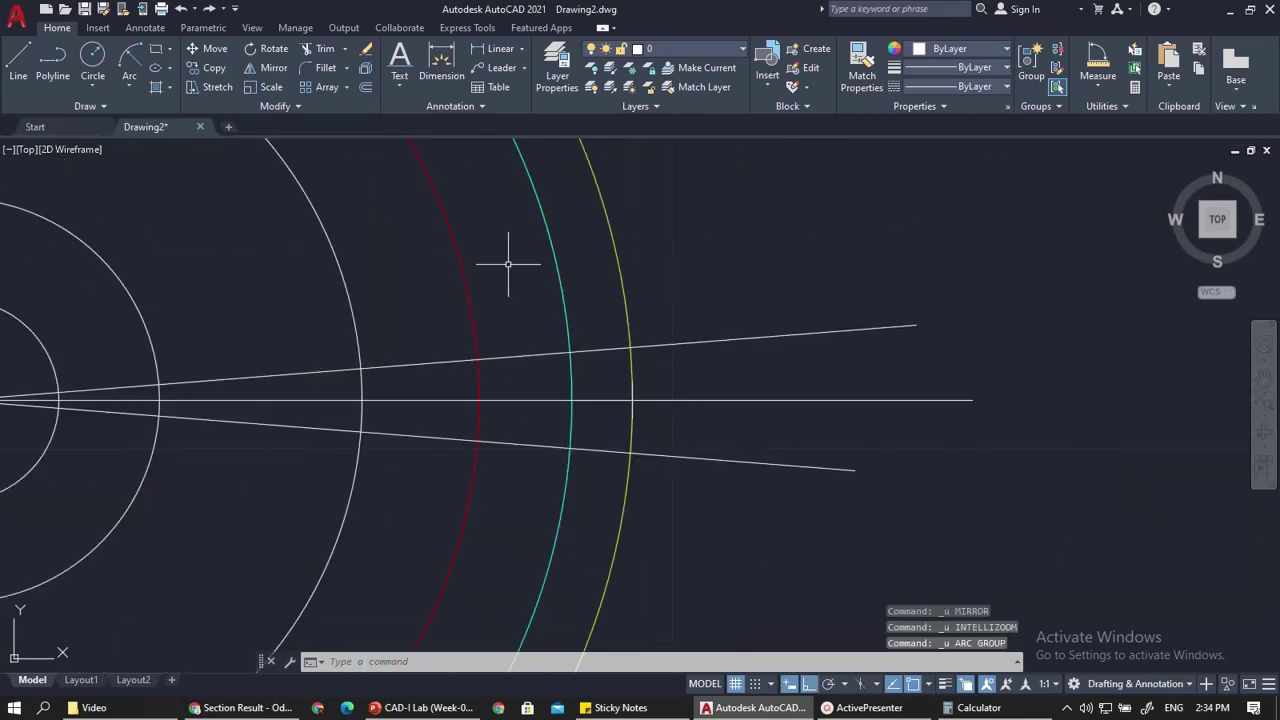
# Draw a three-point arc from the tip line's upper end through the upper angled line's turquoise-circle intersection to its red-circle intersection
pyautogui.scroll(2, 636, 403)
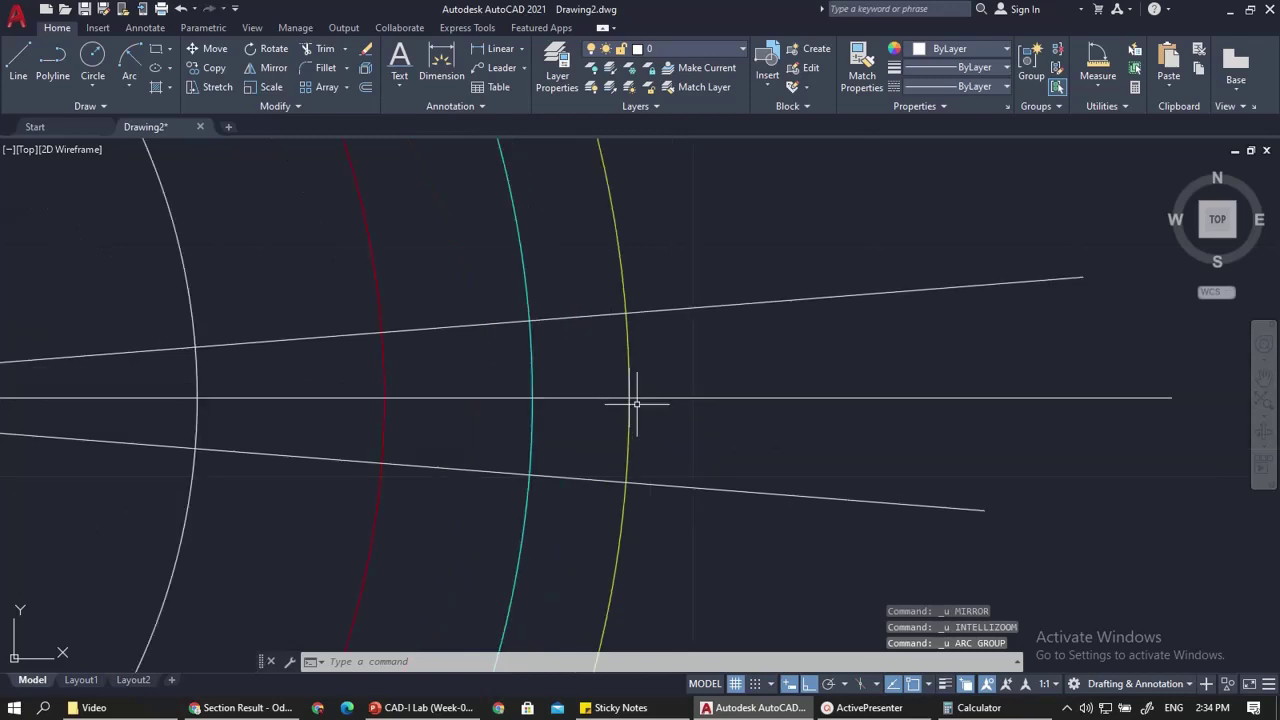
pyautogui.click(127, 80)
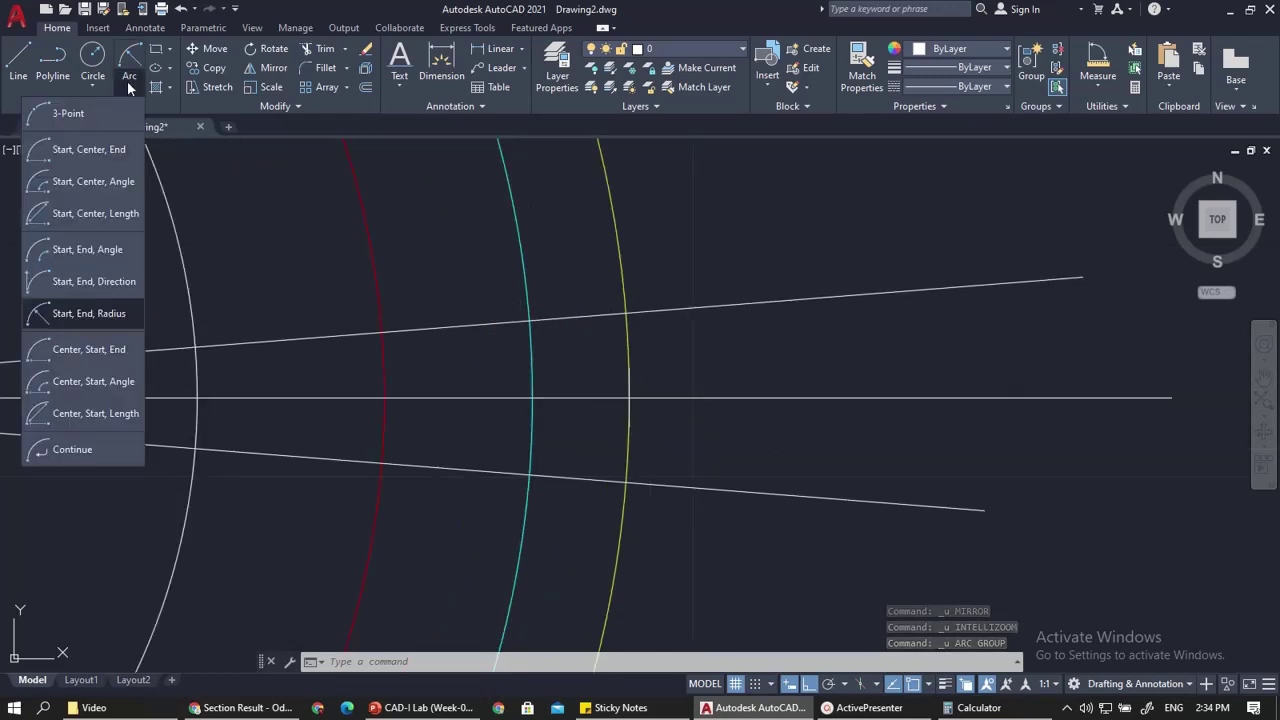
pyautogui.click(118, 110)
pyautogui.scroll(3, 590, 360)
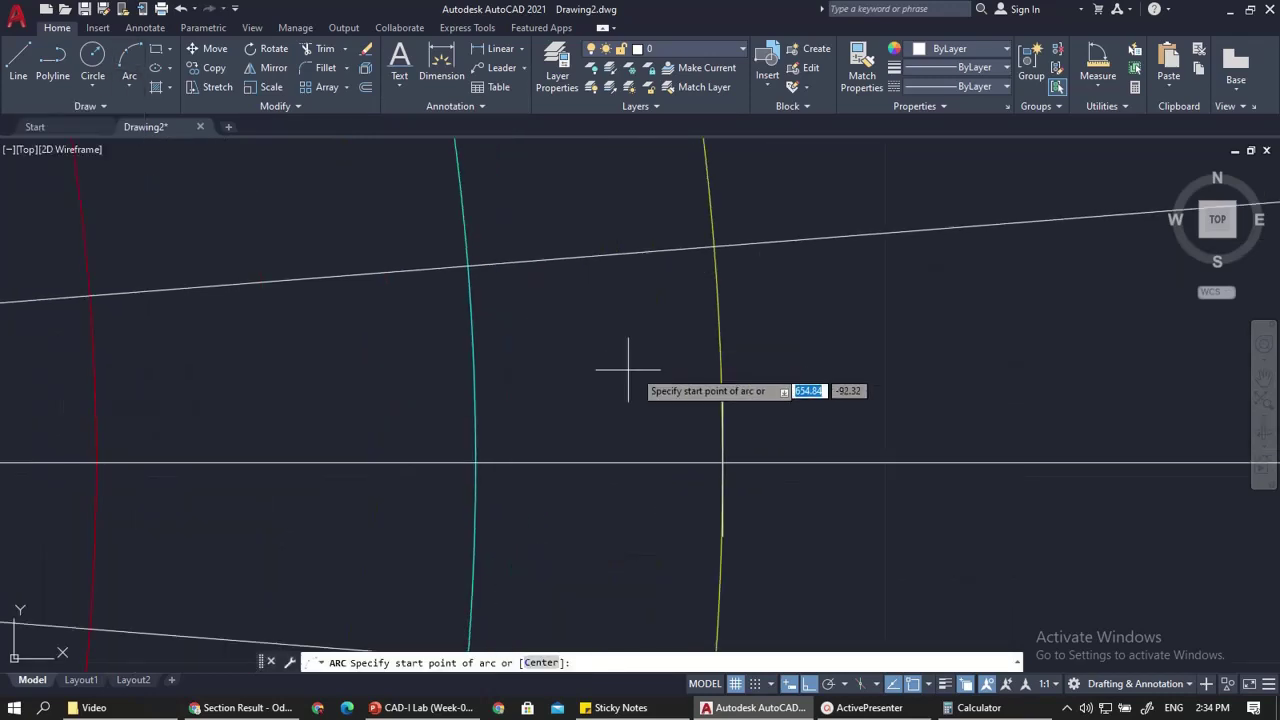
pyautogui.scroll(4, 716, 408)
pyautogui.scroll(2, 686, 366)
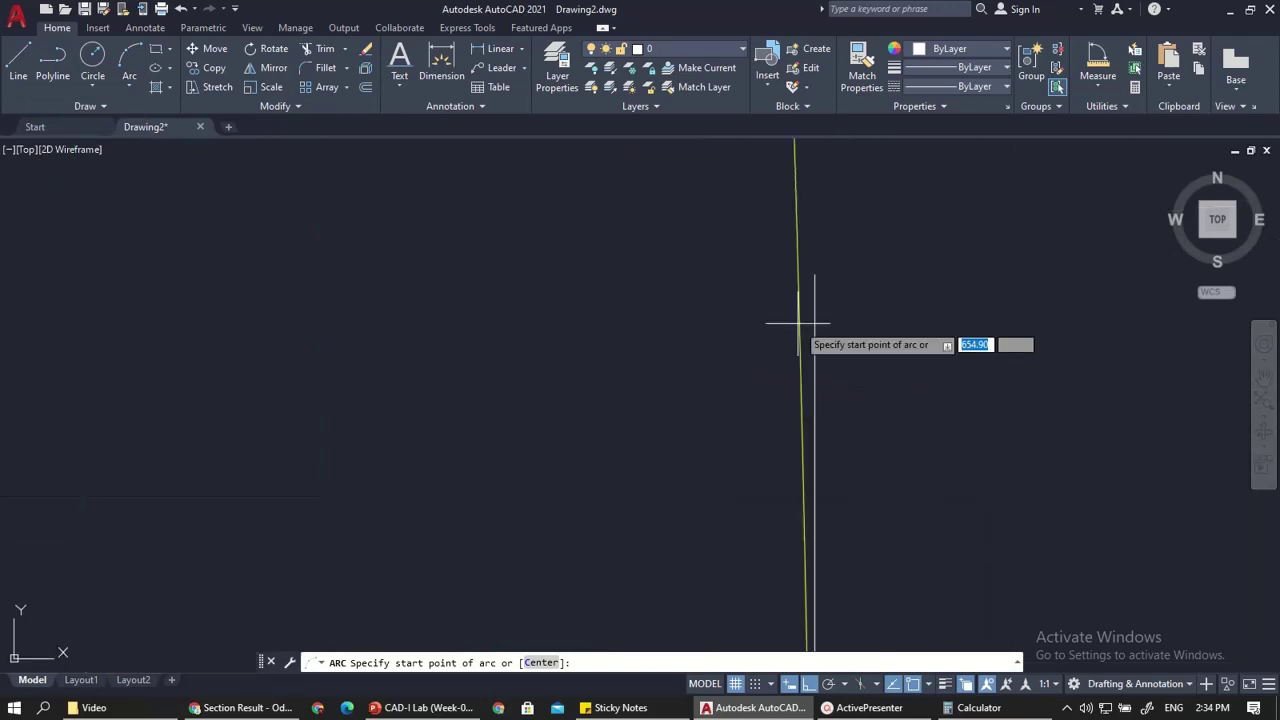
pyautogui.click(814, 274)
pyautogui.scroll(-4, 743, 349)
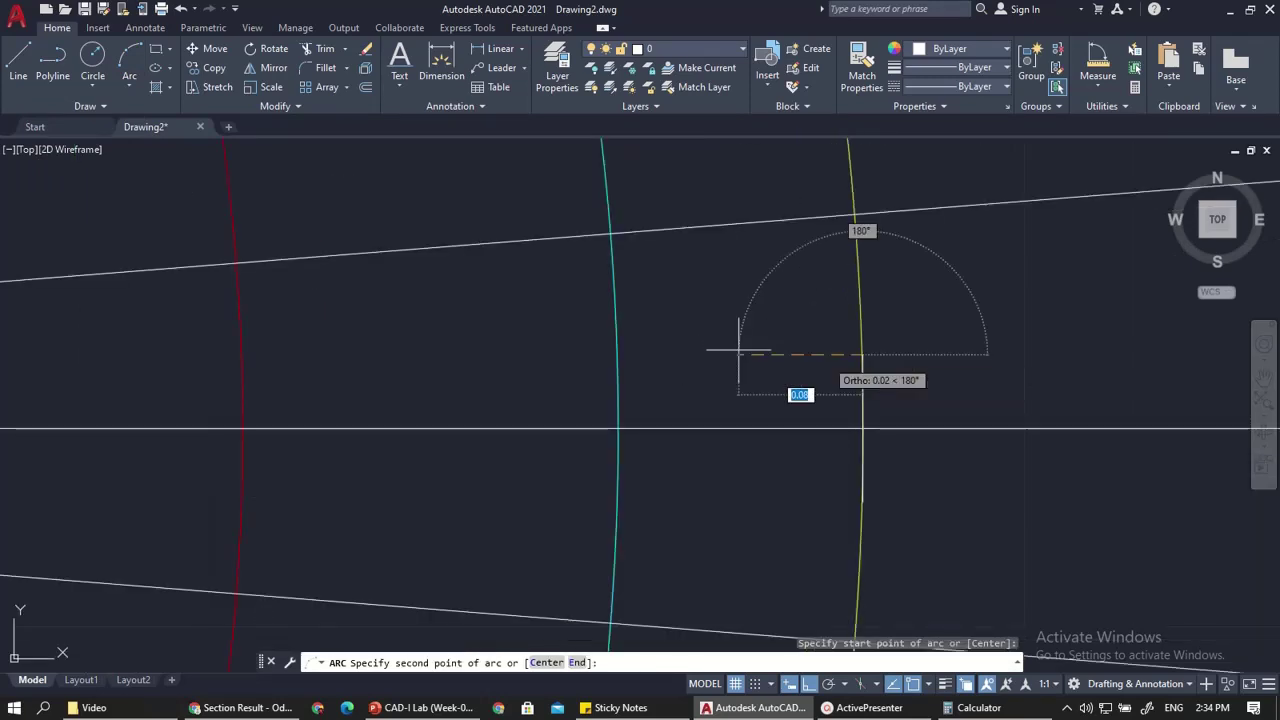
pyautogui.scroll(4, 612, 232)
pyautogui.scroll(3, 580, 275)
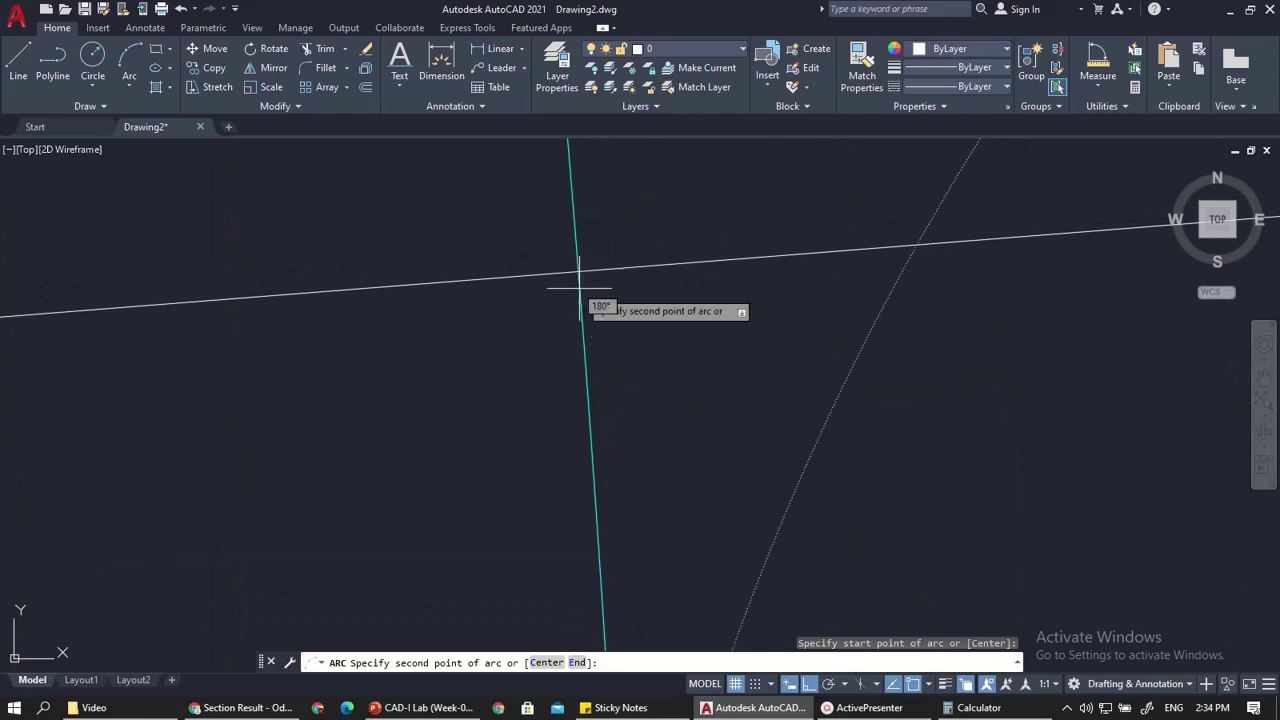
pyautogui.click(577, 271)
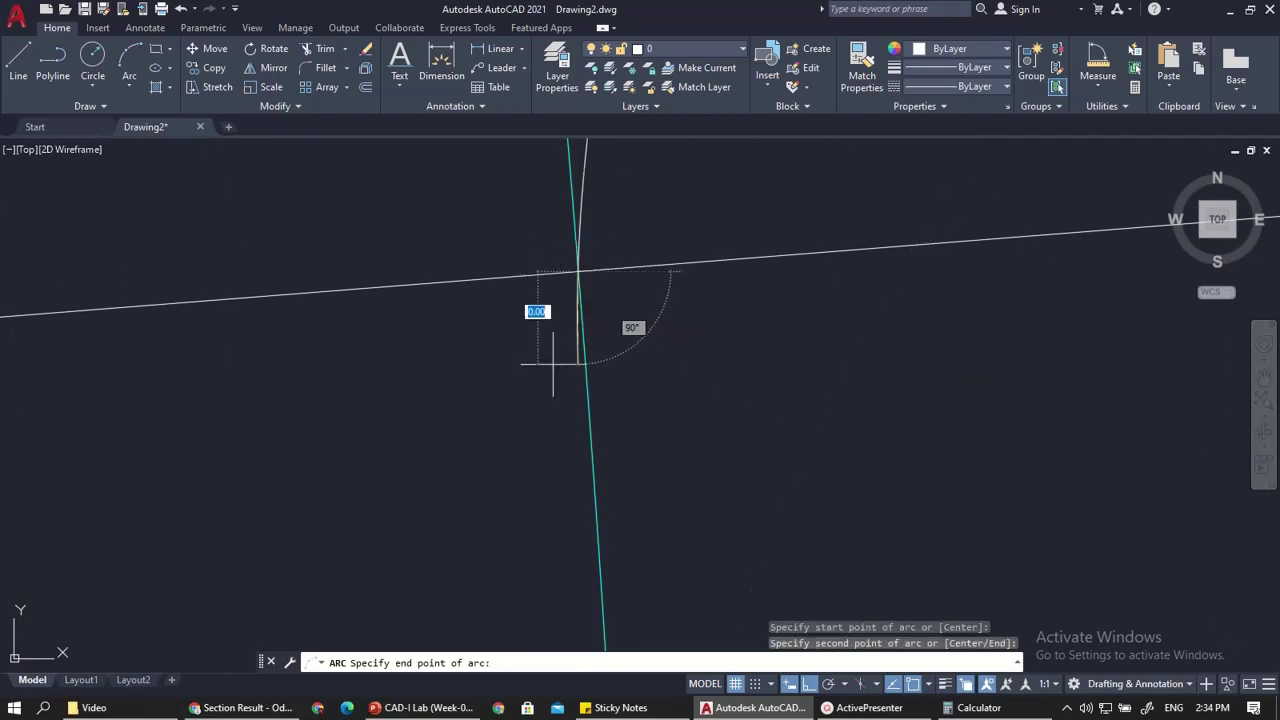
pyautogui.scroll(-5, 552, 371)
pyautogui.scroll(-5, 392, 360)
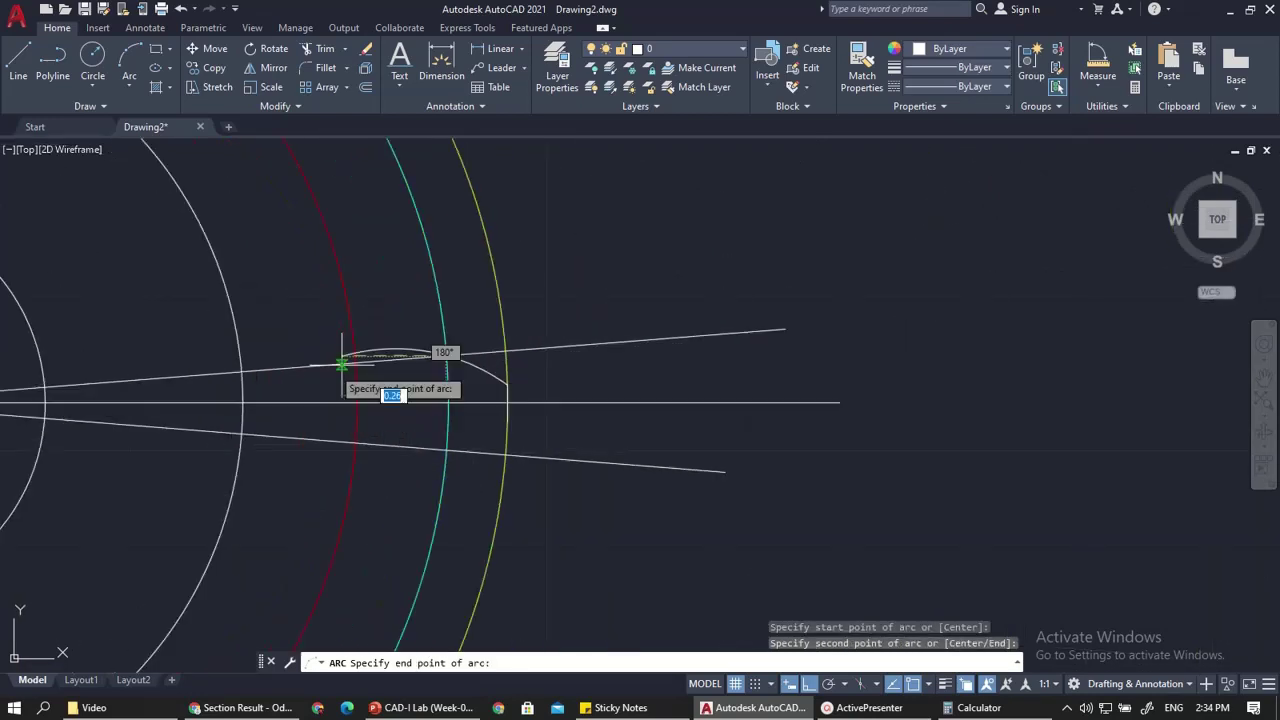
pyautogui.scroll(9, 400, 358)
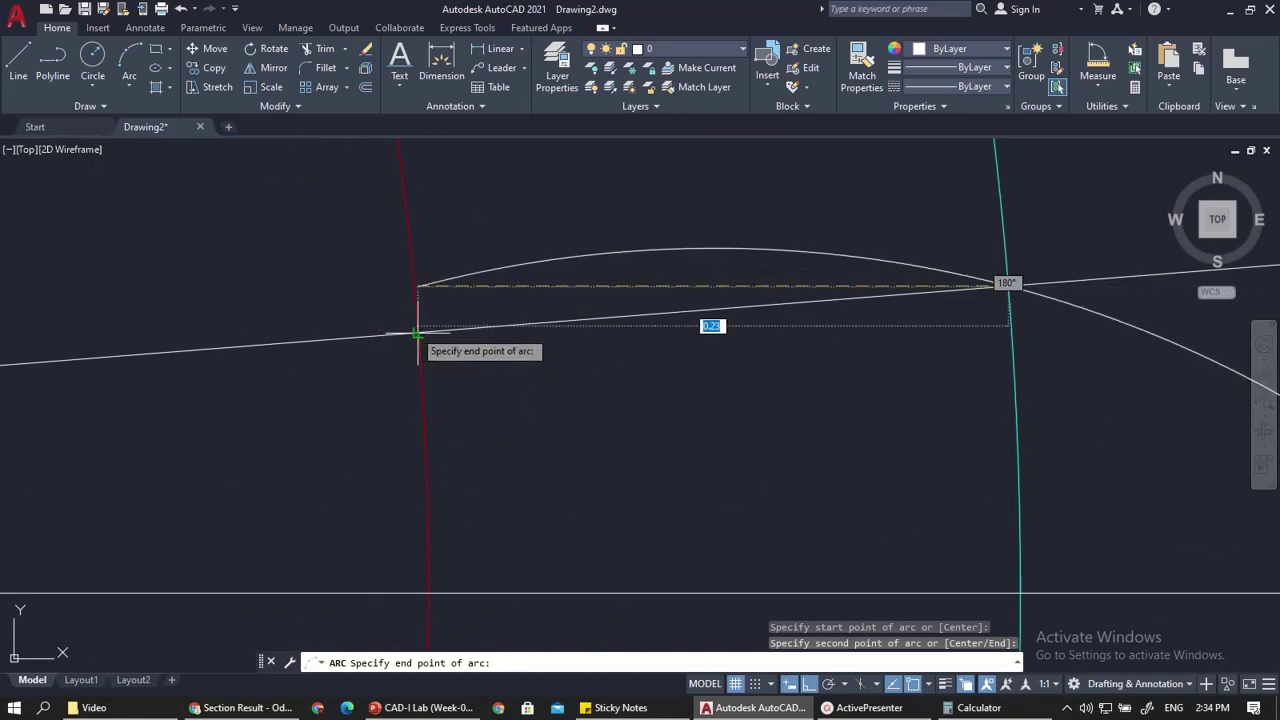
pyautogui.click(418, 333)
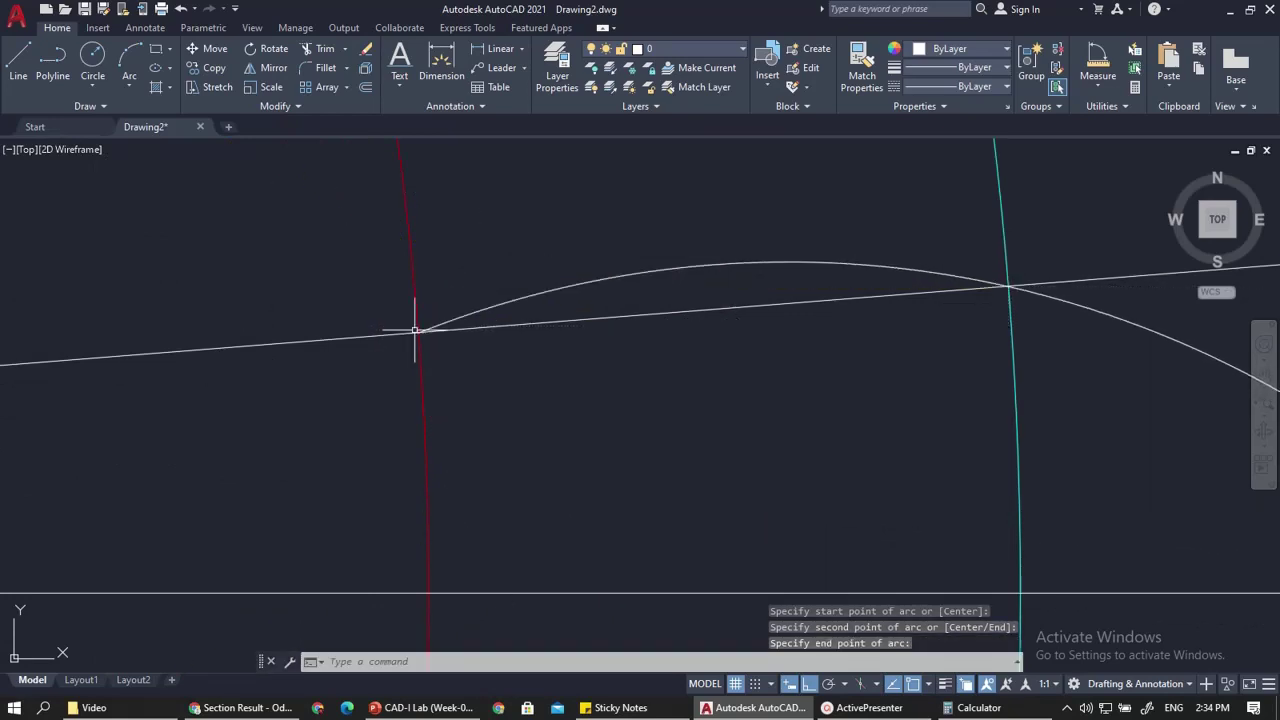
# Fillet the corner between the red circle and the new upper flank arc with a 0.06 radius
pyautogui.scroll(3, 229, 325)
pyautogui.scroll(-3, 685, 357)
pyautogui.scroll(-2, 937, 357)
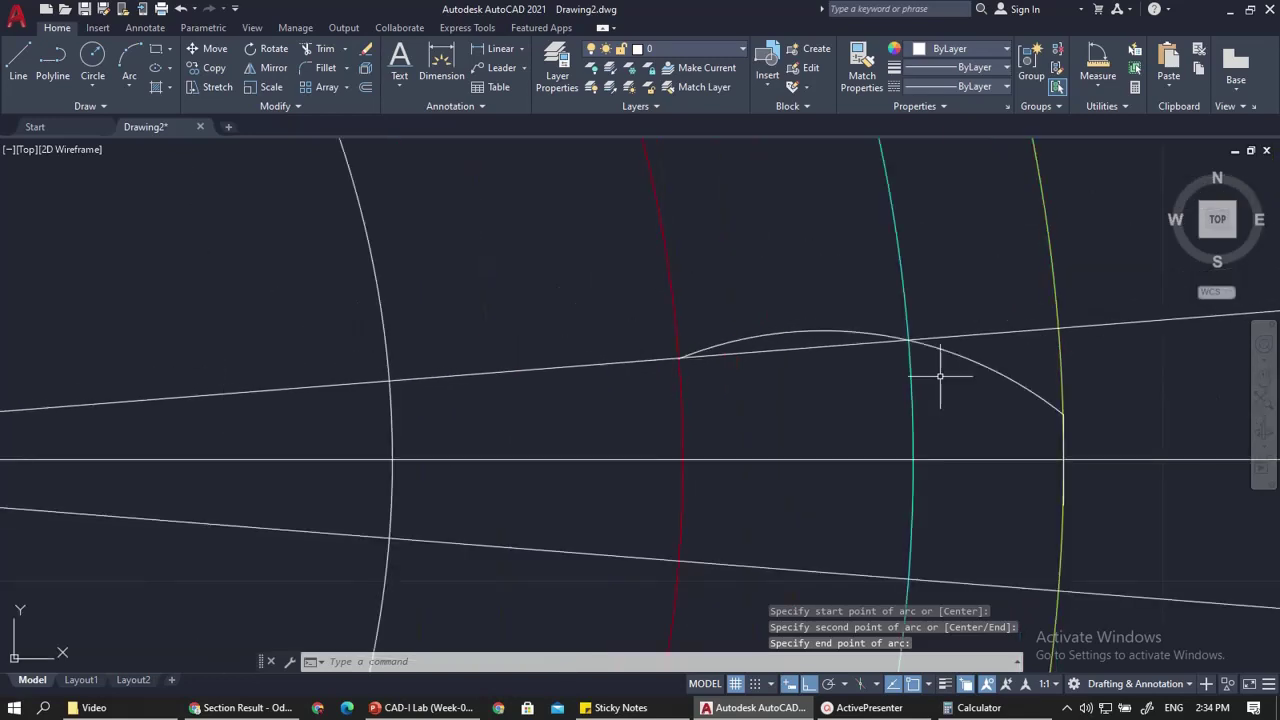
pyautogui.scroll(2, 943, 343)
pyautogui.scroll(4, 786, 323)
pyautogui.scroll(2, 676, 314)
pyautogui.scroll(-5, 676, 314)
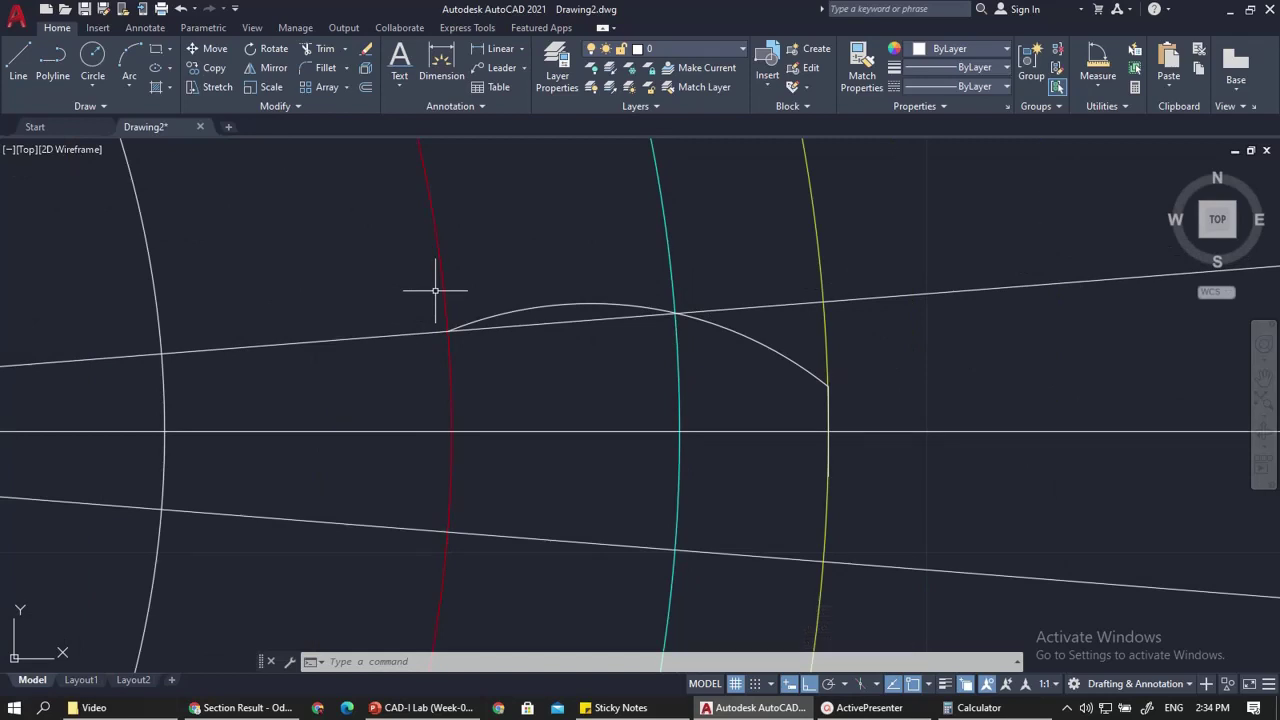
pyautogui.write('f')
pyautogui.press('Return')
pyautogui.write('r')
pyautogui.press('Return')
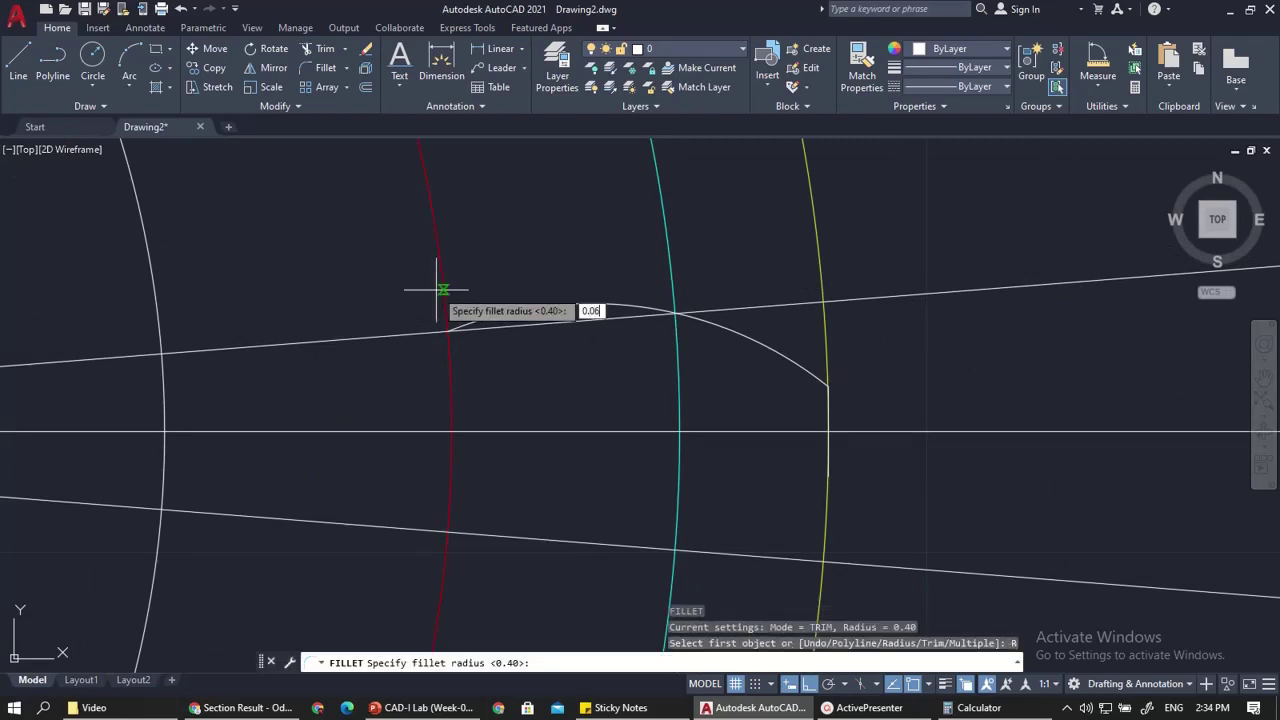
pyautogui.write('0.06')
pyautogui.press('Return')
pyautogui.click(442, 282)
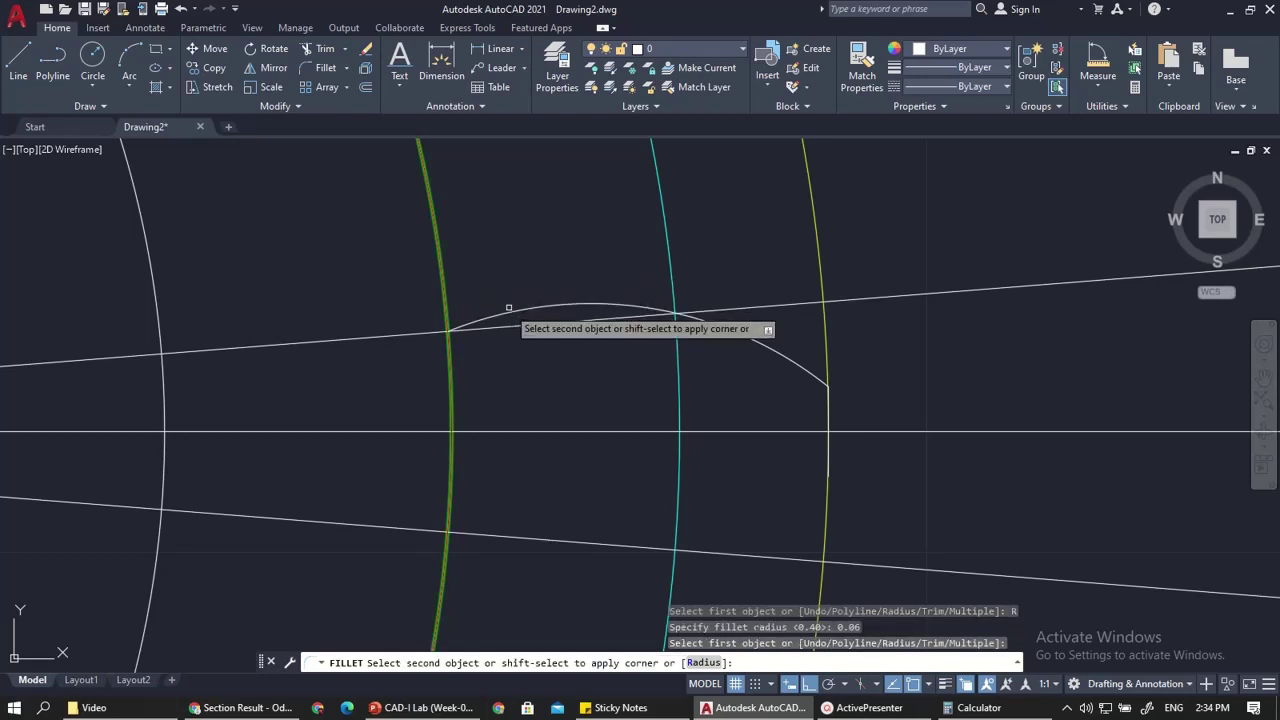
pyautogui.click(512, 309)
# Look over the filleted upper flank and measure the radius of its three-point arc
pyautogui.scroll(-4, 417, 330)
pyautogui.scroll(10, 553, 330)
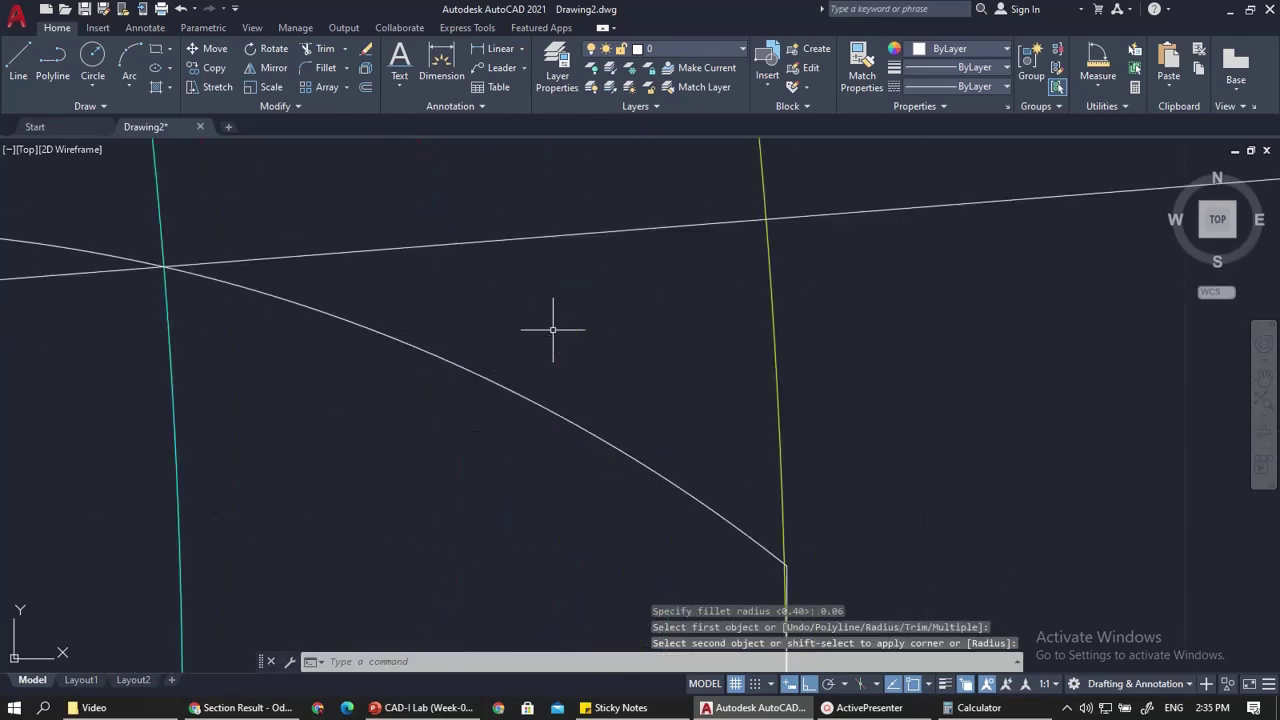
pyautogui.scroll(-4, 413, 297)
pyautogui.scroll(3, 446, 294)
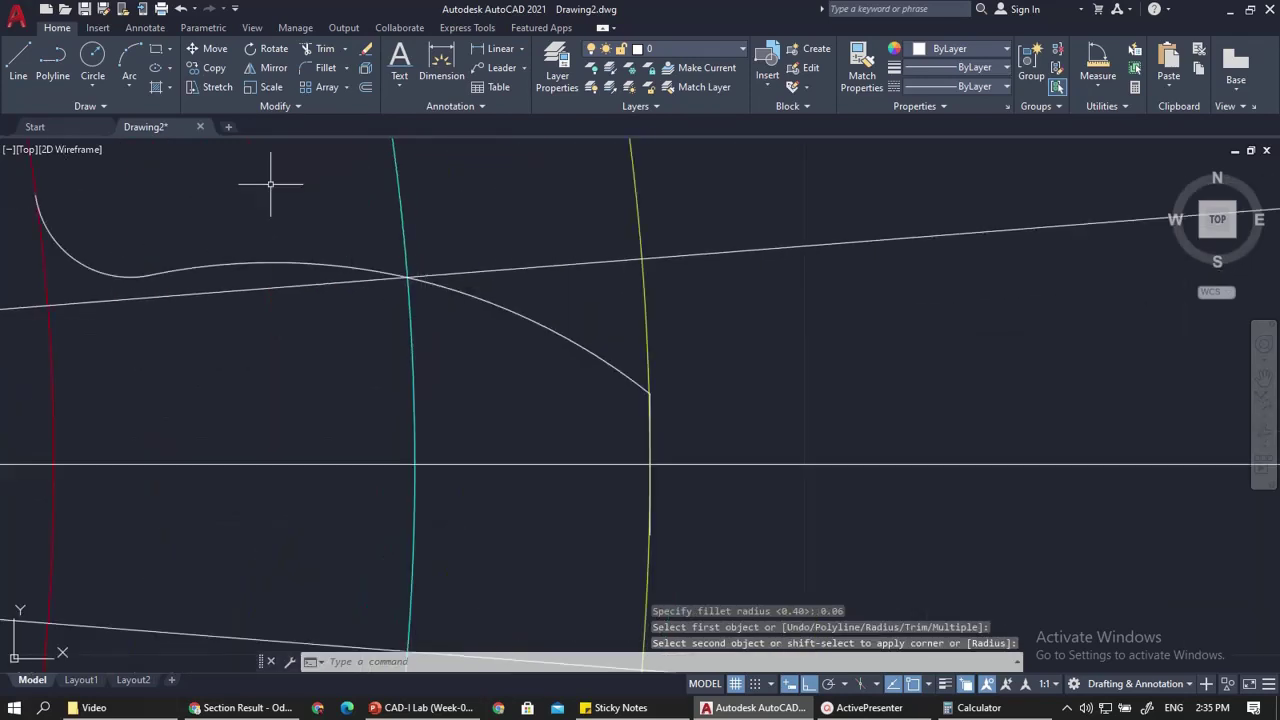
pyautogui.scroll(-2, 278, 292)
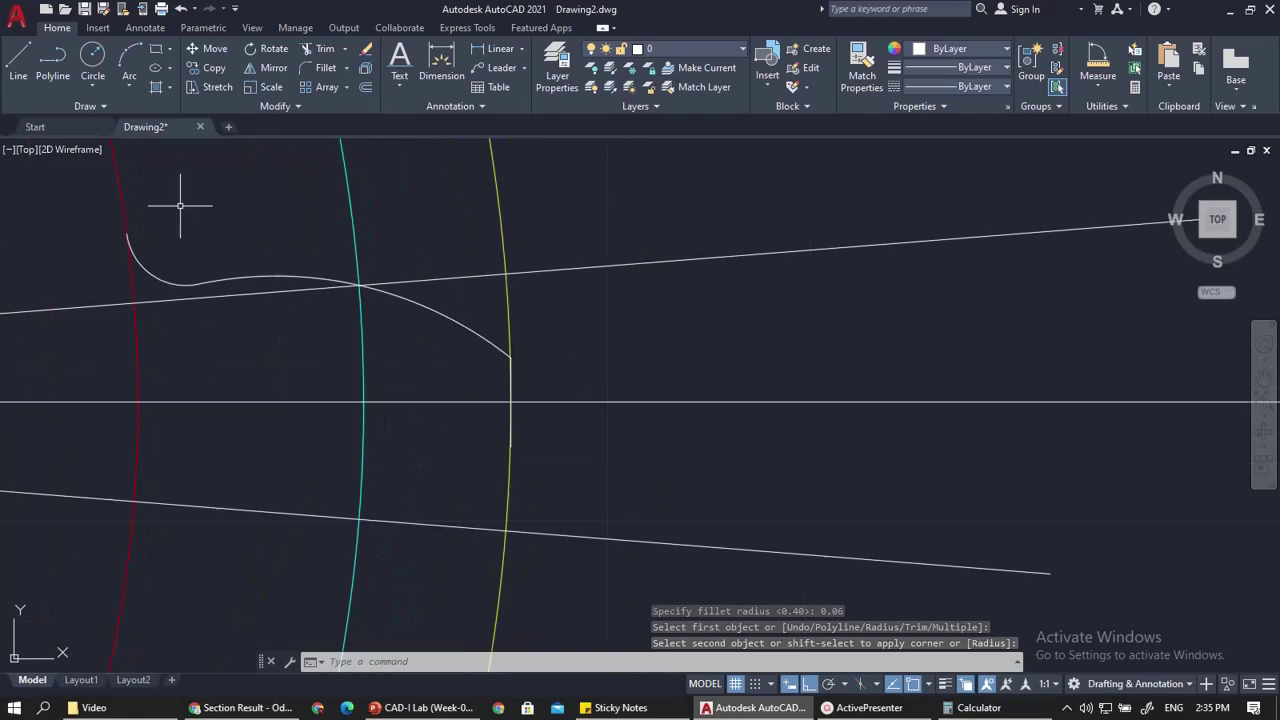
pyautogui.click(1097, 90)
pyautogui.click(1081, 170)
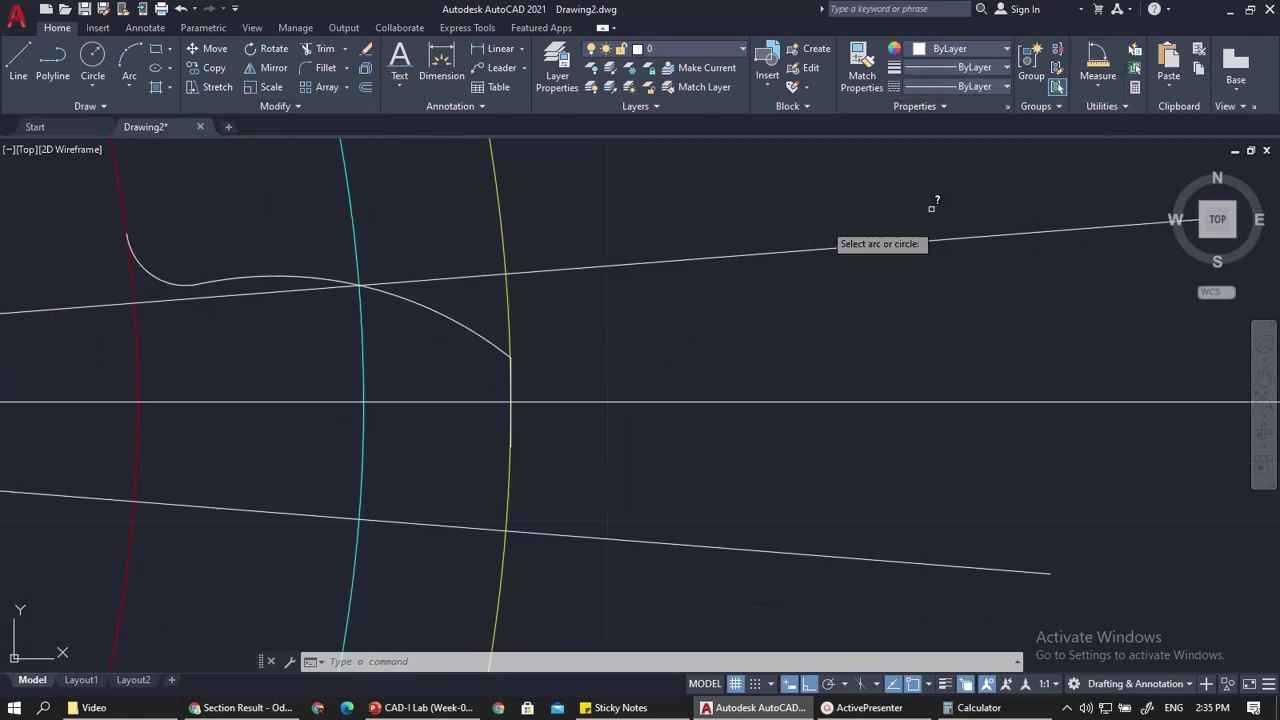
pyautogui.click(314, 276)
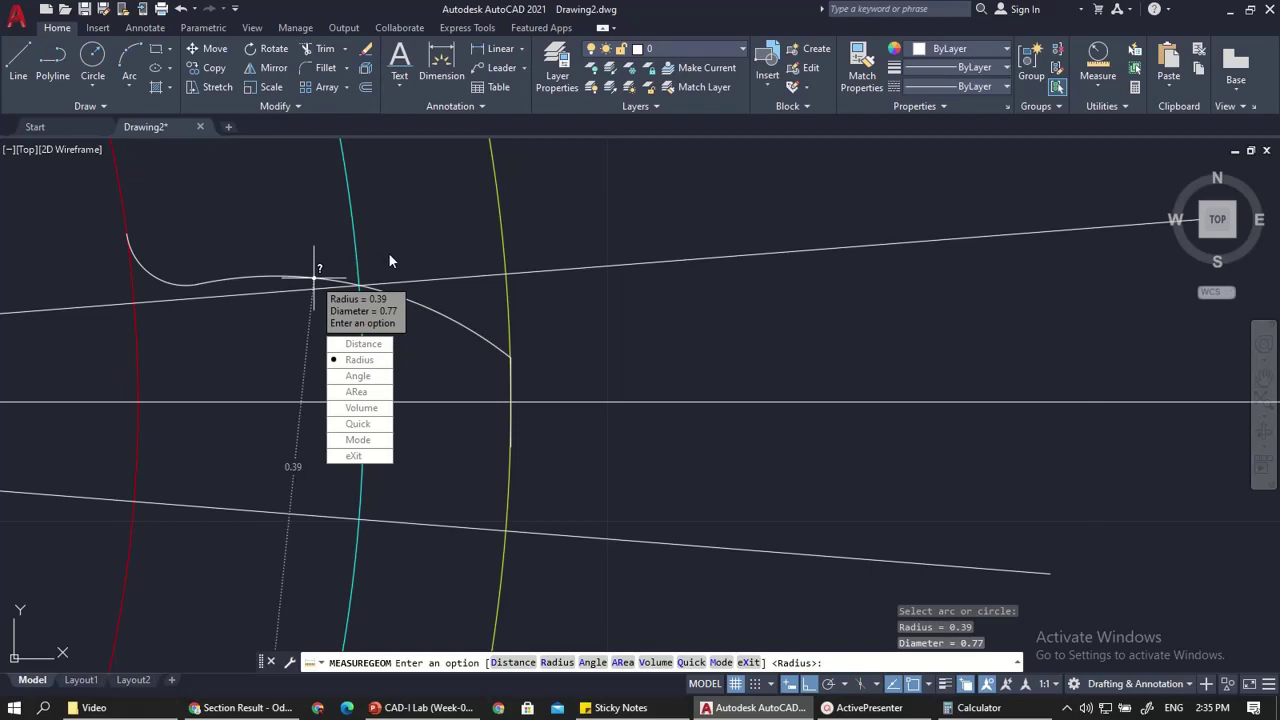
pyautogui.press('Escape')
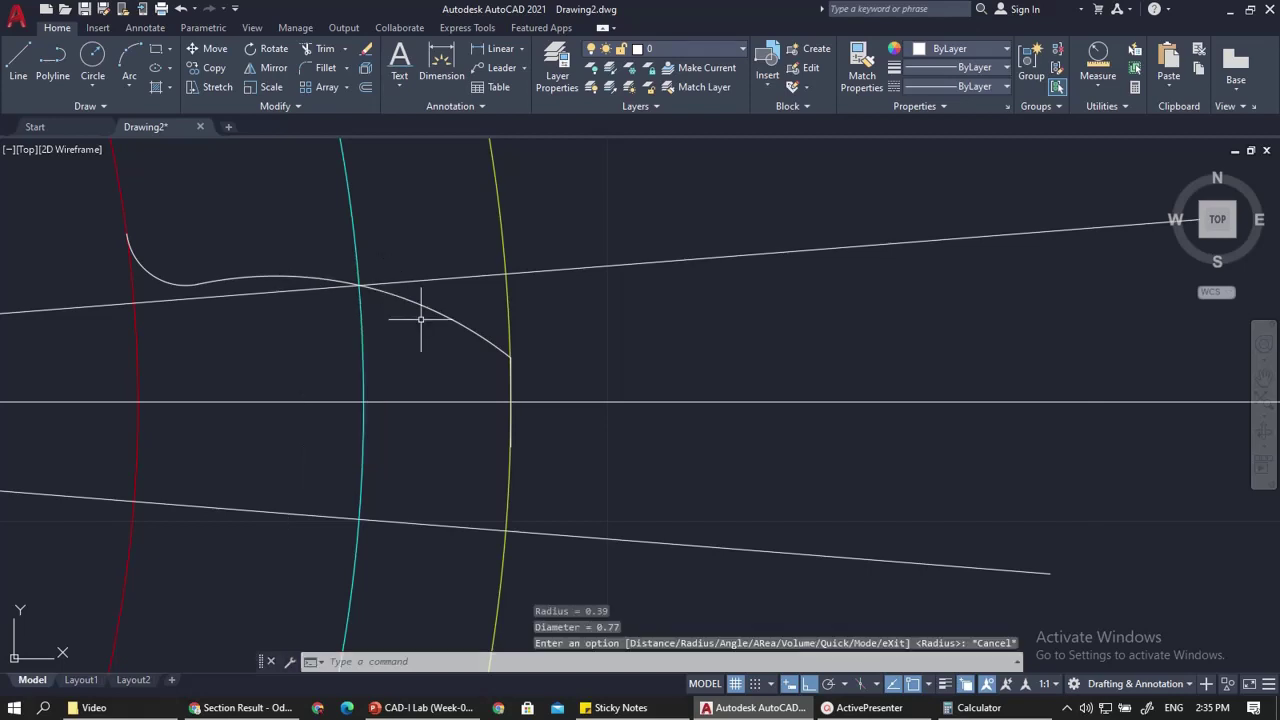
# Check the upper flank's crossing with the turquoise circle, then switch to PowerPoint and review the gear dimensions on slide 8
pyautogui.scroll(2, 418, 268)
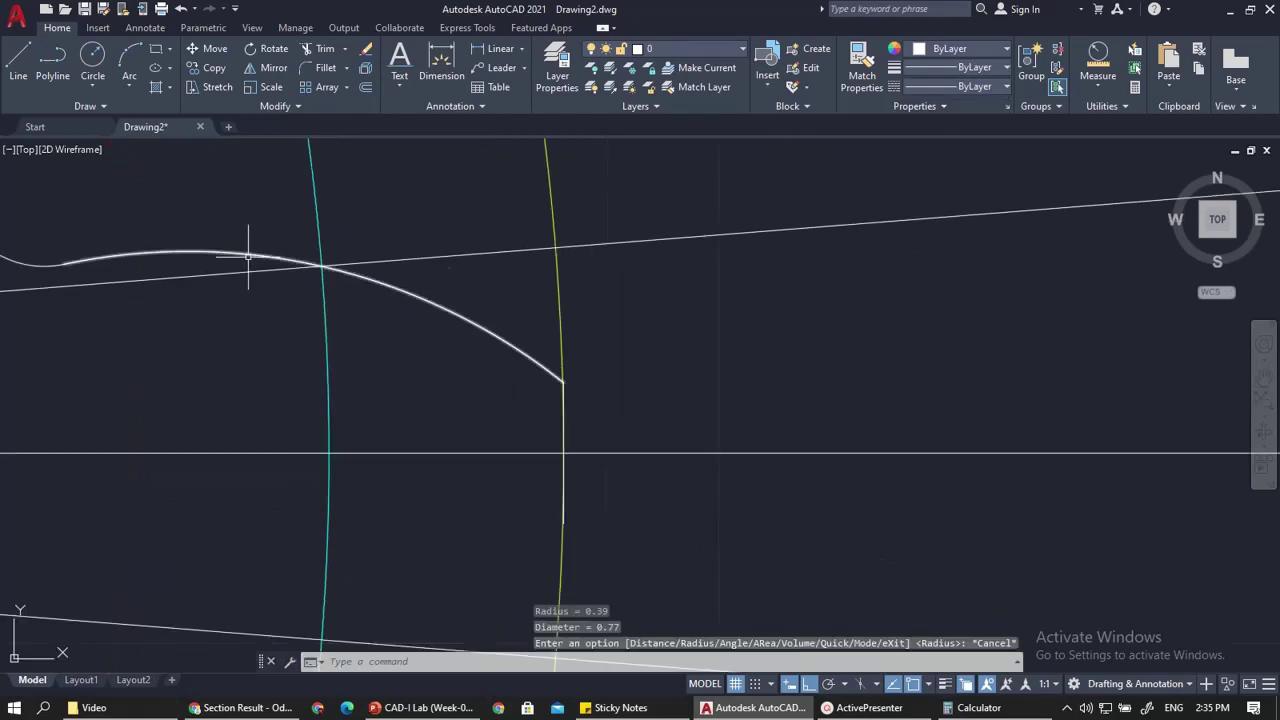
pyautogui.scroll(-2, 248, 256)
pyautogui.scroll(4, 251, 258)
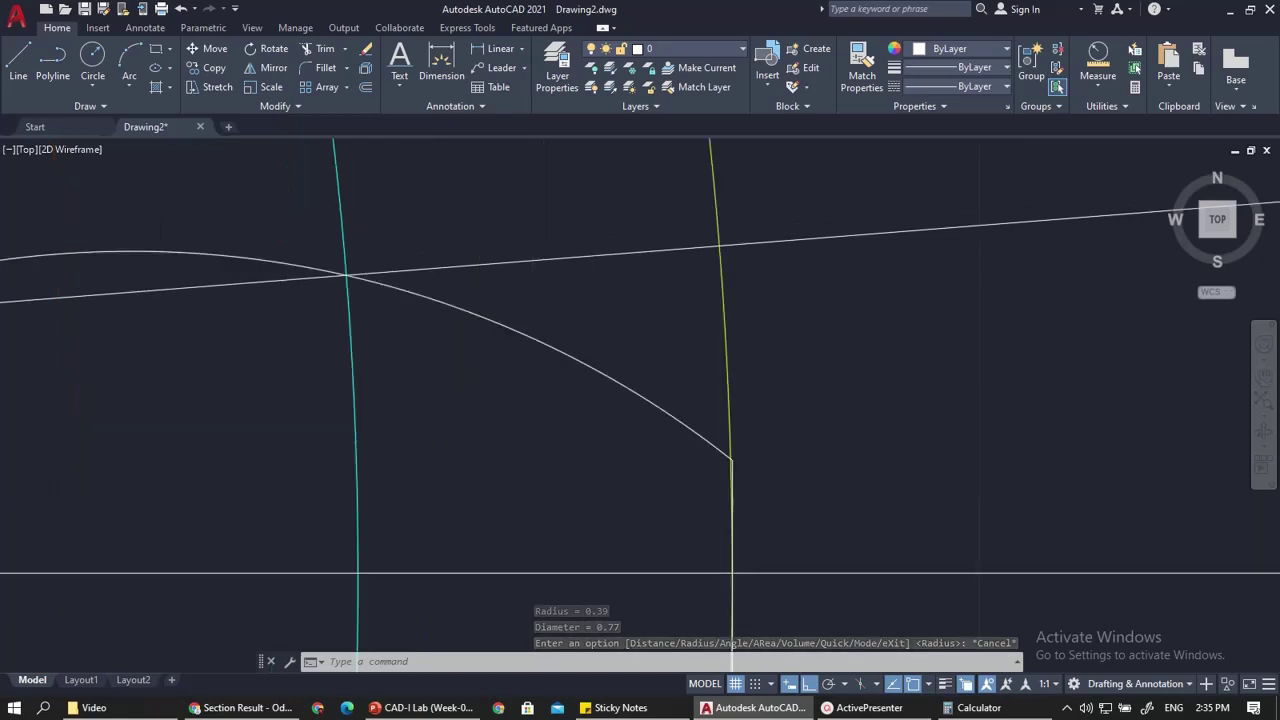
pyautogui.scroll(3, 365, 276)
pyautogui.scroll(-2, 435, 298)
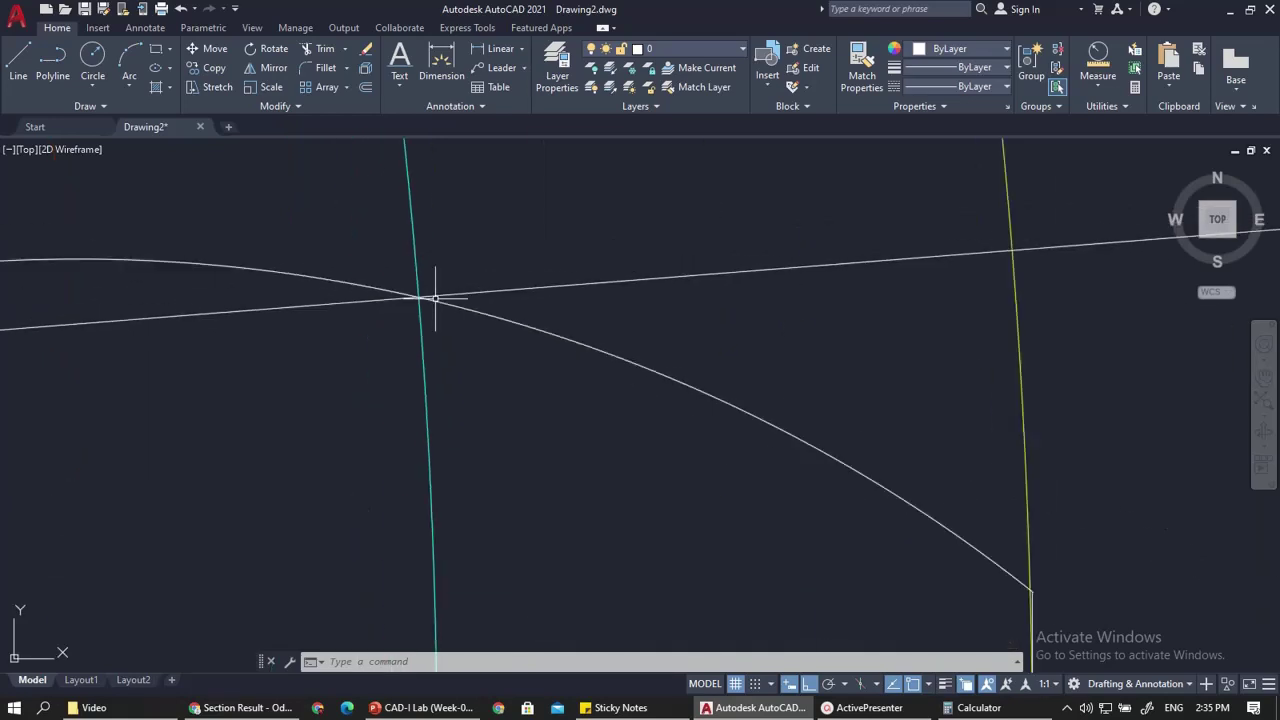
pyautogui.scroll(-3, 437, 300)
pyautogui.click(420, 707)
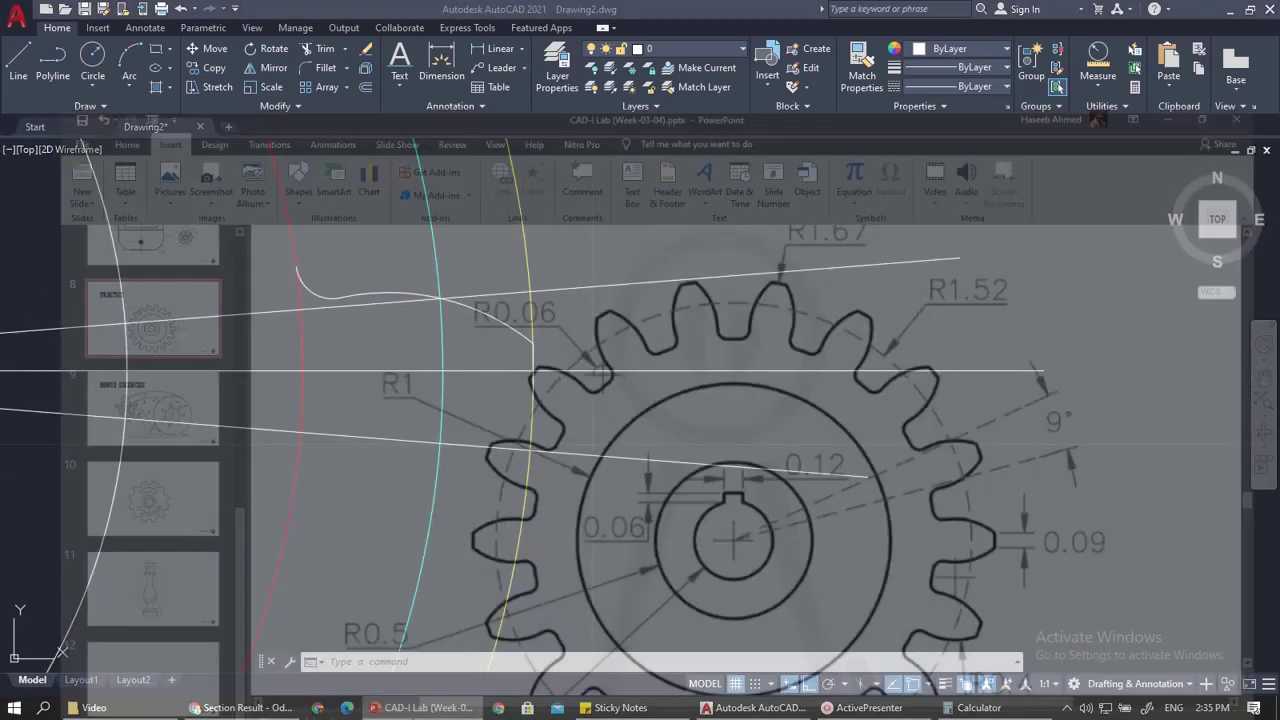
pyautogui.scroll(-1, 462, 425)
pyautogui.scroll(-1, 858, 487)
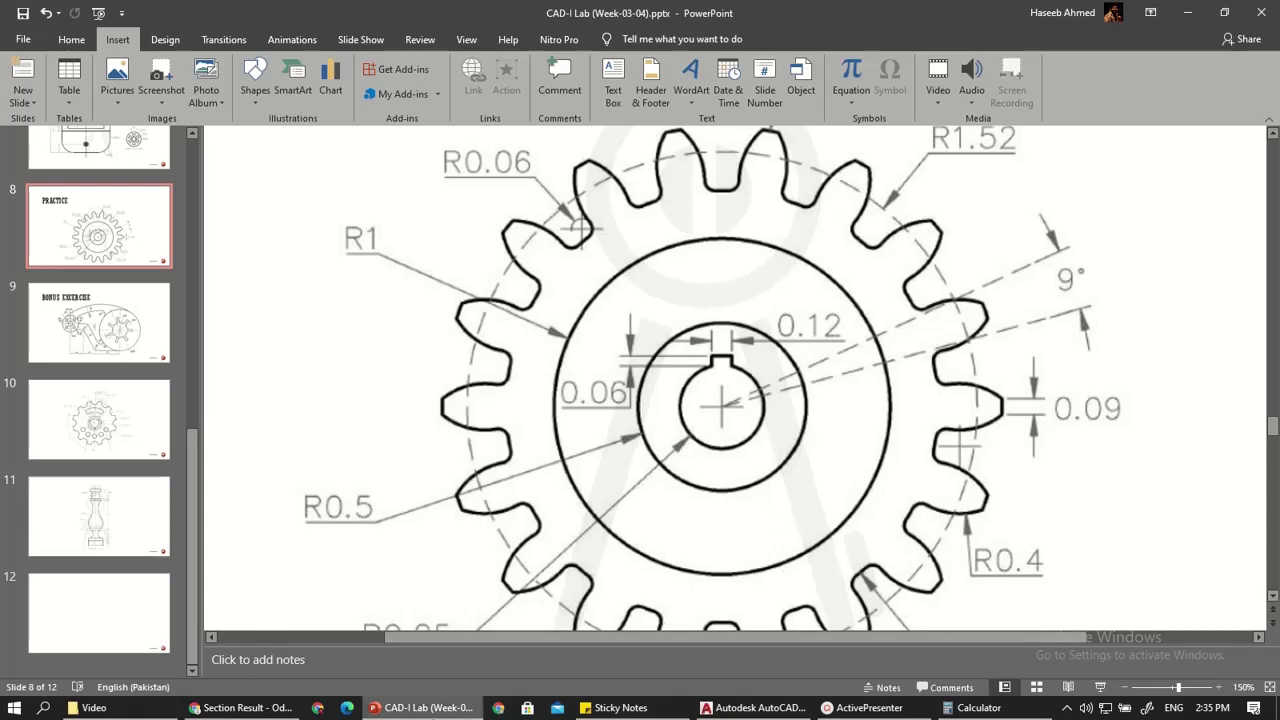
# Switch back to AutoCAD and mirror the upper flank arc and its root fillet across the horizontal centreline, keeping the originals
pyautogui.click(471, 707)
pyautogui.scroll(2, 268, 293)
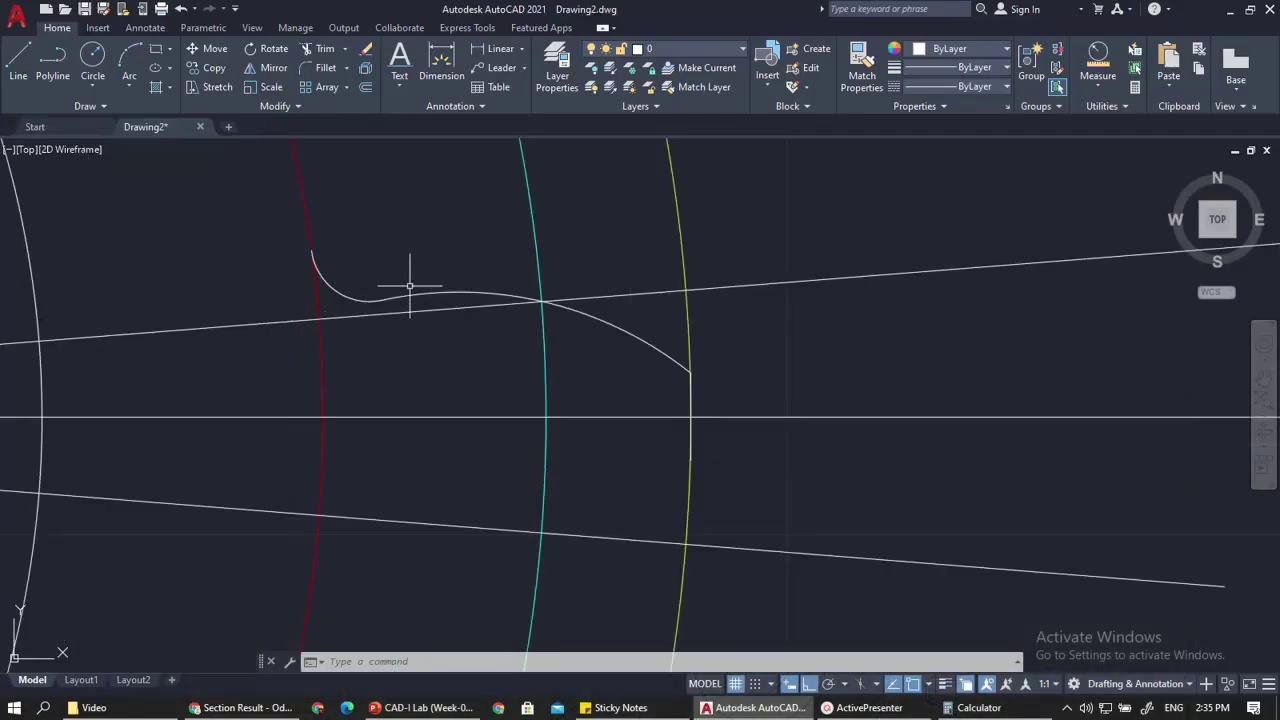
pyautogui.click(617, 319)
pyautogui.scroll(2, 300, 262)
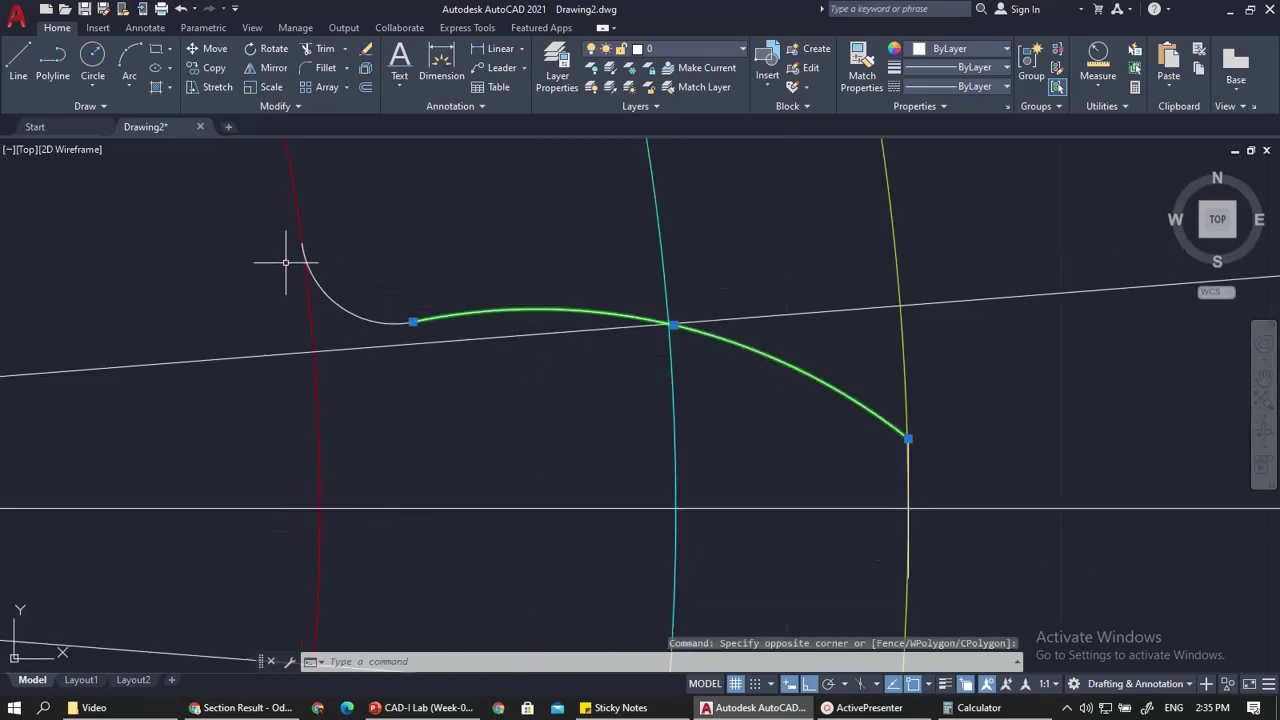
pyautogui.click(350, 316)
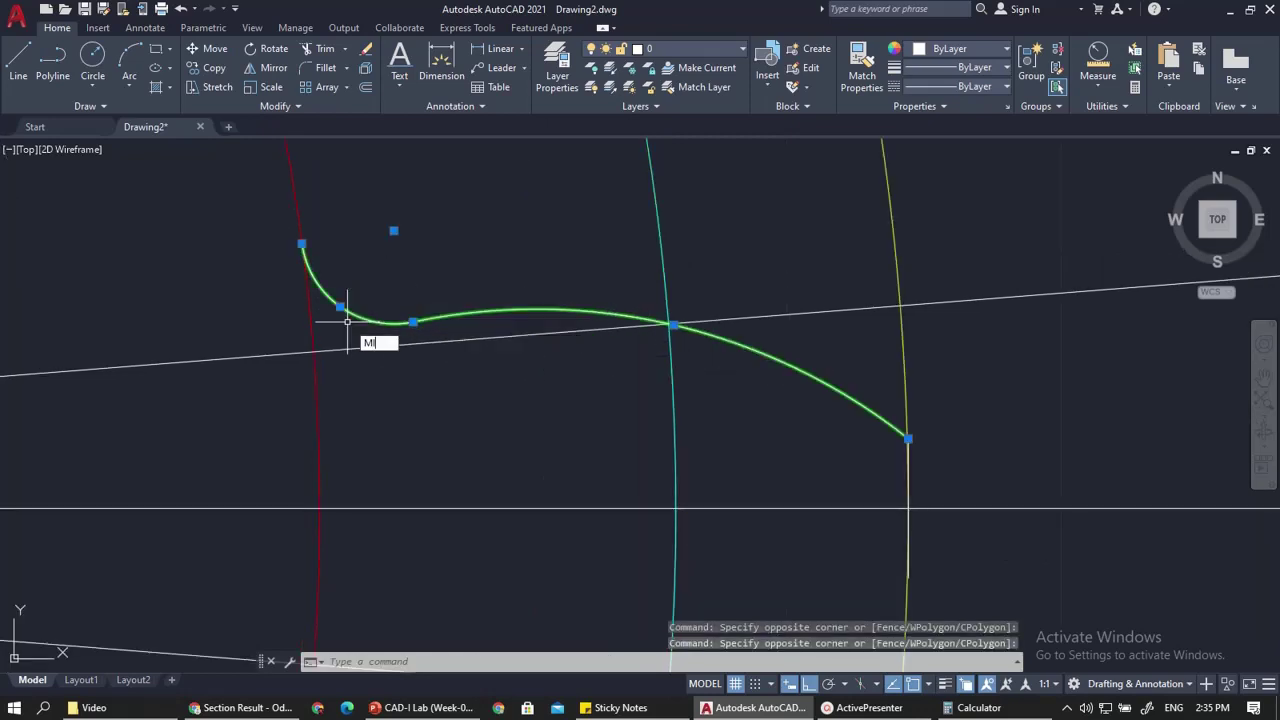
pyautogui.write('MI')
pyautogui.press('Return')
pyautogui.scroll(-2, 512, 402)
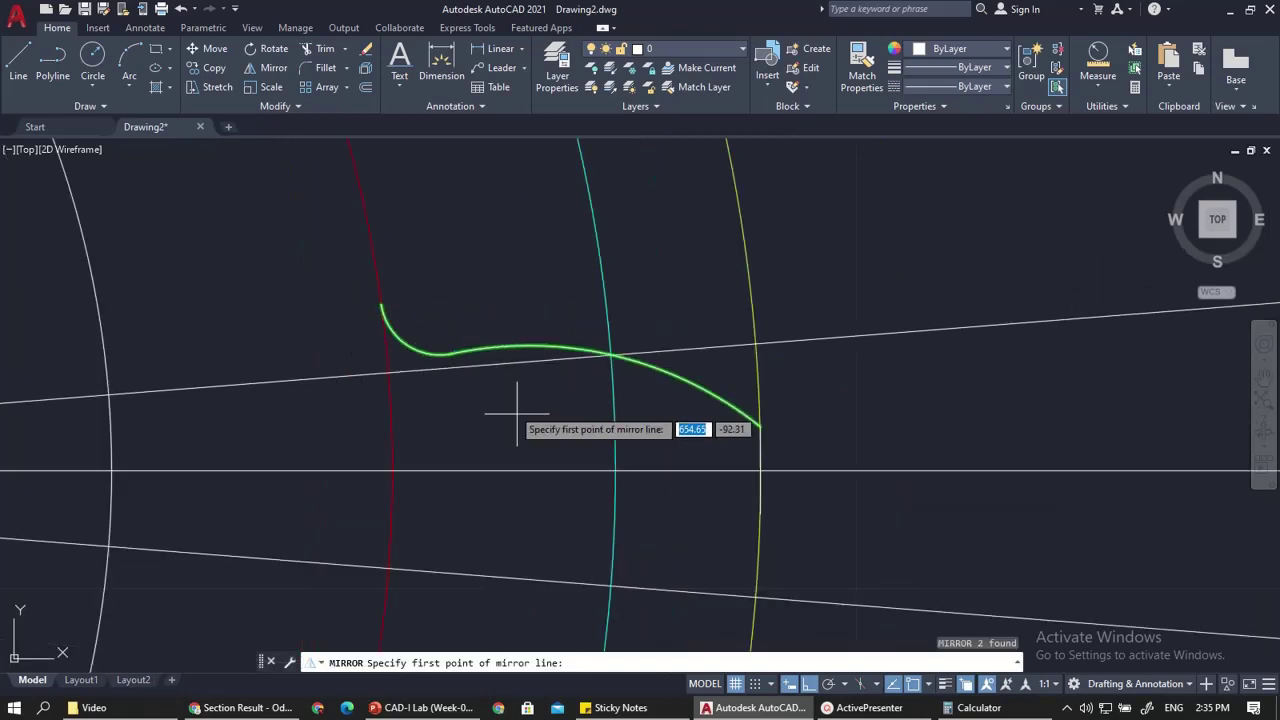
pyautogui.click(615, 470)
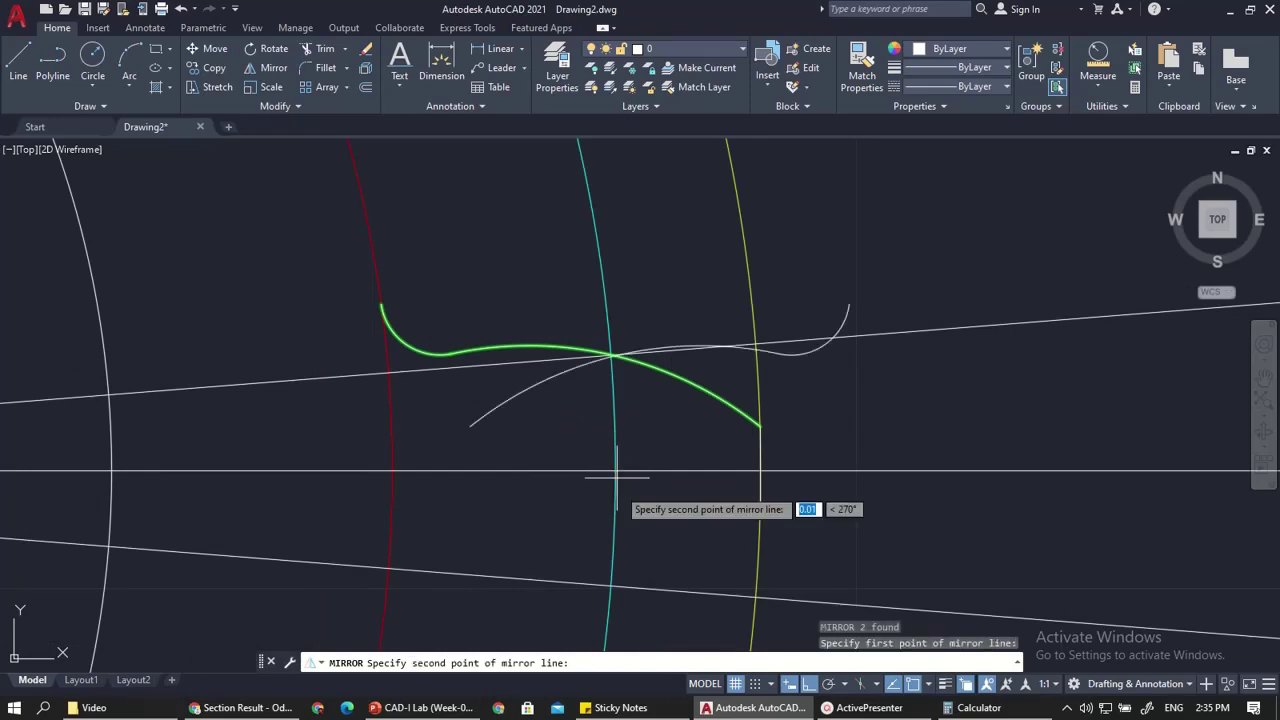
pyautogui.click(343, 520)
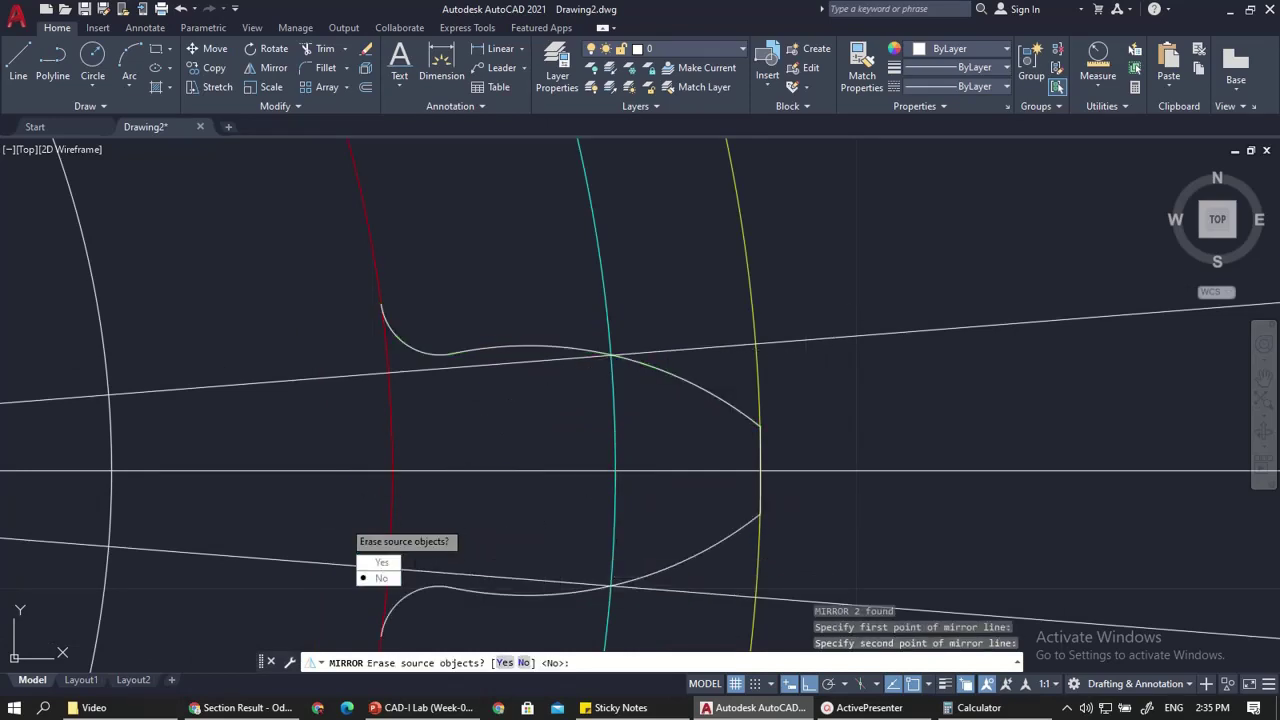
pyautogui.write('N')
pyautogui.press('Return')
# Trim away the red circle, turquoise circle and horizontal centreline portions that cross the inside of the tooth
pyautogui.scroll(-2, 437, 449)
pyautogui.write('tr')
pyautogui.press('Return')
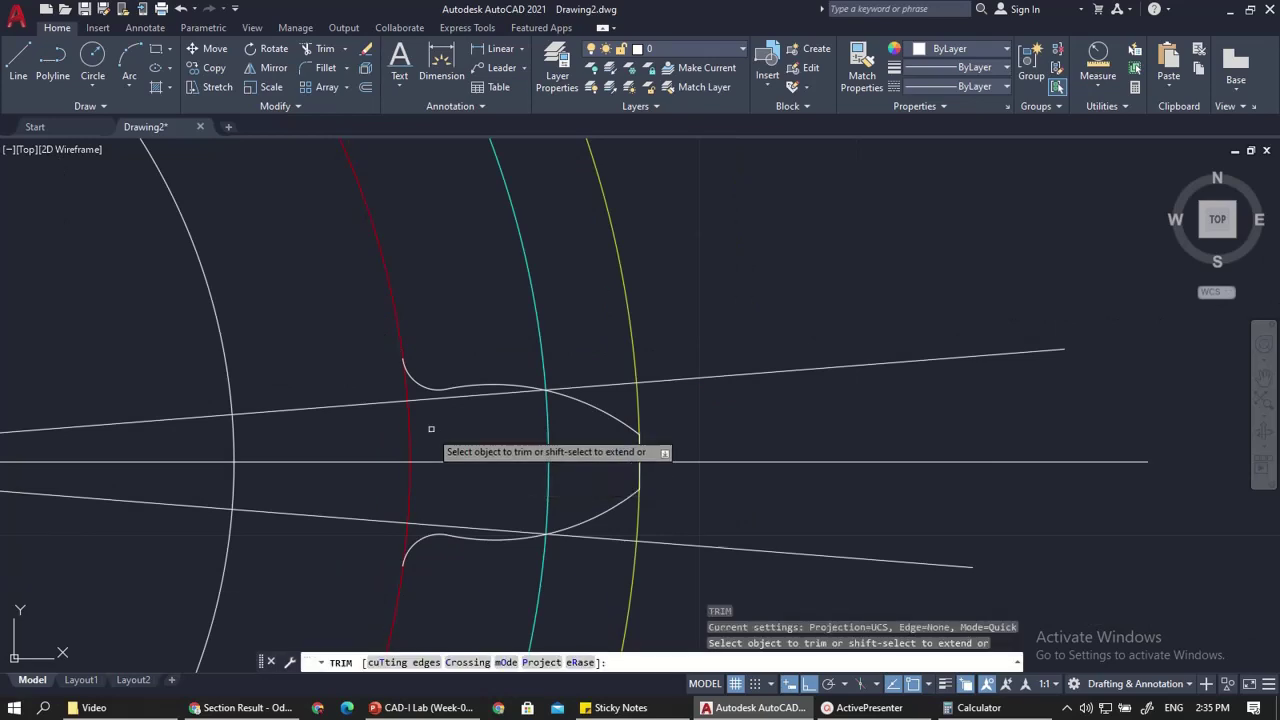
pyautogui.click(431, 430)
pyautogui.click(391, 477)
pyautogui.click(457, 444)
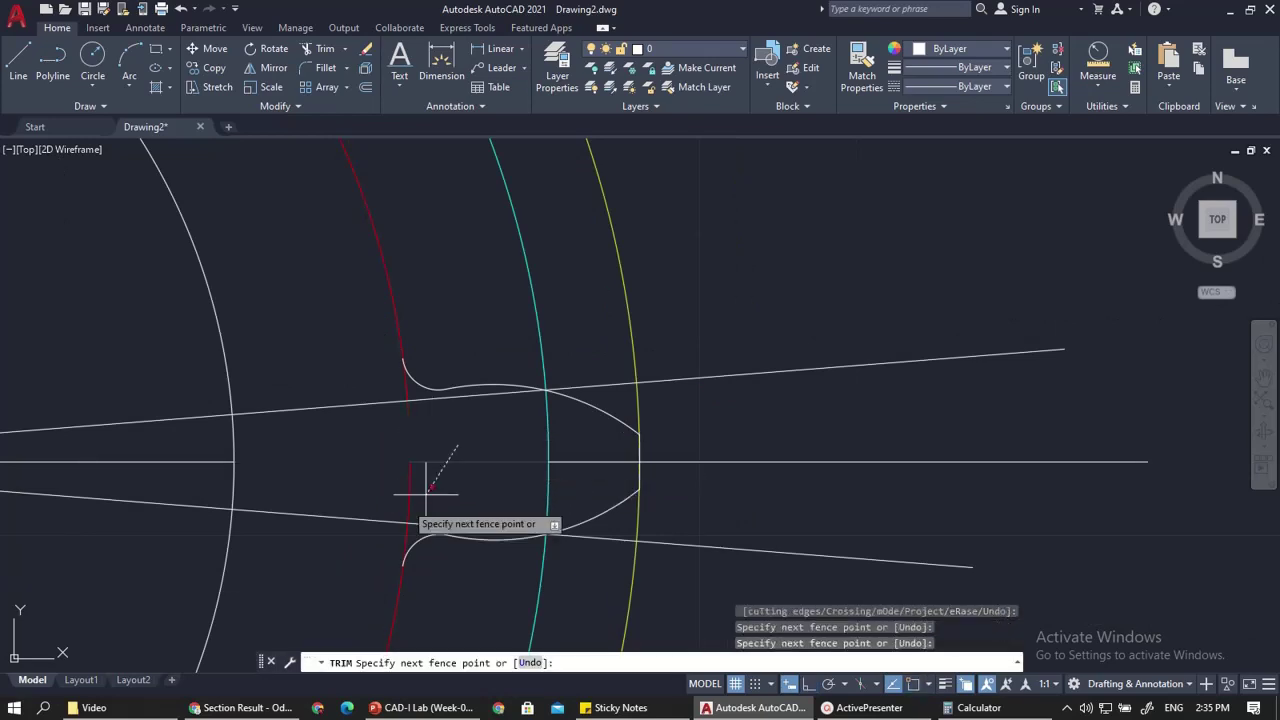
pyautogui.click(400, 503)
pyautogui.scroll(2, 551, 464)
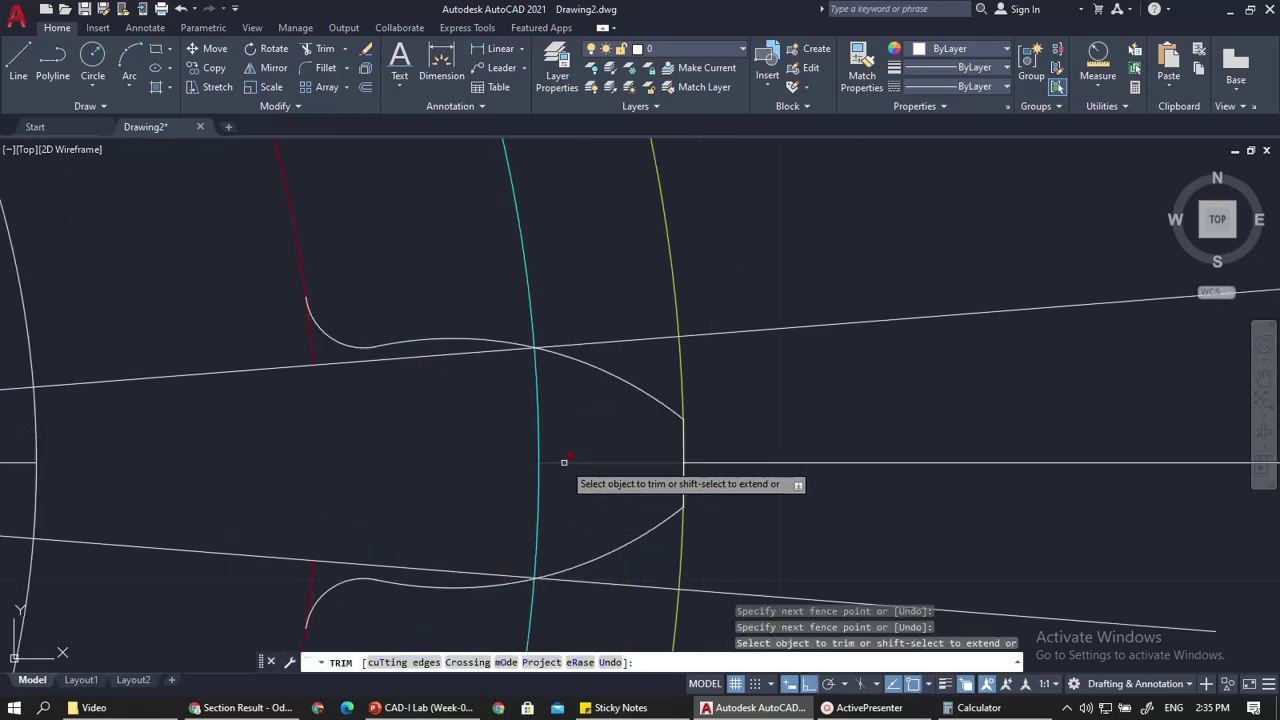
pyautogui.click(606, 429)
pyautogui.click(518, 503)
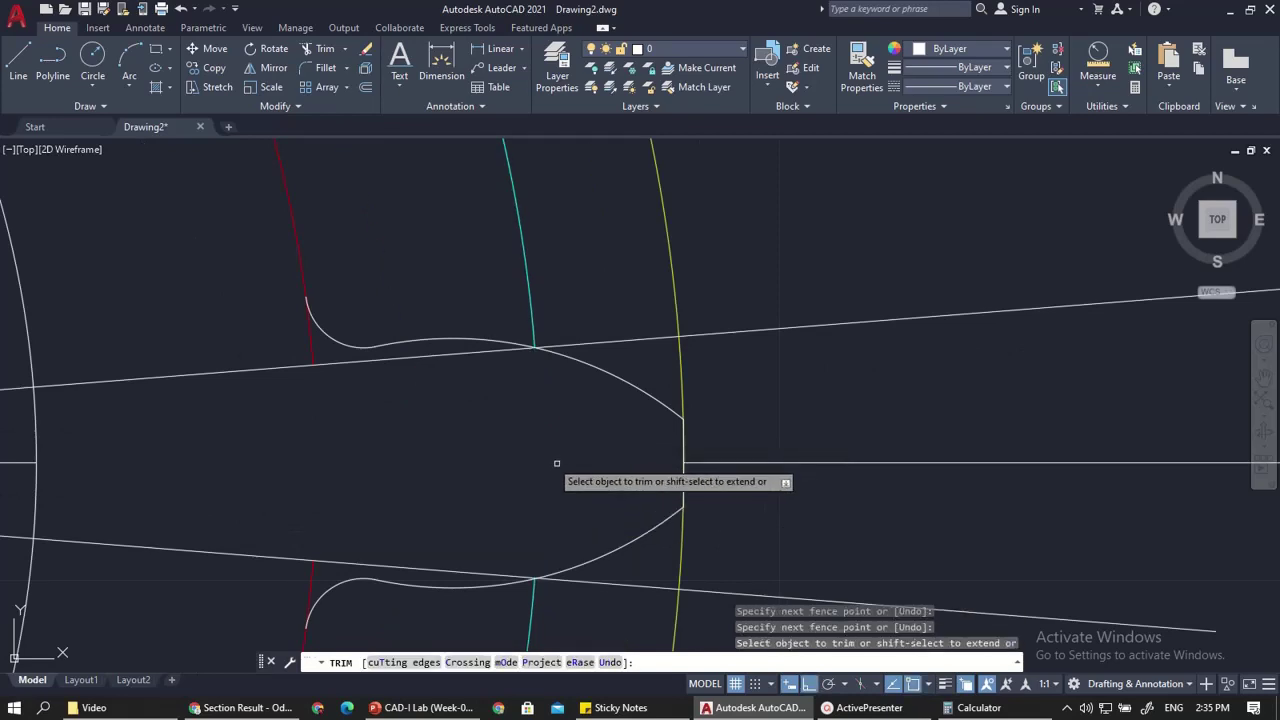
# Erase the upper angled construction line that runs through the tooth's upper flank
pyautogui.scroll(2, 465, 383)
pyautogui.click(424, 347)
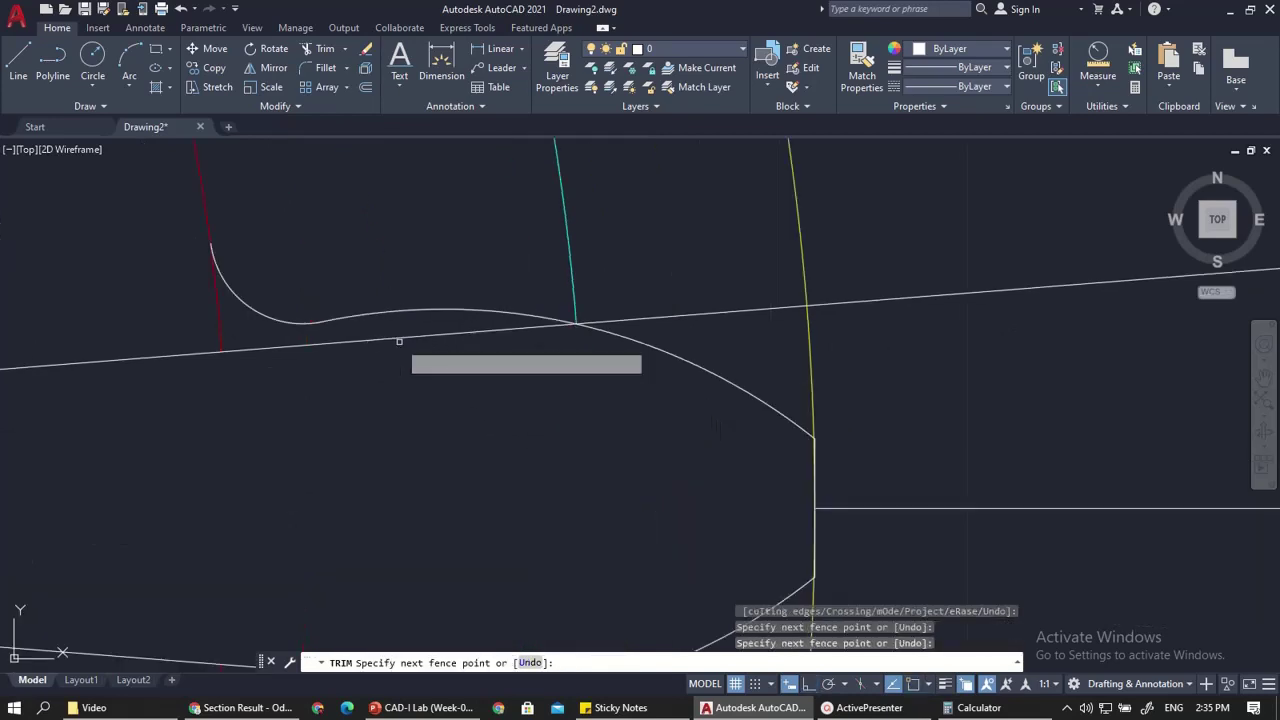
pyautogui.press('Return')
pyautogui.press('Escape')
pyautogui.click(360, 337)
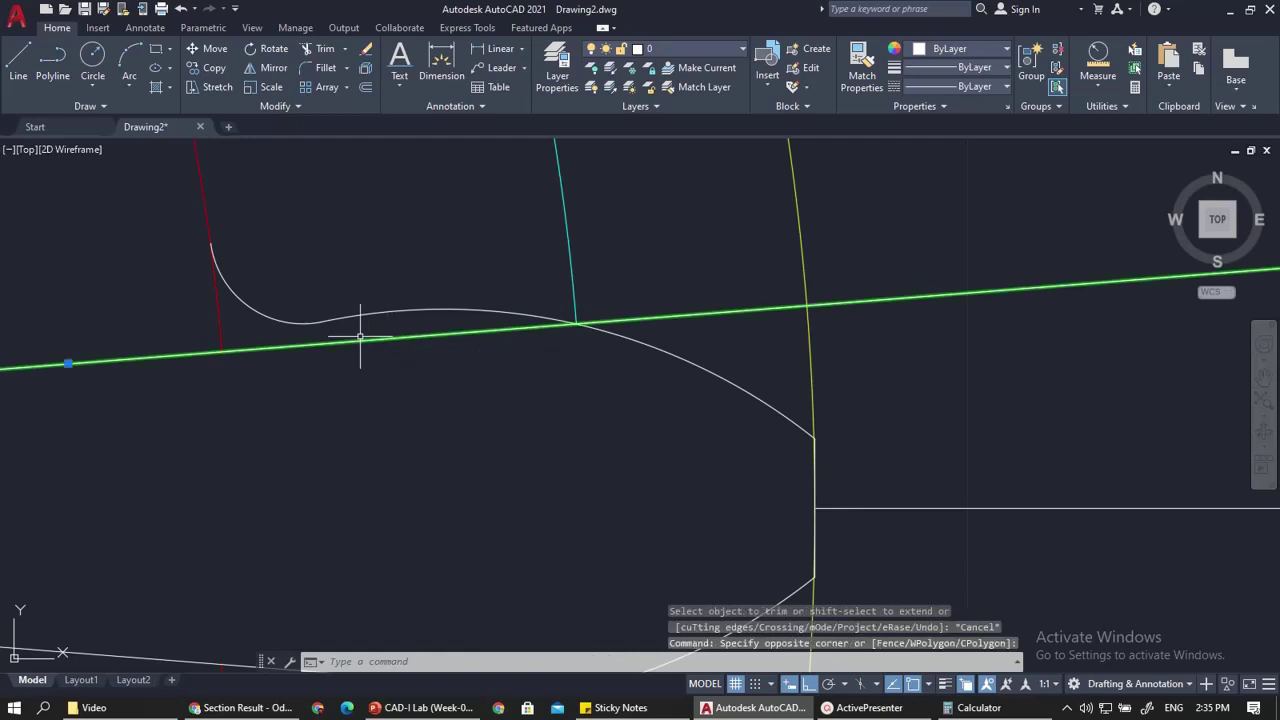
pyautogui.press('Delete')
# Trim the red circle's leftover stubs past the upper and lower root fillets
pyautogui.scroll(-2, 357, 329)
pyautogui.scroll(4, 337, 314)
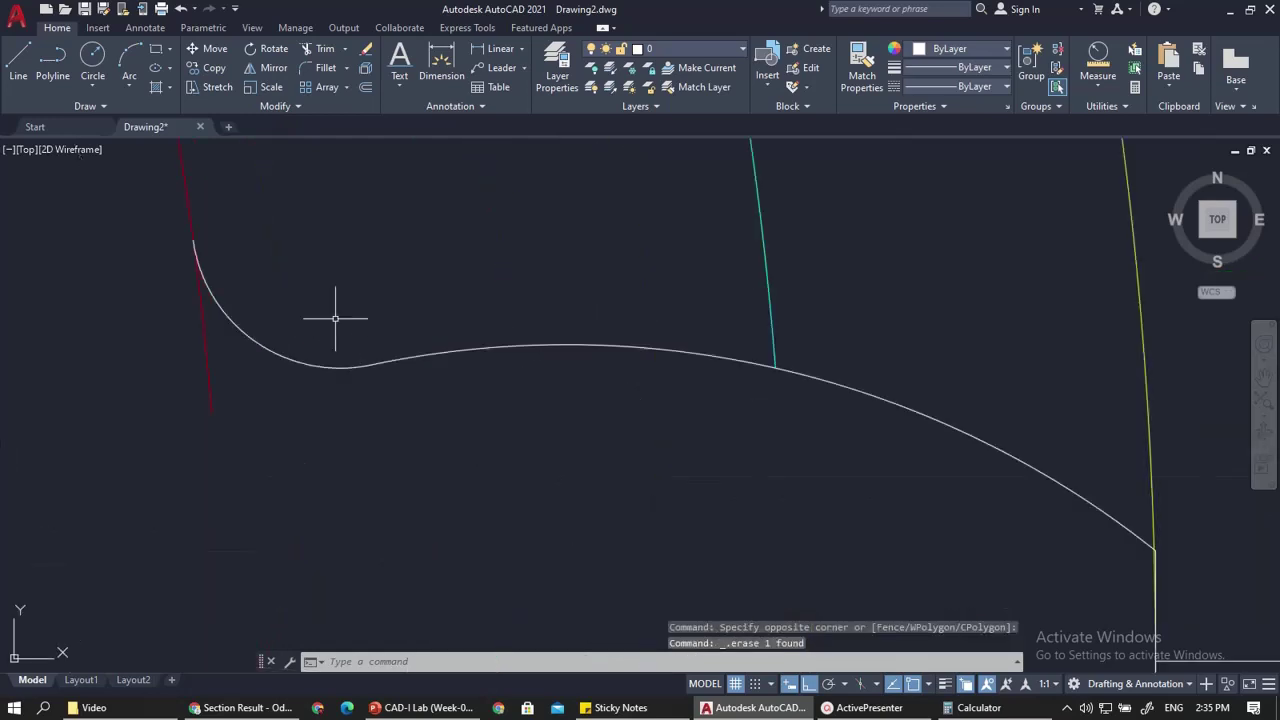
pyautogui.click(166, 391)
pyautogui.click(117, 396)
pyautogui.scroll(-2, 172, 488)
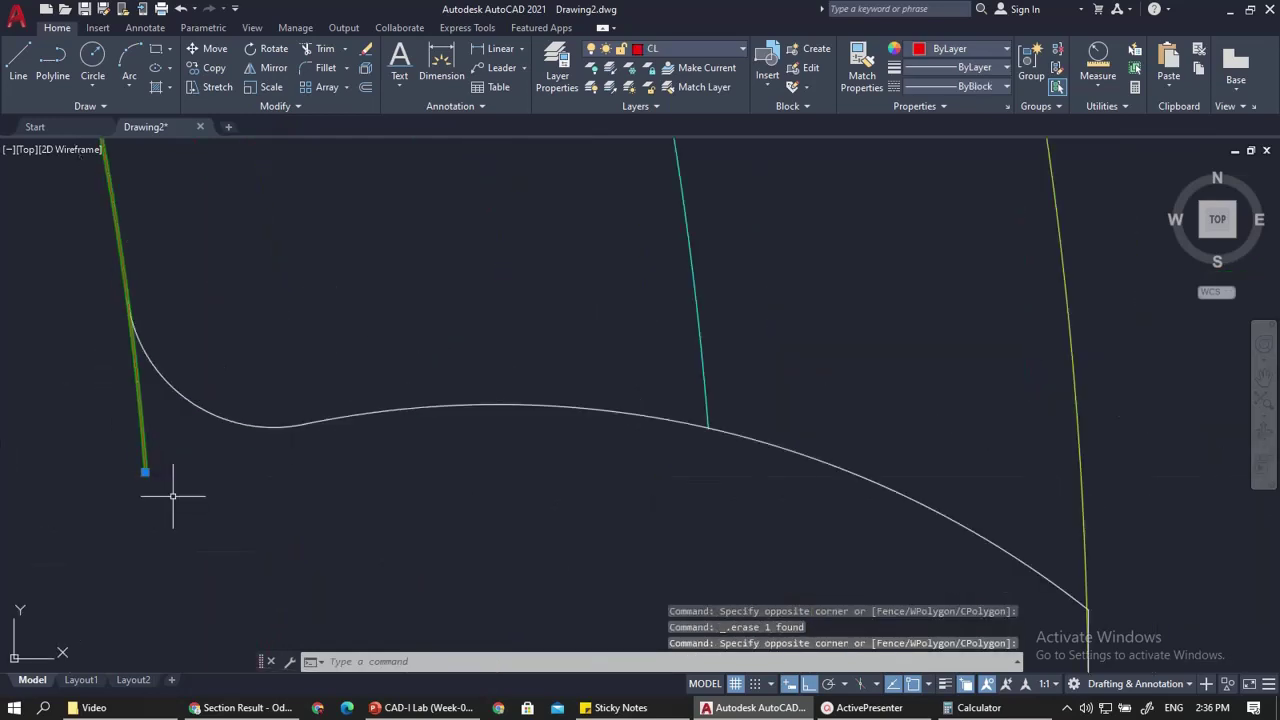
pyautogui.press('Escape')
pyautogui.write('tr')
pyautogui.press('Return')
pyautogui.click(151, 432)
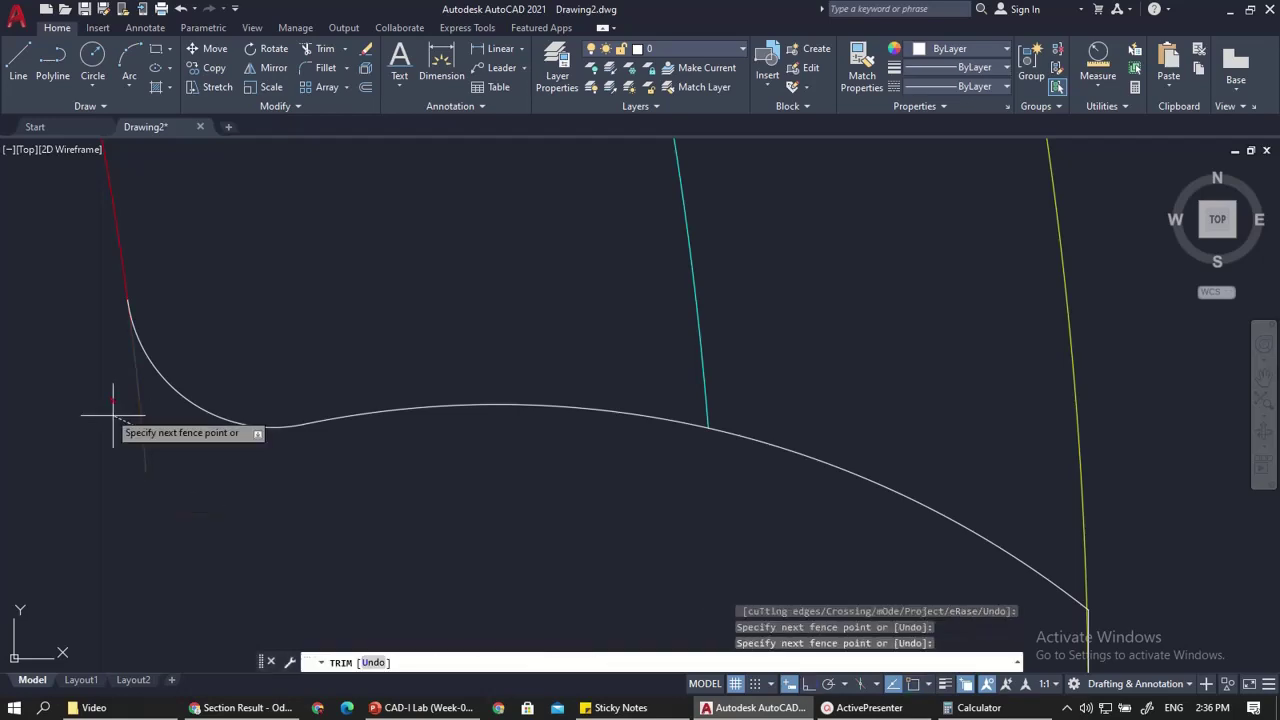
pyautogui.click(94, 400)
pyautogui.scroll(-5, 157, 403)
pyautogui.scroll(5, 157, 403)
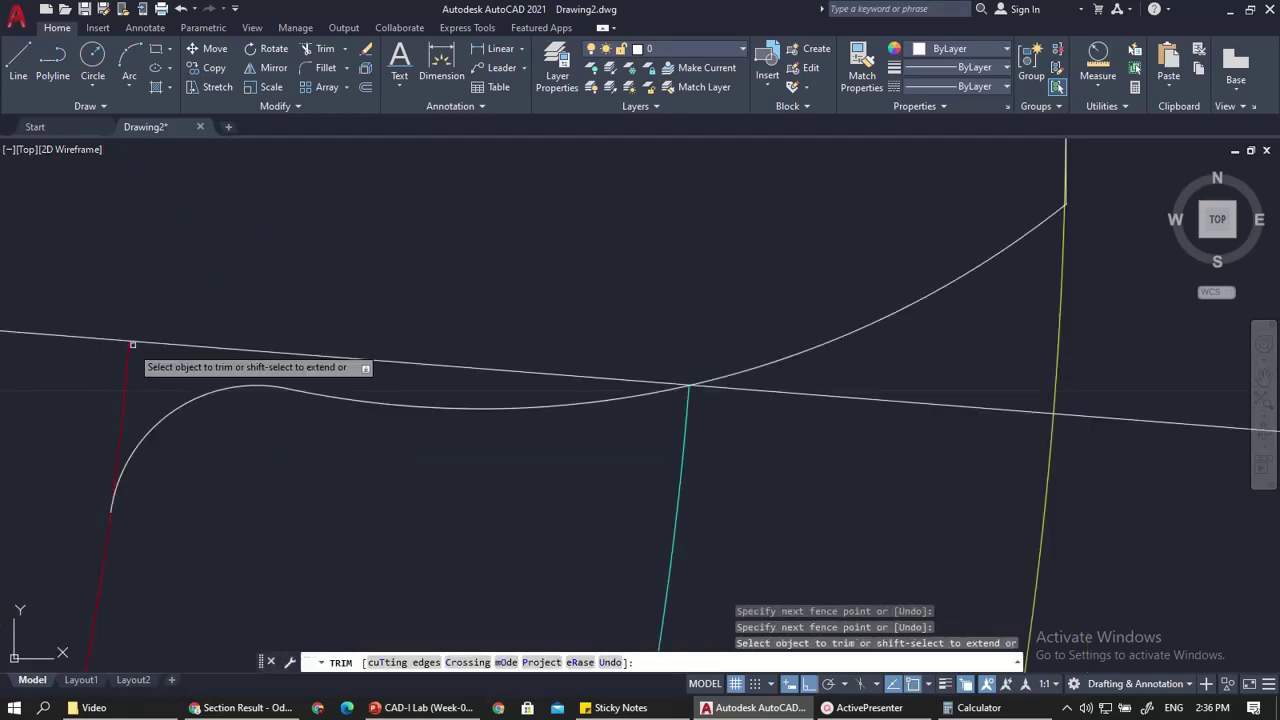
pyautogui.click(93, 372)
pyautogui.press('Return')
pyautogui.press('Escape')
# Erase the lower angled construction line and the leftover horizontal line beyond the tooth tip
pyautogui.click(218, 330)
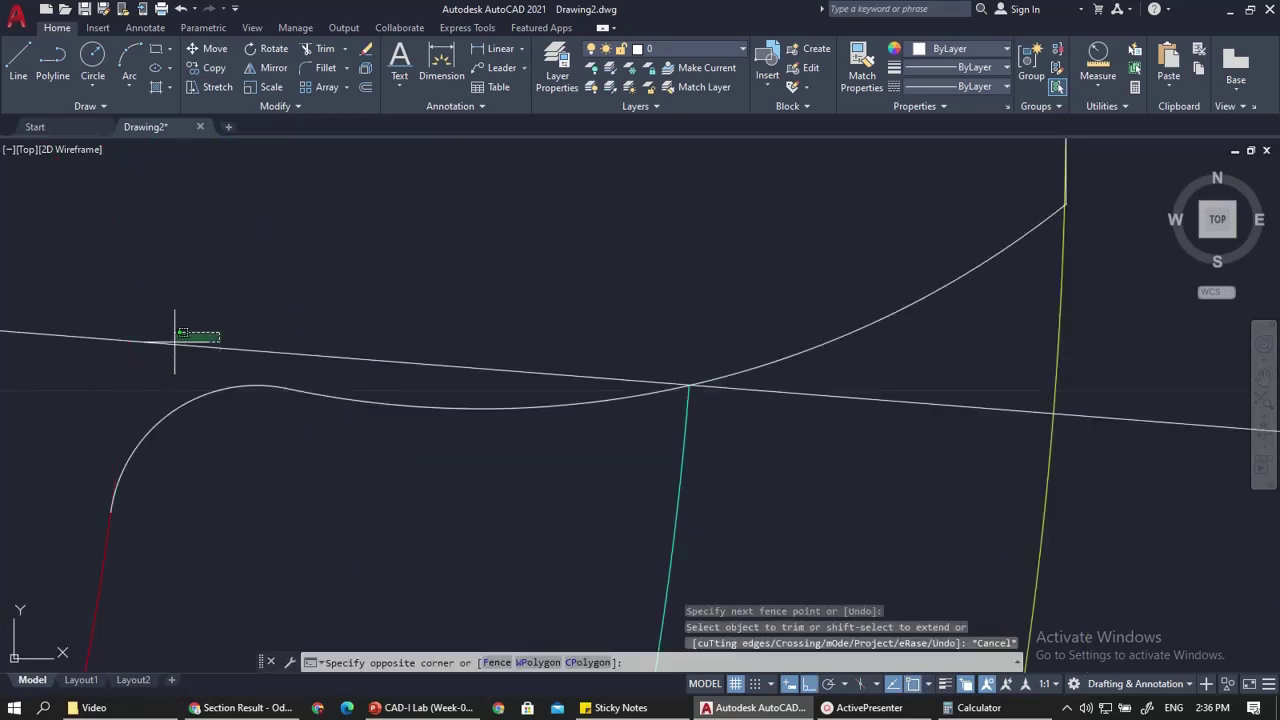
pyautogui.press('Delete')
pyautogui.scroll(-4, 352, 315)
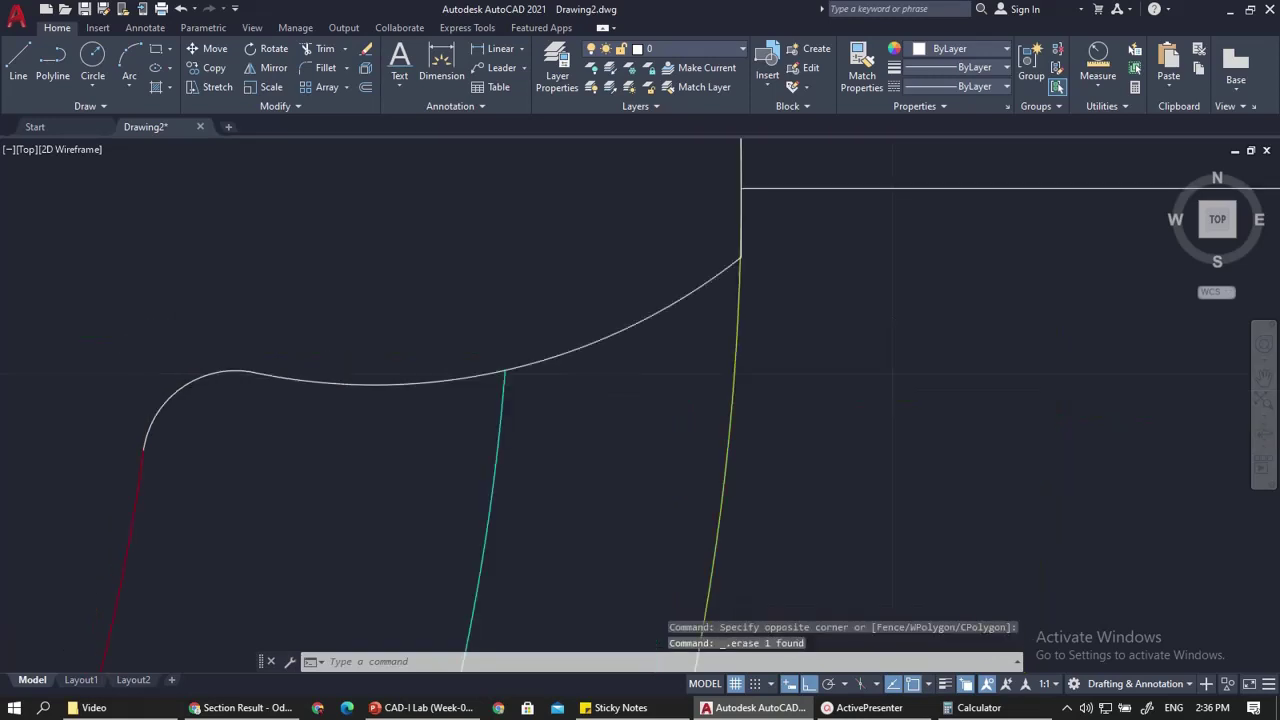
pyautogui.scroll(1, 313, 295)
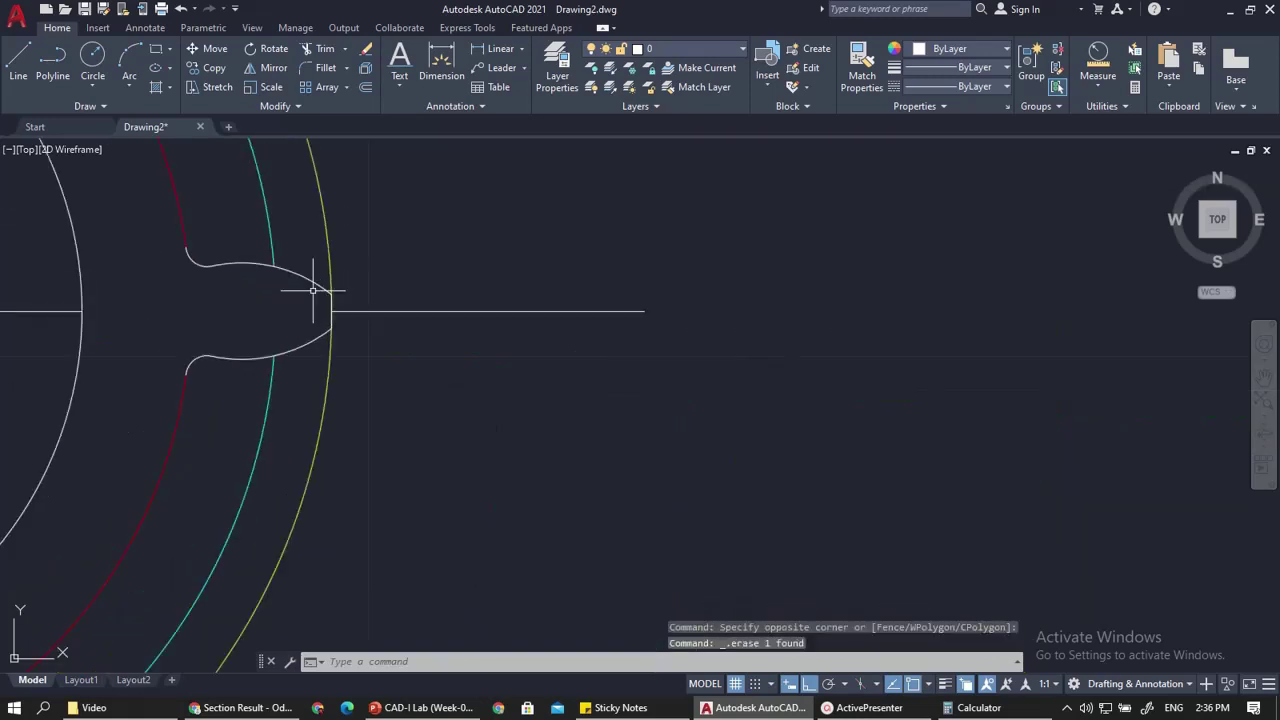
pyautogui.click(605, 252)
pyautogui.click(359, 405)
pyautogui.press('Delete')
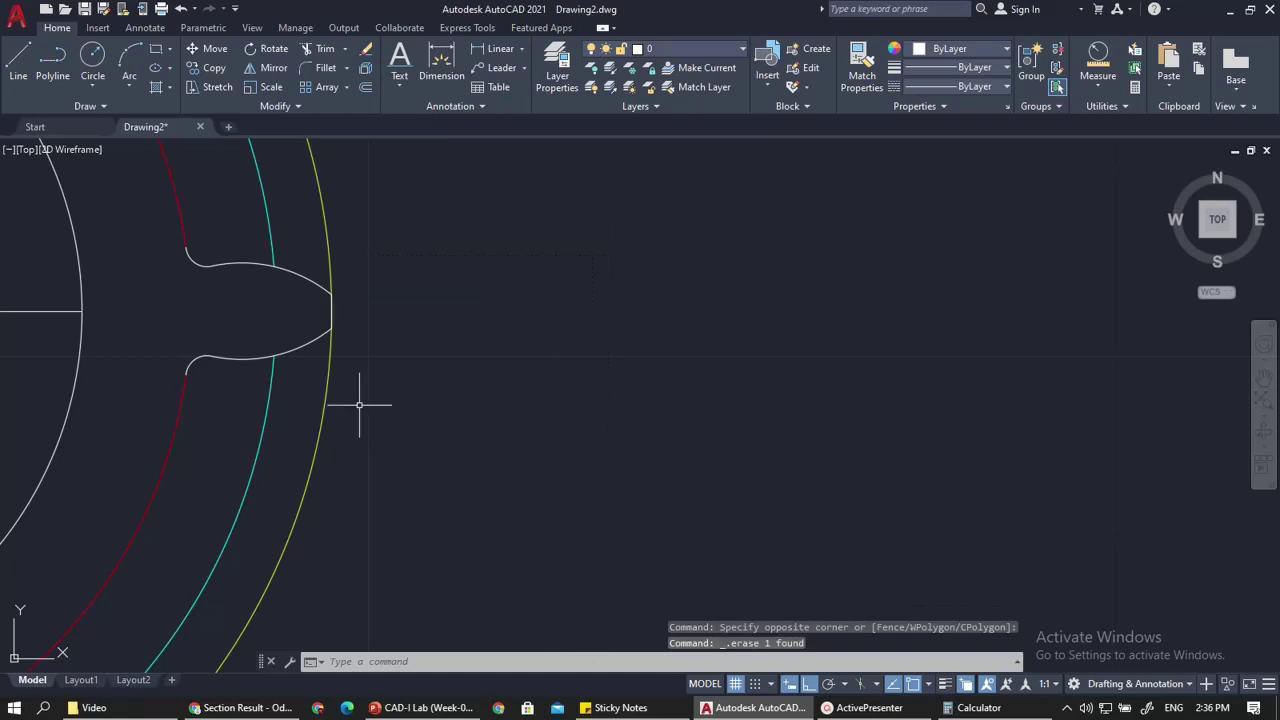
# Try erasing the yellow outer circle together with the turquoise circle, and undo the erasure
pyautogui.click(362, 403)
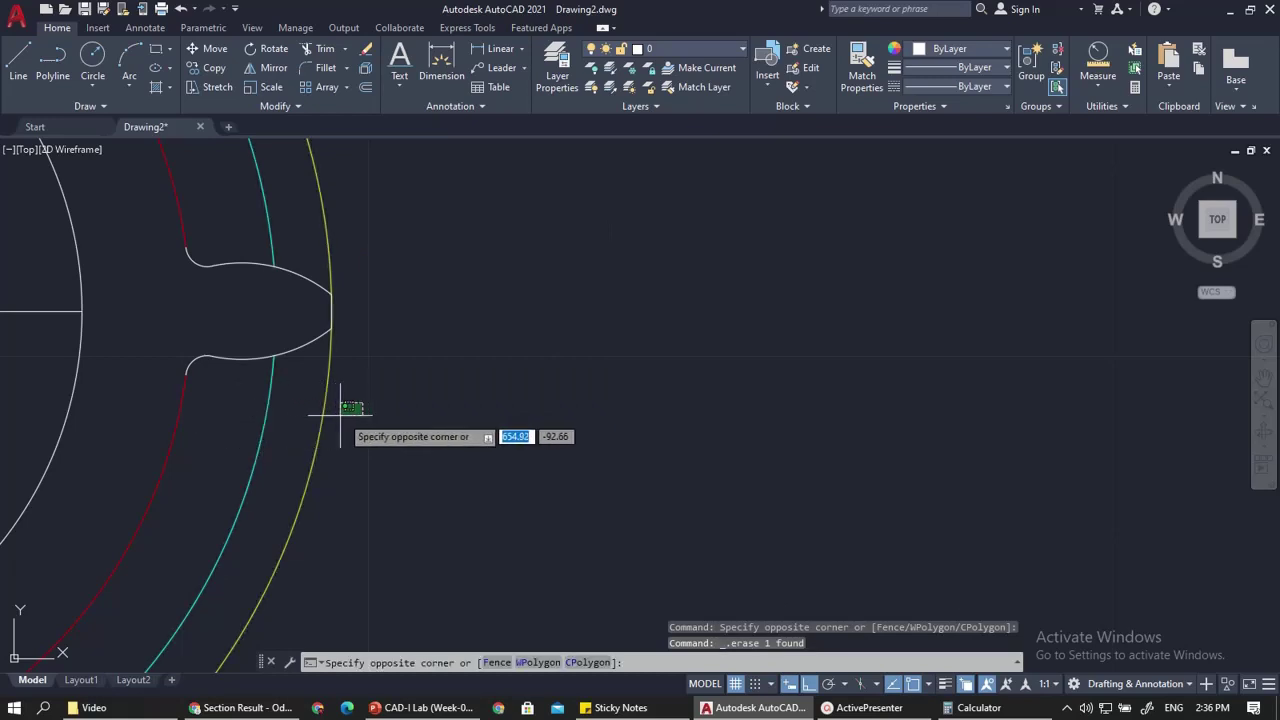
pyautogui.scroll(-3, 399, 428)
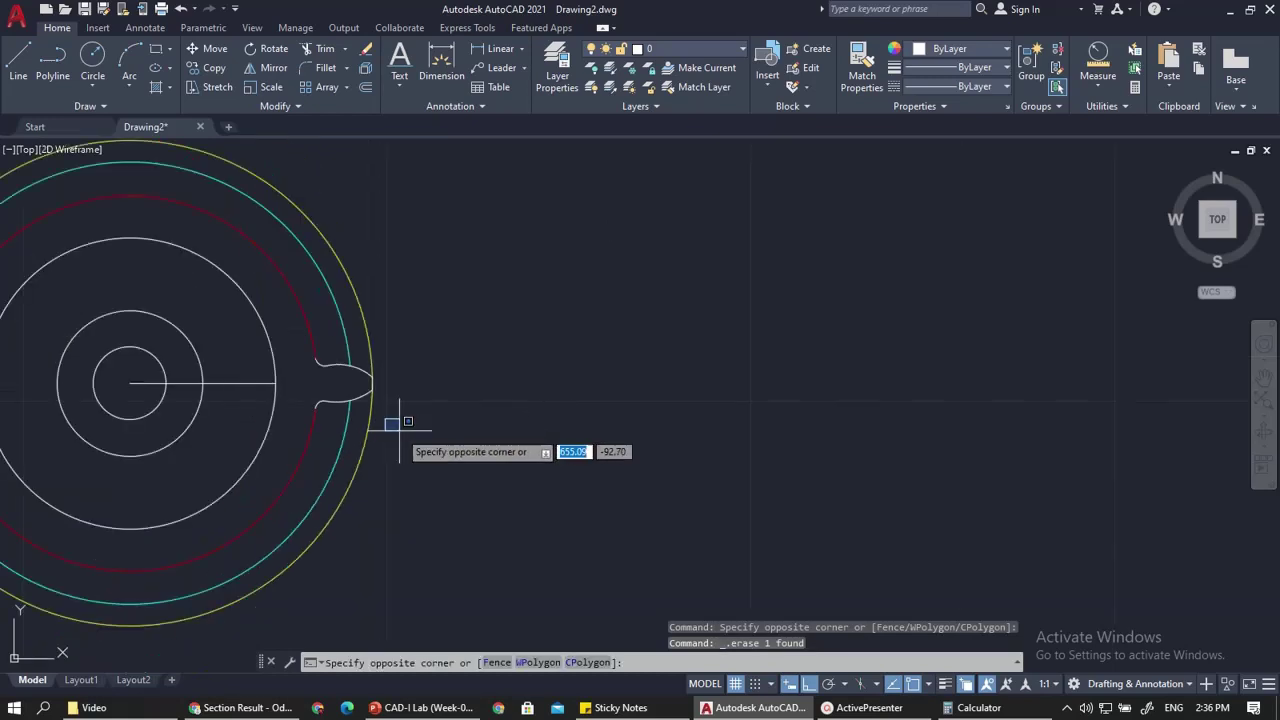
pyautogui.click(338, 436)
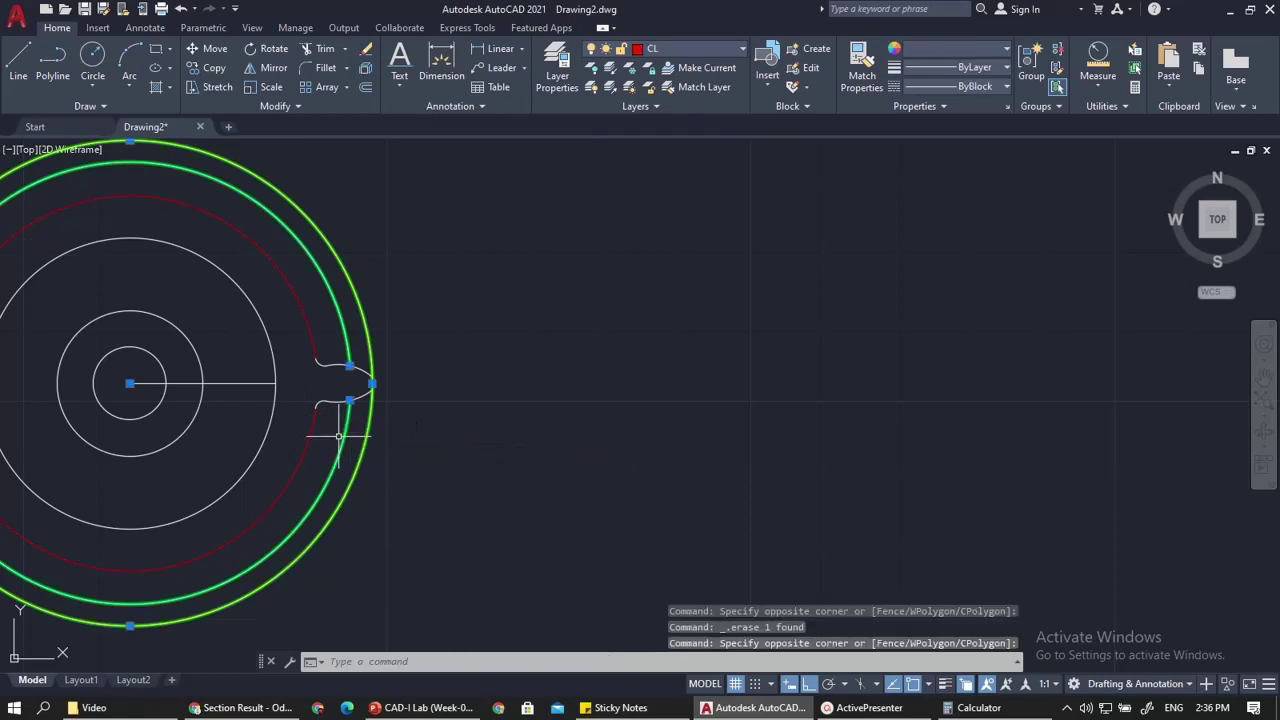
pyautogui.press('Delete')
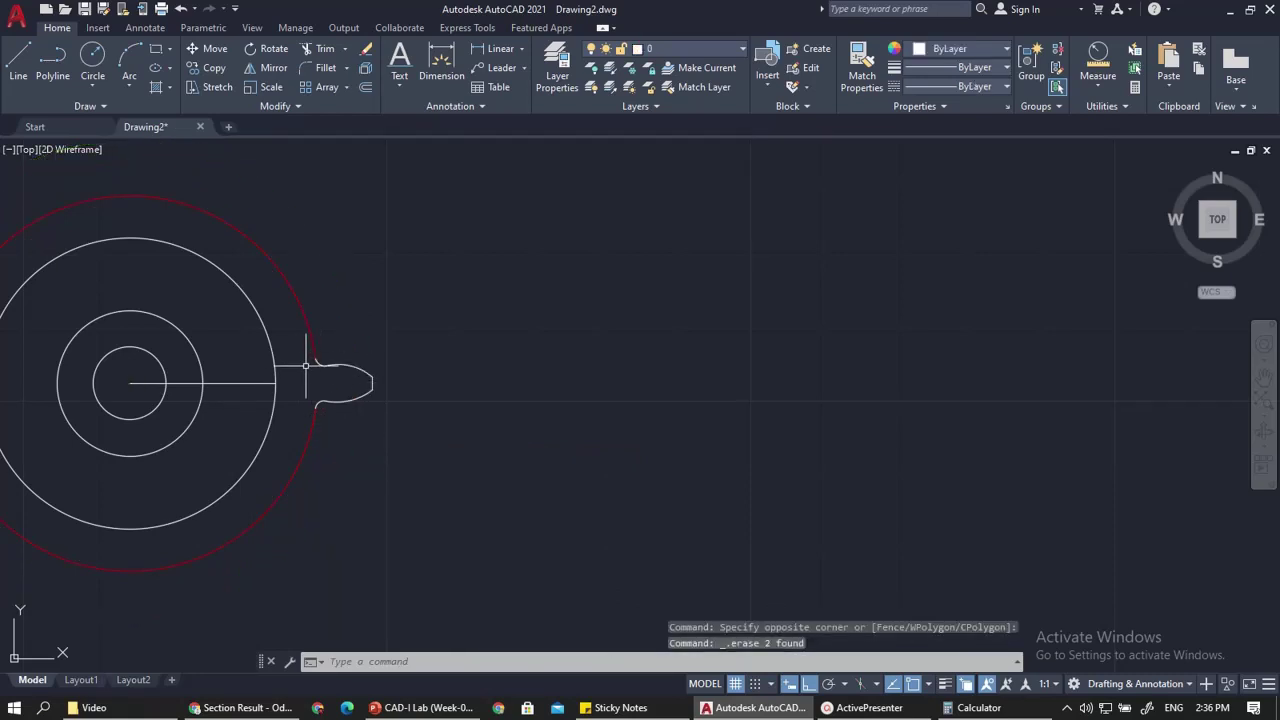
pyautogui.hotkey('ctrl', 'z')
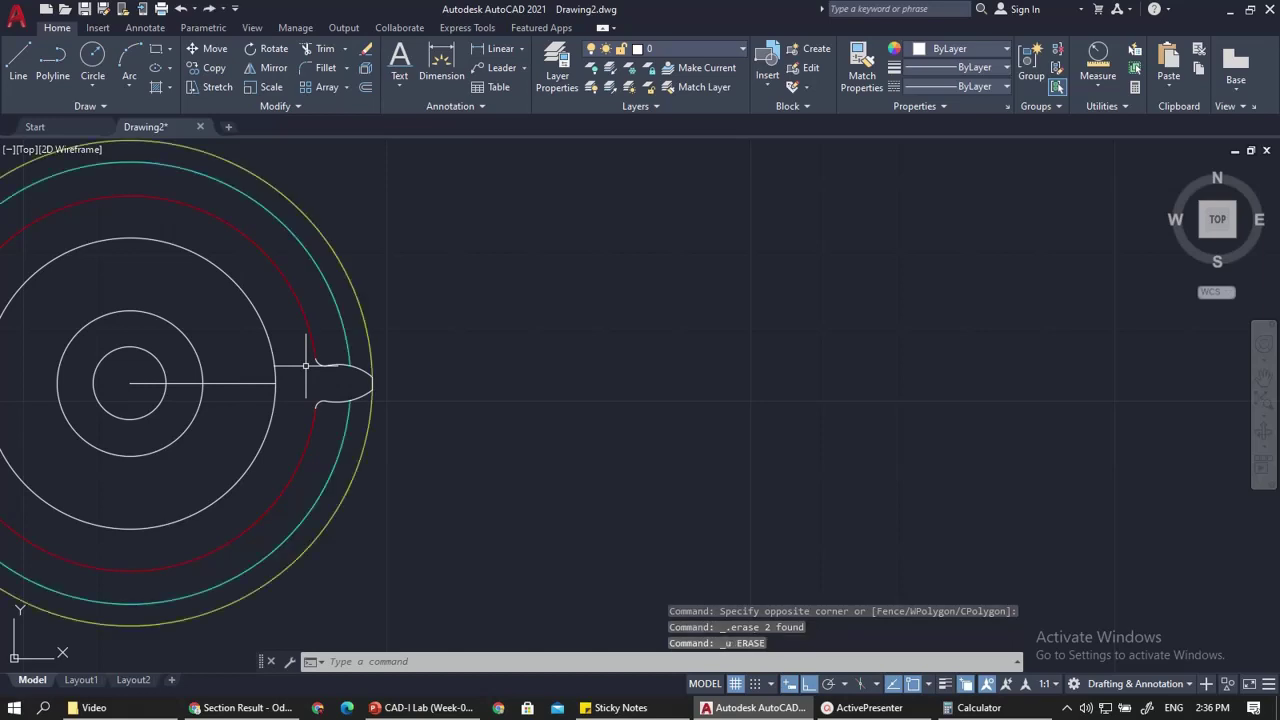
# Erase only the yellow outer circle
pyautogui.click(362, 312)
pyautogui.click(358, 320)
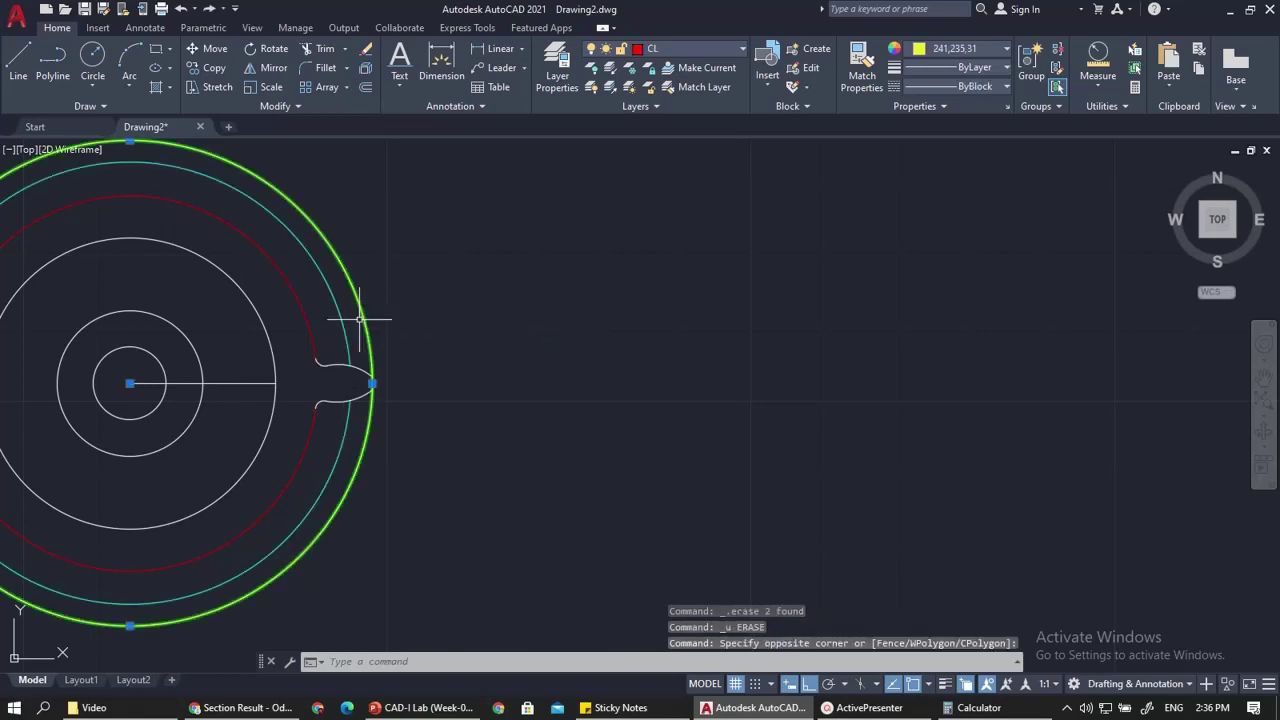
pyautogui.press('Delete')
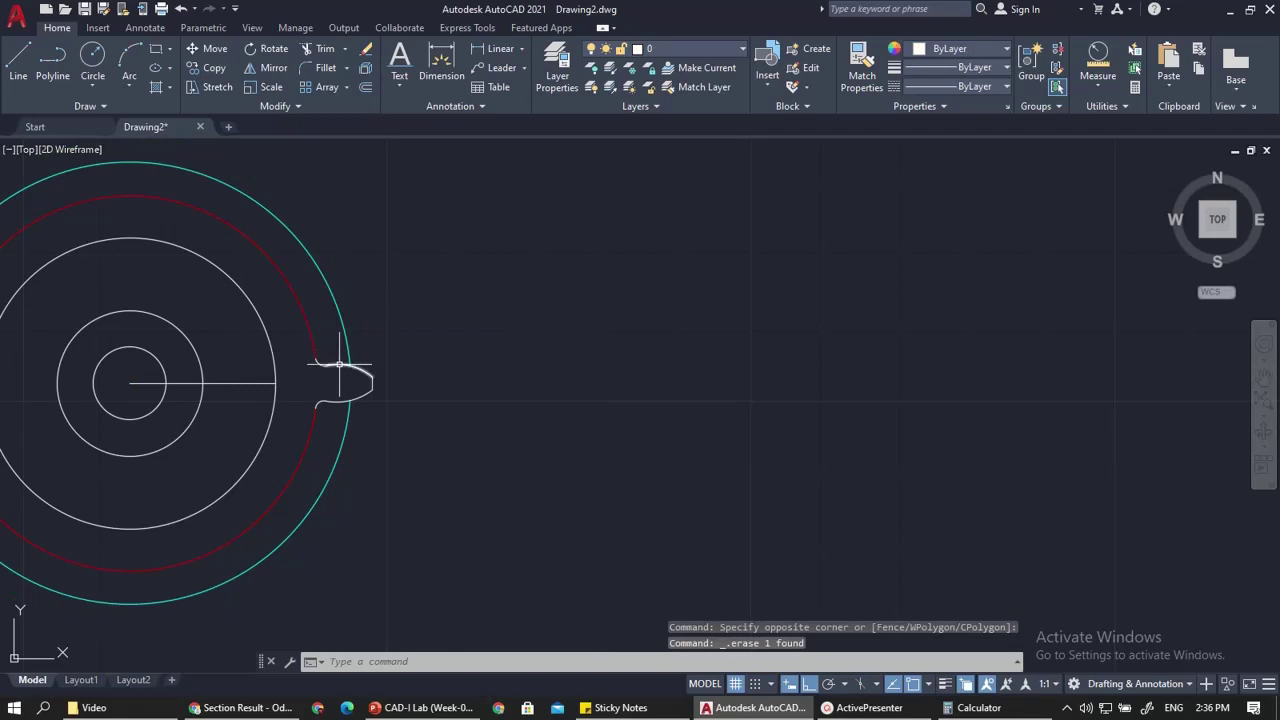
# Create a polar array of the complete tooth outline, including both root fillets, around the gear centre
pyautogui.click(344, 88)
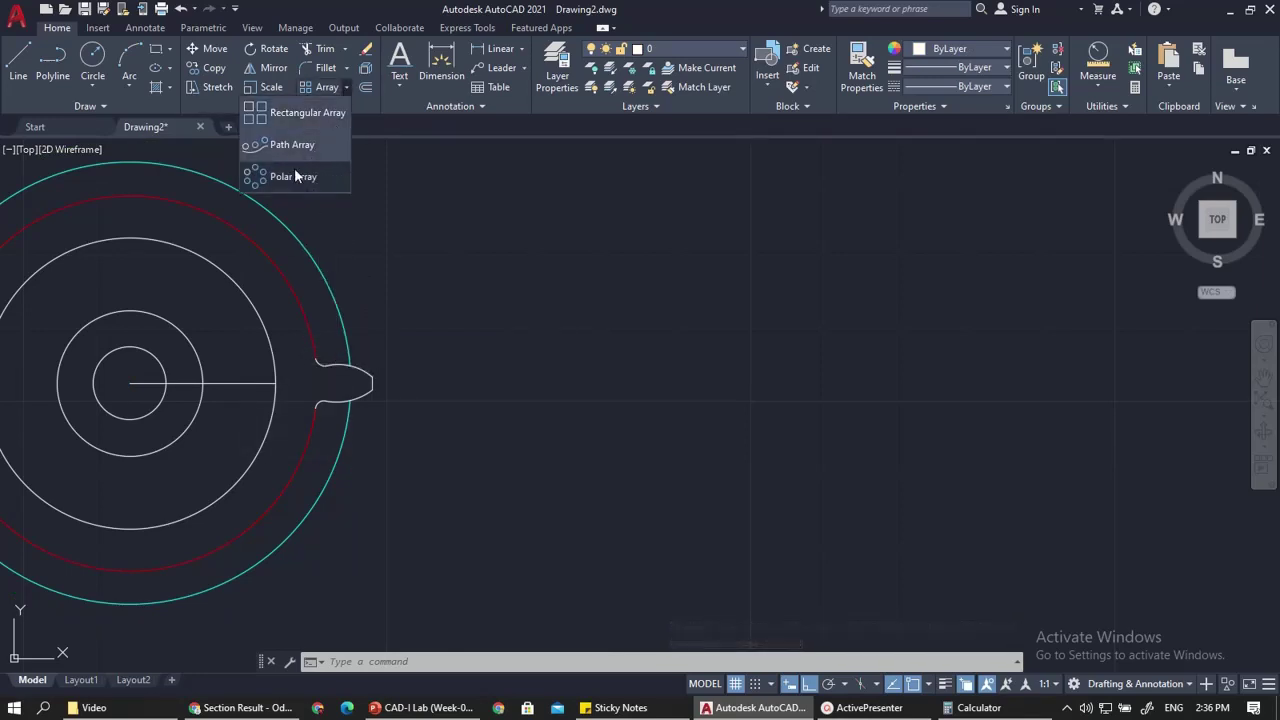
pyautogui.scroll(2, 366, 374)
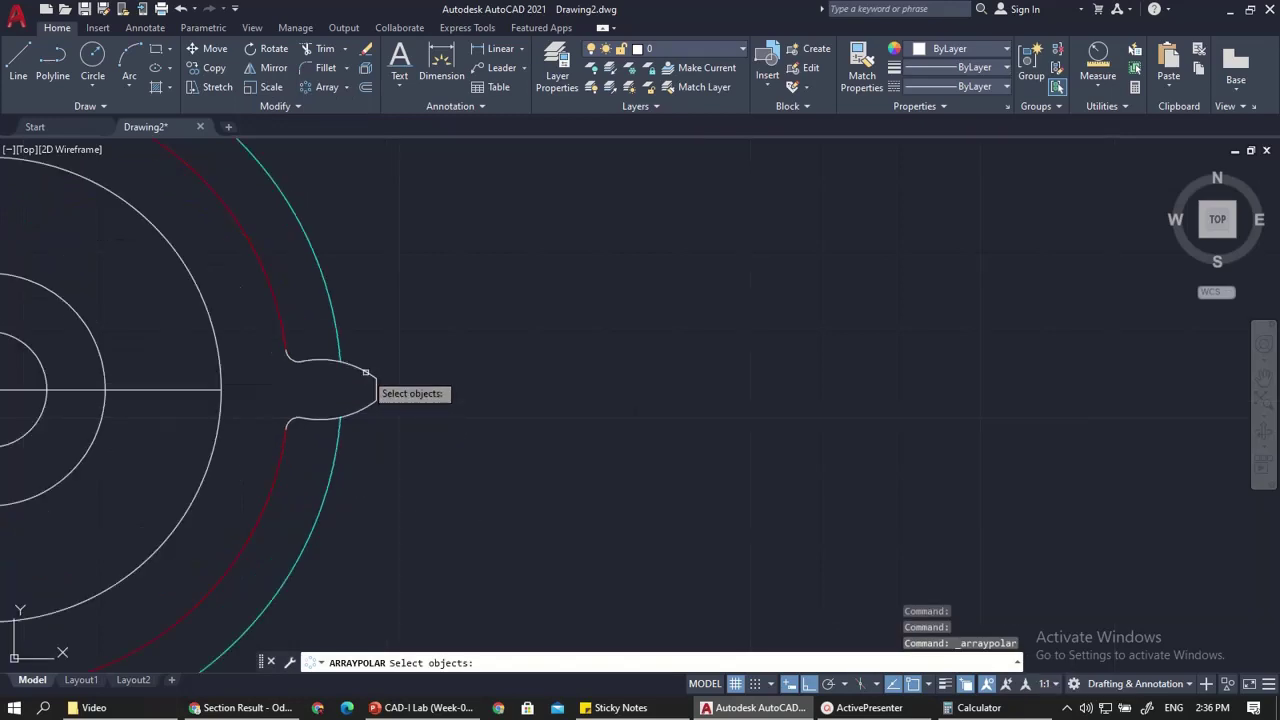
pyautogui.click(417, 349)
pyautogui.click(361, 430)
pyautogui.scroll(4, 294, 362)
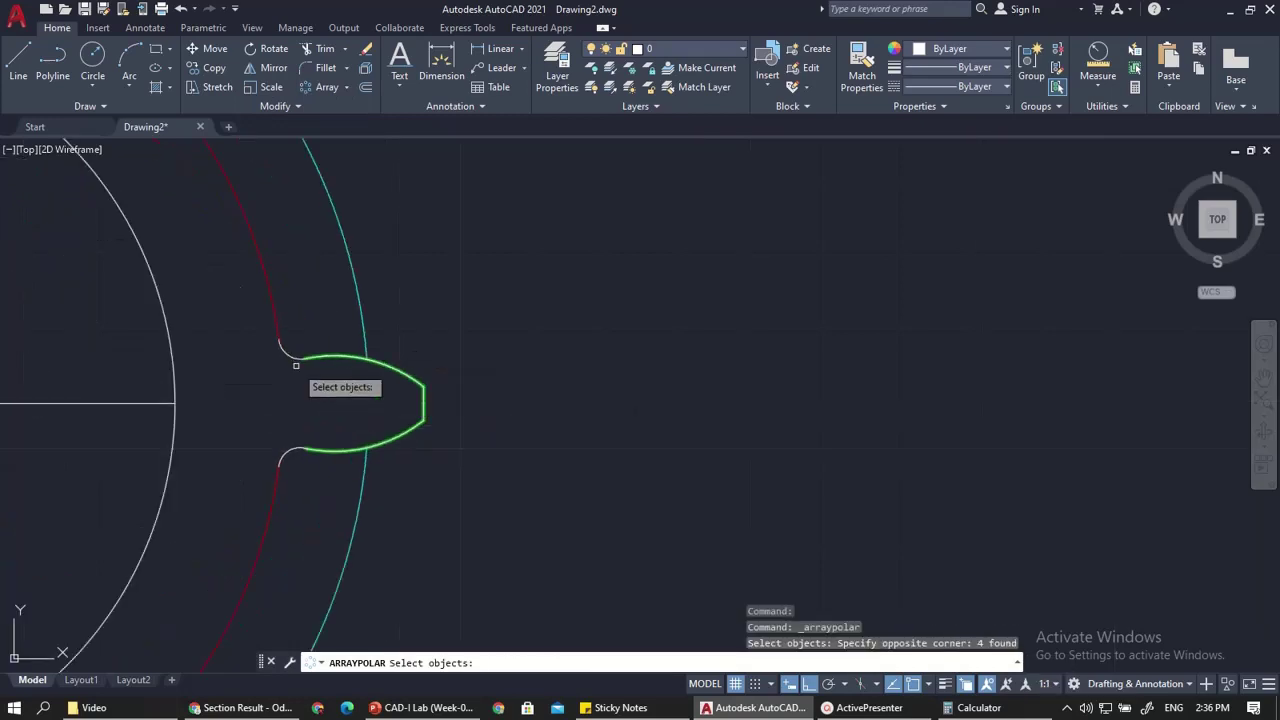
pyautogui.click(288, 347)
pyautogui.click(278, 376)
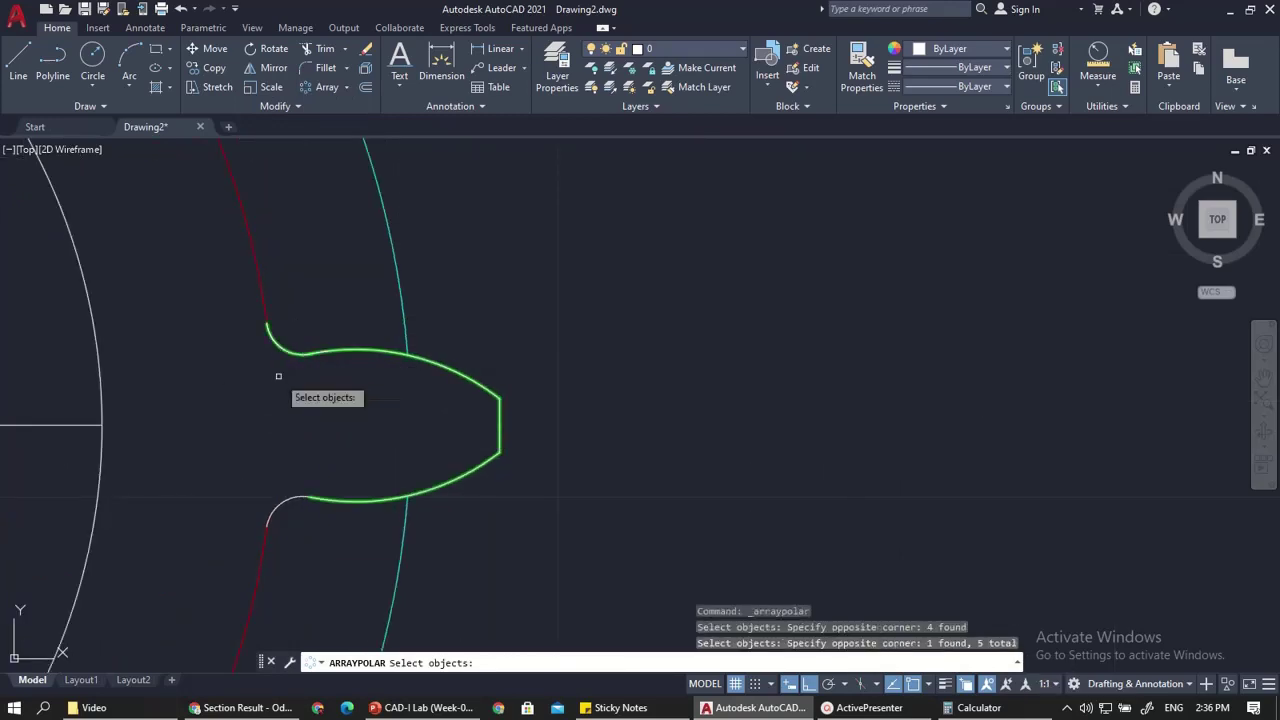
pyautogui.click(313, 519)
pyautogui.click(277, 490)
pyautogui.scroll(-5, 495, 552)
pyautogui.scroll(2, 509, 494)
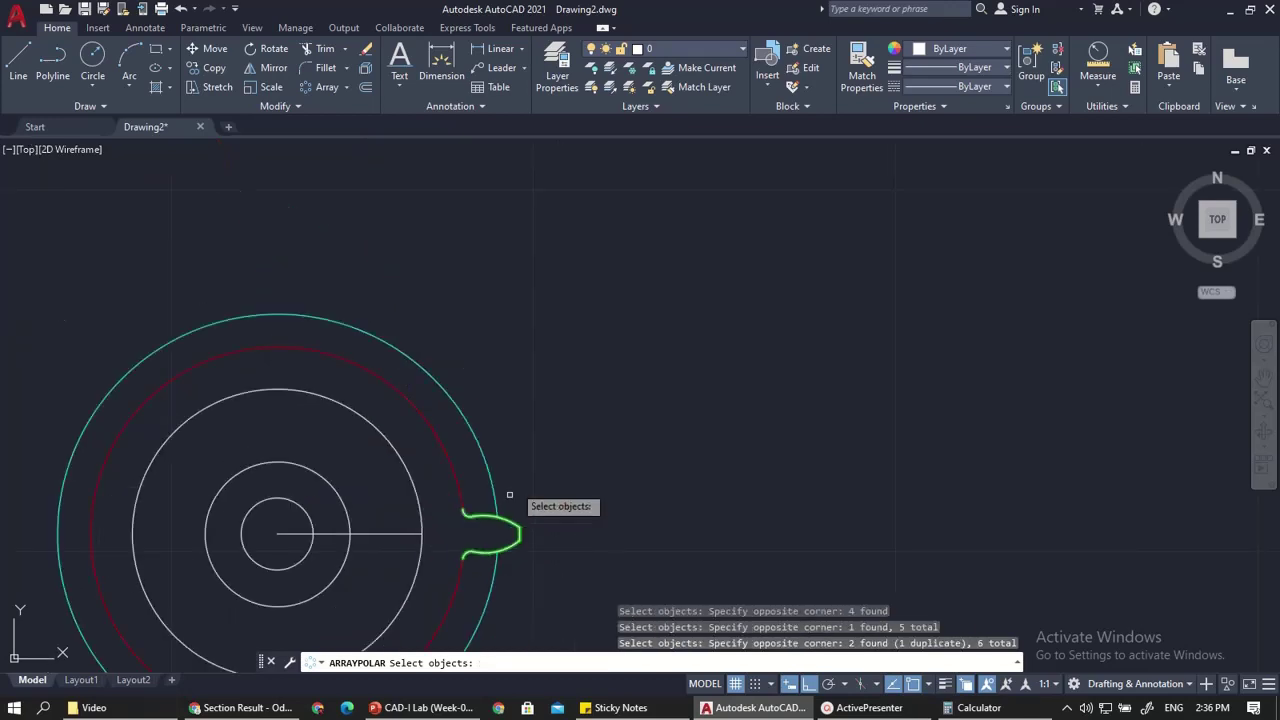
pyautogui.press('Return')
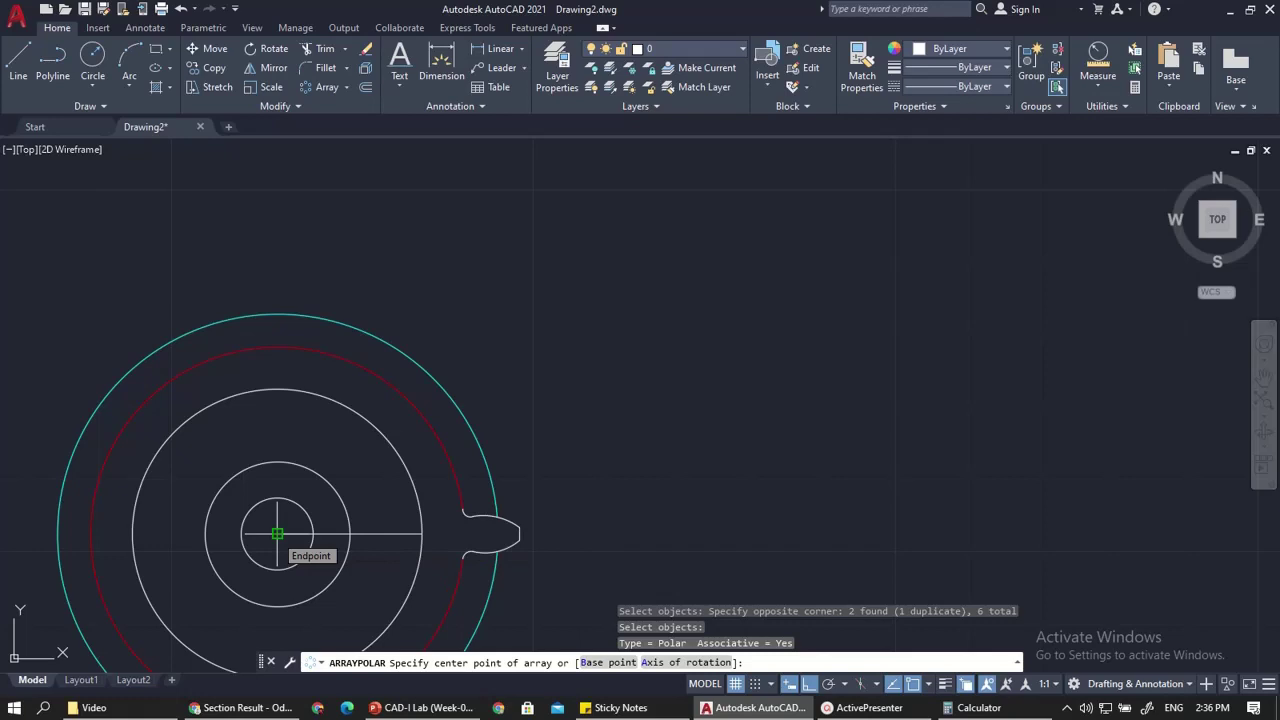
pyautogui.click(277, 534)
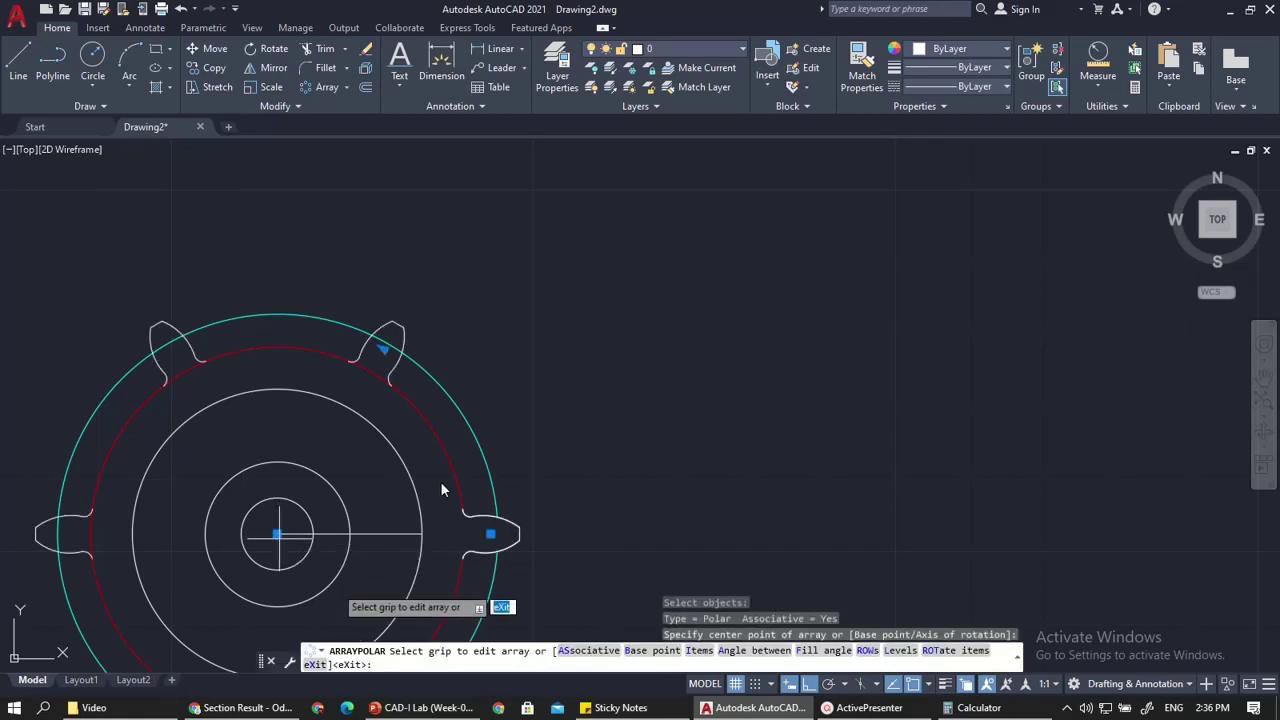
pyautogui.scroll(-2, 440, 481)
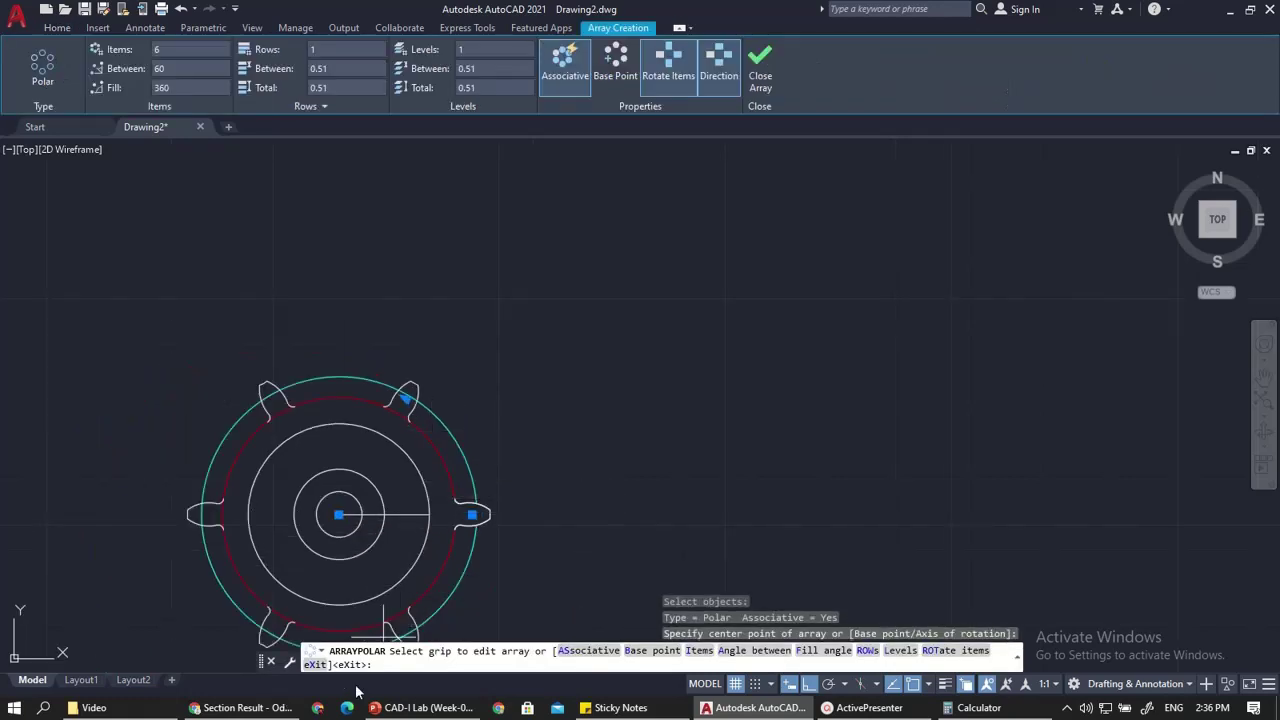
# Check the tooth count on the PowerPoint practice slide and finish the AutoCAD polar array with 17 items over 360 degrees
pyautogui.click(409, 709)
pyautogui.scroll(-2, 511, 335)
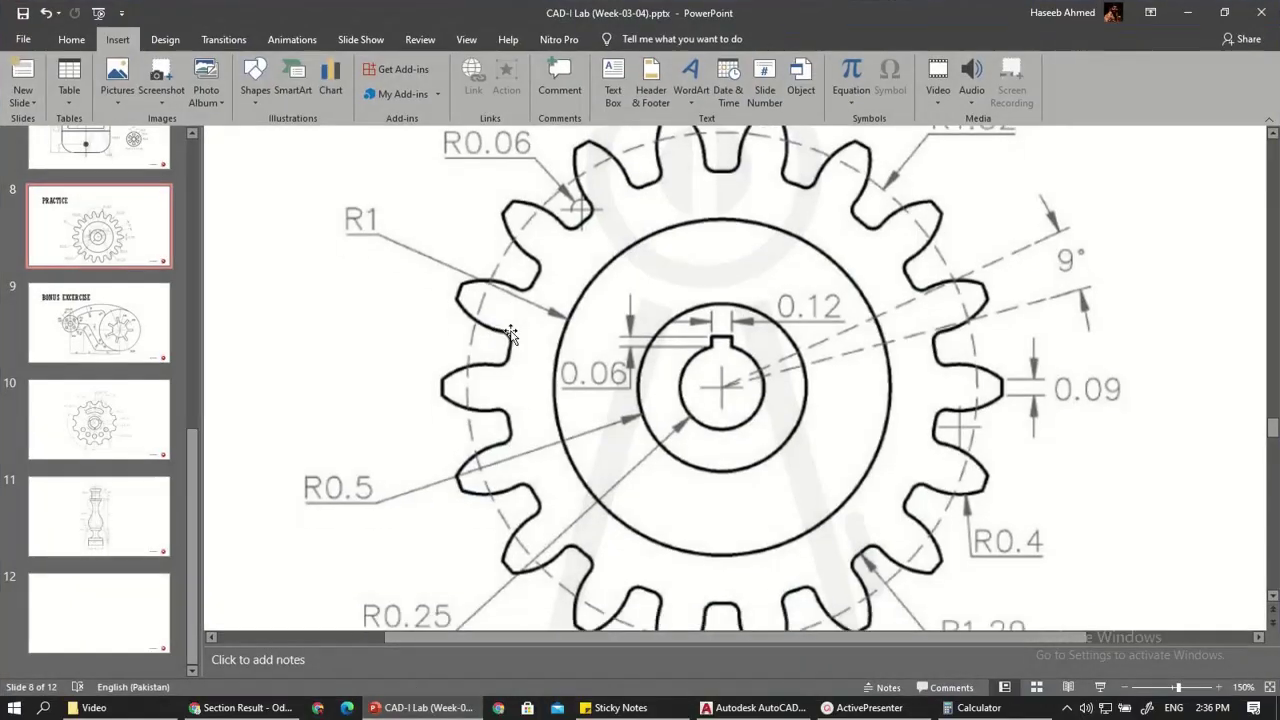
pyautogui.keyDown('ctrl'); pyautogui.scroll(-2, 511, 335); pyautogui.keyUp('ctrl')
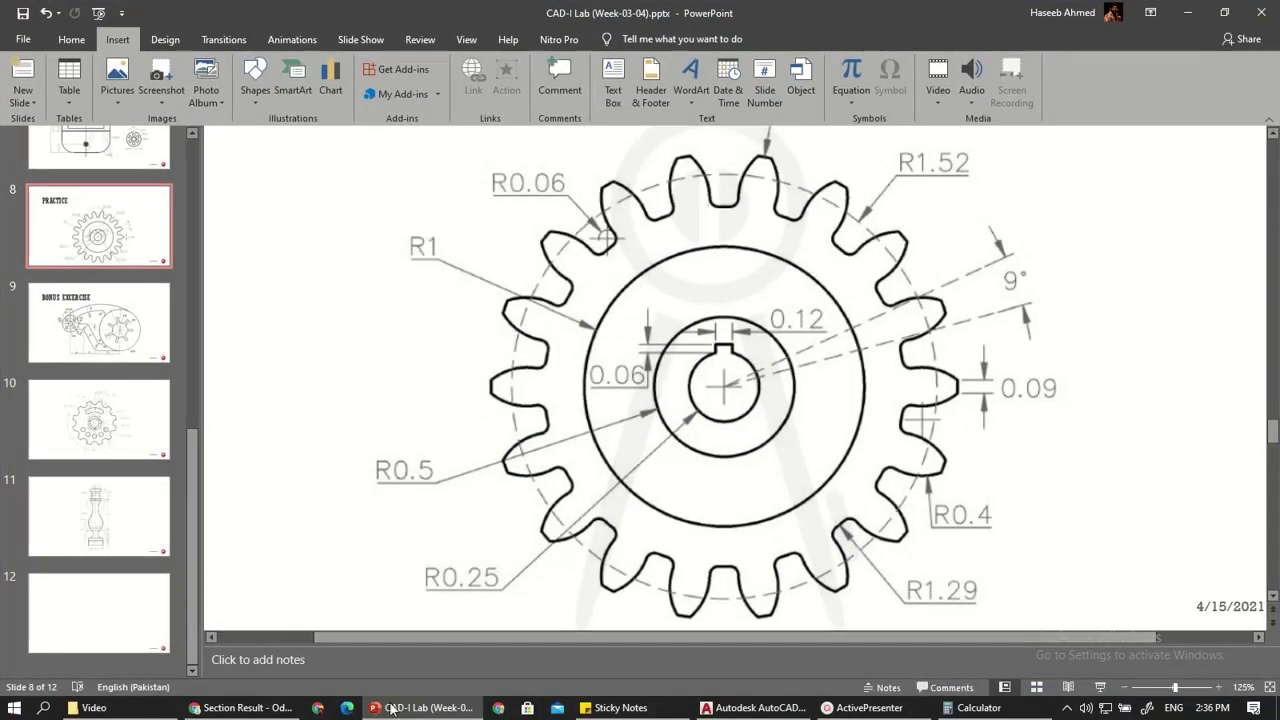
pyautogui.click(420, 708)
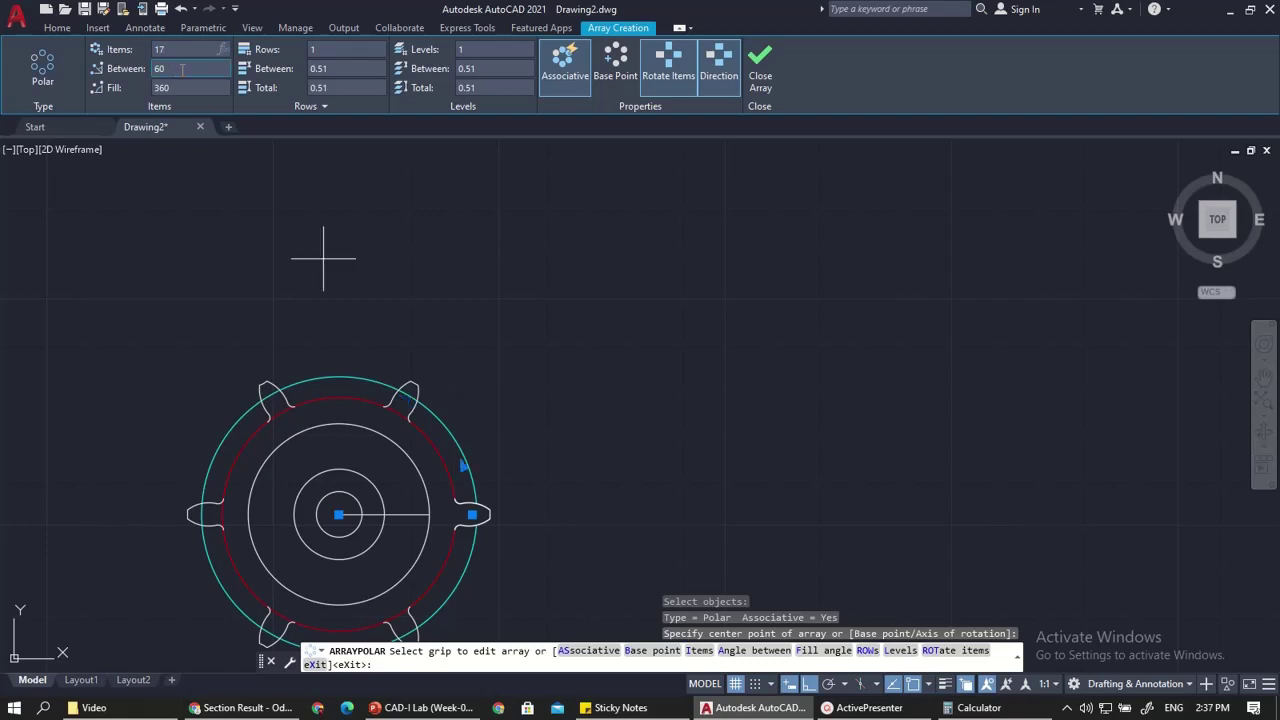
pyautogui.press('Return')
pyautogui.scroll(-2, 214, 177)
pyautogui.scroll(7, 254, 223)
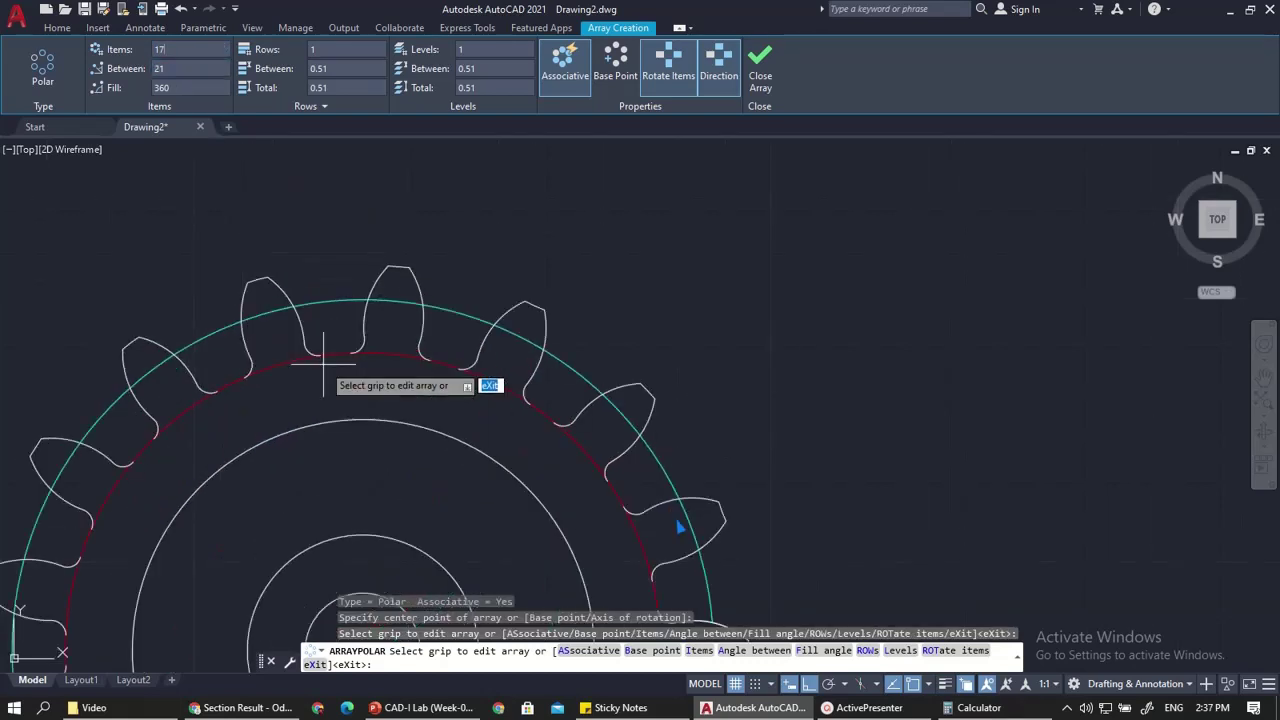
pyautogui.scroll(-6, 323, 364)
pyautogui.scroll(2, 323, 370)
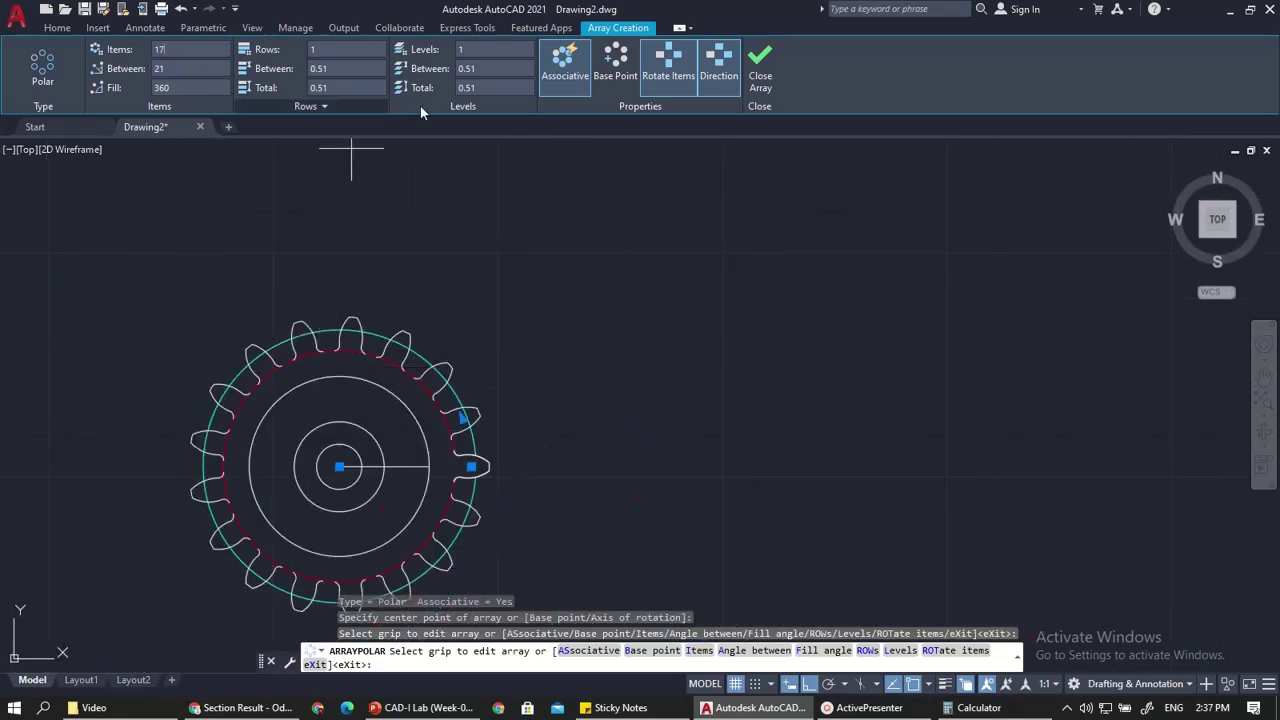
pyautogui.click(759, 70)
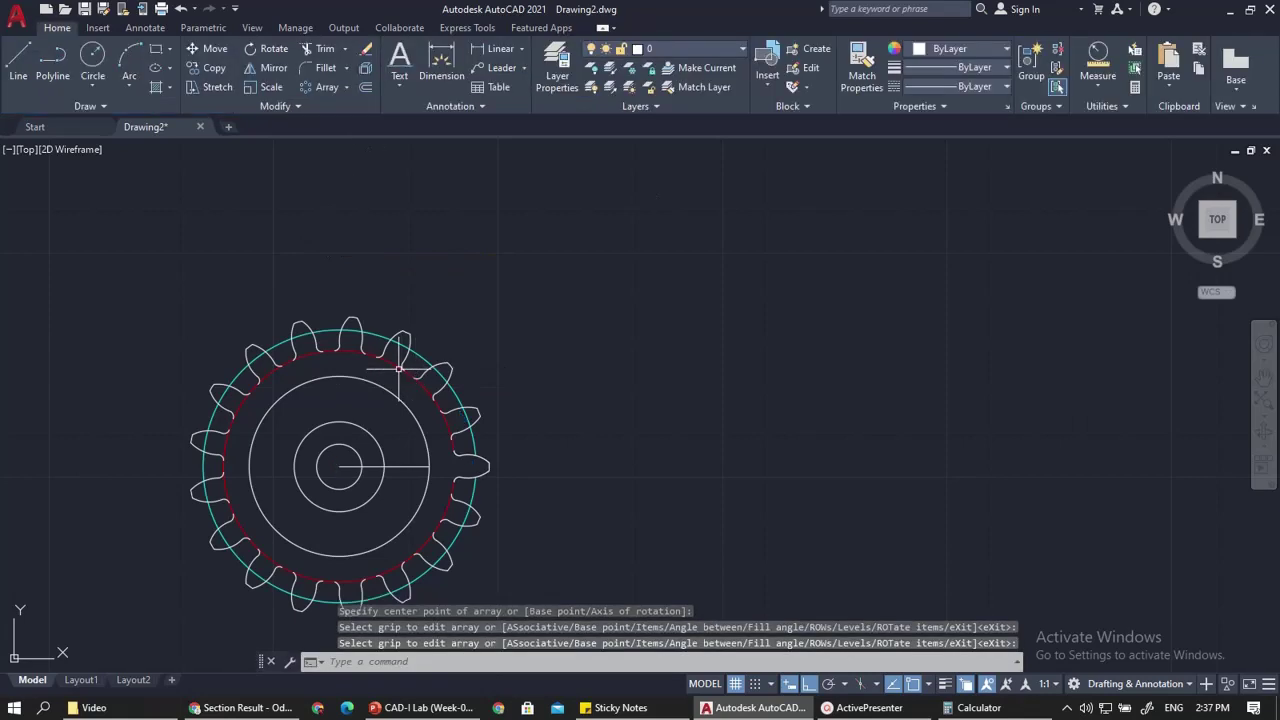
# Trim the red root circle beneath the teeth at the top of the gear
pyautogui.scroll(5, 420, 371)
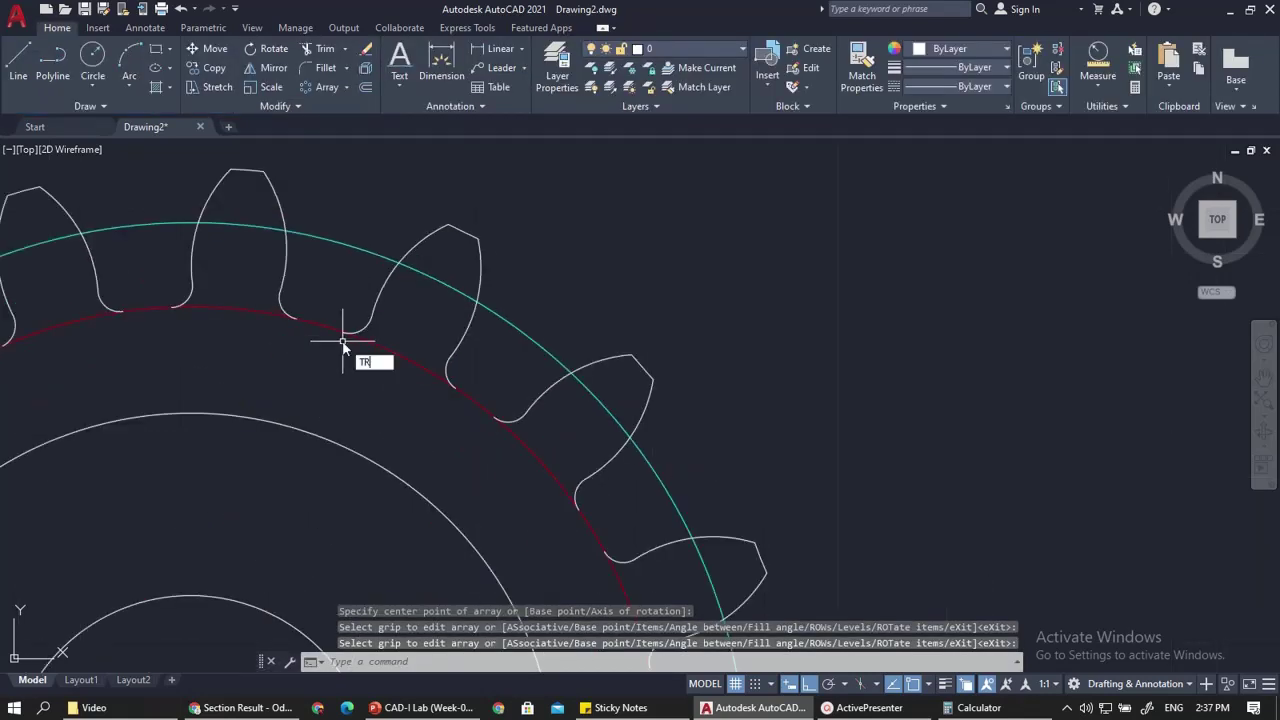
pyautogui.press('Return')
pyautogui.scroll(2, 373, 374)
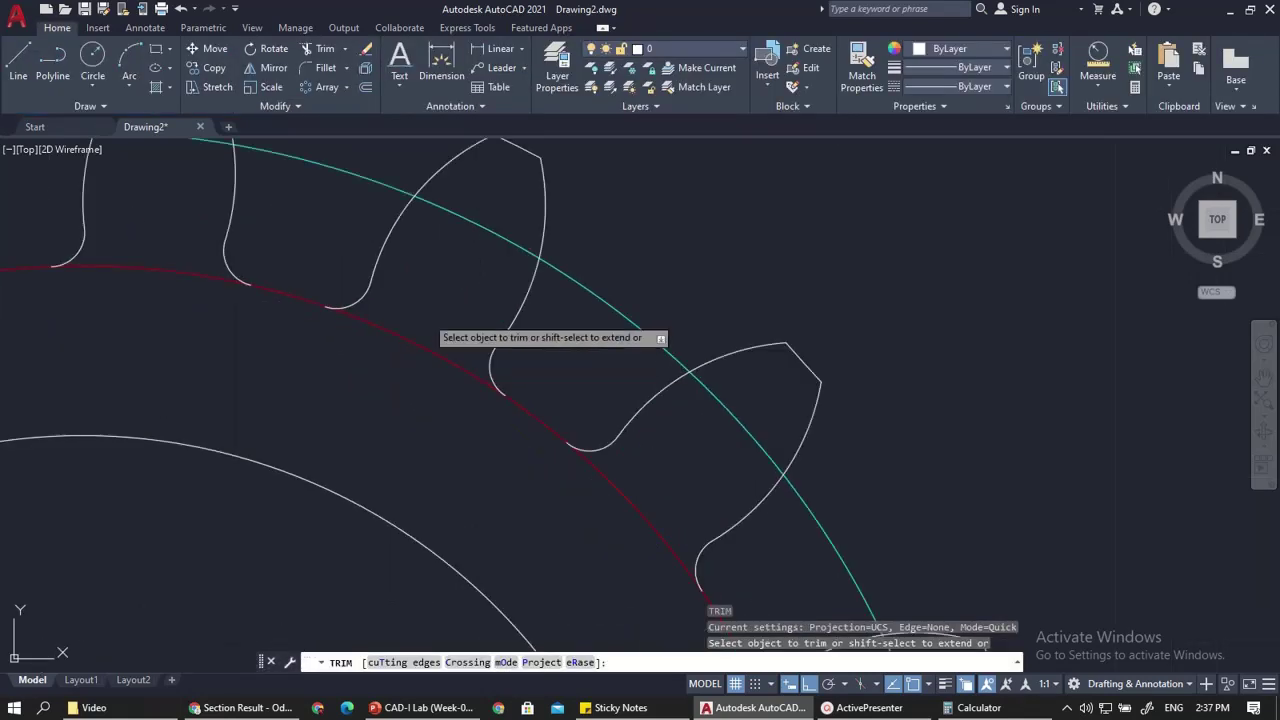
pyautogui.moveTo(427, 317); pyautogui.dragTo(380, 386)
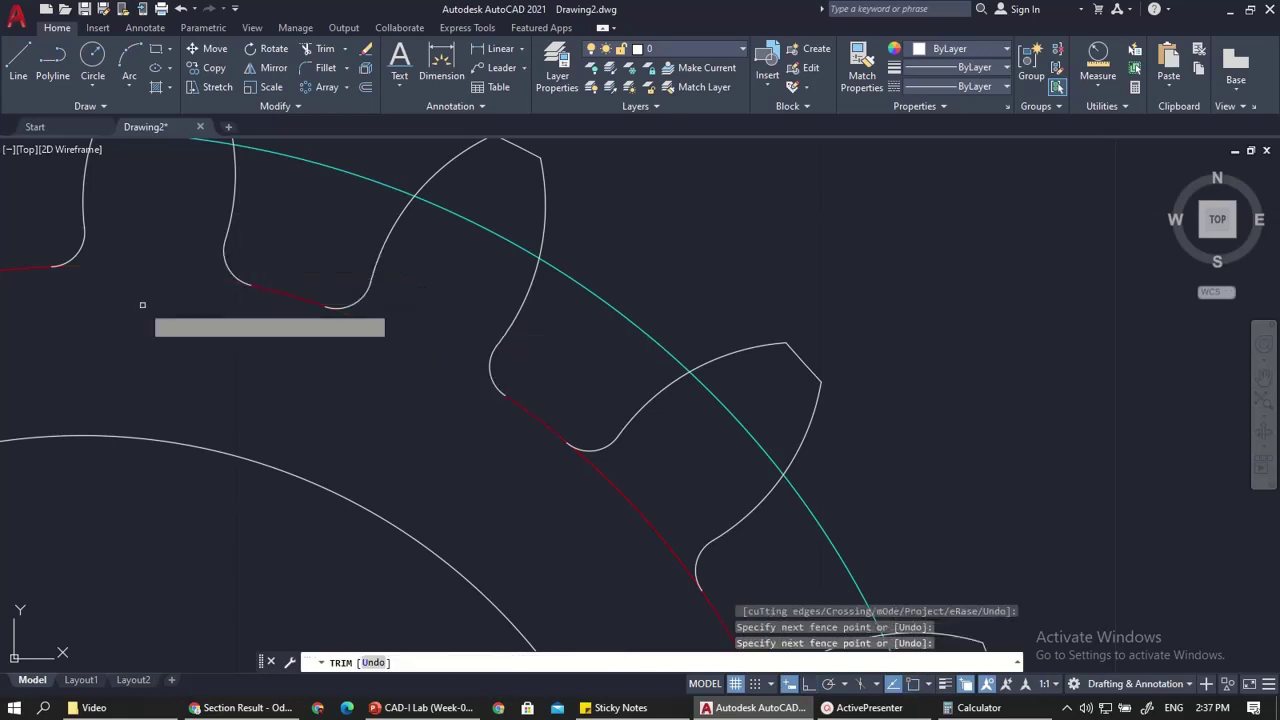
pyautogui.scroll(-3, 190, 280)
pyautogui.moveTo(168, 284); pyautogui.dragTo(164, 333)
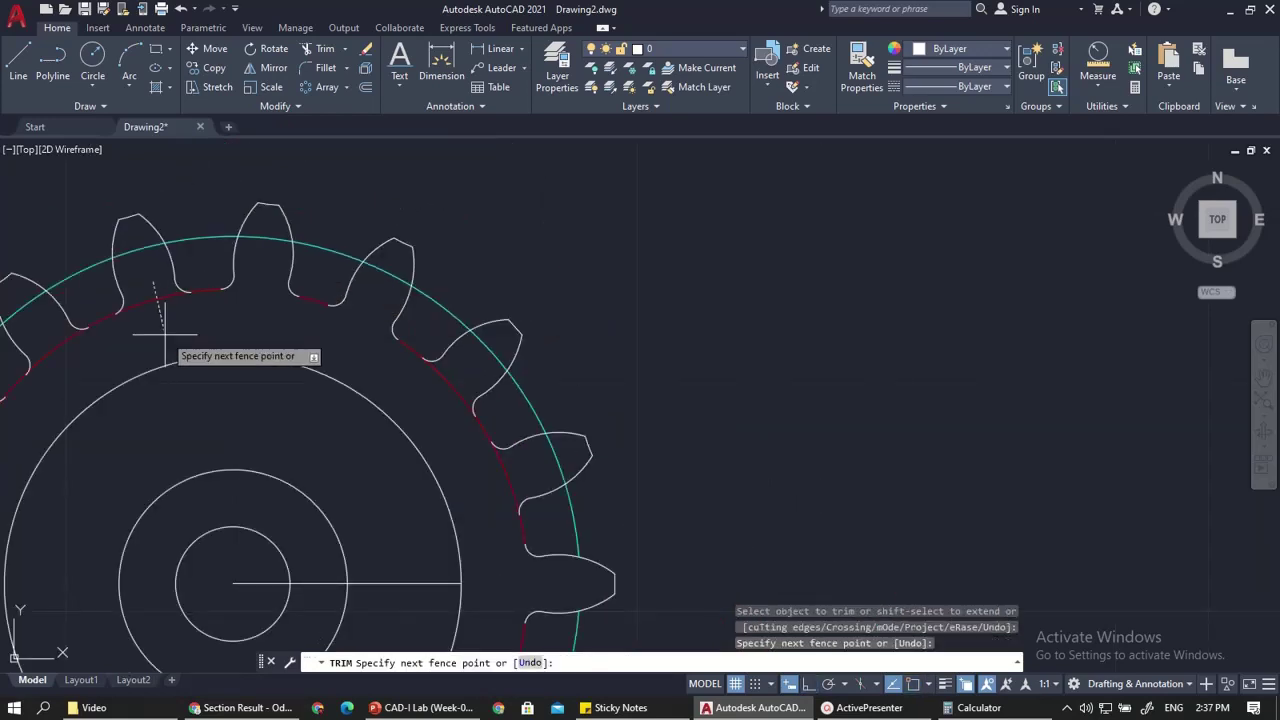
pyautogui.scroll(-2, 211, 290)
pyautogui.scroll(3, 173, 306)
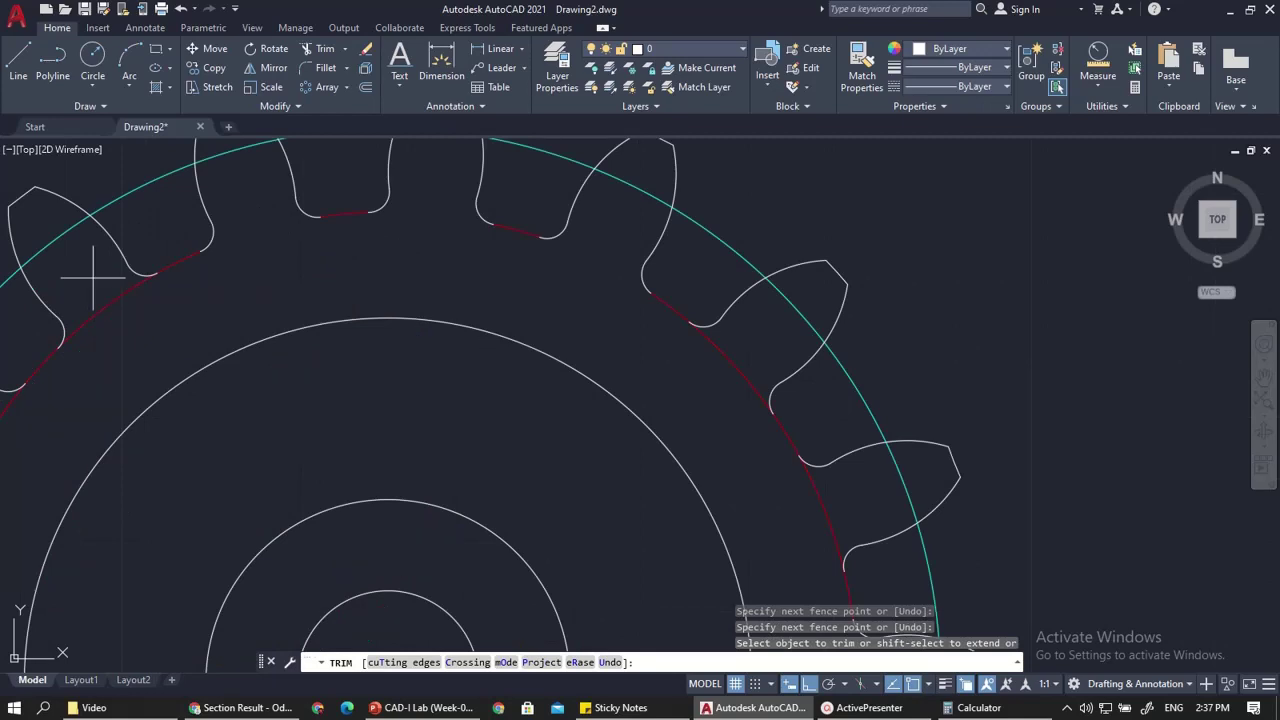
pyautogui.scroll(-2, 188, 322)
pyautogui.scroll(-3, 298, 307)
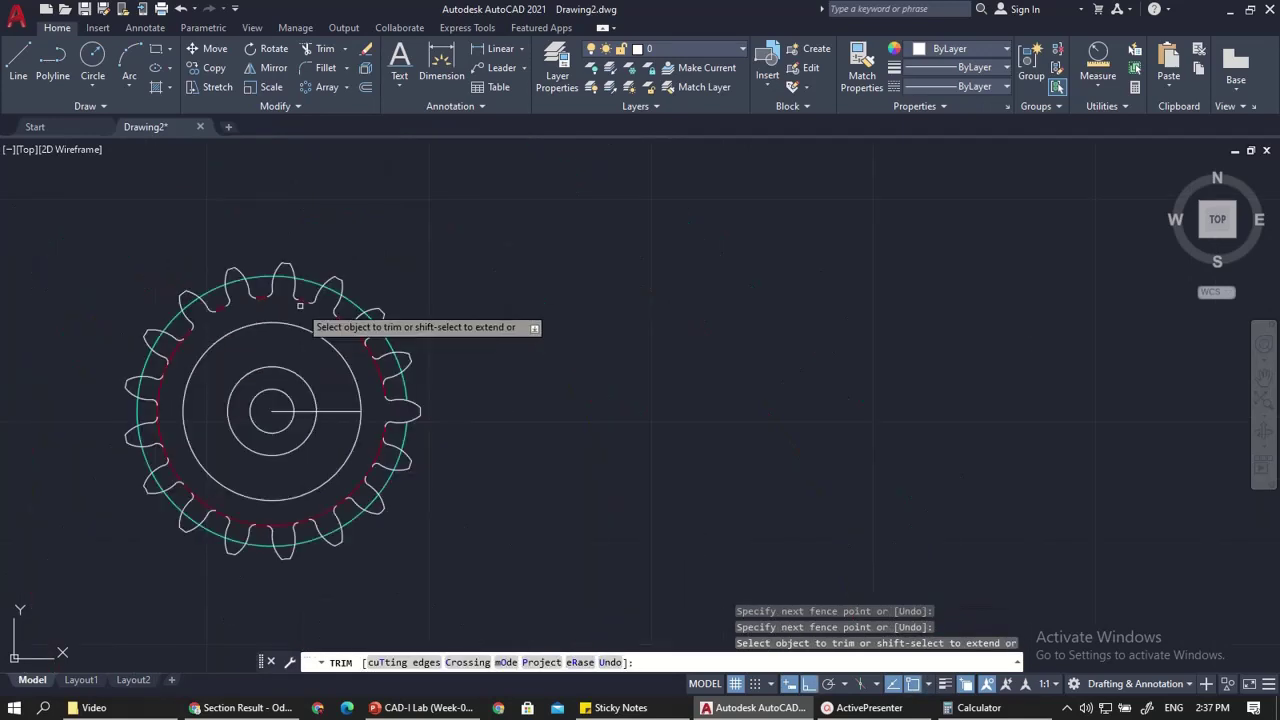
# Trim the red root circle beneath the teeth along the gear's left side
pyautogui.scroll(3, 170, 360)
pyautogui.moveTo(155, 325); pyautogui.dragTo(186, 346)
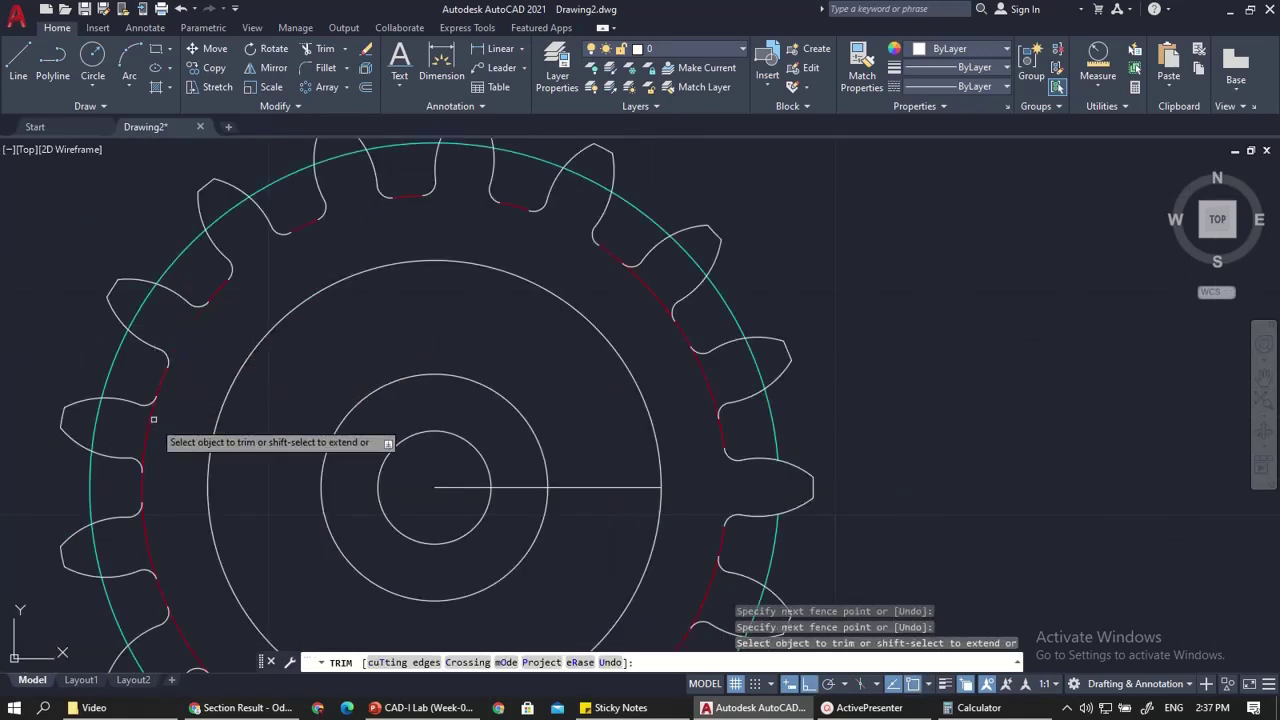
pyautogui.scroll(2, 156, 421)
pyautogui.moveTo(153, 437)
pyautogui.mouseDown()
pyautogui.moveTo(127, 440)
pyautogui.moveTo(163, 415)
pyautogui.mouseUp()
pyautogui.scroll(-3, 205, 384)
pyautogui.scroll(5, 195, 455)
pyautogui.scroll(-5, 200, 390)
pyautogui.scroll(2, 240, 500)
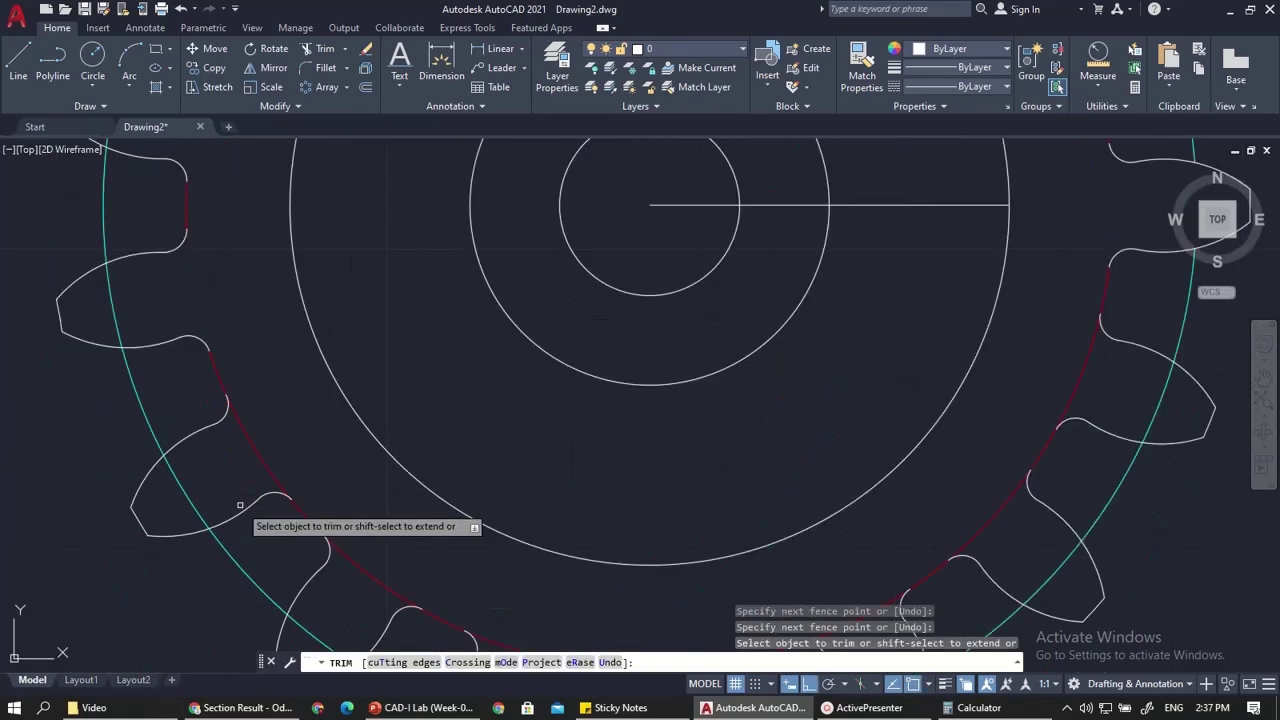
# Trim the red root circle beneath the teeth from the gear's lower left to its bottom
pyautogui.moveTo(292, 428); pyautogui.dragTo(220, 462)
pyautogui.scroll(-3, 240, 450)
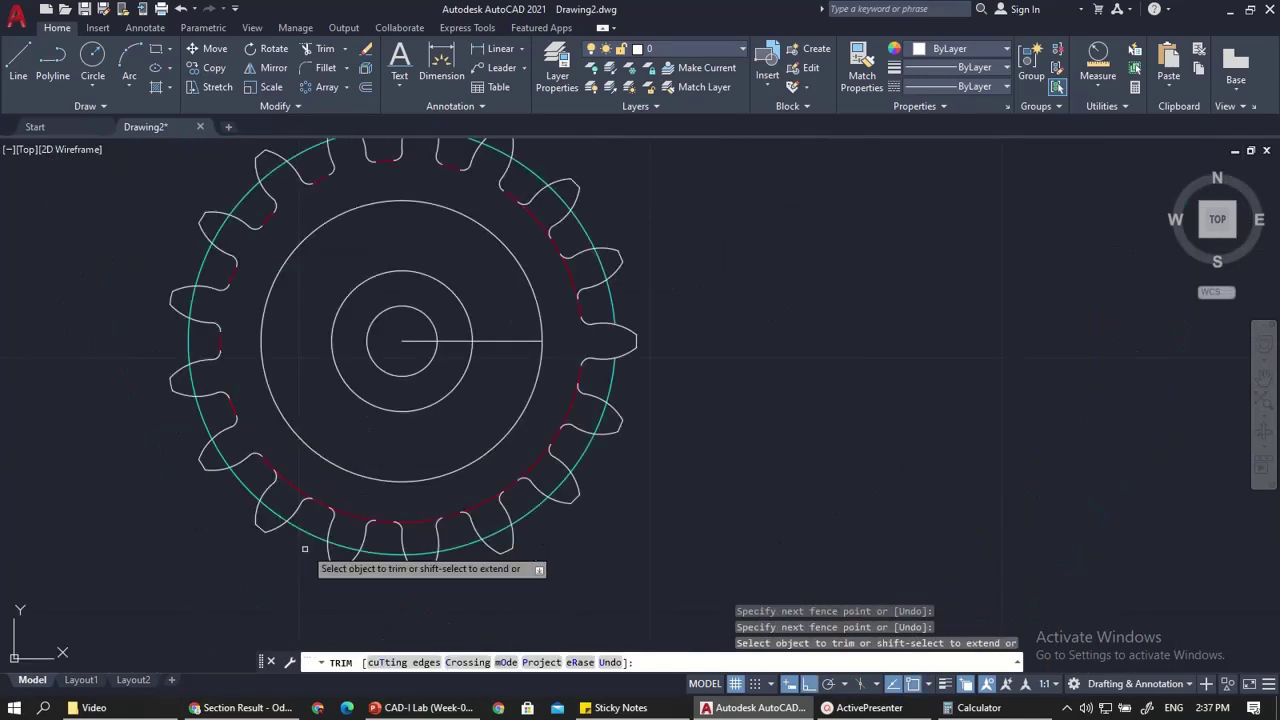
pyautogui.scroll(2, 277, 406)
pyautogui.moveTo(271, 373); pyautogui.dragTo(231, 421)
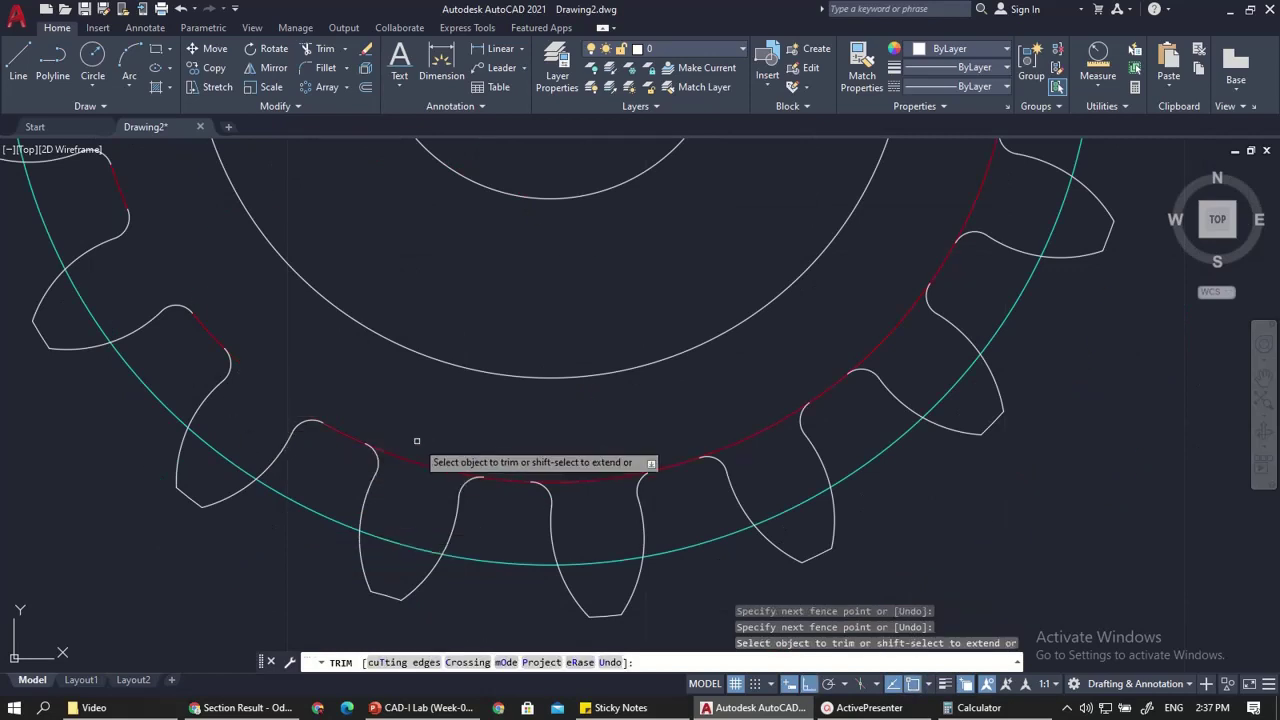
pyautogui.moveTo(418, 442); pyautogui.dragTo(396, 508)
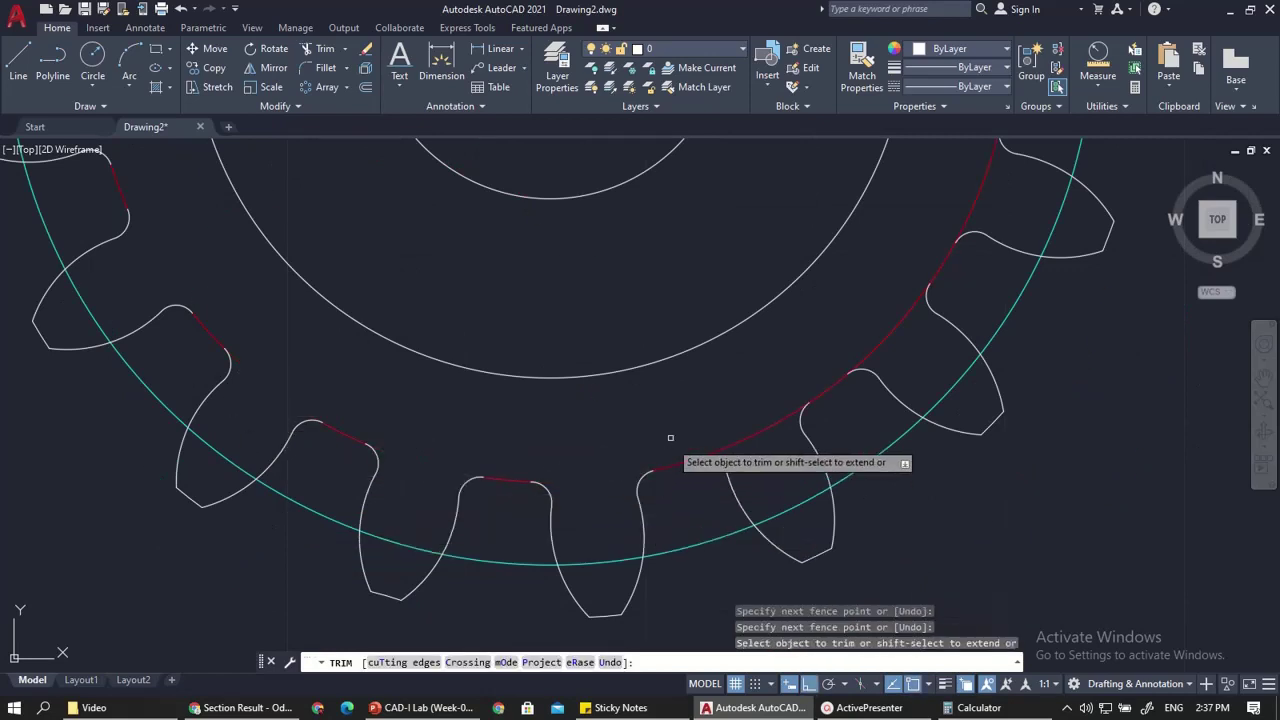
# Trim the red root circle beneath the teeth along the gear's lower right side and end the trimming
pyautogui.moveTo(695, 436); pyautogui.dragTo(808, 427)
pyautogui.moveTo(840, 338); pyautogui.dragTo(930, 352)
pyautogui.scroll(-6, 927, 240)
pyautogui.scroll(4, 904, 273)
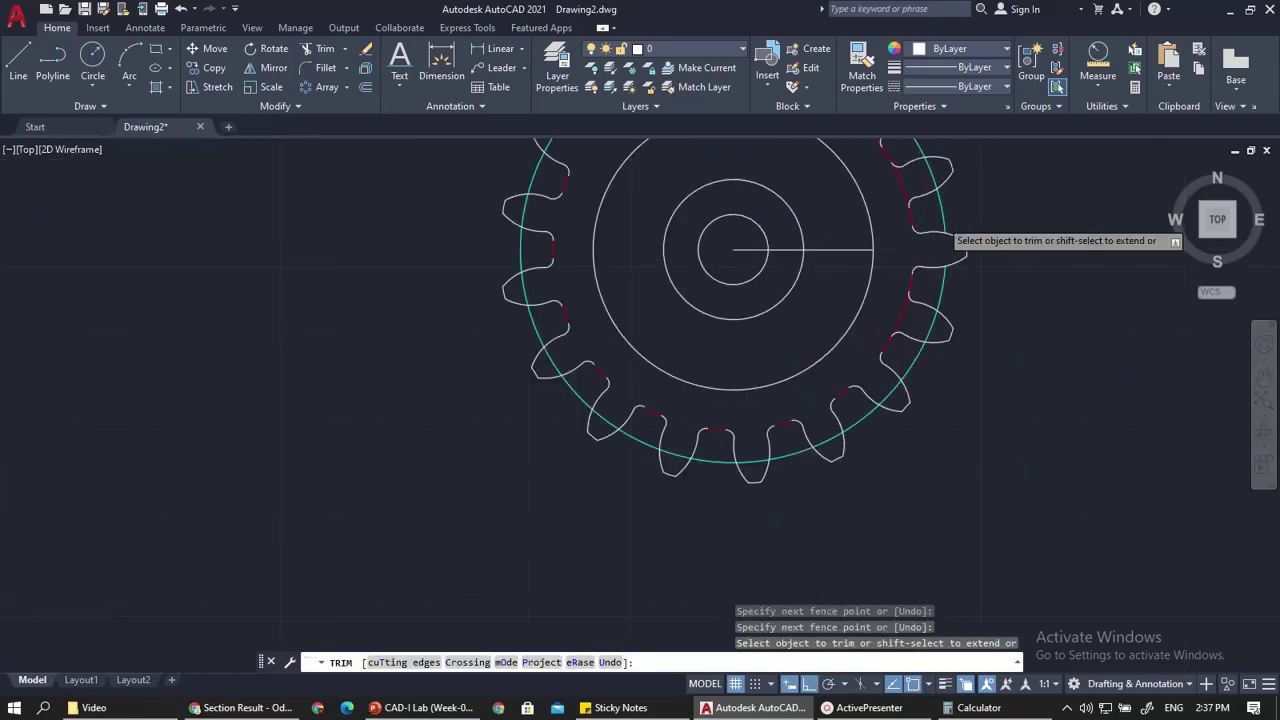
pyautogui.moveTo(848, 372); pyautogui.dragTo(881, 373)
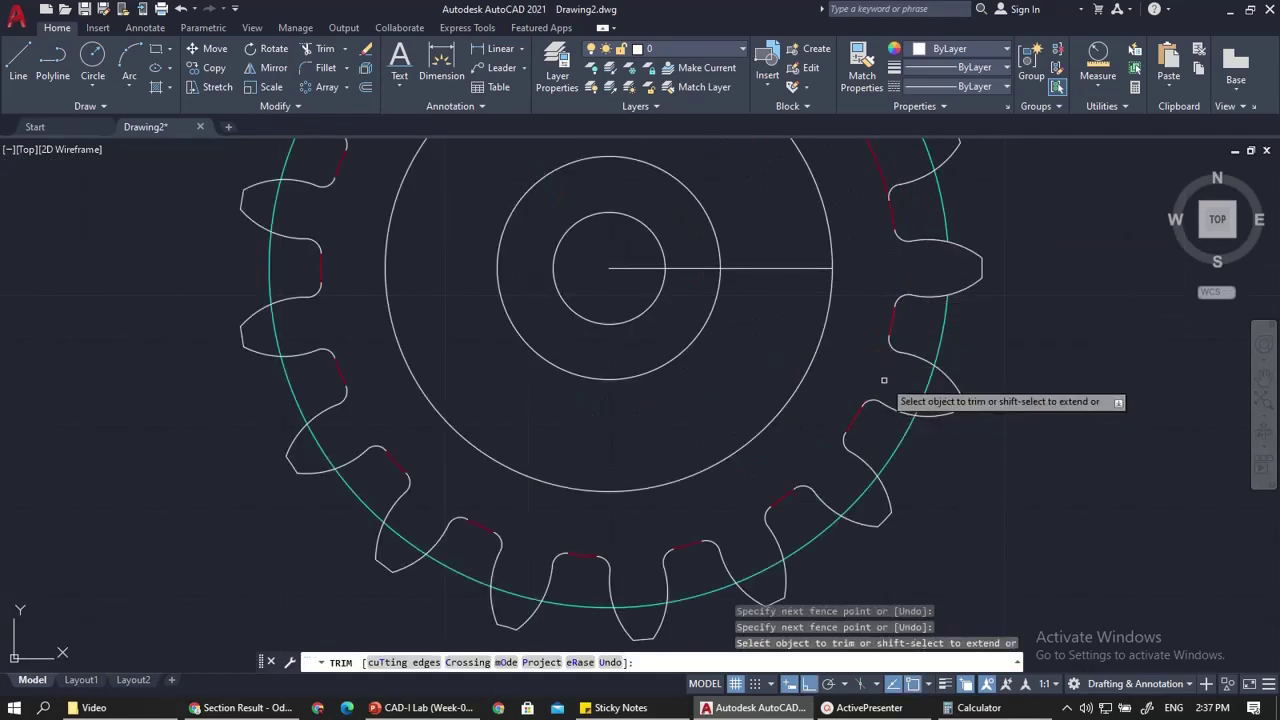
pyautogui.scroll(-5, 844, 370)
pyautogui.scroll(1, 829, 246)
pyautogui.press('Escape')
pyautogui.scroll(2, 820, 228)
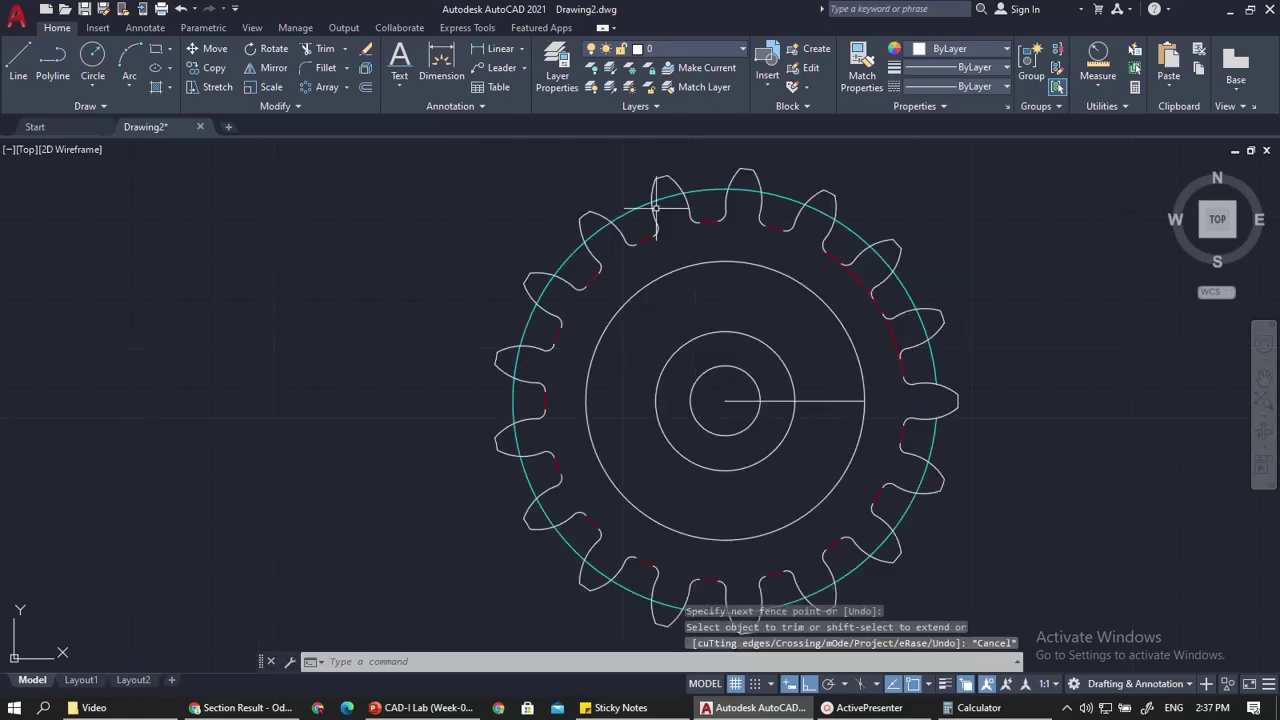
# Check the keyway on the PowerPoint practice slide and draw a vertical line in AutoCAD from the gear centre to the innermost circle's top quadrant
pyautogui.click(419, 708)
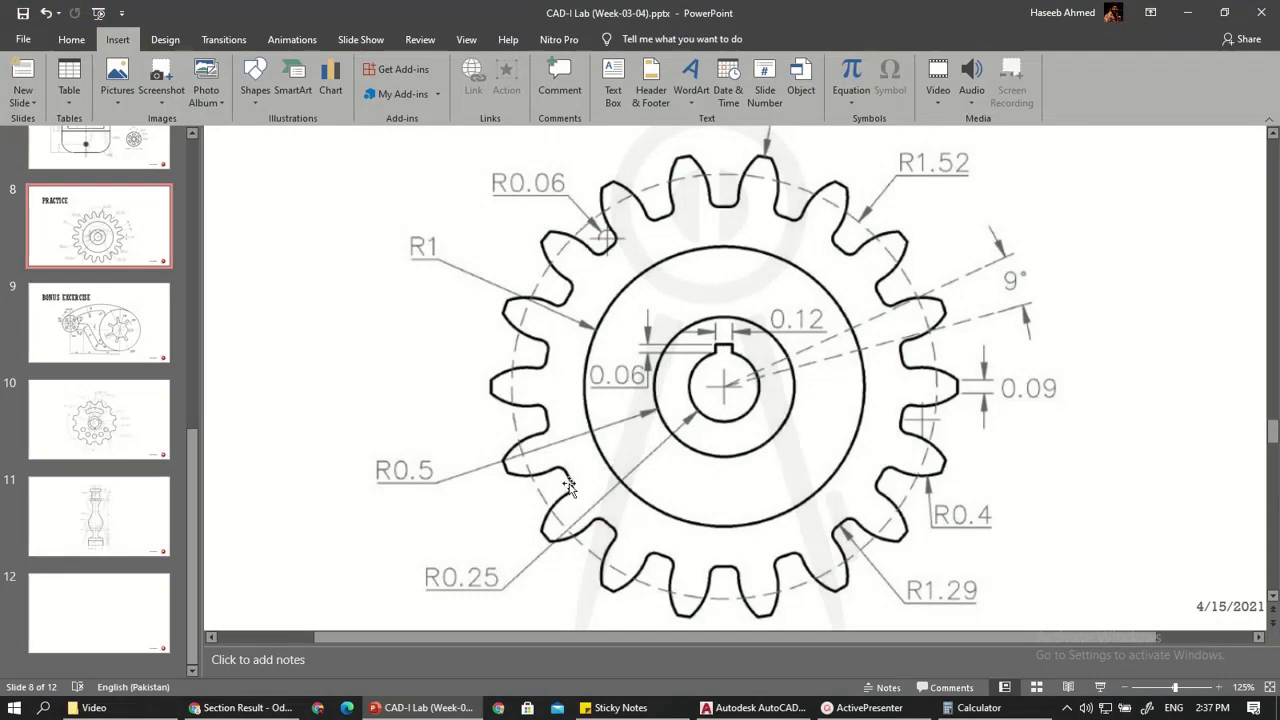
pyautogui.hotkey('alt', 'Tab')
pyautogui.scroll(2, 766, 358)
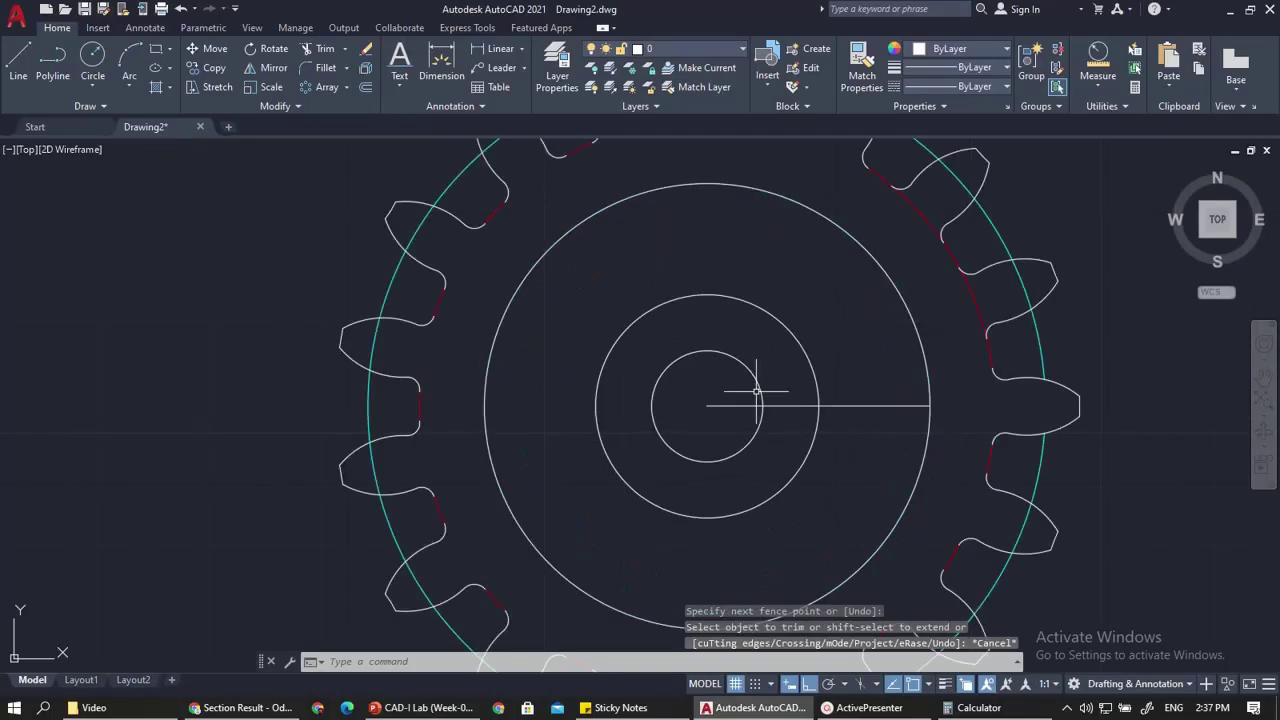
pyautogui.click(40, 57)
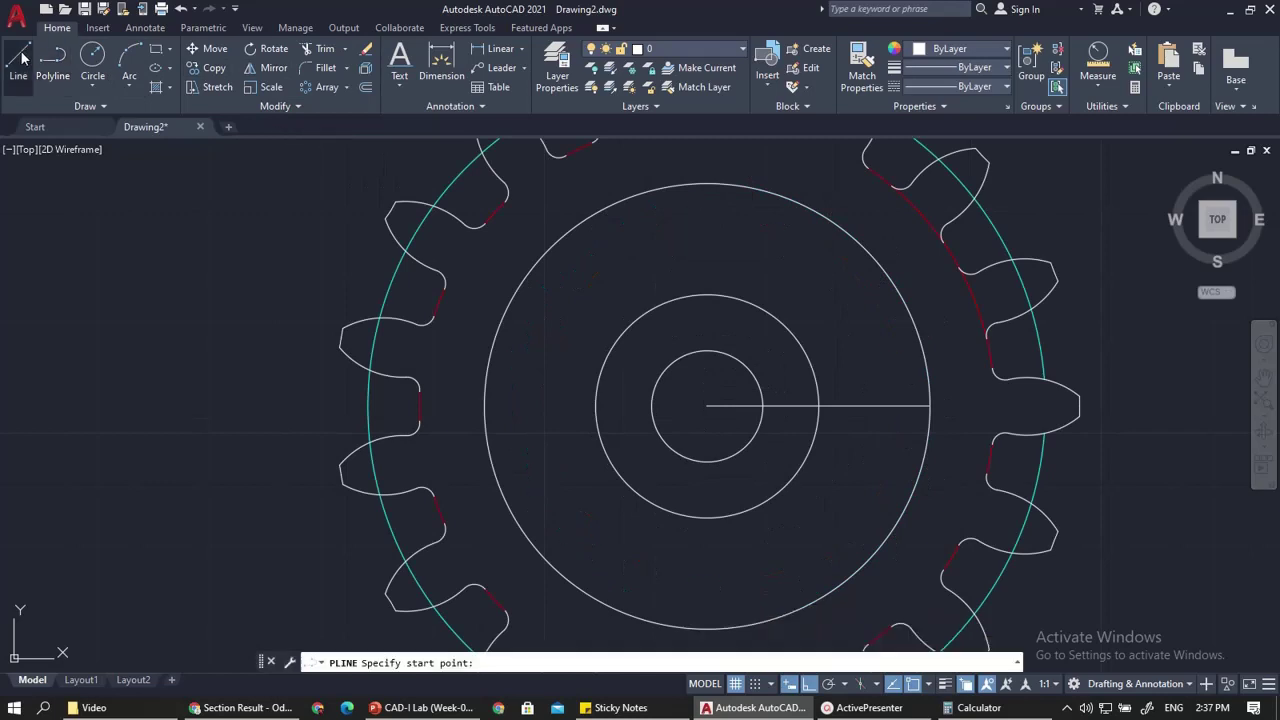
pyautogui.click(18, 57)
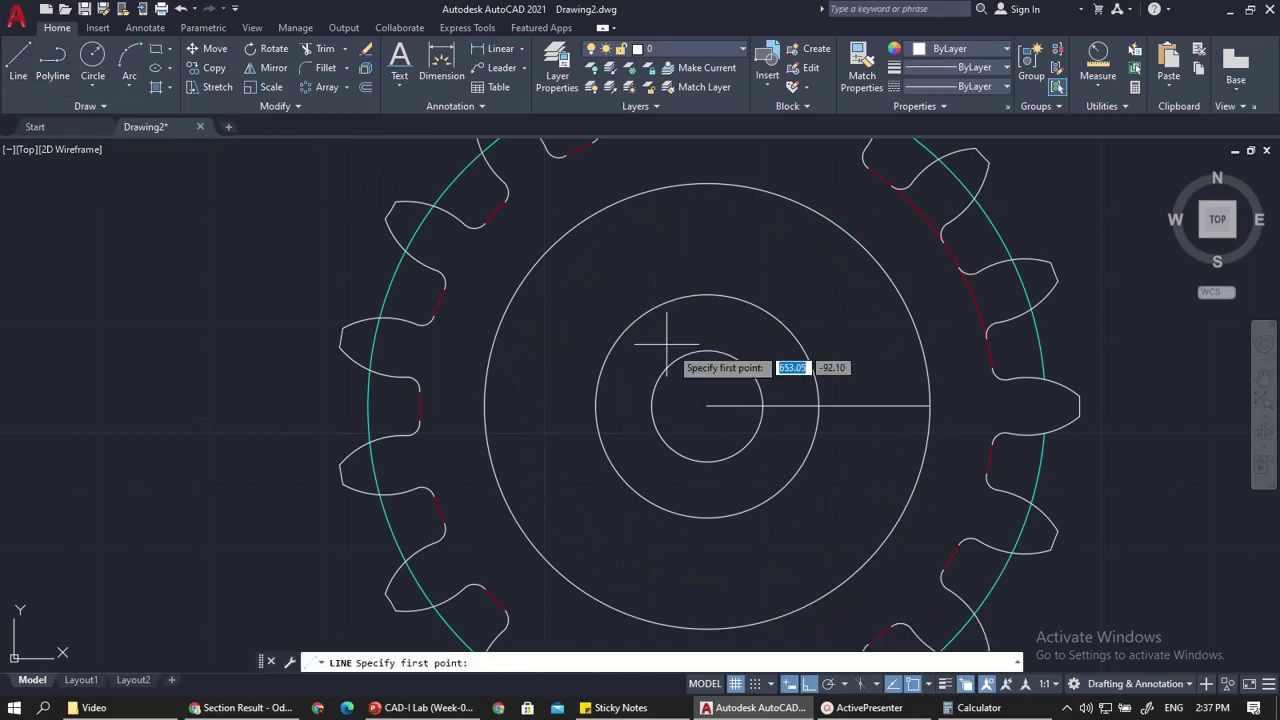
pyautogui.click(706, 405)
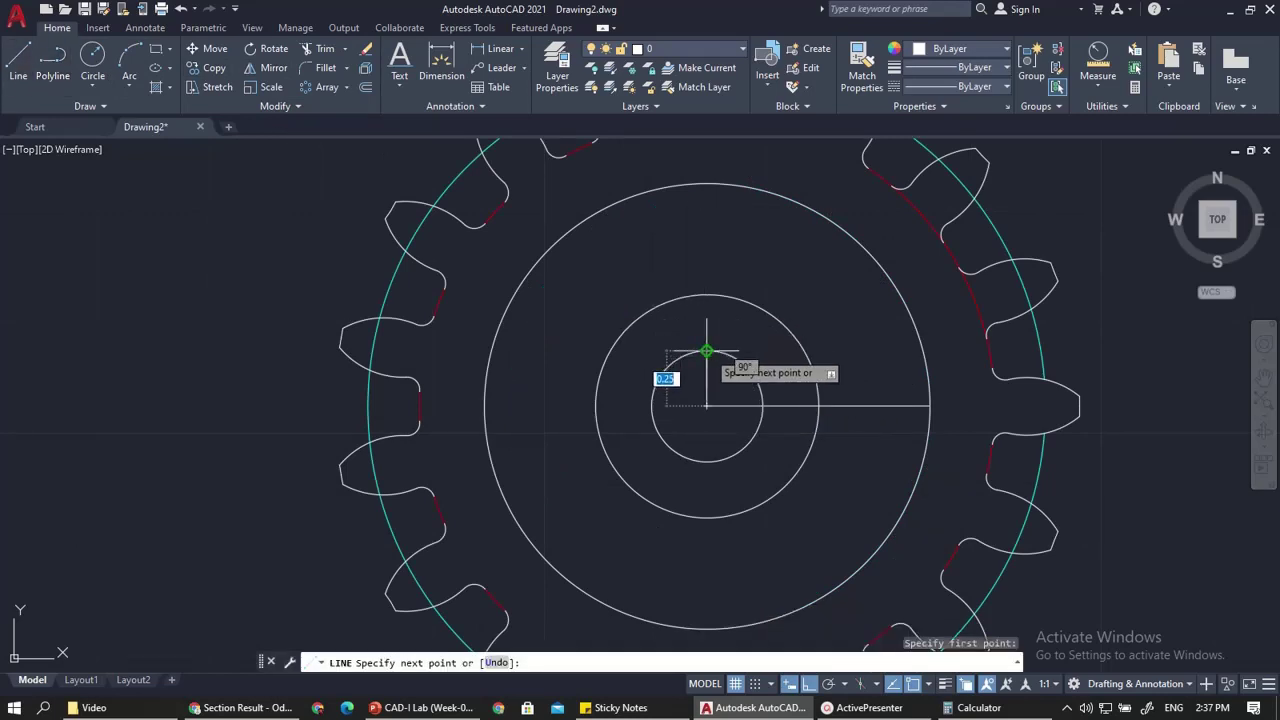
pyautogui.click(706, 350)
pyautogui.scroll(3, 703, 352)
pyautogui.press('Escape')
pyautogui.scroll(4, 713, 345)
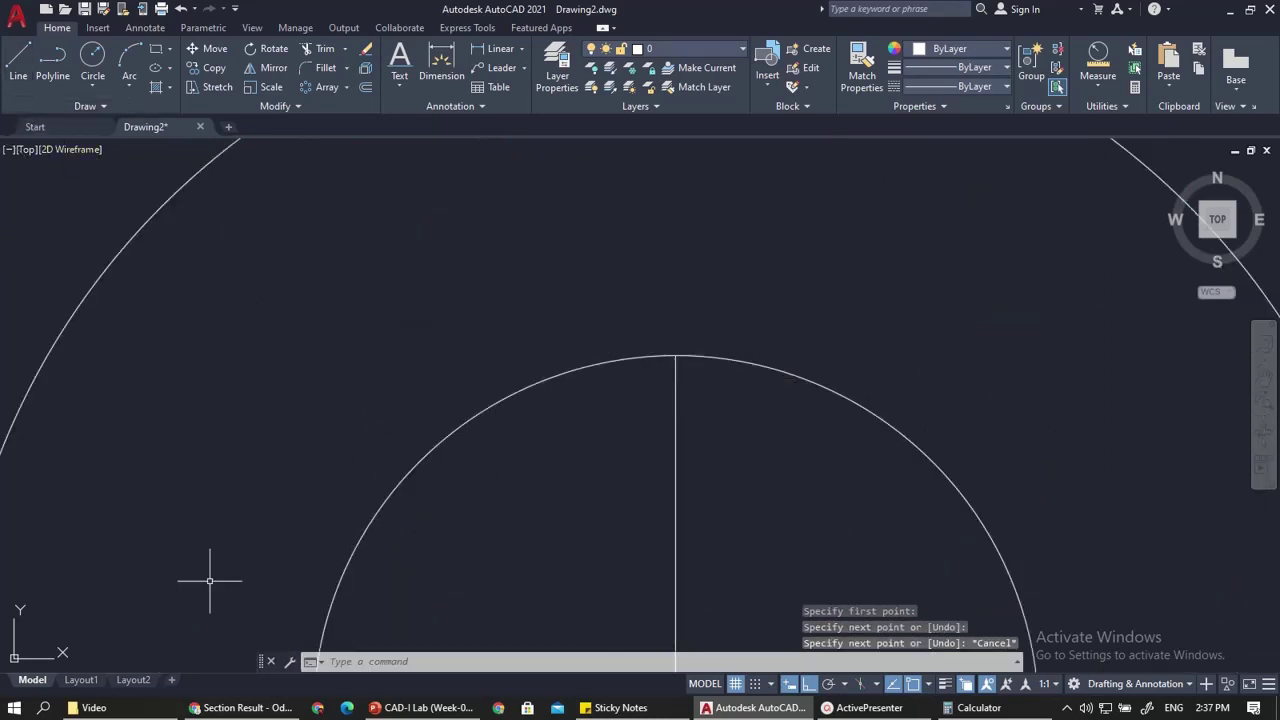
# Check the keyway on the PowerPoint slide, and in AutoCAD draw lines 0.06 up from the bore's top quadrant, 0.06 rightward and down past the bore circle
pyautogui.click(225, 708)
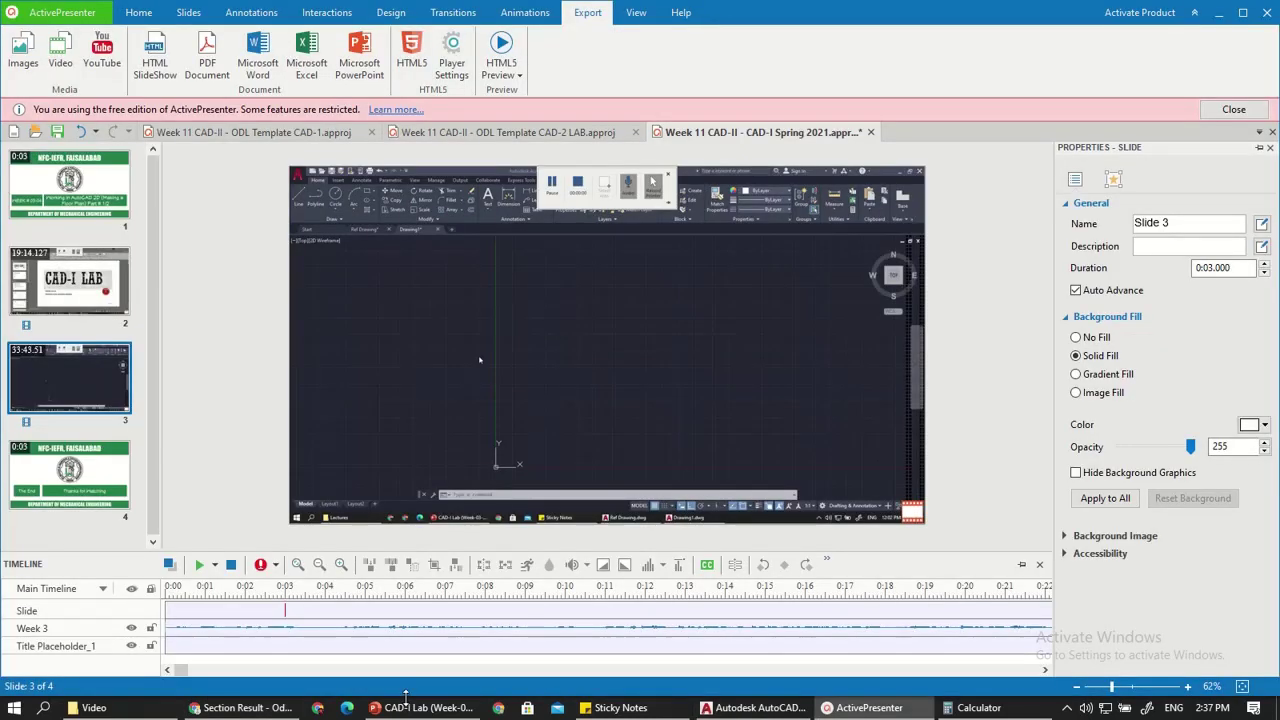
pyautogui.click(406, 707)
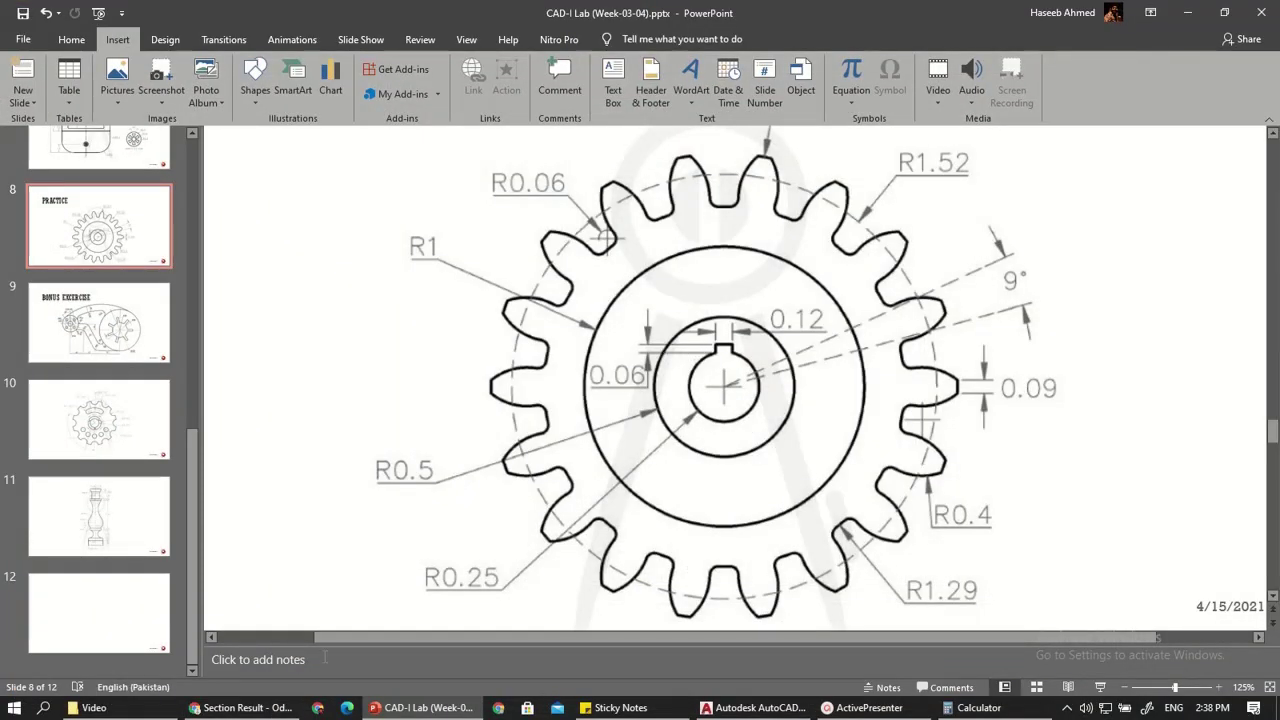
pyautogui.click(262, 708)
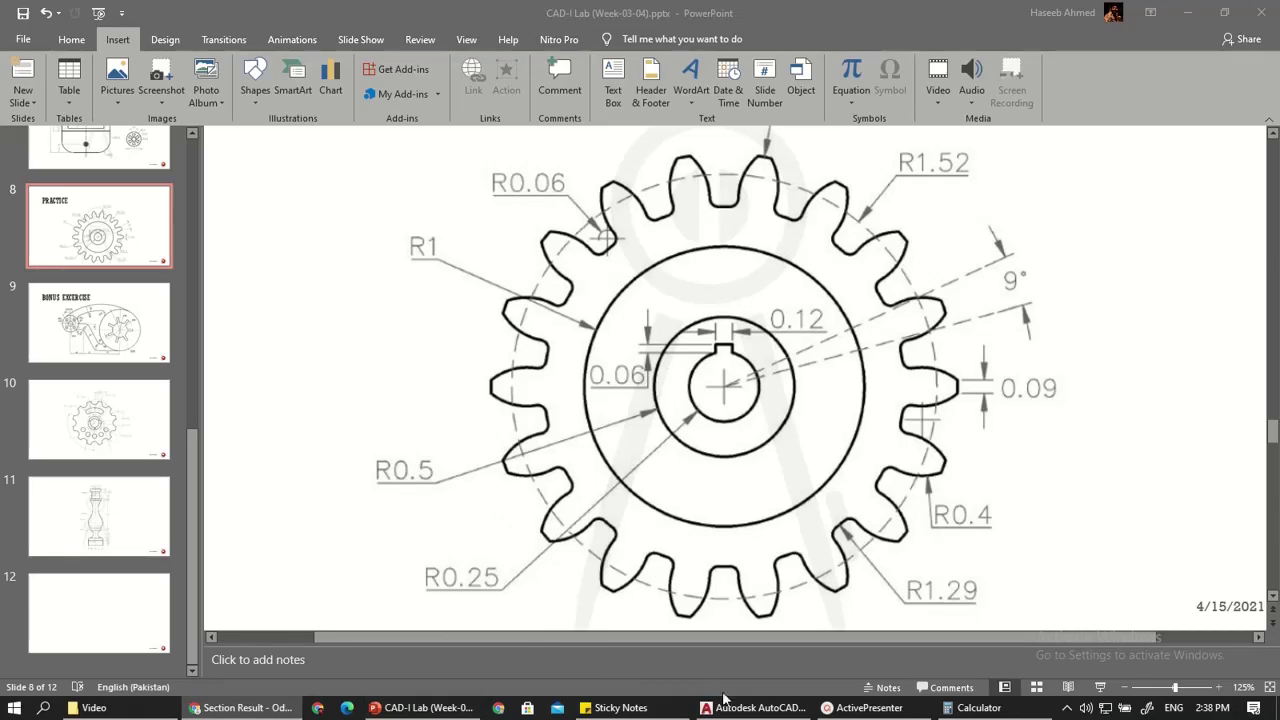
pyautogui.click(752, 708)
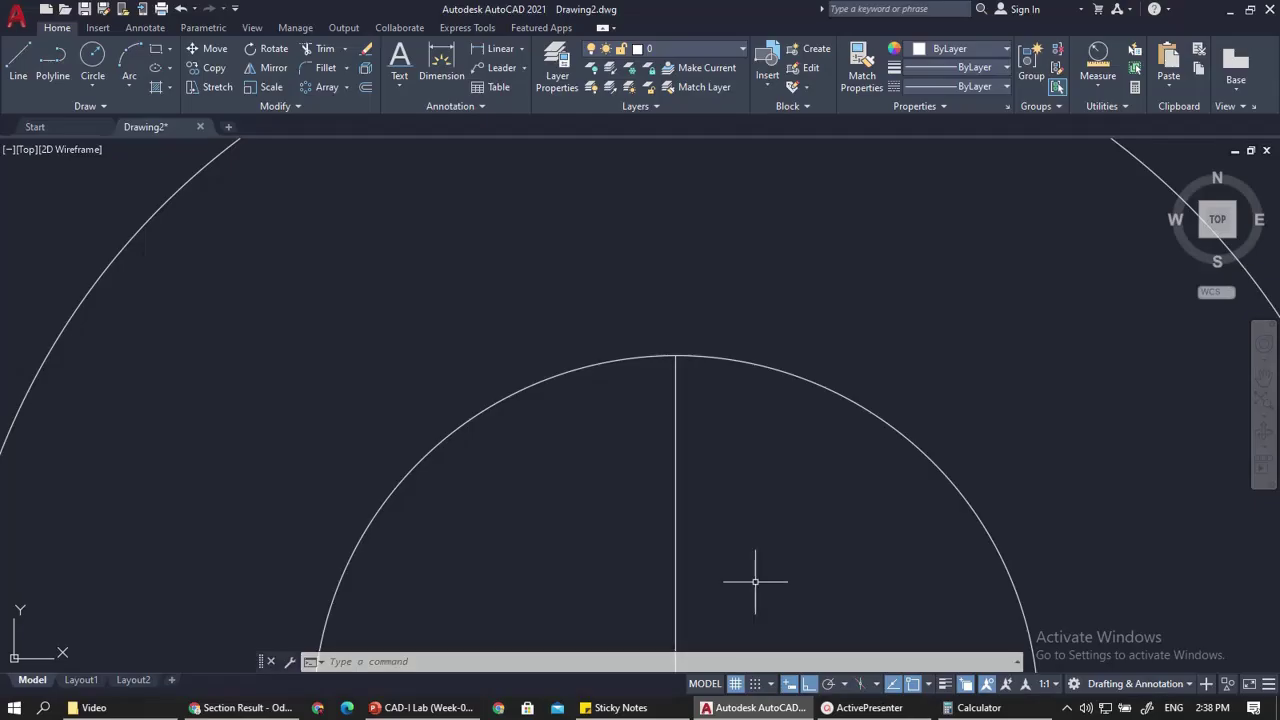
pyautogui.click(18, 62)
pyautogui.click(676, 356)
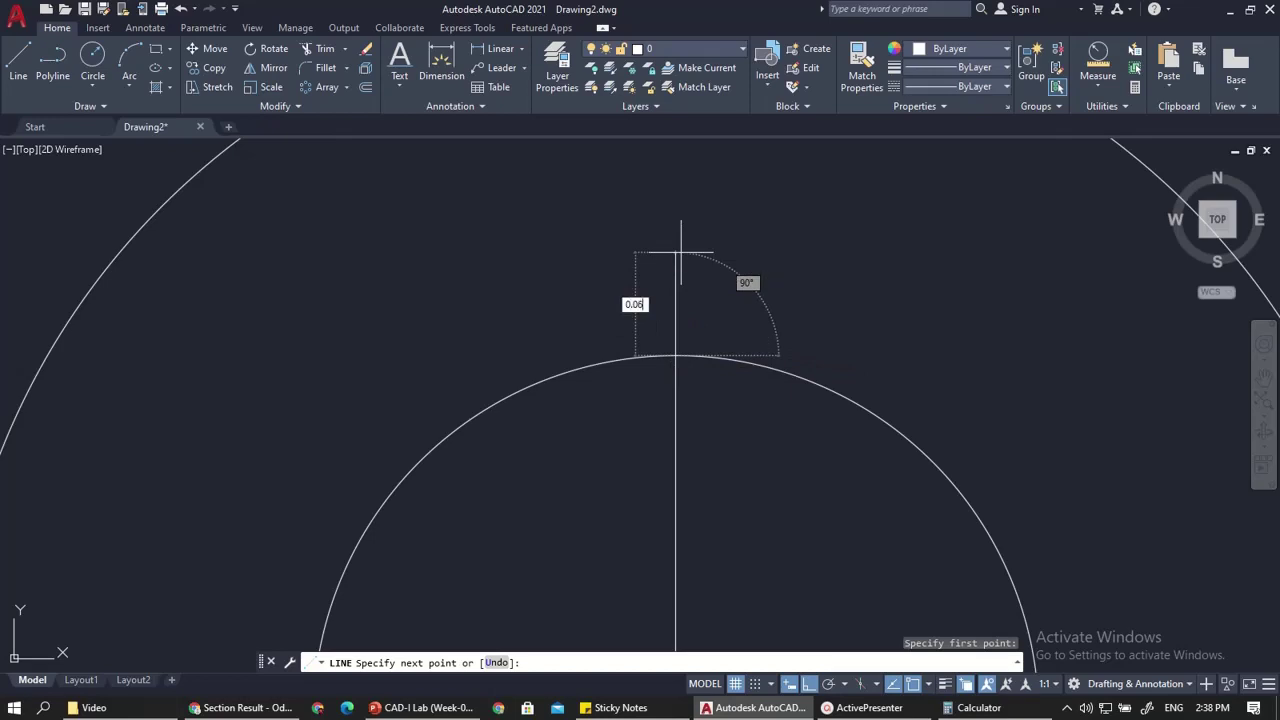
pyautogui.press('Return')
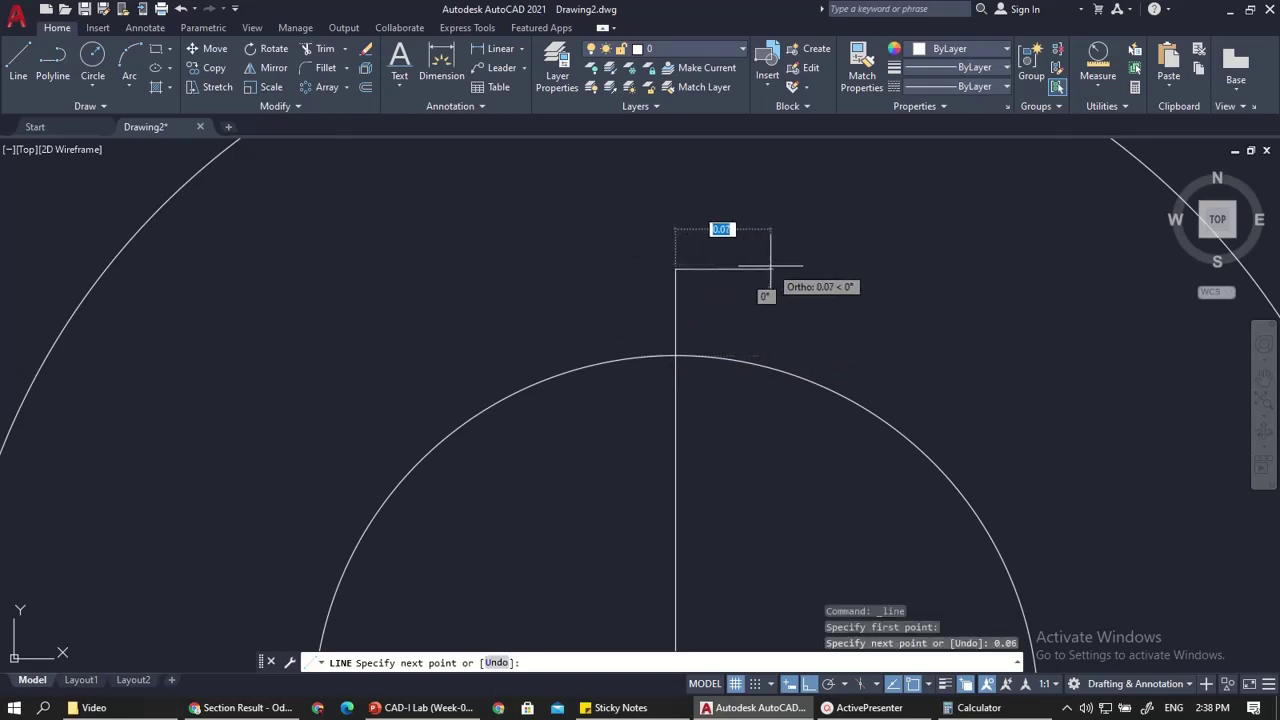
pyautogui.write('0.')
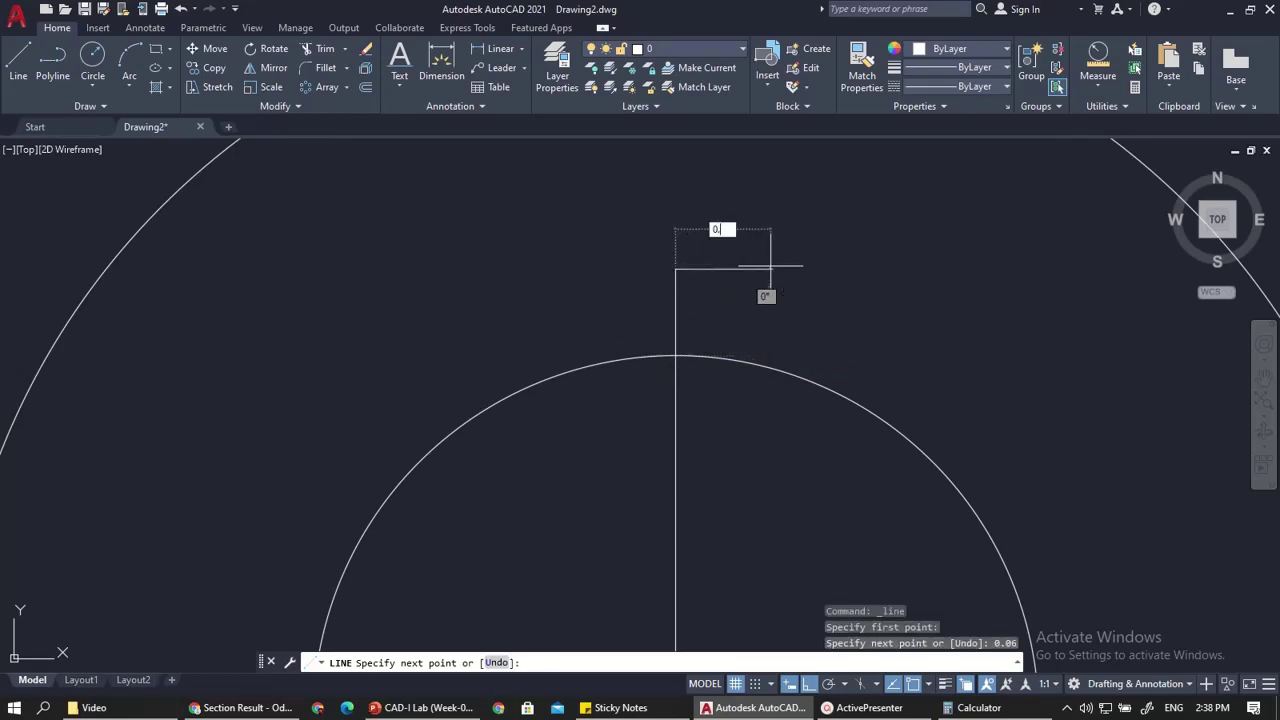
pyautogui.write('06')
pyautogui.press('Return')
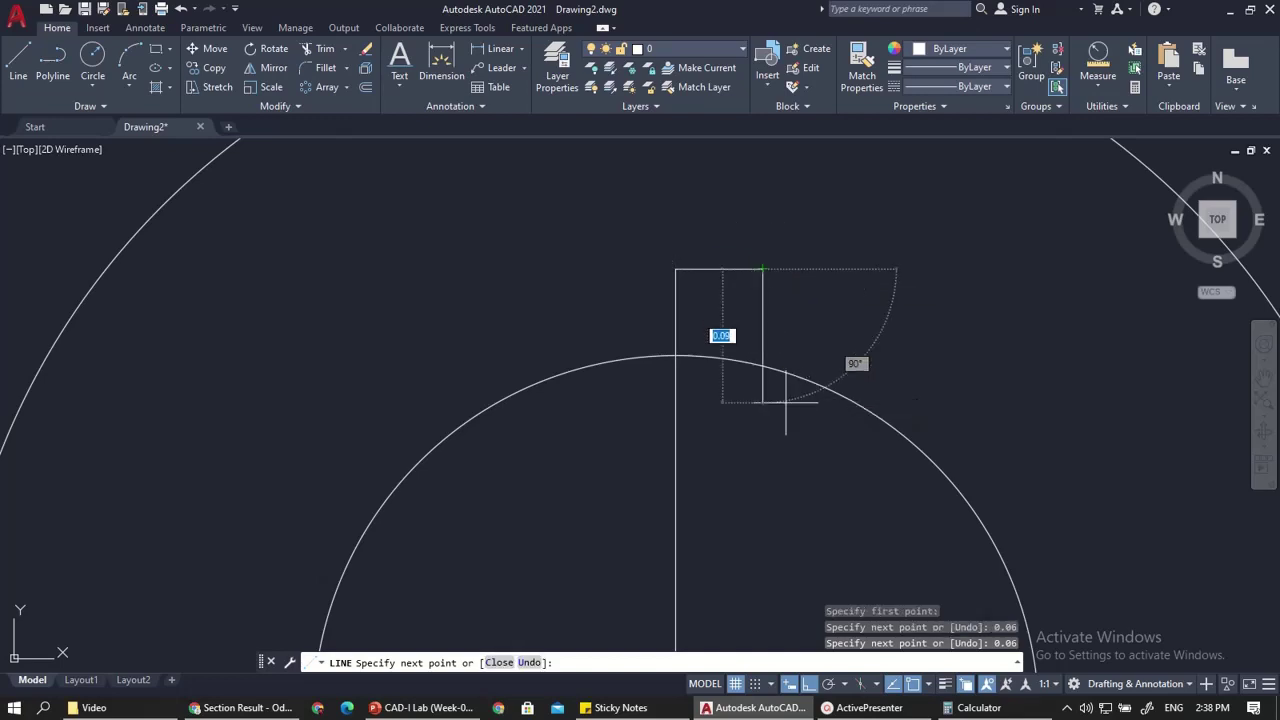
pyautogui.click(780, 421)
pyautogui.press('Escape')
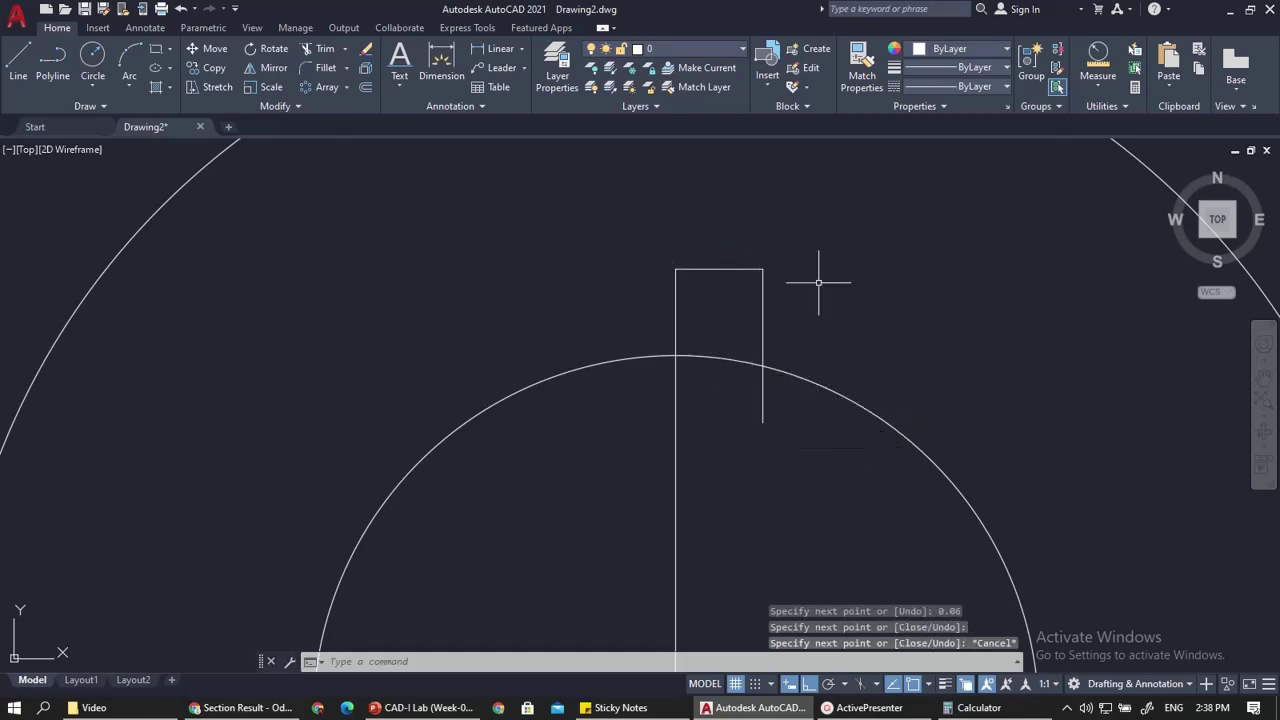
# Mirror the keyway's right side line about the vertical centre line, keeping the source object
pyautogui.click(770, 281)
pyautogui.click(744, 320)
pyautogui.write('mi')
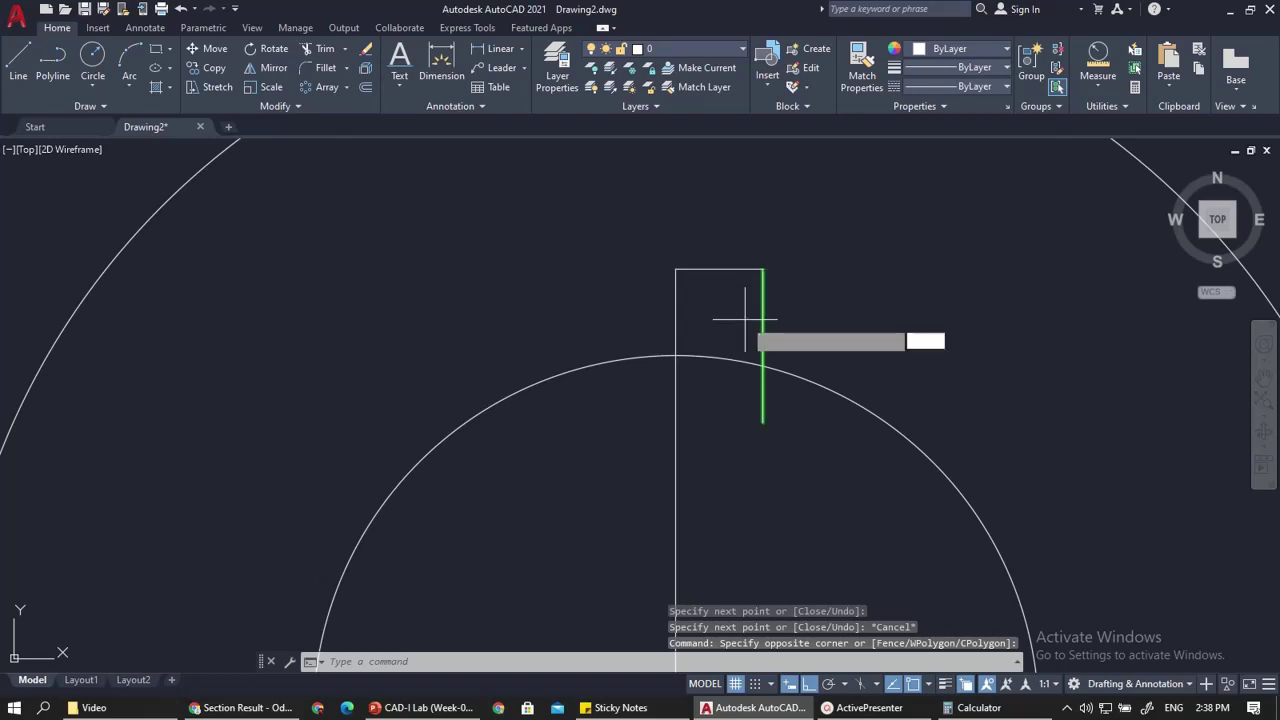
pyautogui.press('Return')
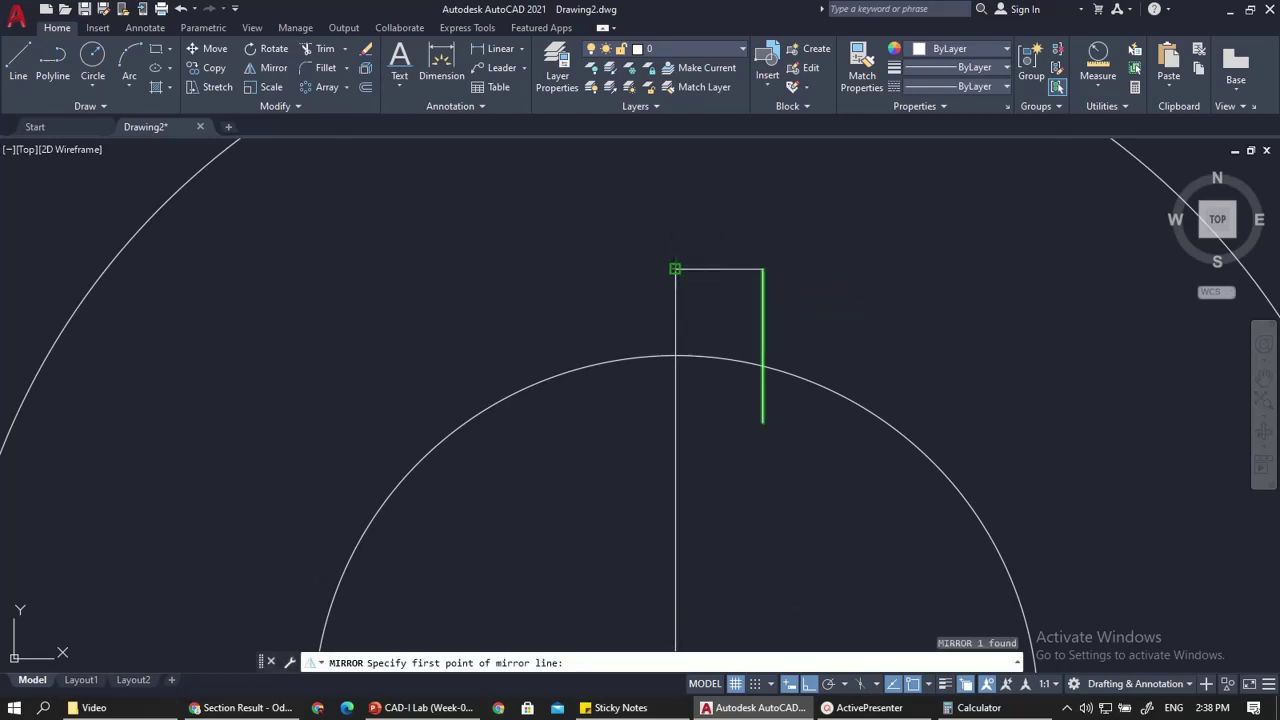
pyautogui.click(675, 269)
pyautogui.click(637, 468)
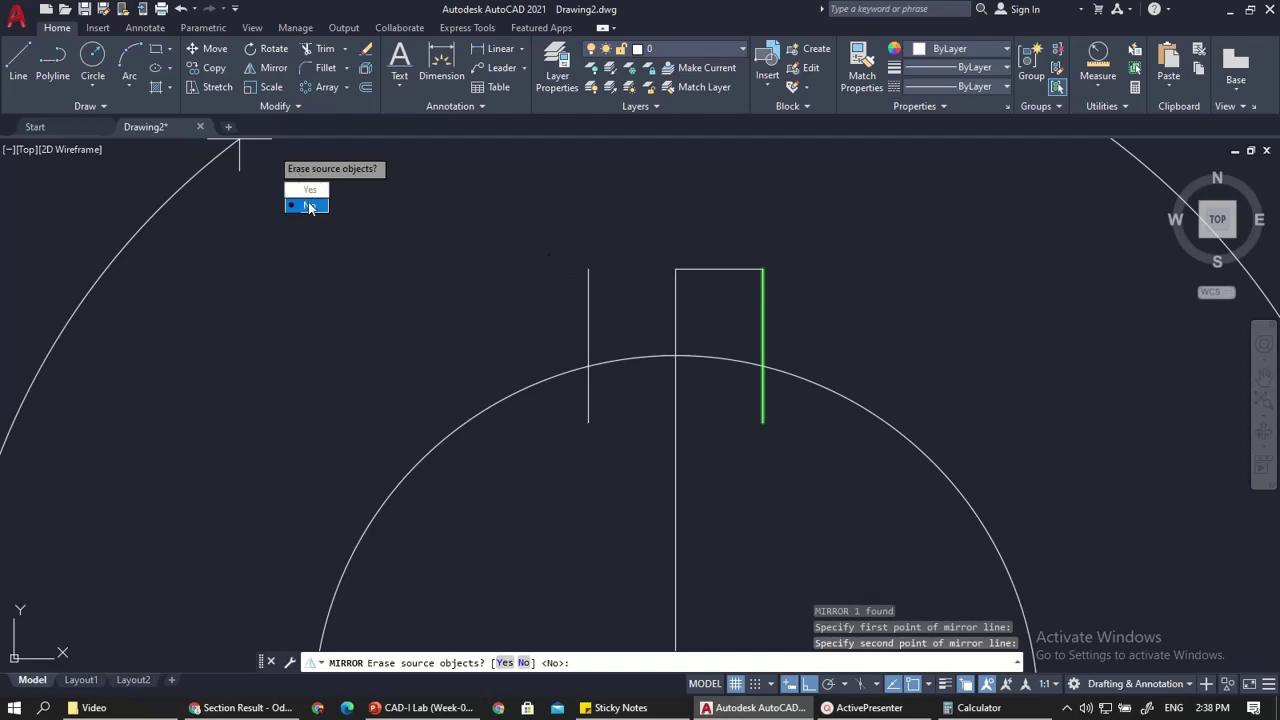
pyautogui.click(309, 207)
# Close the keyway's top edge with a line from the mirrored side's upper end to the existing top line
pyautogui.click(18, 62)
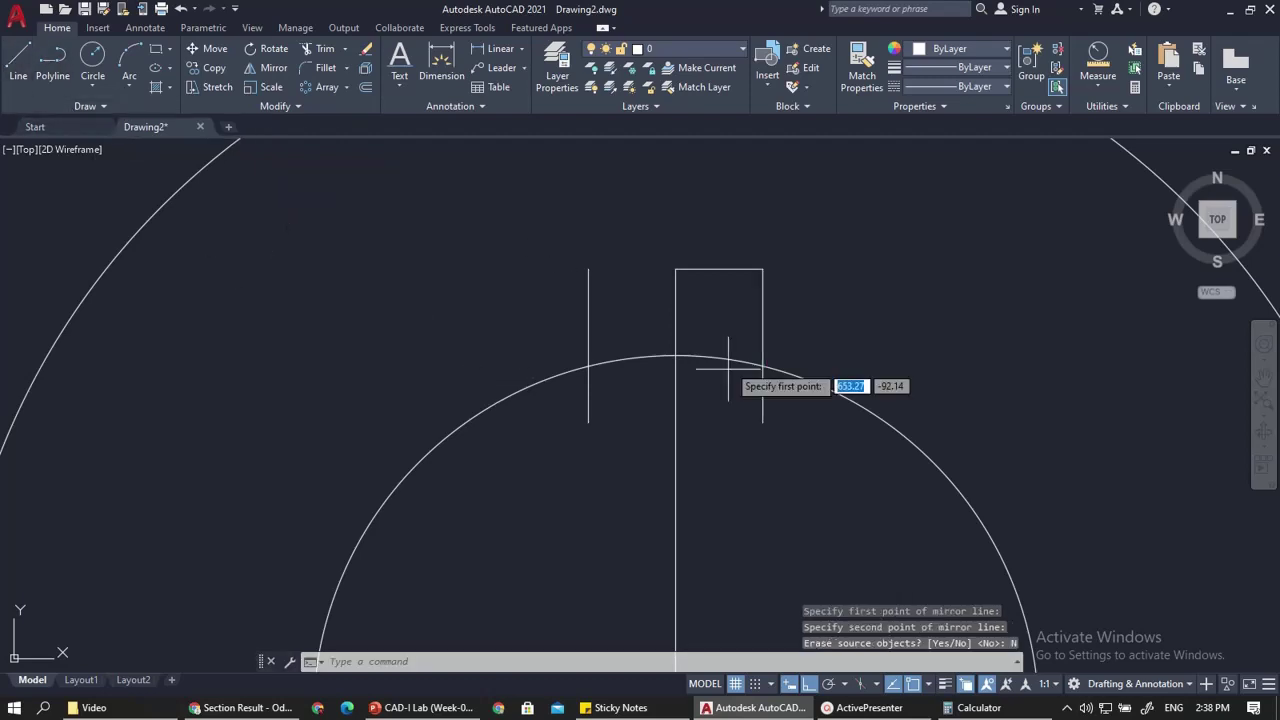
pyautogui.click(588, 269)
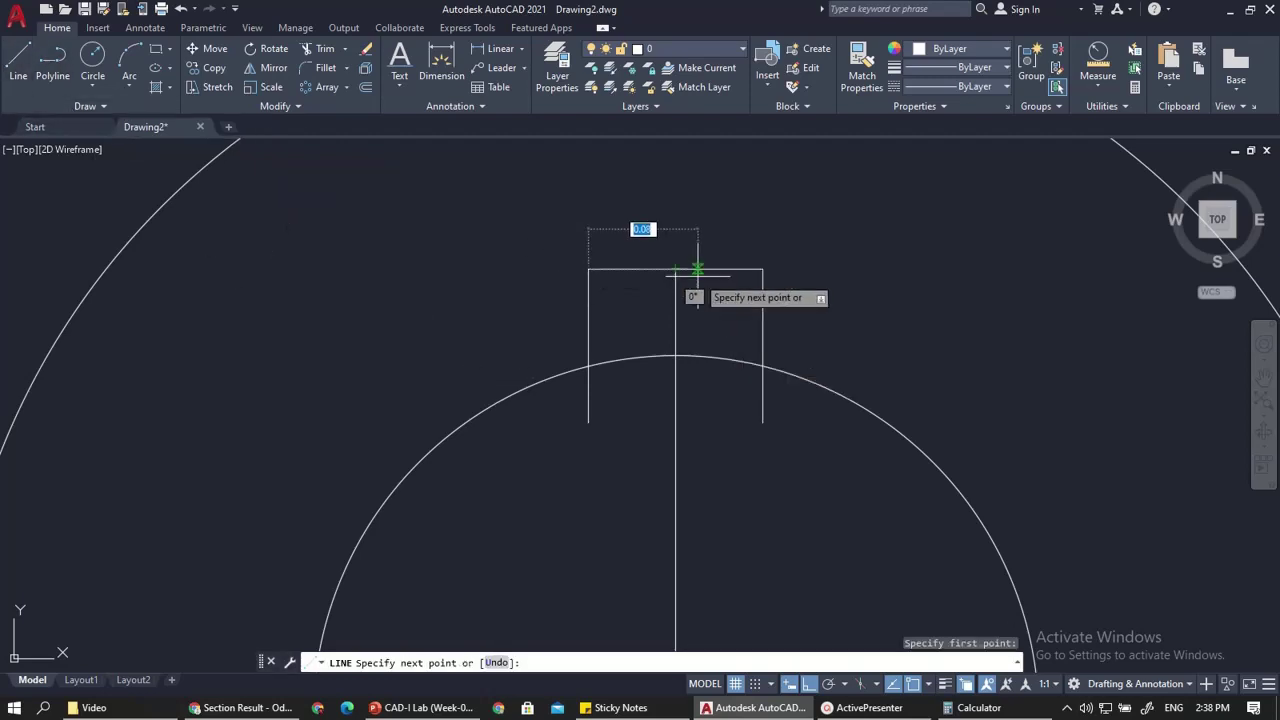
pyautogui.press('Escape')
# Trim the bore arc and the line ends around the keyway, and erase the leftover piece so only the keyway outline remains
pyautogui.write('TR')
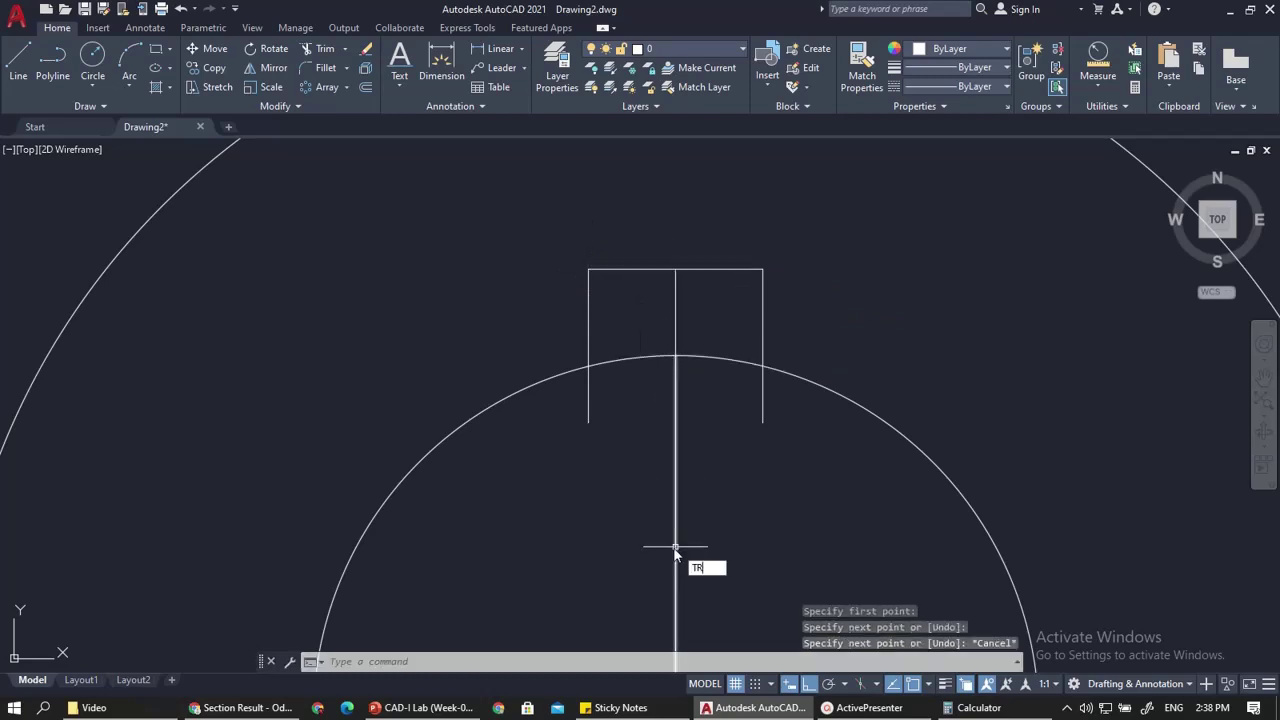
pyautogui.press('Return')
pyautogui.moveTo(722, 417); pyautogui.dragTo(713, 343)
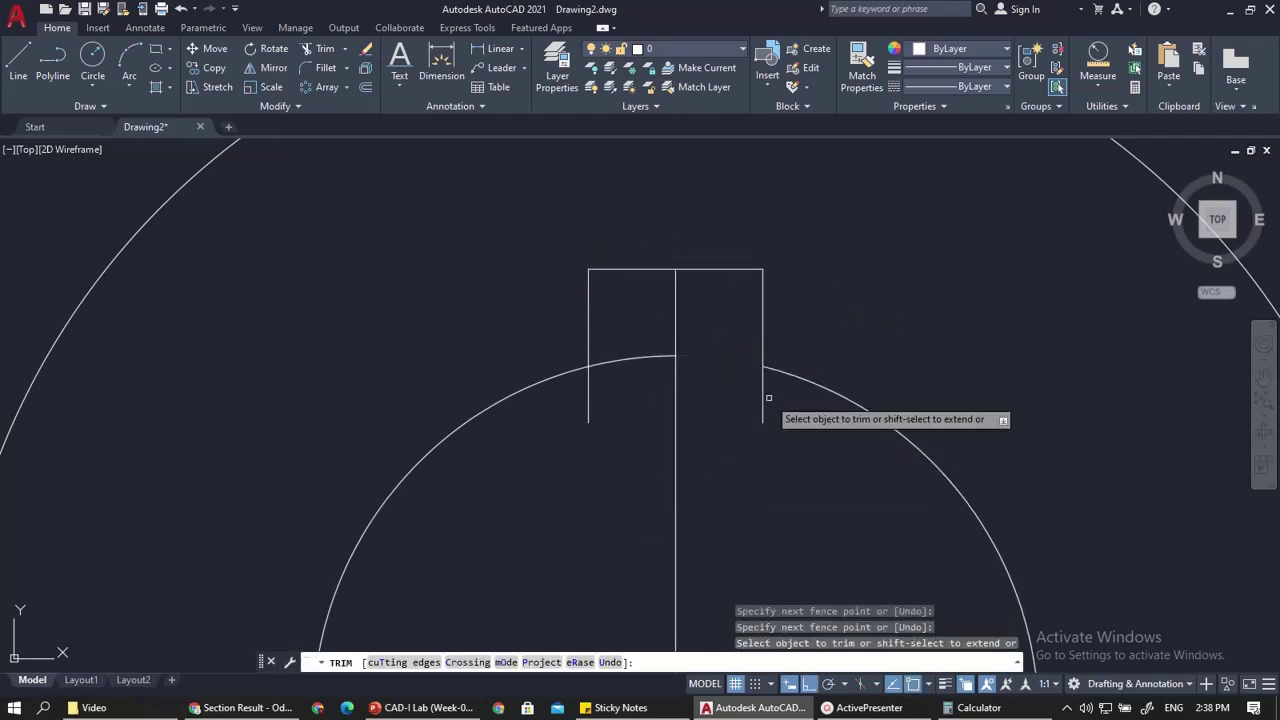
pyautogui.click(765, 409)
pyautogui.moveTo(731, 386)
pyautogui.mouseDown()
pyautogui.moveTo(657, 377)
pyautogui.moveTo(583, 400)
pyautogui.mouseUp()
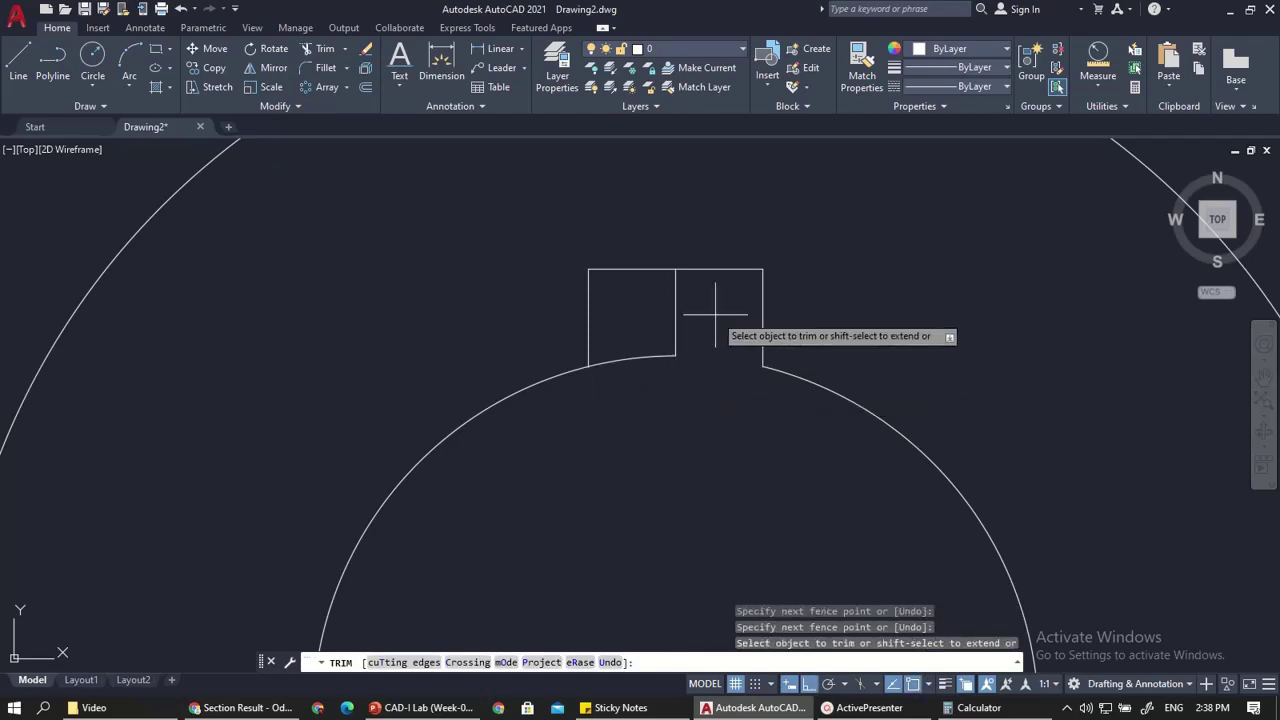
pyautogui.moveTo(715, 314)
pyautogui.mouseDown()
pyautogui.moveTo(669, 315)
pyautogui.moveTo(641, 390)
pyautogui.moveTo(650, 413)
pyautogui.mouseUp()
pyautogui.scroll(-3, 659, 392)
pyautogui.scroll(-6, 660, 354)
pyautogui.press('Escape')
pyautogui.scroll(4, 660, 354)
pyautogui.press('Delete')
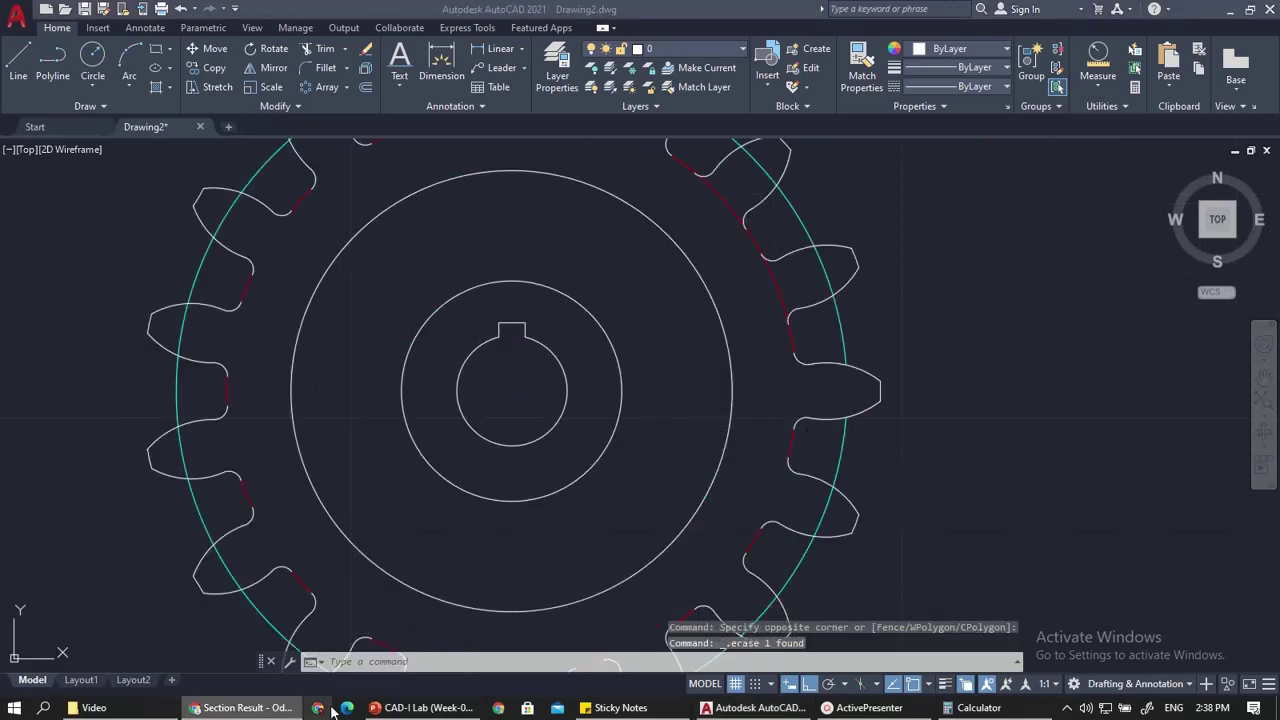
# Check the gear's remaining details on the PowerPoint slide and make CL the current layer in AutoCAD
pyautogui.click(390, 710)
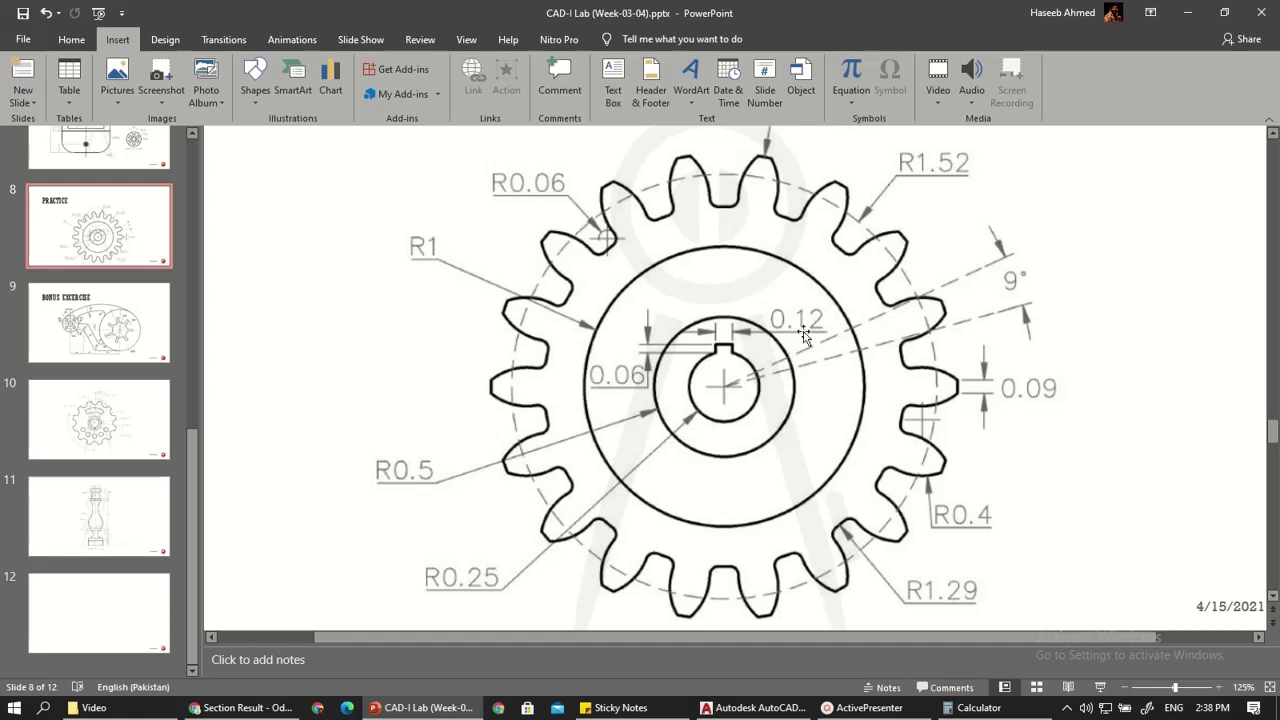
pyautogui.click(424, 707)
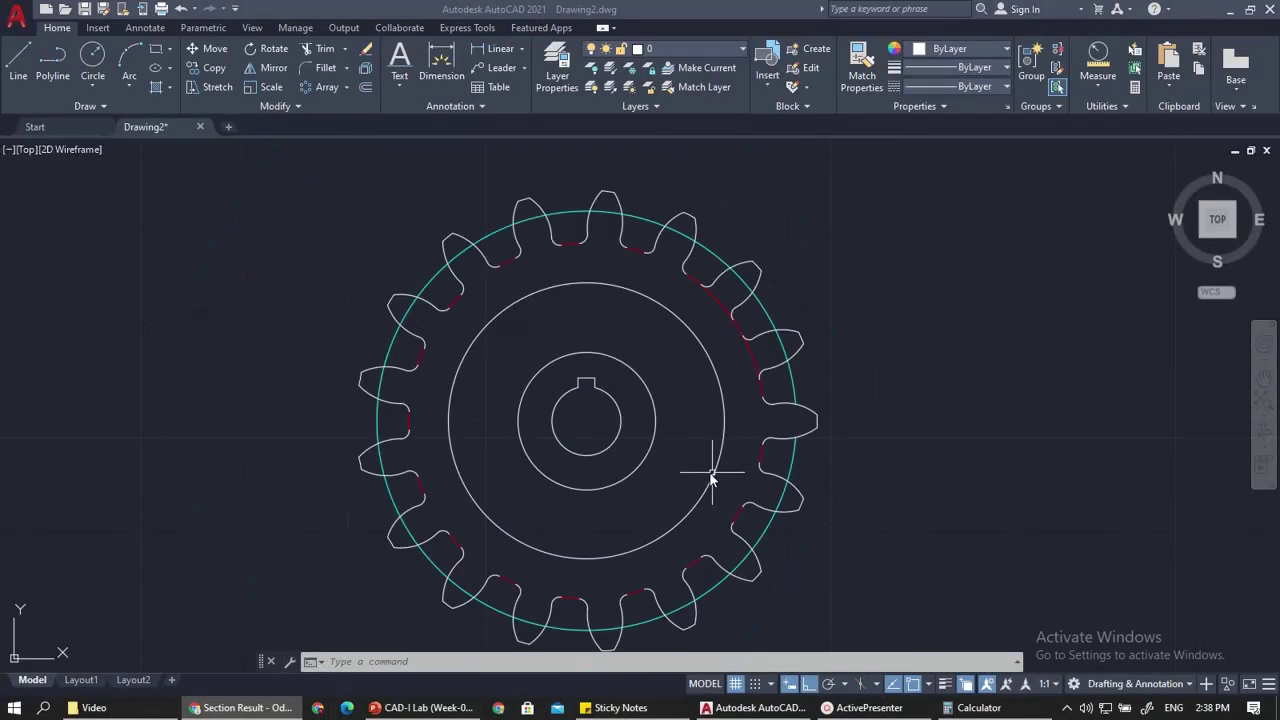
pyautogui.scroll(2, 784, 310)
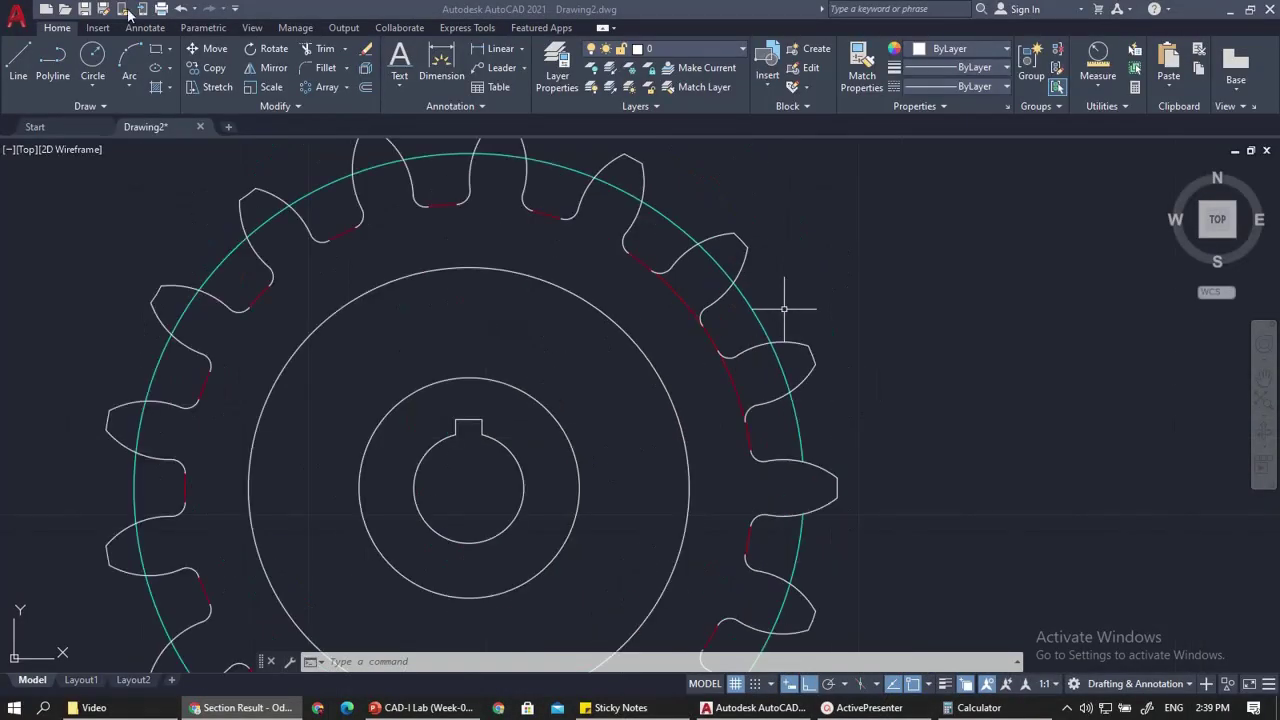
pyautogui.click(675, 47)
pyautogui.click(740, 48)
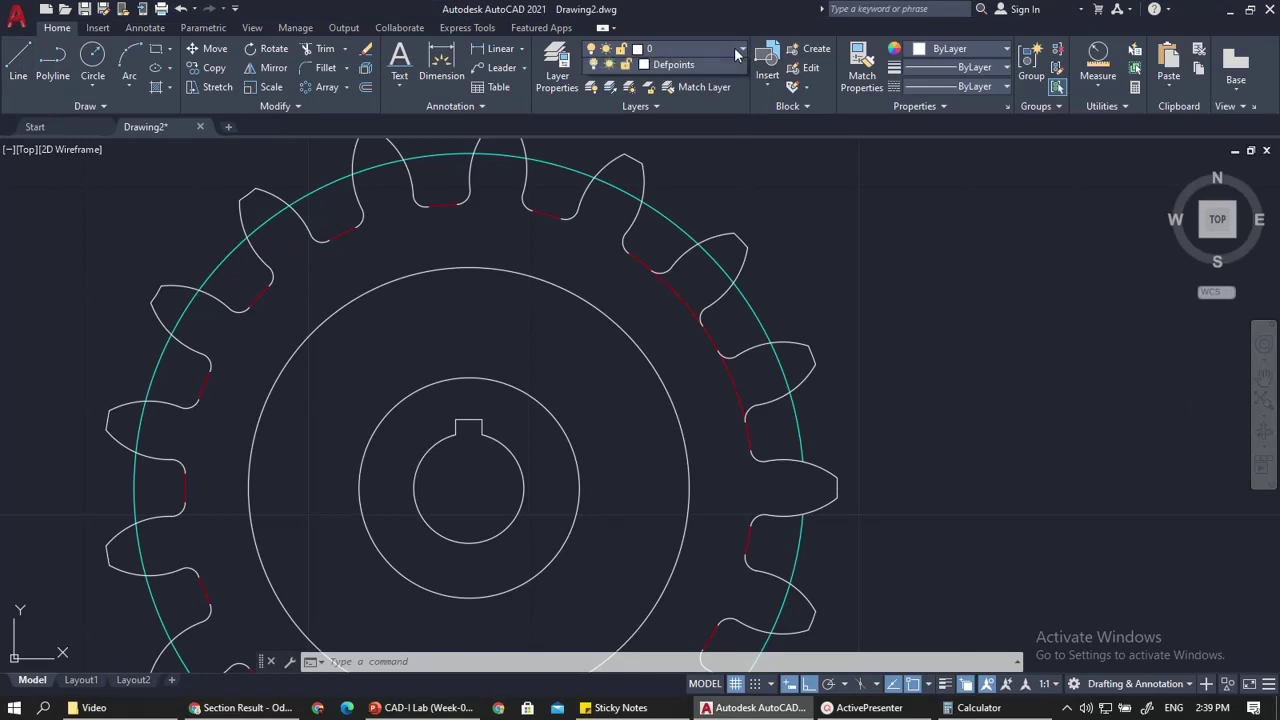
pyautogui.click(712, 95)
# With Ortho off, draw a line from the gear centre to where the first tooth above the horizontal one crosses the pitch circle on its upper flank
pyautogui.scroll(-2, 760, 160)
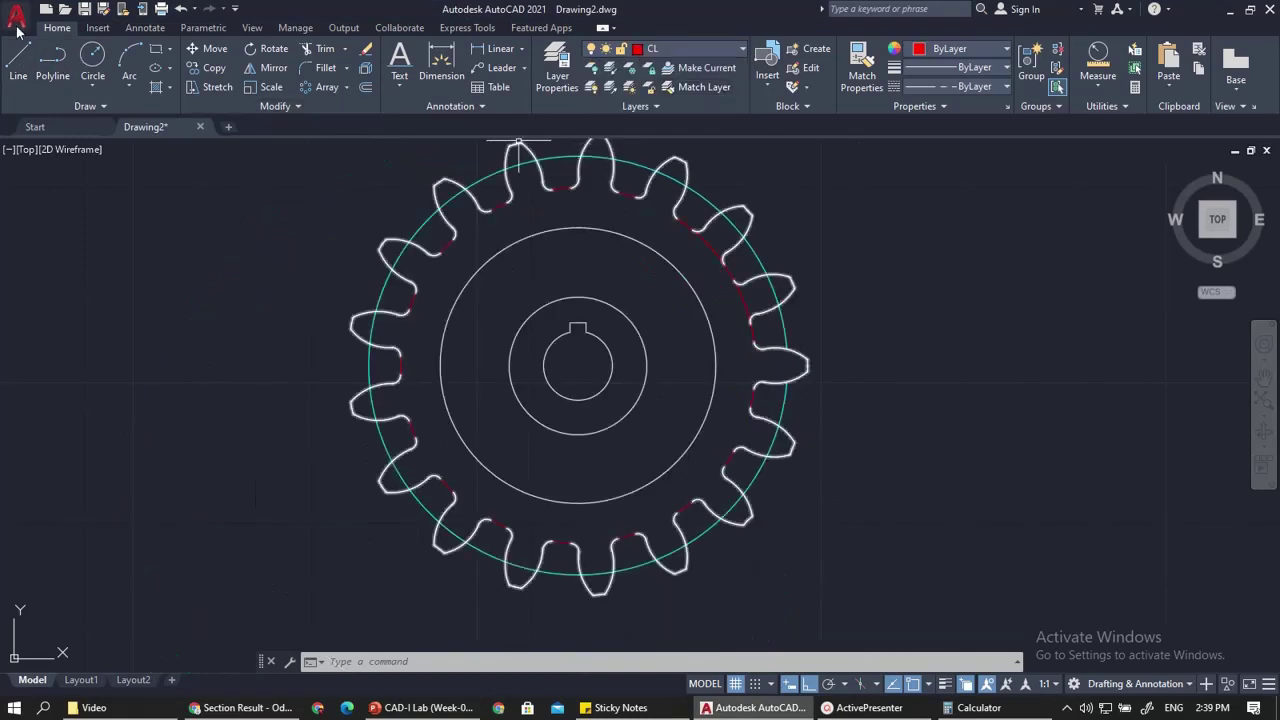
pyautogui.click(18, 62)
pyautogui.scroll(2, 786, 383)
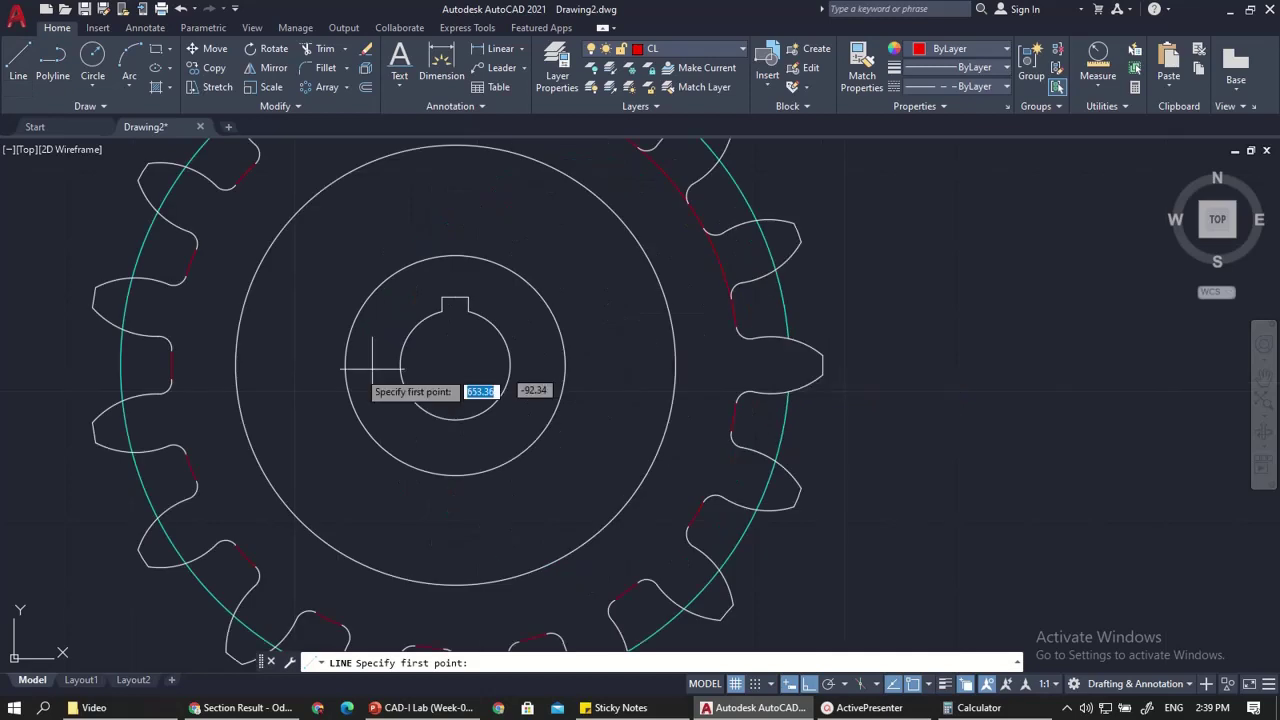
pyautogui.click(455, 365)
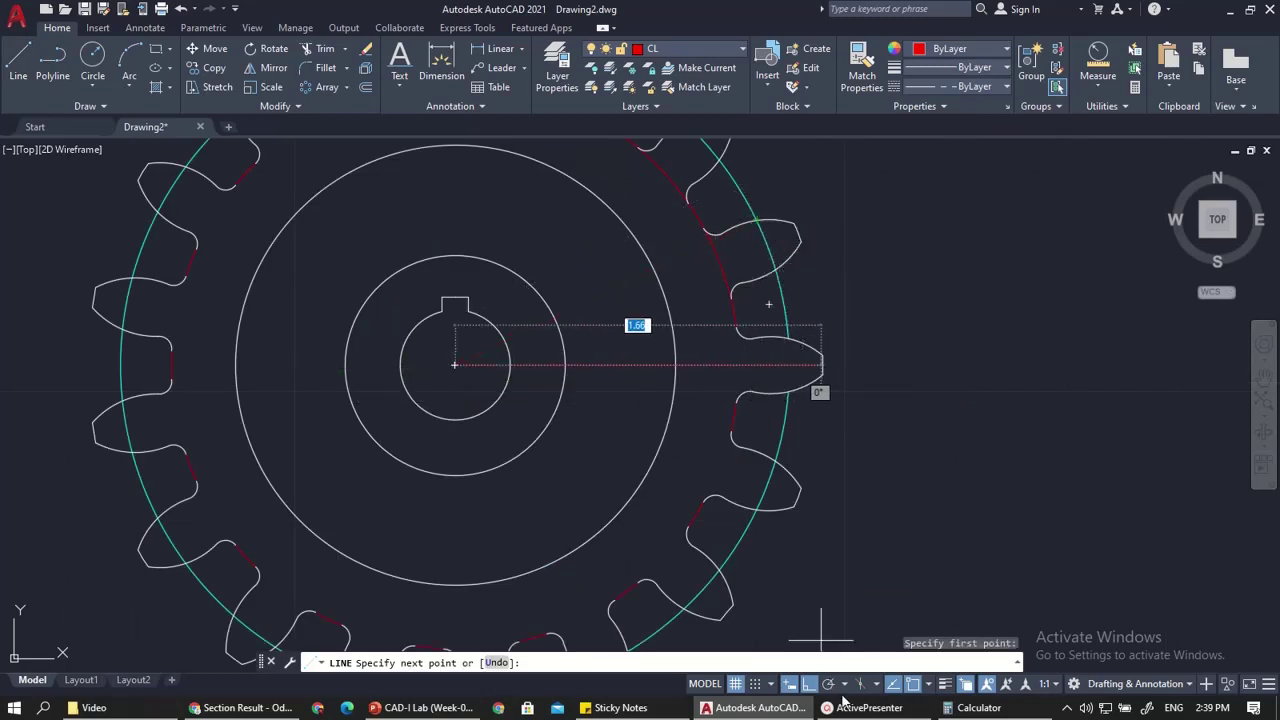
pyautogui.click(812, 686)
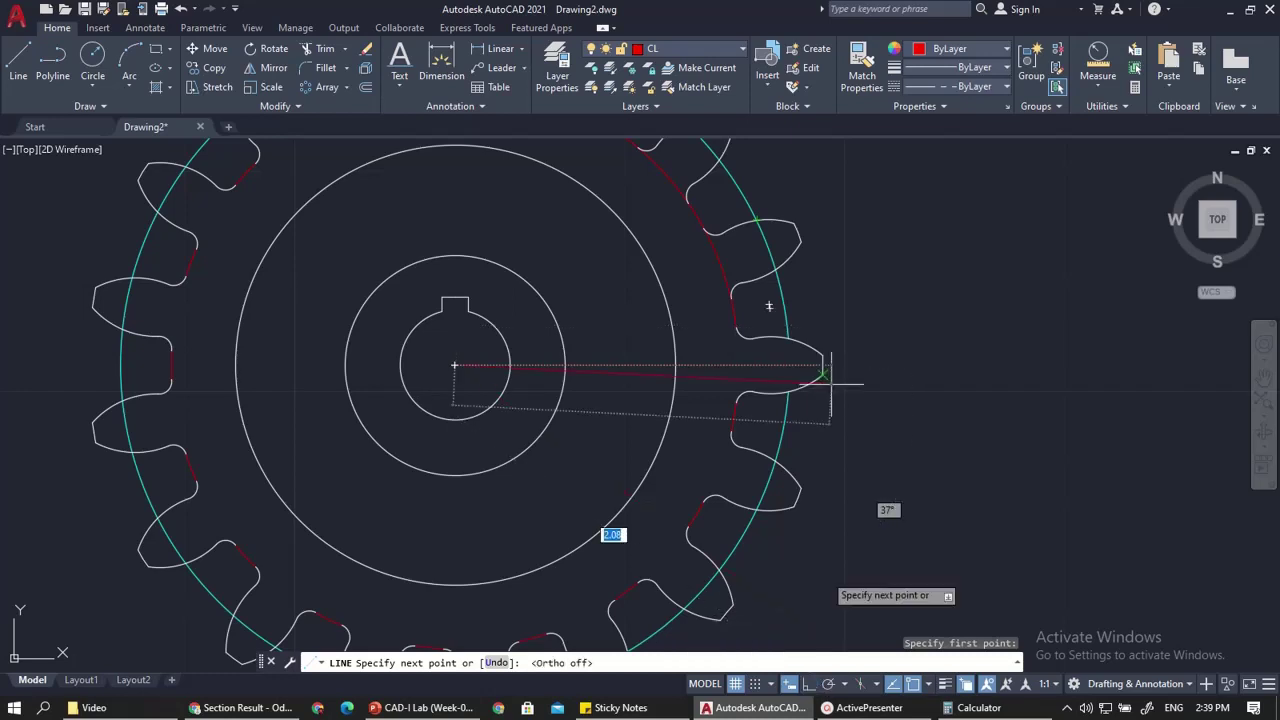
pyautogui.click(757, 220)
pyautogui.scroll(8, 770, 205)
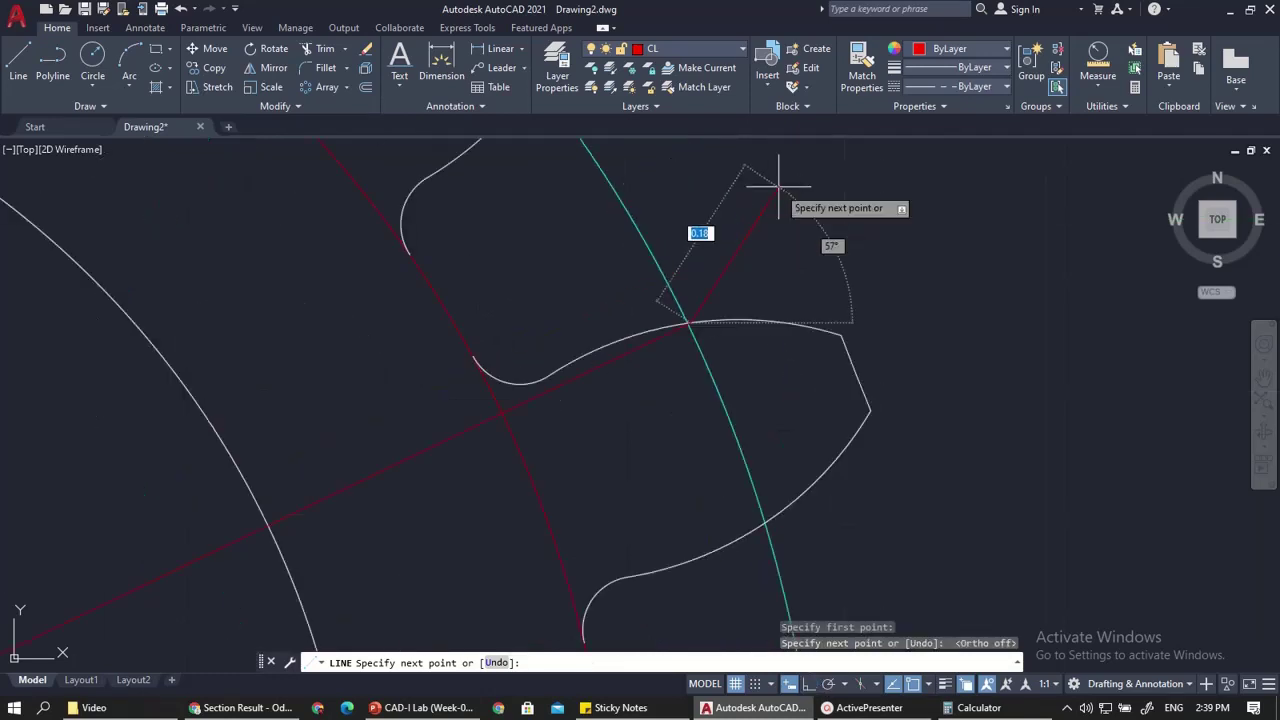
pyautogui.scroll(2, 677, 337)
pyautogui.scroll(-5, 674, 331)
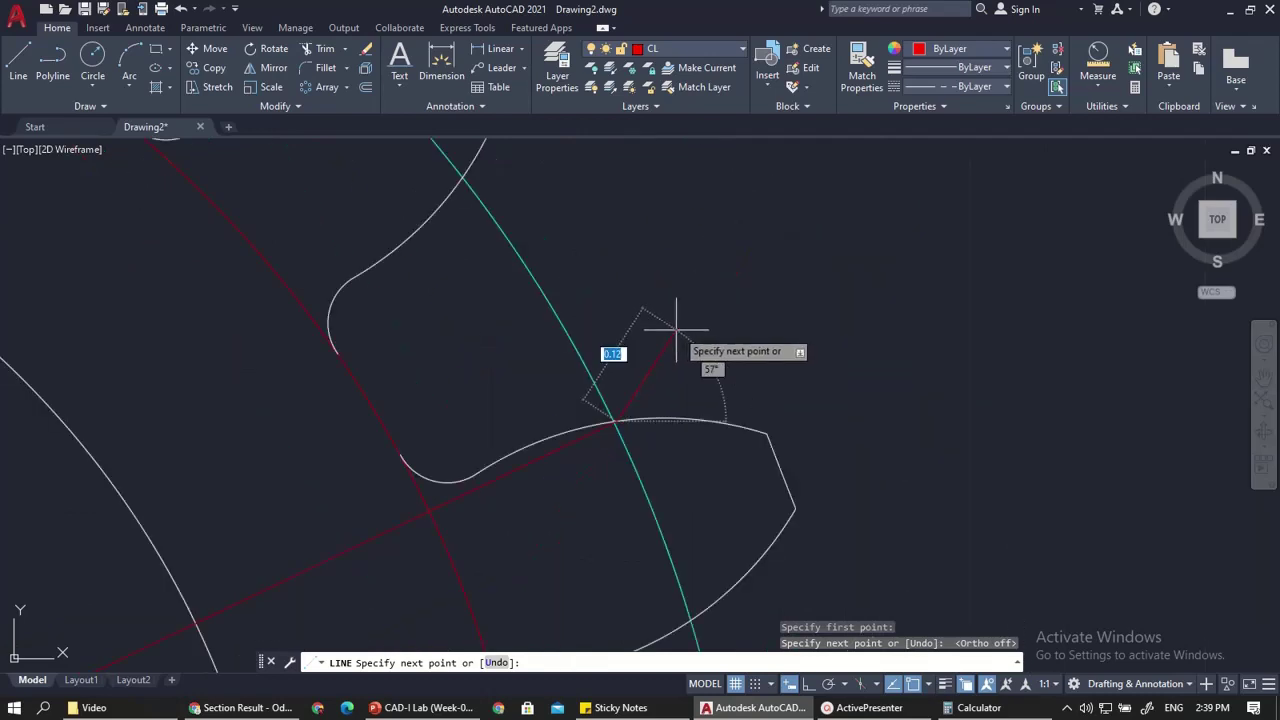
pyautogui.press('Escape')
# Stretch the new centre line's outer end beyond the pitch circle, past the tooth
pyautogui.click(575, 447)
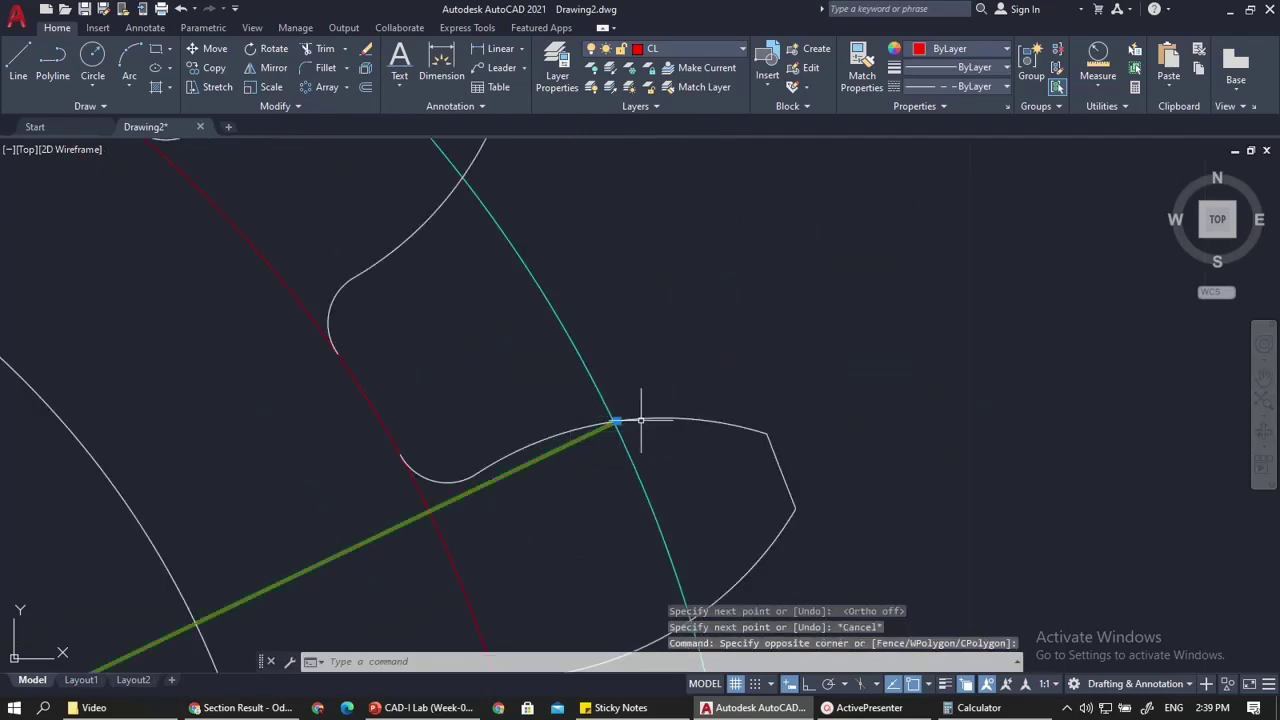
pyautogui.click(615, 422)
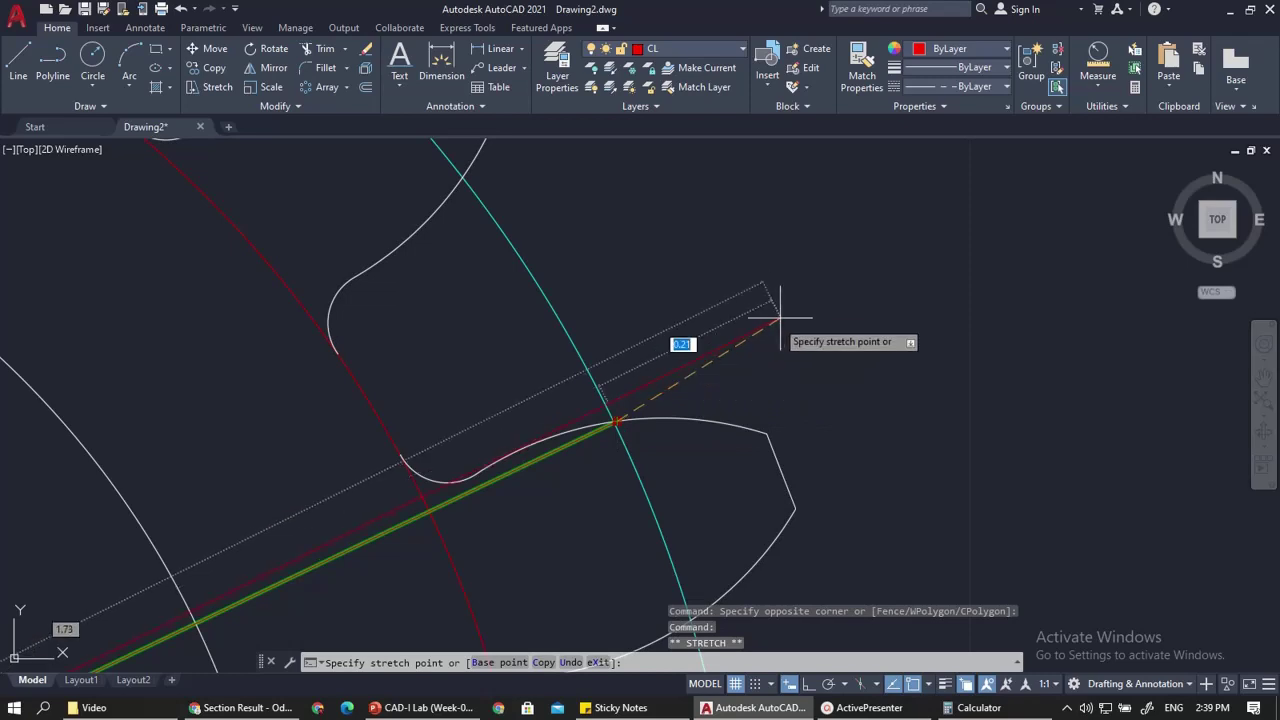
pyautogui.click(831, 318)
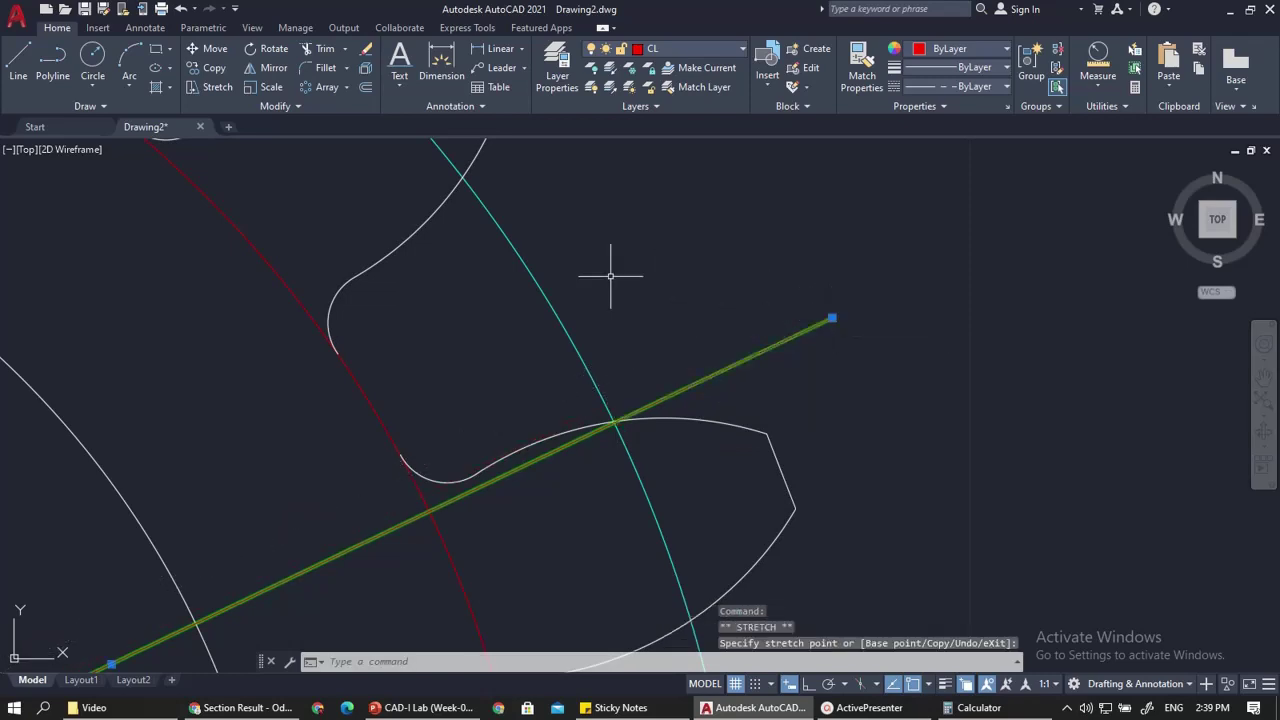
pyautogui.press('Escape')
# Draw a second line from the gear centre to where the same tooth's lower flank crosses the pitch circle
pyautogui.scroll(-3, 610, 276)
pyautogui.scroll(-4, 488, 285)
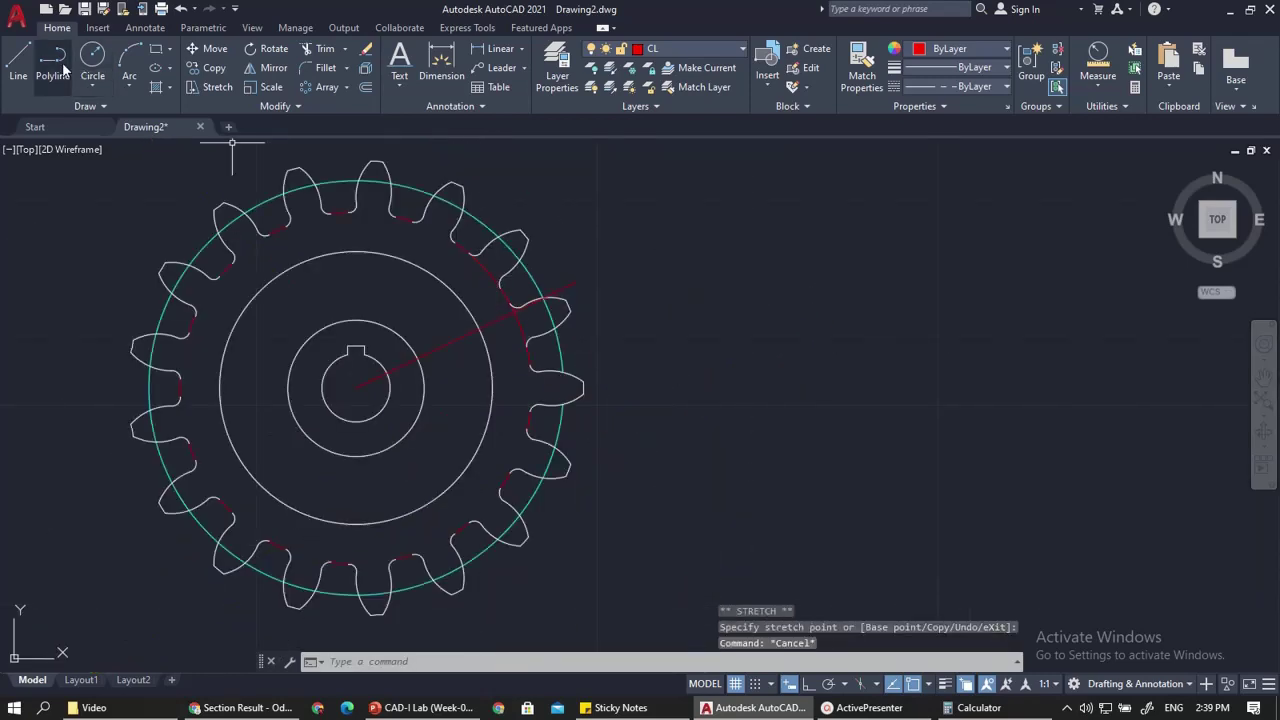
pyautogui.click(18, 65)
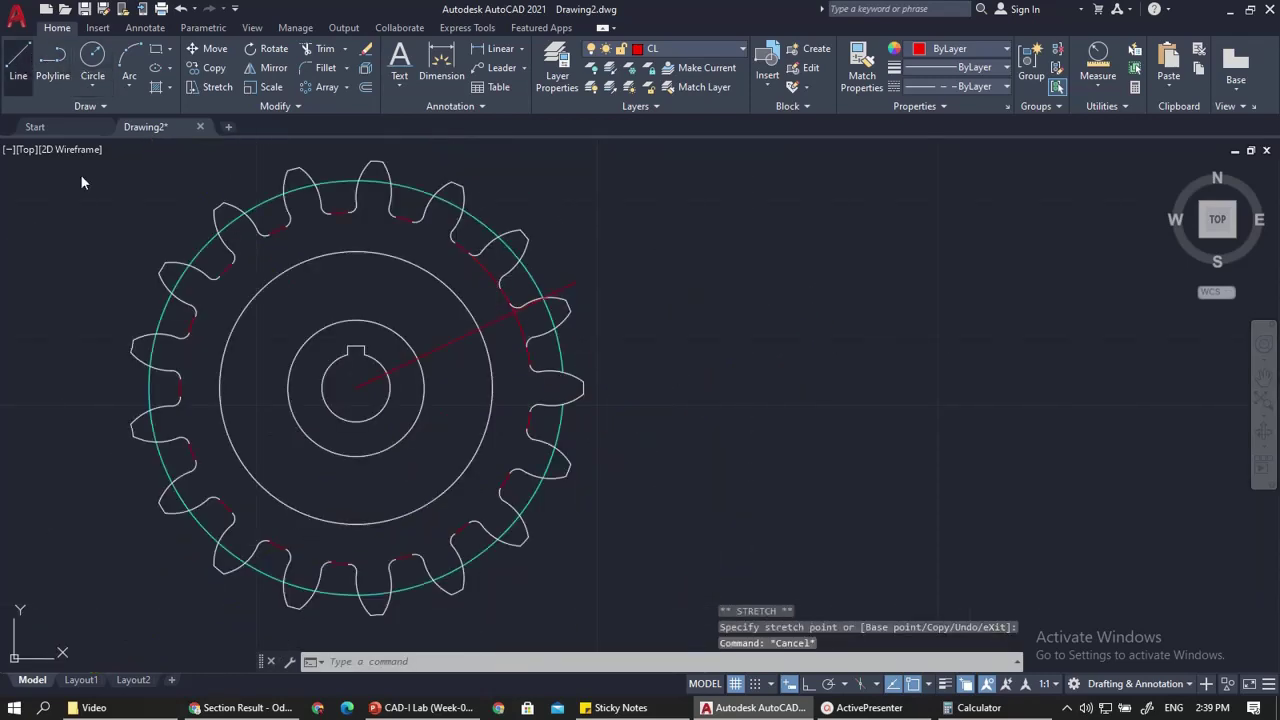
pyautogui.click(355, 388)
pyautogui.scroll(5, 575, 390)
pyautogui.scroll(-5, 540, 370)
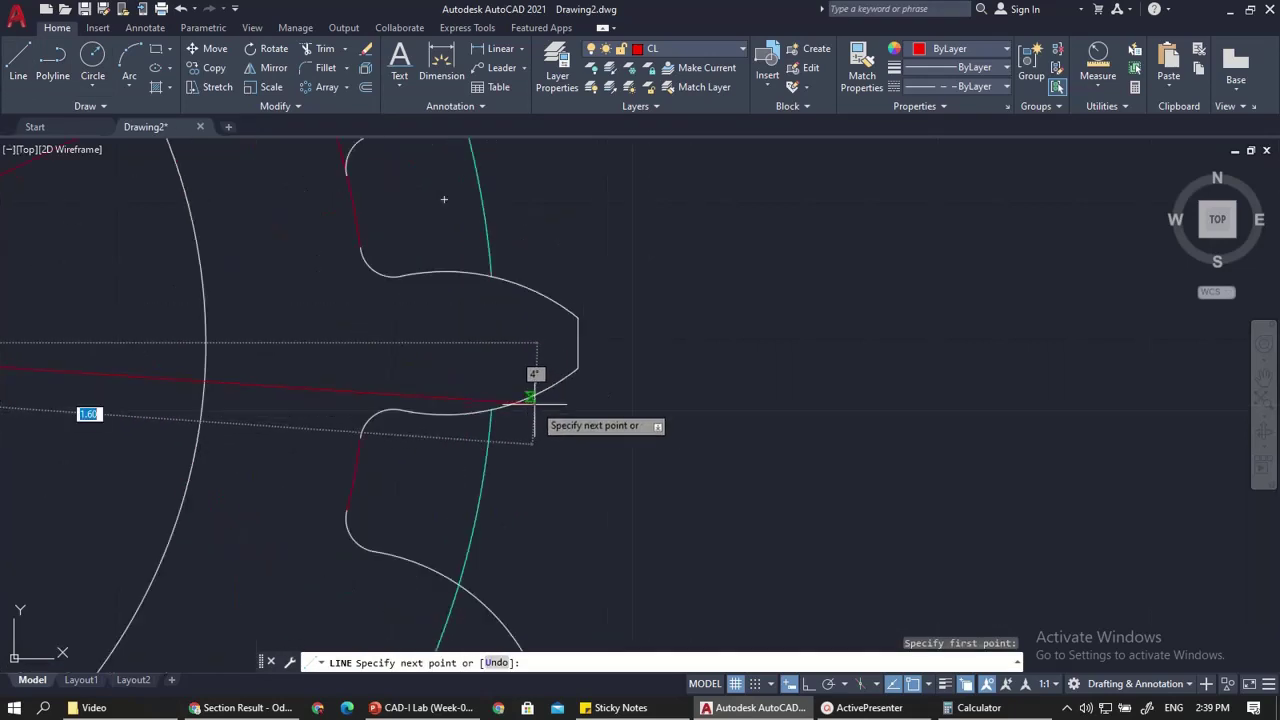
pyautogui.scroll(3, 516, 300)
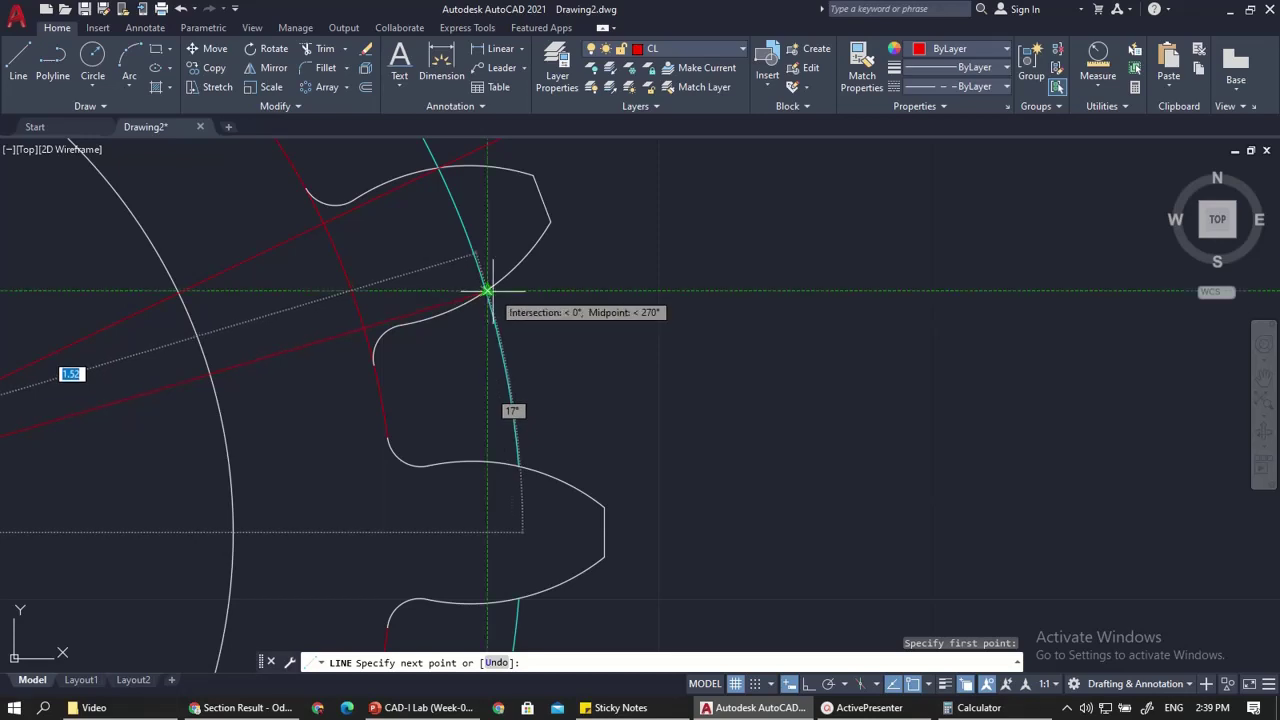
pyautogui.scroll(3, 487, 291)
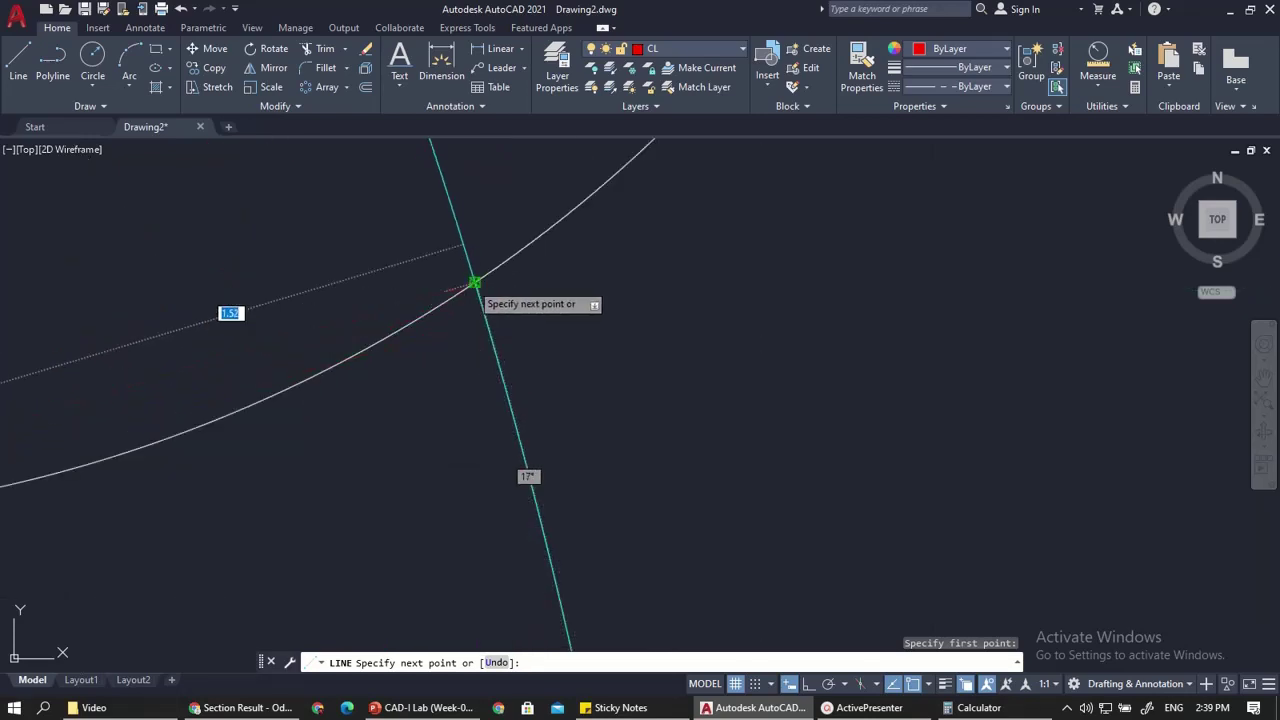
pyautogui.click(474, 284)
pyautogui.scroll(-3, 440, 320)
pyautogui.press('Escape')
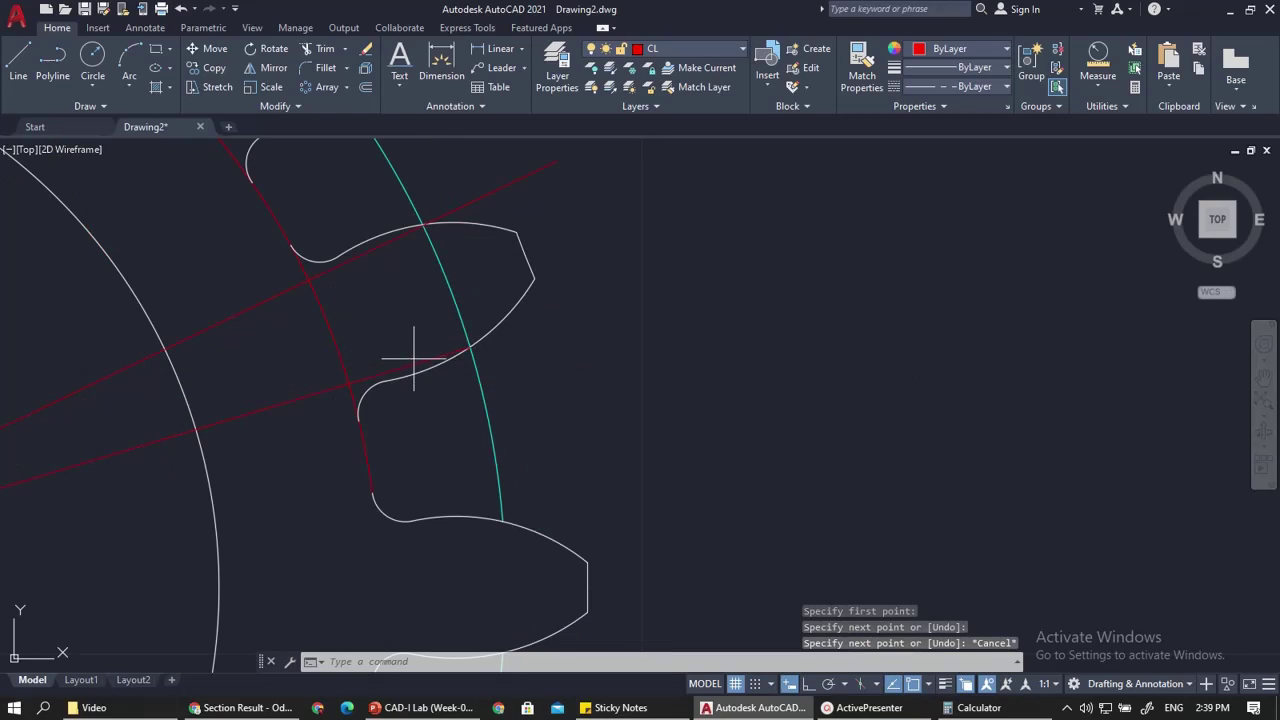
# Stretch the second centre line's outer end beyond the pitch circle, past the tooth
pyautogui.click(413, 358)
pyautogui.click(410, 372)
pyautogui.click(470, 348)
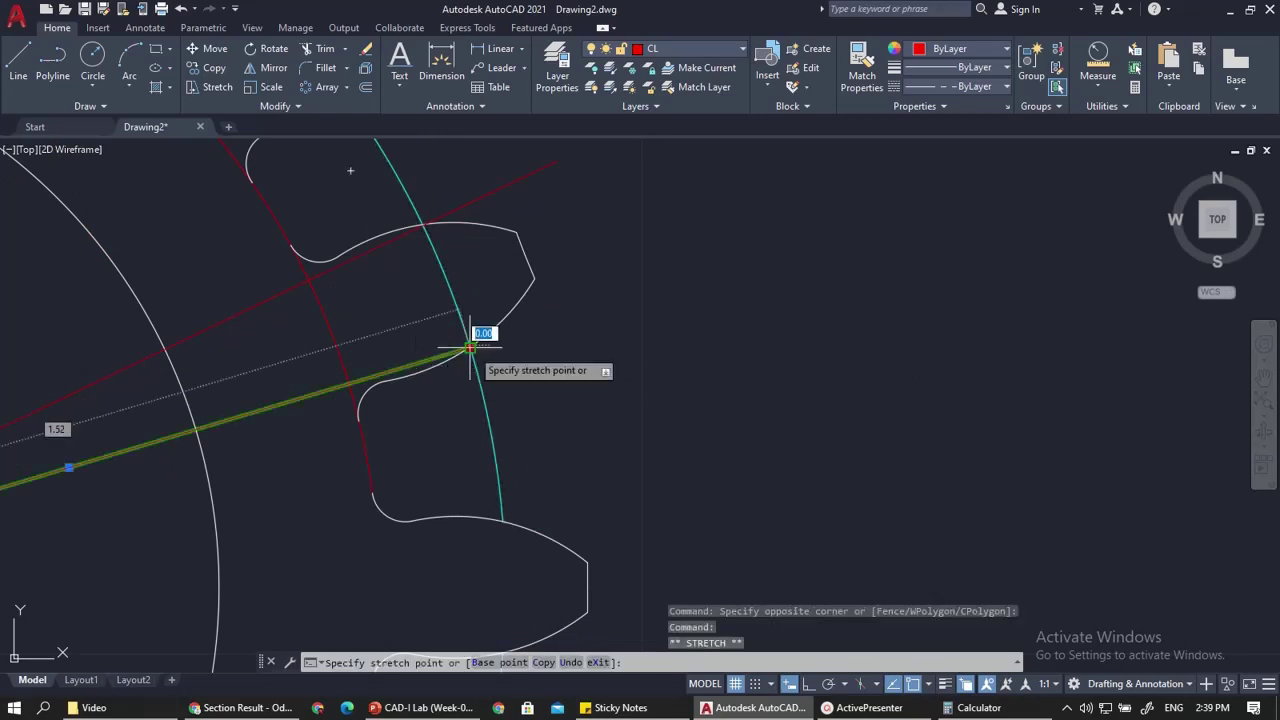
pyautogui.click(675, 287)
pyautogui.press('Escape')
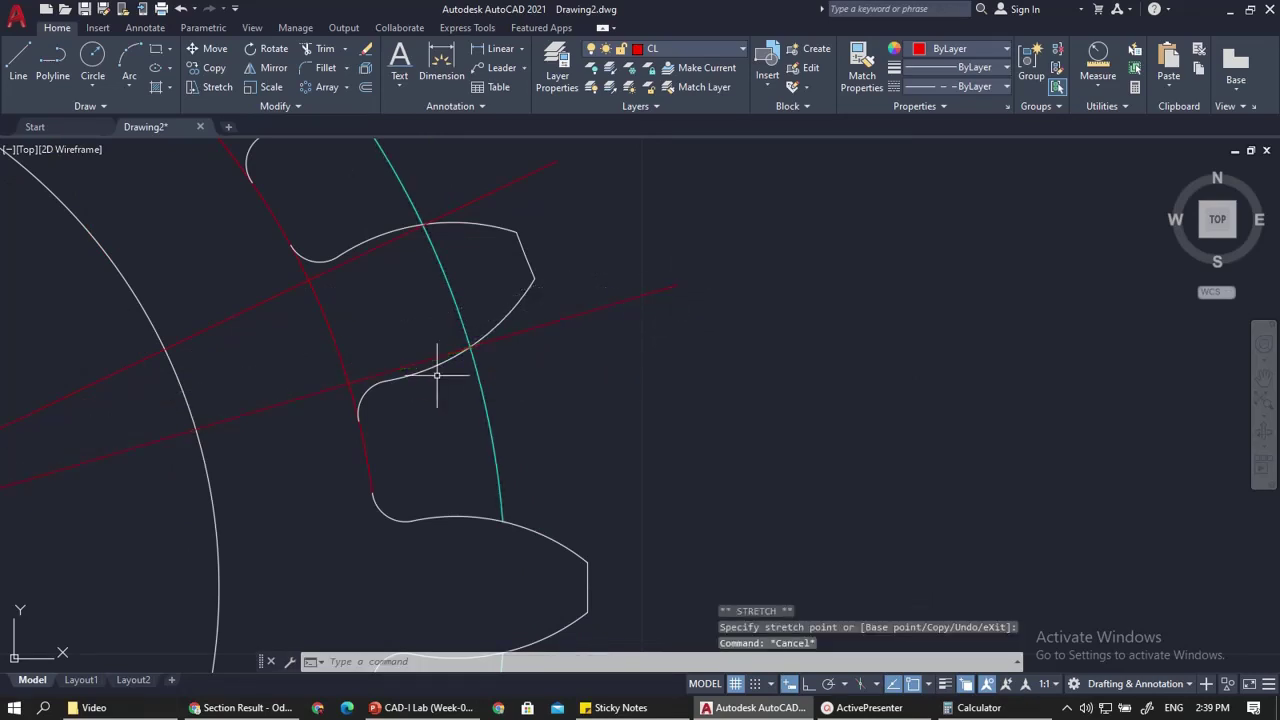
# Measure the angle between the two centre lines through the tooth
pyautogui.scroll(-4, 437, 375)
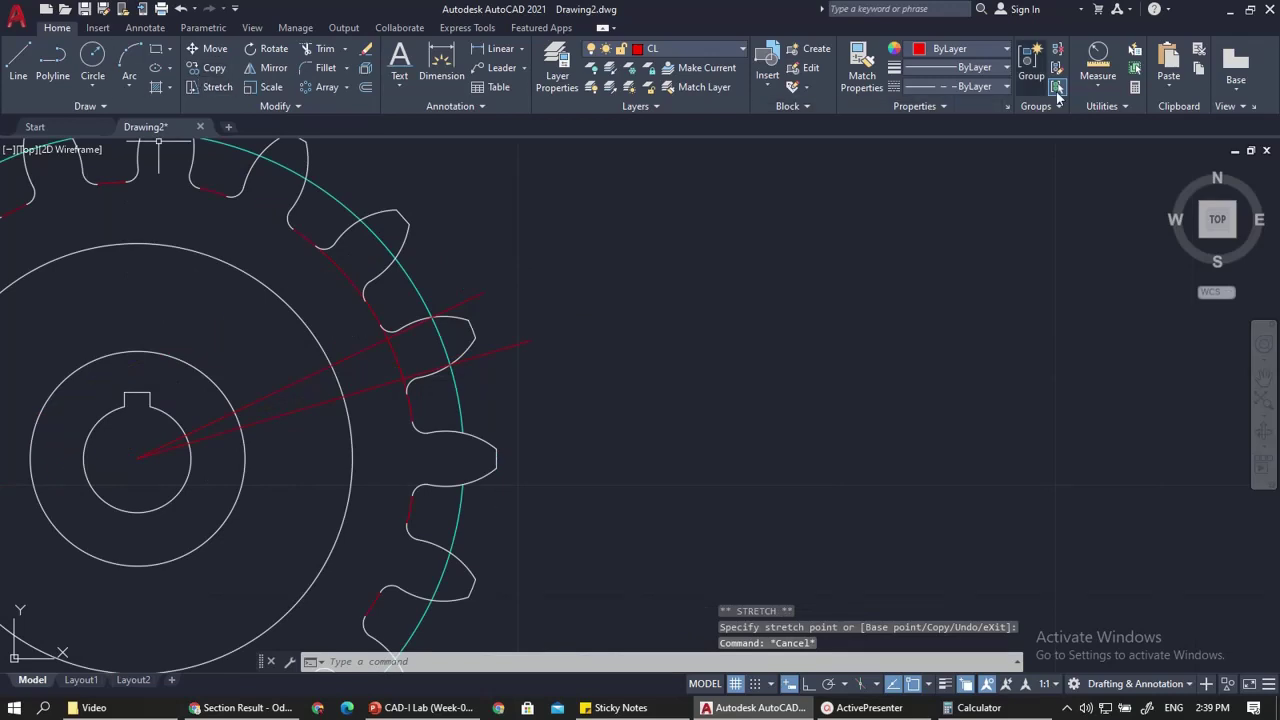
pyautogui.click(1107, 88)
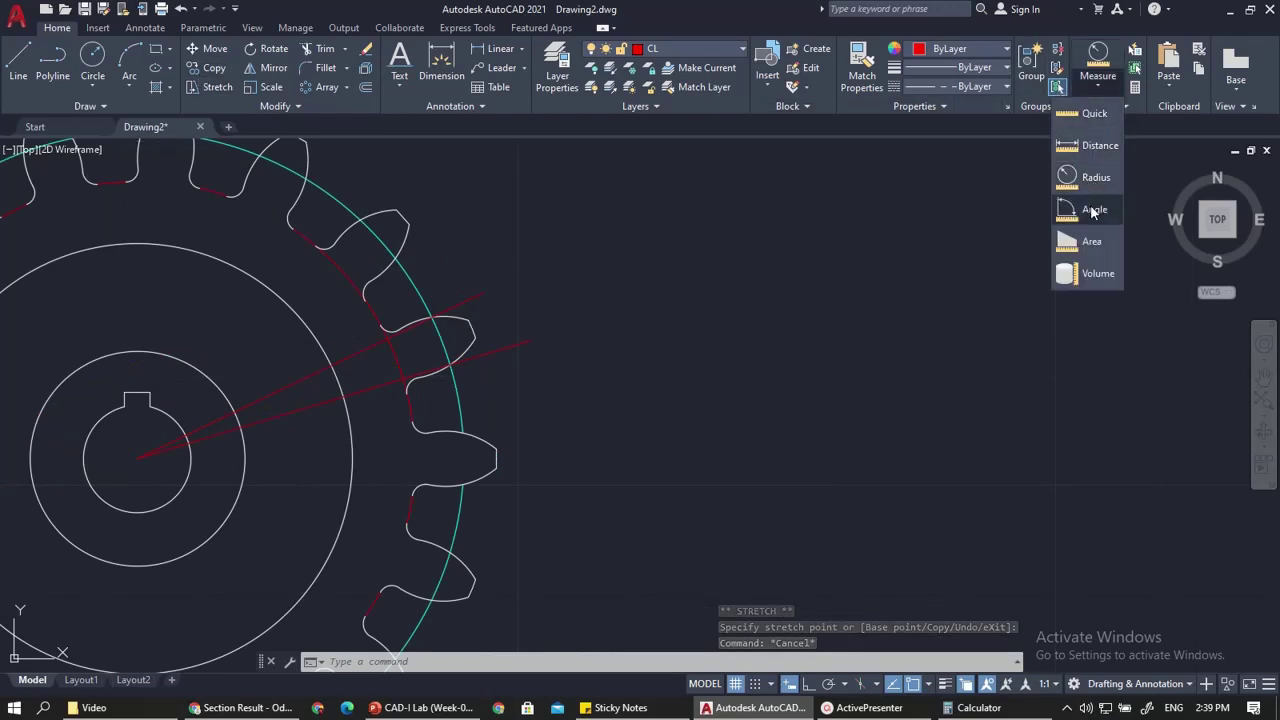
pyautogui.click(1095, 211)
pyautogui.scroll(3, 348, 398)
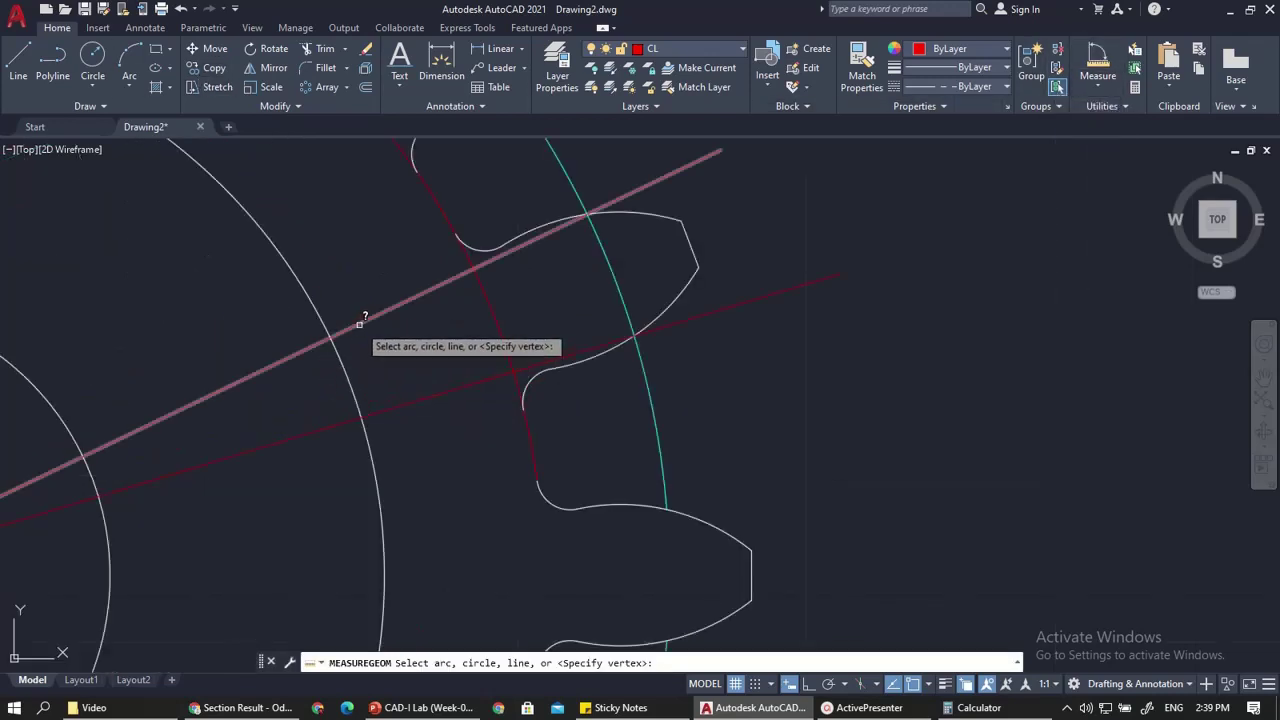
pyautogui.click(370, 330)
pyautogui.click(420, 398)
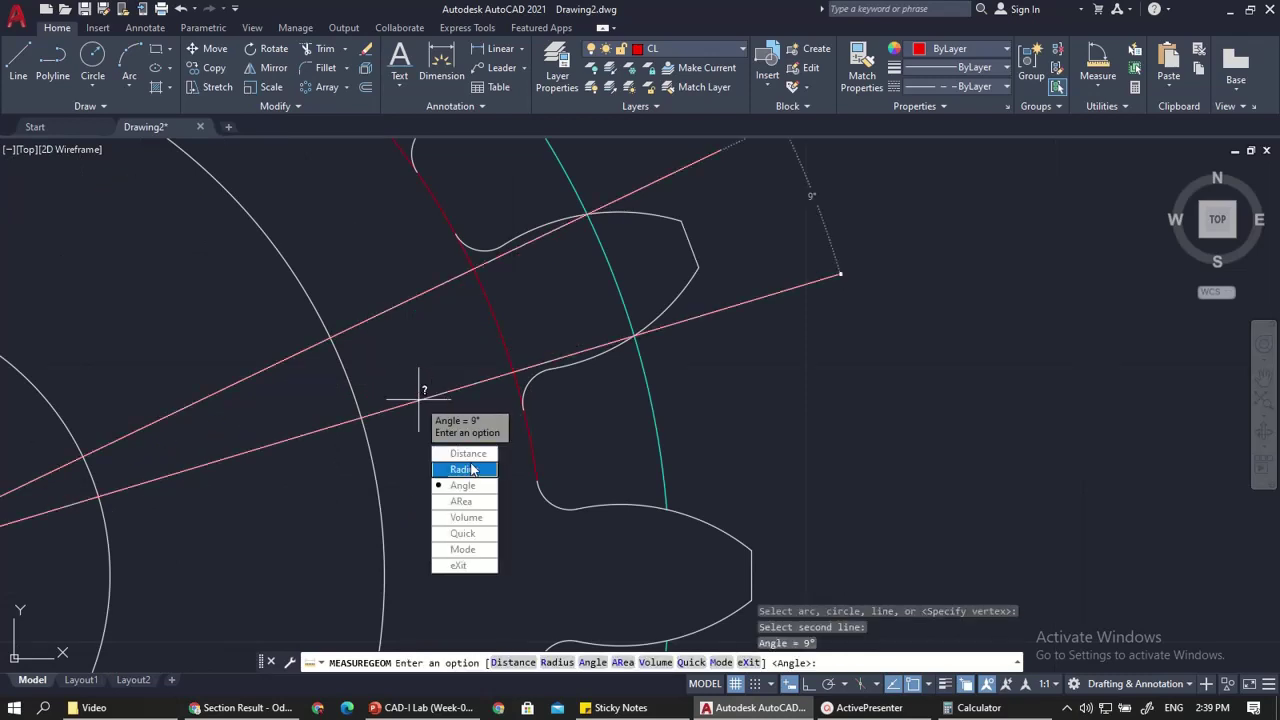
pyautogui.click(463, 485)
pyautogui.scroll(-4, 491, 385)
pyautogui.scroll(-3, 491, 385)
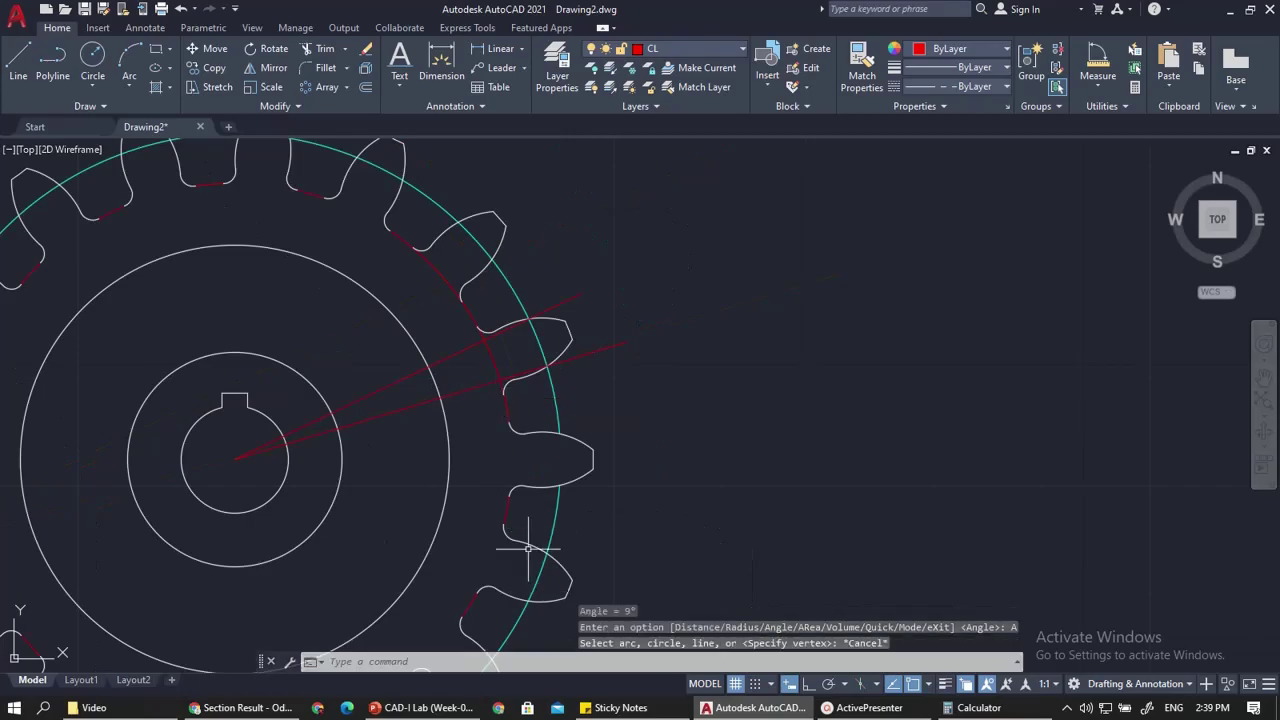
# Switch to PowerPoint and compare the tooth angle and remaining gear details with the dimensioned practice slide
pyautogui.click(420, 707)
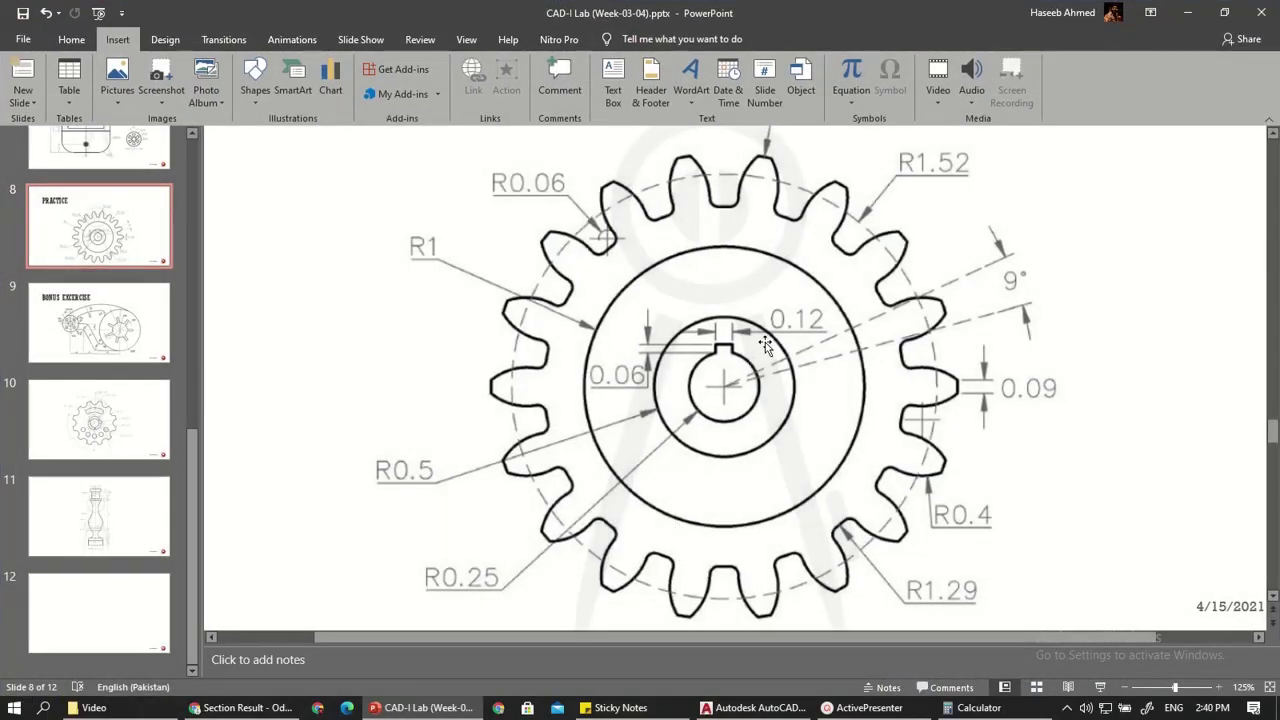
pyautogui.scroll(1, 764, 345)
pyautogui.scroll(-2, 699, 545)
pyautogui.click(1148, 688)
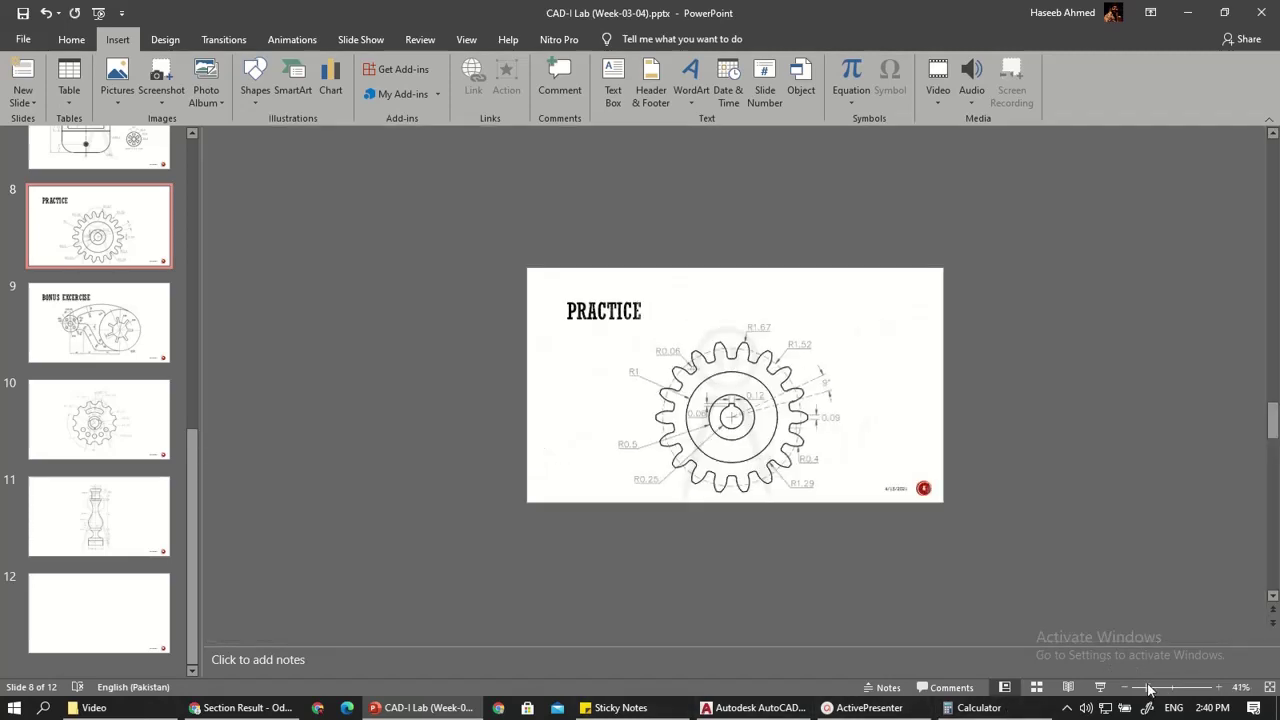
pyautogui.click(1165, 688)
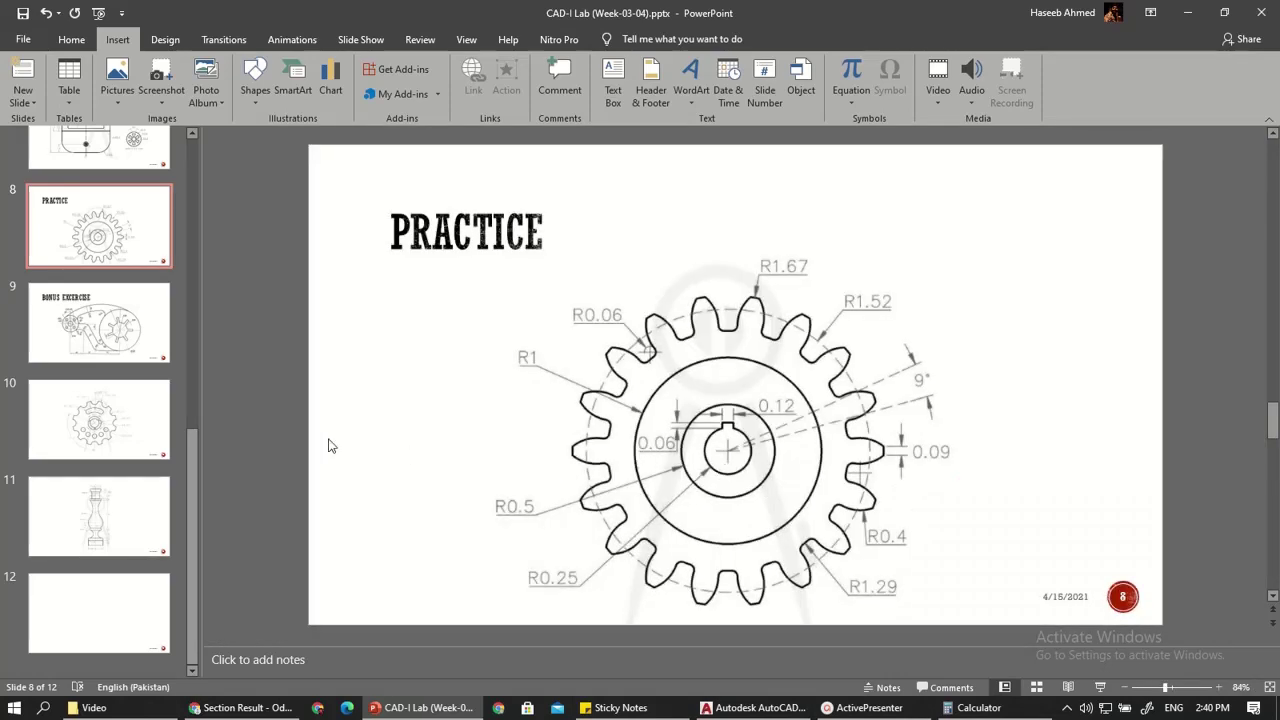
pyautogui.scroll(8, 136, 458)
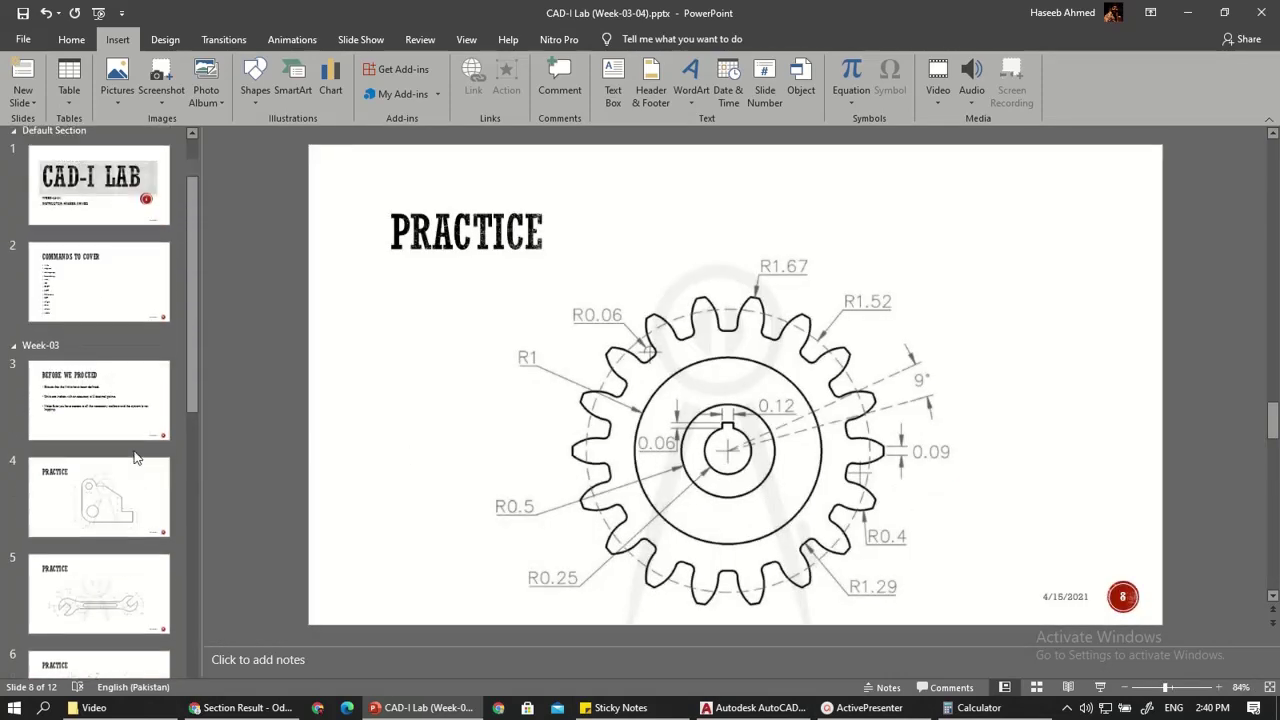
pyautogui.scroll(1, 136, 458)
pyautogui.moveTo(620, 5)
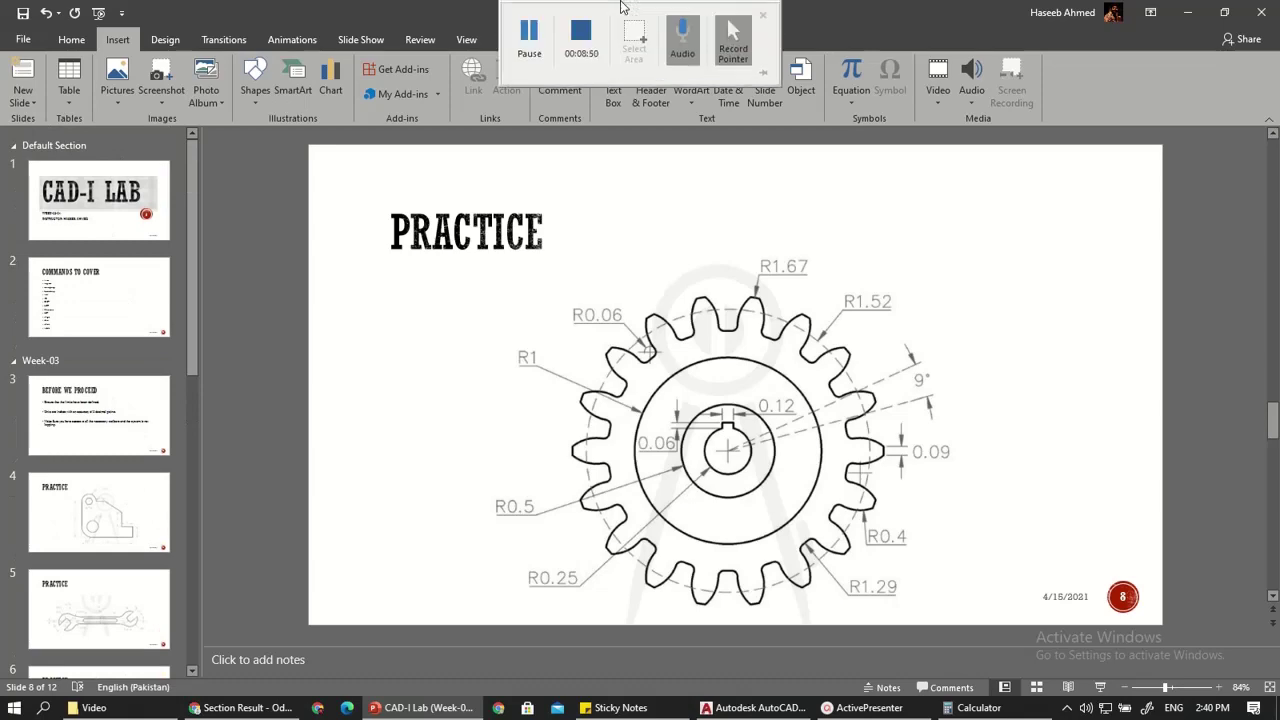
pyautogui.click(588, 35)
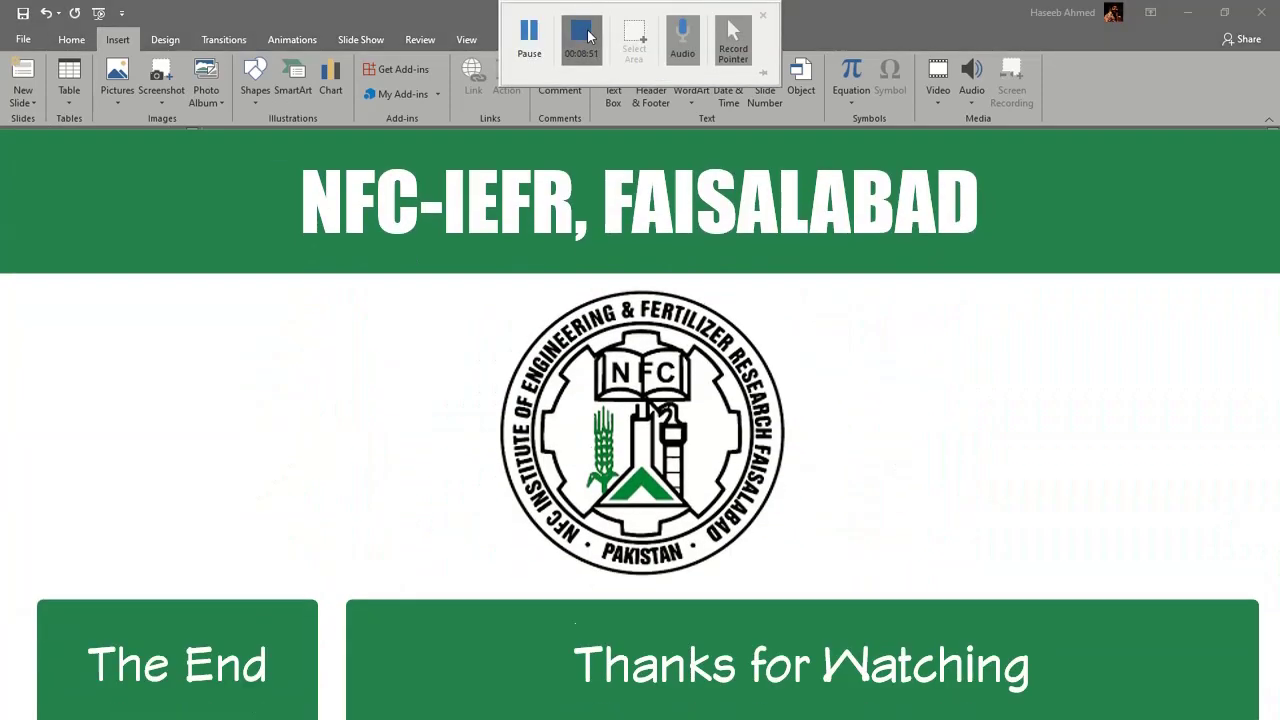